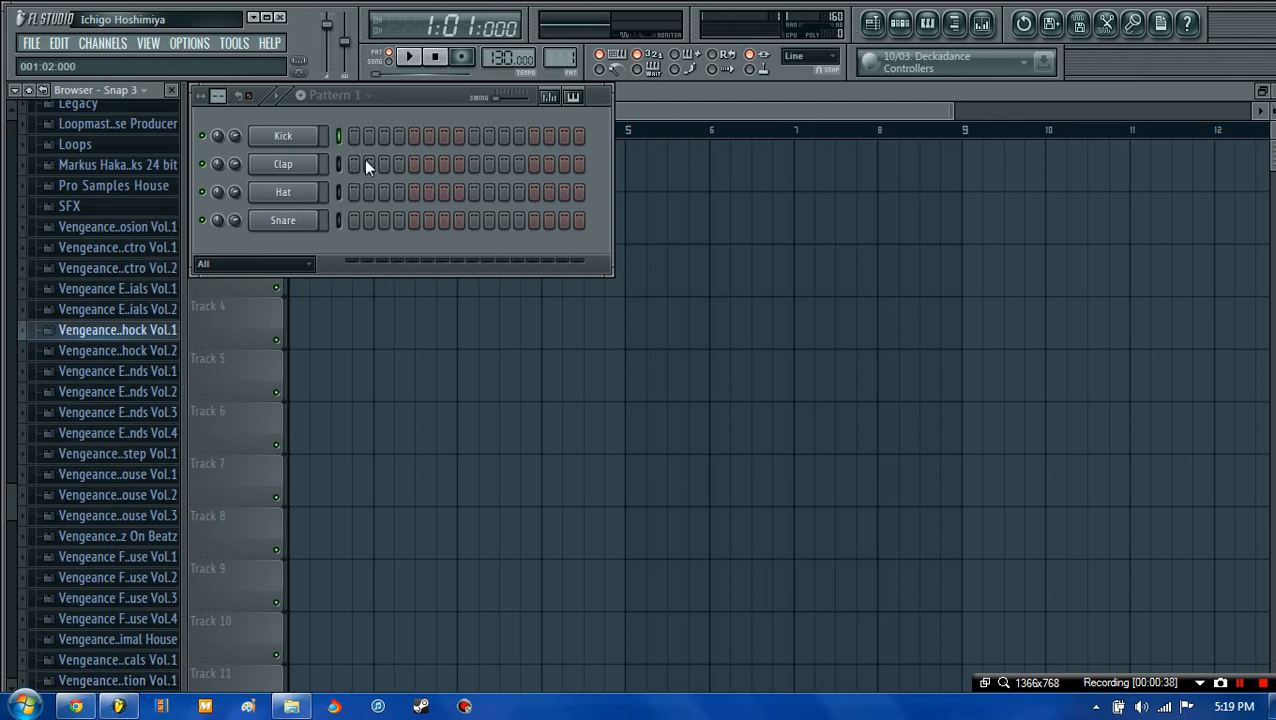
- Close the step sequencer, mixer and playlist windows to leave an empty workspace
click(338, 135)
click(899, 25)
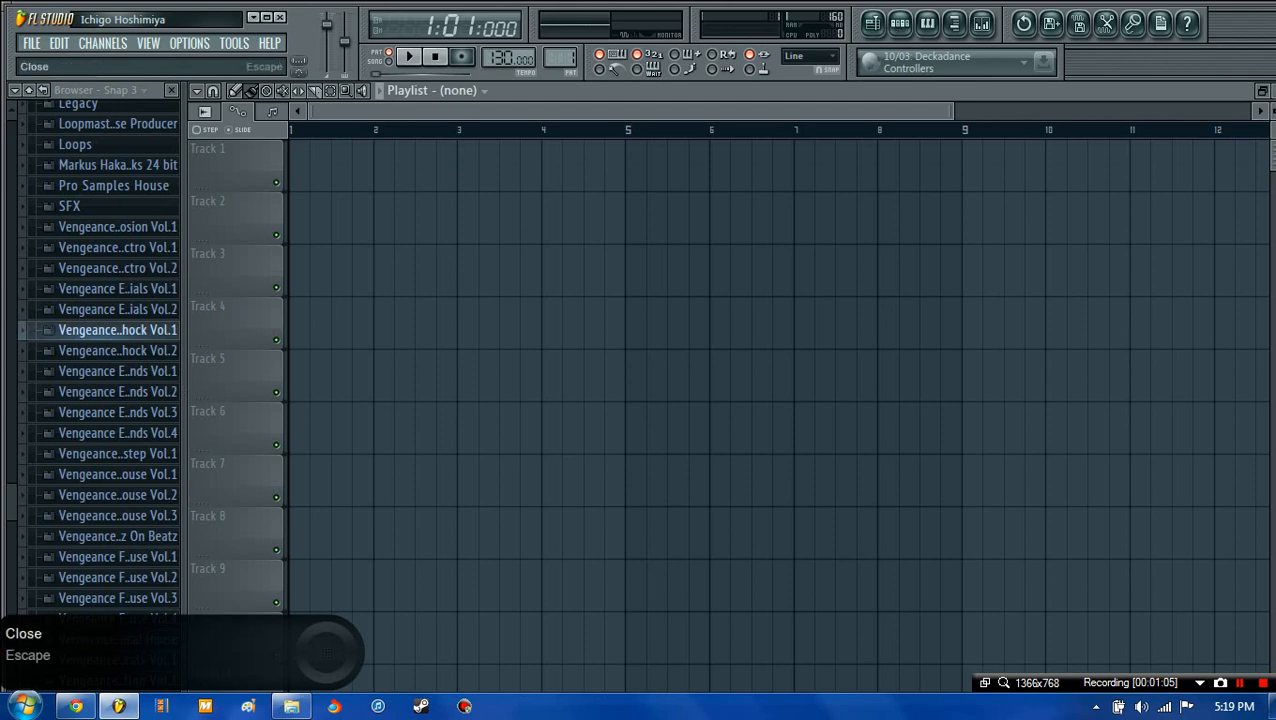
key(F9)
click(1178, 130)
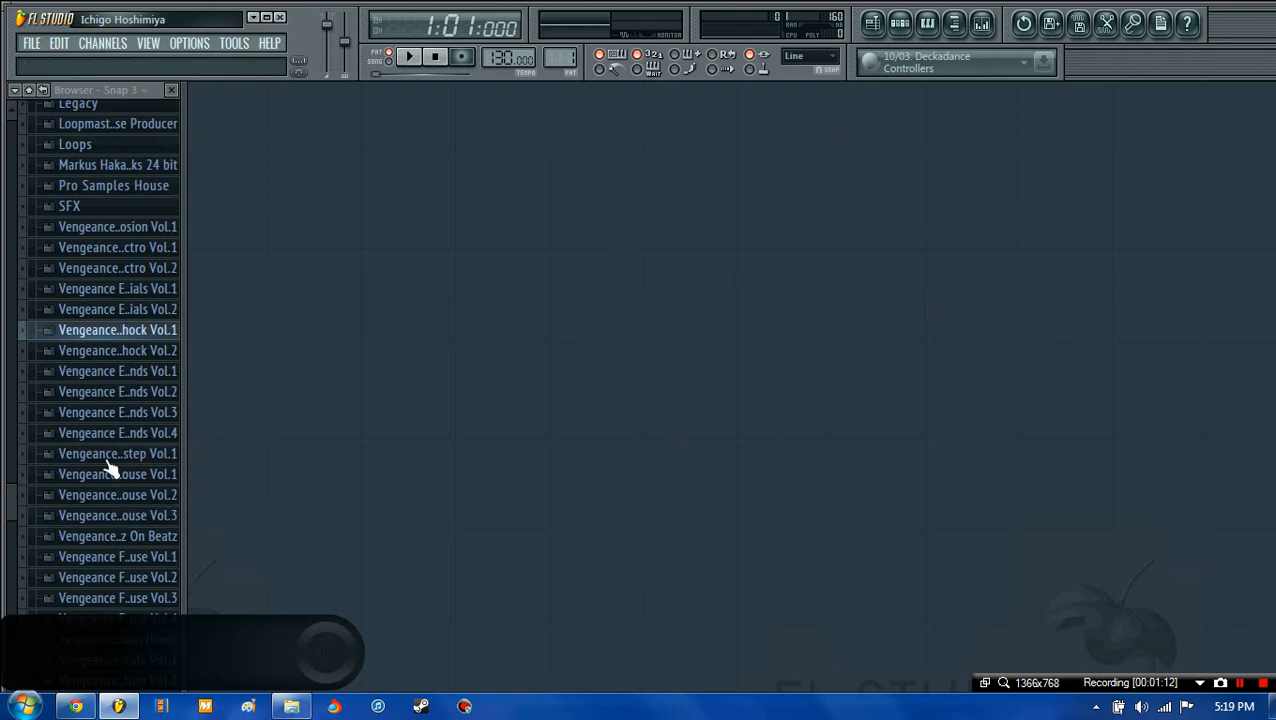
- Widen the browser slightly and reopen the playlist
mouse_move(178, 473)
mouse_down()
mouse_move(3, 487)
mouse_move(200, 470)
mouse_up()
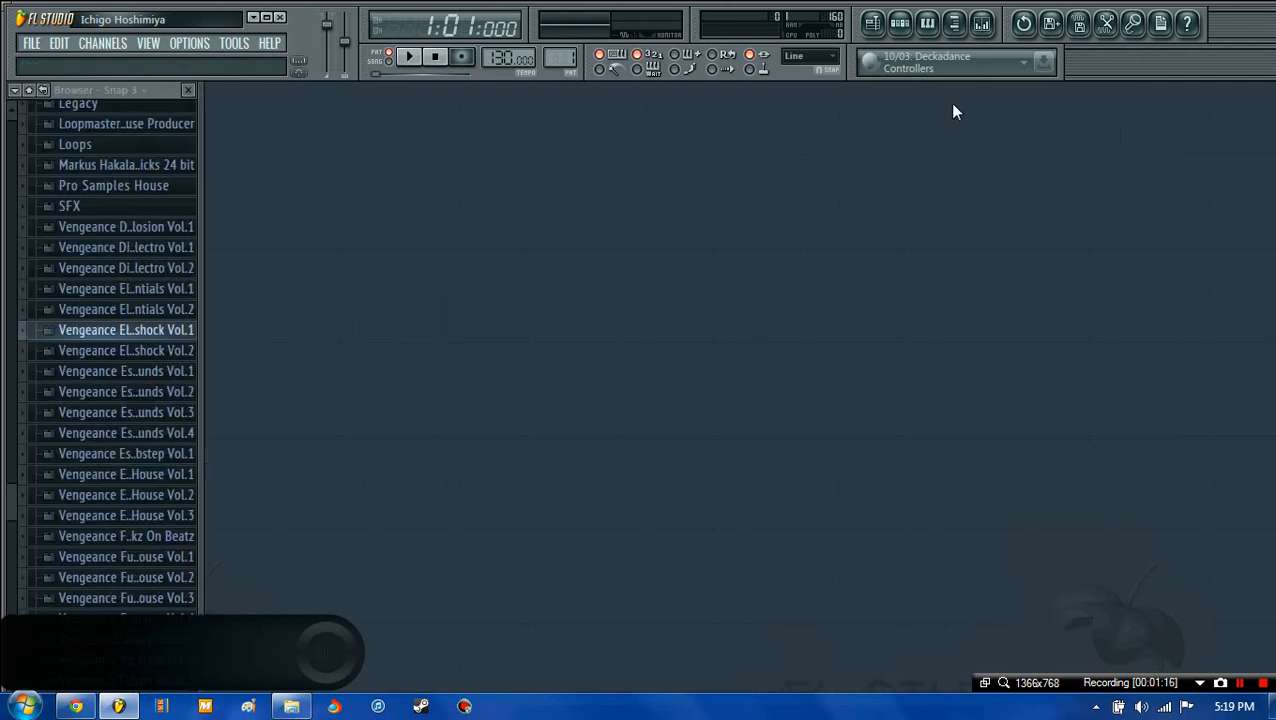
click(872, 22)
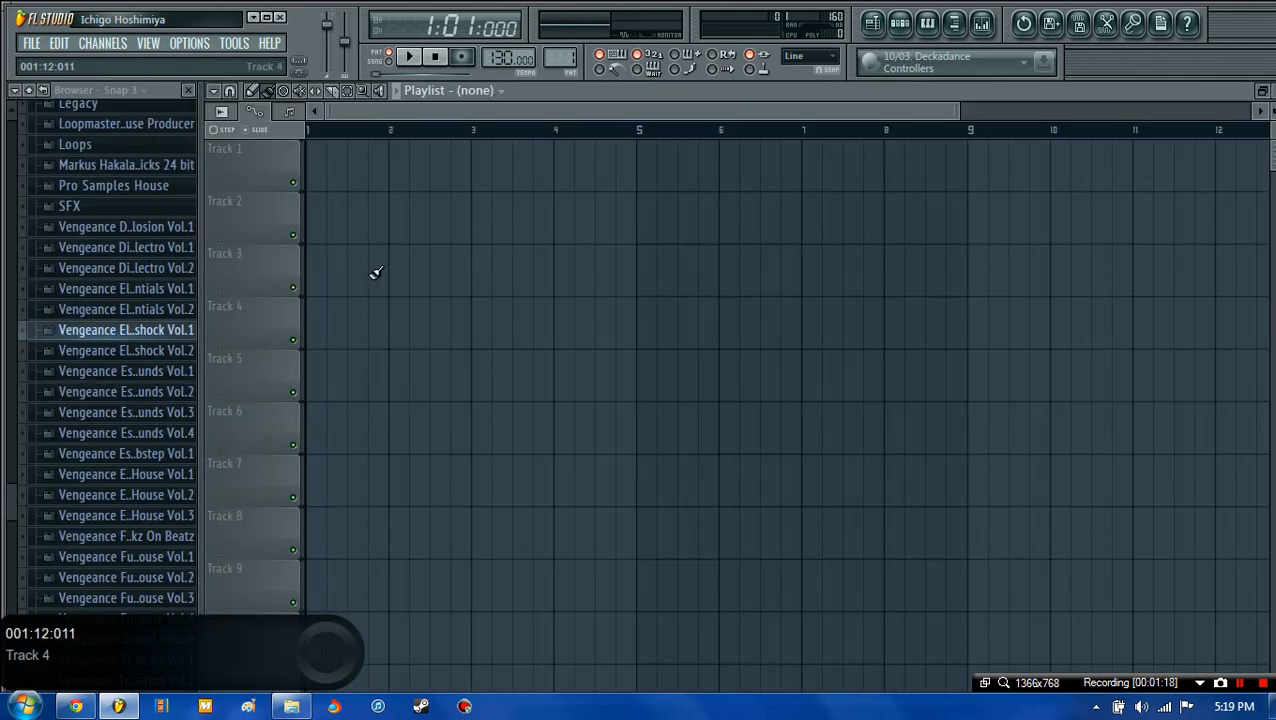
- Place several trial Pattern 1 clips across the playlist's upper tracks and erase all of them again
click(313, 163)
click(320, 184)
drag(317, 179, 437, 335)
click(523, 325)
click(543, 368)
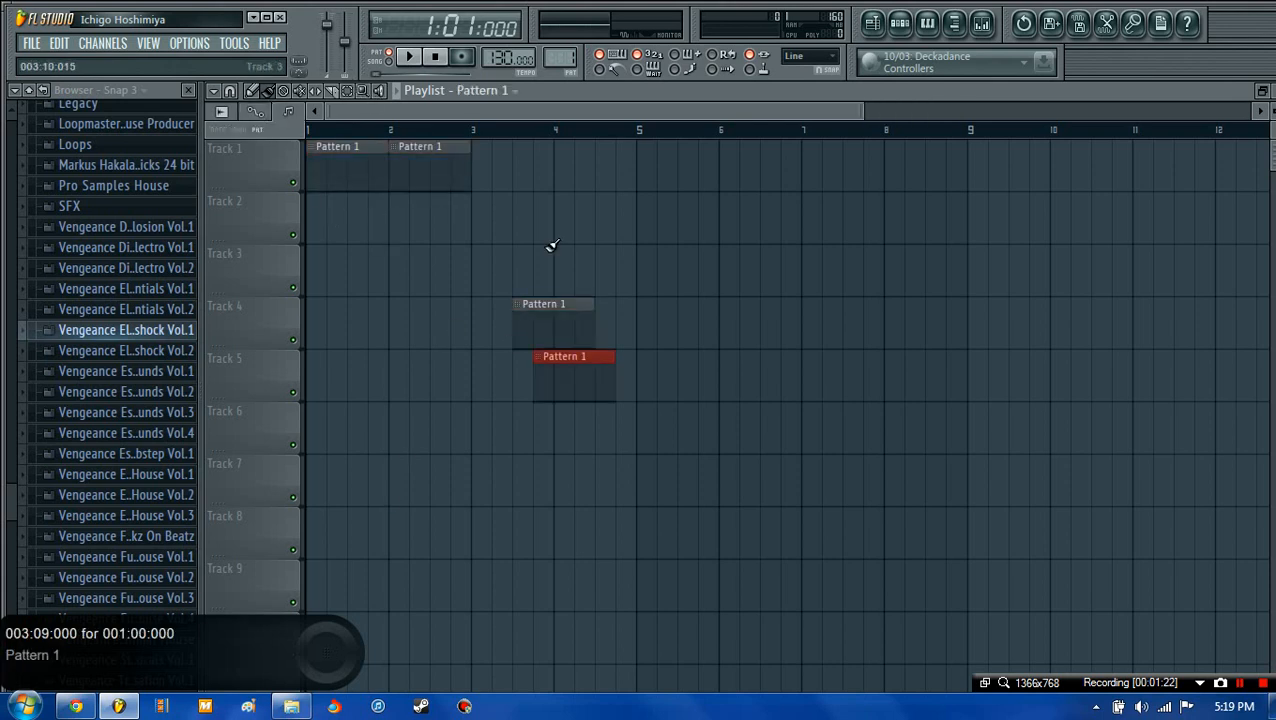
drag(645, 228, 735, 232)
drag(768, 272, 612, 395)
right_click(587, 421)
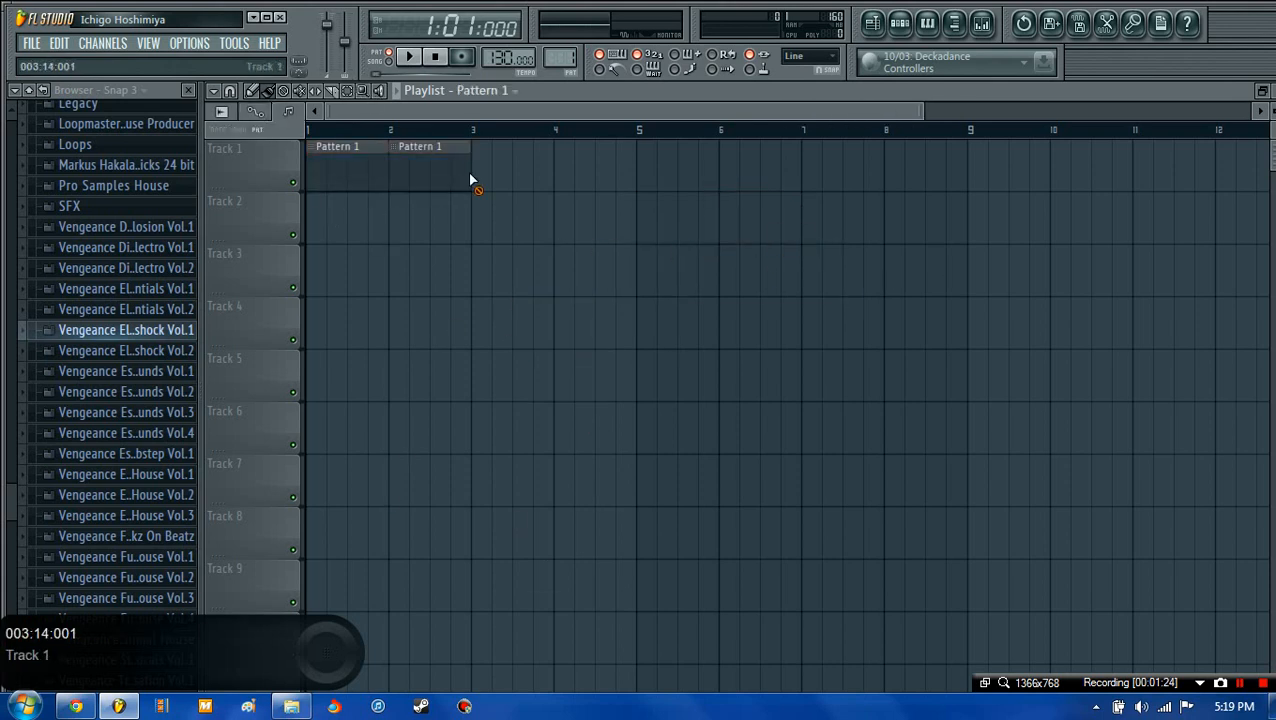
drag(472, 181, 407, 174)
- Open the step sequencer and program Kick on steps 1, 5, 9, 13, Clap and Snare on 5, 13, and Hat on 3, 7, 11, 15
click(900, 24)
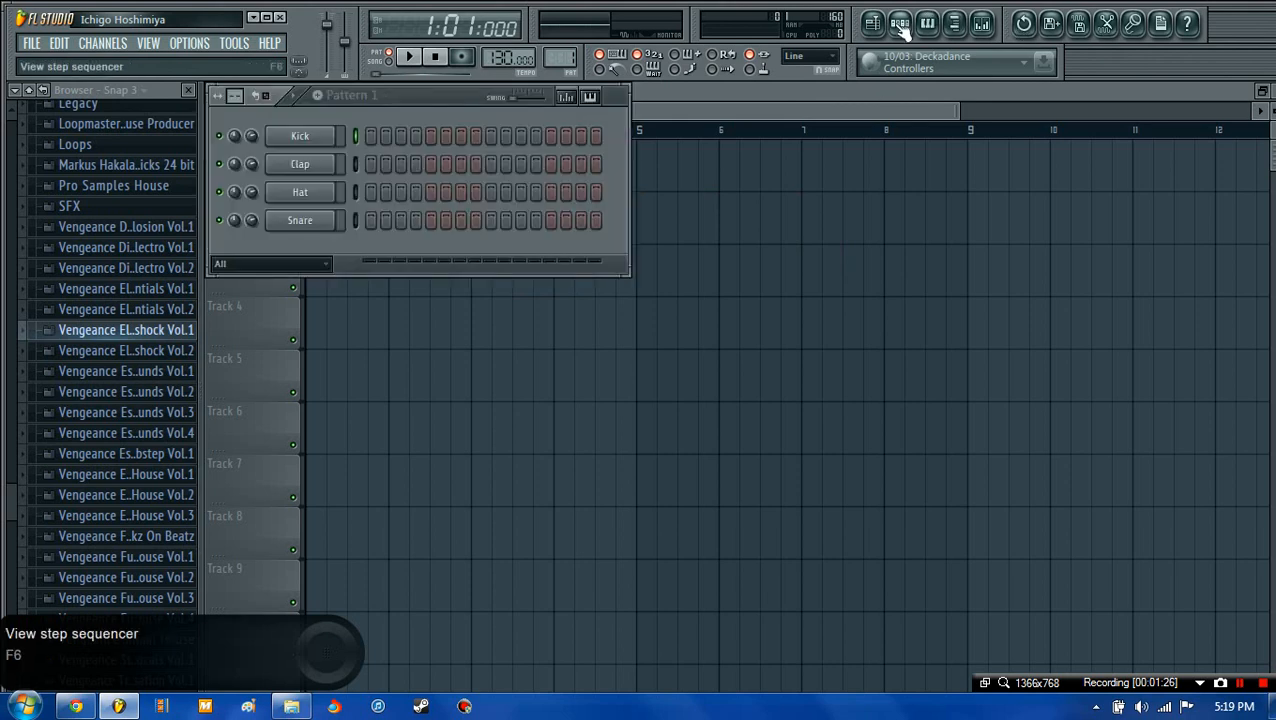
click(369, 135)
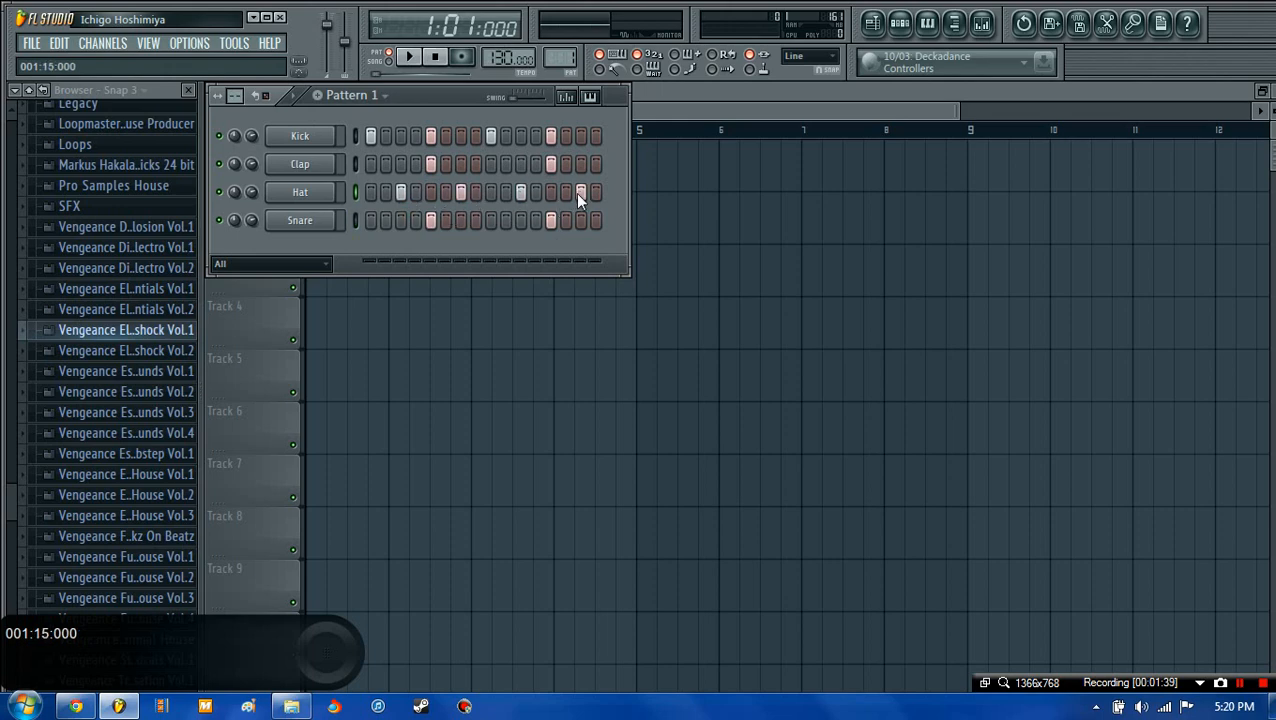
- Try the automatic step fills on the Kick channel, ending with a fill on each 4 steps
right_click(324, 144)
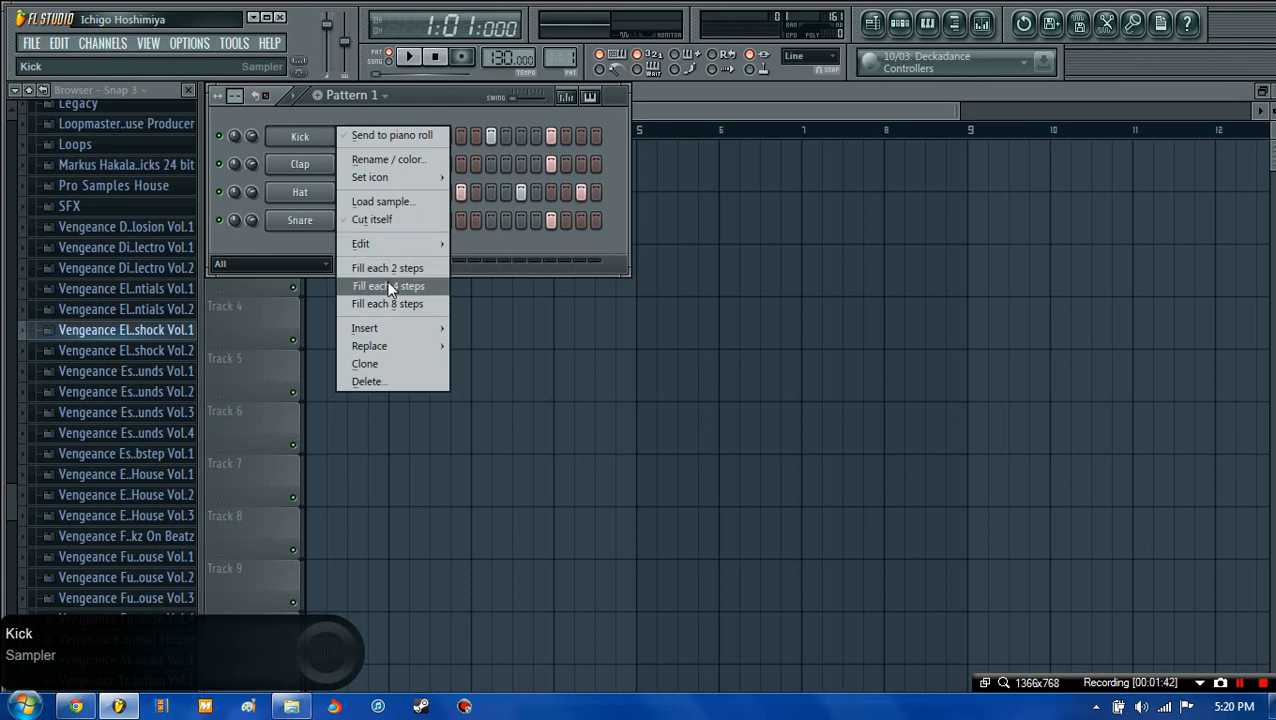
click(391, 299)
right_click(329, 141)
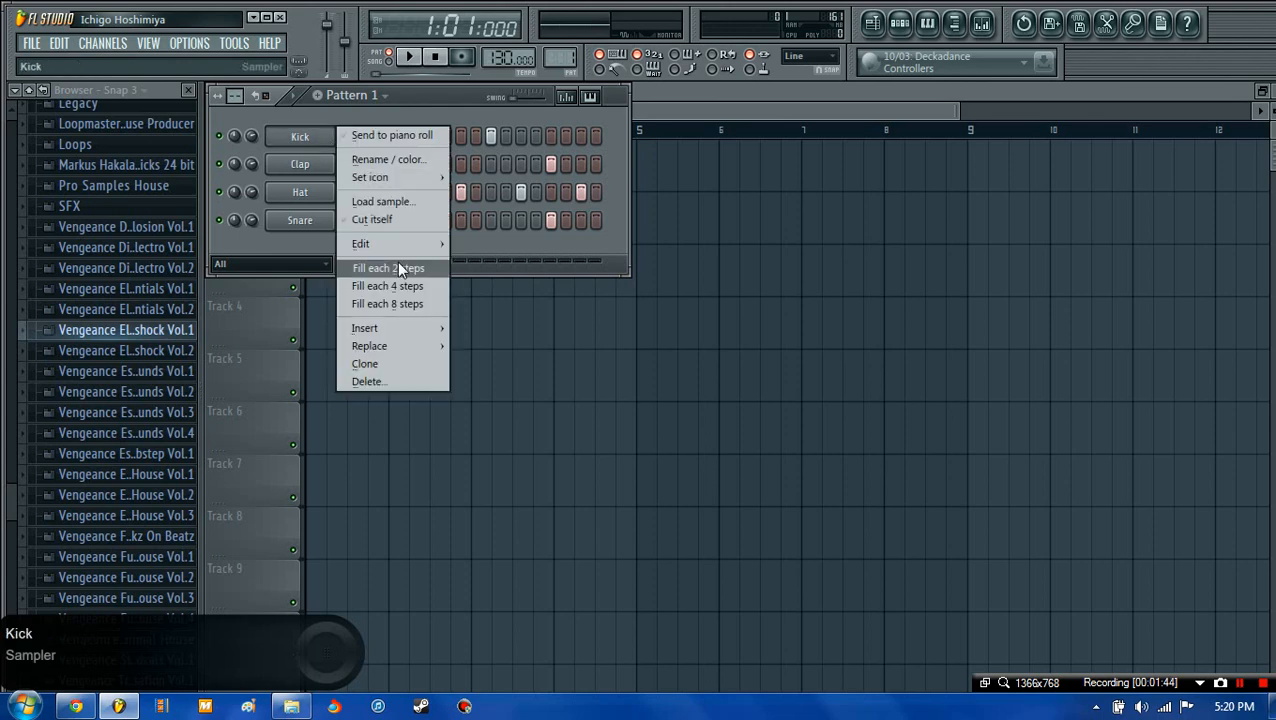
click(399, 268)
right_click(329, 141)
click(387, 286)
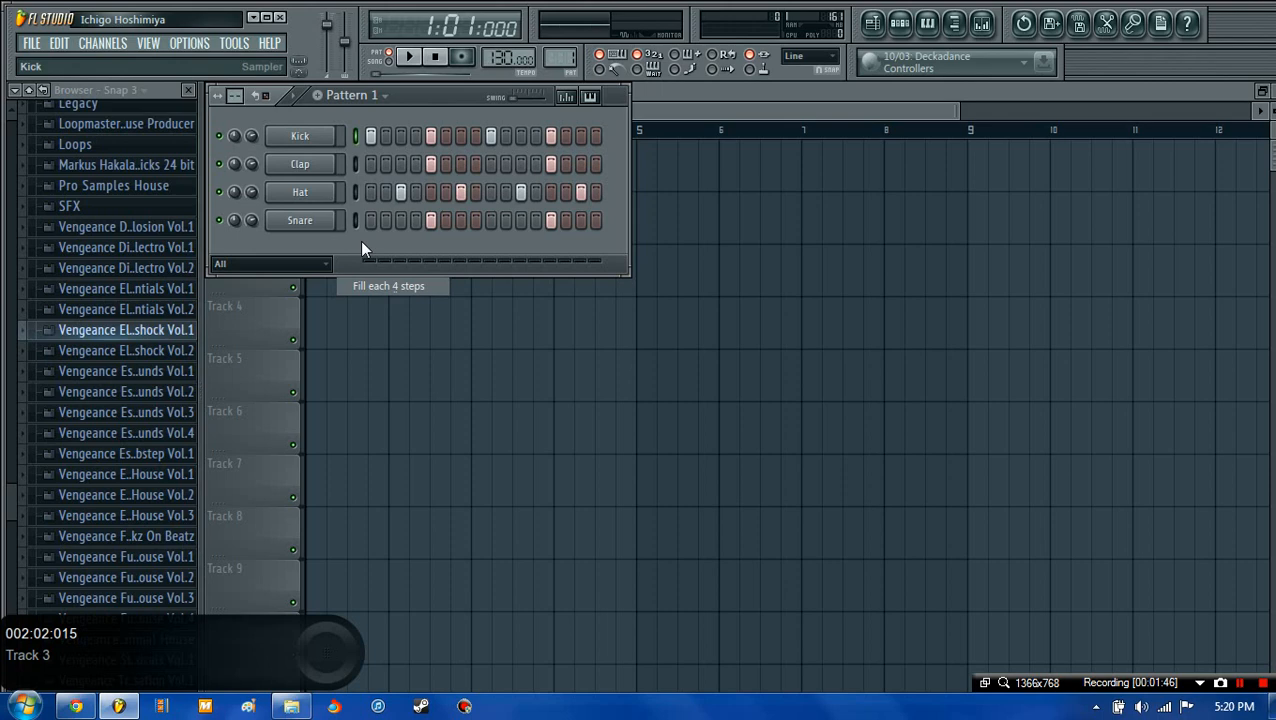
- Clear the Hat channel, fill it on each 4 steps and shift its hits two steps later
right_click(310, 192)
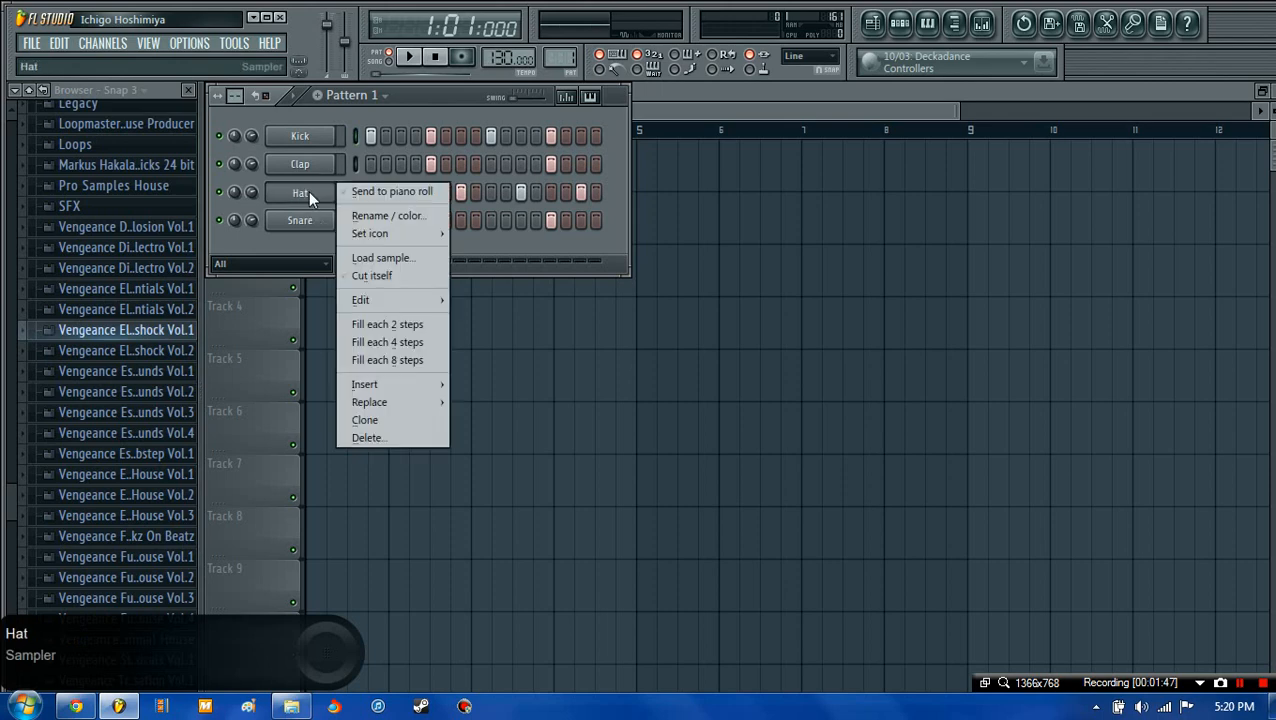
click(295, 254)
drag(581, 192, 412, 196)
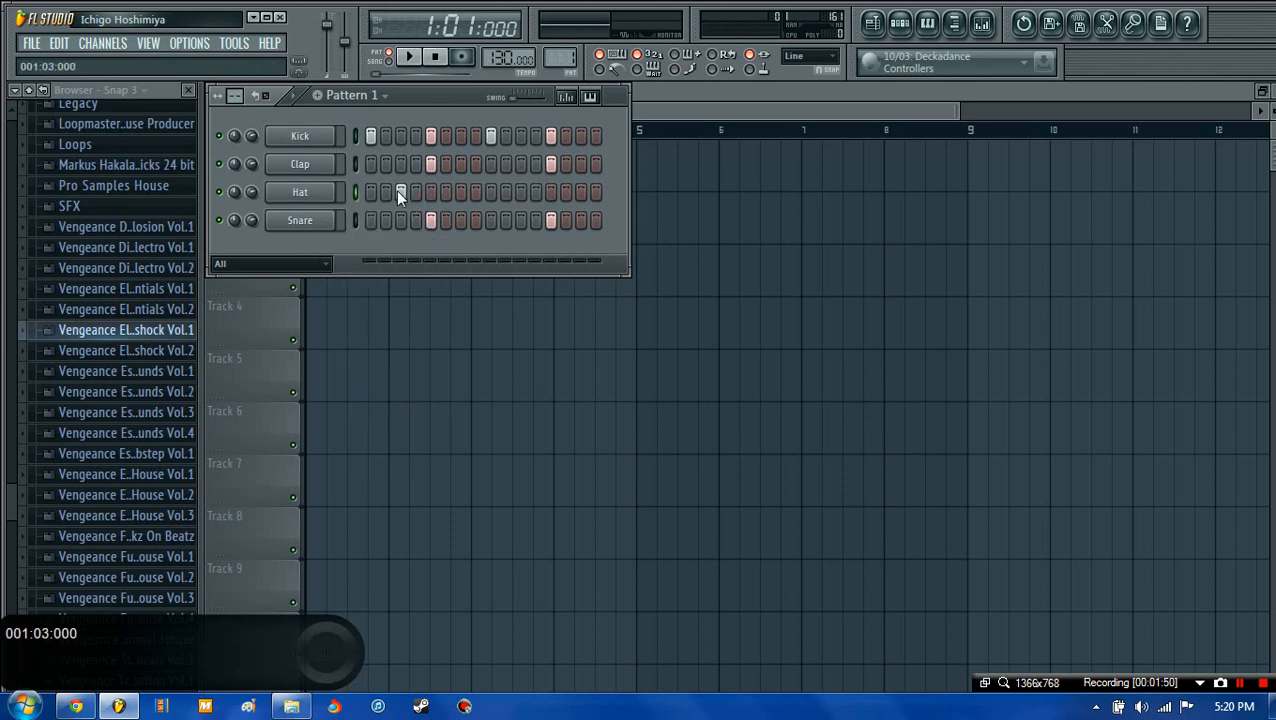
right_click(339, 186)
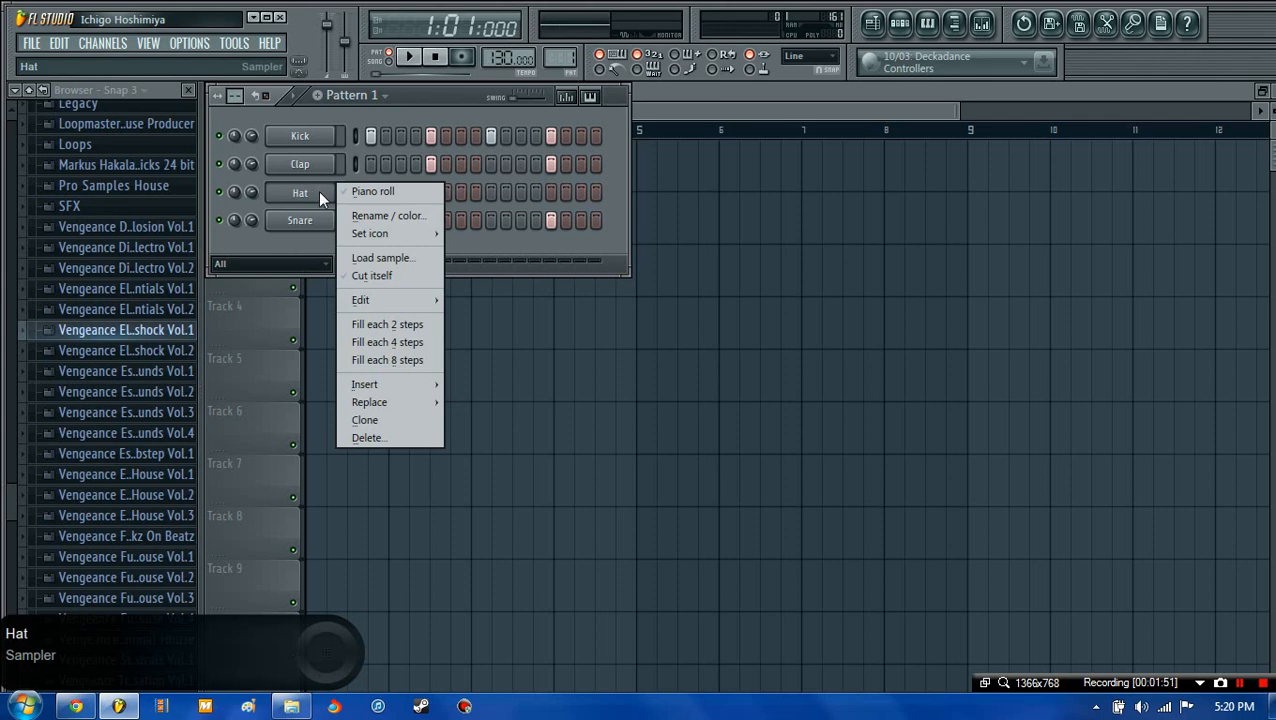
click(386, 343)
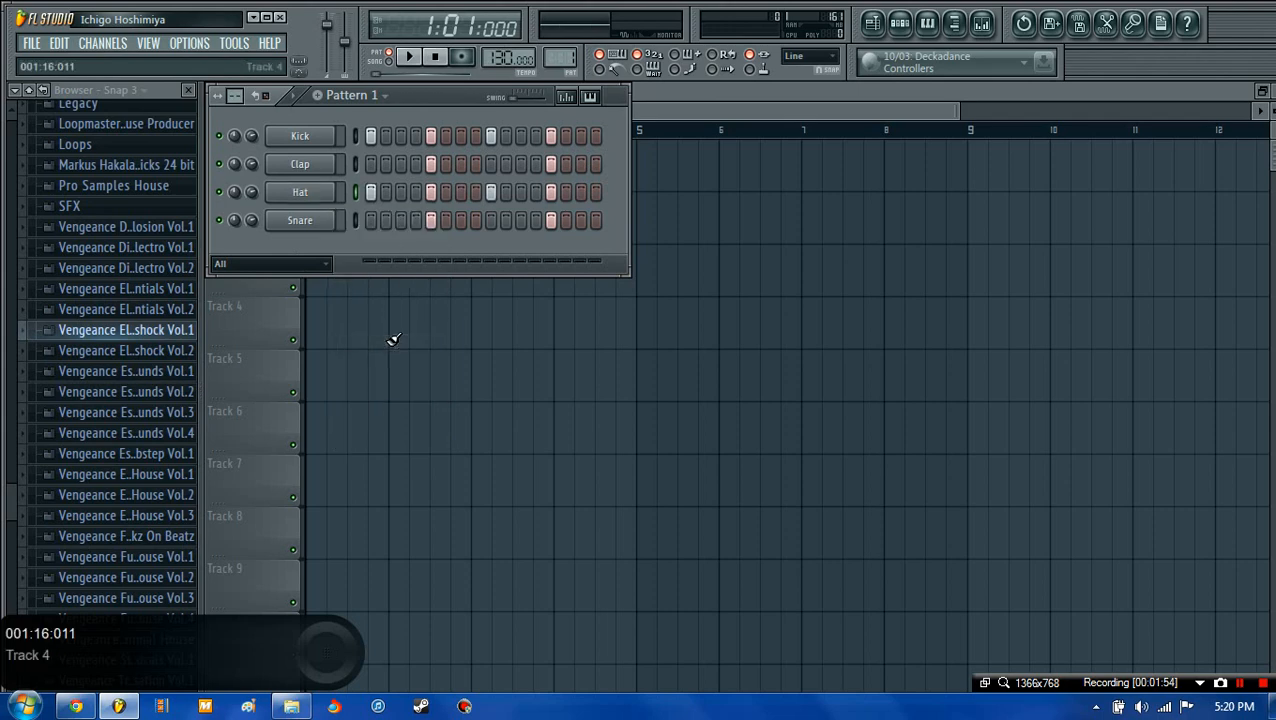
key(ctrl+shift+Right)
key(ctrl+shift+Right)
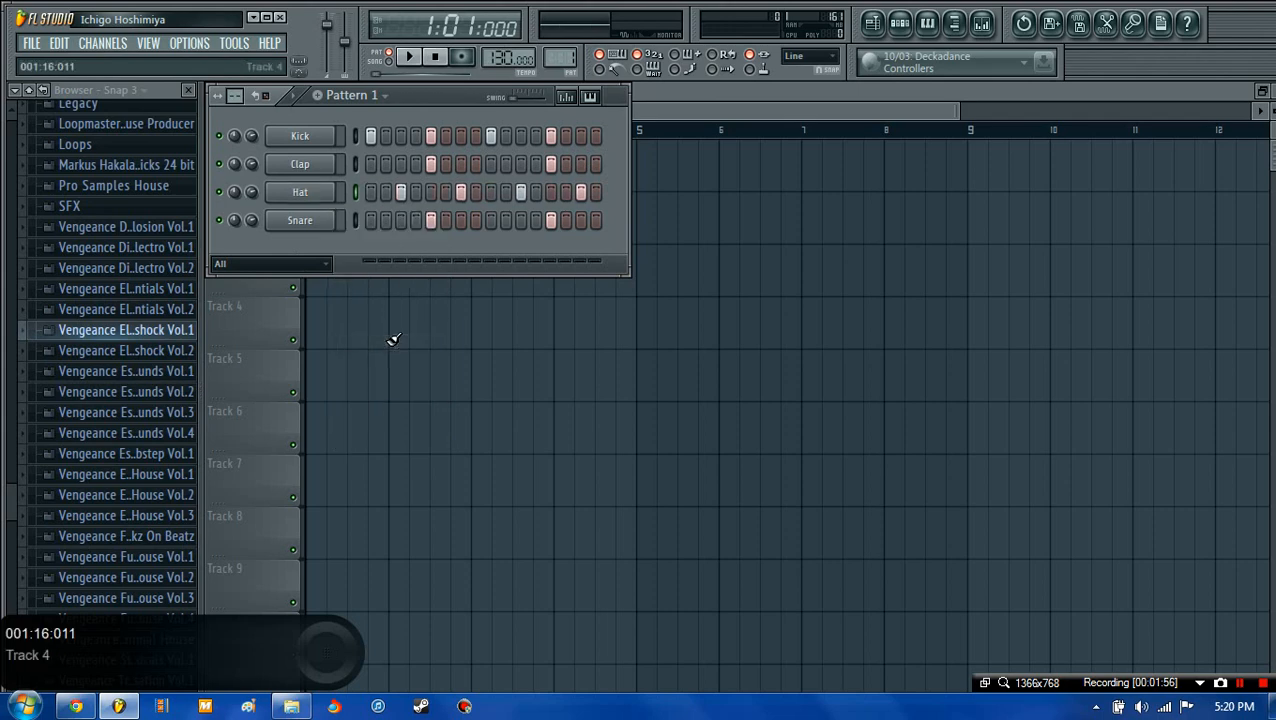
- Play Pattern 1 to hear the drum beat and stop playback
click(410, 58)
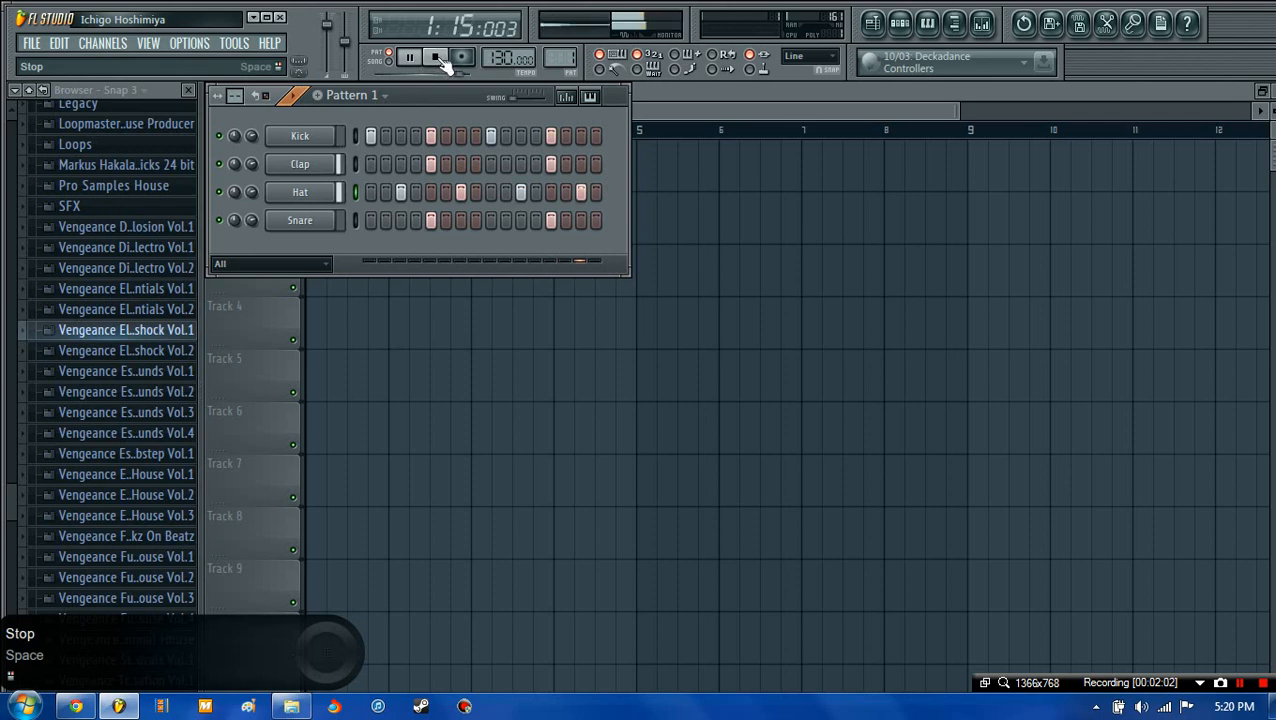
click(440, 60)
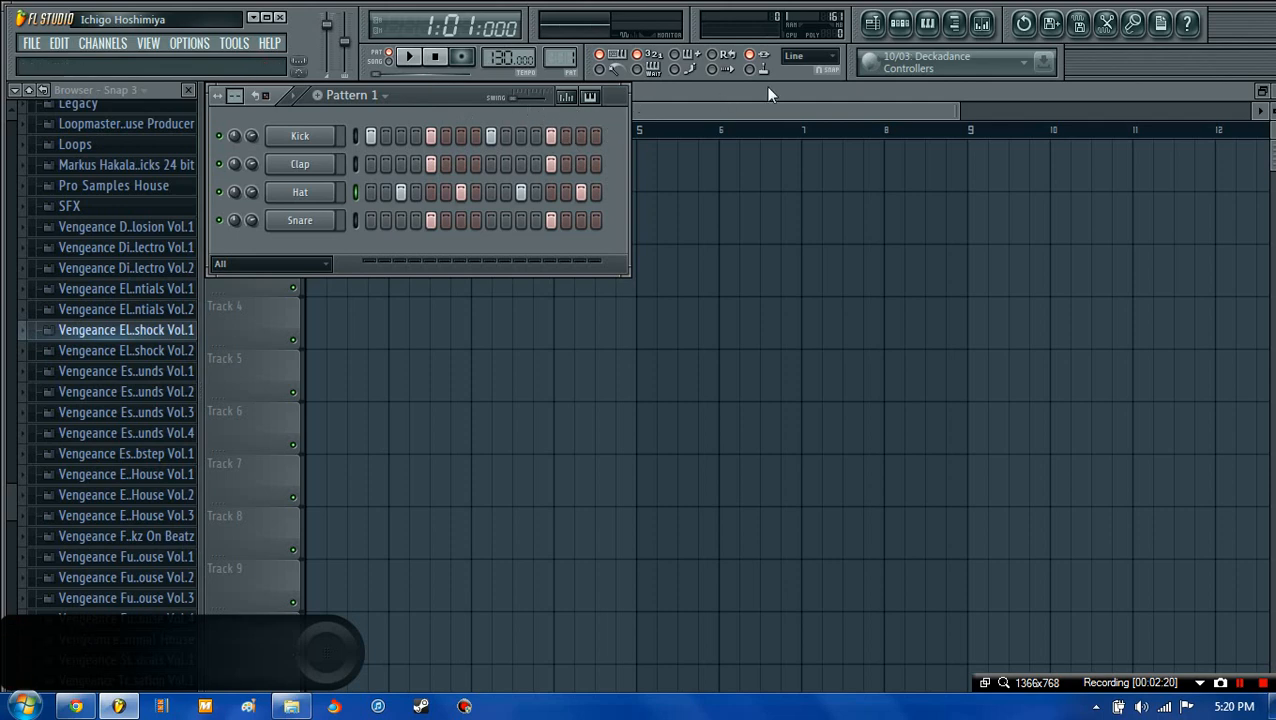
- Open the Hat channel's piano roll and place trial notes at B5, C#6, A5 and D5
click(927, 22)
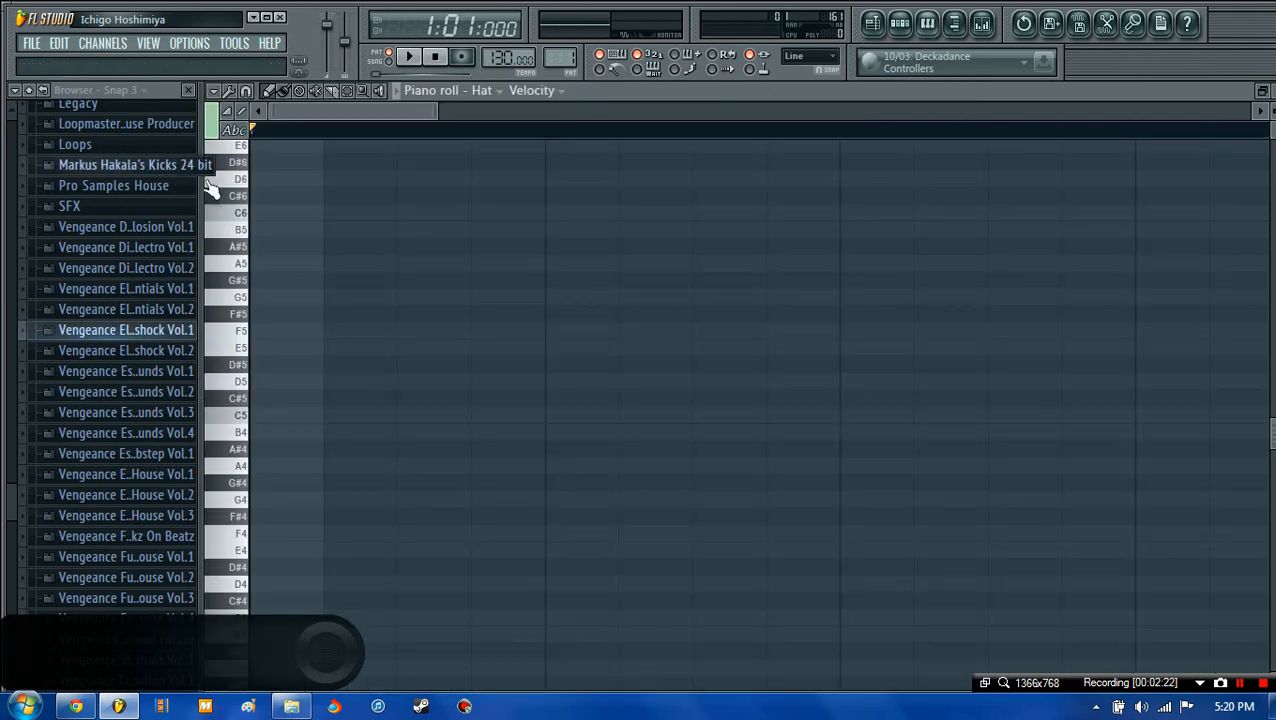
click(265, 229)
click(405, 195)
click(552, 263)
click(551, 365)
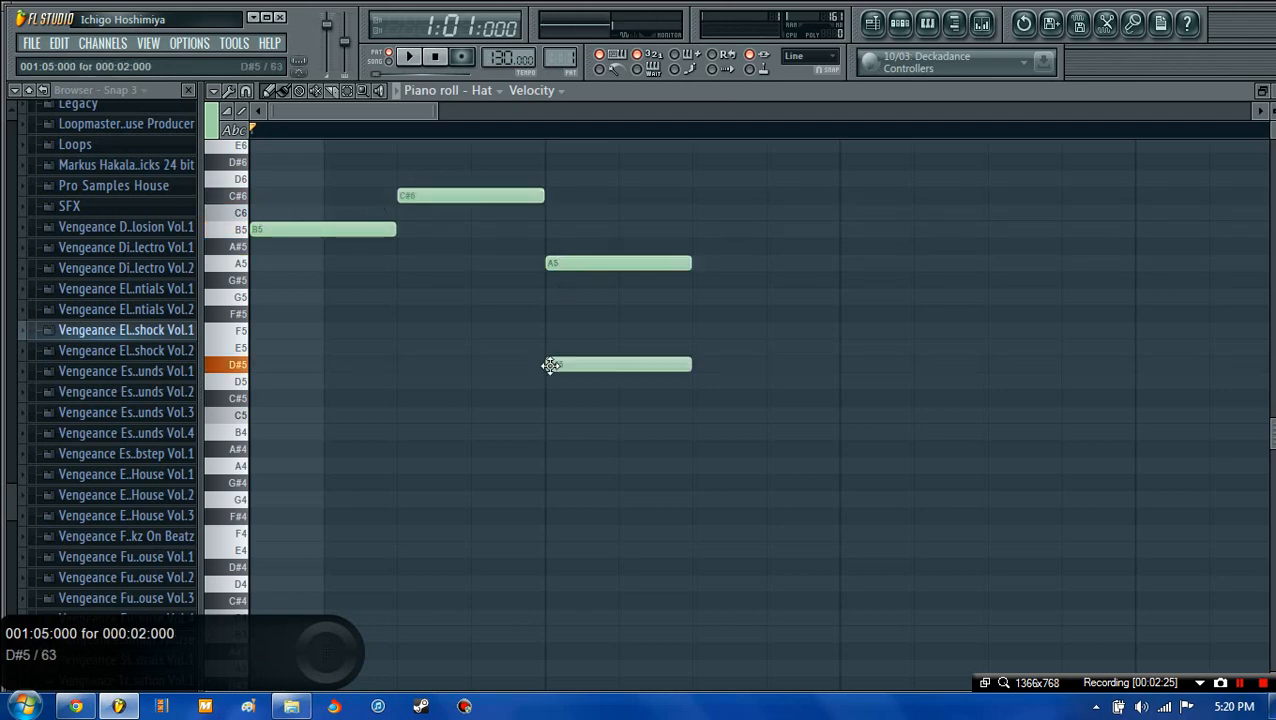
drag(551, 366, 551, 381)
- Add more trial notes between F4 and D6 further along the Hat piano roll and lower one B5 note to C5
click(486, 466)
click(486, 533)
click(704, 466)
click(850, 229)
click(778, 180)
drag(778, 263, 778, 296)
click(844, 381)
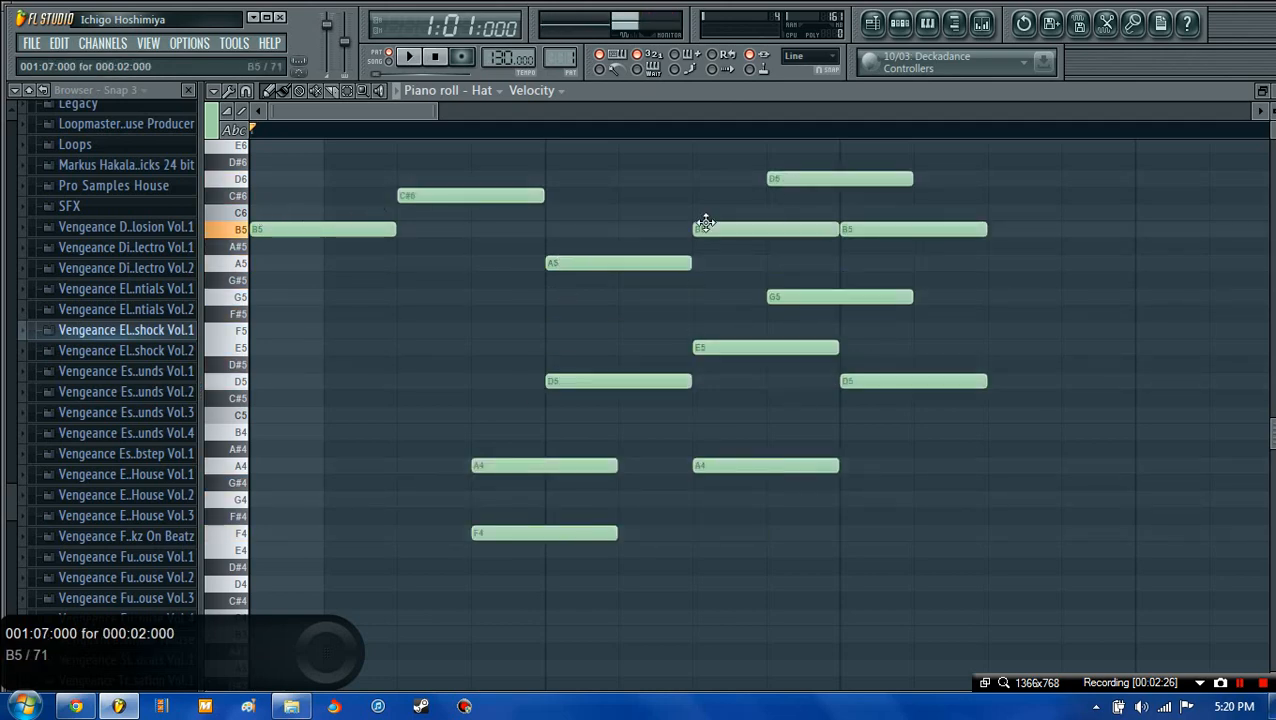
drag(705, 223, 705, 415)
- Delete all notes from the Hat piano roll and close it
drag(842, 130, 968, 262)
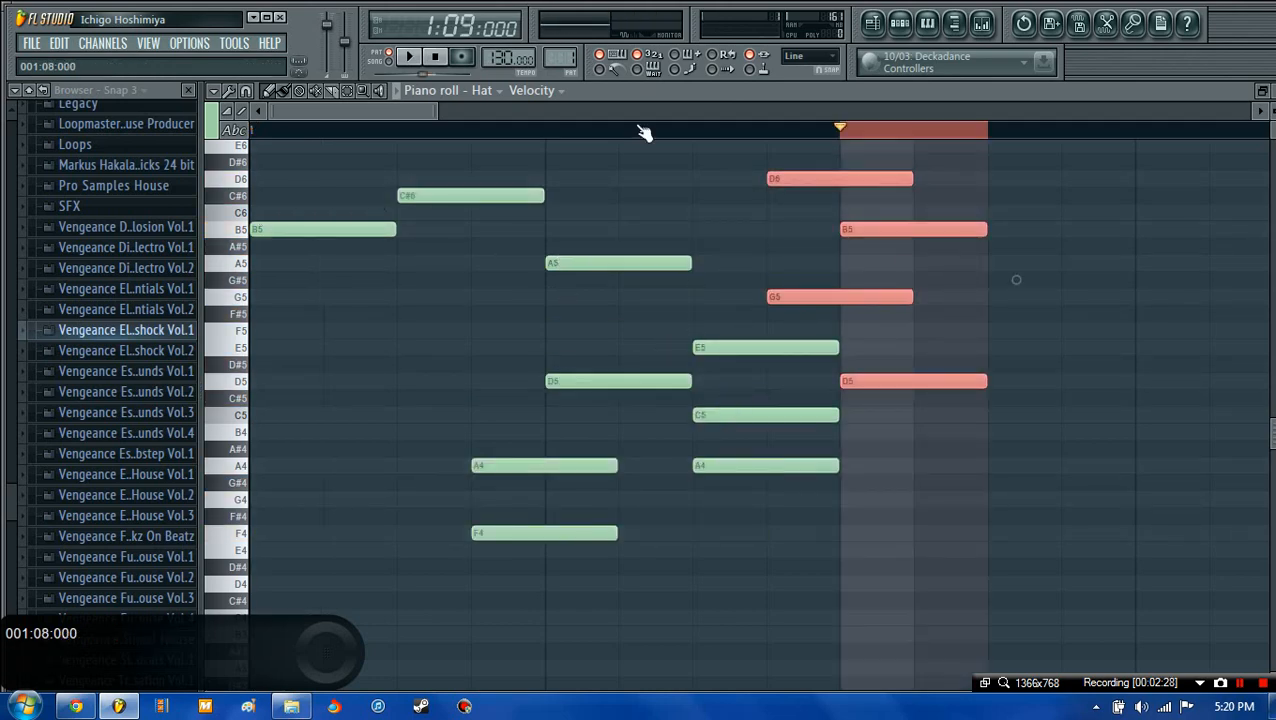
key(ctrl+a)
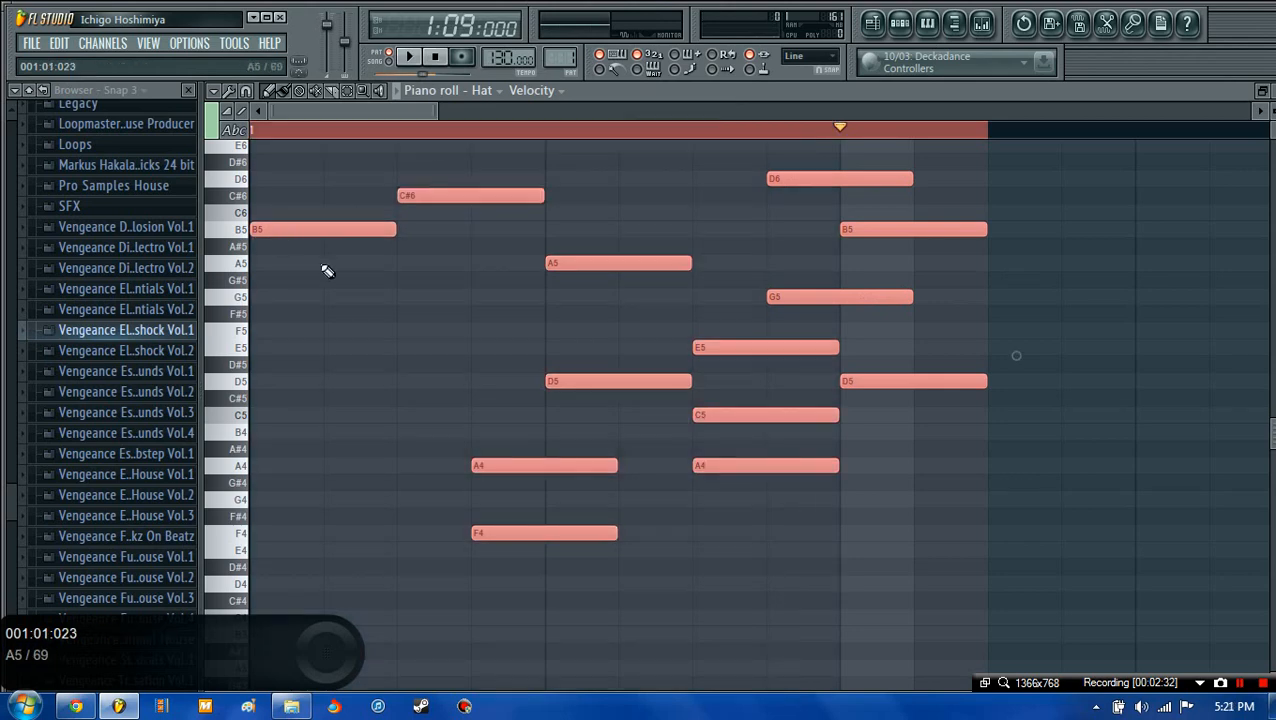
key(Delete)
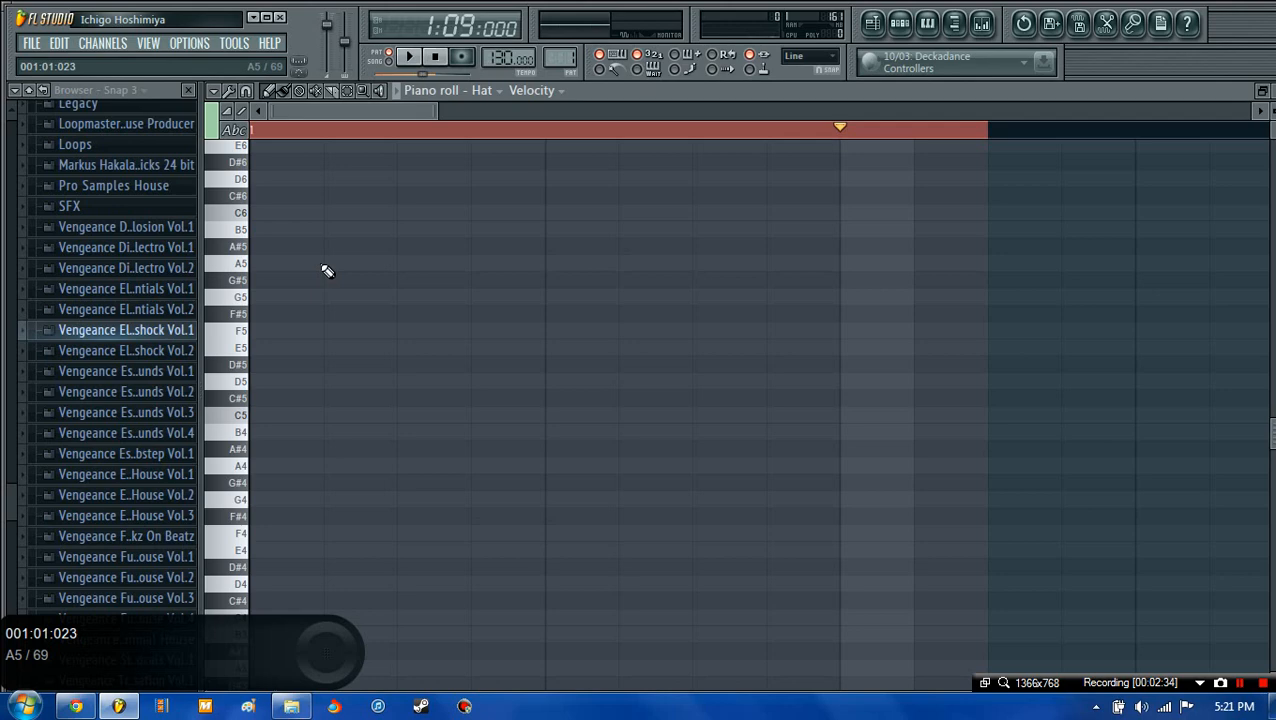
click(1273, 91)
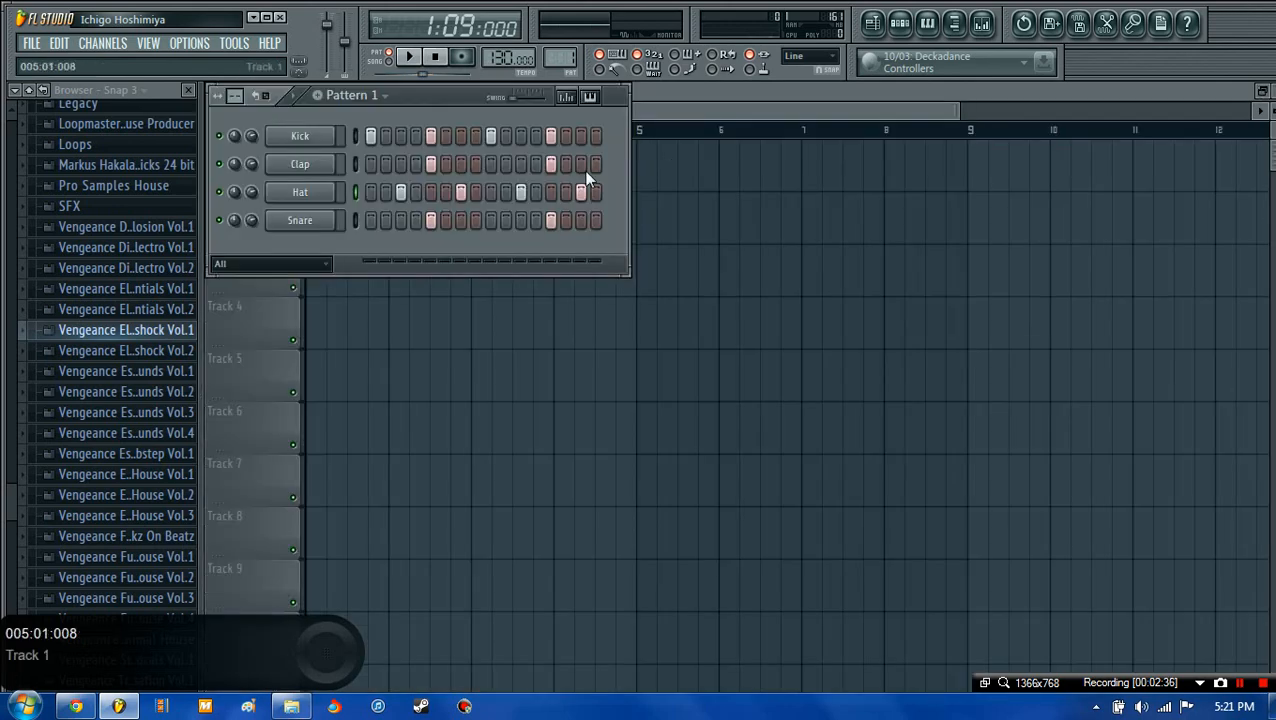
- Hide and restore the browser, and look through its sample packs and the Drums subfolders
click(956, 24)
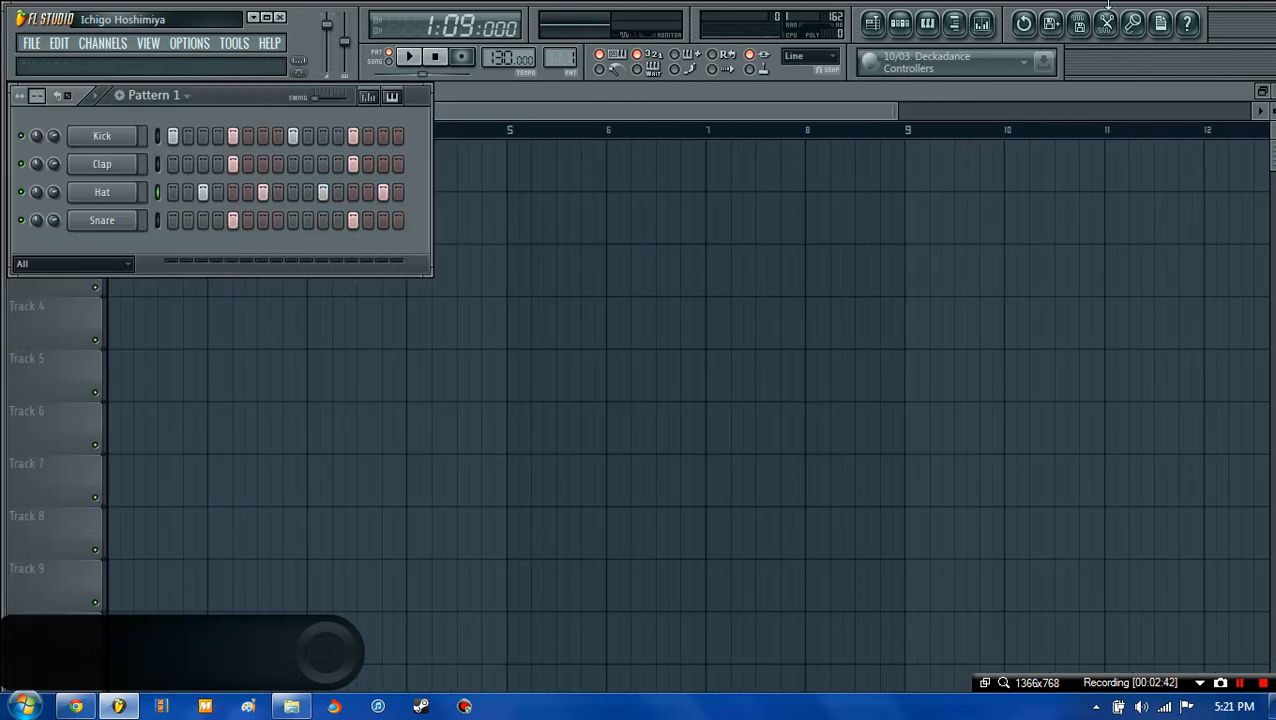
click(963, 30)
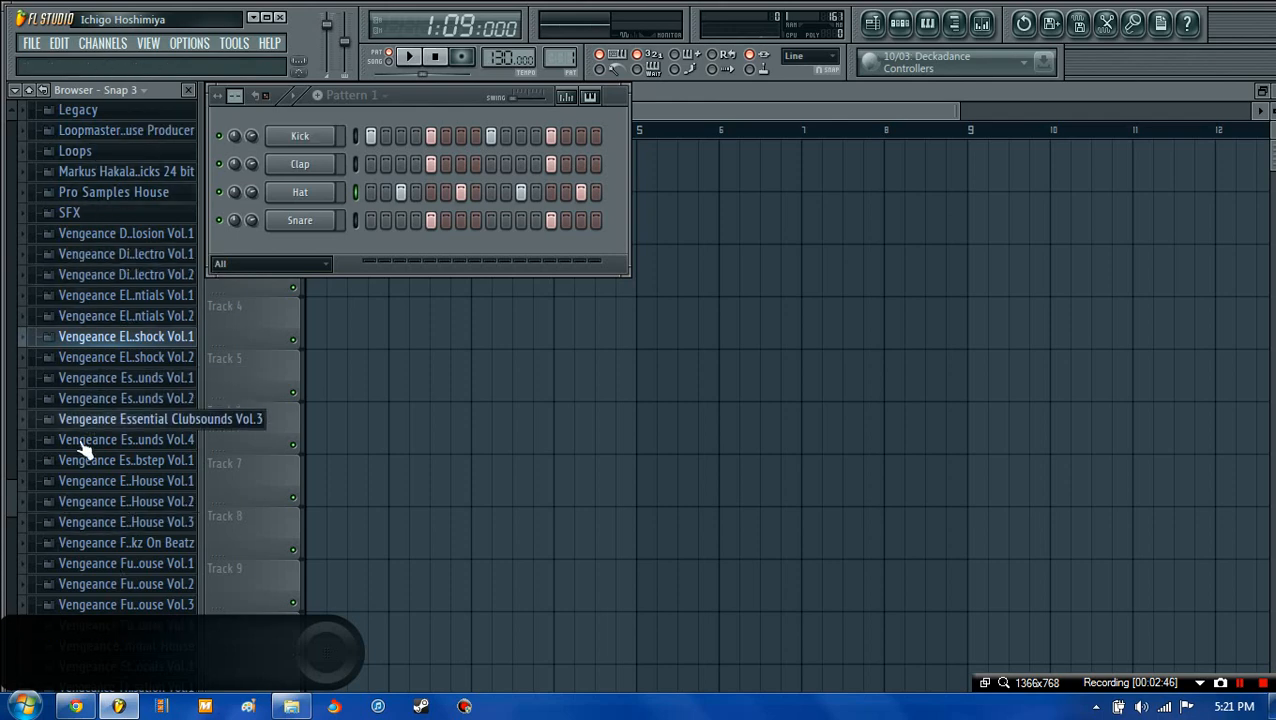
scroll(80, 492, down, 5)
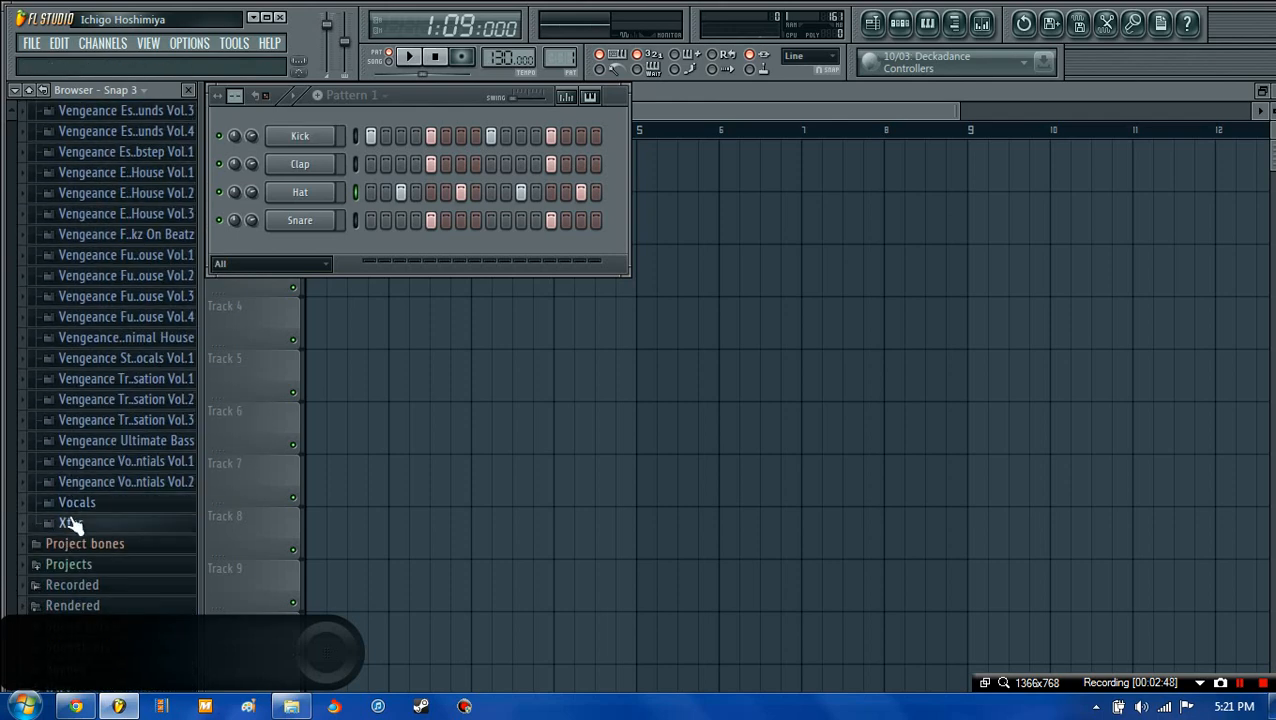
scroll(100, 530, up, 8)
scroll(100, 475, up, 4)
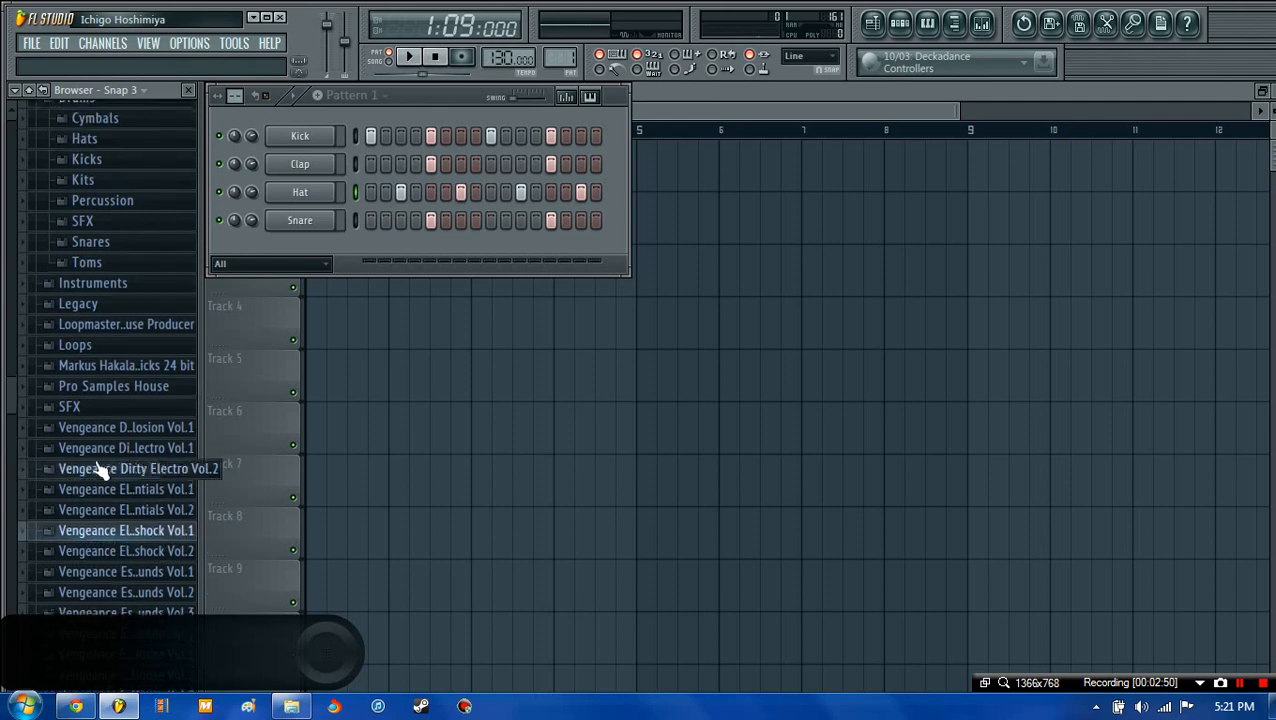
scroll(116, 405, up, 3)
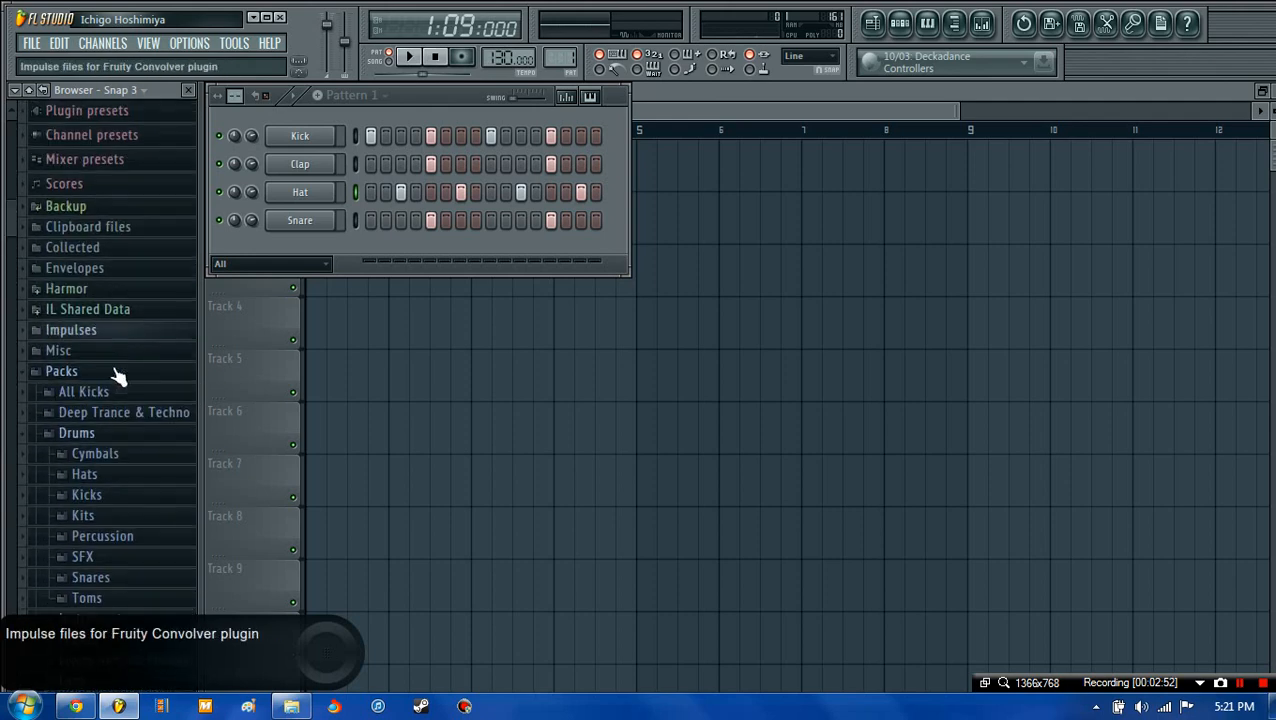
scroll(100, 370, down, 2)
scroll(72, 285, down, 1)
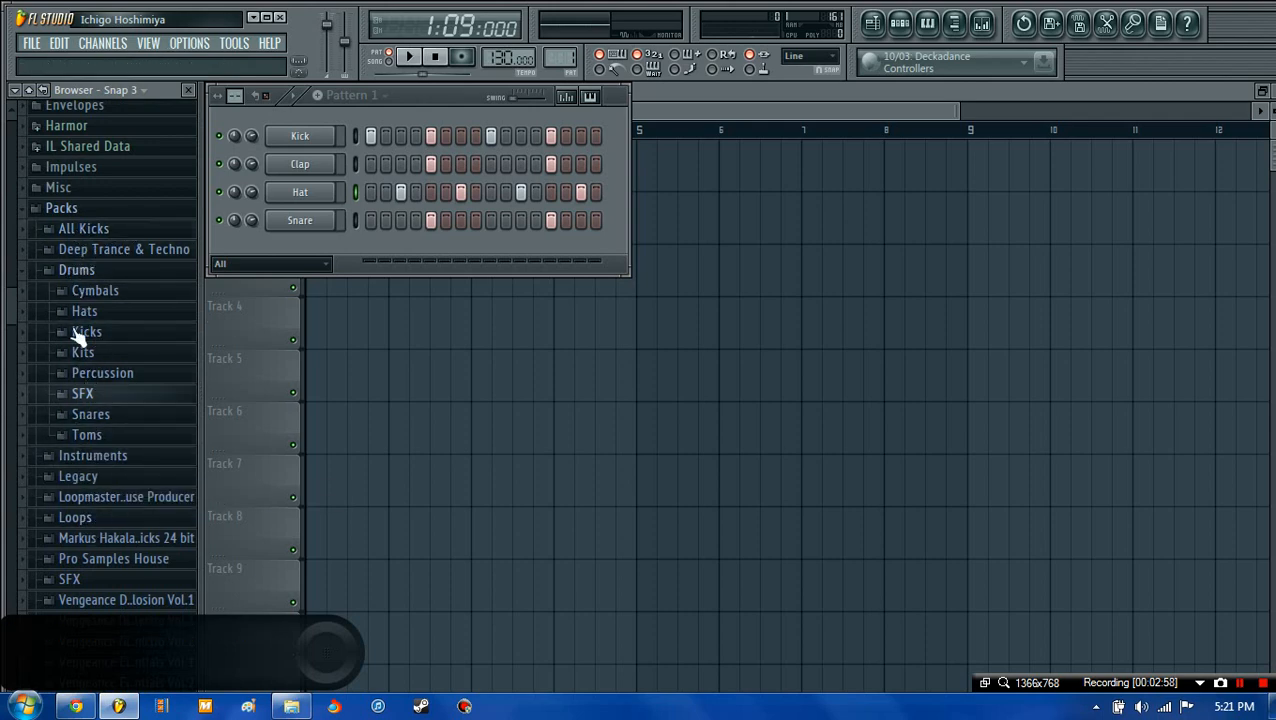
- Bring back the step sequencer over the playlist, view the mixer's master, insert and send tracks, and close the mixer
click(688, 118)
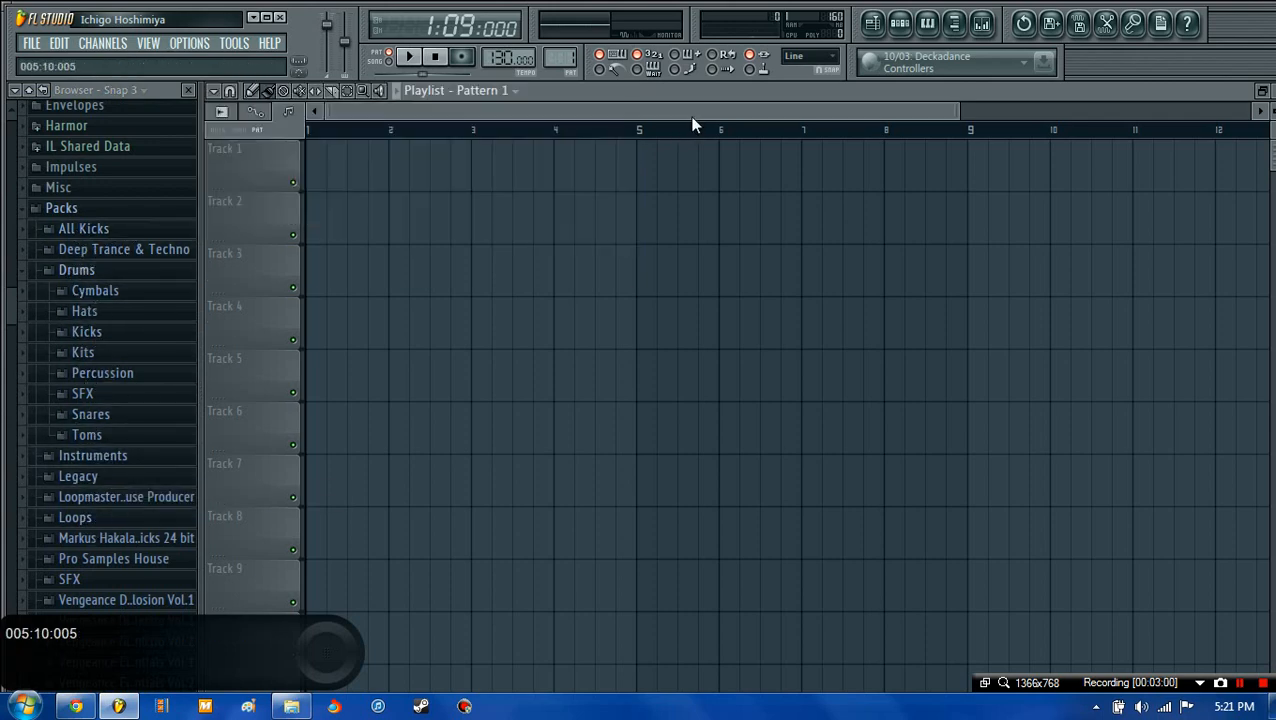
click(900, 22)
click(981, 22)
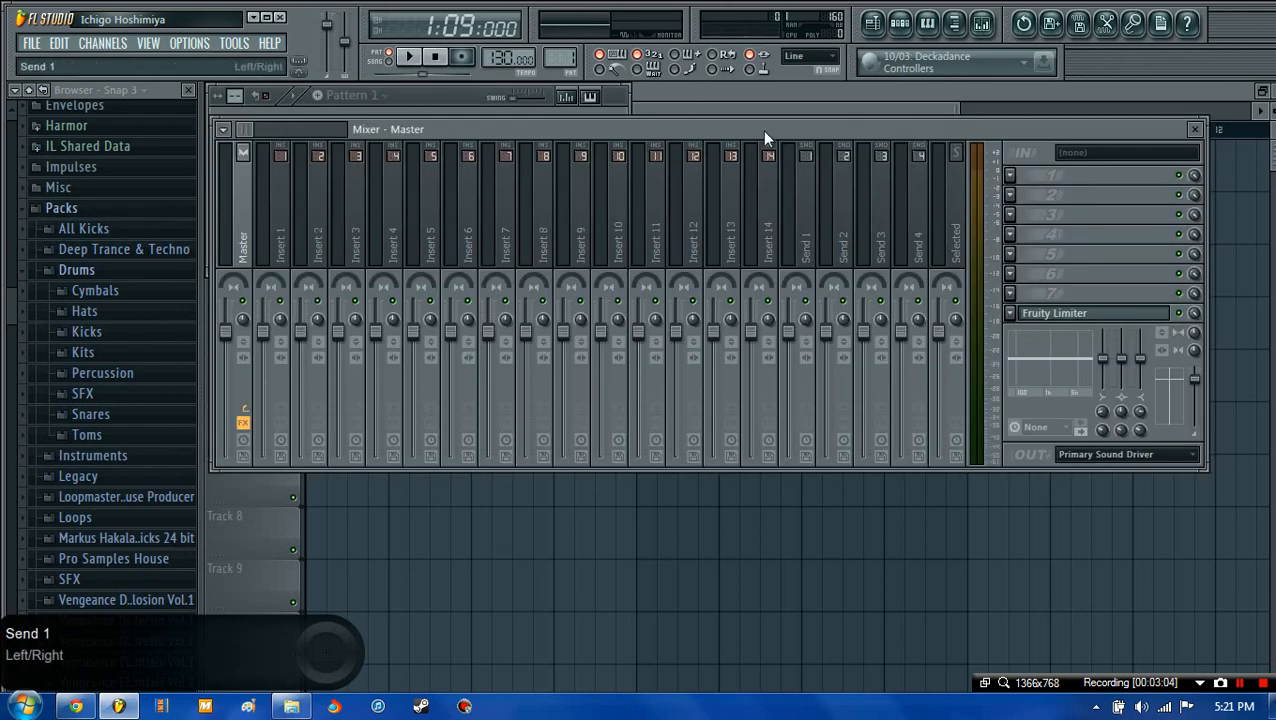
drag(762, 130, 786, 147)
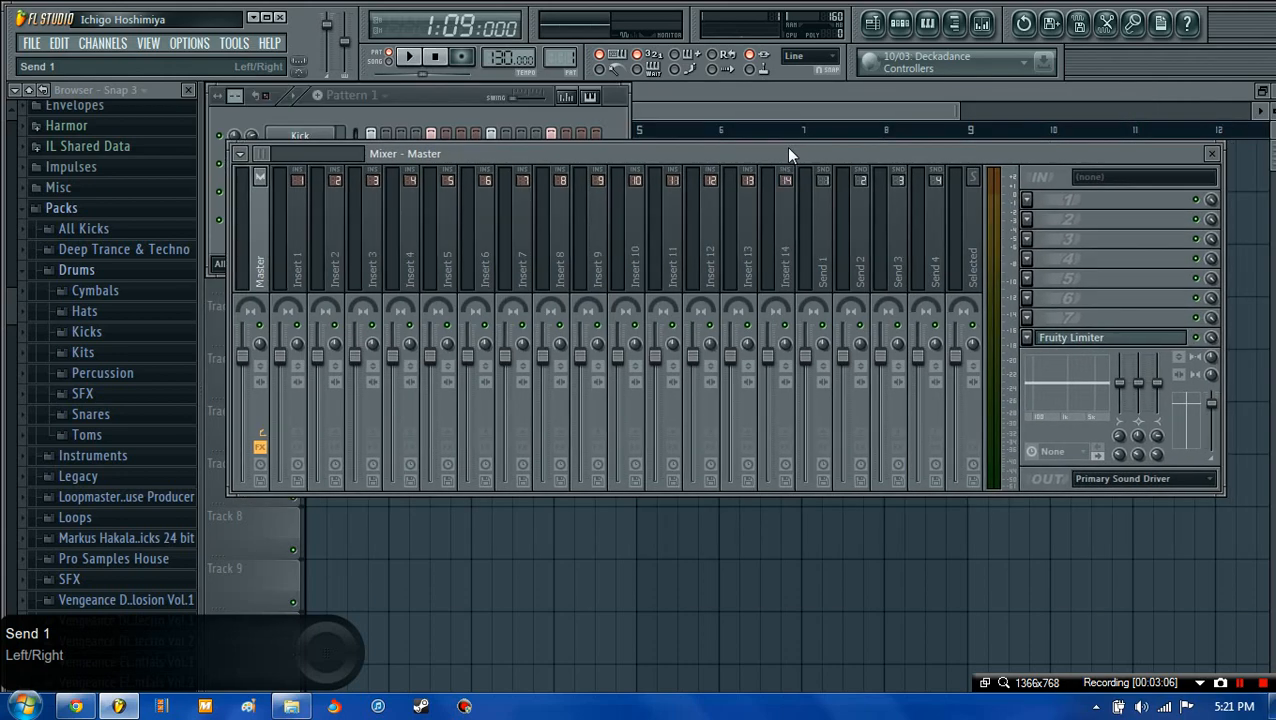
click(1211, 153)
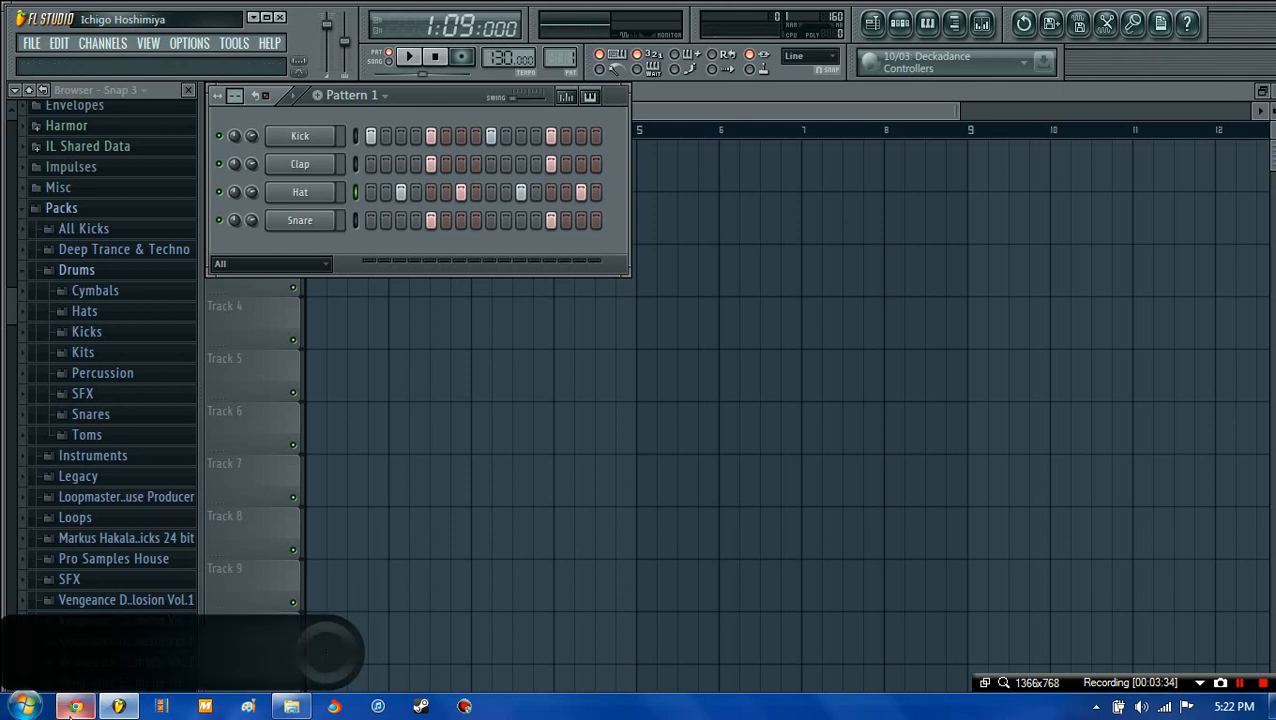
- View the channel settings of the Kick, Clap and Snare channels from the step sequencer, and close the settings window
mouse_move(70, 712)
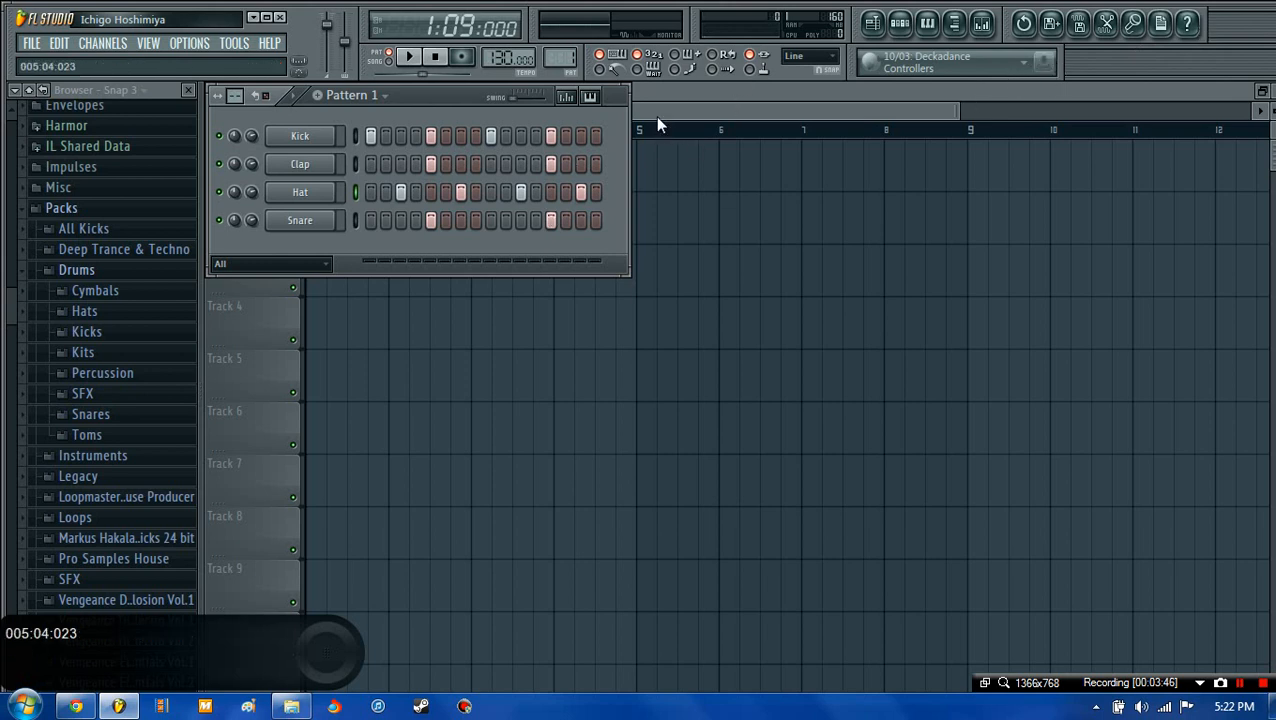
click(320, 138)
click(320, 138)
click(320, 138)
click(310, 167)
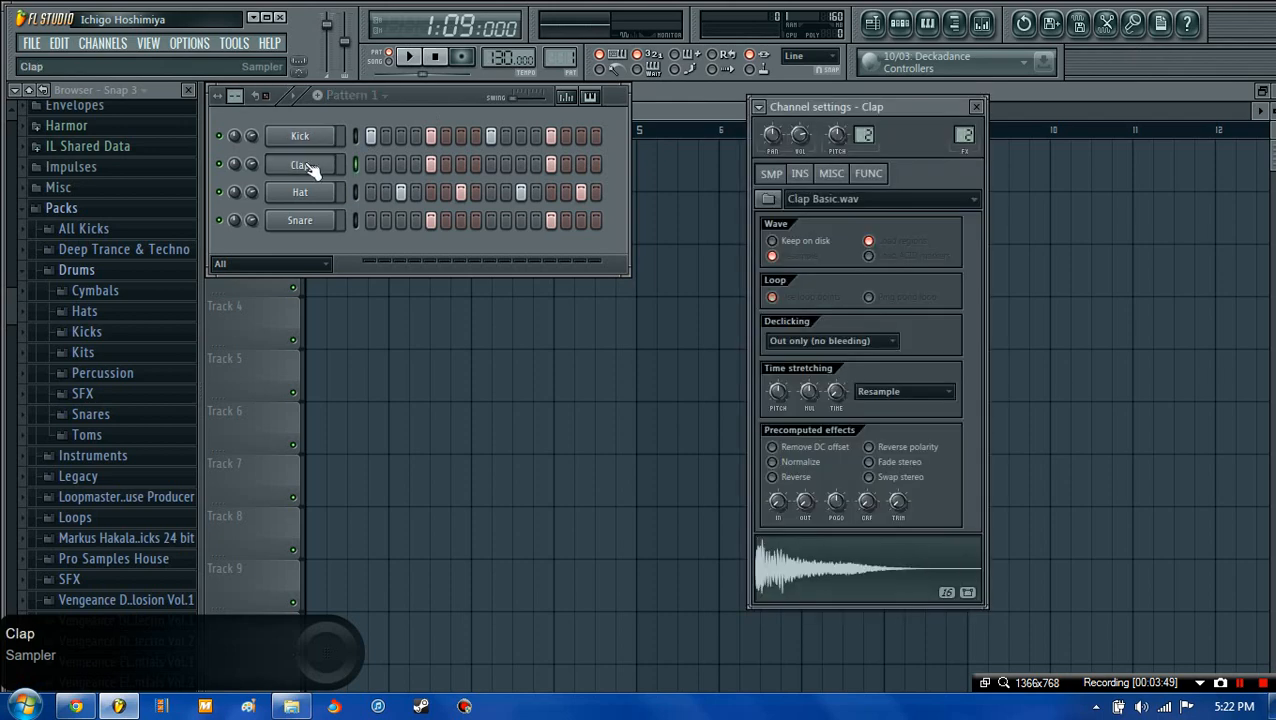
click(302, 224)
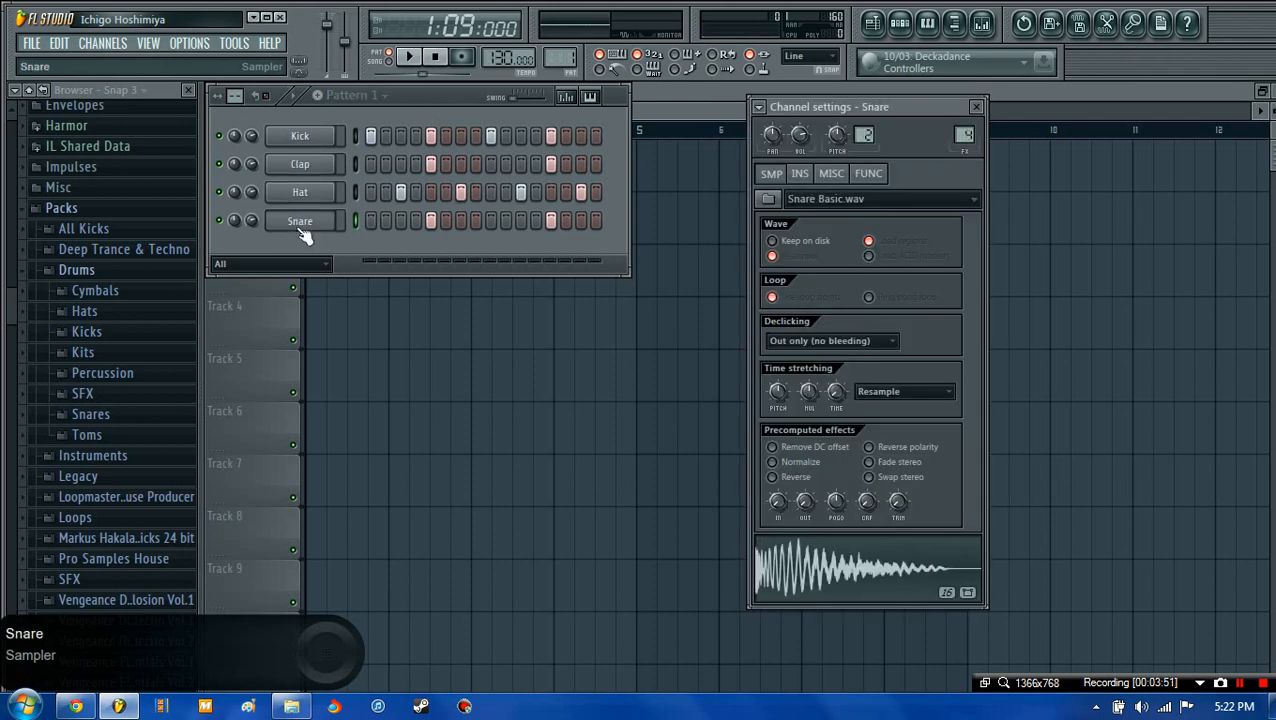
click(321, 139)
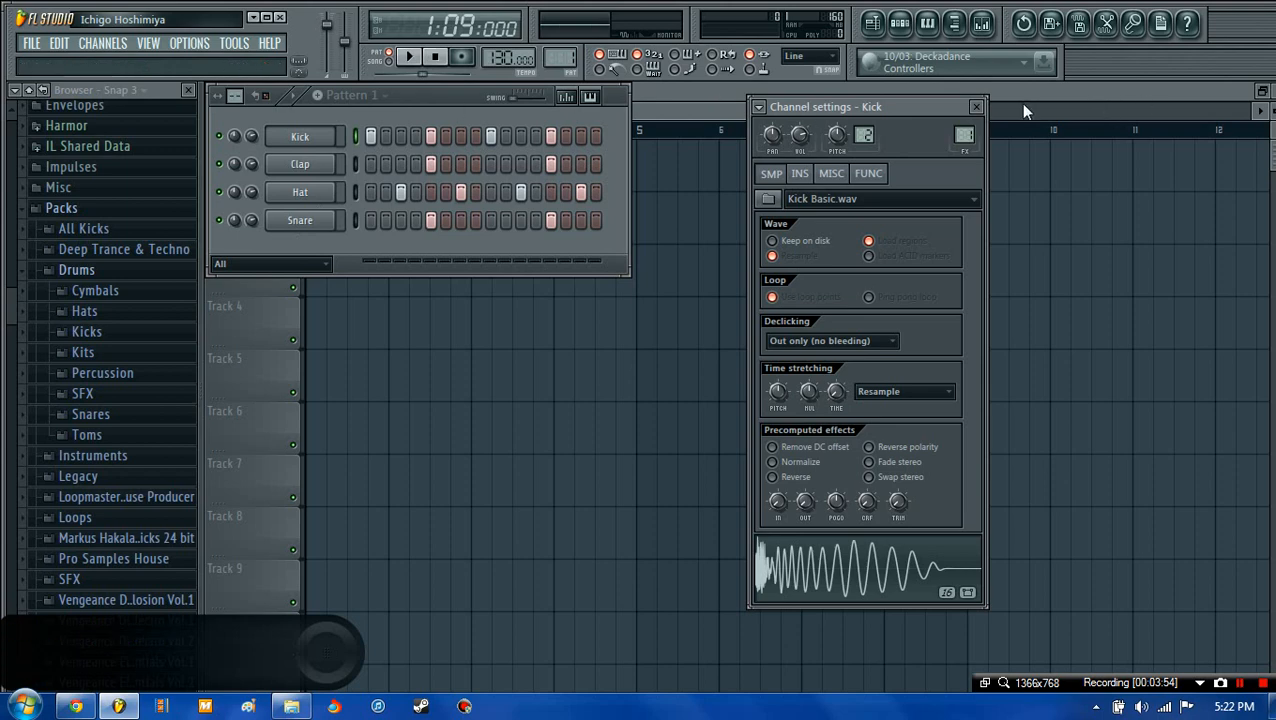
key(Escape)
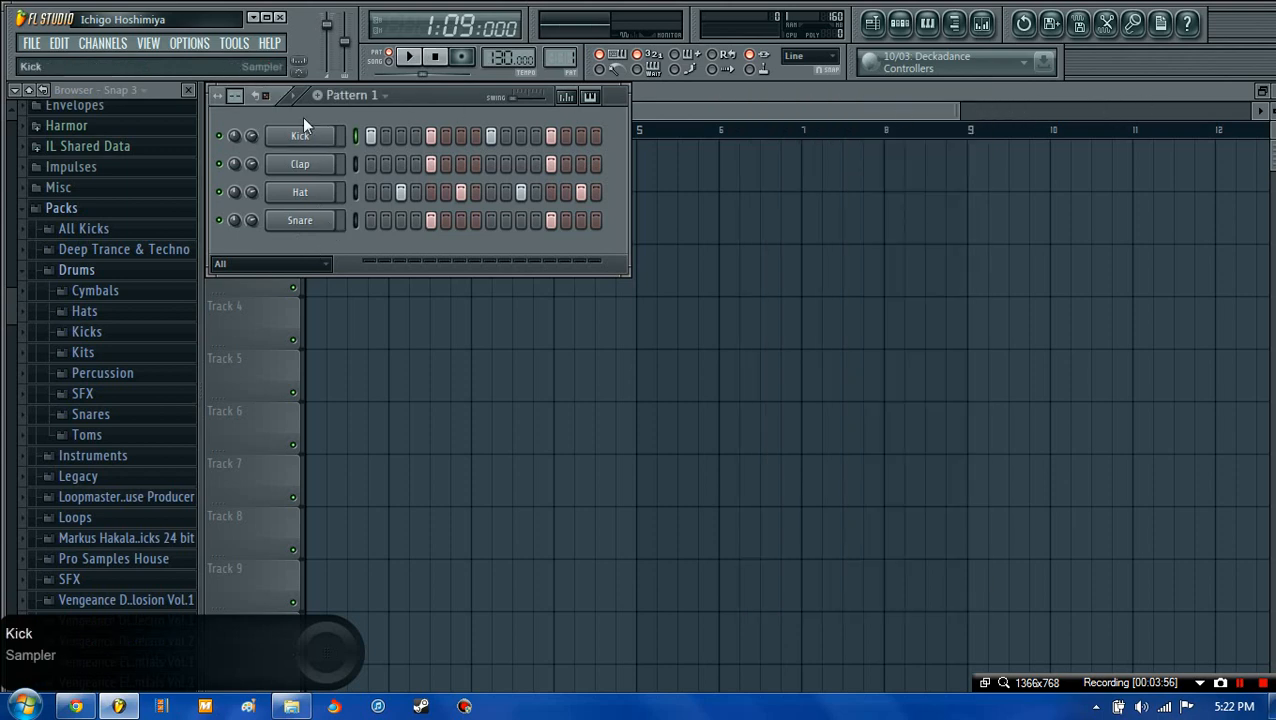
- Reopen the Kick channel settings and look through the SMP, INS, MISC and FUNC pages, returning to SMP
click(302, 138)
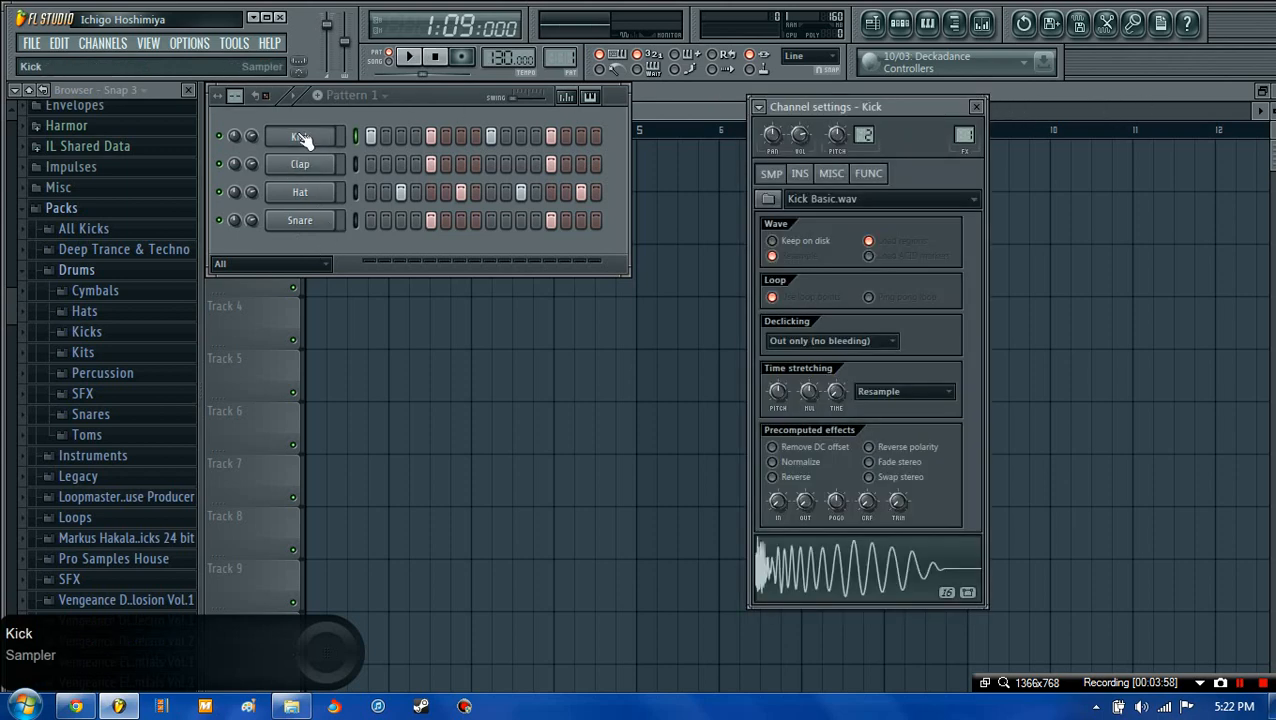
click(833, 175)
click(876, 177)
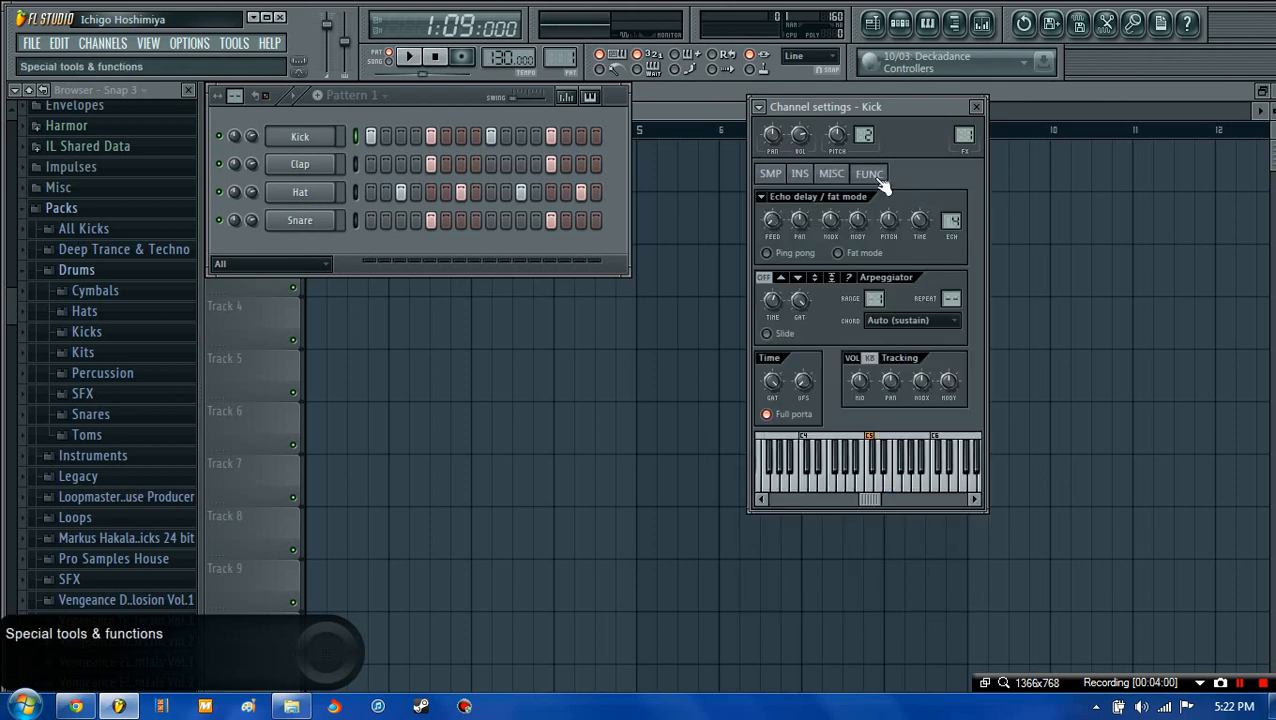
click(833, 177)
click(799, 176)
click(771, 175)
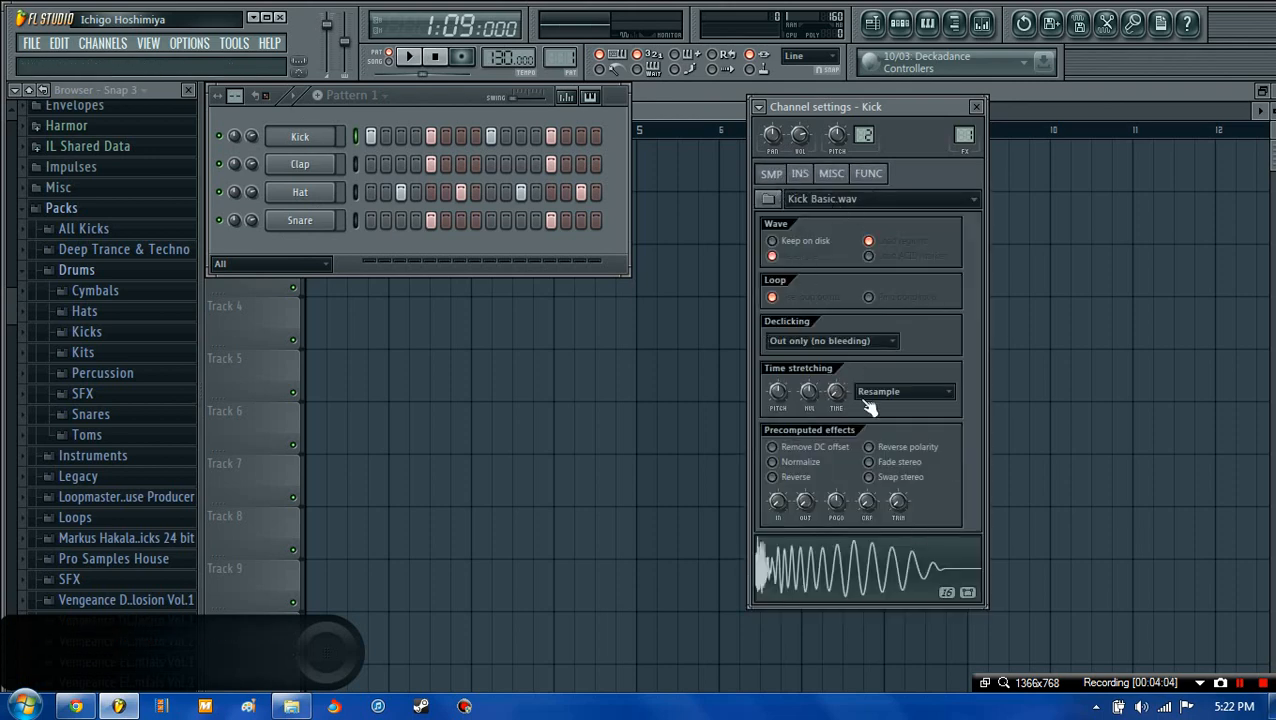
click(799, 174)
click(831, 174)
click(868, 174)
click(778, 174)
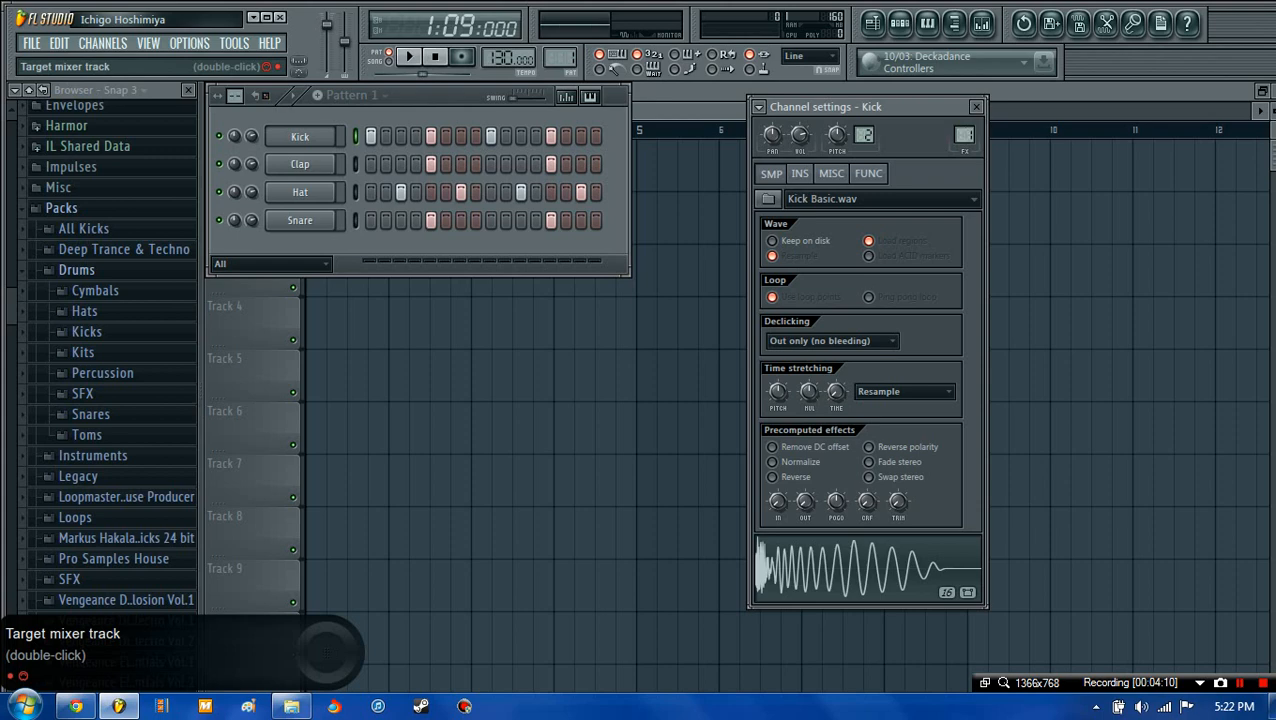
- Open the mixer from the Kick channel's target track, move its window higher, and rename Insert 1 as Kick
double_click(964, 135)
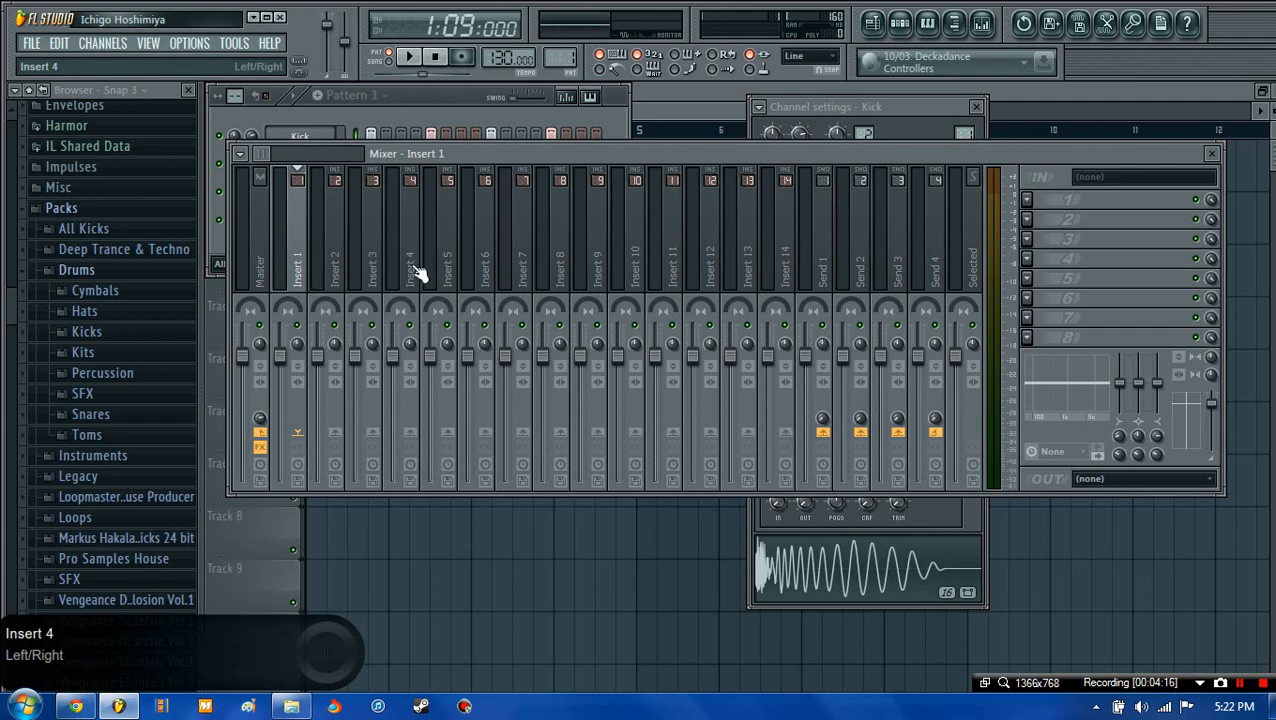
drag(446, 153, 465, 120)
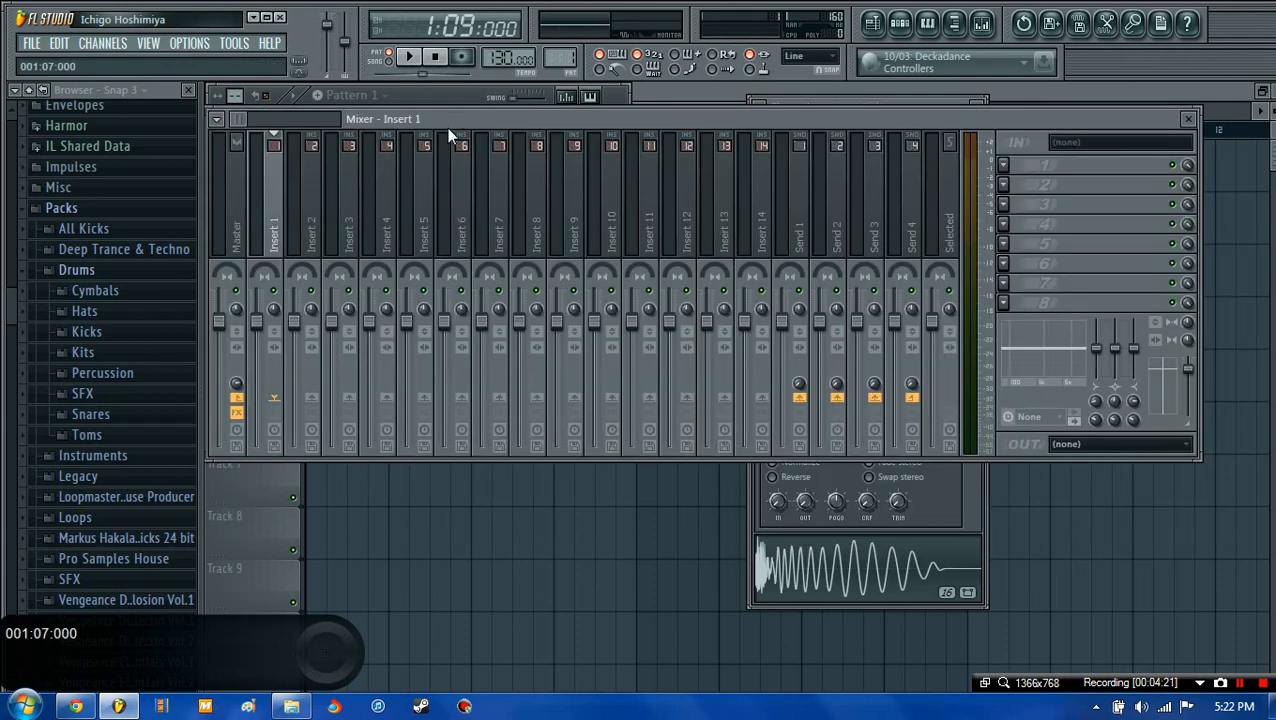
right_click(272, 228)
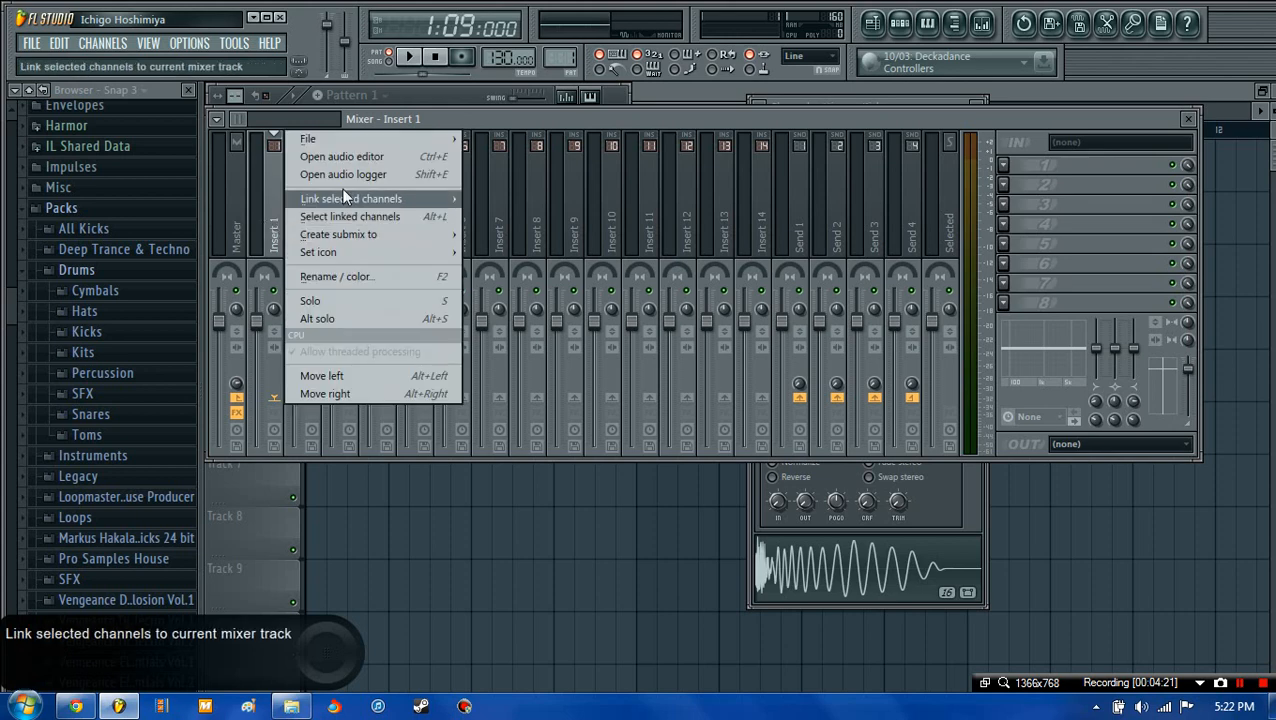
click(321, 277)
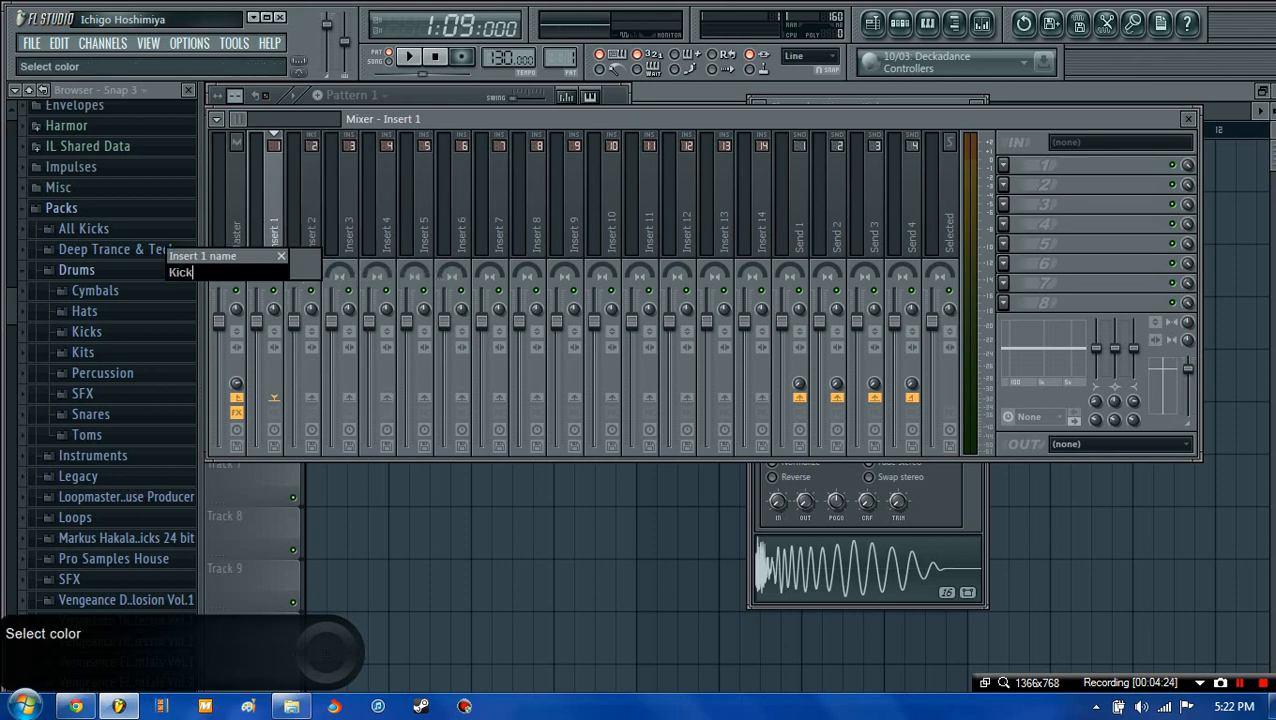
text(Kick)
key(Return)
- Rename mixer track Insert 2 as Clap
right_click(313, 245)
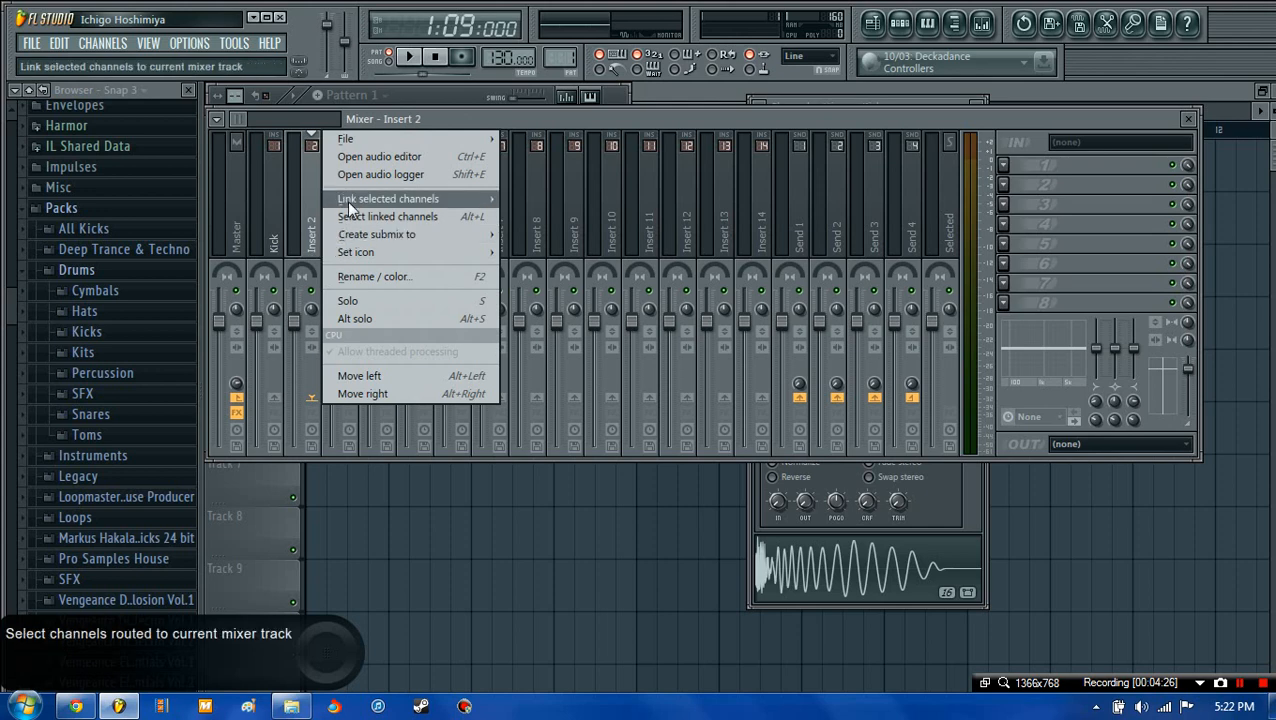
click(372, 276)
text(C)
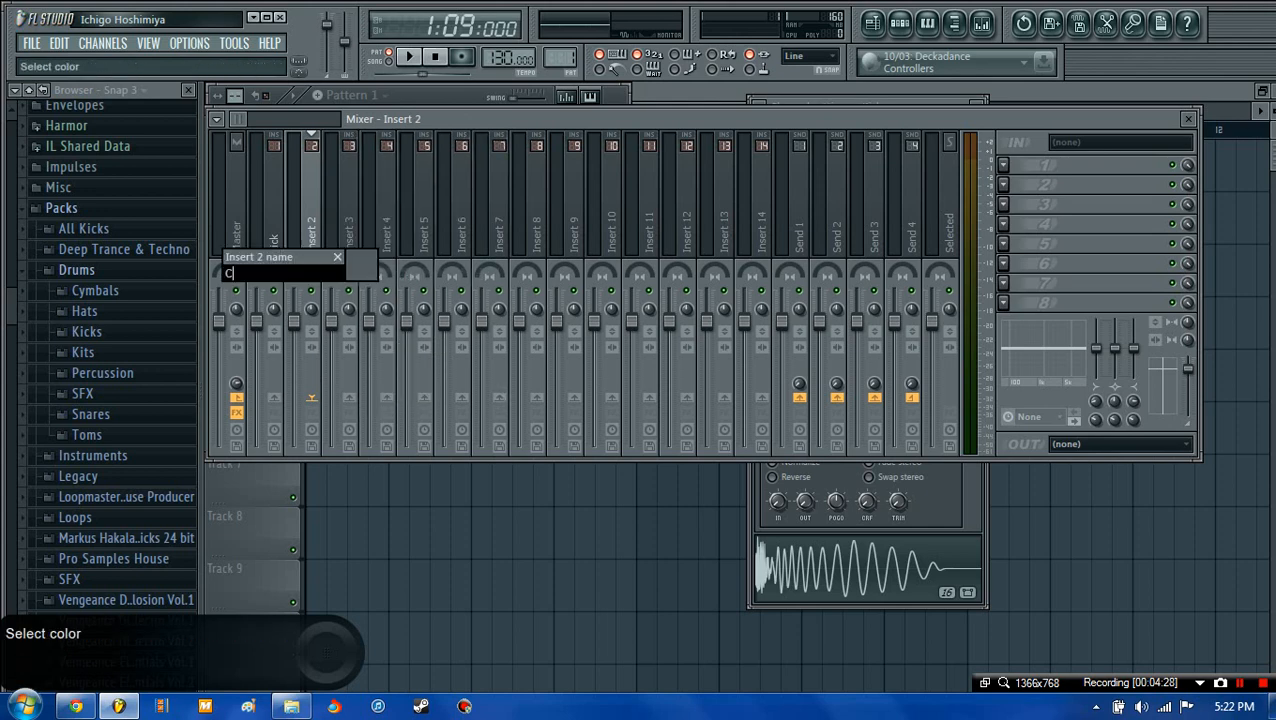
text(lap)
key(Return)
- Rename mixer track Insert 3 as hat and Insert 4 as Snare
right_click(352, 235)
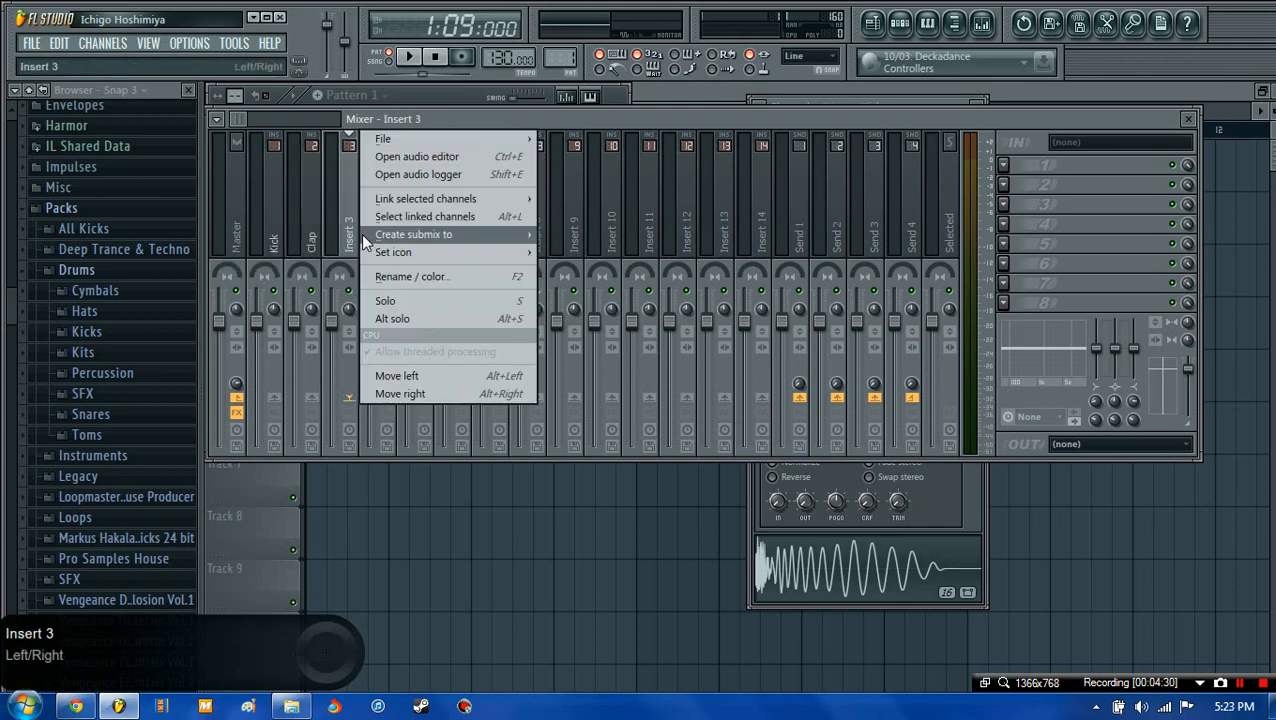
click(398, 276)
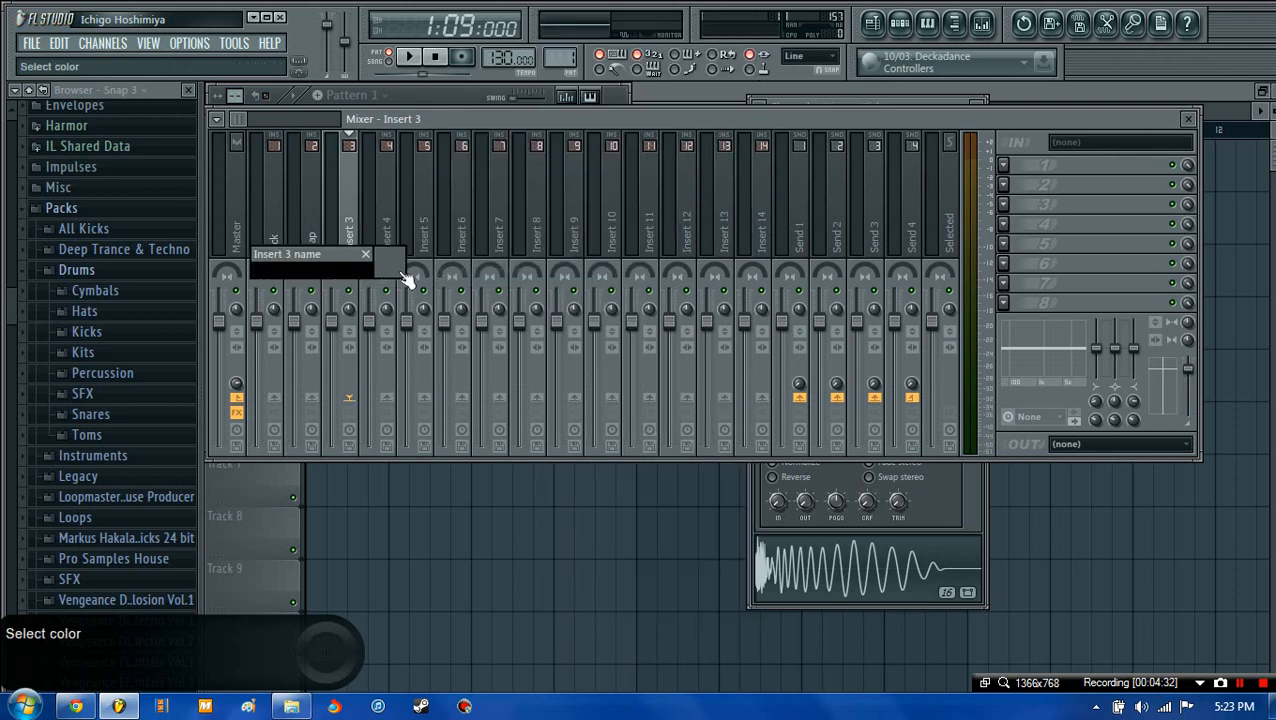
key(Return)
right_click(388, 245)
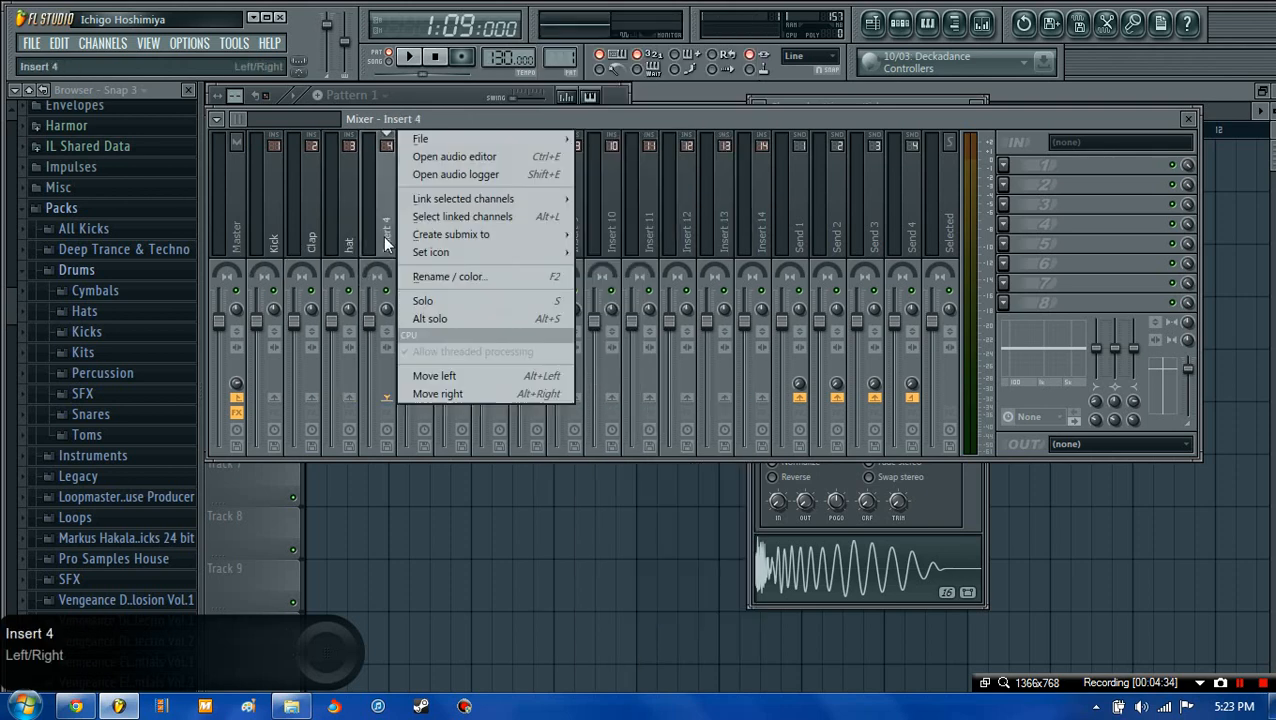
click(426, 276)
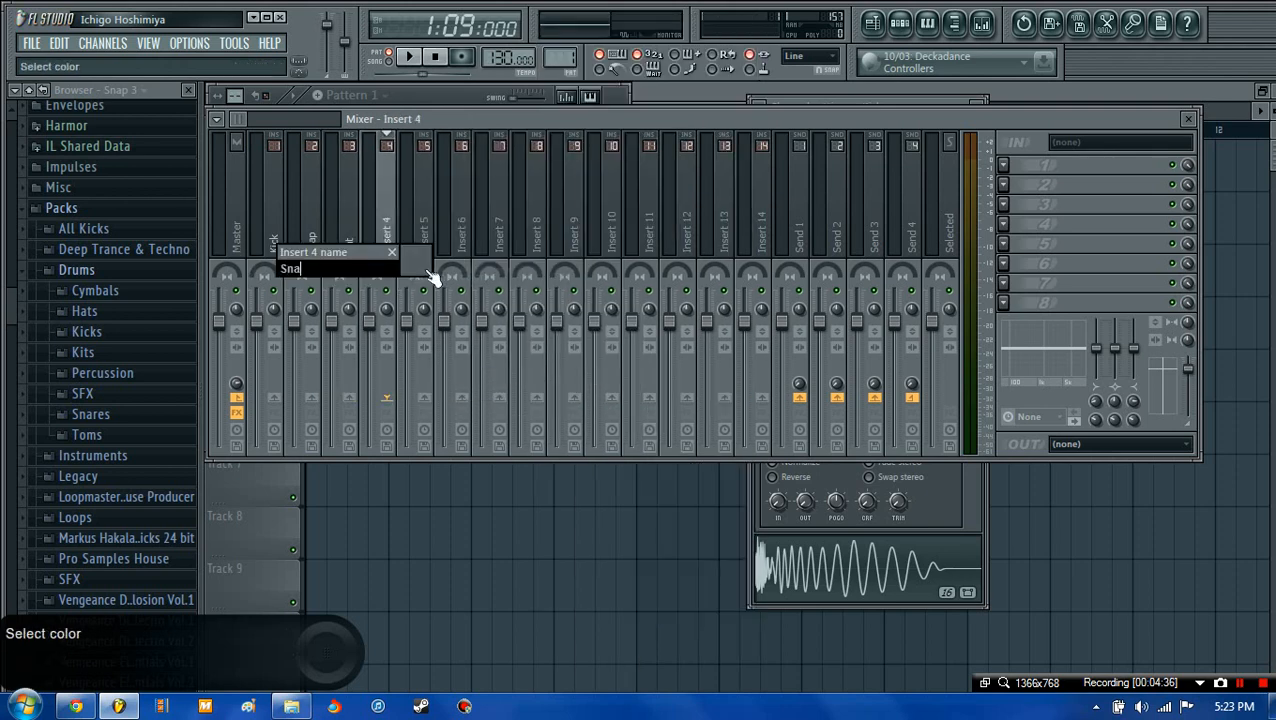
text(Snare)
key(Return)
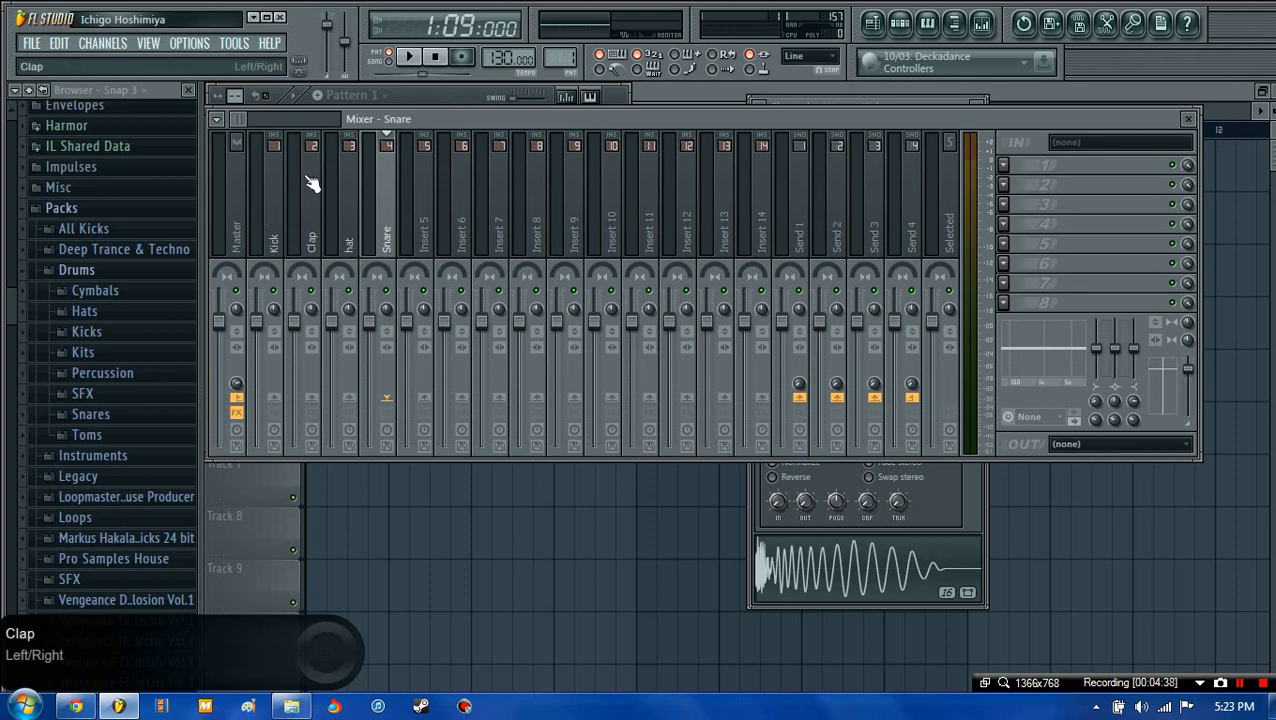
- Play the drum pattern briefly to watch the waveforms on the mixer tracks, and stop playback
click(218, 120)
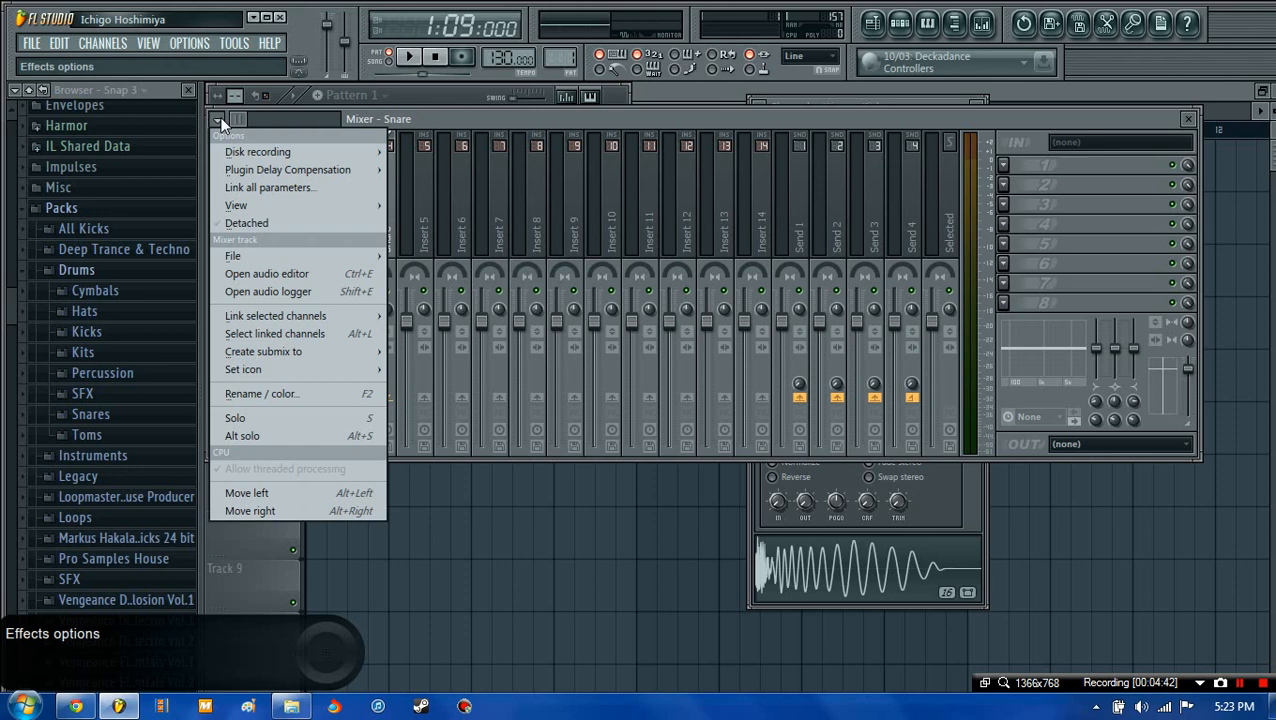
click(437, 113)
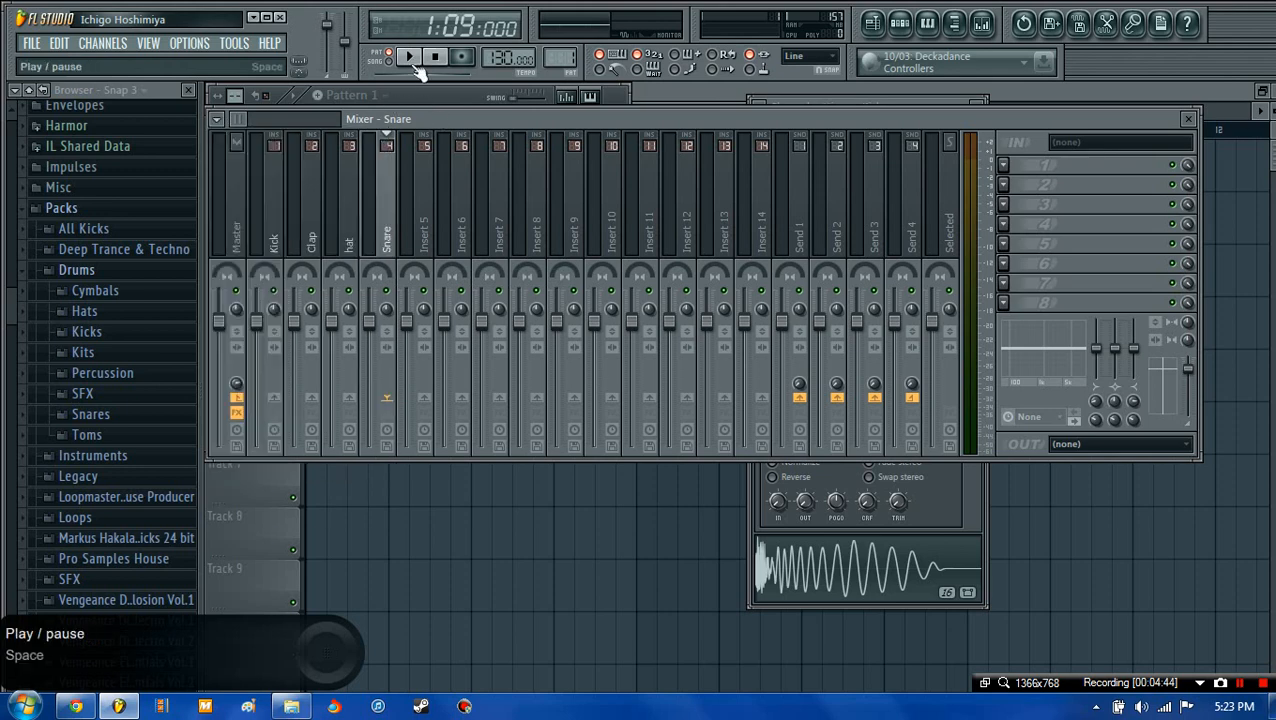
click(409, 57)
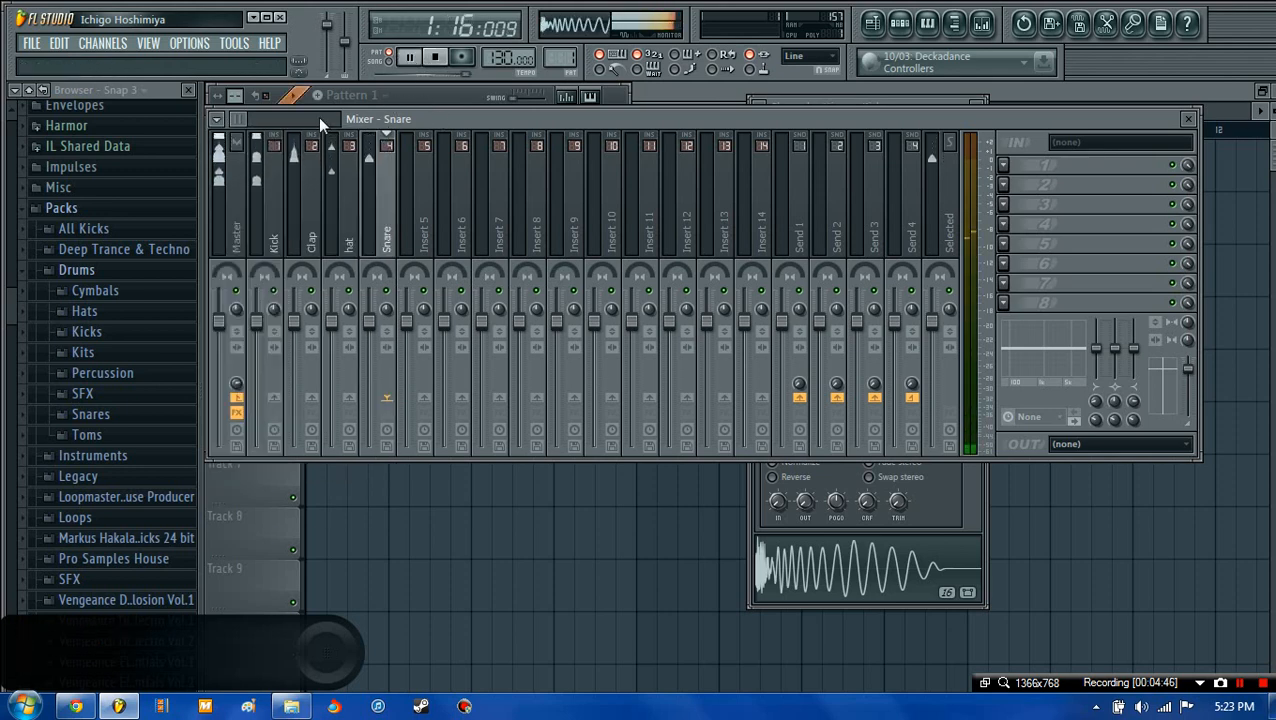
click(434, 57)
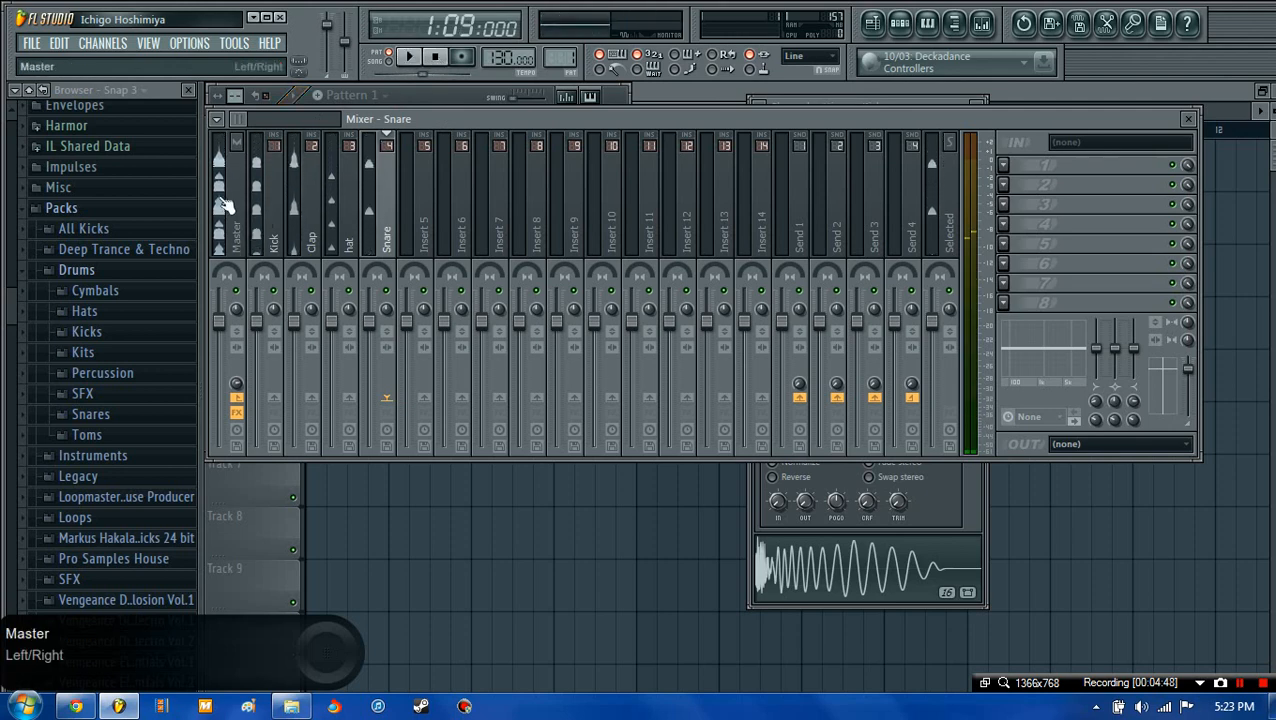
- Turn off the mixer's Waveforms view and play the pattern briefly to watch the level meters
click(216, 119)
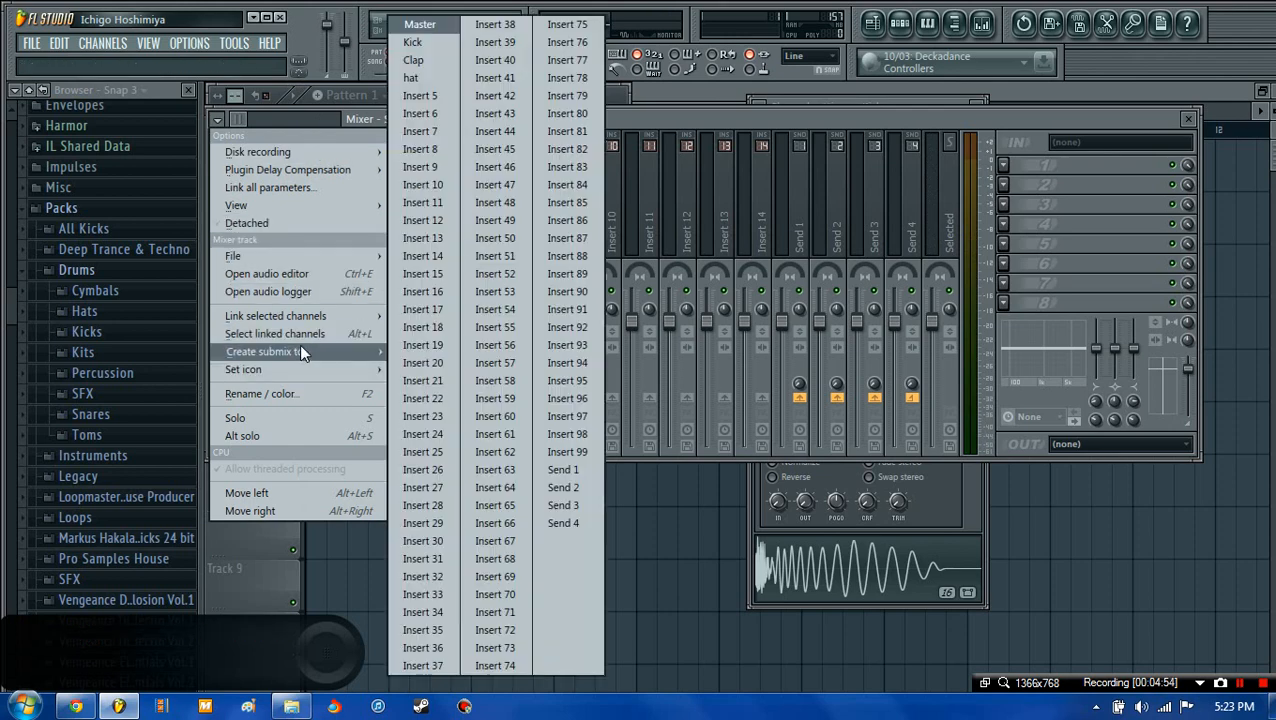
mouse_move(275, 258)
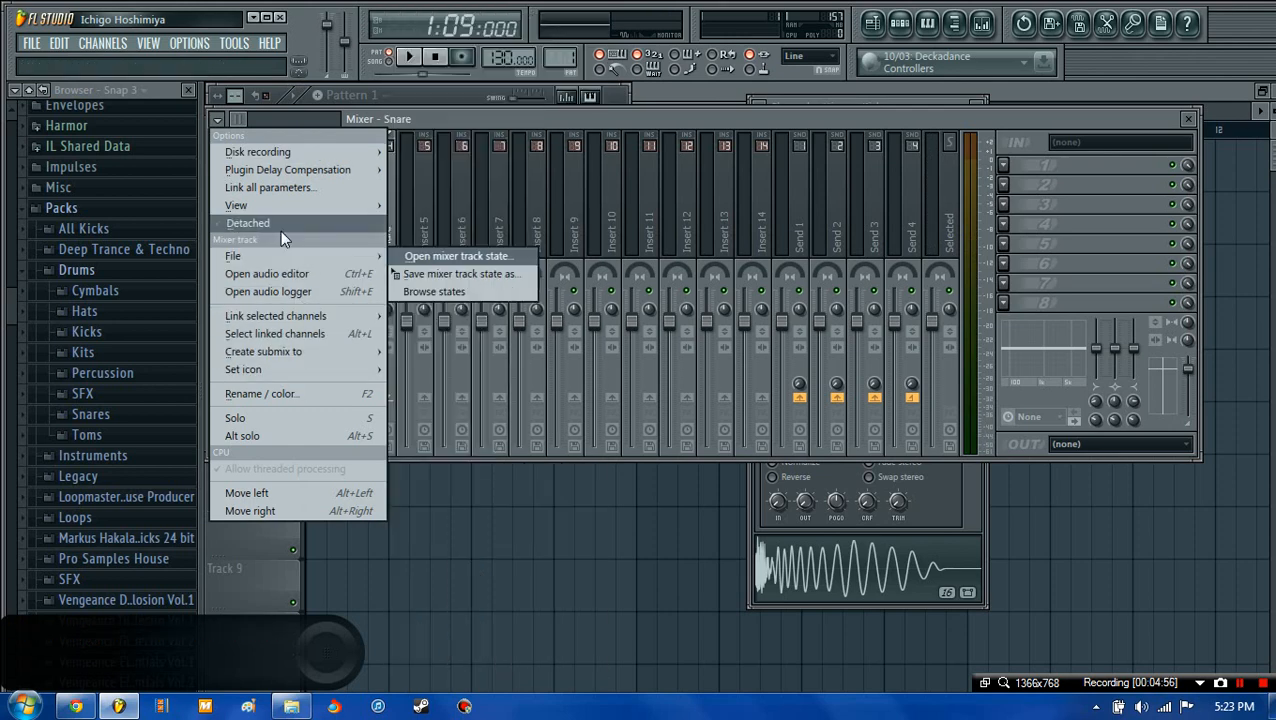
mouse_move(288, 208)
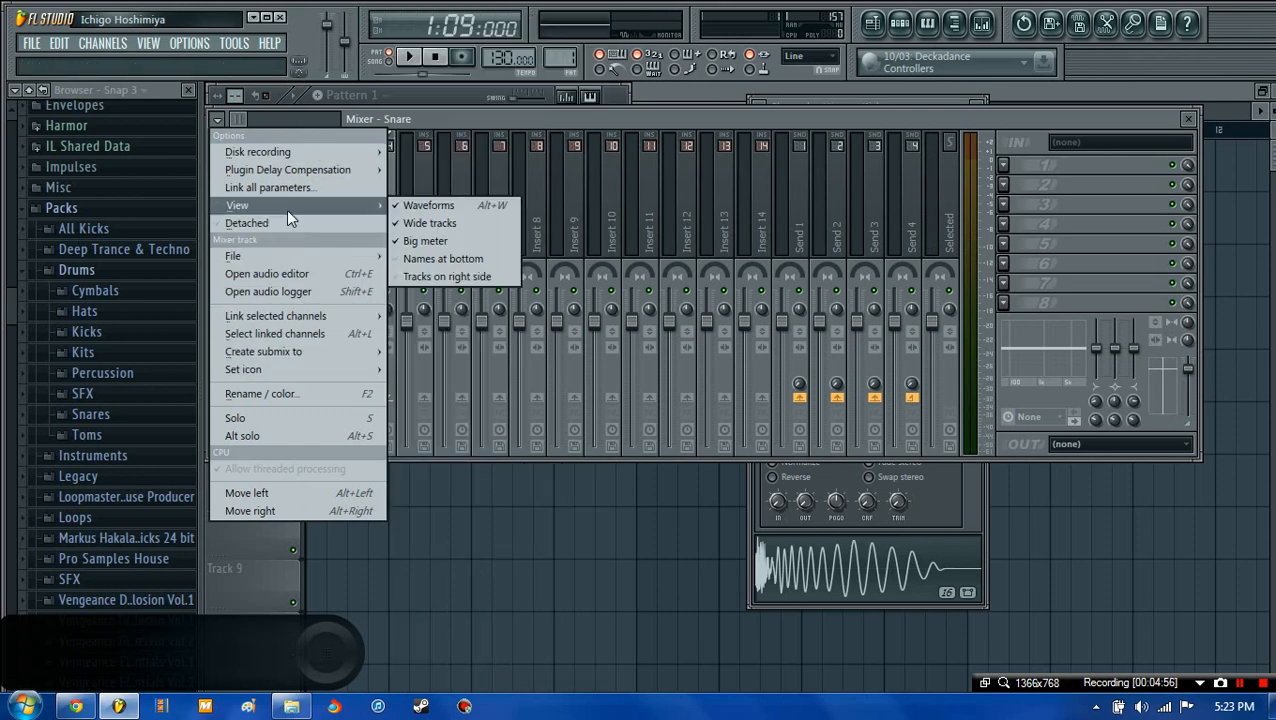
click(429, 206)
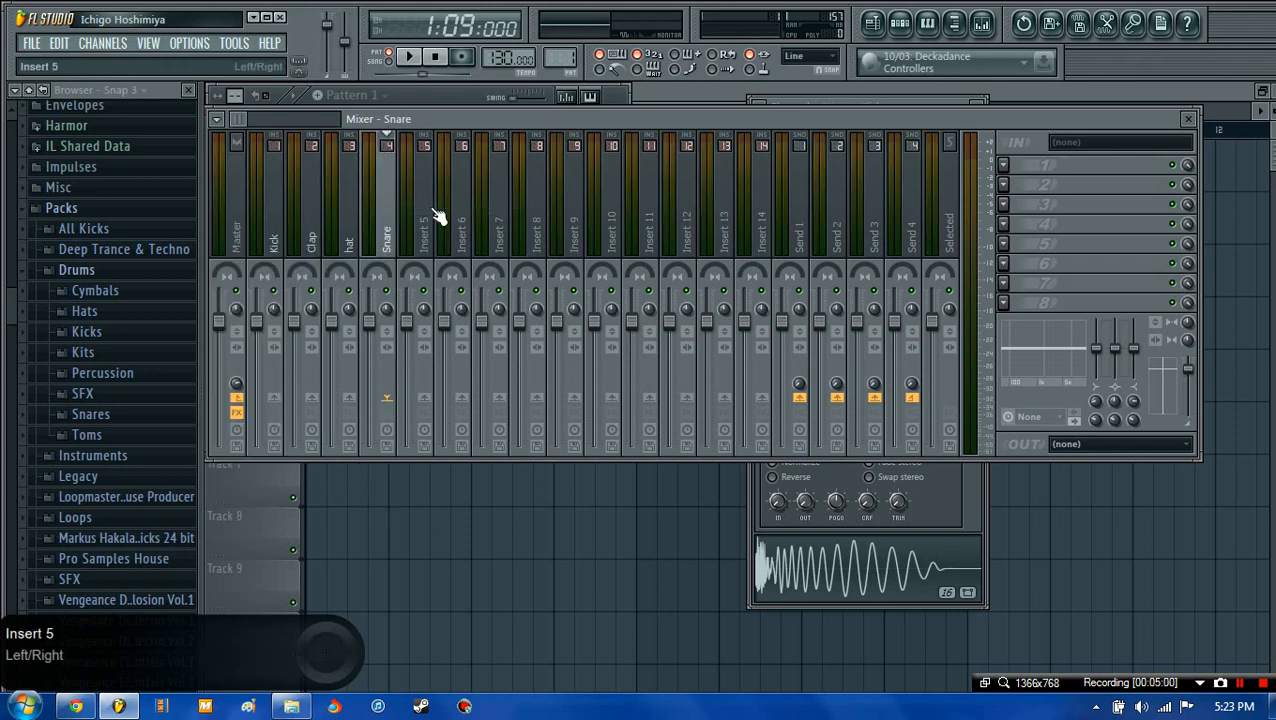
click(409, 57)
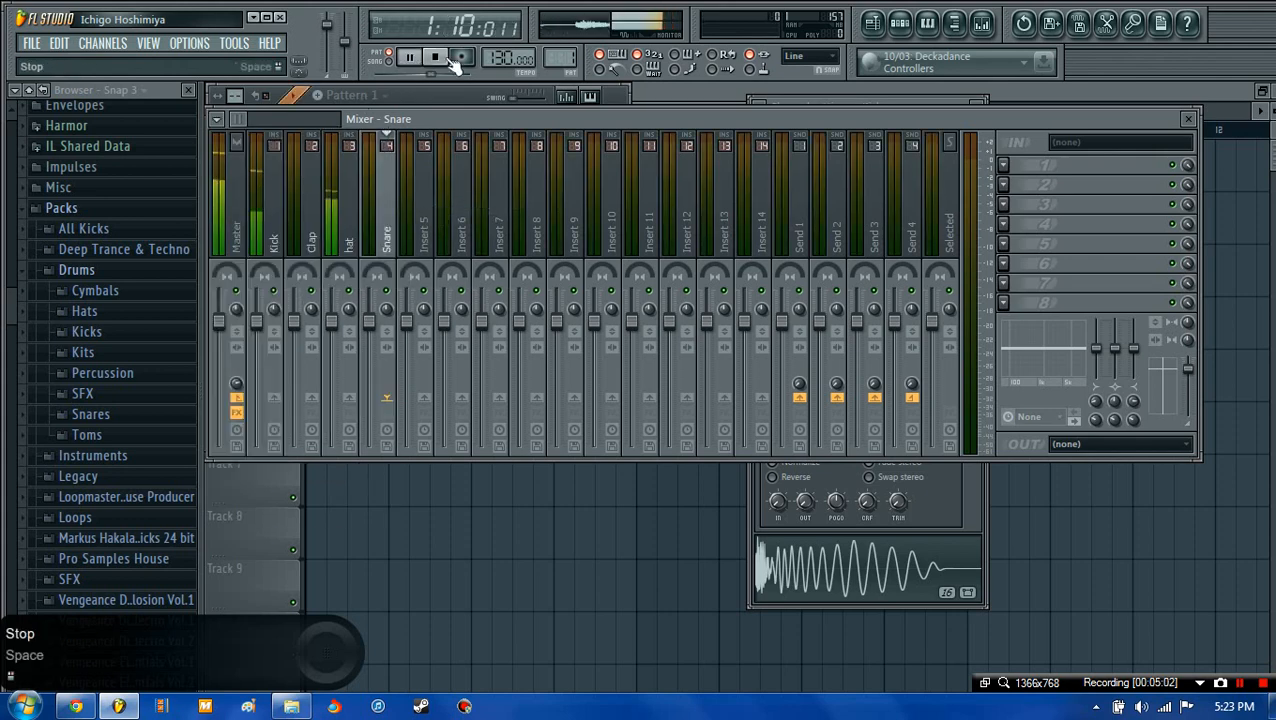
click(436, 58)
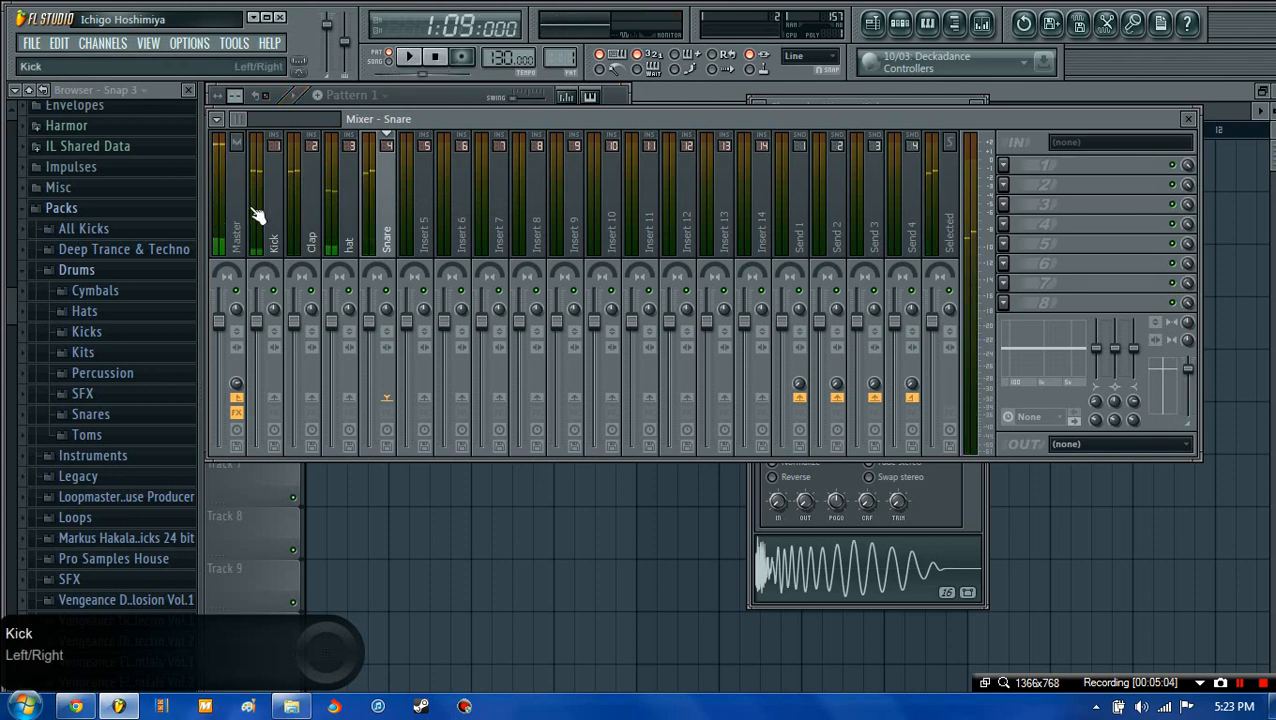
- Turn the mixer's Waveforms view back on, and start and stop playback of the pattern
click(215, 120)
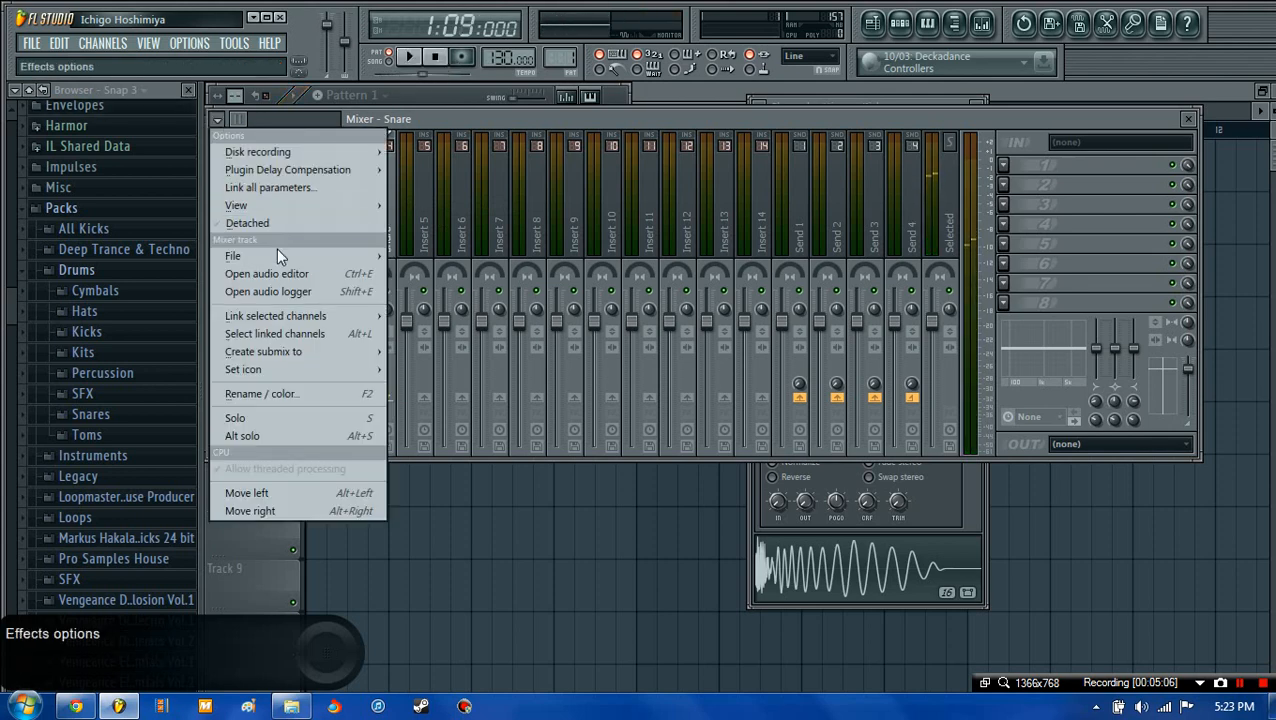
mouse_move(305, 205)
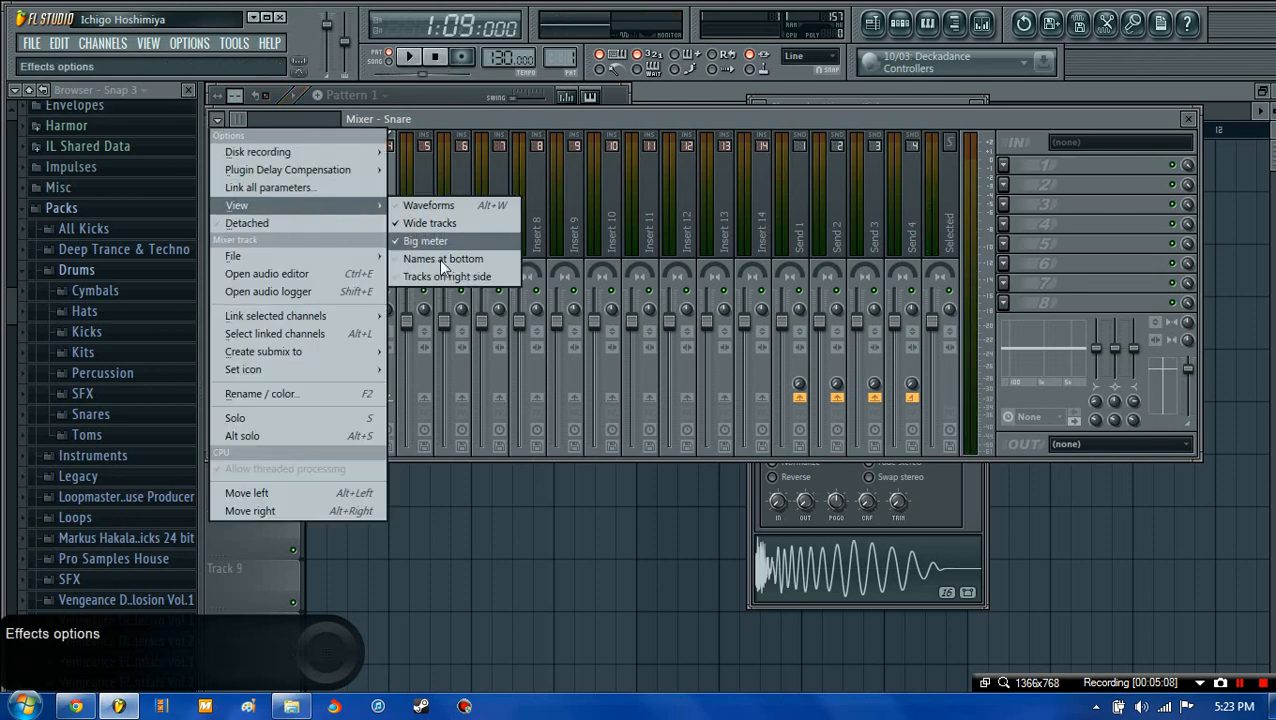
click(436, 207)
key(space)
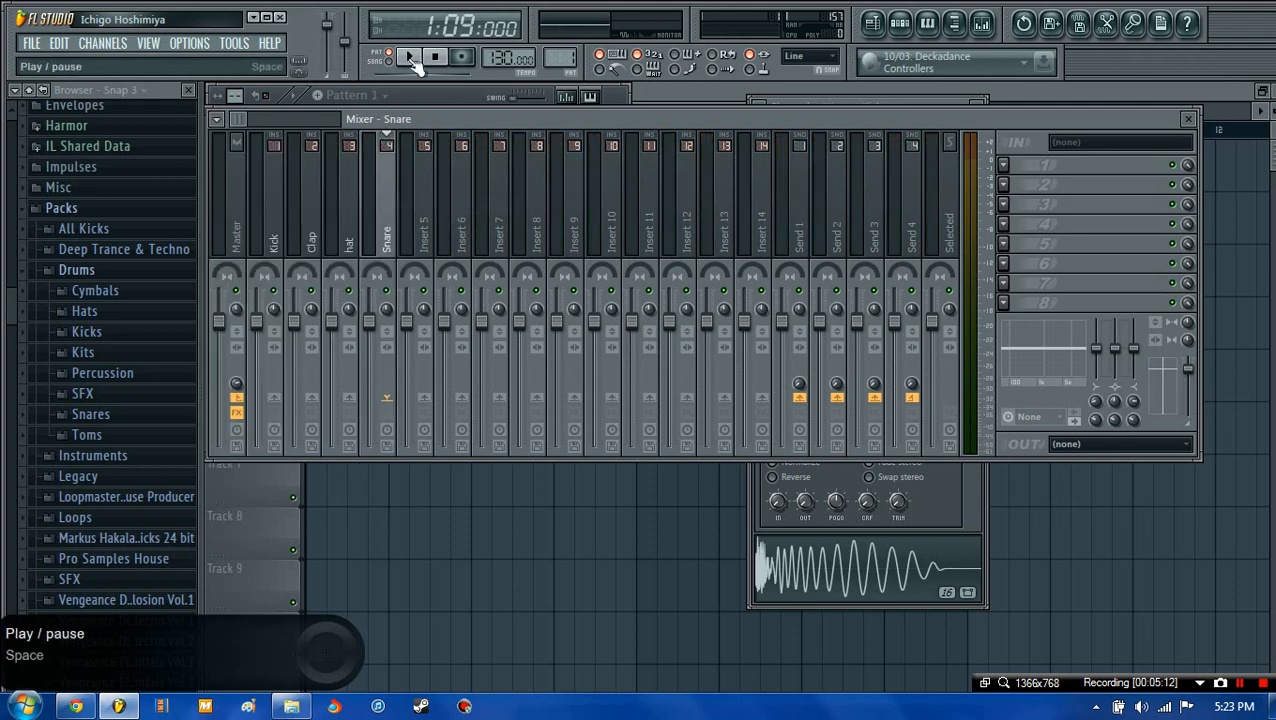
key(space)
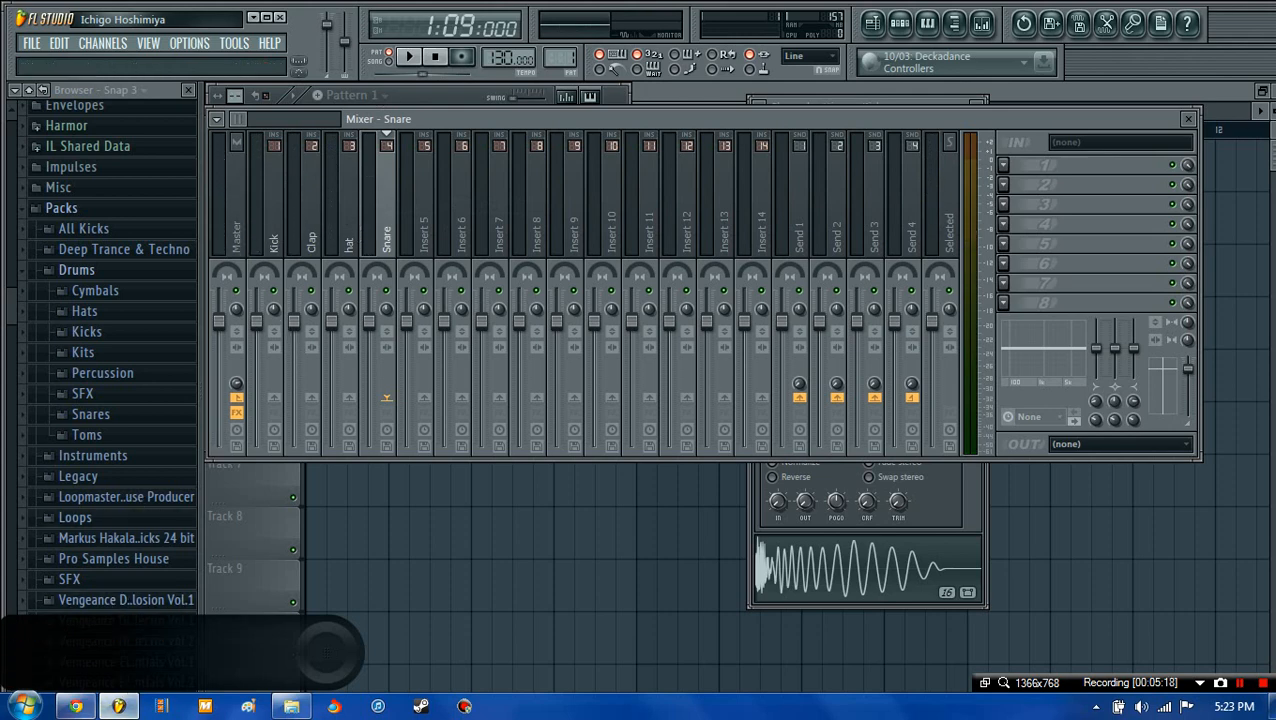
- Switch to the TextNow conversation in Chrome
click(75, 708)
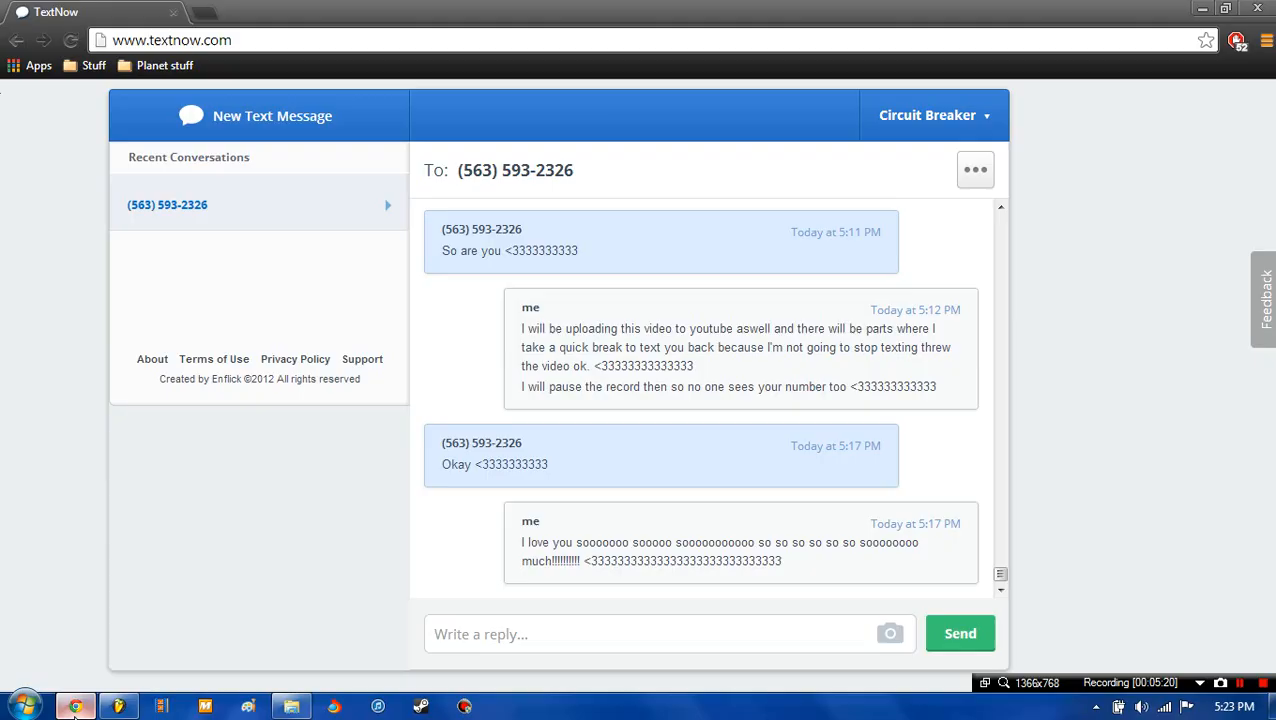
- Switch back to FL Studio and play the drum pattern briefly to watch the mixer tracks' waveforms
click(118, 706)
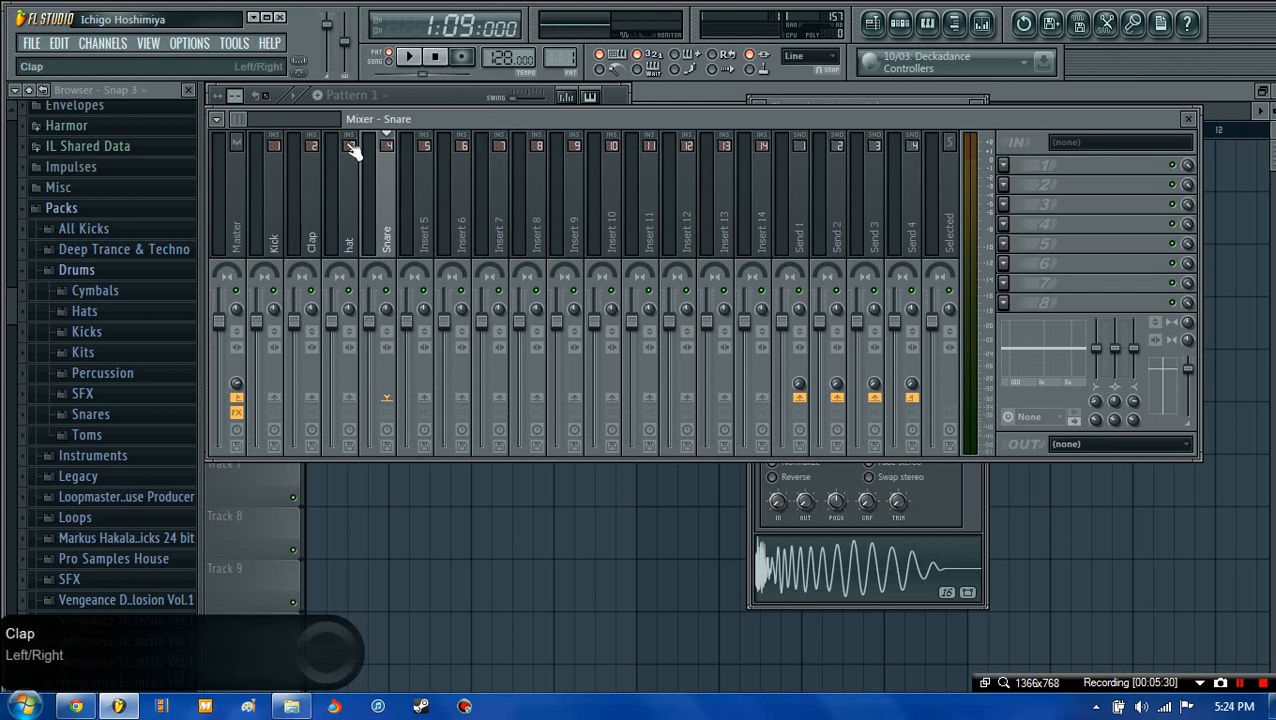
click(410, 57)
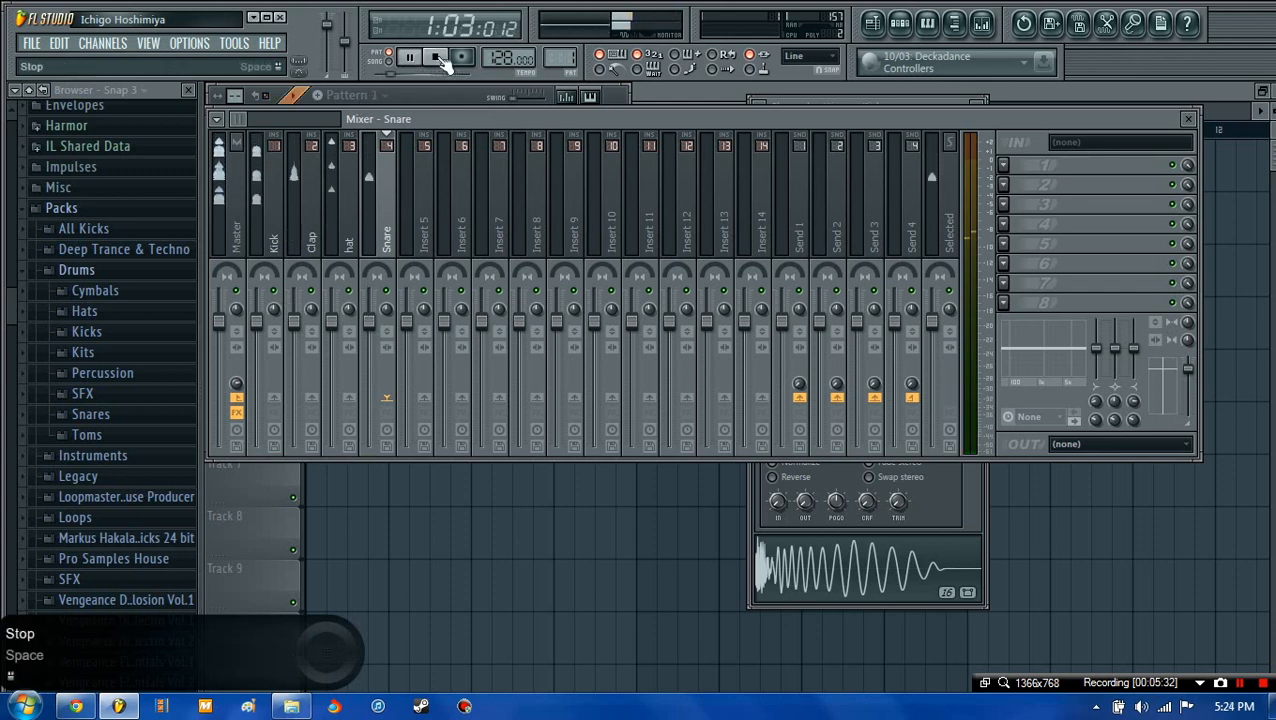
key(space)
- Select the Kick mixer track and play the pattern briefly to watch its signal
click(268, 246)
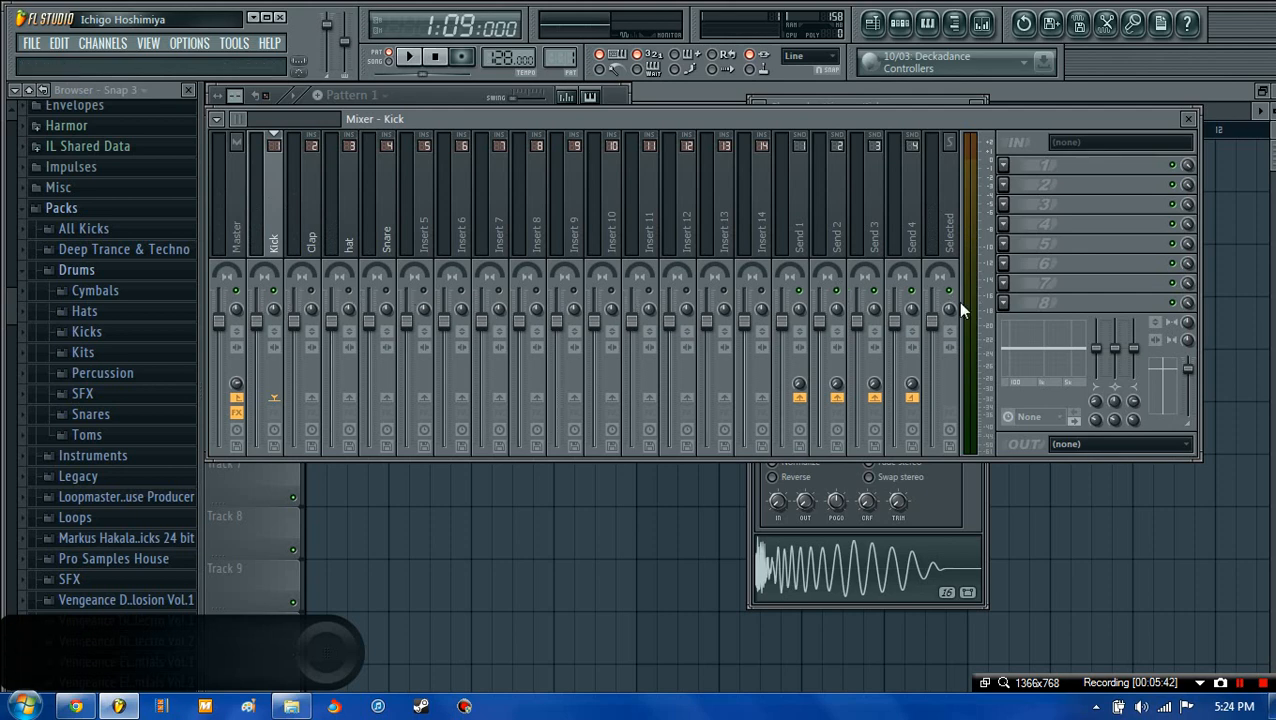
click(409, 57)
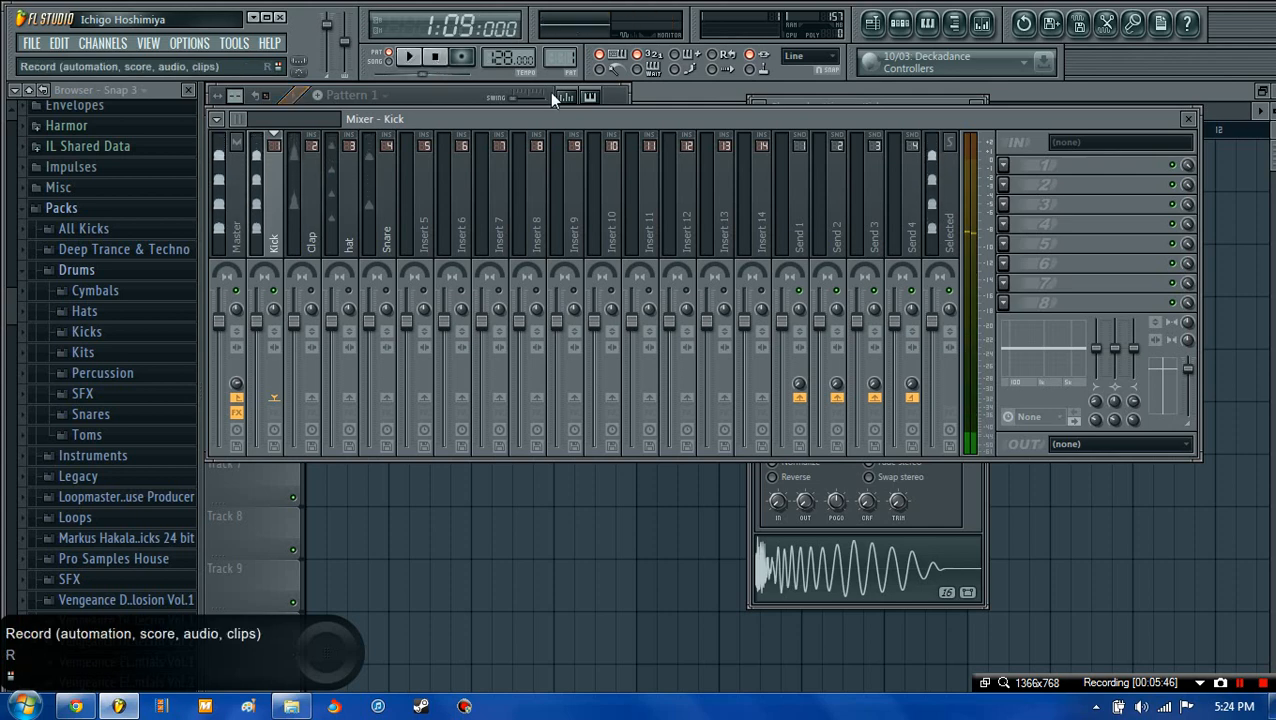
key(space)
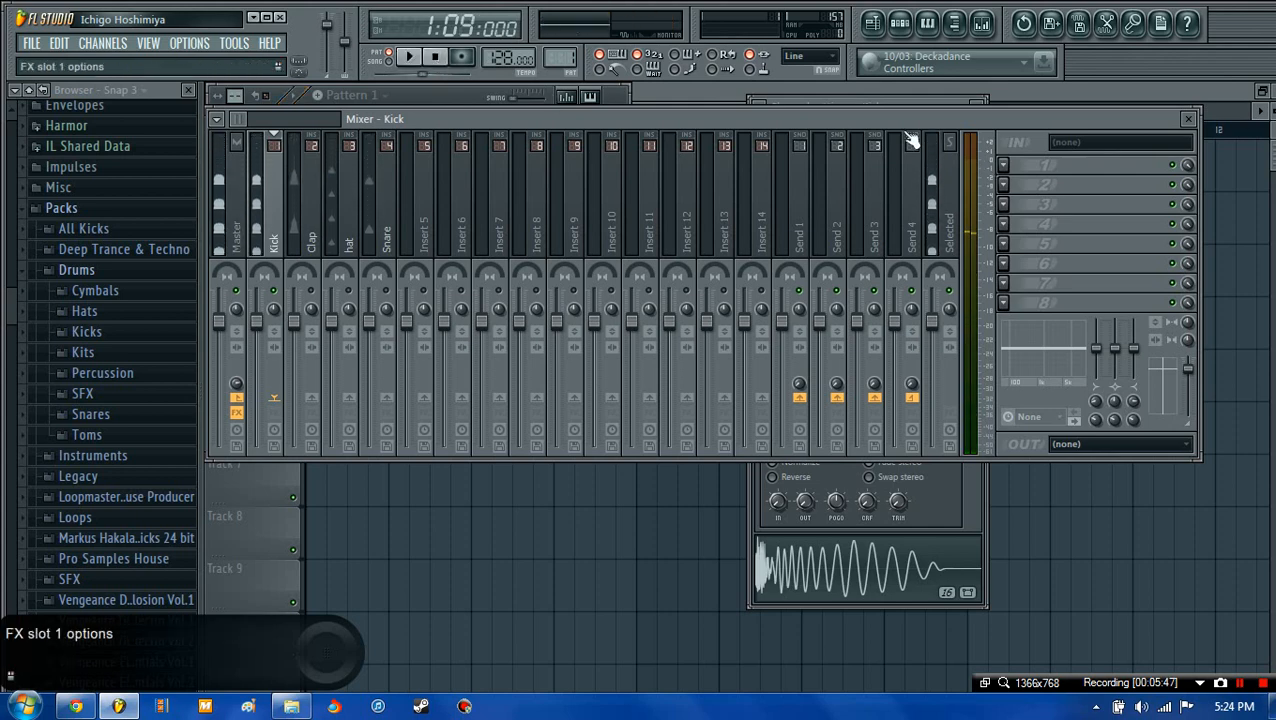
- Play and pause the pattern while looking through the effects available for the Kick track's first effect slot
click(415, 58)
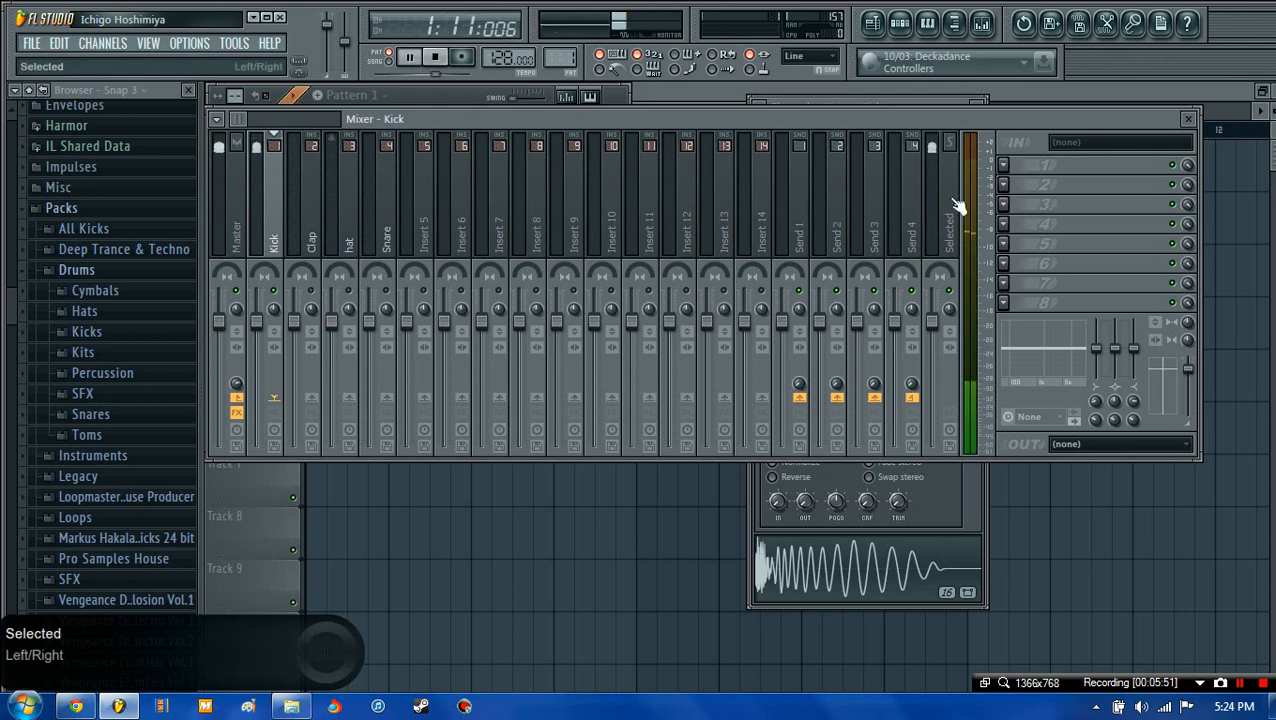
click(1004, 168)
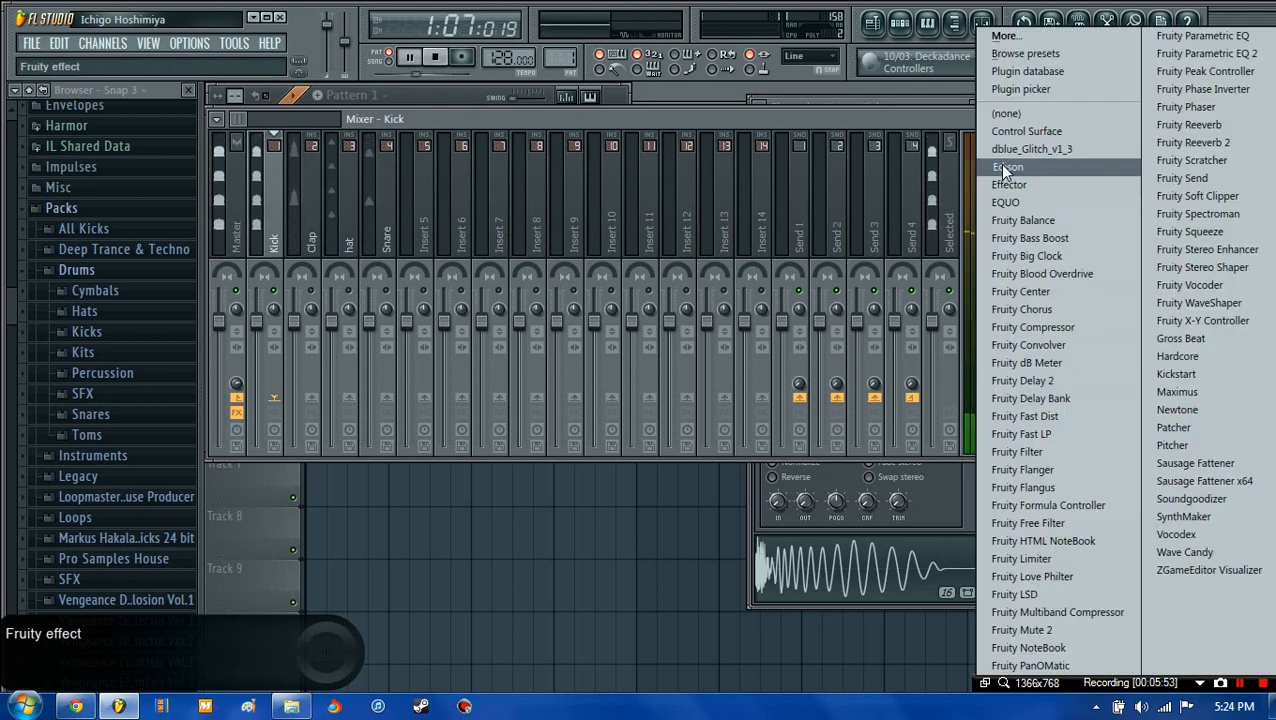
click(917, 114)
key(space)
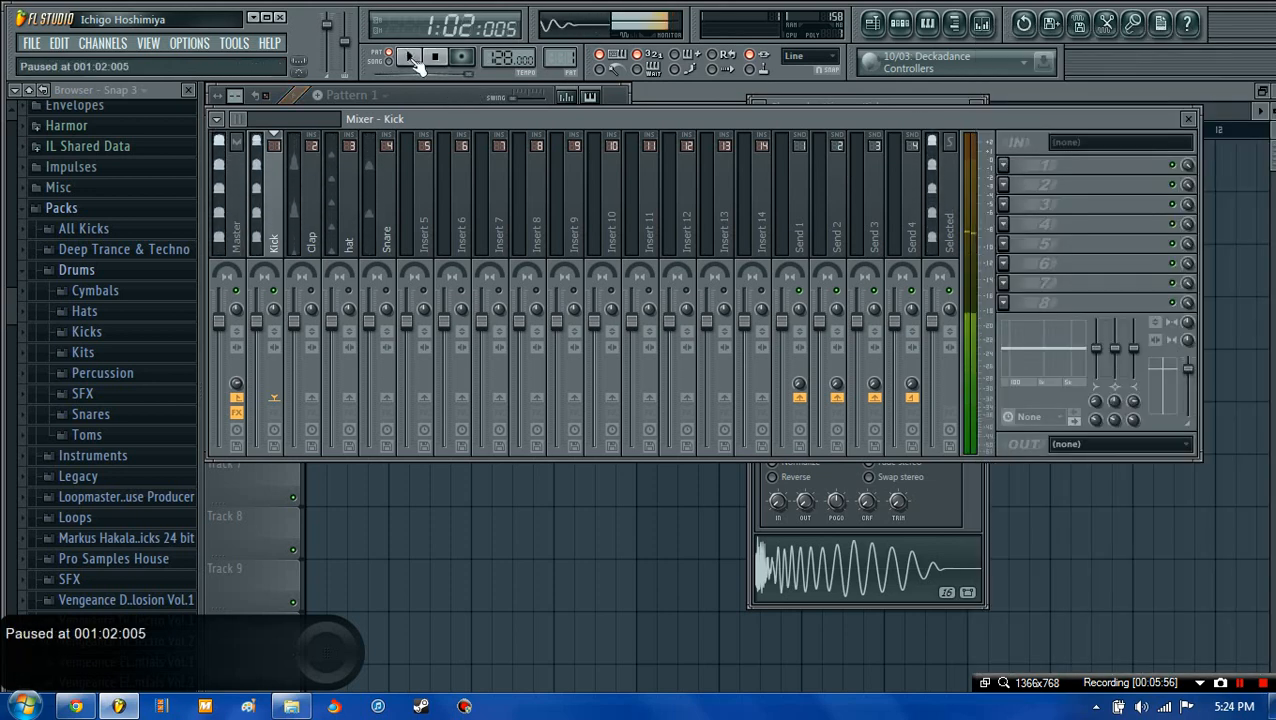
click(1003, 166)
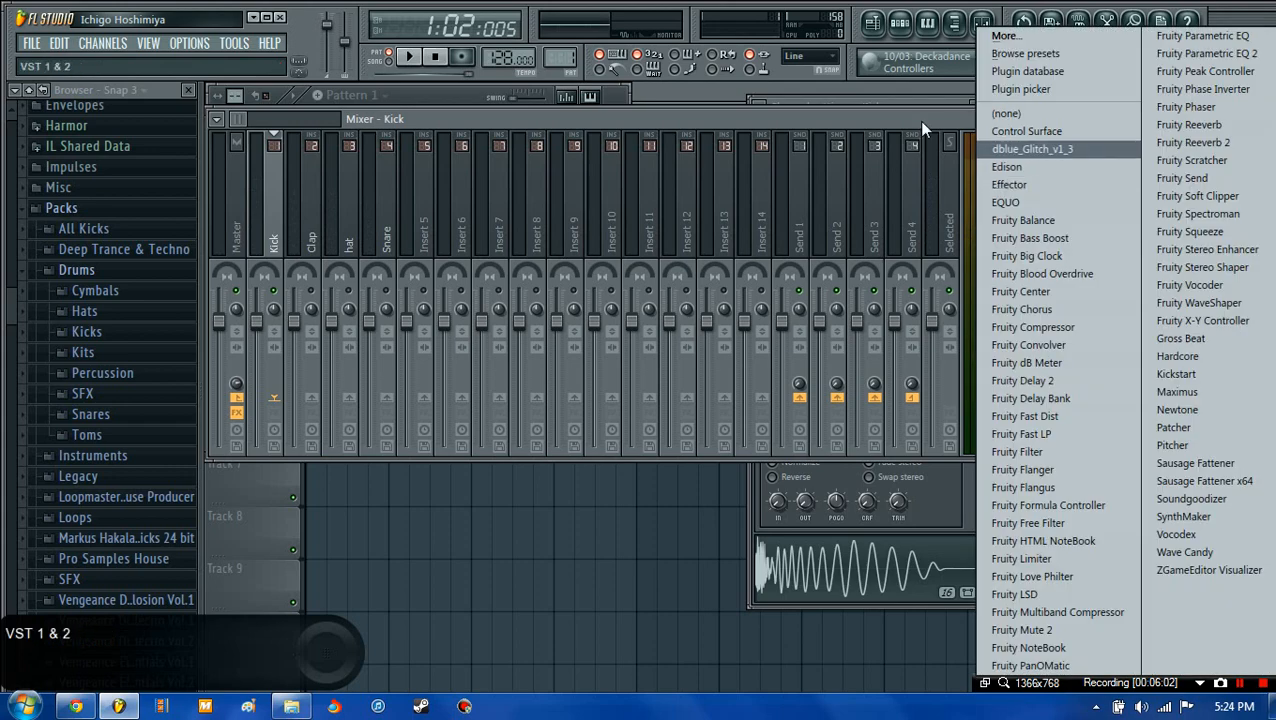
click(918, 121)
- Load Fruity Parametric EQ 2 into the Kick track's first effect slot and move its window over the mixer's centre
click(1003, 168)
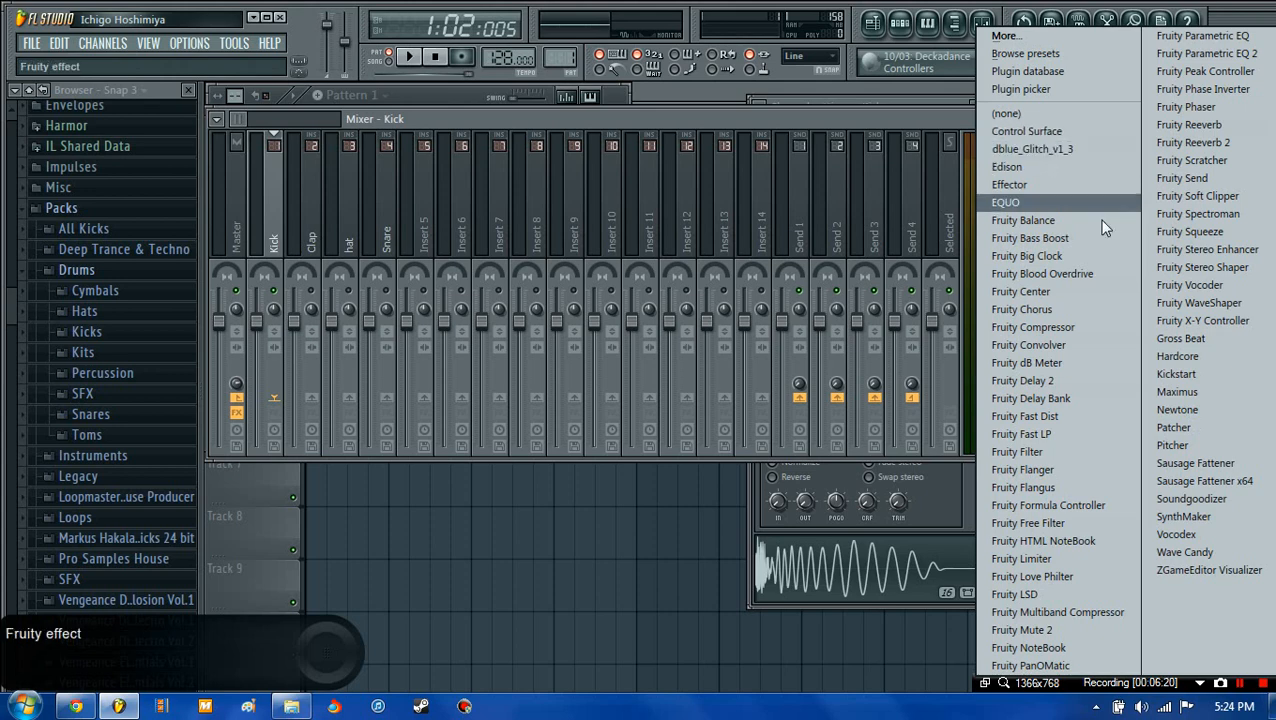
click(1208, 54)
drag(570, 208, 711, 157)
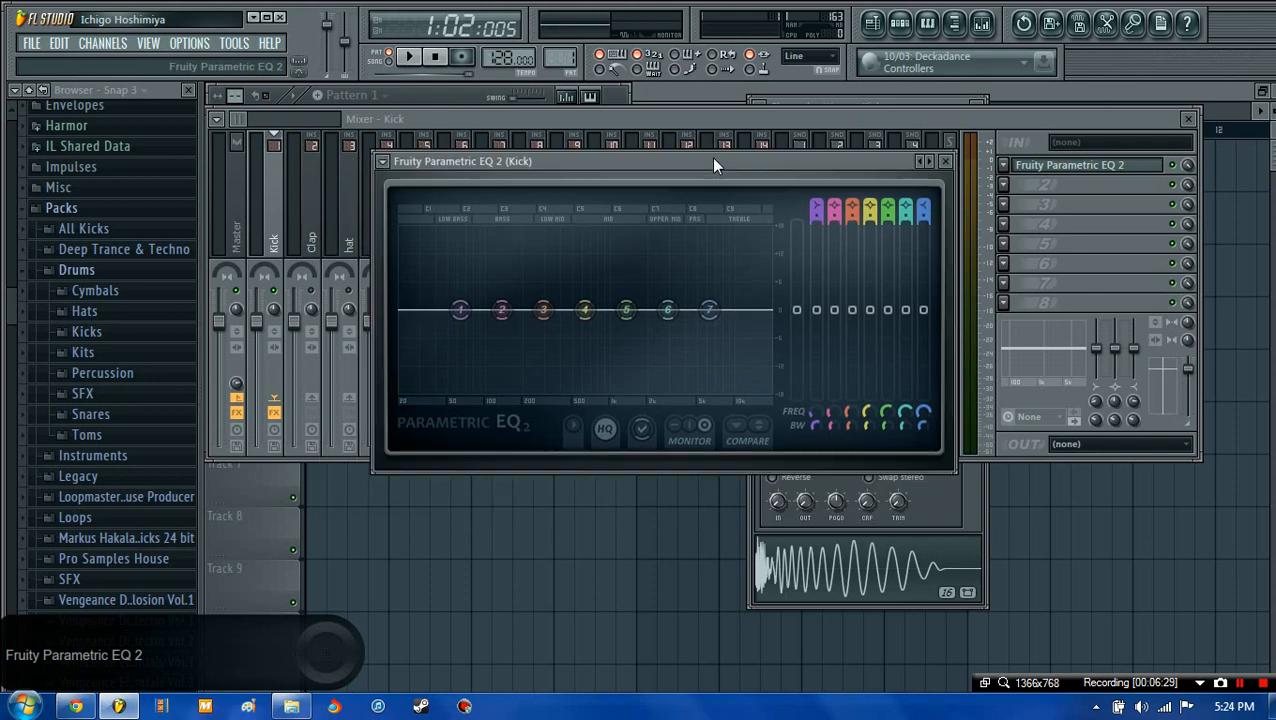
- During playback, boost EQ band 2 to about 15.1 dB at 138 Hz and try narrow and wide bandwidths, leaving it at about 10%
click(410, 58)
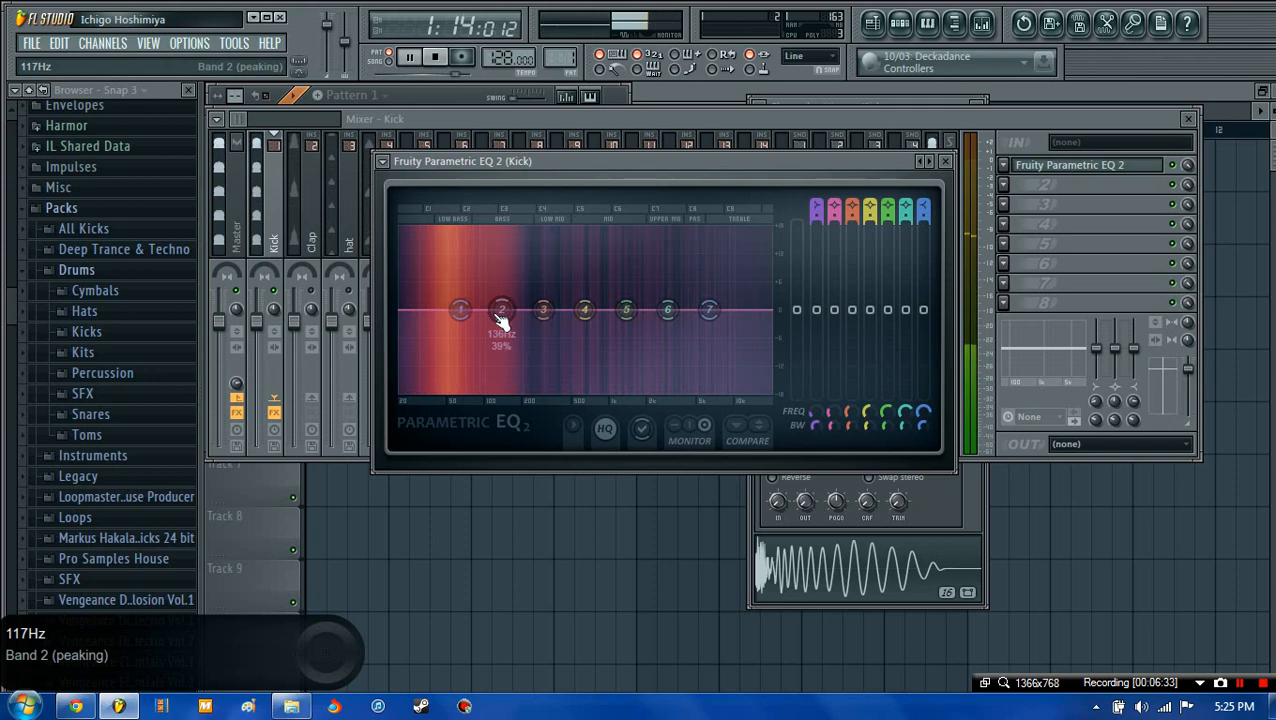
drag(502, 312, 502, 238)
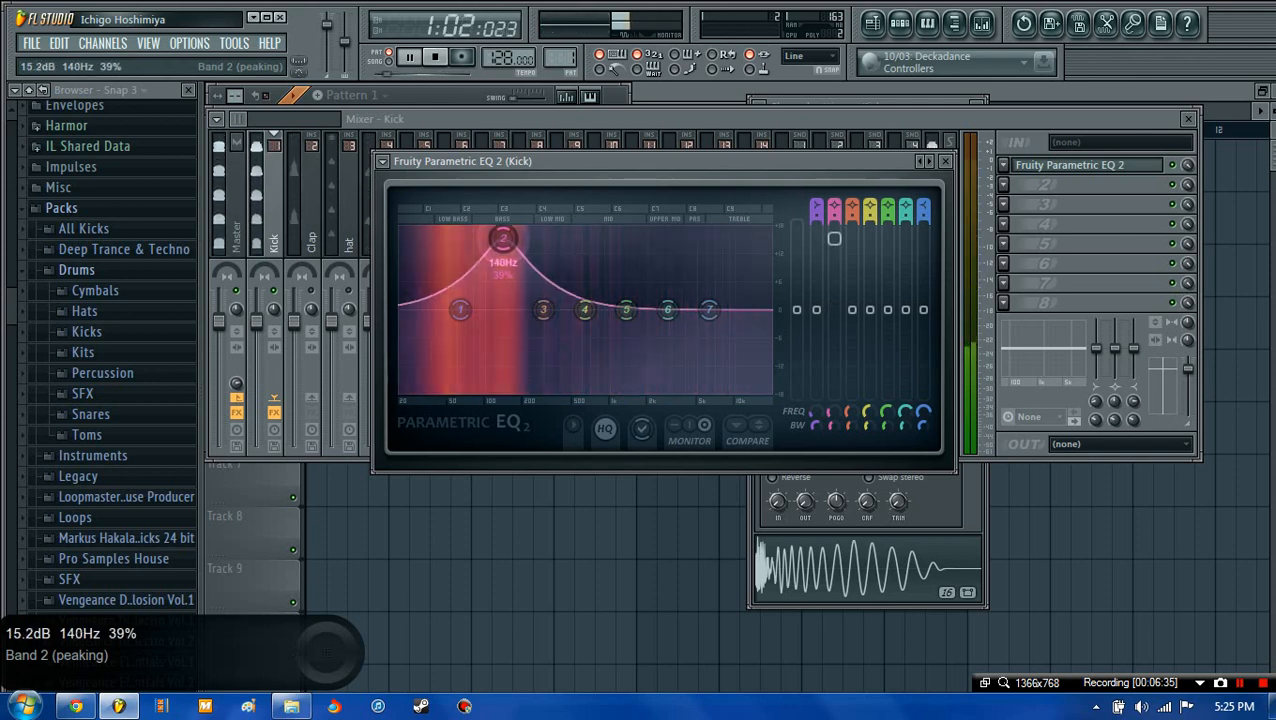
scroll(503, 240, down, 6)
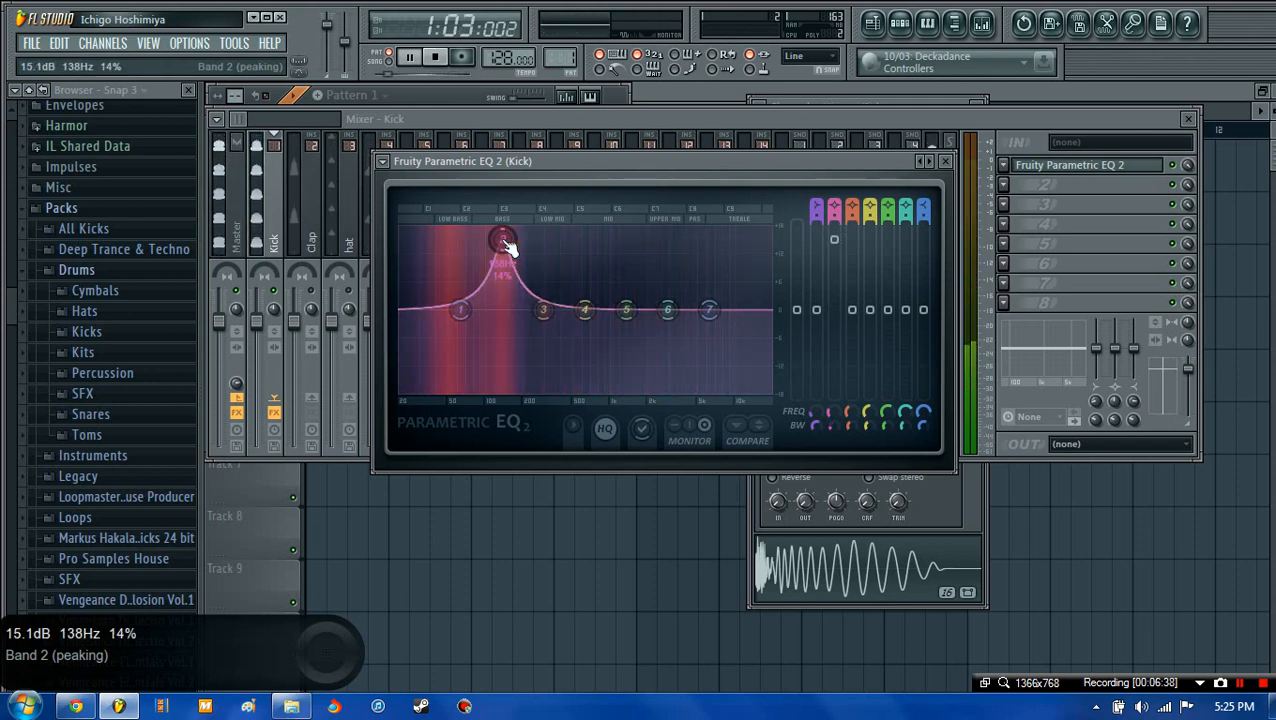
scroll(505, 245, up, 6)
scroll(505, 245, down, 8)
scroll(505, 245, up, 15)
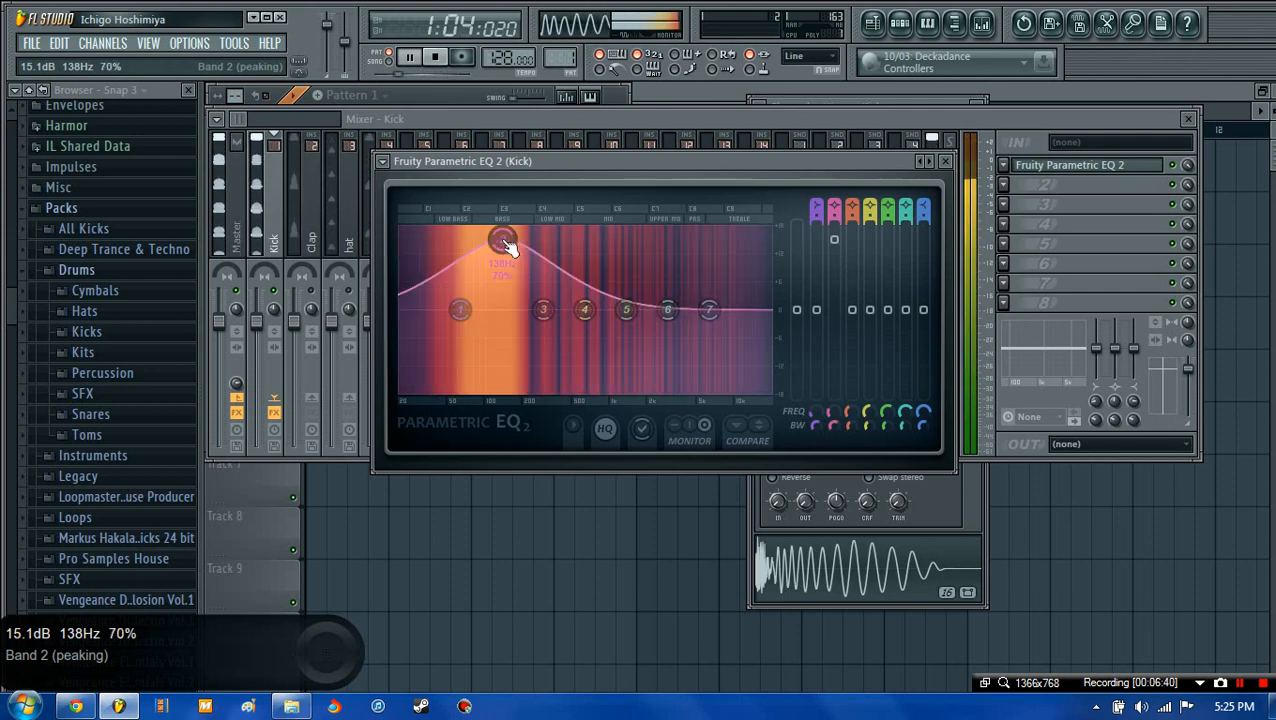
scroll(508, 248, down, 15)
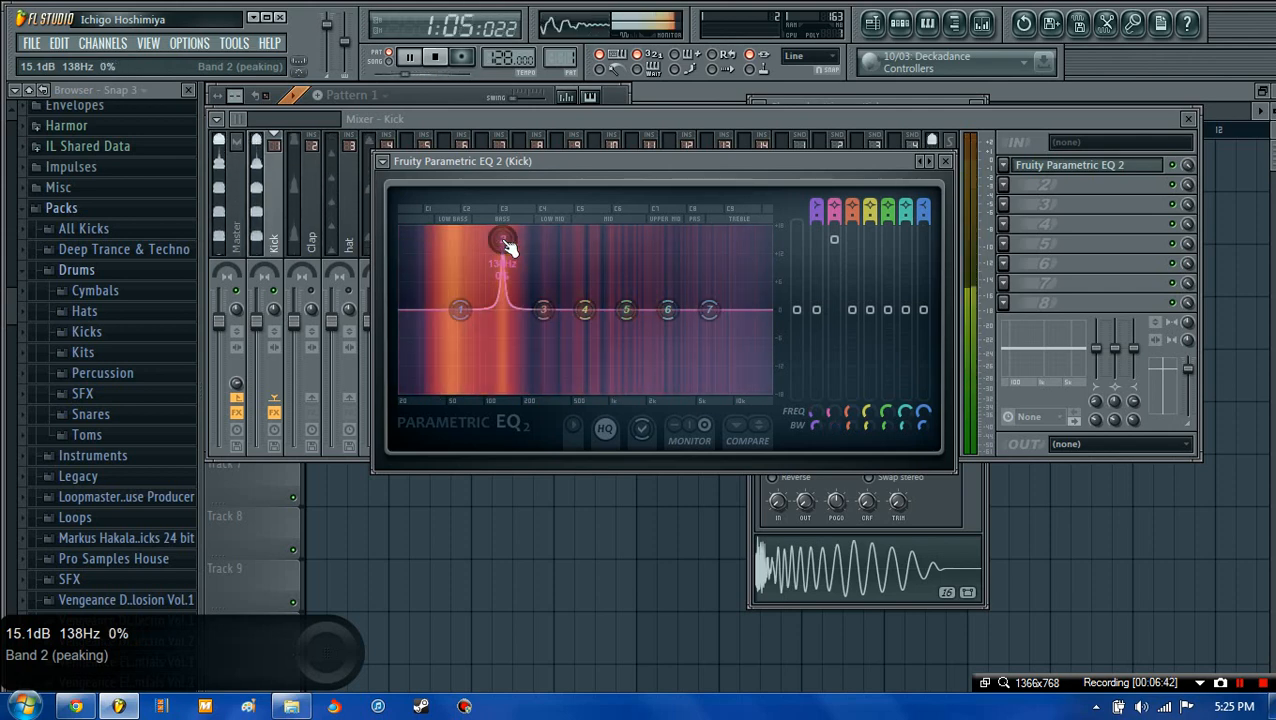
scroll(508, 248, up, 3)
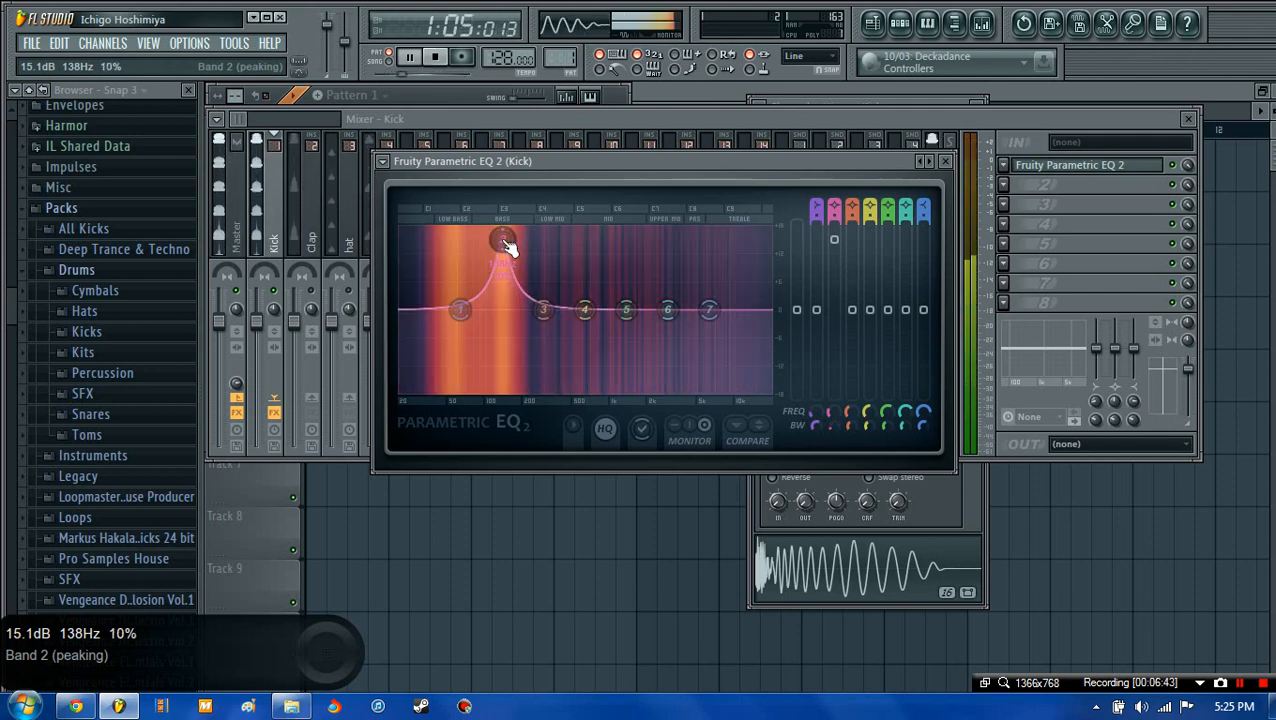
scroll(508, 248, down, 3)
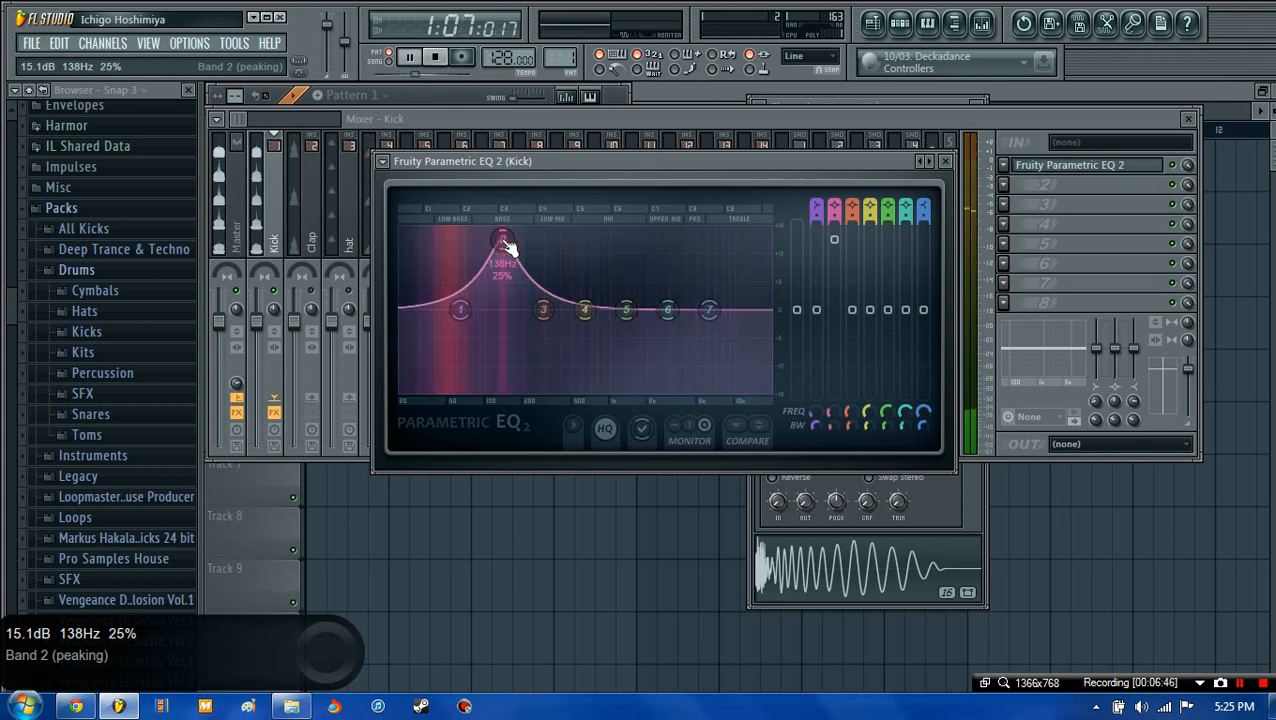
scroll(508, 248, up, 10)
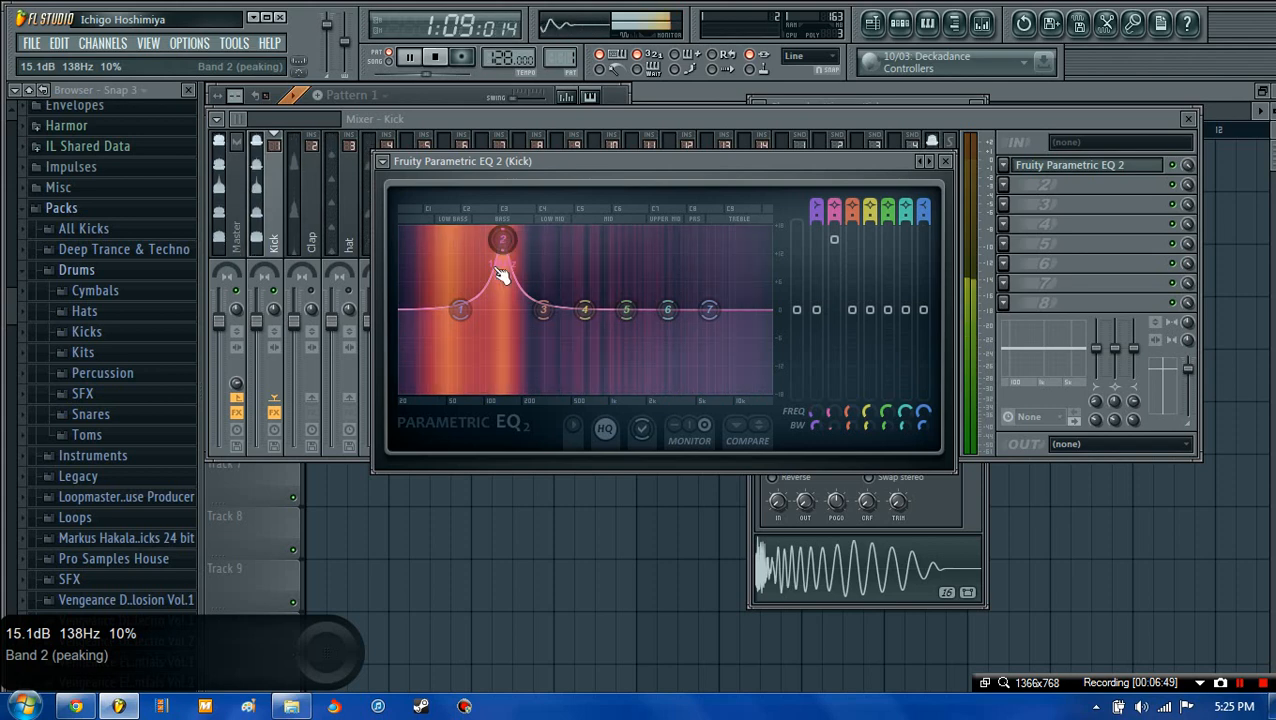
- Boost EQ band 6 to about 16.8 dB at 2976 Hz, adjust its bandwidth, and close the equalizer
drag(667, 309, 670, 232)
scroll(671, 233, down, 10)
scroll(671, 233, up, 9)
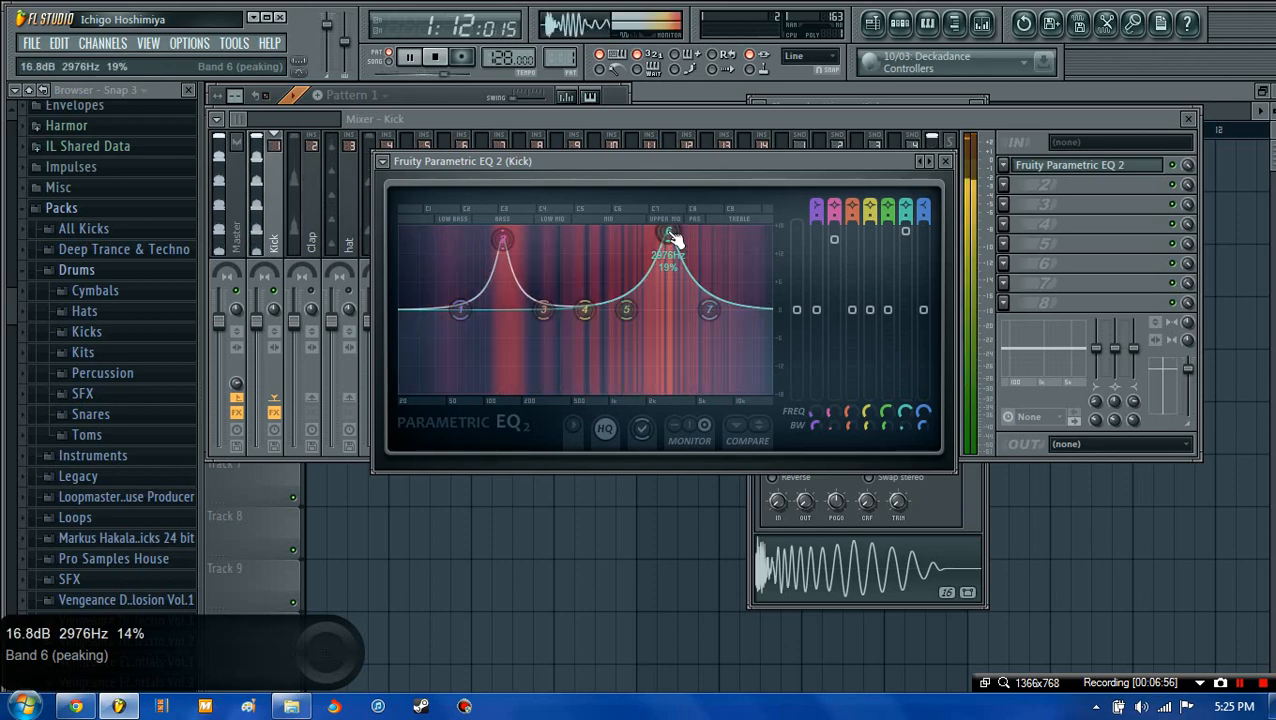
click(947, 164)
- Load Fruity Bass Boost into the Kick track's second effect slot, set its frequency to 100 Hz, and stop playback
click(1002, 183)
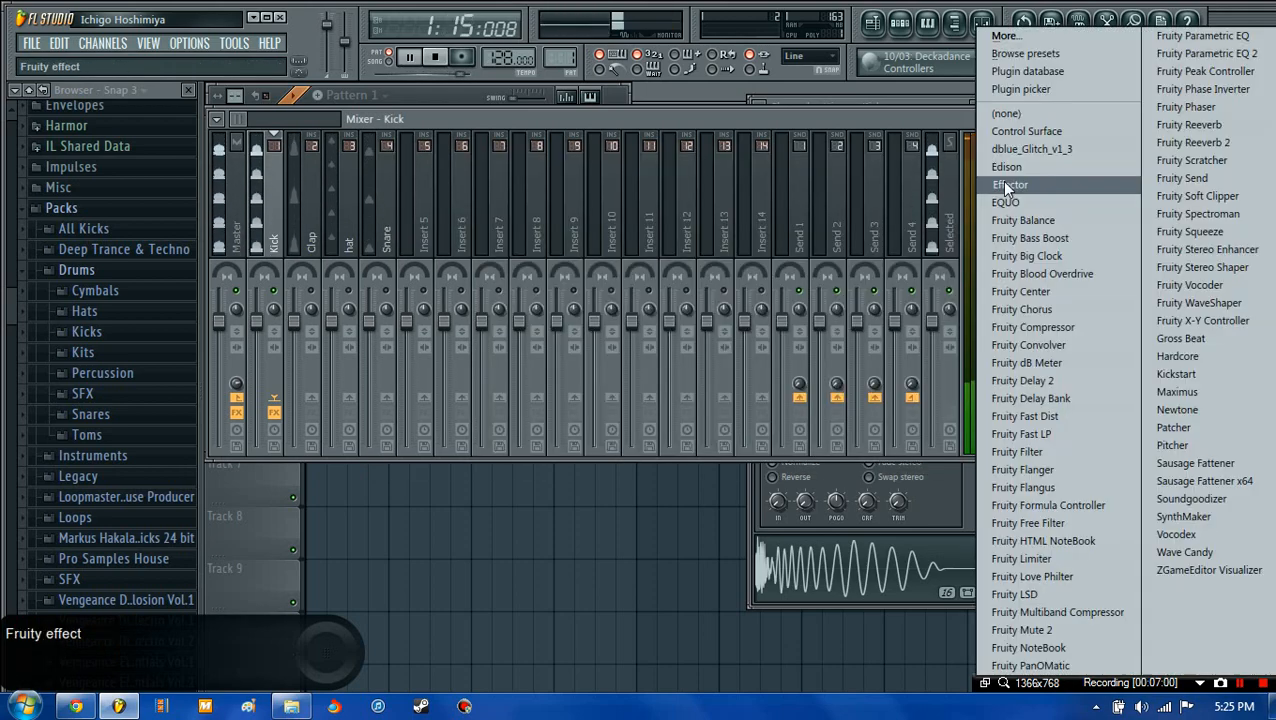
click(1033, 239)
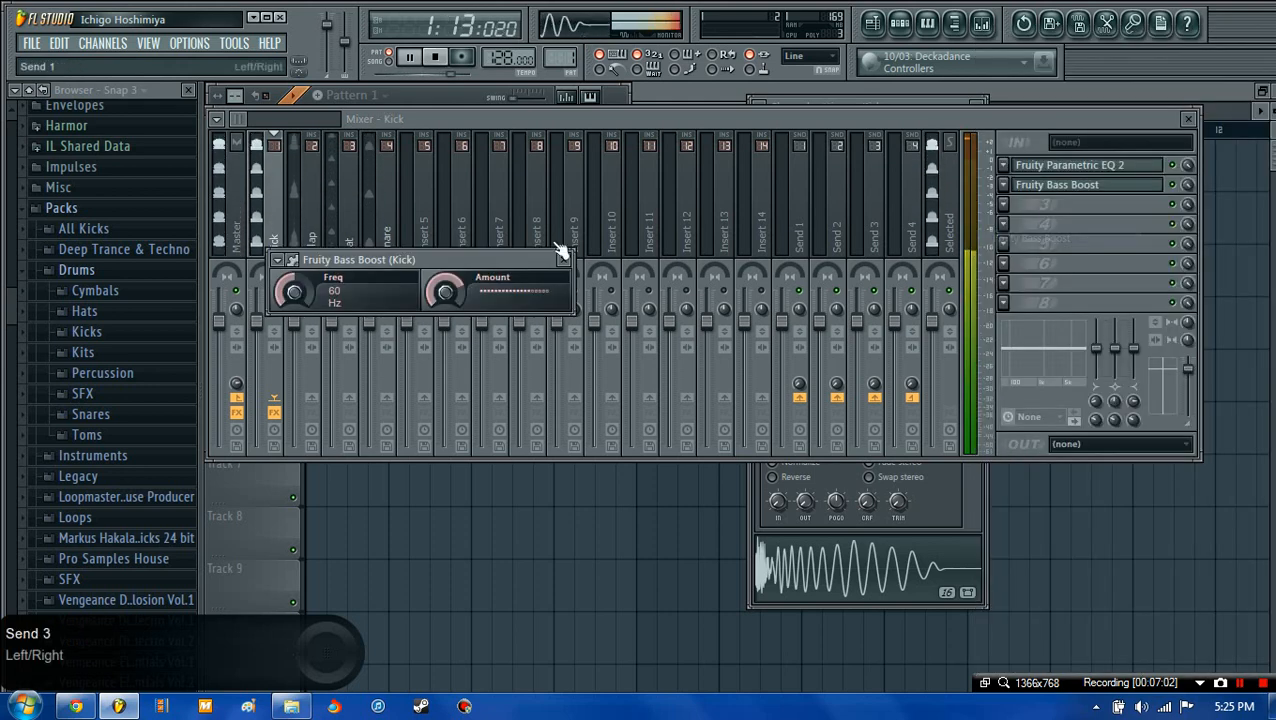
drag(296, 292, 296, 272)
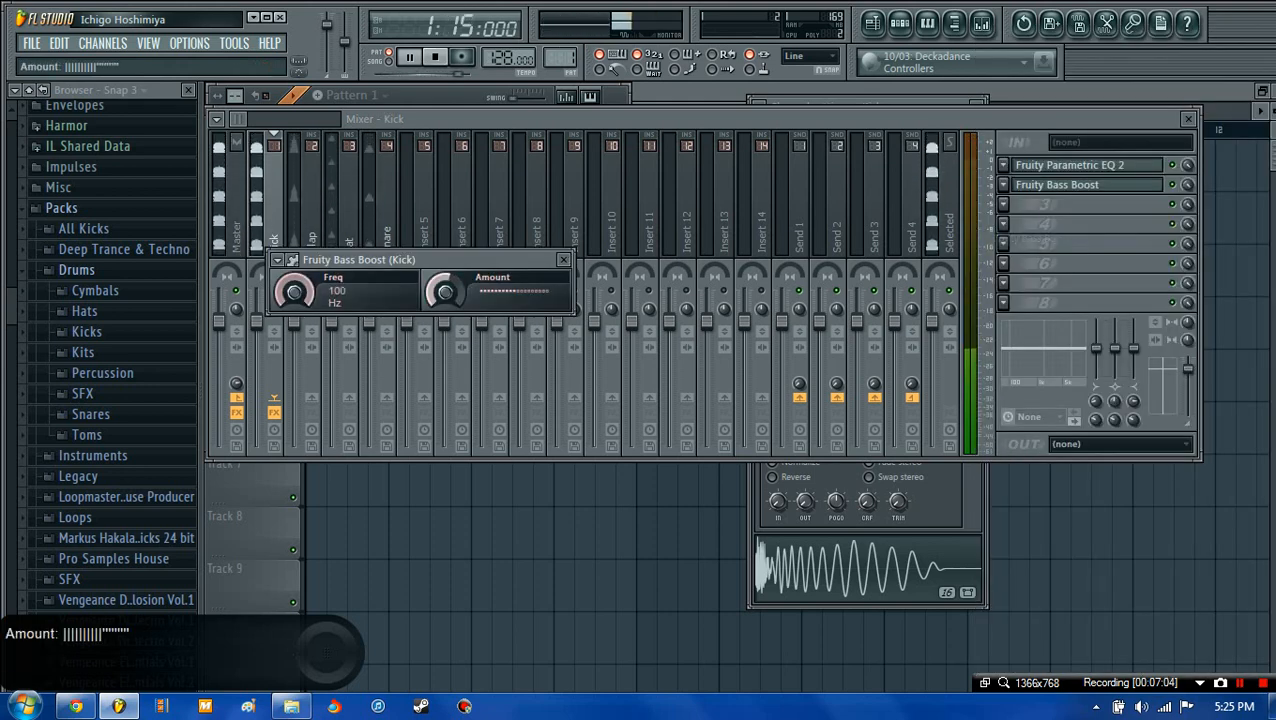
click(563, 259)
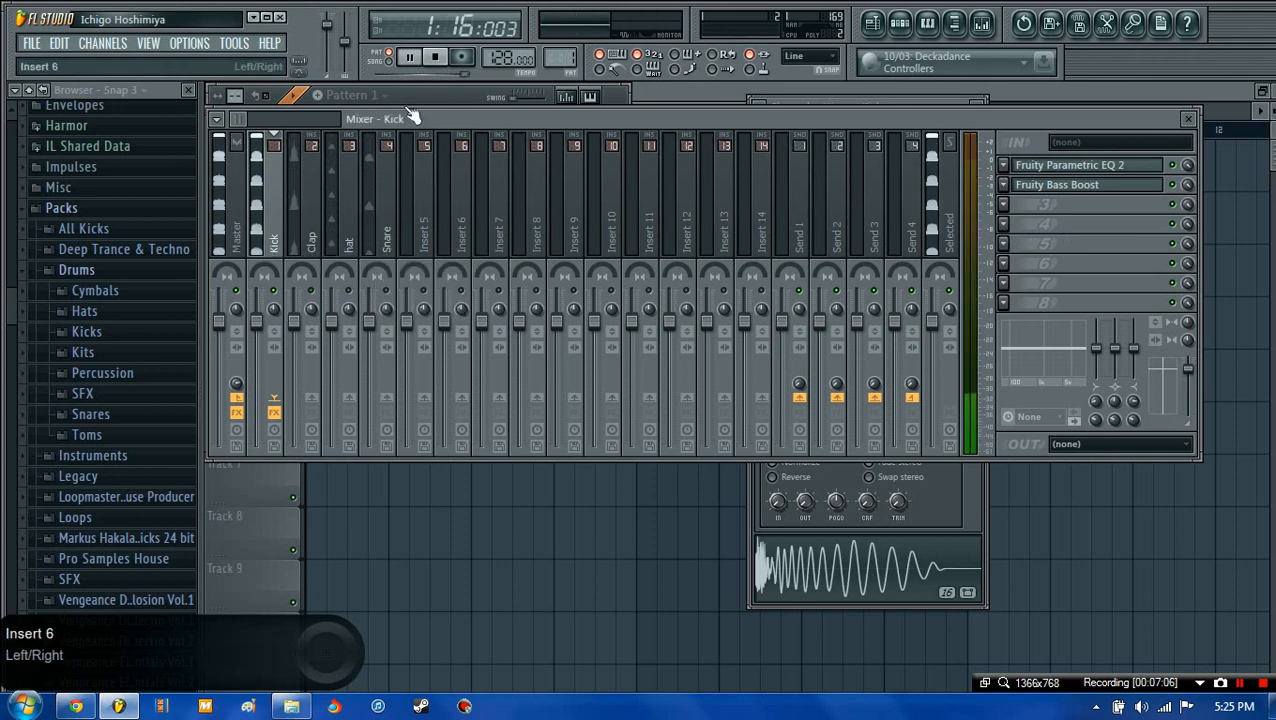
click(435, 57)
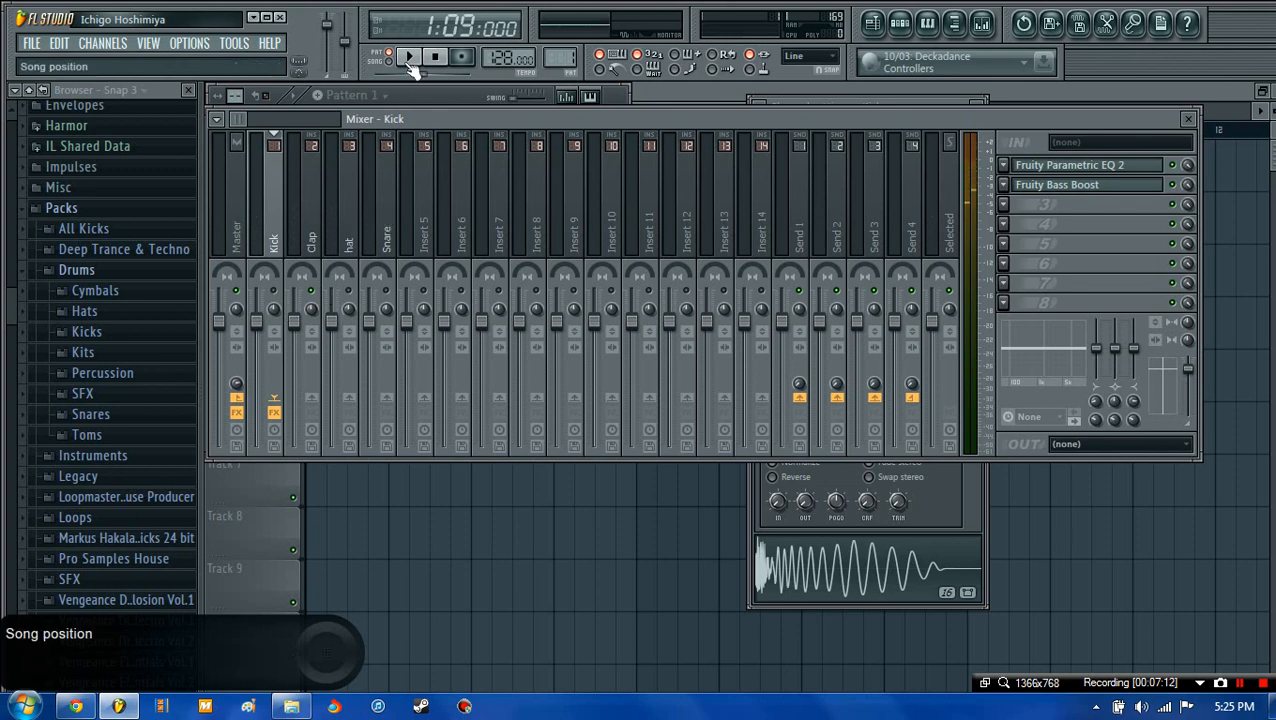
- Reopen the Kick track's Parametric EQ 2, lower band 4, and reset that band
click(297, 236)
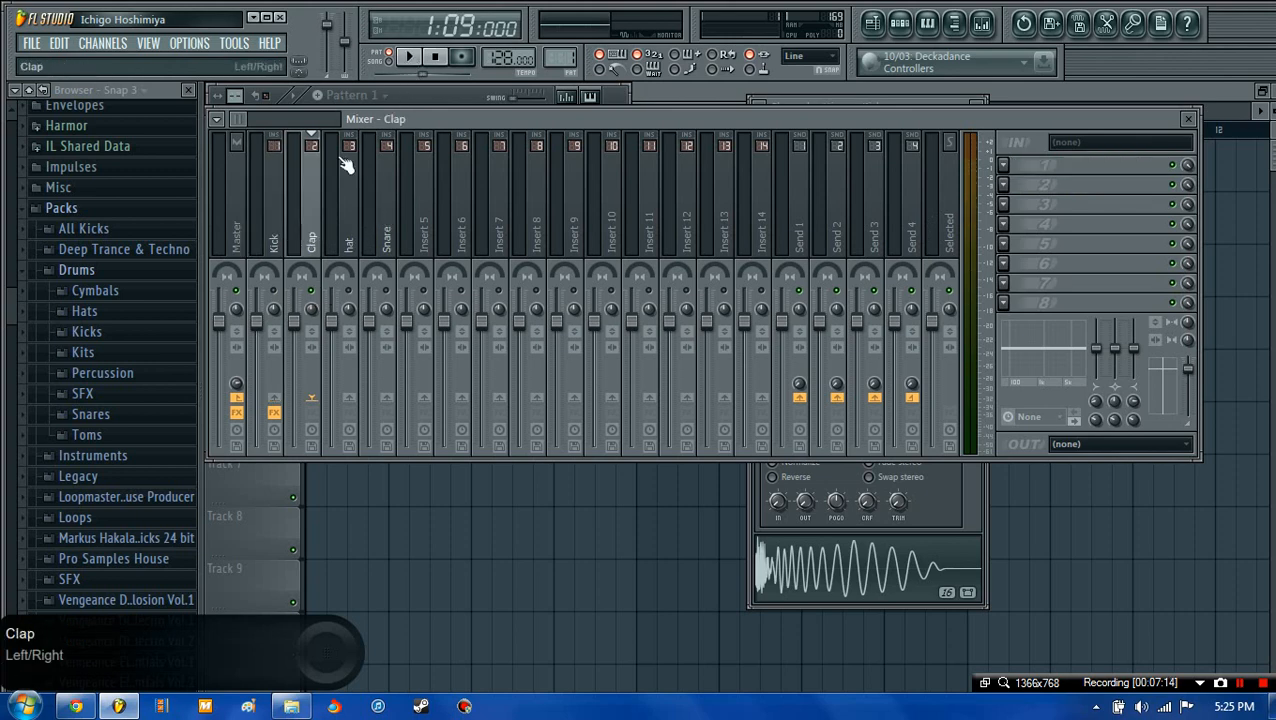
click(276, 232)
click(1138, 166)
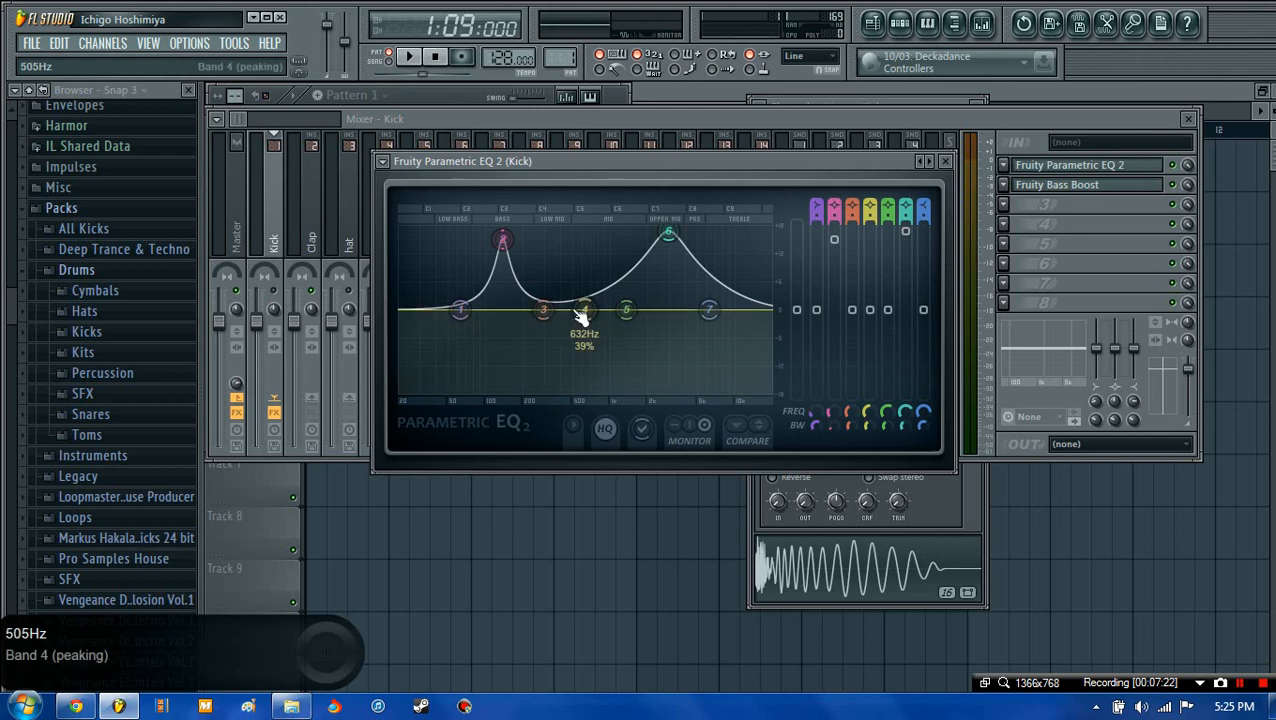
drag(580, 314, 610, 366)
right_click(612, 366)
click(645, 382)
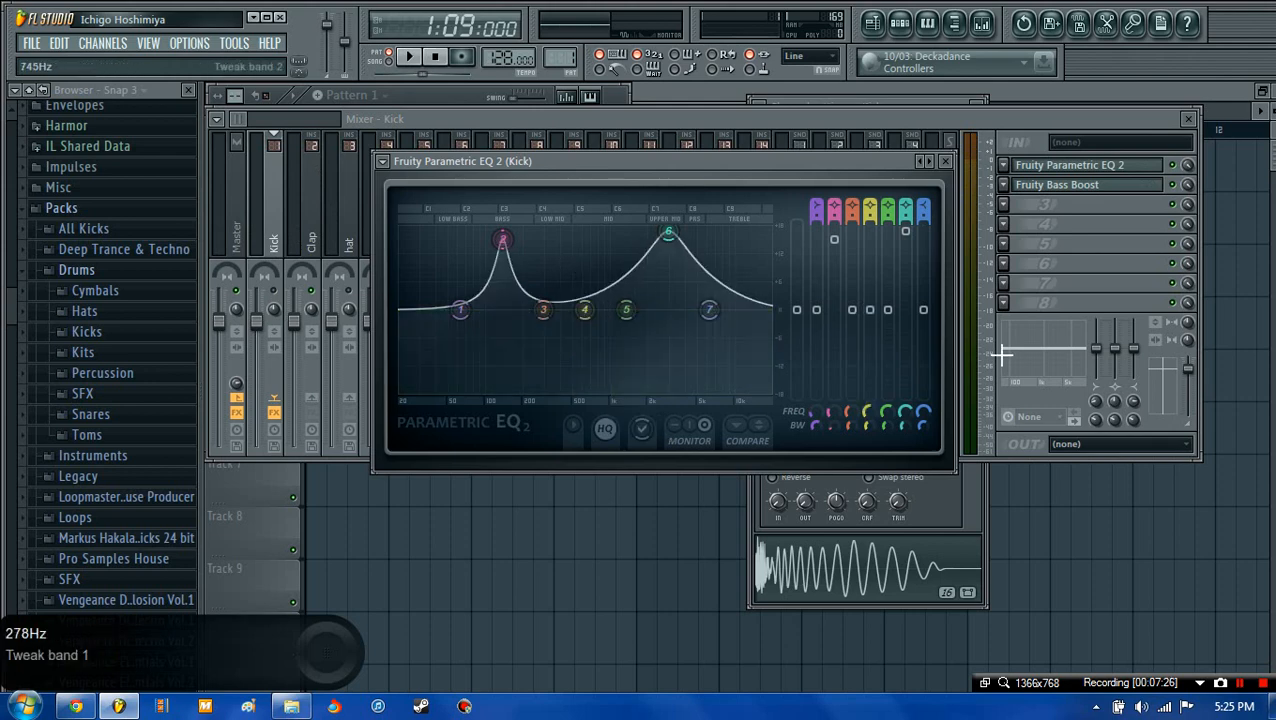
right_click(585, 312)
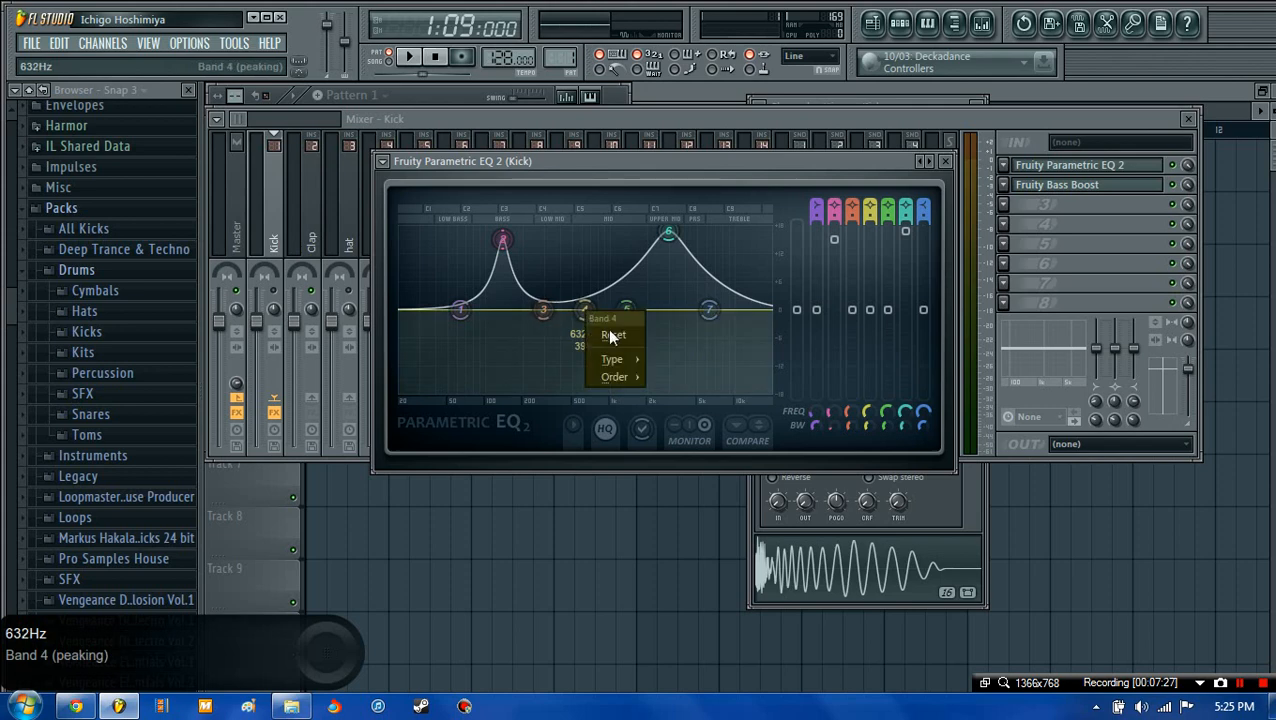
click(615, 335)
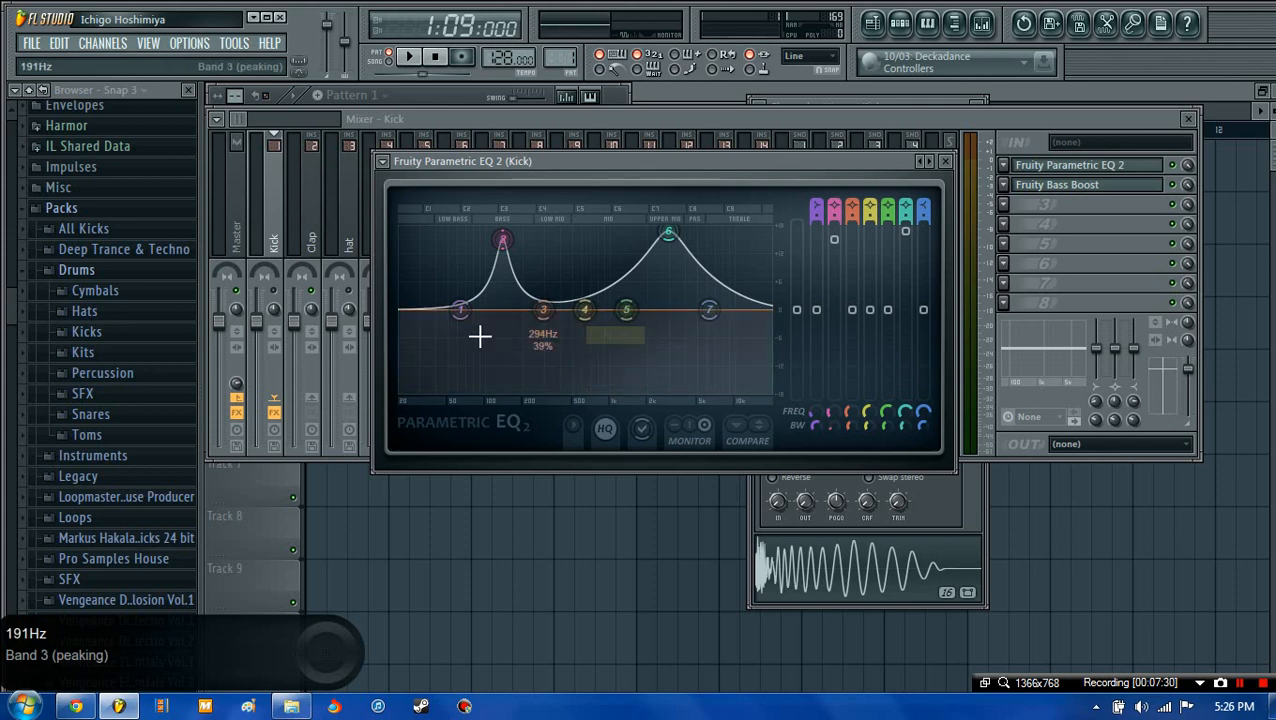
- Examine the options for band 1 of the Kick equalizer without changing them, and close the equalizer
right_click(460, 311)
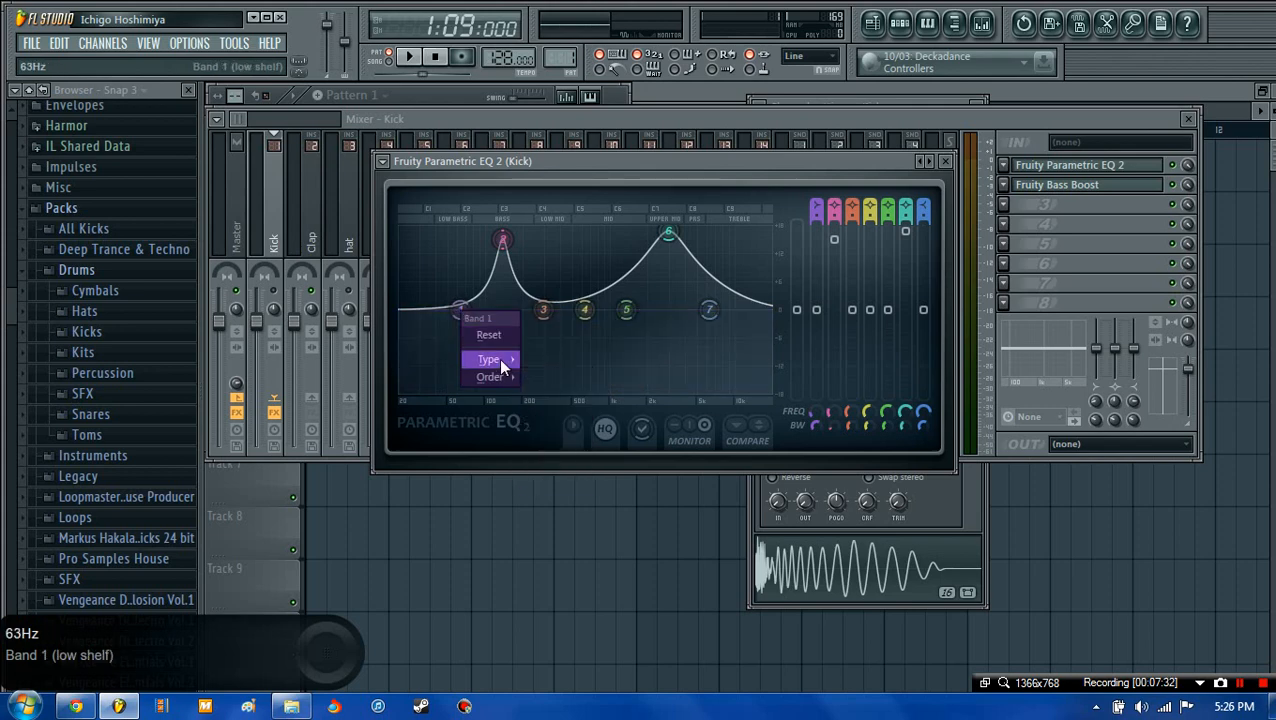
mouse_move(498, 358)
click(584, 162)
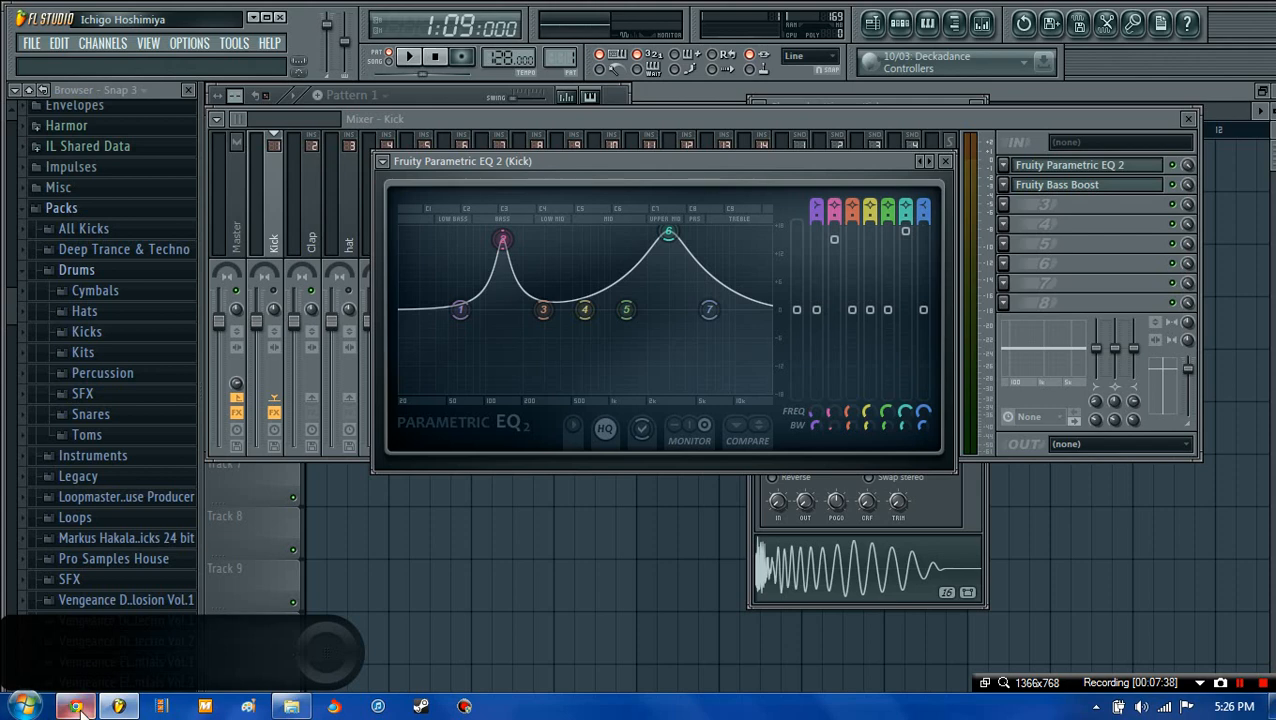
mouse_move(80, 706)
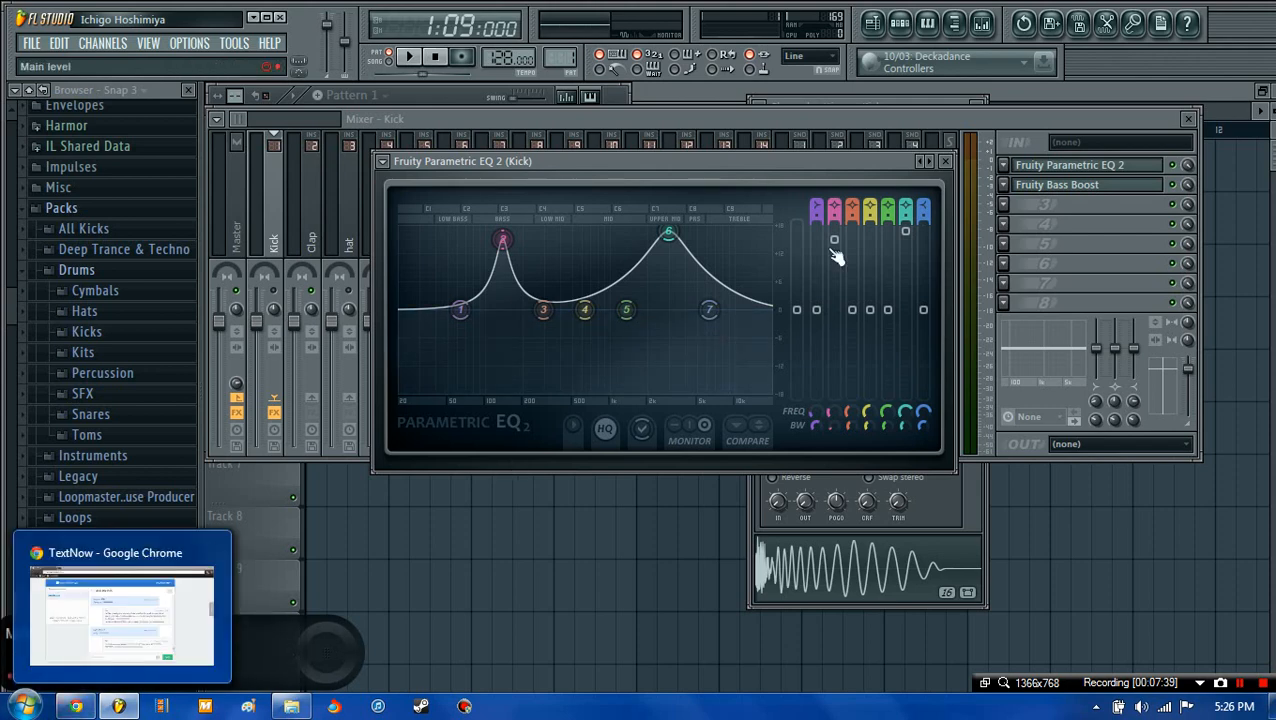
click(948, 163)
- Select the Clap mixer track, start playback, and load Fruity Parametric EQ 2 into its first effect slot
click(318, 225)
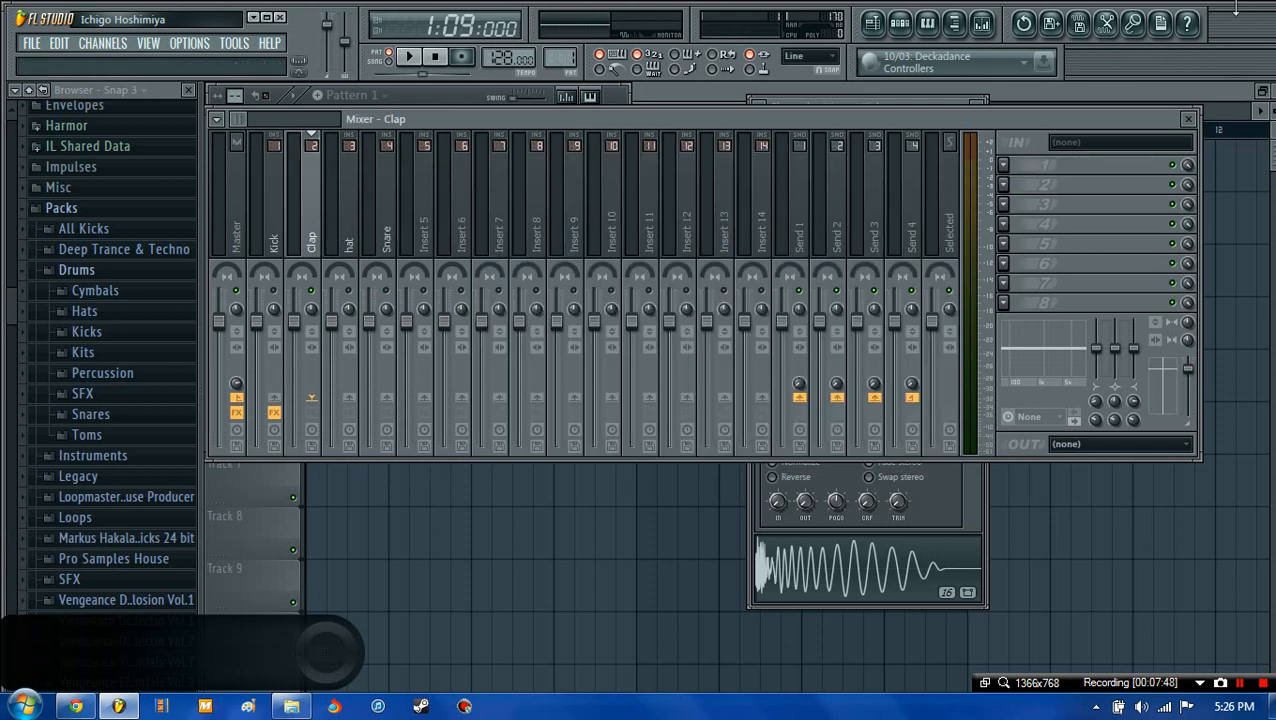
click(409, 57)
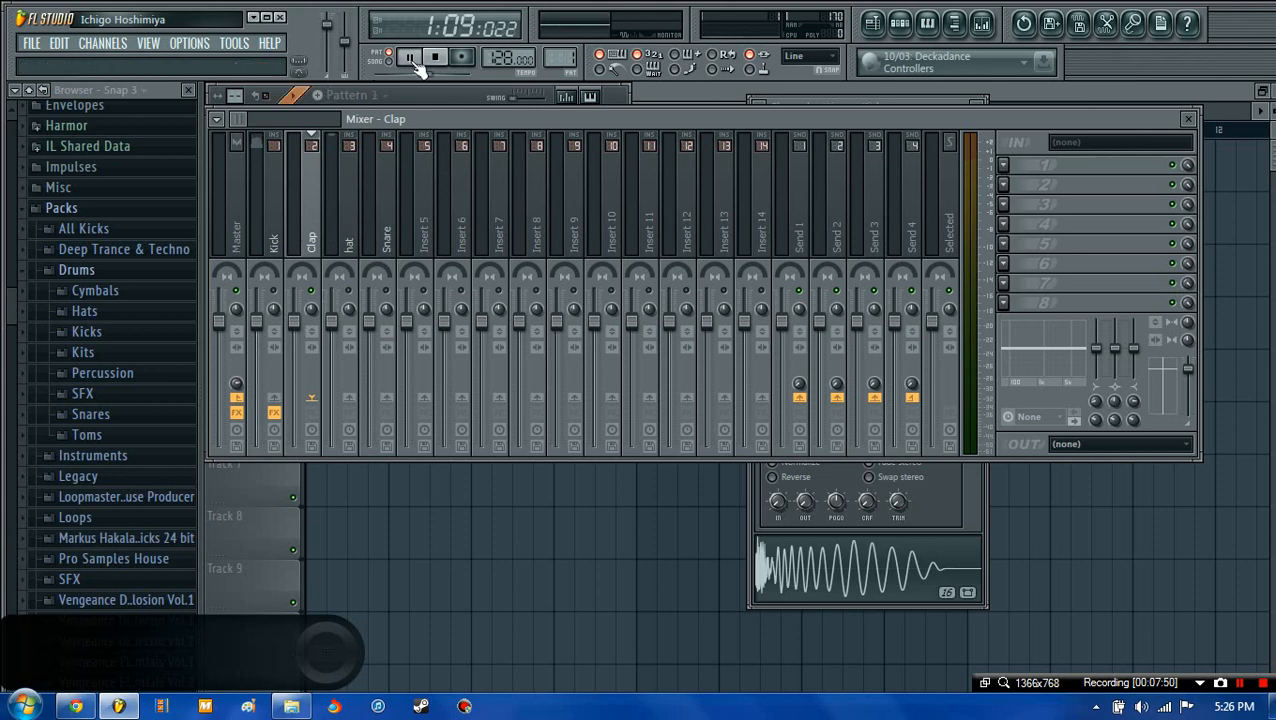
click(1003, 164)
click(1224, 56)
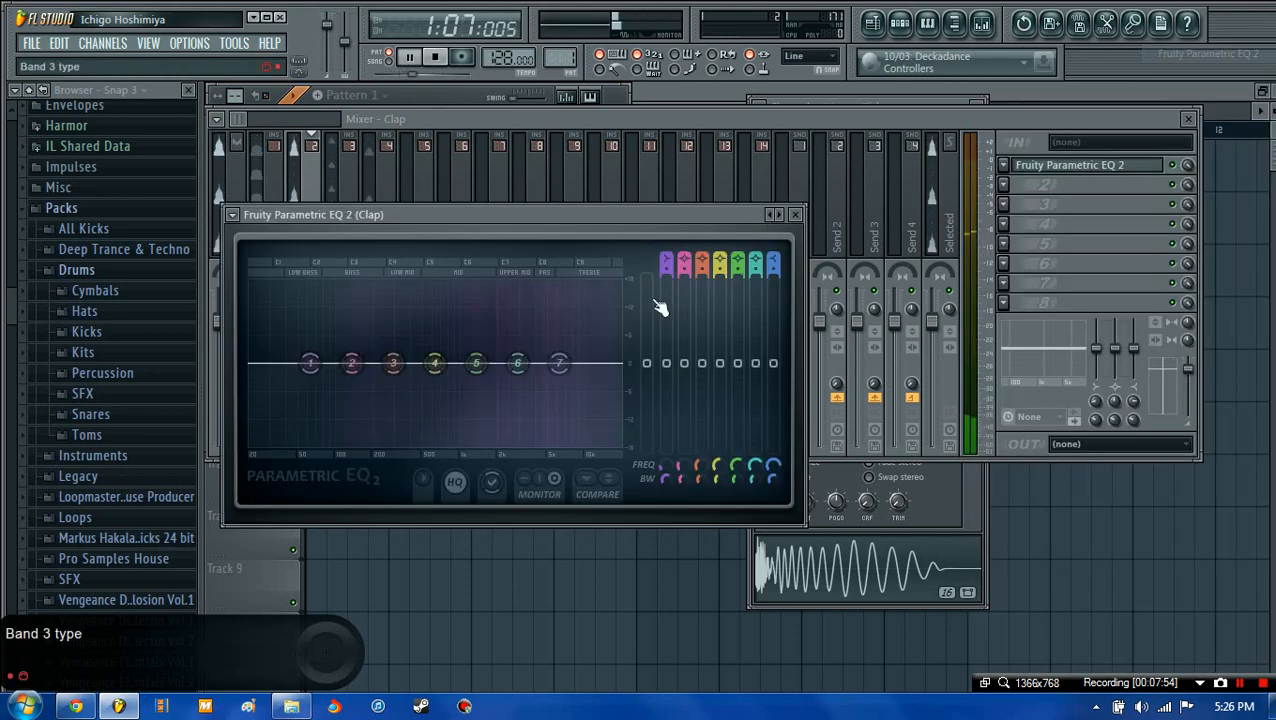
- Cut bands 2 and 6 of the Clap equalizer to -18 dB at 165 Hz and about 2.4 kHz, adjust their bandwidths, and close it
drag(352, 365, 368, 456)
scroll(368, 456, down, 3)
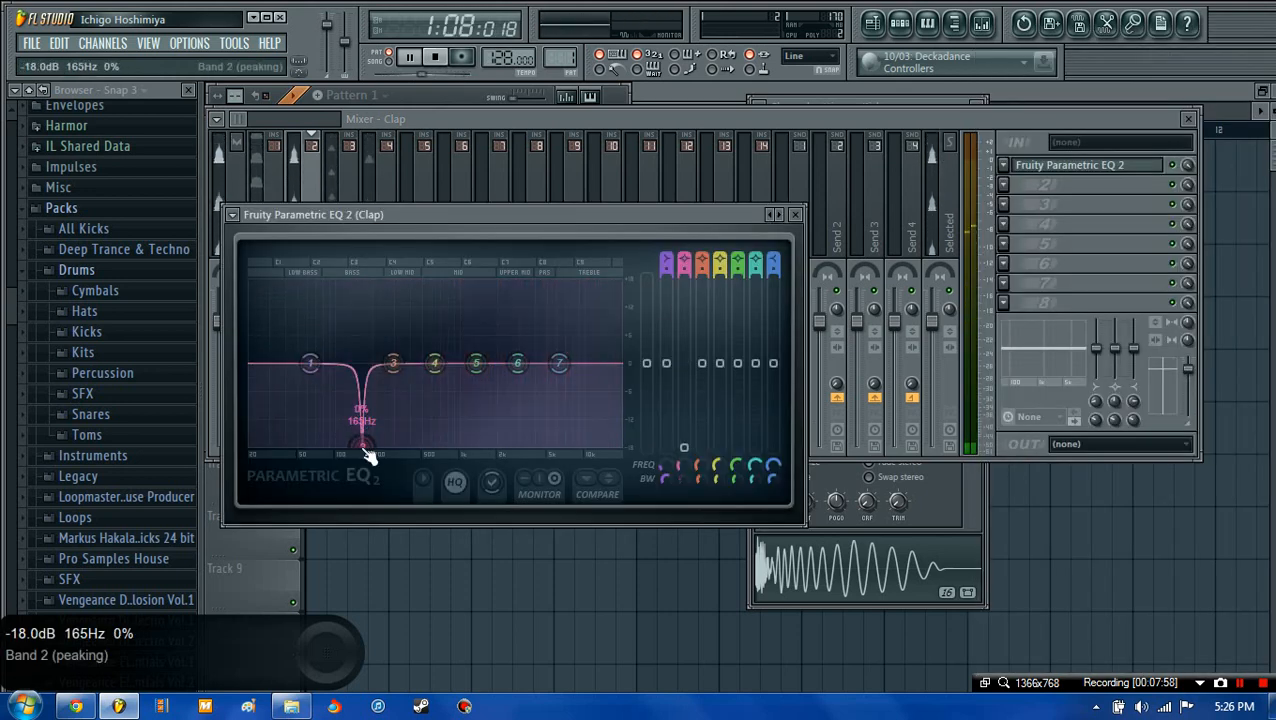
scroll(369, 456, up, 2)
drag(518, 363, 512, 450)
scroll(526, 450, down, 5)
right_click(512, 450)
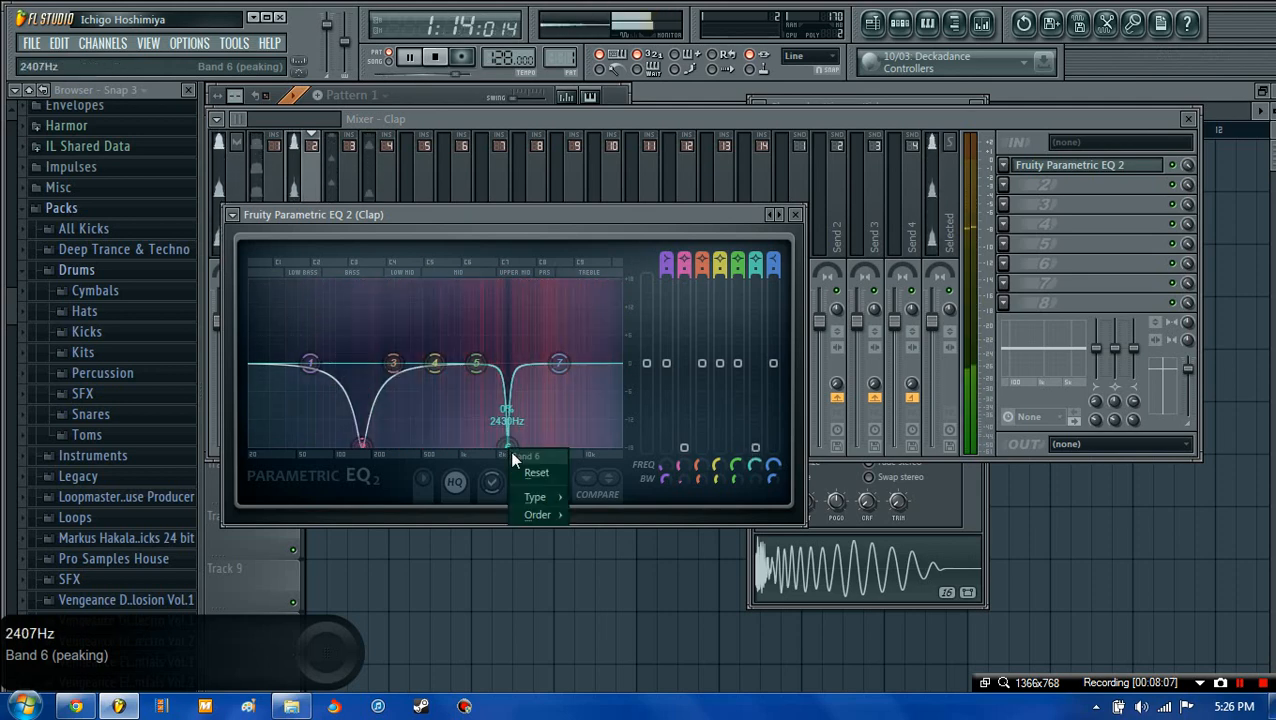
click(520, 456)
click(797, 215)
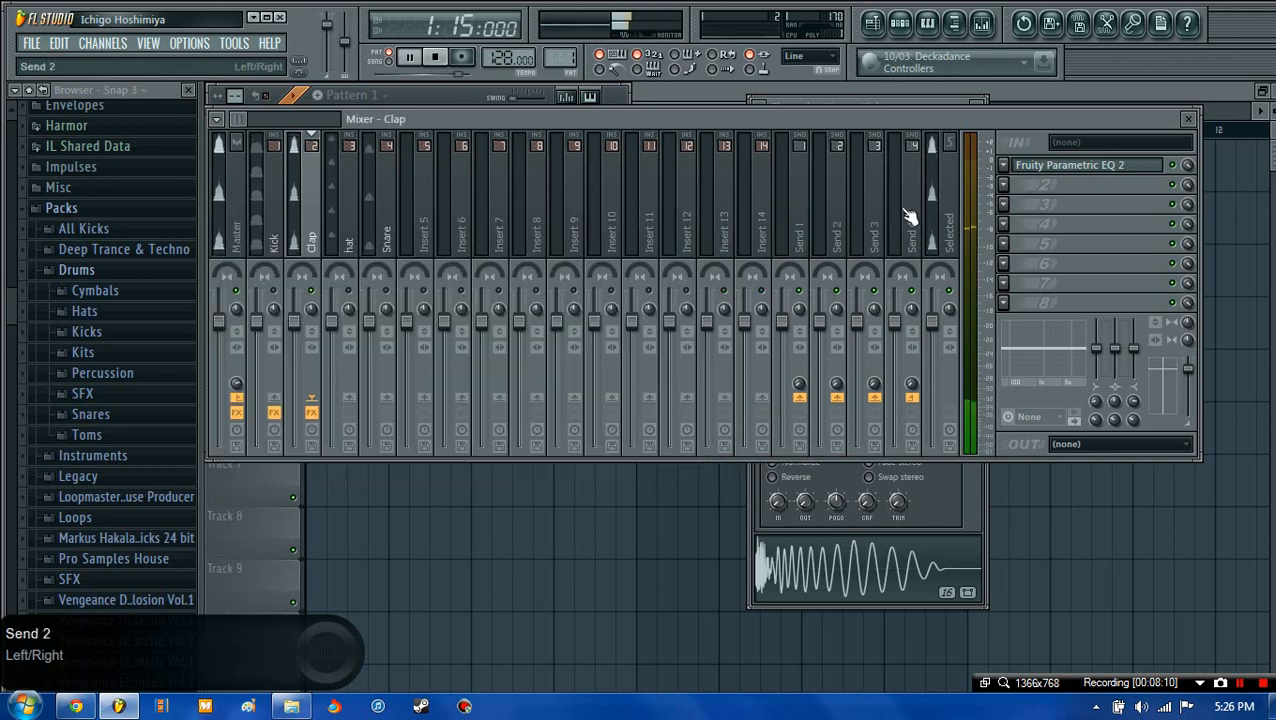
- Load Fruity Reeverb into the Clap track's second effect slot, move its window over the mixer's middle tracks, and stop playback
click(1005, 184)
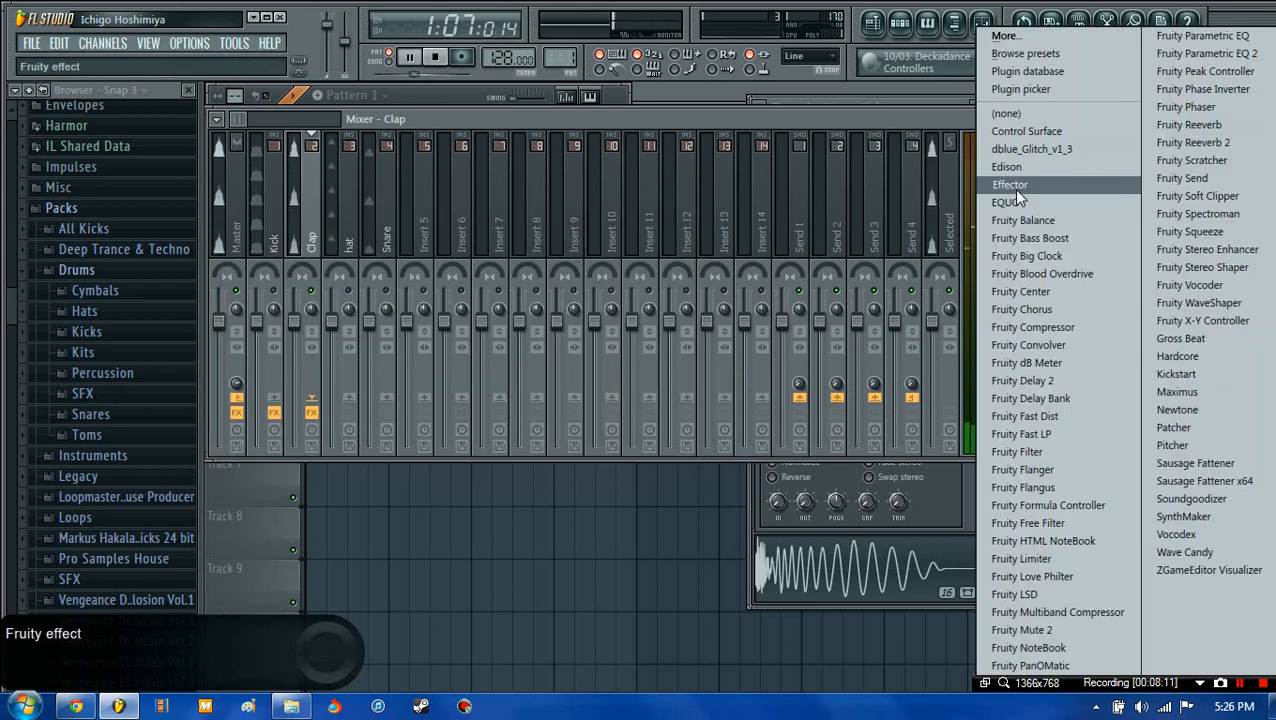
click(1183, 124)
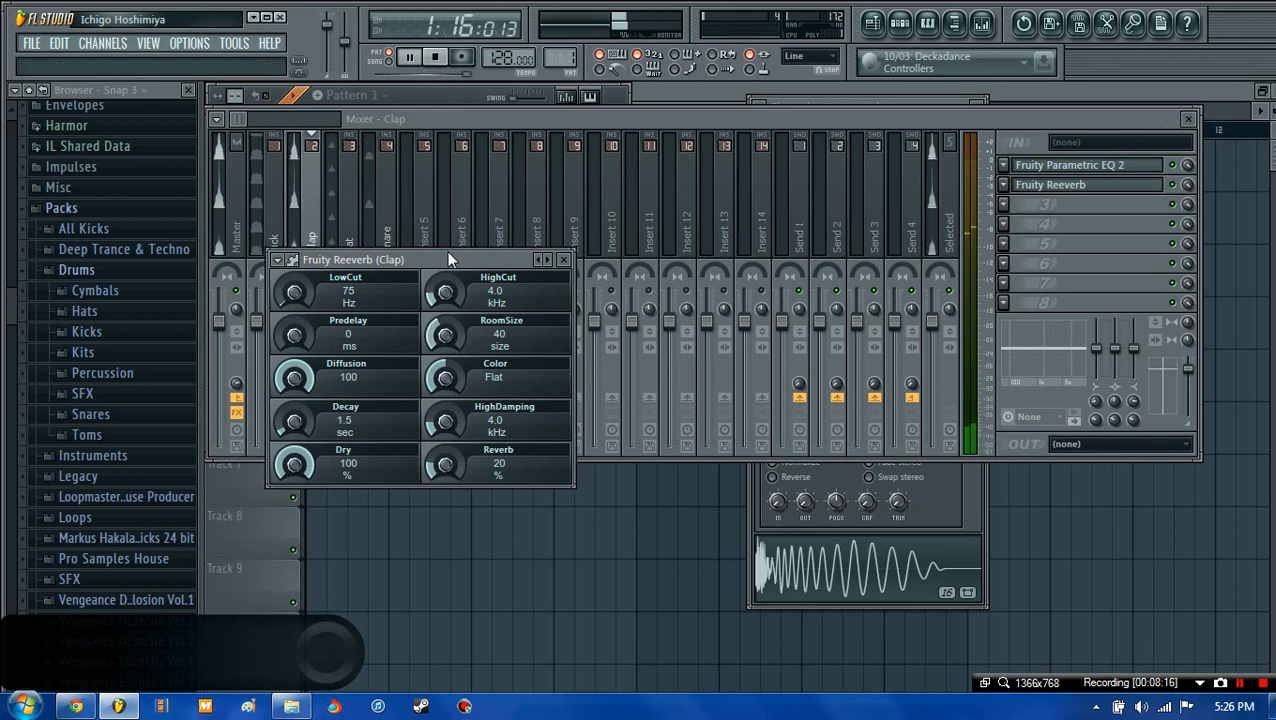
drag(447, 258, 662, 210)
click(430, 57)
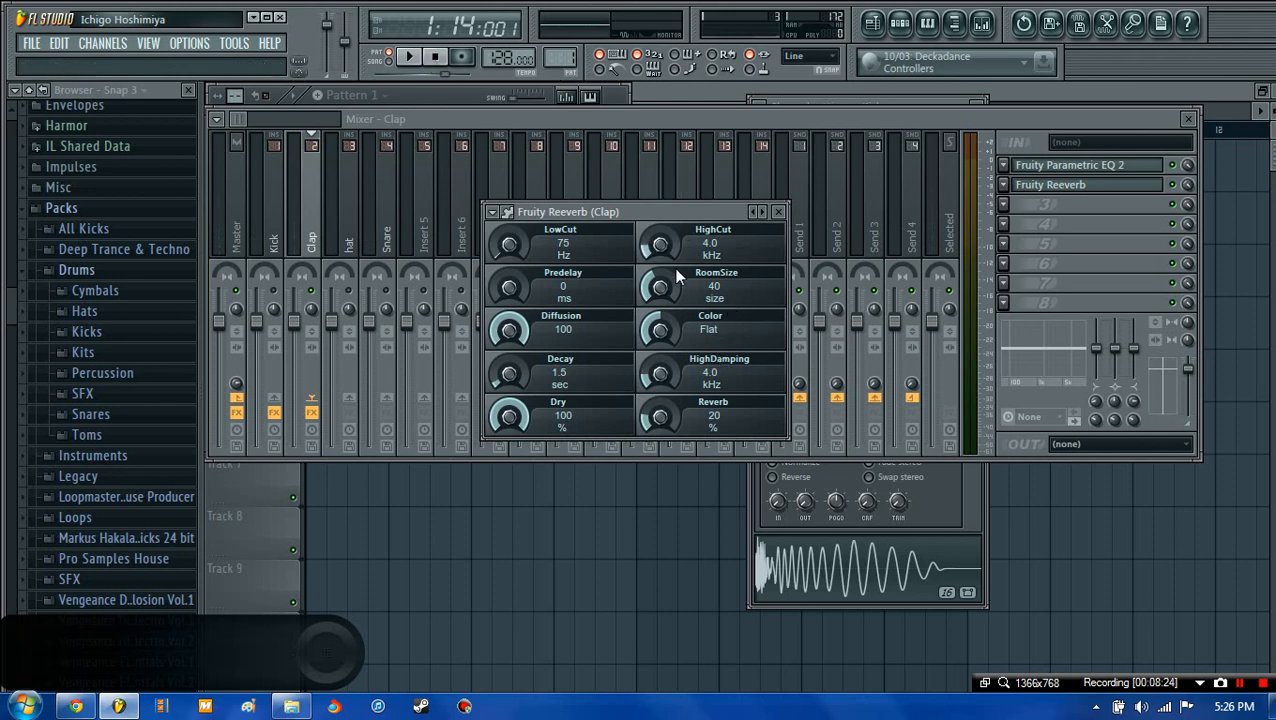
- During playback, set the Clap reverb's RoomSize to 100, Color to Warmer, Reverb to 30%, Decay to 3.0 sec and Predelay to 250 ms
click(411, 57)
drag(662, 289, 662, 250)
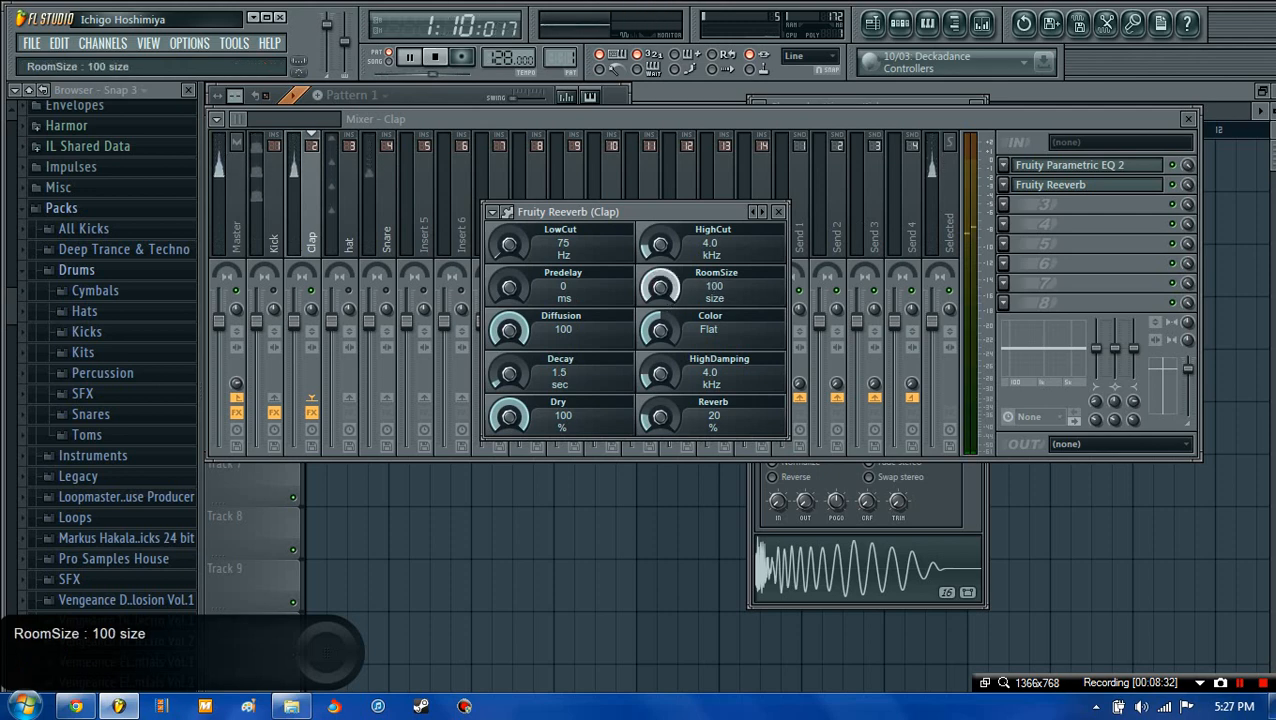
drag(664, 332, 664, 290)
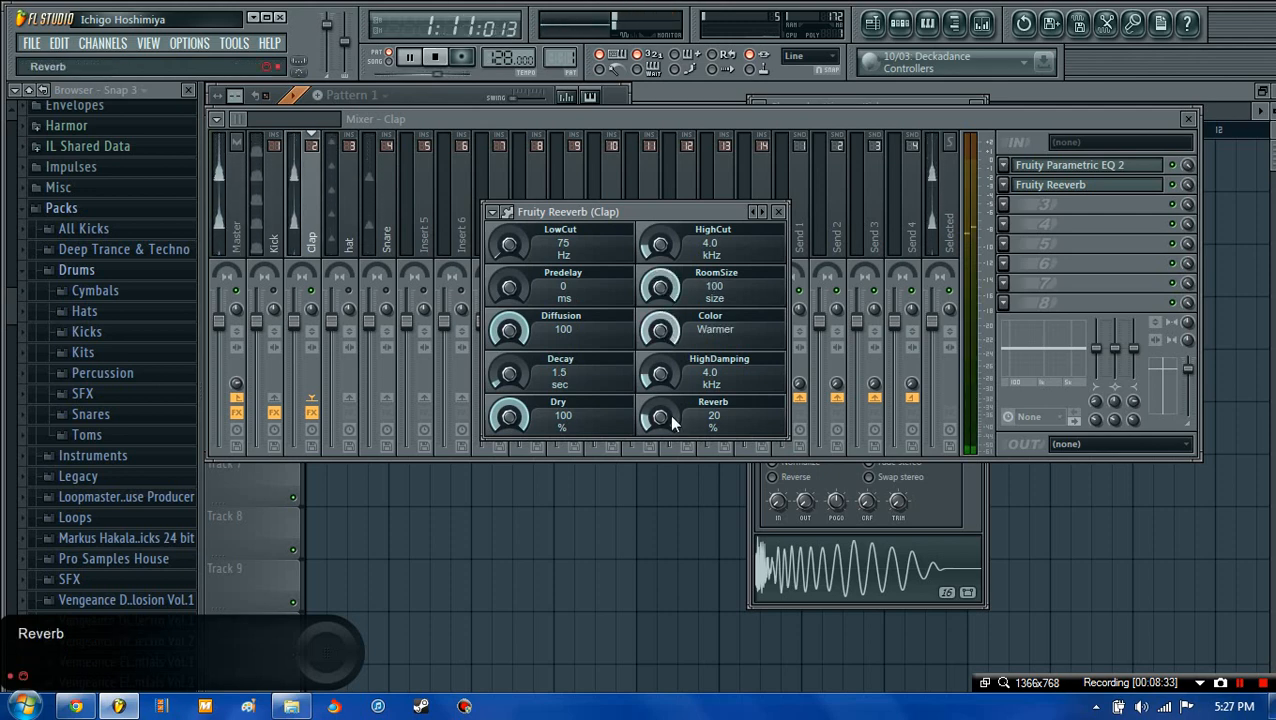
drag(672, 424, 670, 408)
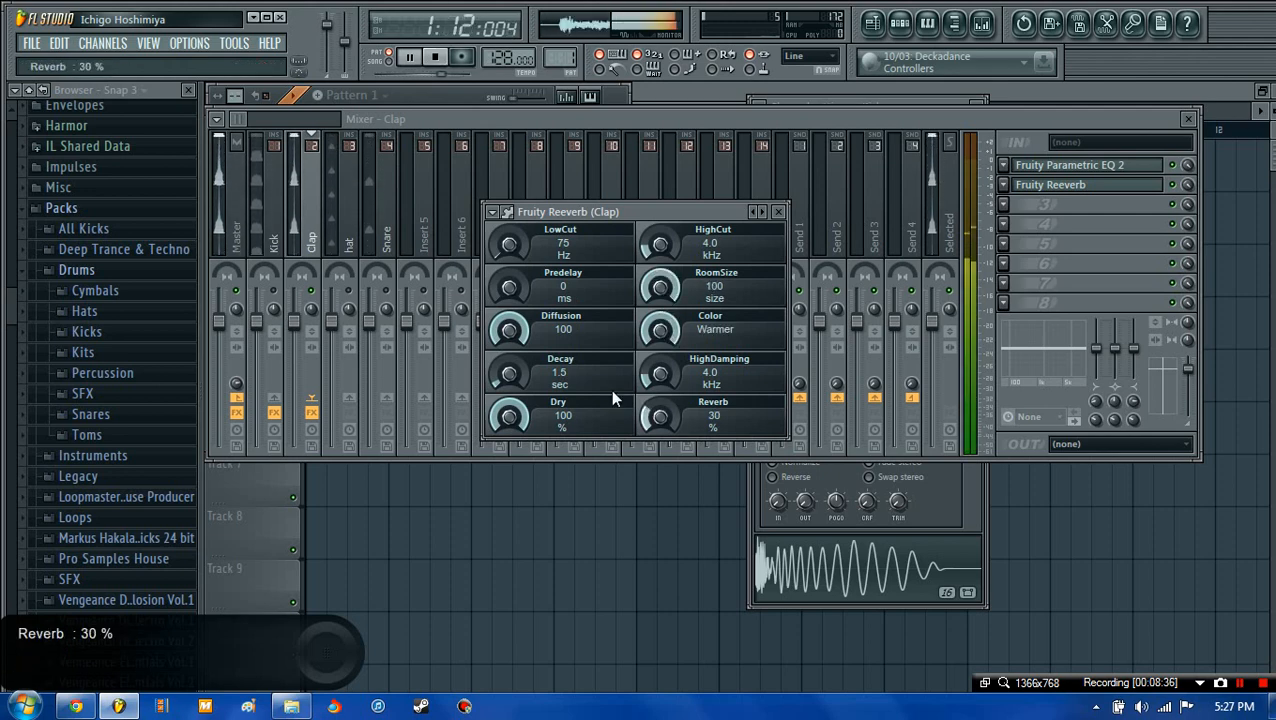
drag(516, 372, 516, 345)
mouse_move(509, 294)
mouse_down()
mouse_move(509, 180)
mouse_move(510, 284)
mouse_up()
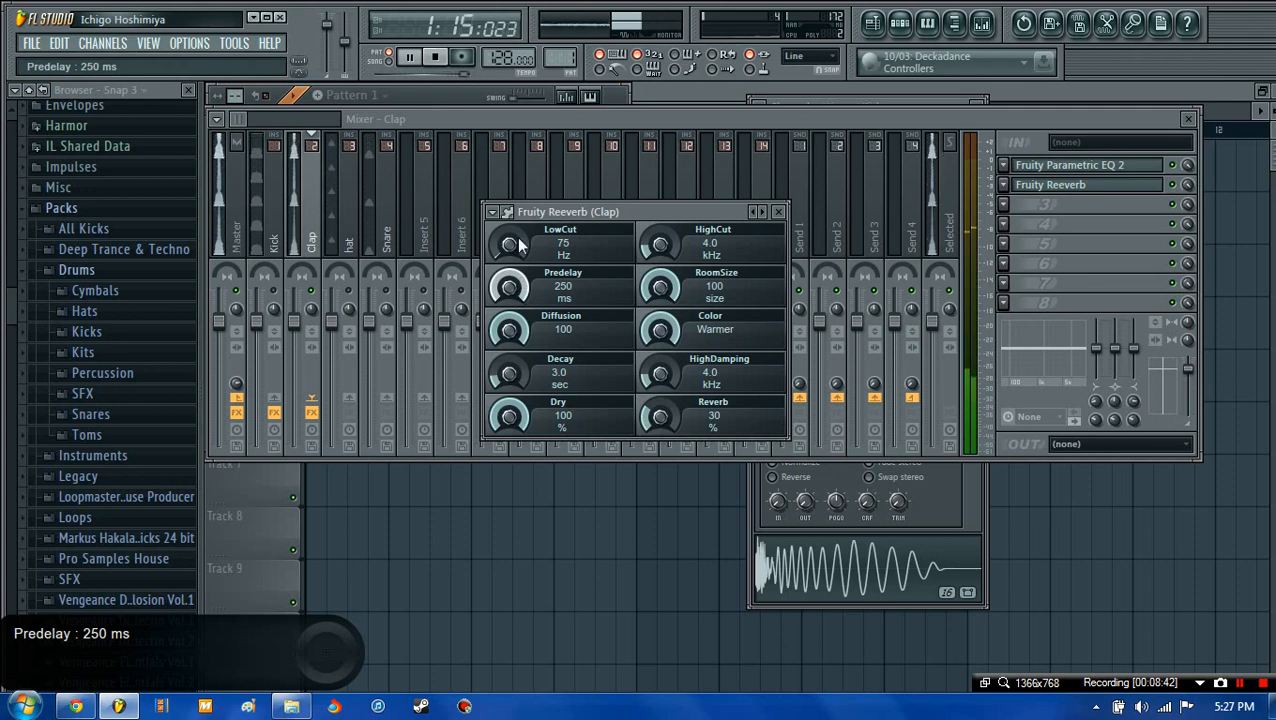
click(434, 57)
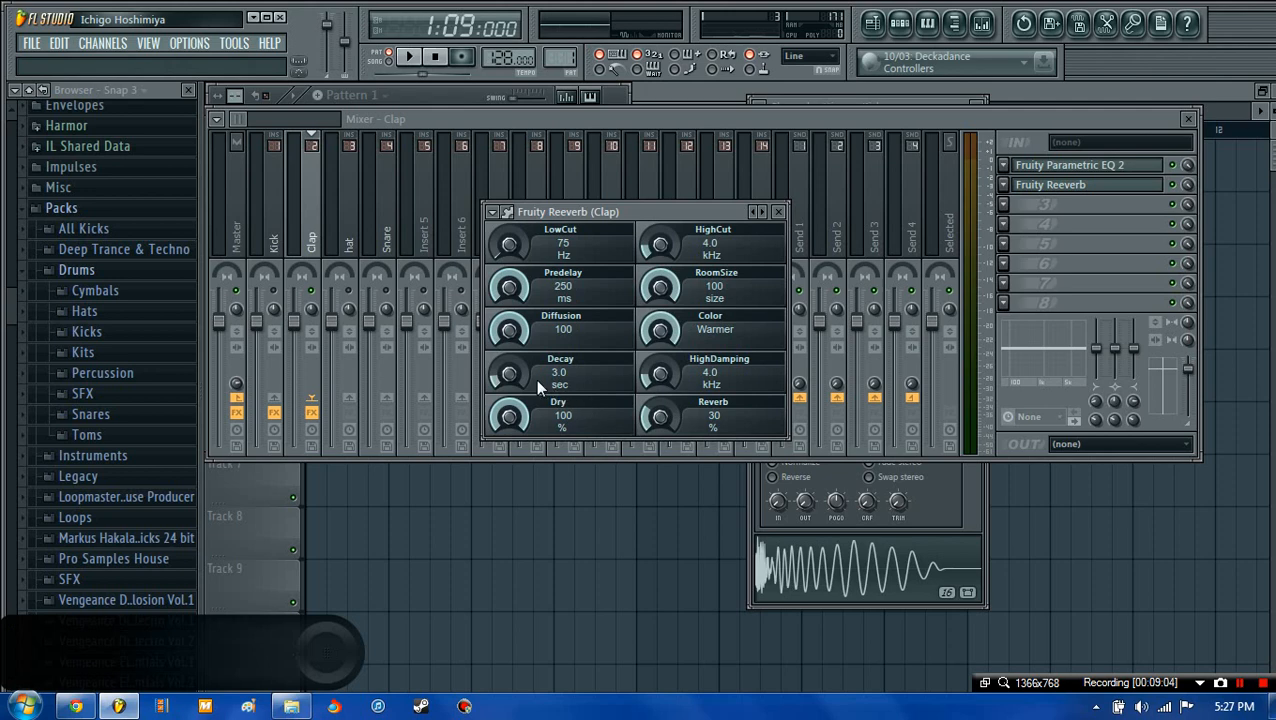
- Try a 20.0 sec decay on the Clap reverb with a short playback, and return the decay to 3.0 sec
drag(507, 376, 507, 330)
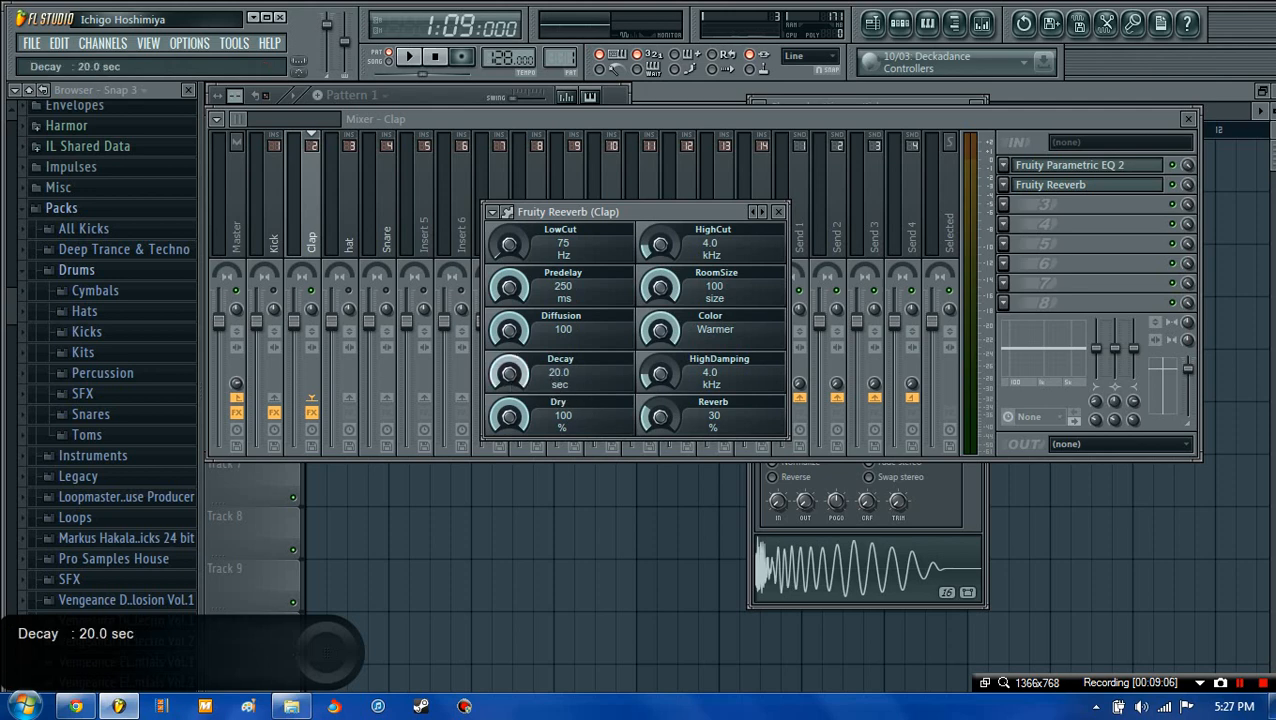
click(408, 57)
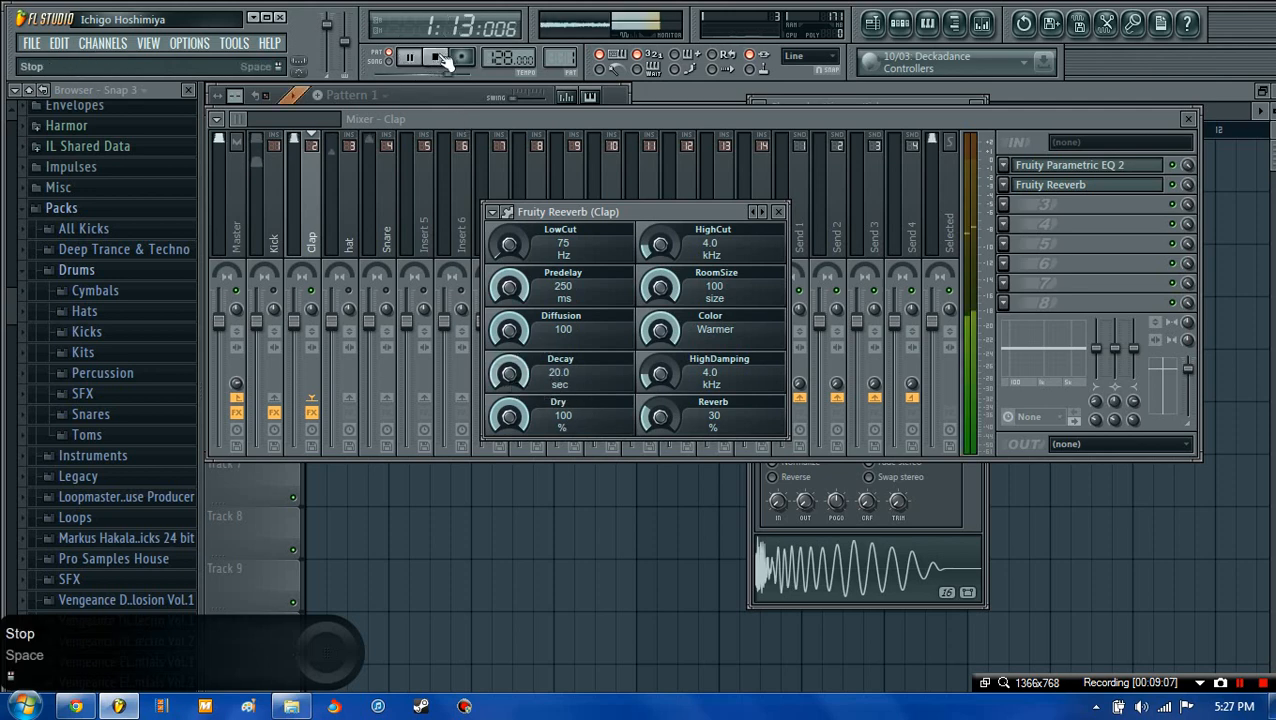
click(440, 57)
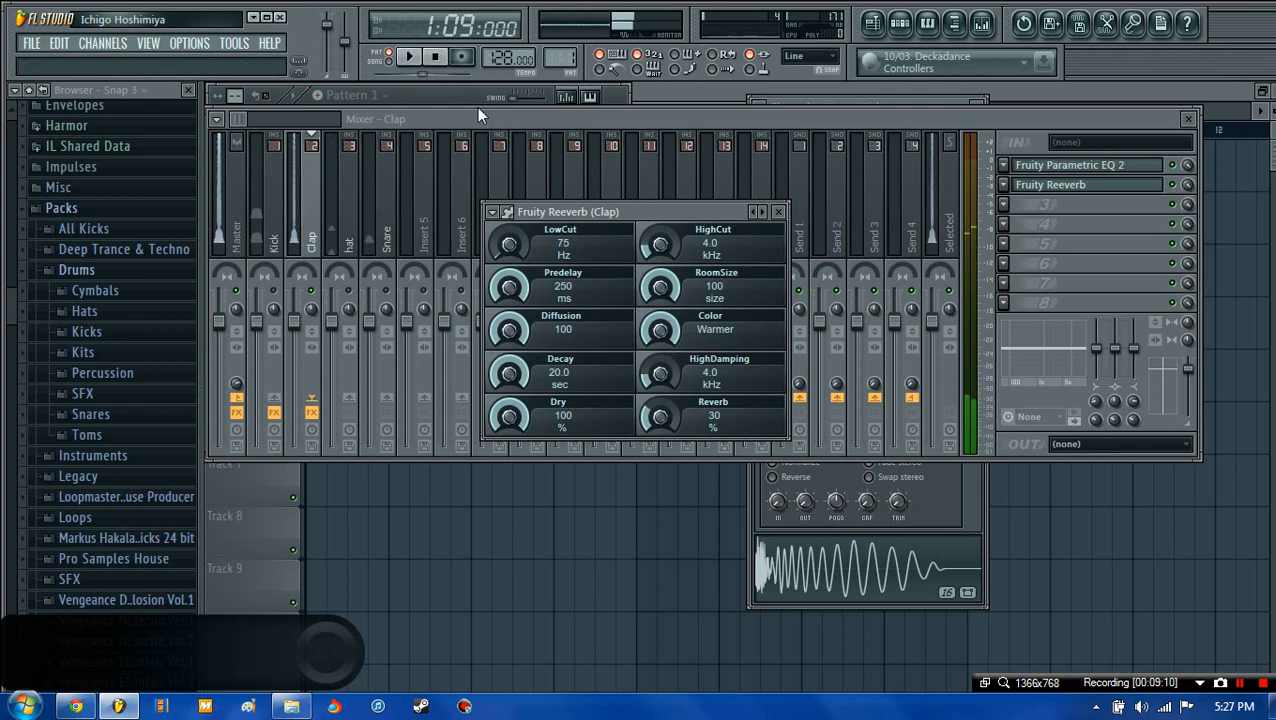
drag(509, 374, 509, 398)
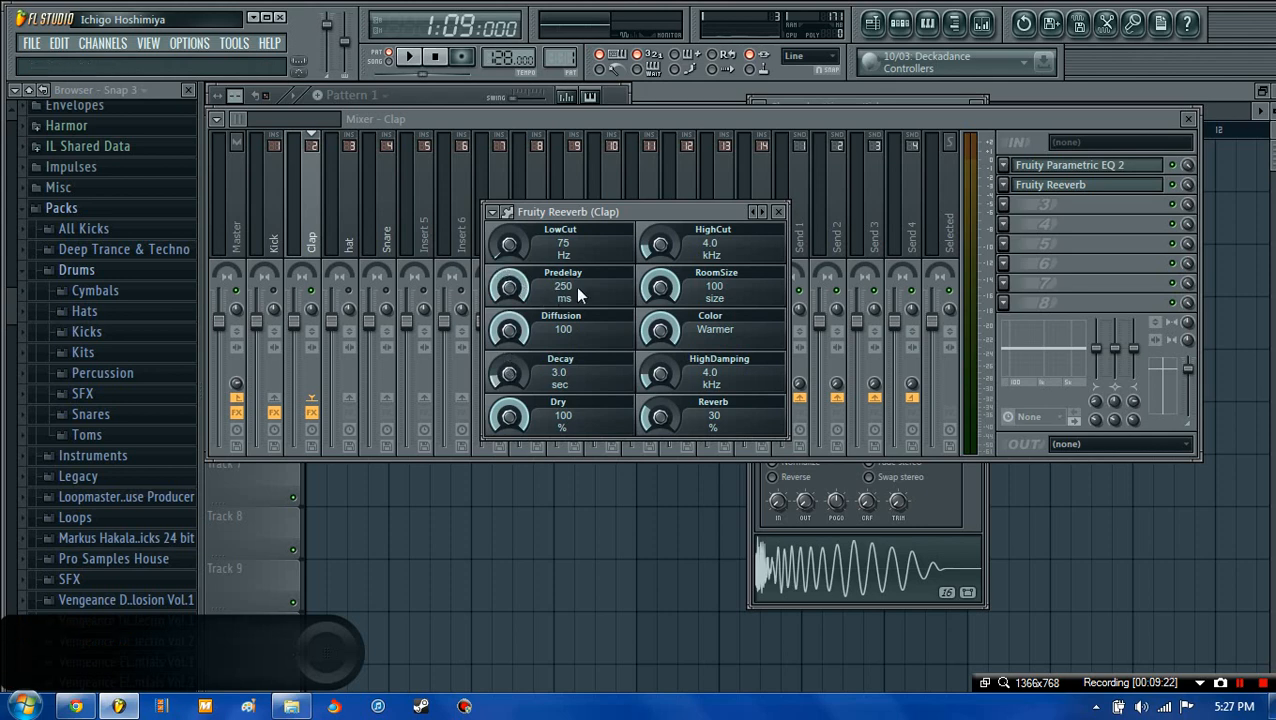
- Play the pattern briefly to hear the Clap reverb, stop playback, and close the reverb window
mouse_move(97, 709)
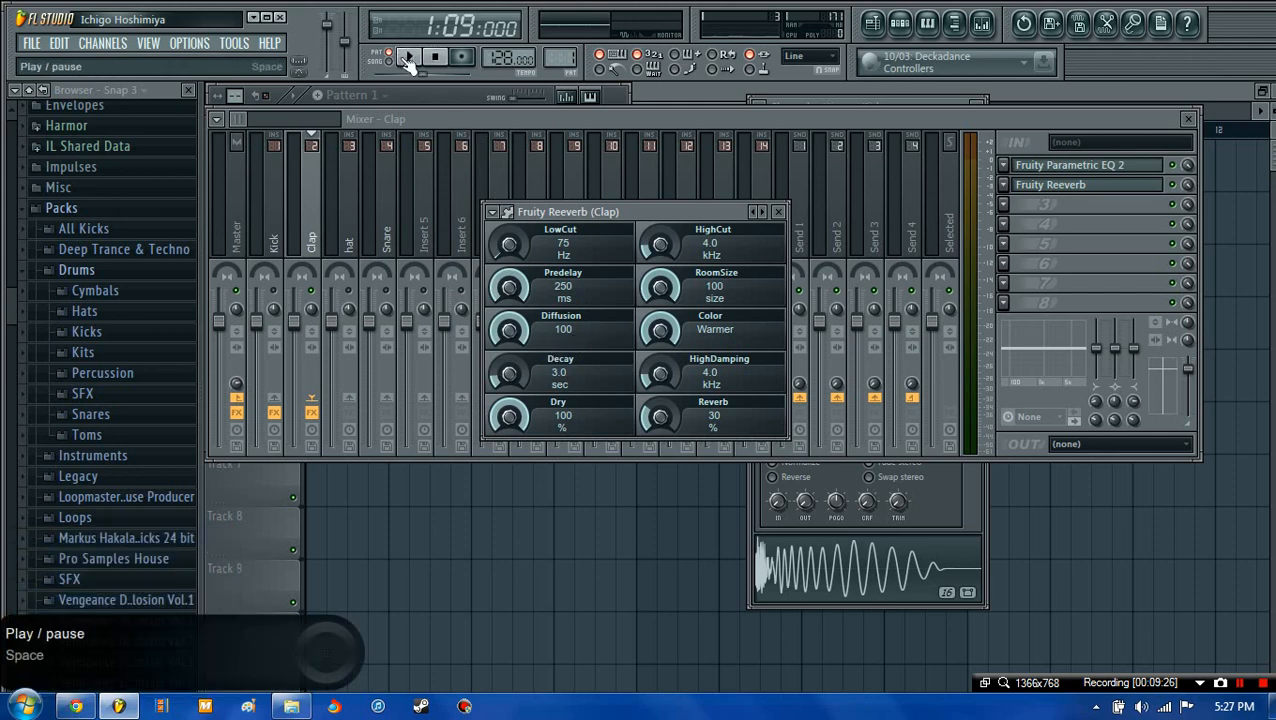
click(407, 58)
click(435, 57)
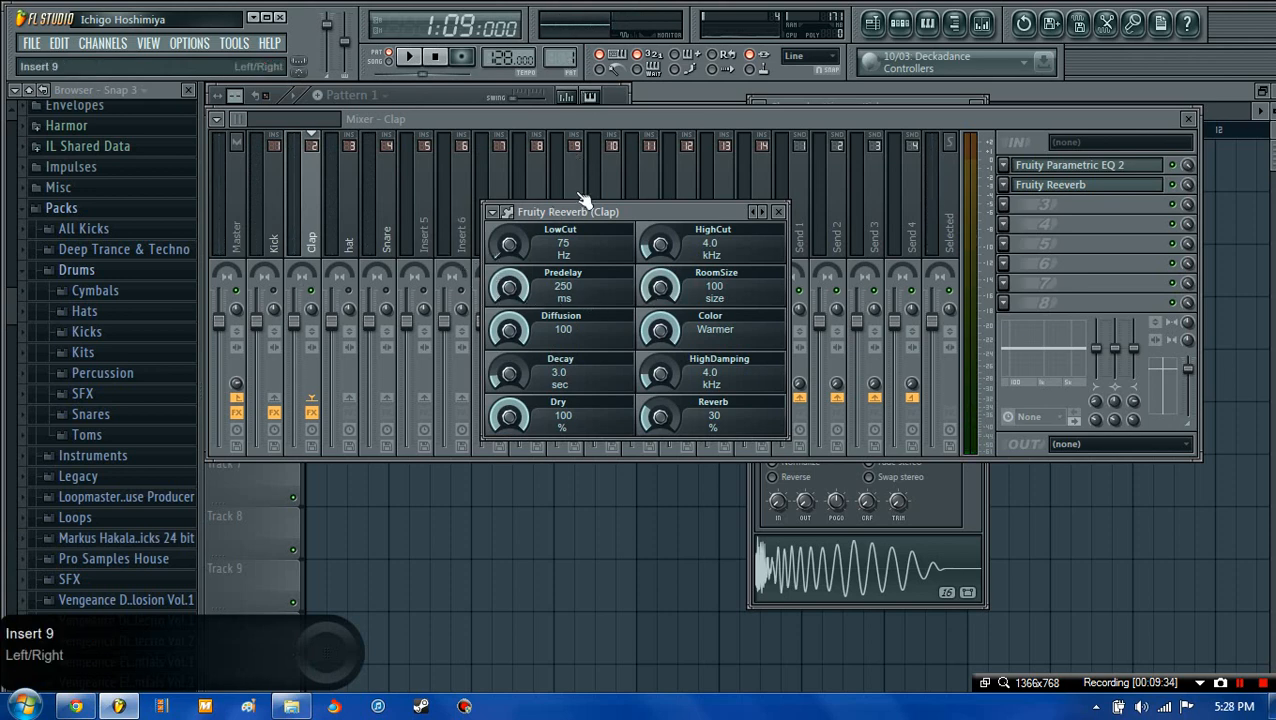
click(781, 212)
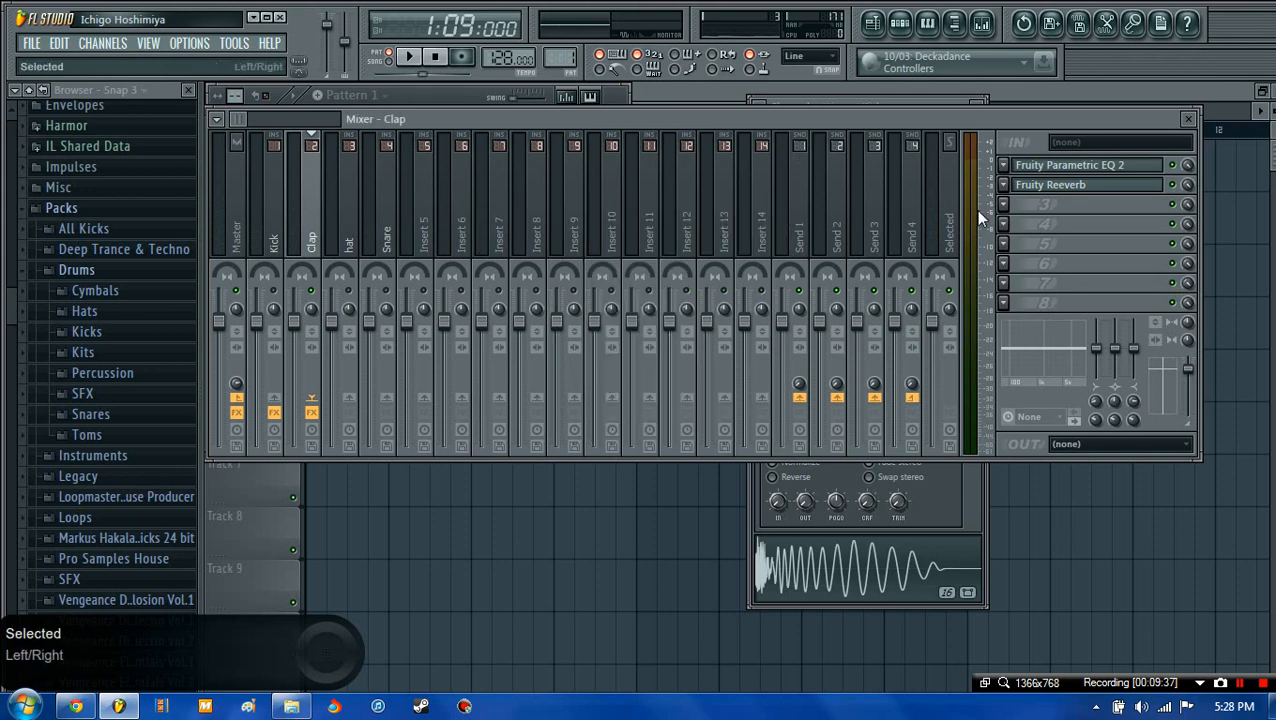
- Load Fruity Parametric EQ 2 on the Snare track, cut band 2 fully, and boost band 6 to 18 dB at 3270 Hz with 14% bandwidth
click(368, 226)
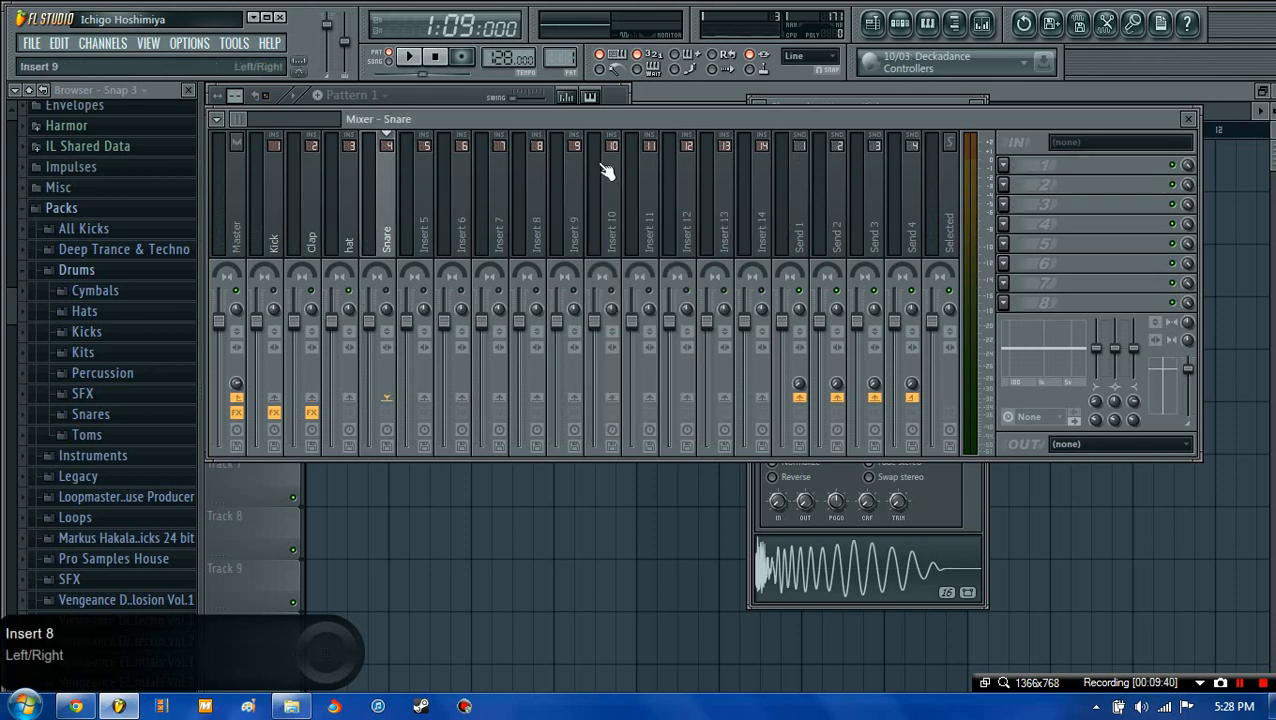
click(1003, 165)
click(1224, 50)
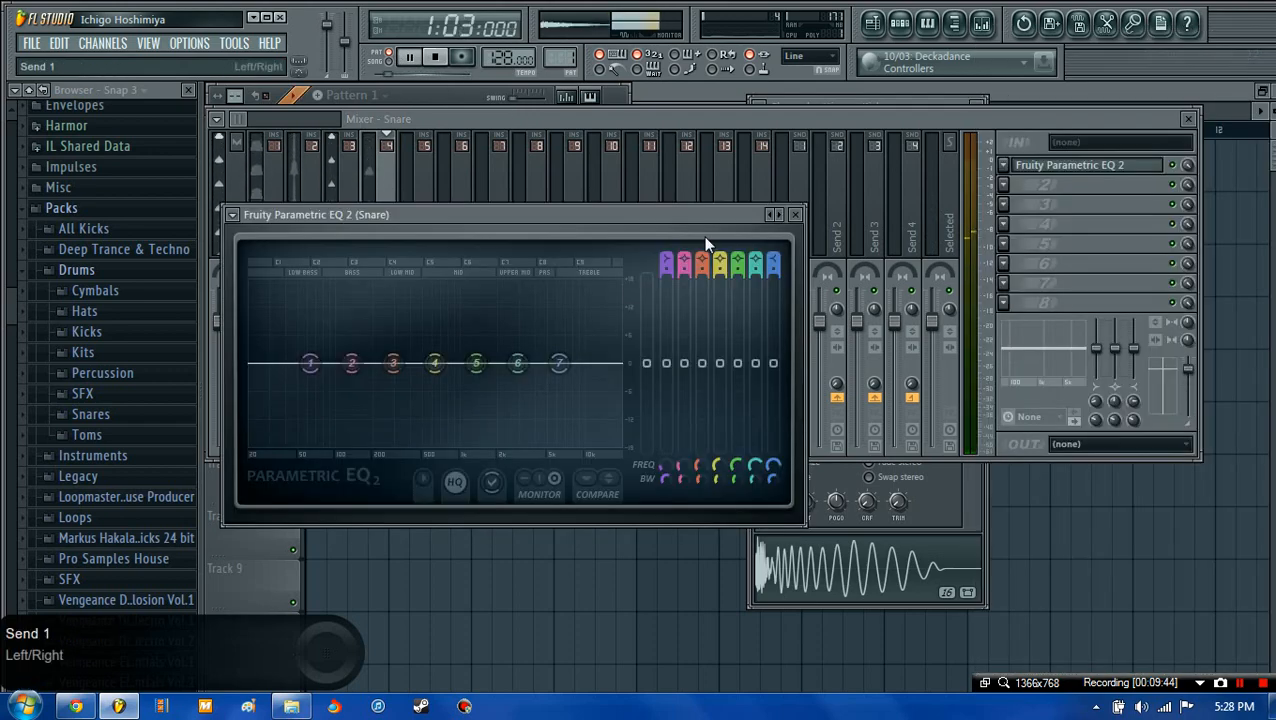
drag(355, 360, 366, 447)
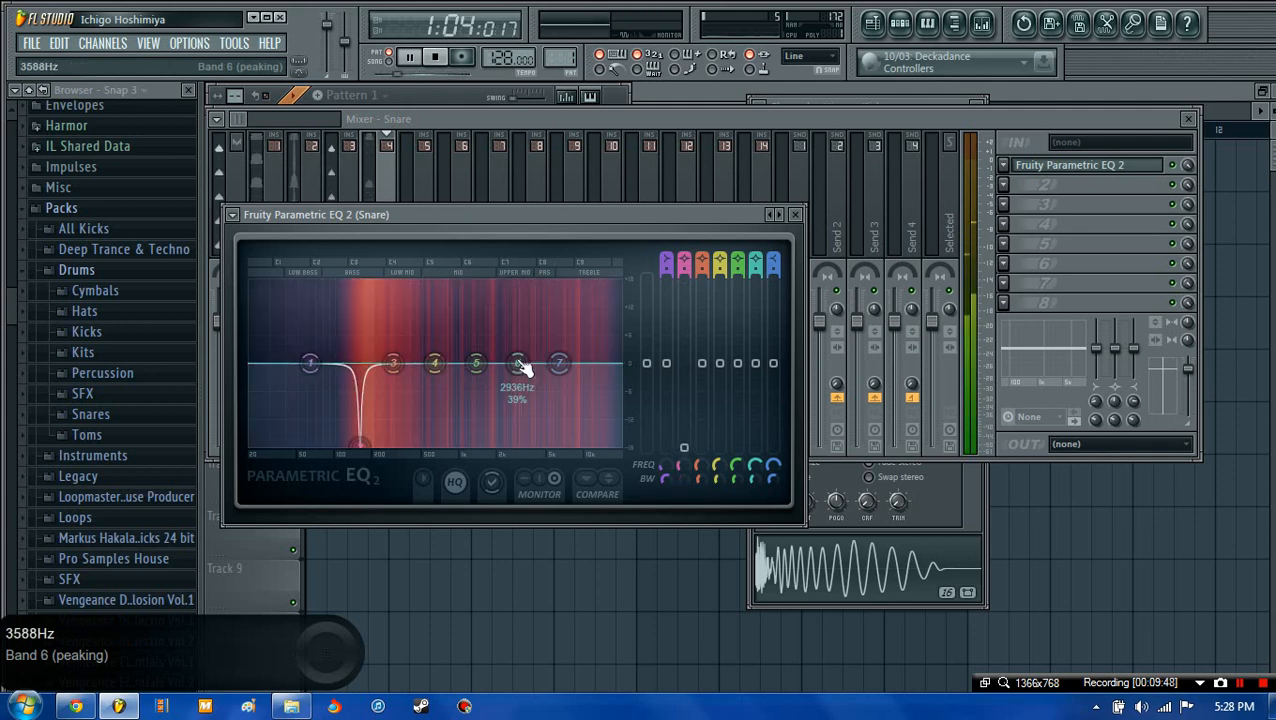
drag(518, 363, 524, 284)
scroll(525, 286, down, 6)
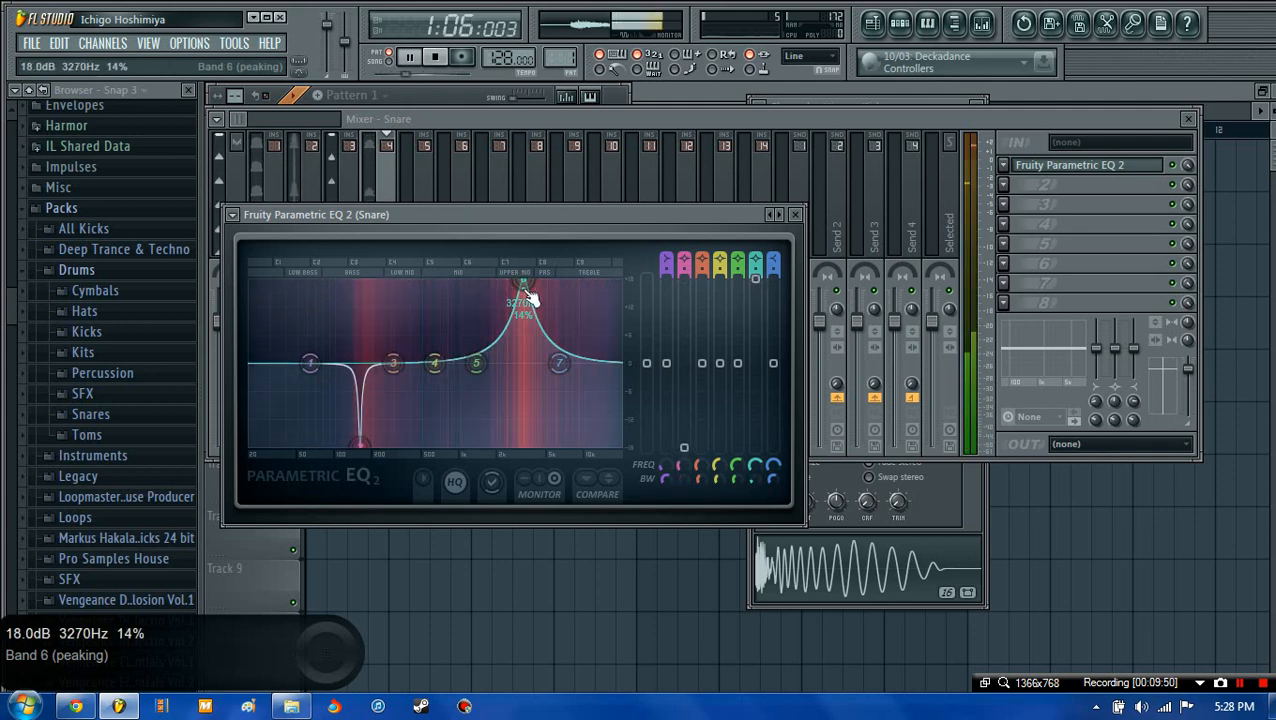
- Move the Snare equalizer window aside, close it, and remove the equalizer from the track's first effect slot
drag(471, 215, 763, 219)
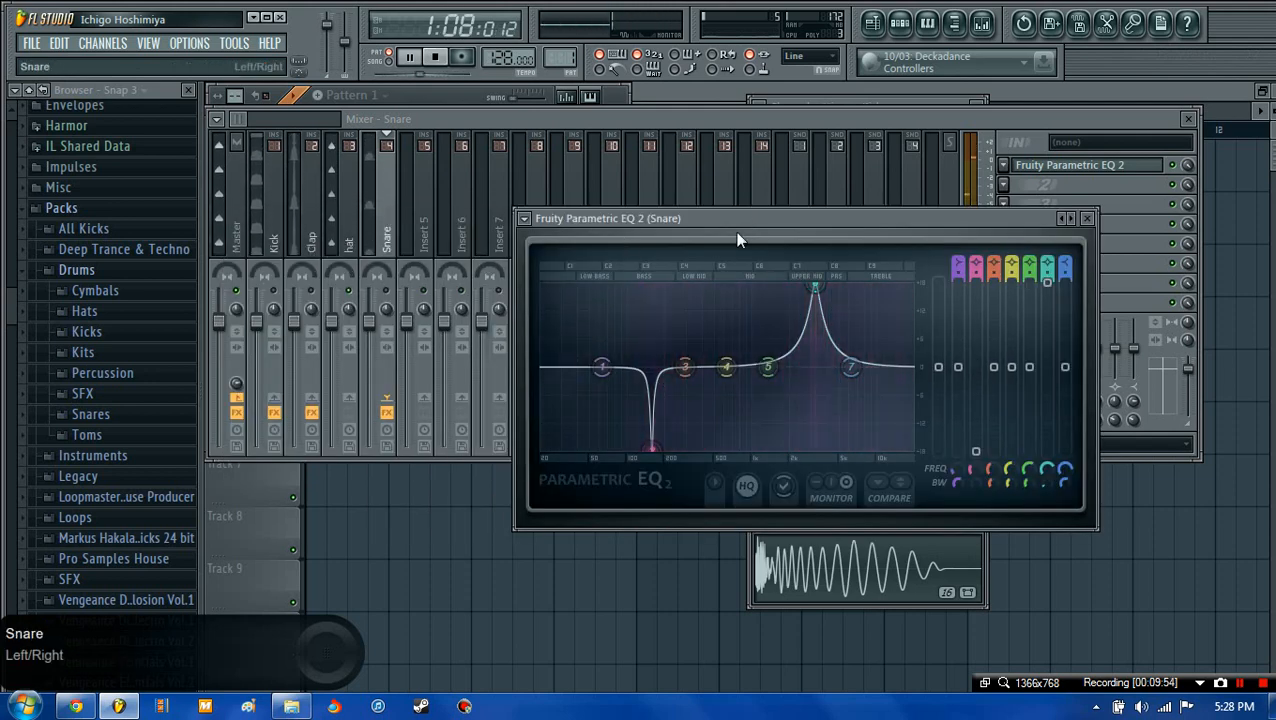
drag(1011, 225, 952, 234)
click(1027, 226)
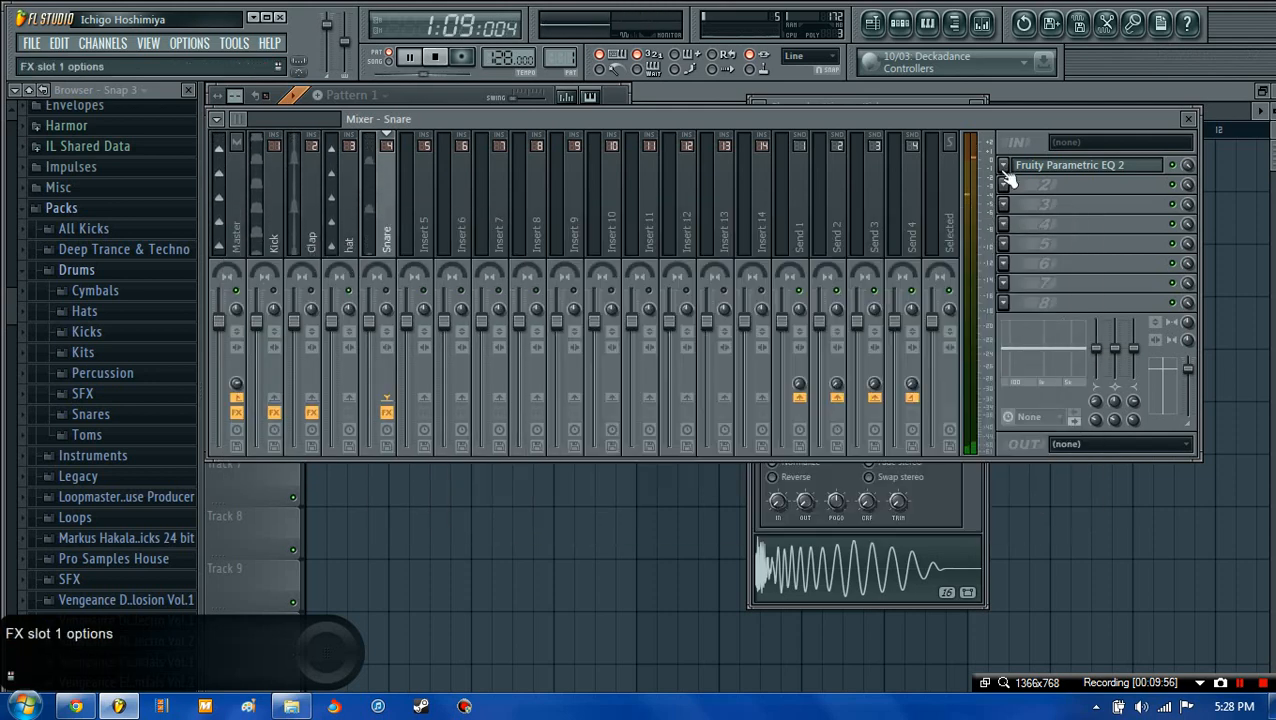
click(1003, 165)
mouse_move(1025, 187)
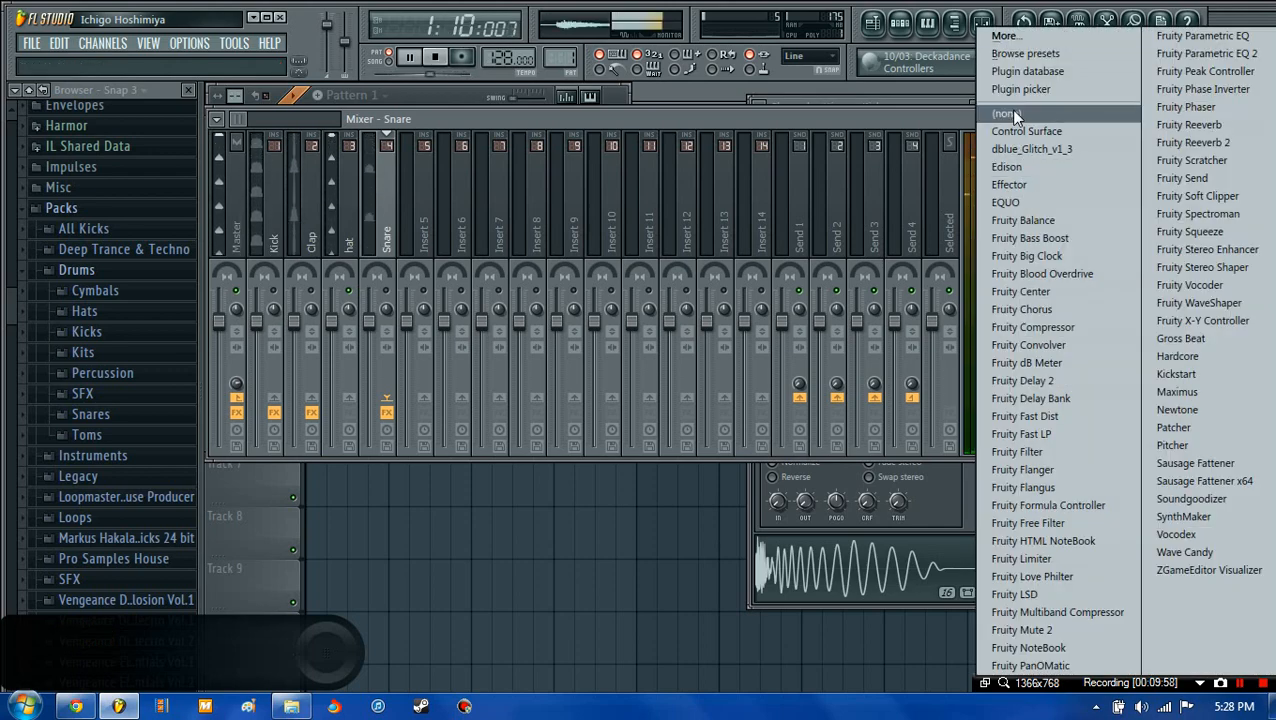
click(1010, 111)
- Load Fruity Parametric EQ 2 into the hat track's first effect slot, cutting band 3 to -18 dB at 267 Hz and band 7 fully
click(350, 243)
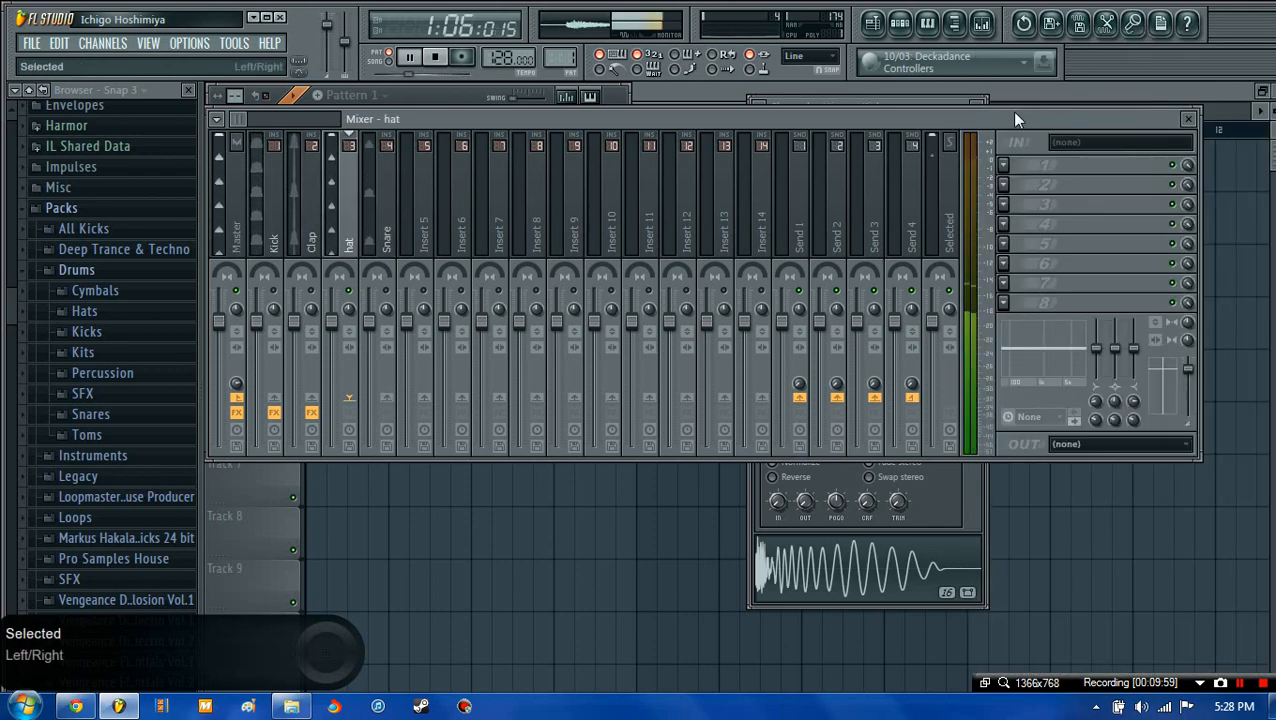
click(1006, 166)
click(1251, 55)
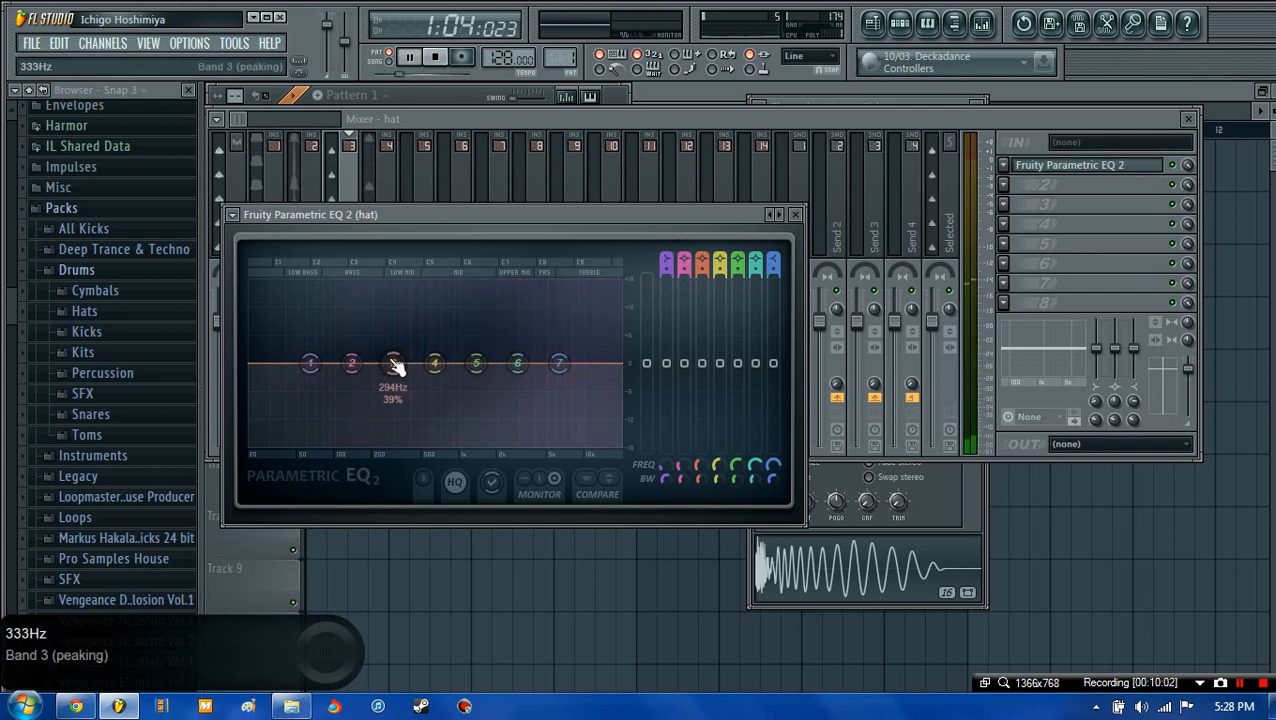
drag(393, 365, 395, 455)
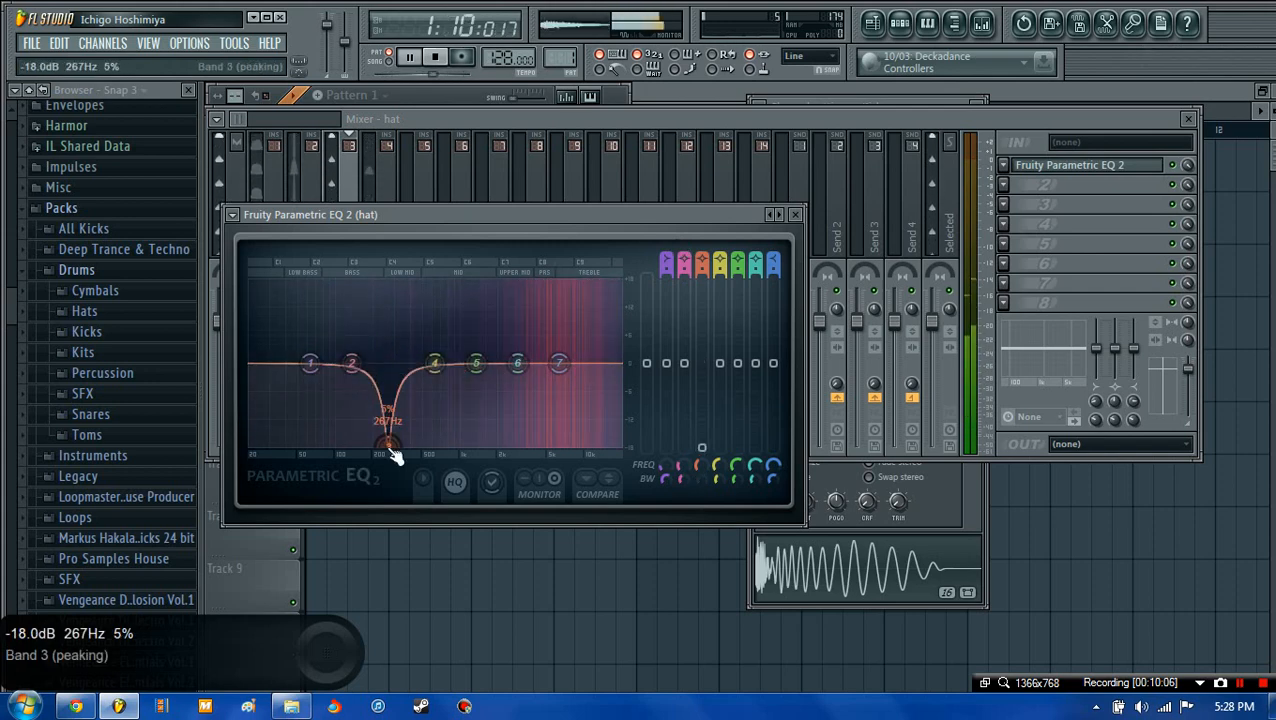
drag(559, 363, 617, 444)
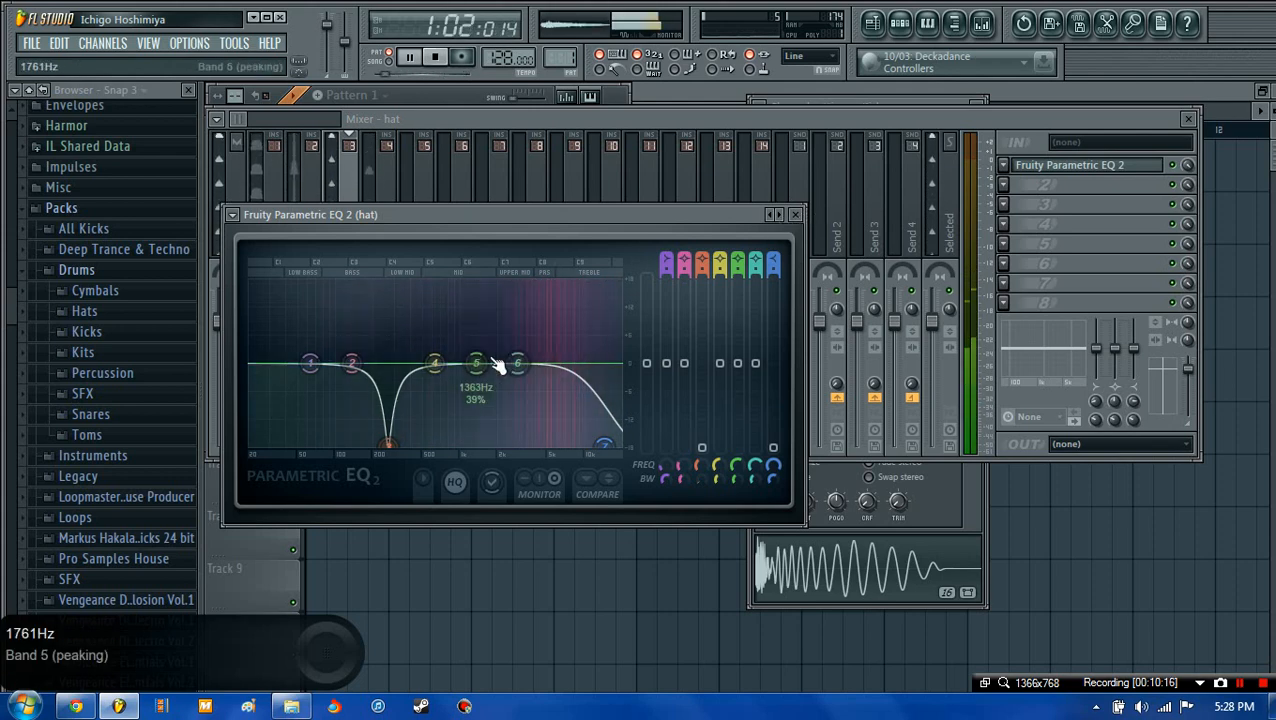
- Try boosting bands 4 and 5 and shifting band 1 in the hat equalizer, and reset all three bands
drag(477, 364, 362, 296)
drag(300, 364, 447, 374)
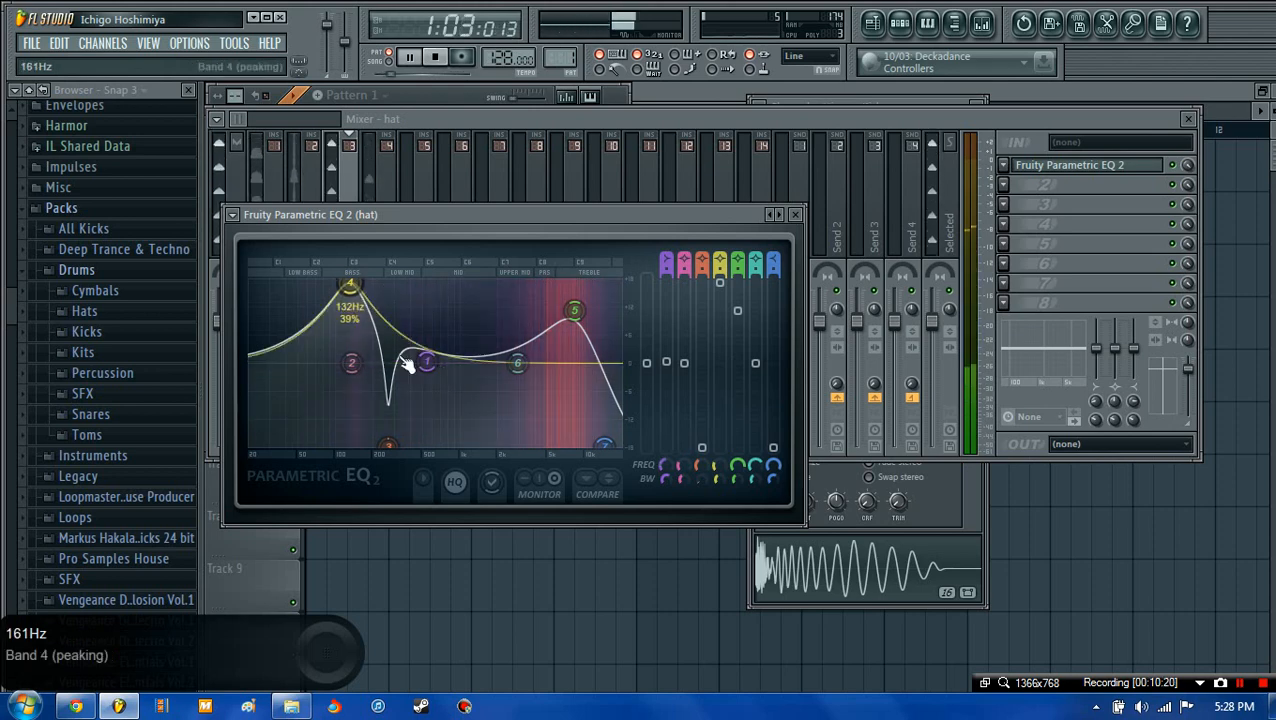
right_click(431, 365)
click(447, 389)
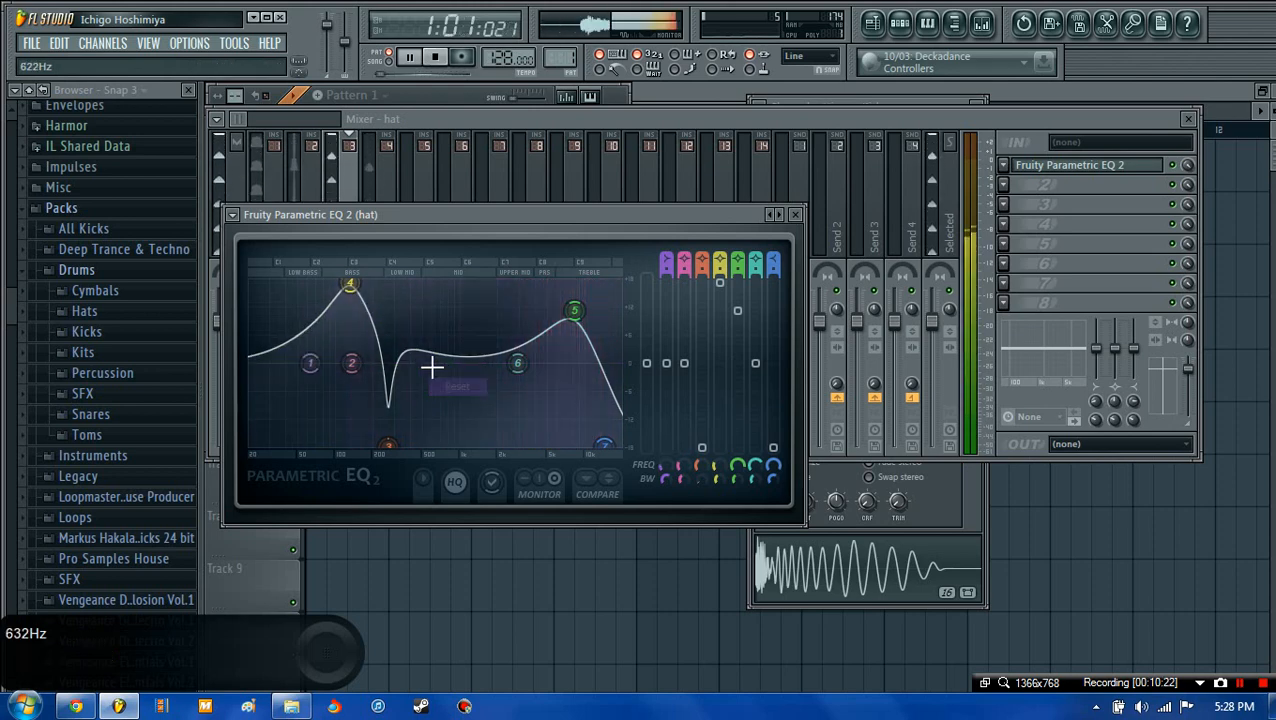
right_click(350, 287)
click(384, 313)
right_click(574, 310)
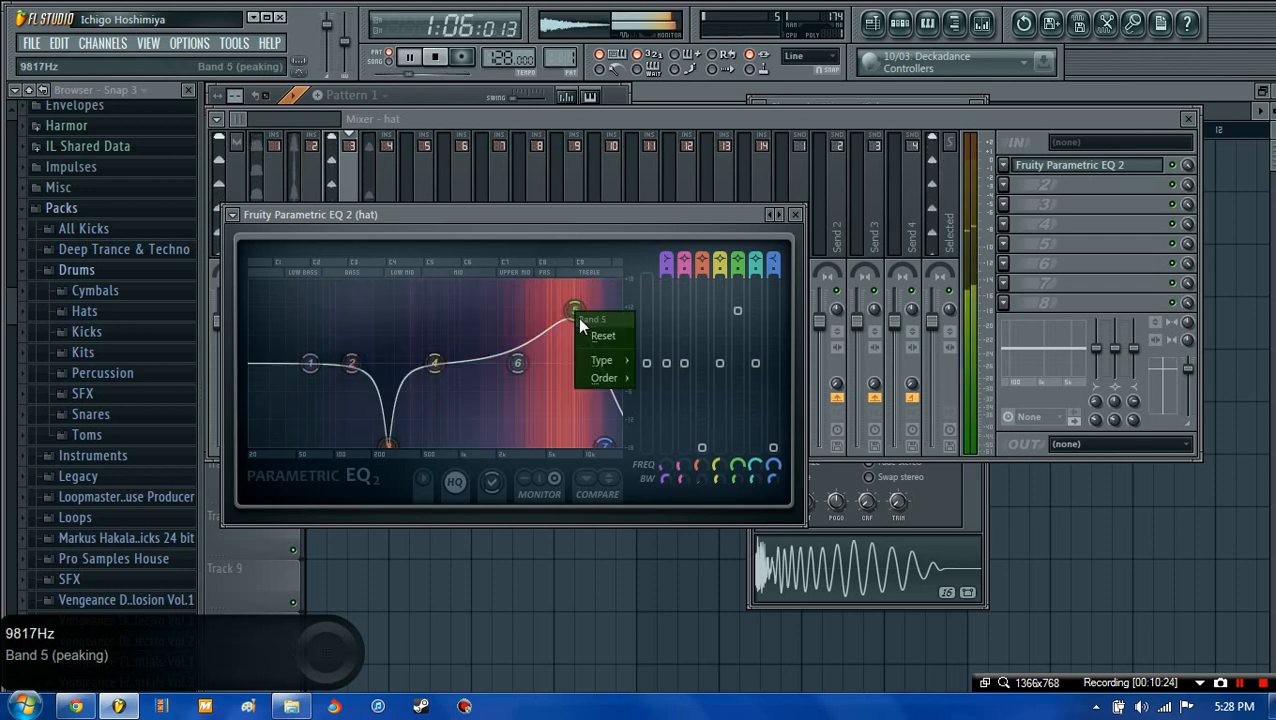
click(603, 335)
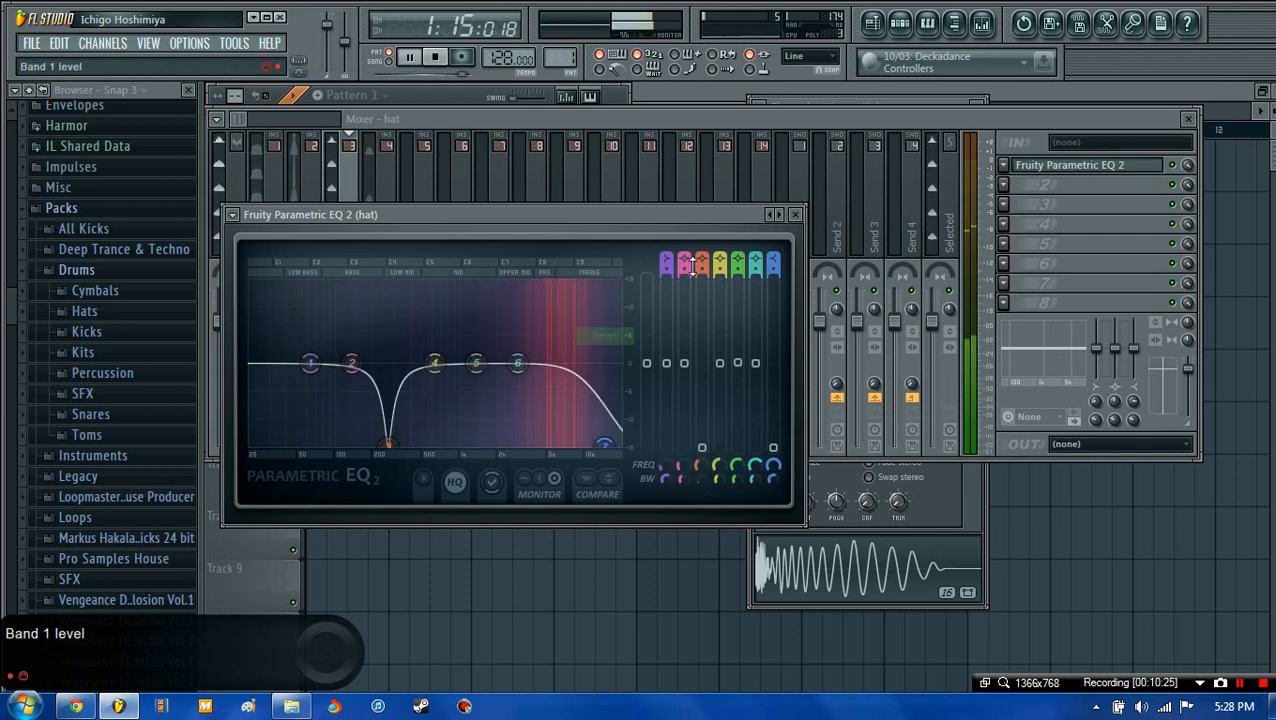
- Close the hat equalizer window and load Fruity Reeverb into the hat track's second effect slot
click(795, 214)
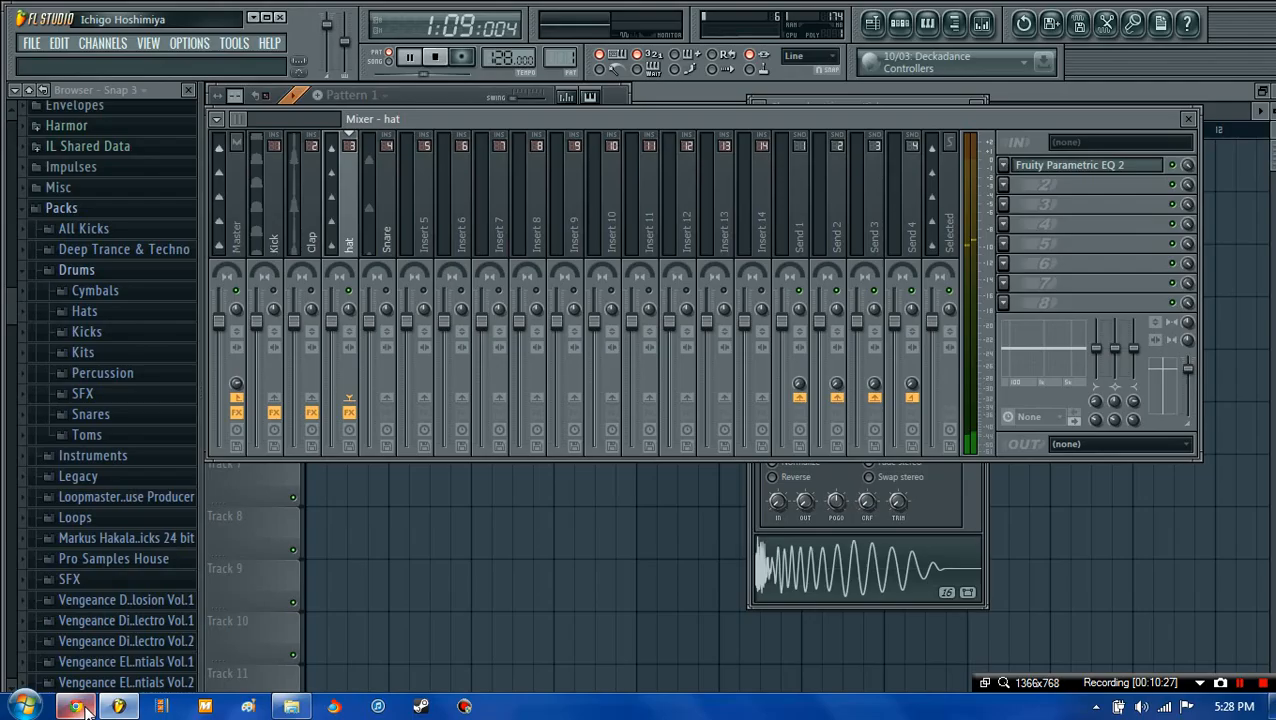
click(998, 180)
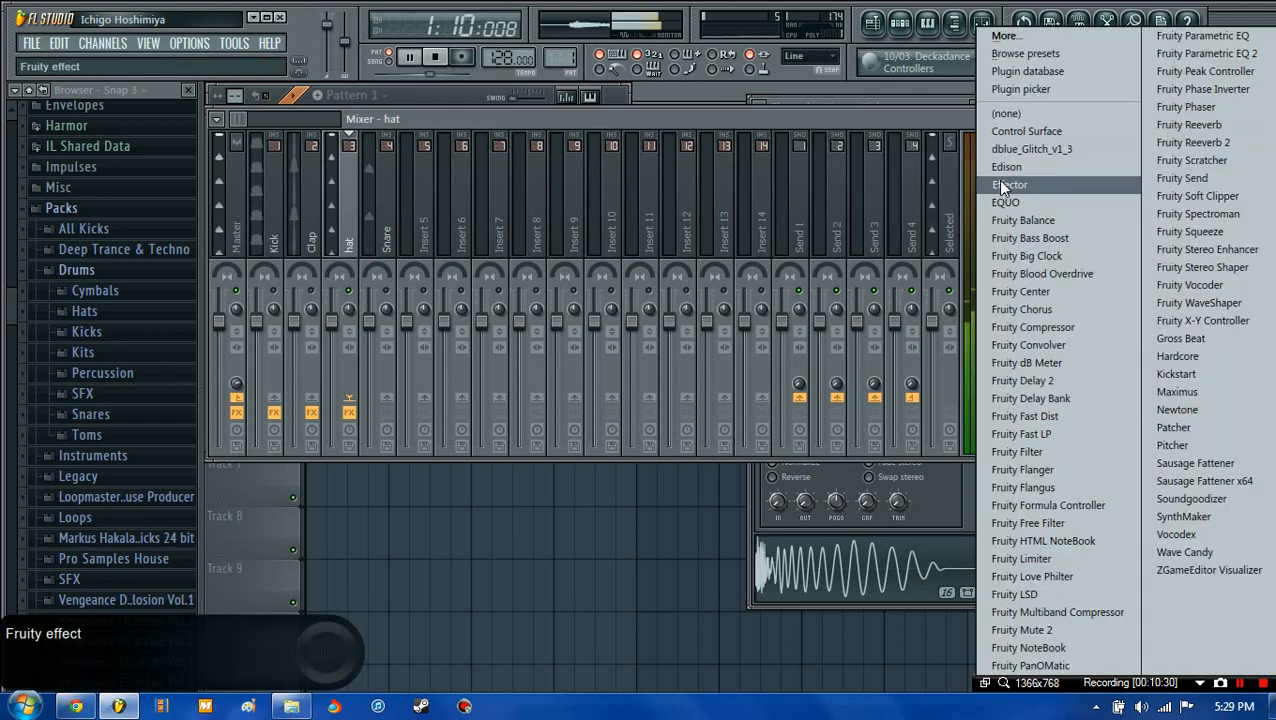
click(939, 121)
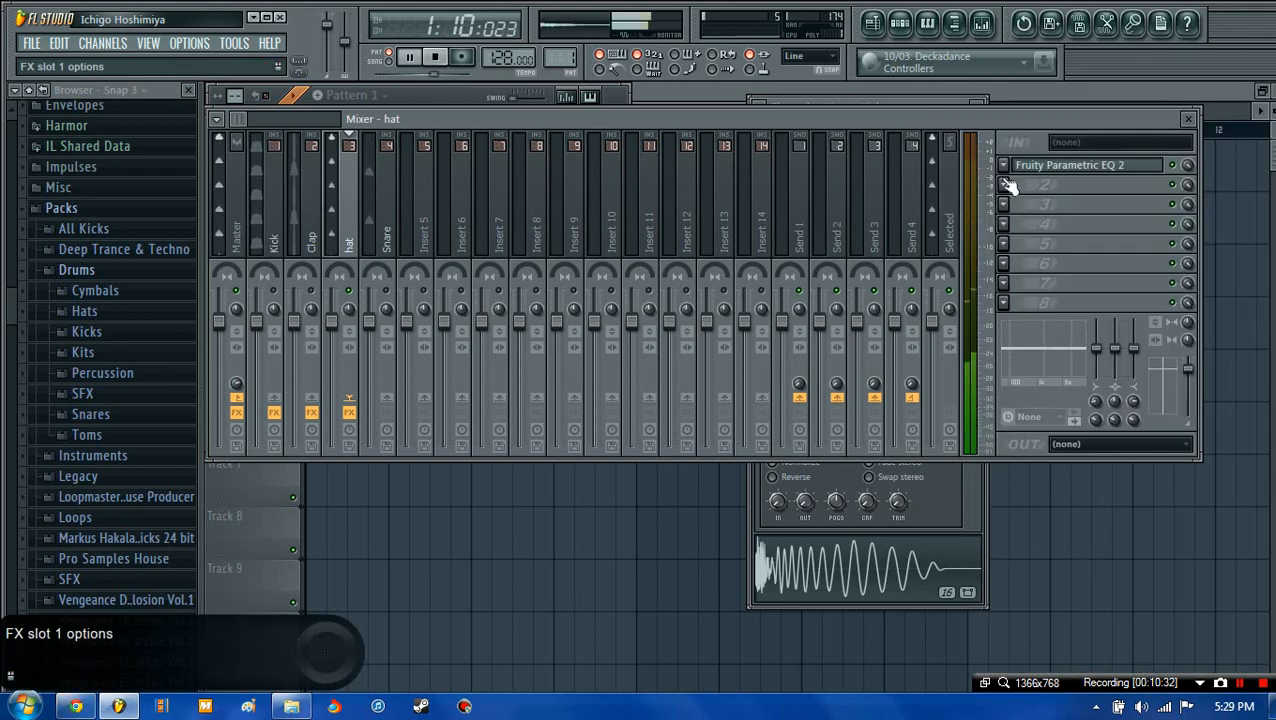
click(999, 181)
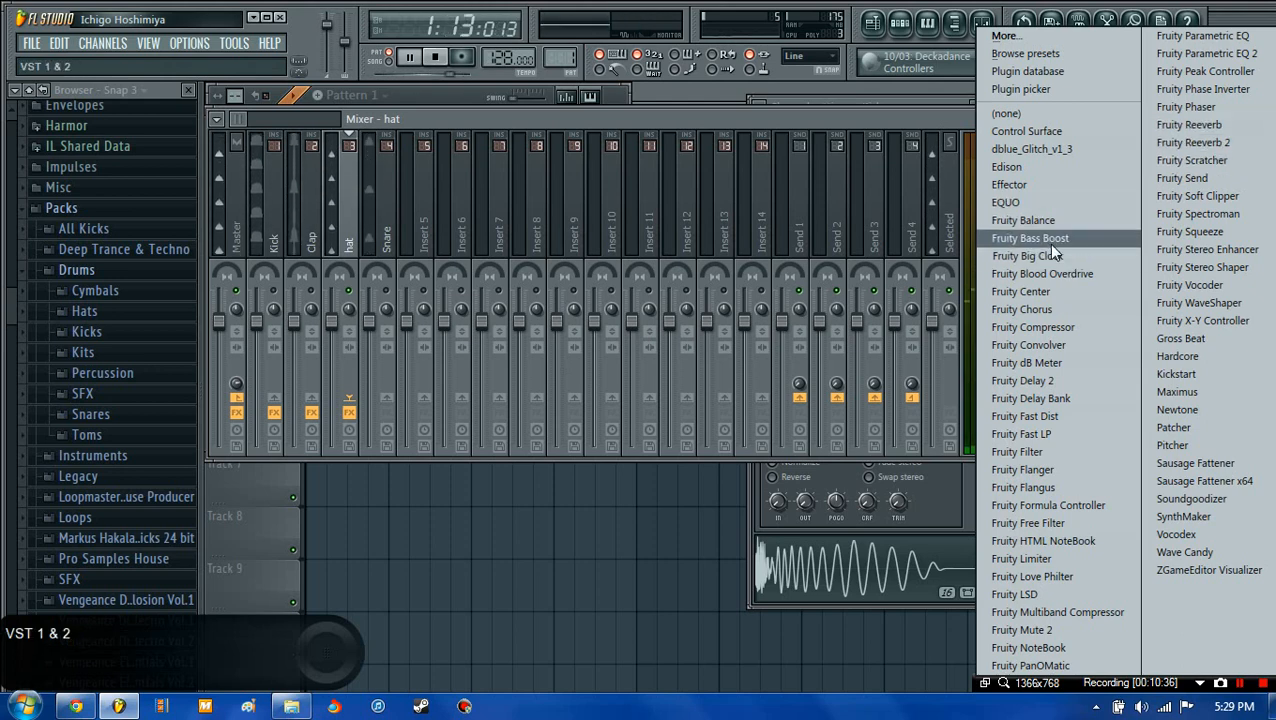
click(1189, 124)
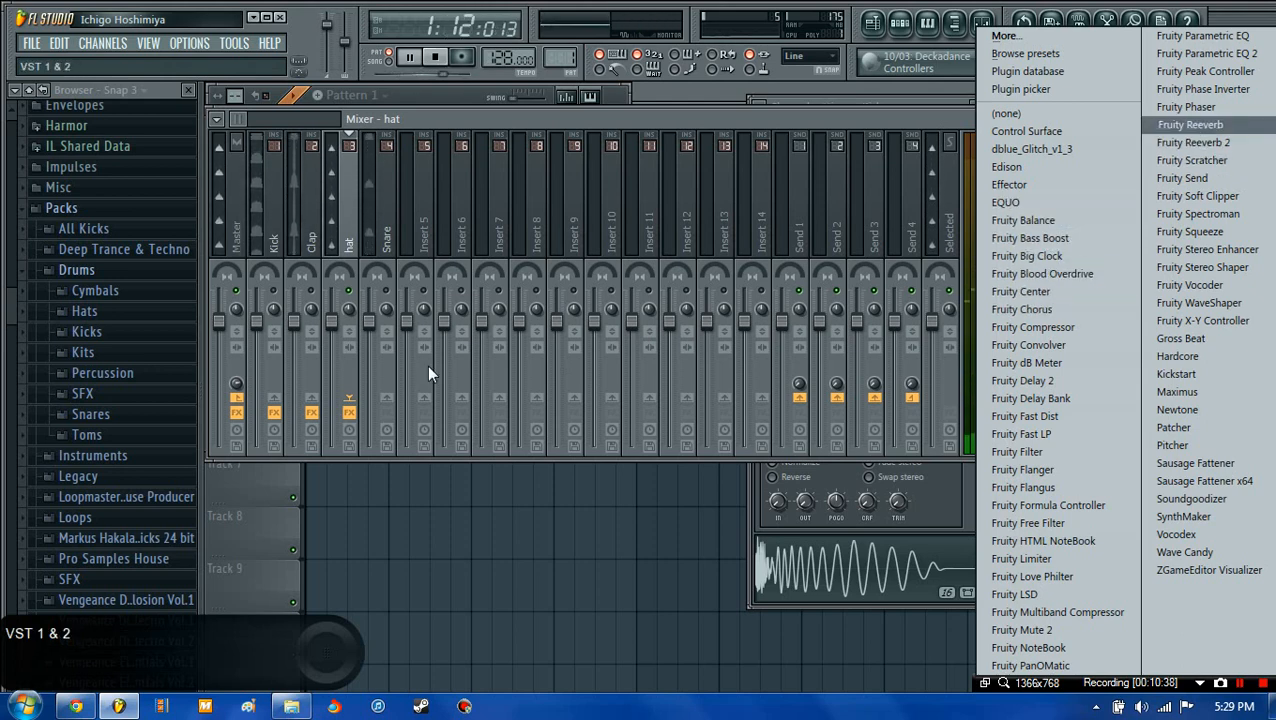
- Set the hat reverb to RoomSize 100, Color Warmer, Reverb 5% and Predelay 105 ms, and close its window
drag(450, 341, 450, 241)
drag(449, 386, 449, 290)
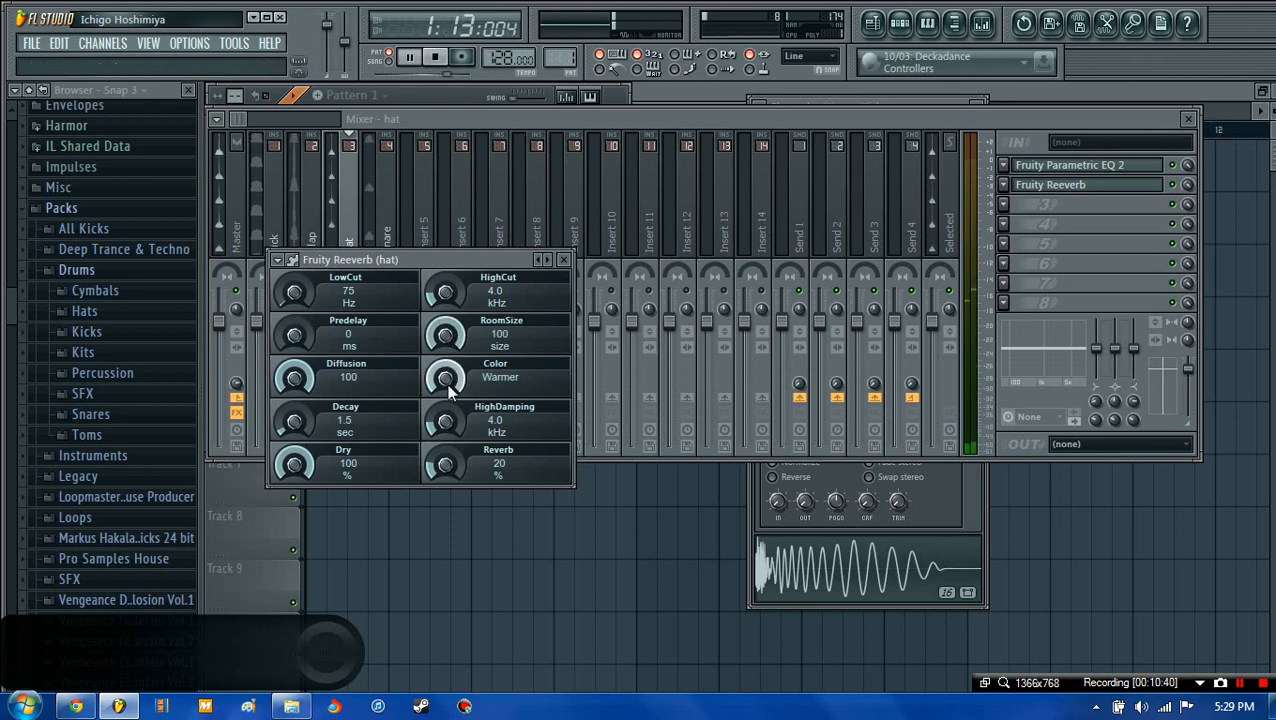
drag(453, 475, 453, 490)
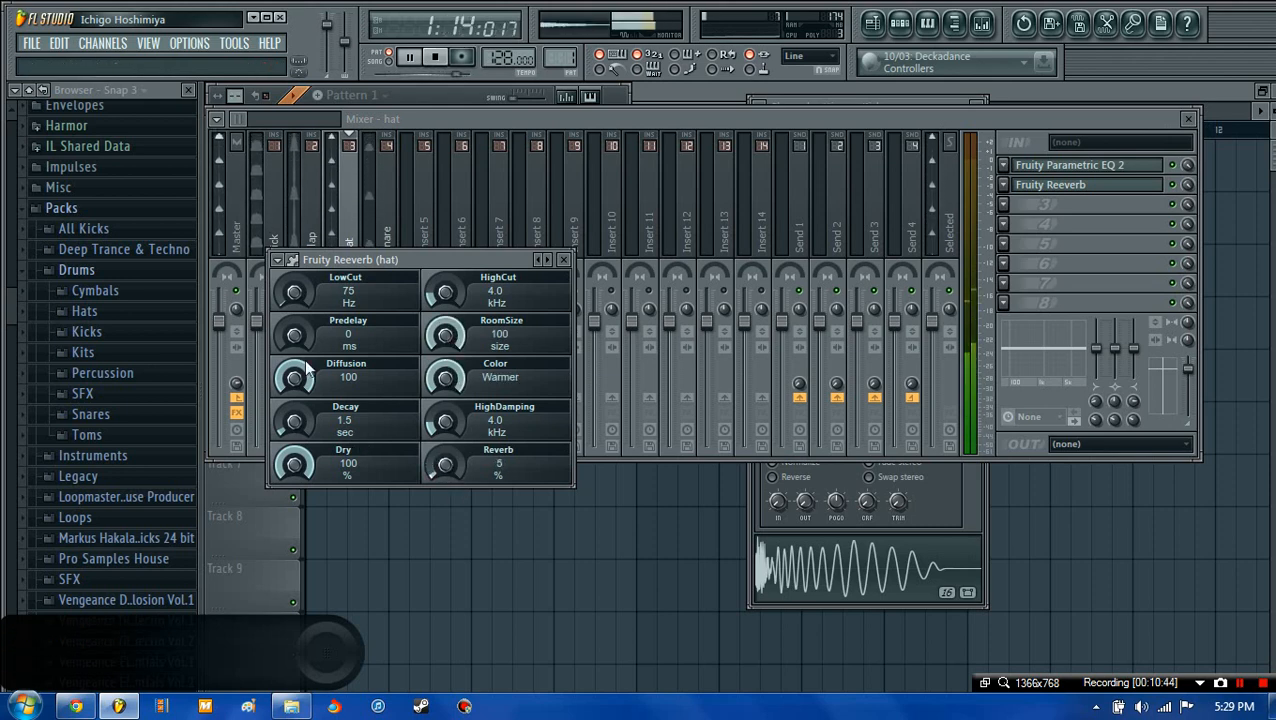
mouse_move(295, 334)
mouse_down()
mouse_move(295, 300)
mouse_move(295, 338)
mouse_up()
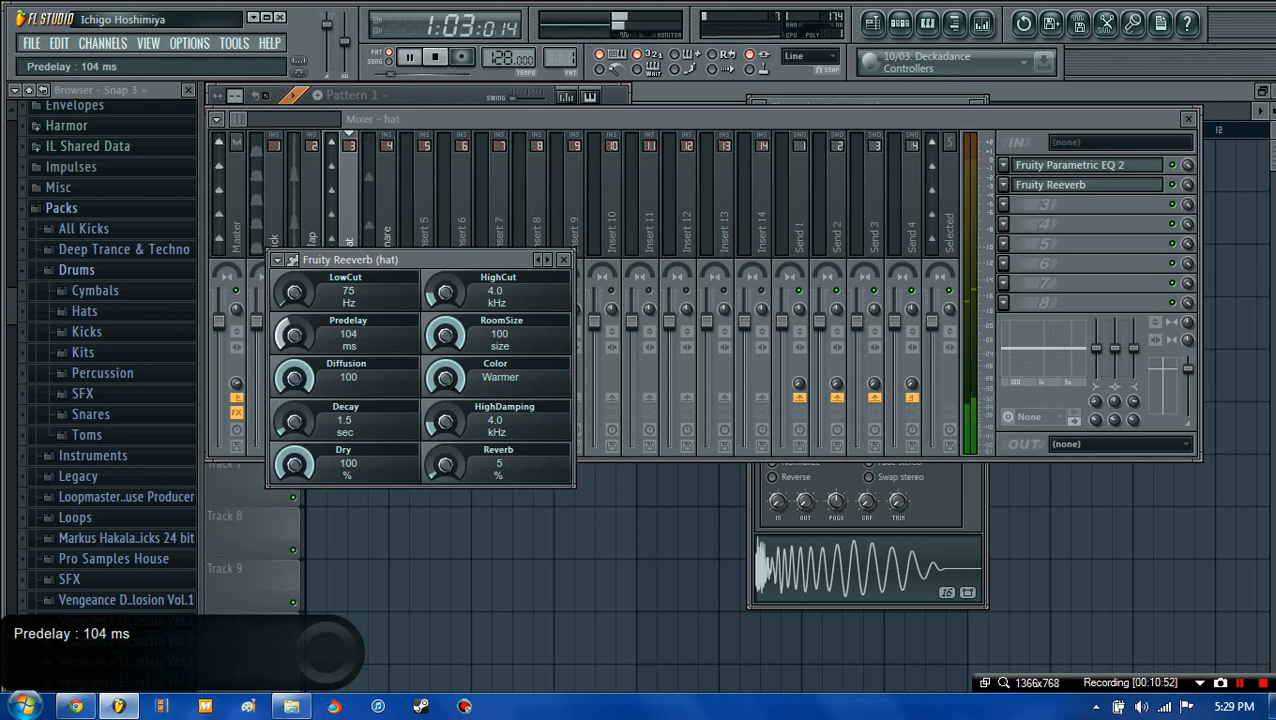
drag(295, 334, 295, 332)
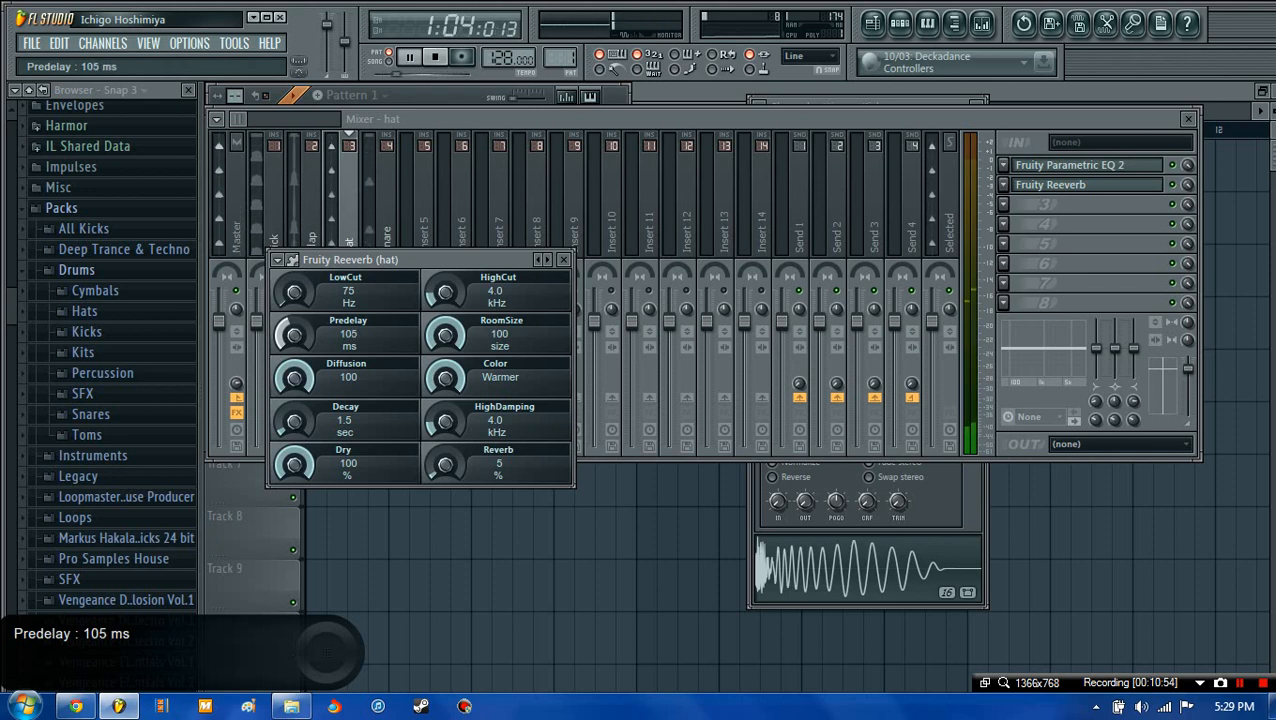
click(563, 259)
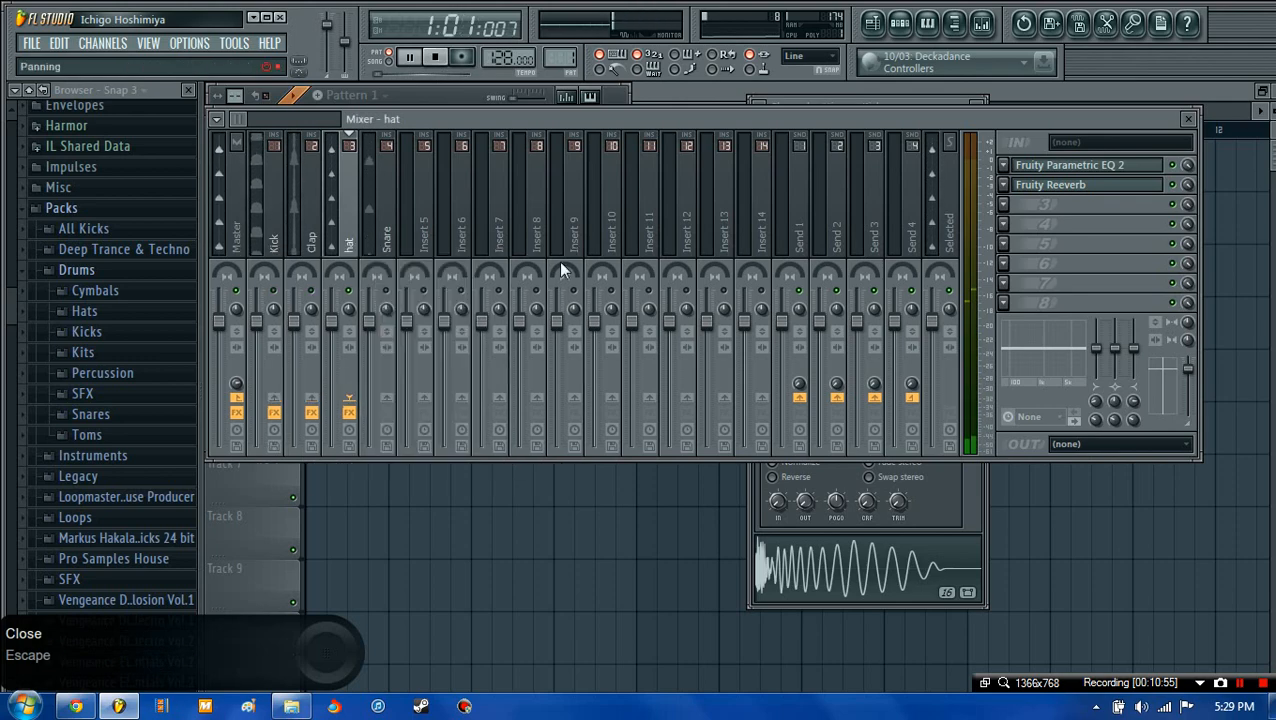
- Load Fruity Parametric EQ 2 on the Snare track, narrow and boost band 2, raise band 7 to 6.8 dB at 5452 Hz, and close it
click(372, 236)
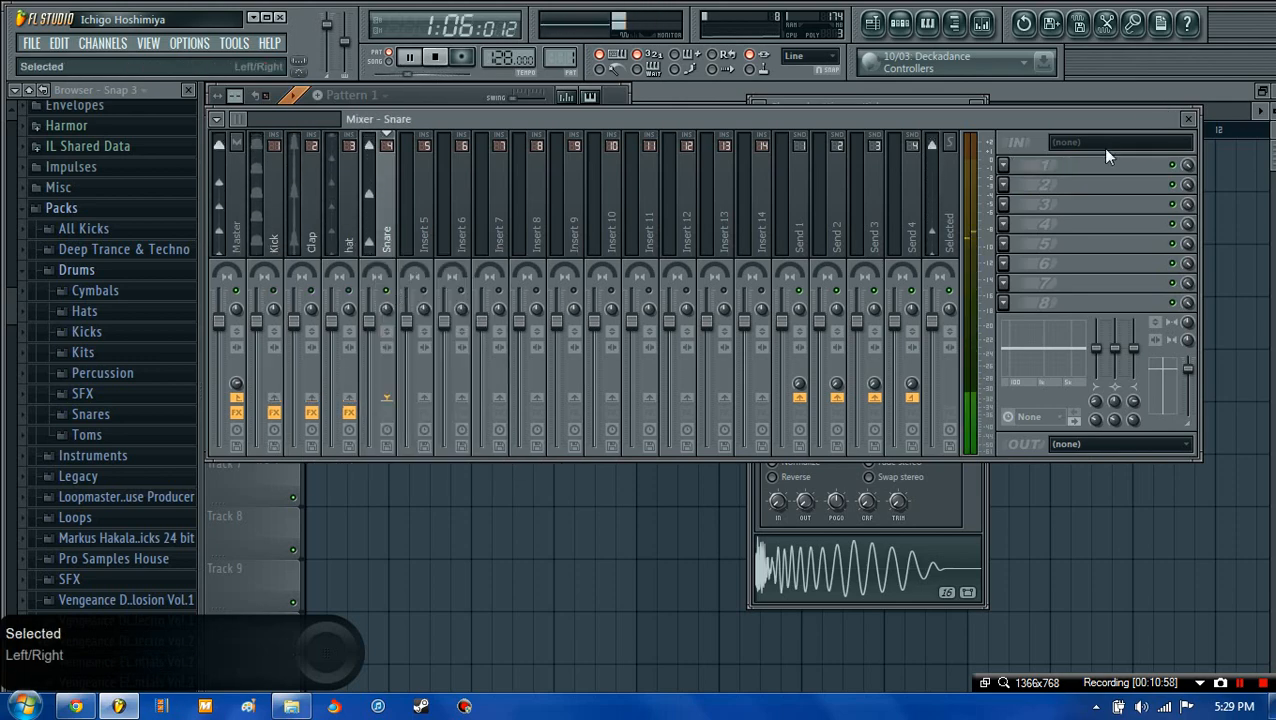
click(1003, 165)
click(1225, 58)
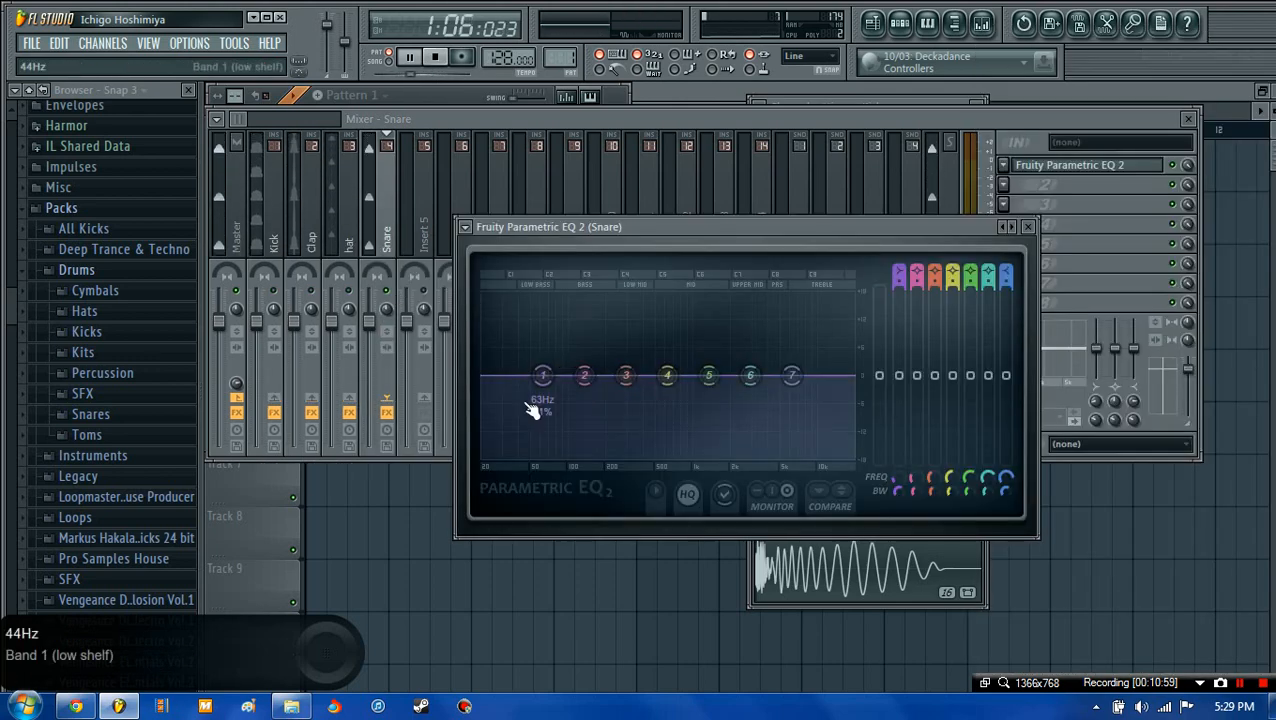
drag(592, 377, 632, 311)
scroll(643, 308, down, 8)
scroll(643, 308, up, 1)
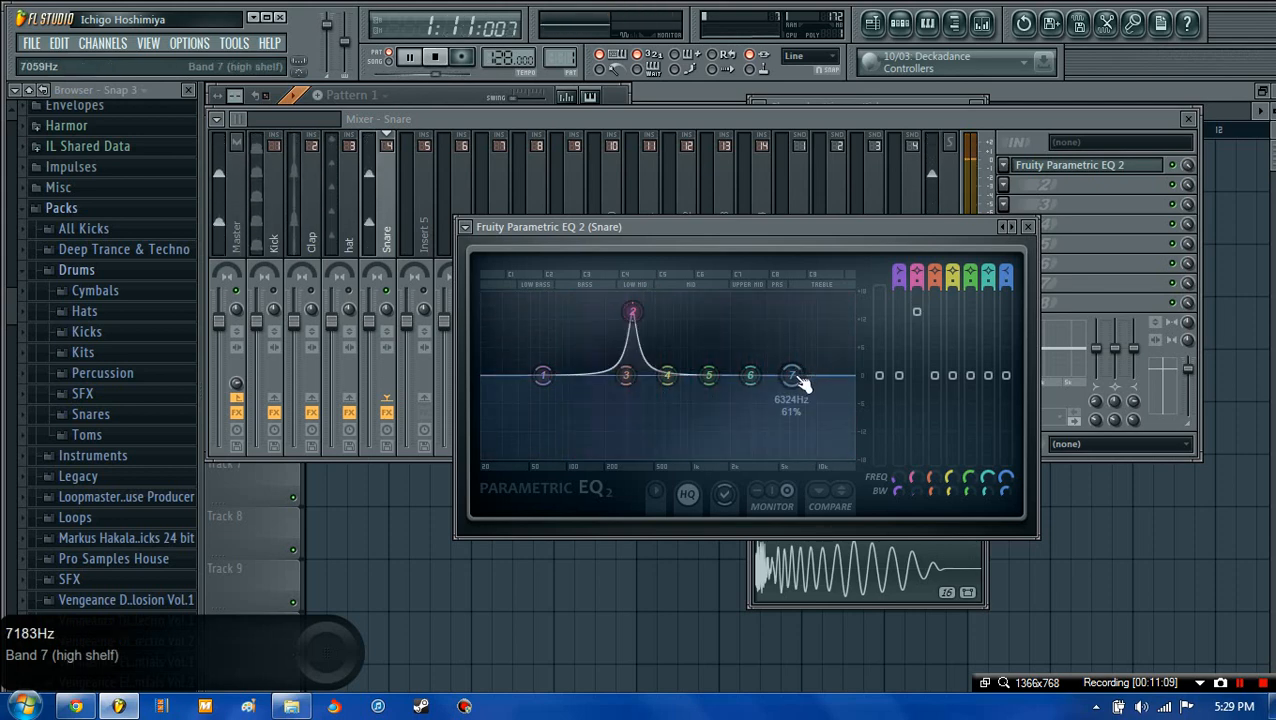
drag(791, 375, 783, 343)
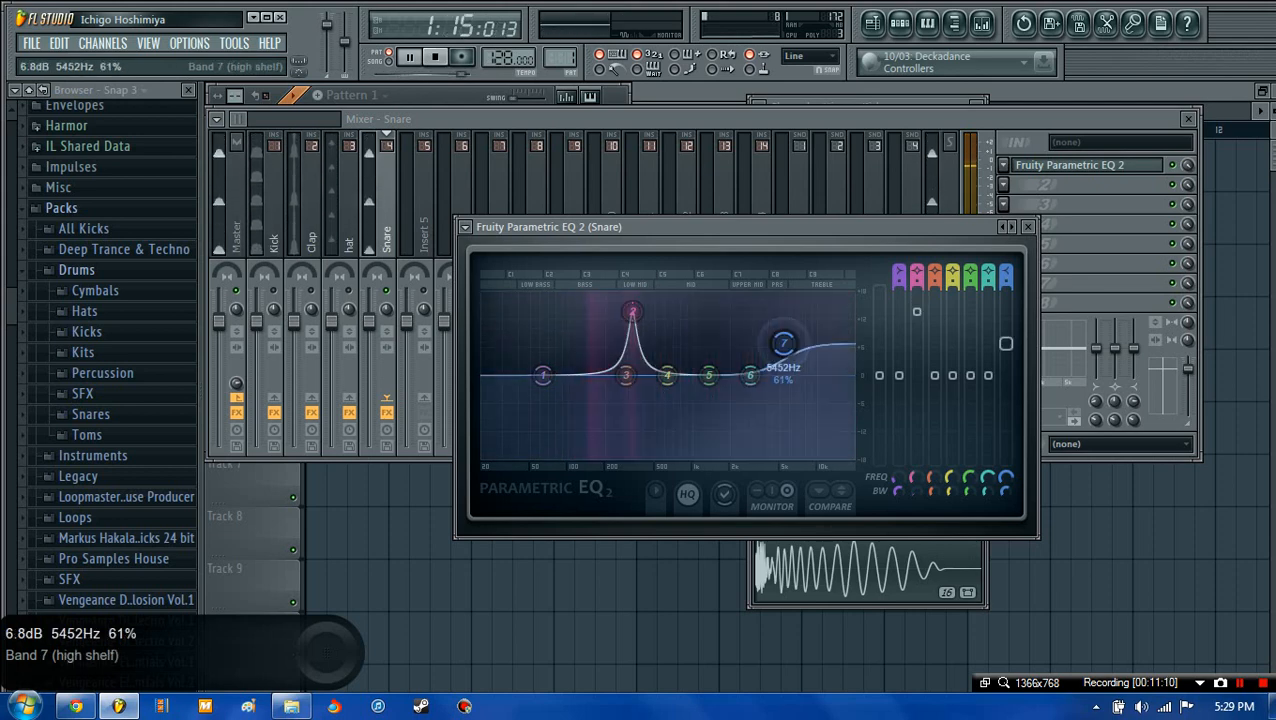
click(1028, 226)
- Add Fruity Reeverb to the Snare track's second slot with RoomSize 100, Color Warmer, Reverb 10%, Decay 2.5 sec and Predelay 250 ms
click(1090, 184)
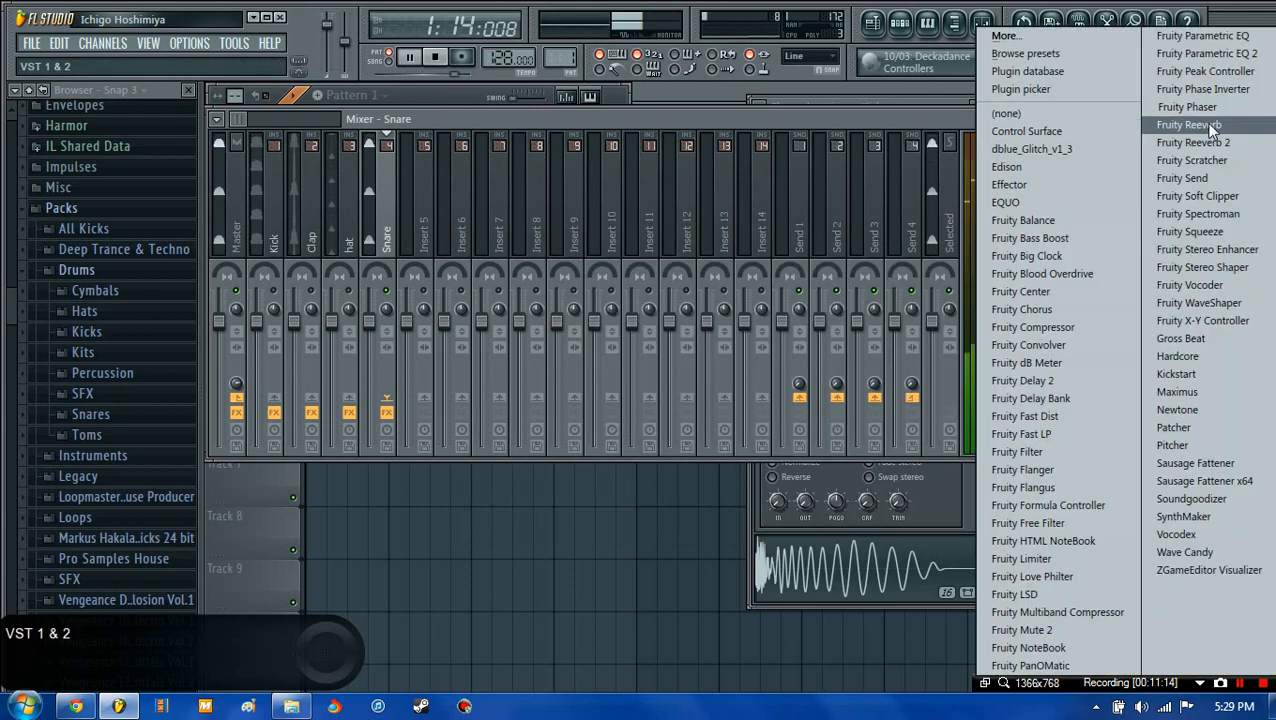
click(1214, 125)
drag(446, 335, 446, 270)
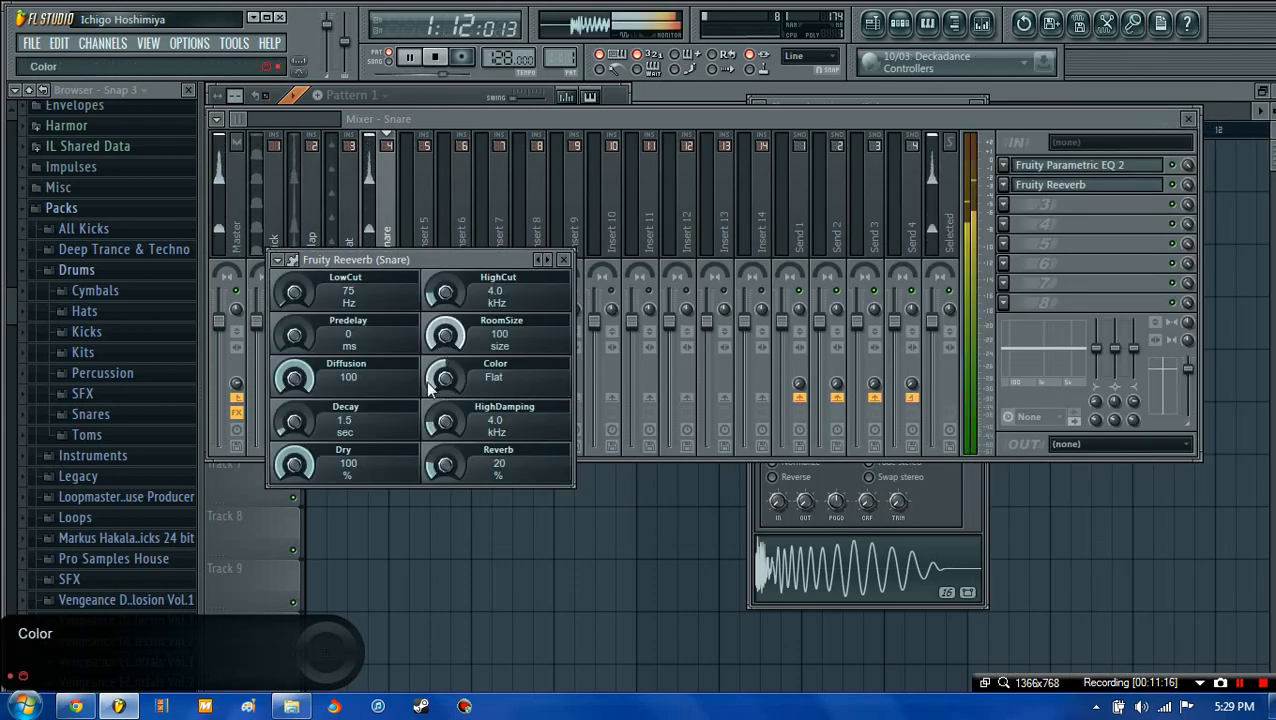
drag(446, 379, 446, 310)
drag(450, 465, 450, 483)
drag(287, 418, 287, 403)
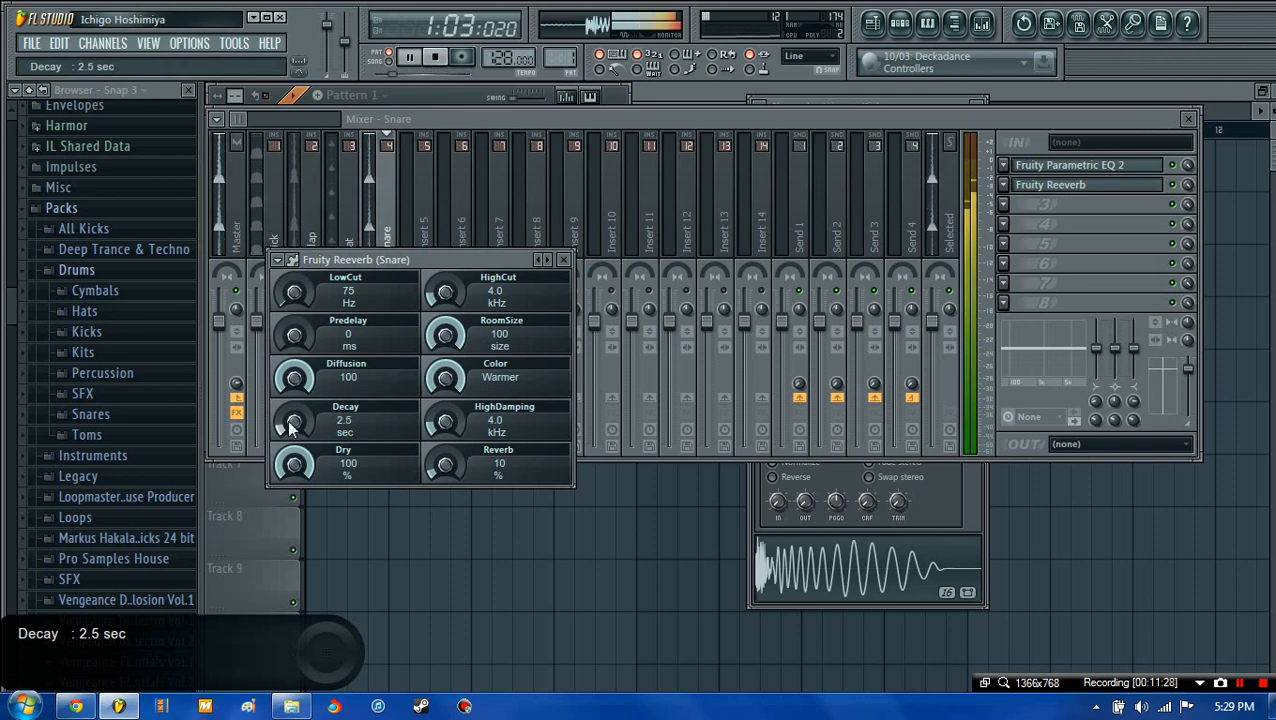
drag(292, 335, 292, 305)
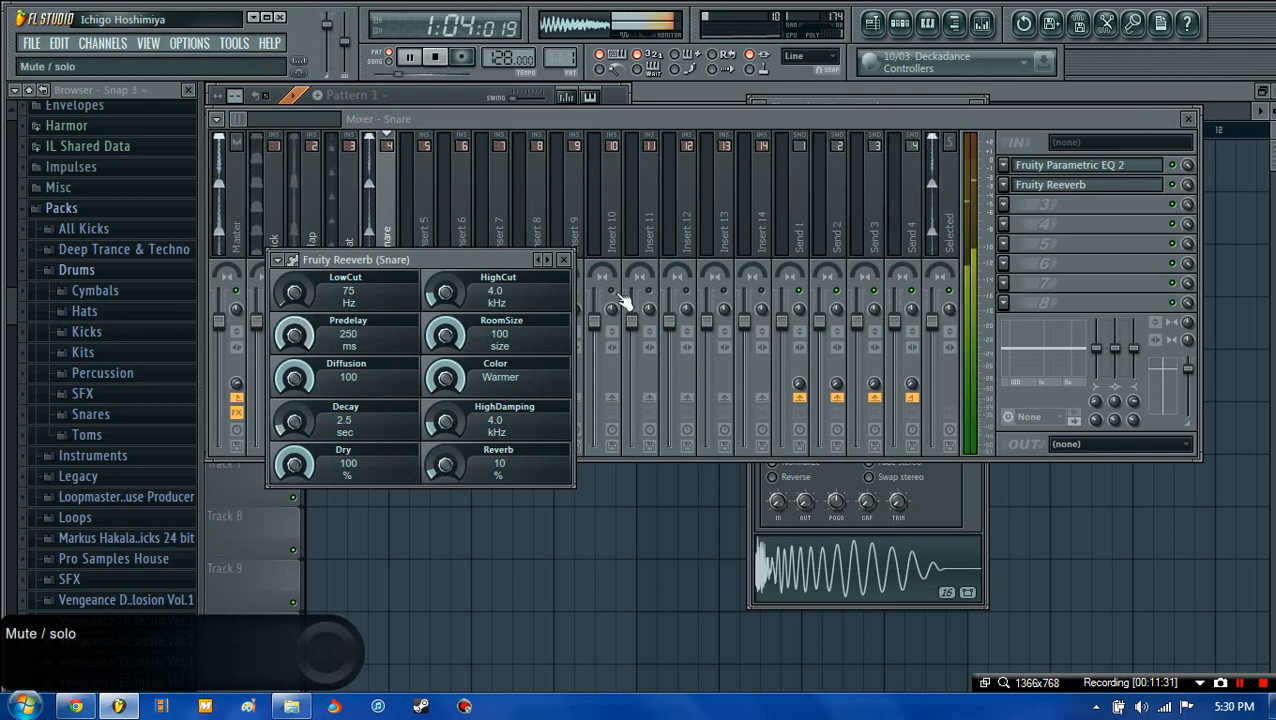
click(563, 261)
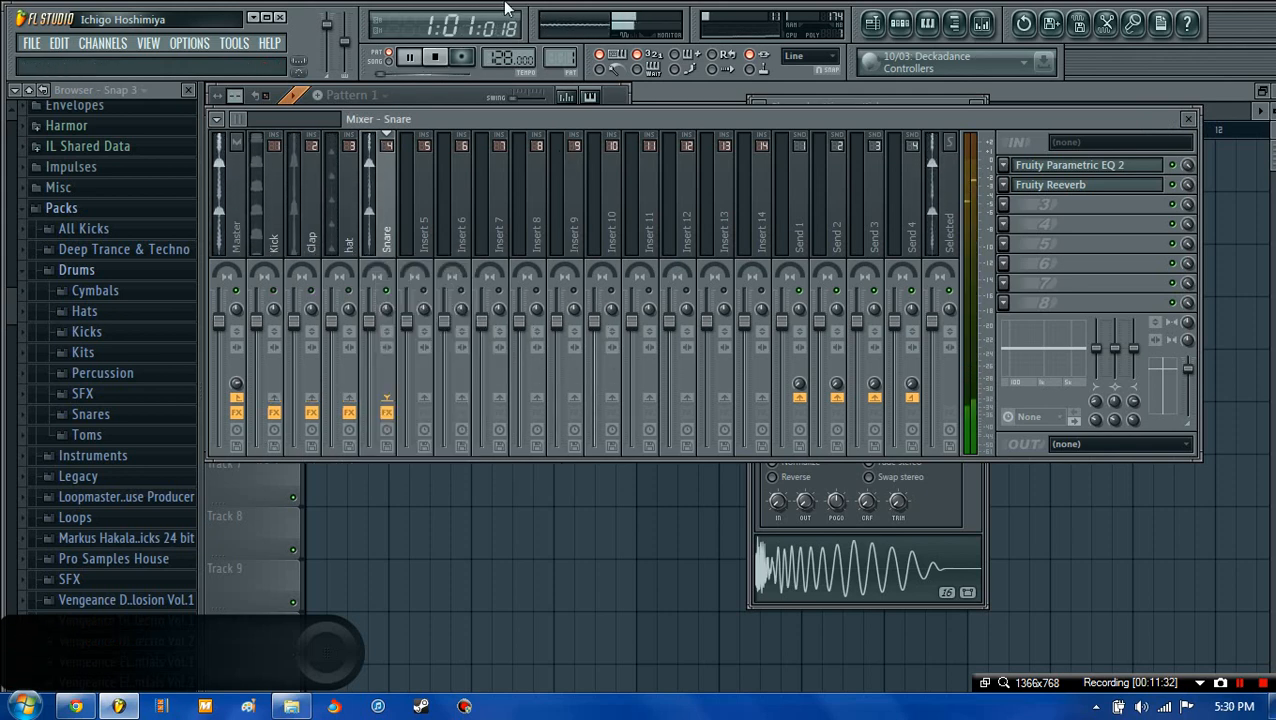
- Stop playback, review the Snare reverb settings, and close the reverb and mixer windows
click(437, 55)
click(1072, 188)
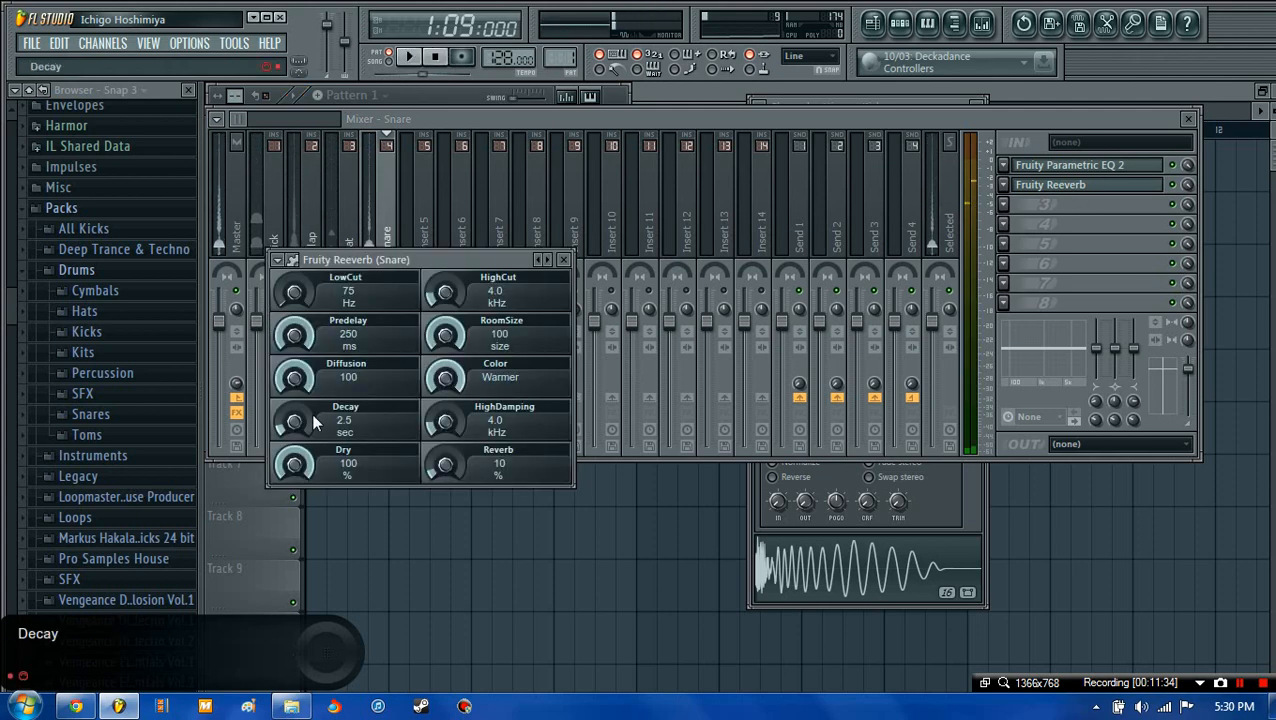
click(564, 260)
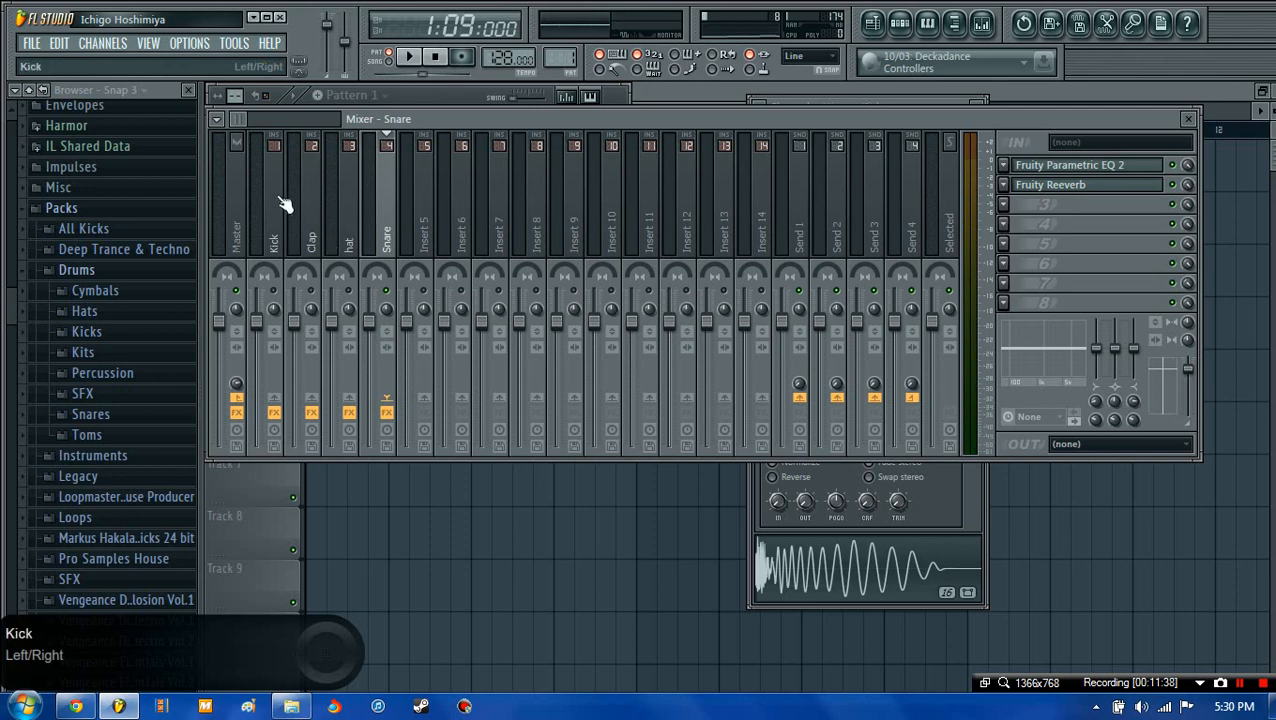
click(1188, 120)
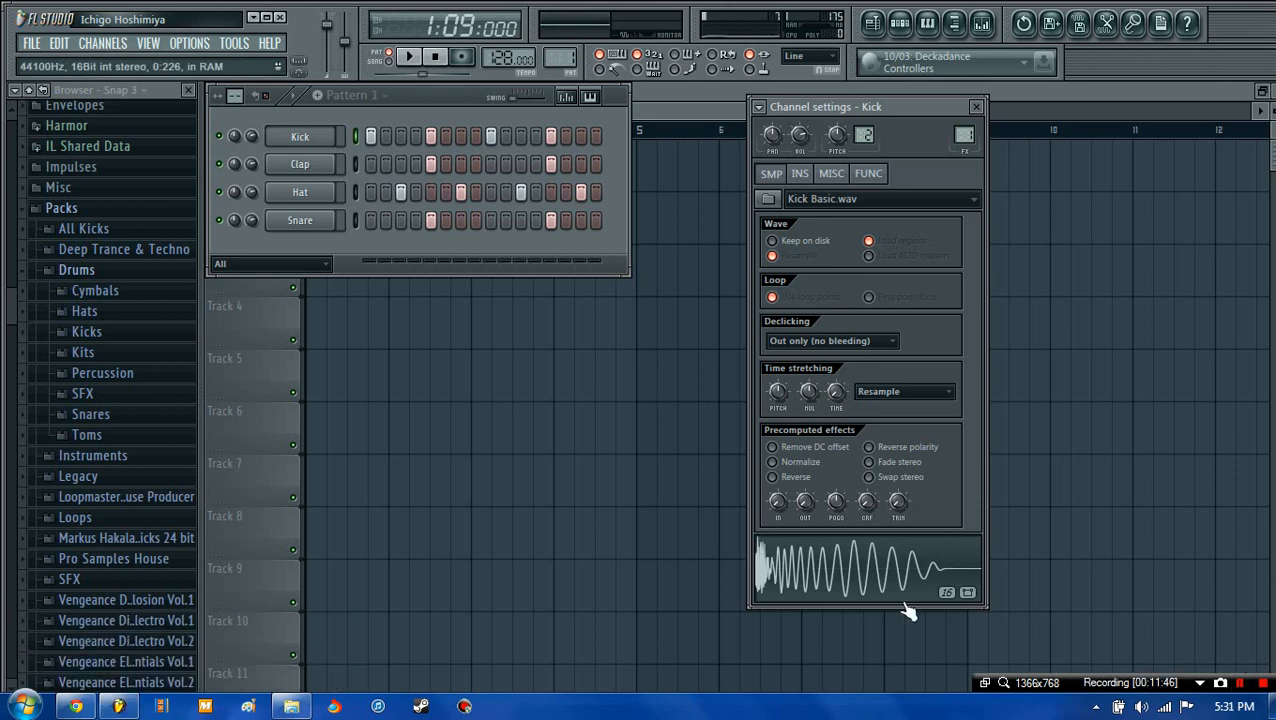
- Place Pattern 1 clips across bars 1 to 8 of the playlist's Track 1 and rename the track Drumloop
mouse_move(507, 331)
mouse_down()
mouse_move(362, 160)
mouse_move(570, 179)
mouse_move(955, 171)
mouse_up()
right_click(254, 172)
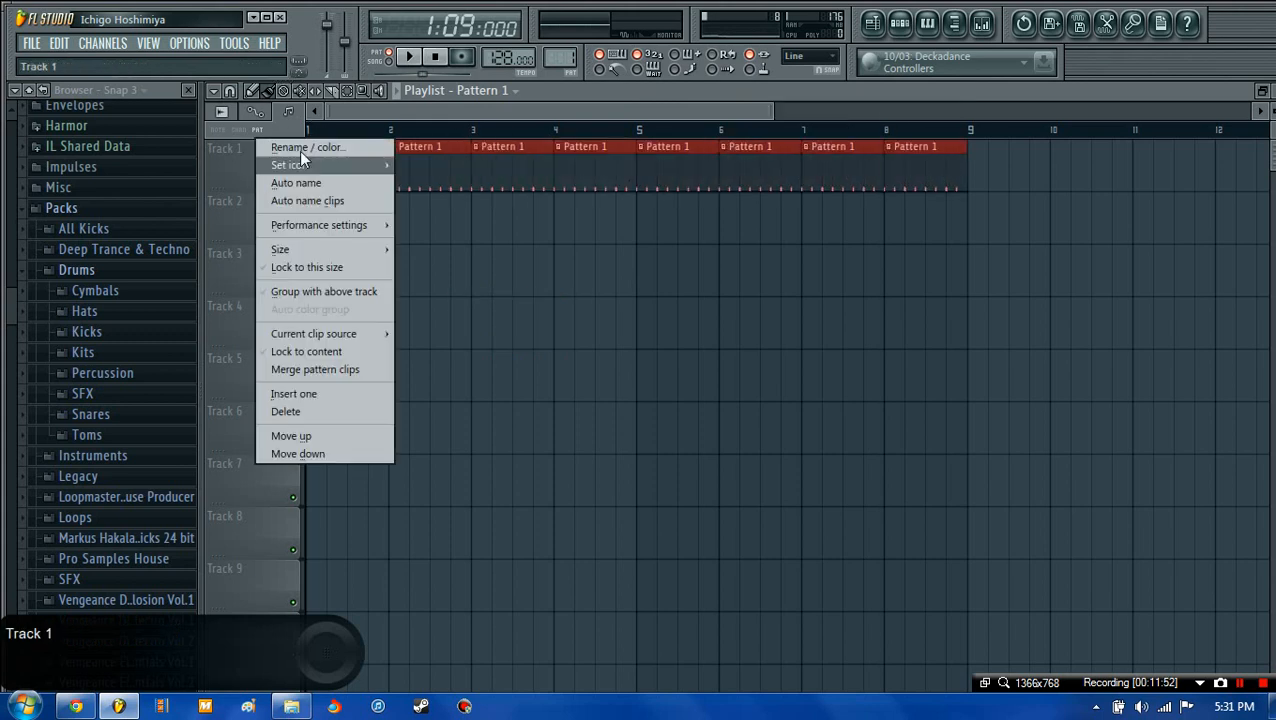
click(208, 157)
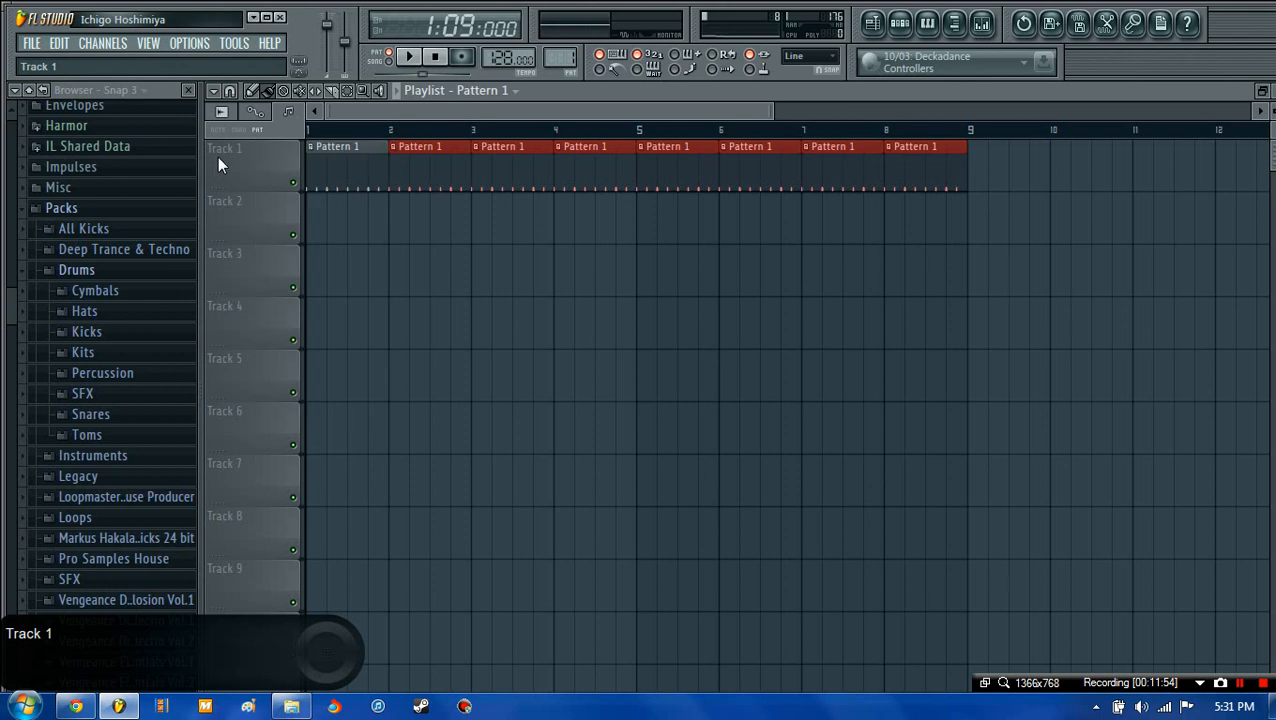
right_click(217, 157)
click(265, 150)
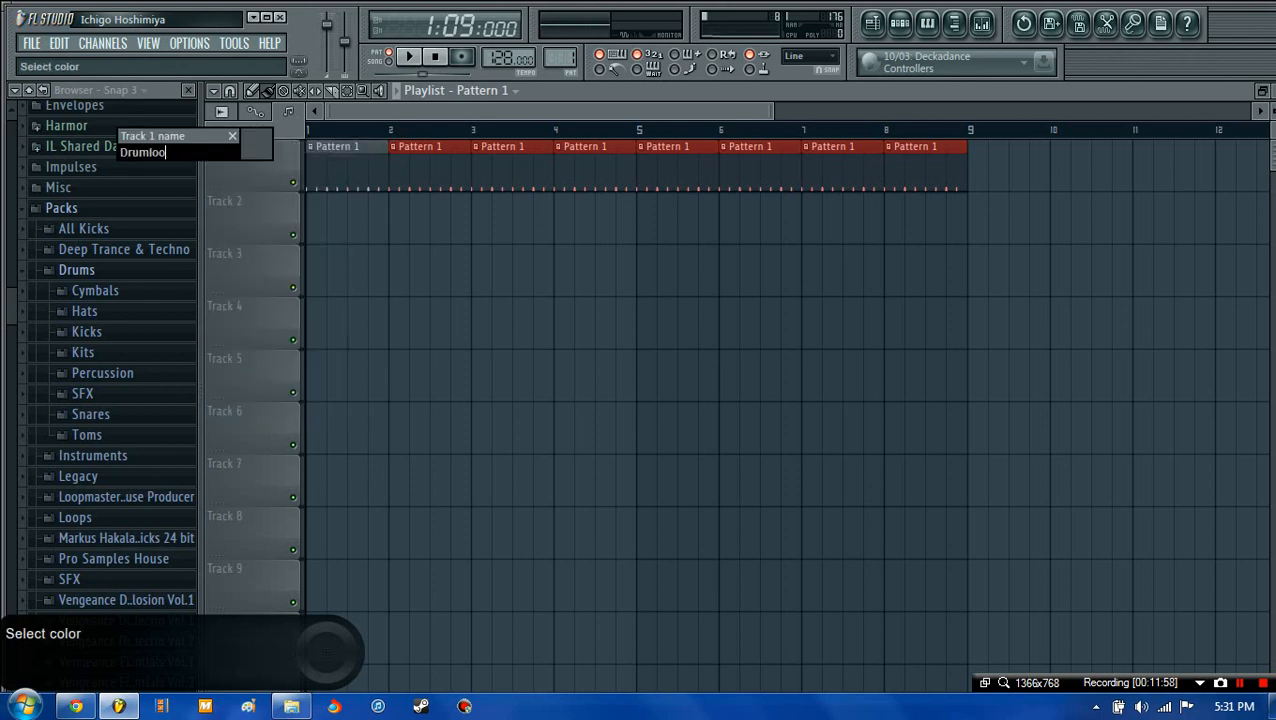
text(Drumloop)
key(Return)
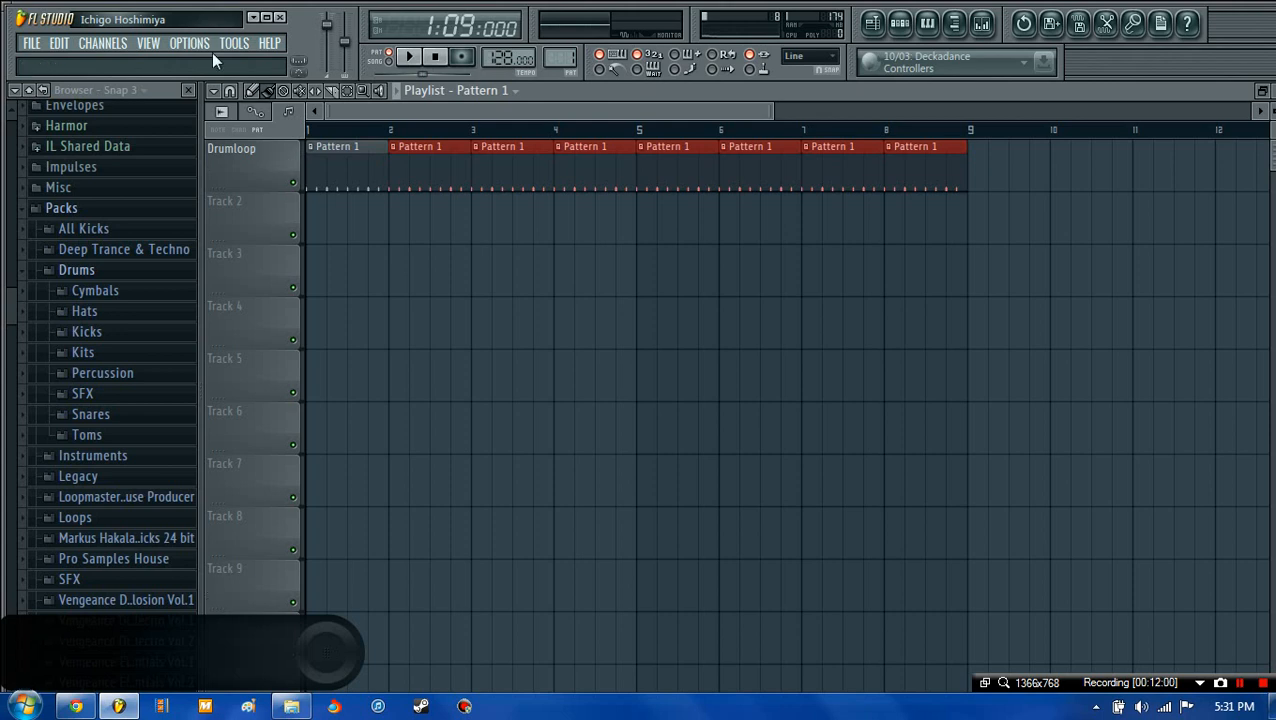
right_click(316, 148)
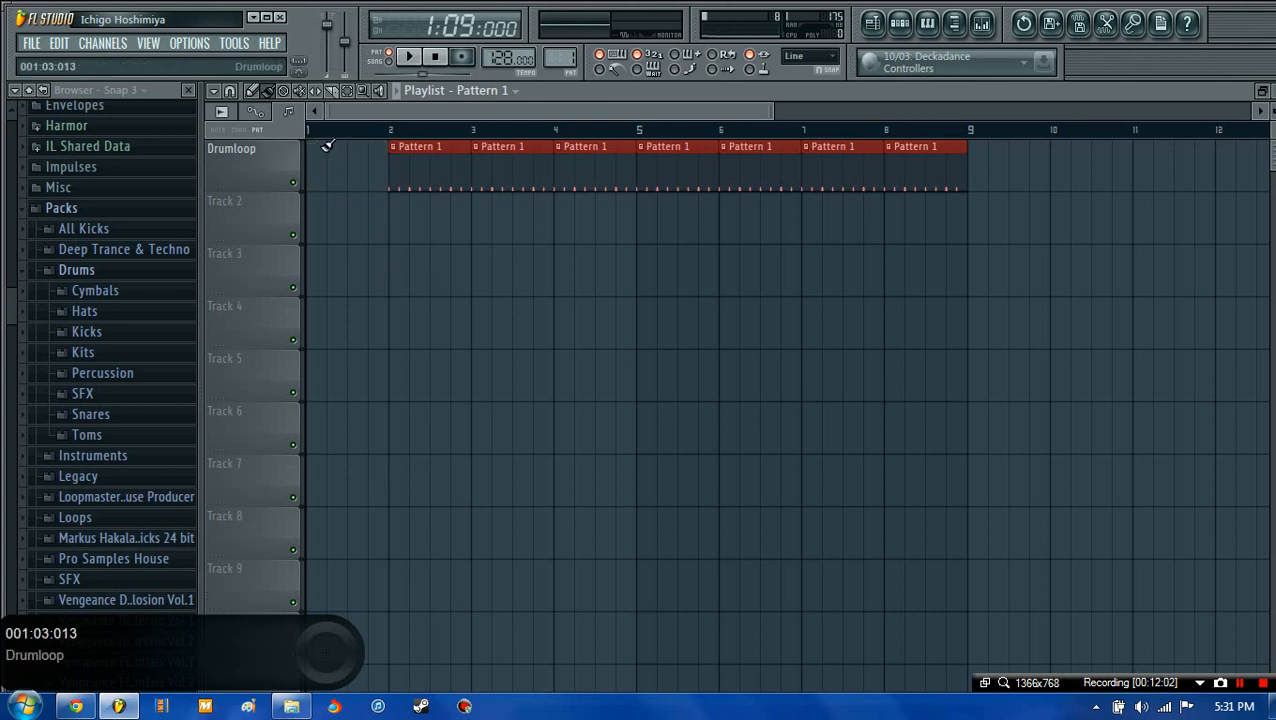
right_click(325, 157)
click(311, 157)
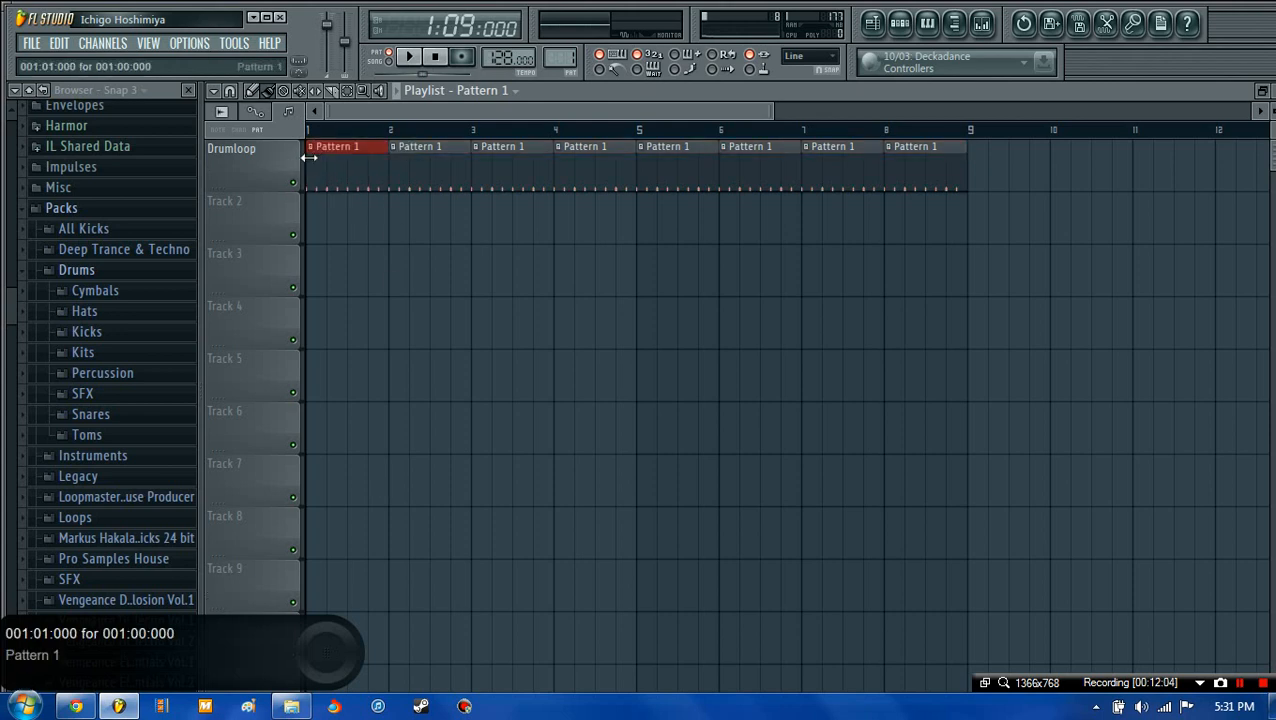
- Rename Pattern 1 as Drums from its first clip on the Drumloop track
click(311, 147)
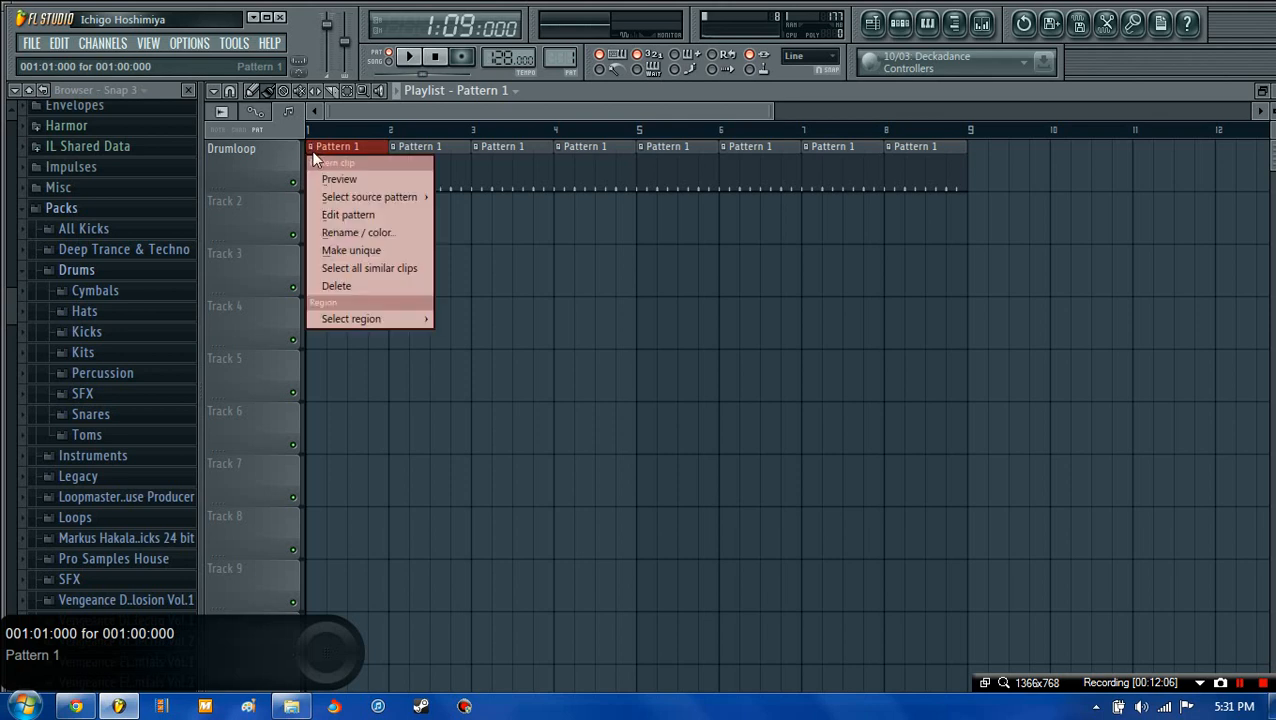
click(345, 233)
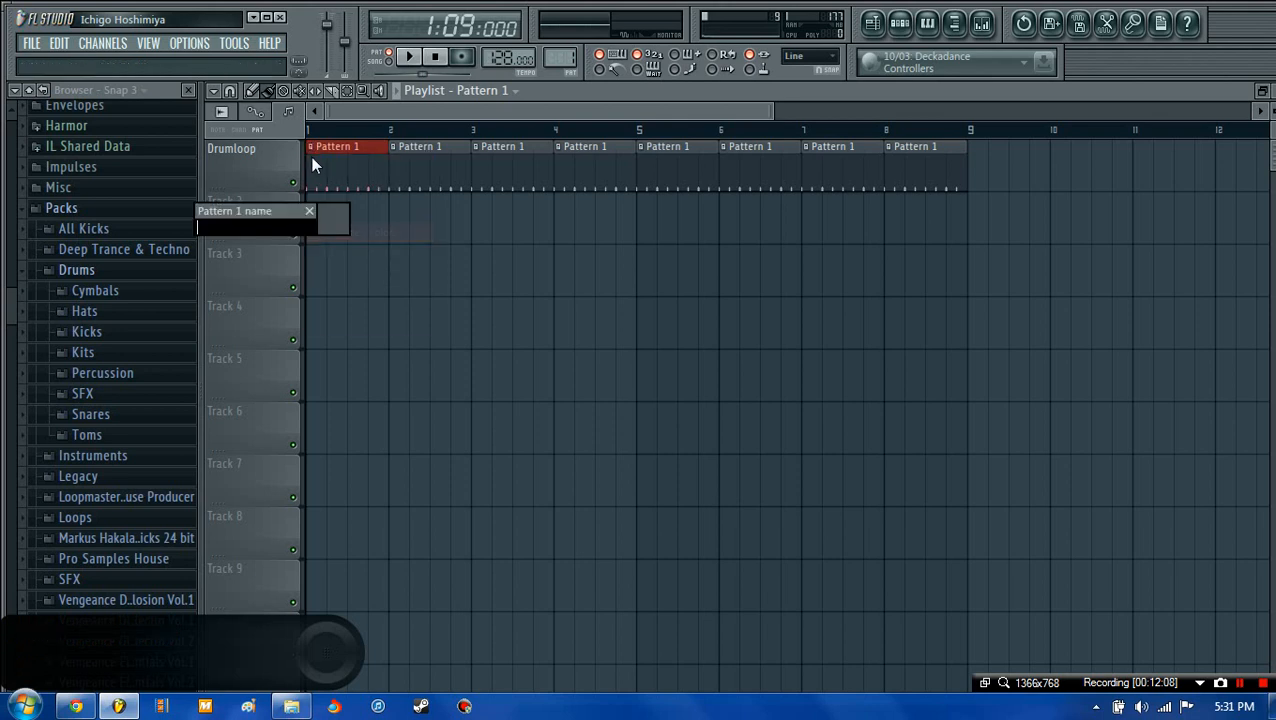
text(Drums)
key(Return)
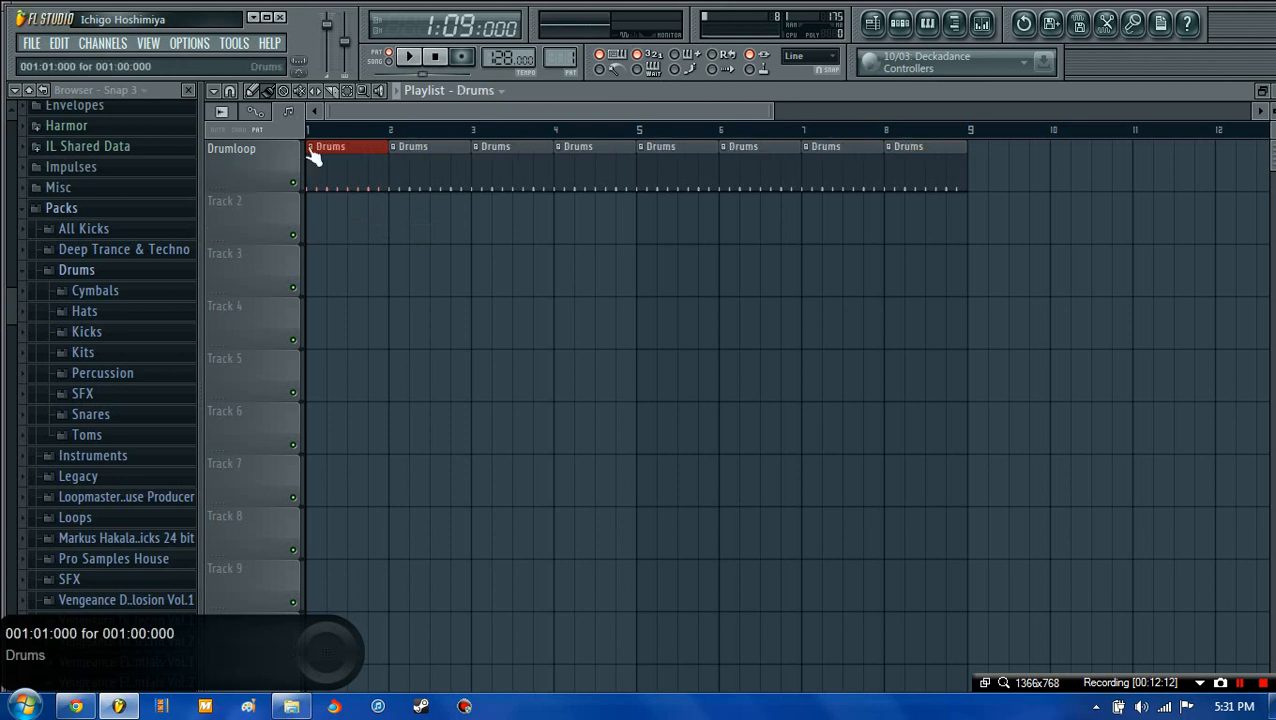
- Examine the clip options offered for the second Drums clip on the Drumloop track
right_click(394, 151)
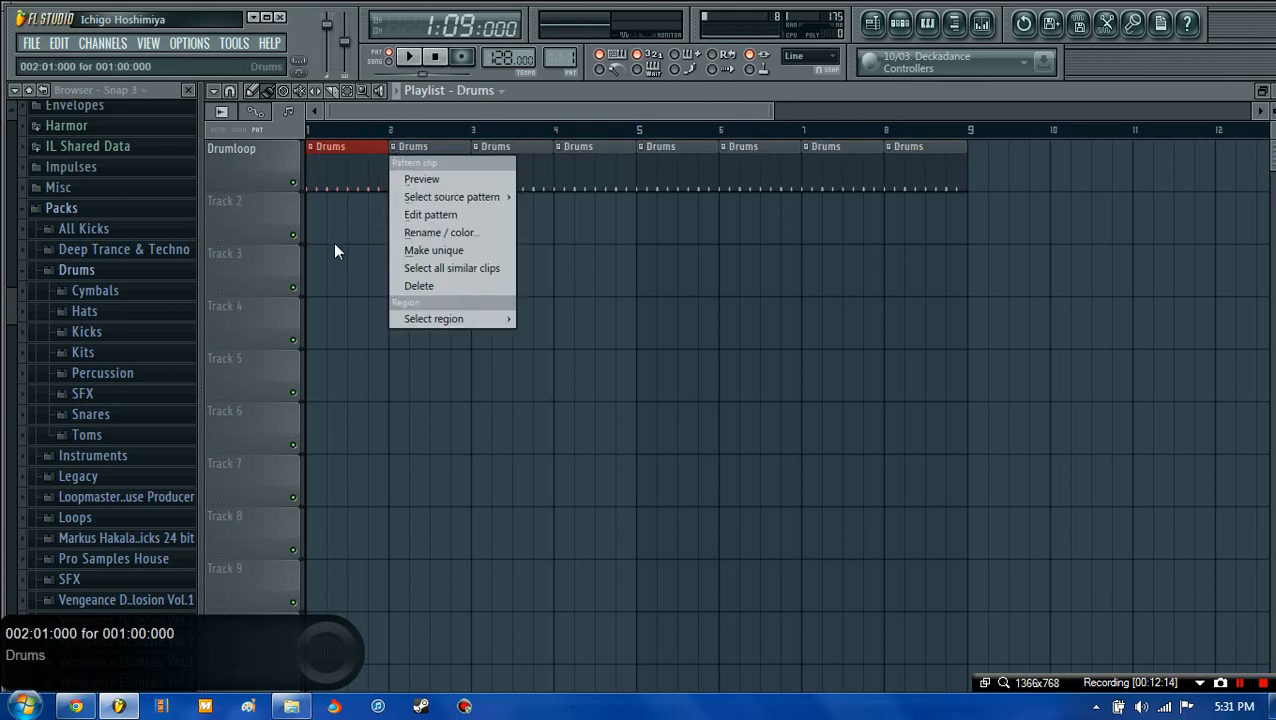
click(335, 251)
right_click(394, 150)
click(400, 158)
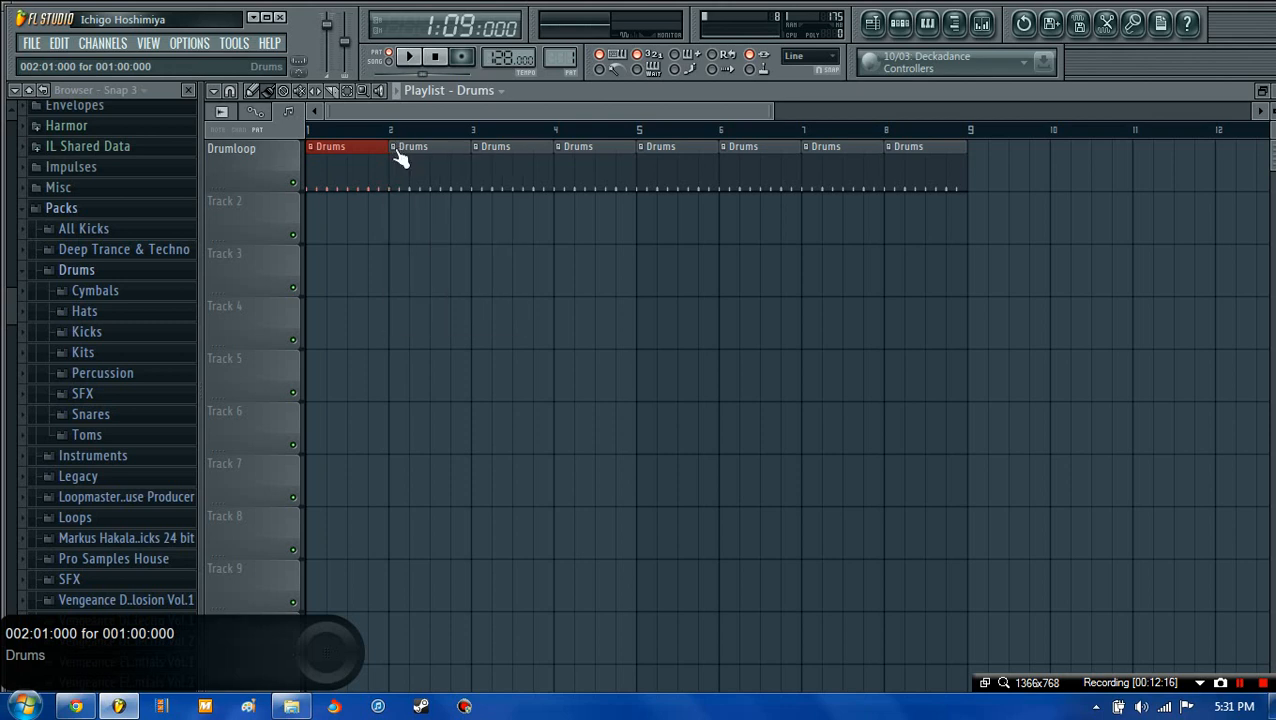
right_click(395, 152)
click(395, 152)
right_click(395, 152)
click(395, 152)
right_click(396, 152)
click(402, 152)
- Try placing single Drums clips on the empty playlist tracks and delete each one
click(447, 277)
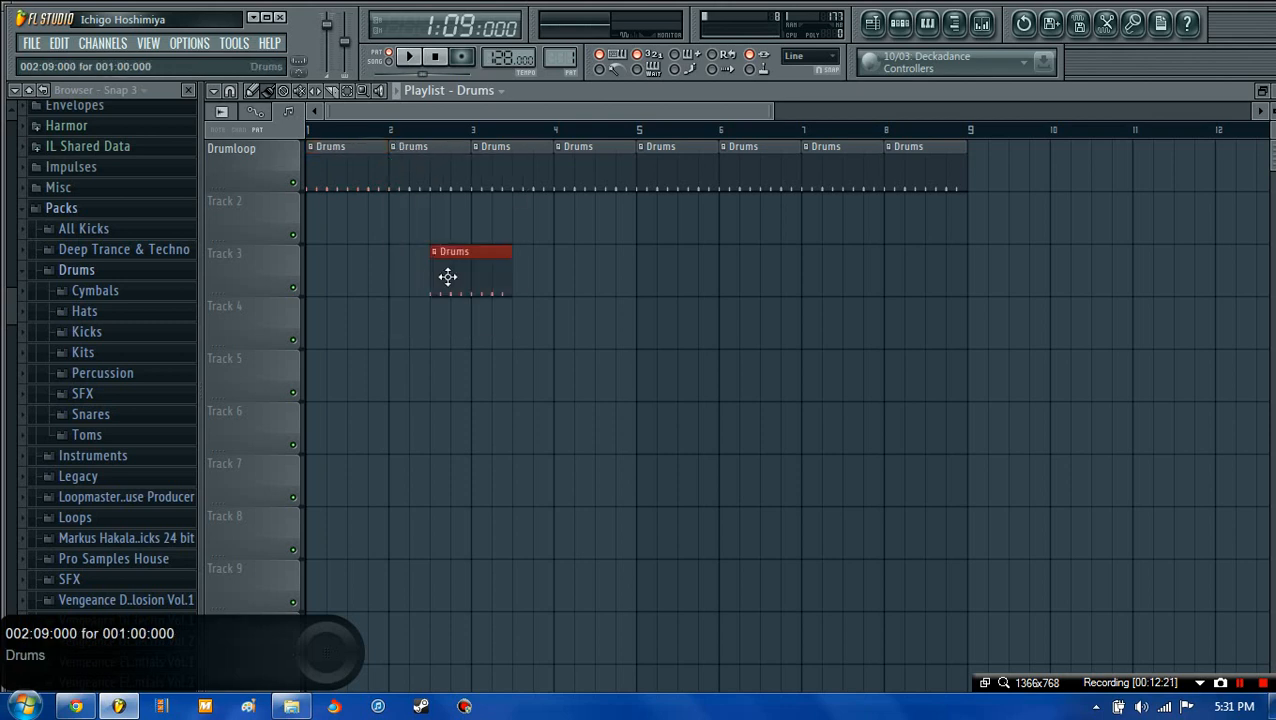
right_click(447, 277)
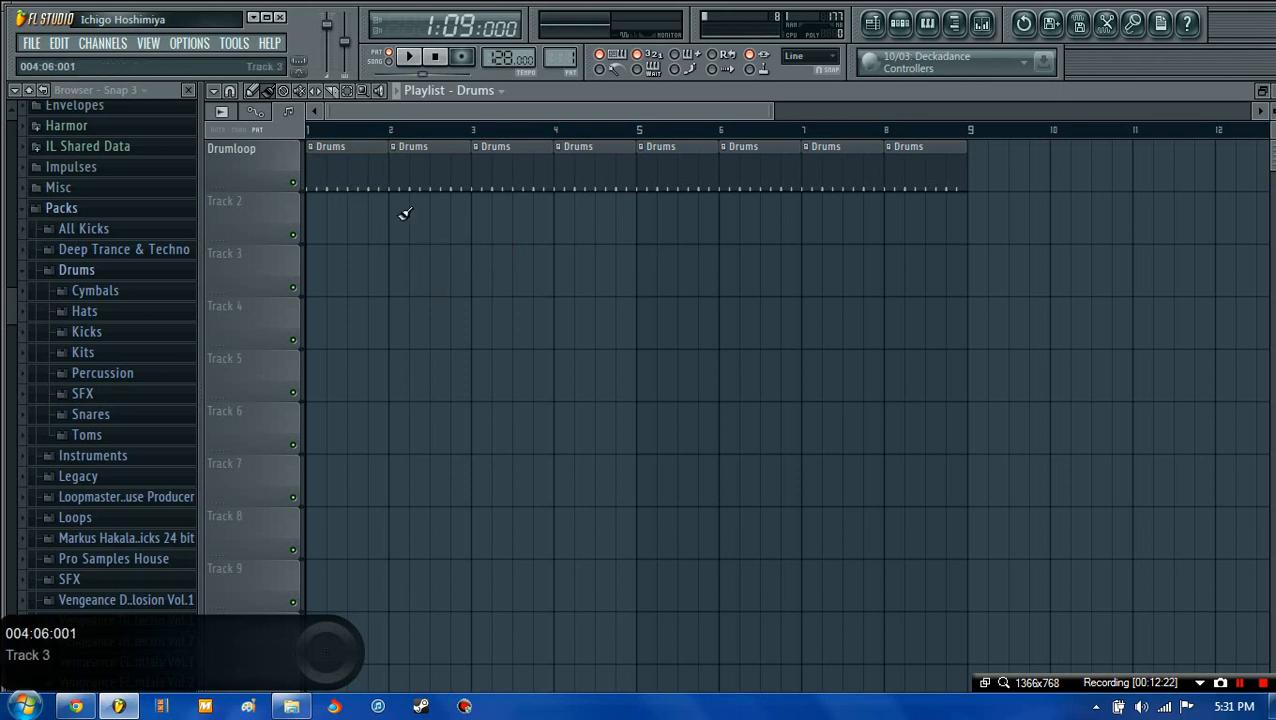
click(601, 267)
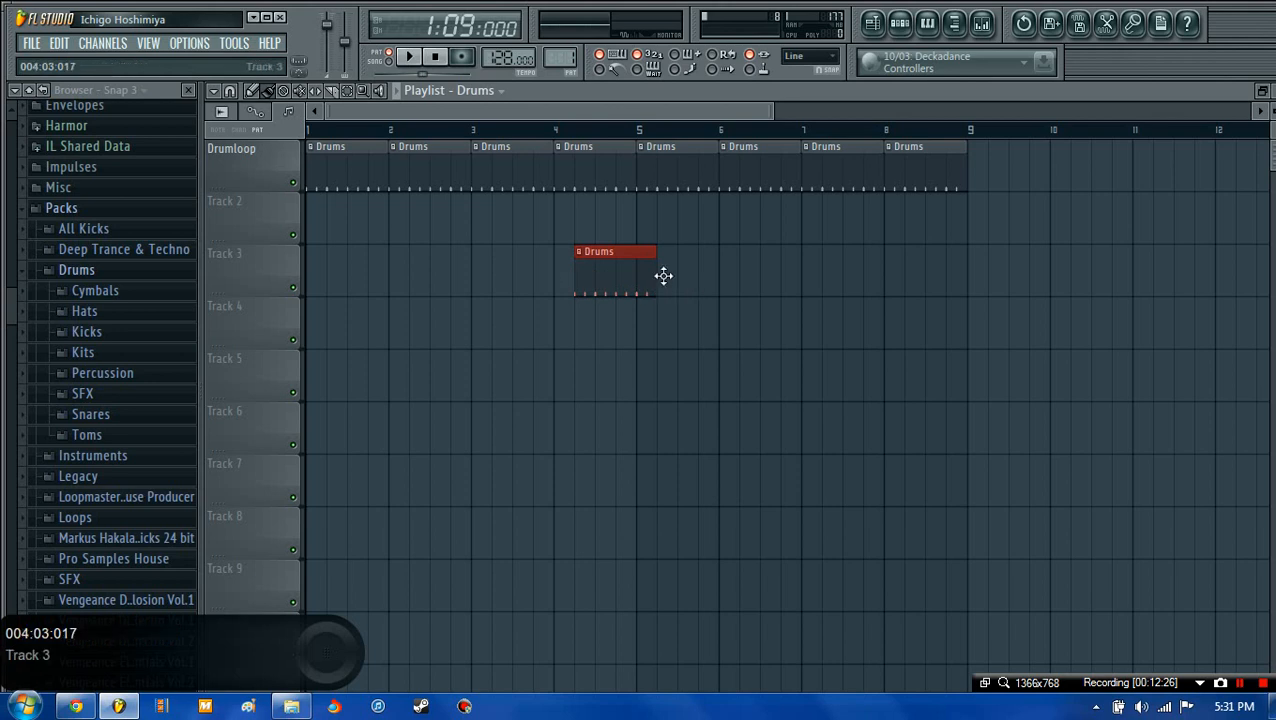
click(791, 274)
right_click(836, 291)
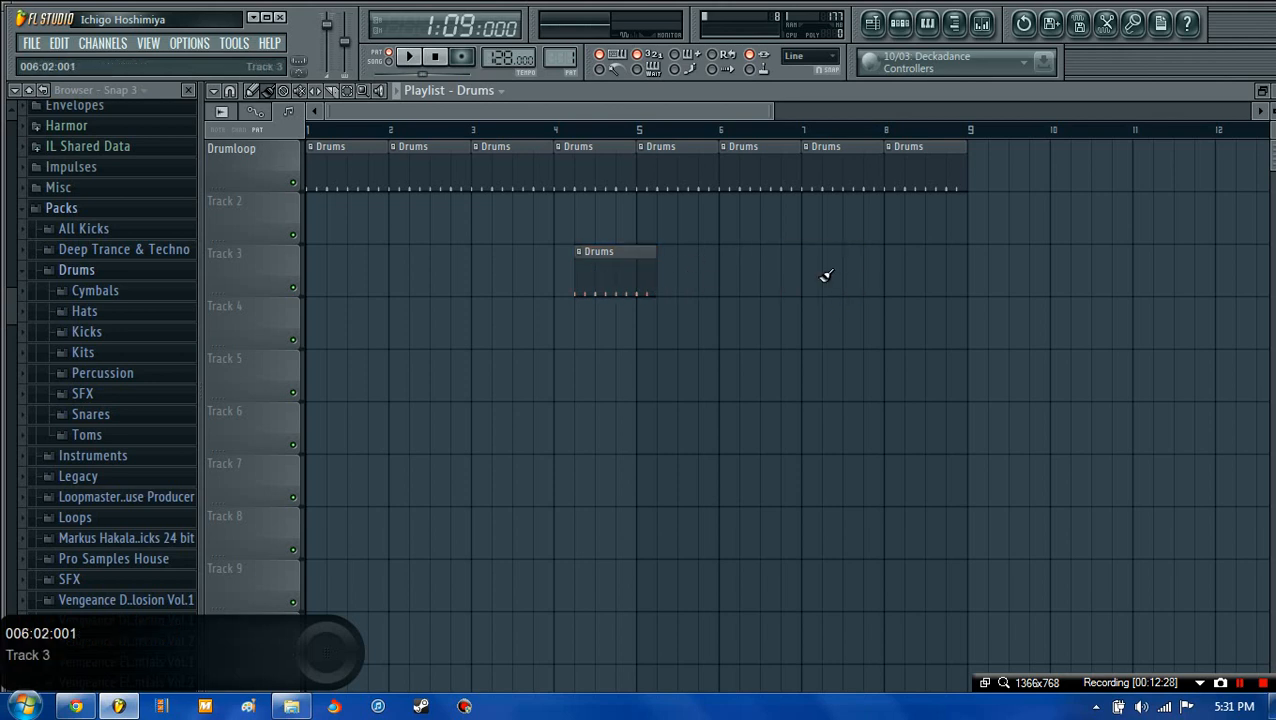
right_click(613, 272)
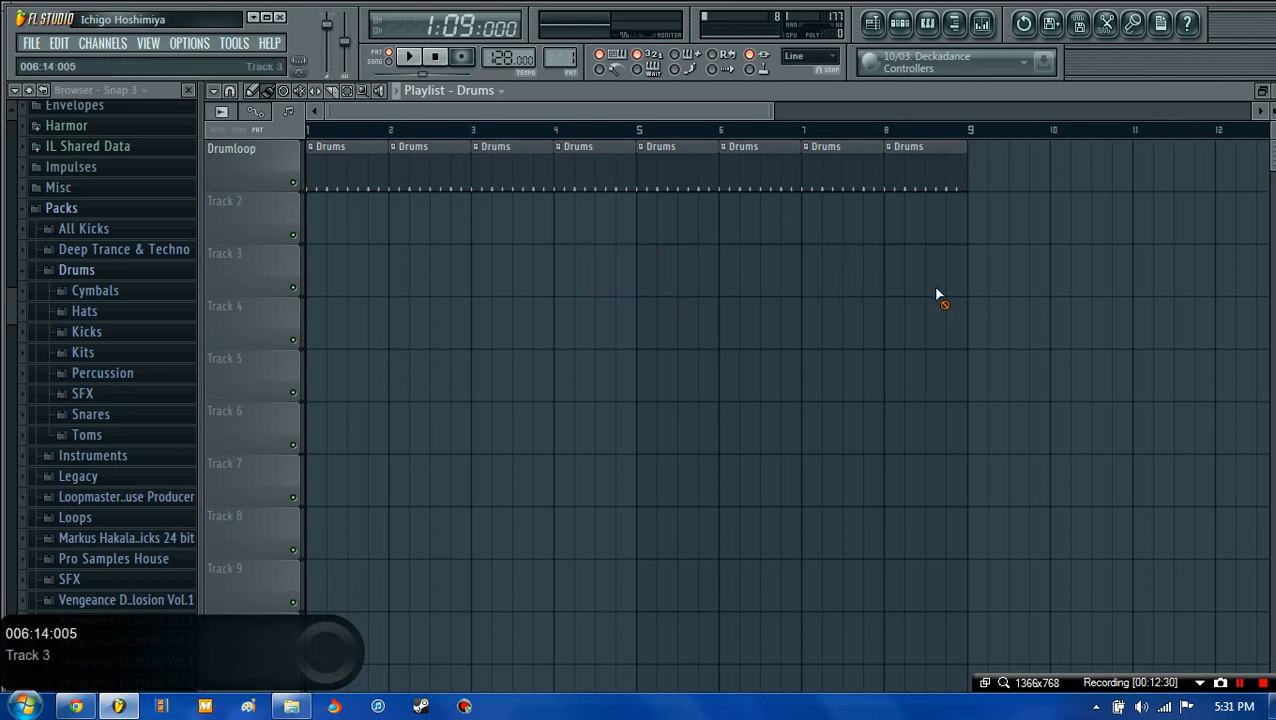
click(618, 445)
right_click(626, 438)
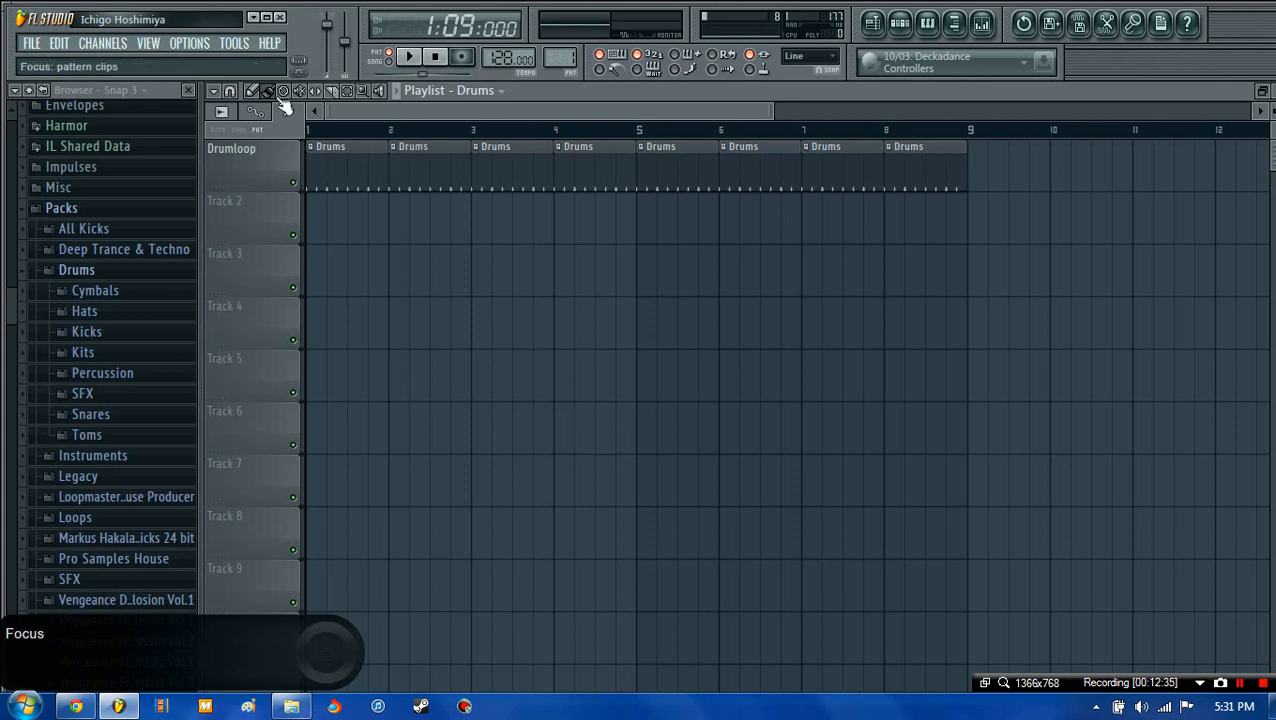
- Try painting a continuous row of Drums clips along Track 3 and delete all of them
drag(371, 228, 599, 406)
right_click(643, 372)
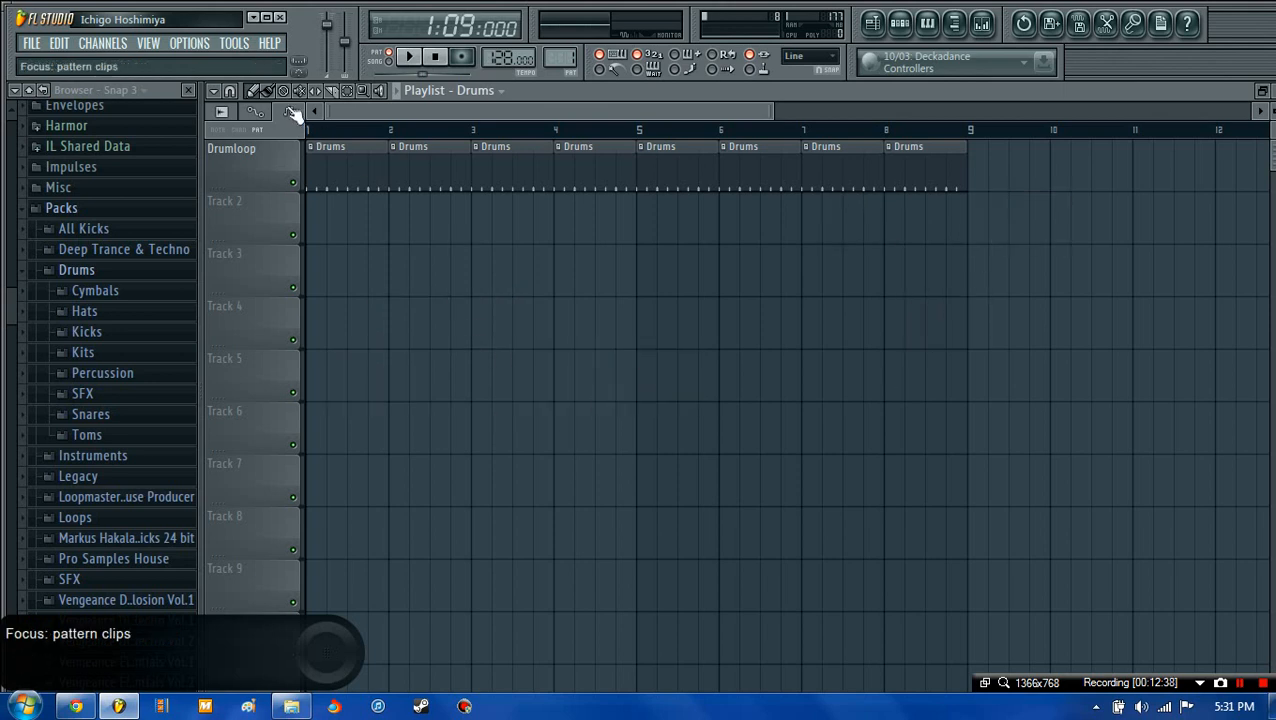
mouse_move(318, 240)
mouse_down()
mouse_move(620, 262)
mouse_move(992, 374)
mouse_up()
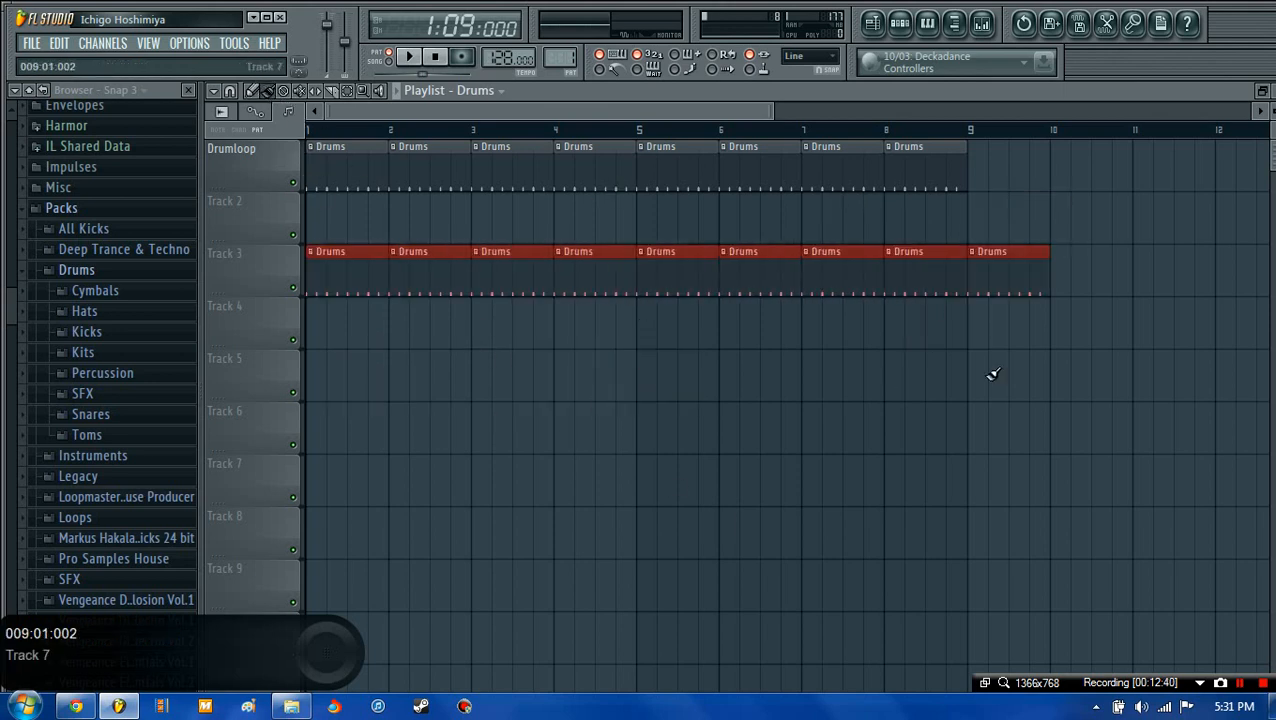
drag(567, 600, 1108, 319)
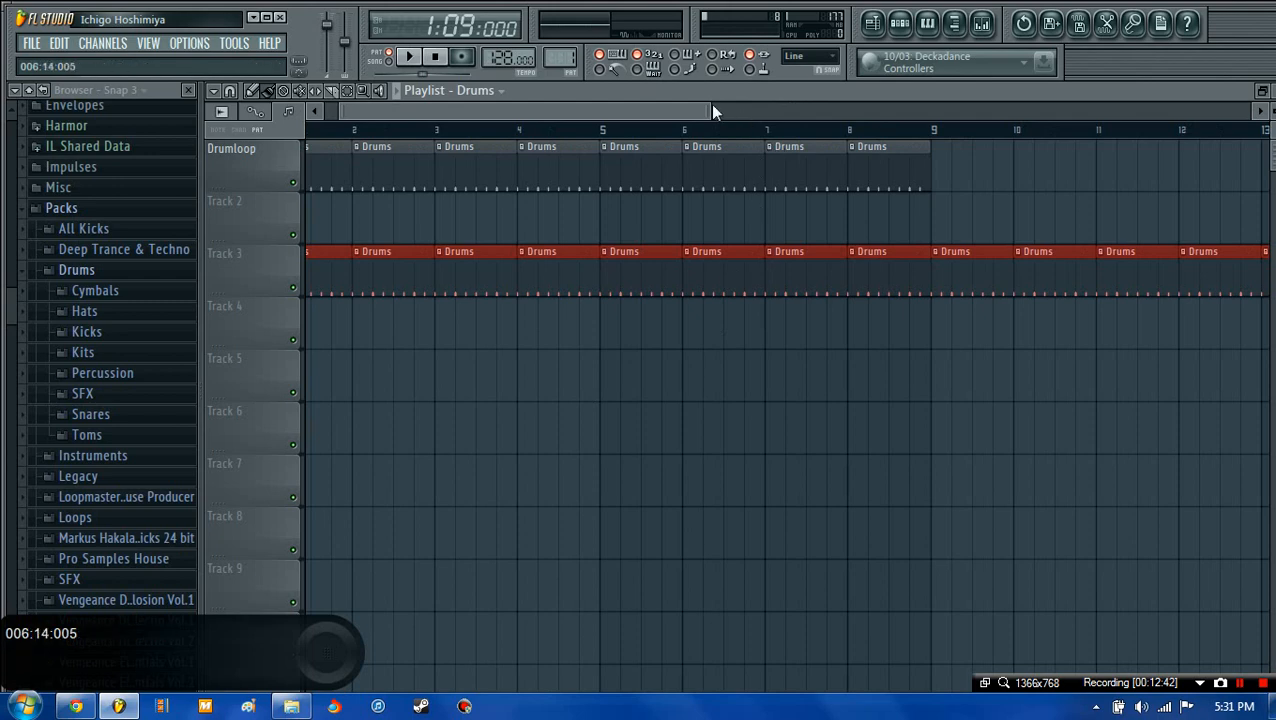
drag(712, 112, 1088, 112)
right_click(902, 290)
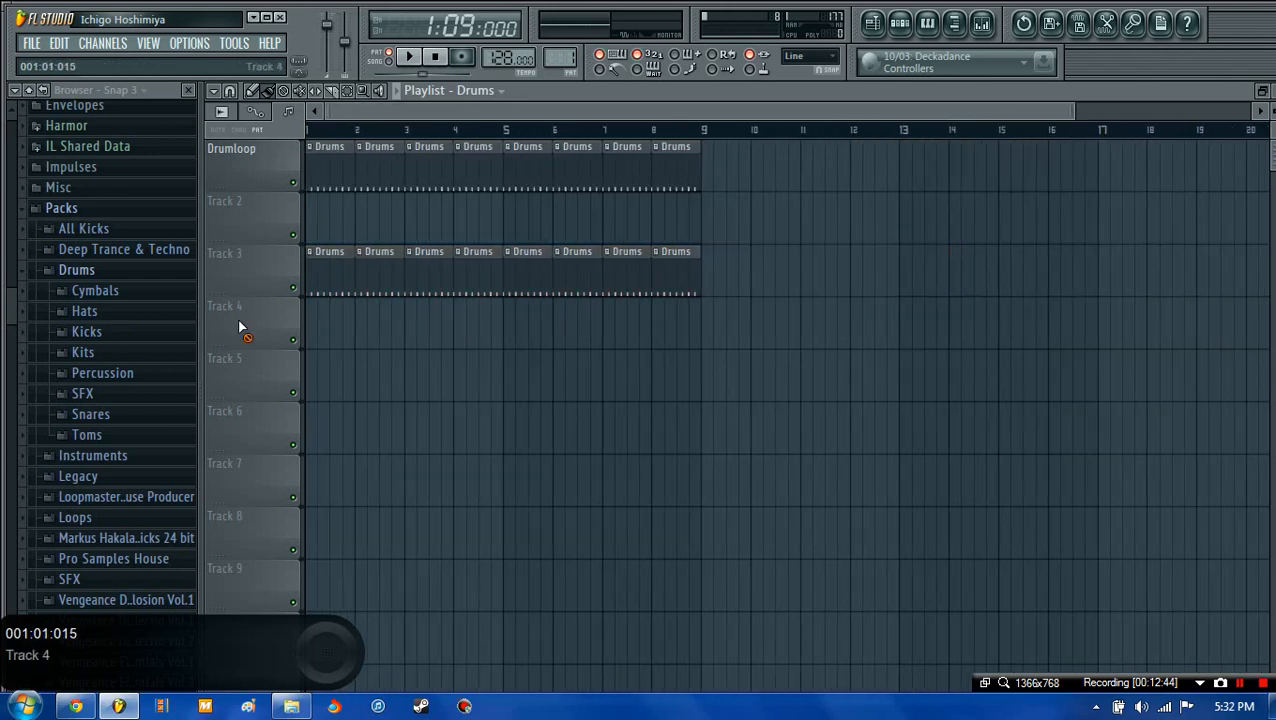
right_click(314, 292)
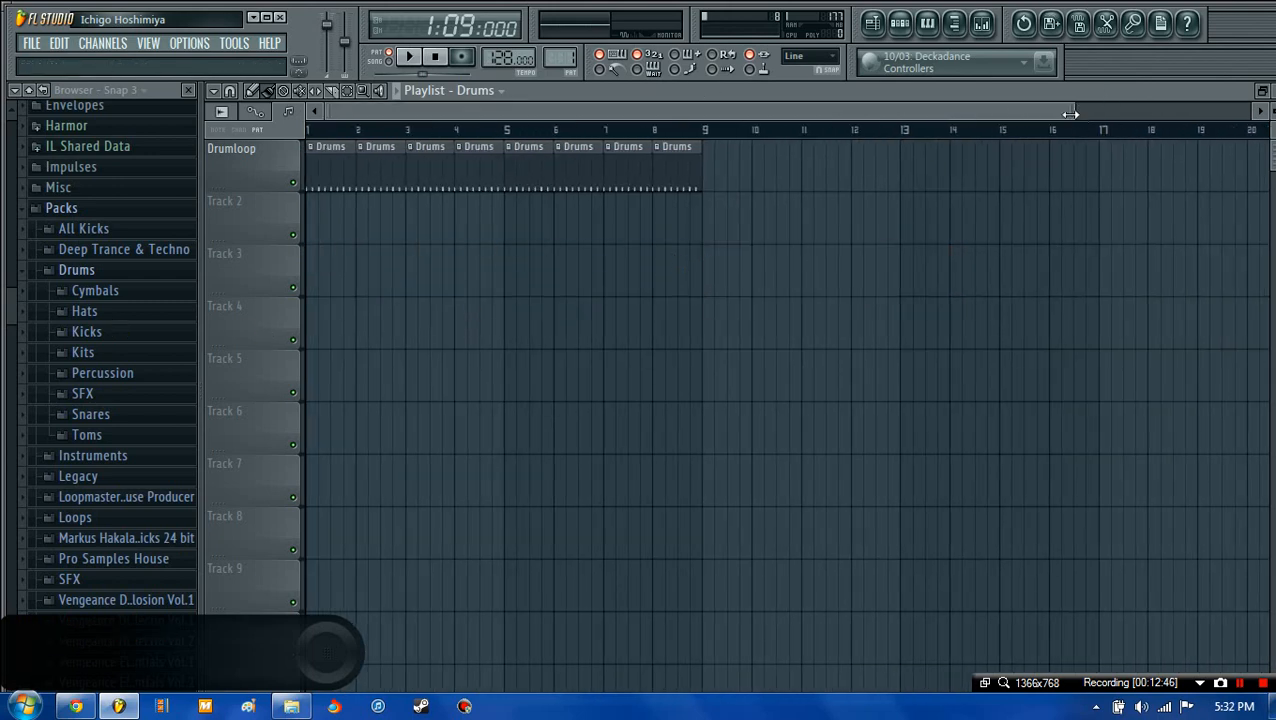
drag(1070, 113, 650, 113)
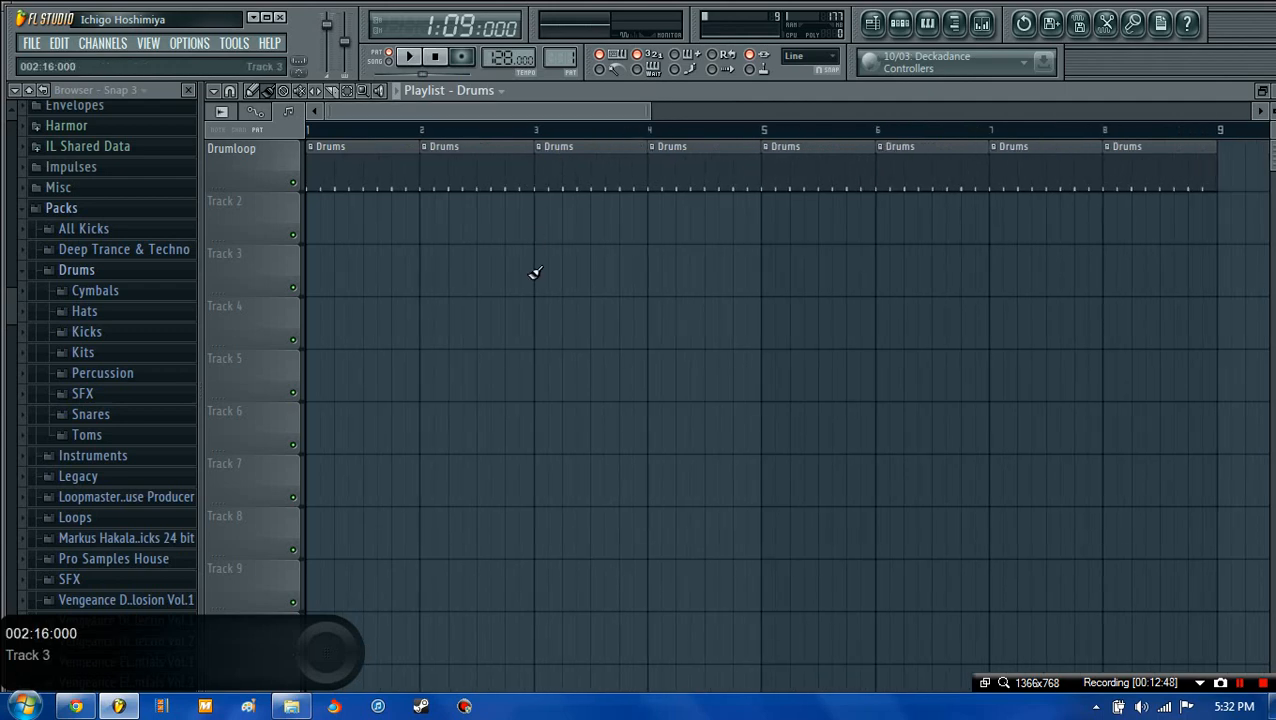
click(567, 282)
right_click(567, 282)
- Play the arranged Drumloop clips in song mode, glance at the mixer, and stop playback
click(404, 90)
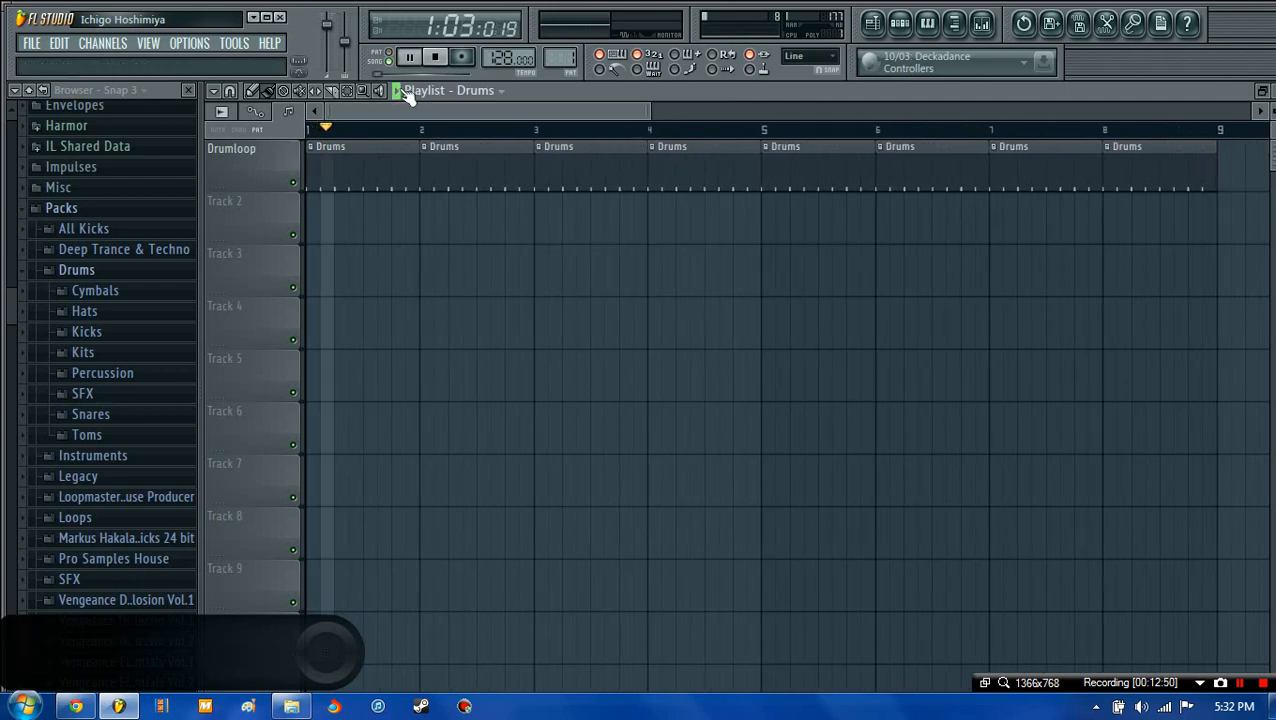
click(435, 57)
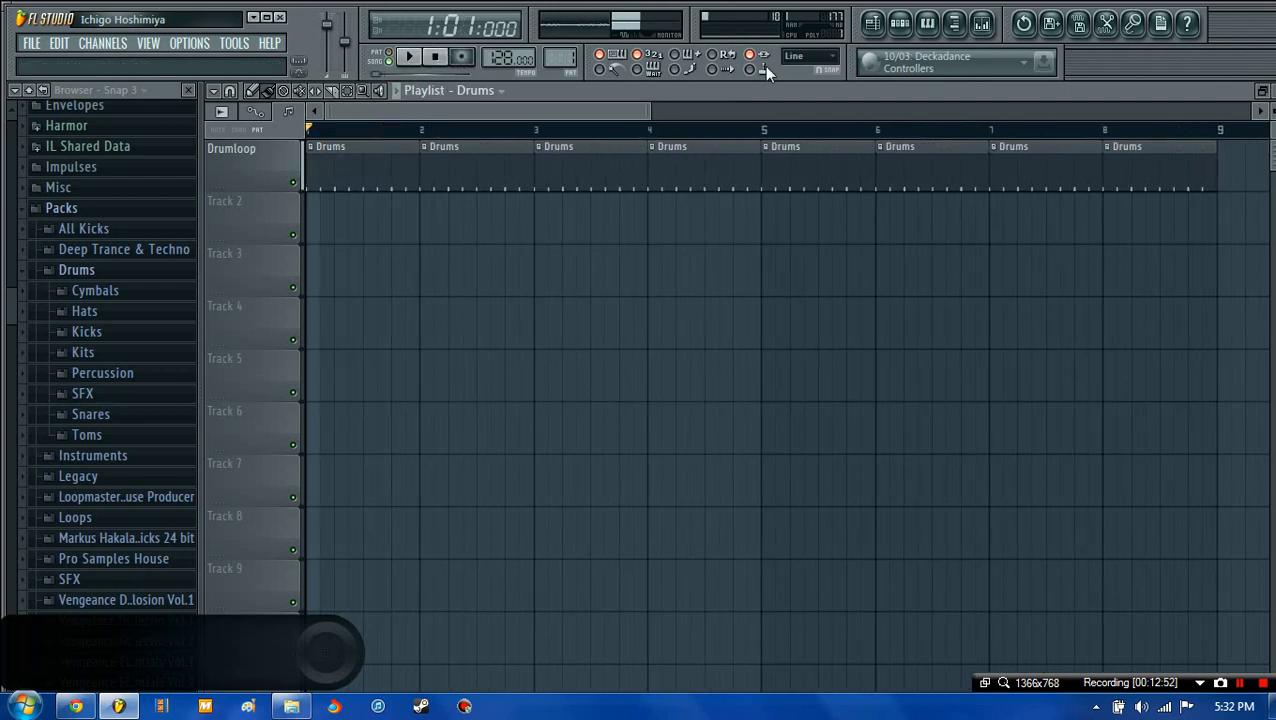
click(983, 24)
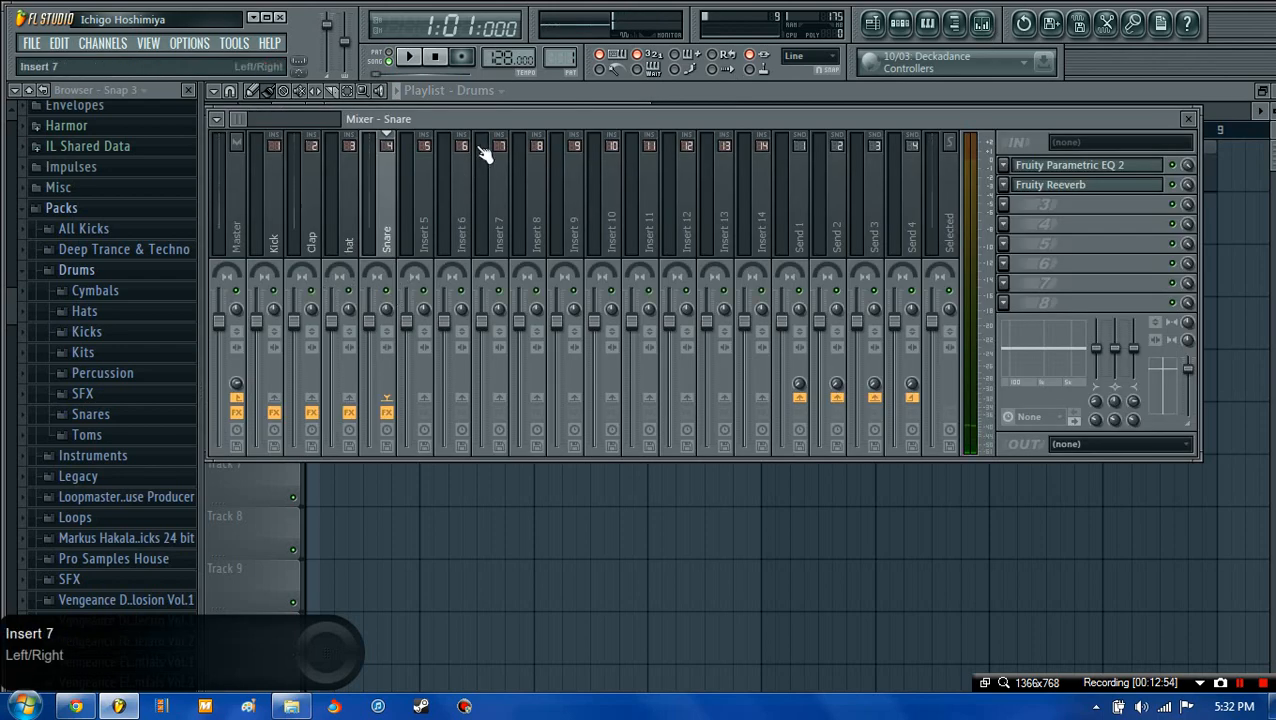
click(546, 91)
click(412, 57)
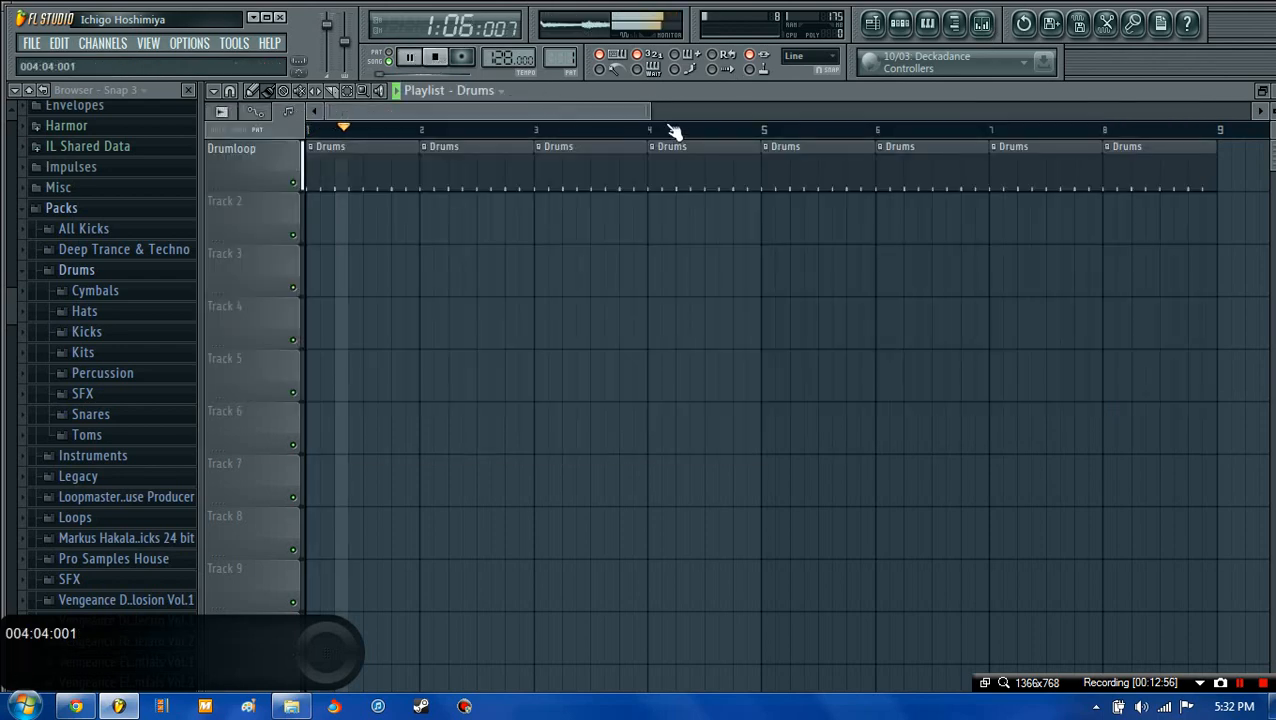
drag(650, 111, 629, 151)
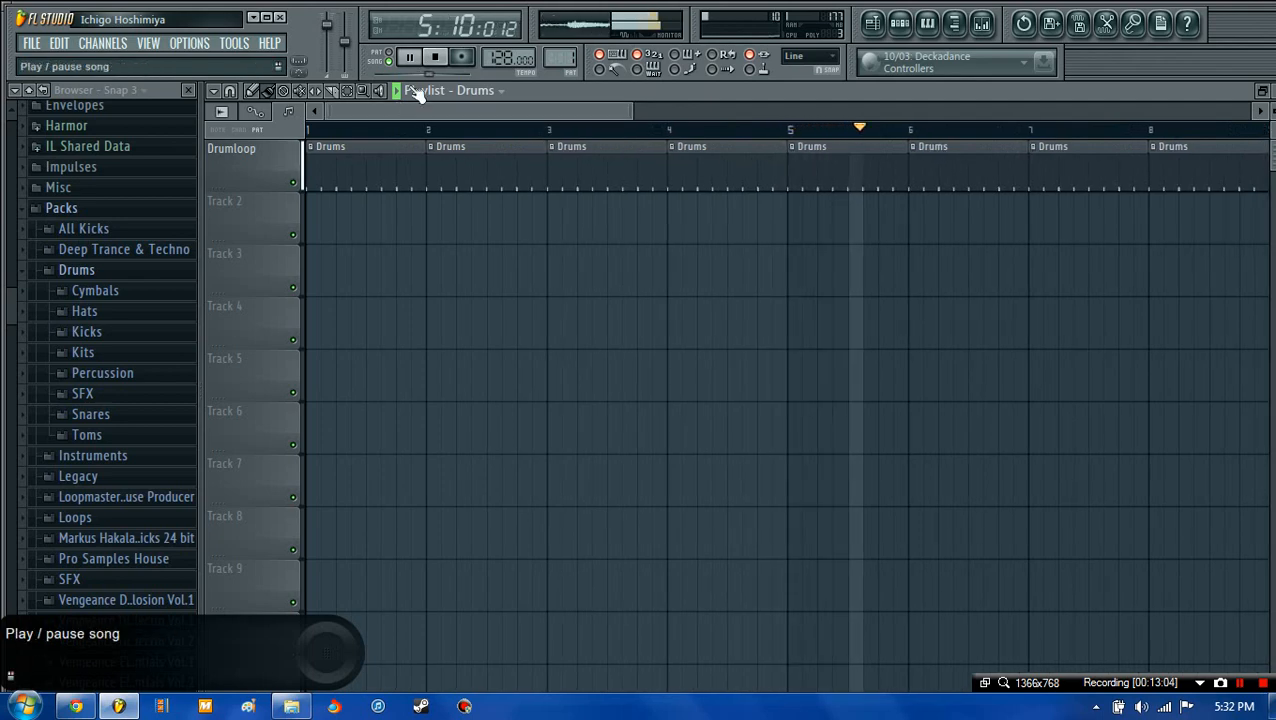
click(435, 57)
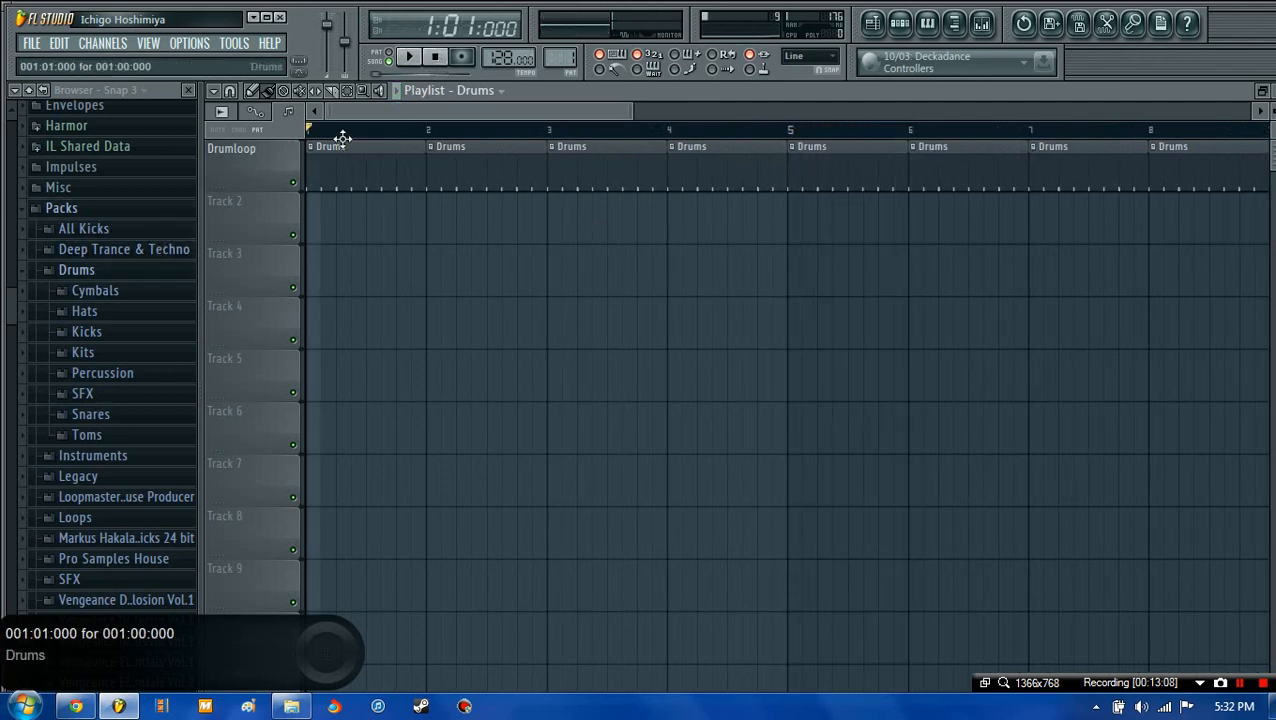
- Review the full list of available generator plugins for a new channel and close it
click(97, 43)
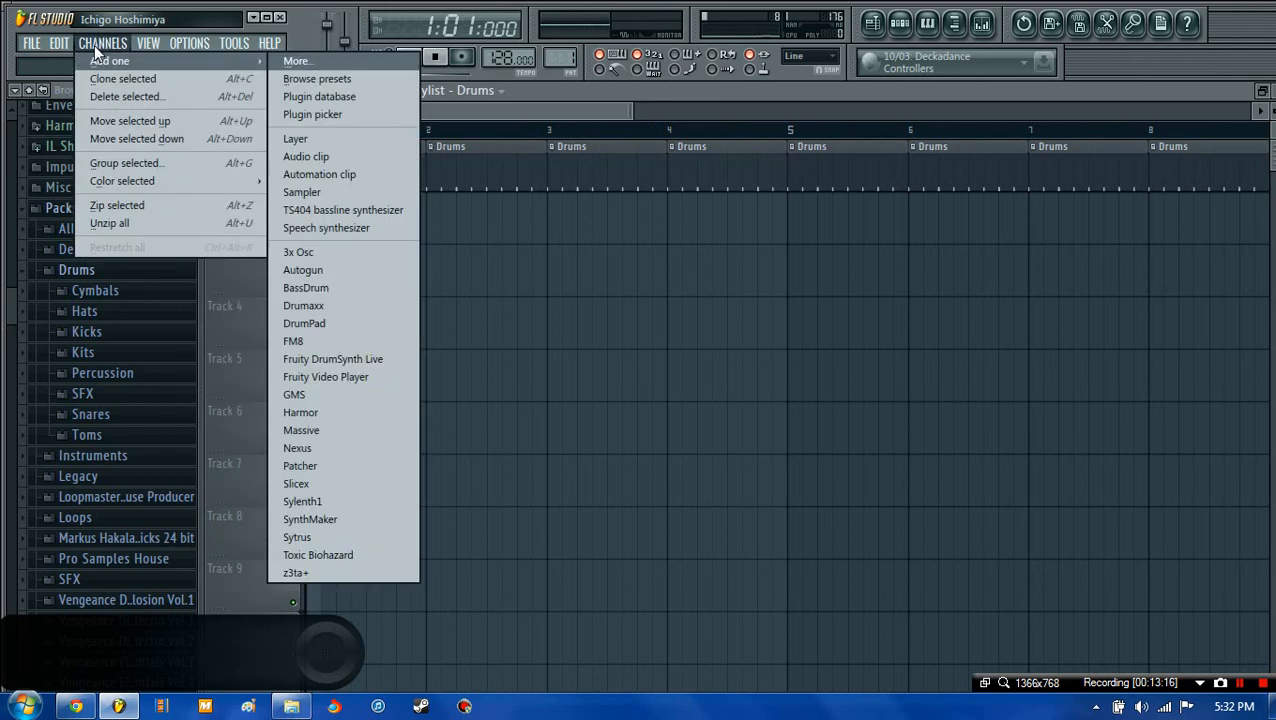
click(101, 43)
click(103, 45)
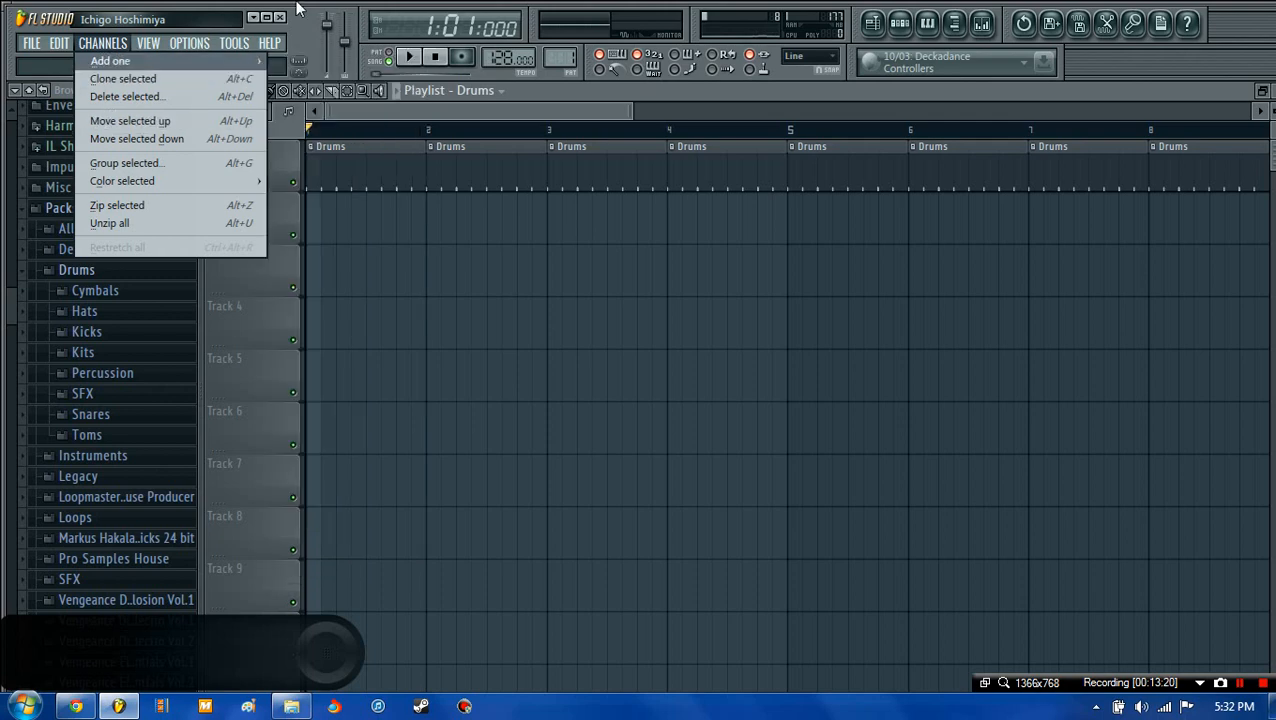
mouse_move(98, 45)
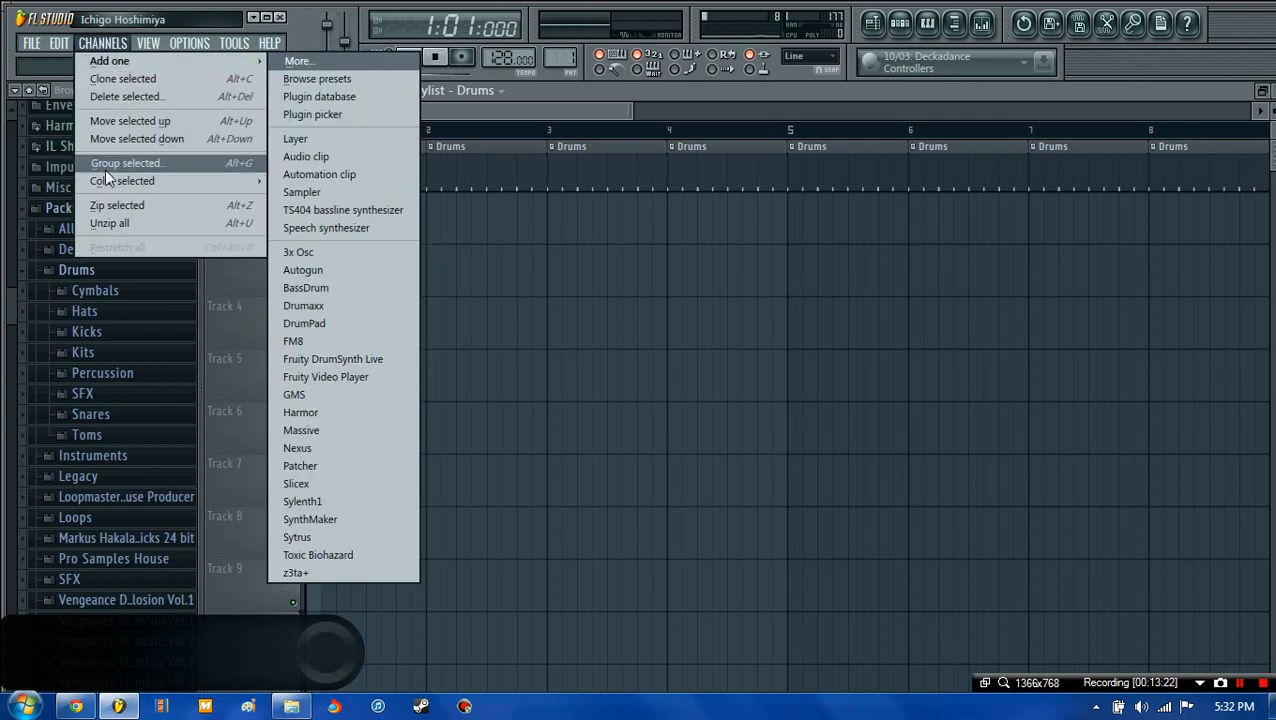
mouse_move(143, 63)
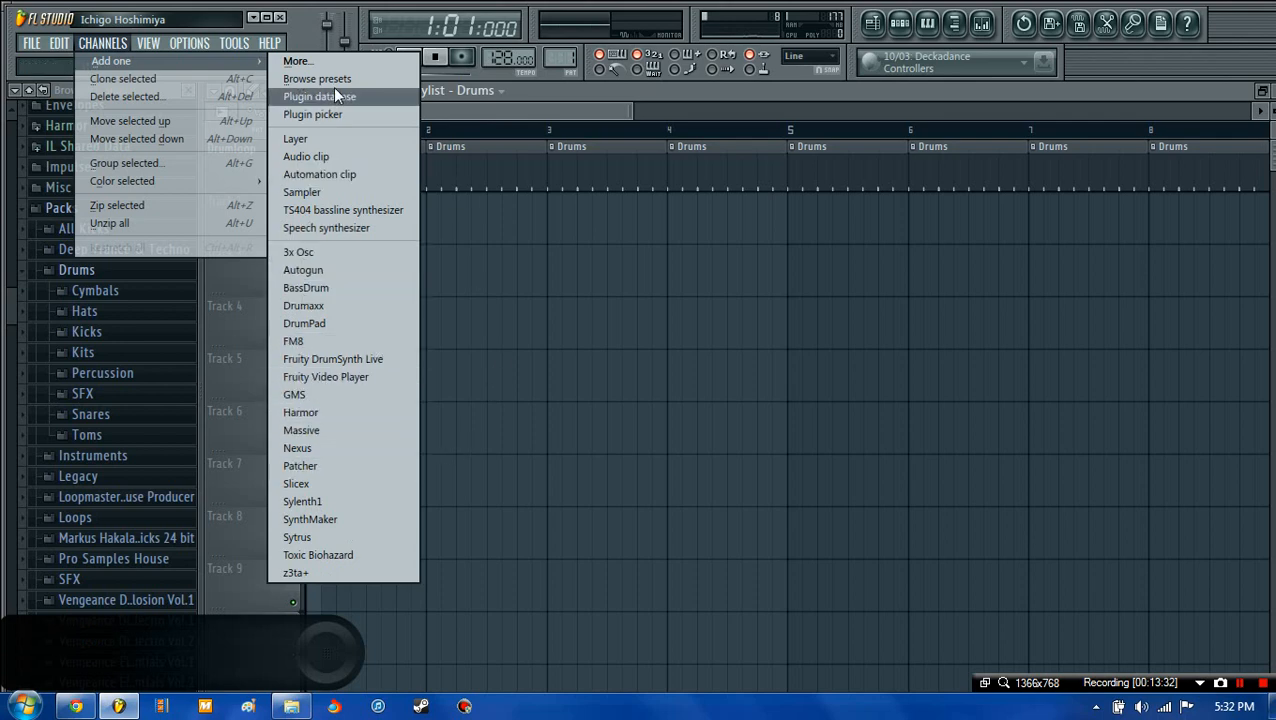
click(321, 63)
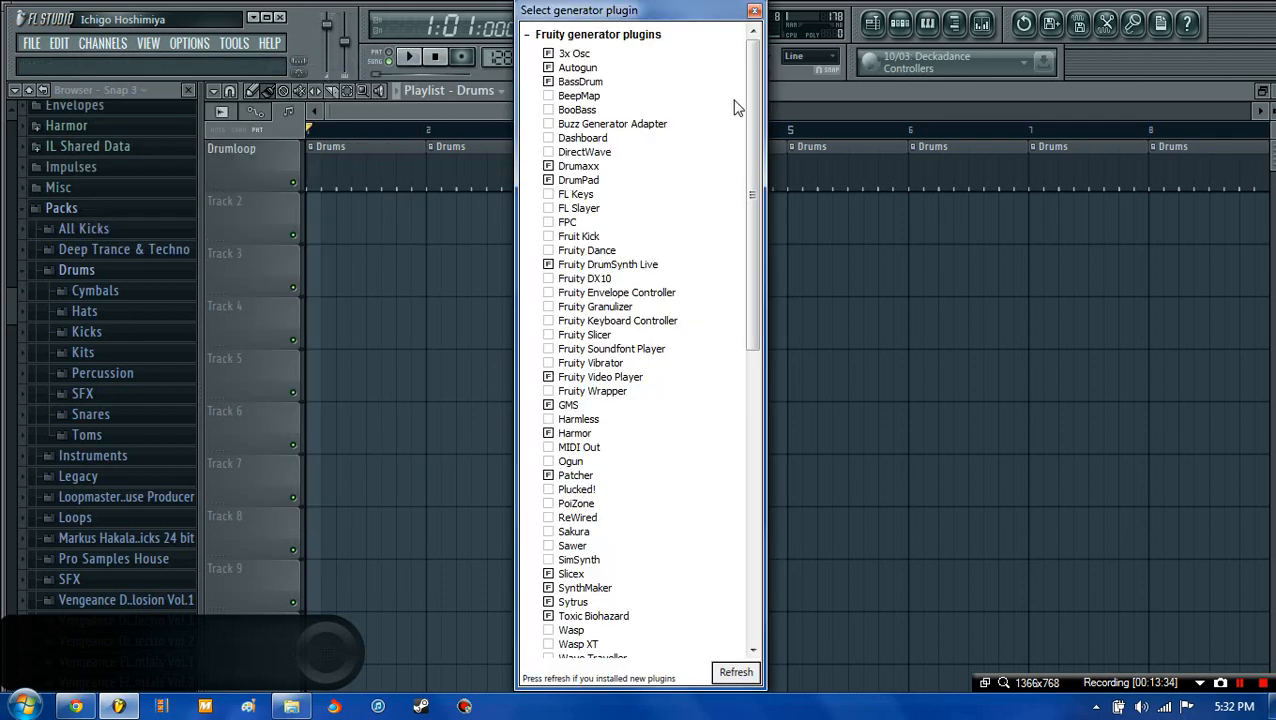
drag(757, 198, 780, 135)
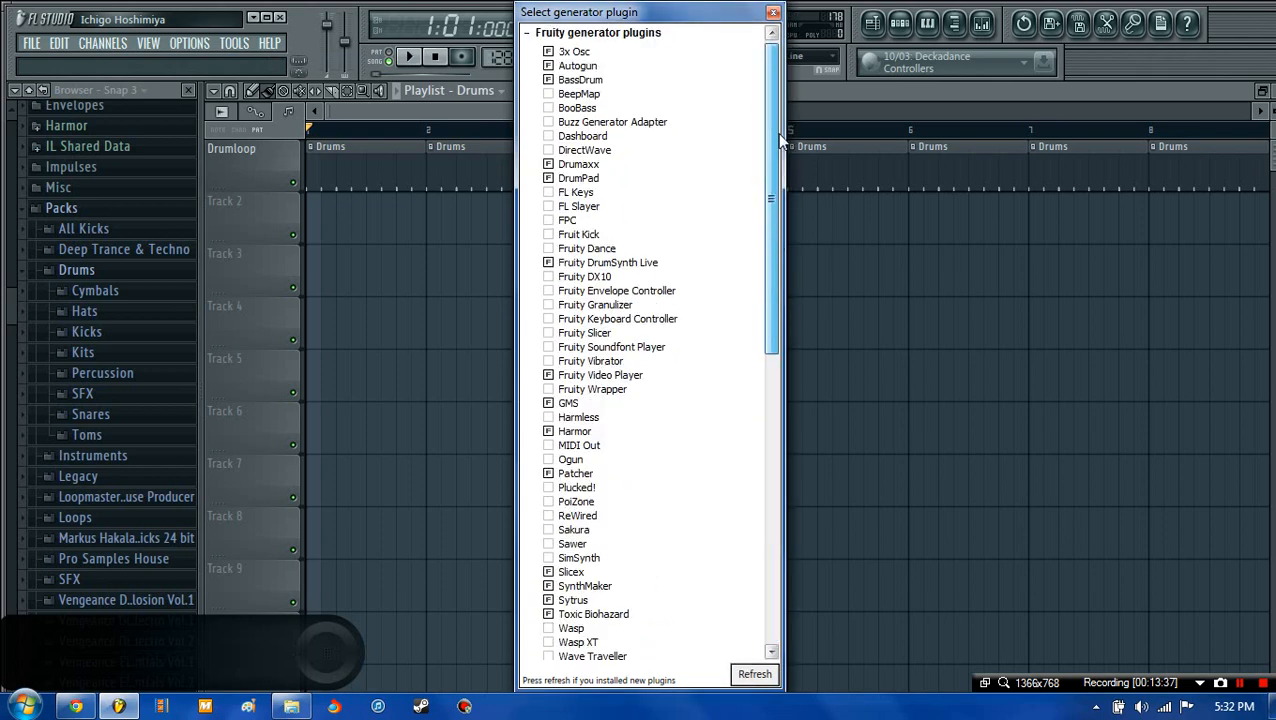
click(773, 12)
- Add a Harmor channel and move its window up so the envelope section is in view
click(102, 43)
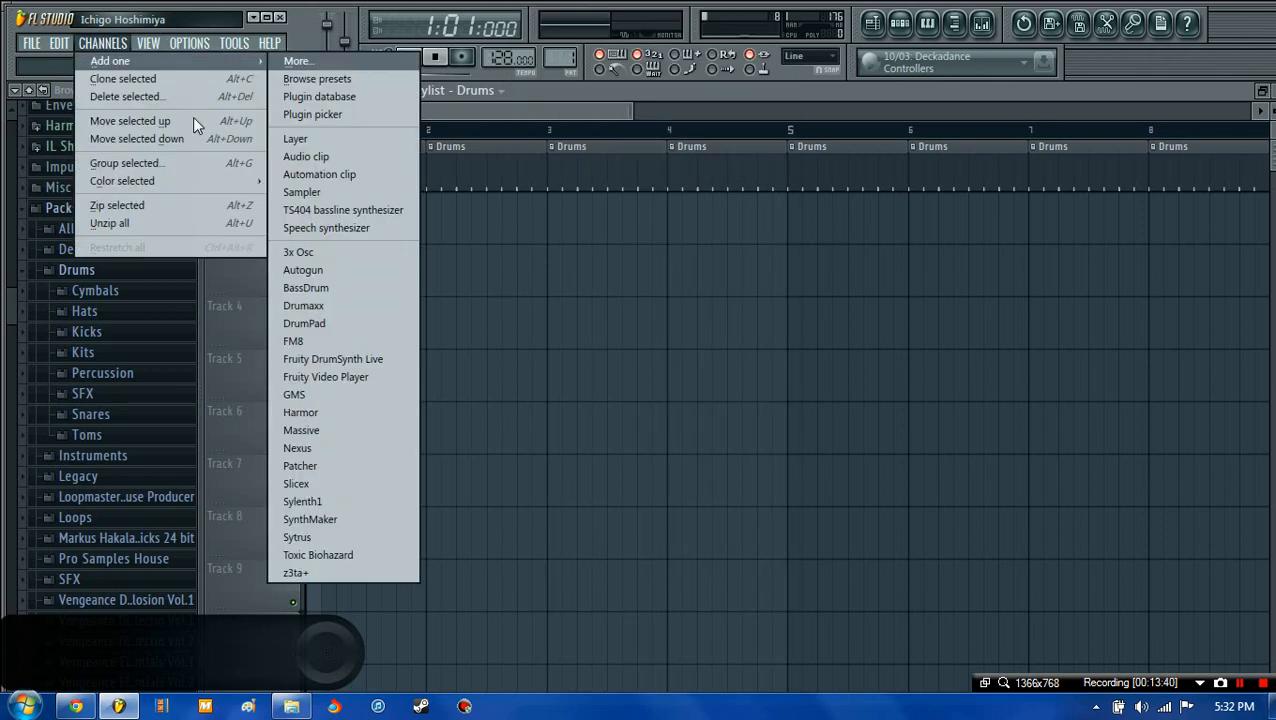
click(330, 420)
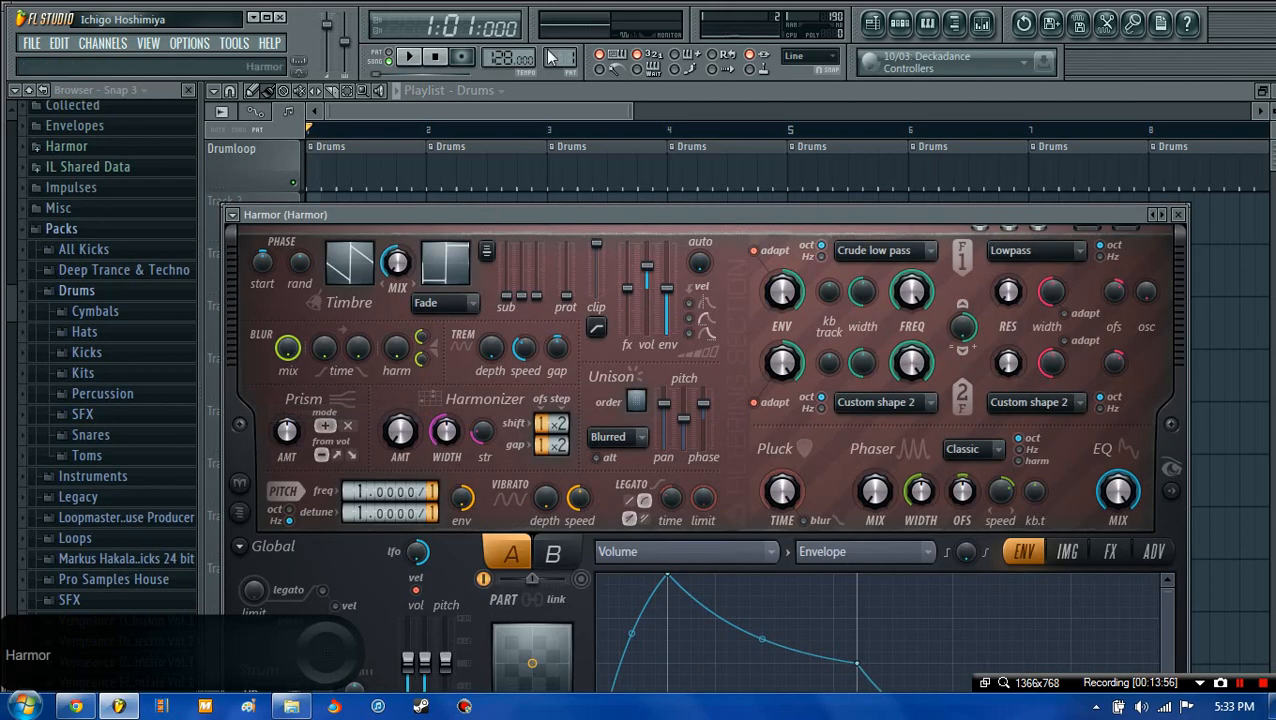
drag(501, 214, 531, 88)
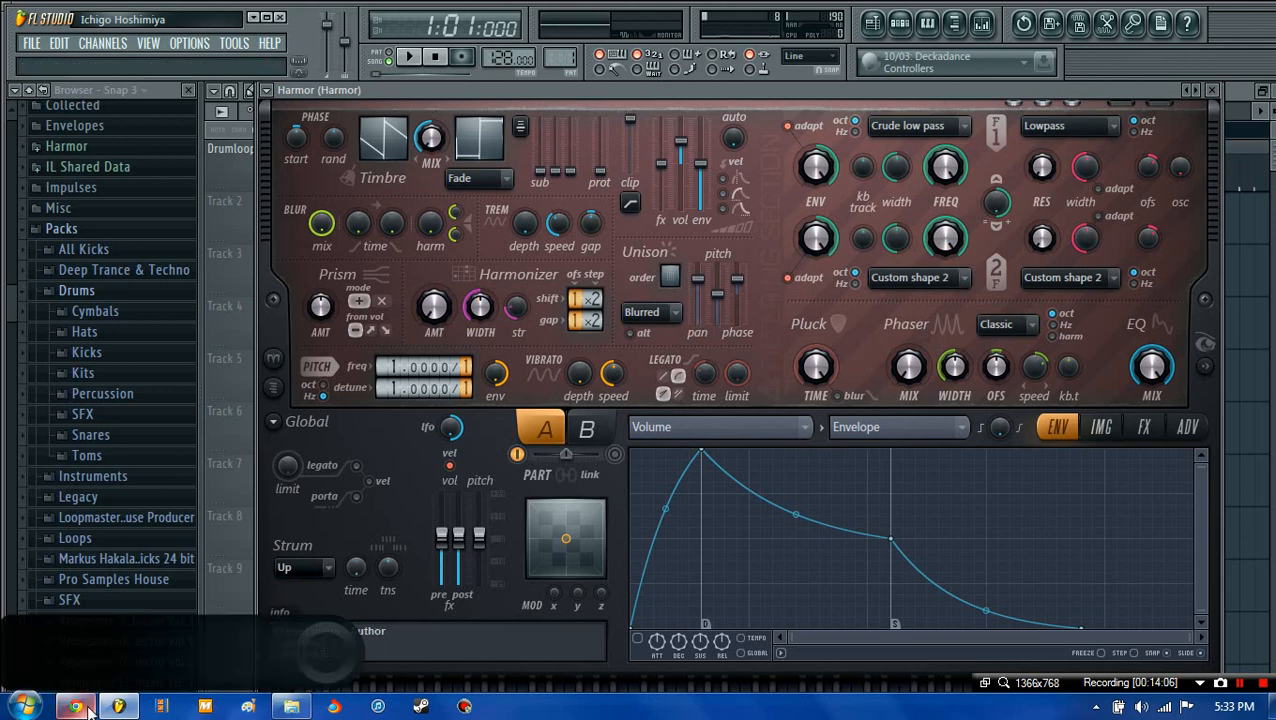
mouse_move(90, 708)
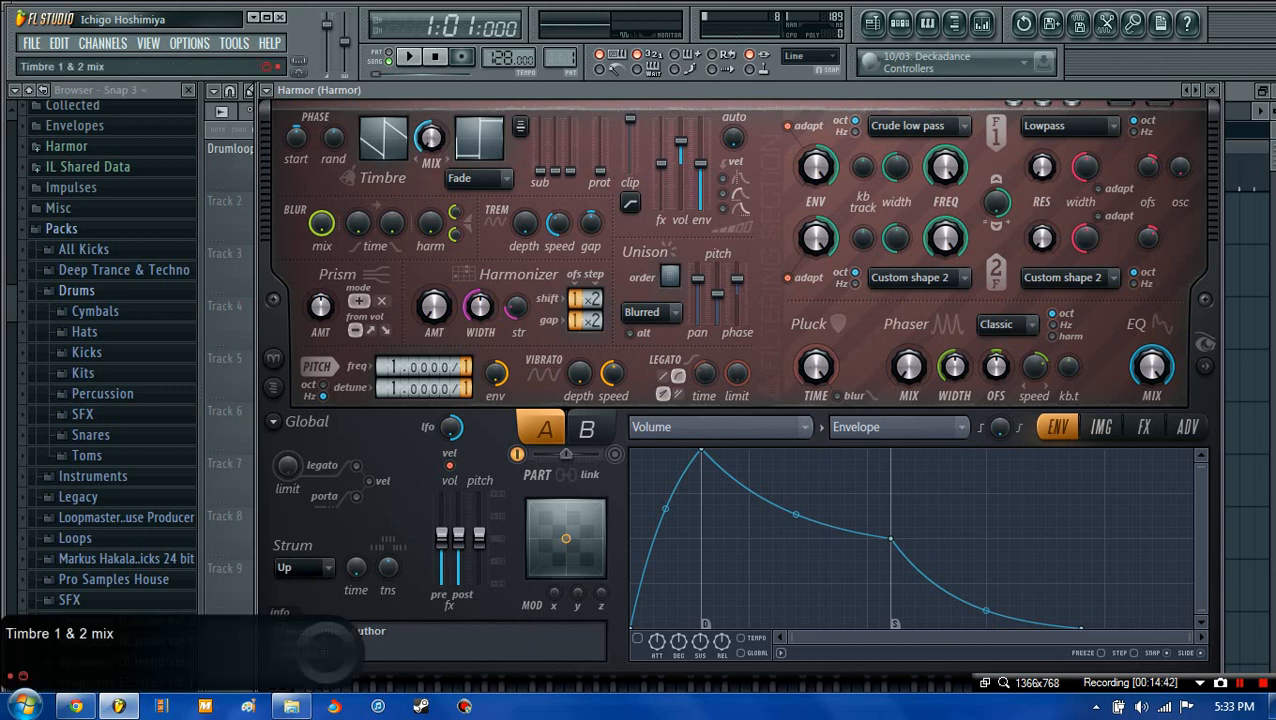
- Set Harmor's Timbre 1 & 2 mix to 100% and audition a few notes
drag(430, 138, 430, 88)
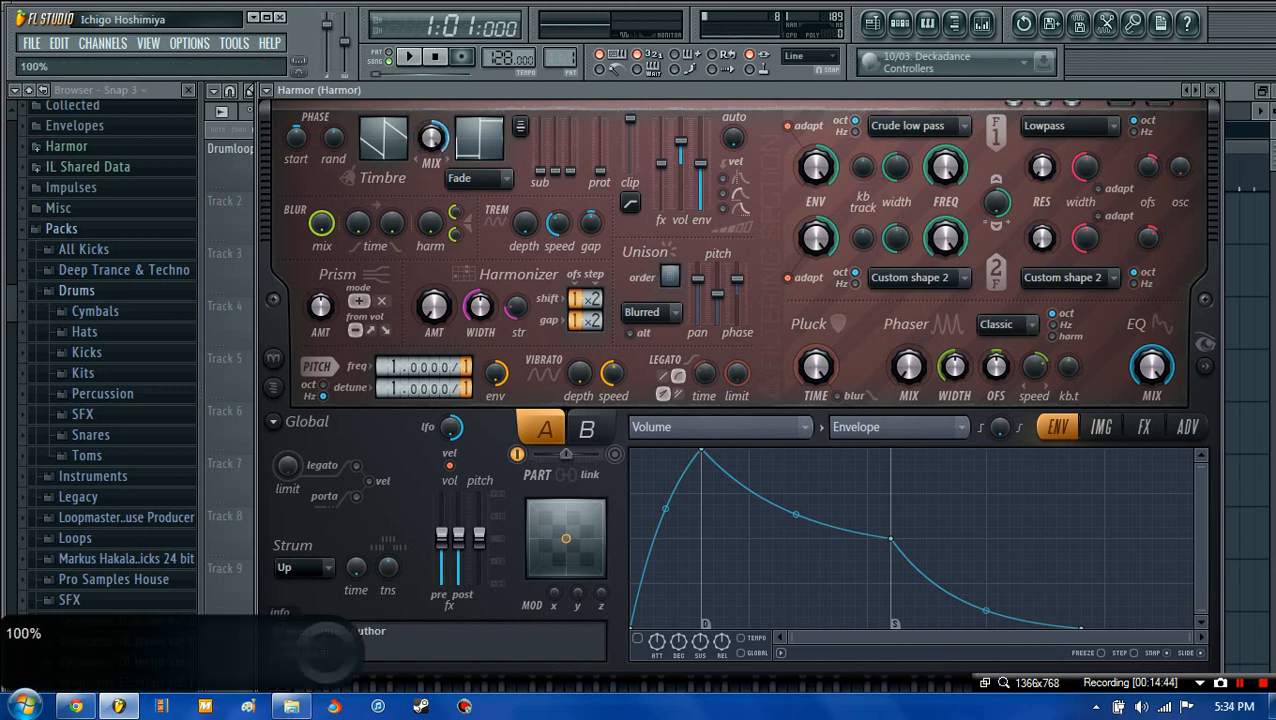
key(x)
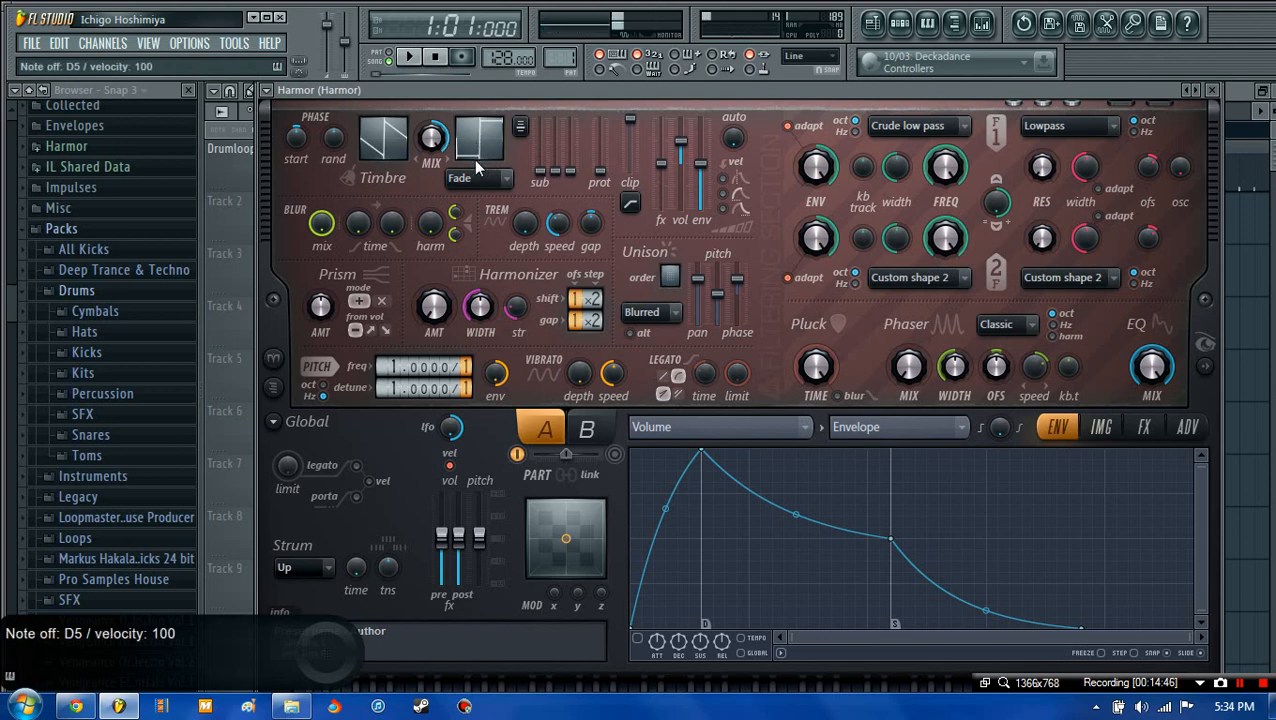
key(s)
key(s)
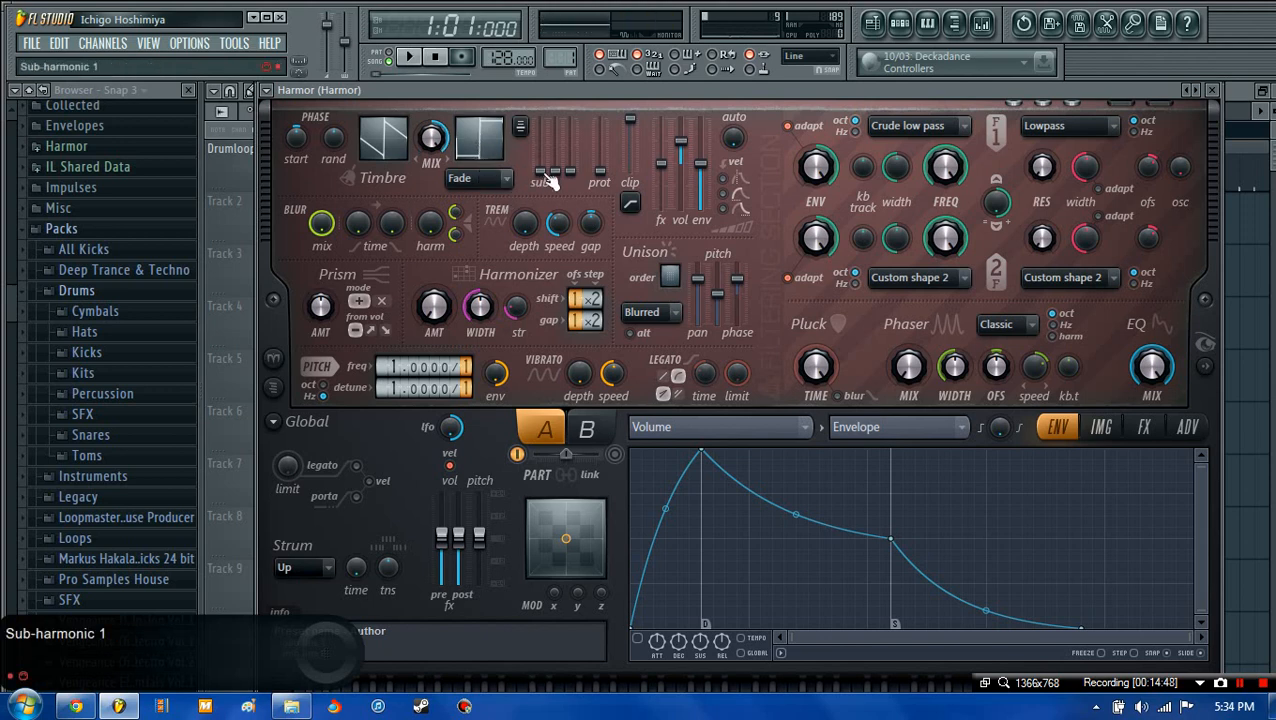
- Raise Harmor's sub-harmonic 1 to about half, 2 slightly higher and 3 to a low level, auditioning notes
drag(540, 170, 576, 169)
key(z)
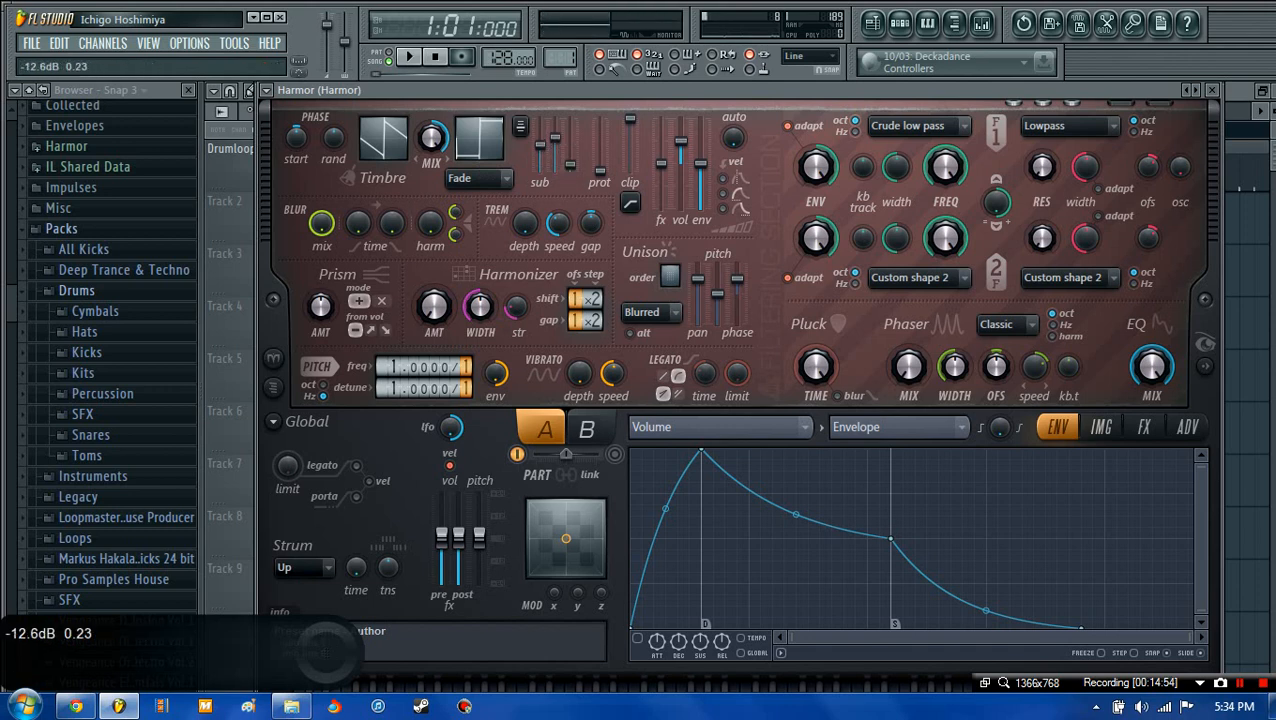
key(s)
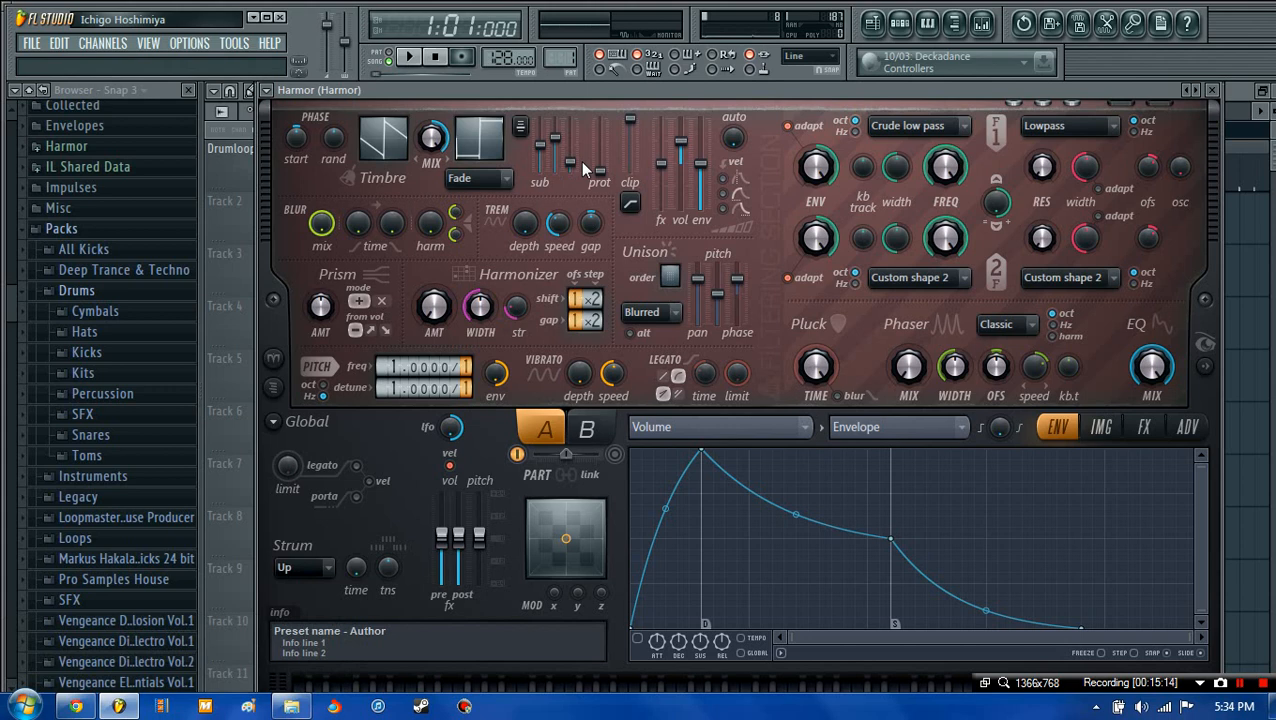
- Audition a couple of notes and raise Harmor's vibrato depth and speed slightly
key(w)
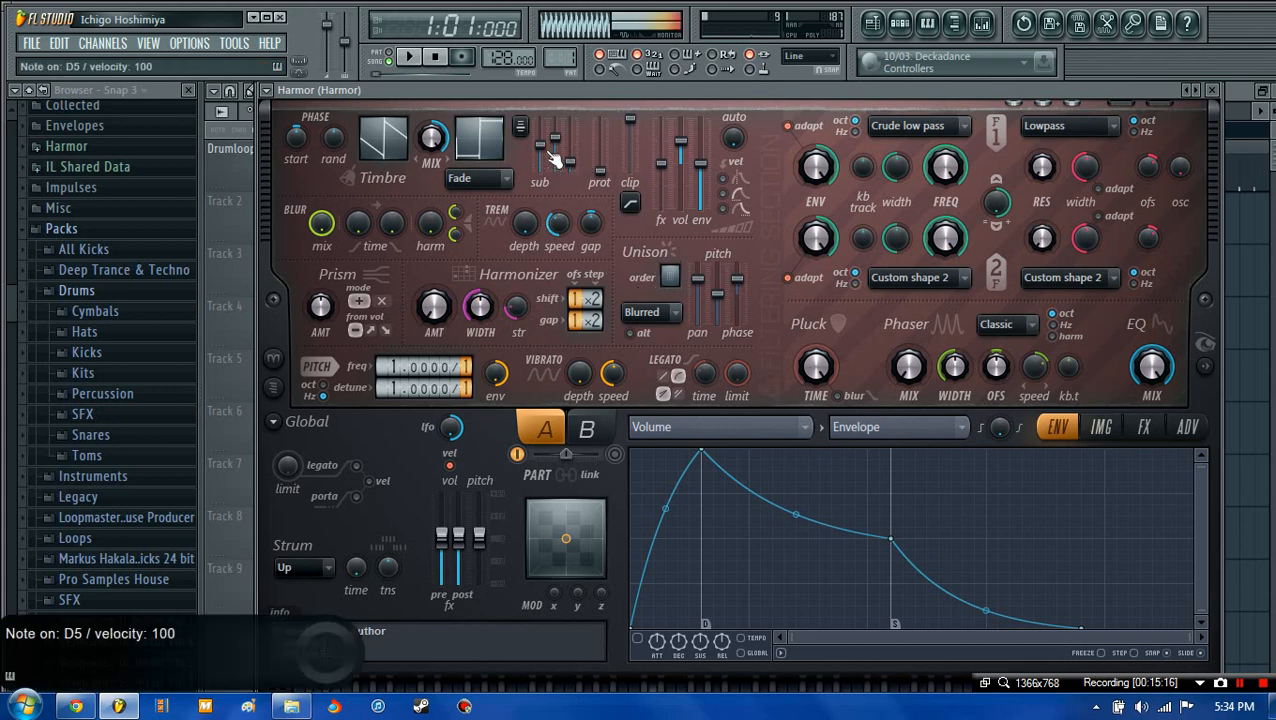
key(s)
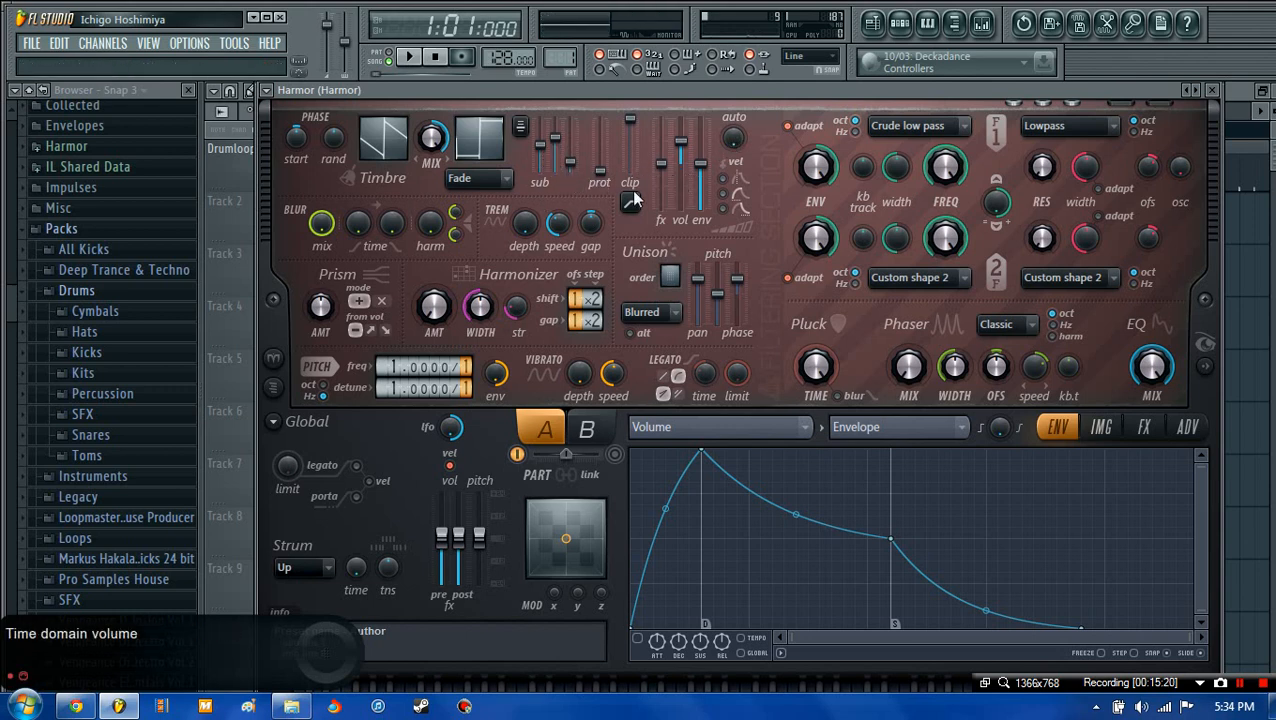
drag(580, 378, 619, 389)
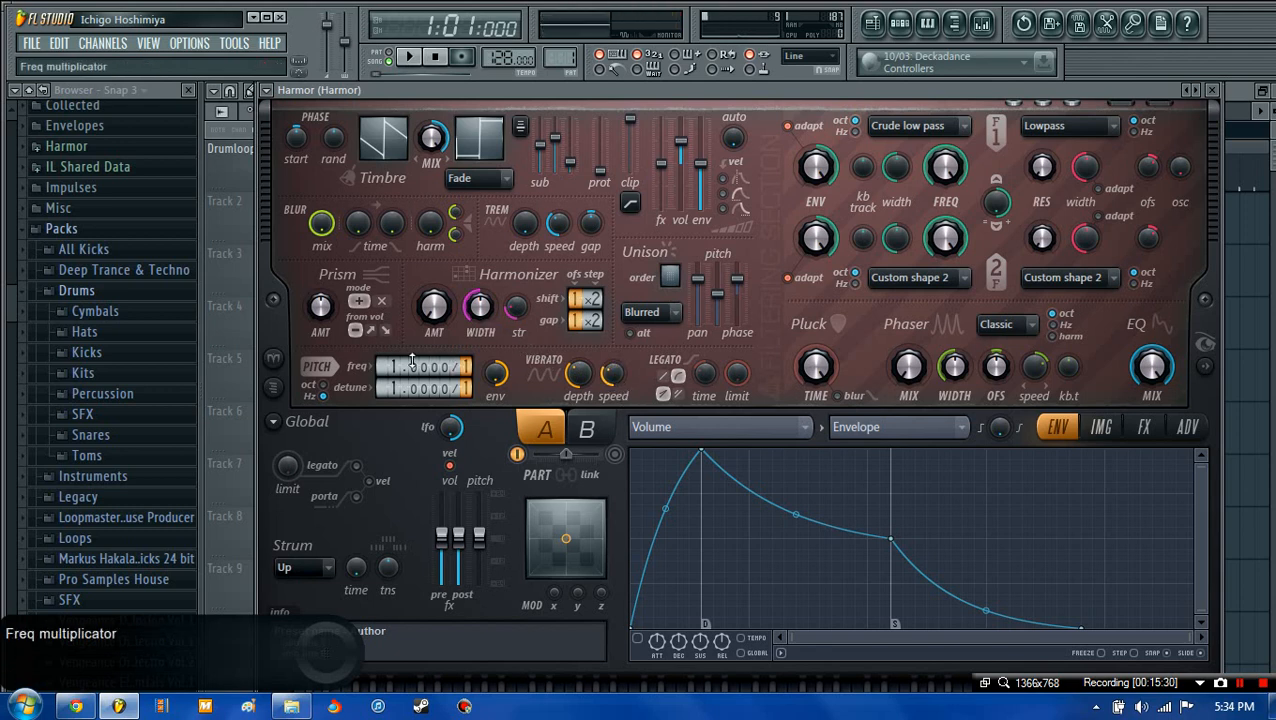
- Try whole-number changes to Harmor's frequency and detune multipliers while auditioning notes, leaving the detune multiplier at 2.0000
drag(395, 391, 395, 381)
key(s)
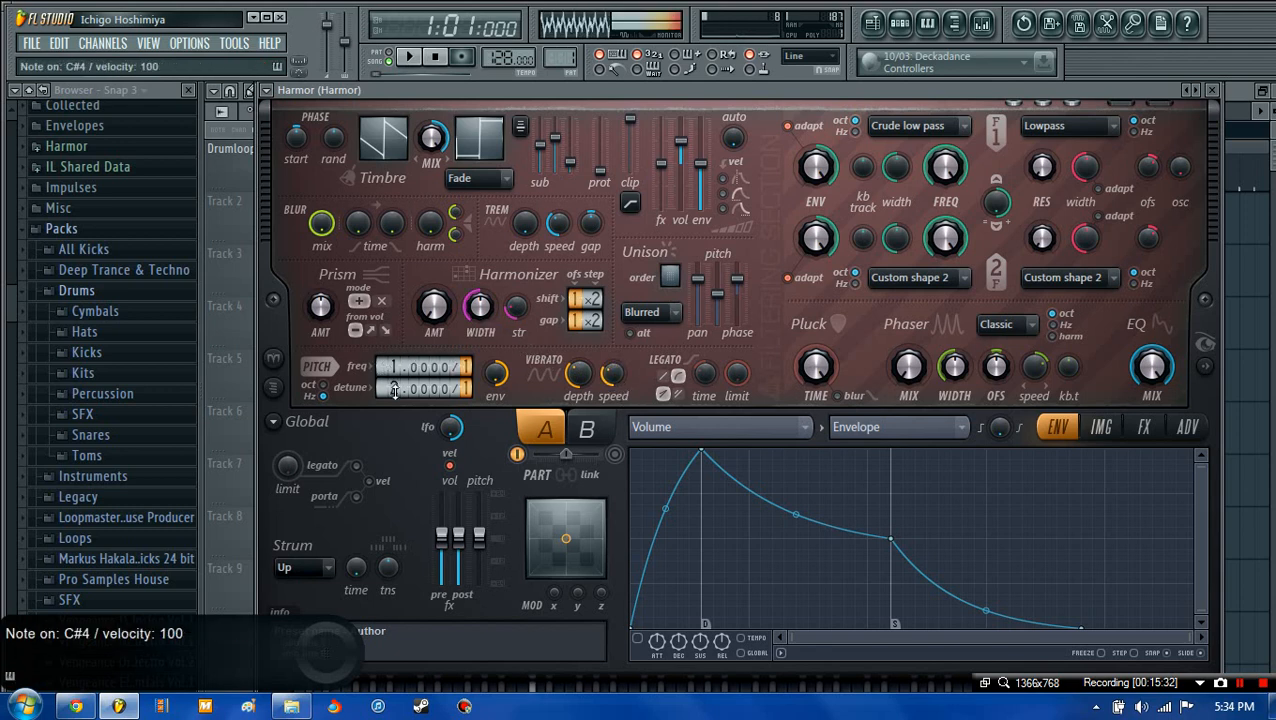
scroll(395, 391, down, 1)
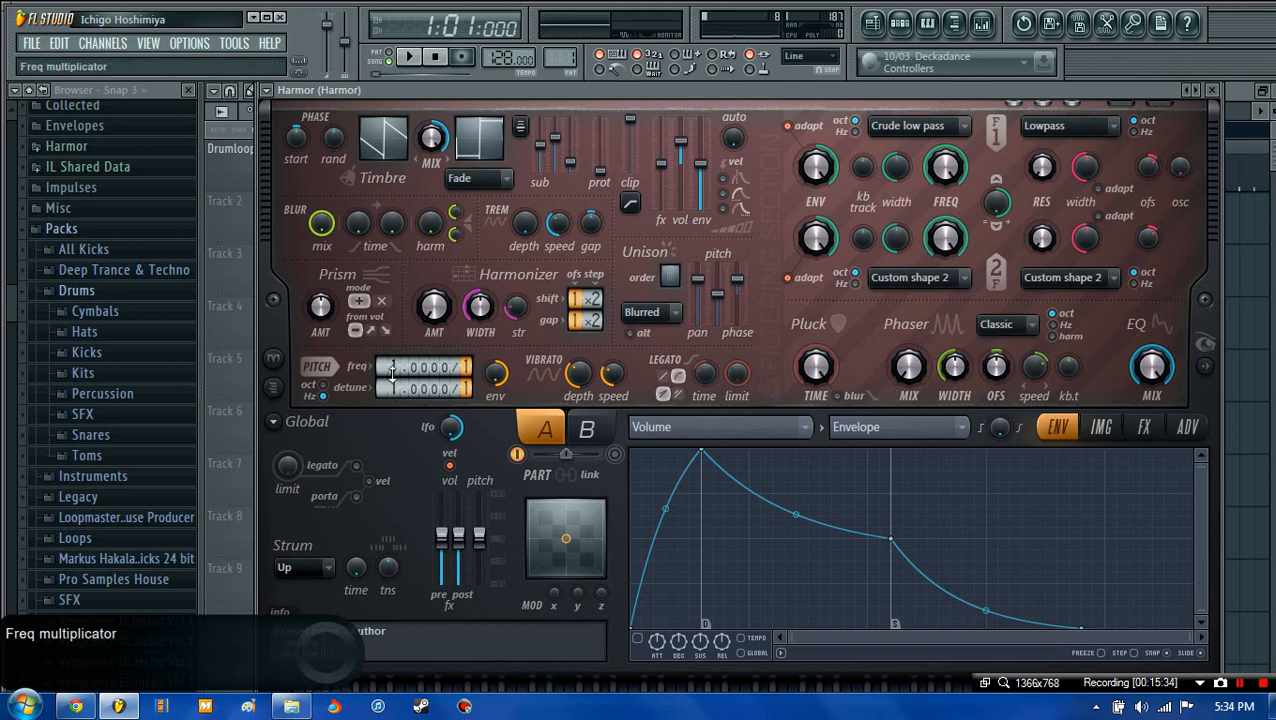
scroll(392, 374, up, 1)
key(s)
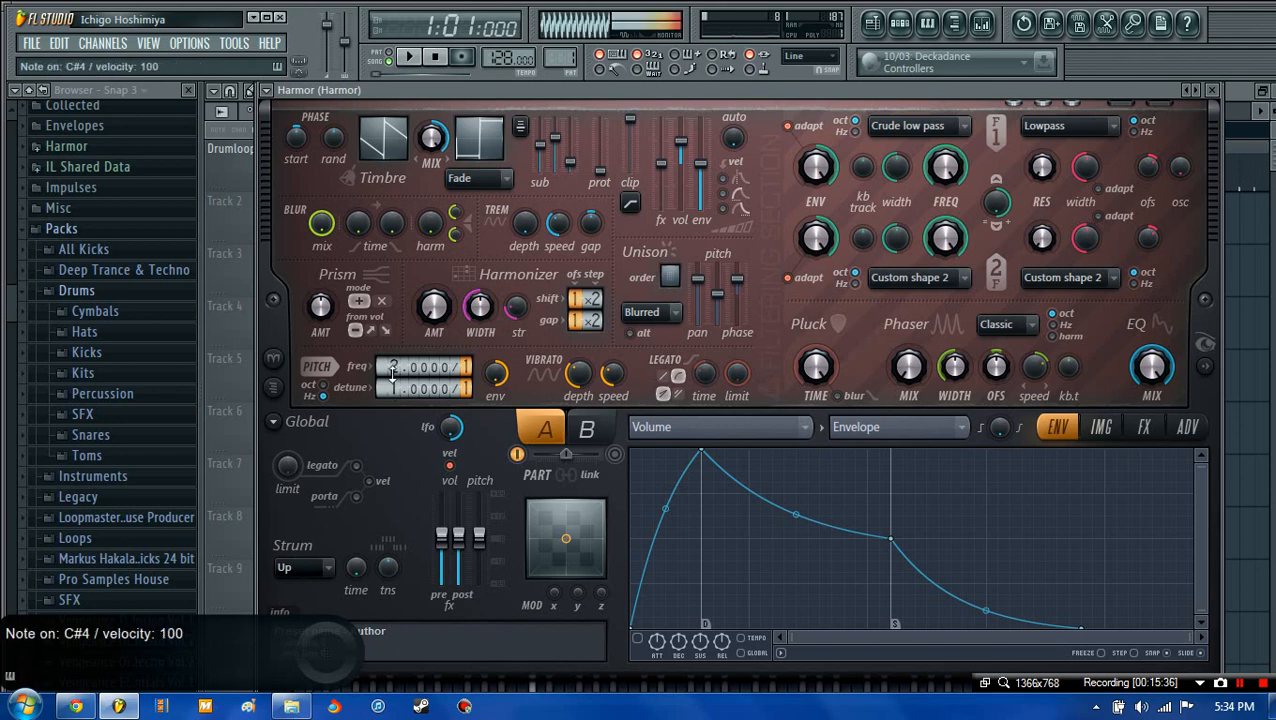
scroll(393, 373, down, 1)
scroll(393, 380, up, 1)
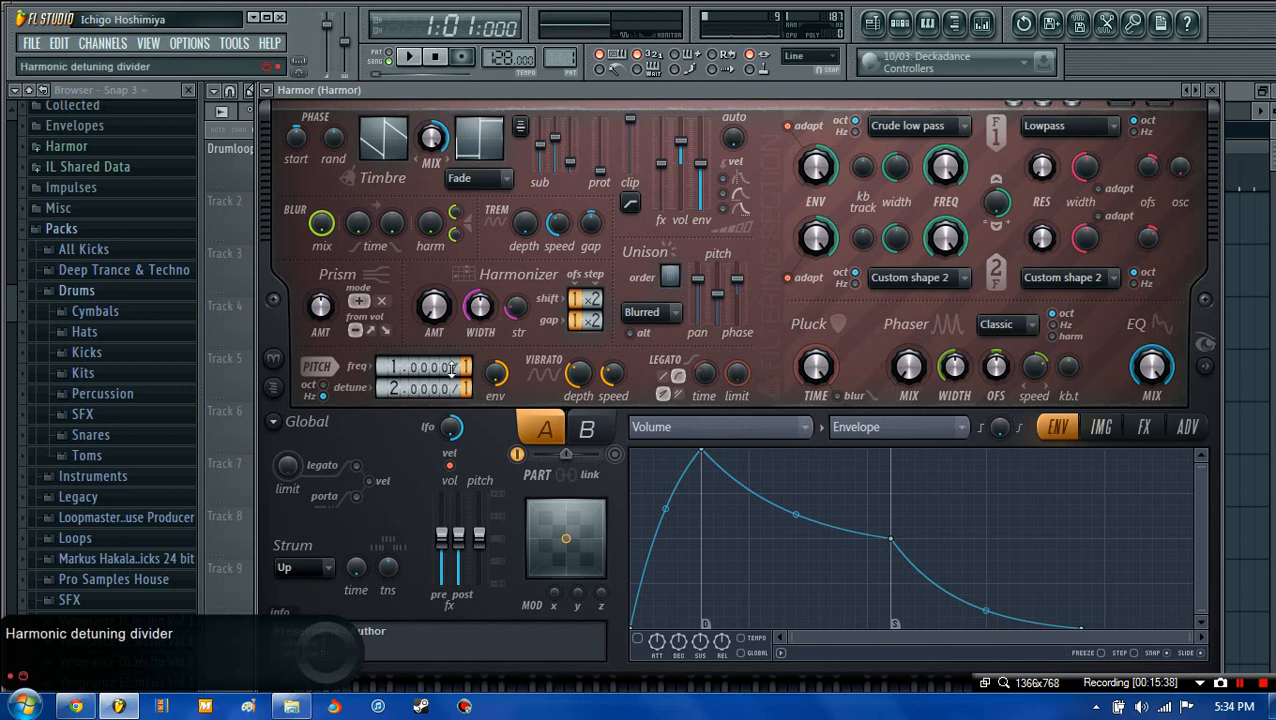
- Fine-tune Harmor's pitch frequency multiplier to 1.0100 and audition a note
scroll(439, 366, up, 7)
scroll(439, 366, down, 7)
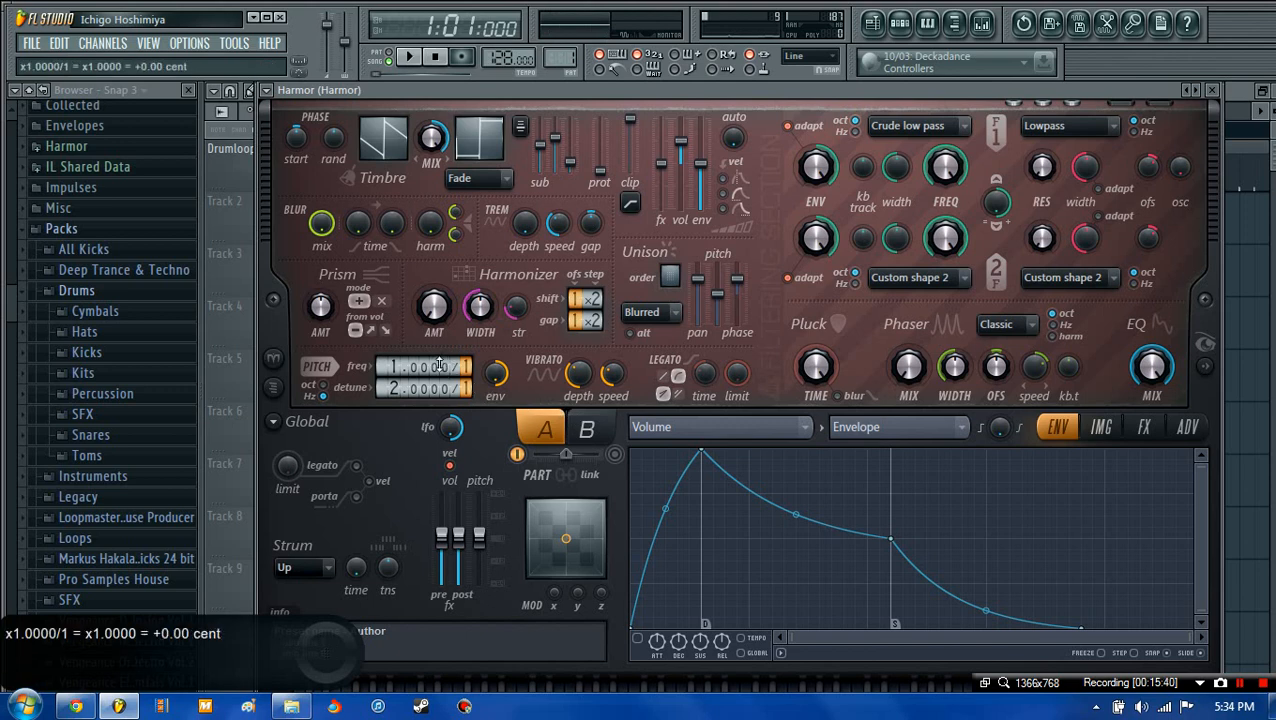
scroll(426, 370, up, 1)
key(s)
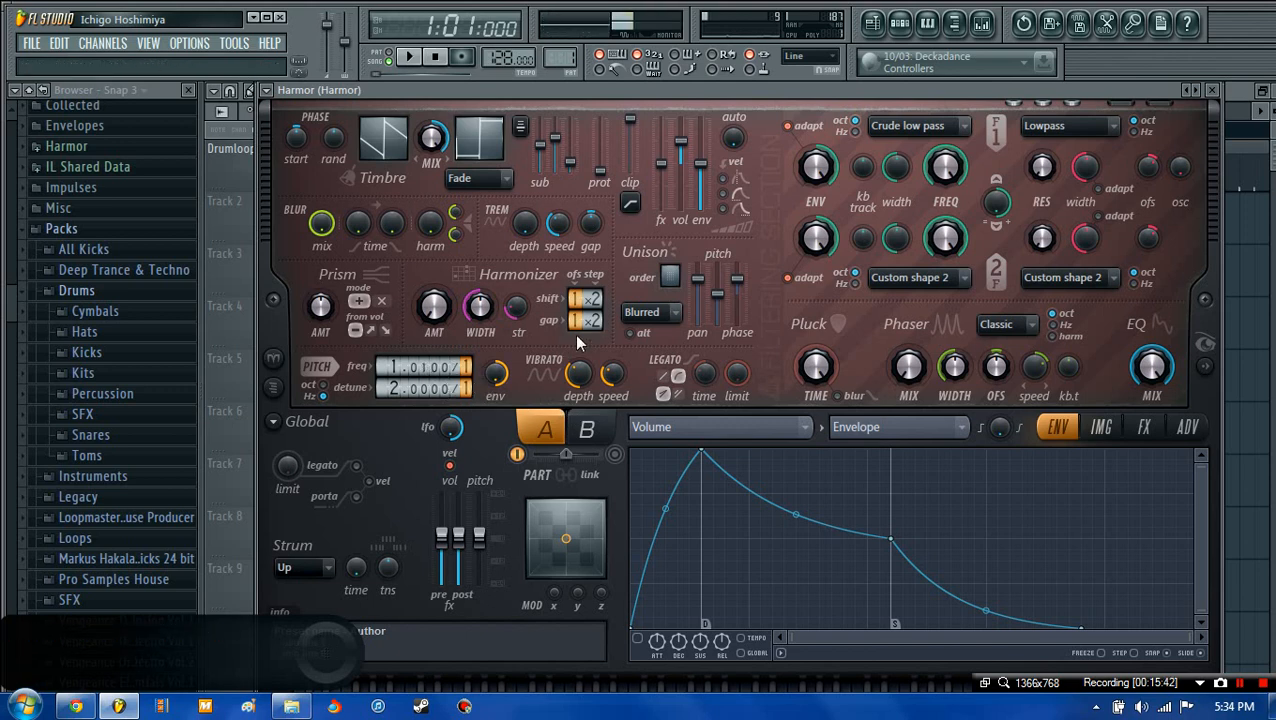
- Set Harmor's unison to Uniform with order 5, audition notes, and slightly lower the unison pan, pitch and phase
click(668, 311)
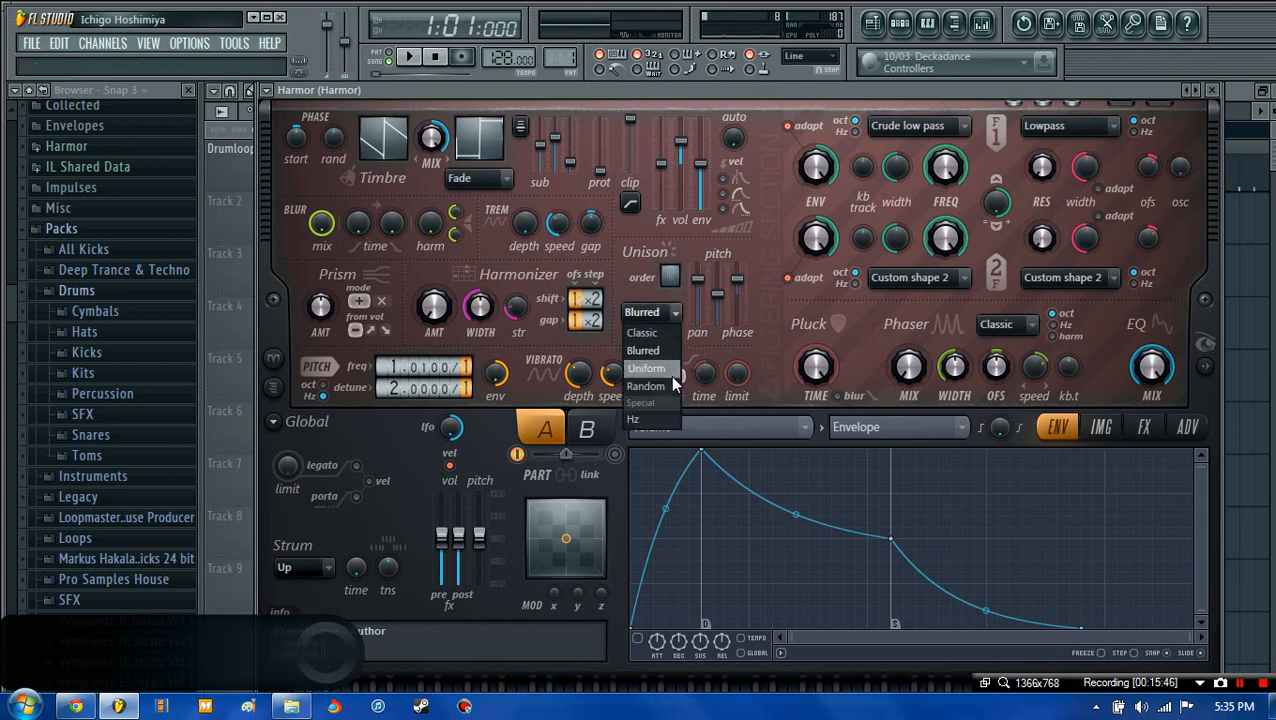
click(672, 370)
scroll(662, 277, up, 1)
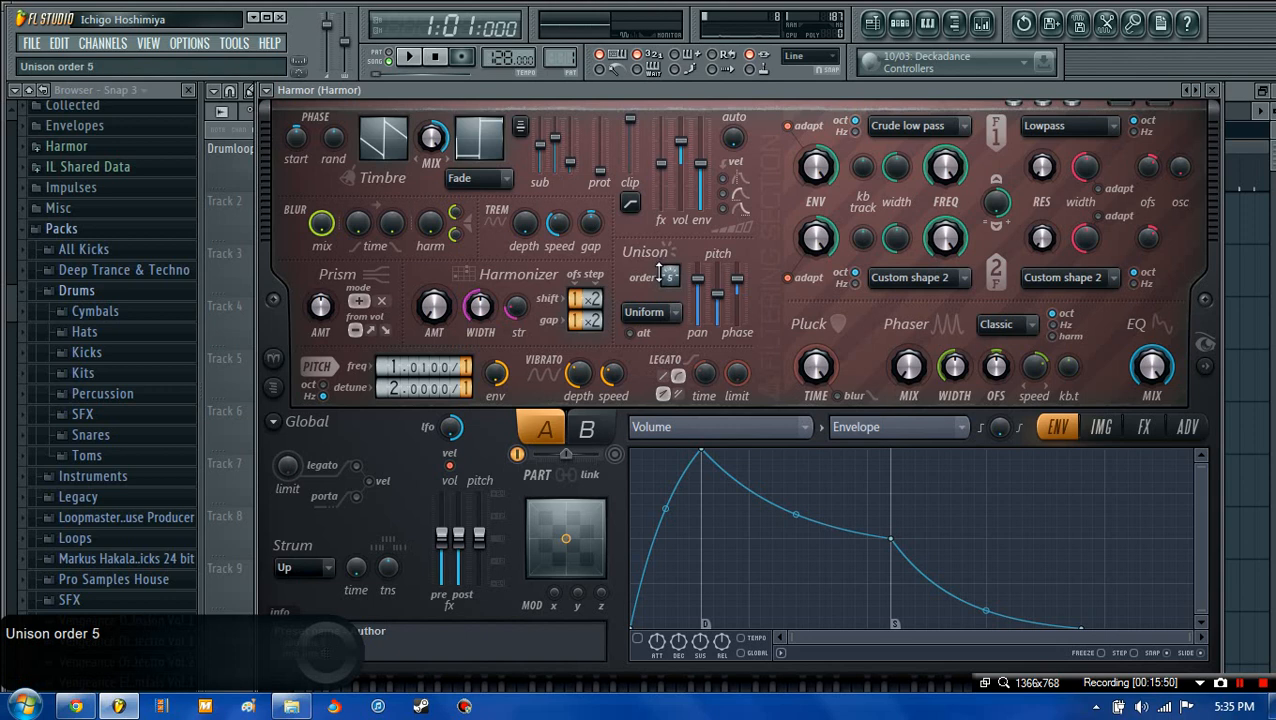
key(x)
key(x)
drag(698, 280, 737, 288)
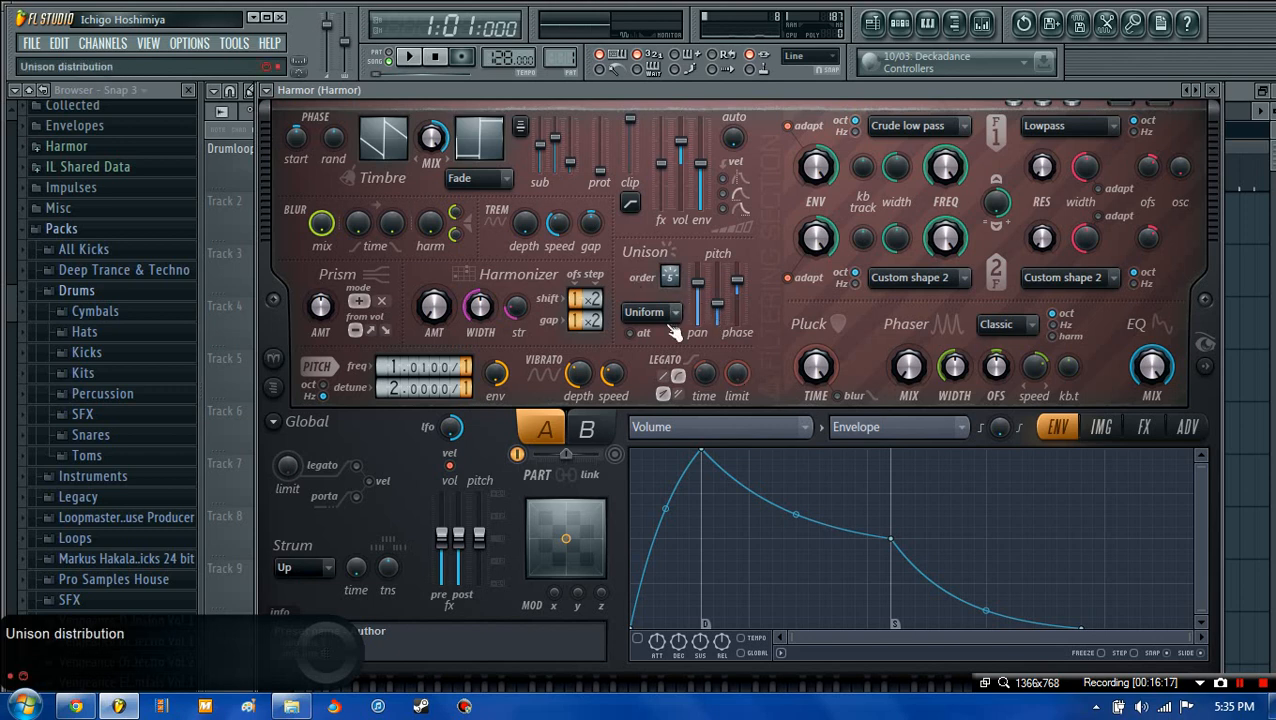
- Adjust Harmor's pluck time while repeatedly auditioning notes
mouse_move(816, 366)
mouse_down()
mouse_move(816, 340)
mouse_move(816, 370)
mouse_up()
key(w)
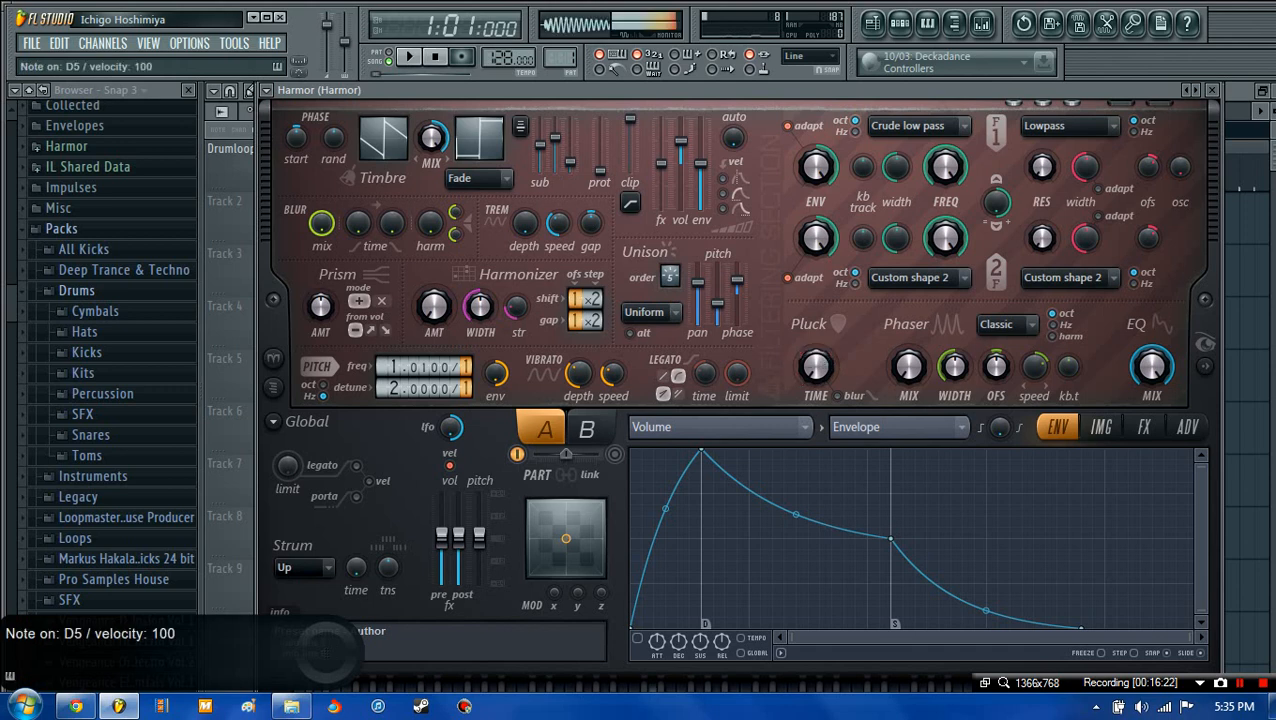
key(s)
key(s)
key(s)
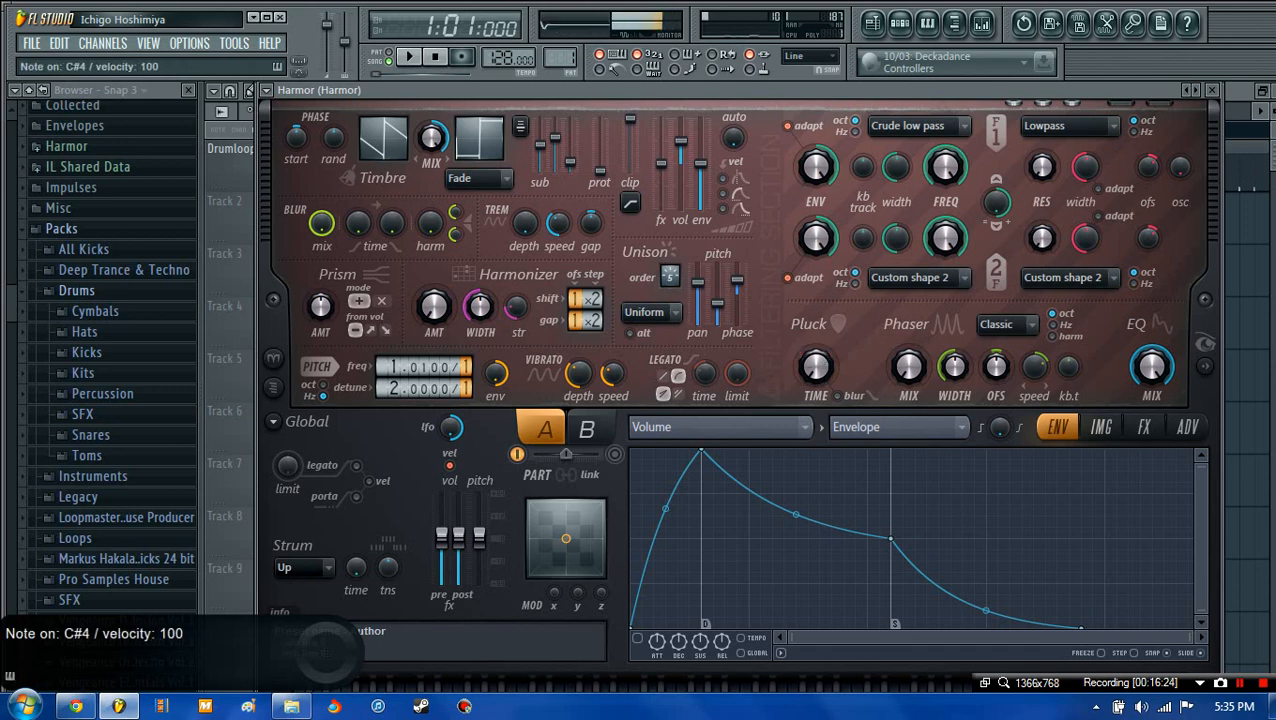
mouse_move(816, 366)
mouse_down()
mouse_move(816, 332)
mouse_move(816, 367)
mouse_move(816, 344)
mouse_up()
key(s)
key(s)
key(s)
key(s)
- Raise the phaser mix slightly, readjust the pluck time and audition notes
mouse_move(900, 372)
mouse_down()
mouse_move(906, 356)
mouse_move(912, 373)
mouse_up()
drag(820, 372, 822, 335)
key(s)
key(s)
key(s)
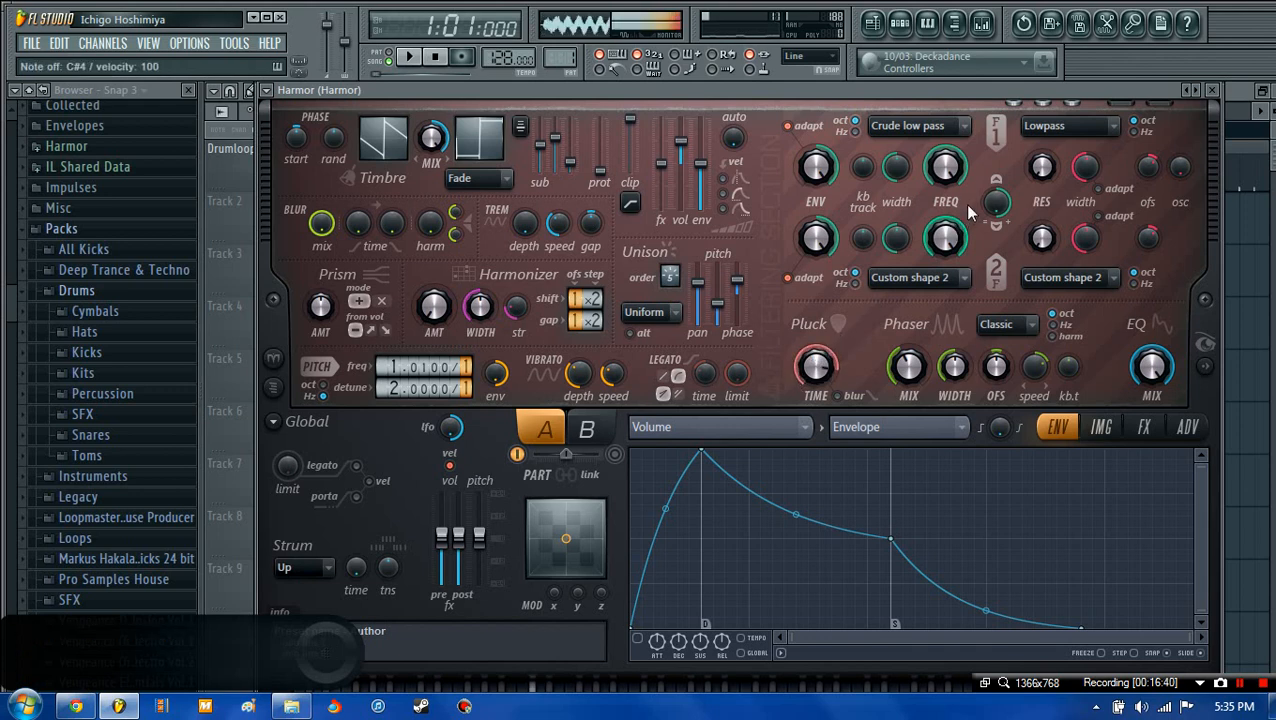
- Try the Crude band pass type with the Sedge hat resonance shape on filter 1
click(963, 126)
click(912, 242)
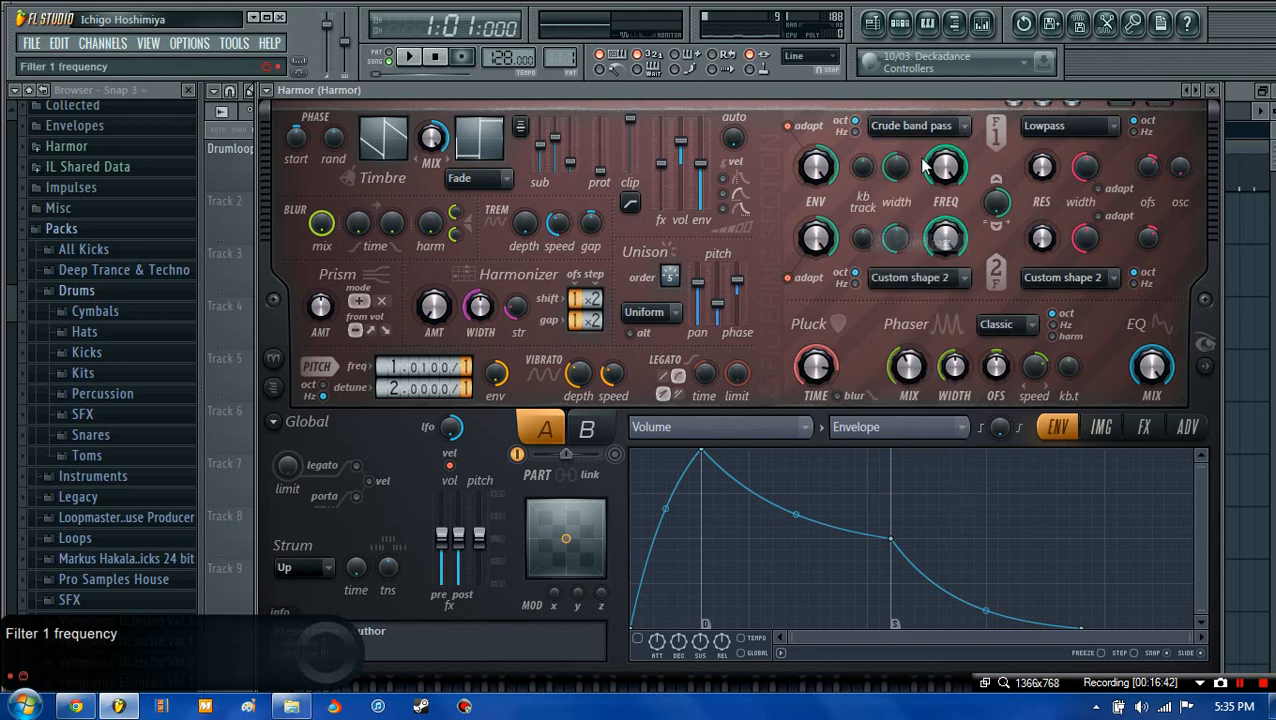
click(1110, 128)
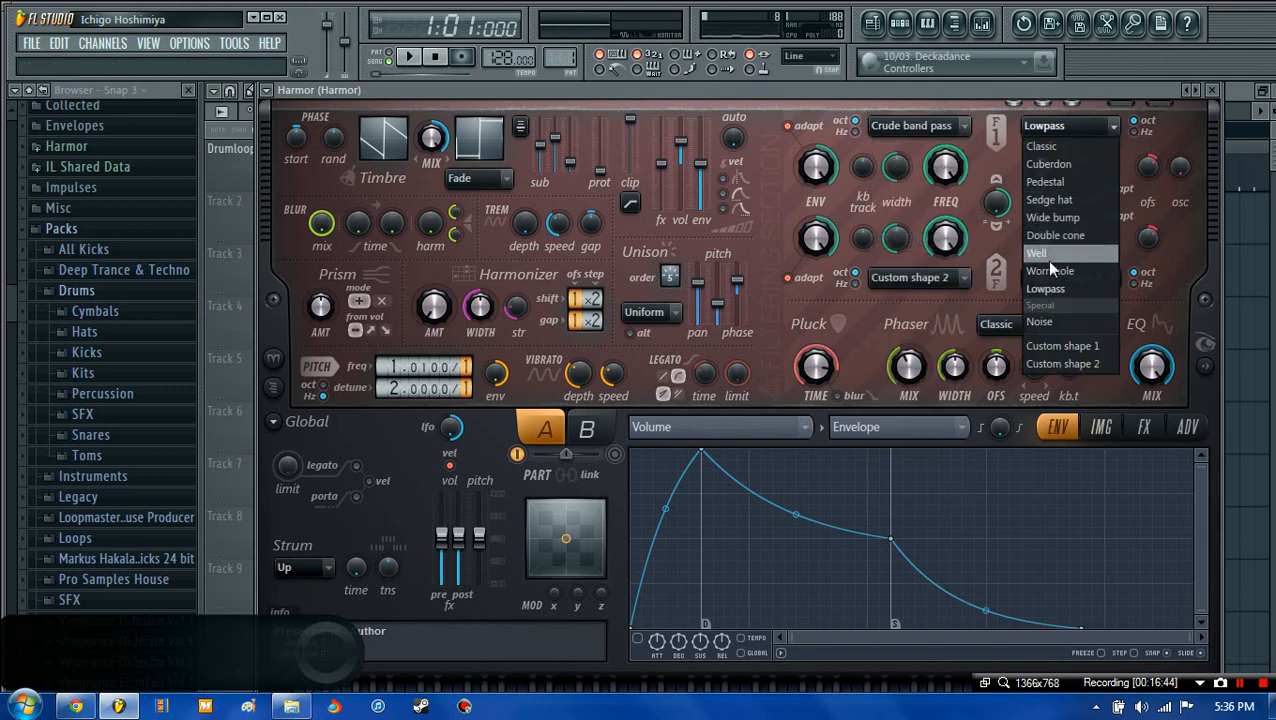
click(1068, 200)
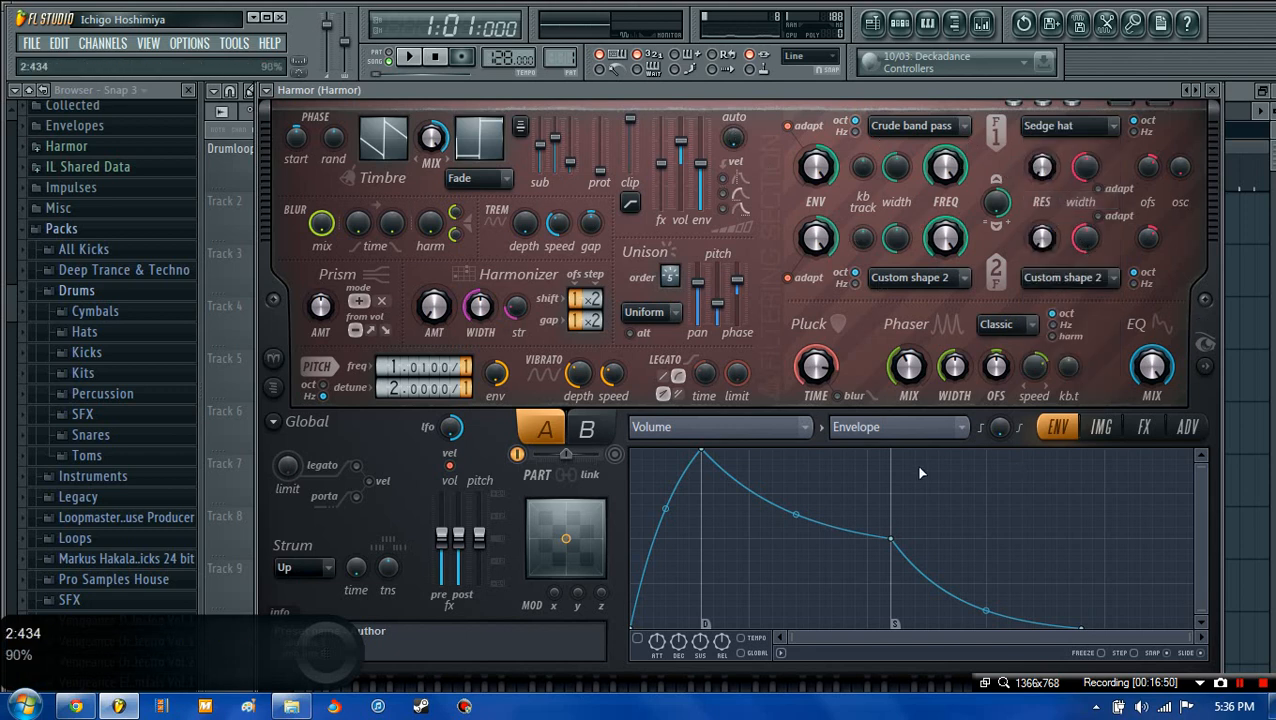
- Set filter 1 to the Classic resonance shape and the Hill low pass type, auditioning a note
click(1080, 126)
click(1058, 152)
key(s)
click(1114, 128)
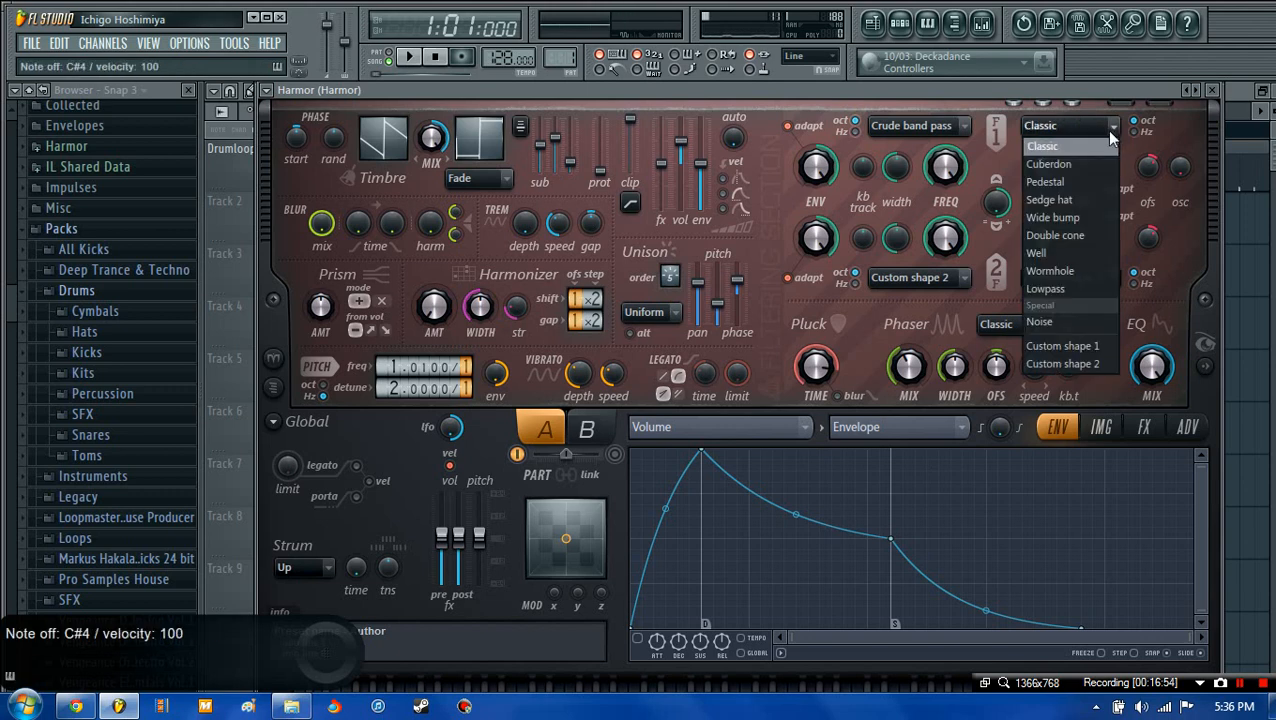
click(996, 140)
click(962, 127)
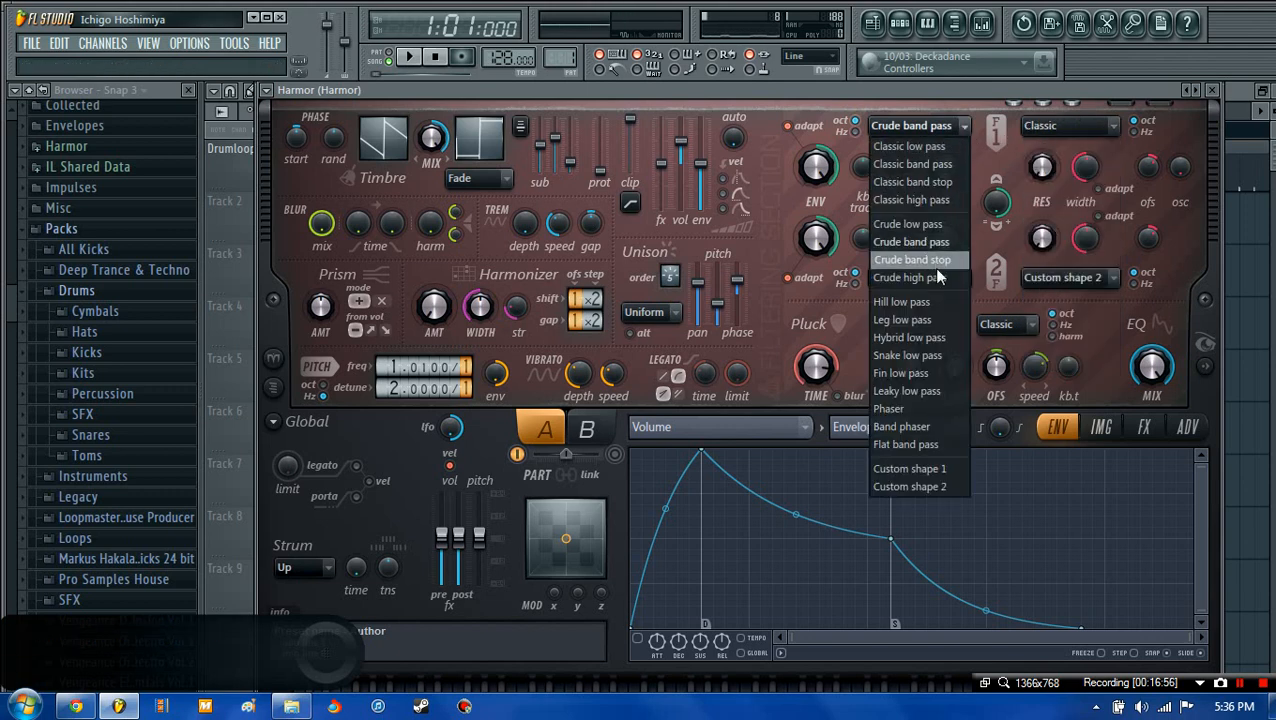
click(917, 305)
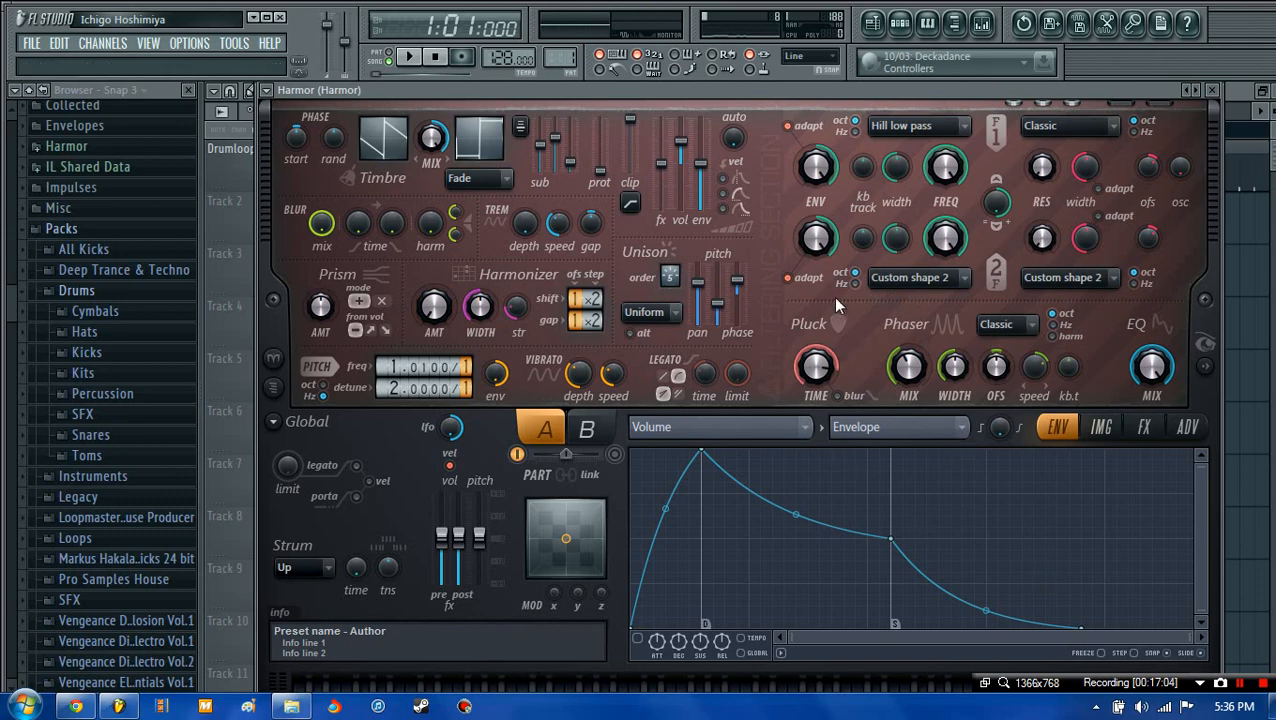
- Show Harmor's built-in effects and set the compression type to Warming
click(1099, 430)
click(1146, 428)
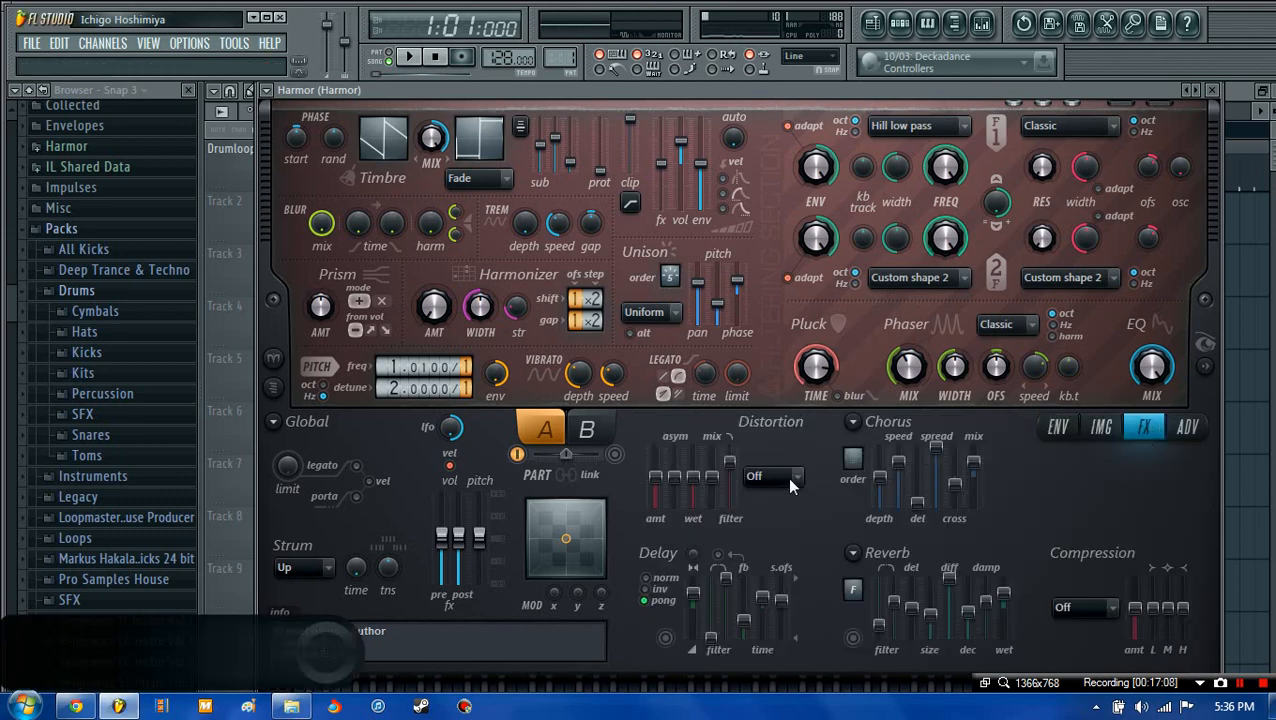
click(1086, 608)
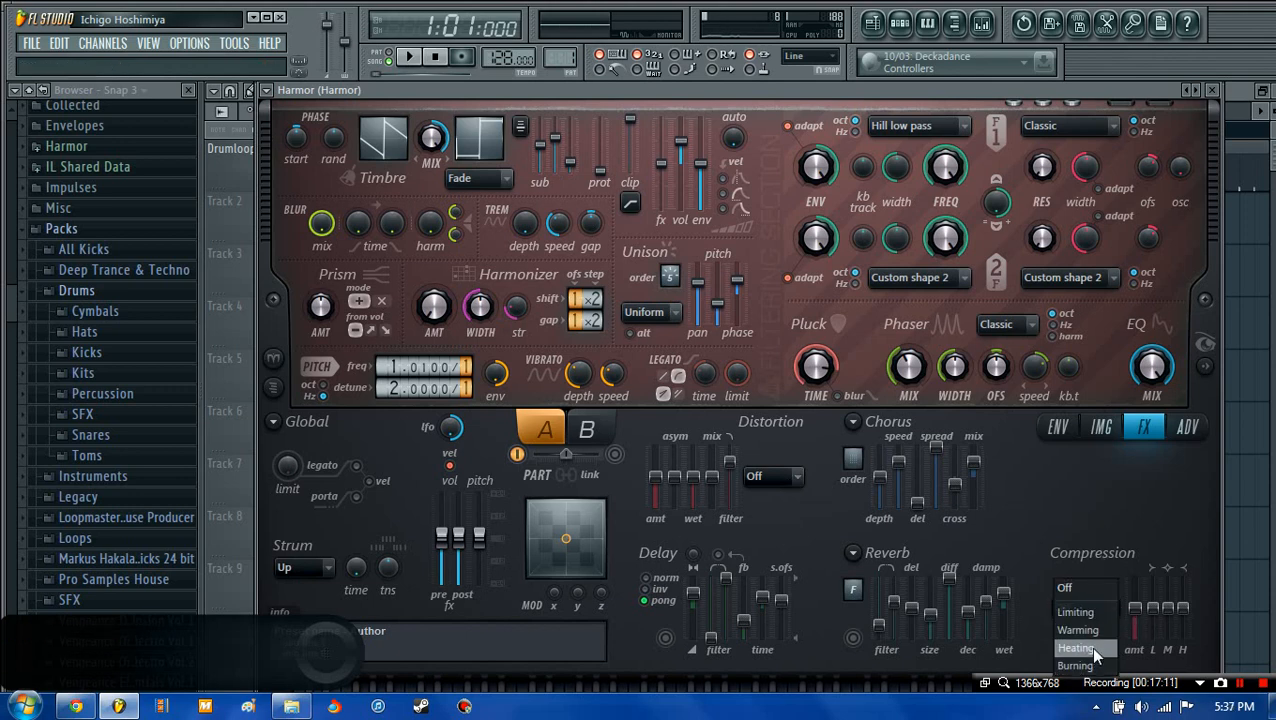
click(1094, 629)
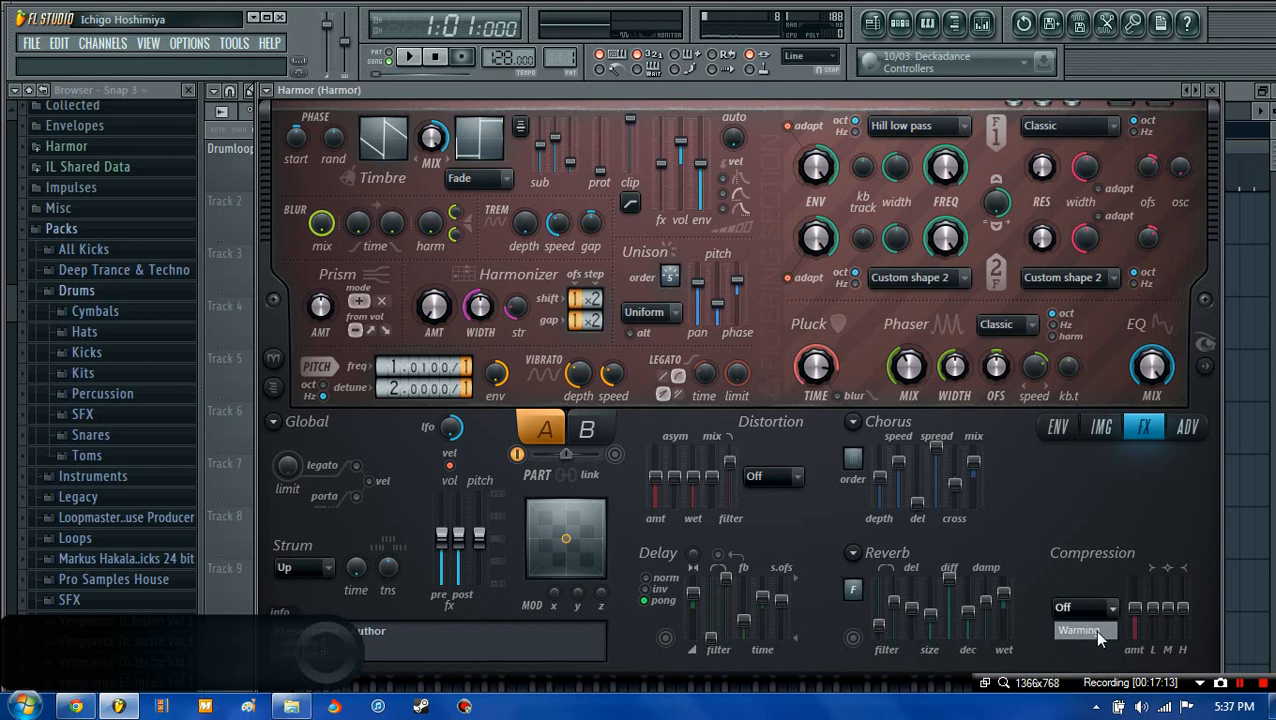
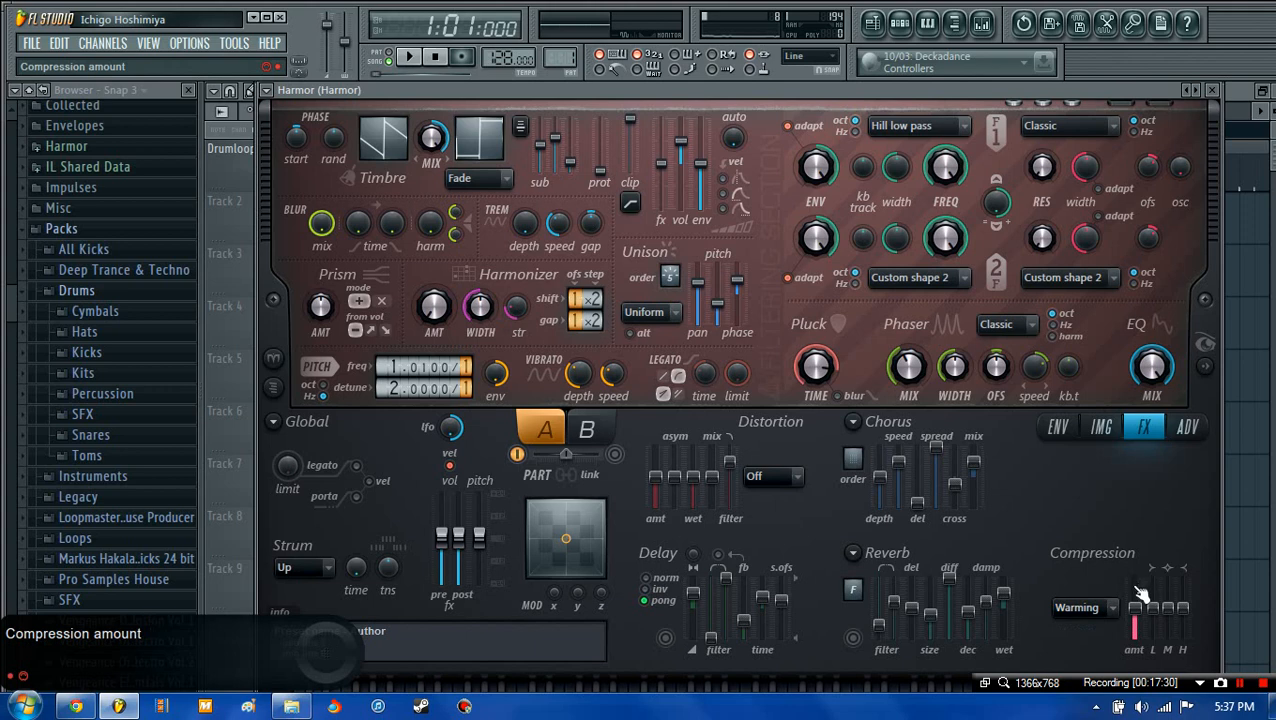
- Raise the compression amount above 67%, lower the low band, raise the mid band and set the high band to 34%, auditioning notes
drag(1134, 608, 1134, 600)
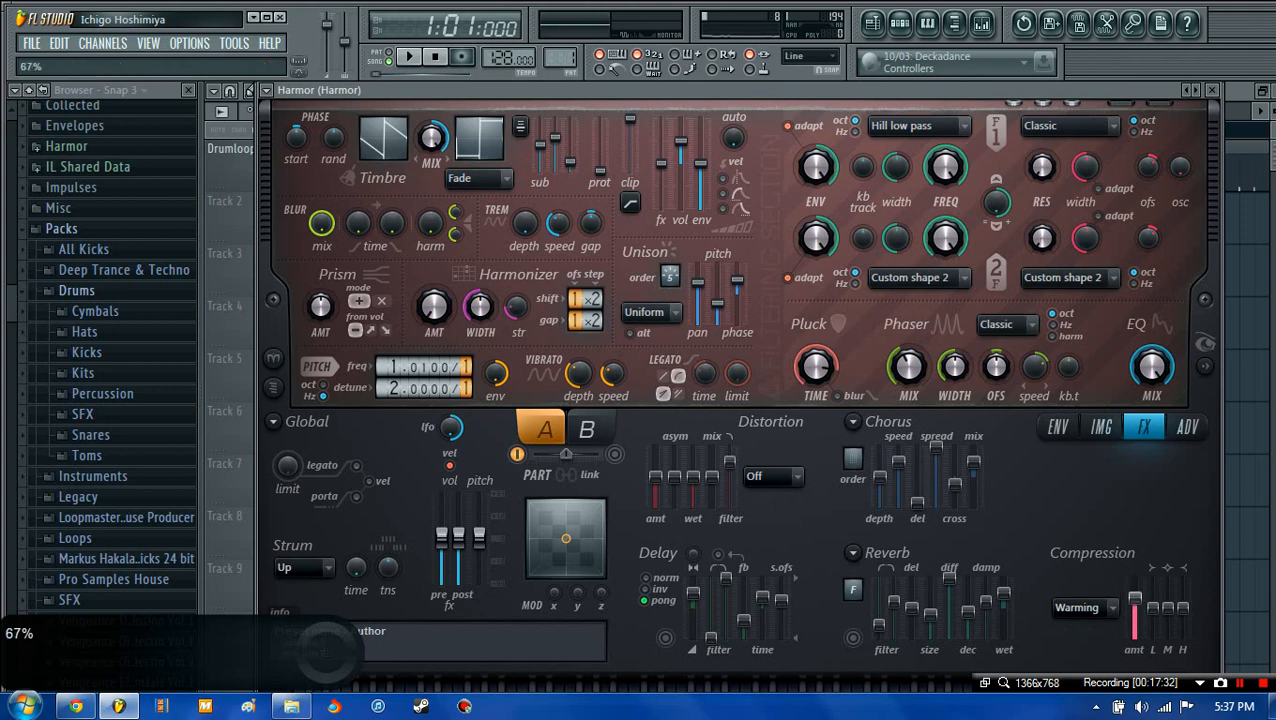
key(w)
key(s)
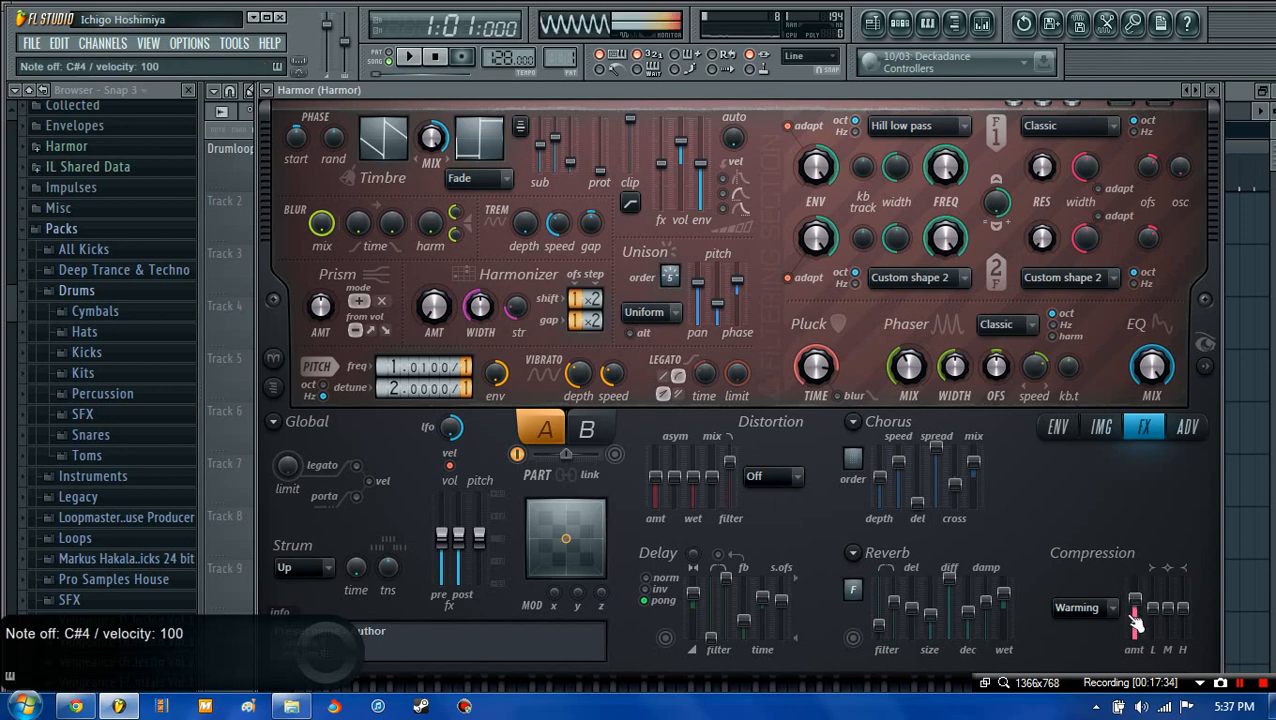
key(s)
drag(1135, 616, 1183, 613)
key(s)
key(s)
key(s)
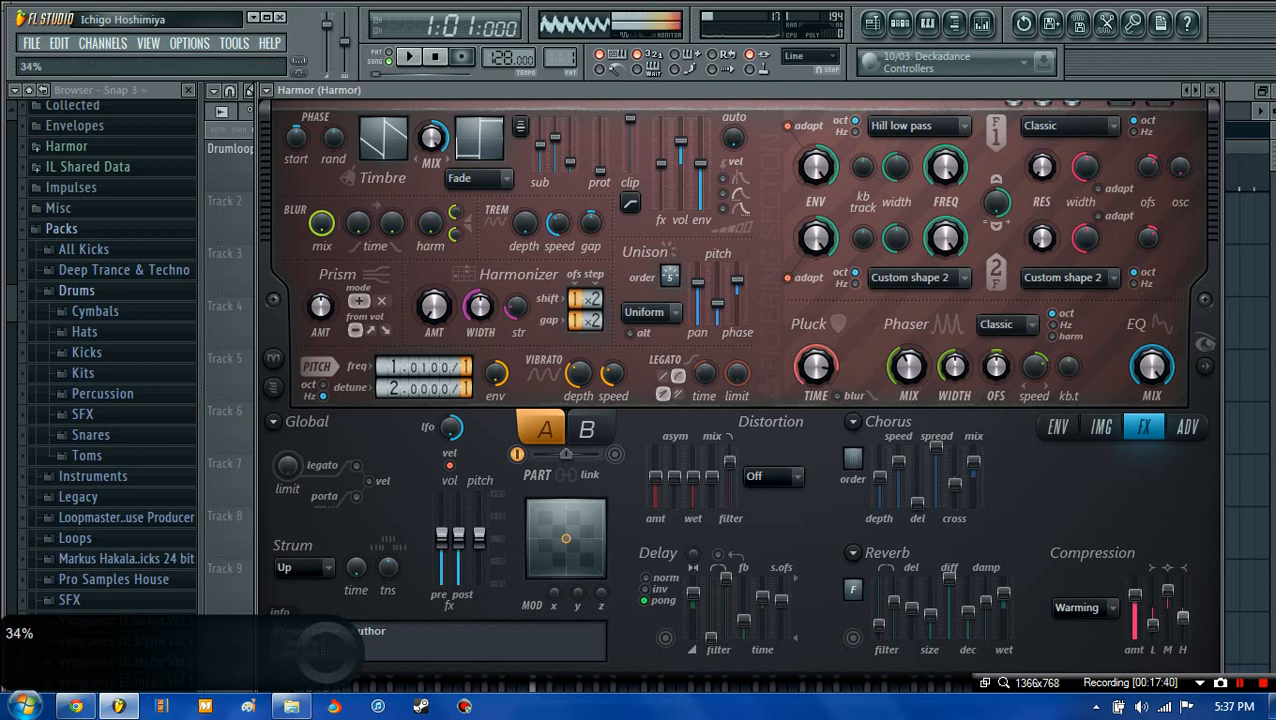
- Enable Harmor's reverb, audition notes and raise its low-cut filter slightly
click(853, 638)
key(s)
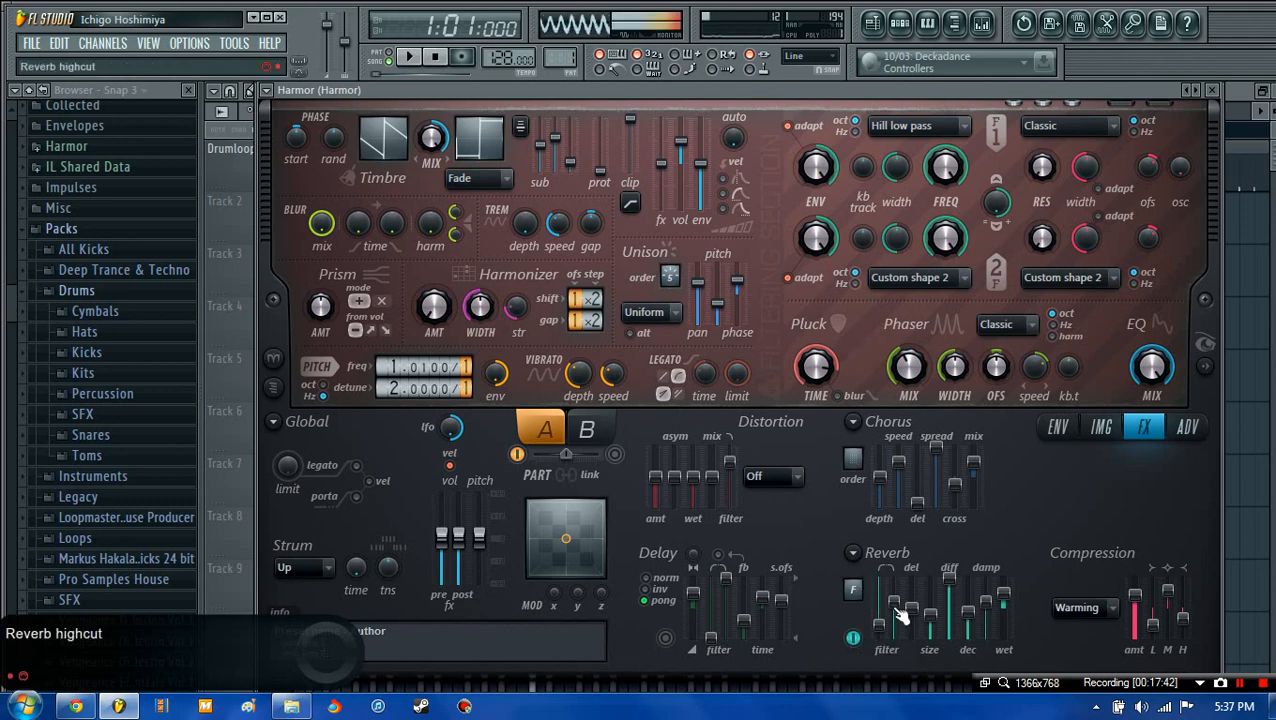
key(s)
drag(879, 626, 879, 620)
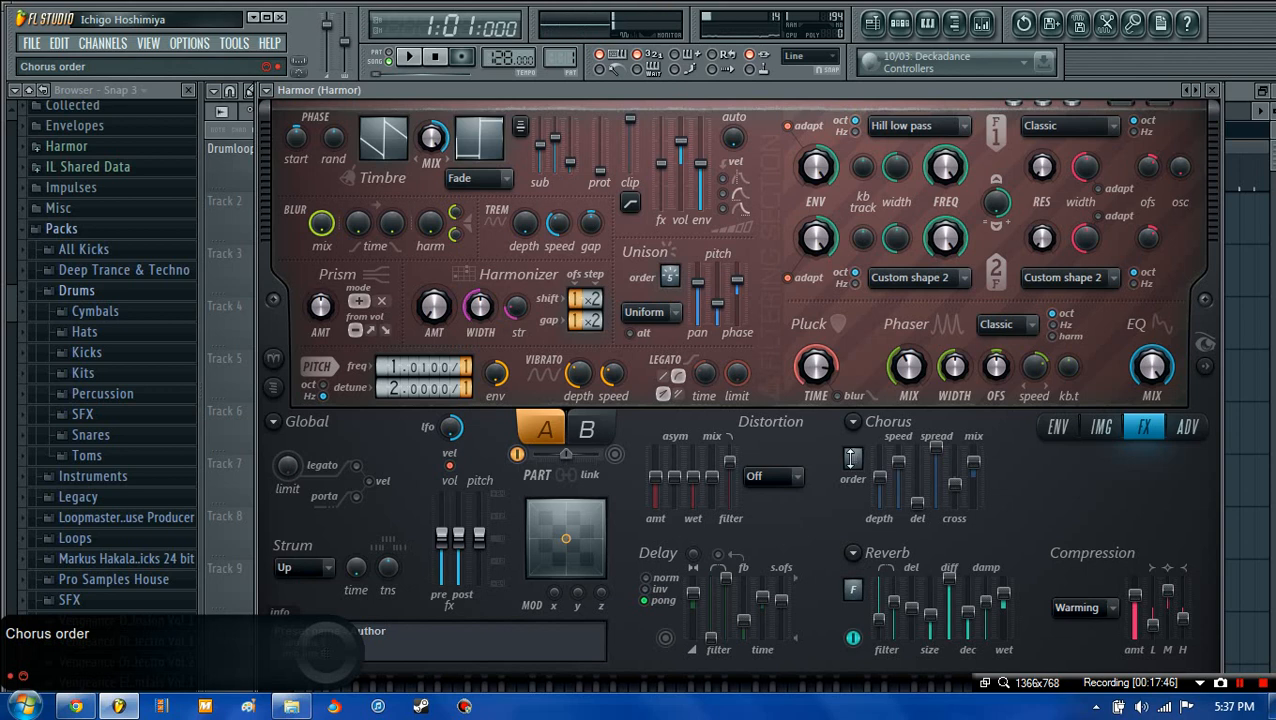
- Set Harmor's chorus order to 3 and audition a note
scroll(851, 458, up, 1)
key(s)
scroll(851, 458, up, 1)
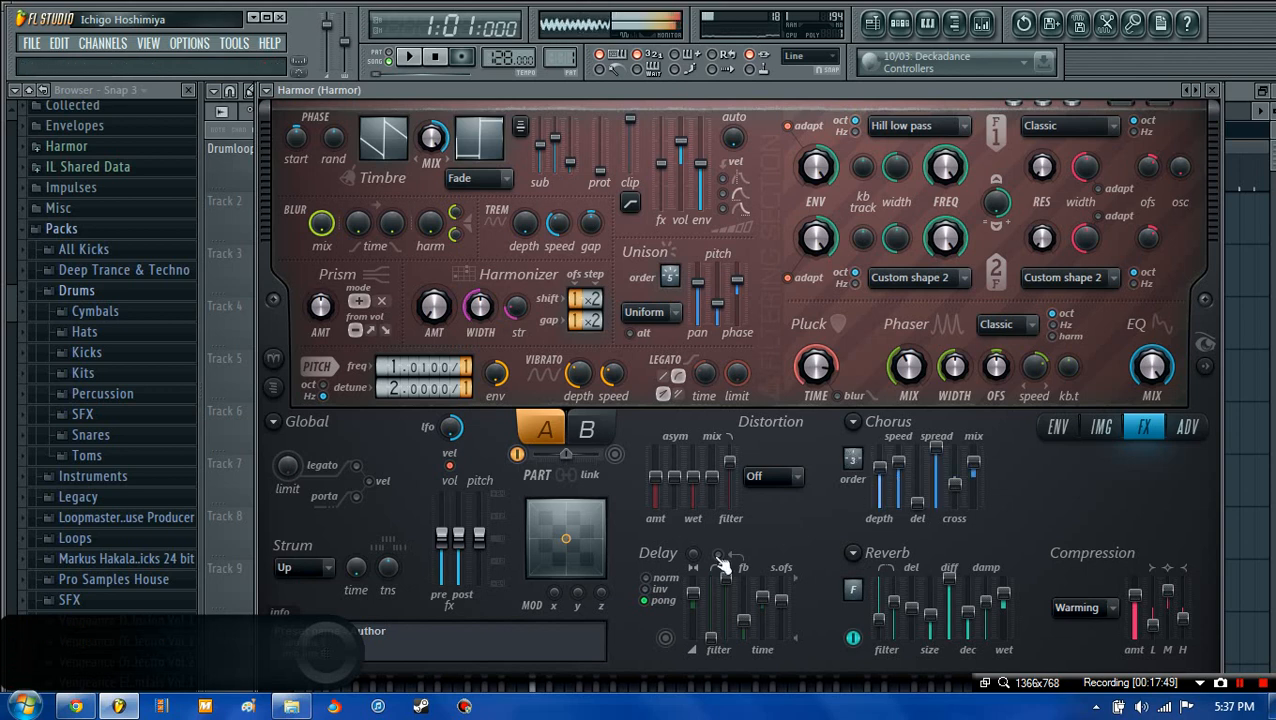
- Enable Harmor's delay in pong mode and audition notes
click(665, 637)
key(s)
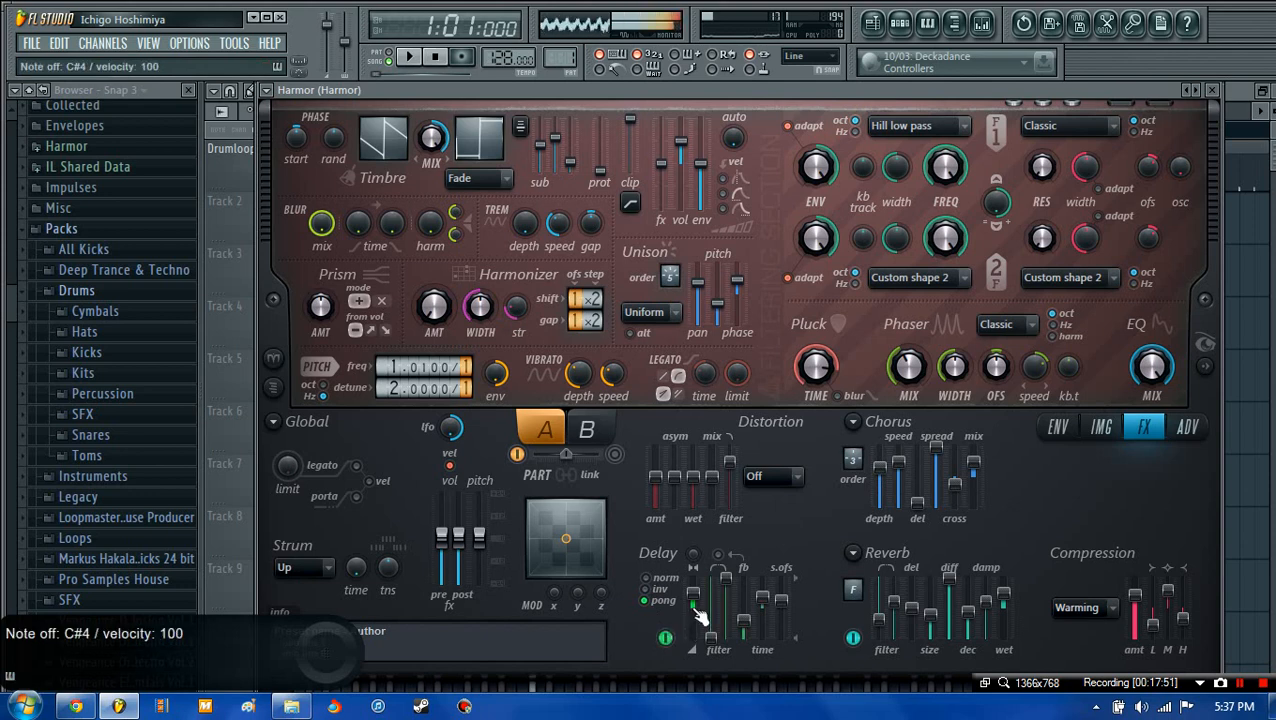
key(s)
key(s)
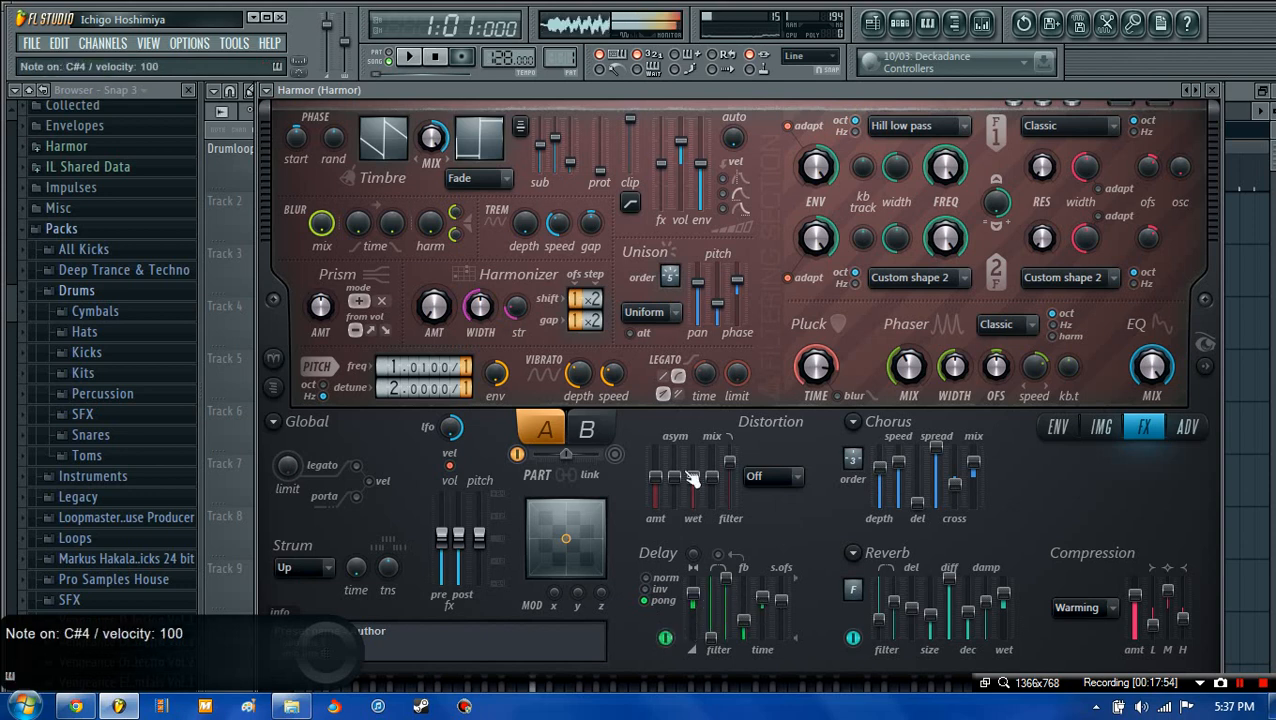
- Raise the distortion amount to about 64% and set the distortion type to Classic
drag(656, 482, 656, 466)
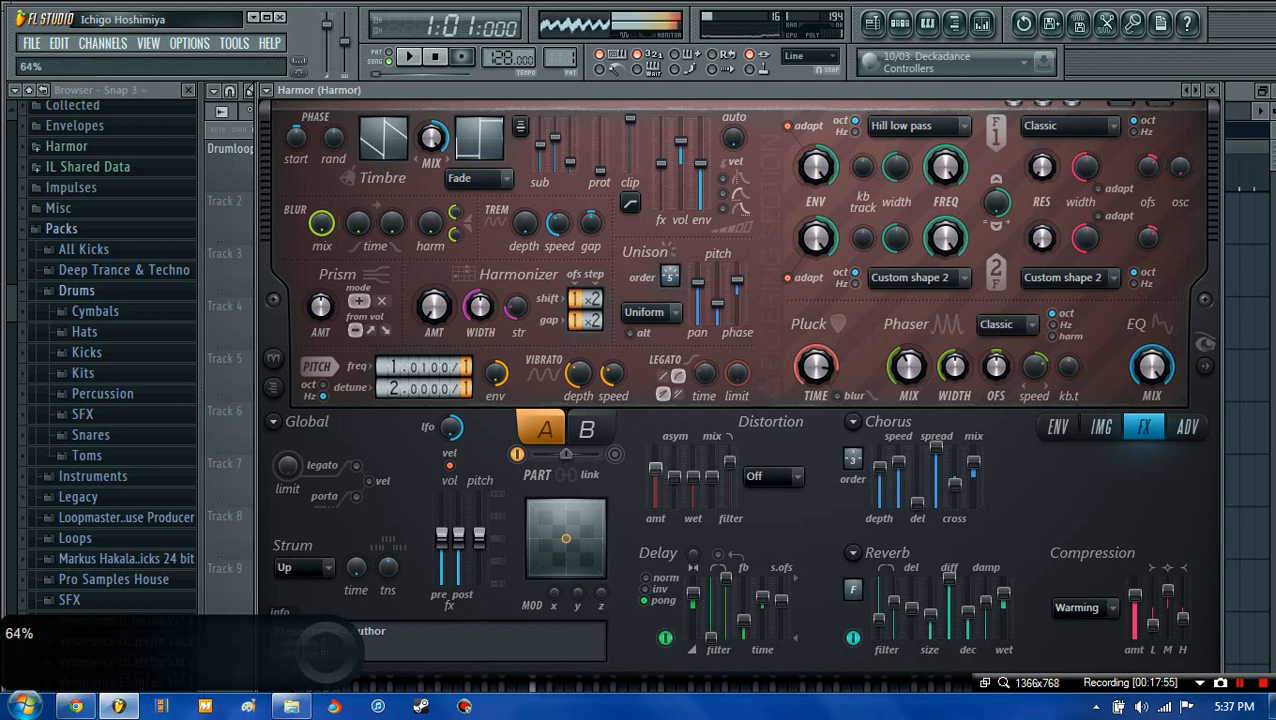
click(783, 479)
click(781, 490)
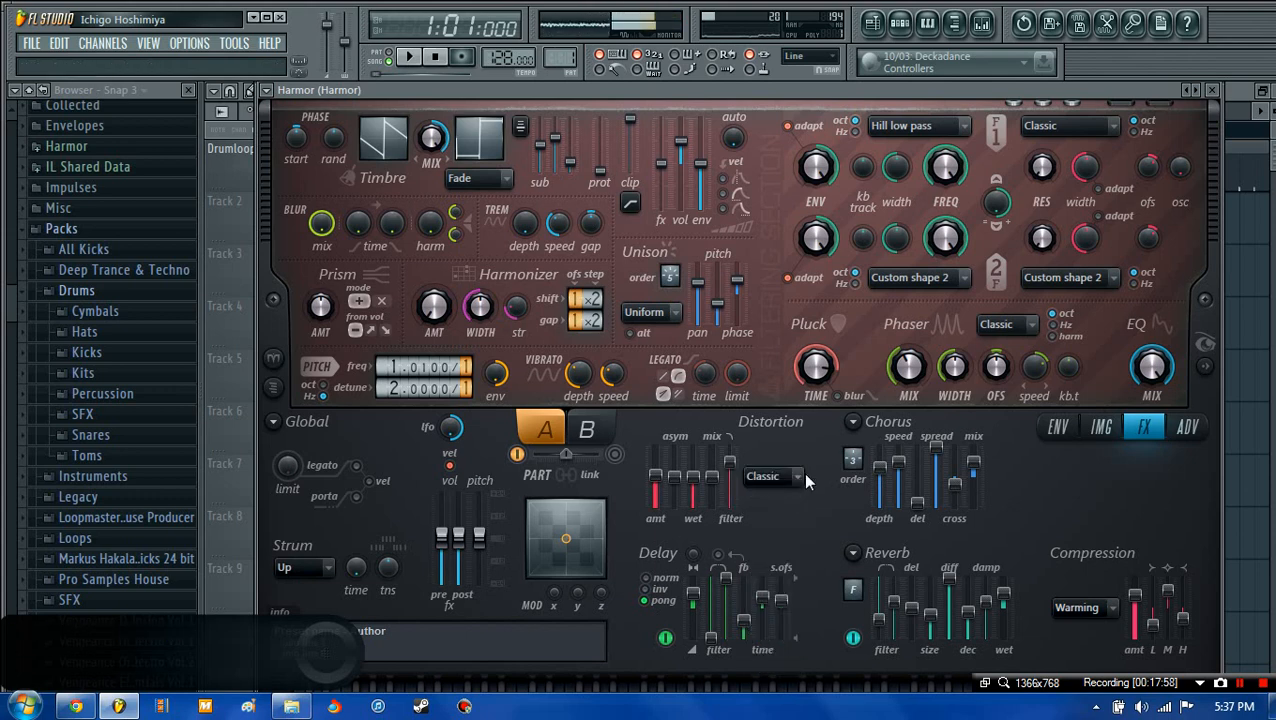
- Audition the Cube and Softsat distortion types on Harmor and switch the distortion off
click(797, 476)
click(766, 542)
key(s)
click(768, 478)
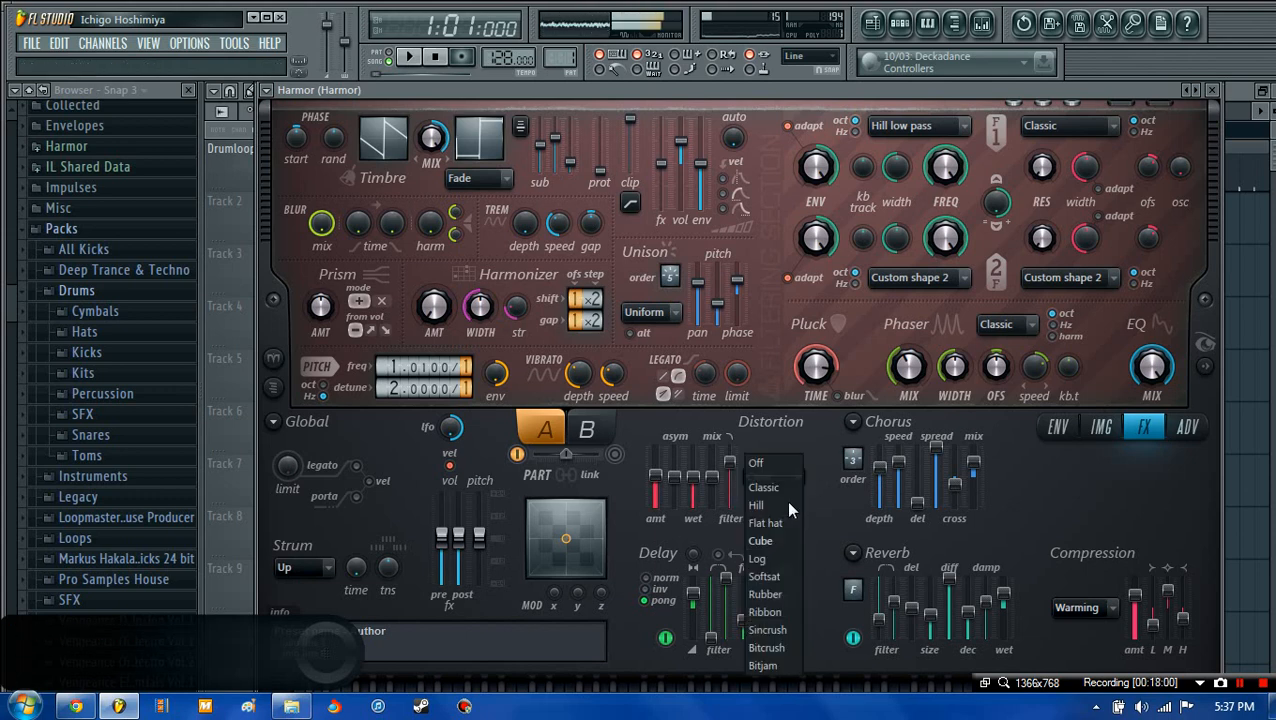
click(778, 578)
click(765, 477)
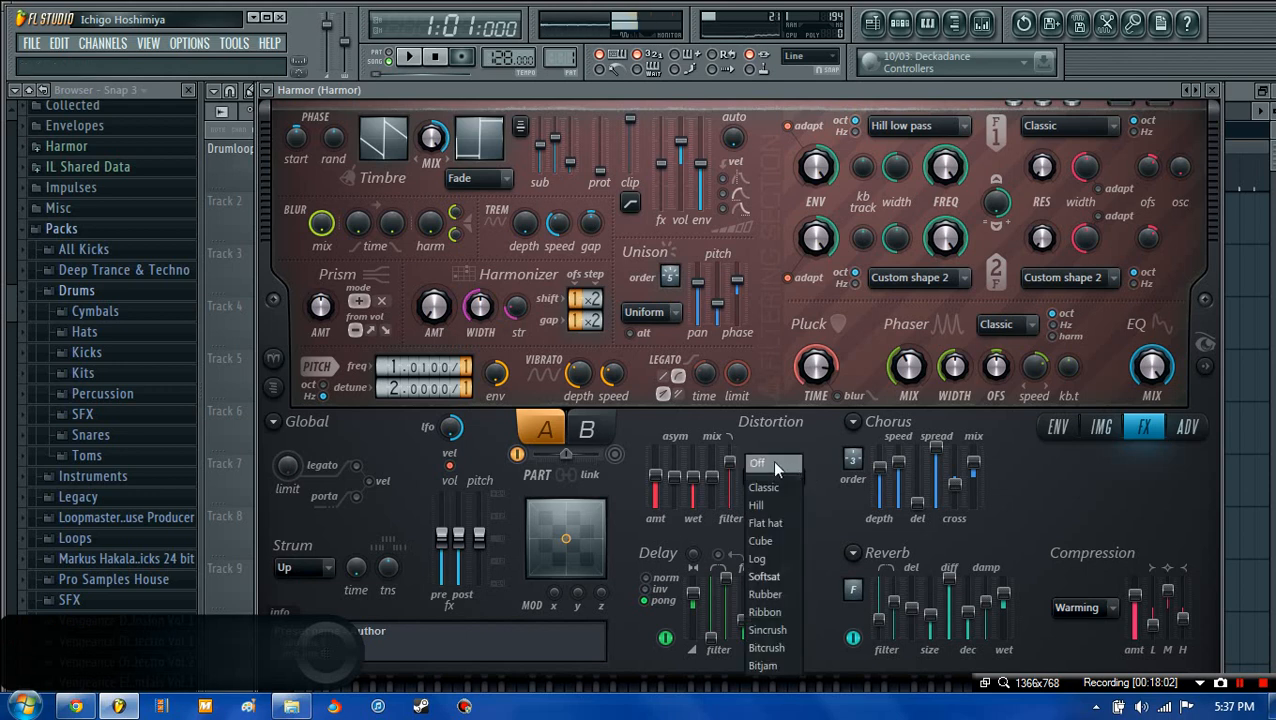
click(776, 465)
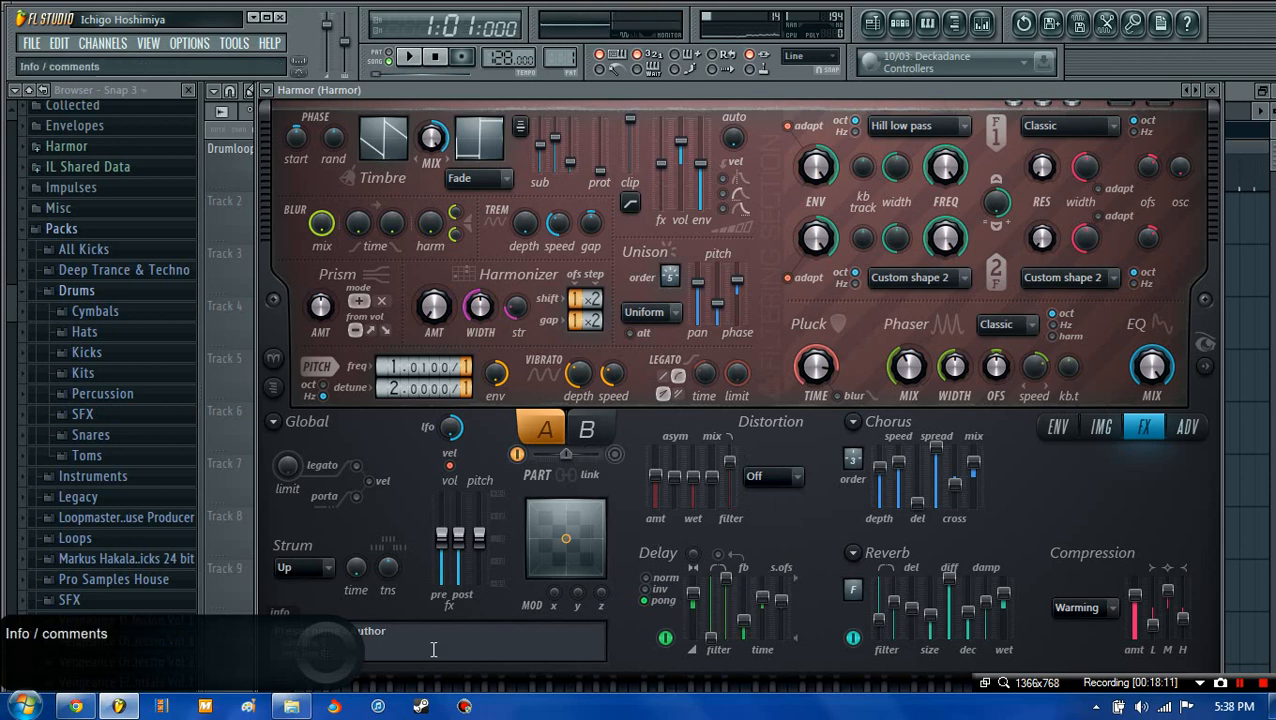
- Compare the settings of Harmor's parts A and B and show the envelope page
click(592, 432)
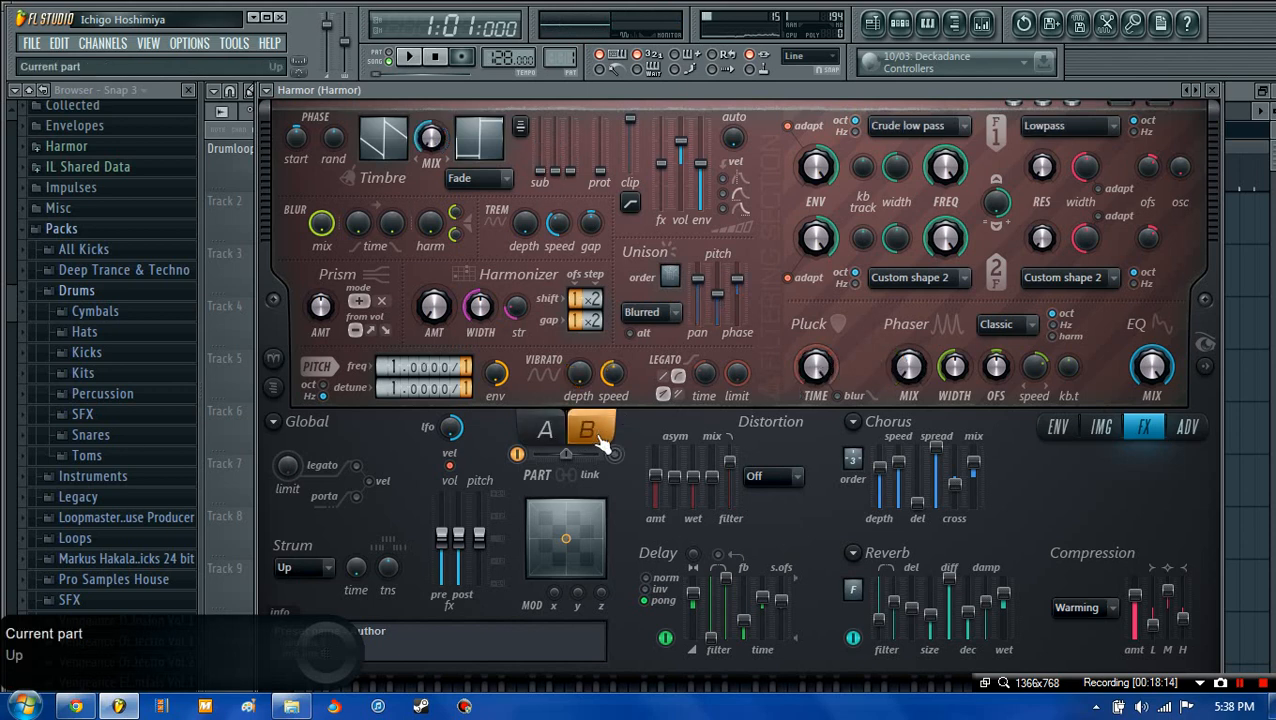
click(549, 432)
click(549, 432)
click(549, 432)
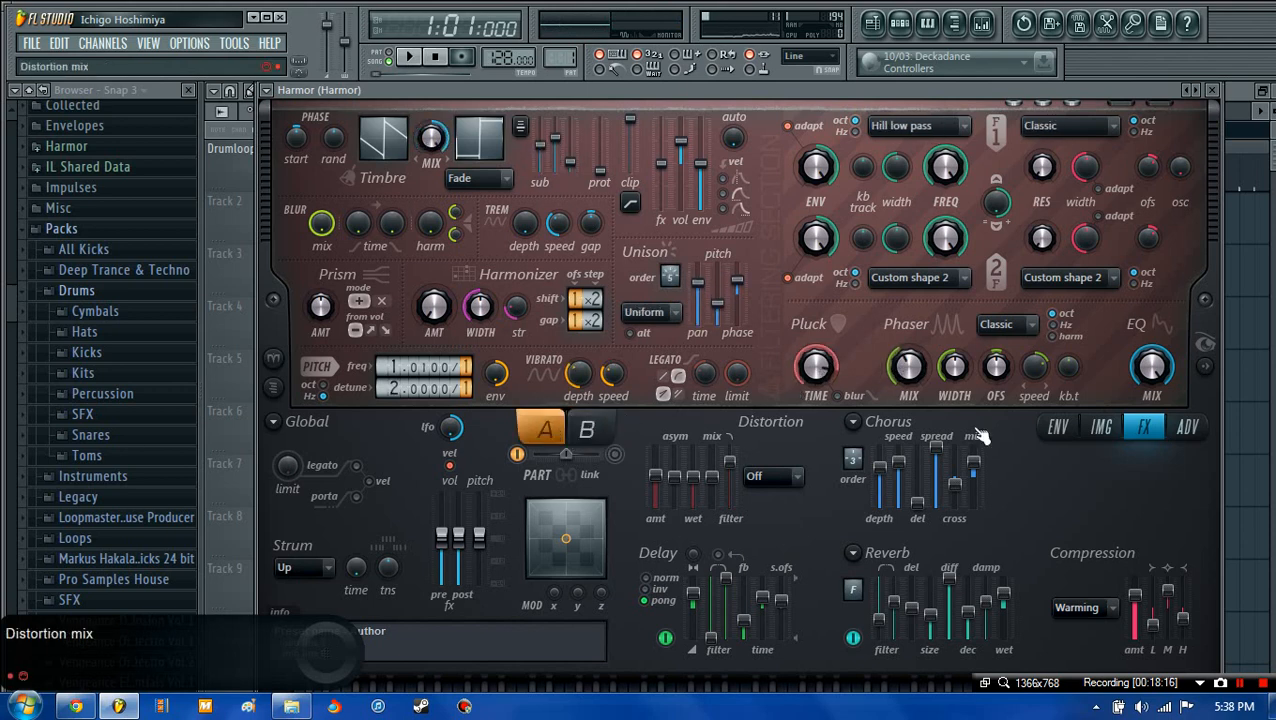
click(1058, 432)
click(545, 437)
click(585, 430)
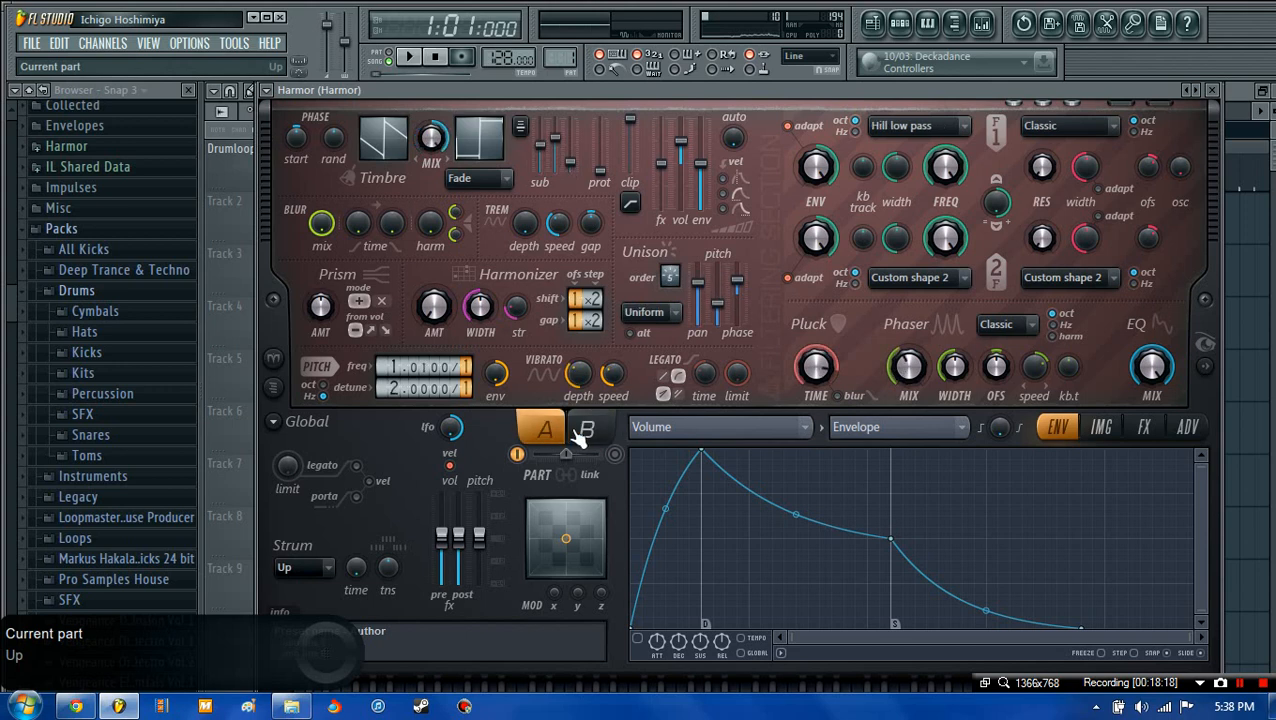
- Select part B, shift the part mix slightly toward A, raise its three sub-harmonic levels and set its unison order to 2
click(547, 432)
click(588, 431)
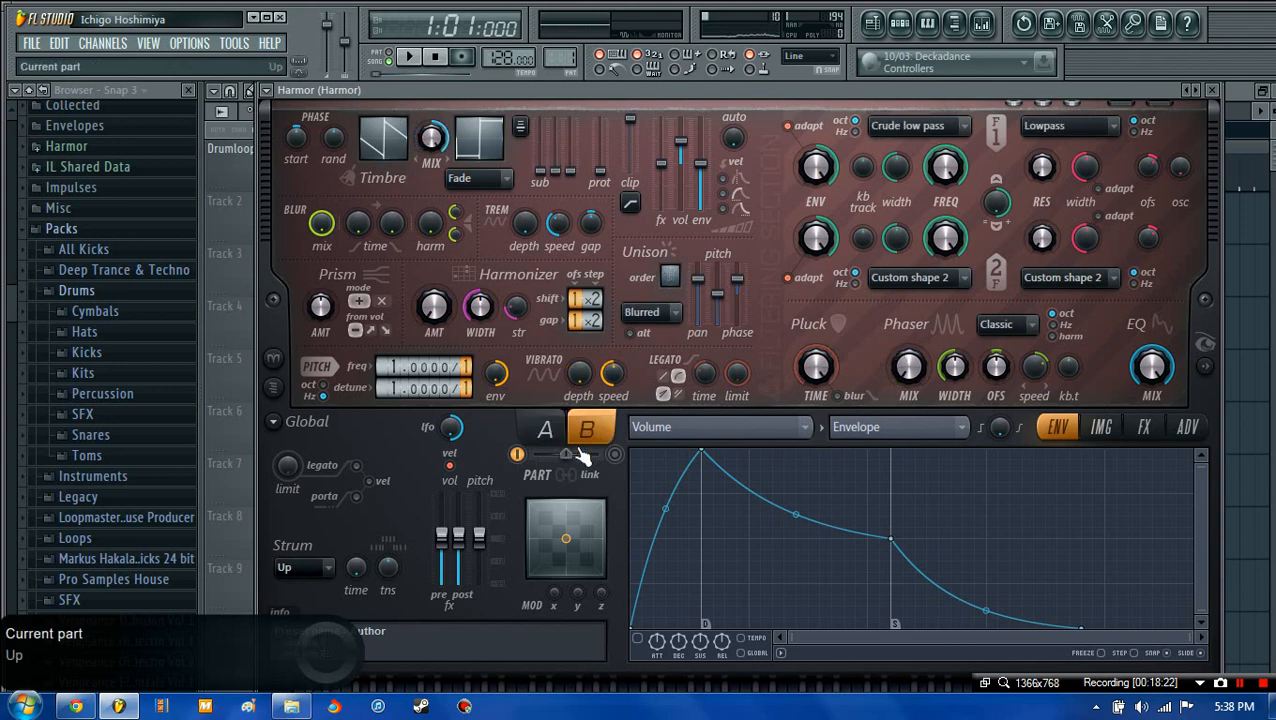
drag(579, 452, 555, 453)
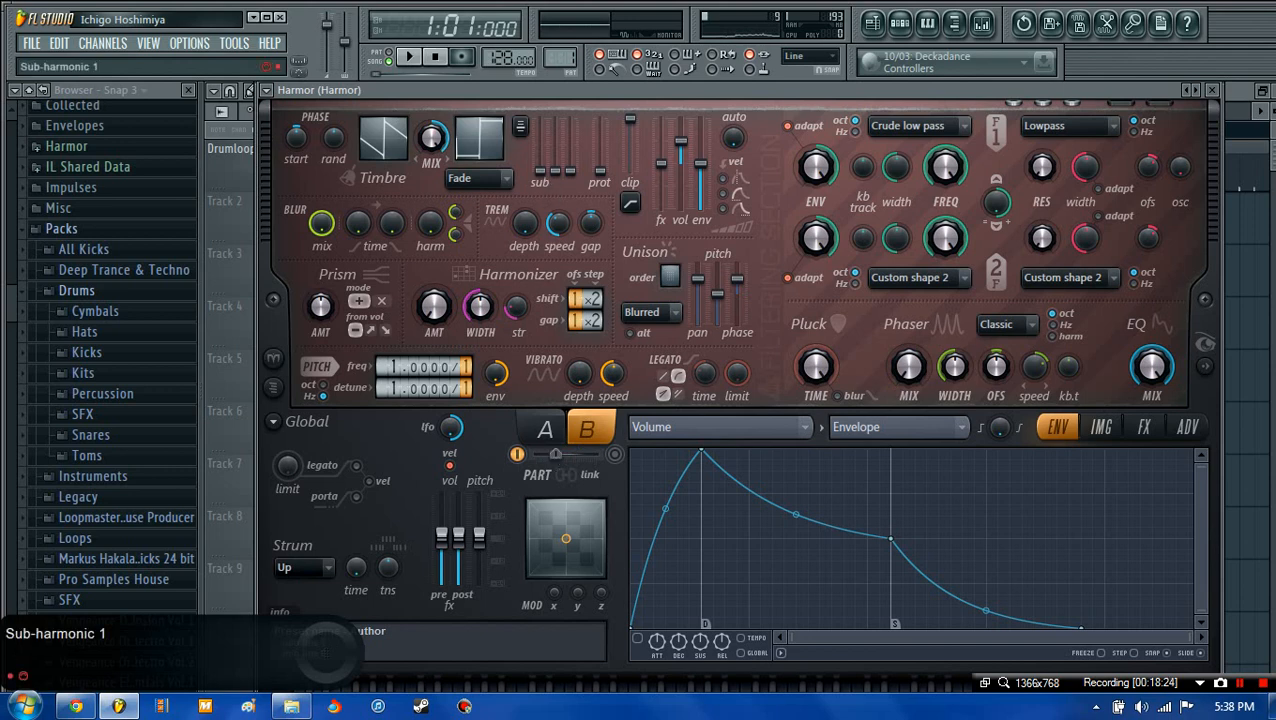
drag(540, 170, 570, 130)
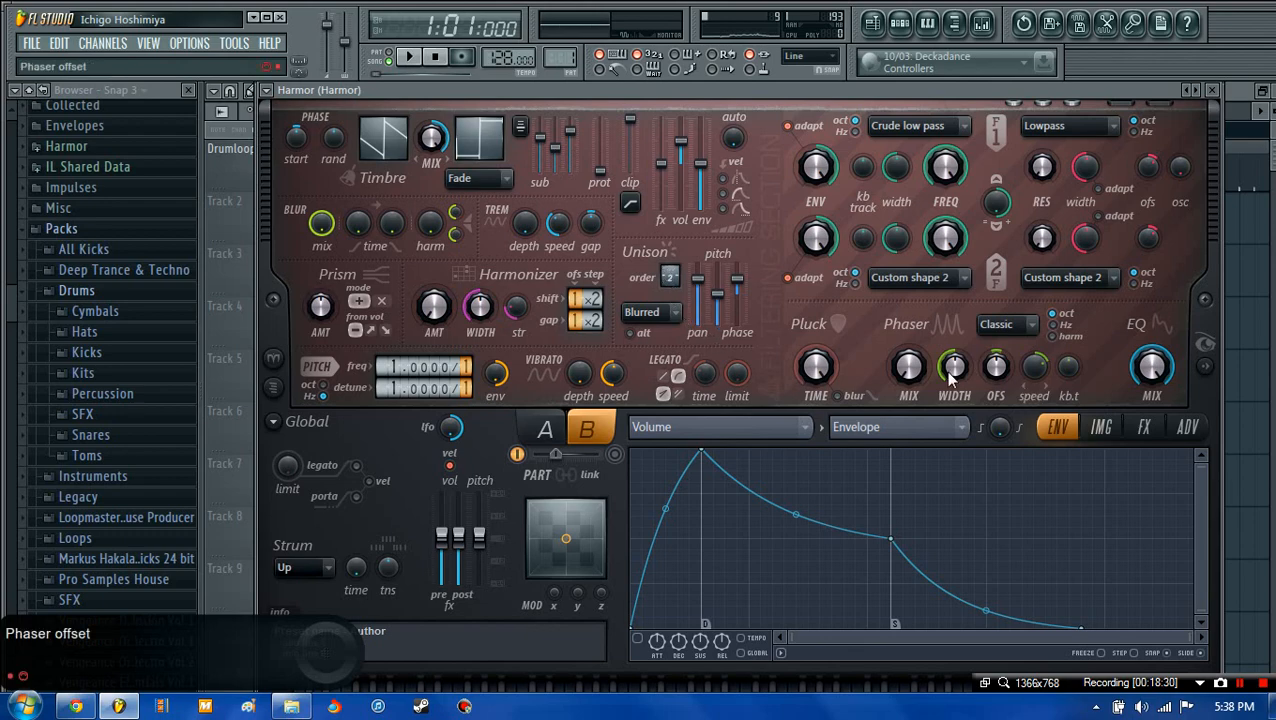
- Try the Hill distortion type with part B selected, check it on part A, and switch the distortion off
click(1145, 430)
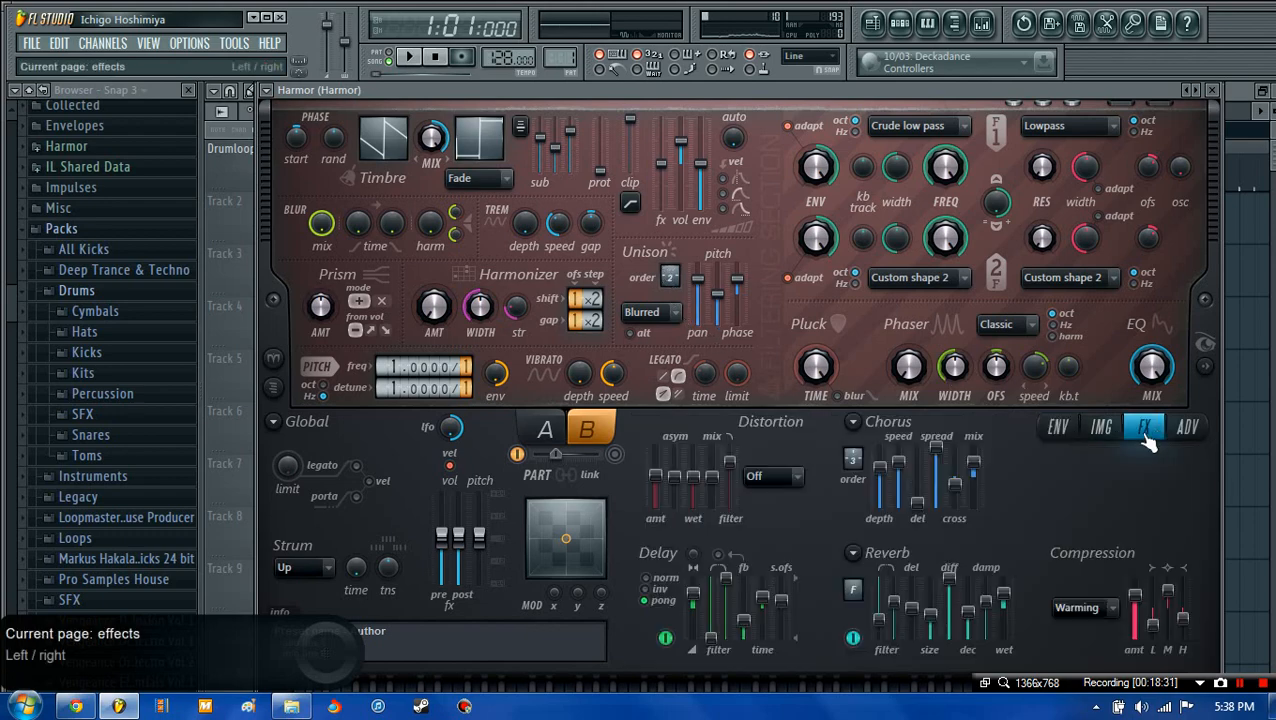
click(790, 477)
click(784, 510)
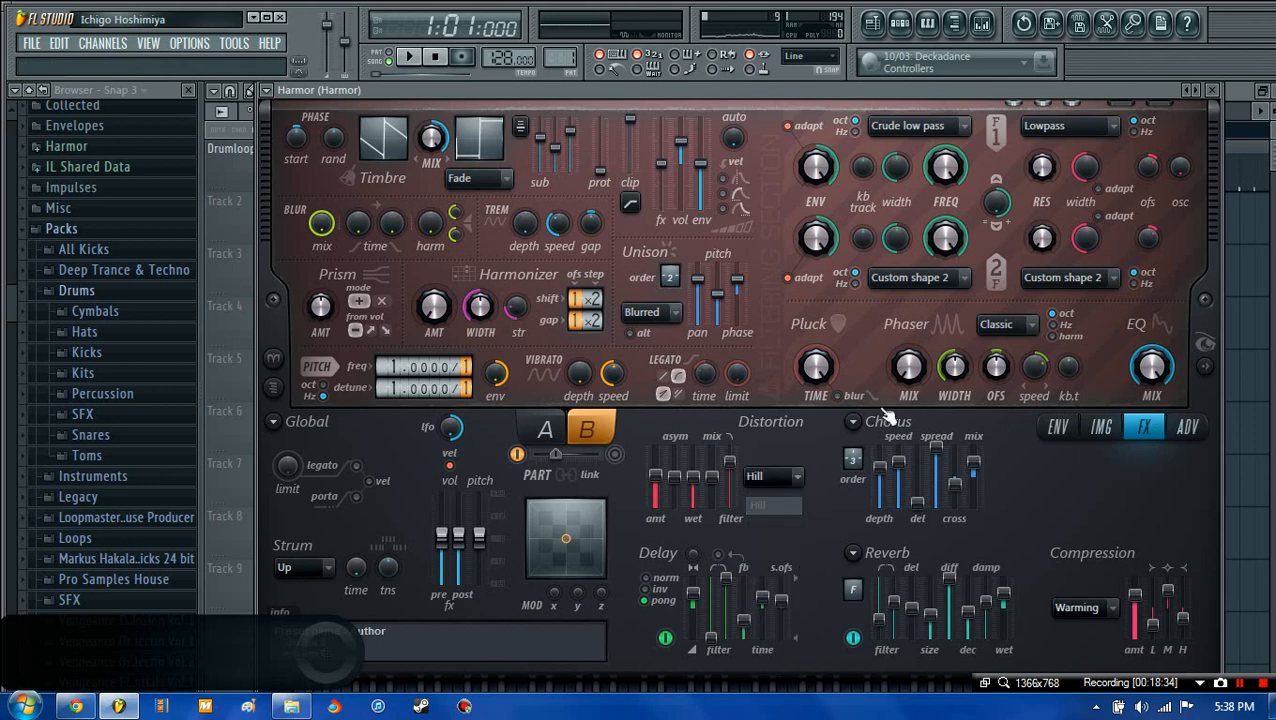
click(549, 430)
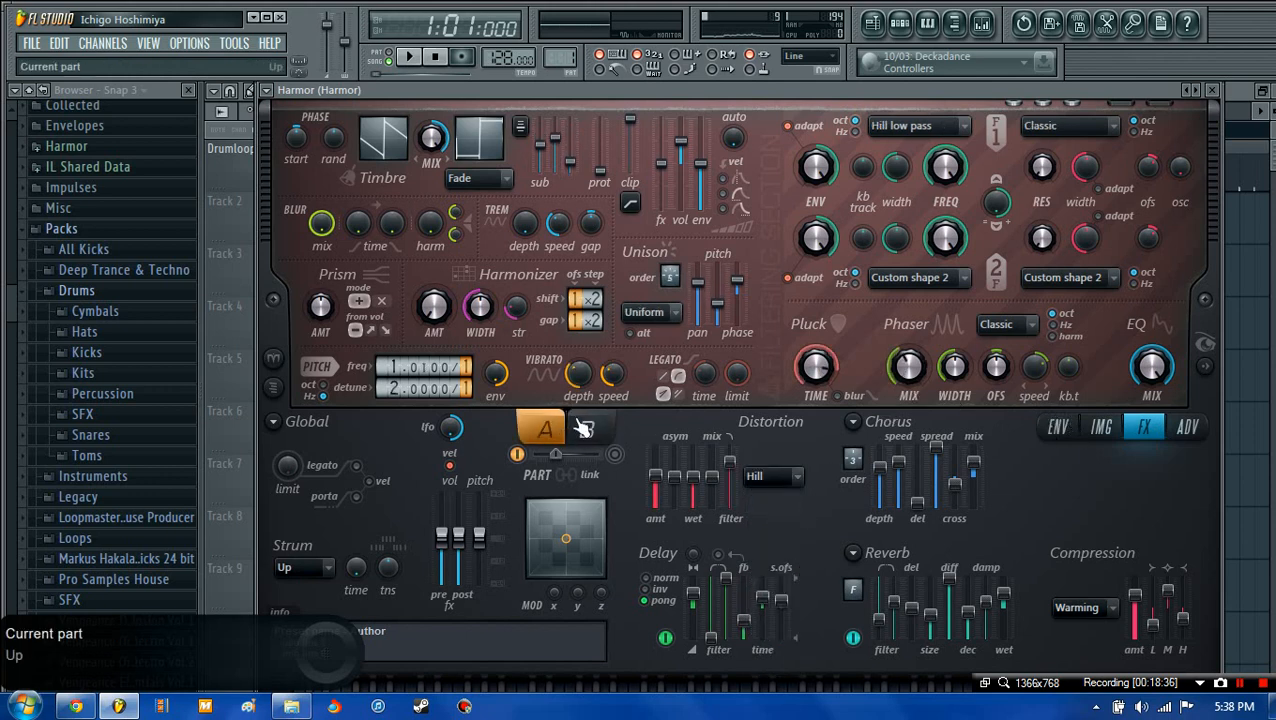
click(587, 428)
click(778, 476)
click(770, 468)
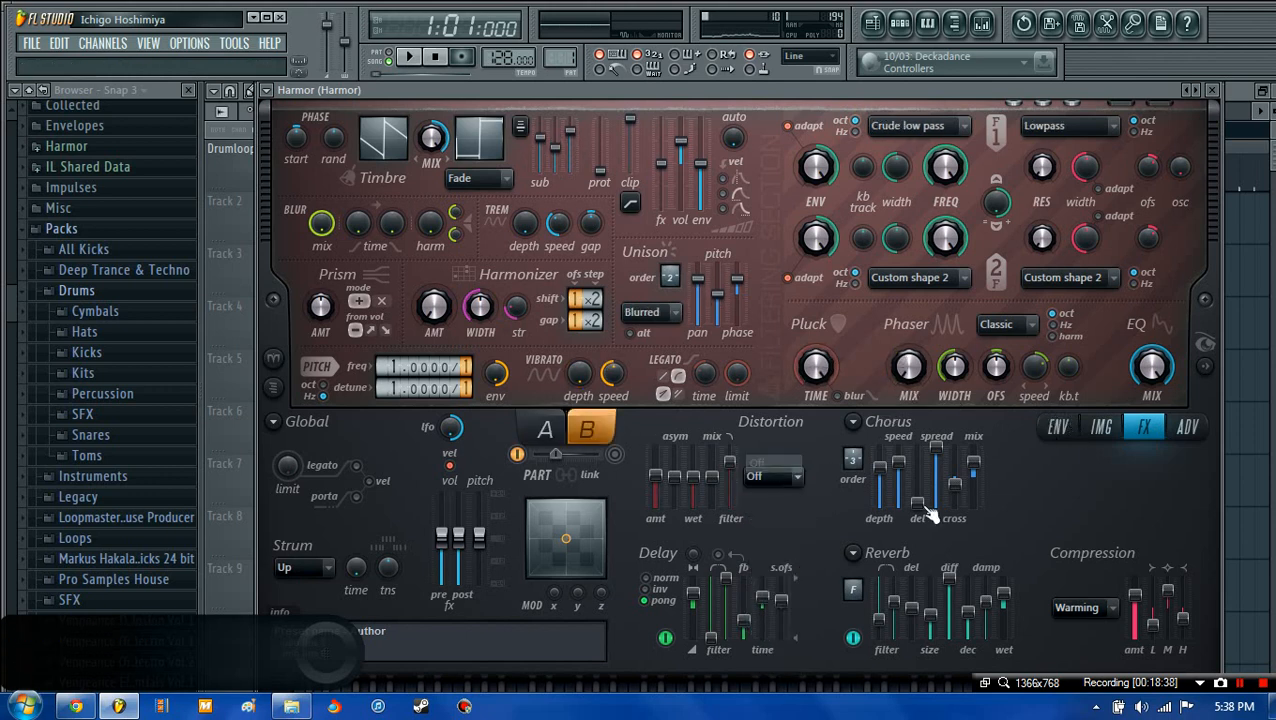
- Return to the envelope page, enable part B and adjust the part mix toward A while auditioning notes
click(1042, 432)
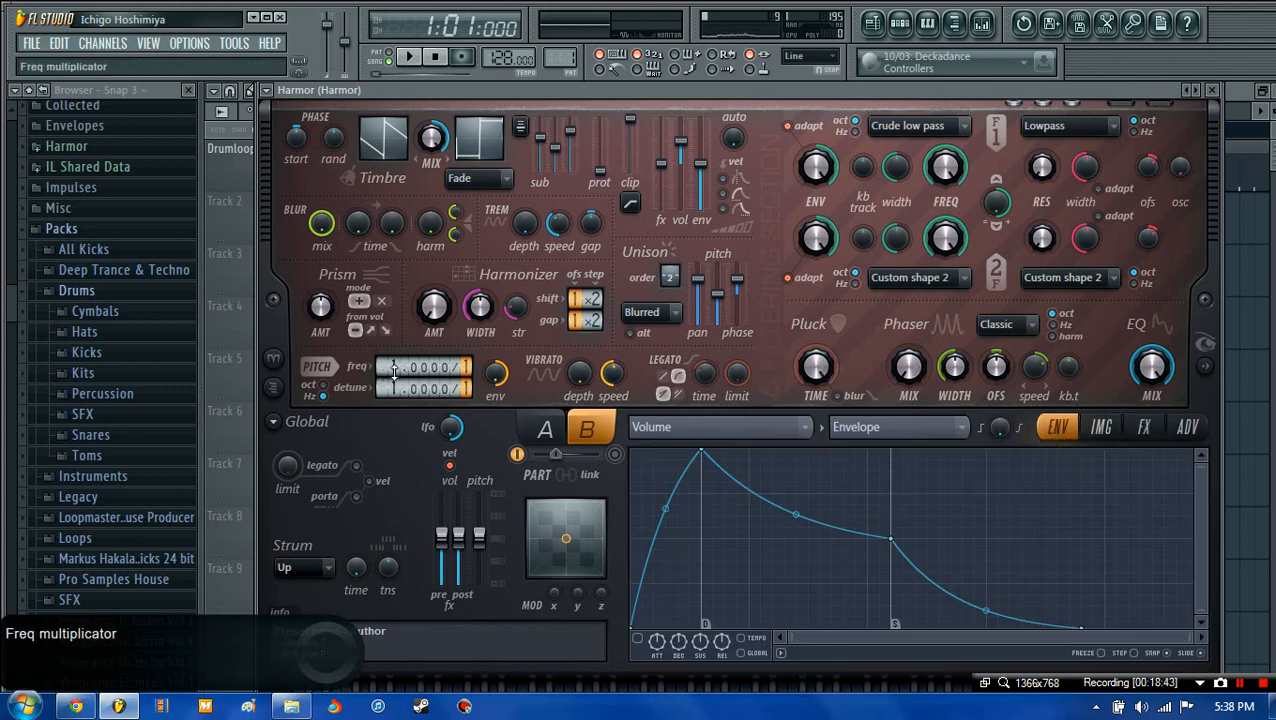
mouse_move(556, 455)
mouse_down()
mouse_move(589, 454)
mouse_move(550, 454)
mouse_up()
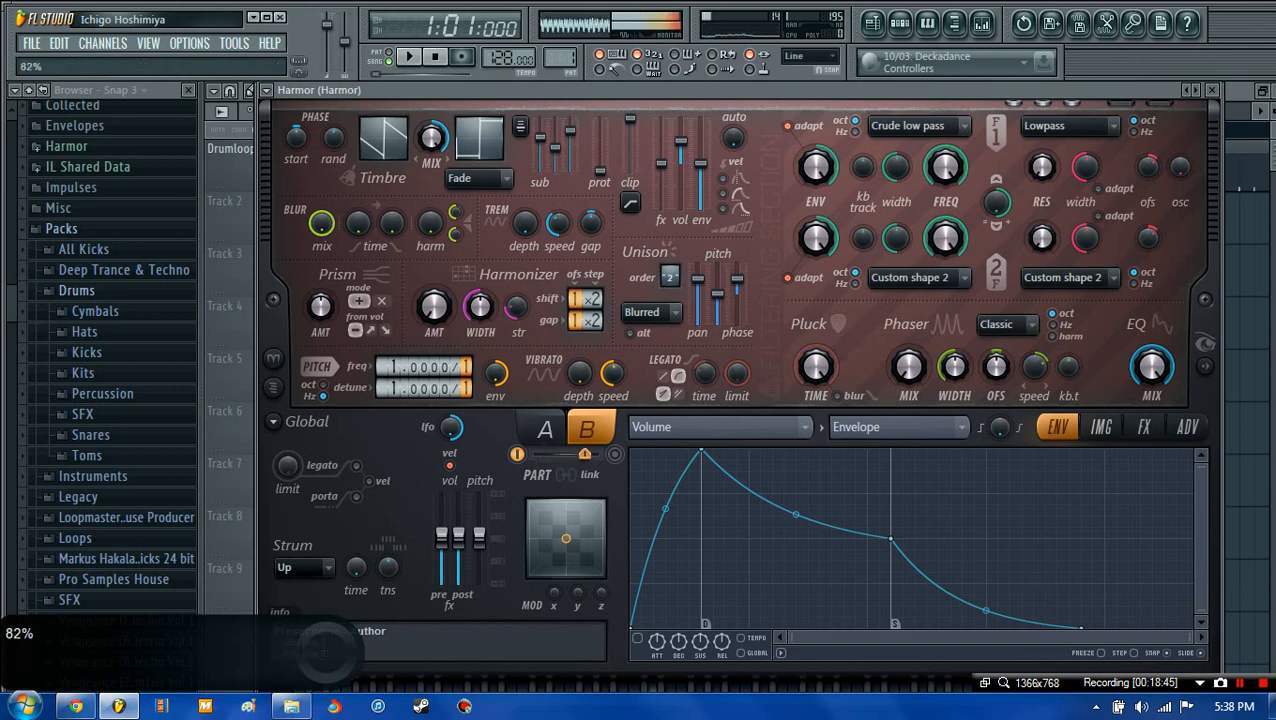
key(x)
key(x)
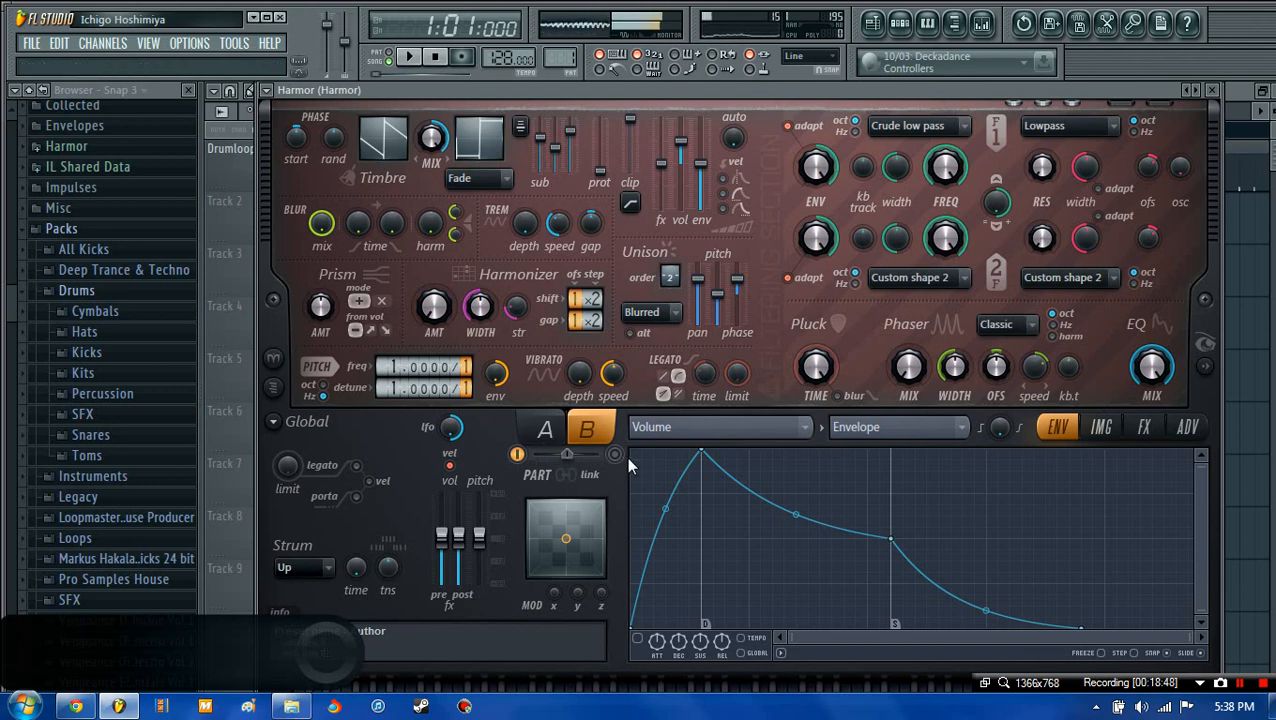
click(615, 455)
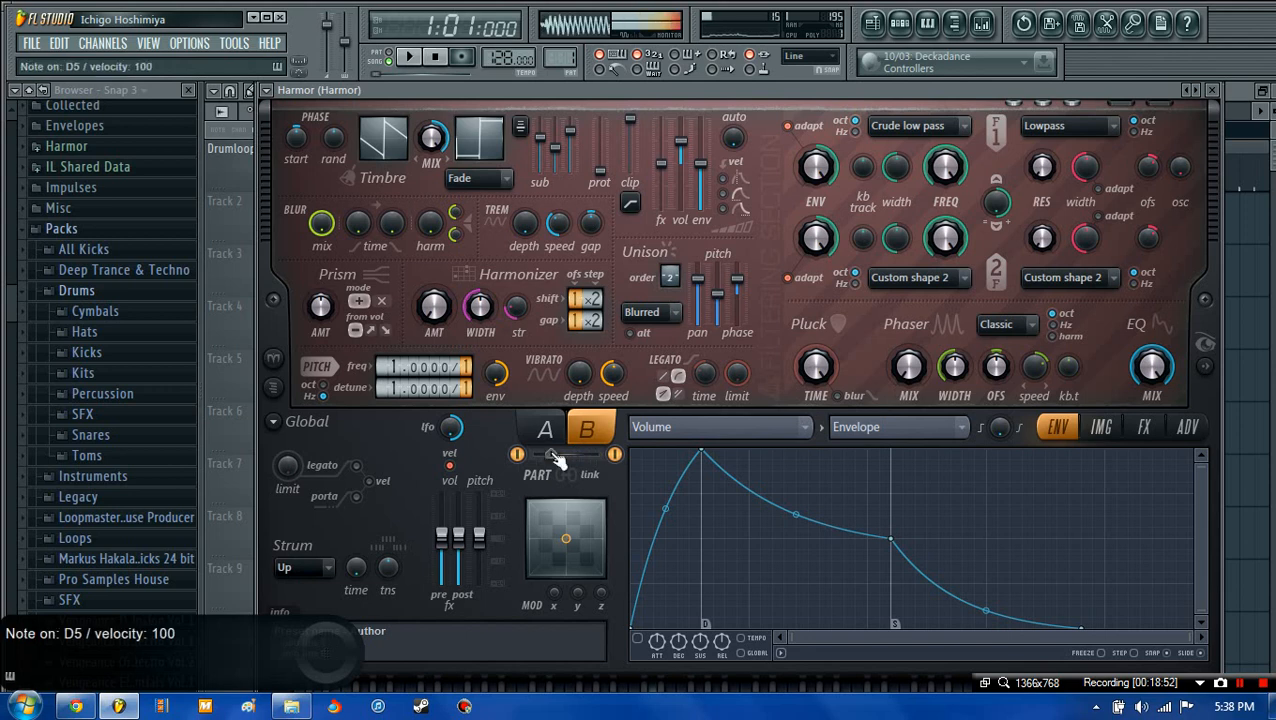
key(d)
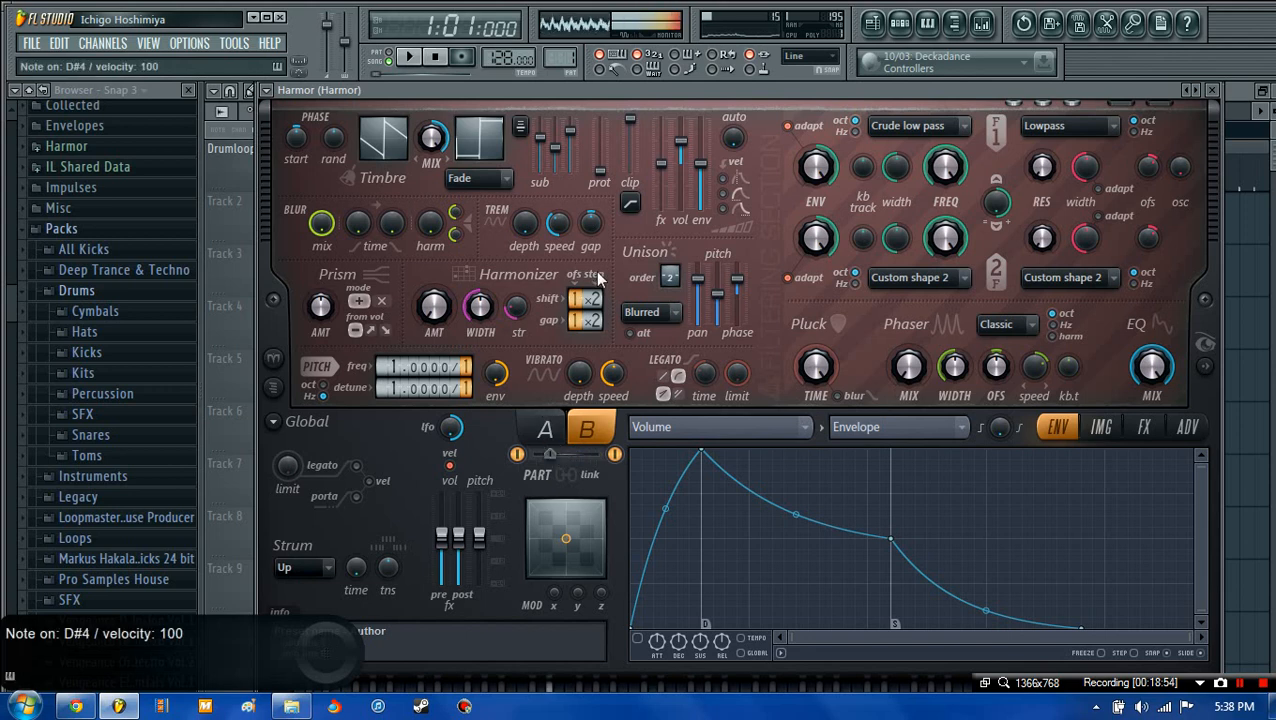
key(d)
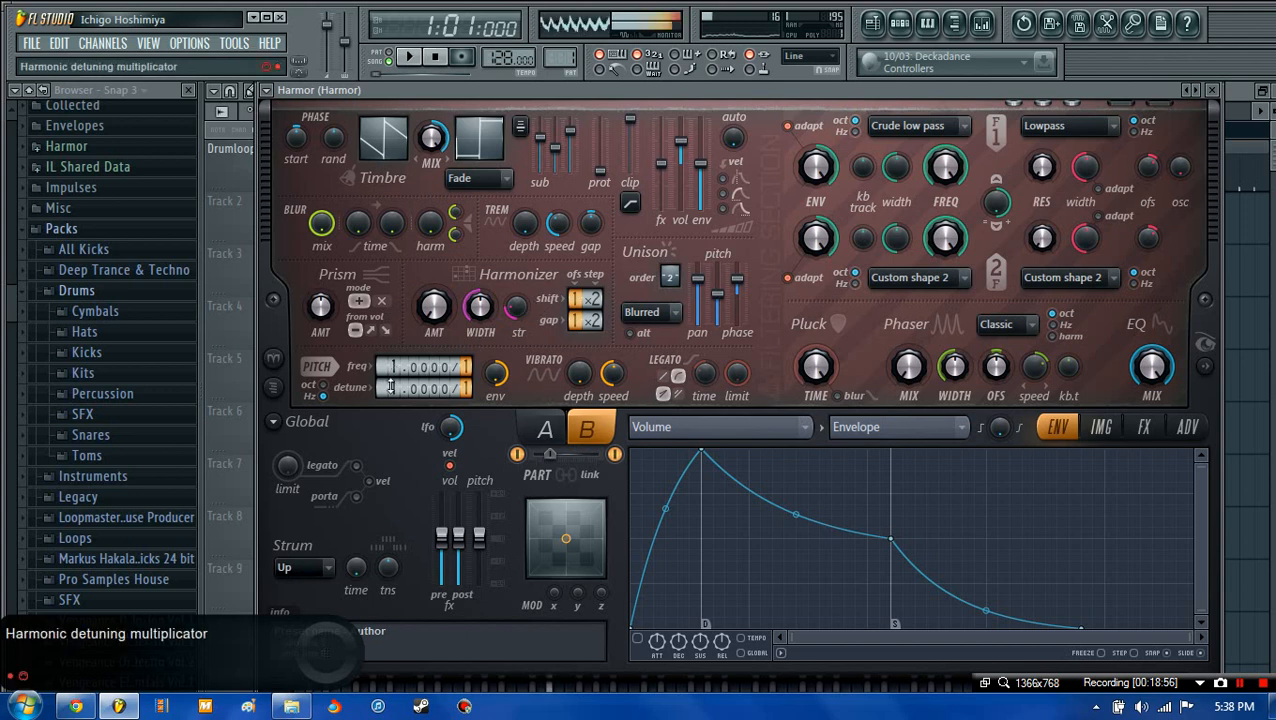
key(d)
key(d)
- Set part B's unison order to 4 while auditioning notes
drag(393, 385, 395, 367)
key(w)
key(w)
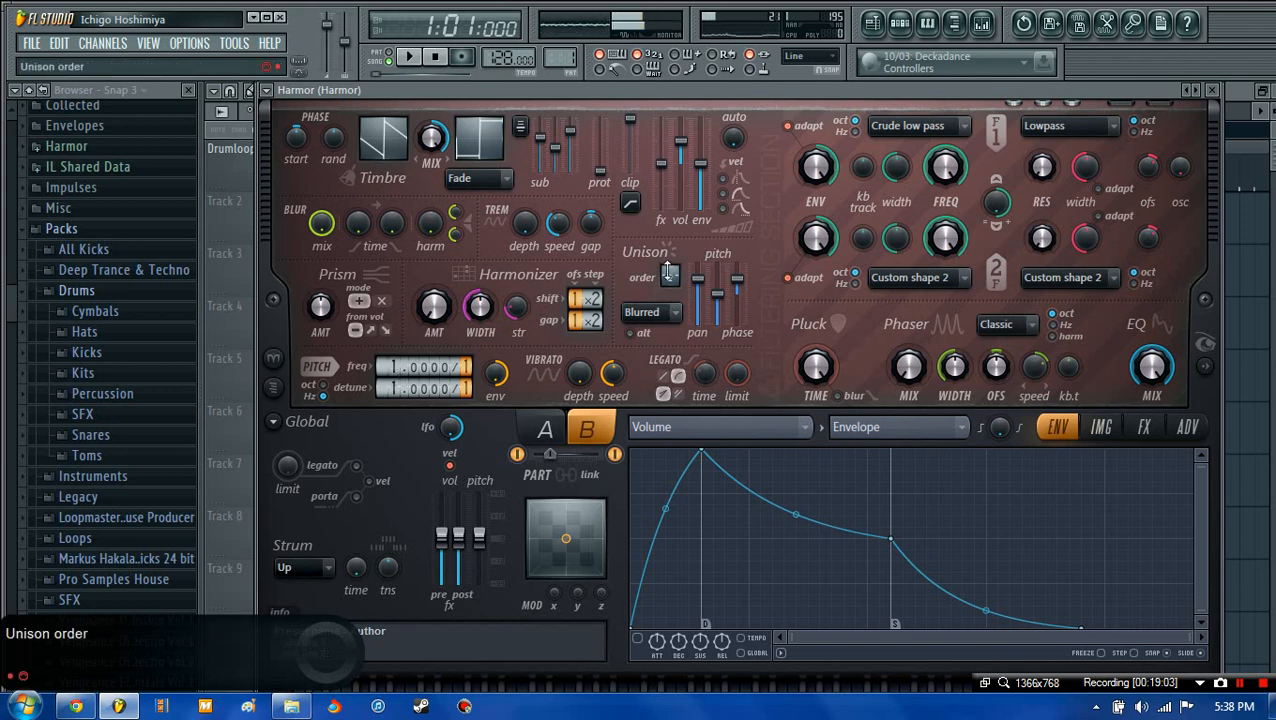
key(w)
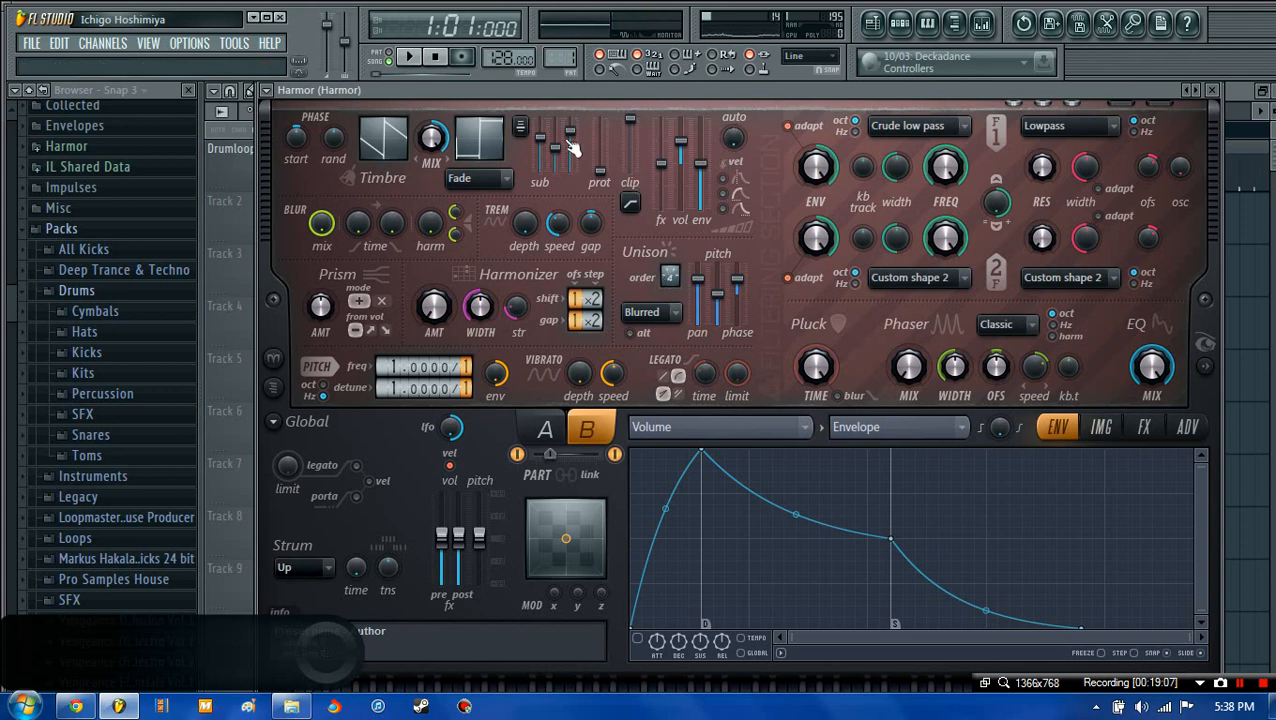
- Raise part B's first sub-harmonic to the maximum and move the part mix slightly toward B, auditioning notes
drag(540, 128, 540, 118)
key(w)
drag(549, 455, 559, 455)
key(w)
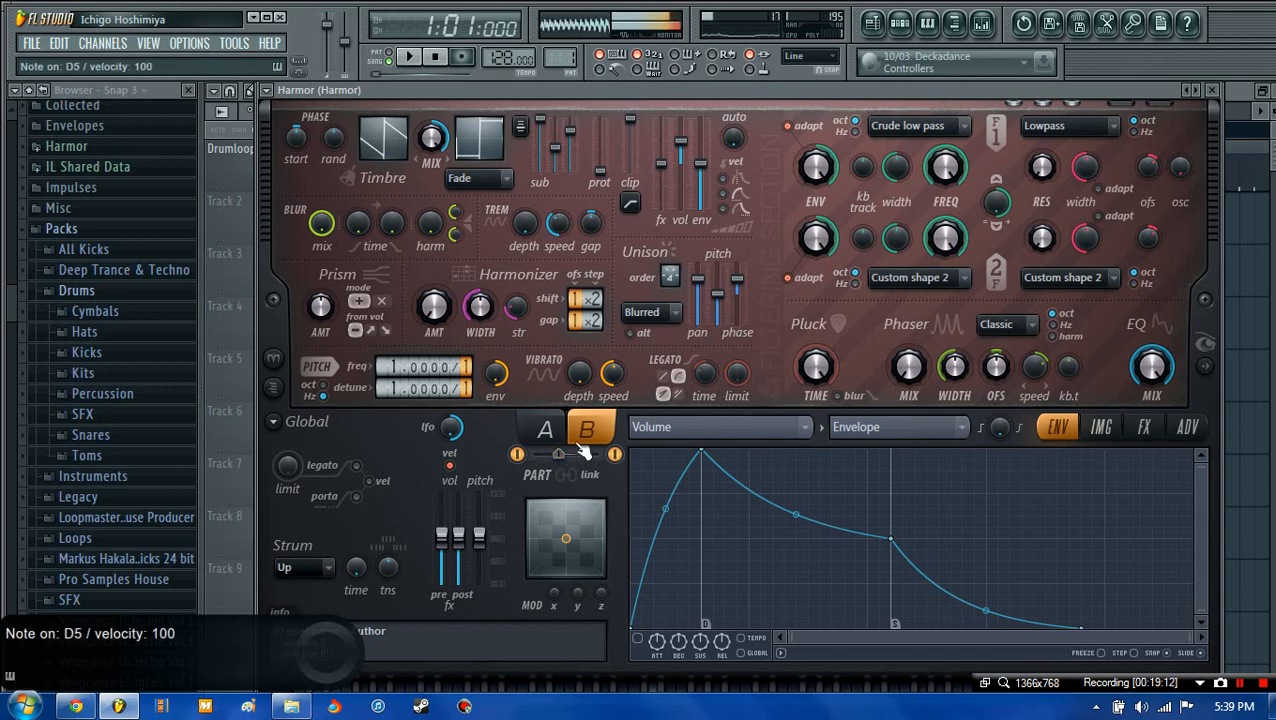
- Adjust part B's vibrato depth and pluck time, close Harmor and show the step sequencer
drag(579, 374, 579, 383)
drag(817, 360, 817, 385)
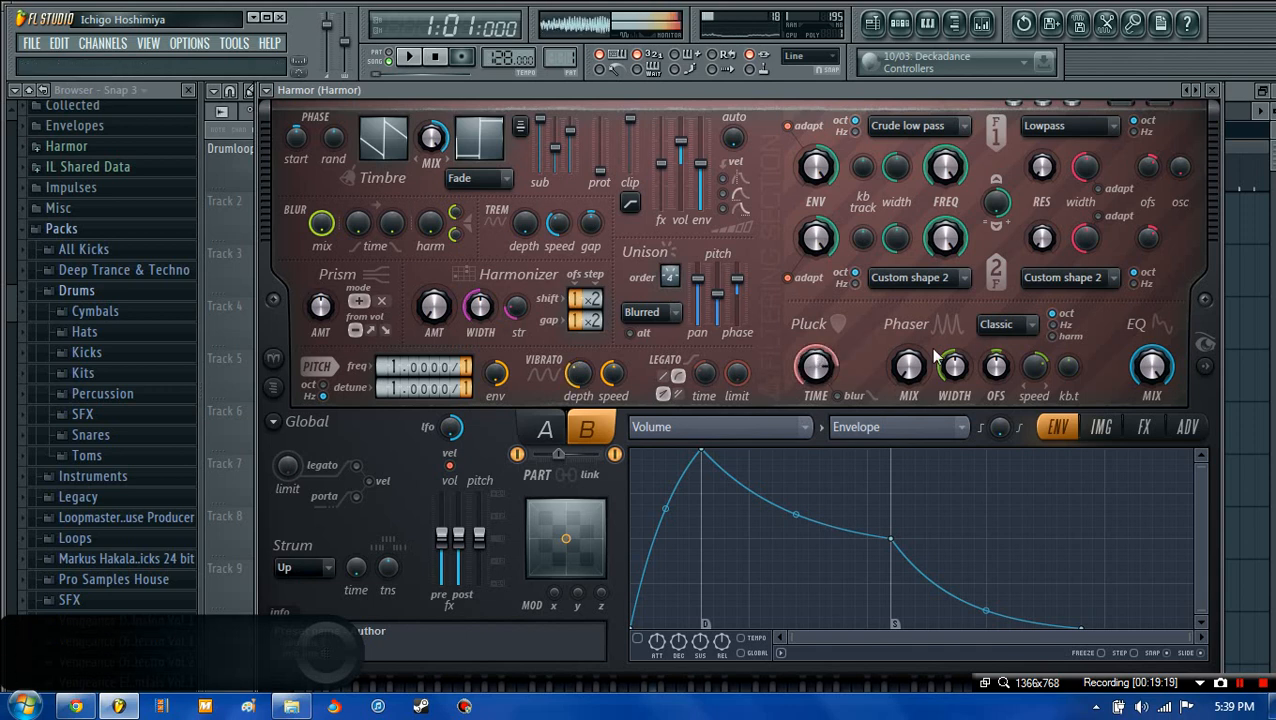
click(1213, 91)
click(900, 23)
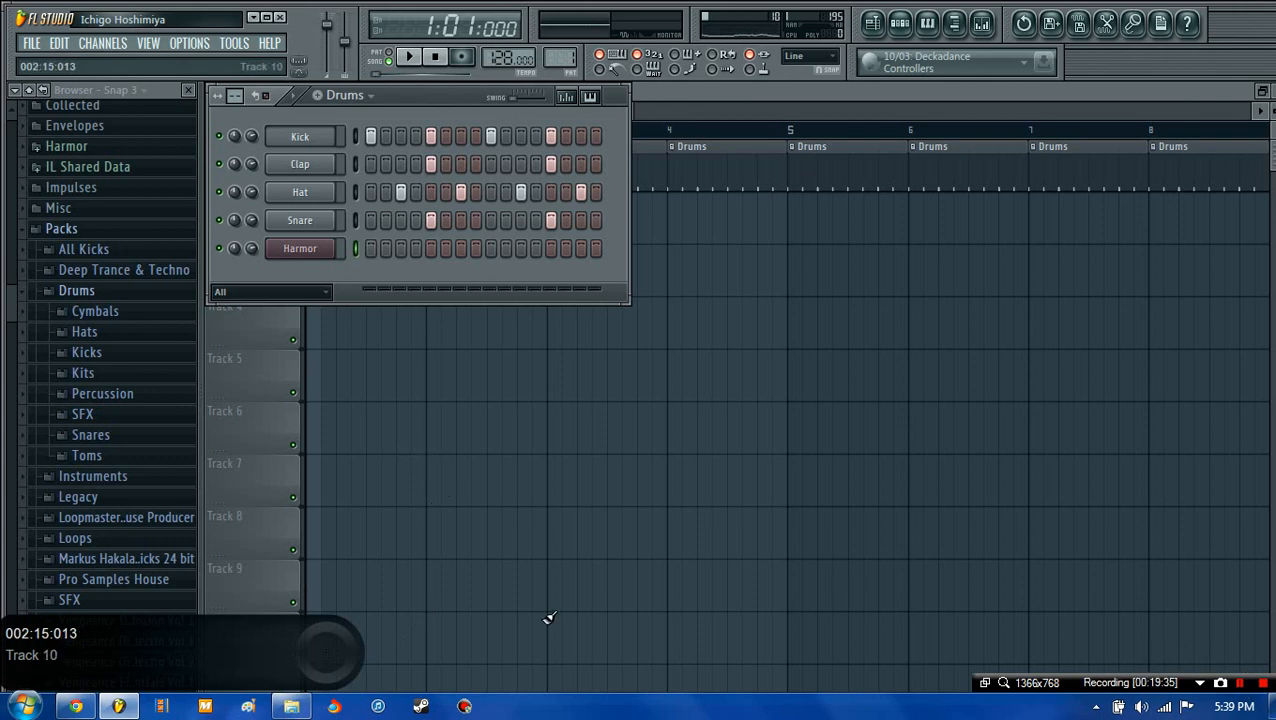
click(1239, 684)
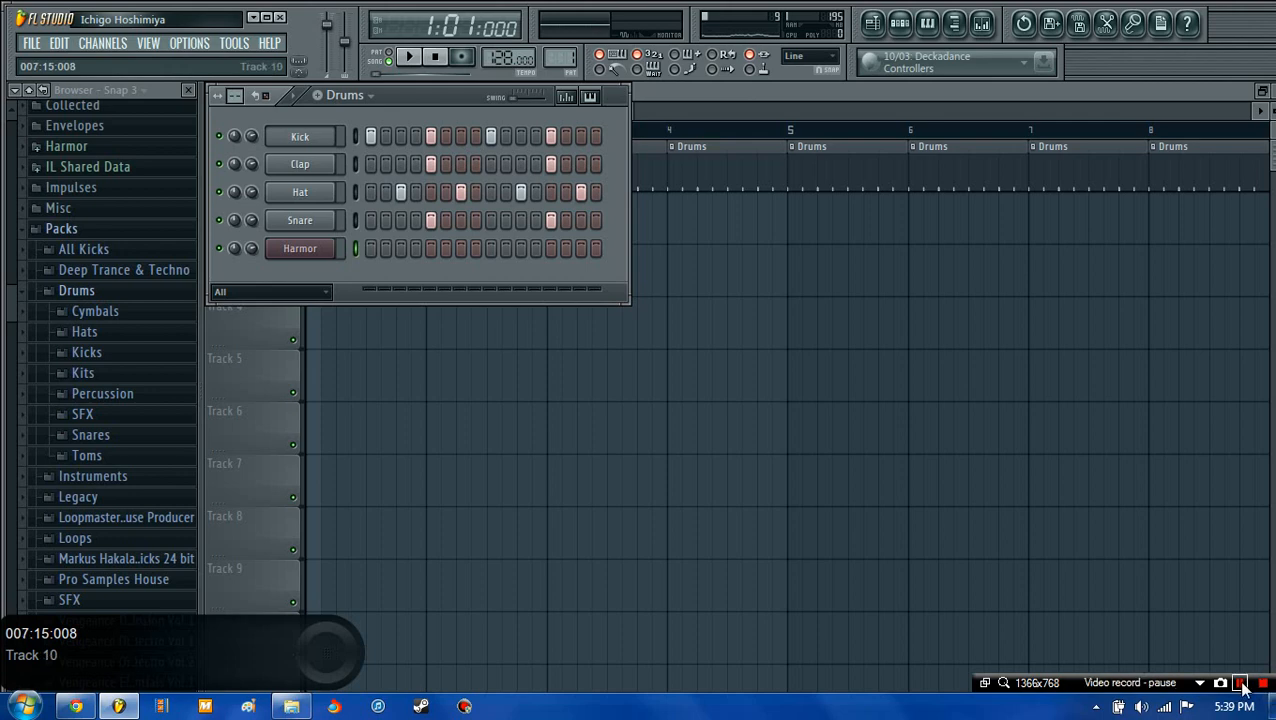
click(1241, 684)
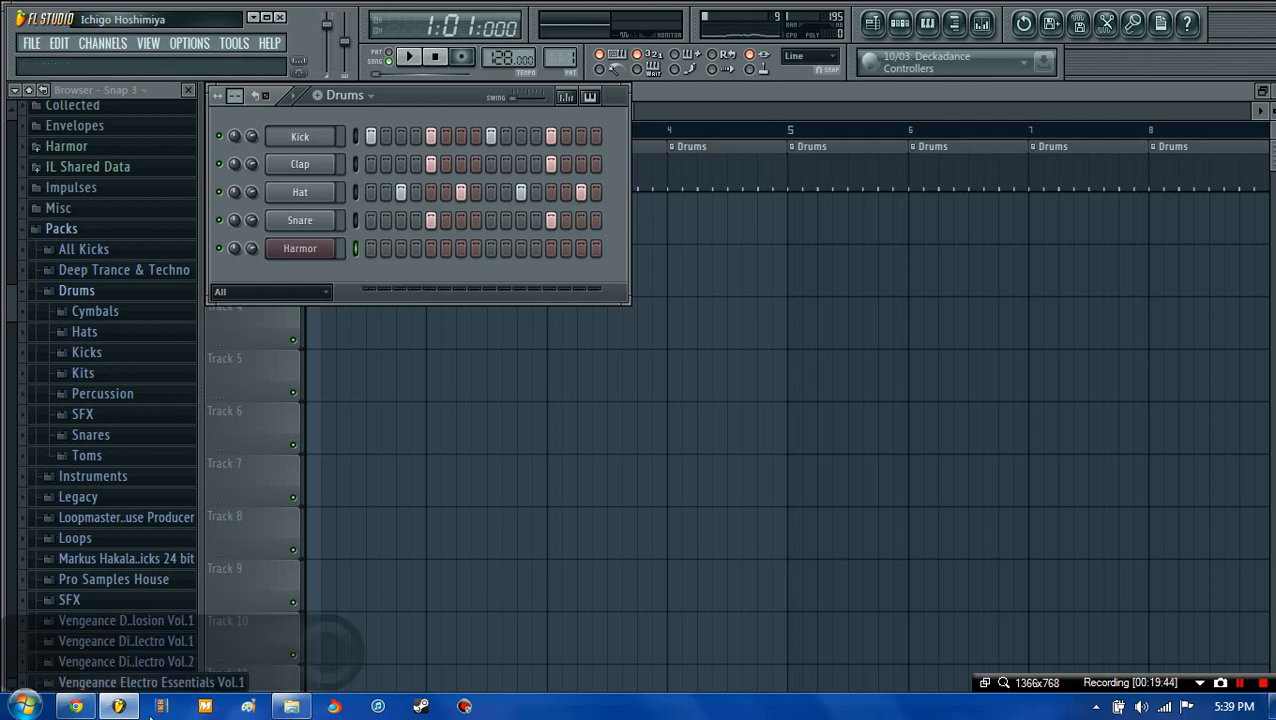
click(1239, 684)
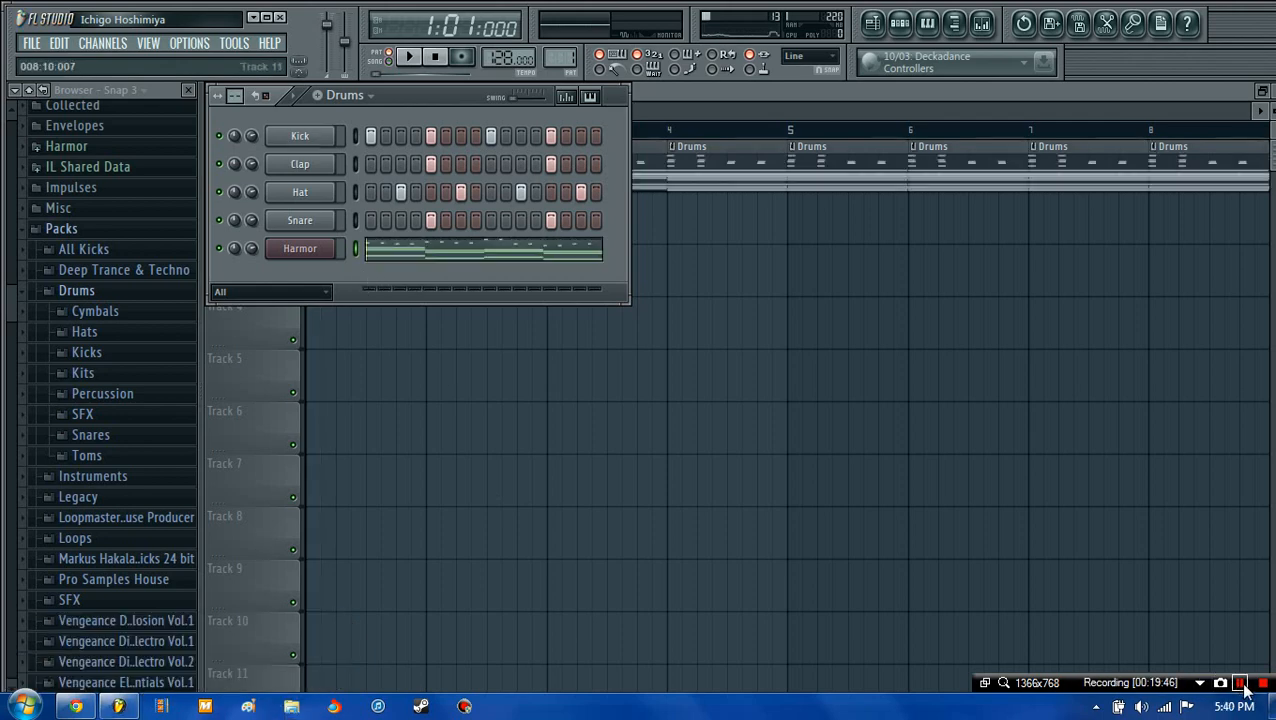
- Delete all of Harmor's notes in the Drums pattern's piano roll and close the piano roll
click(384, 251)
drag(374, 114, 887, 131)
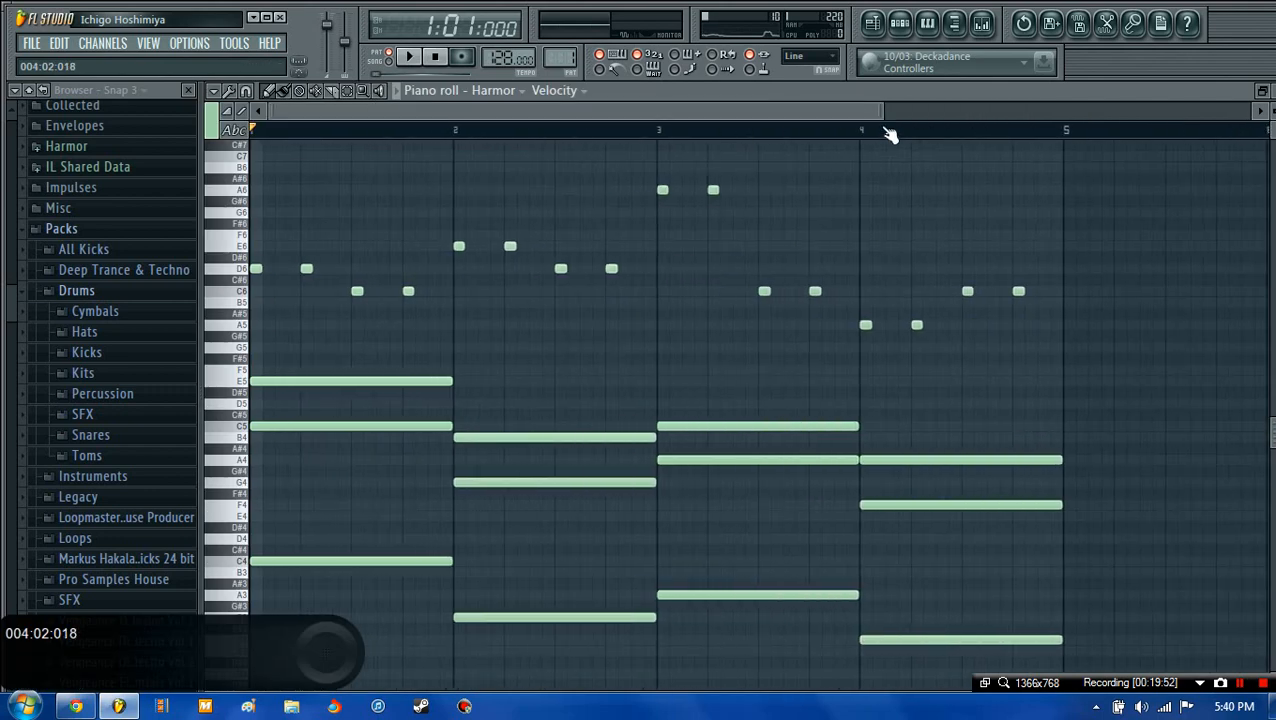
key(ctrl+a)
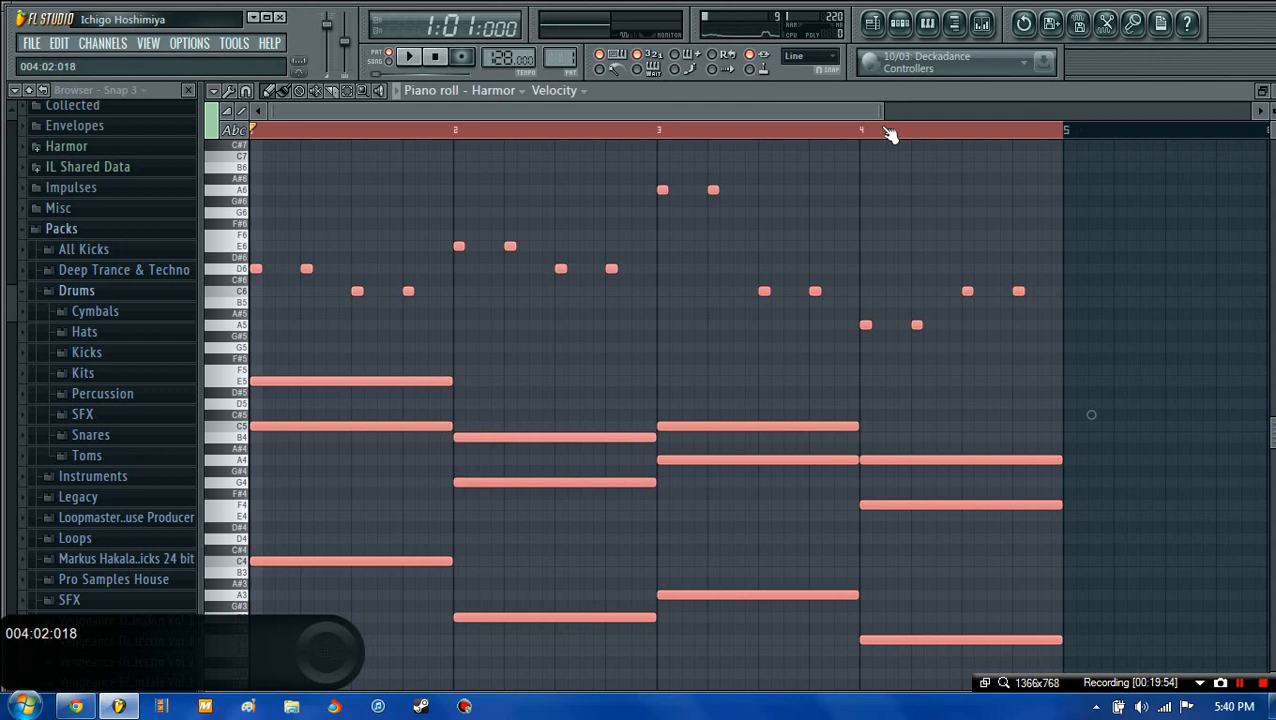
key(Delete)
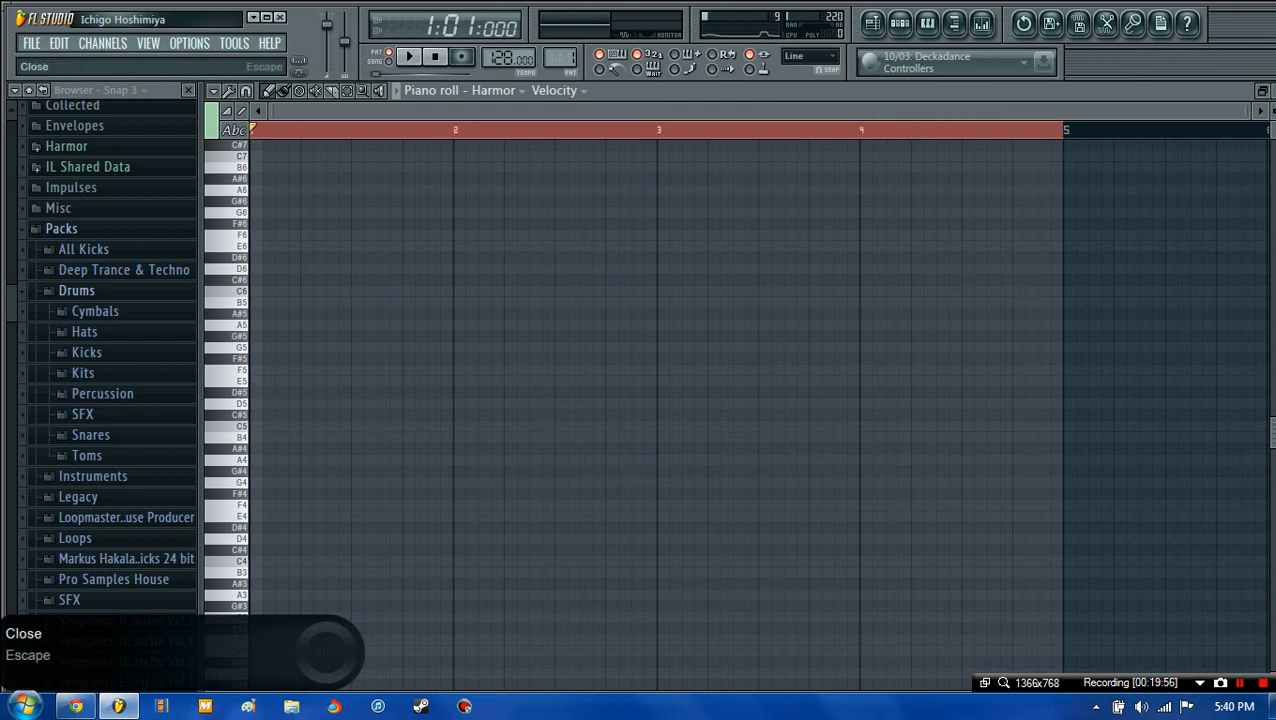
click(1261, 91)
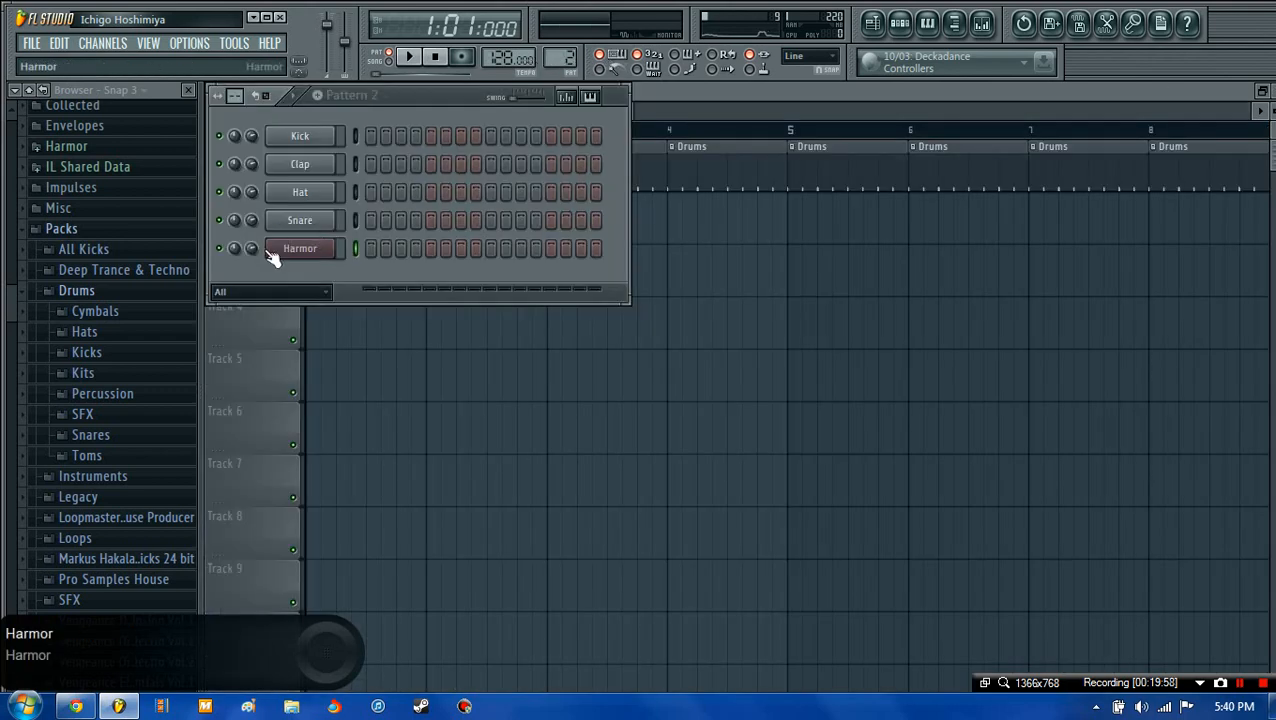
- Try to restore the deleted Harmor notes with undo and return to the Drums pattern
right_click(336, 247)
click(362, 249)
click(1021, 23)
scroll(556, 50, down, 1)
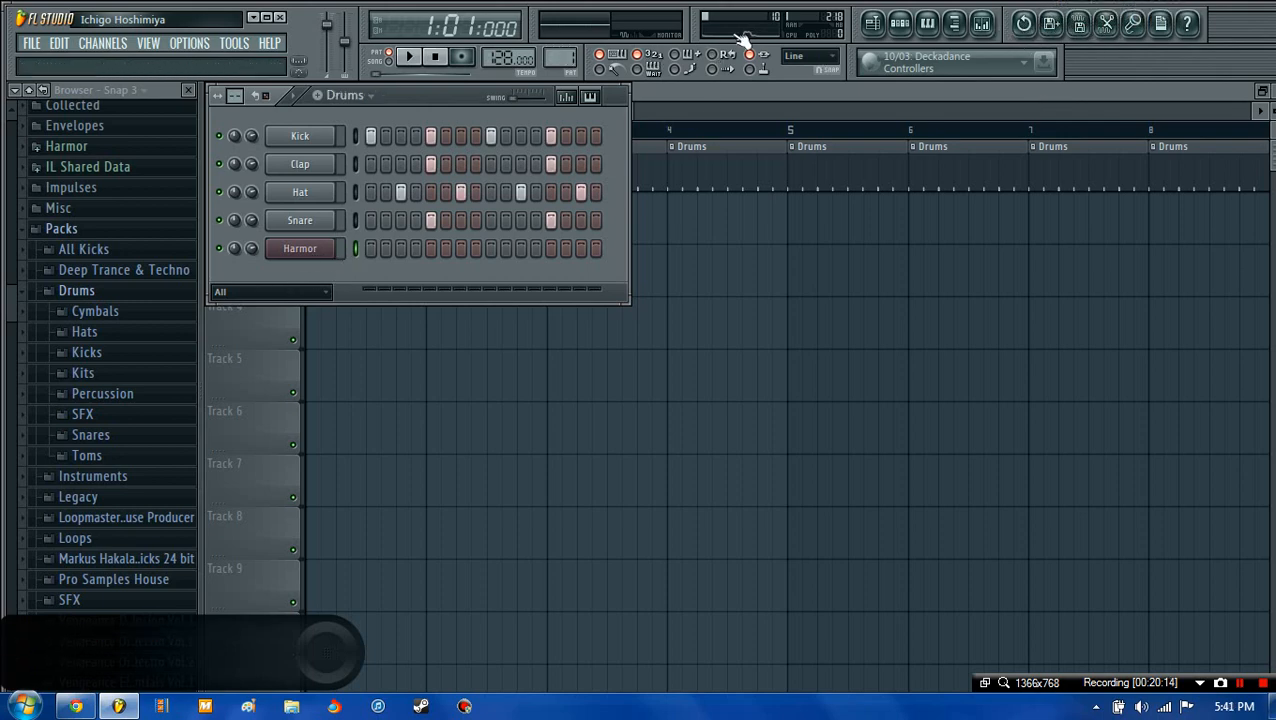
click(1022, 32)
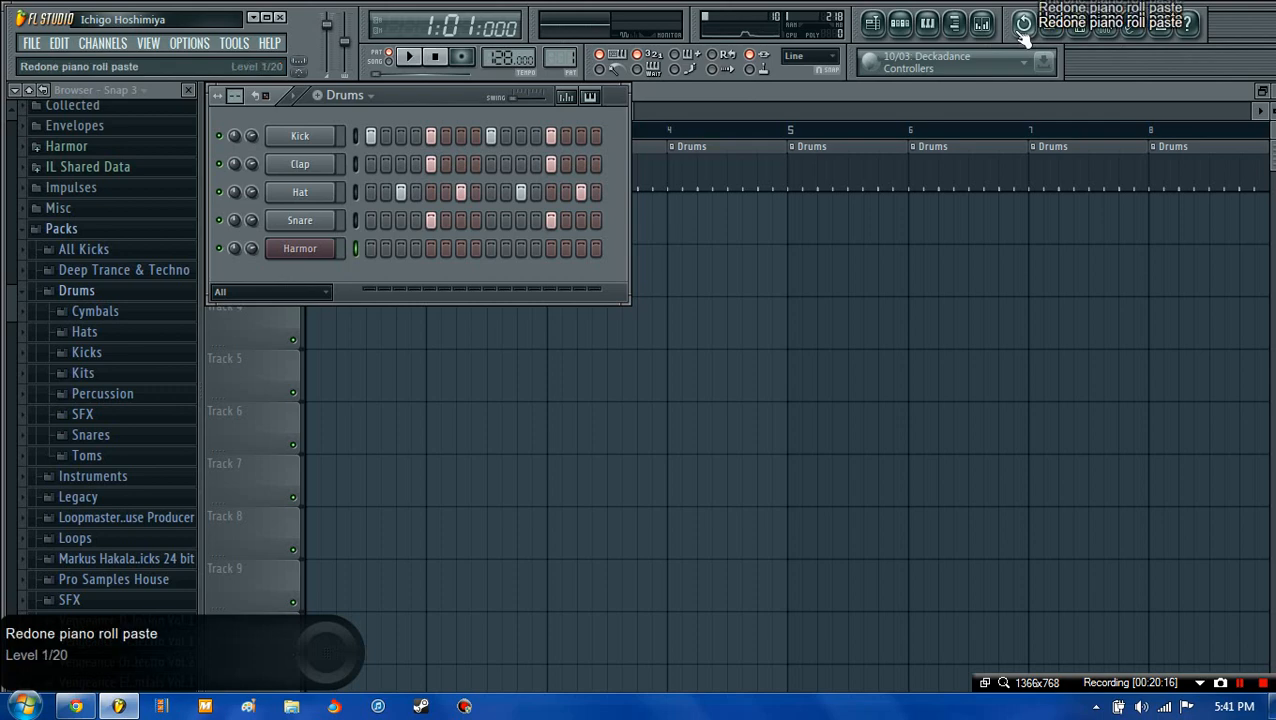
- Copy all of Harmor's notes from the Drums pattern and paste them into Pattern 2's Harmor piano roll
click(1240, 683)
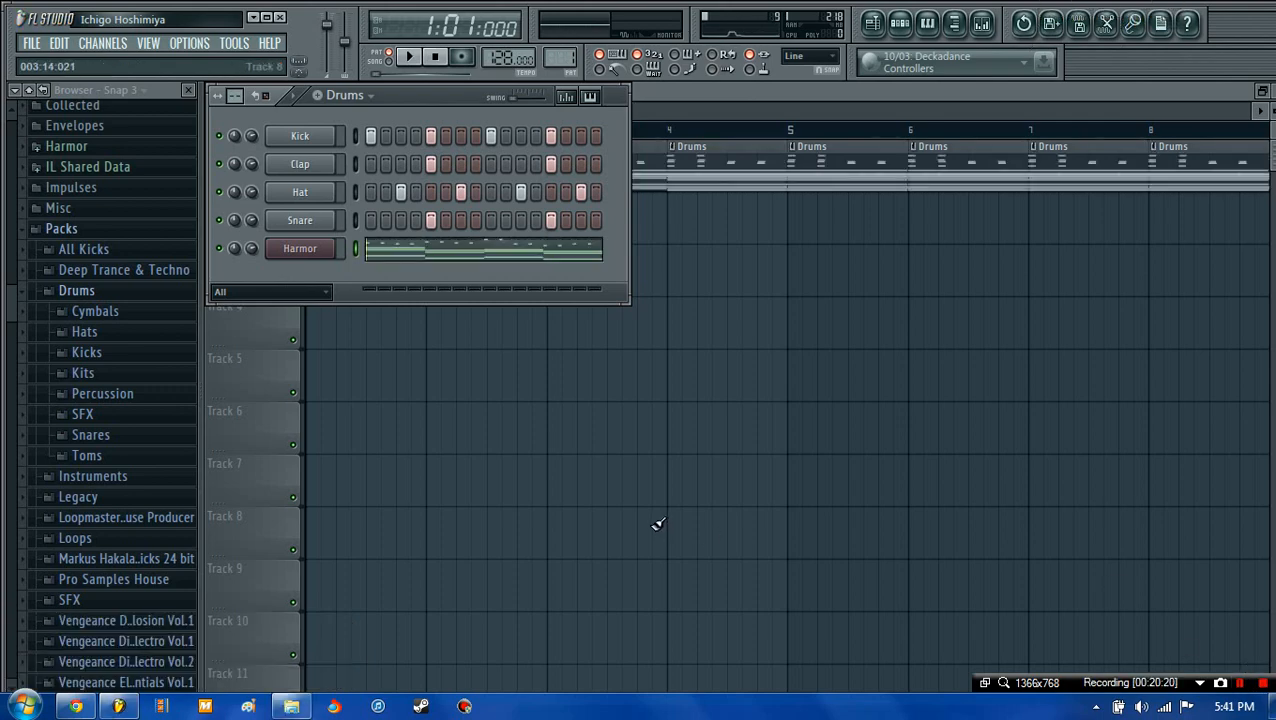
click(392, 258)
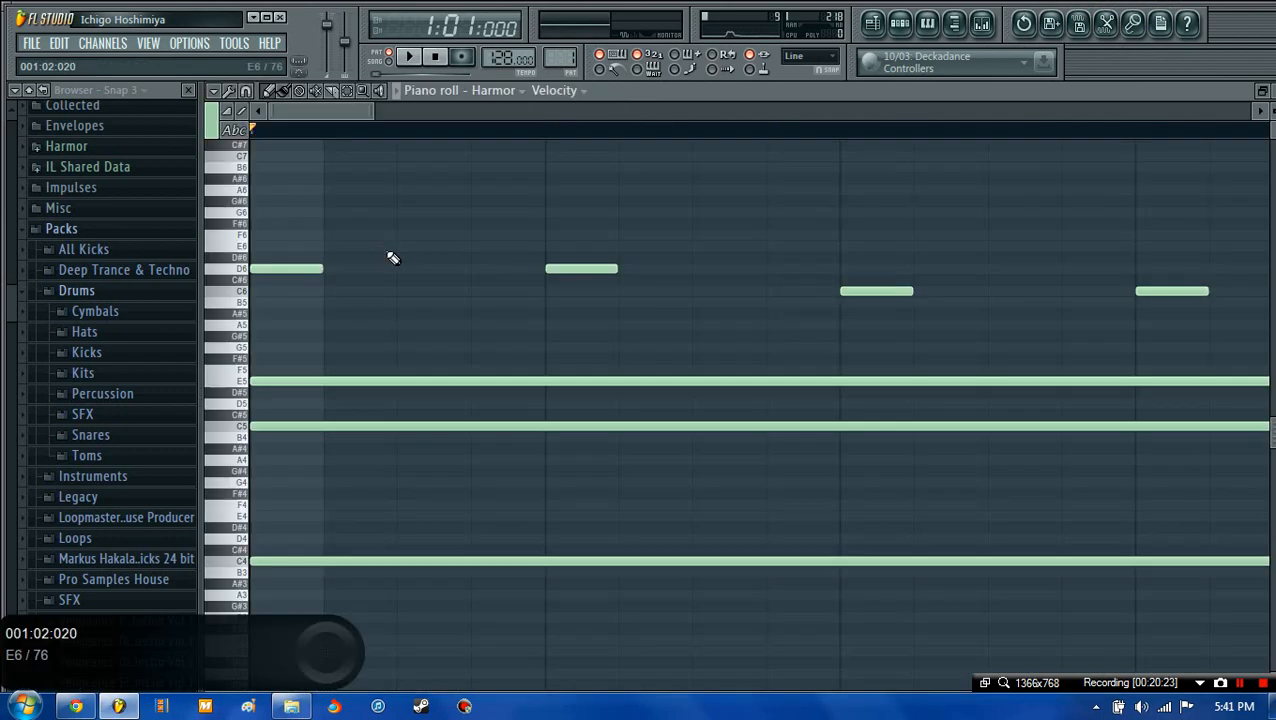
key(ctrl+a)
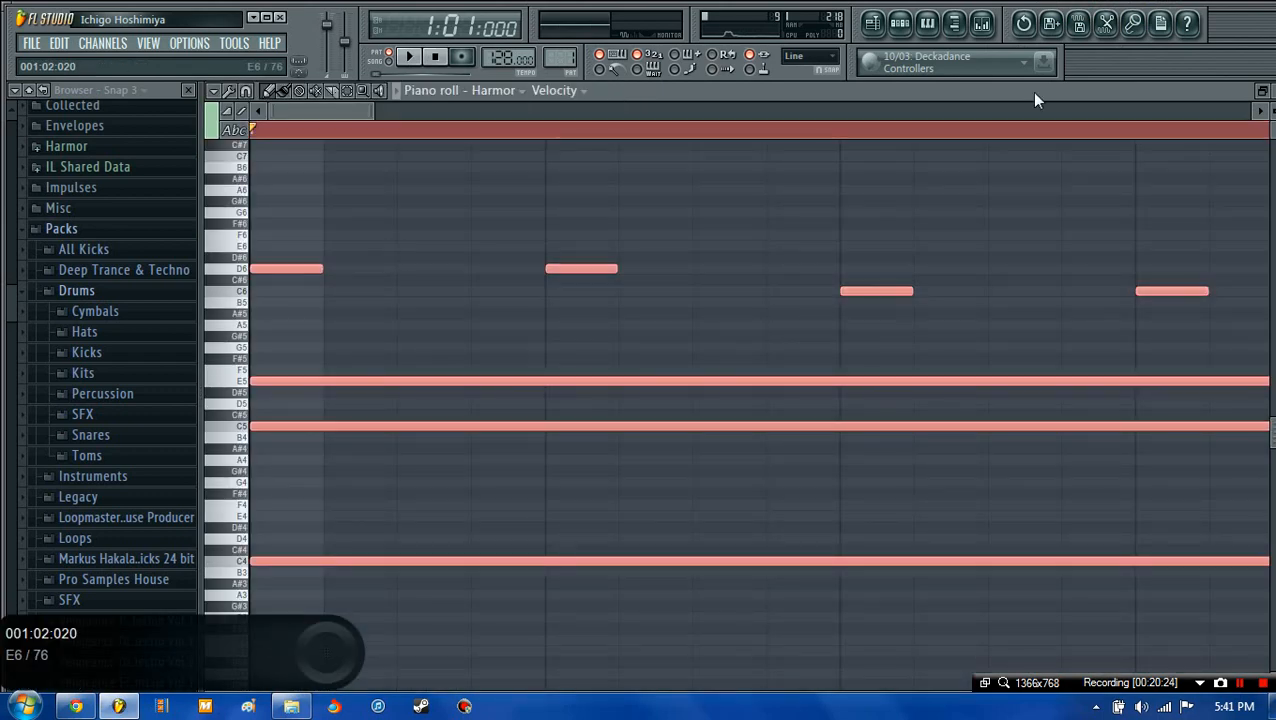
click(1262, 90)
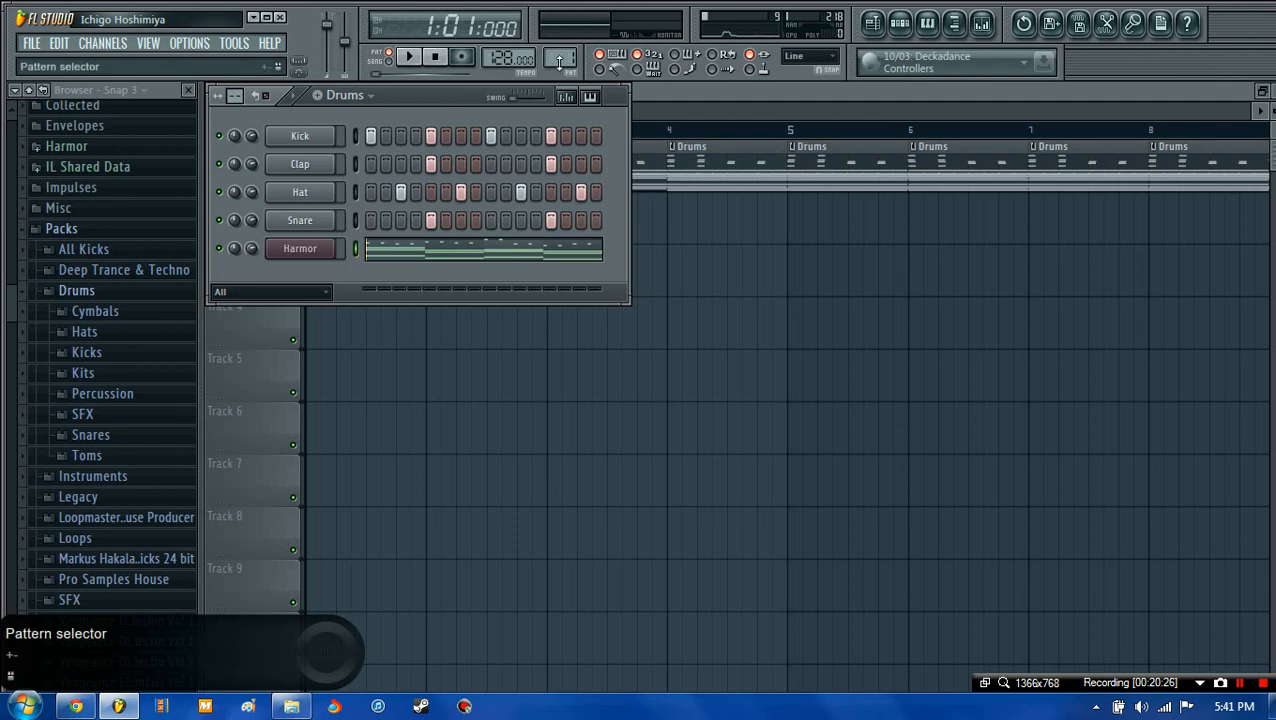
right_click(290, 252)
click(380, 246)
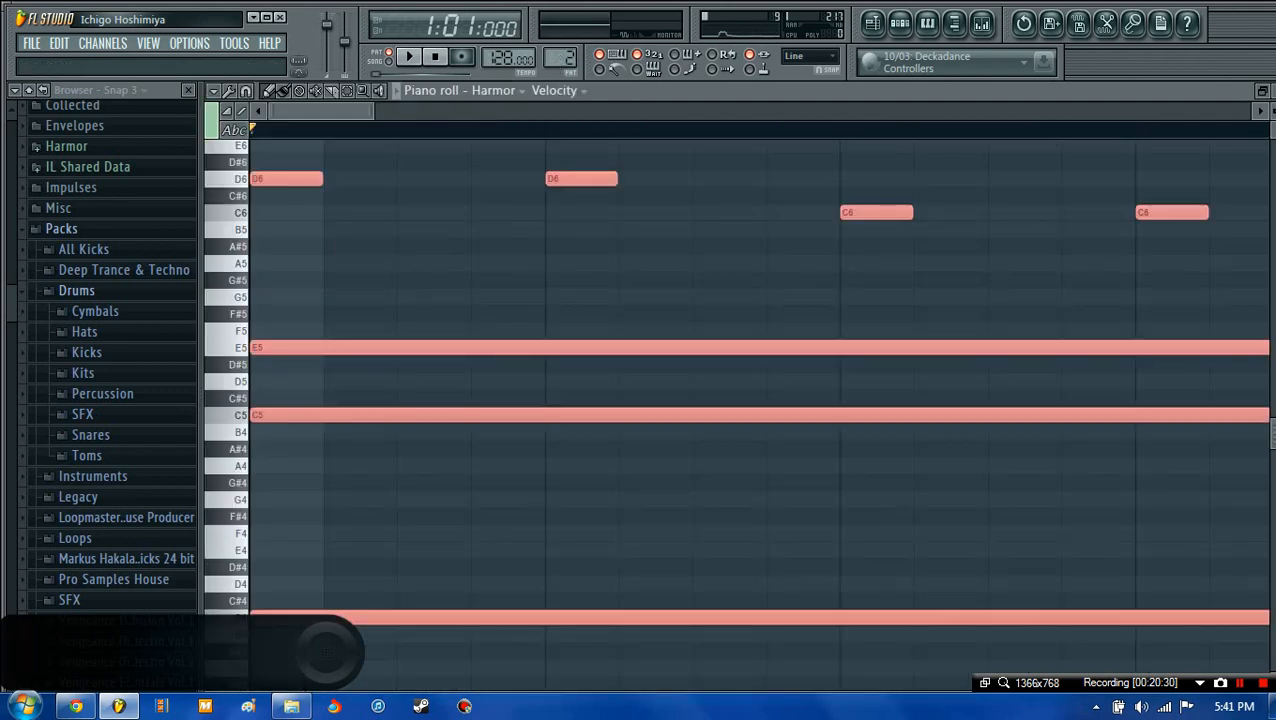
click(1262, 90)
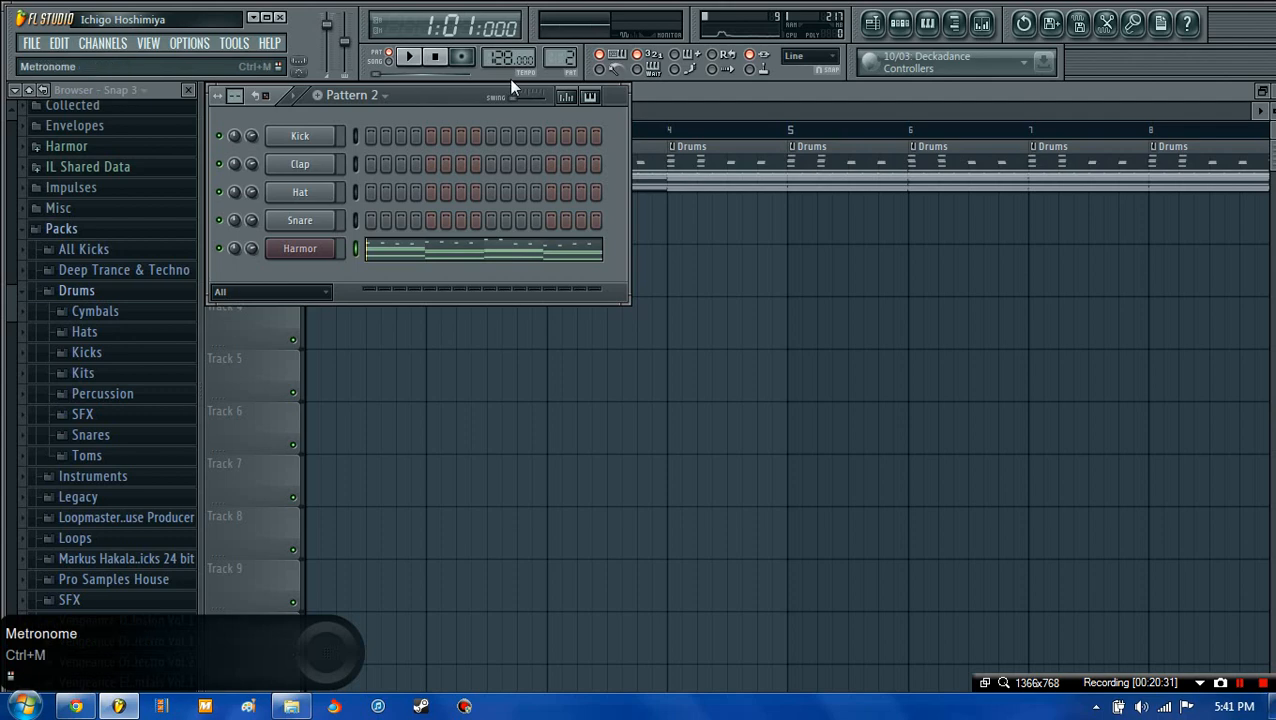
- Play Pattern 2 and examine its whole Harmor note sequence in the piano roll, stop playback and close the piano roll
click(409, 57)
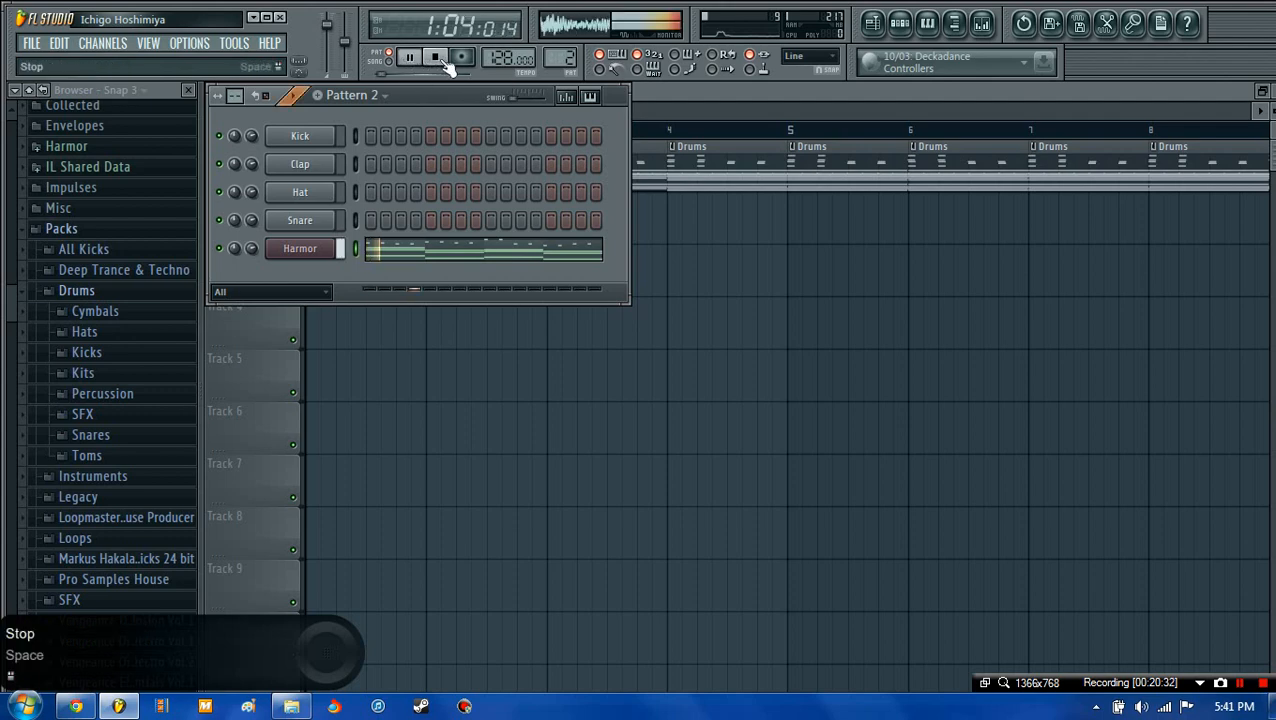
click(457, 238)
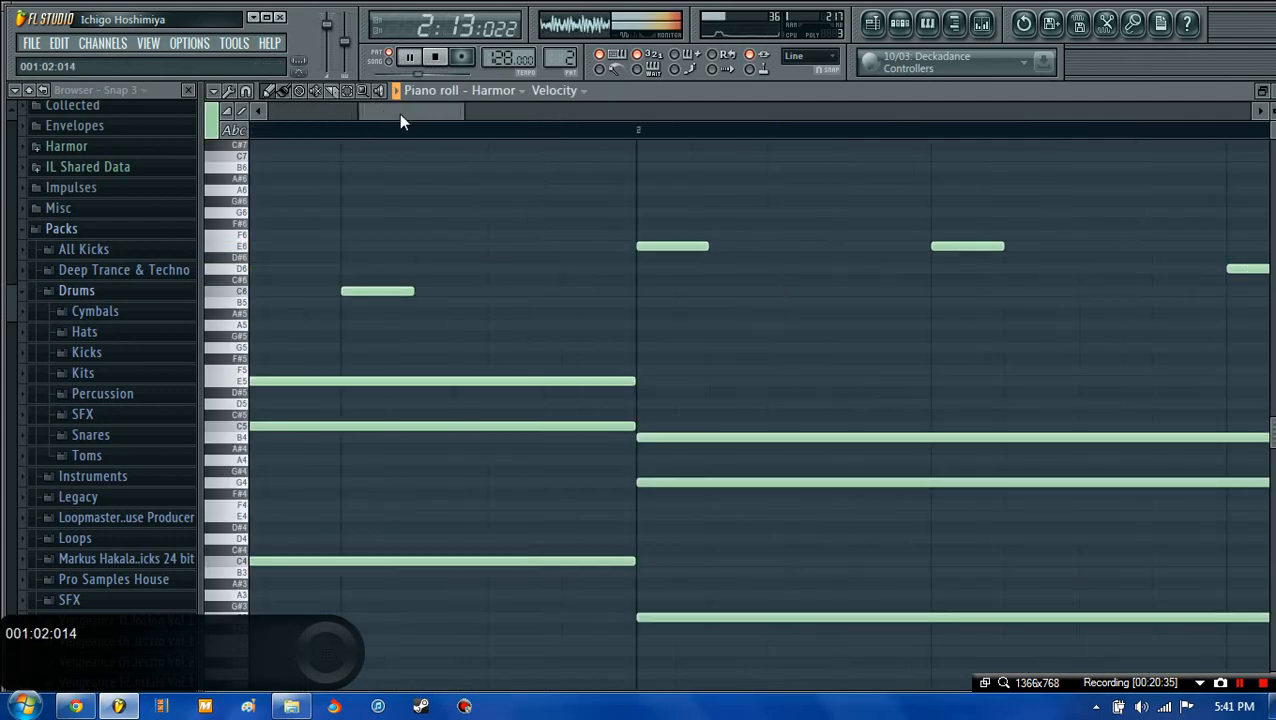
drag(400, 114, 855, 105)
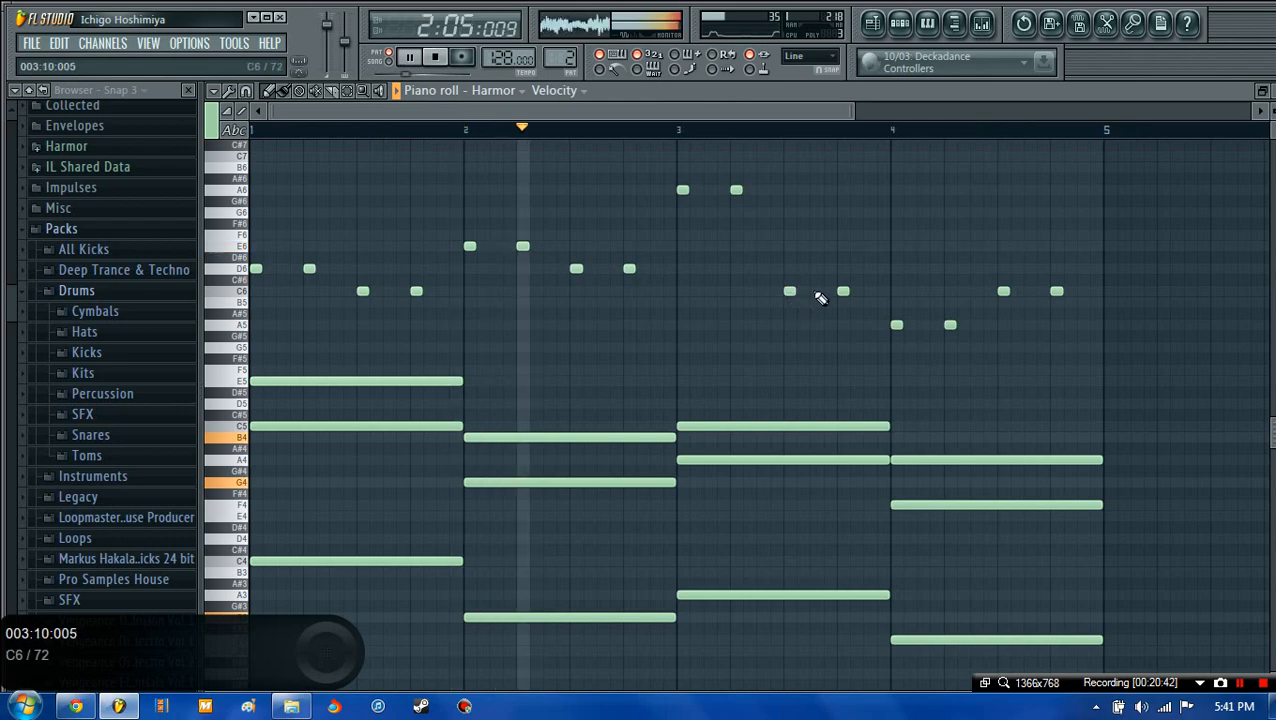
click(446, 62)
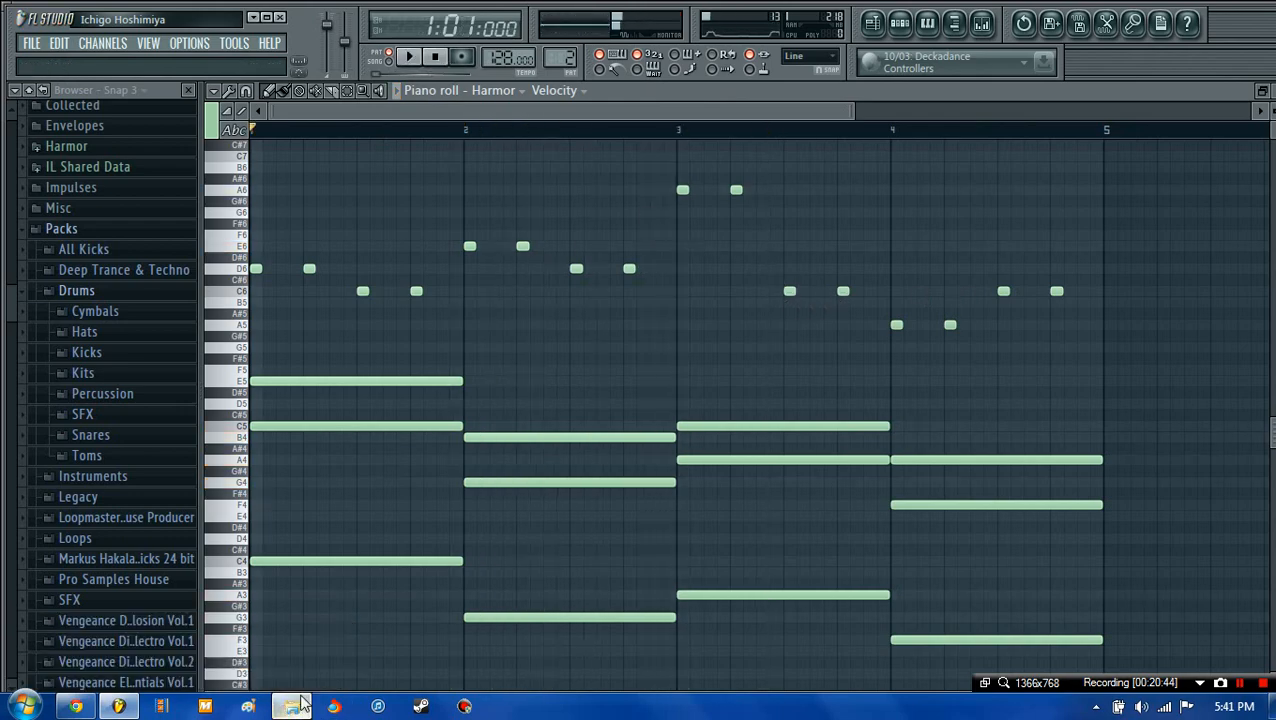
click(292, 706)
click(1273, 91)
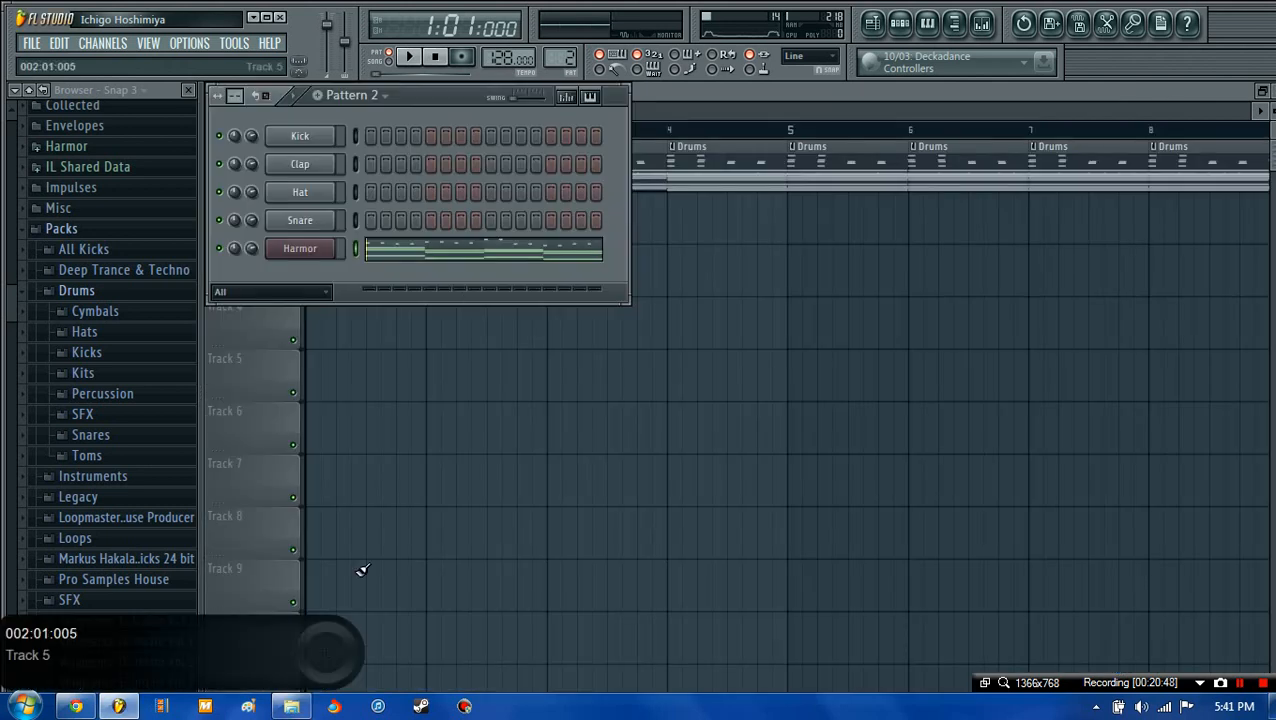
- Load the MIDI file Awesome melody 12 from the melody pack folder onto Harmor in Pattern 2 and play it
click(292, 706)
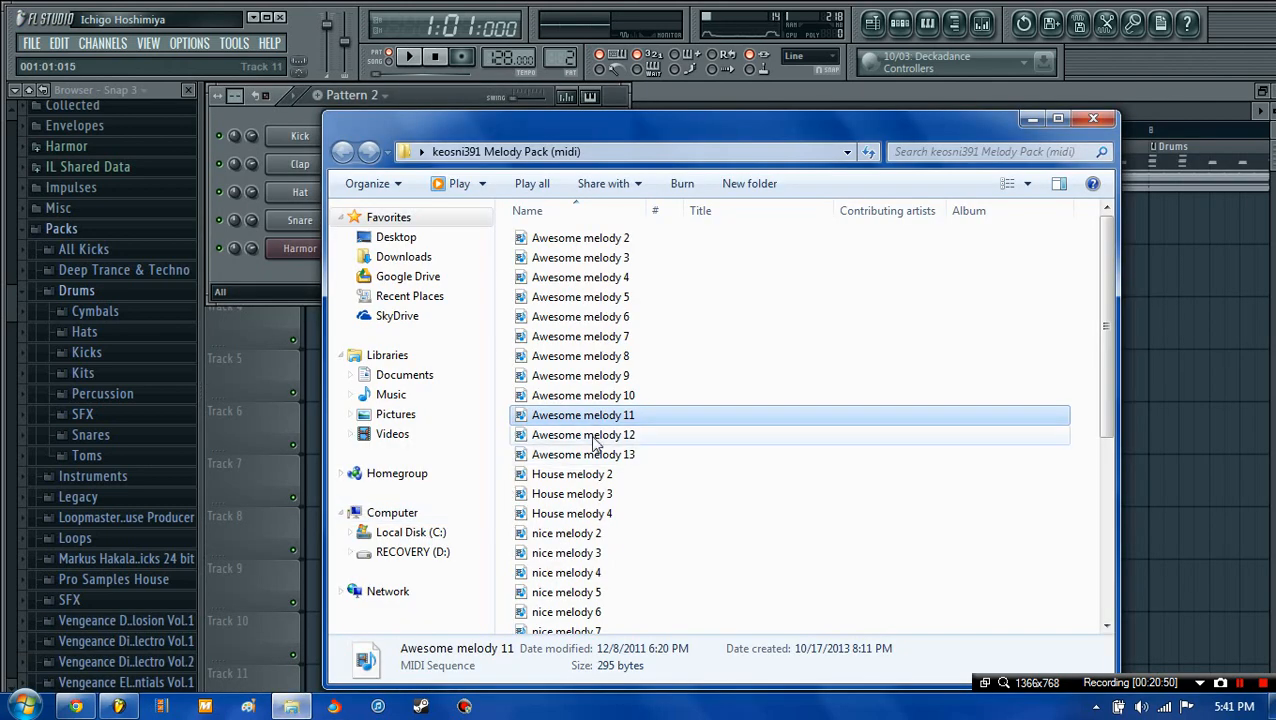
drag(585, 434, 302, 252)
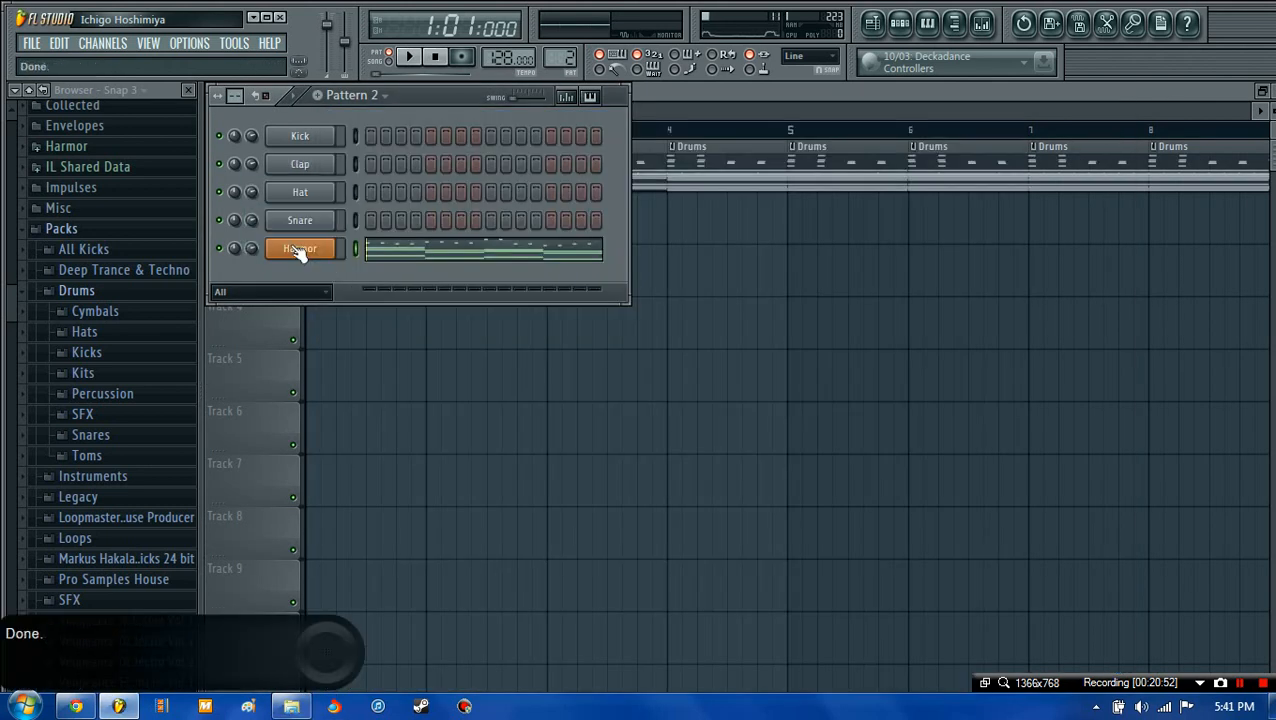
click(408, 57)
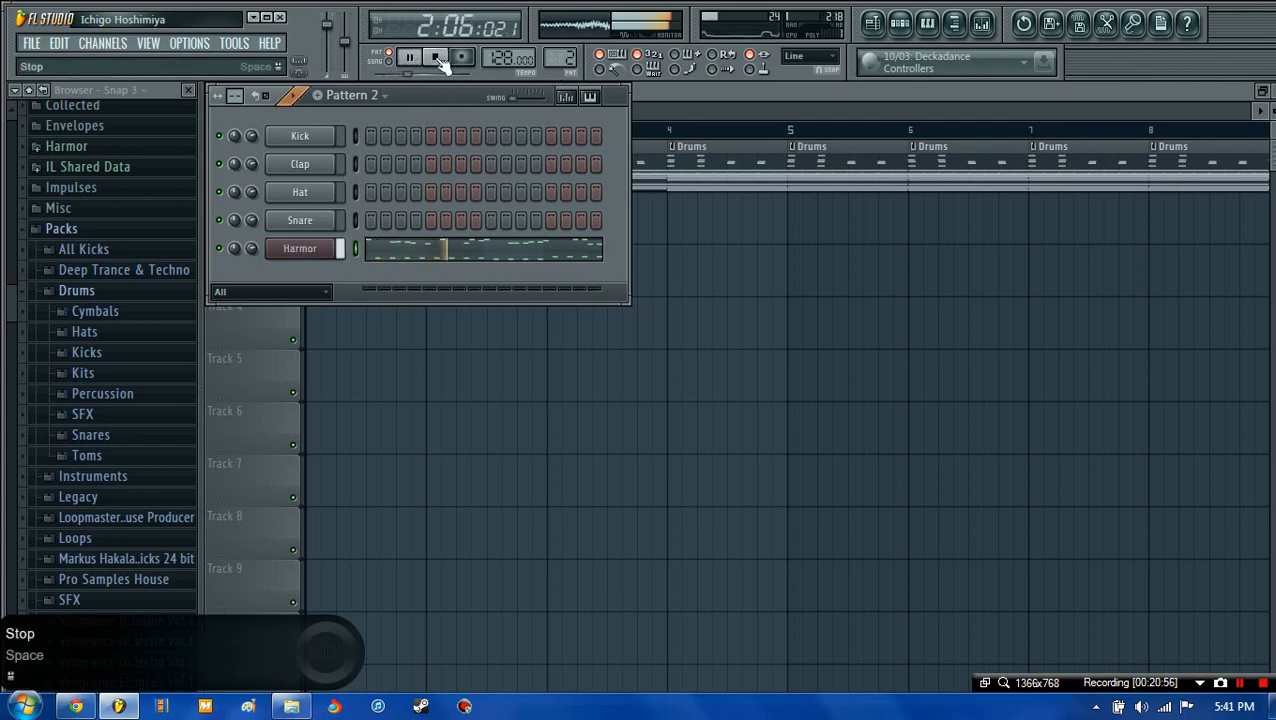
- Return to the Drums pattern, delete all of Harmor's notes there and close the piano roll
scroll(561, 62, down, 1)
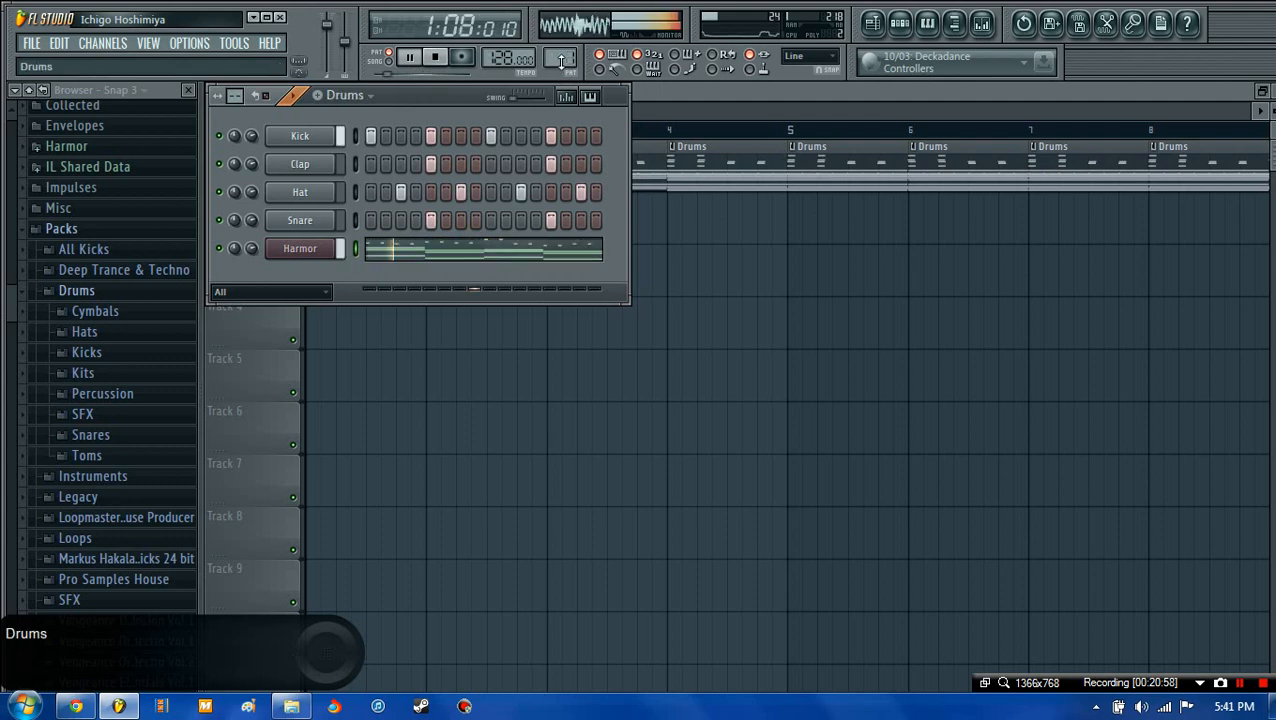
click(444, 251)
key(ctrl+a)
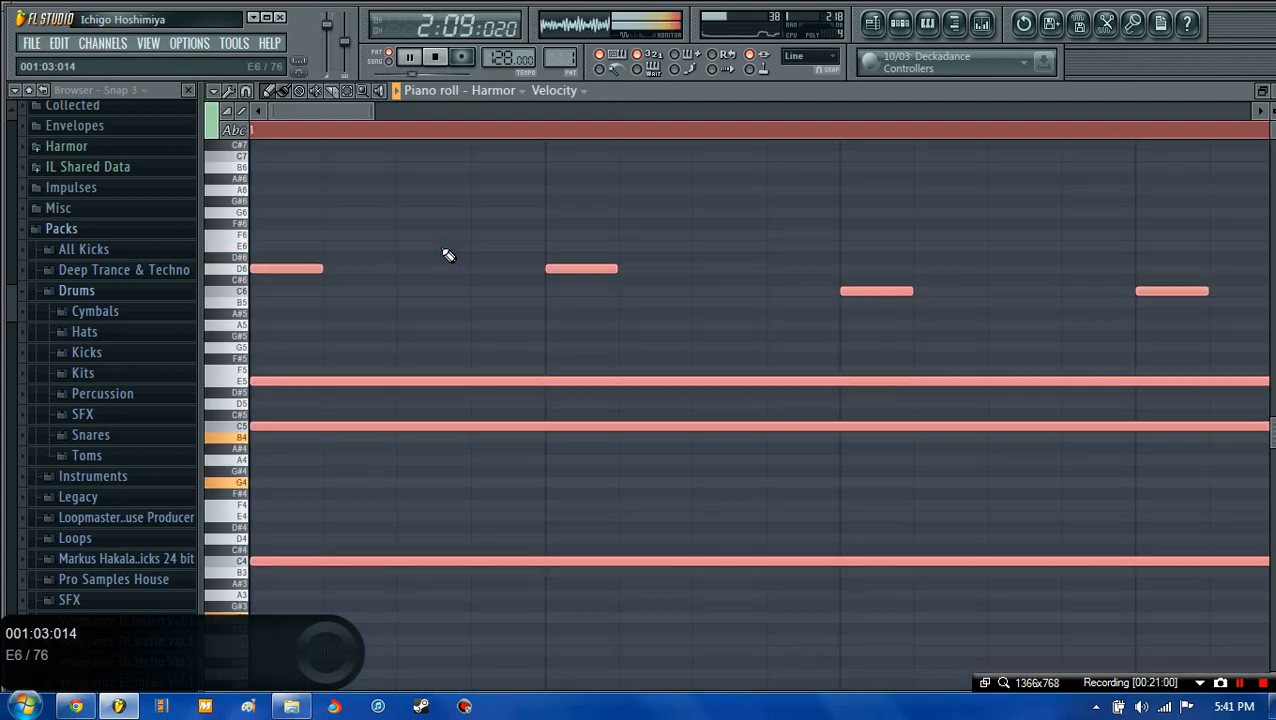
key(Delete)
click(1262, 90)
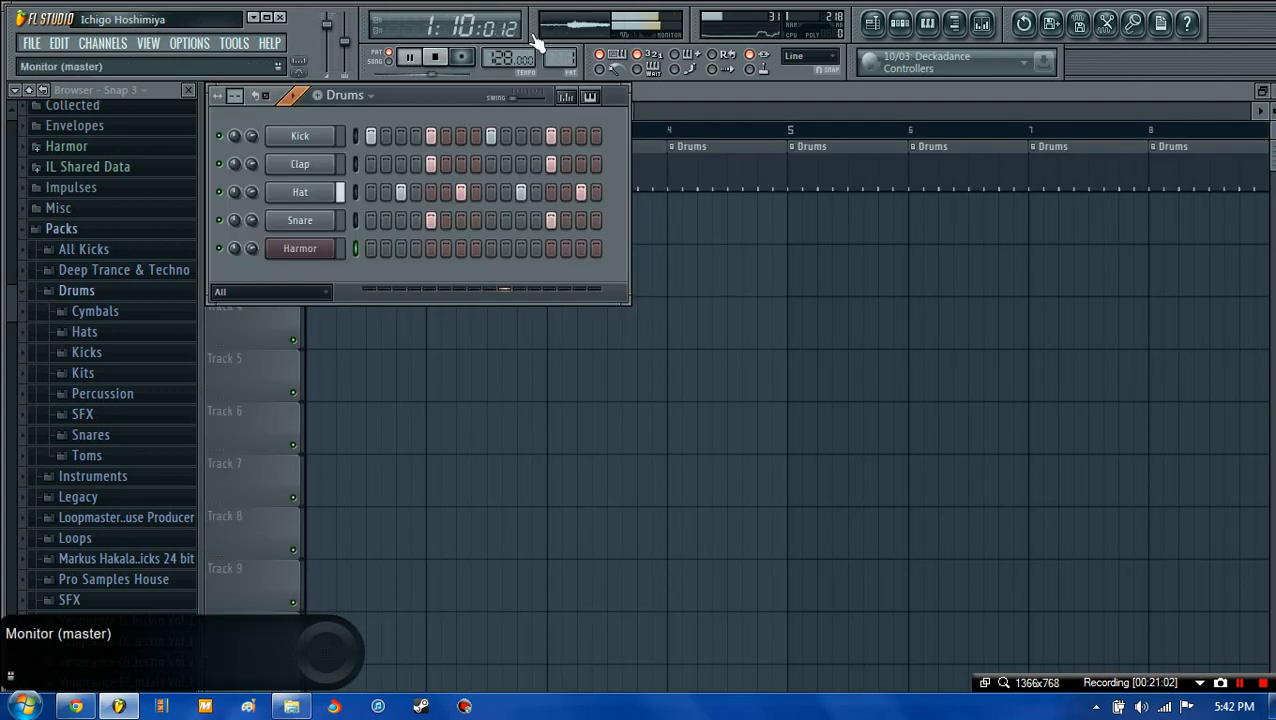
- Switch to Pattern 2, load Awesome melody 13 onto Harmor from the melody pack folder, audition it and stop playback
scroll(560, 57, up, 1)
click(291, 706)
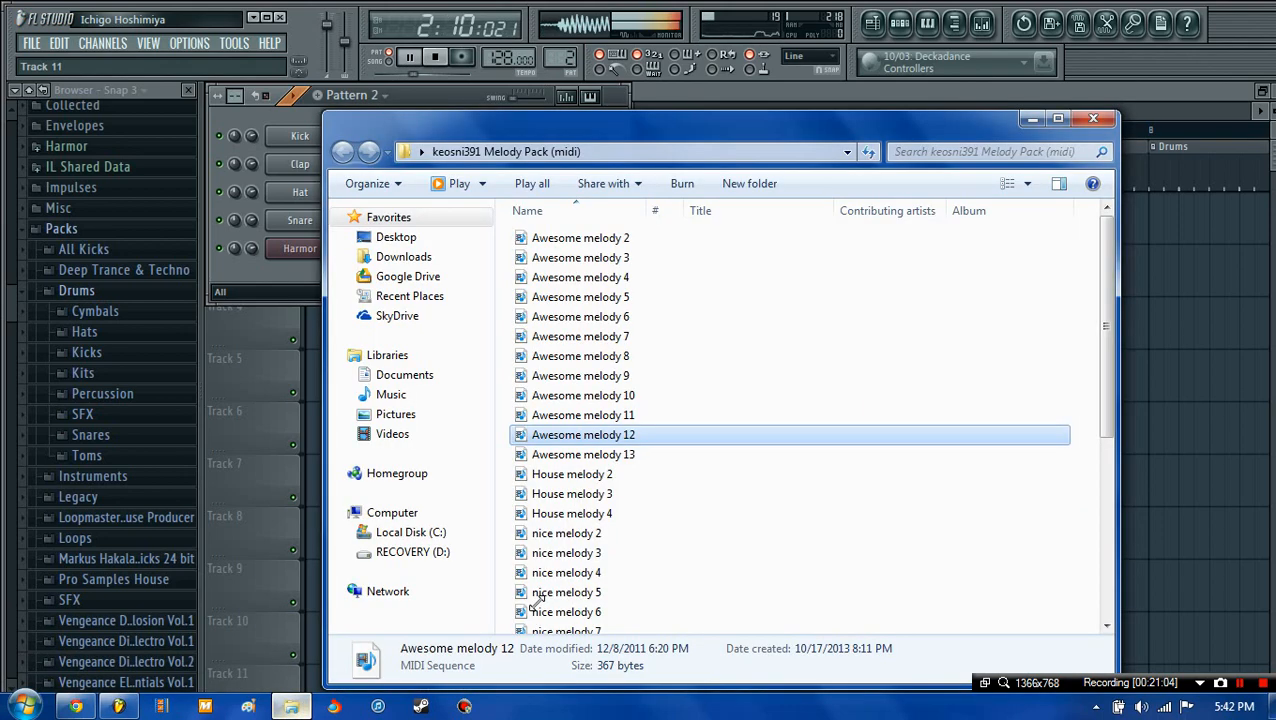
click(600, 454)
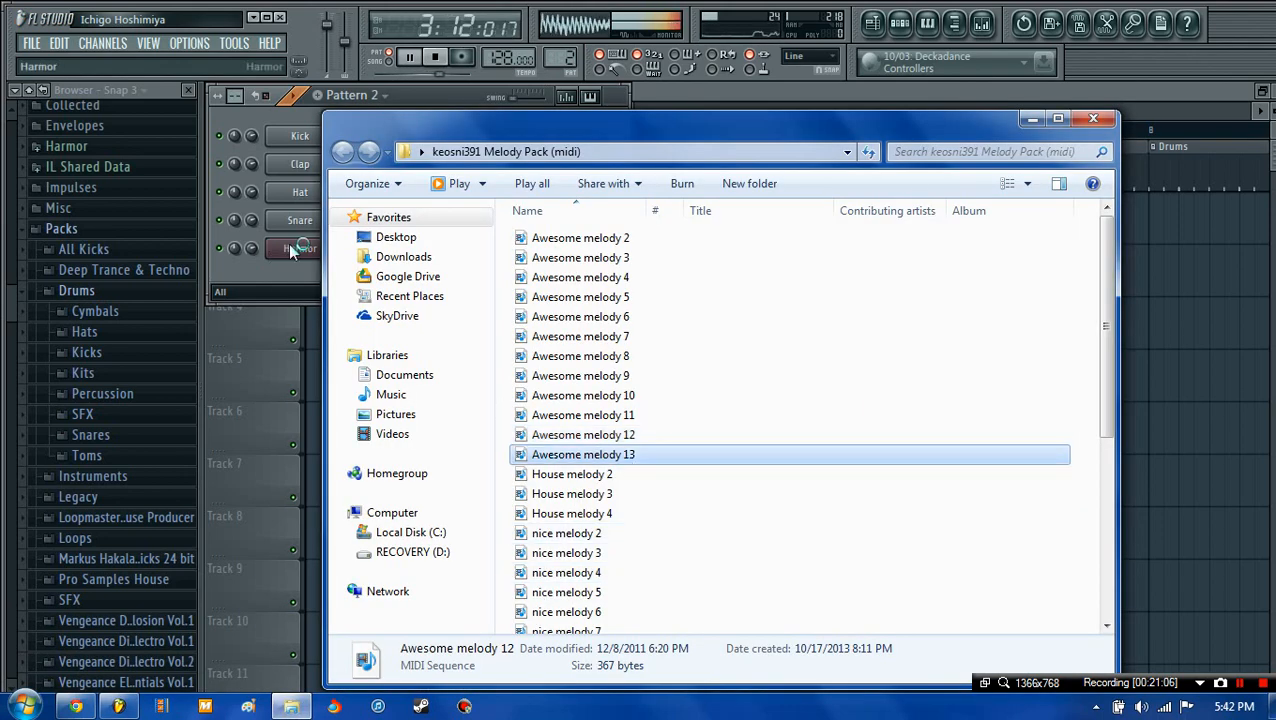
drag(288, 243, 290, 245)
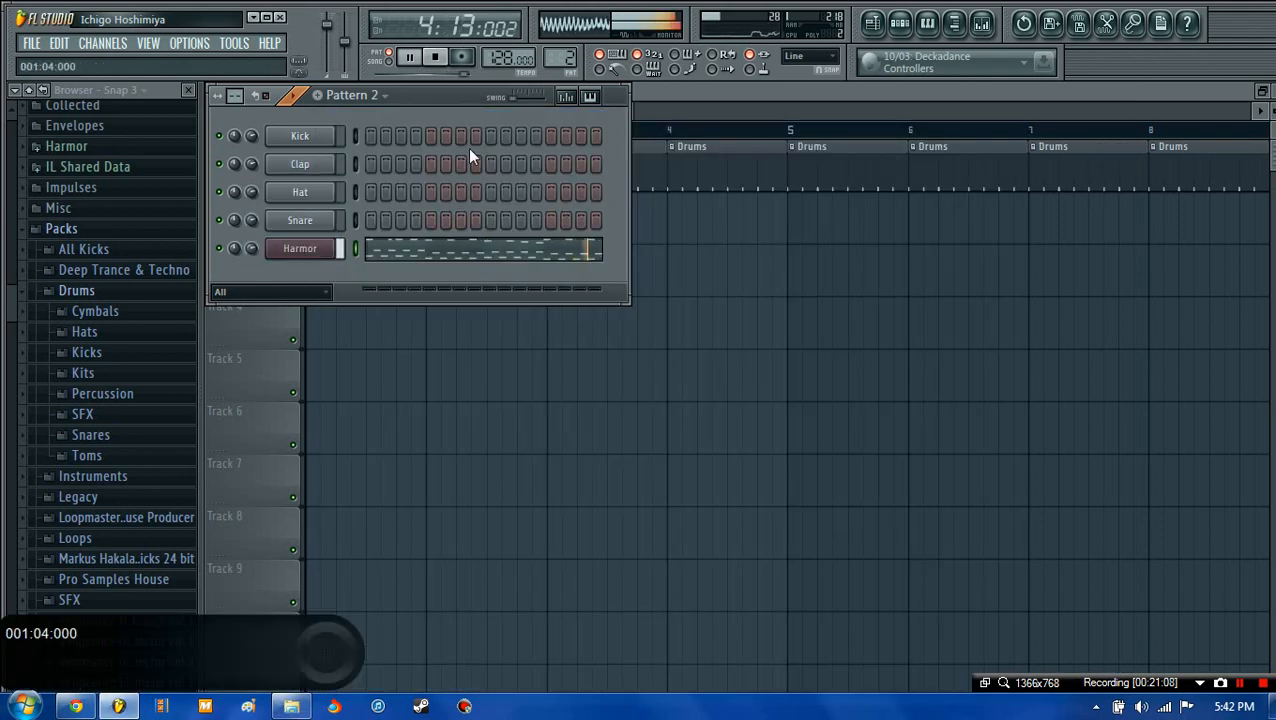
key(space)
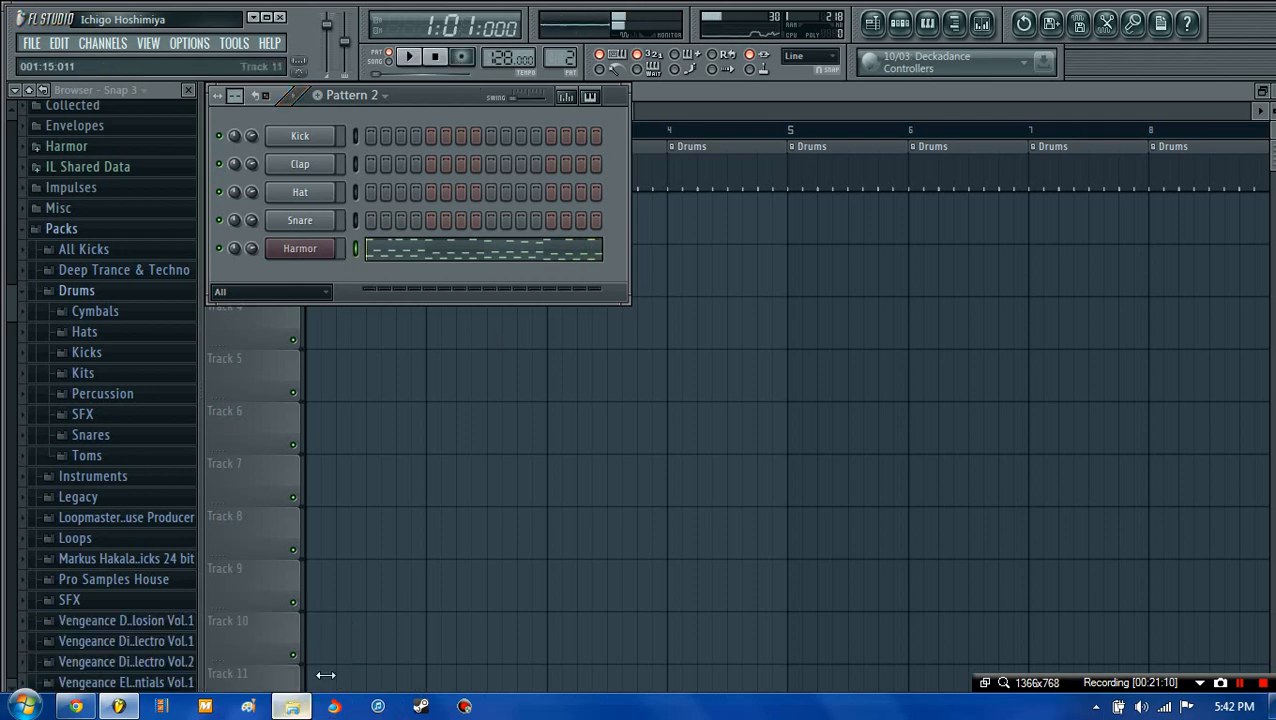
- Move the melody pack folder window clear of the step sequencer, load Awesome melody 8 onto Harmor and audition it
click(291, 707)
drag(764, 118, 1025, 114)
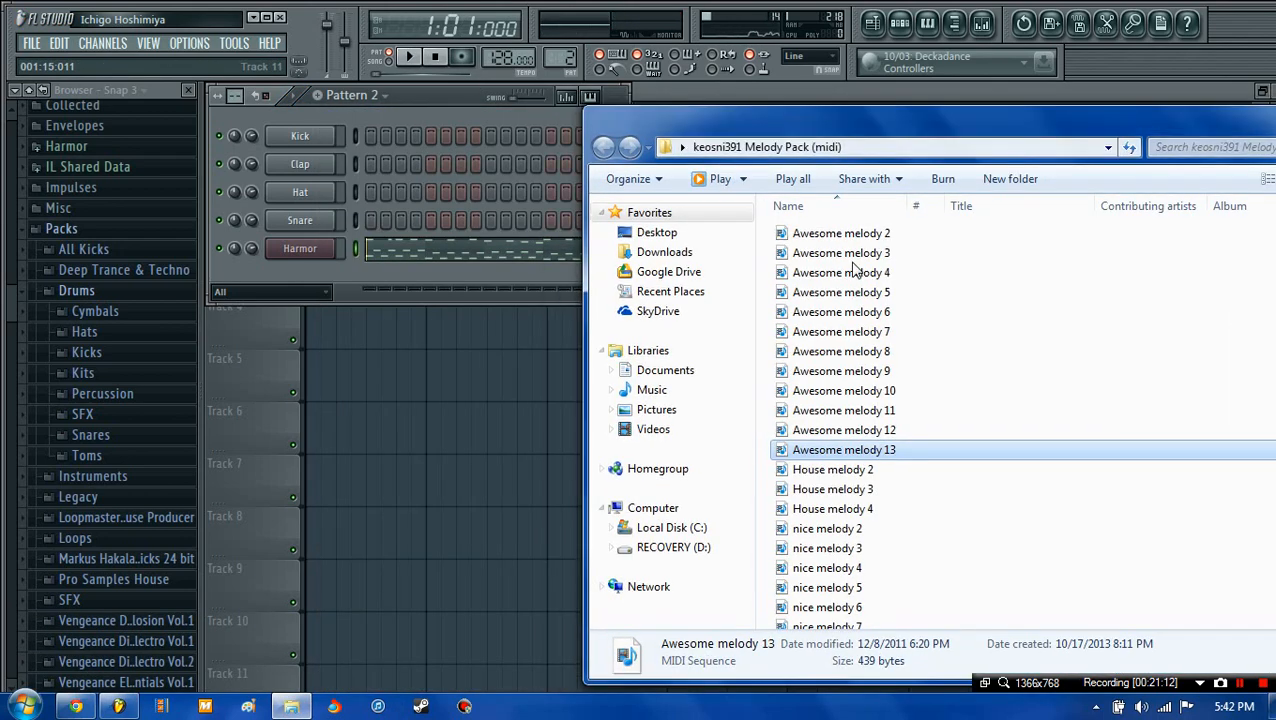
drag(840, 351, 304, 245)
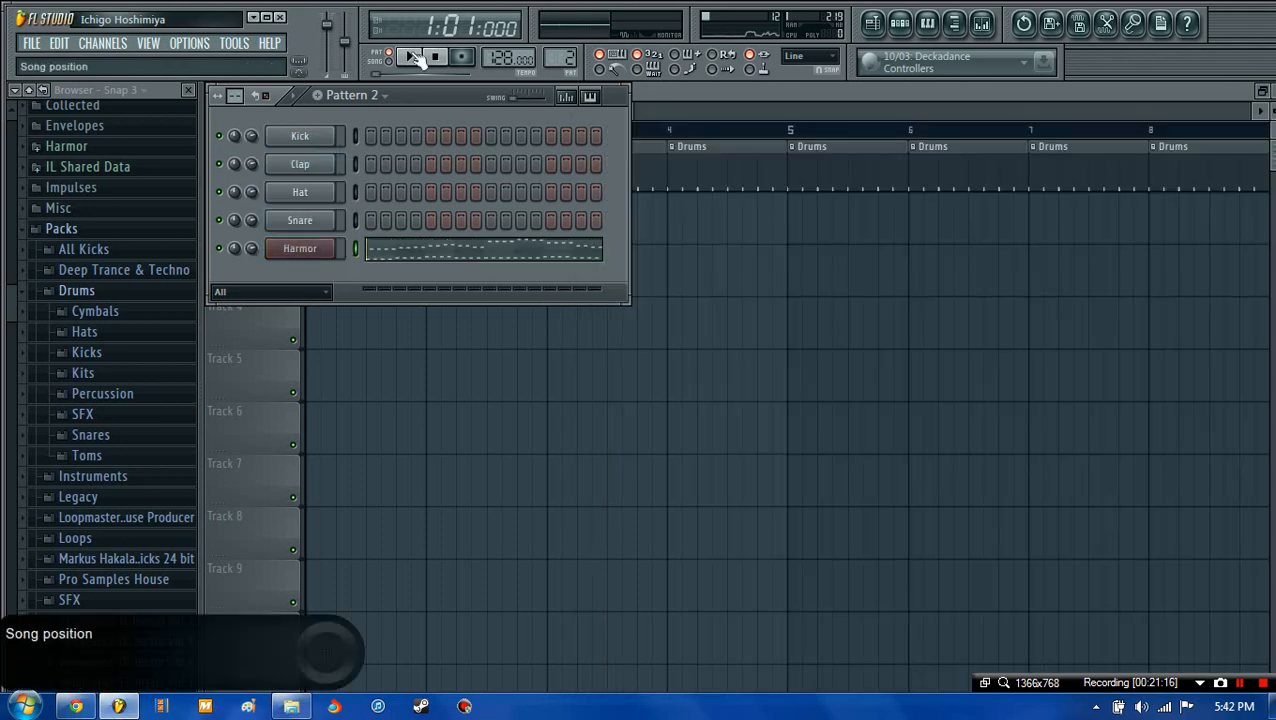
click(415, 57)
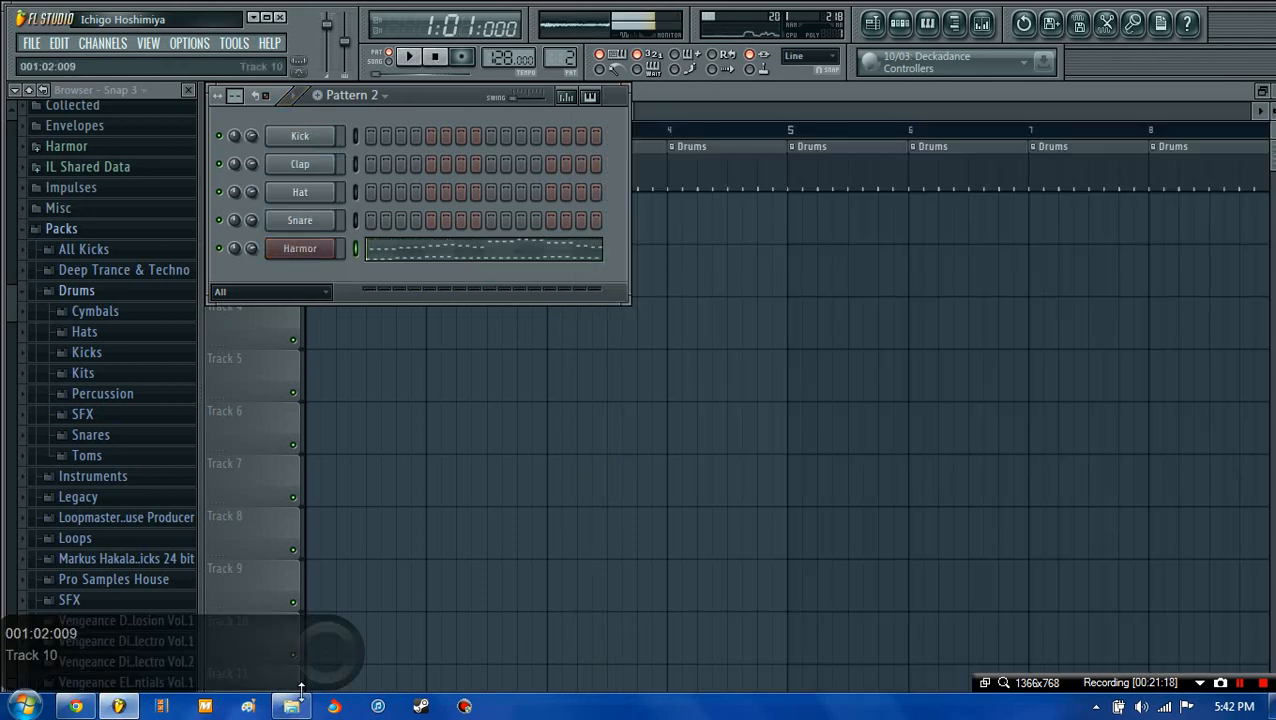
- Replace Harmor's melody in Pattern 2 with Awesome melody 5 from the melody pack folder, audition it and stop playback
click(291, 706)
drag(840, 292, 321, 252)
click(414, 58)
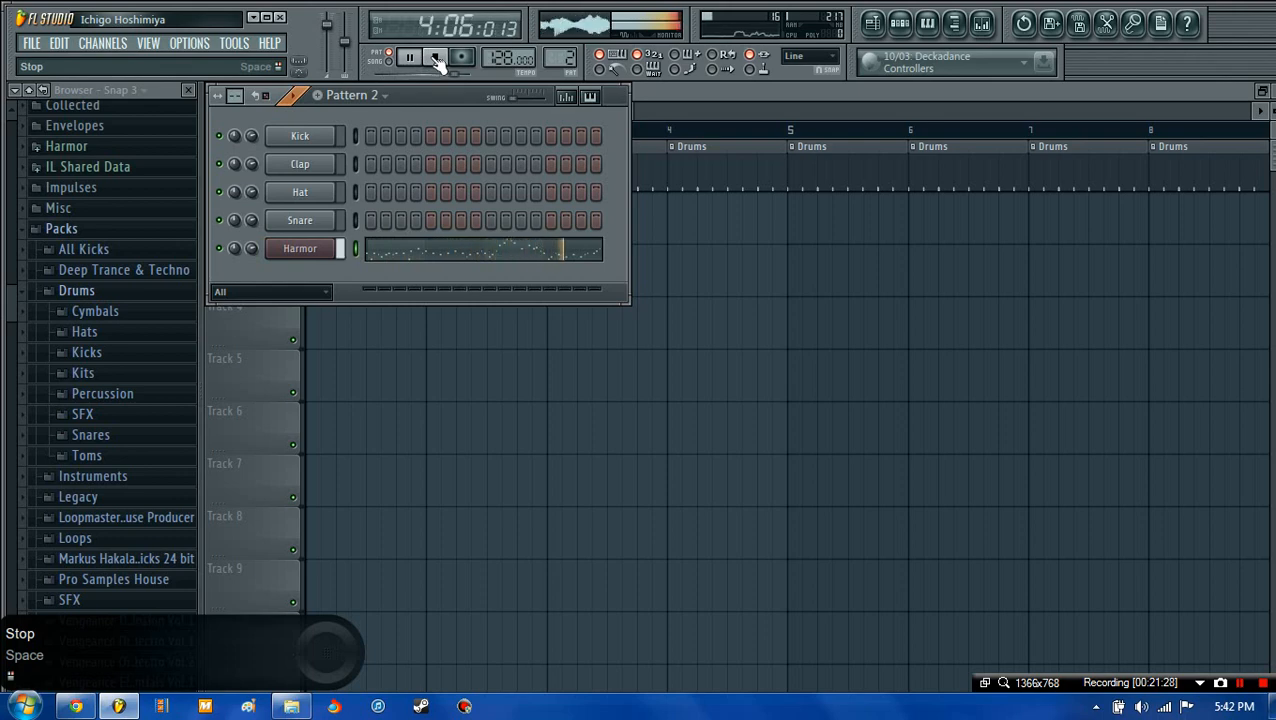
click(437, 60)
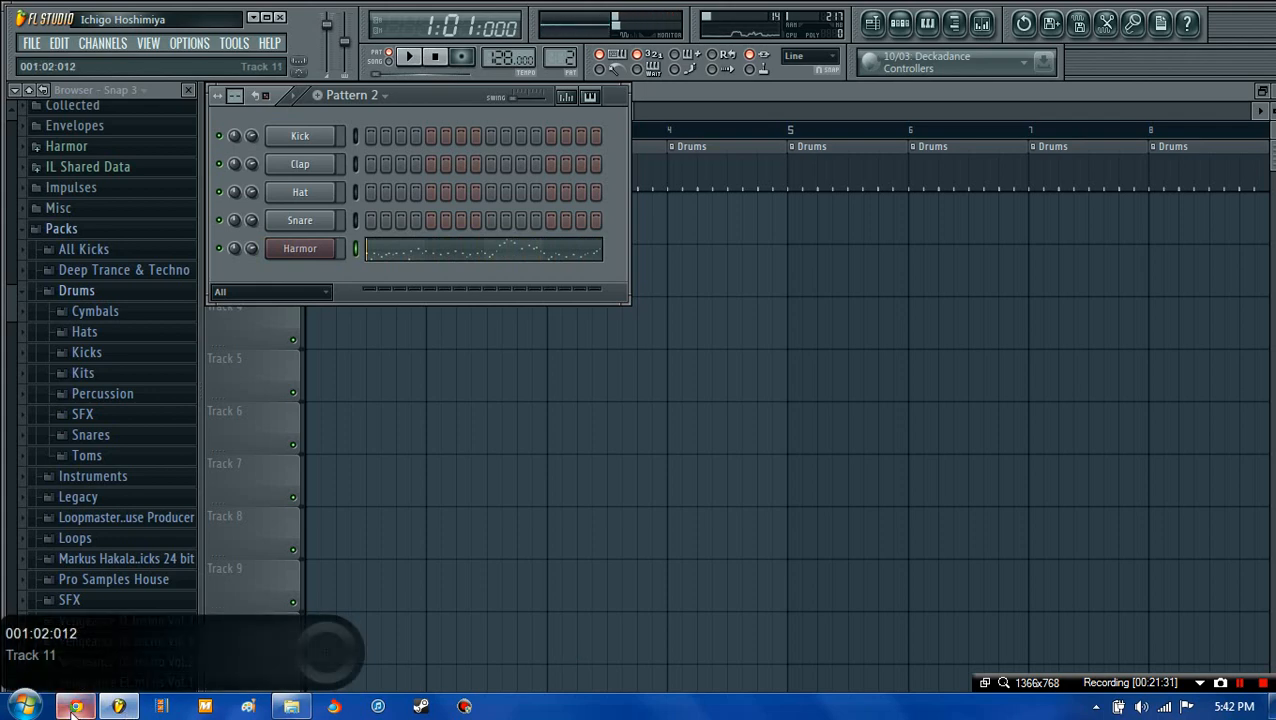
- Load Awesome melody 4 from the melody pack folder onto Harmor in Pattern 2, audition it and stop playback
click(291, 706)
drag(858, 272, 318, 250)
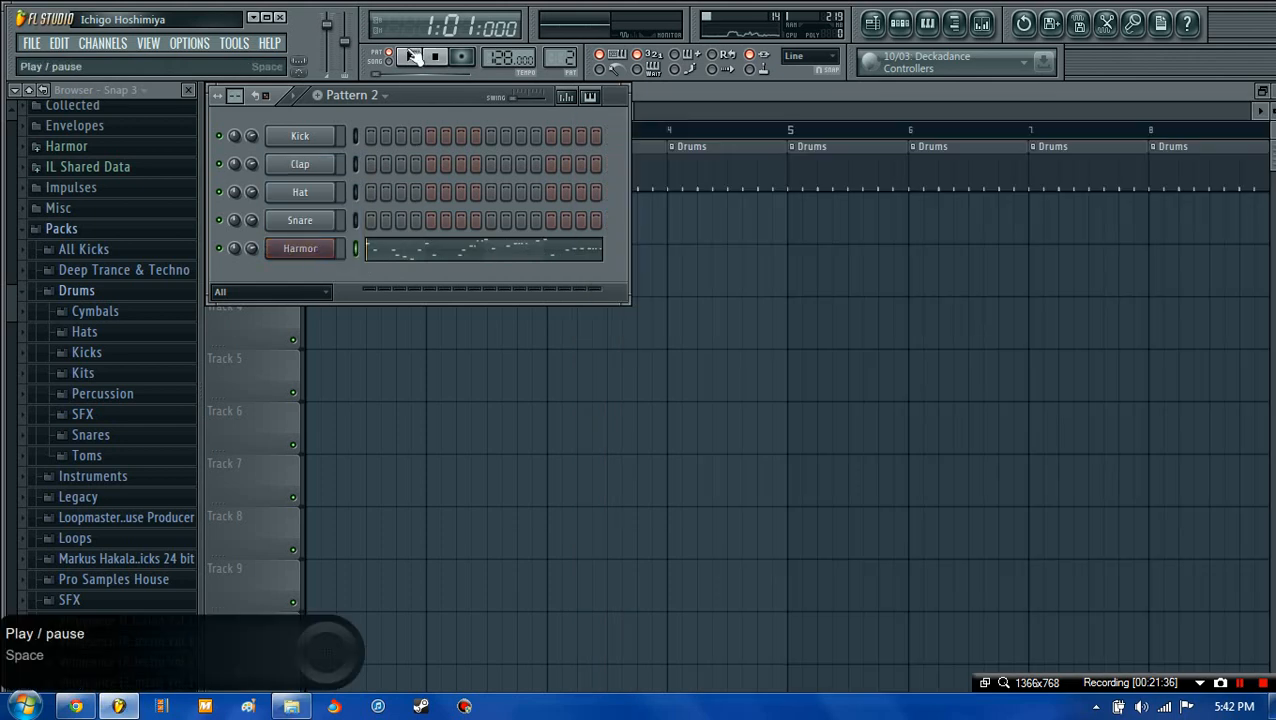
click(413, 57)
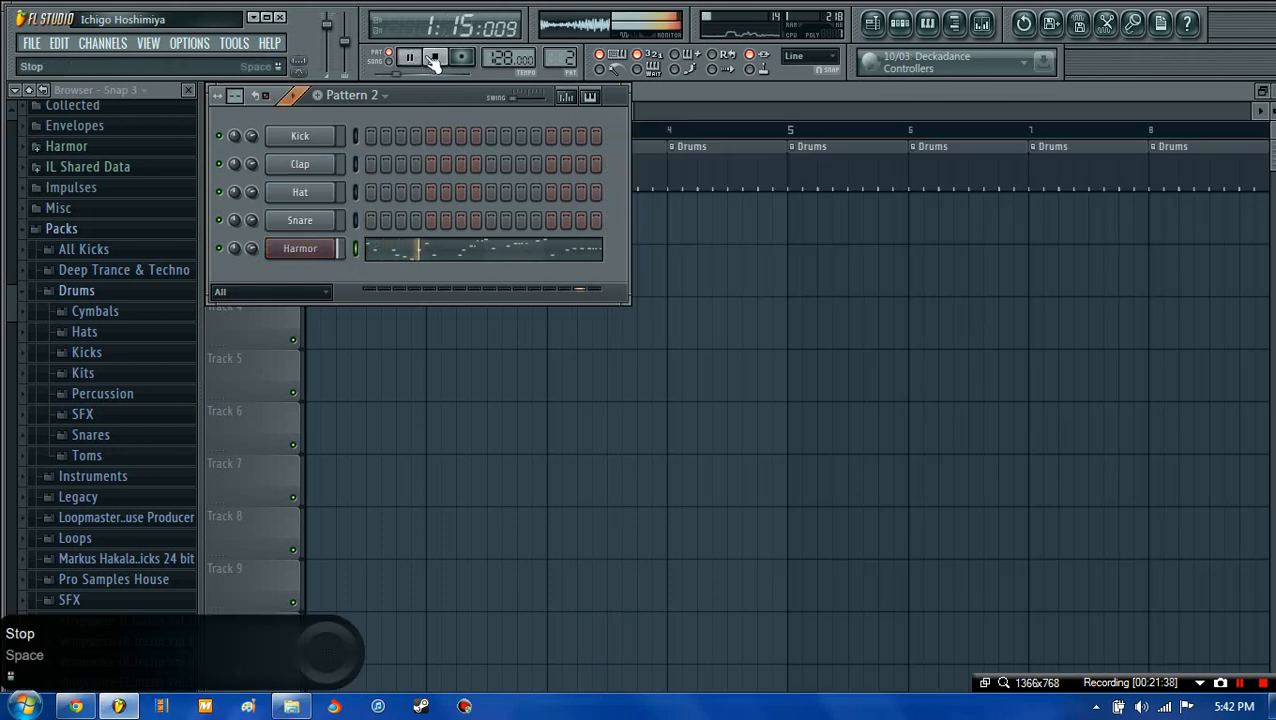
click(434, 57)
- Load another MIDI melody from the pack folder onto Harmor in Pattern 2, play it and stop playback
key(alt+Tab)
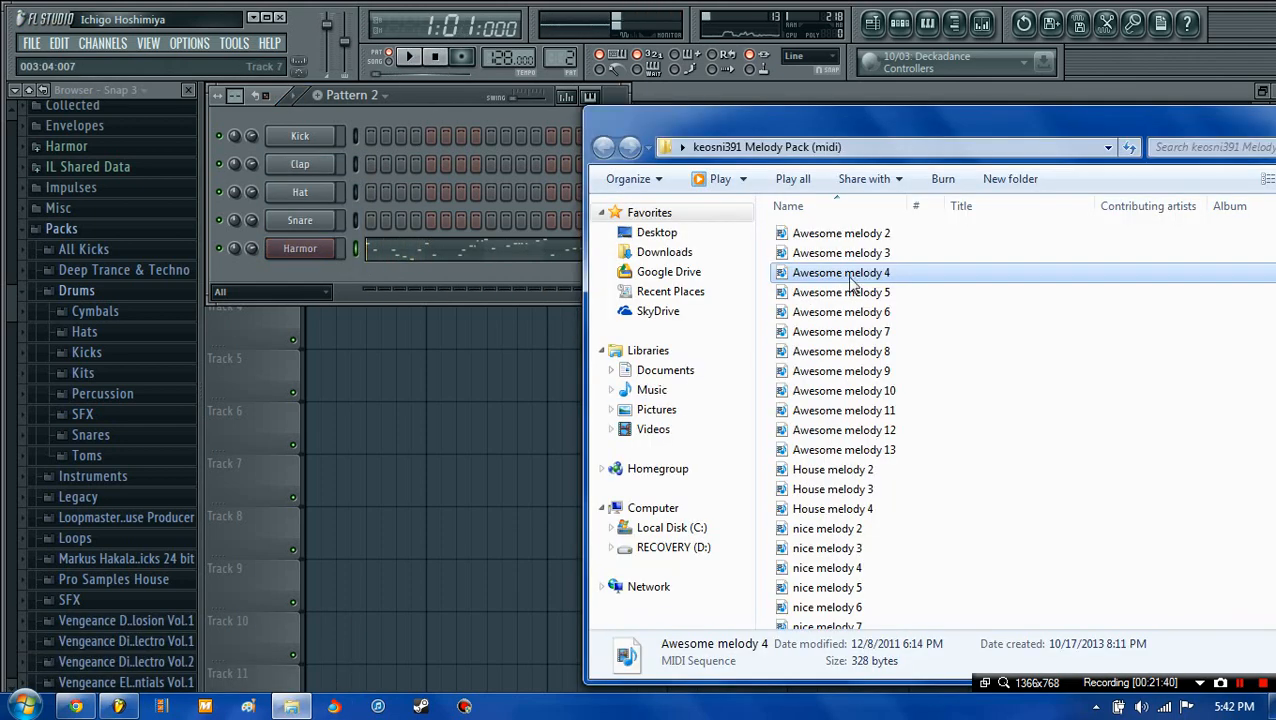
drag(352, 278, 315, 255)
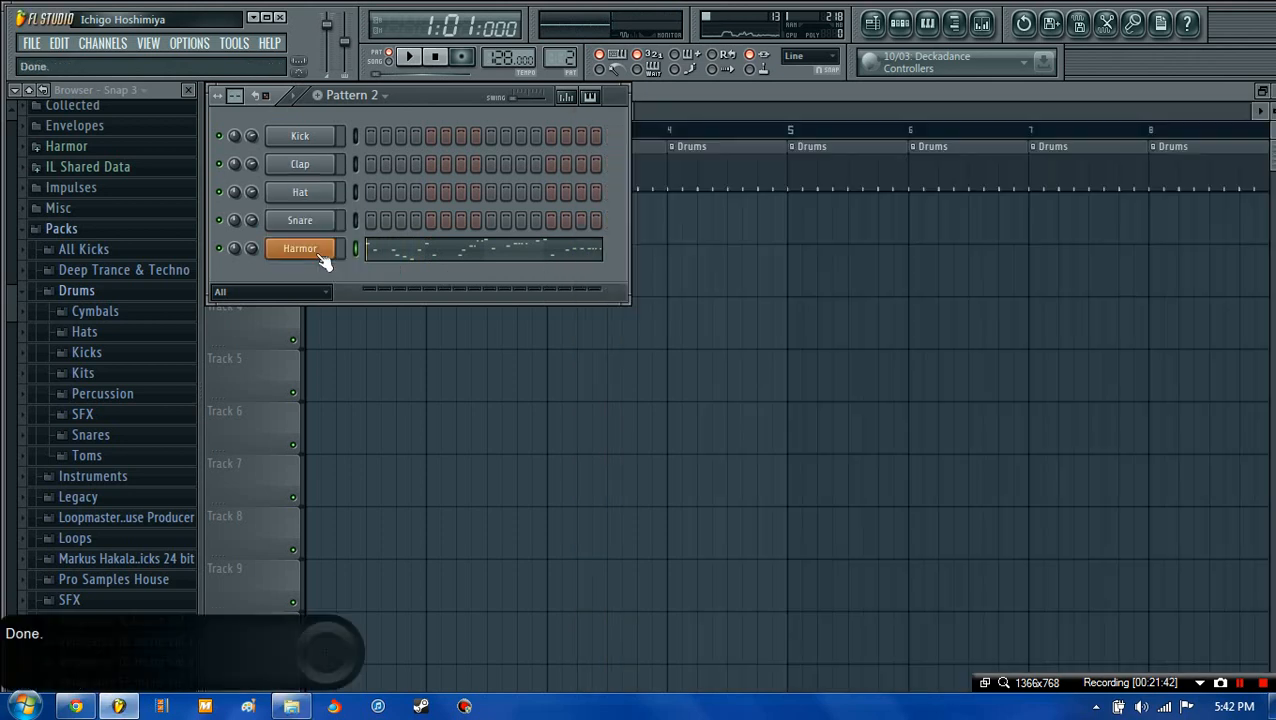
click(410, 58)
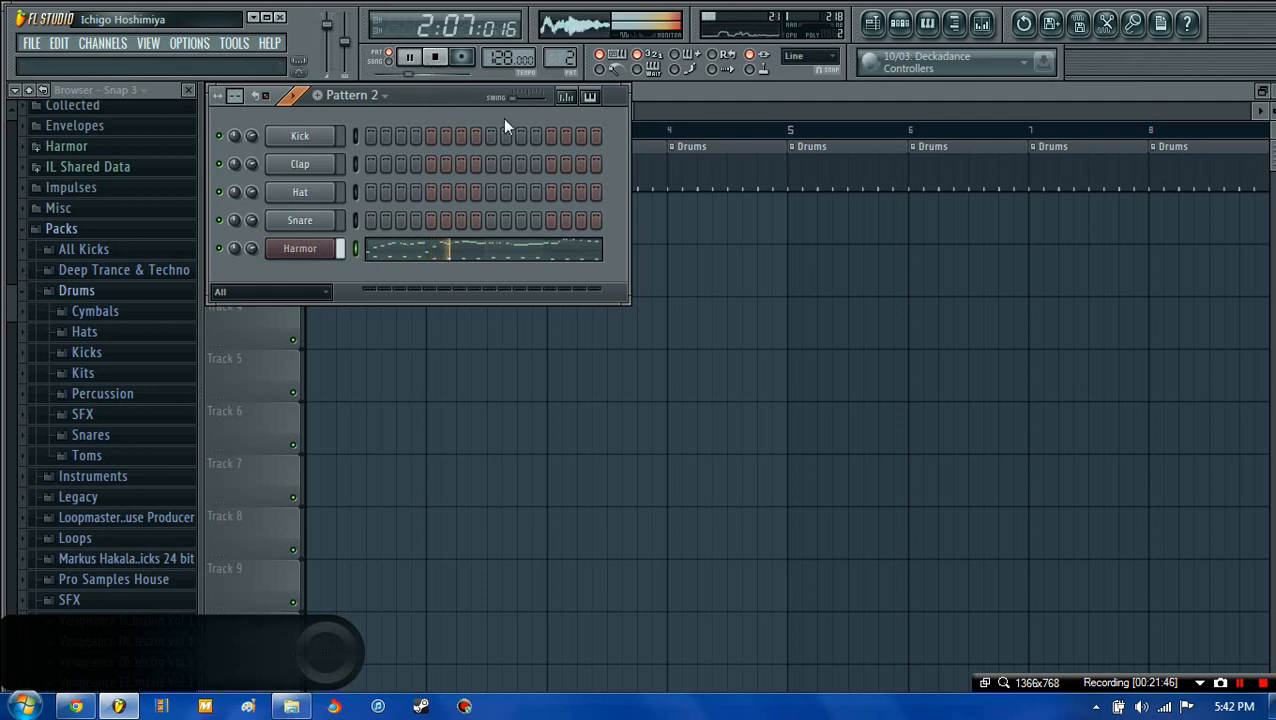
click(443, 59)
- Place Pattern 2 in the playlist and move its clip to the start of Track 2, below the drum loop
drag(752, 233, 123, 163)
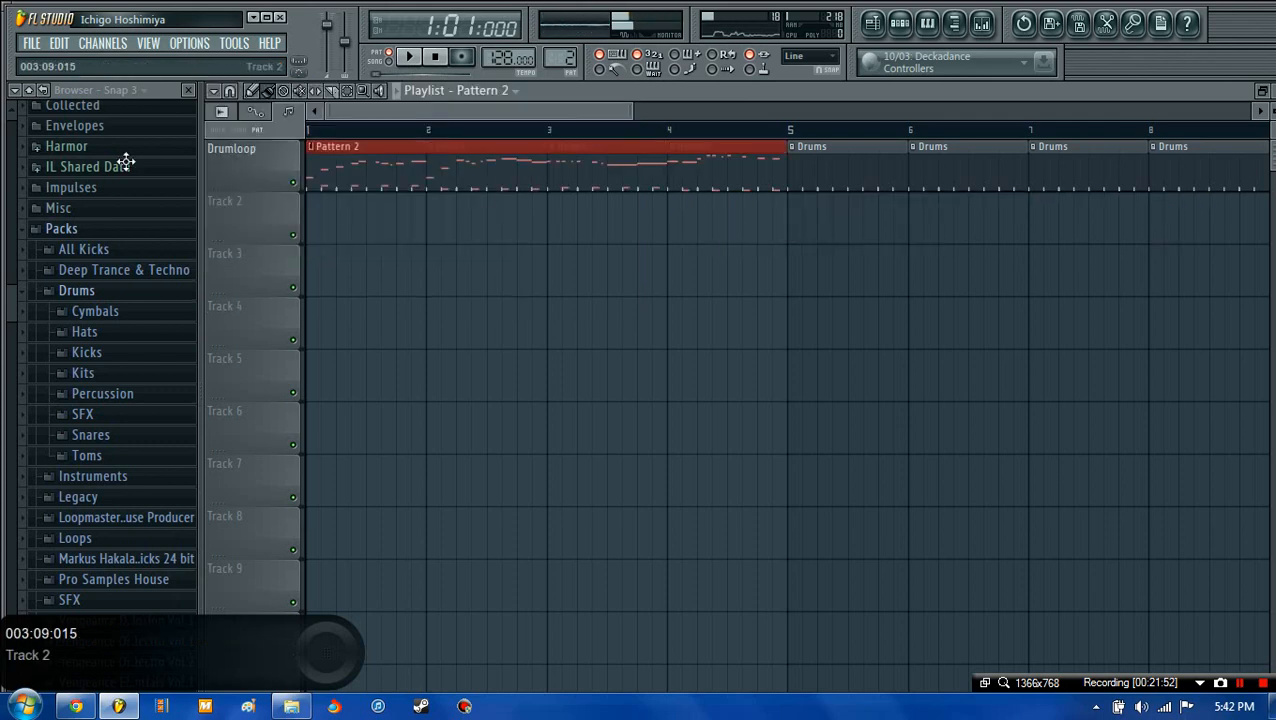
drag(277, 207, 353, 265)
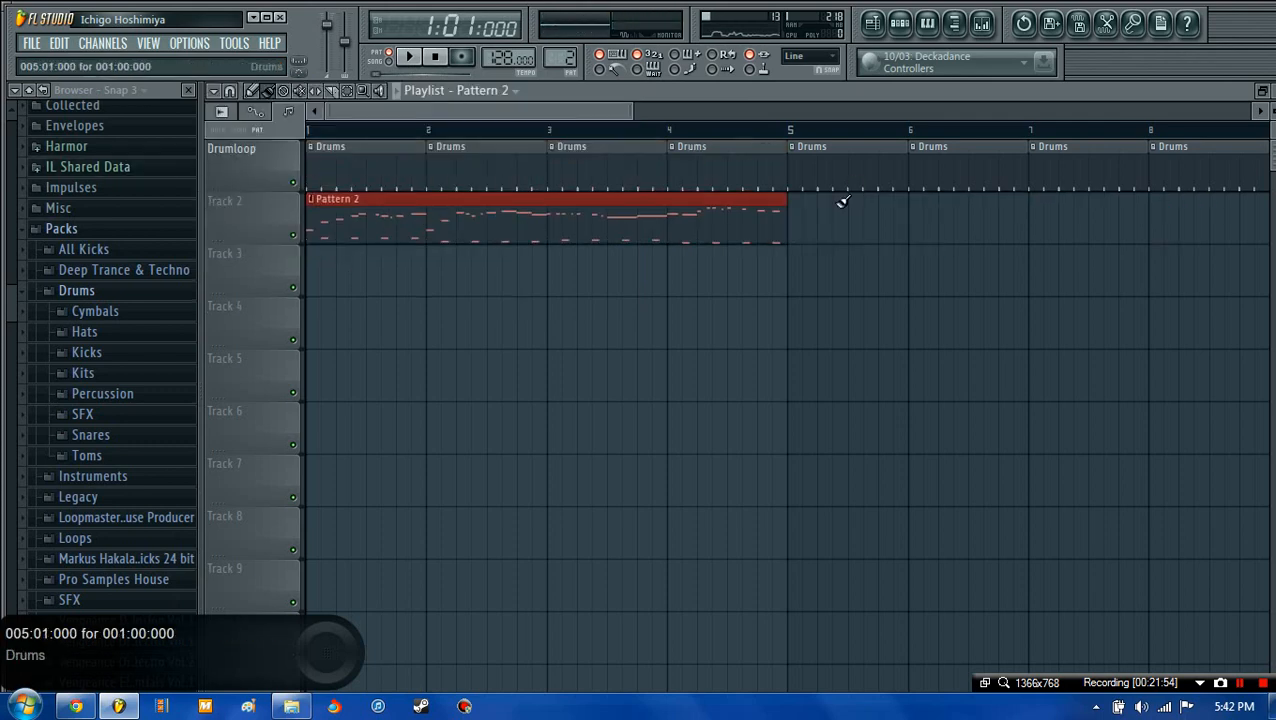
- Place a second Pattern 2 clip on Track 2 starting at bar 5
click(800, 226)
drag(656, 118, 726, 122)
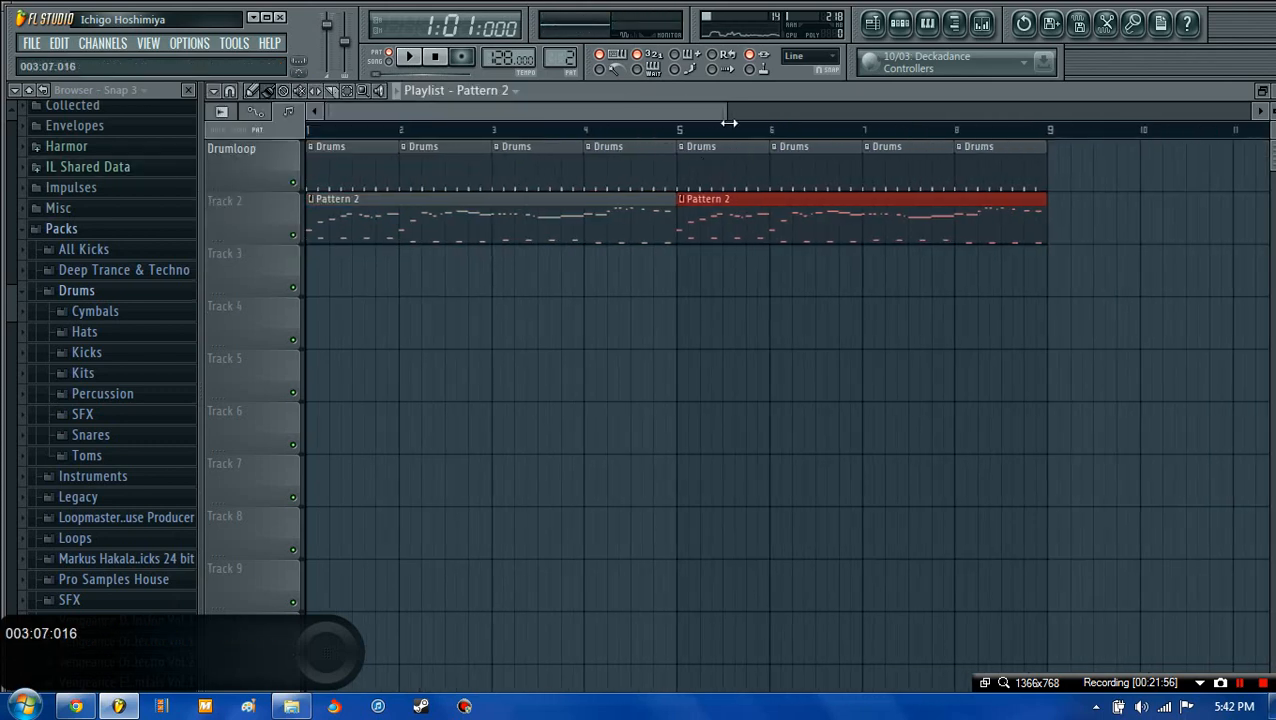
- Bring up the keosni391 Melody Pack (midi) folder window and close it
click(291, 706)
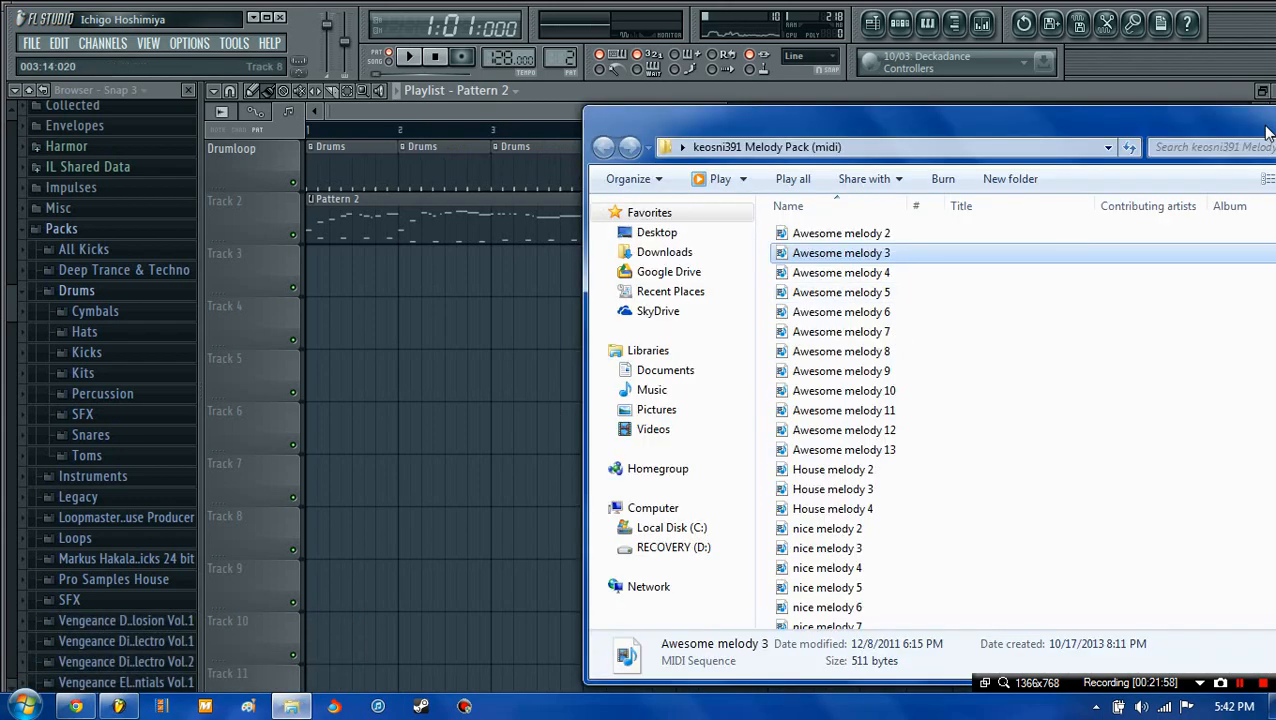
drag(1117, 122, 835, 143)
click(1072, 134)
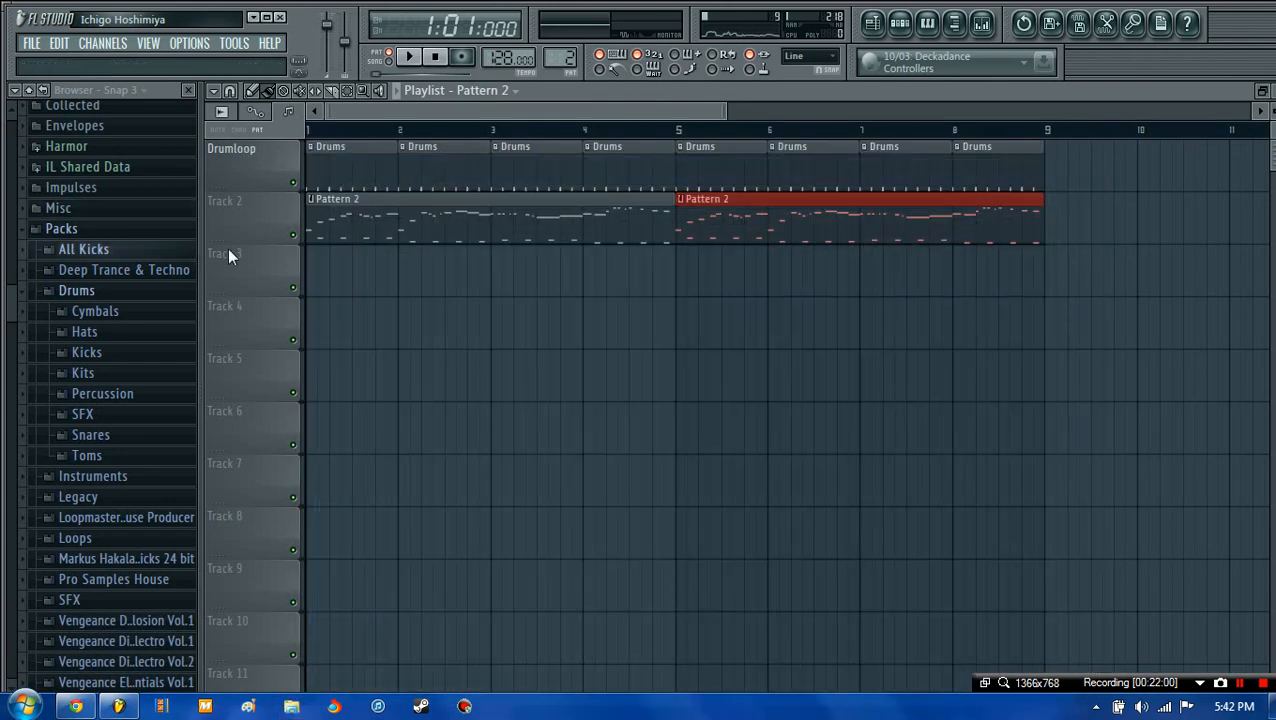
- Rename playlist Track 2 as Melody
right_click(249, 225)
click(319, 199)
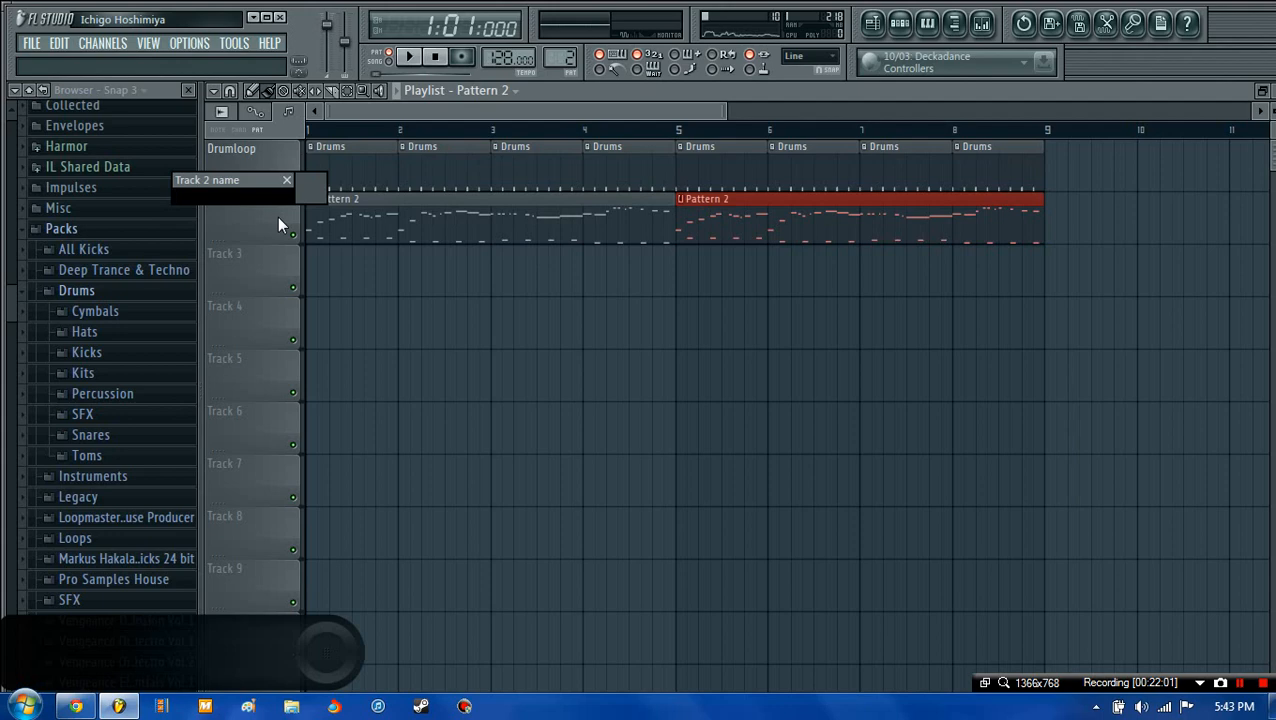
text(Melody)
key(Return)
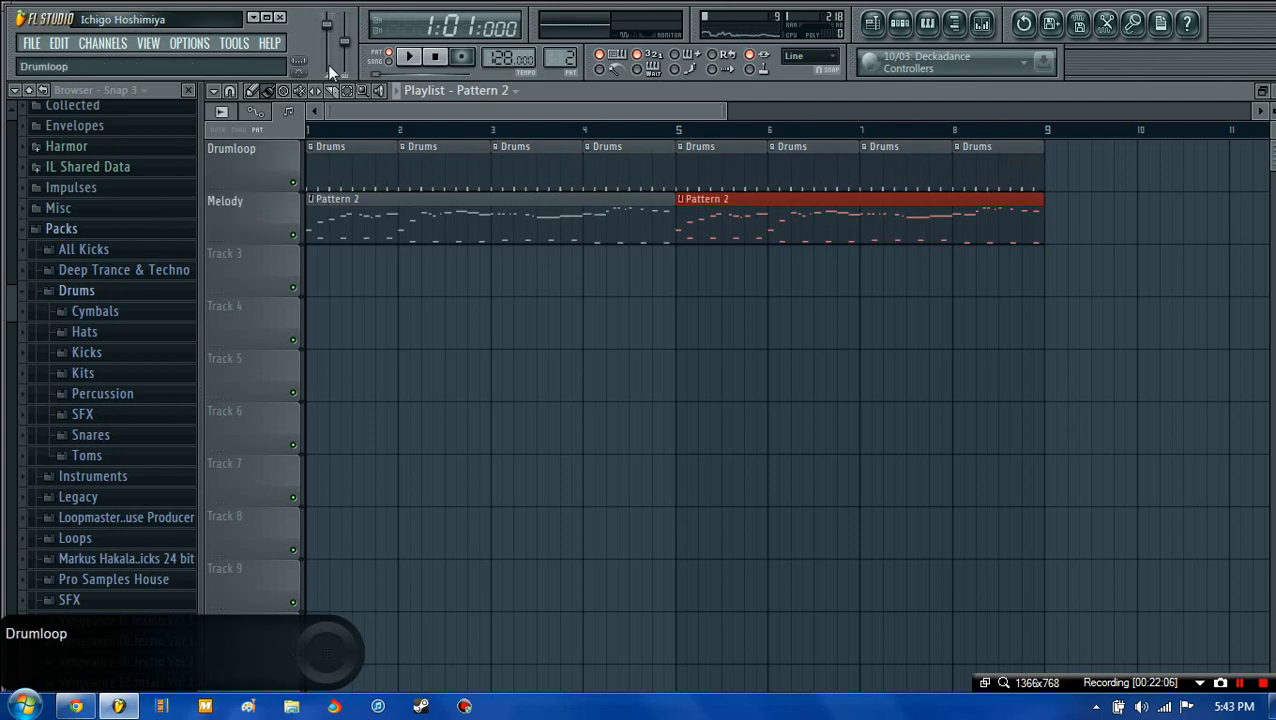
- Play back the drum and melody arrangement from the start, and stop playback
key(space)
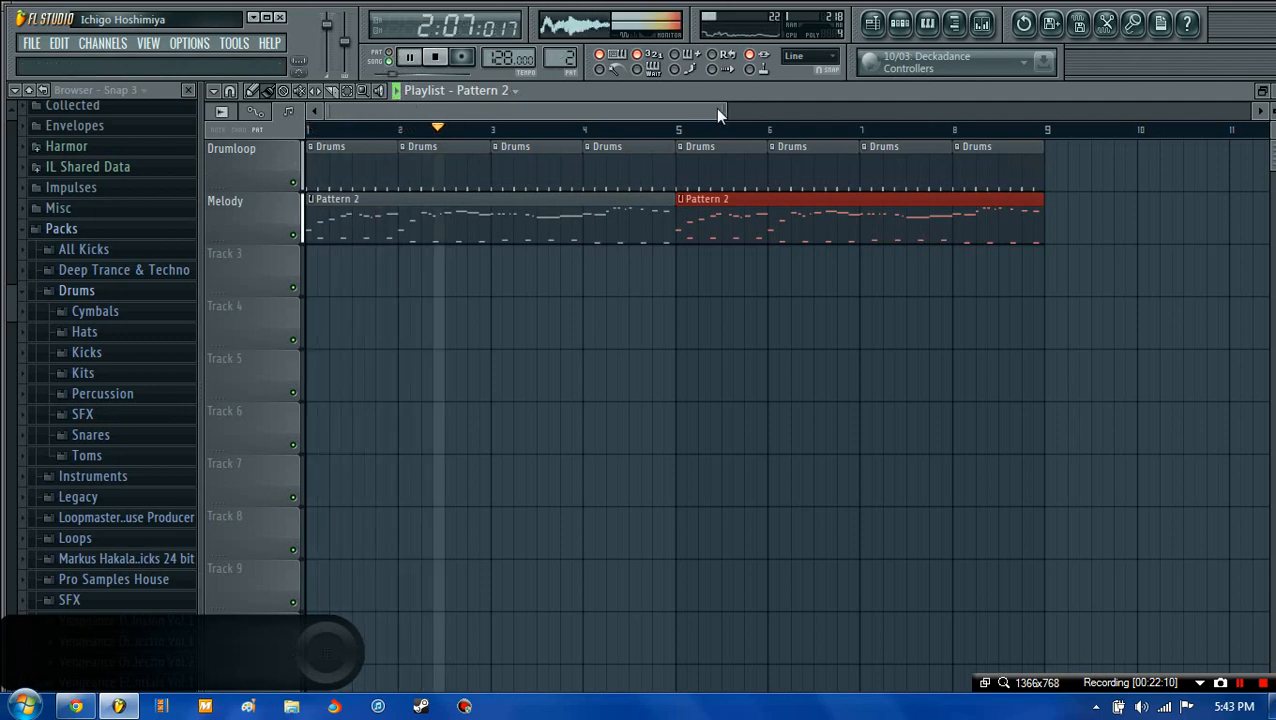
drag(724, 111, 636, 127)
click(1205, 380)
right_click(1226, 383)
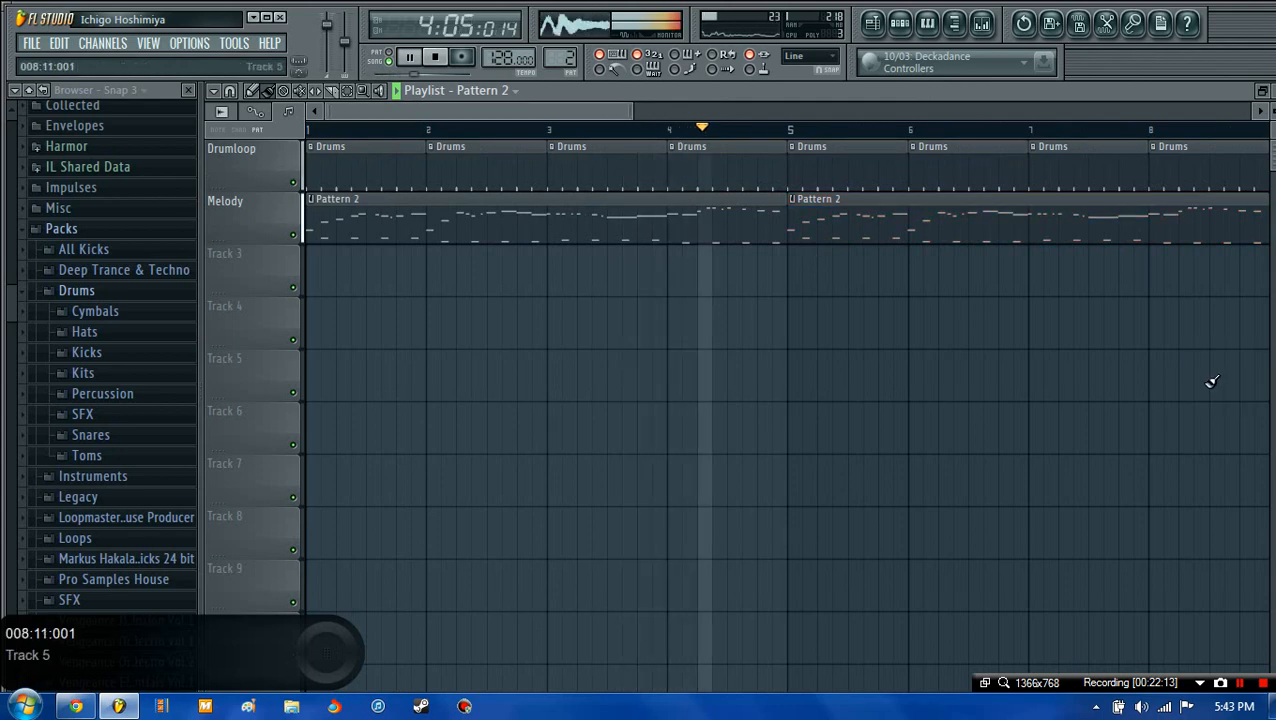
click(437, 57)
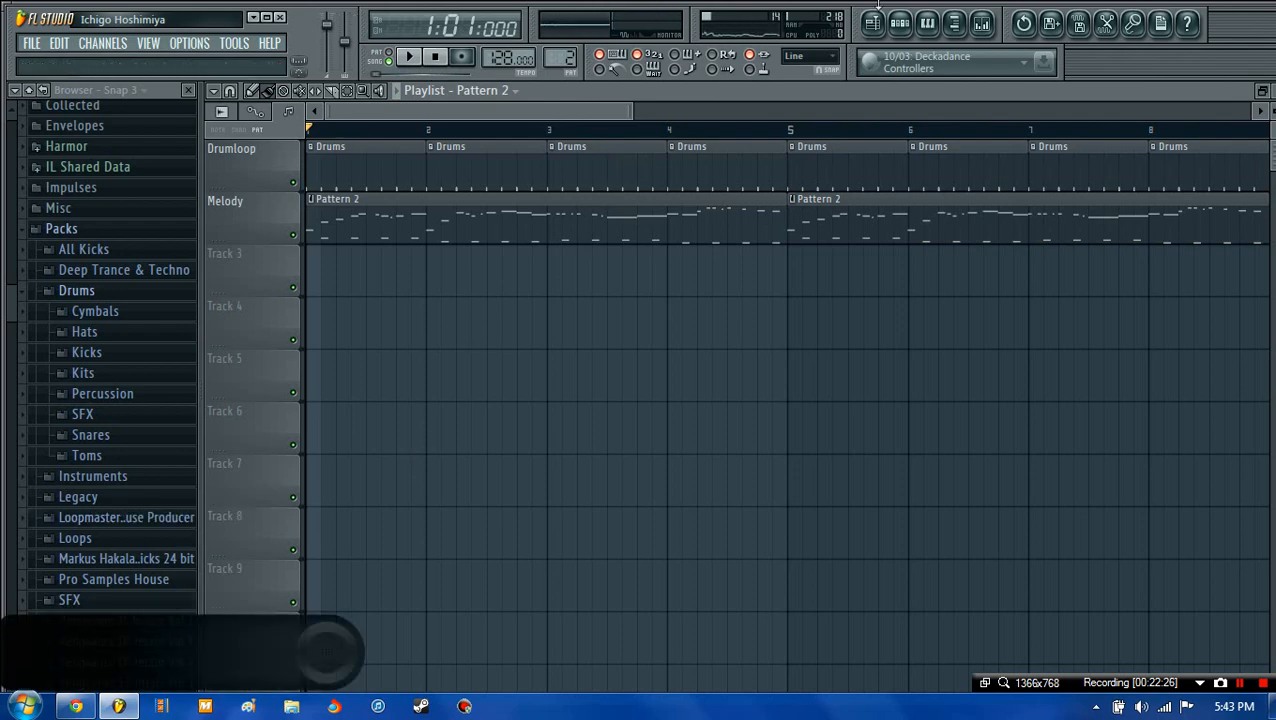
- Open the Harmor channel's settings and route the channel to a free mixer track
click(908, 30)
click(290, 248)
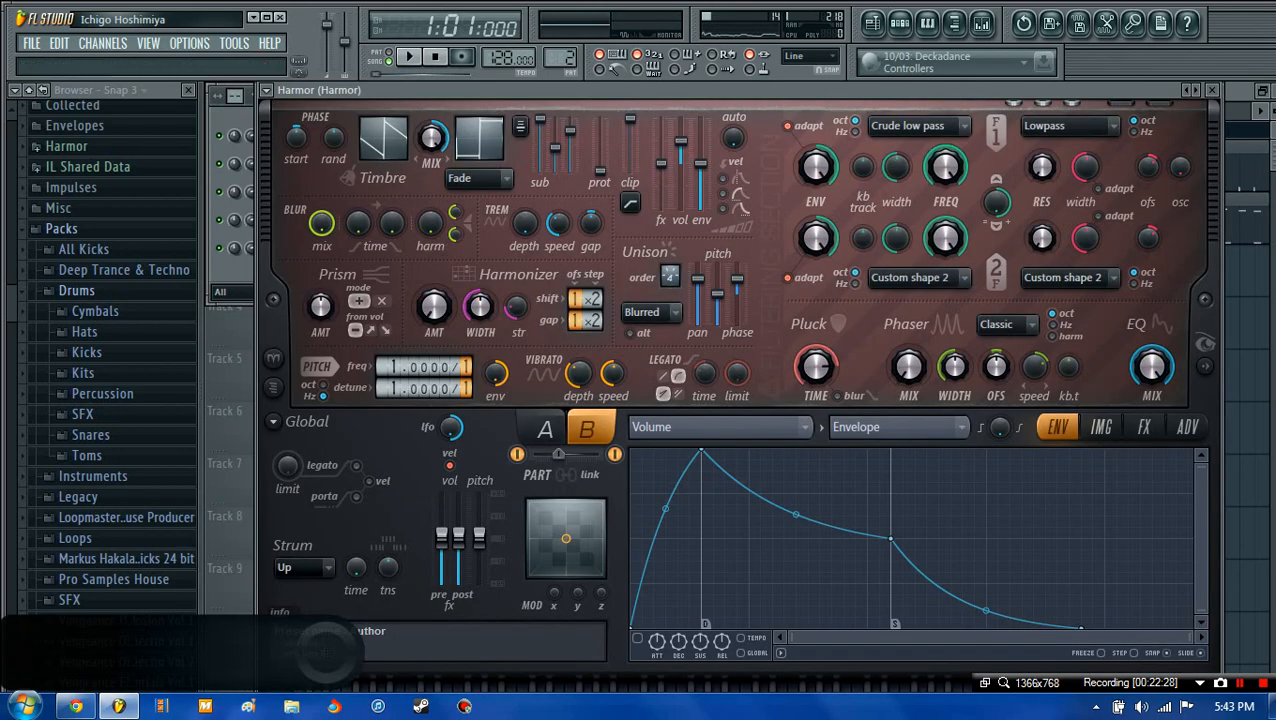
click(1214, 94)
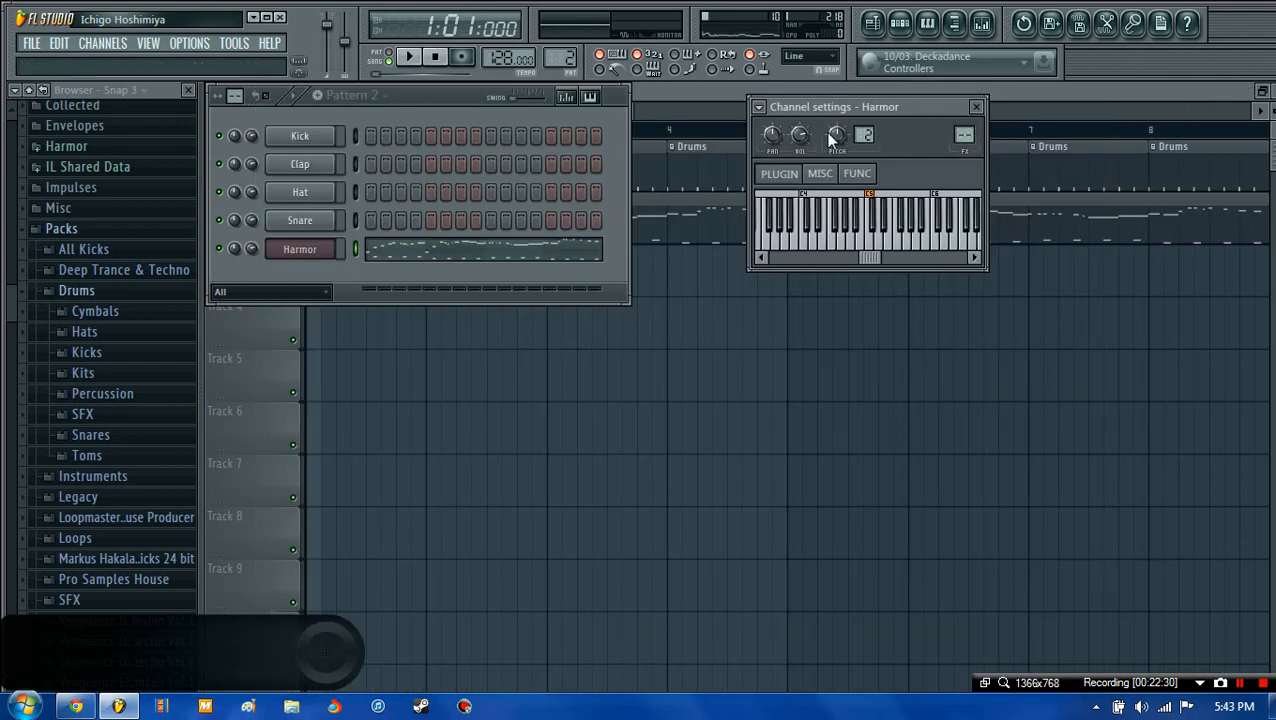
click(761, 108)
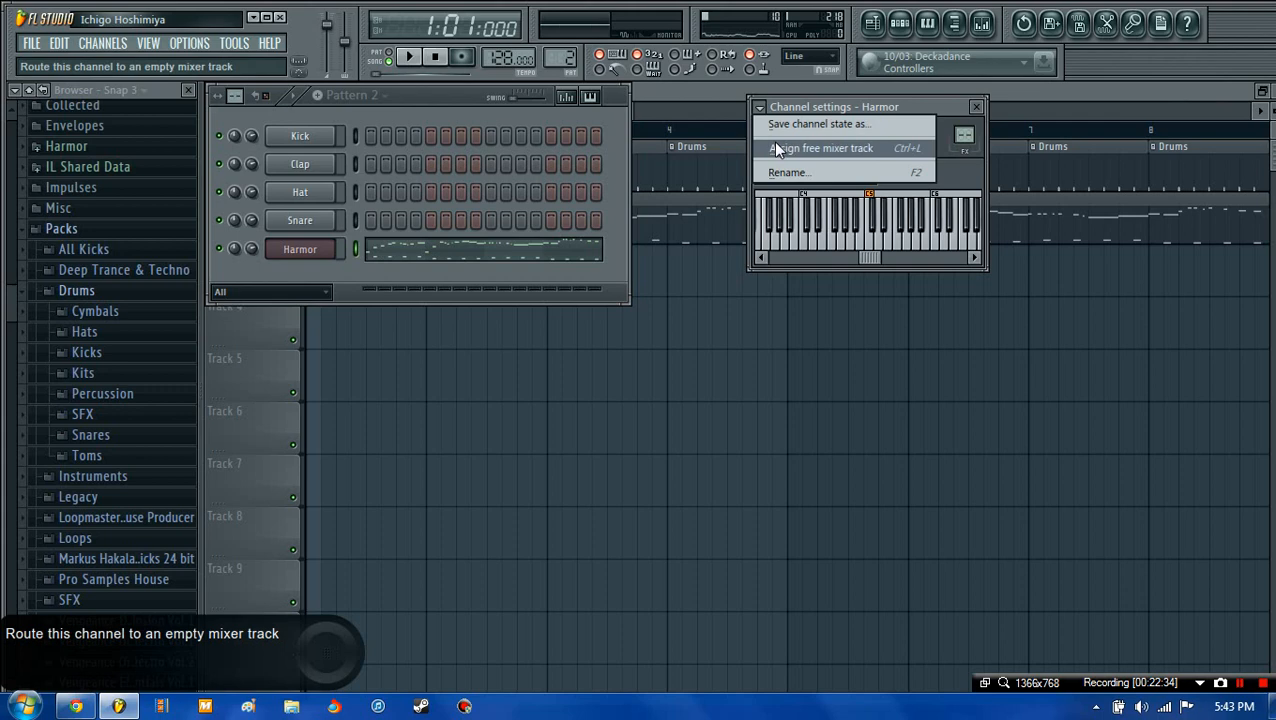
click(778, 148)
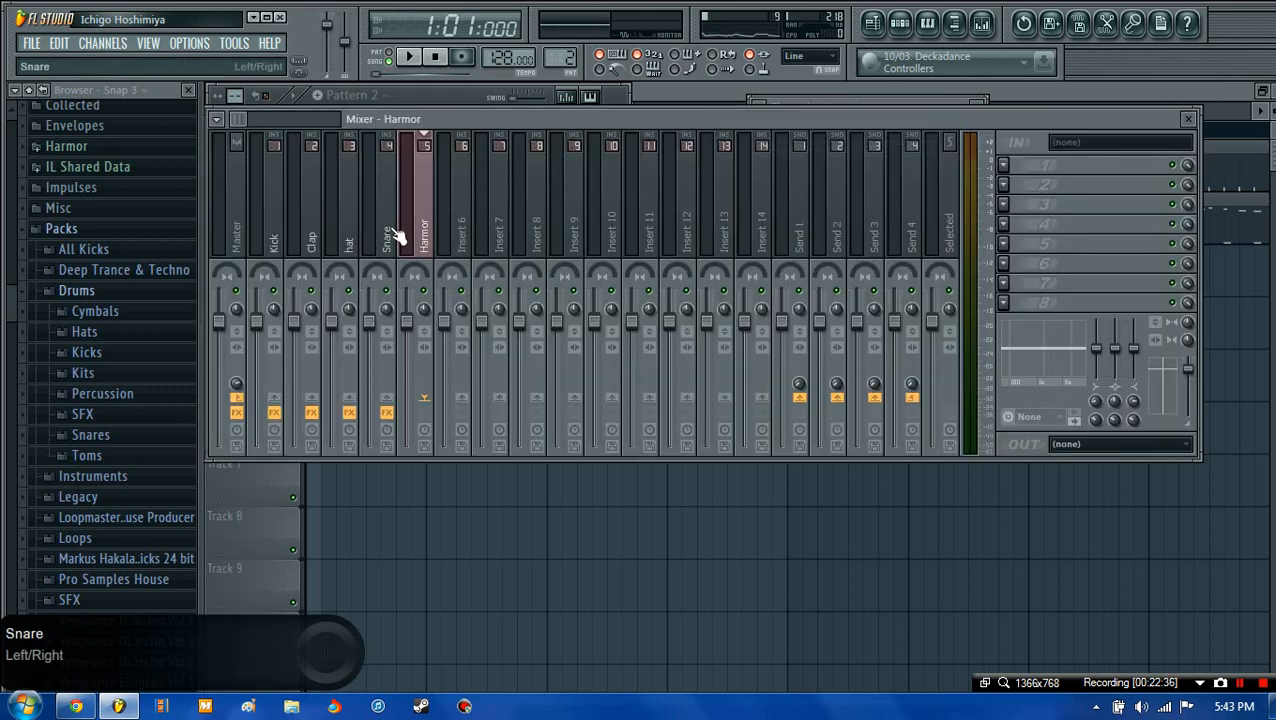
- Load Fruity Parametric EQ 2 into the first effect slot of the Harmor mixer track
click(1012, 167)
click(1236, 53)
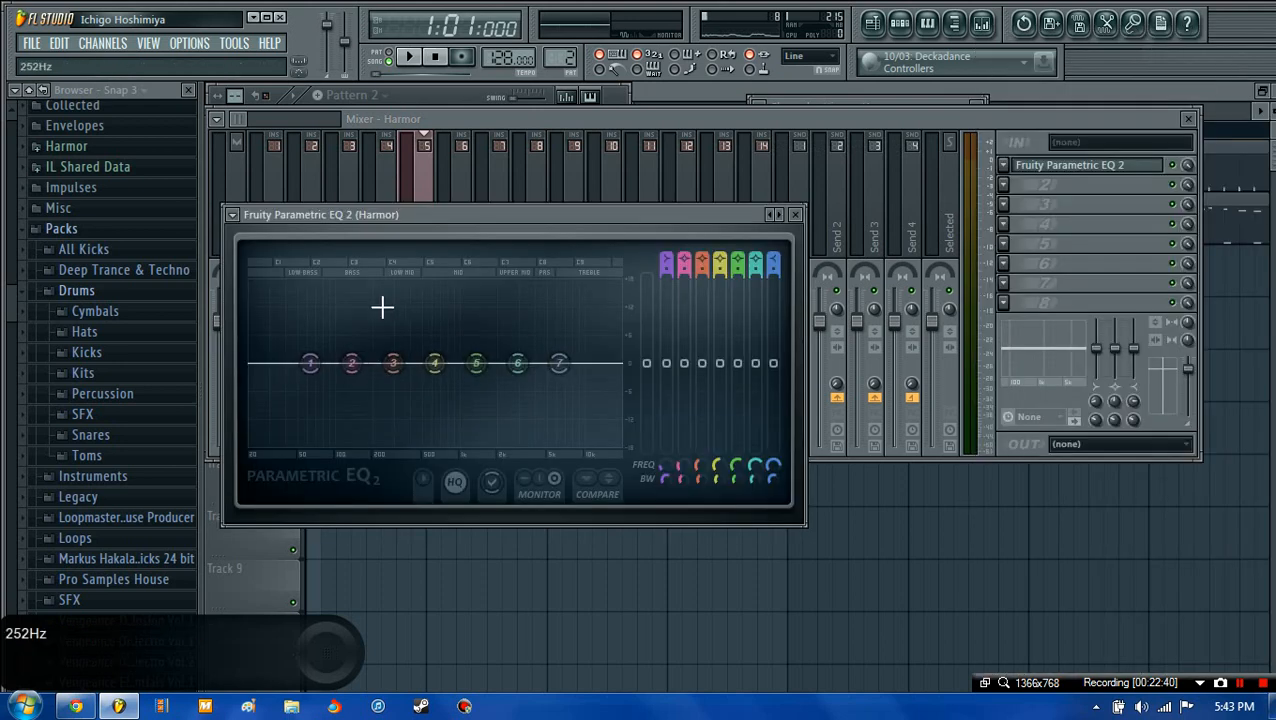
- During playback, boost EQ band 2 by 16.1 dB at 158 Hz with 19% bandwidth, and raise band 6 with a narrowed bandwidth
click(410, 56)
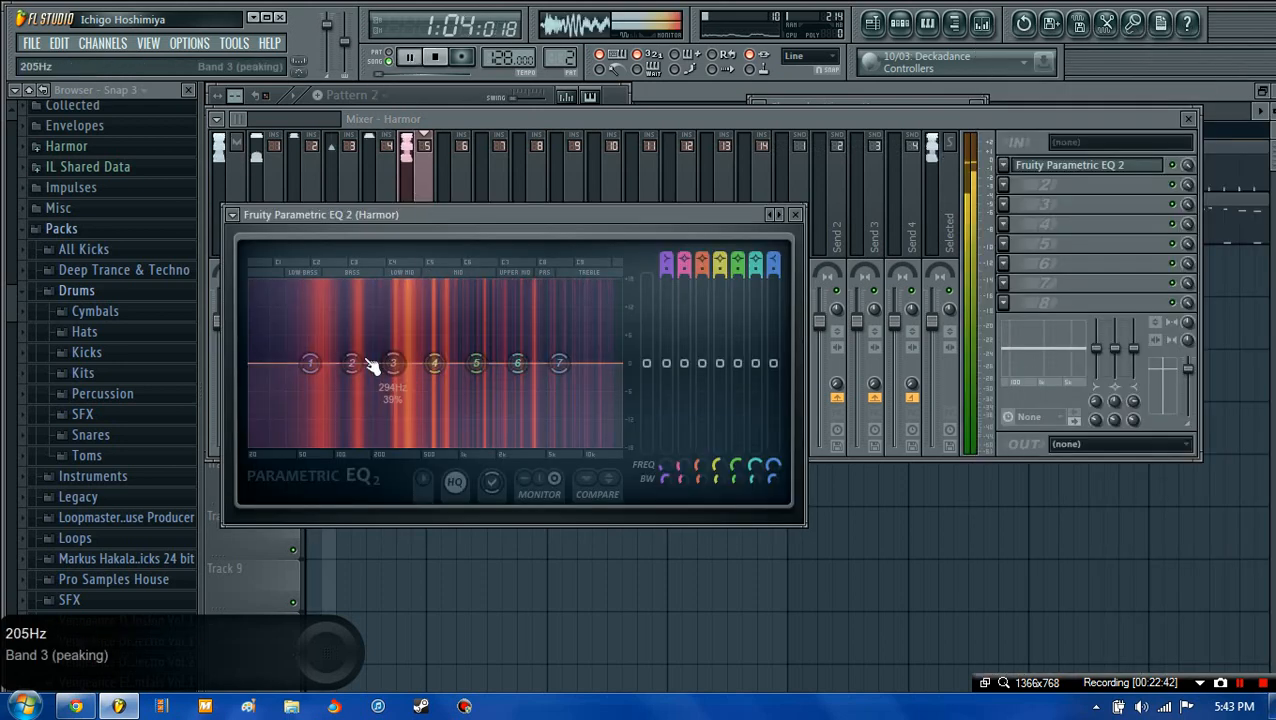
drag(351, 363, 360, 289)
scroll(360, 289, down, 5)
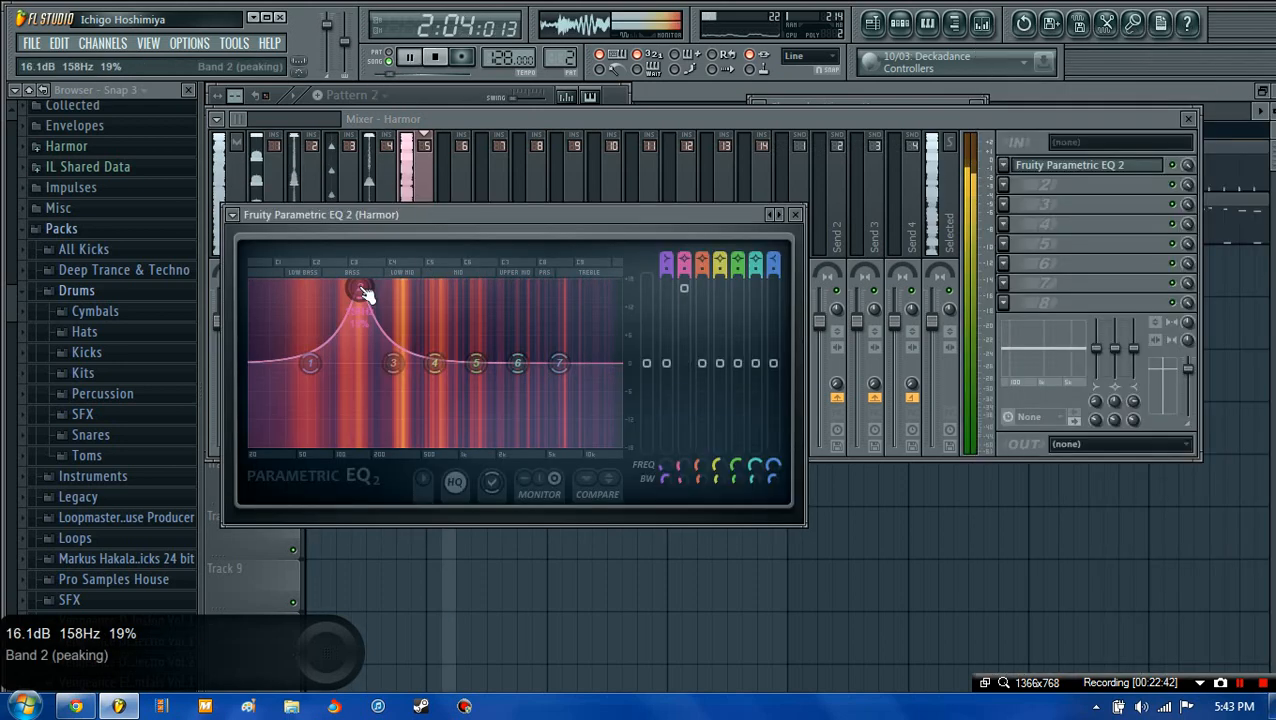
drag(517, 363, 521, 296)
scroll(521, 296, down, 2)
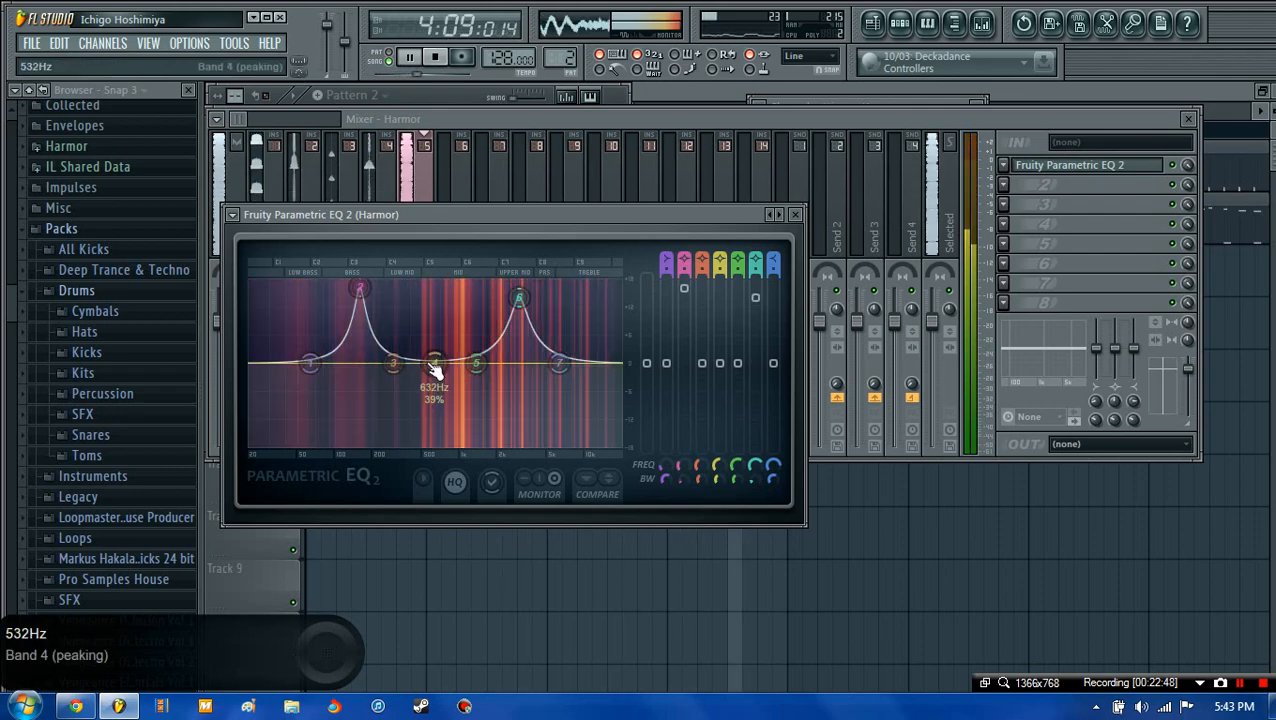
- Cut EQ band 4 to -18.0 dB at 714 Hz with 0% bandwidth
drag(435, 370, 447, 454)
scroll(447, 454, down, 6)
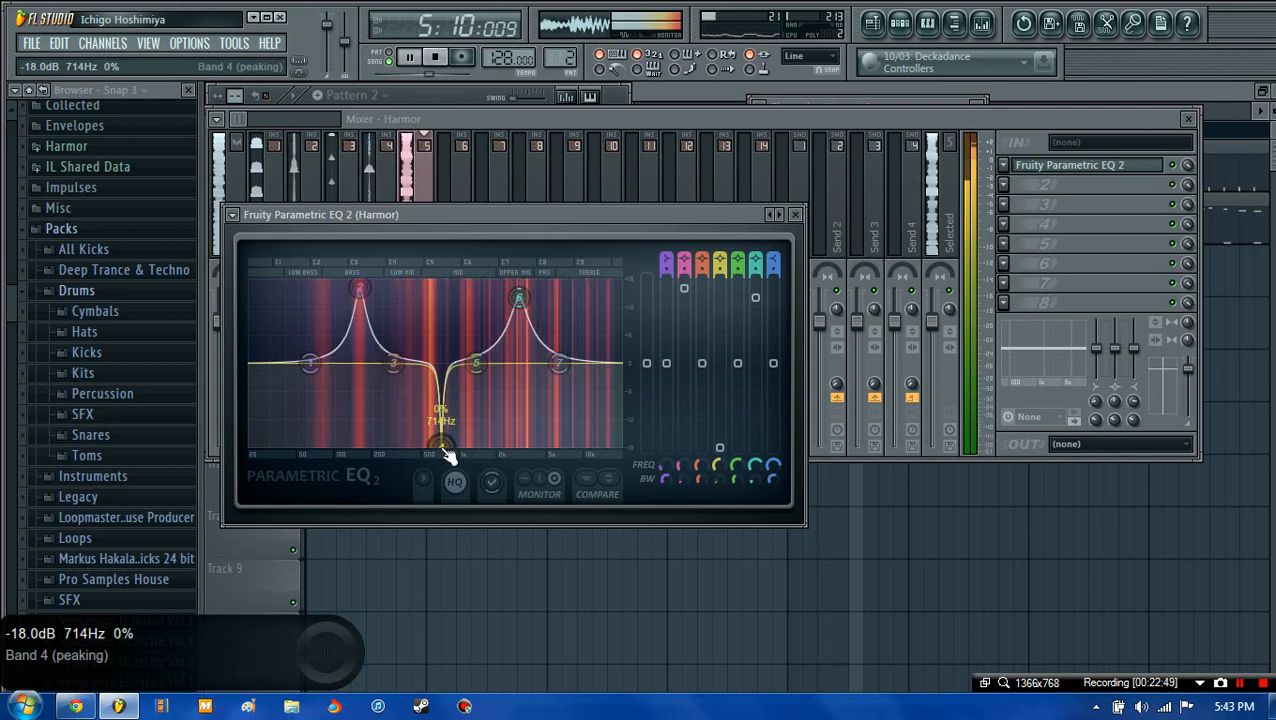
scroll(447, 450, up, 1)
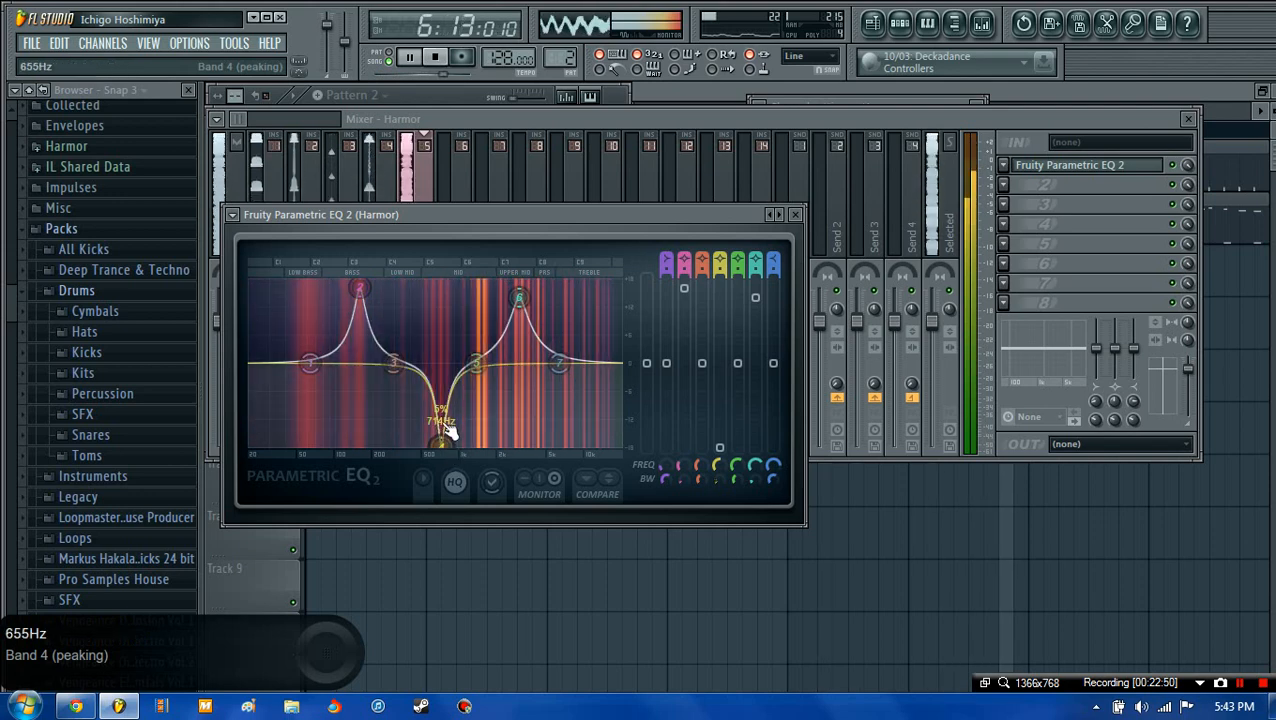
scroll(447, 432, down, 1)
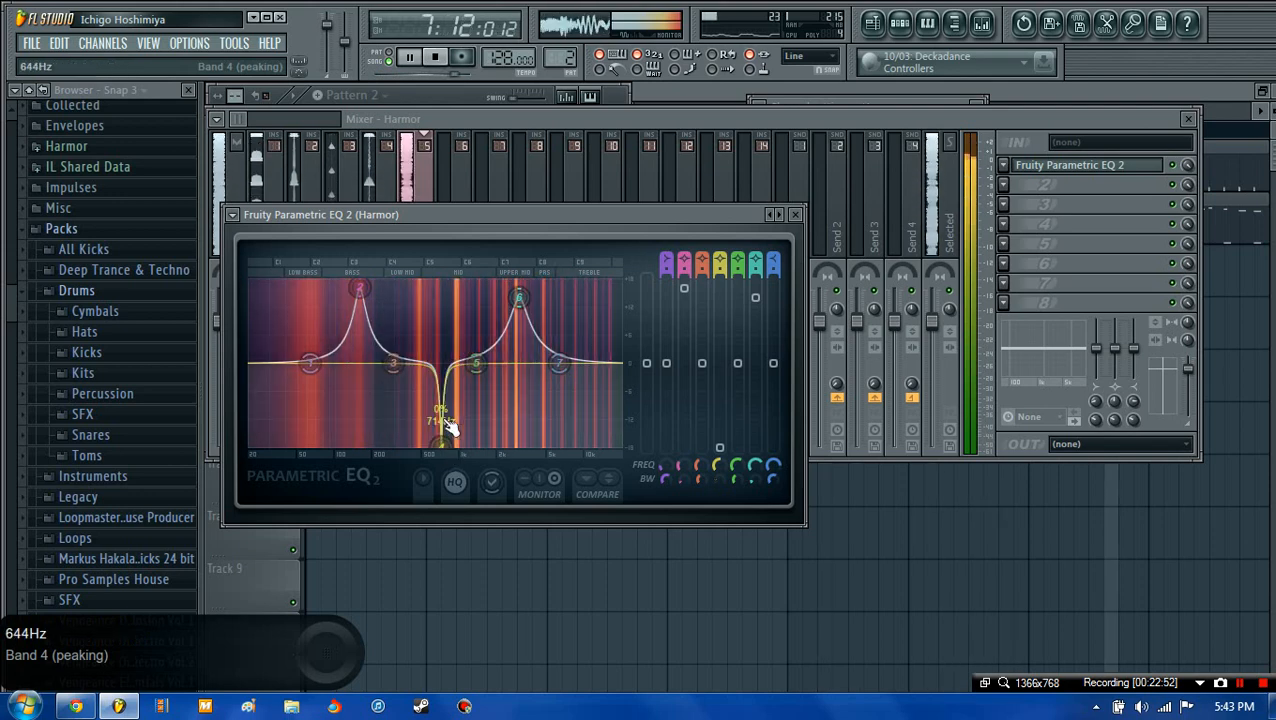
- Raise the band 7 high shelf moderately and reduce band 4's cut to a slight dip at about 650 Hz
drag(558, 362, 576, 324)
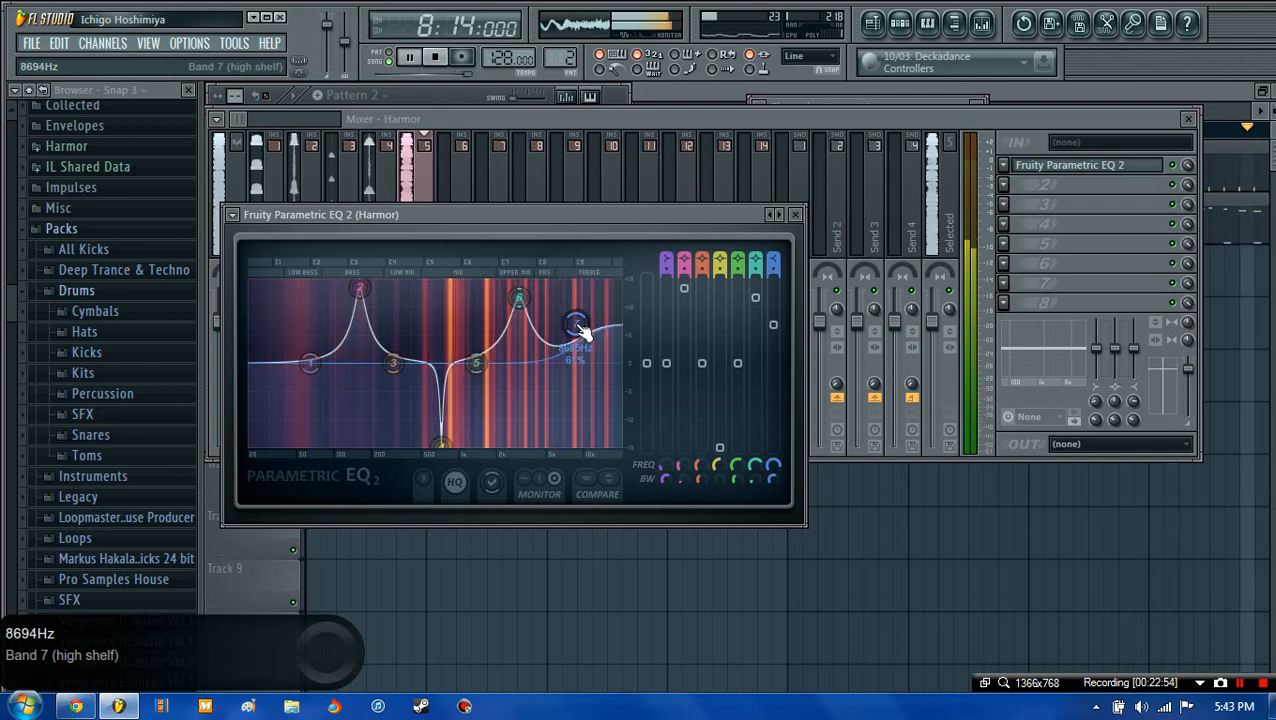
click(795, 214)
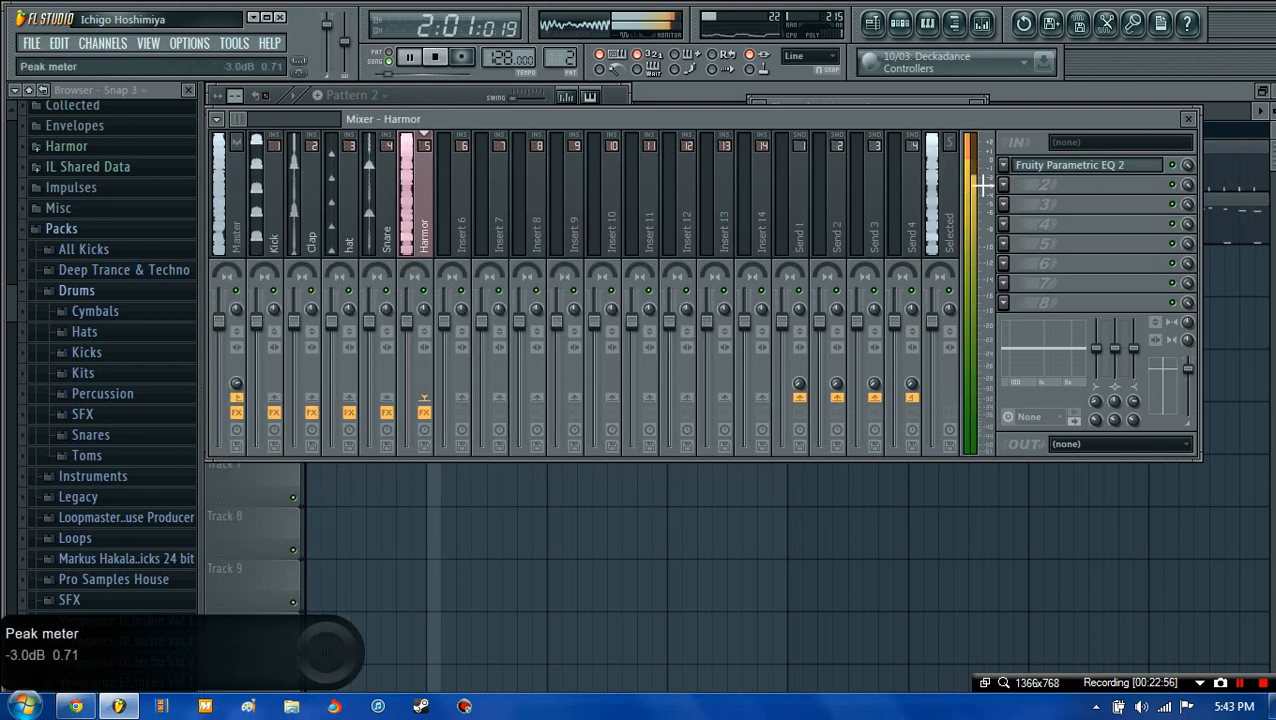
click(1030, 165)
drag(448, 447, 436, 380)
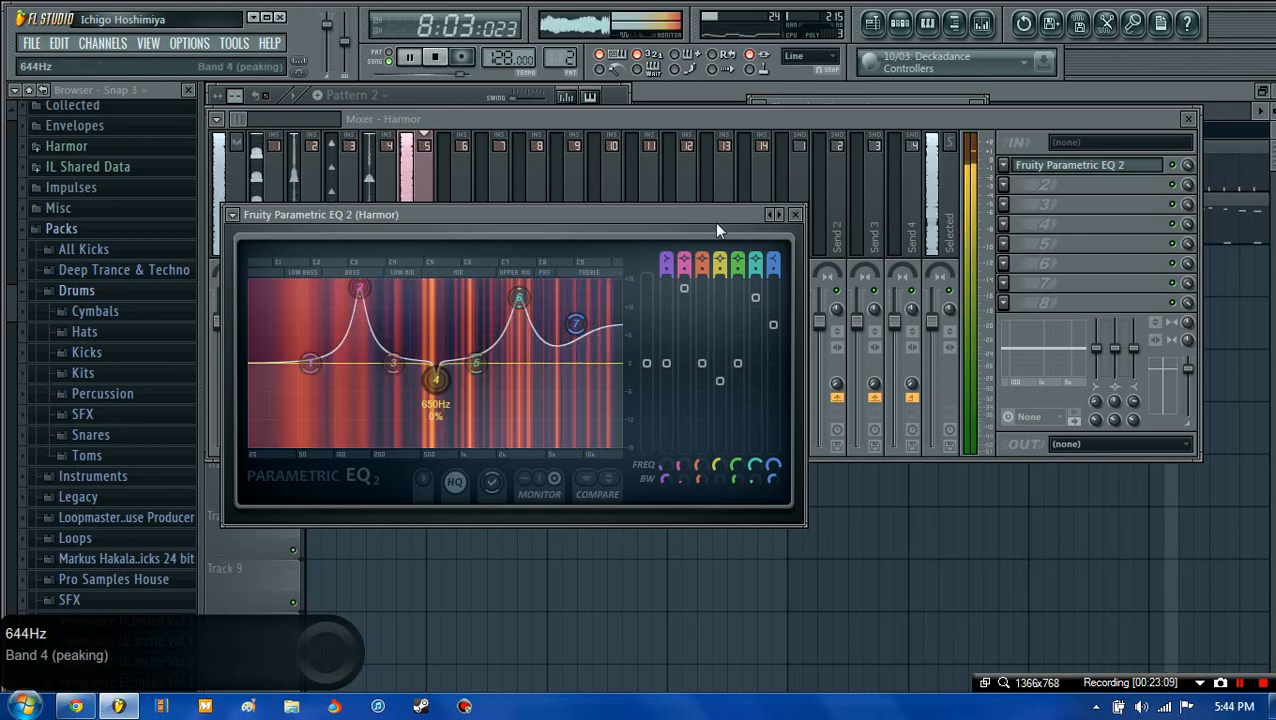
click(795, 215)
- Add Fruity Chorus to the Harmor track's second effect slot, load its lightHF preset, and stop playback
click(998, 183)
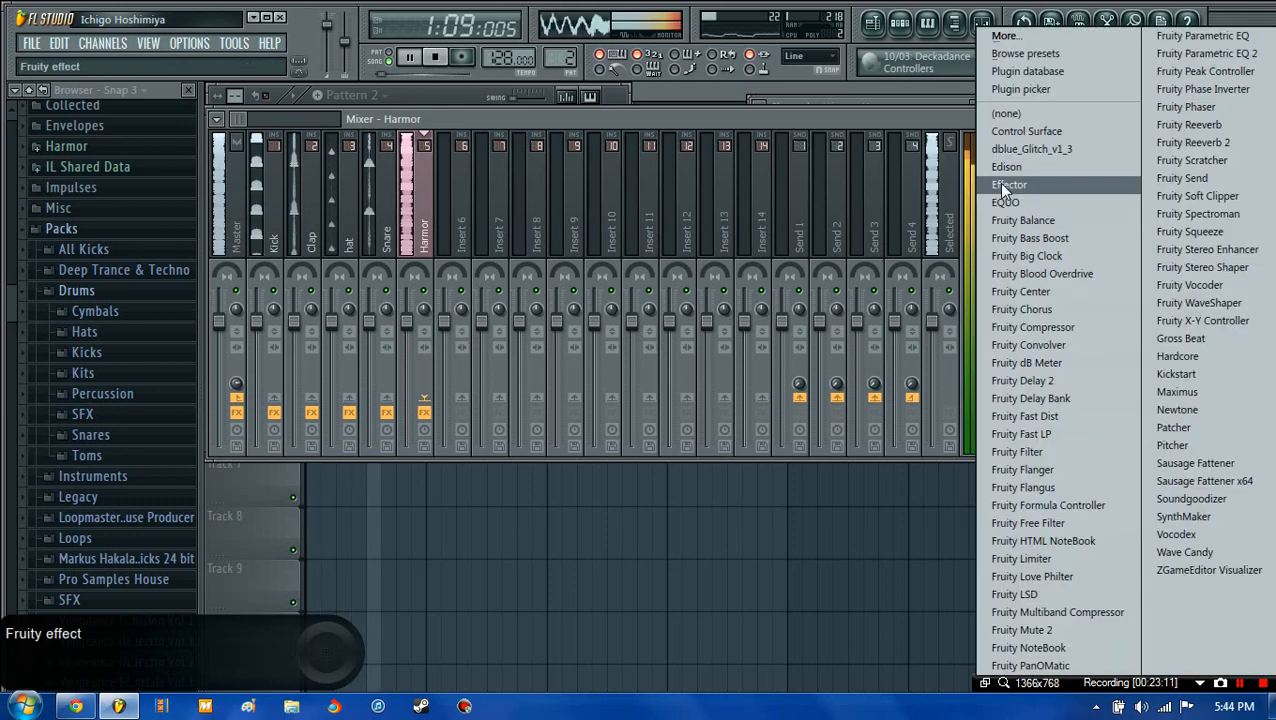
click(1030, 309)
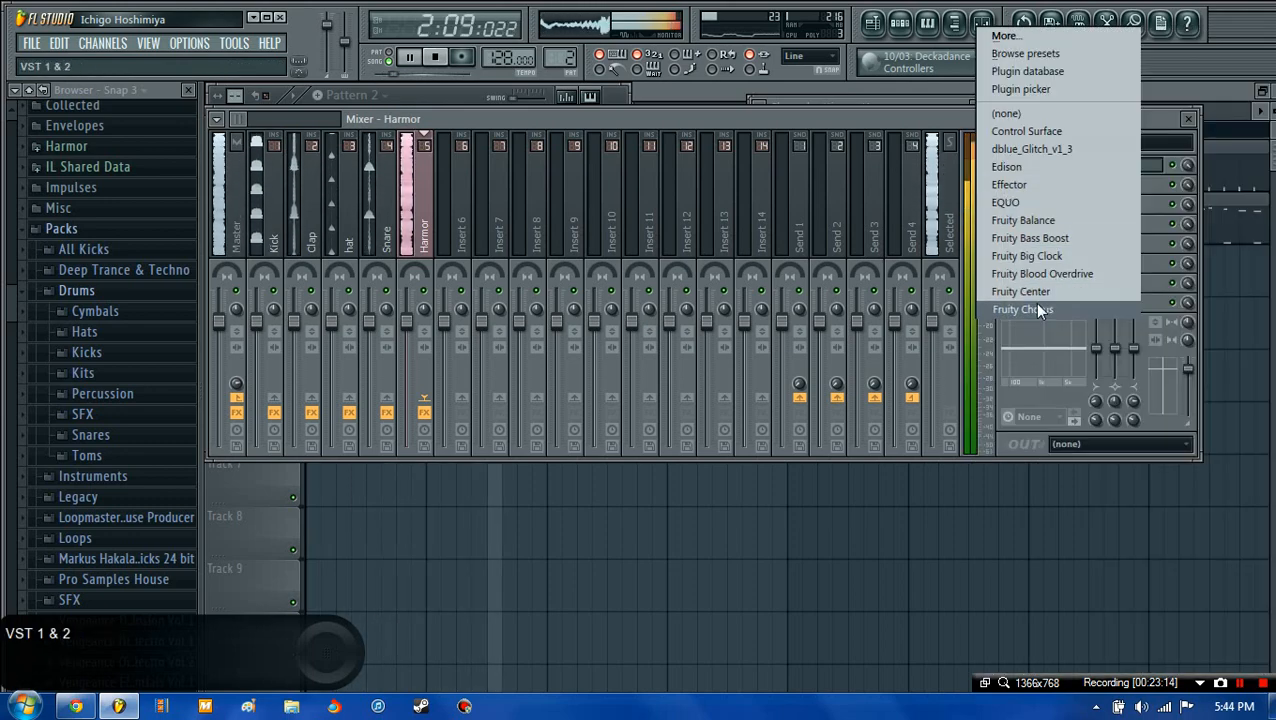
click(281, 264)
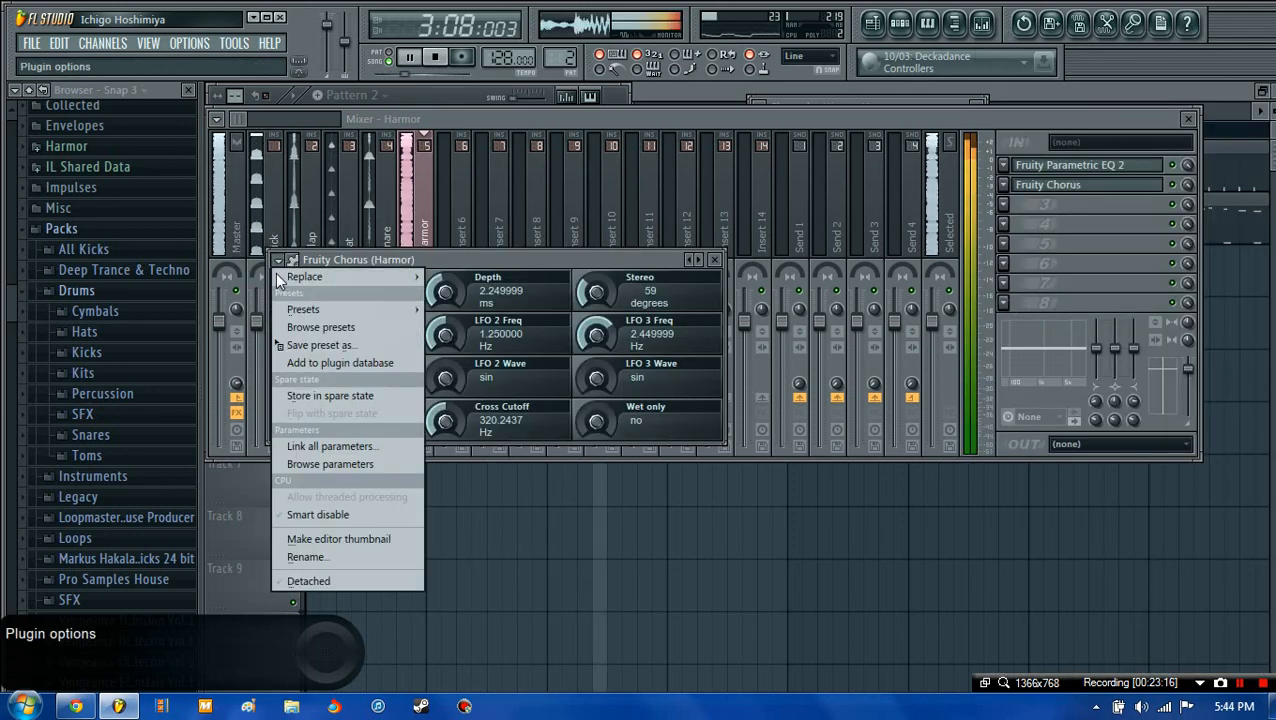
mouse_move(340, 309)
click(451, 399)
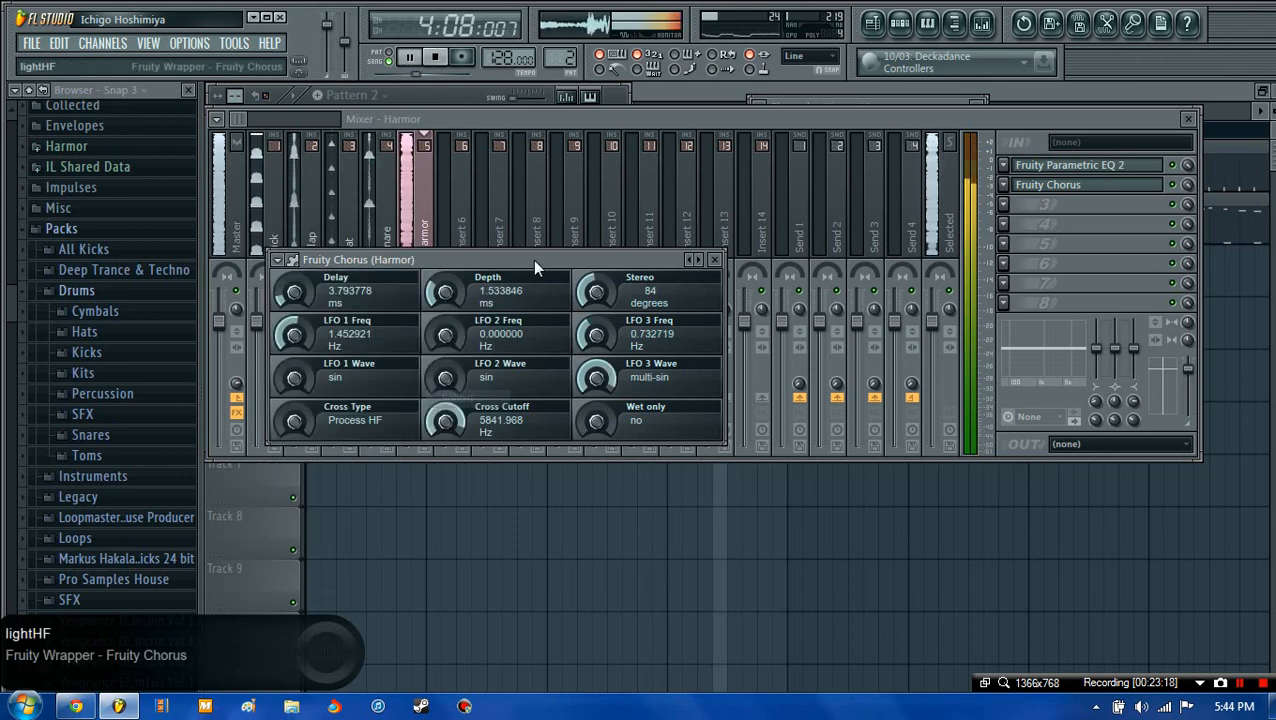
click(444, 57)
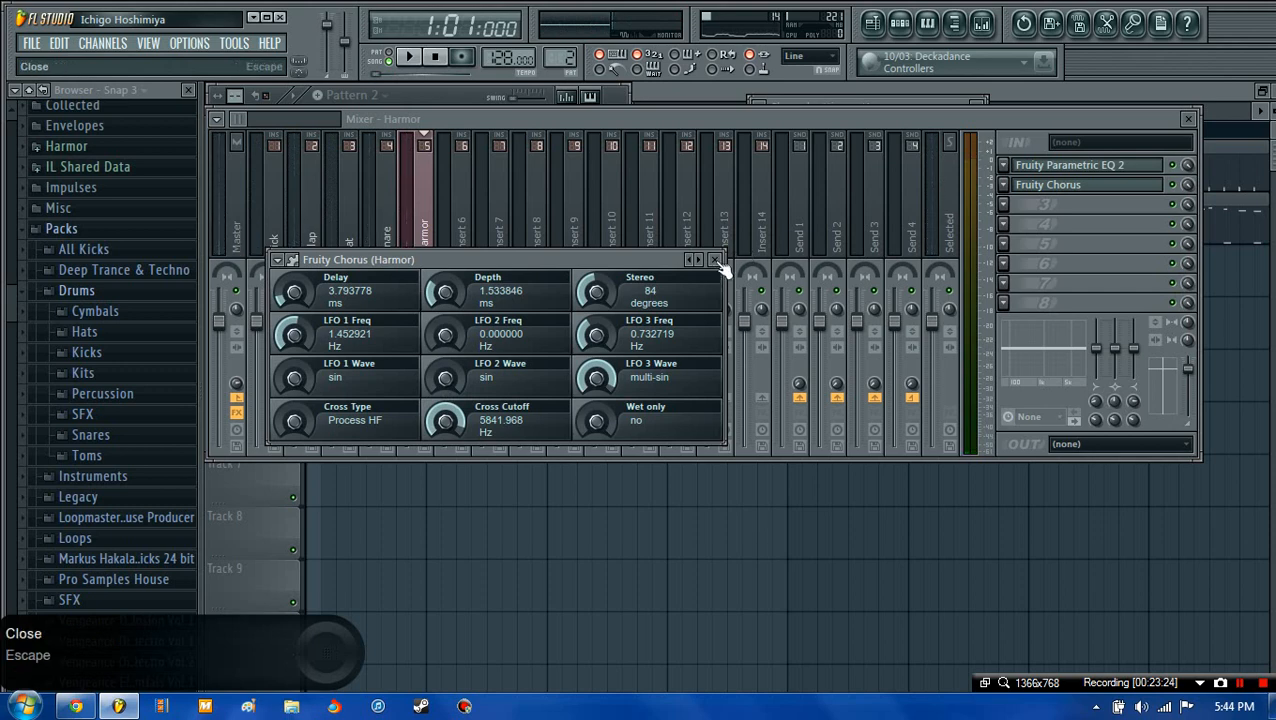
- Reapply the lightHF preset to Fruity Chorus and close the effect's editor
click(278, 260)
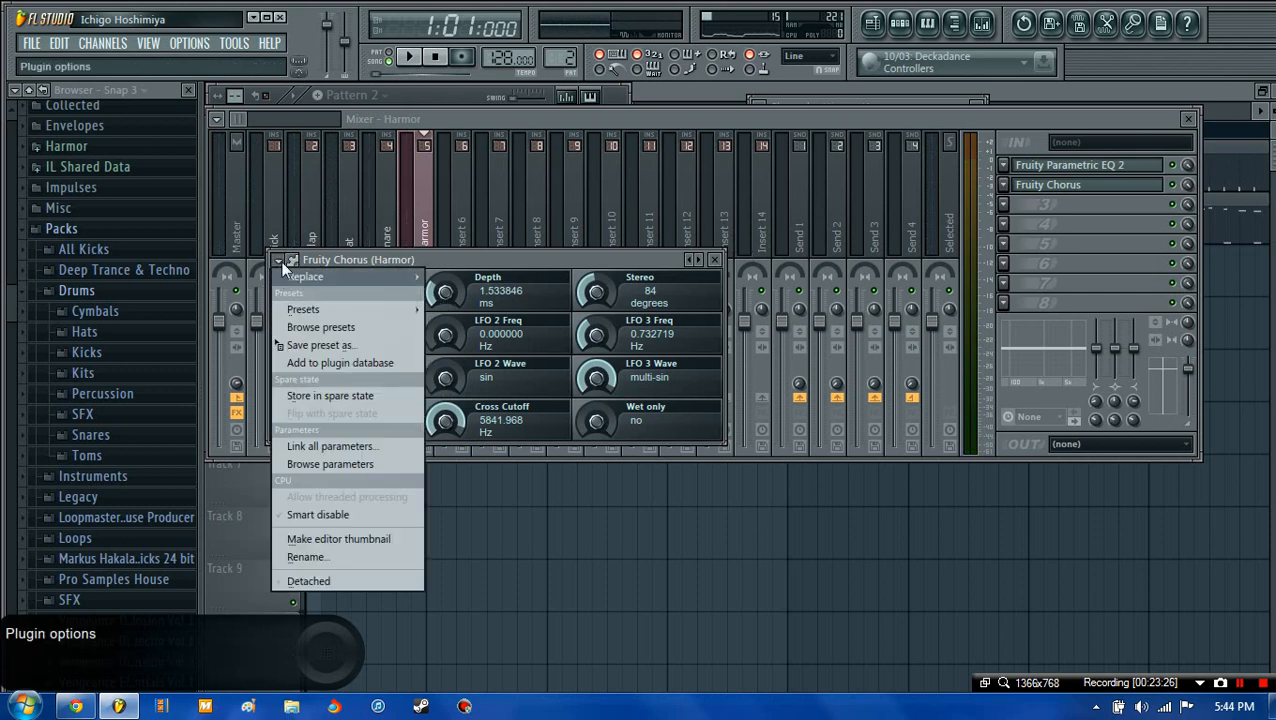
mouse_move(321, 308)
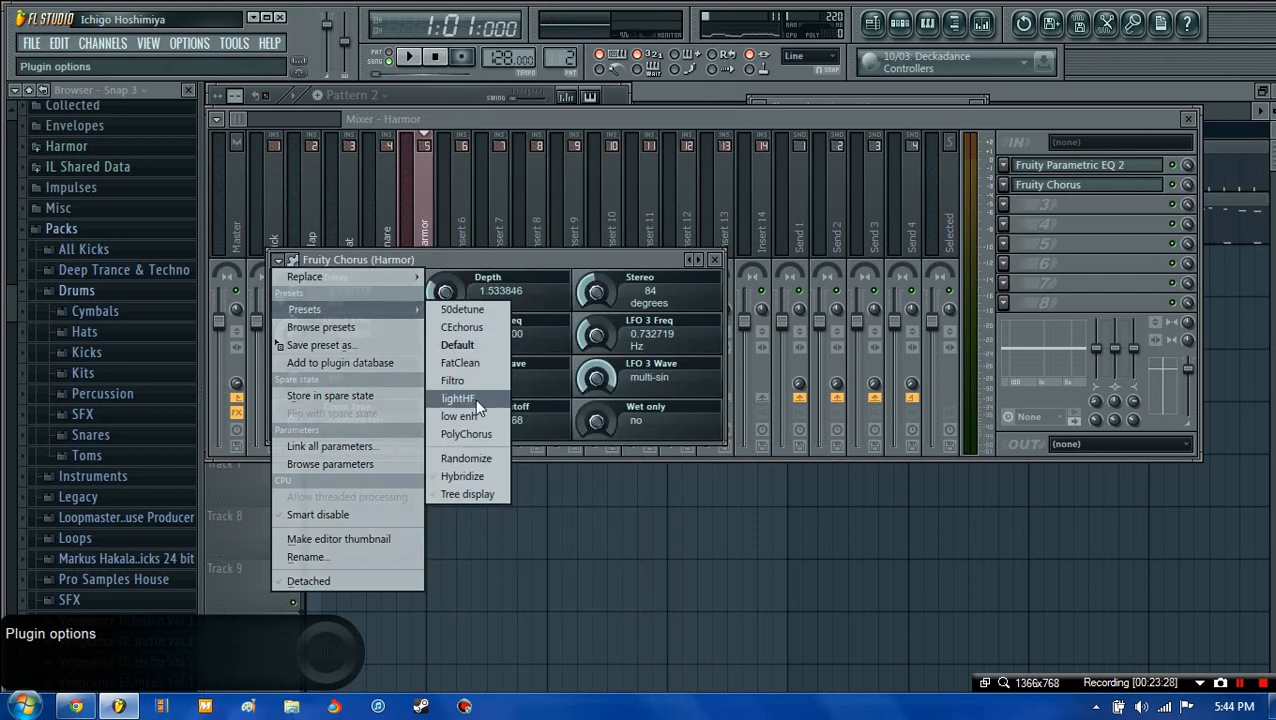
click(475, 398)
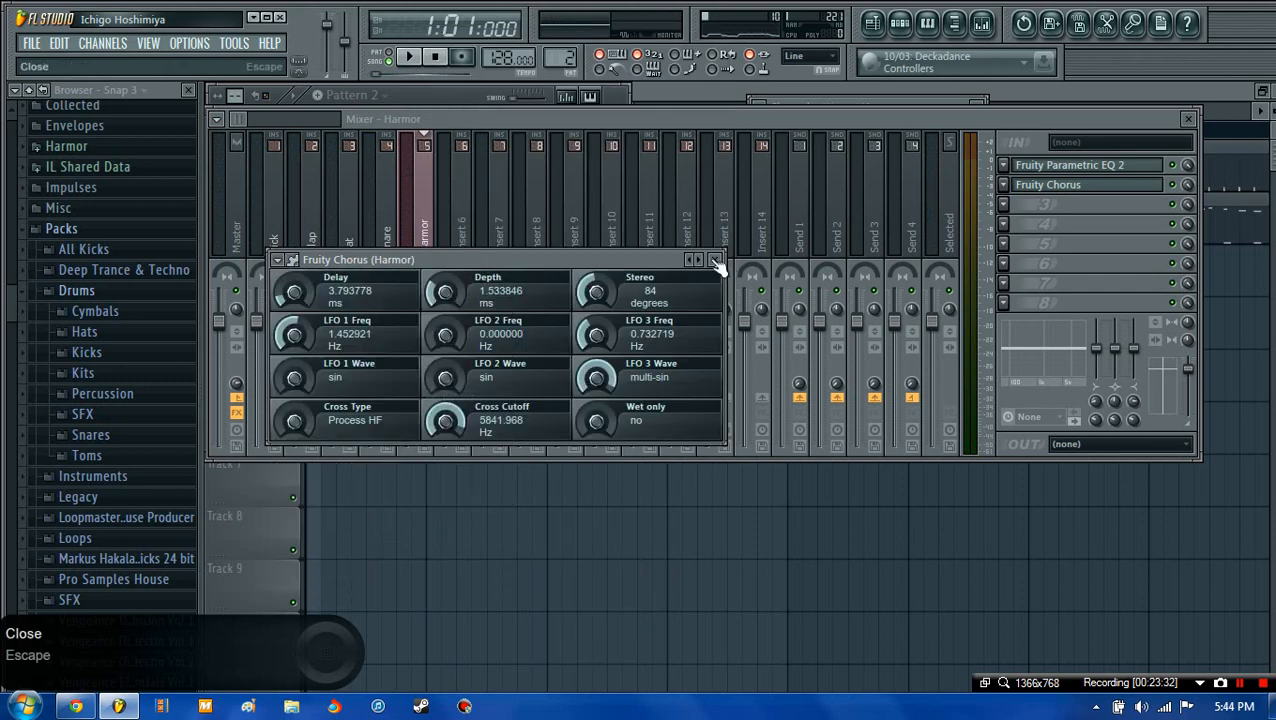
click(280, 260)
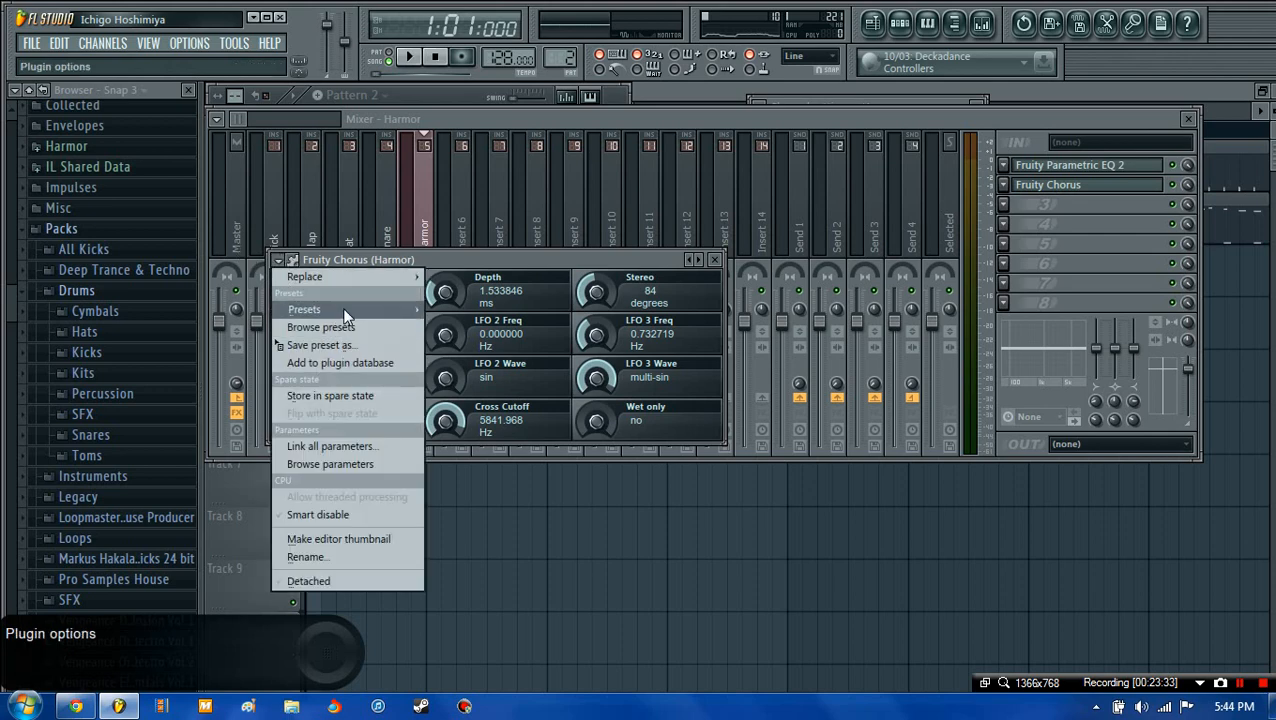
mouse_move(342, 307)
click(456, 394)
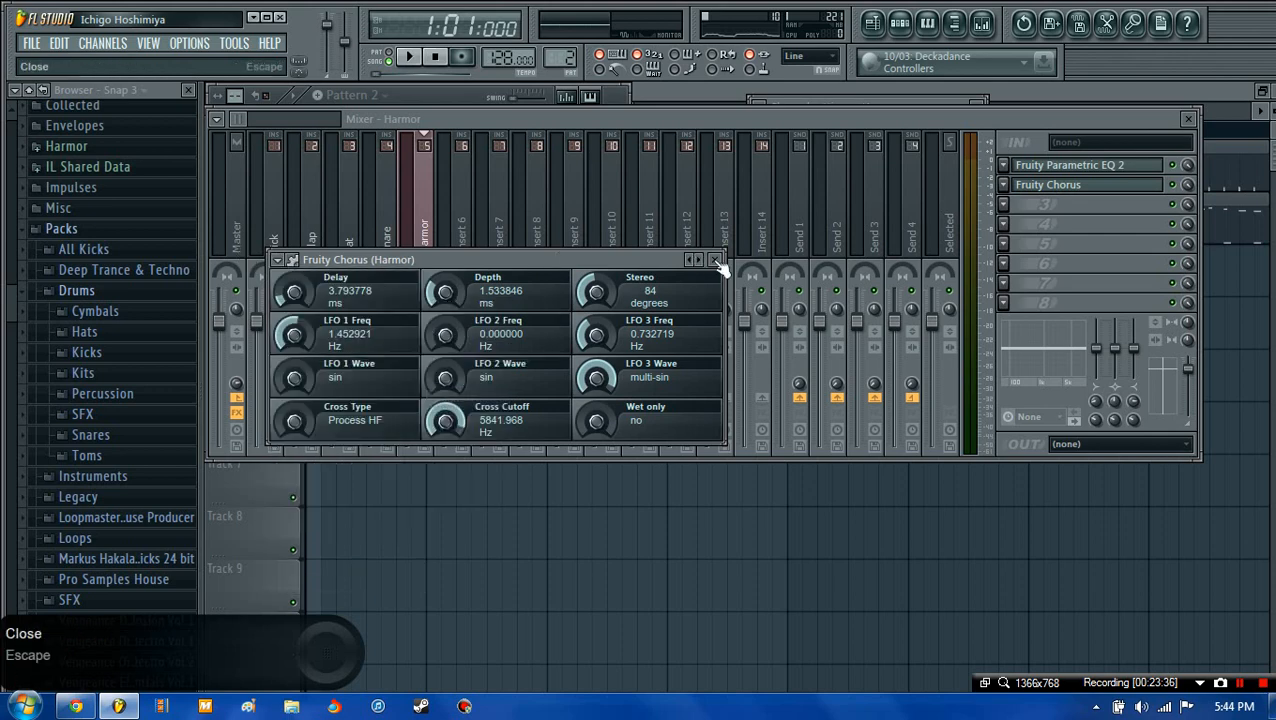
click(714, 260)
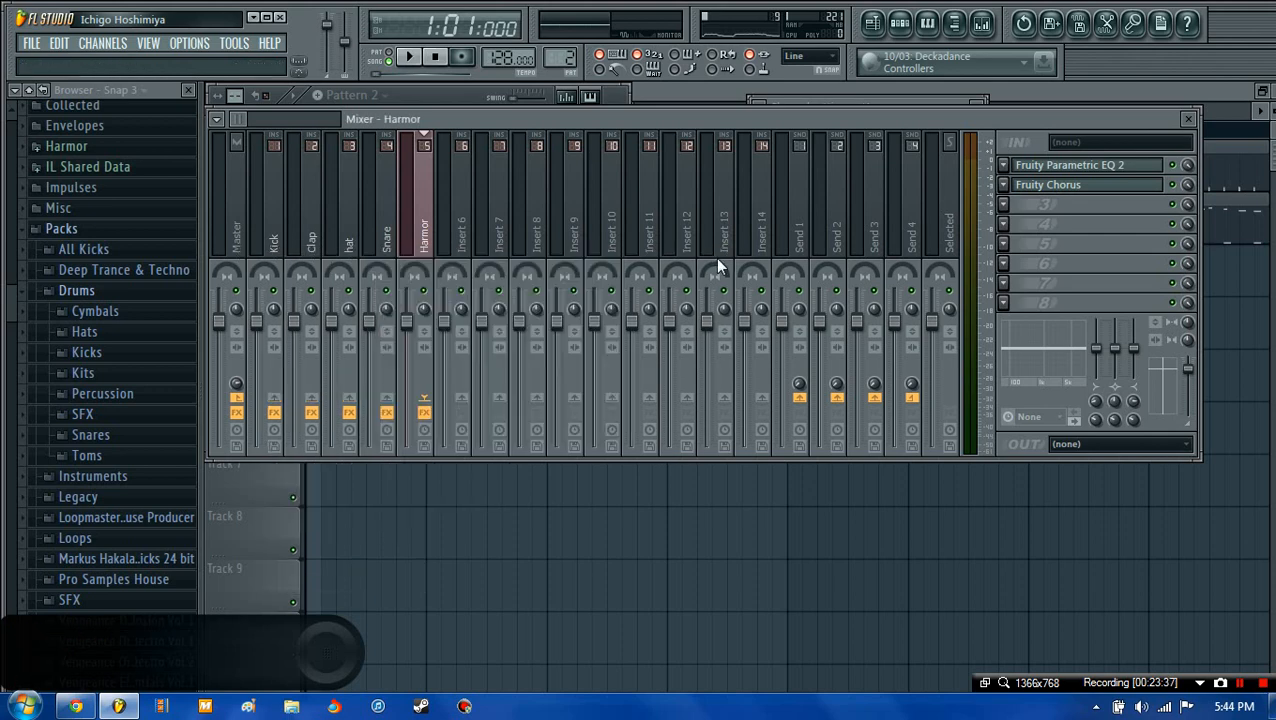
- Review the Harmor track's Fruity Parametric EQ 2 curve and close its editor
click(1076, 168)
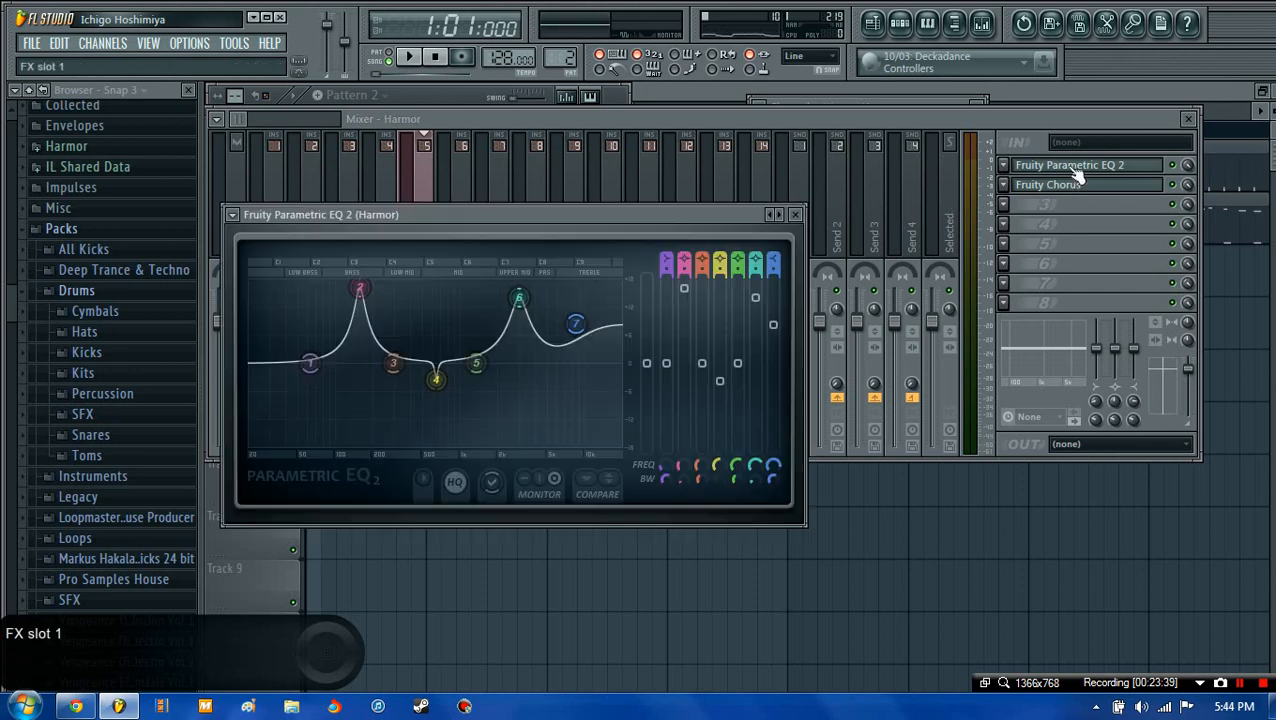
click(796, 215)
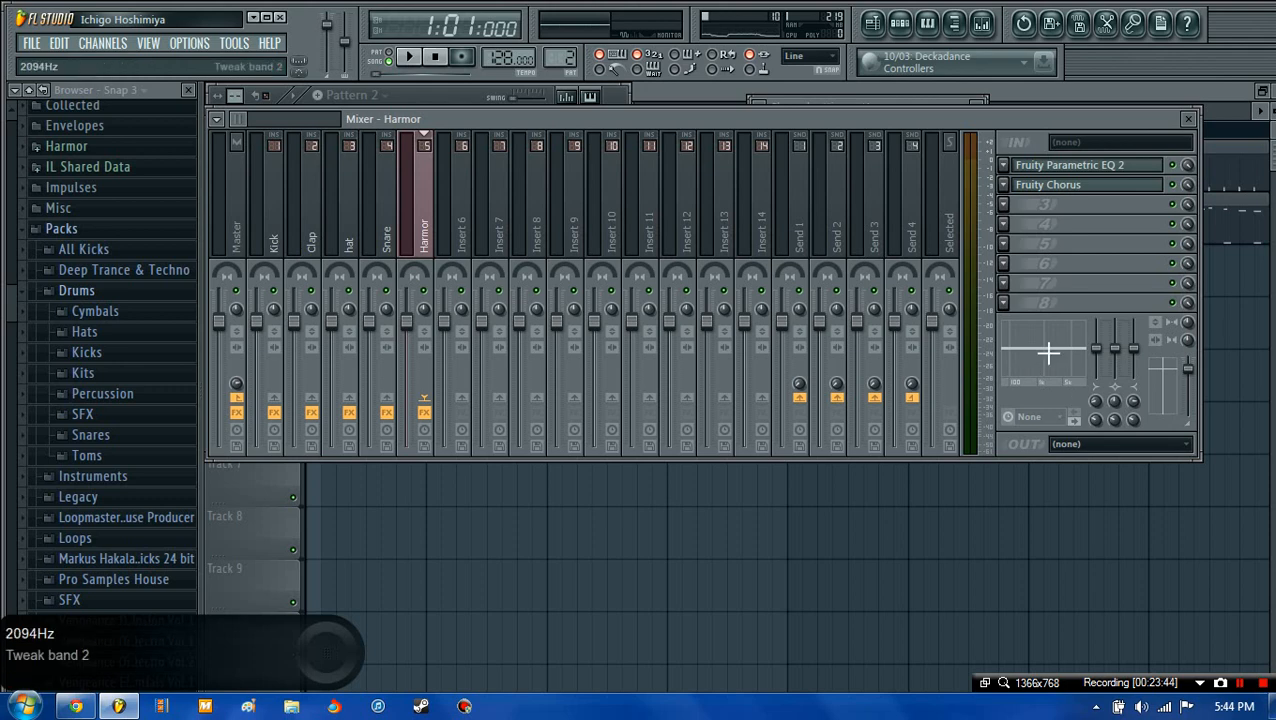
drag(1042, 350, 1040, 343)
right_click(1115, 346)
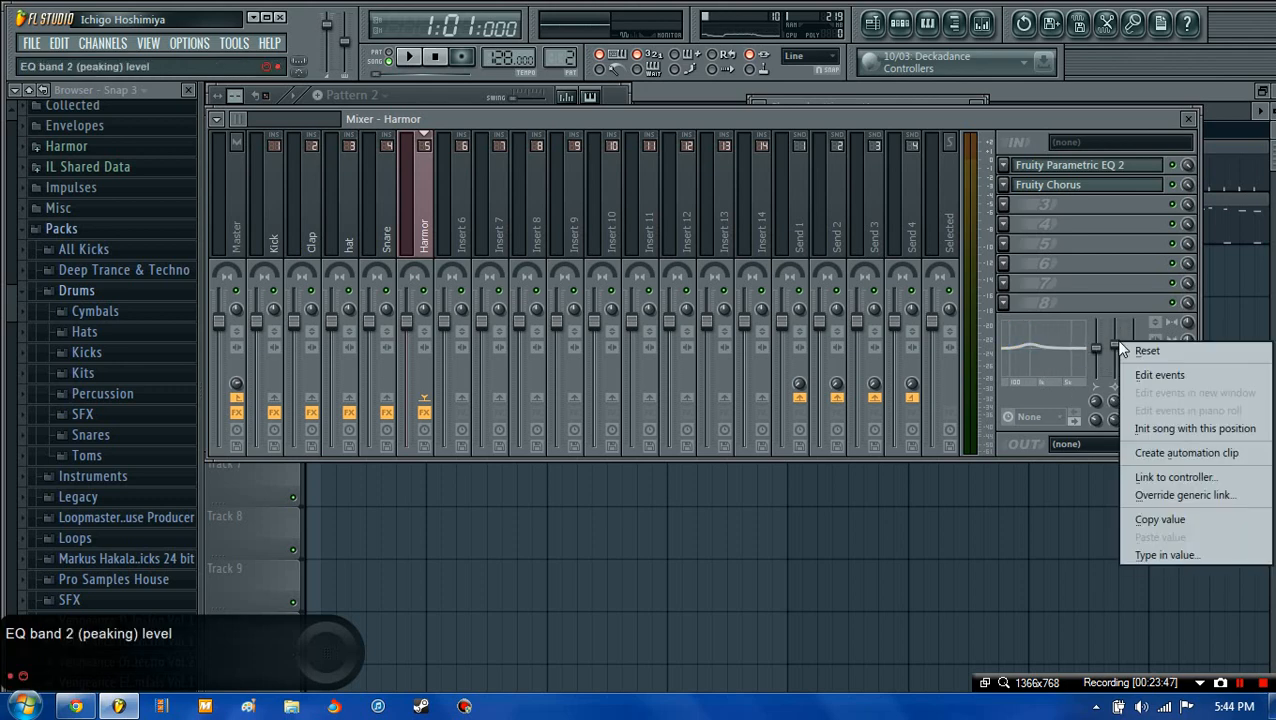
click(1130, 351)
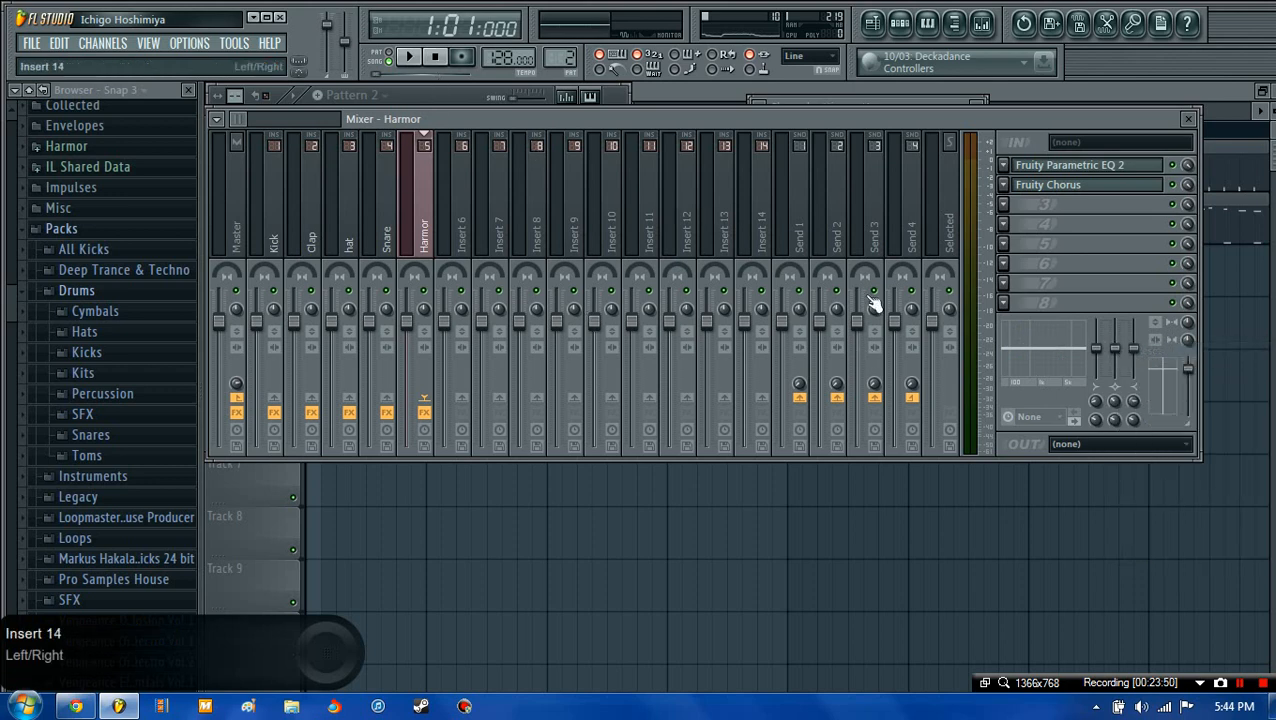
right_click(1115, 401)
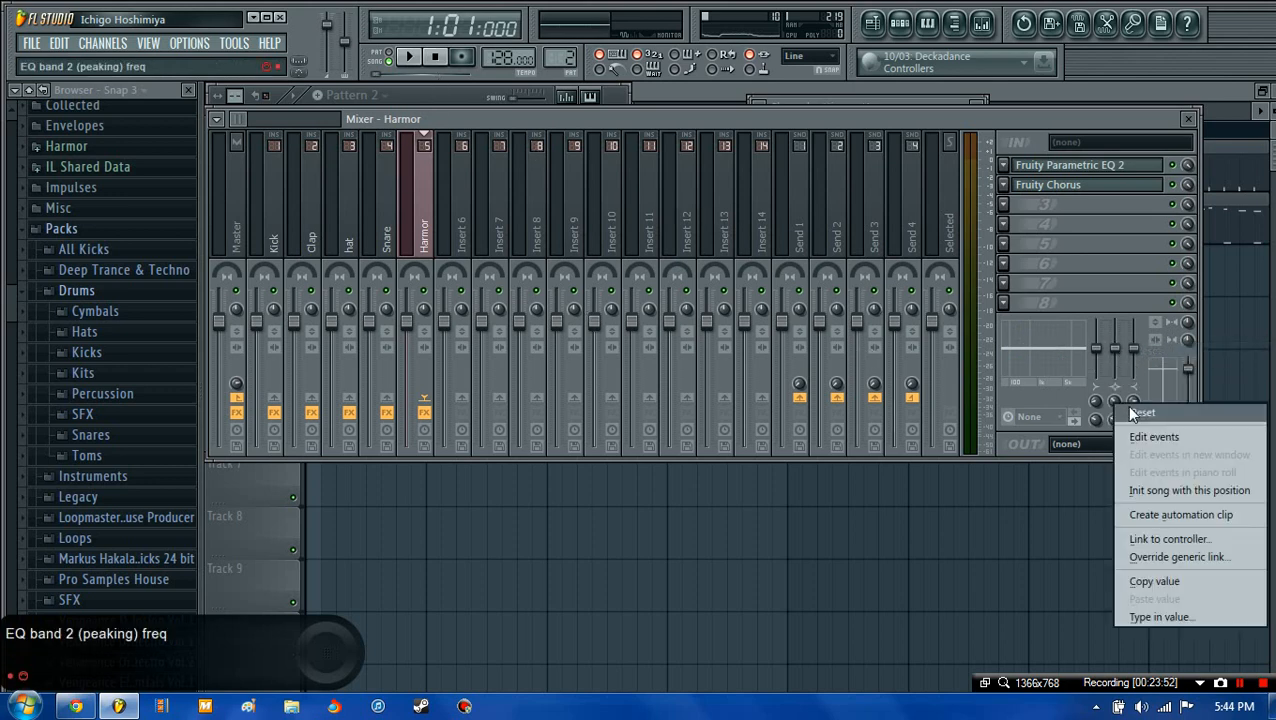
click(1140, 412)
- Start playback and boost band 2 of the Harmor track's built-in EQ into a broad peak at 638 Hz
click(419, 60)
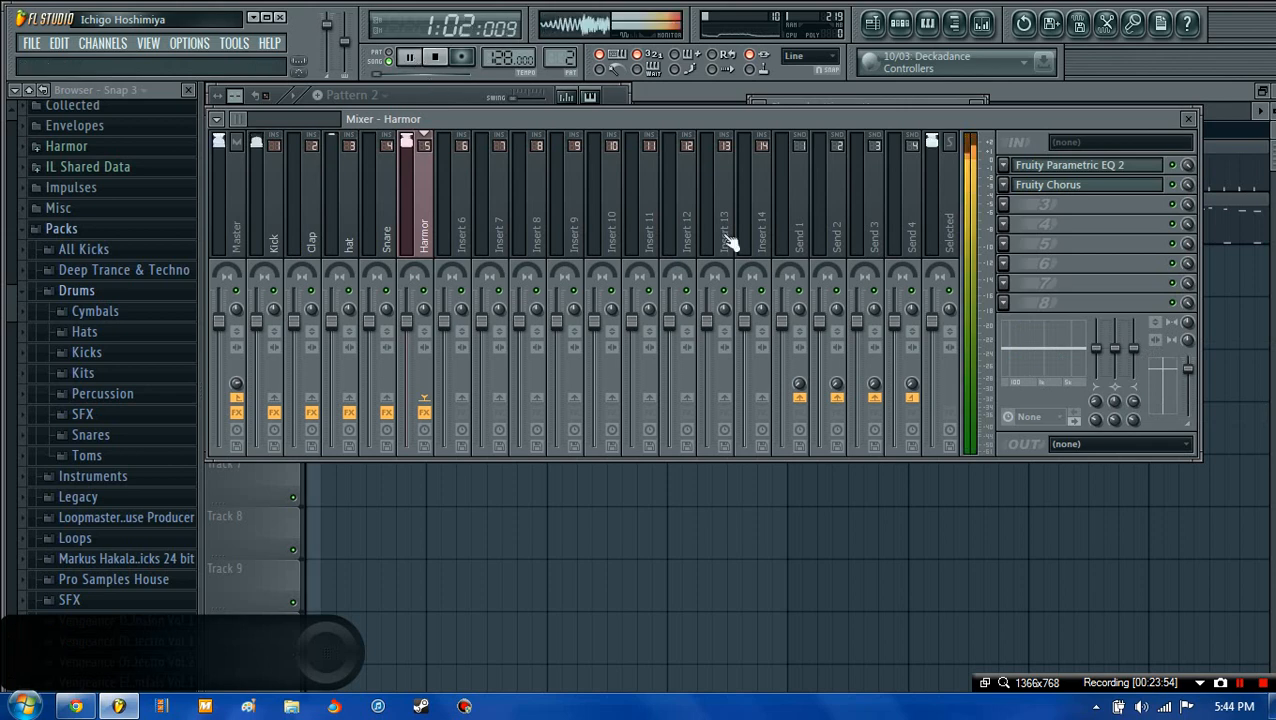
drag(1115, 420, 1115, 432)
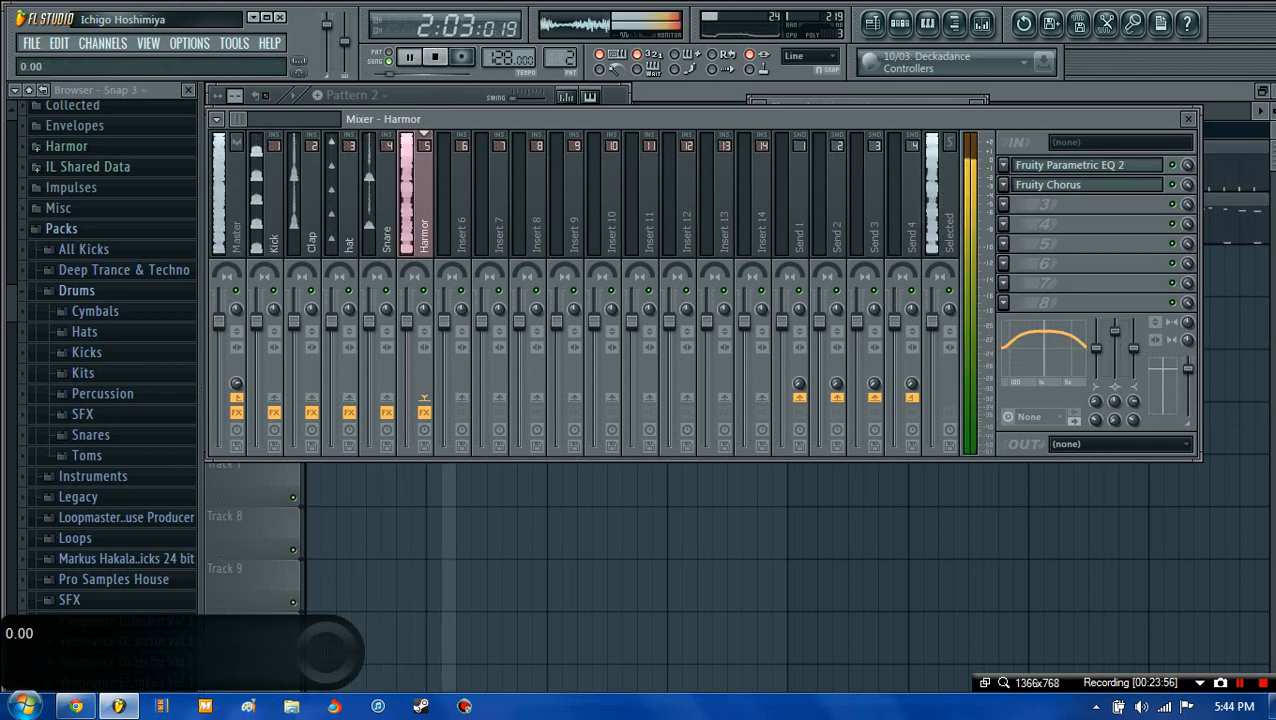
drag(1046, 343, 1029, 326)
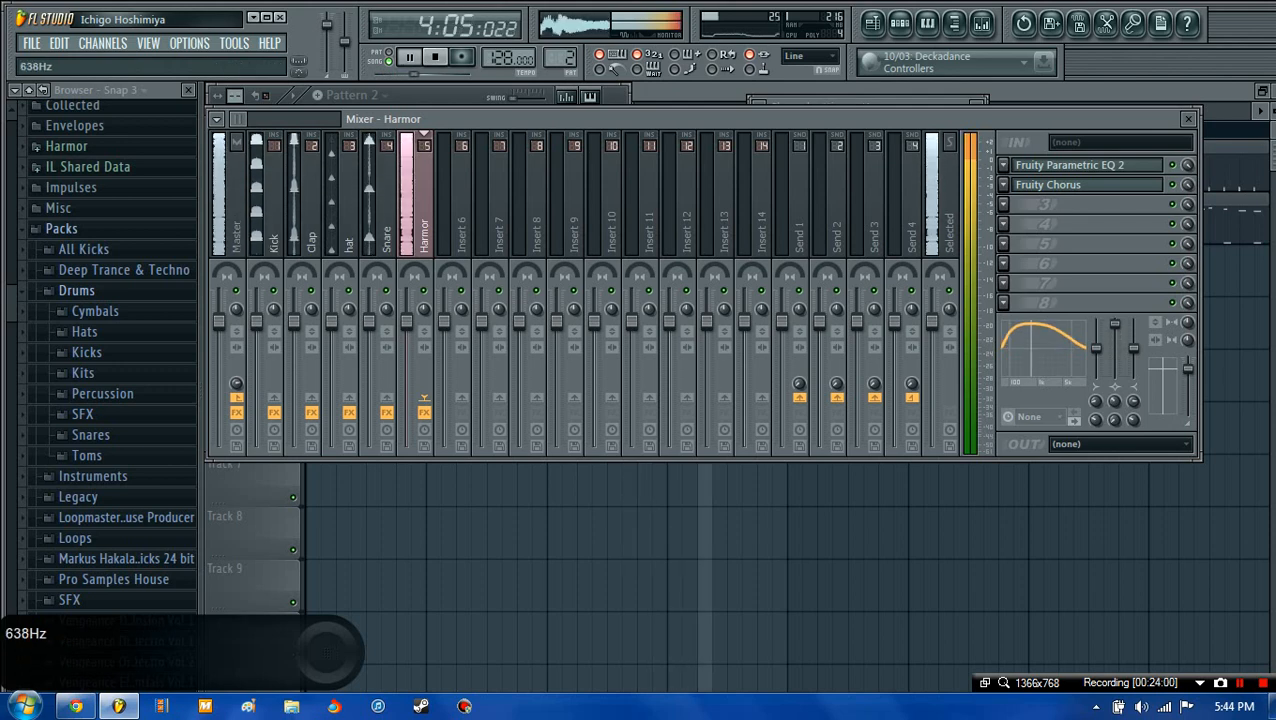
scroll(1042, 350, down, 3)
scroll(1043, 349, up, 1)
scroll(1042, 349, up, 2)
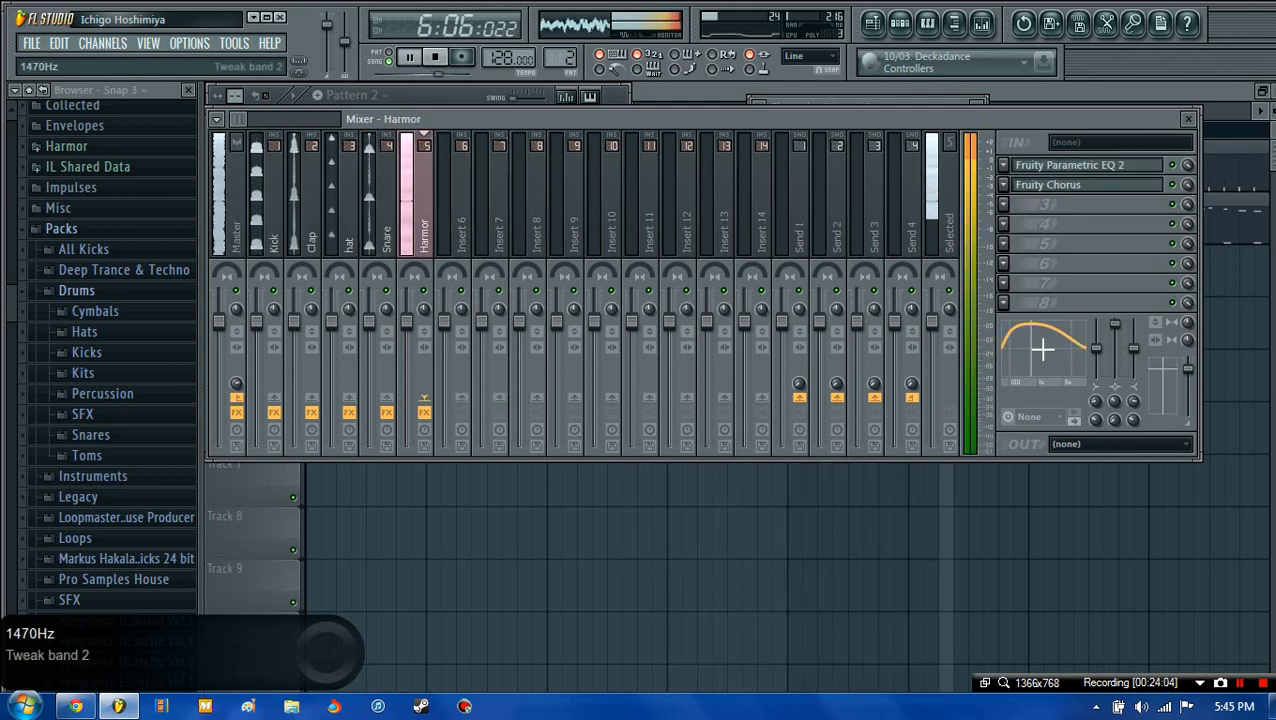
- Shift band 2 of the Harmor track's built-in EQ lower, narrow its peak, and raise the high band
mouse_move(1115, 405)
mouse_down()
mouse_move(1115, 430)
mouse_move(1115, 405)
mouse_up()
drag(1114, 324, 1097, 350)
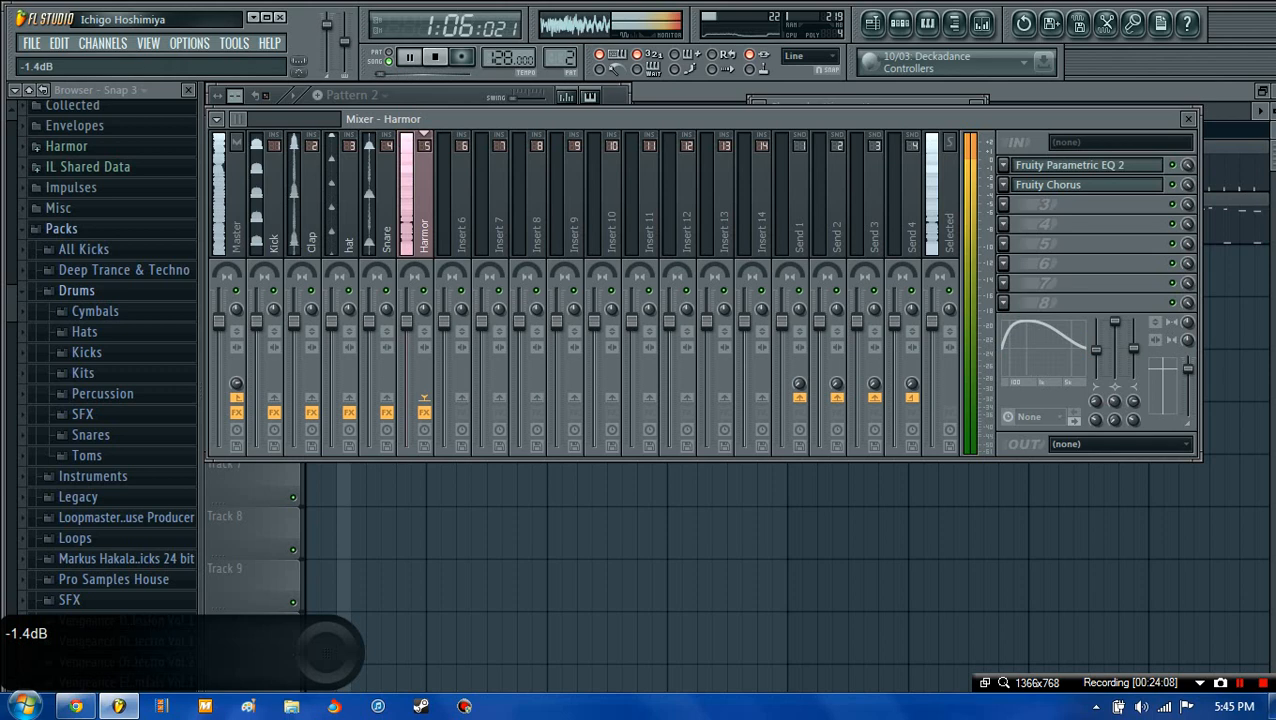
mouse_move(1115, 420)
mouse_down()
mouse_move(1115, 434)
mouse_move(1115, 416)
mouse_up()
drag(1133, 348, 1133, 331)
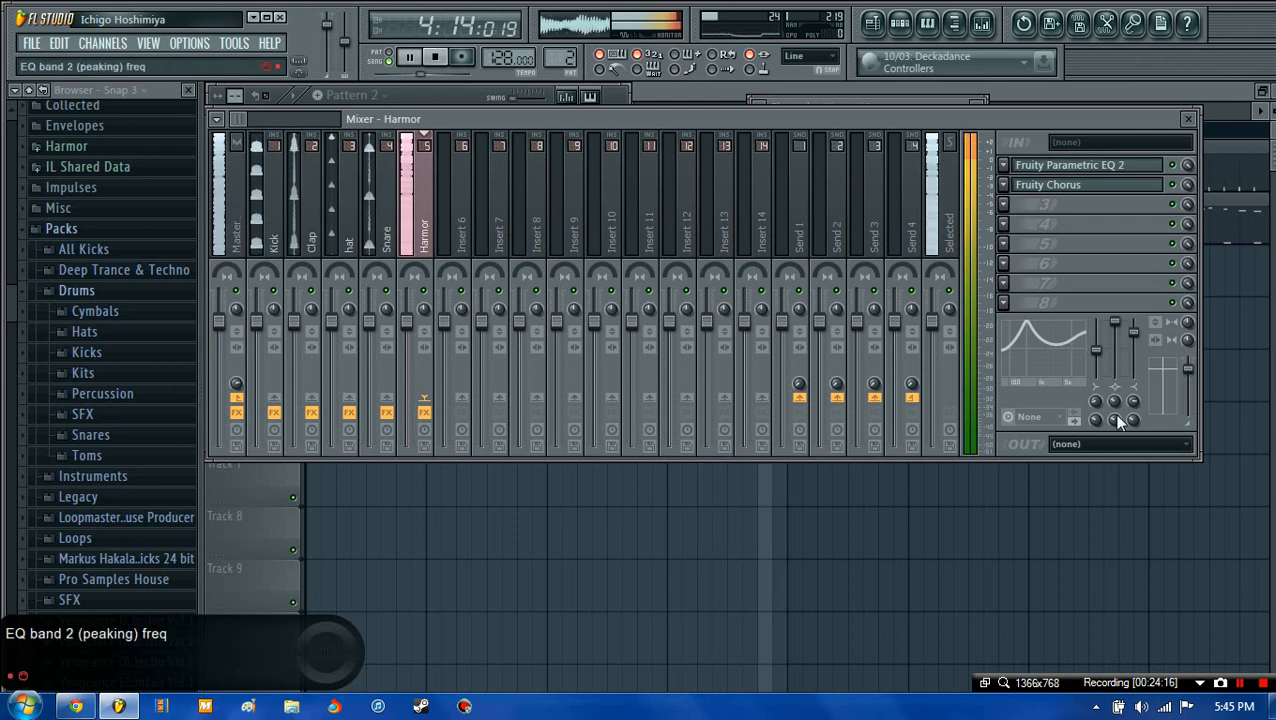
- Cut the low band of the Harmor track's built-in EQ and stop playback
drag(1096, 420, 1096, 401)
drag(1096, 350, 1096, 367)
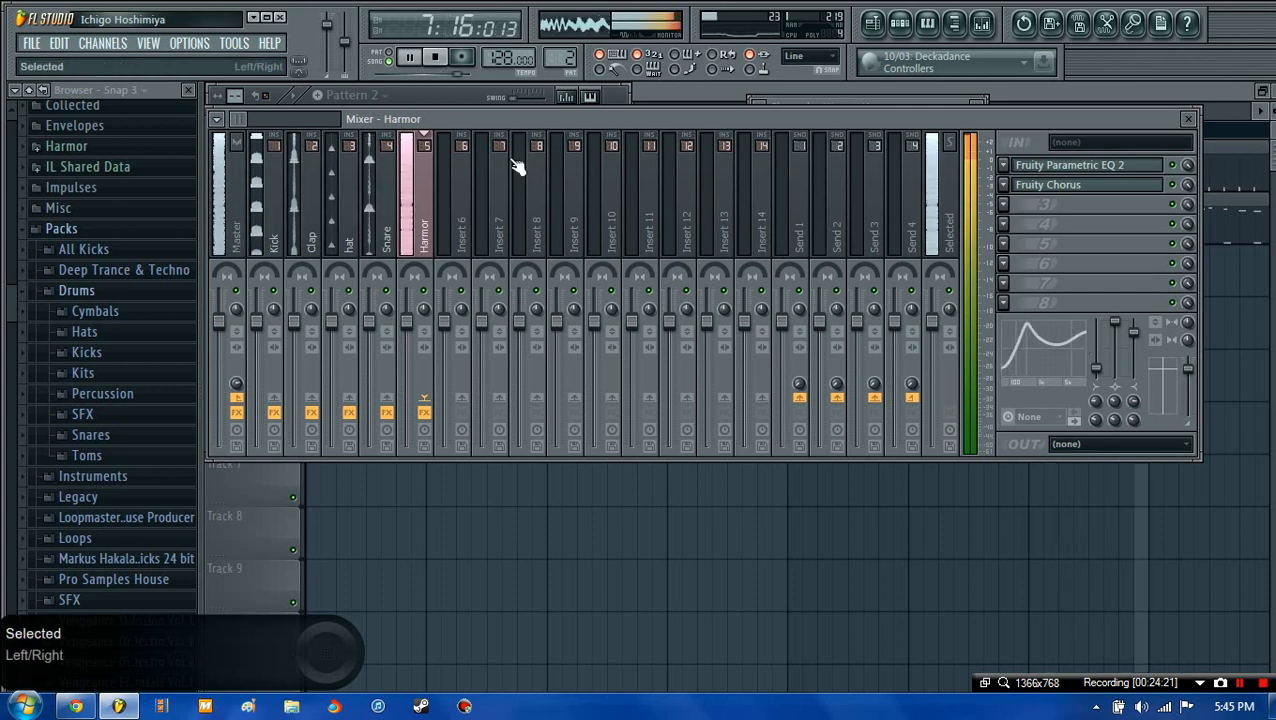
click(435, 56)
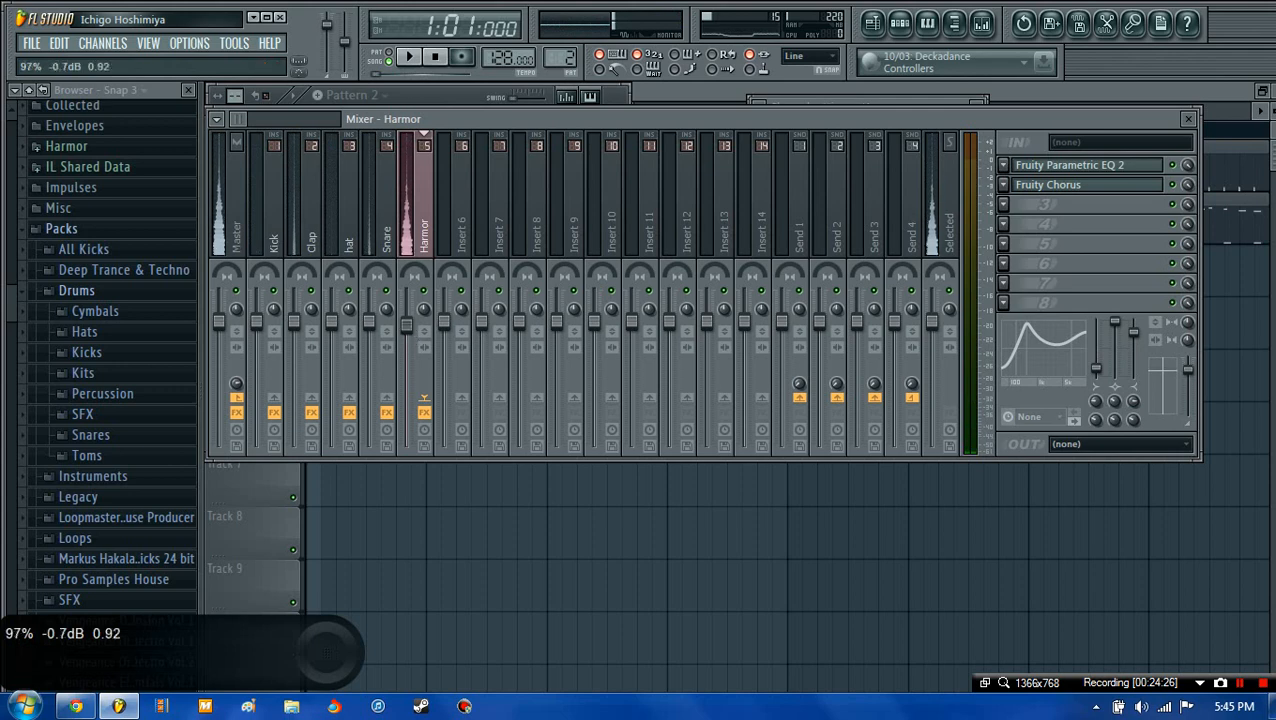
- Play the song while lowering the Harmor track's volume well below its default level, and stop playback
click(410, 57)
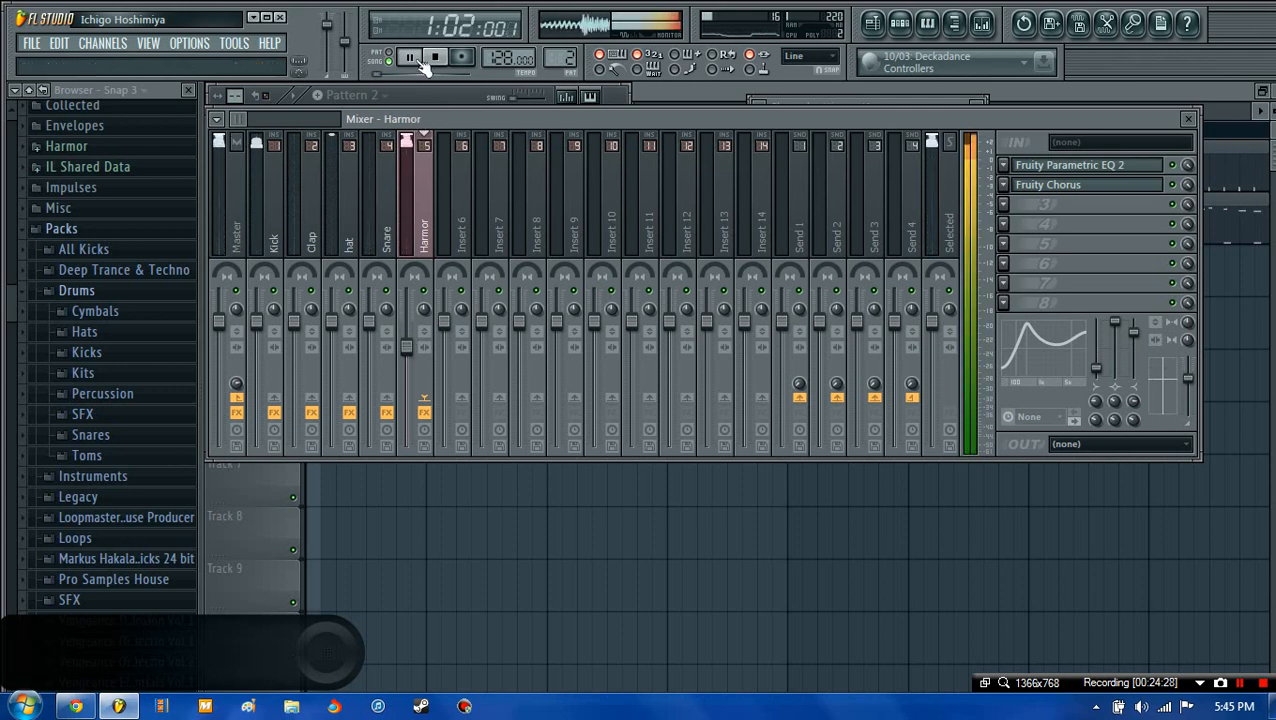
mouse_move(407, 347)
mouse_down()
mouse_move(407, 395)
mouse_move(408, 368)
mouse_up()
click(435, 57)
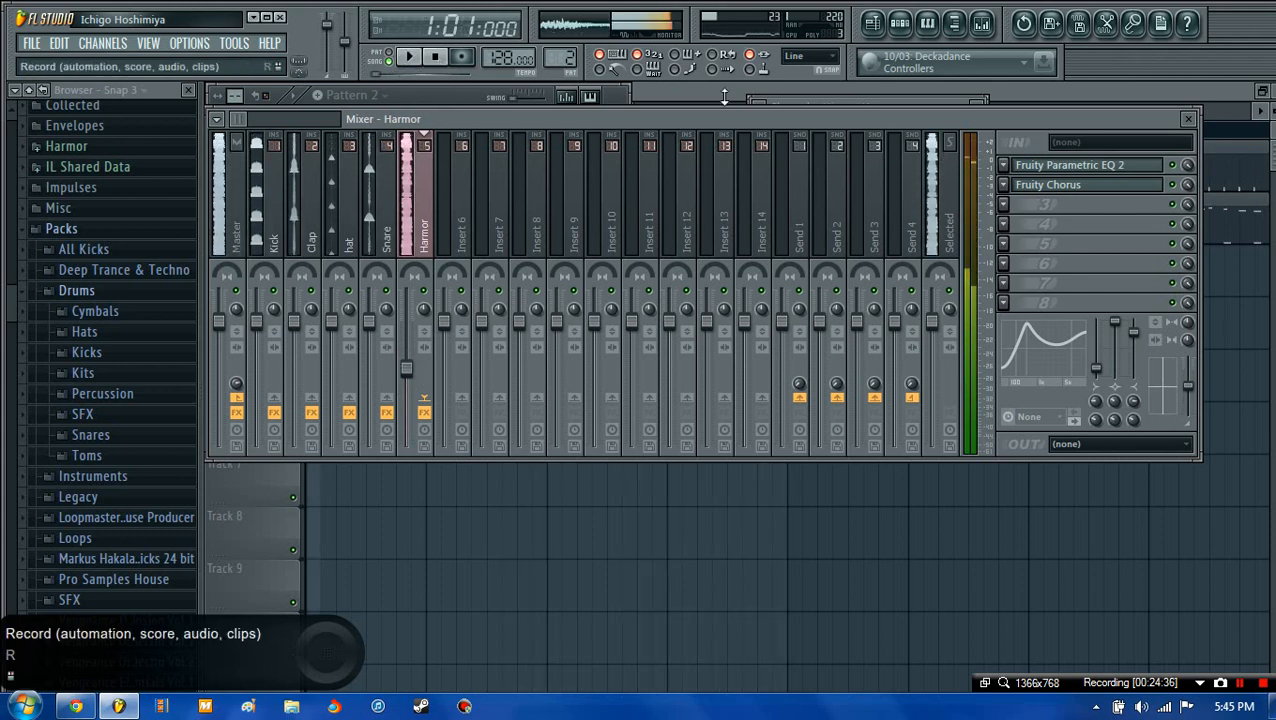
- Close the mixer and step sequencer, and play the playlist arrangement to check the melody's balance against the drums
click(1188, 119)
click(972, 106)
drag(729, 114, 102, 114)
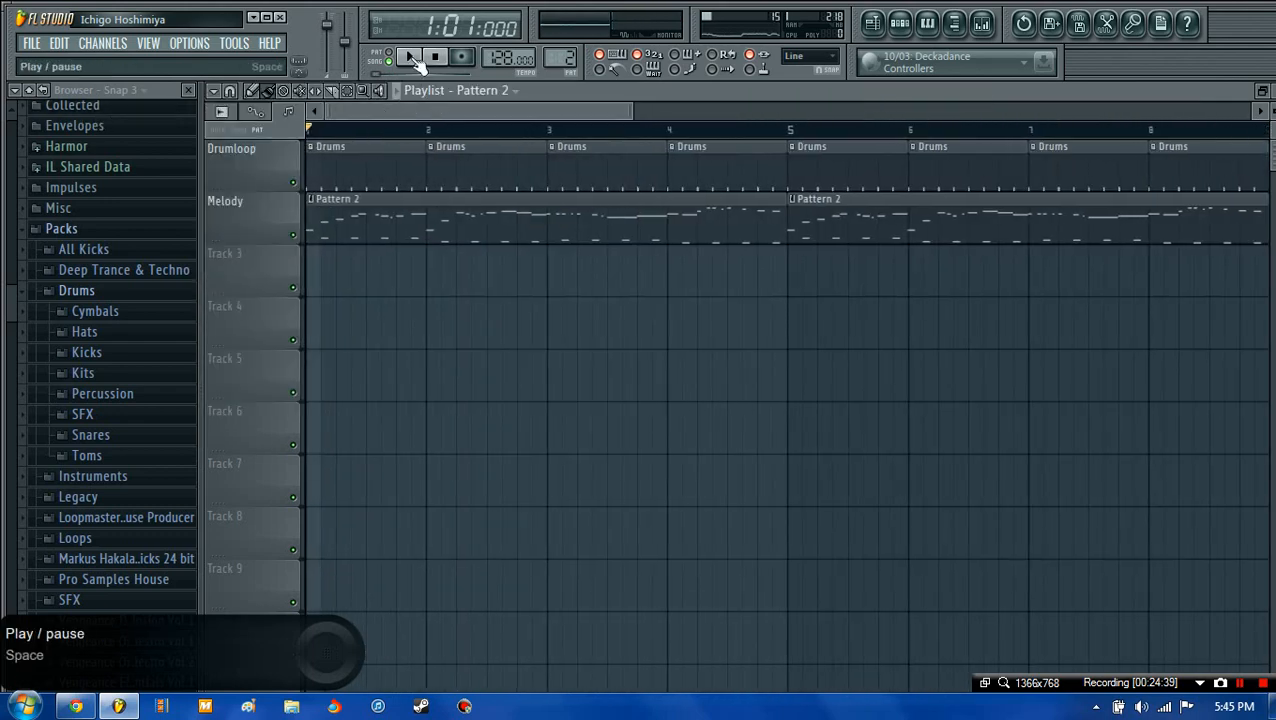
click(407, 57)
click(435, 57)
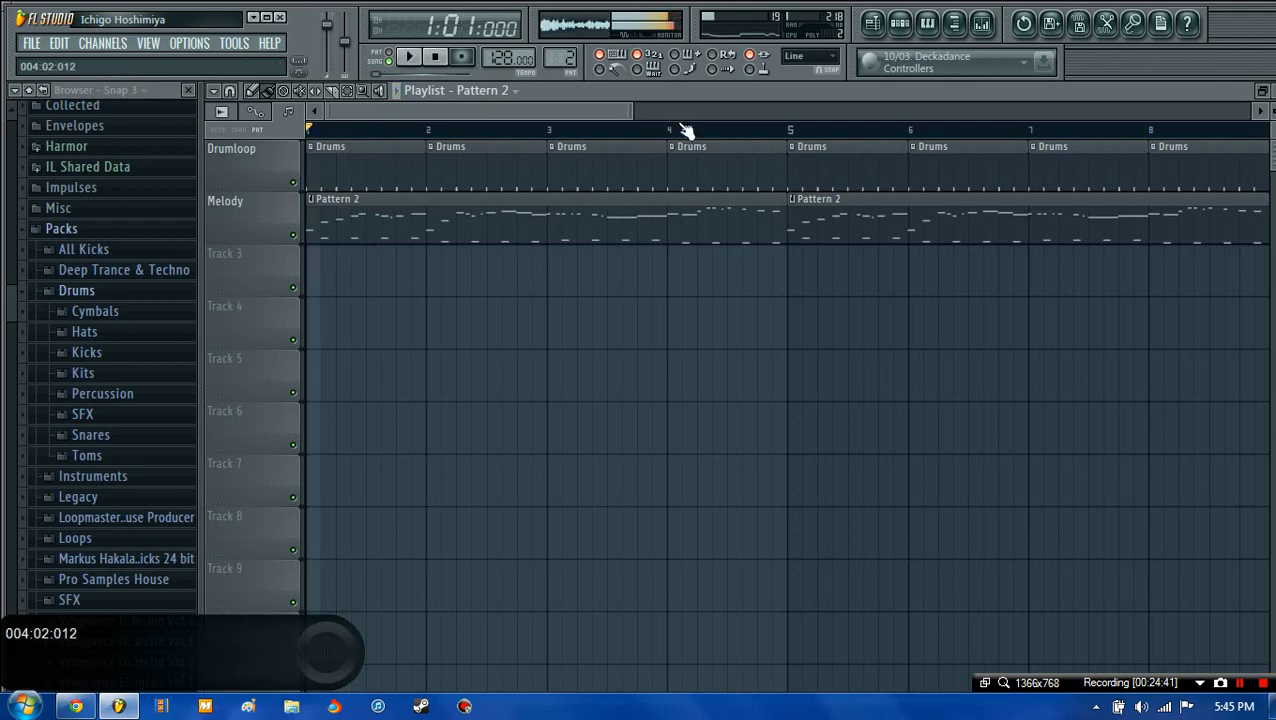
drag(636, 116, 632, 120)
key(space)
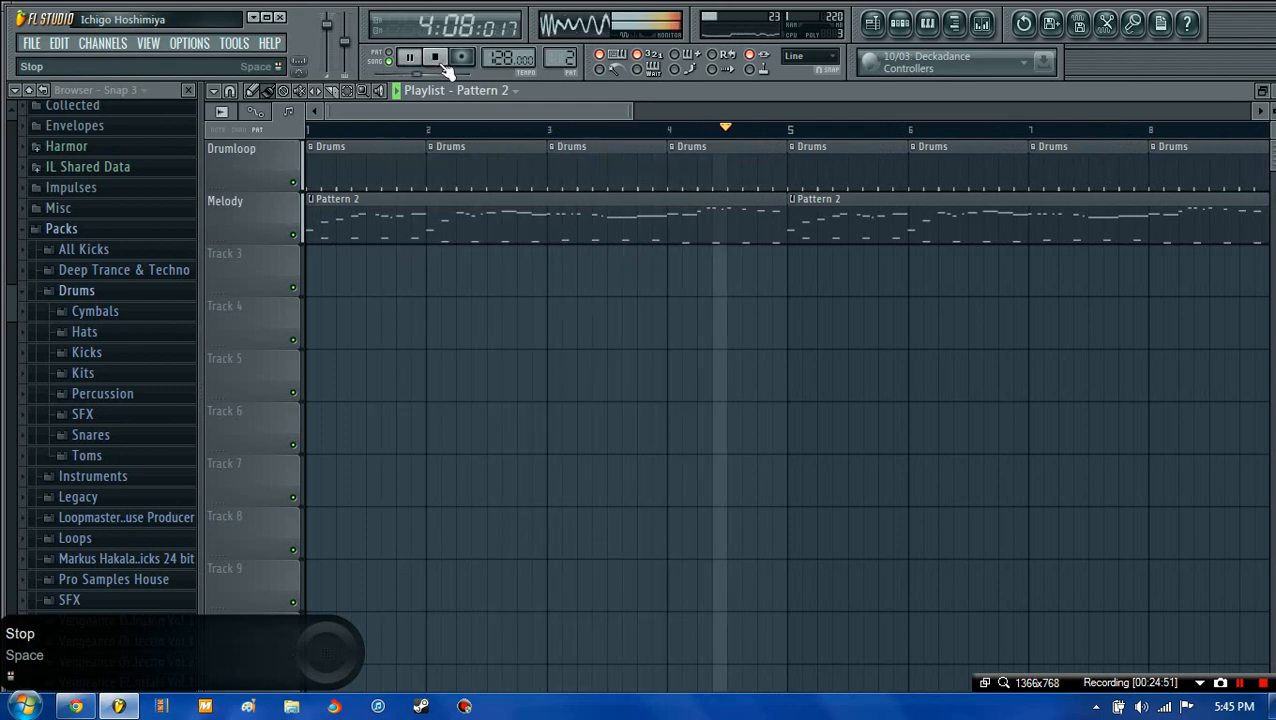
click(446, 65)
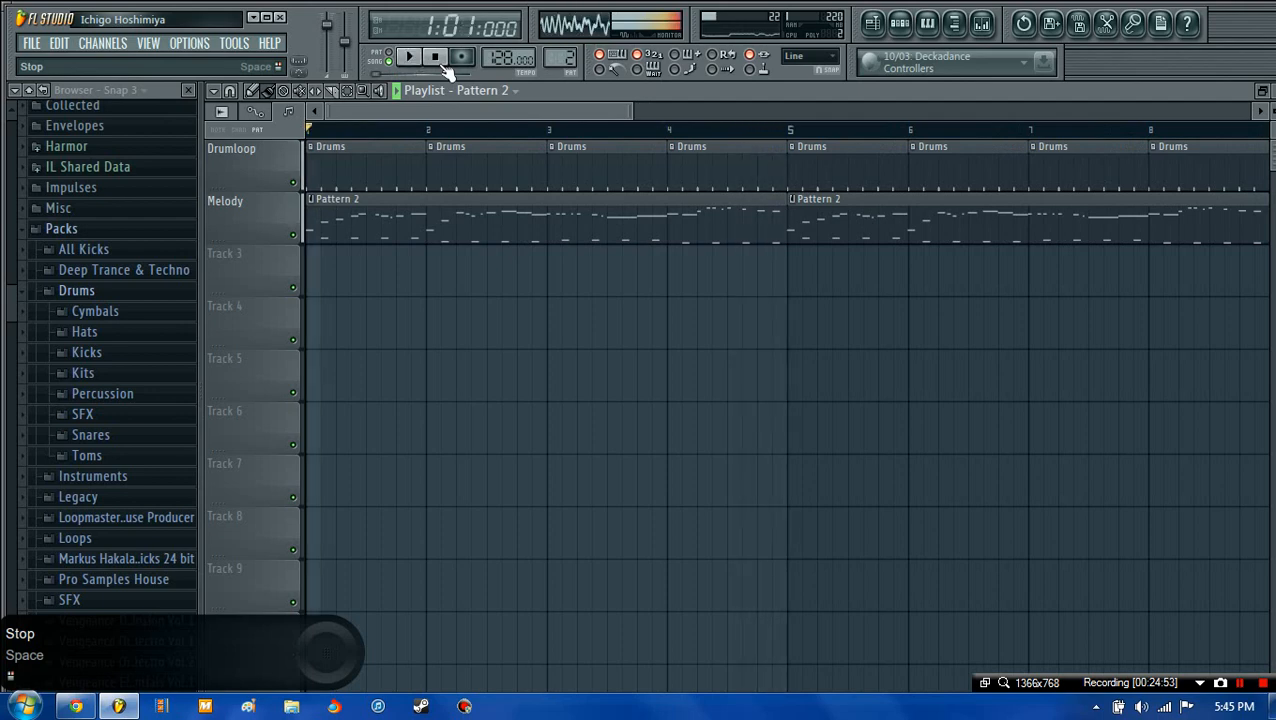
- Reopen the mixer and review the effect chains of the Kick, Clap, hat, Snare and Harmor tracks
click(900, 22)
click(982, 22)
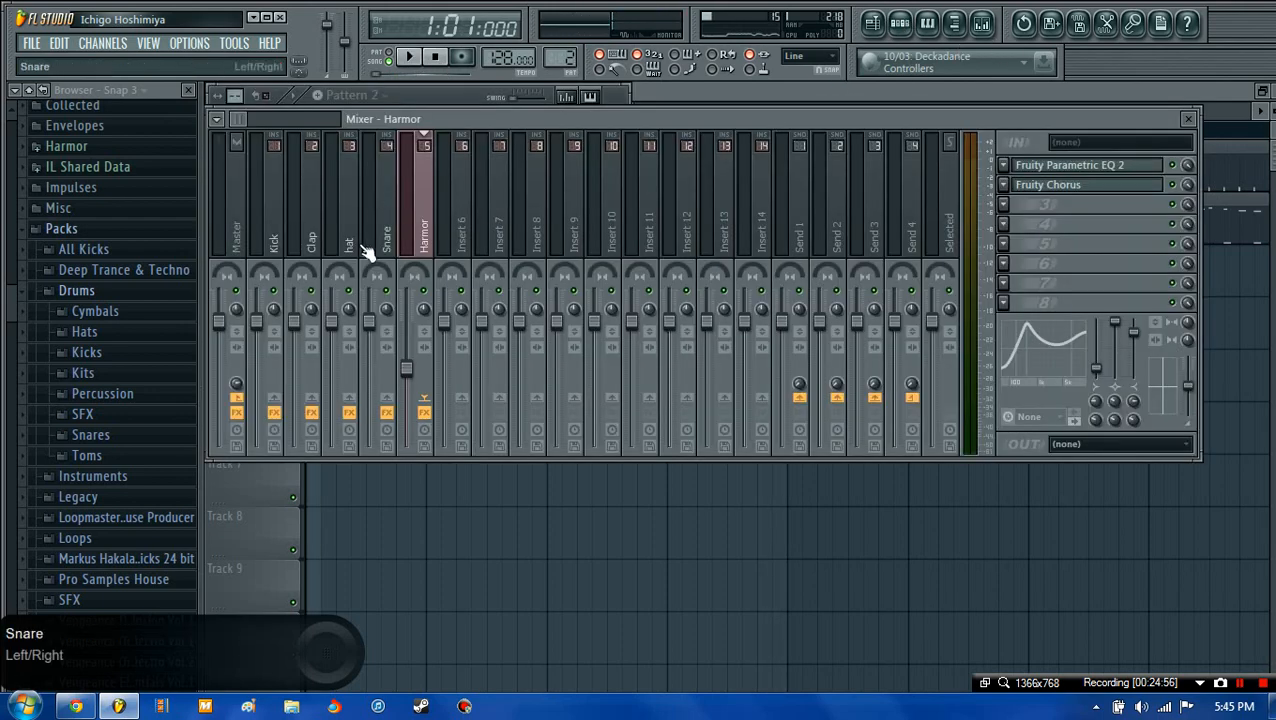
click(282, 243)
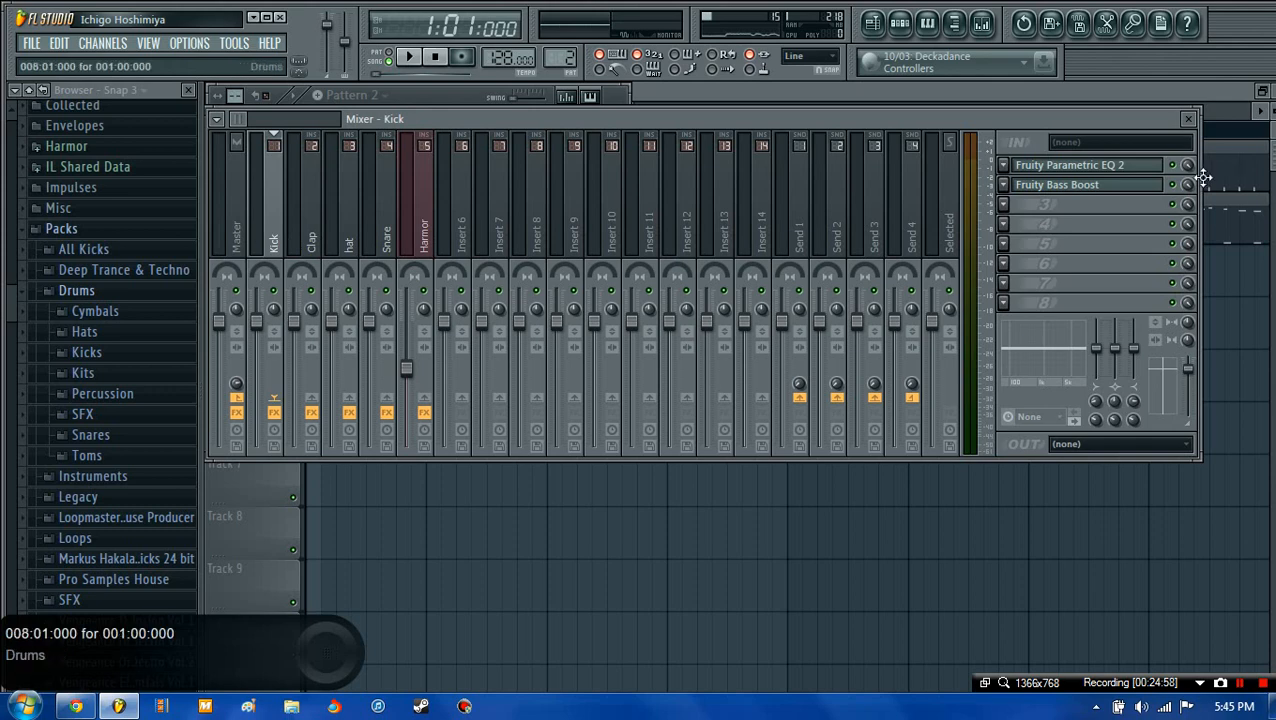
click(318, 222)
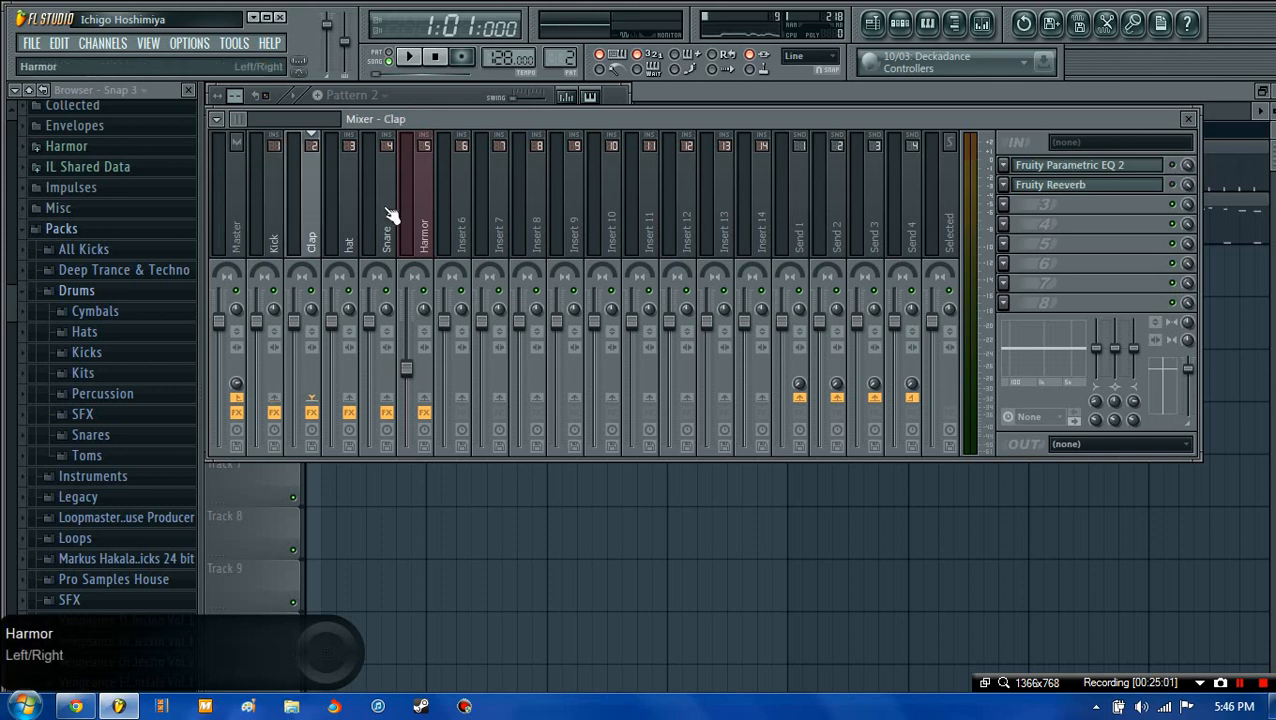
click(349, 225)
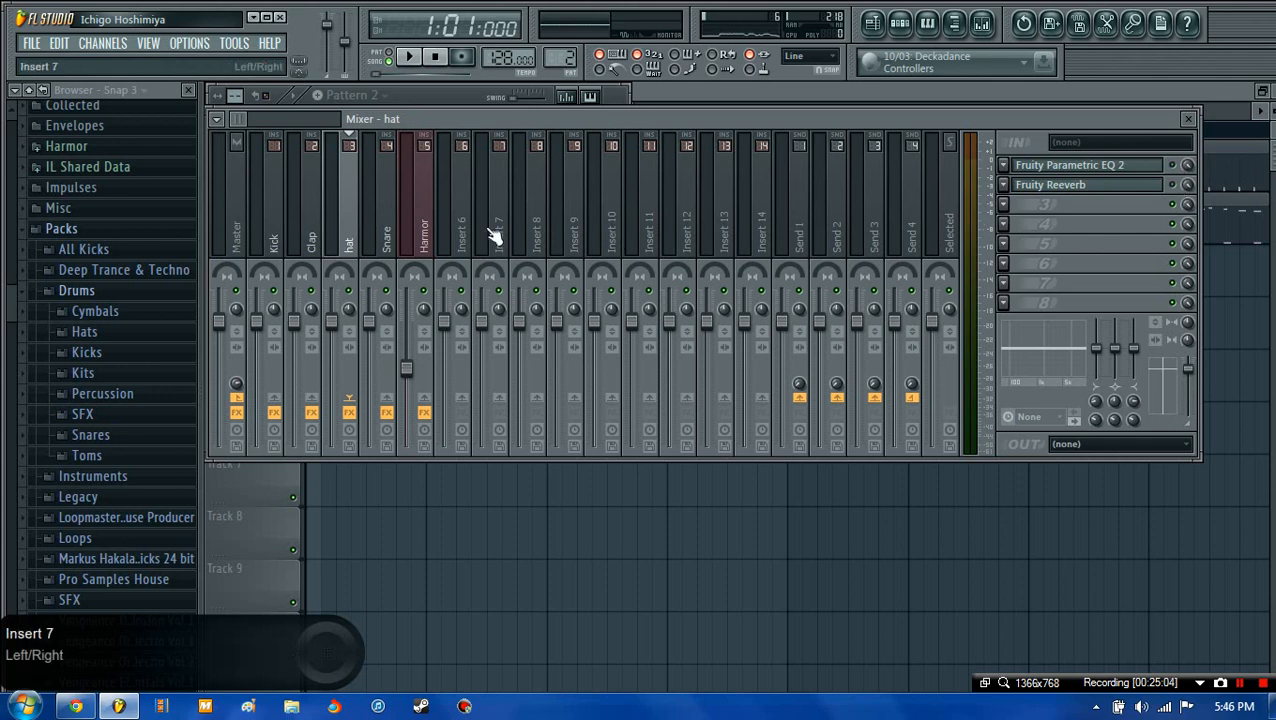
click(392, 215)
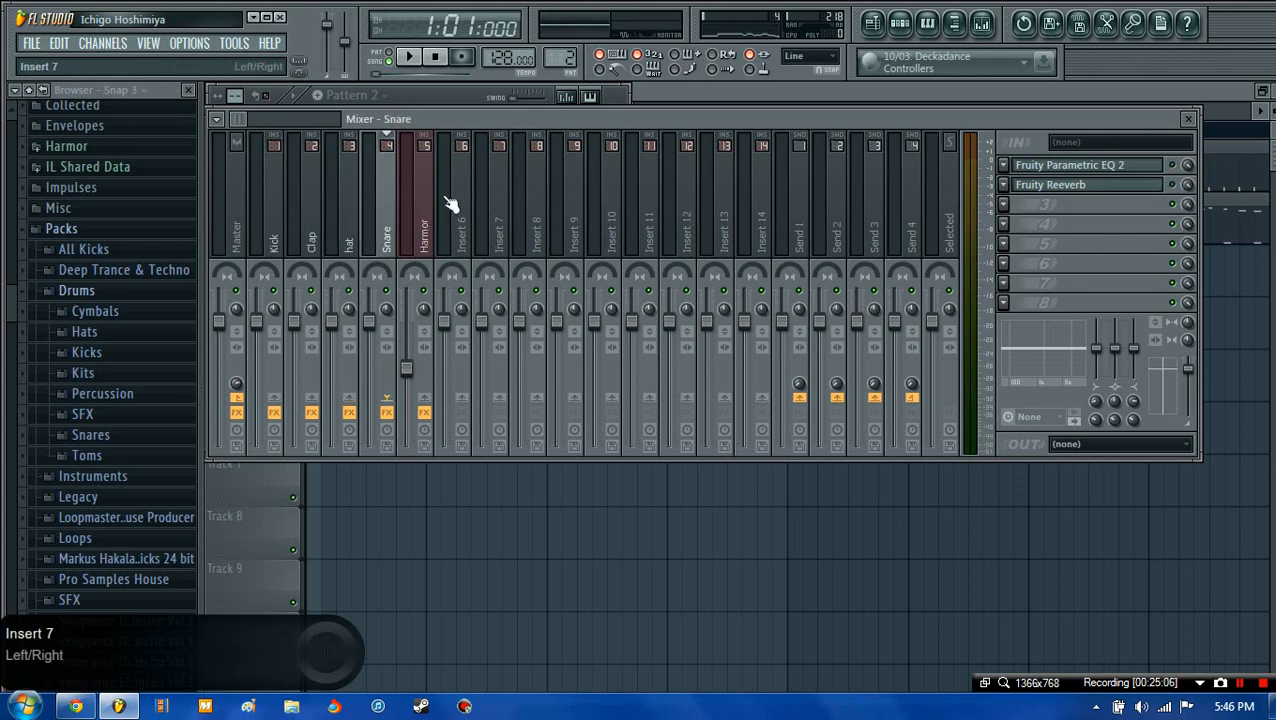
click(432, 205)
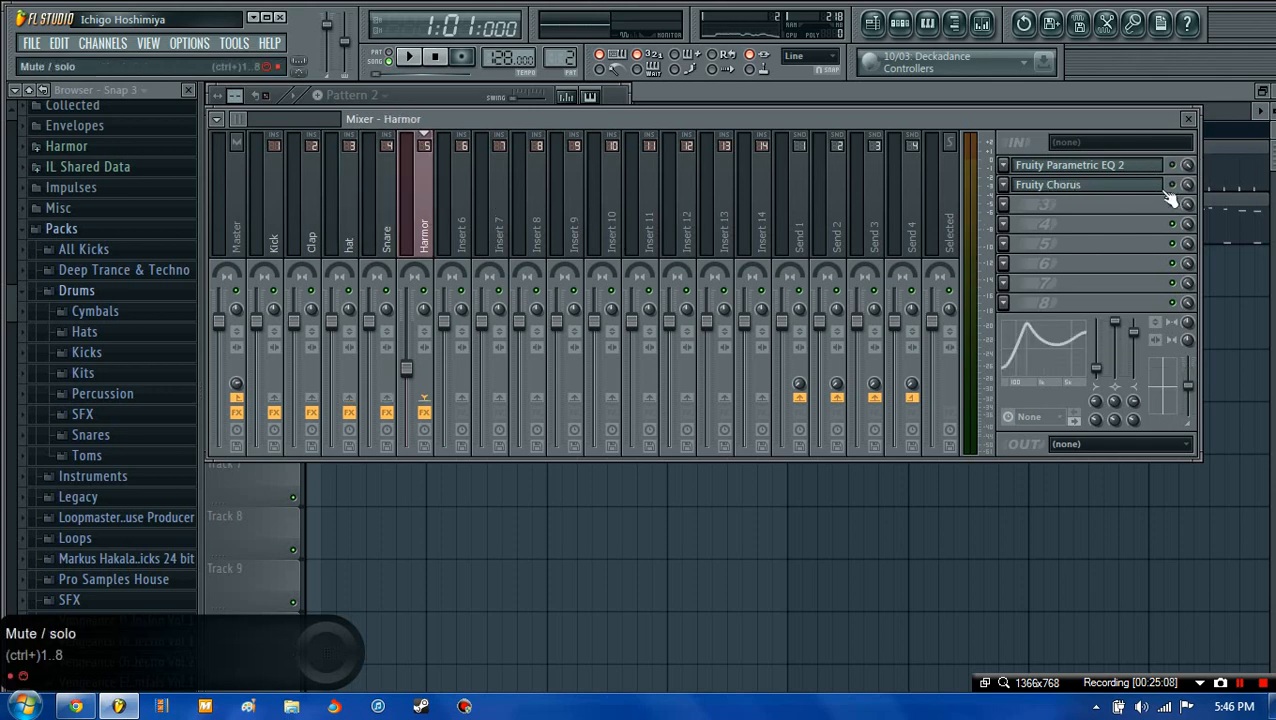
- Play the song and recheck the effects on the Snare, hat, Clap and Kick tracks
click(414, 62)
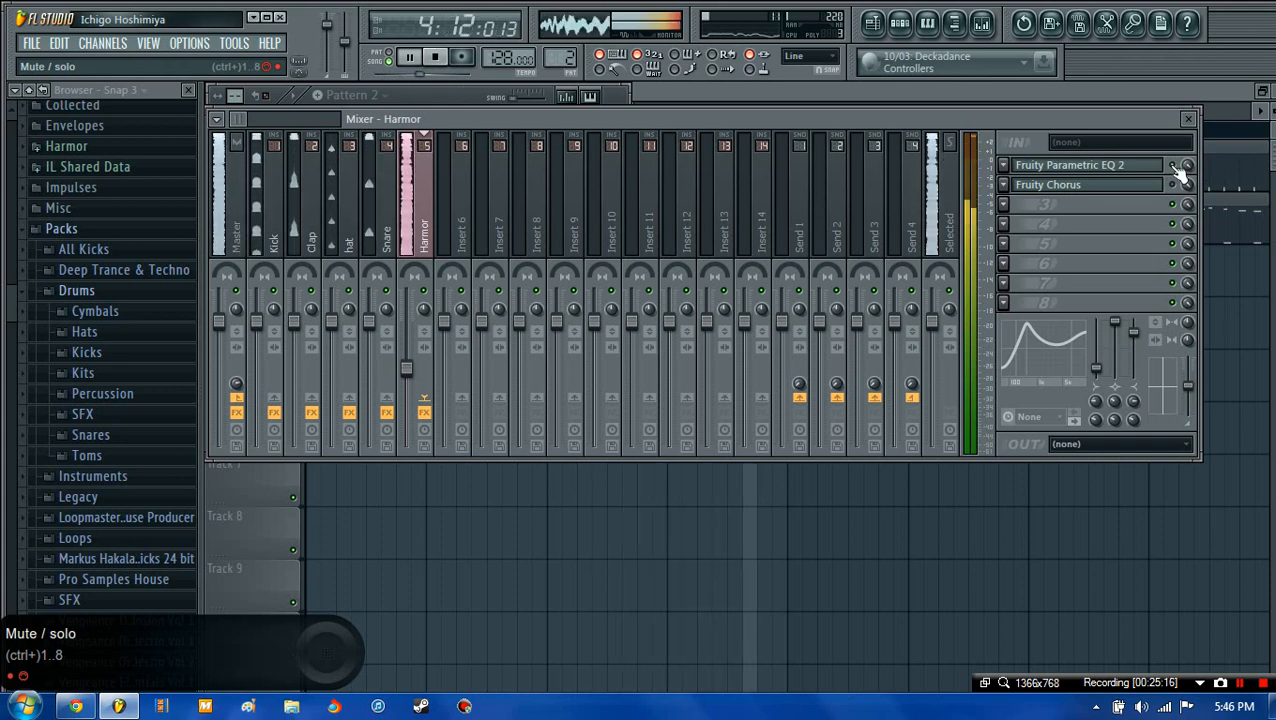
click(378, 208)
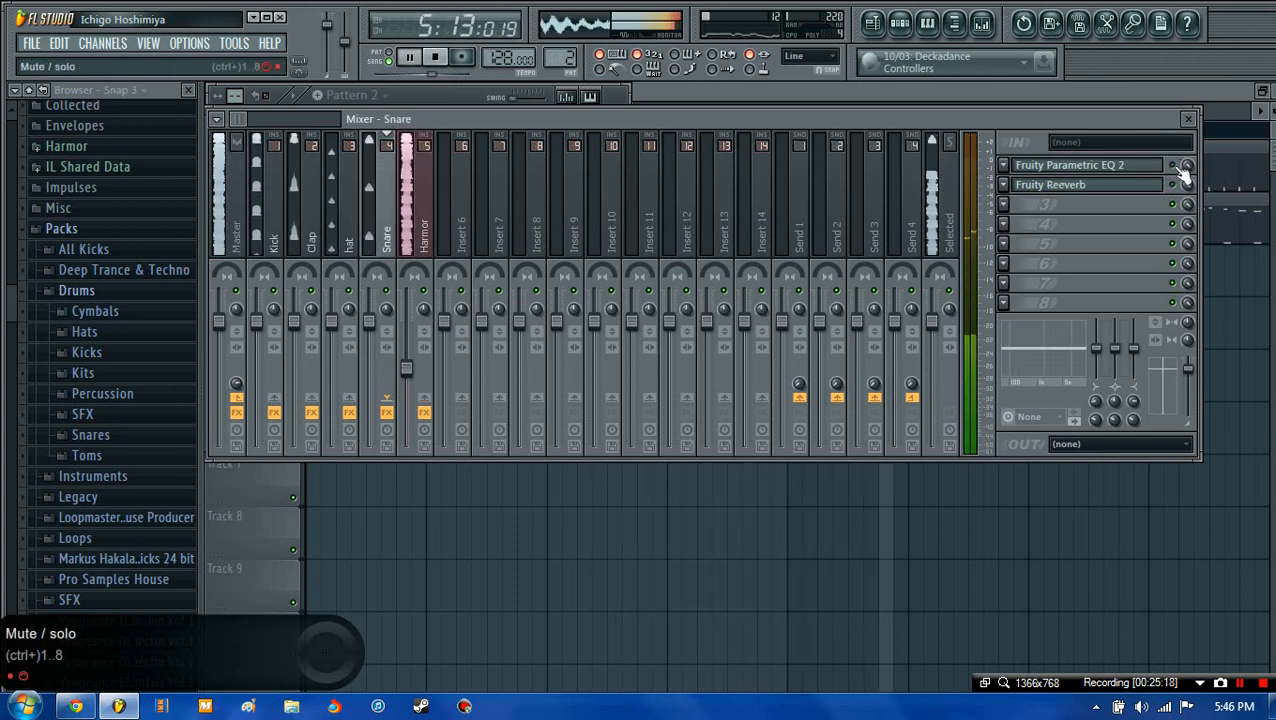
click(347, 205)
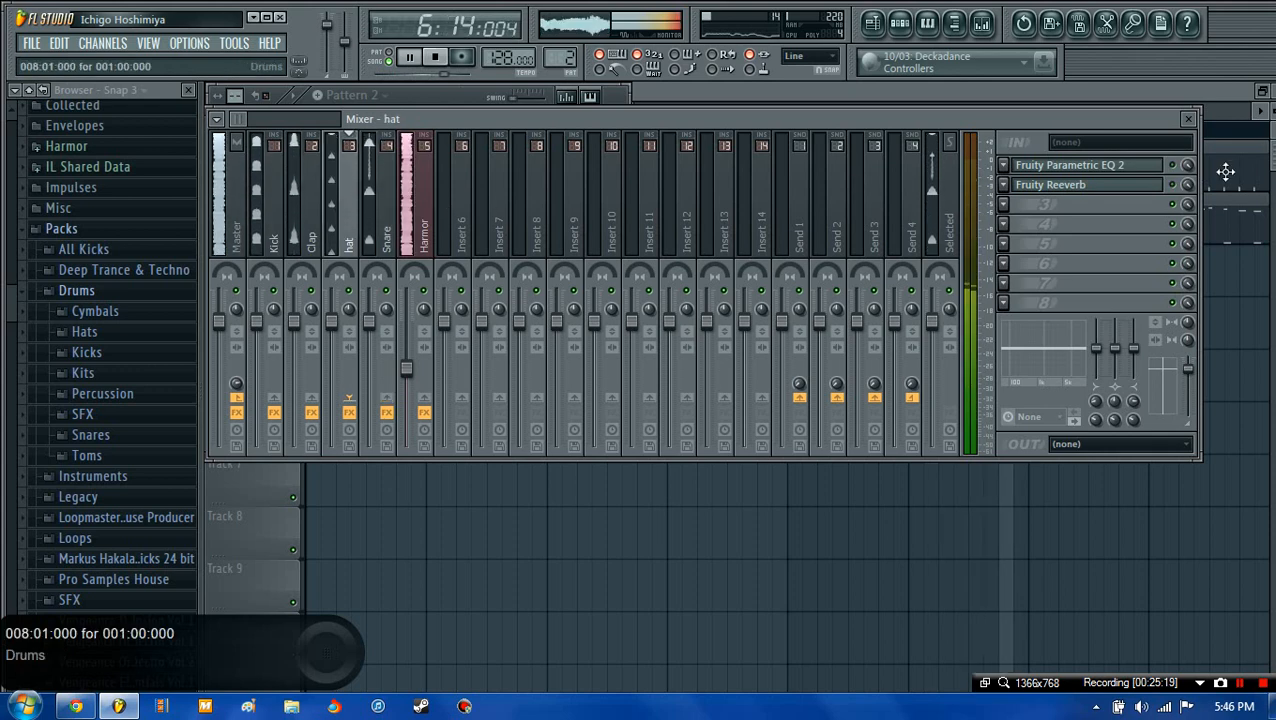
click(311, 205)
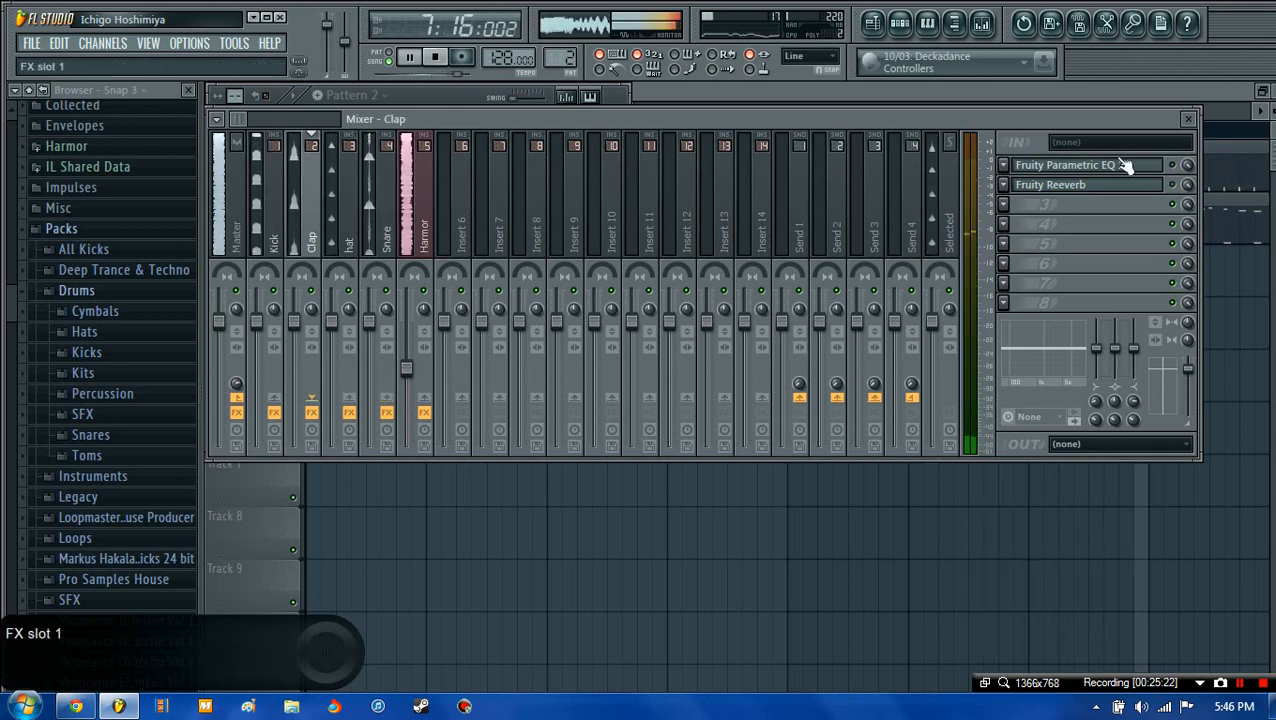
click(273, 205)
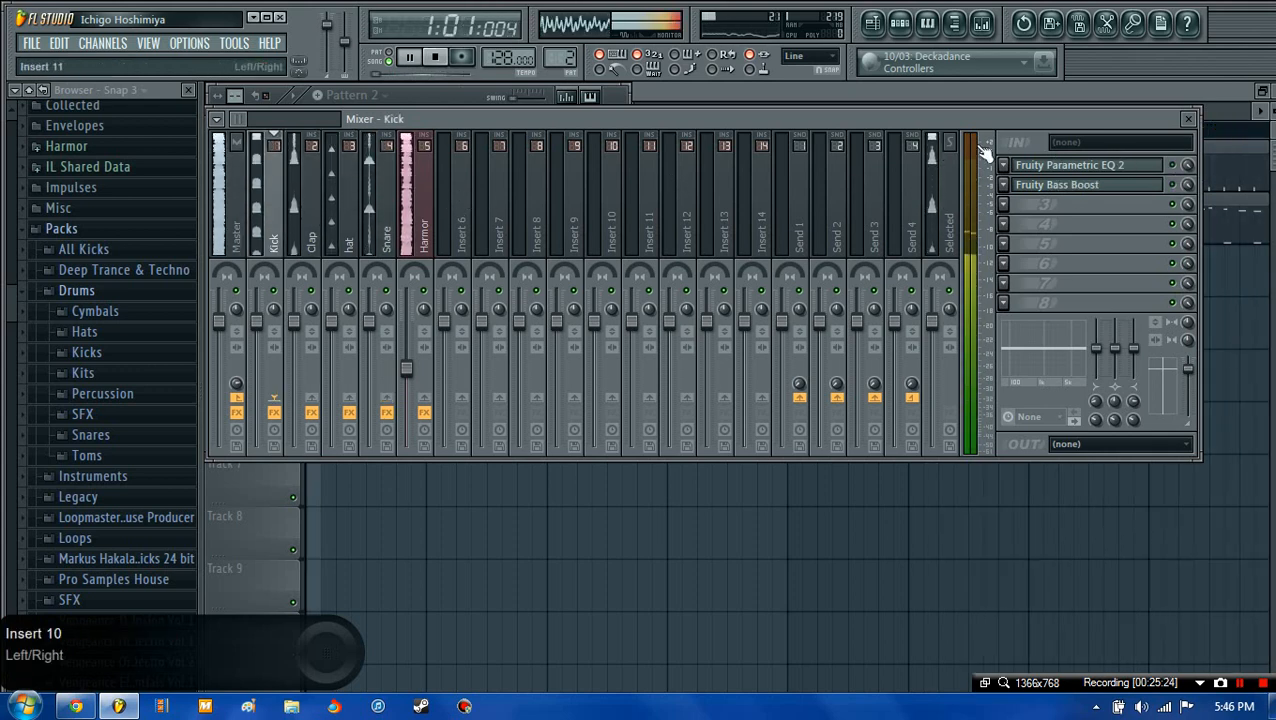
- Remove Fruity Limiter from the Master track's eighth effect slot
click(236, 200)
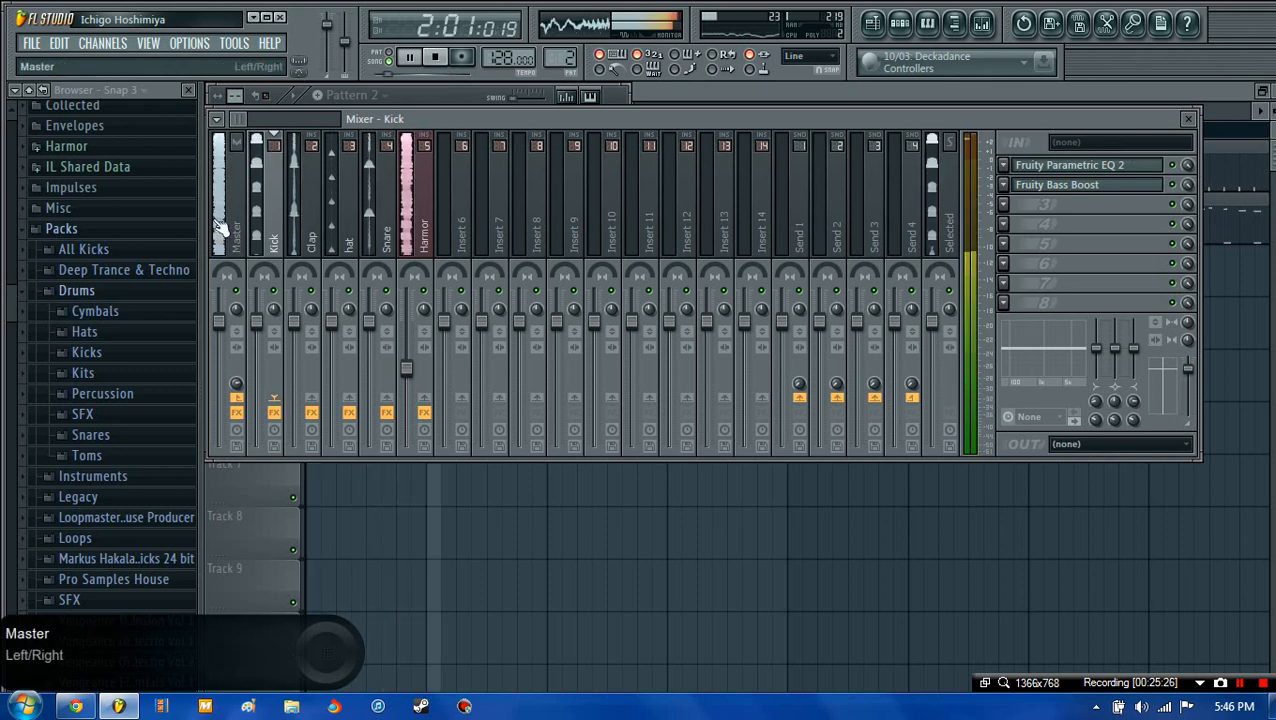
click(1004, 302)
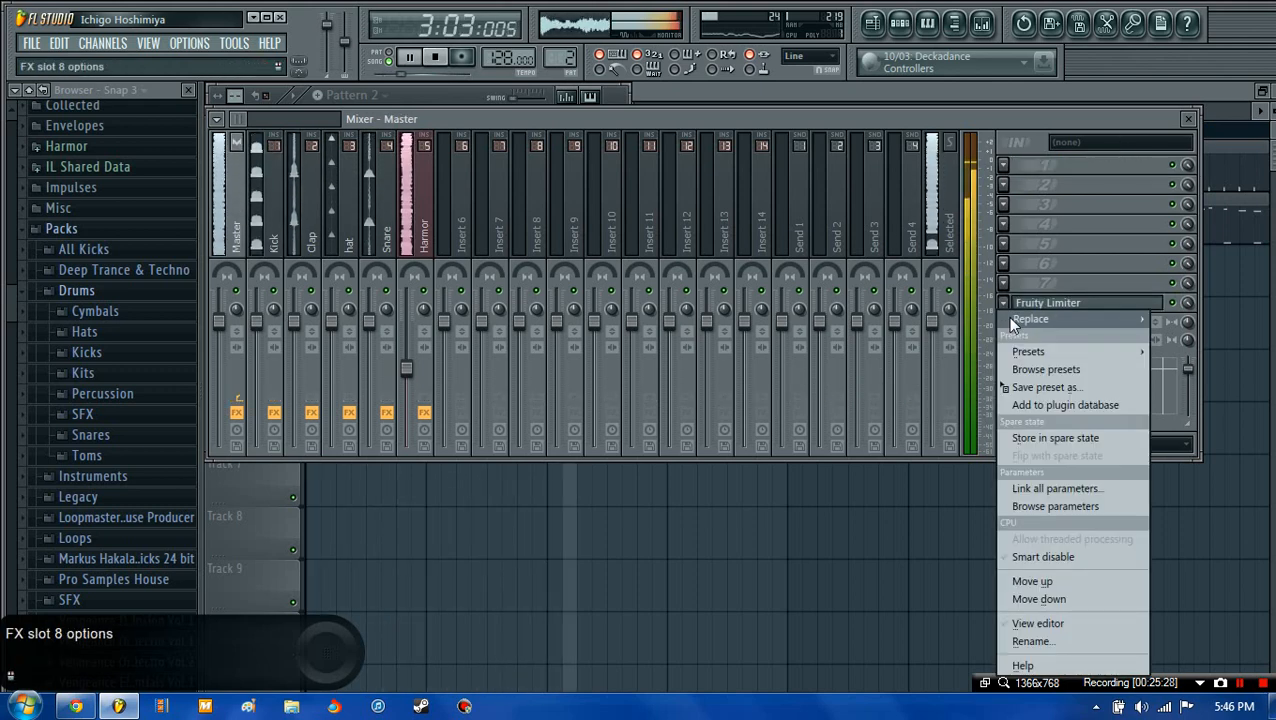
mouse_move(1007, 316)
click(1007, 113)
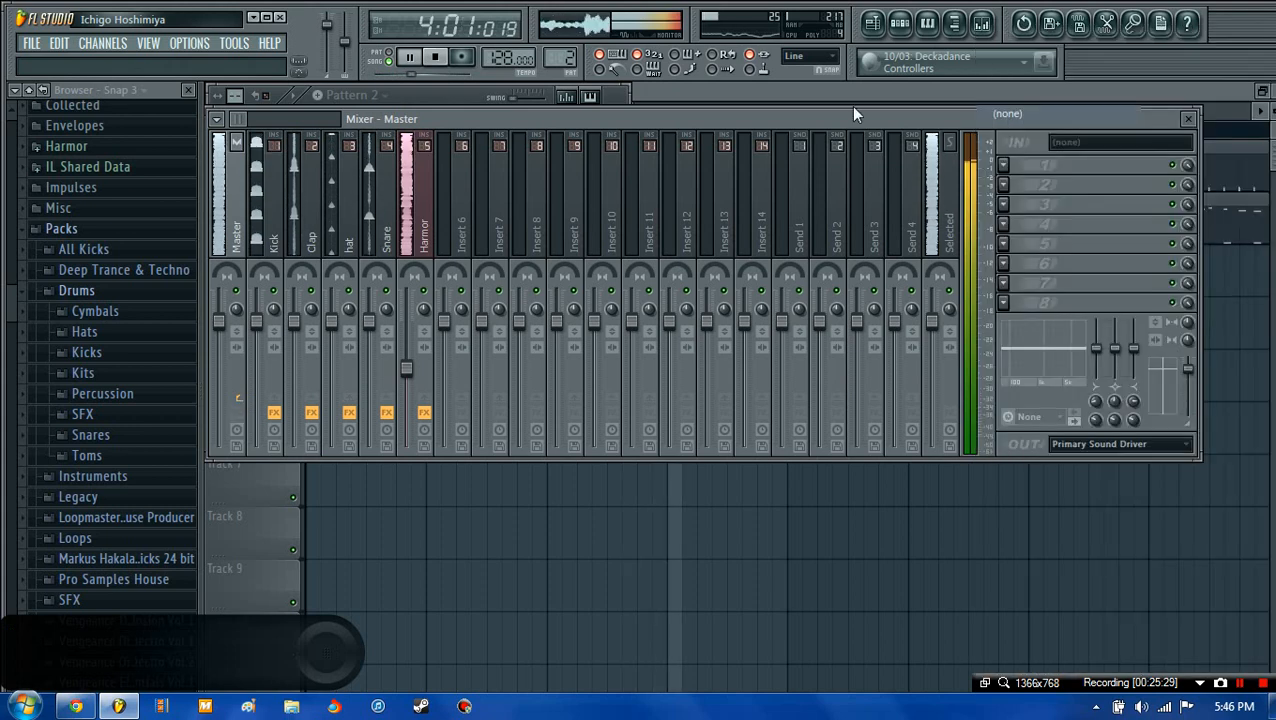
- Replay the song briefly without the limiter, and close the mixer and step sequencer to return to the playlist
click(437, 59)
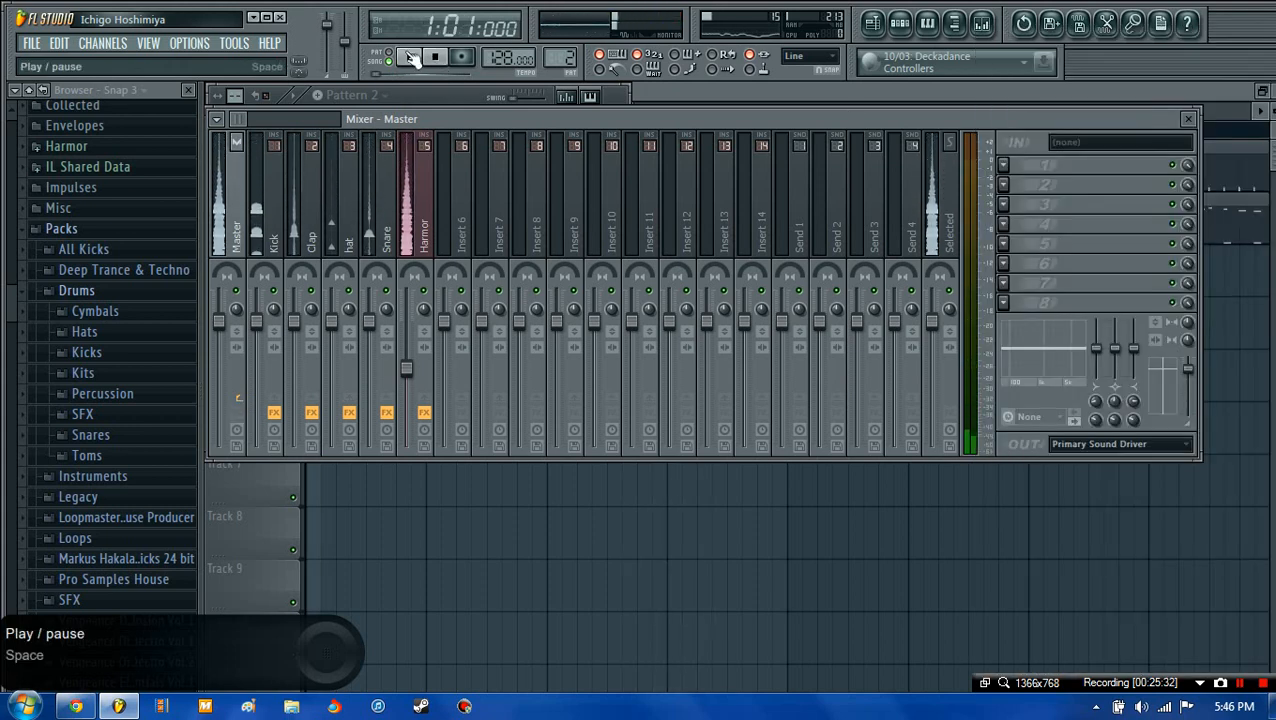
click(409, 57)
click(436, 57)
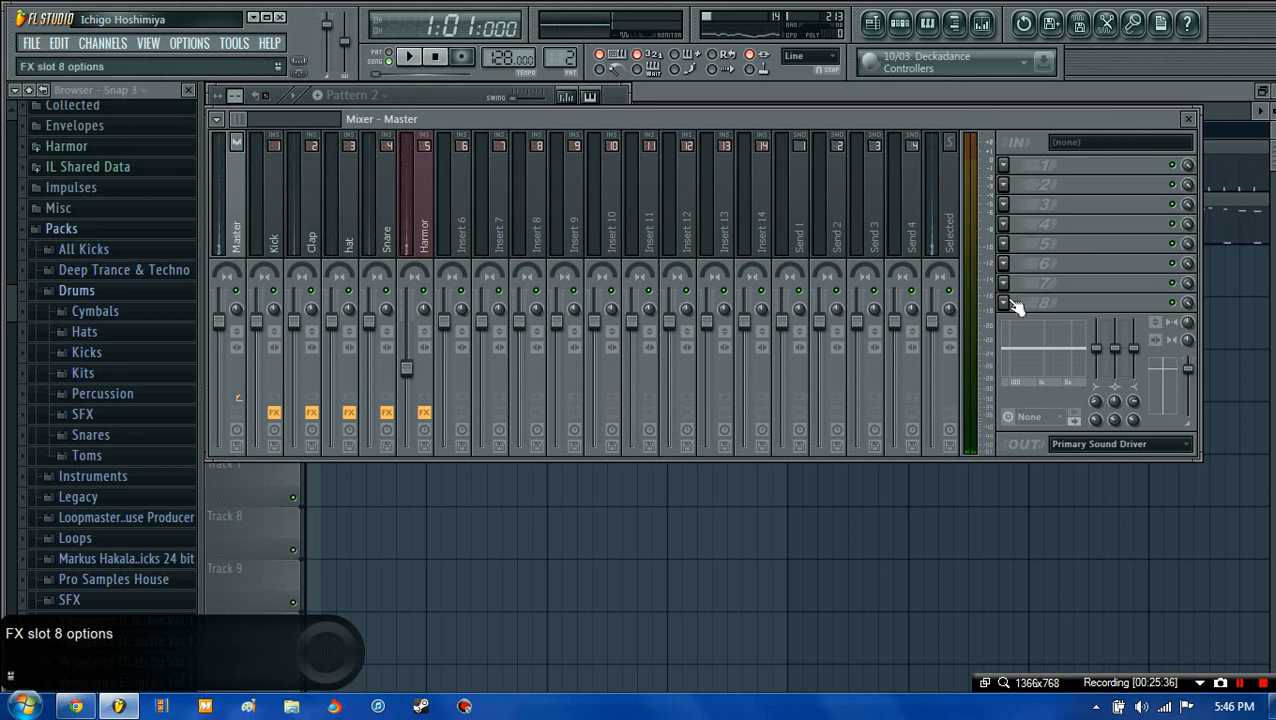
click(1190, 120)
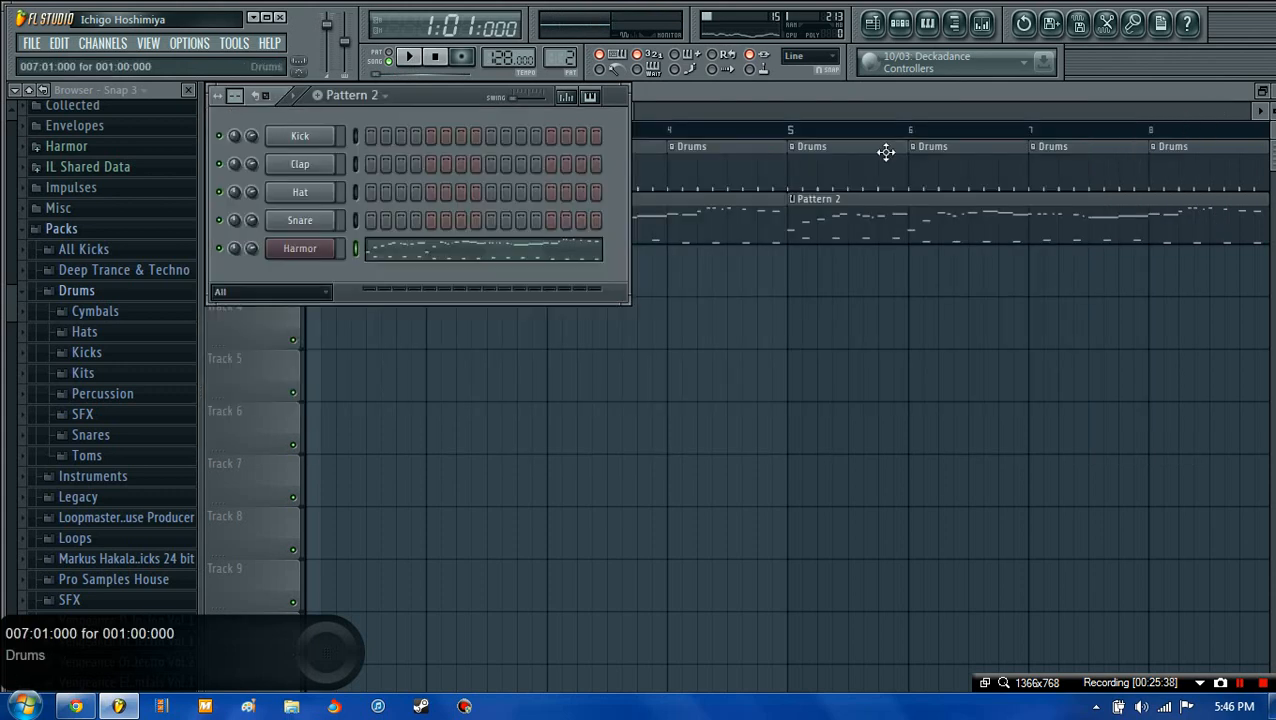
click(726, 103)
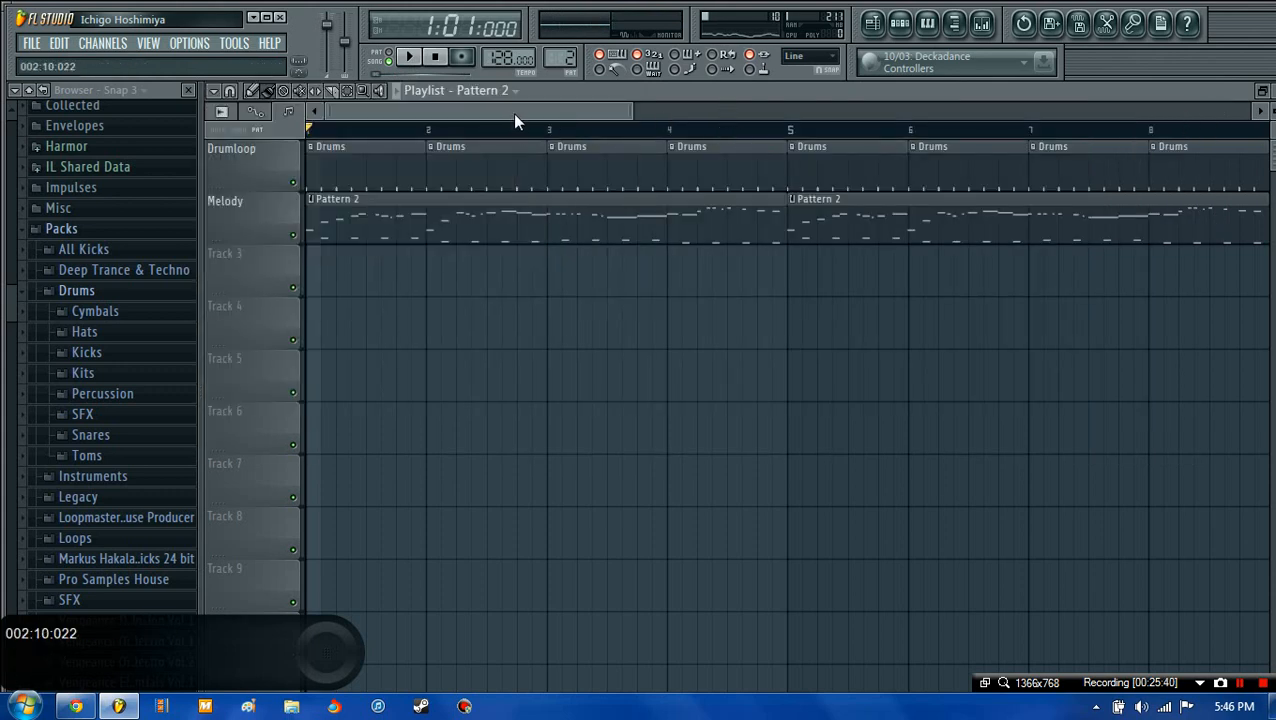
click(1238, 684)
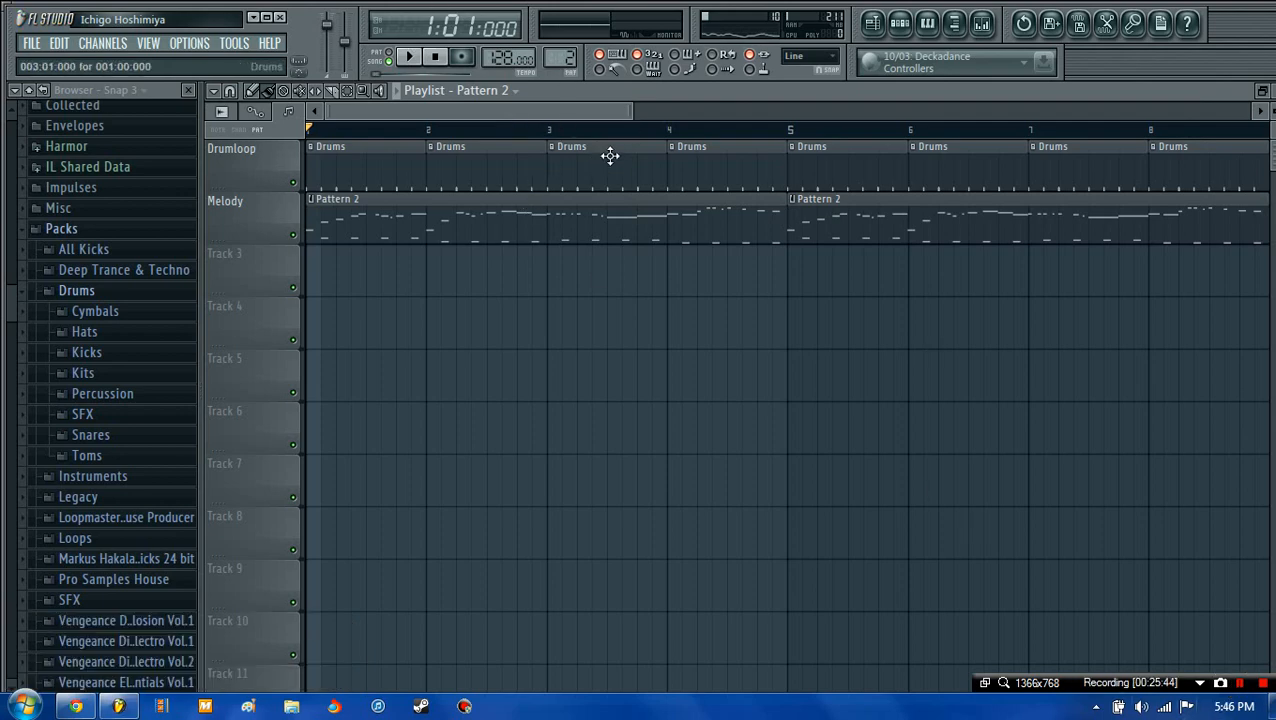
drag(628, 110, 650, 116)
click(631, 251)
right_click(656, 262)
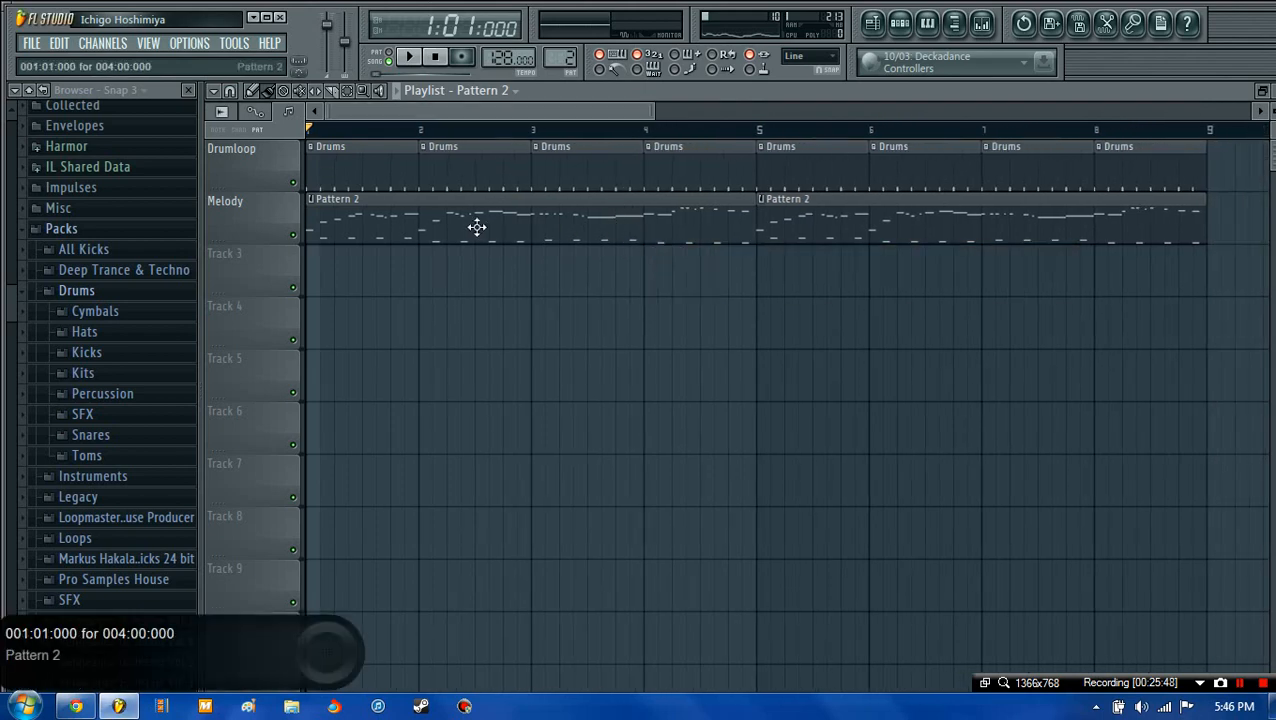
- Copy the low D#4, A#3, C4 and G#3 notes from Pattern 2's Harmor piano roll and switch to the empty Pattern 3
double_click(393, 213)
drag(370, 107, 1042, 110)
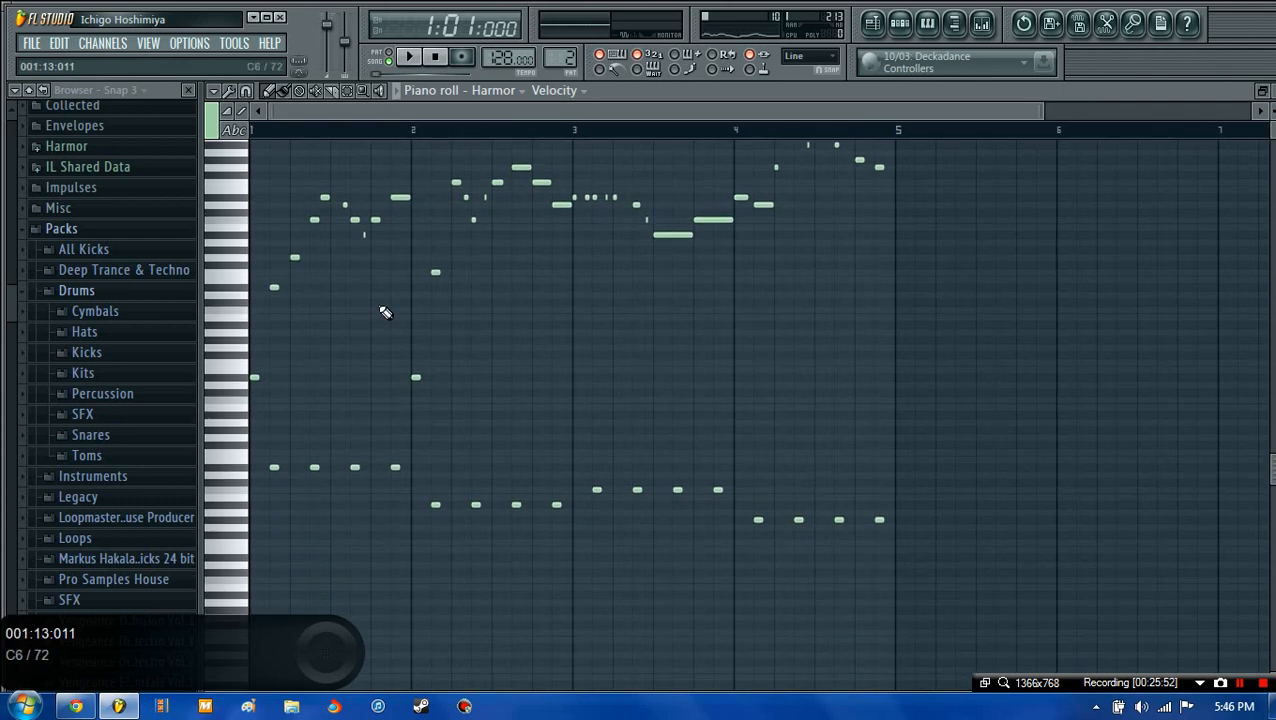
scroll(436, 137, up, 4)
scroll(703, 143, down, 1)
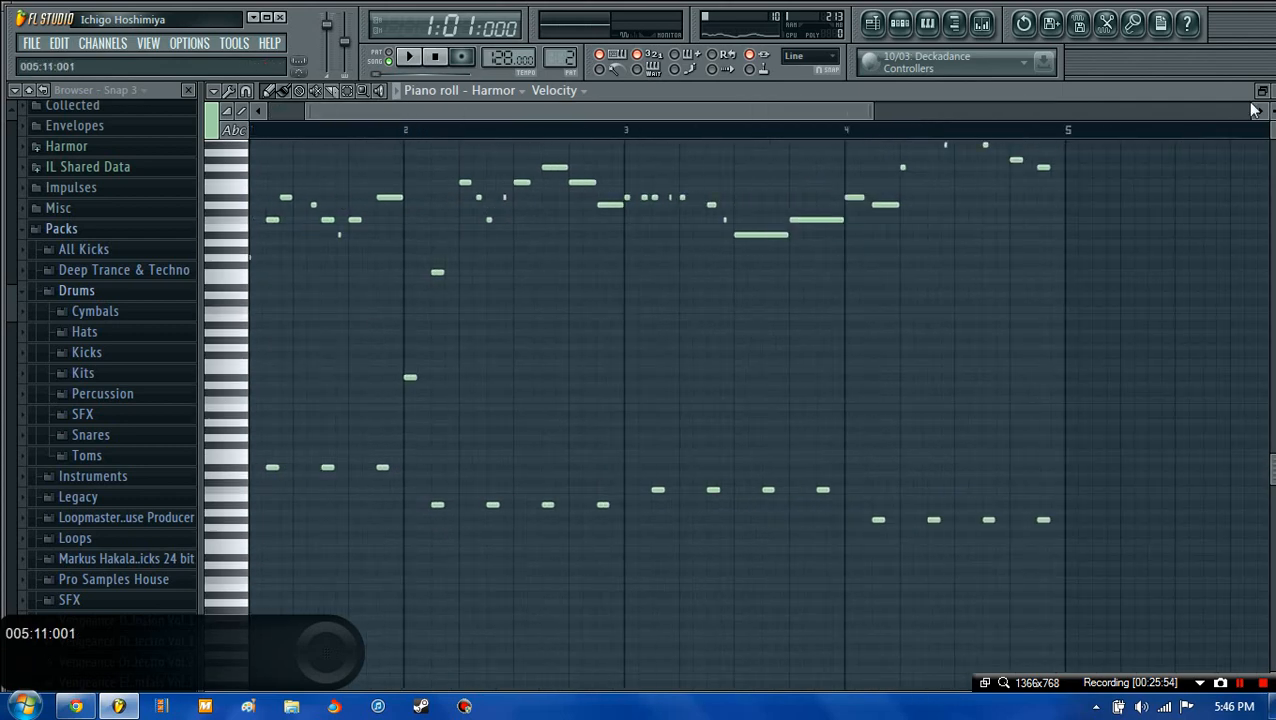
mouse_move(1271, 111)
mouse_down()
mouse_move(1271, 92)
mouse_move(1273, 115)
mouse_up()
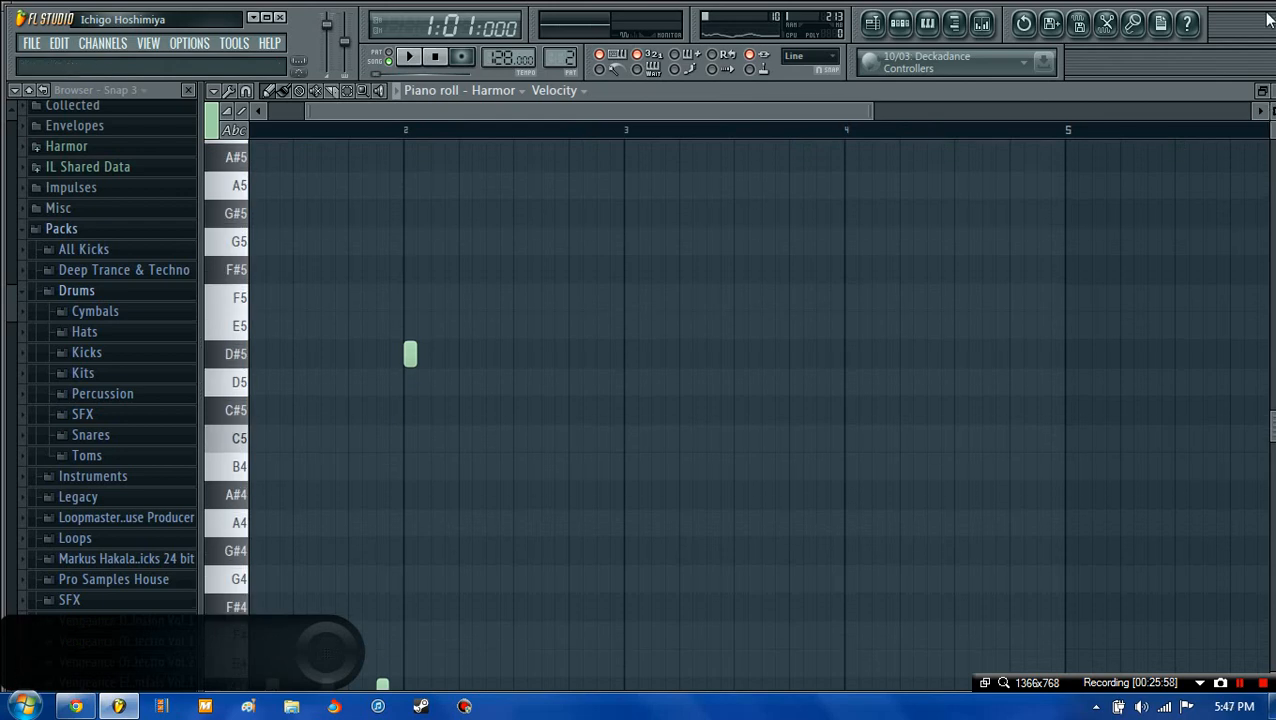
drag(800, 112, 723, 113)
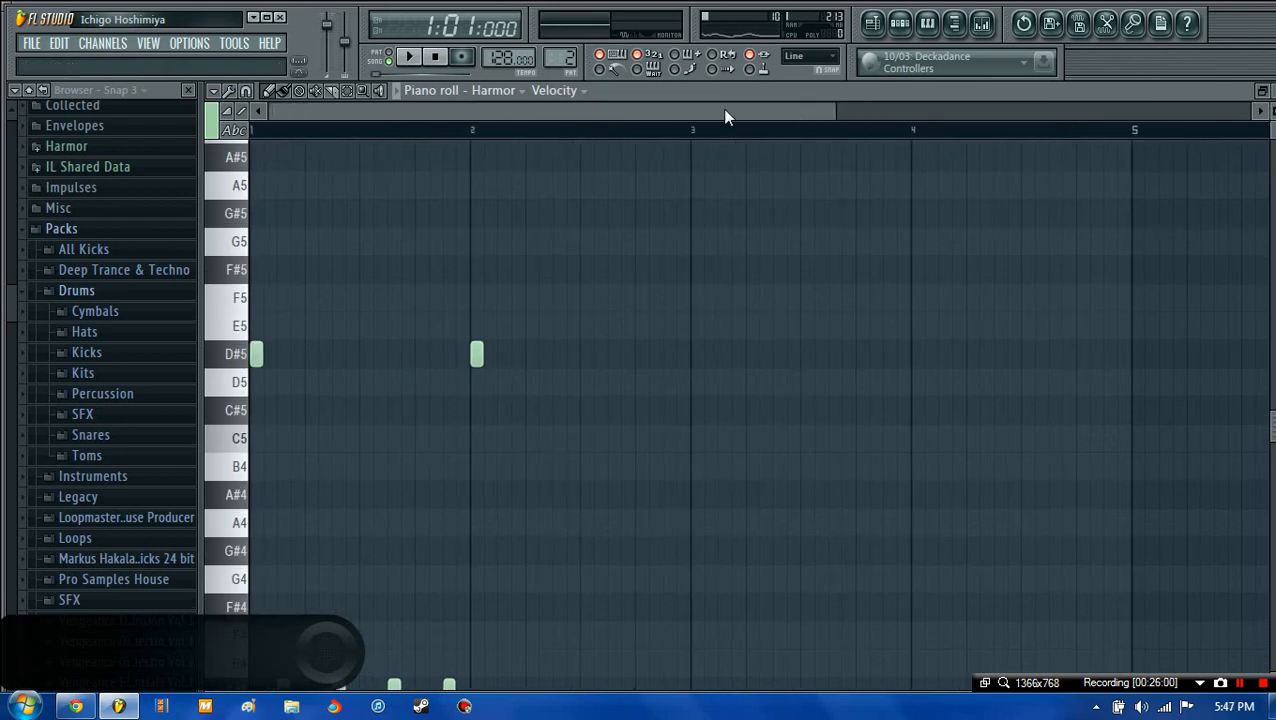
drag(1271, 104, 1271, 94)
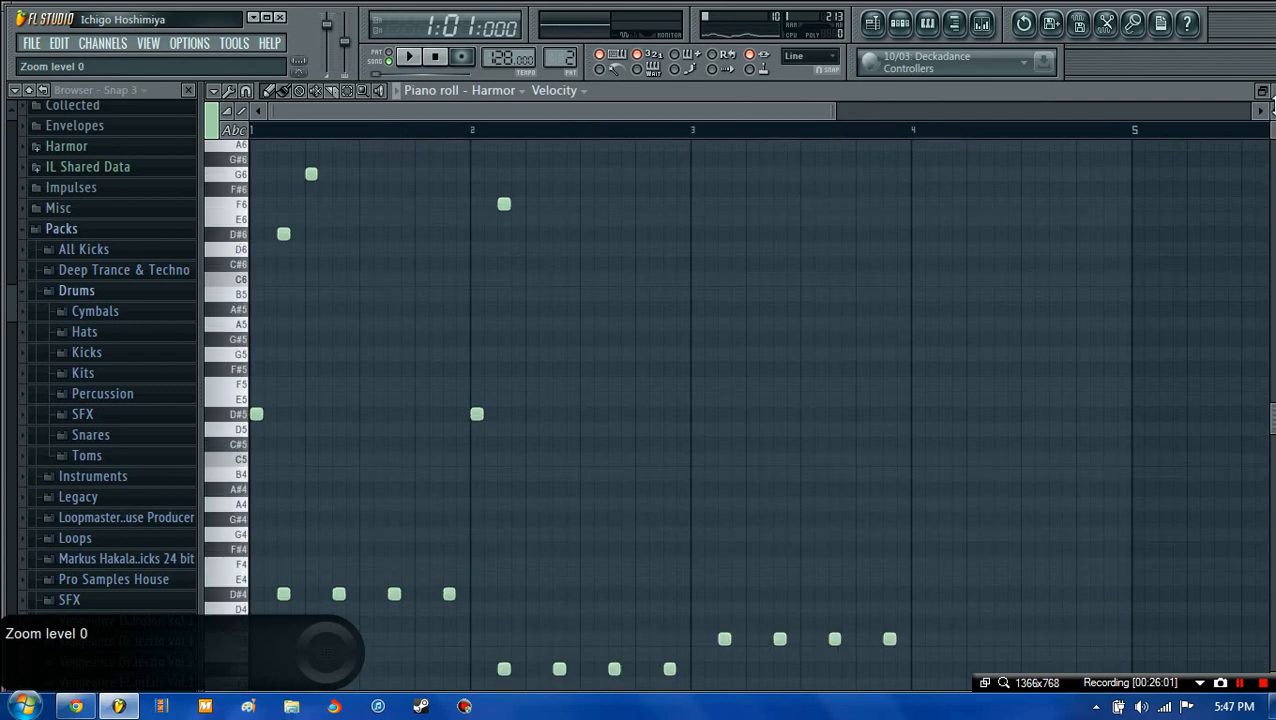
scroll(668, 311, down, 4)
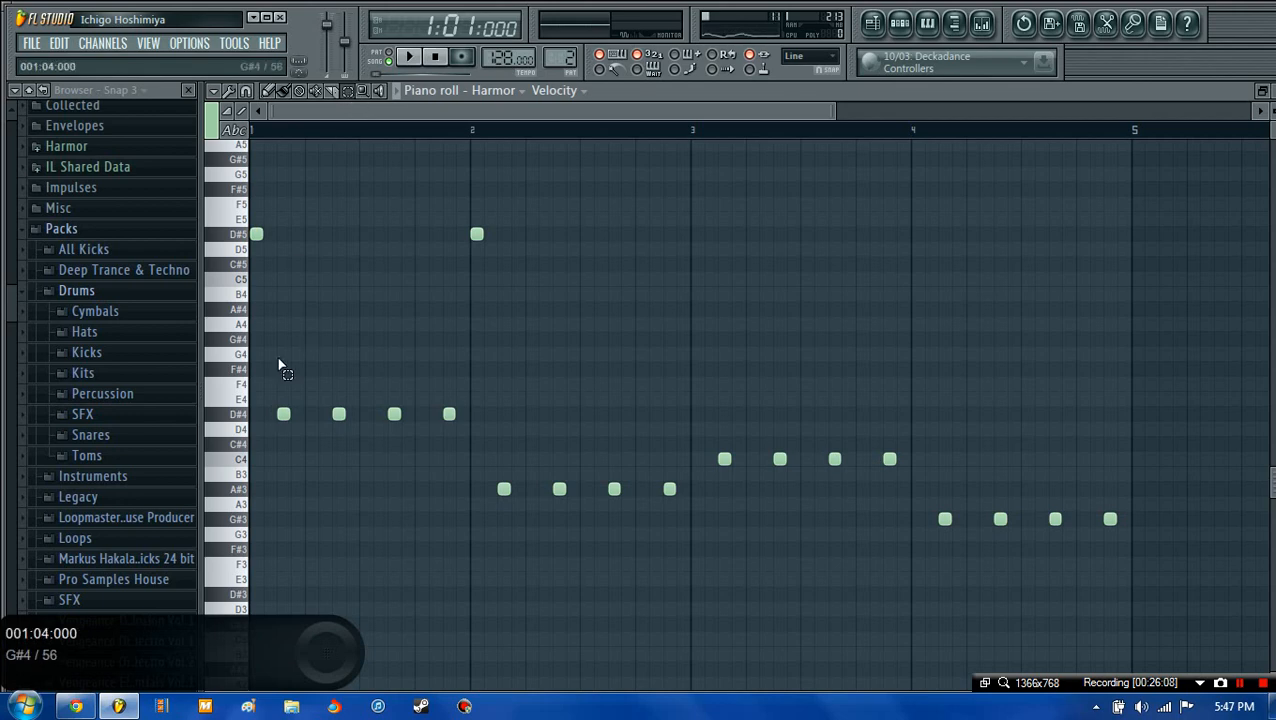
drag(432, 382, 1149, 604)
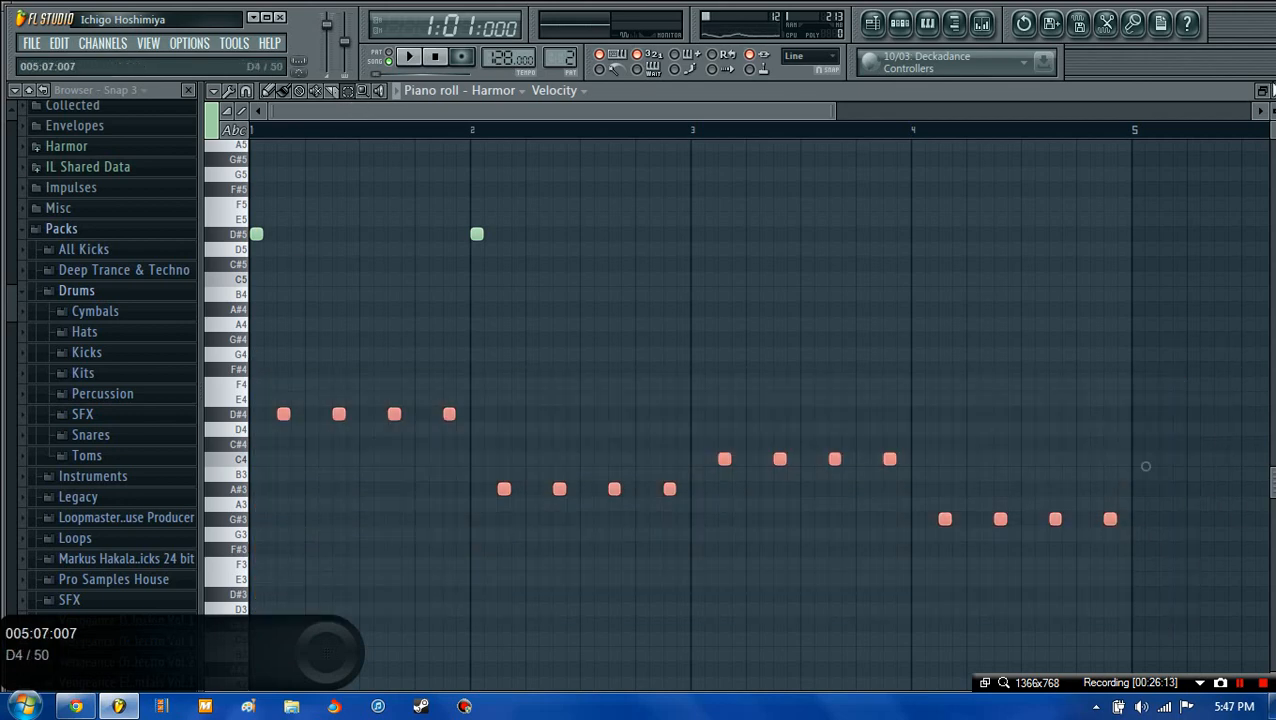
click(1274, 90)
drag(568, 61, 568, 56)
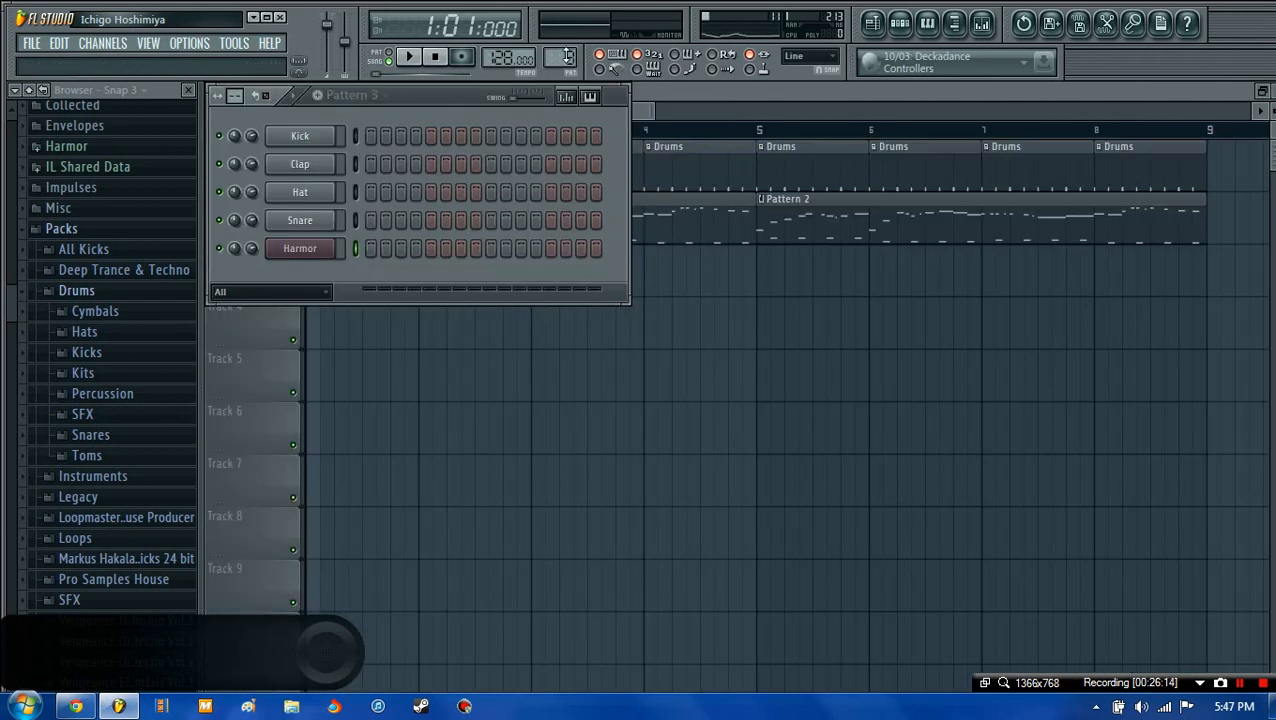
- Add an FM8 instrument channel, look through its plugin options, and close its window
click(110, 44)
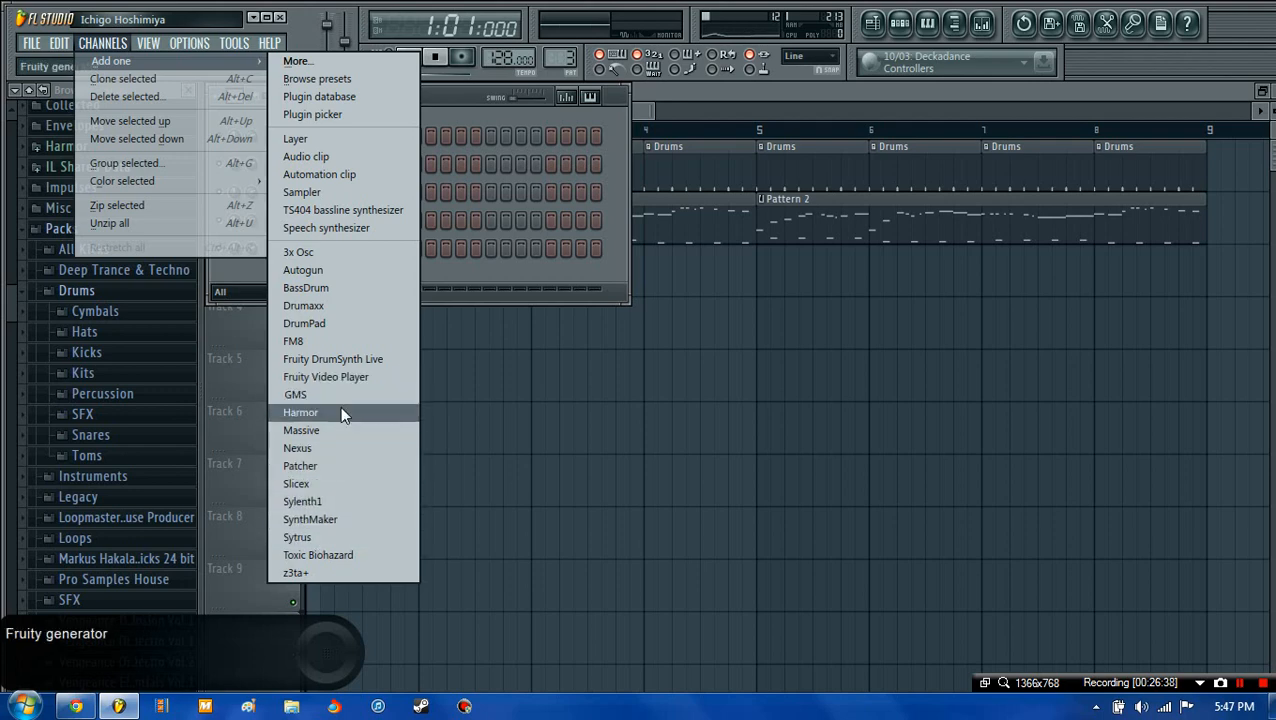
click(329, 343)
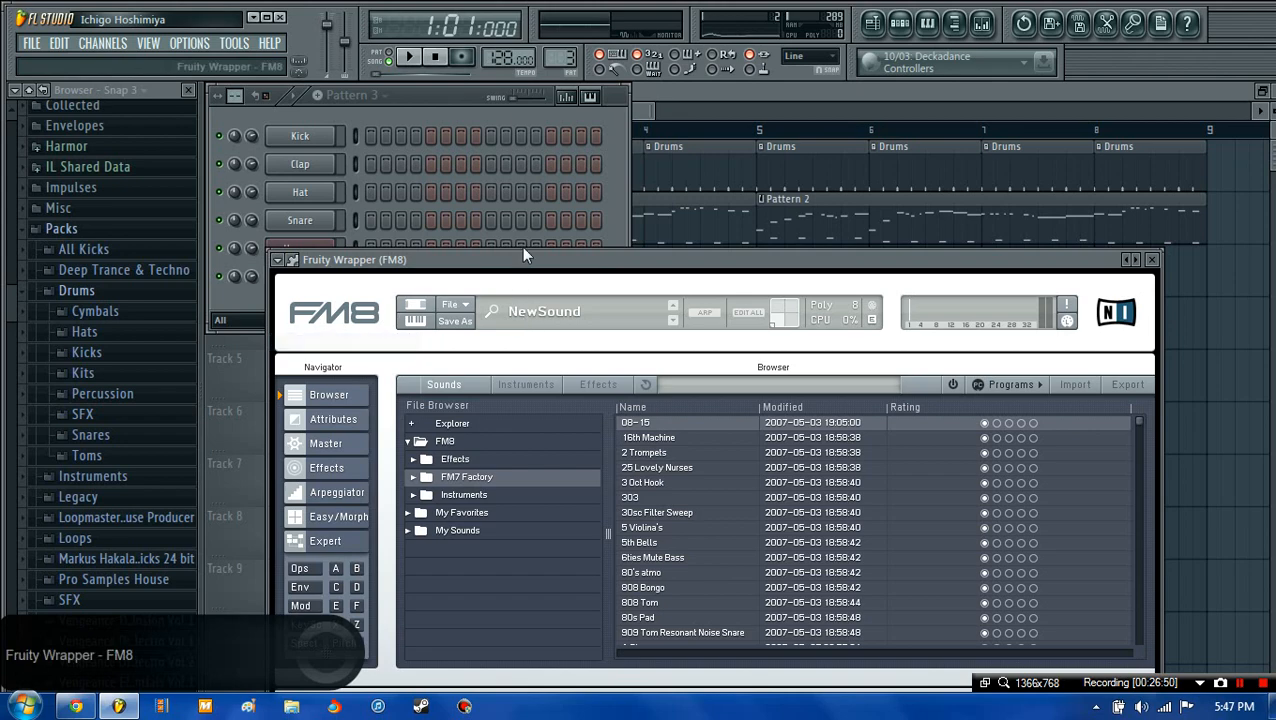
drag(520, 256, 516, 185)
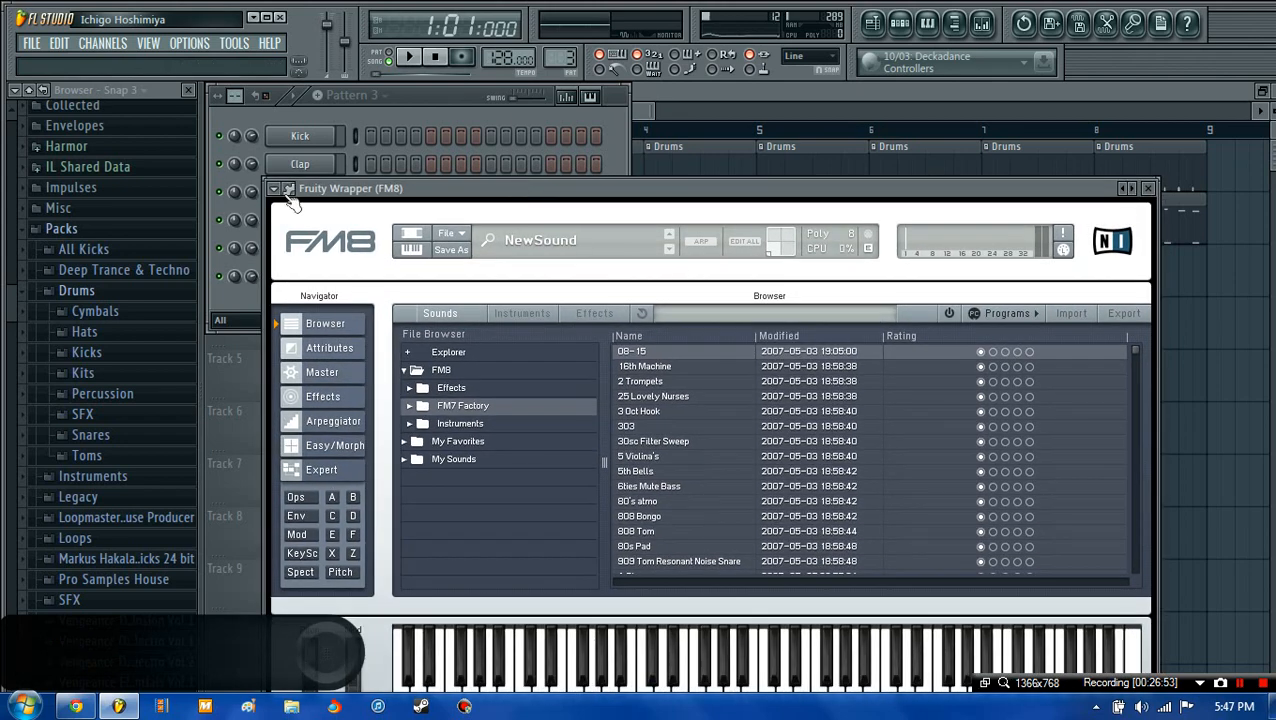
click(276, 190)
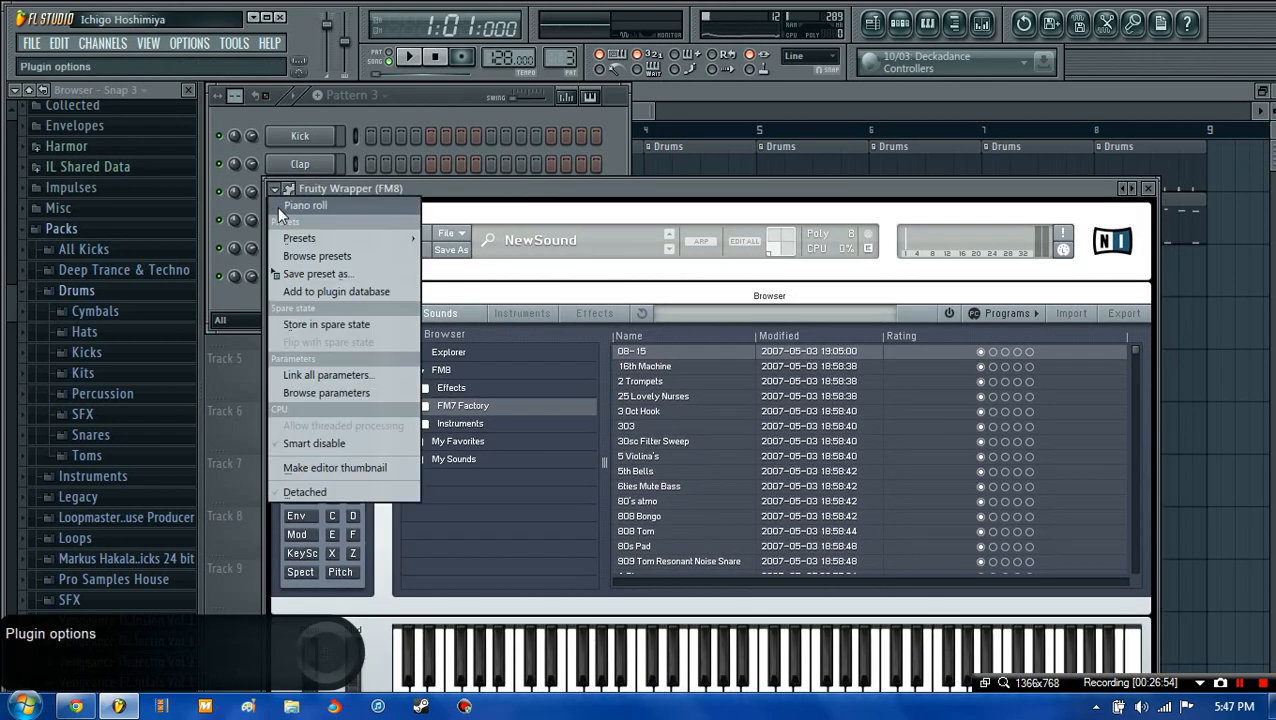
mouse_move(290, 238)
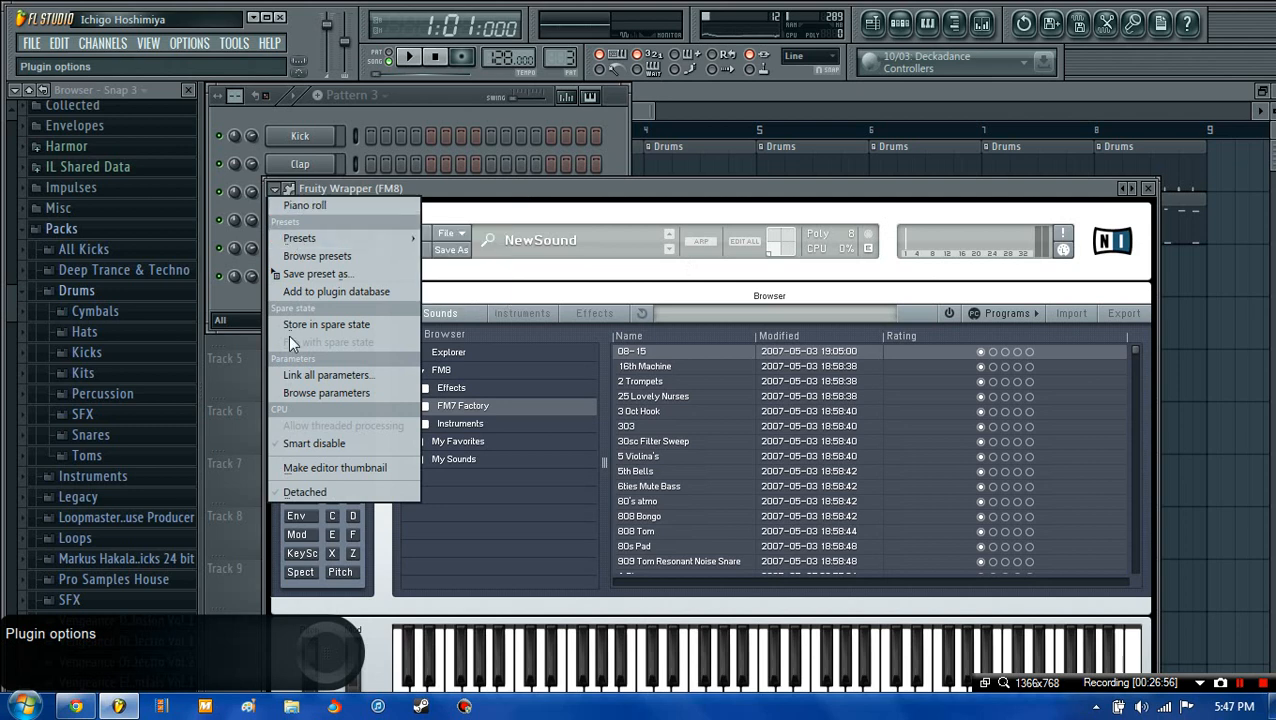
click(1150, 188)
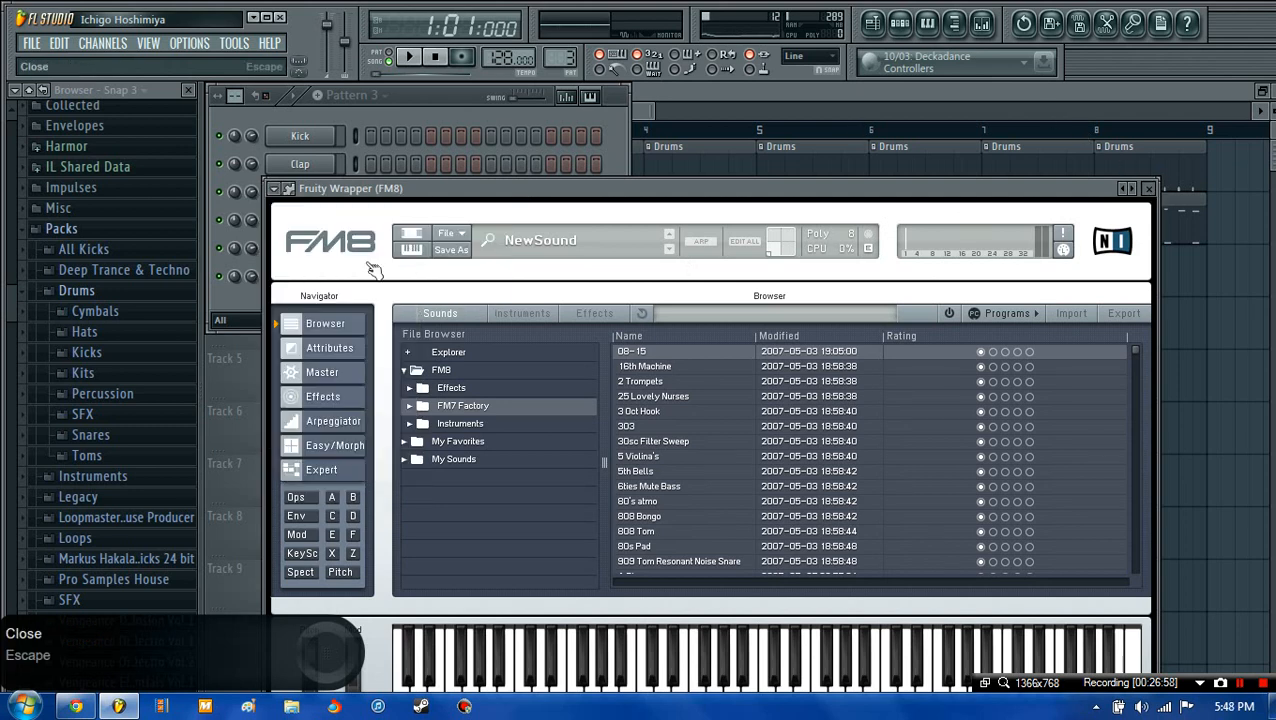
key(Escape)
- Replace the FM8 channel with a second Harmor instrument
right_click(300, 270)
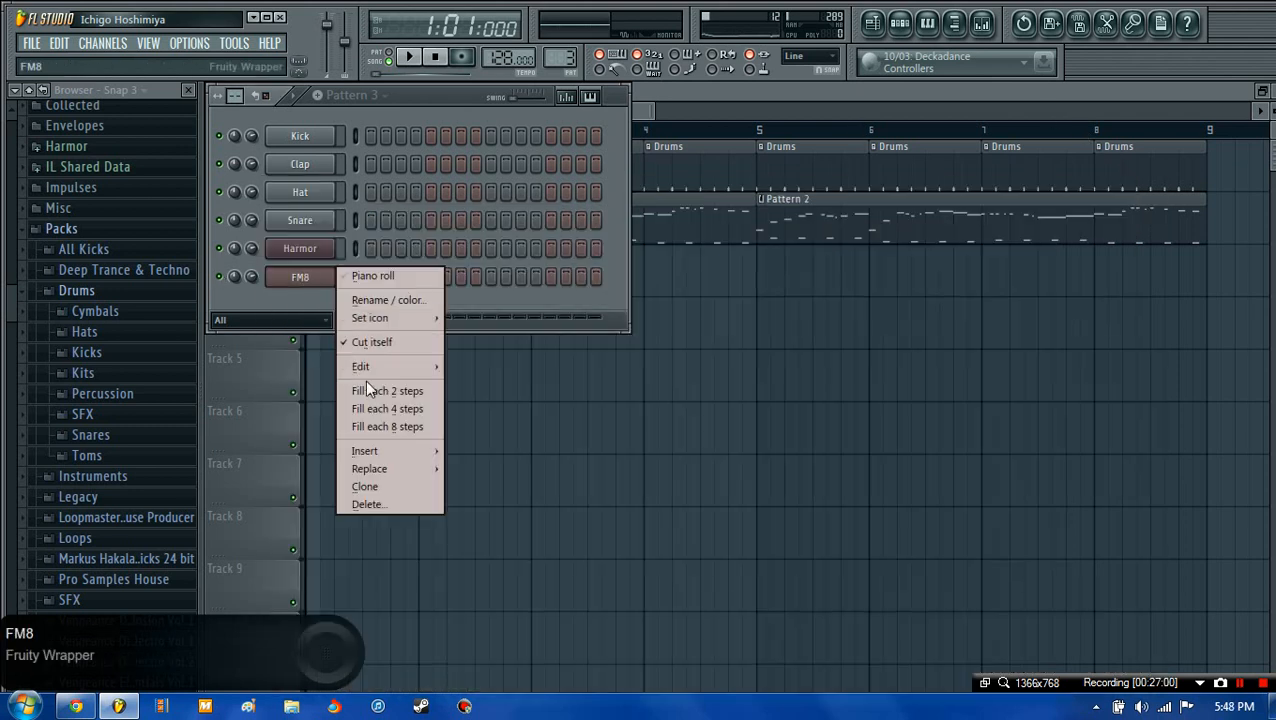
mouse_move(372, 472)
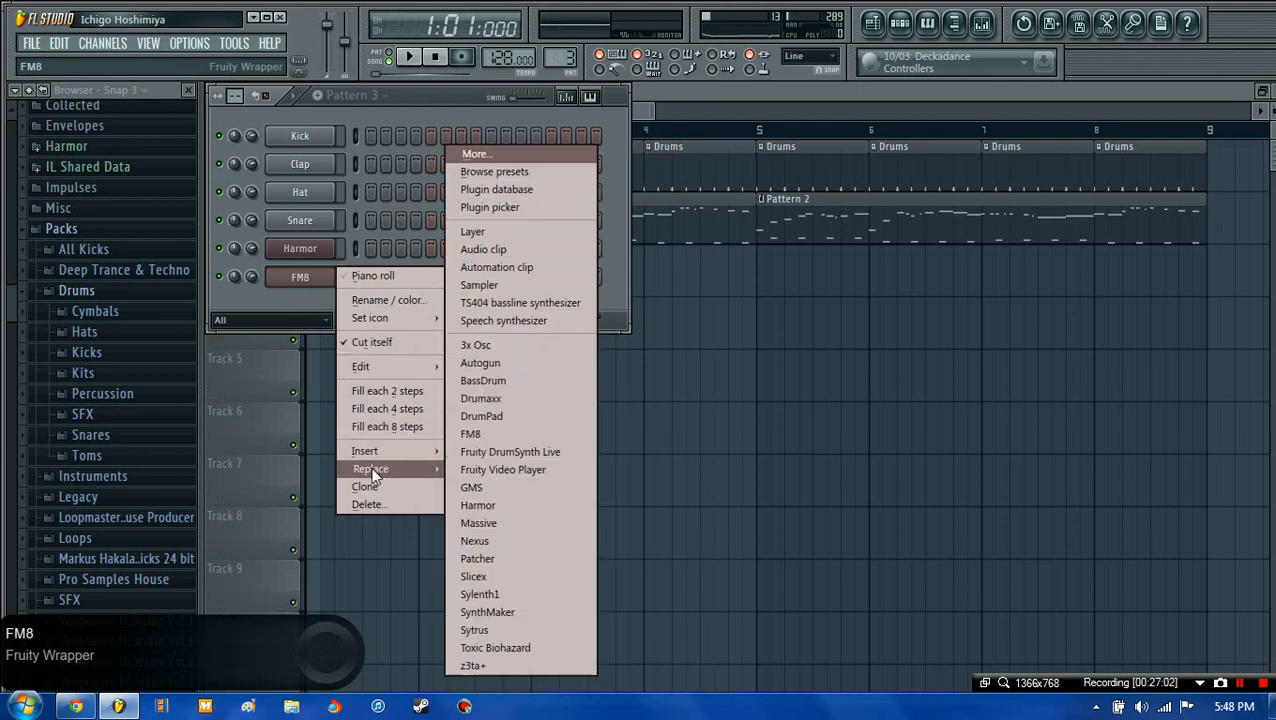
click(477, 505)
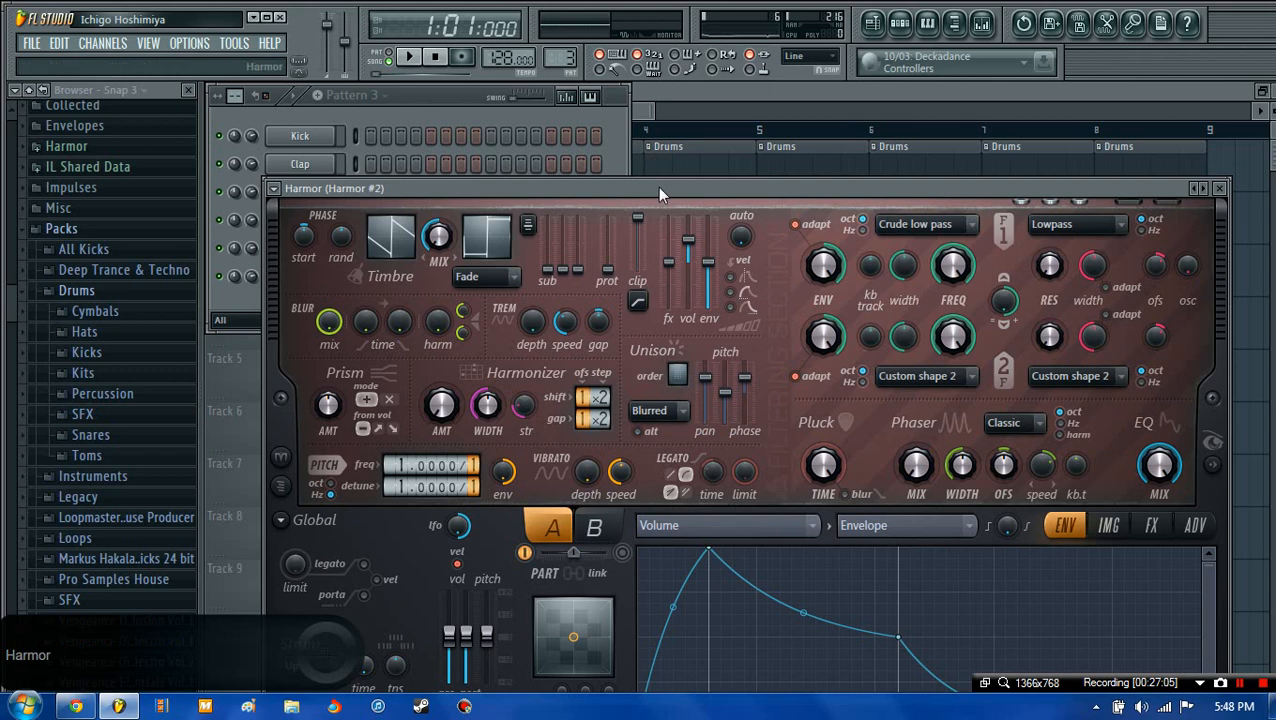
- Raise the three sub sliders, set the unison order to 3 and turn the pluck time to 62% in Harmor #2
drag(659, 188, 658, 132)
drag(547, 212, 577, 181)
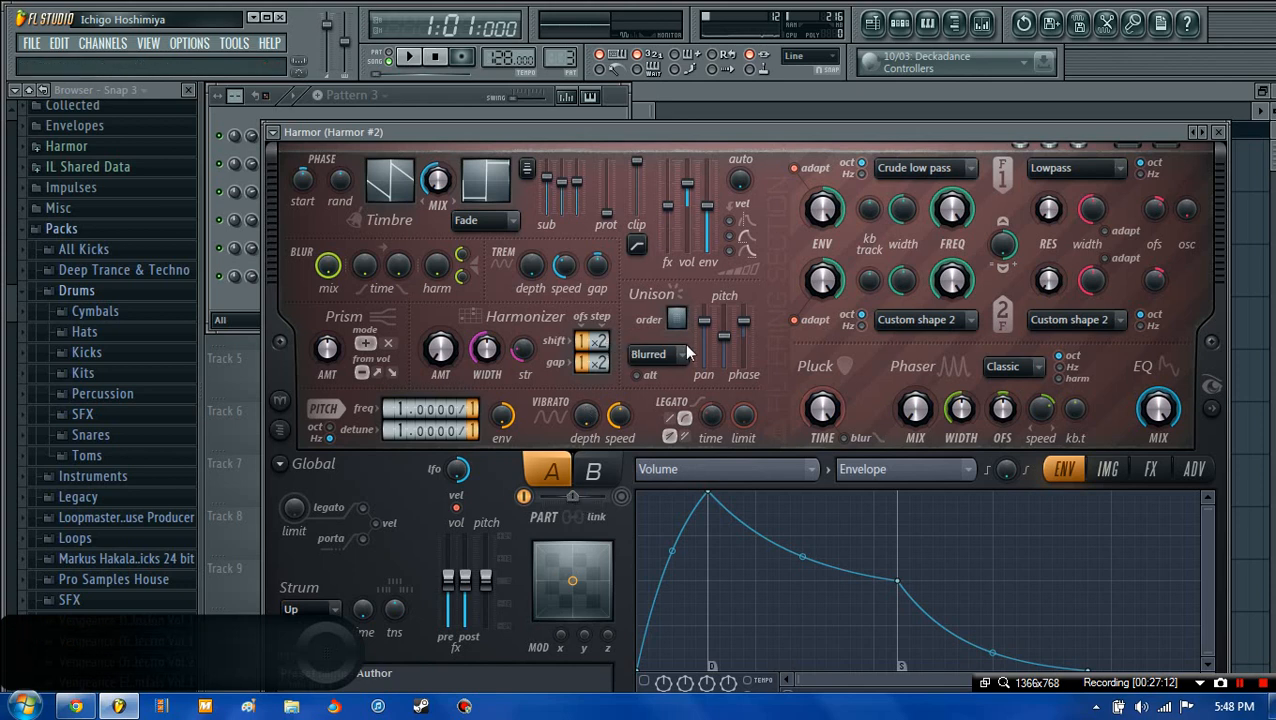
drag(822, 408, 822, 372)
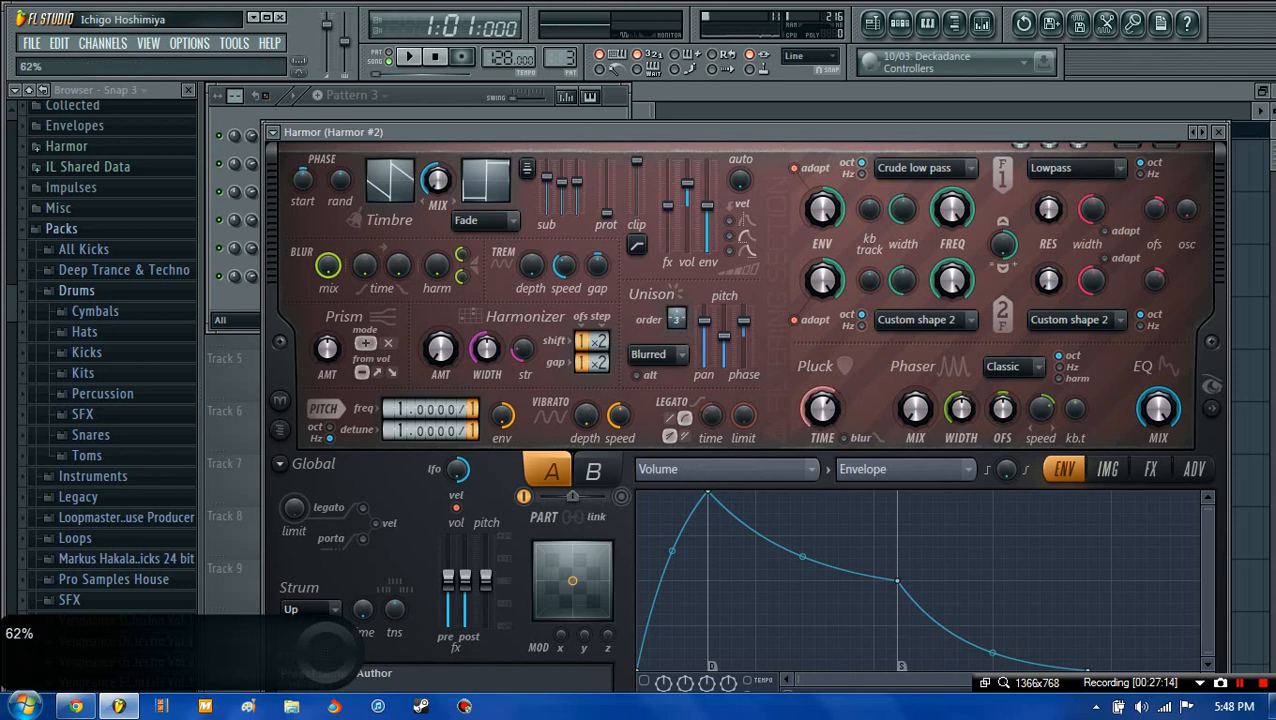
- Set Harmor #2's filter 1 shape to Hill low pass and its resonance shape to Classic
click(944, 170)
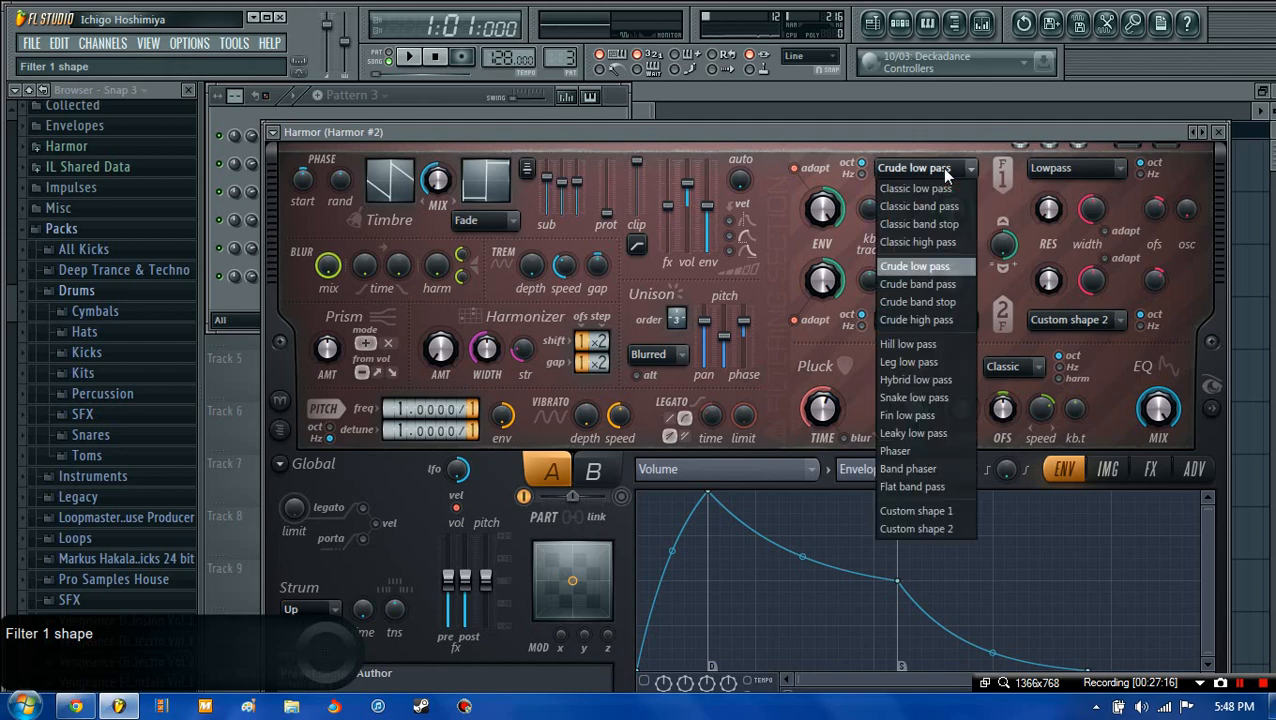
click(924, 343)
click(1075, 168)
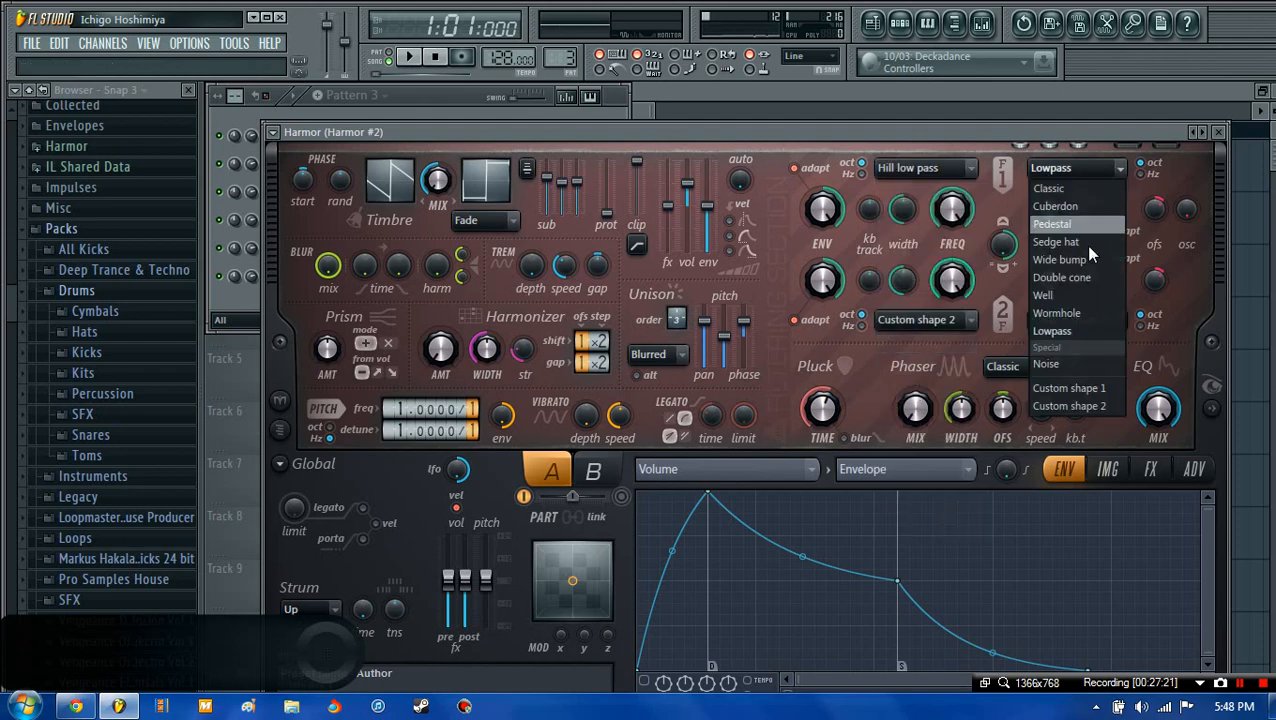
click(1049, 189)
- Set Harmor #2's compression effect to Heating and raise its amount
click(1150, 470)
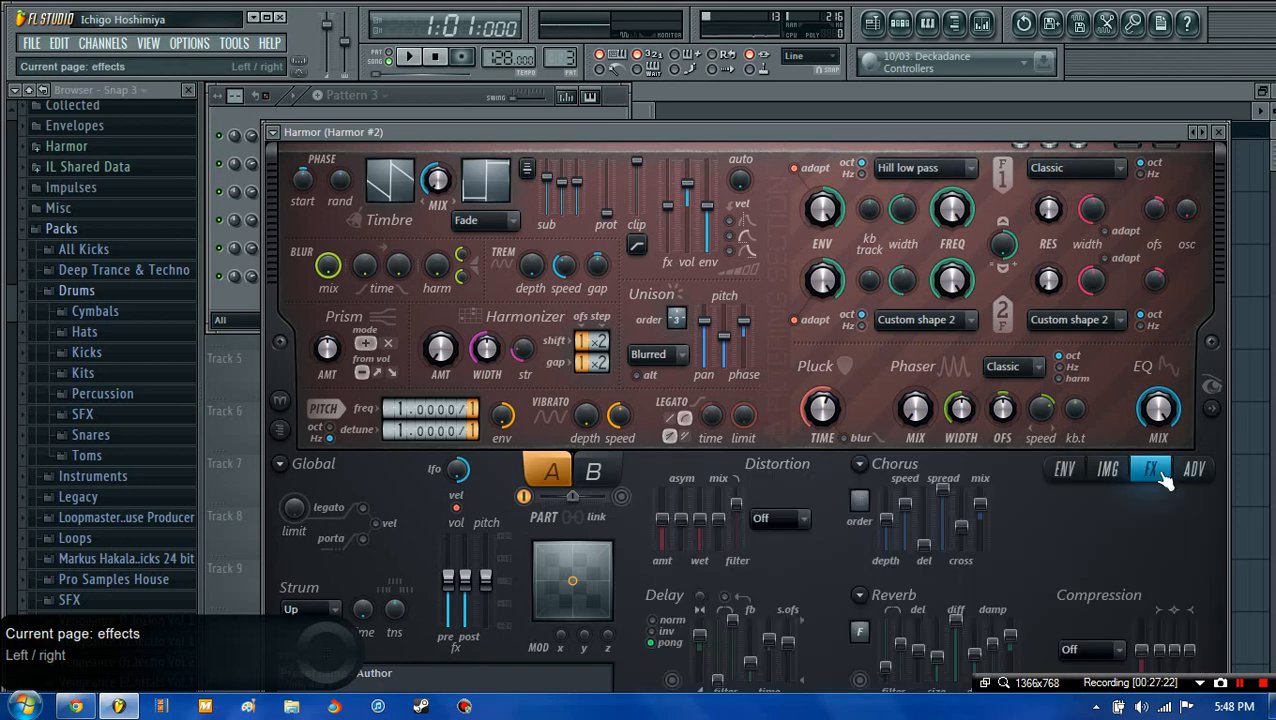
click(1113, 652)
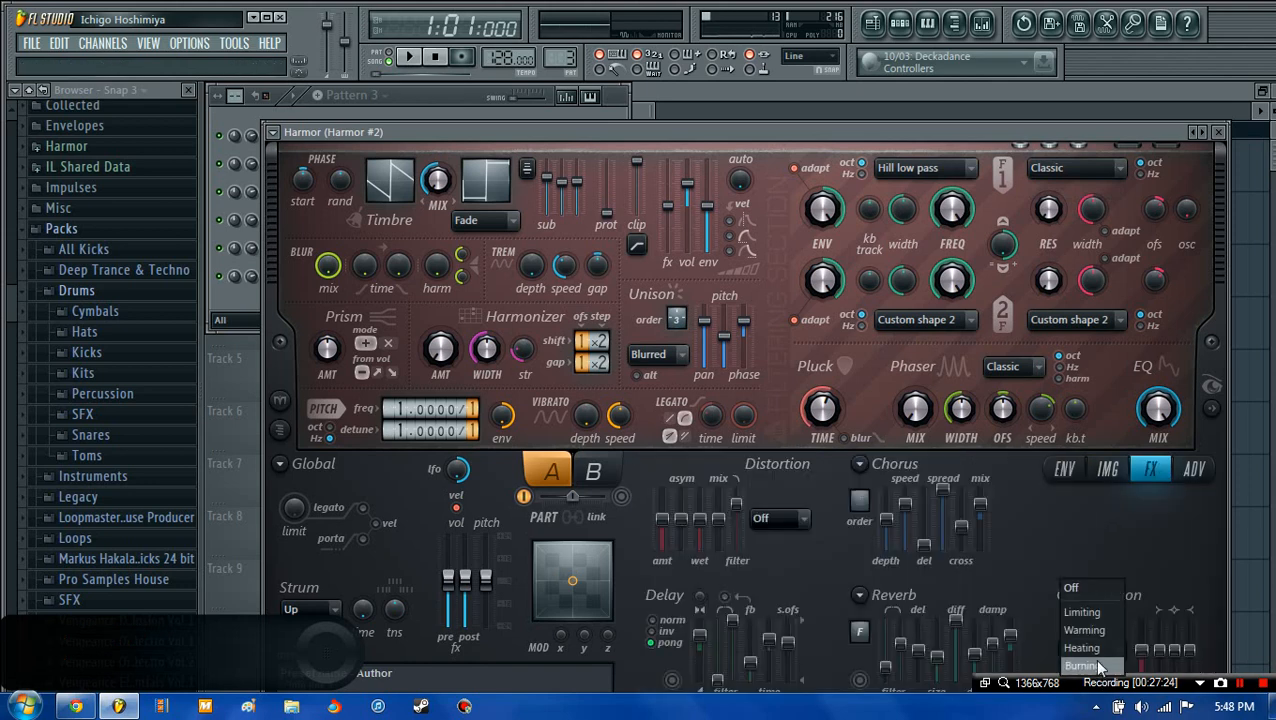
click(1090, 666)
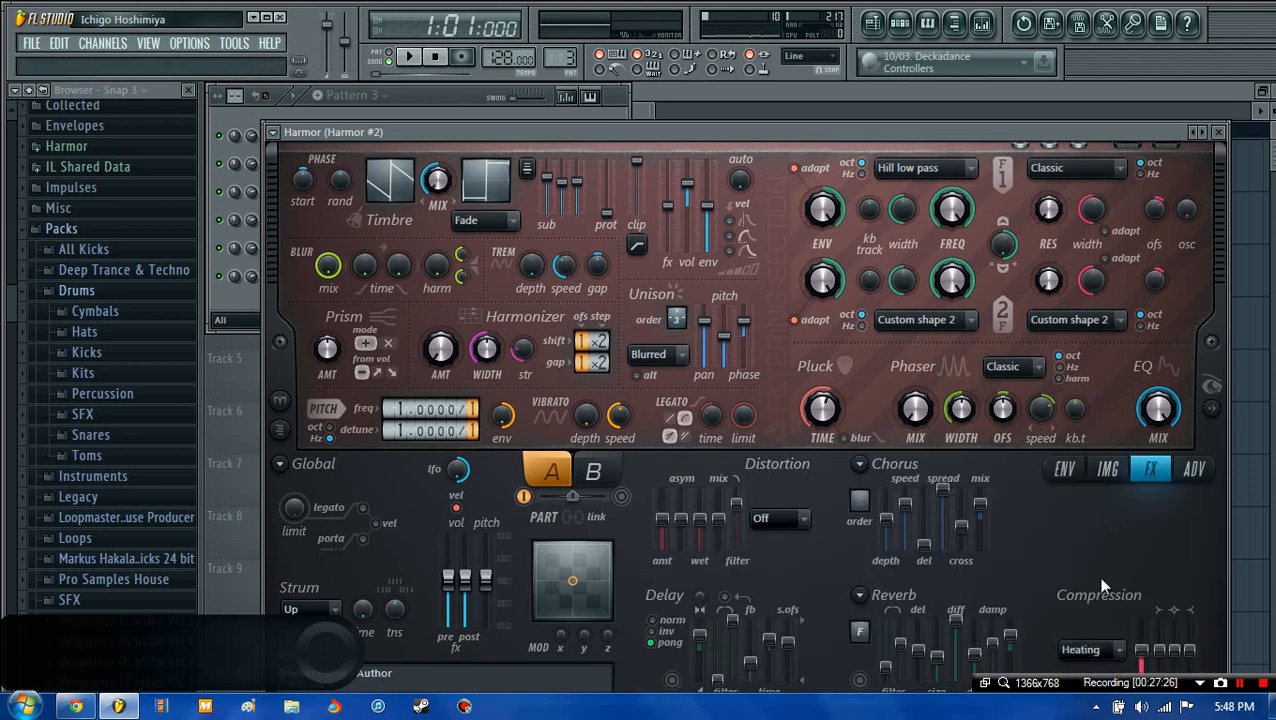
drag(1141, 650, 1141, 638)
- Set Harmor #2's distortion type to Classic and raise its amount and asymmetry
click(787, 521)
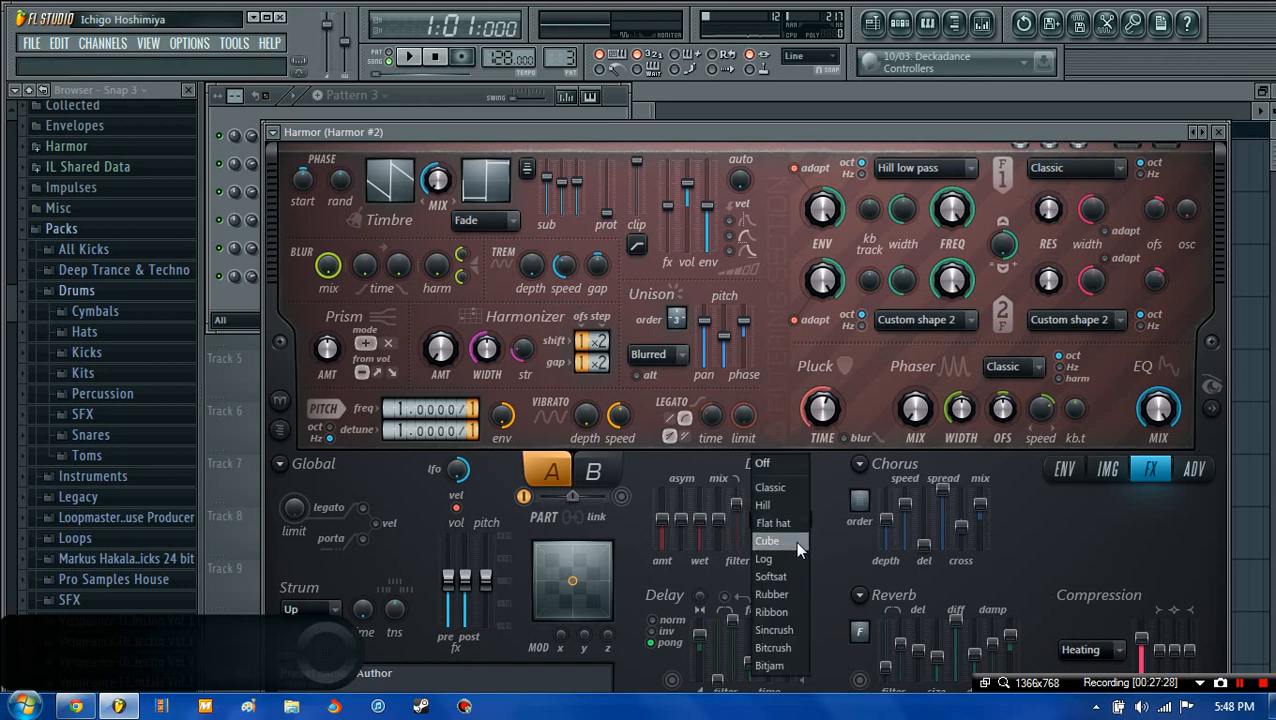
click(776, 486)
mouse_move(670, 527)
mouse_down()
mouse_move(670, 512)
mouse_move(700, 528)
mouse_move(681, 506)
mouse_up()
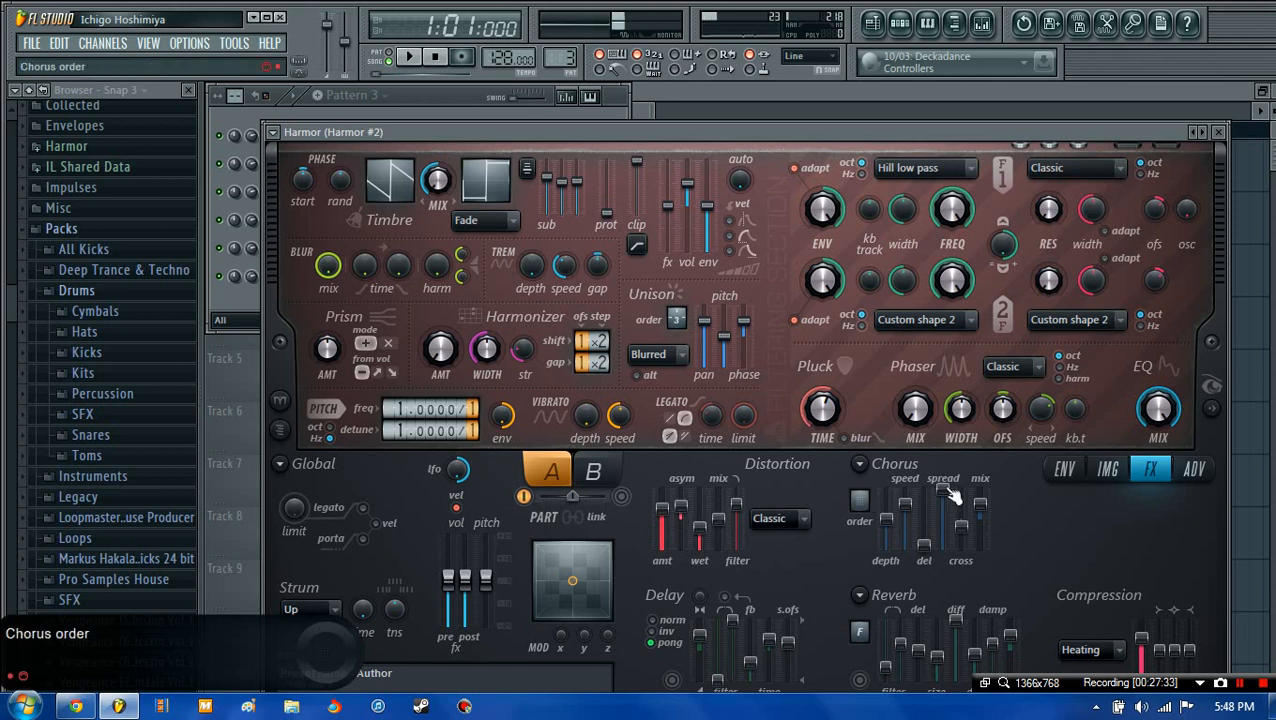
- Enable Harmor #2's reverb, play a few test notes, and close the plugin window
click(860, 680)
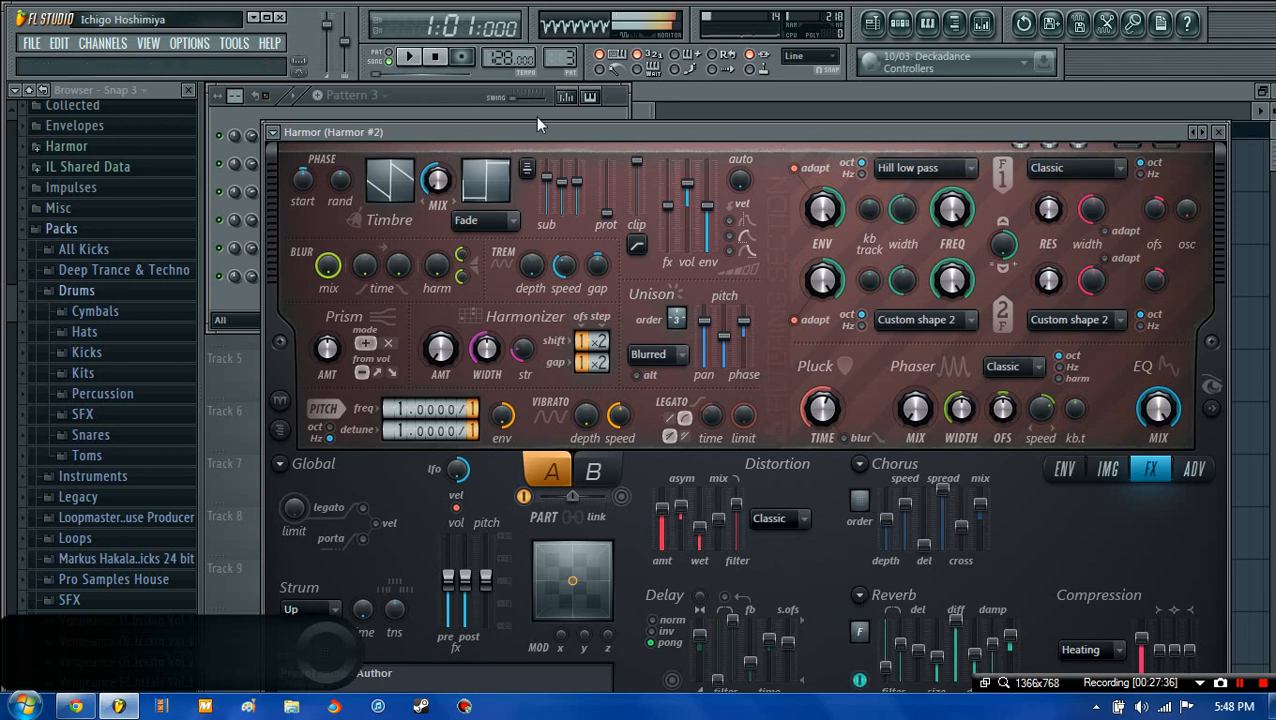
key(e)
key(d)
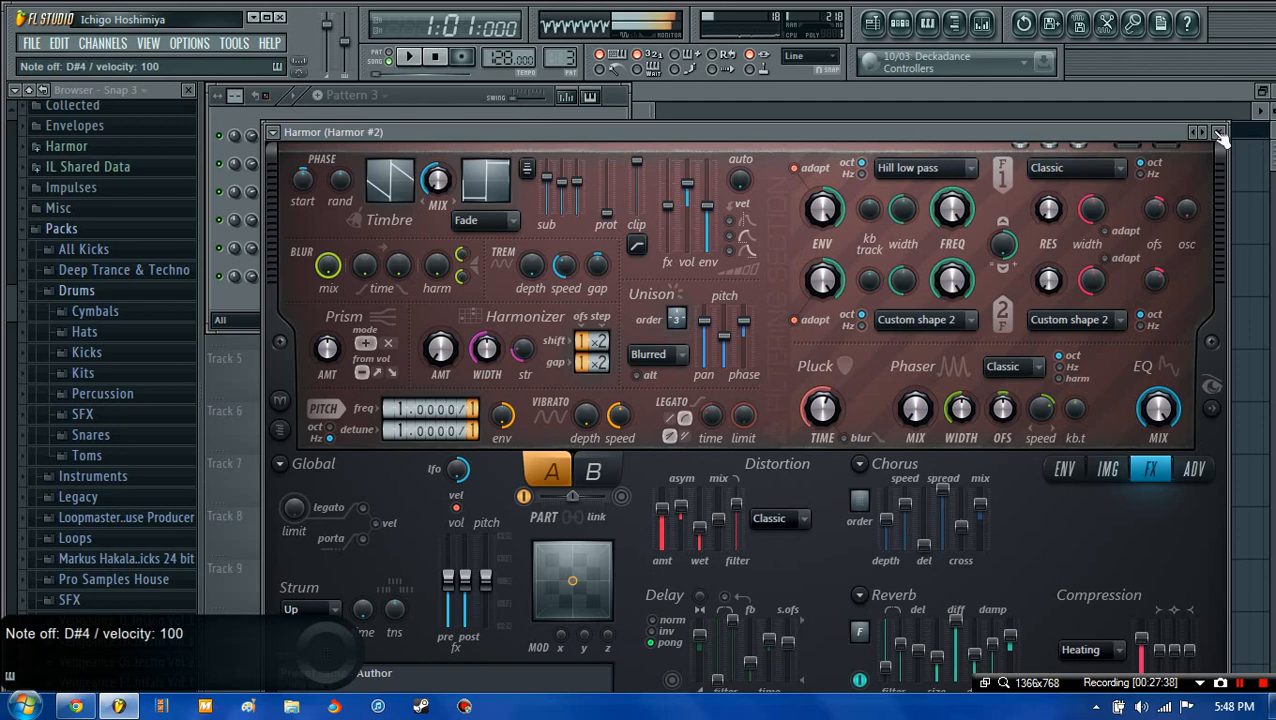
click(1219, 133)
- Paste the copied low notes into Harmor #2's piano roll in Pattern 3 and briefly play them back
right_click(313, 284)
click(364, 276)
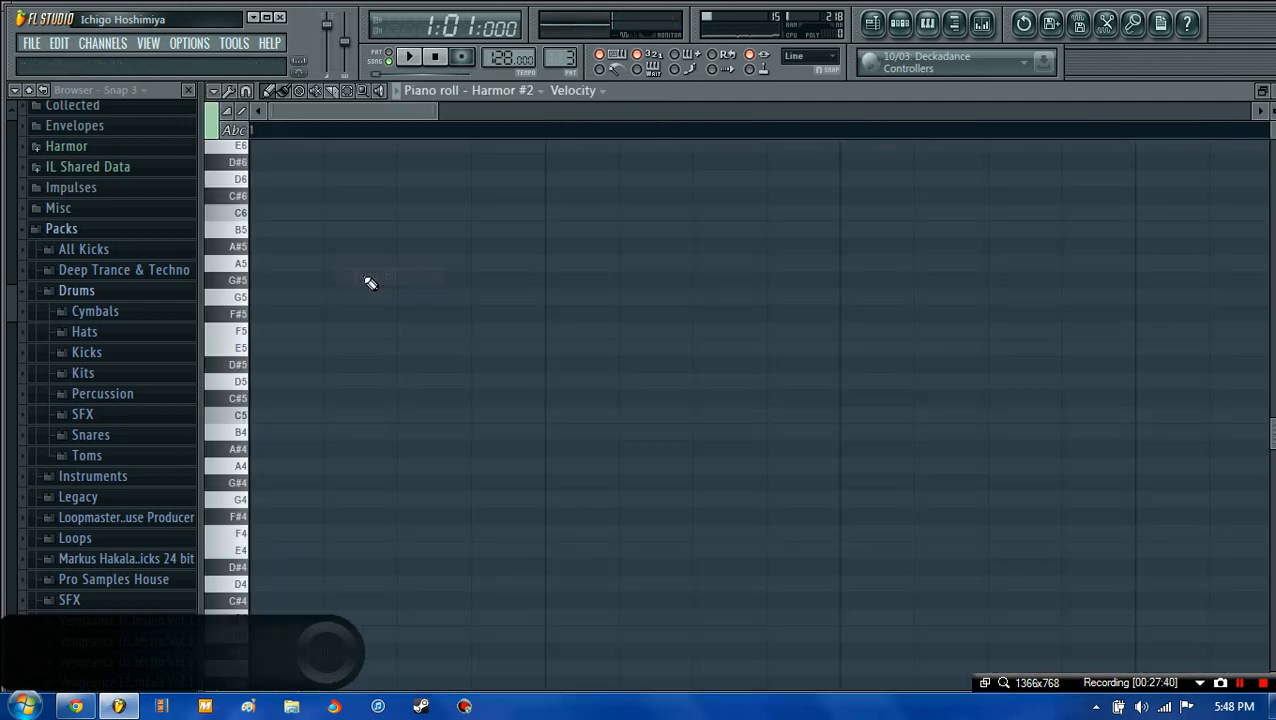
click(419, 60)
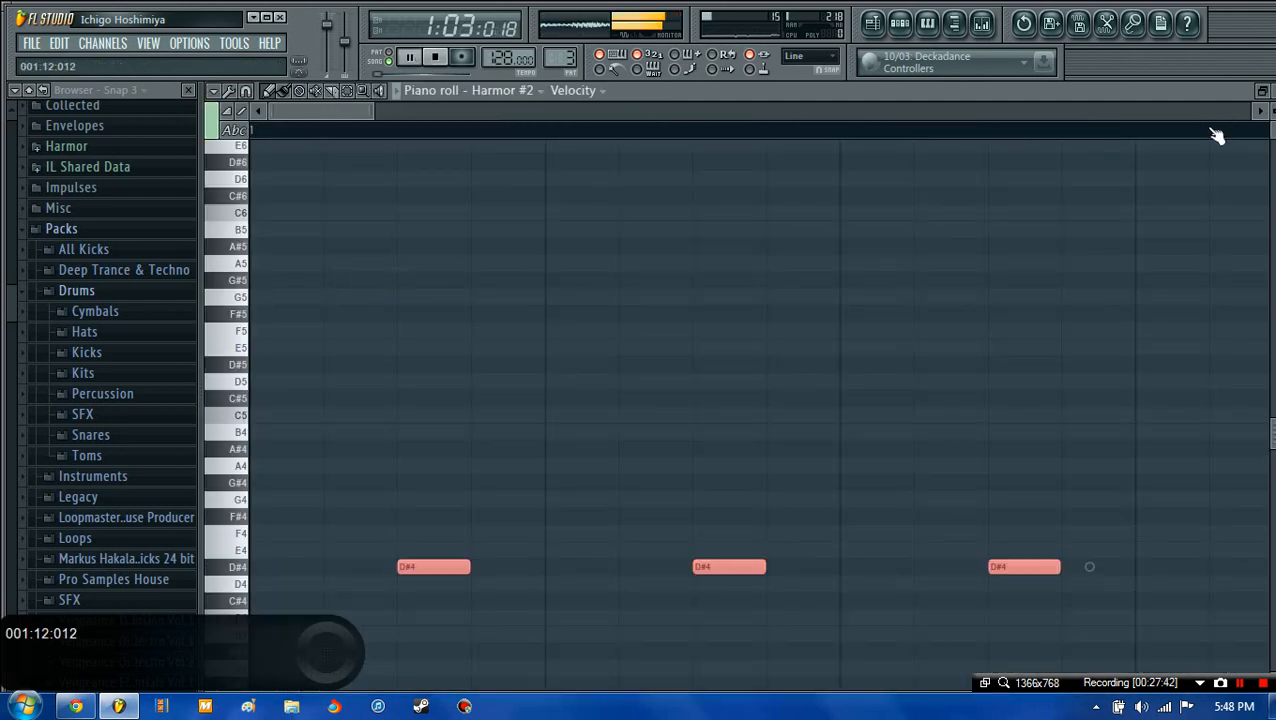
click(1273, 91)
click(436, 58)
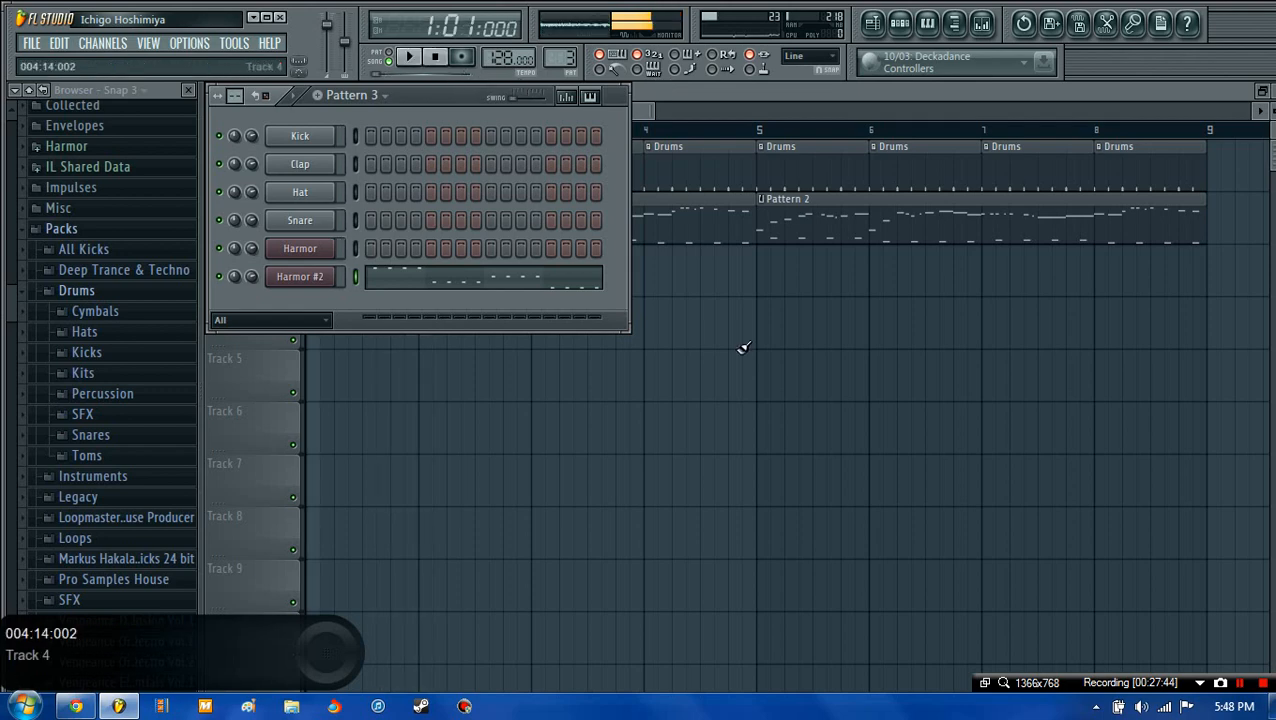
- Place Pattern 3 clips on Track 3 of the playlist at bars 1 and 5
click(740, 345)
drag(822, 328, 208, 310)
click(760, 262)
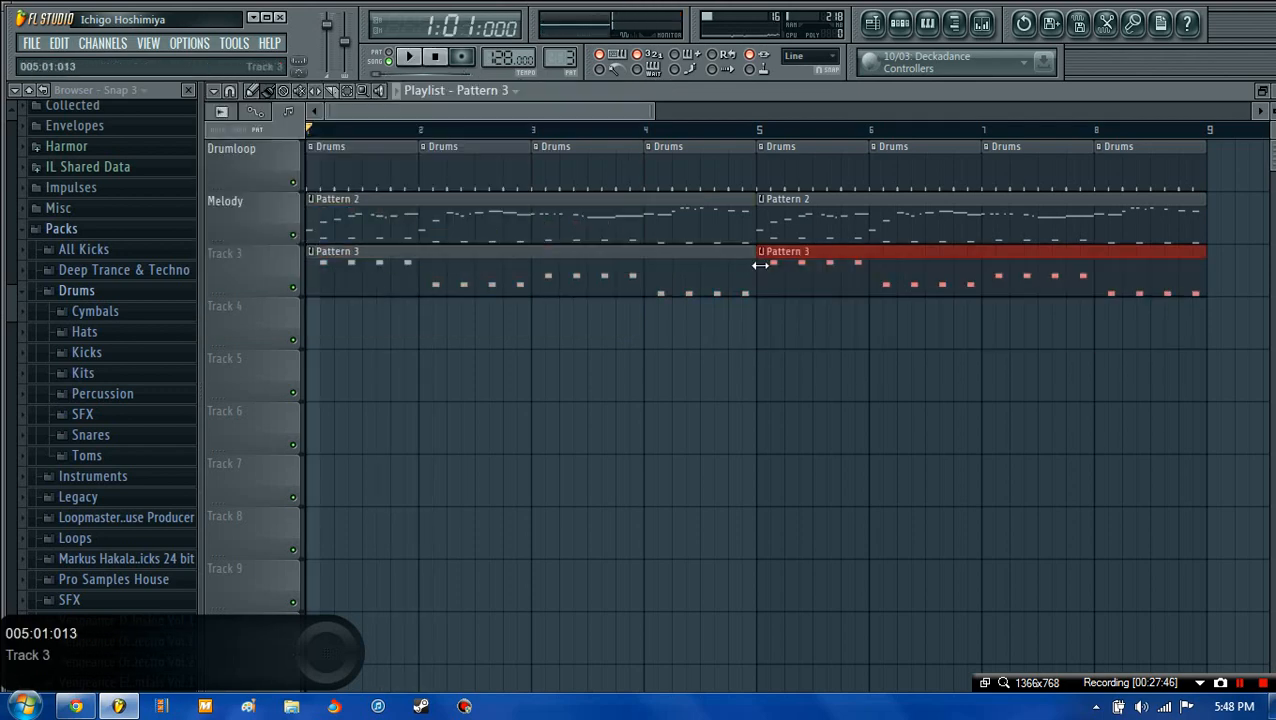
- Rename playlist Track 3 as Bassline
right_click(250, 263)
click(256, 253)
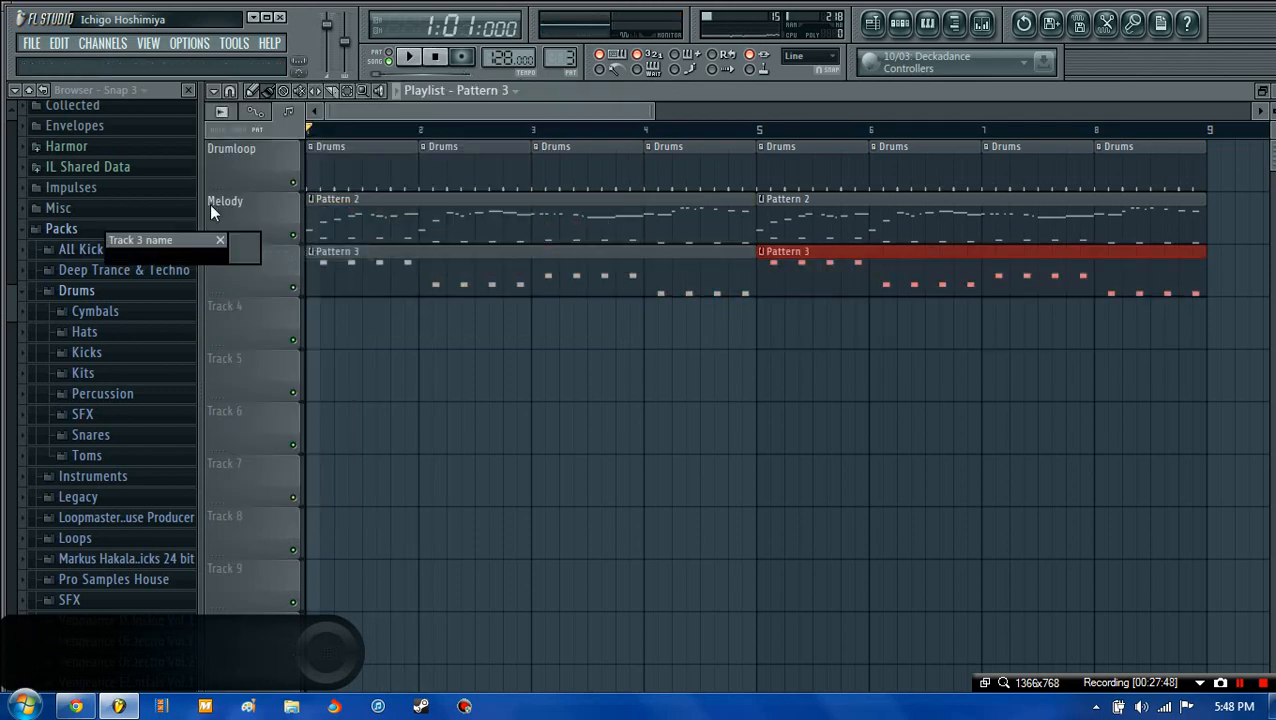
text(Bassline)
key(Return)
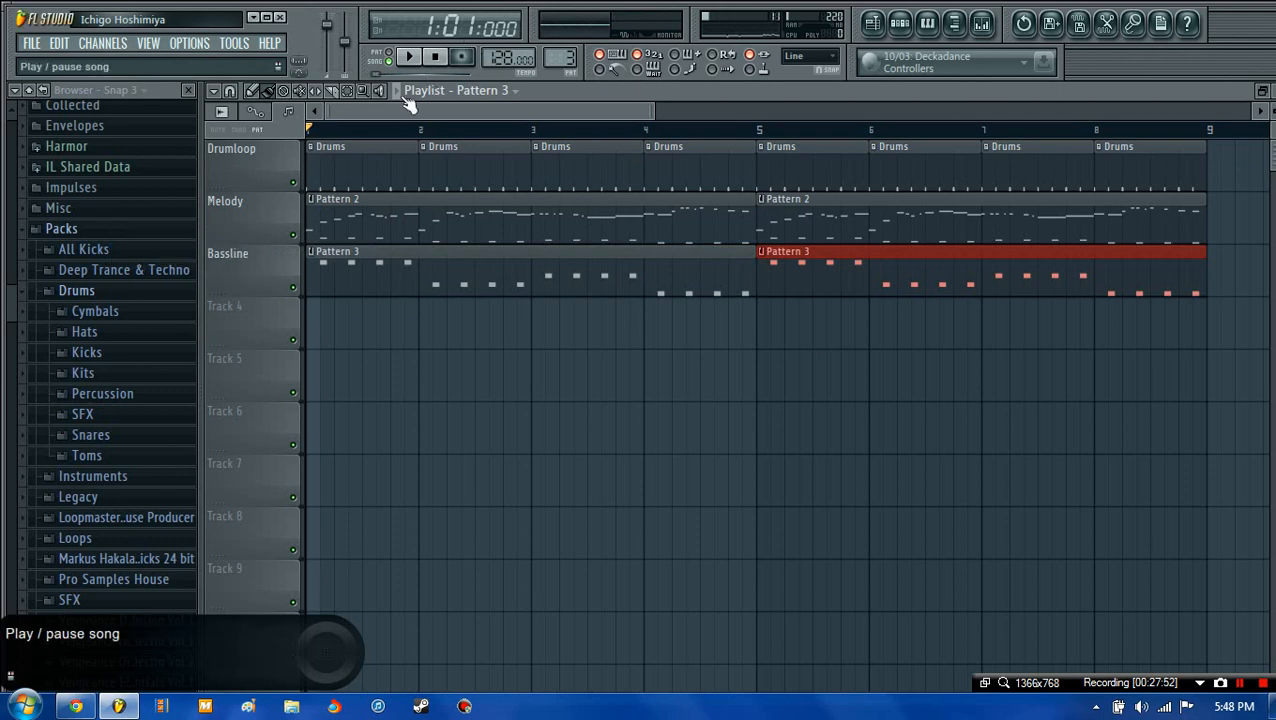
- Play the arrangement from the start into bar 5 to check the bassline against the drums and melody
click(409, 56)
click(846, 364)
right_click(901, 376)
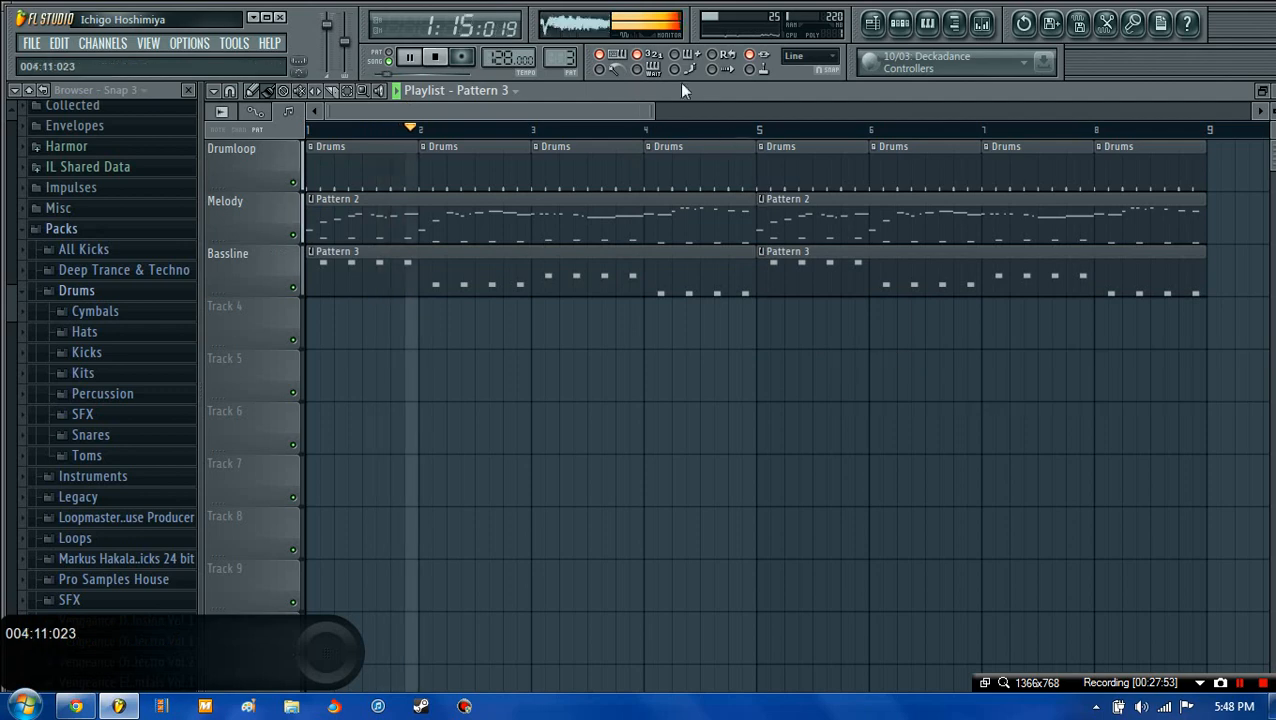
drag(640, 111, 686, 131)
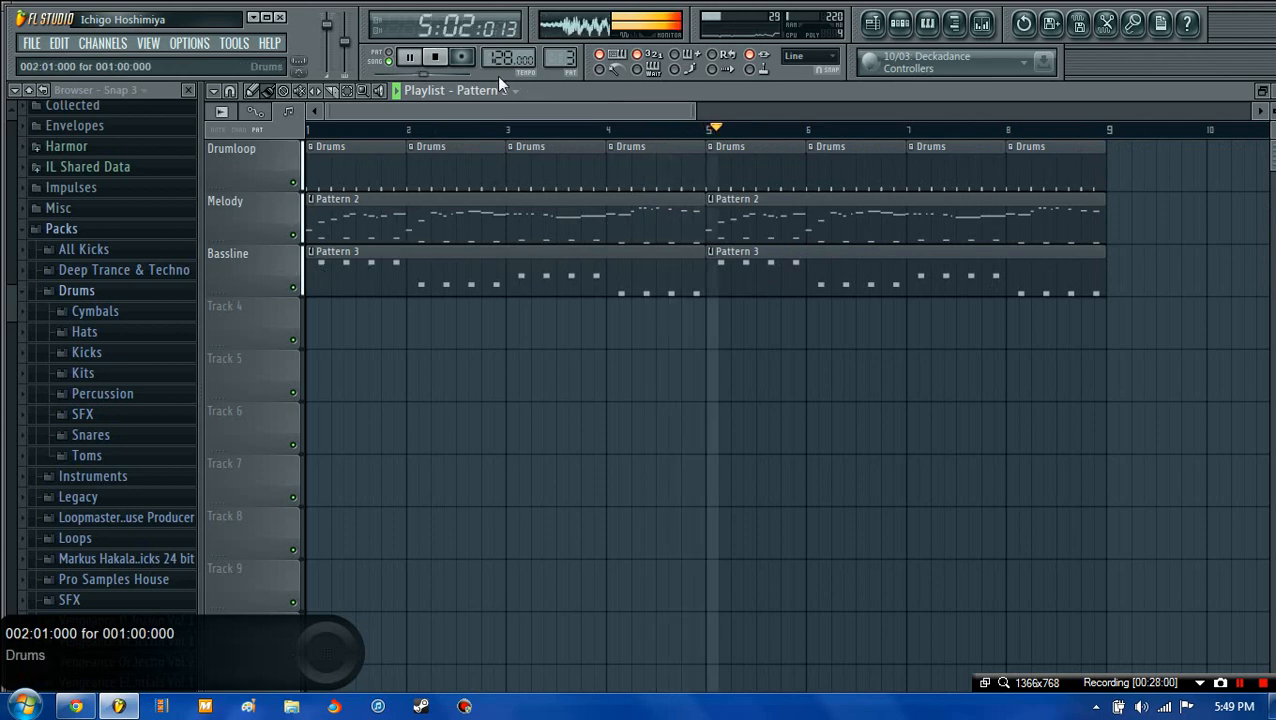
click(436, 58)
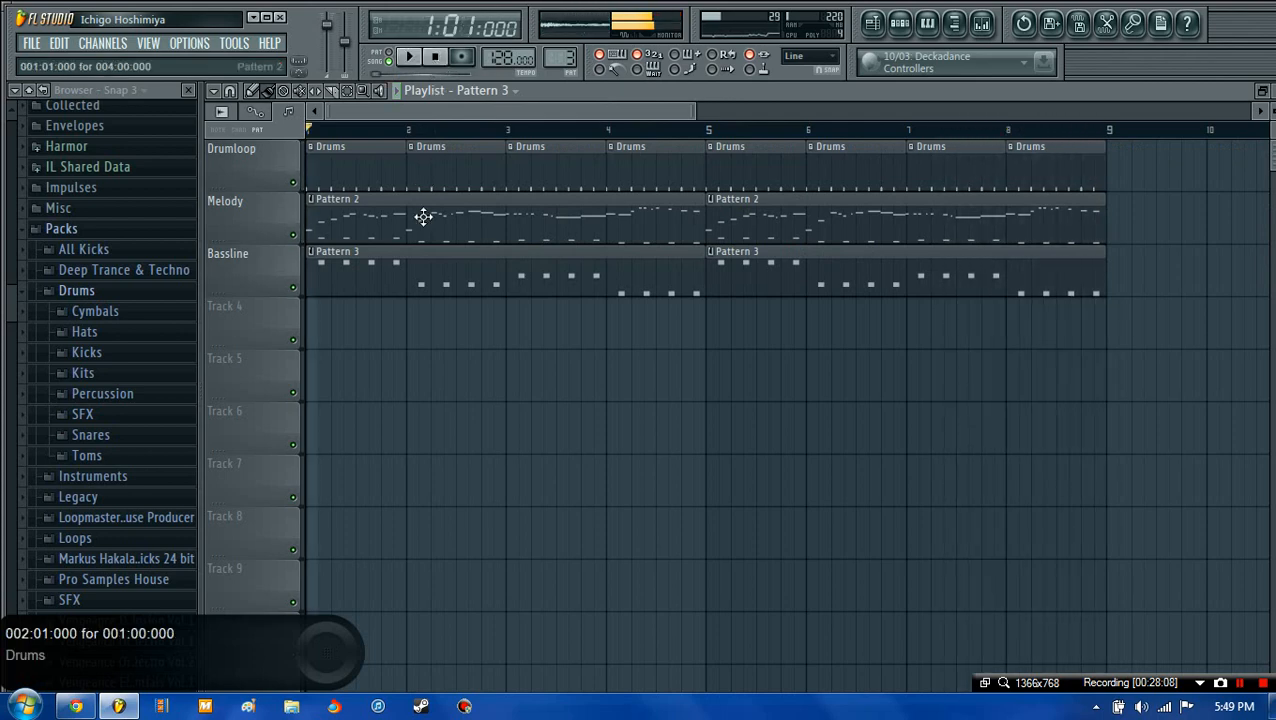
- Route the Harmor #2 channel to mixer insert 6
double_click(369, 273)
click(1271, 91)
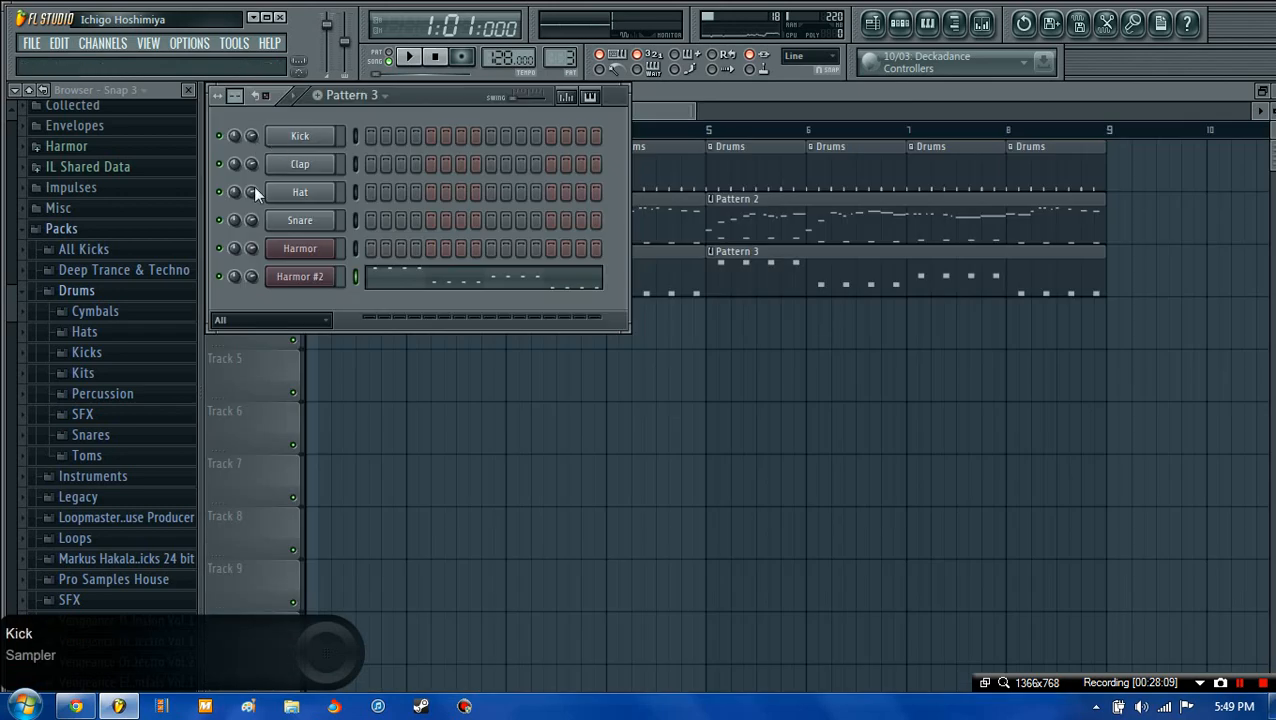
click(326, 275)
click(1222, 132)
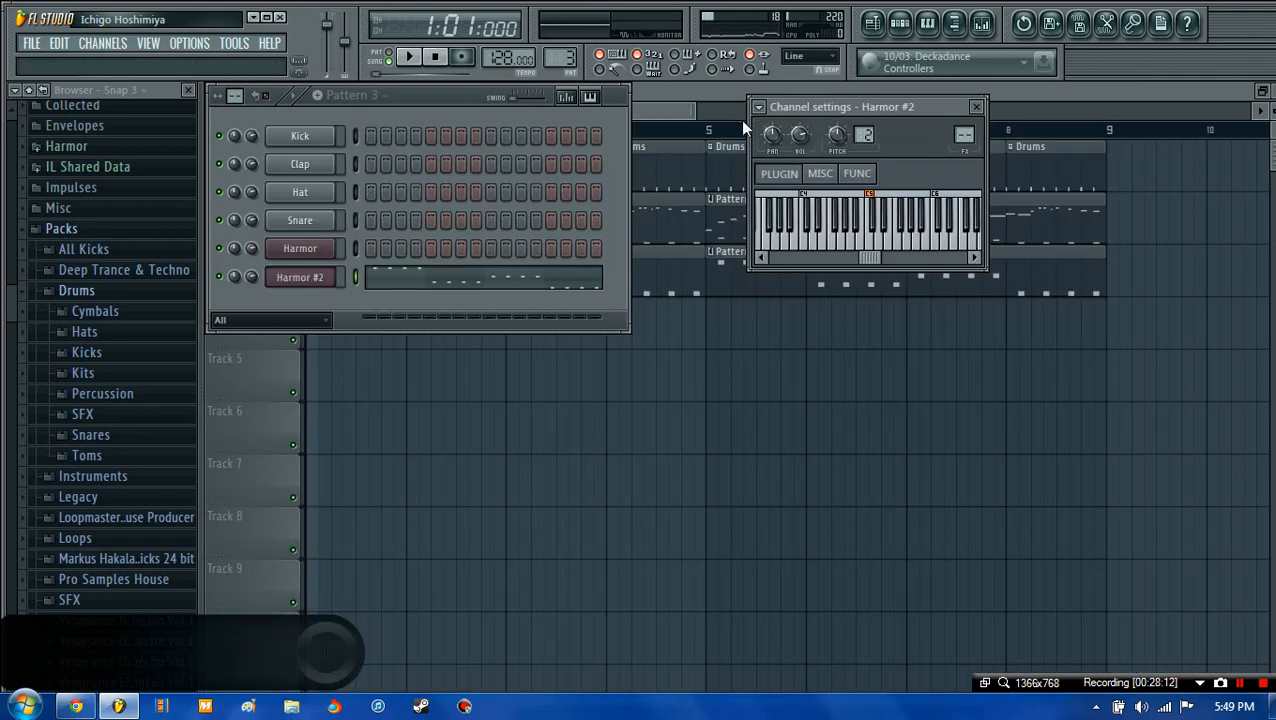
click(763, 108)
click(832, 147)
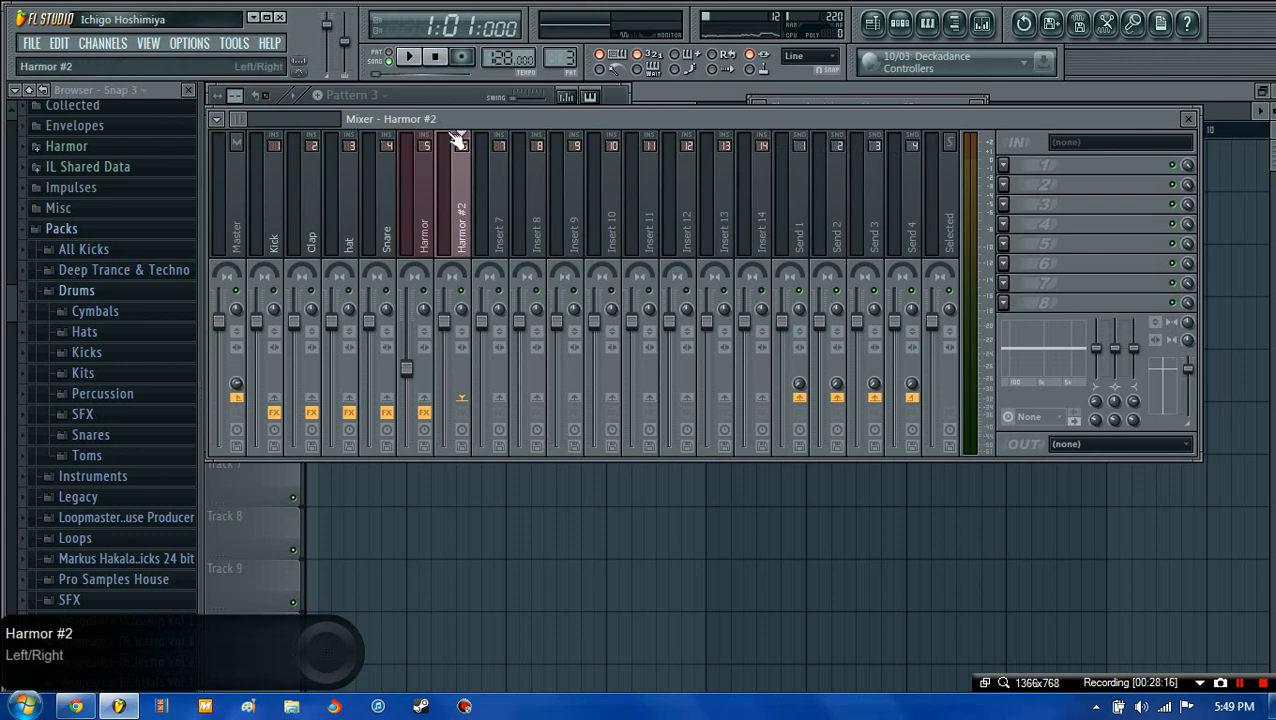
- During playback, add Fruity Parametric EQ 2 to Harmor #2's insert and boost band 2 by 17.4 dB at 142 Hz with a narrower bandwidth
click(409, 56)
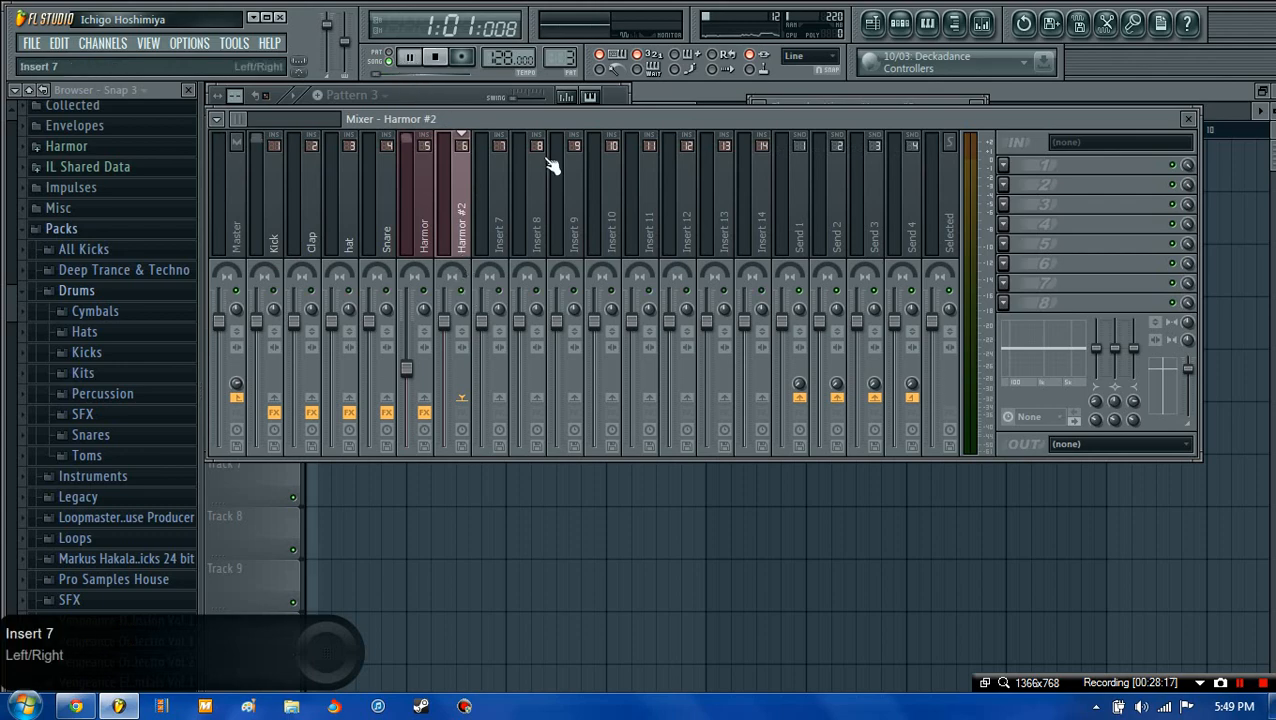
click(1003, 165)
click(1215, 48)
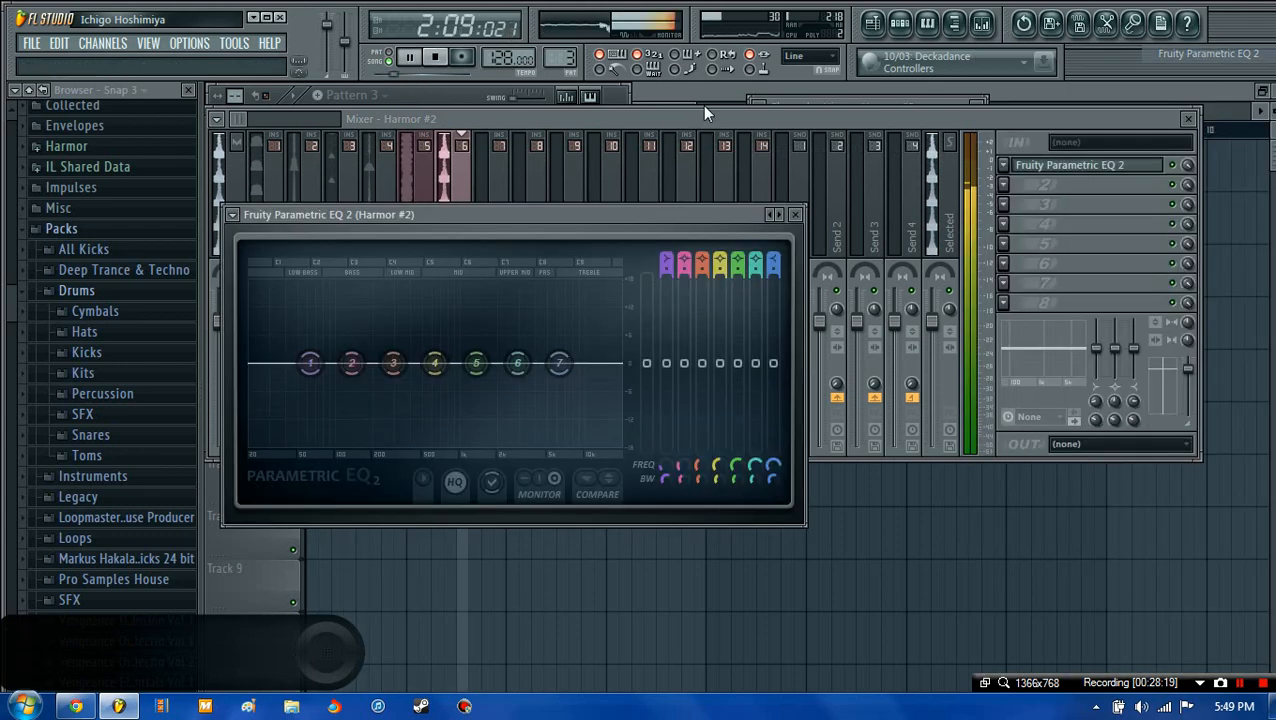
drag(352, 362, 356, 285)
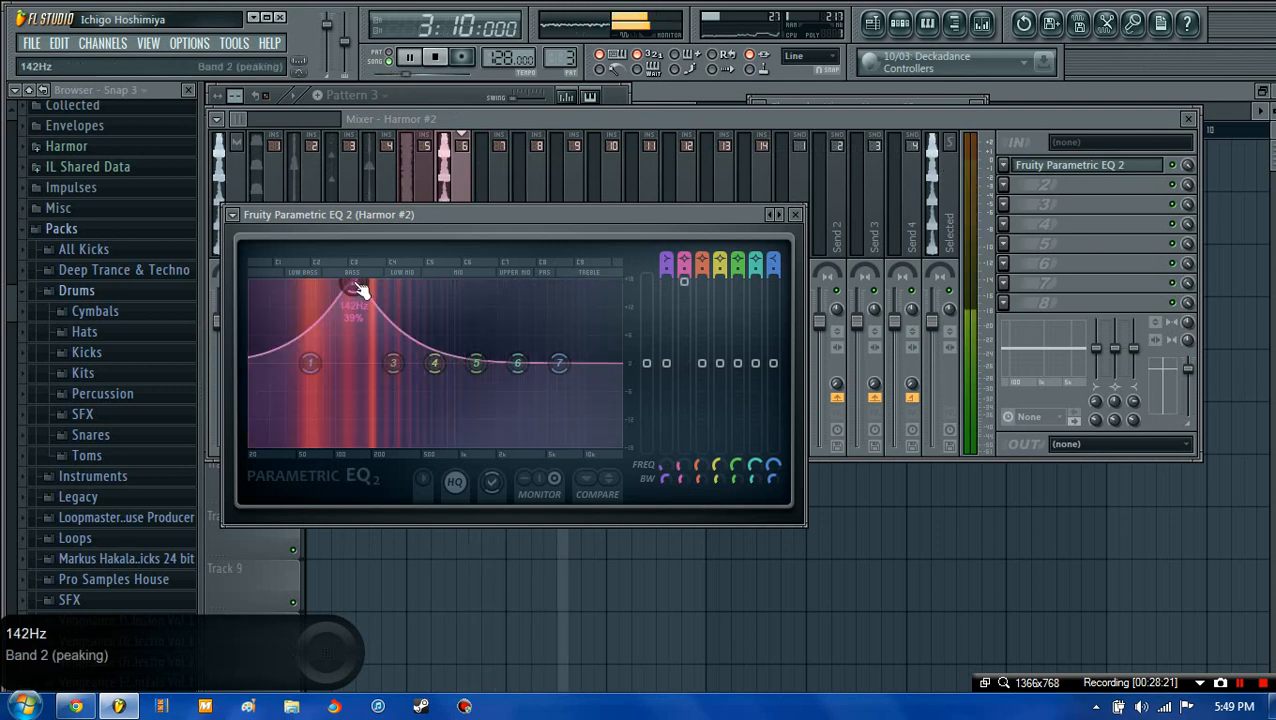
scroll(360, 289, down, 5)
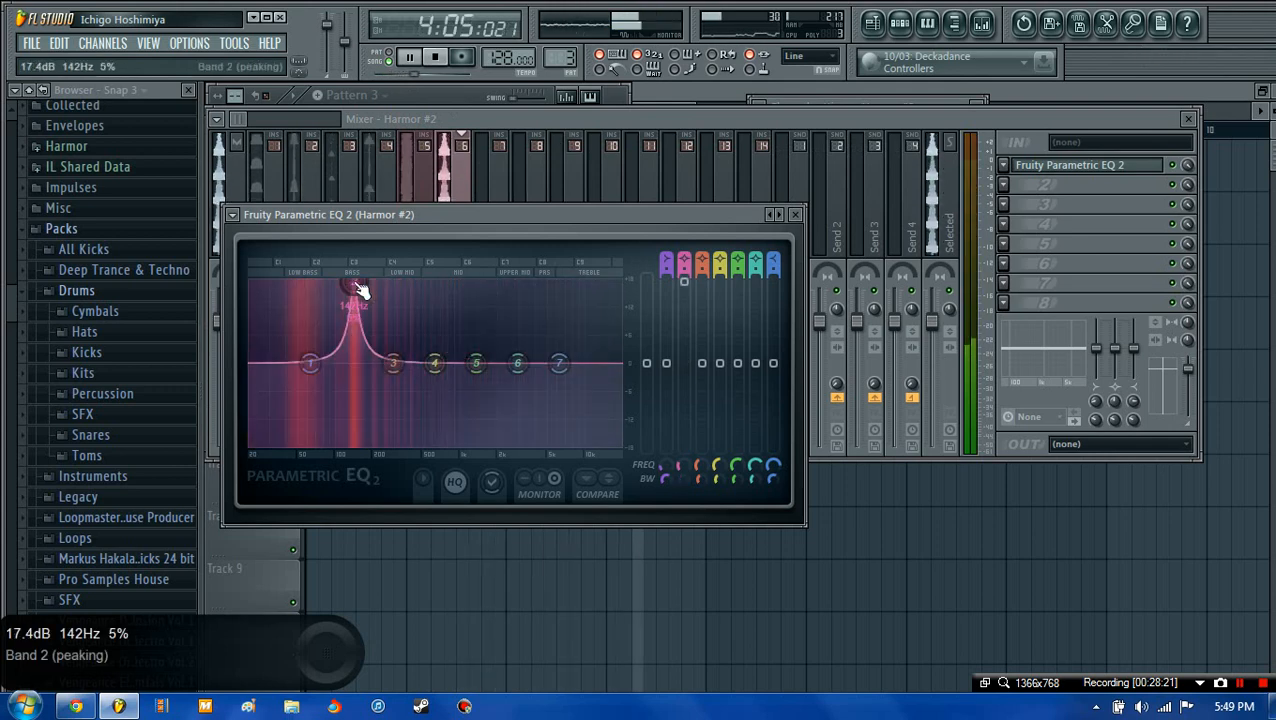
scroll(360, 289, up, 3)
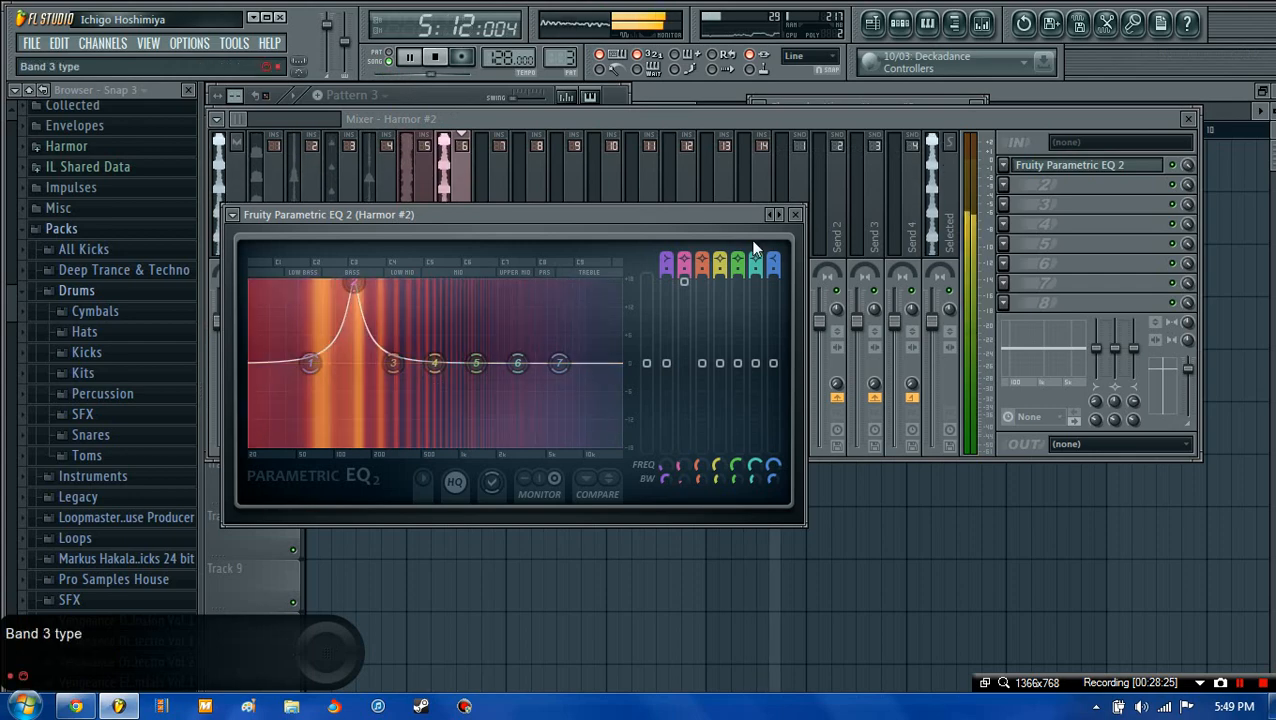
click(795, 214)
- Add Fruity Reeverb to the second effect slot of the Harmor #2 insert with its default settings
click(1003, 184)
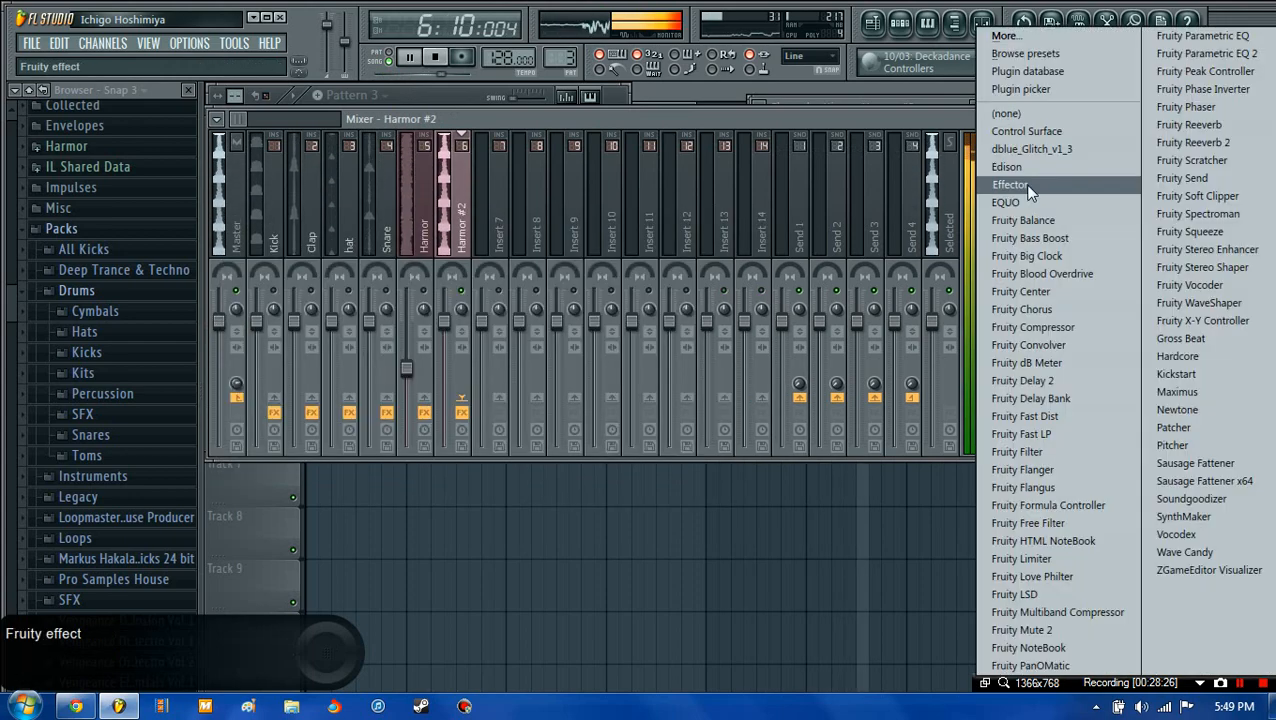
click(1174, 128)
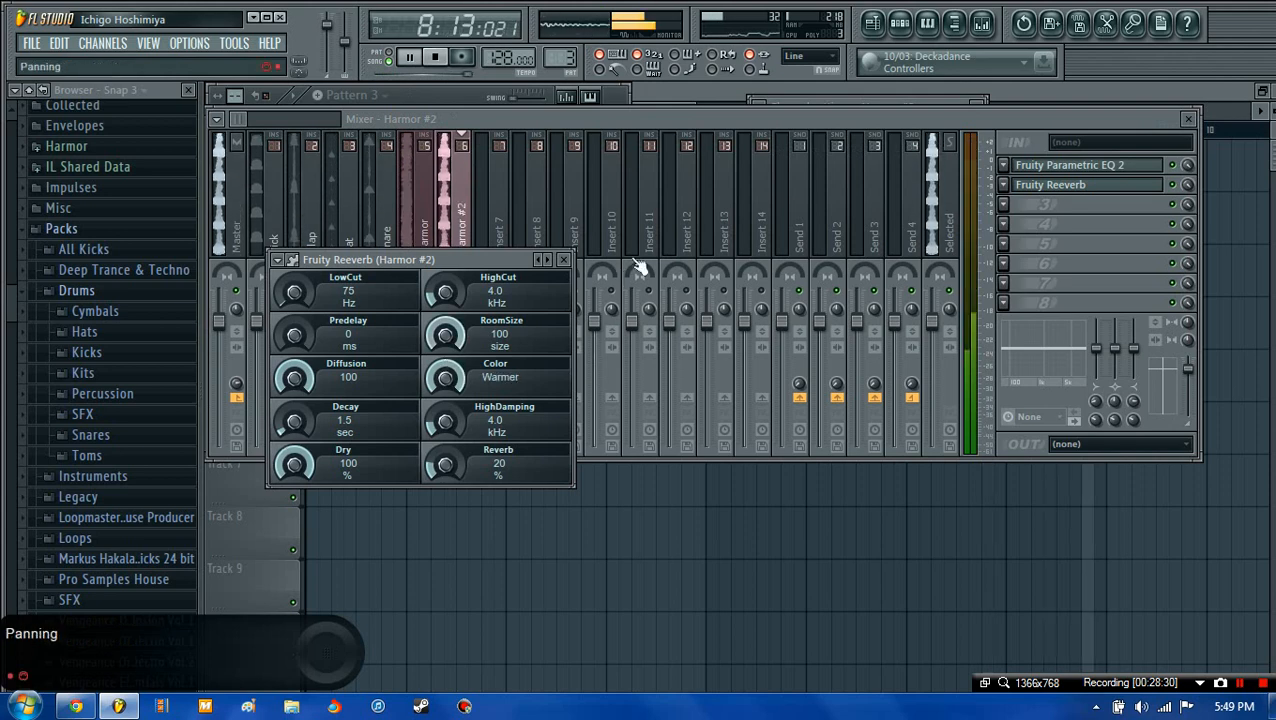
click(563, 259)
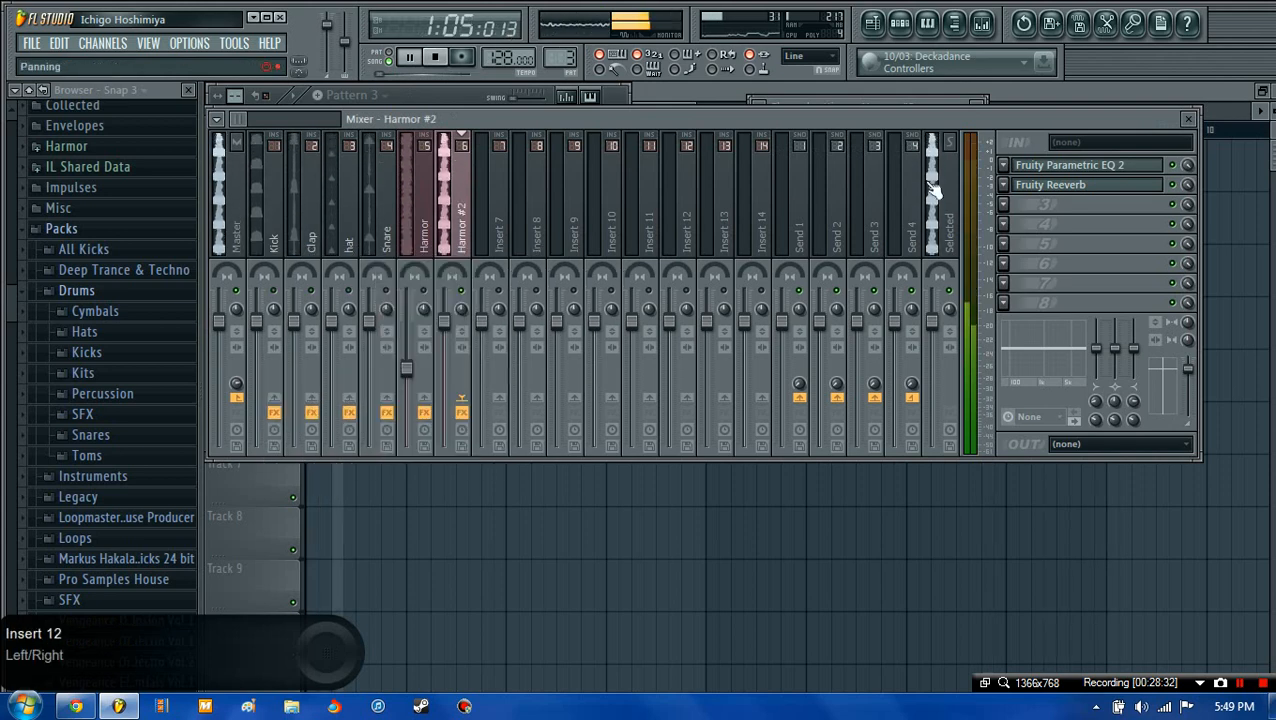
- Lower the Harmor #2 insert's volume slightly, stop playback, and close the mixer and channel settings
click(1003, 204)
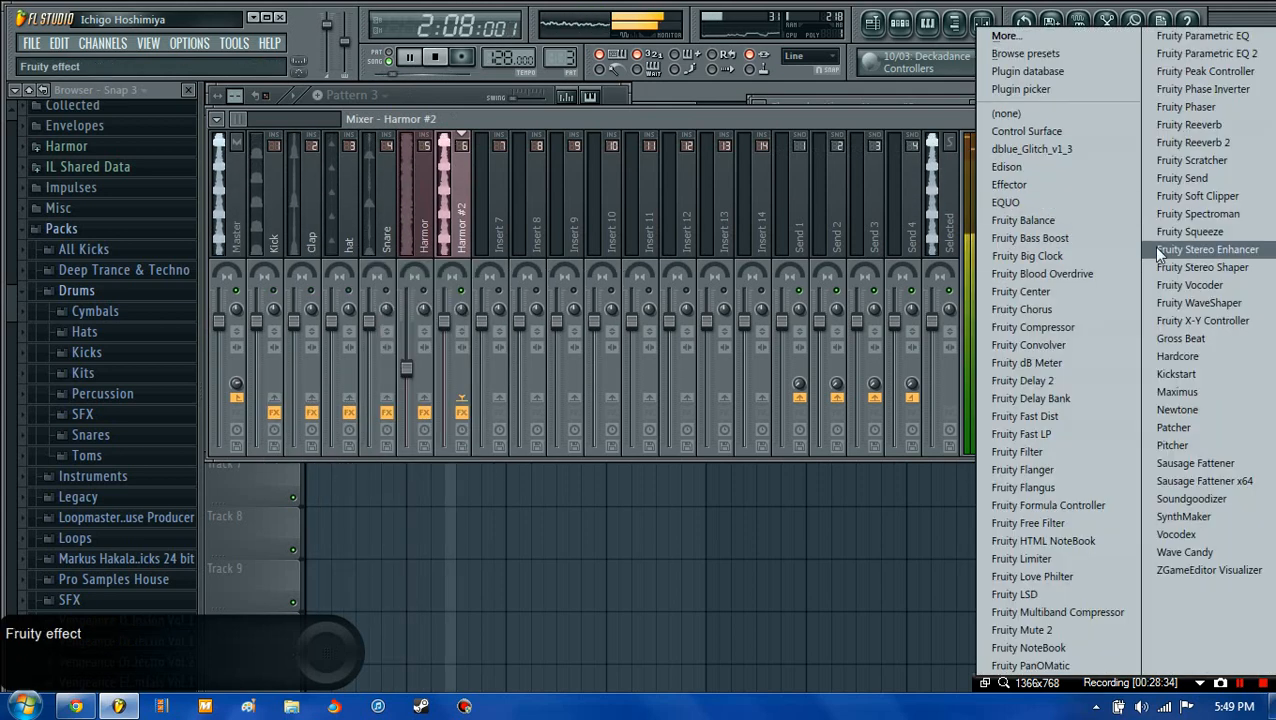
click(893, 119)
drag(444, 320, 444, 333)
click(1188, 119)
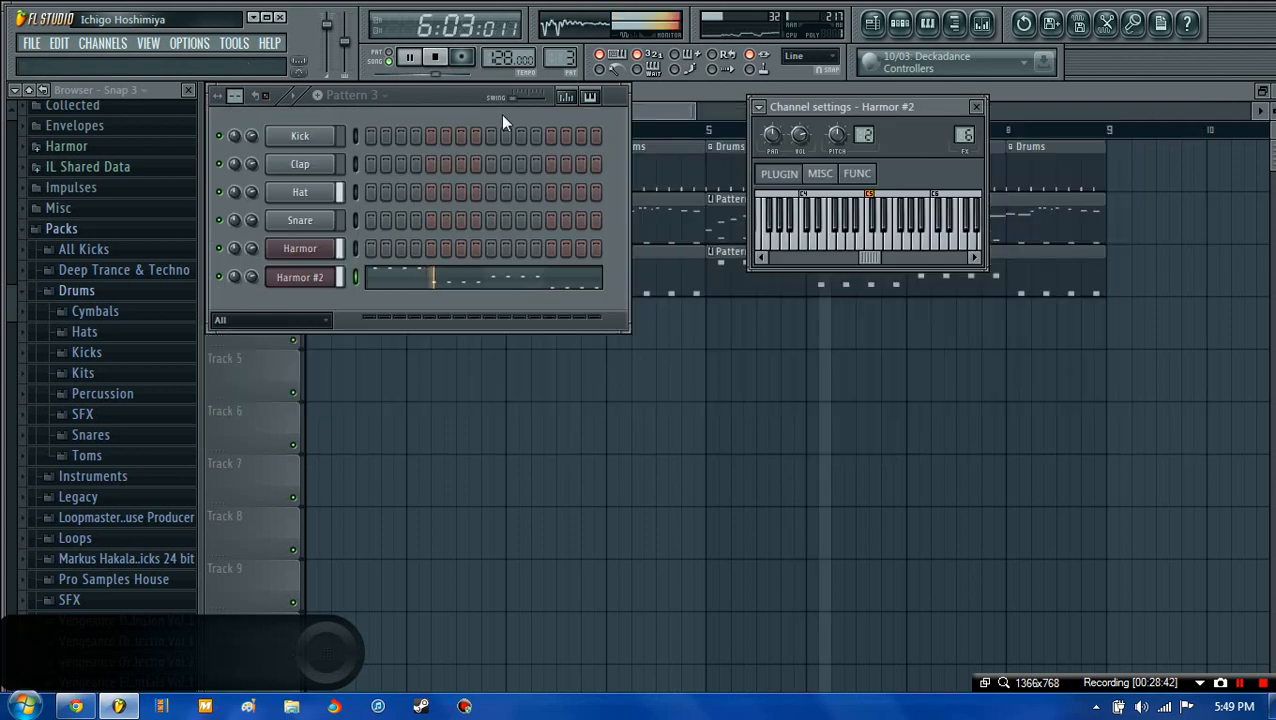
click(437, 57)
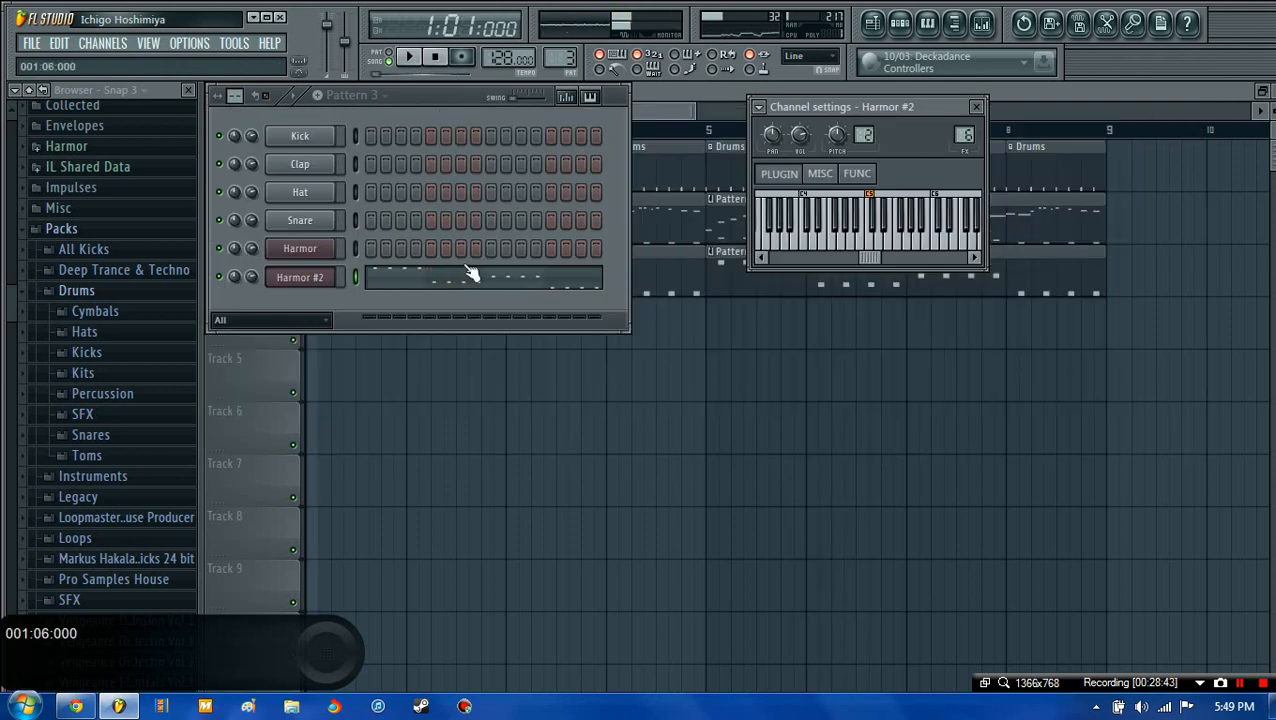
click(976, 106)
- Select and copy Harmor's upper melody notes in Pattern 2's piano roll, excluding the low notes
scroll(566, 57, down, 2)
scroll(566, 57, up, 1)
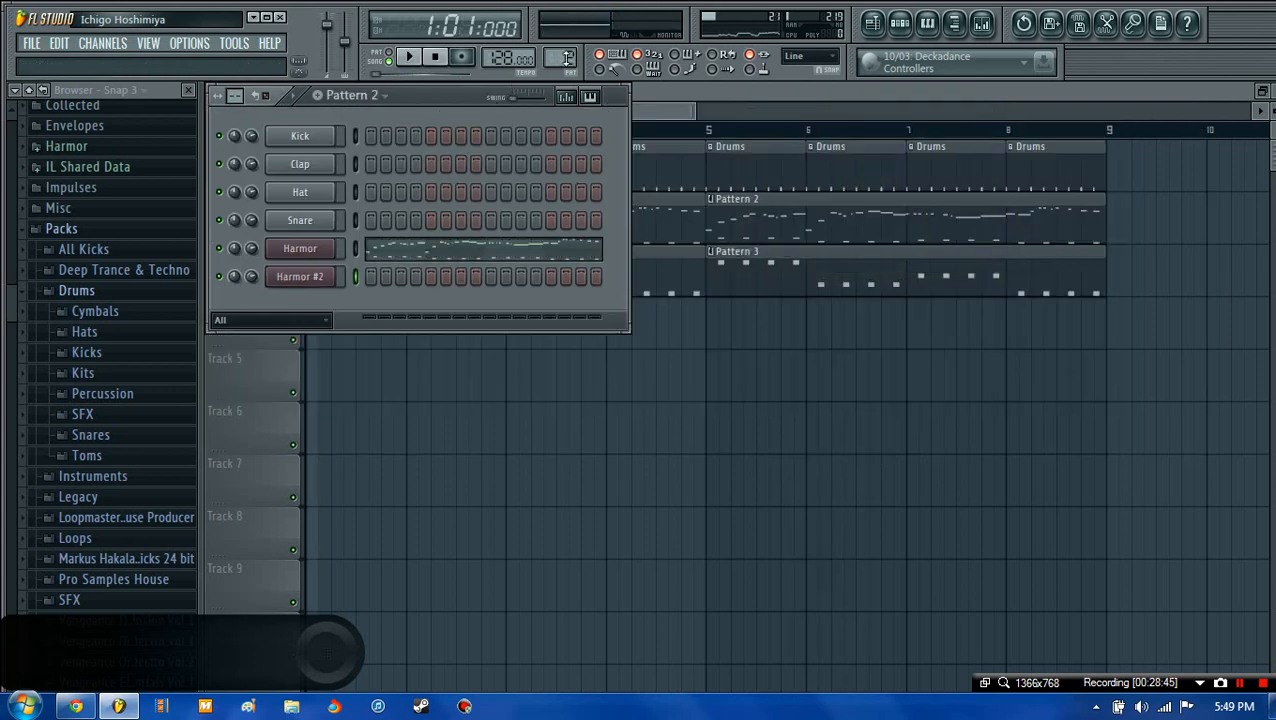
click(415, 256)
drag(357, 108, 120, 131)
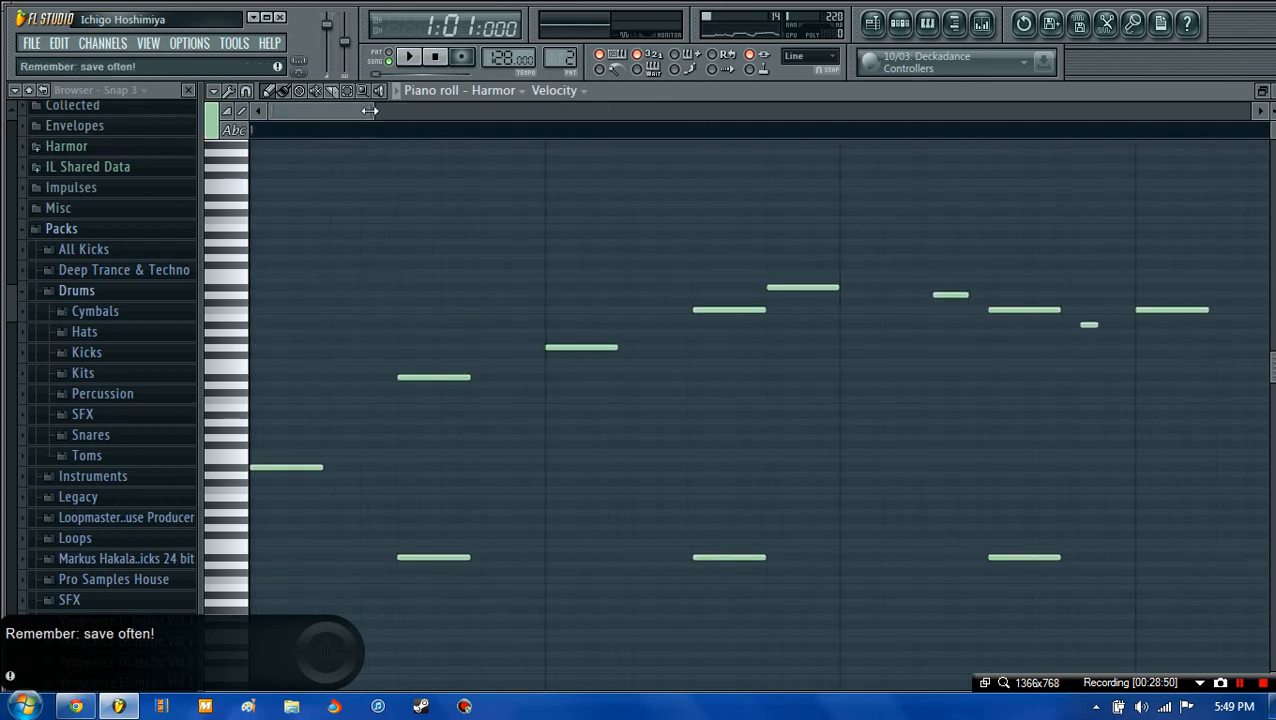
drag(366, 109, 855, 150)
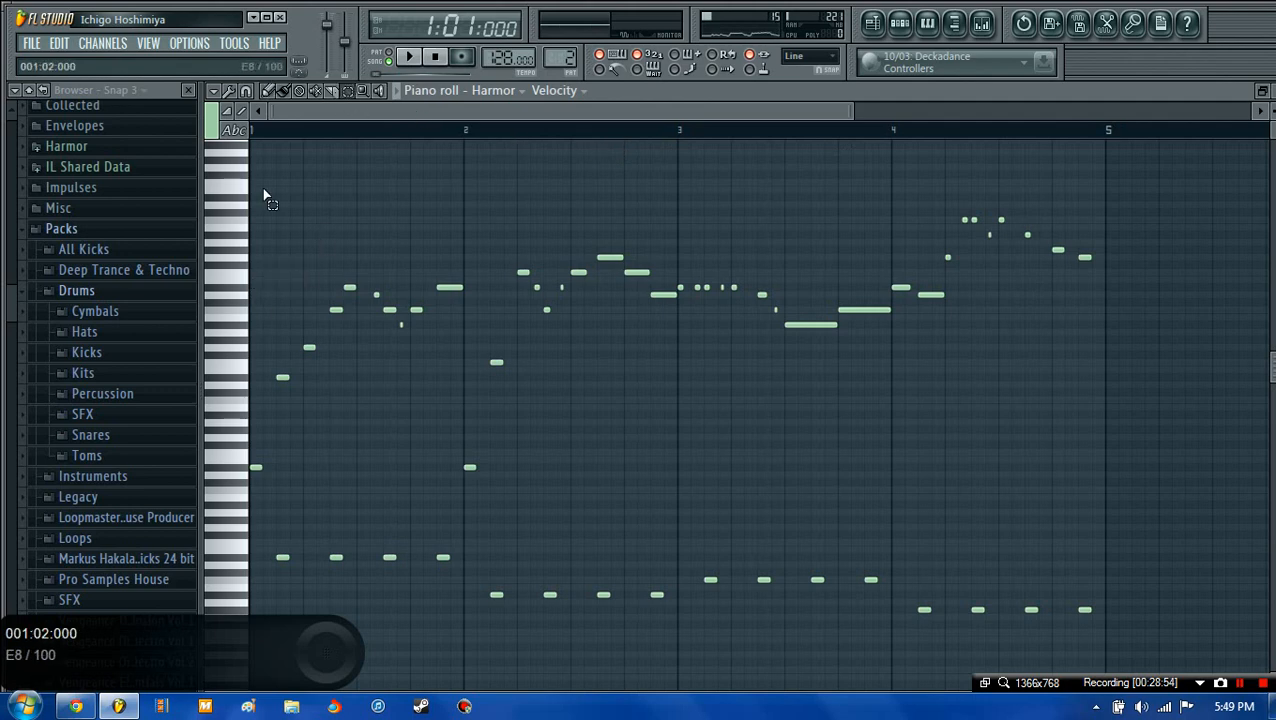
drag(255, 196, 1088, 506)
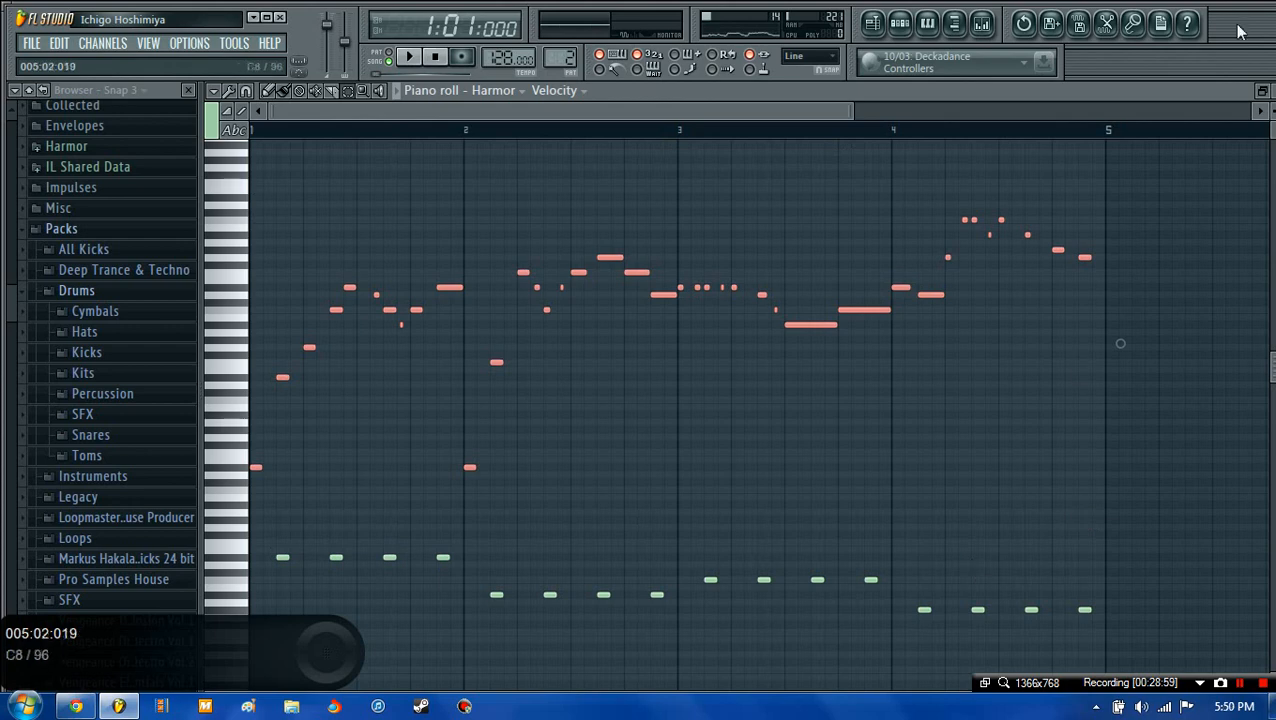
- Switch to Pattern 4 and add a Nexus channel
click(1273, 90)
drag(546, 64, 556, 53)
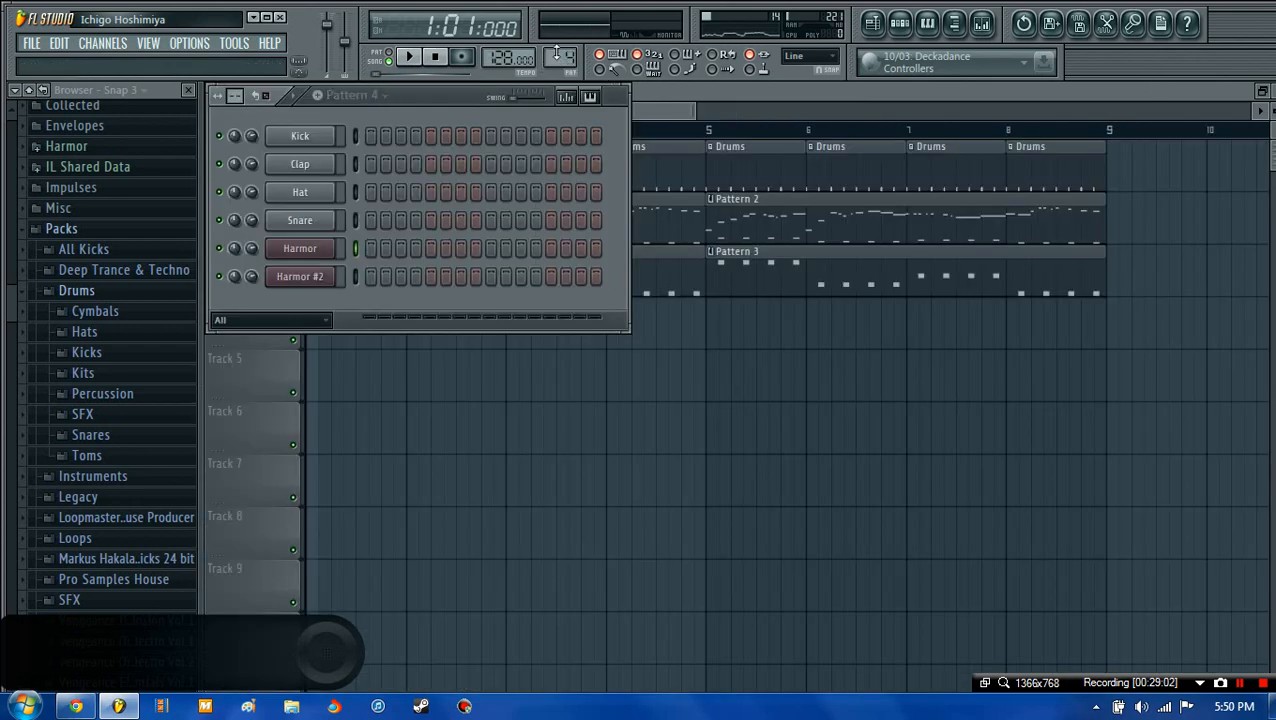
click(100, 43)
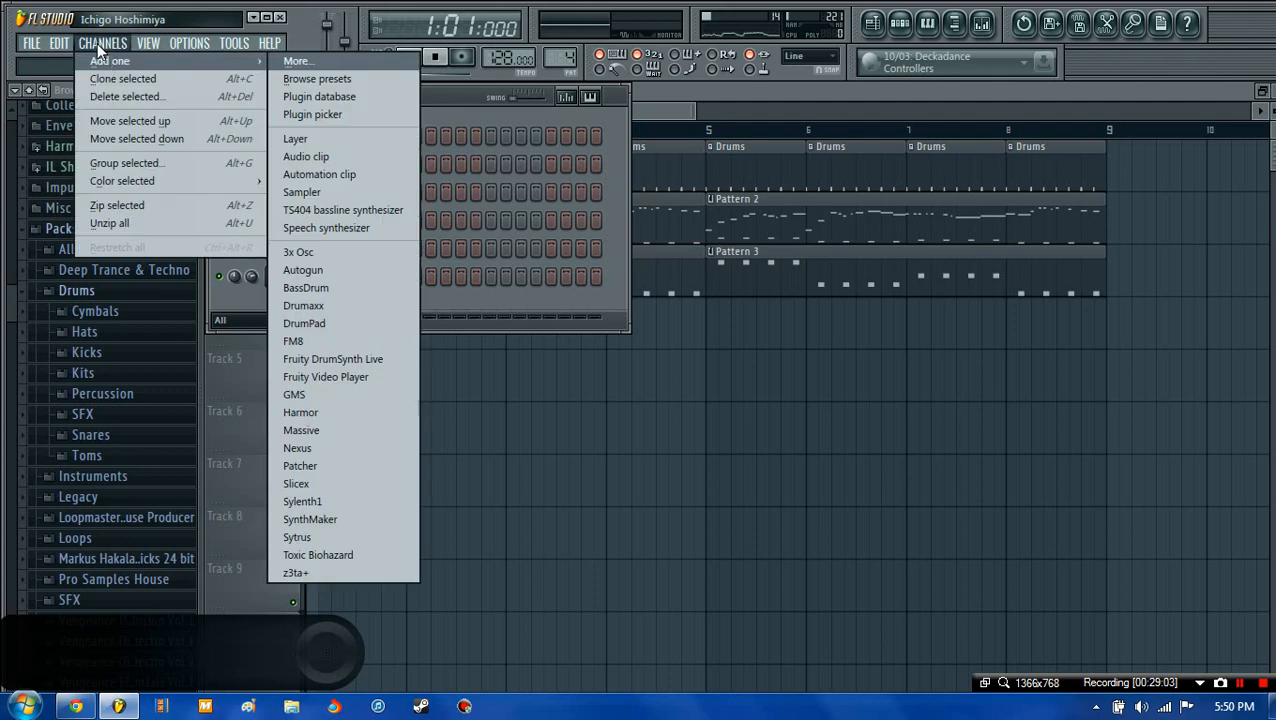
click(300, 448)
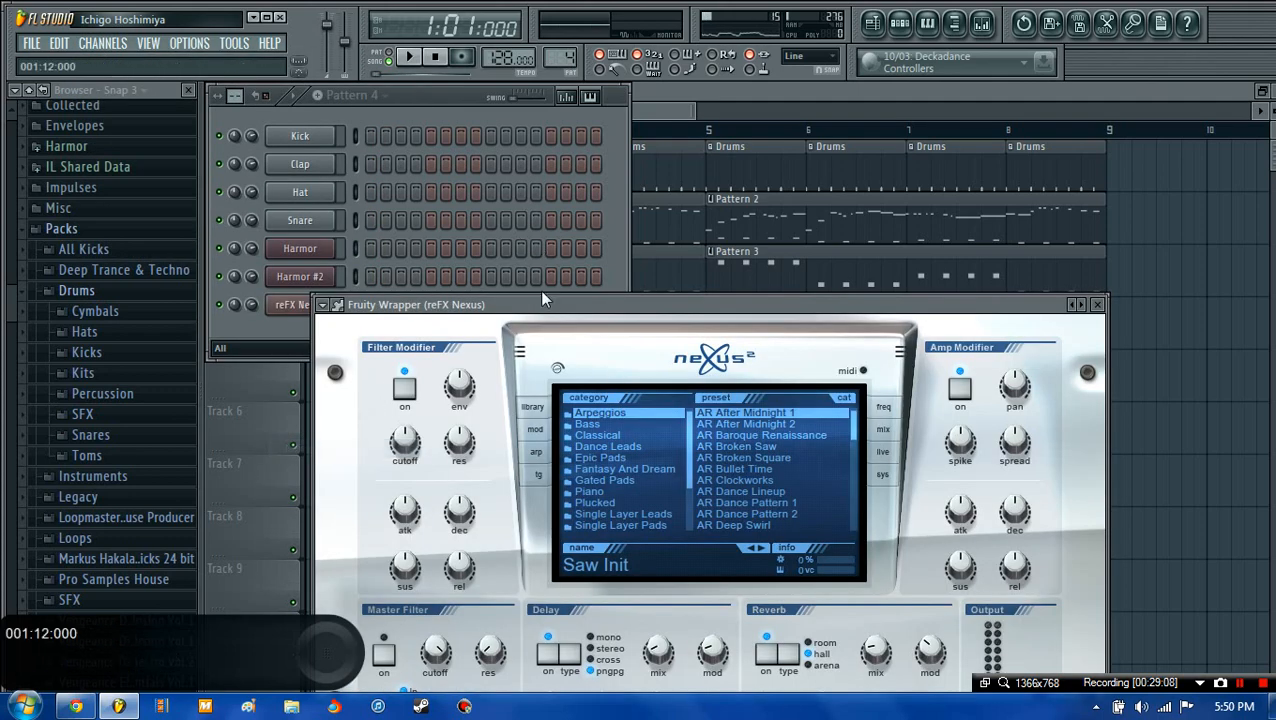
drag(517, 300, 500, 186)
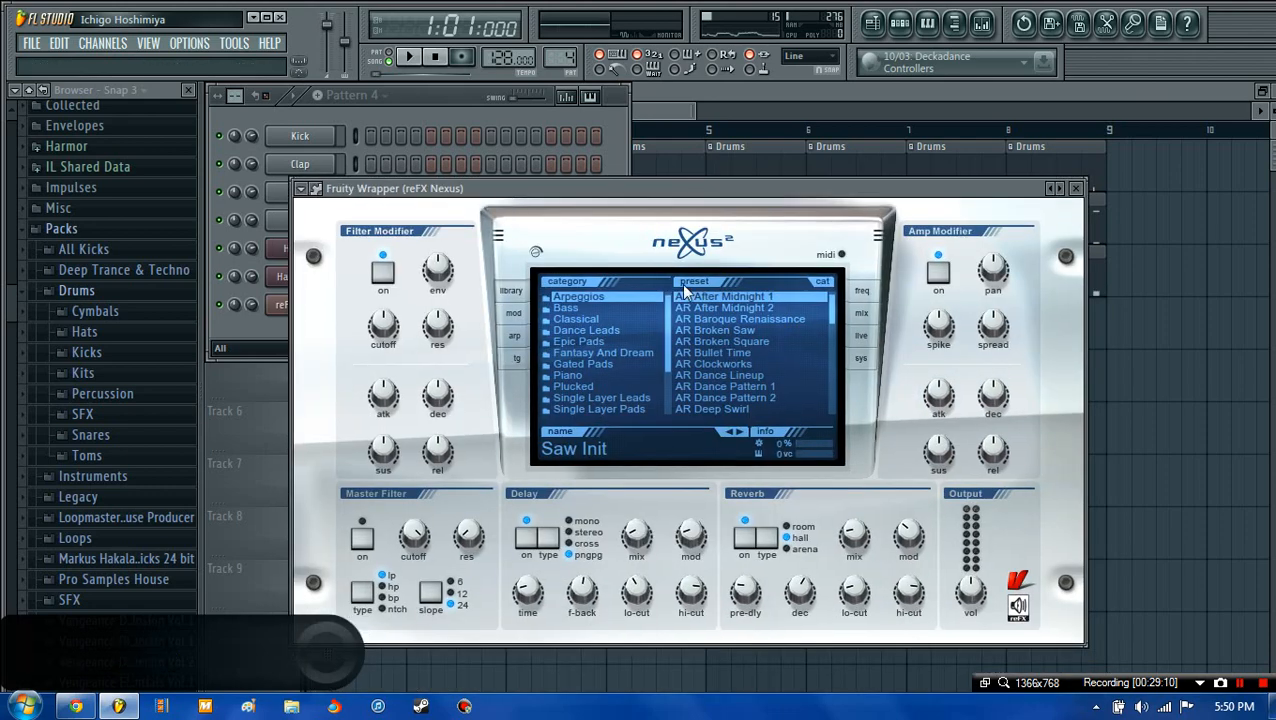
- Load the LD Exploration of Space preset from Nexus's Dance Leads category and close the plugin window
click(597, 376)
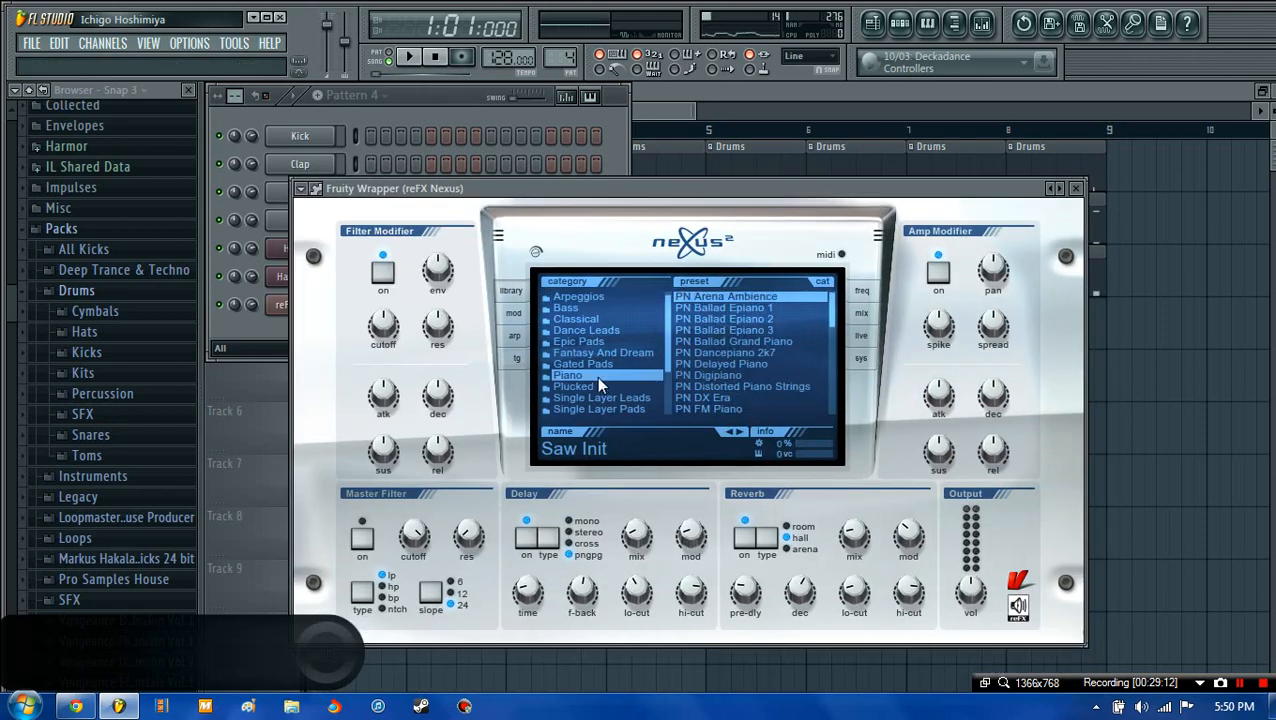
click(589, 340)
click(598, 331)
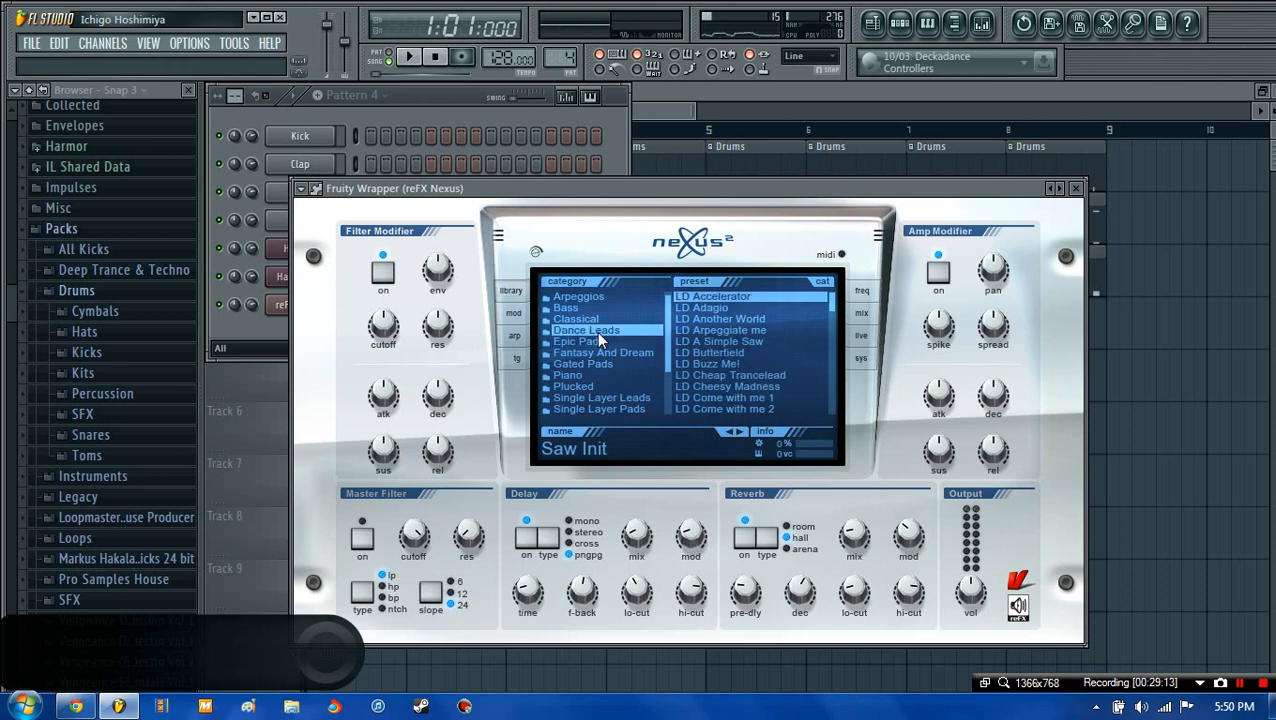
scroll(734, 370, down, 8)
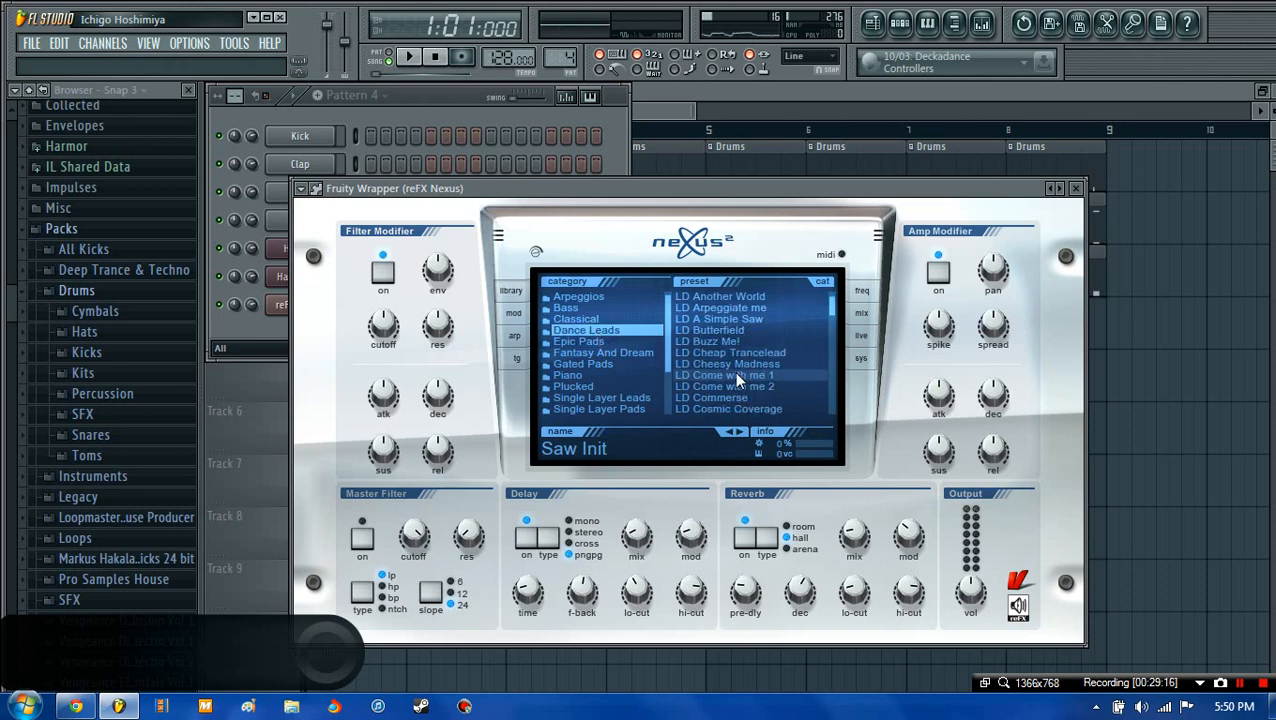
scroll(737, 378, down, 3)
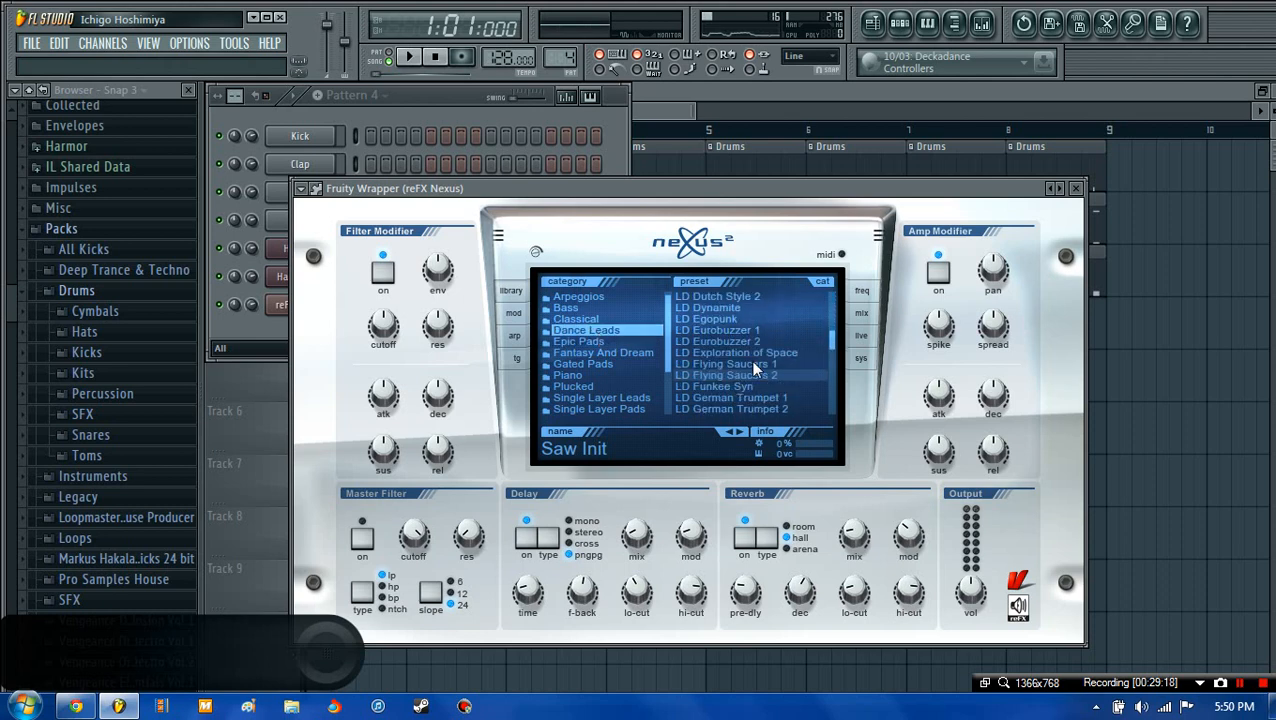
click(757, 353)
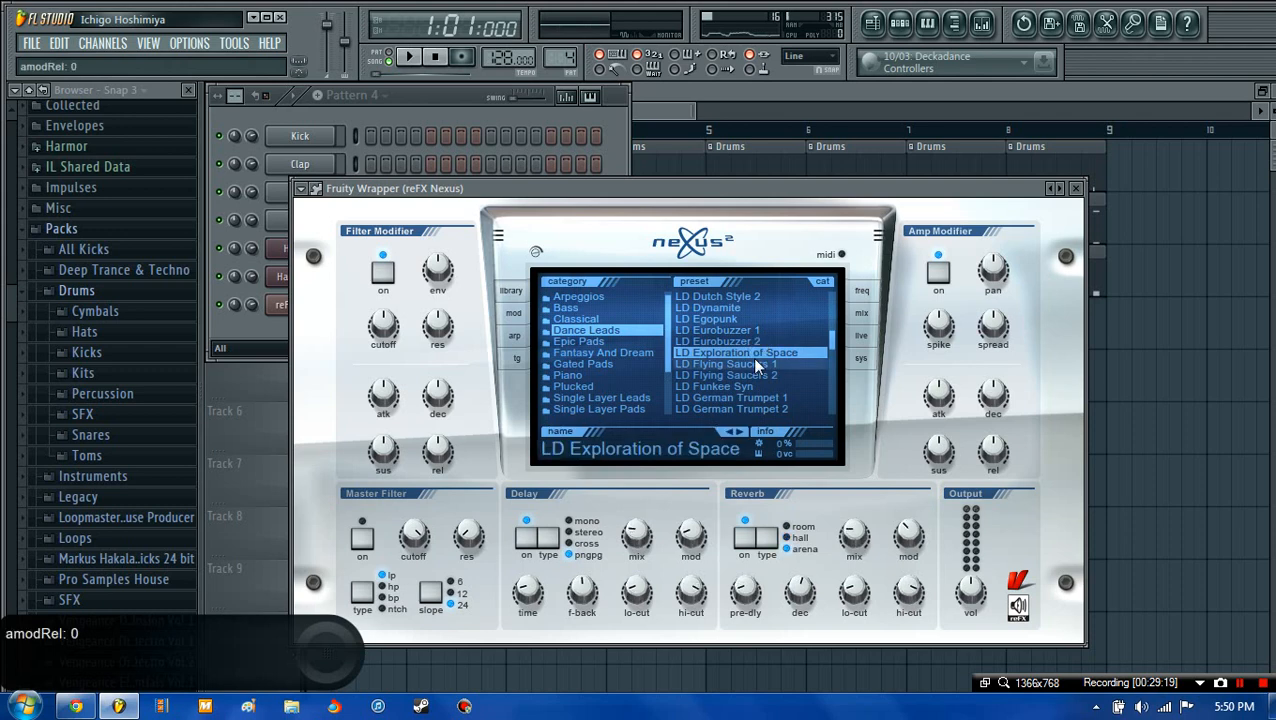
click(1076, 188)
- Paste the copied melody notes into the reFX Nexus piano roll in Pattern 4 and play them back
right_click(325, 305)
click(374, 296)
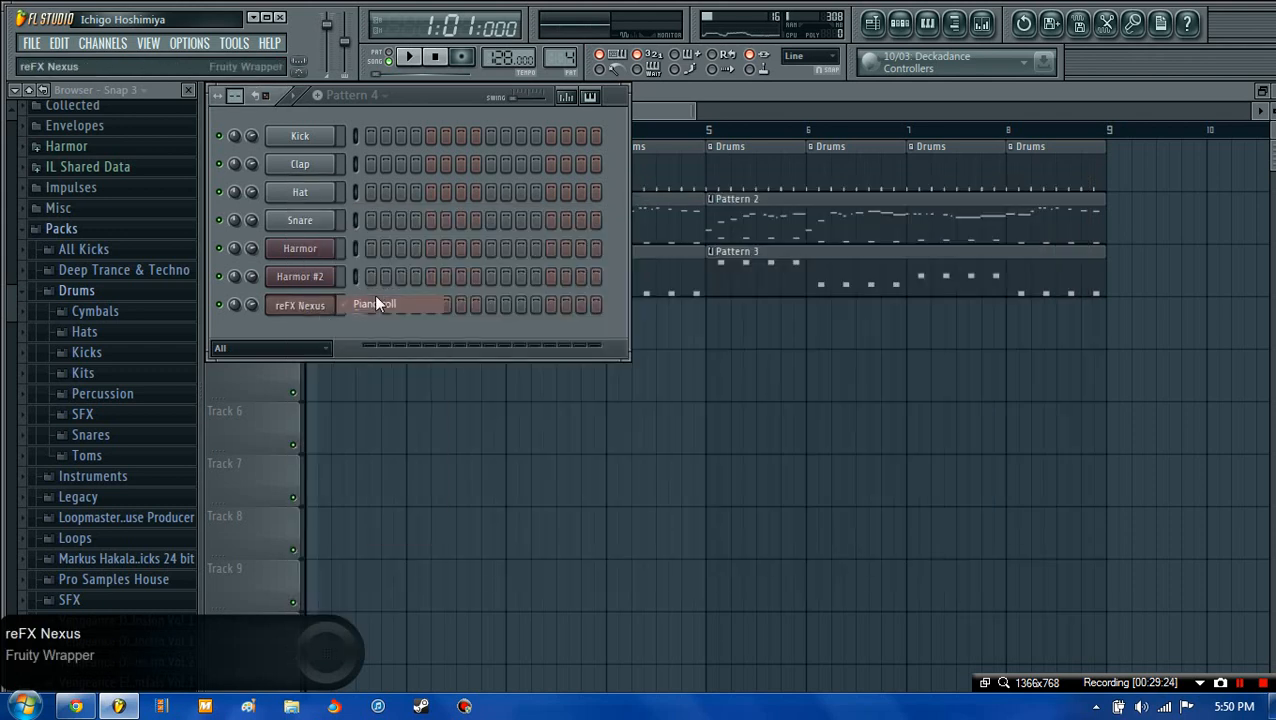
key(ctrl+v)
click(409, 60)
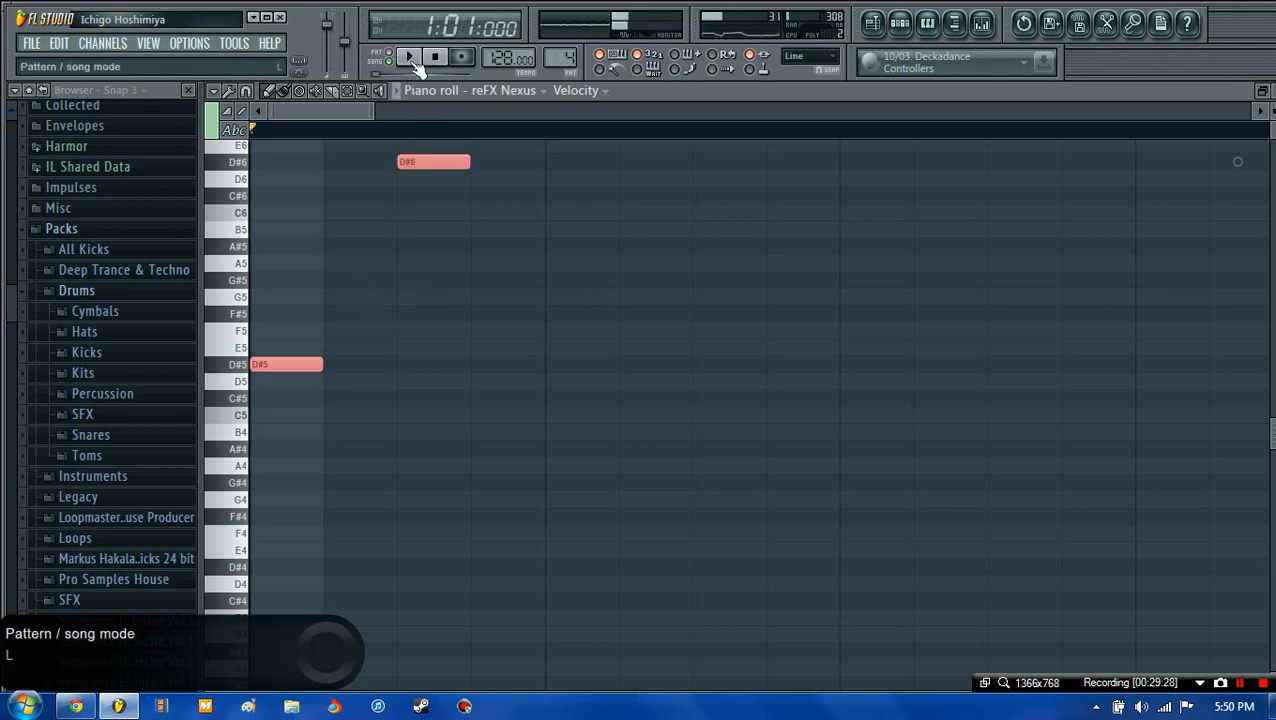
drag(373, 111, 733, 133)
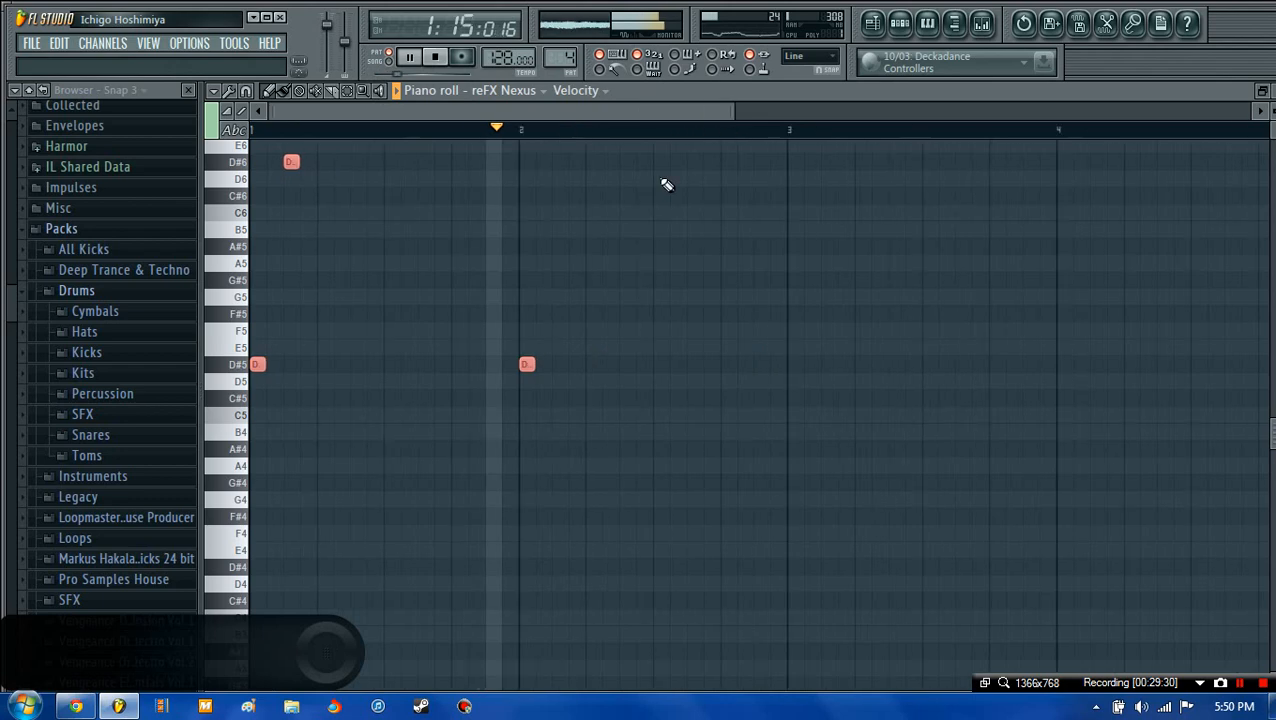
- Close the piano roll and route the reFX Nexus channel to a free mixer track, closing the plugin window and stopping playback
scroll(569, 283, up, 2)
scroll(569, 283, up, 4)
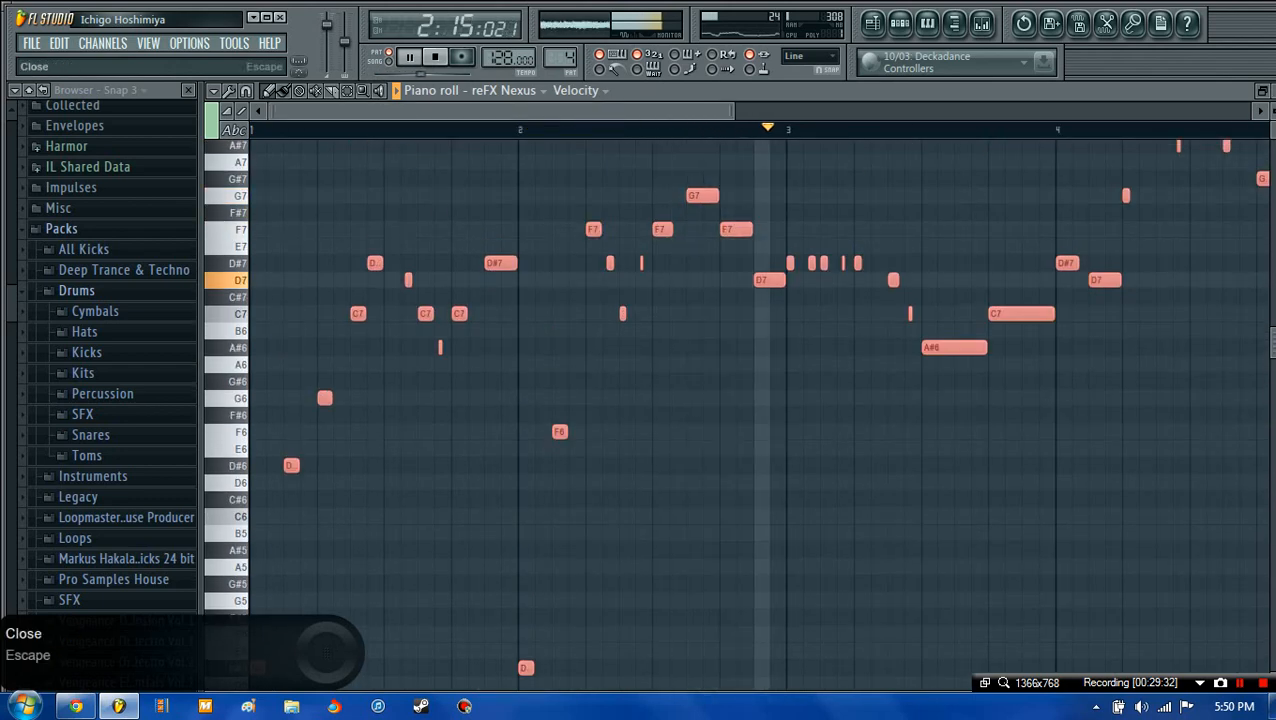
click(1273, 91)
click(325, 305)
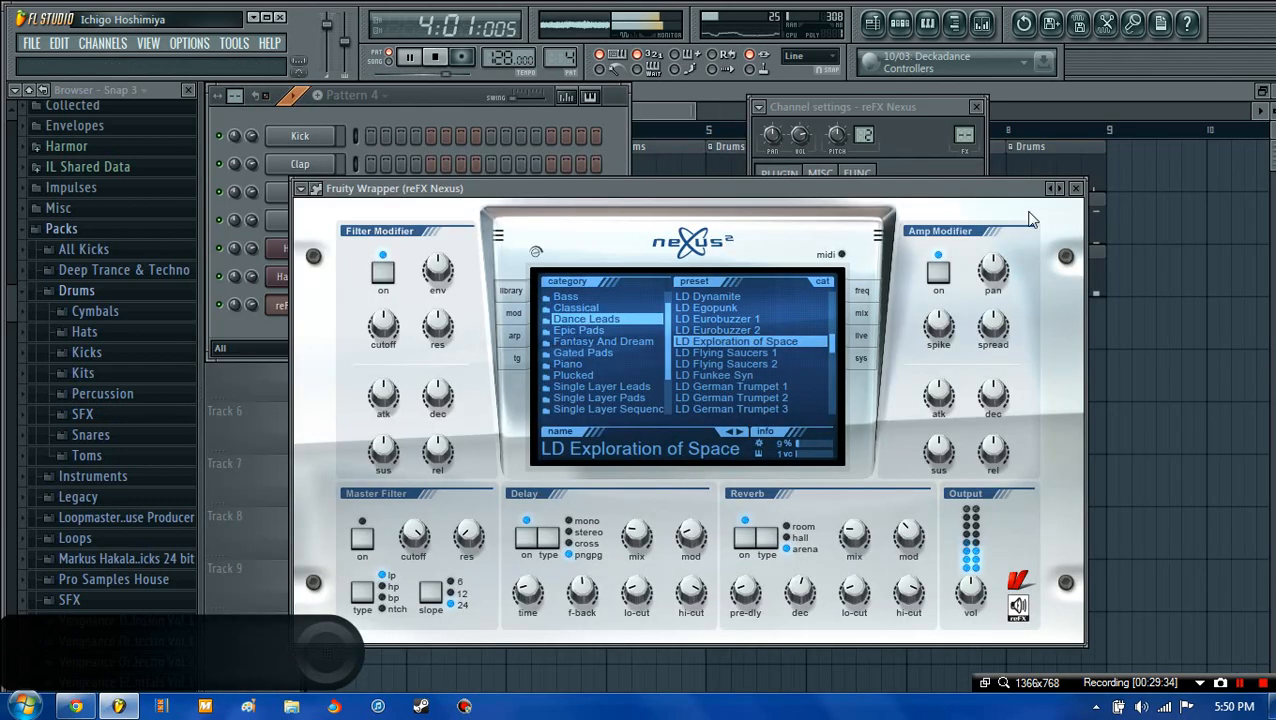
click(1080, 190)
click(760, 104)
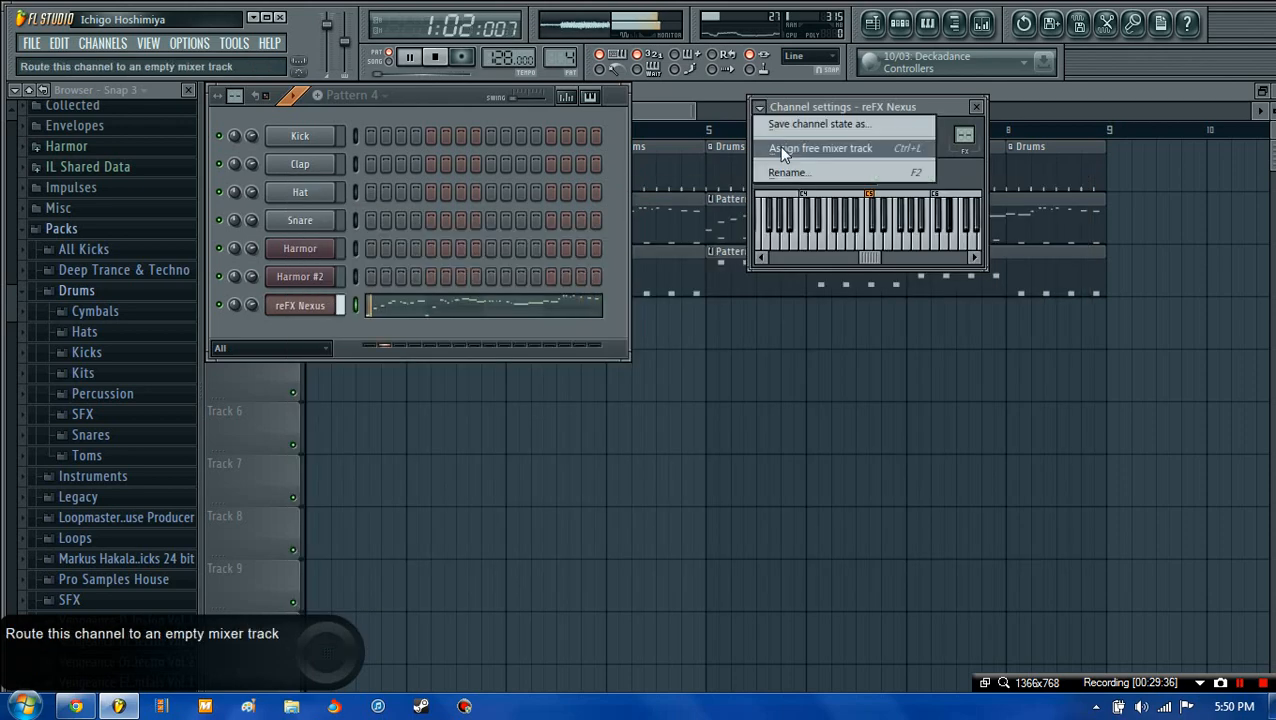
click(805, 151)
click(436, 58)
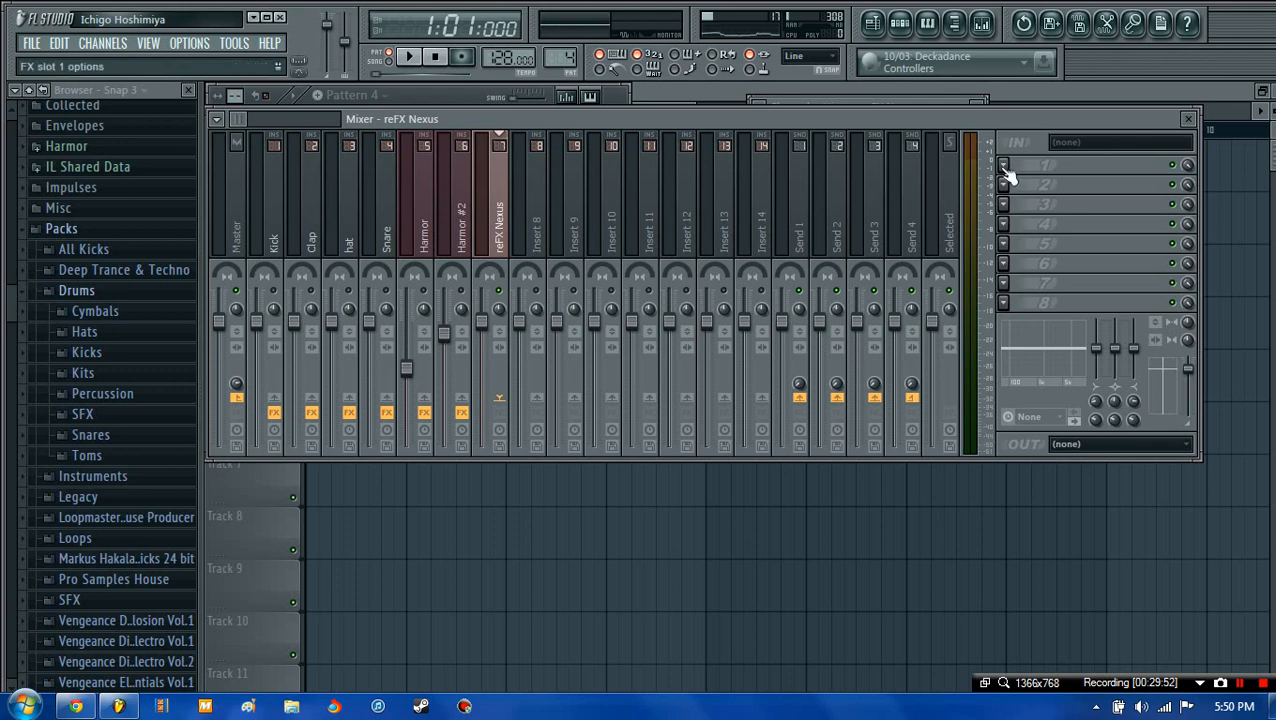
- Add Fruity Parametric EQ 2 to the reFX Nexus mixer track, strongly boosting band 4 and raising the band 7 high shelf to 18 dB at 7045 Hz
click(408, 58)
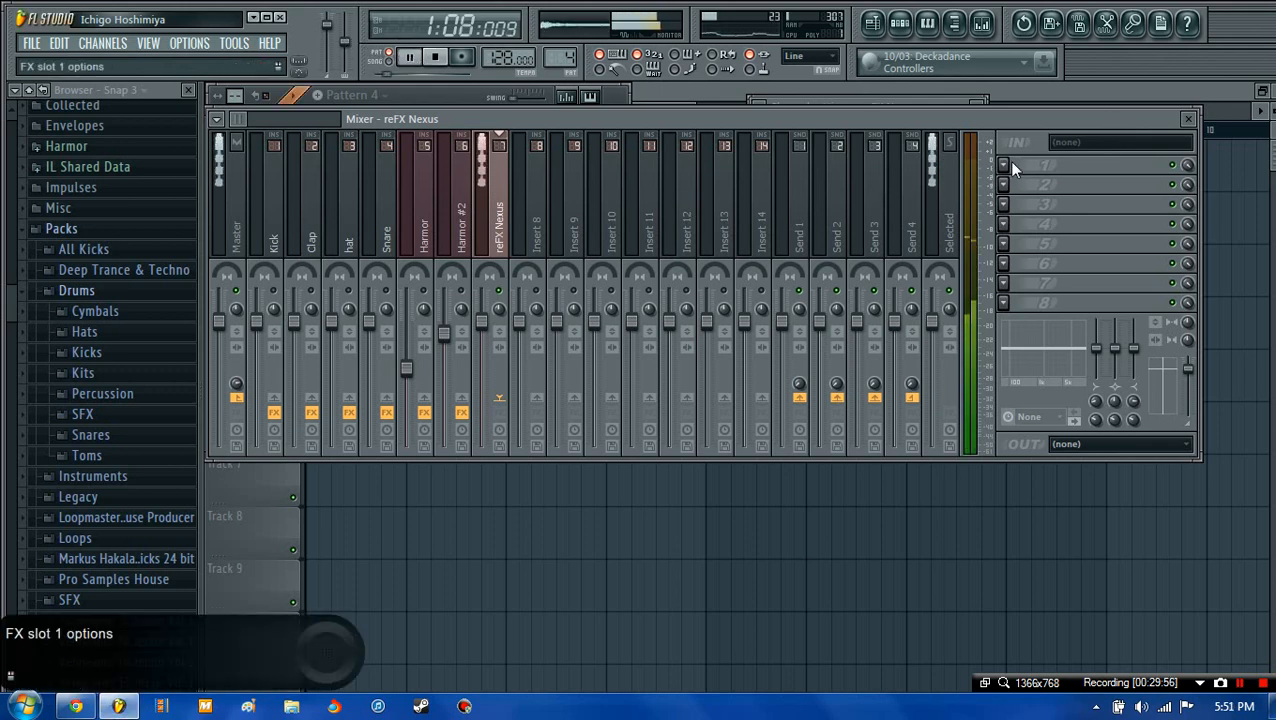
click(1004, 164)
click(1180, 54)
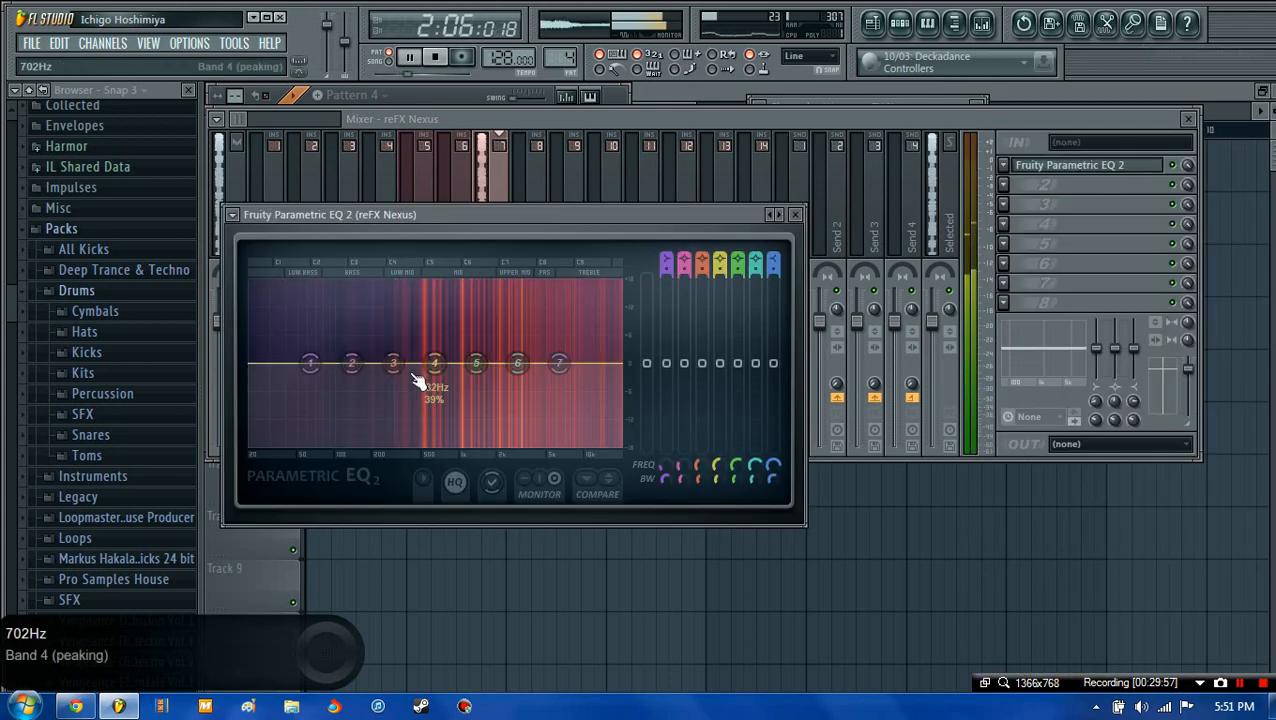
drag(418, 378, 452, 287)
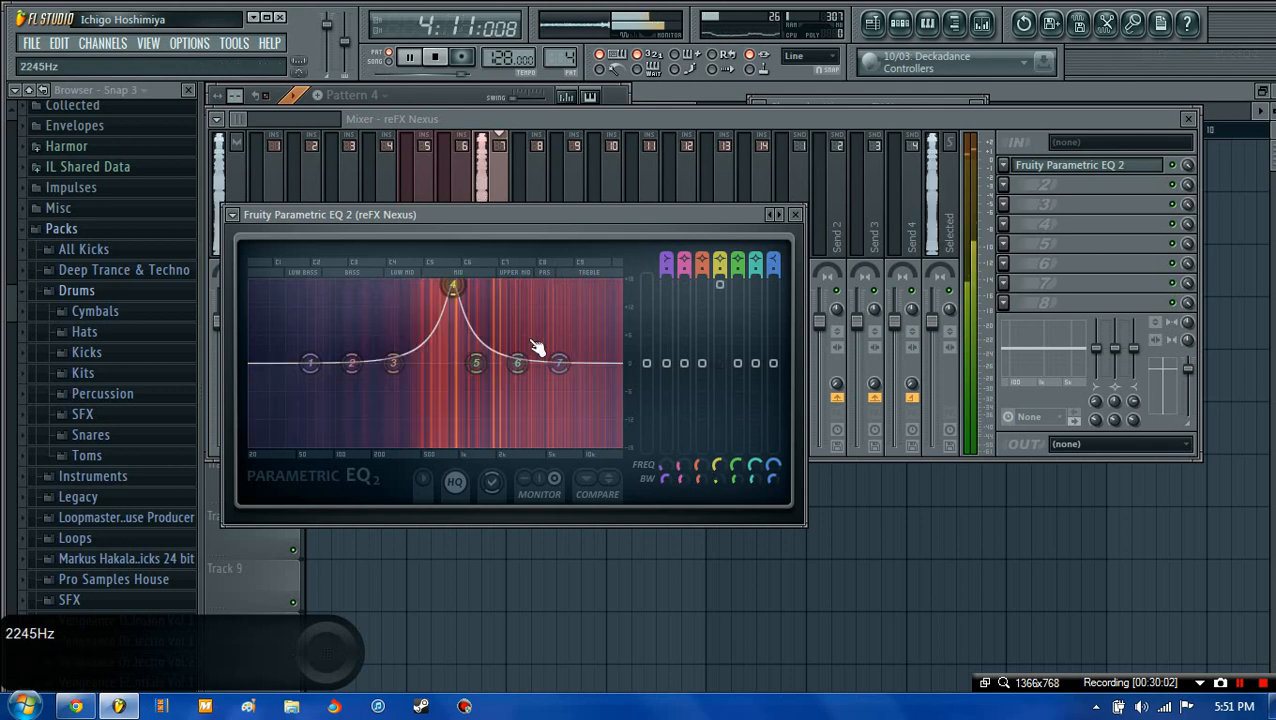
drag(559, 362, 570, 288)
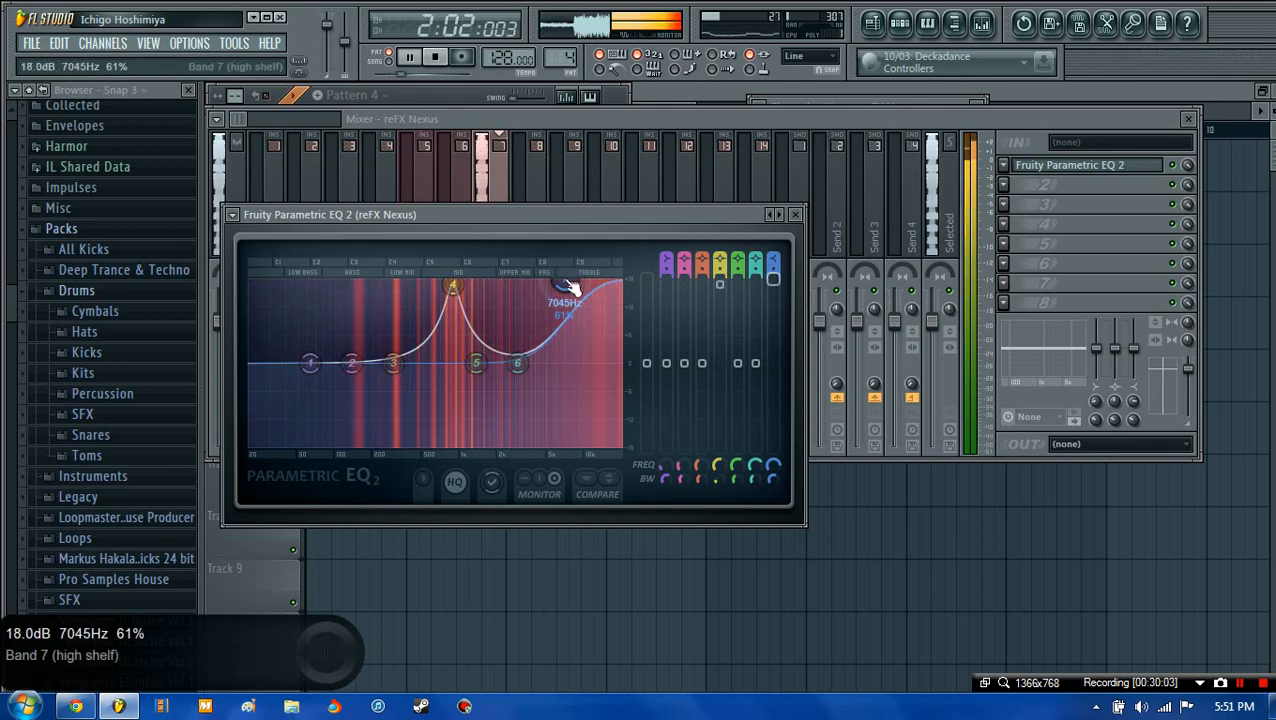
drag(460, 289, 456, 288)
click(794, 215)
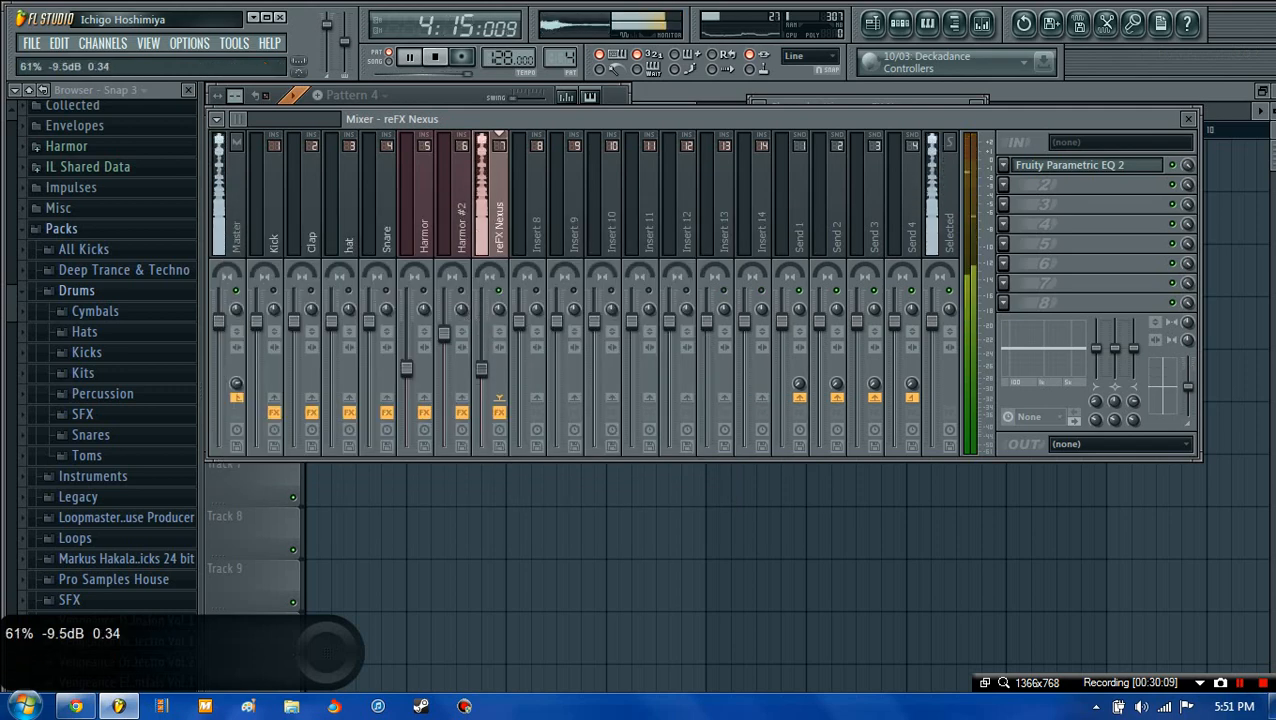
- Add Fruity Chorus to the second effect slot of the reFX Nexus track and load one of its presets
click(1171, 187)
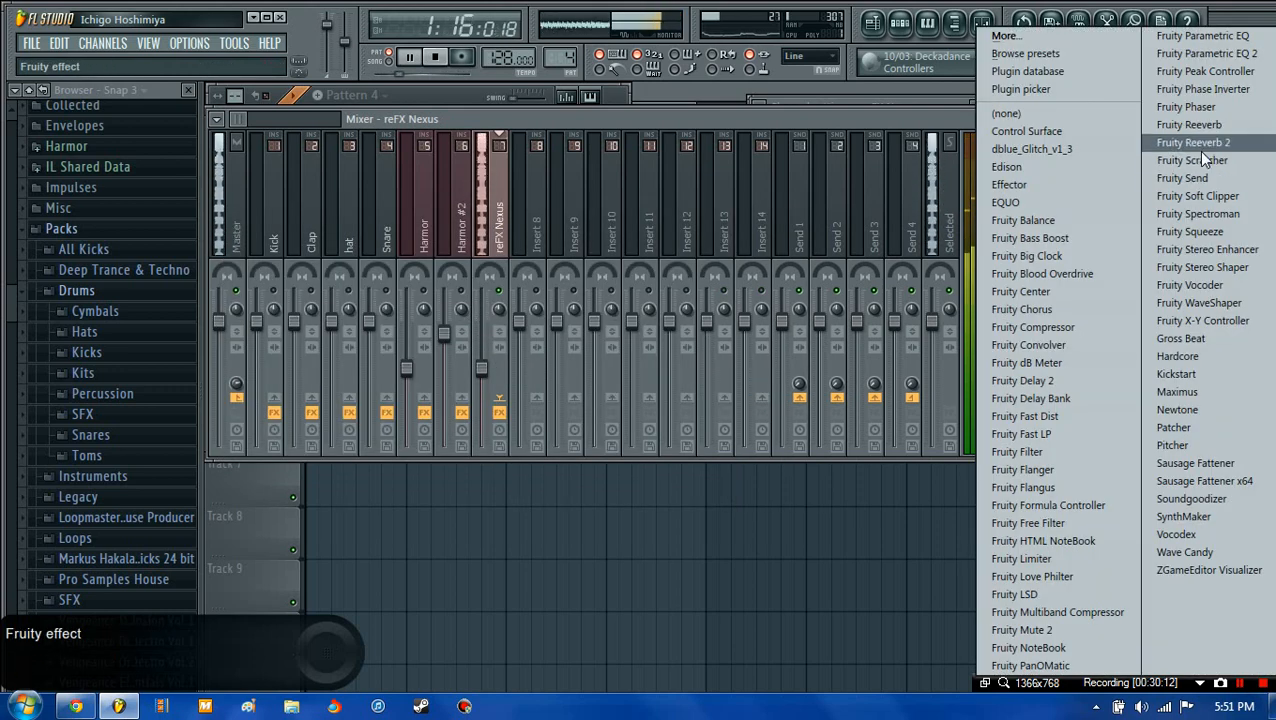
click(1035, 309)
click(280, 260)
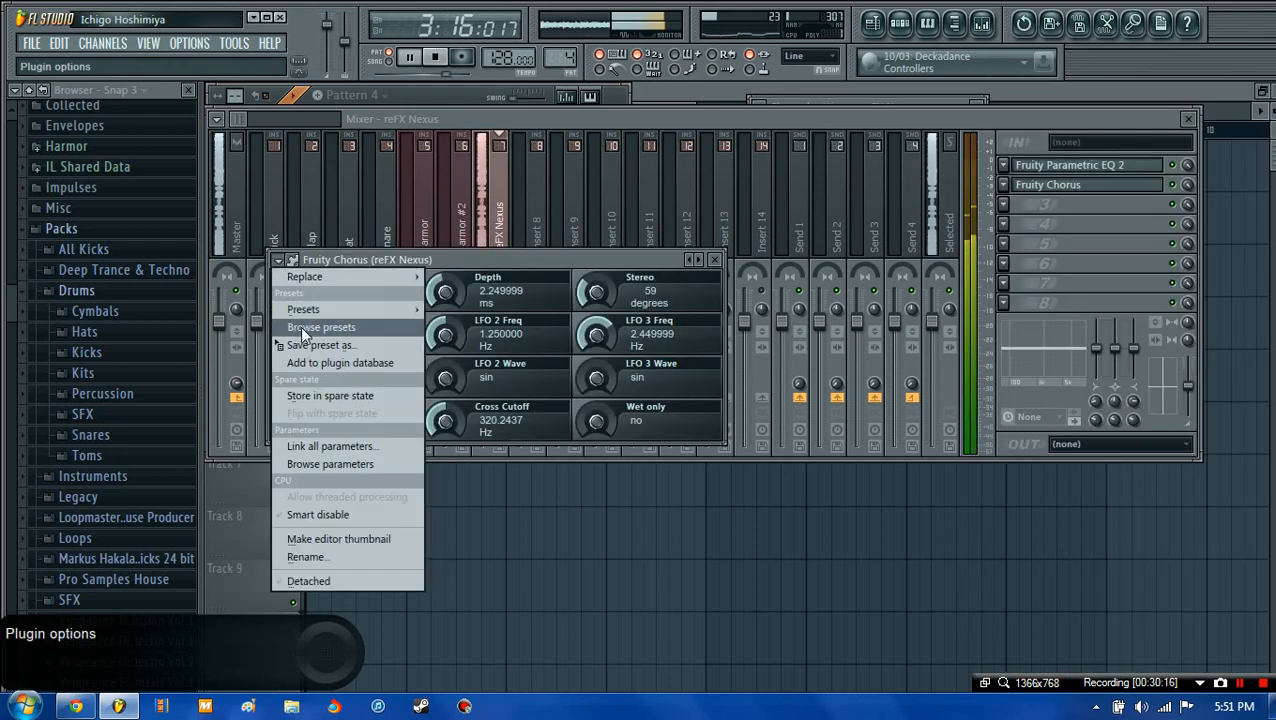
mouse_move(313, 310)
click(449, 399)
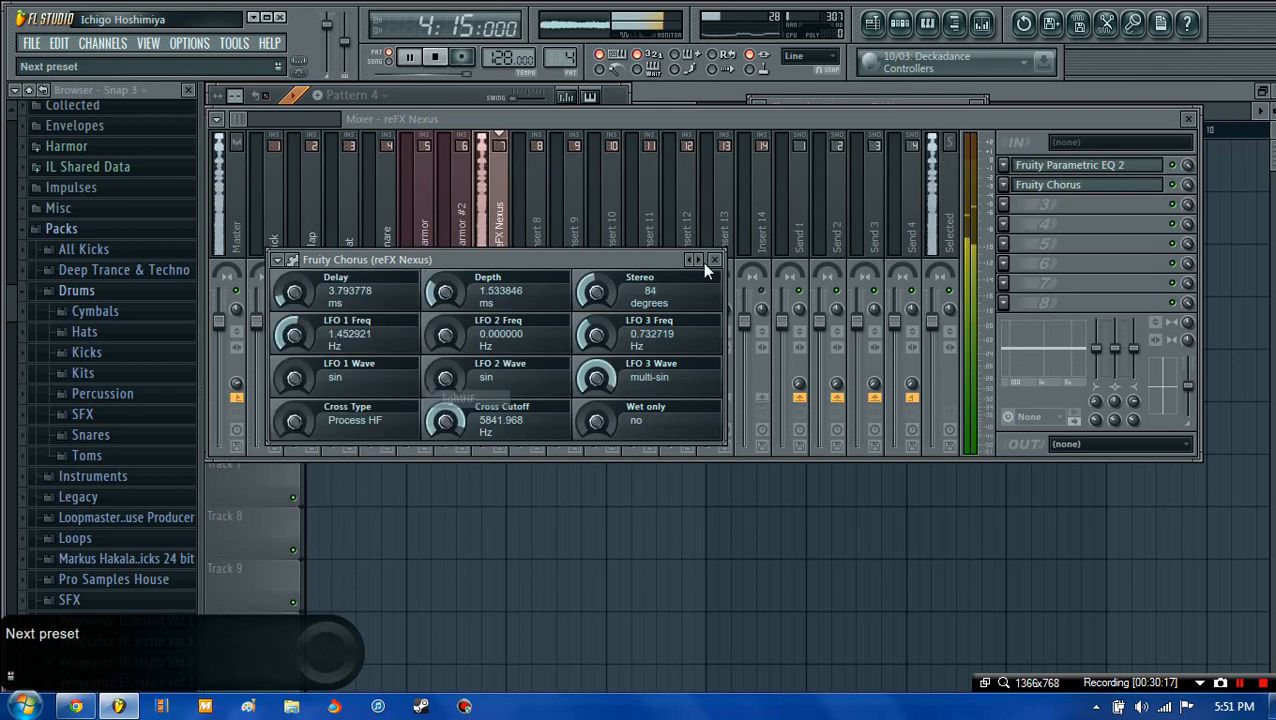
click(714, 260)
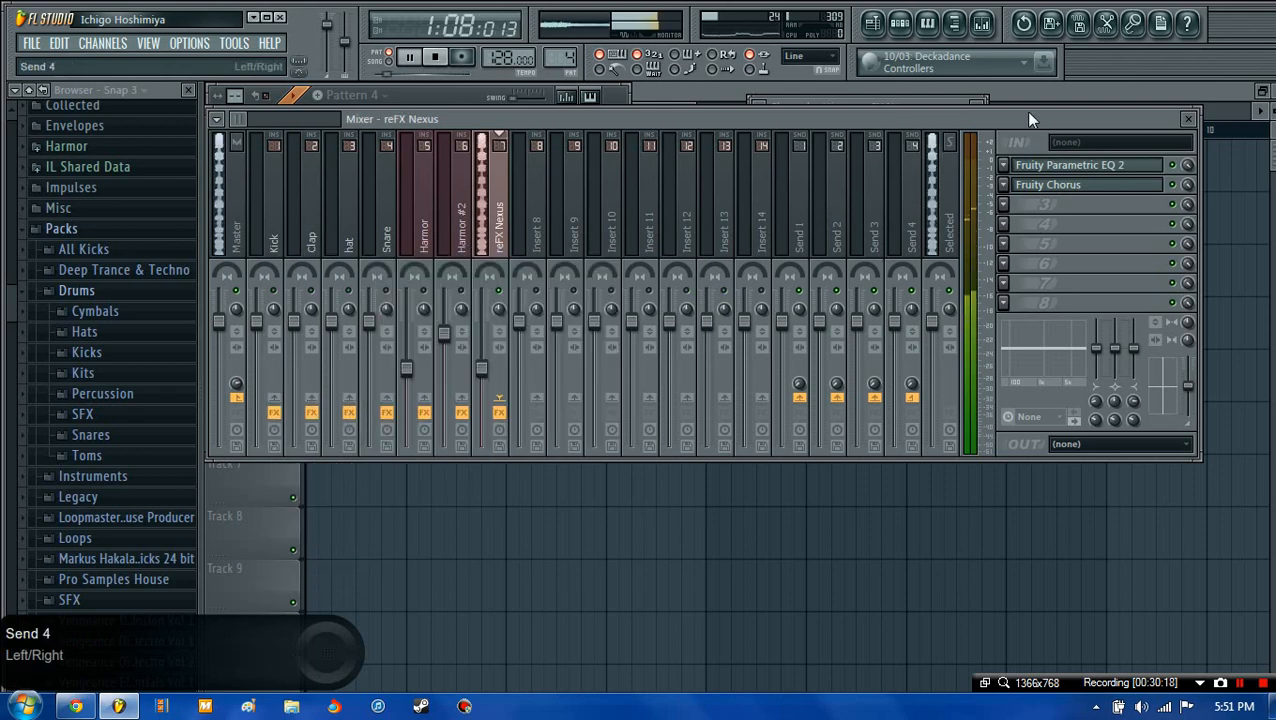
- Lower the reFX Nexus mixer track's volume to -11.7 dB and close the mixer and channel settings
click(1188, 119)
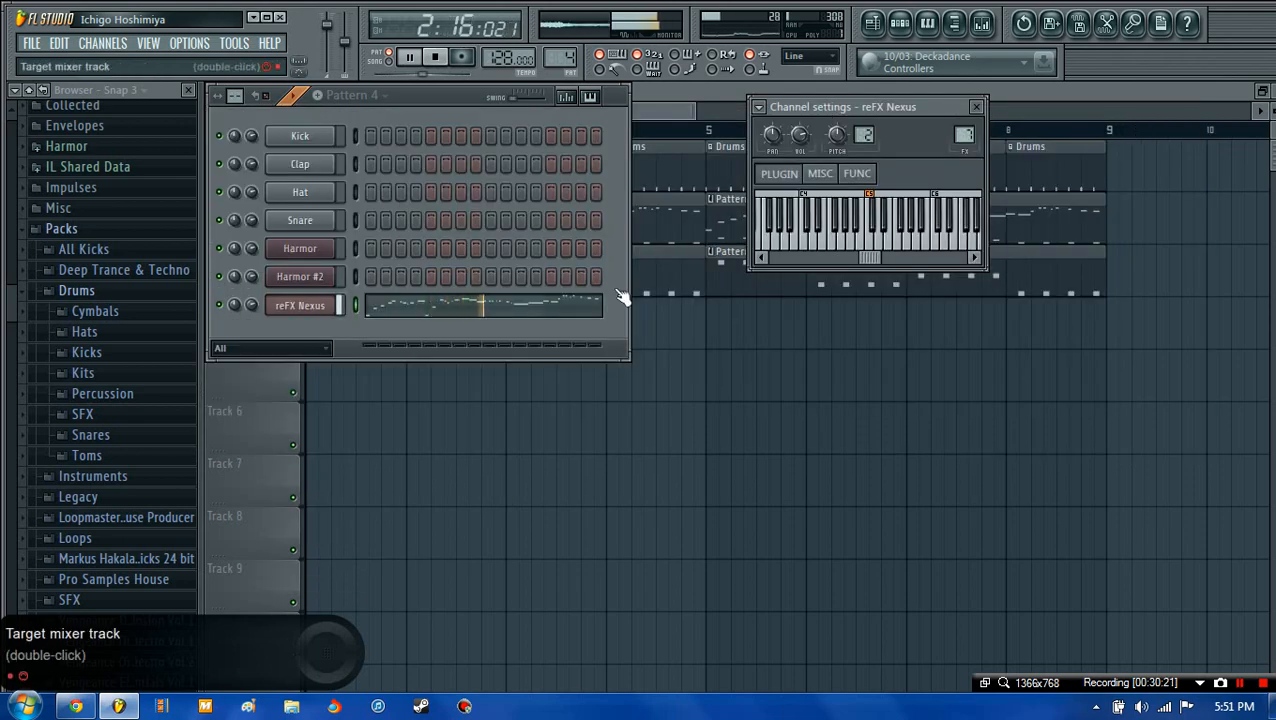
double_click(963, 135)
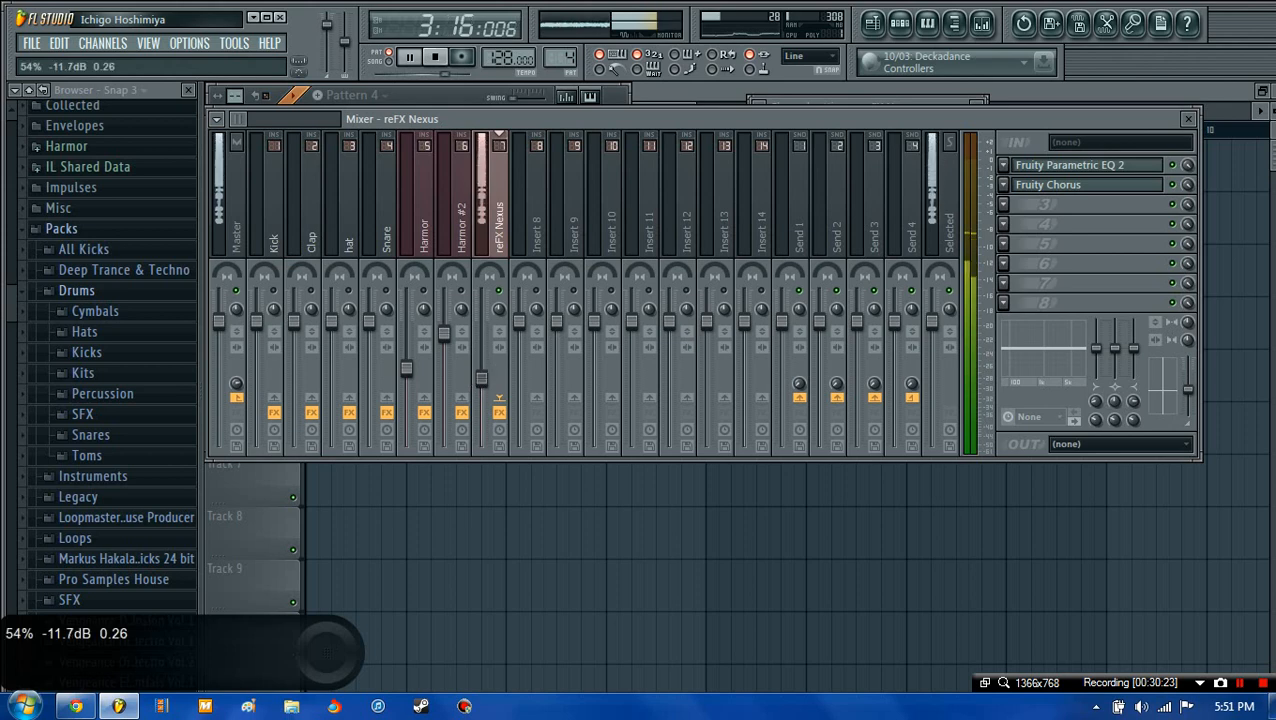
click(1188, 119)
click(976, 106)
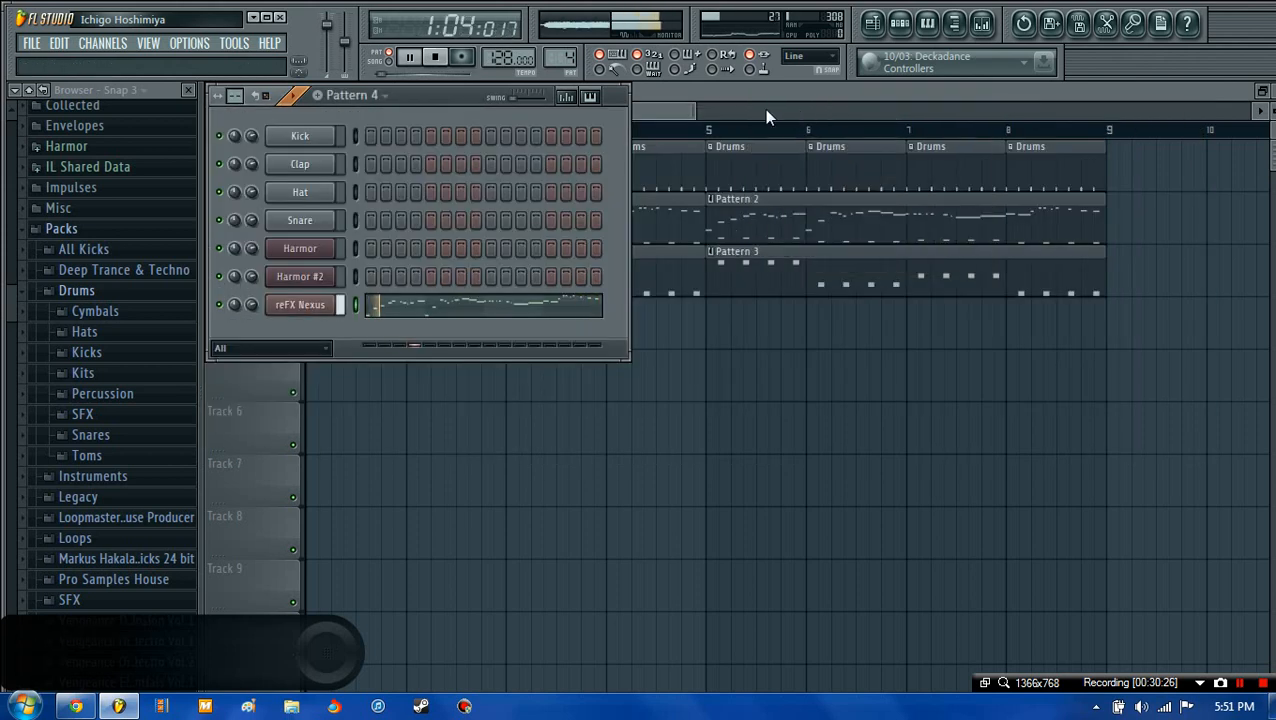
- Stop playback and place two consecutive Pattern 4 clips on playlist Track 4, covering bars 1 to 8
click(674, 111)
key(space)
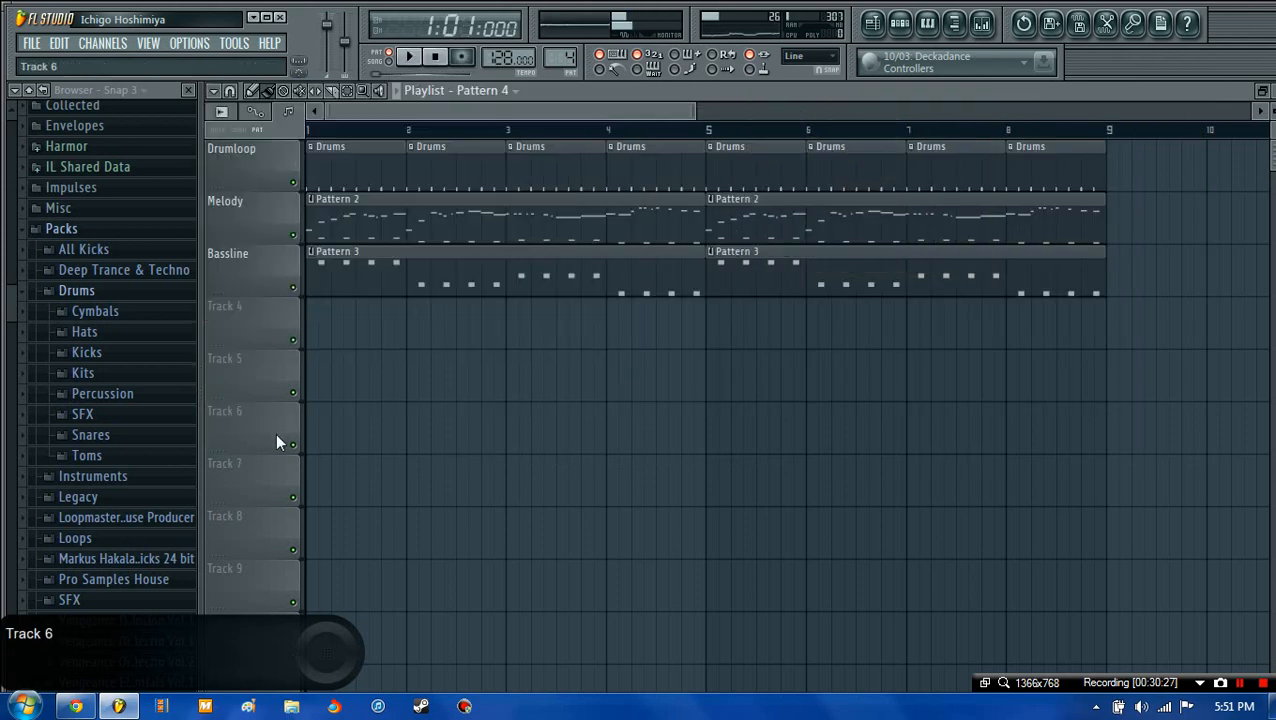
drag(316, 333, 848, 321)
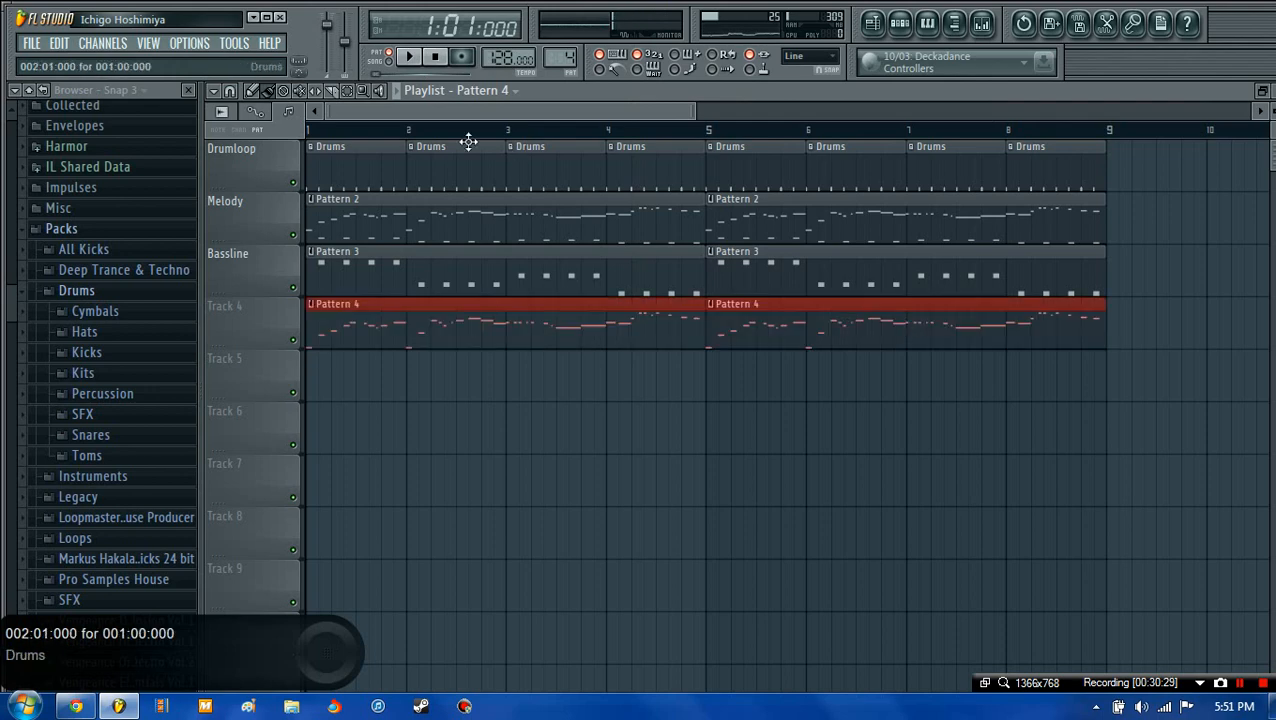
click(426, 269)
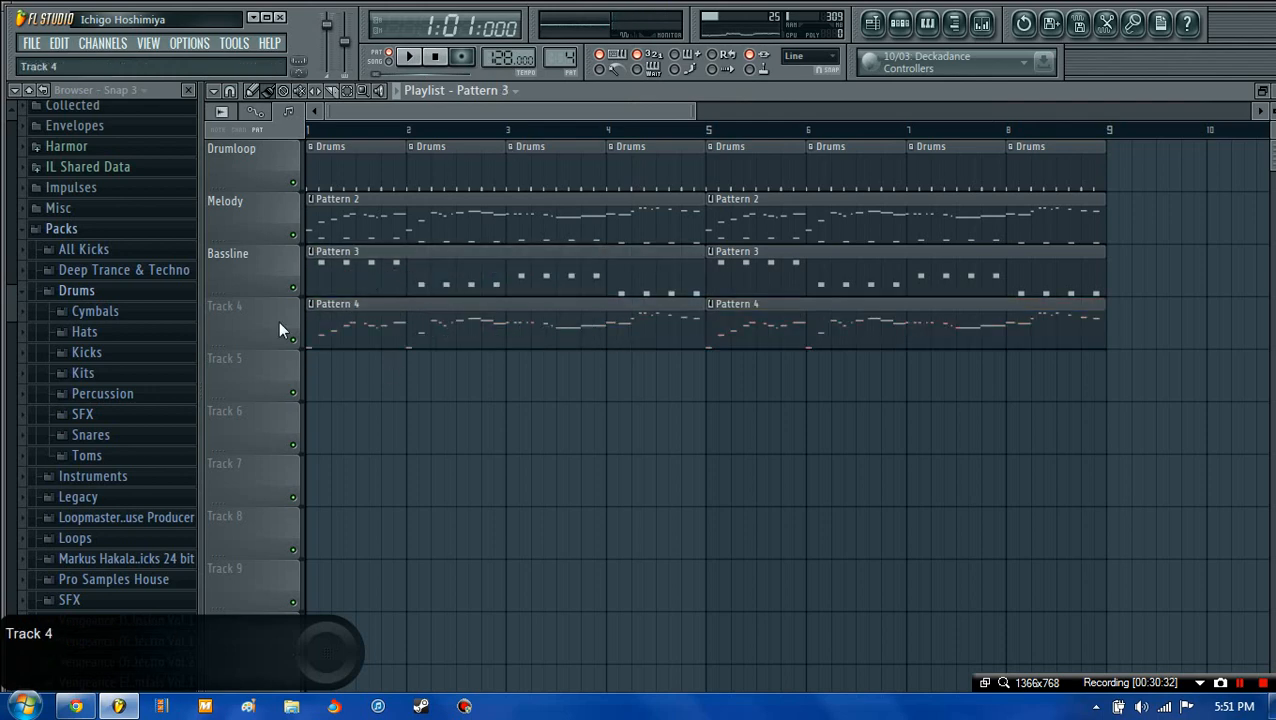
- Rename playlist Track 4 as "Meldoy Backup"
right_click(278, 321)
click(311, 312)
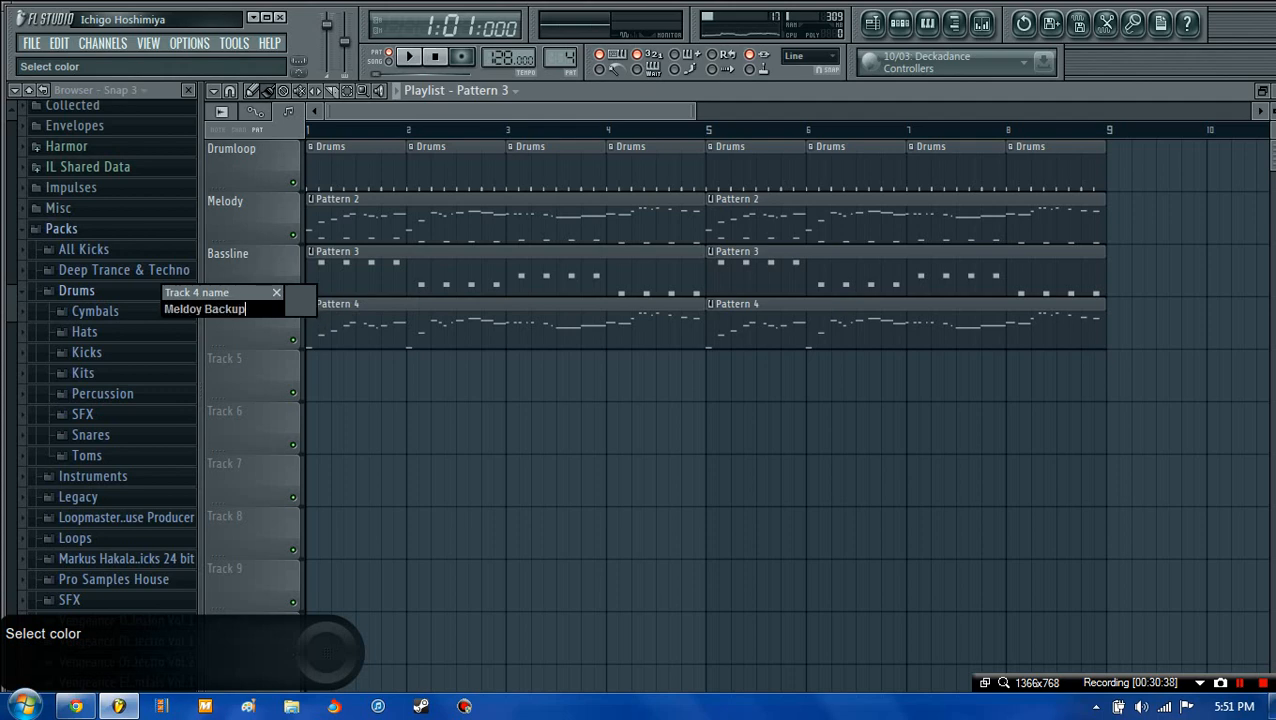
text(Meldoy Backup)
key(Return)
- Play back the arrangement in song mode to hear the Nexus layer with the other parts
key(space)
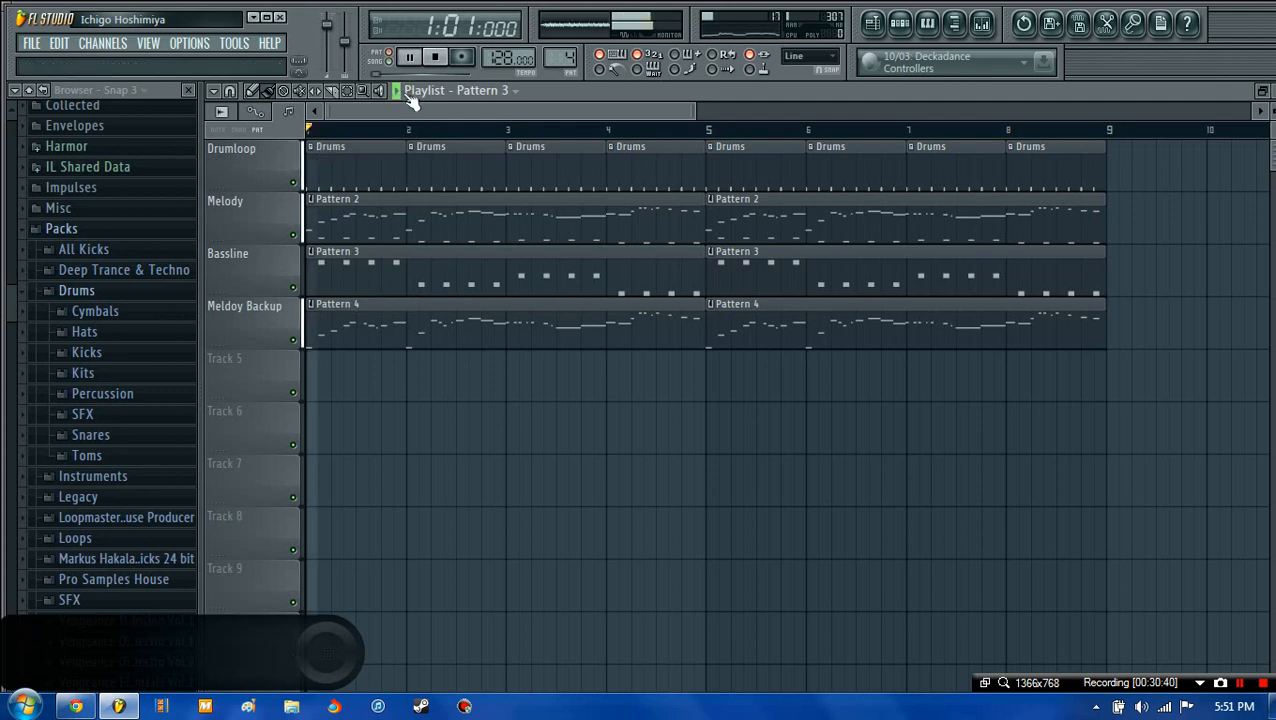
click(435, 57)
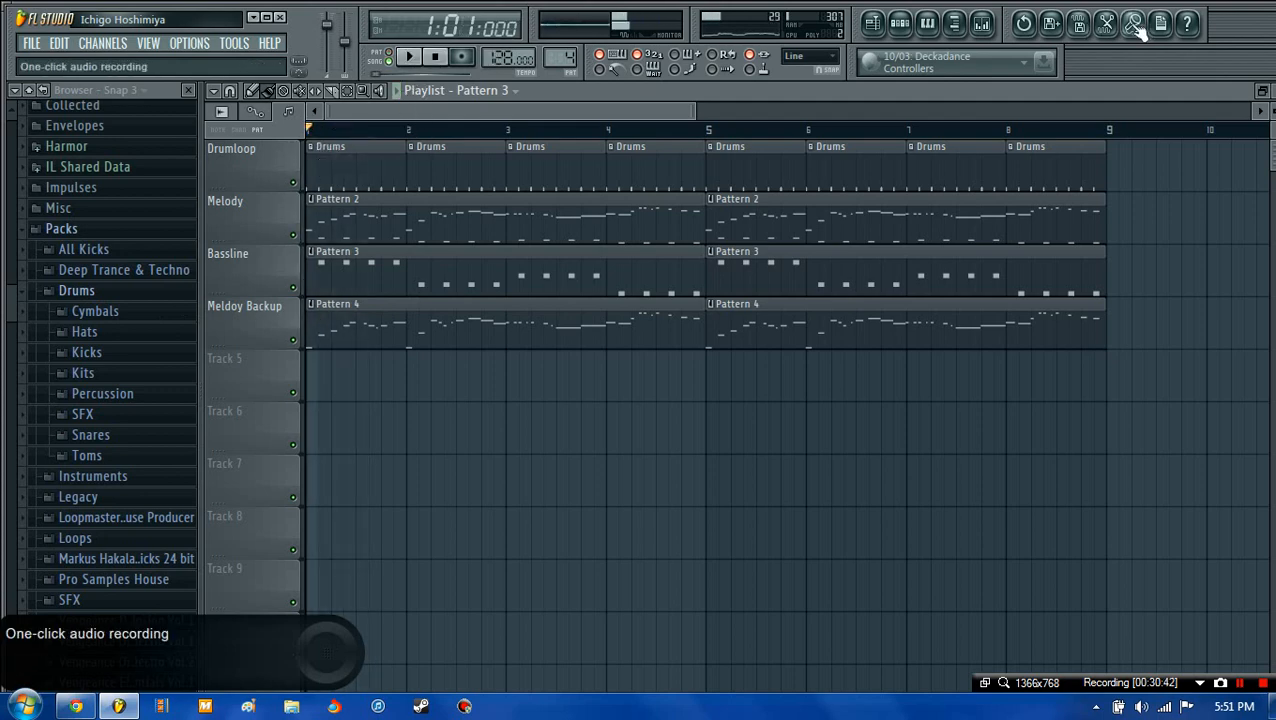
click(985, 26)
click(563, 104)
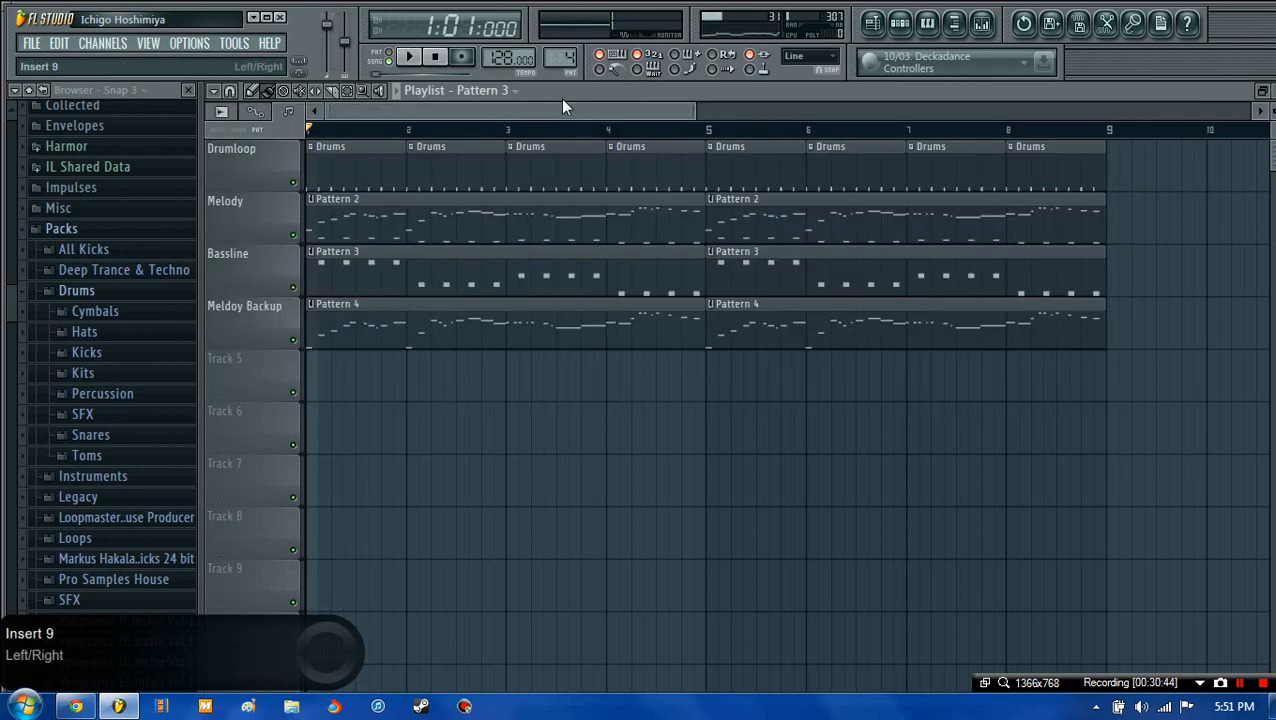
click(409, 57)
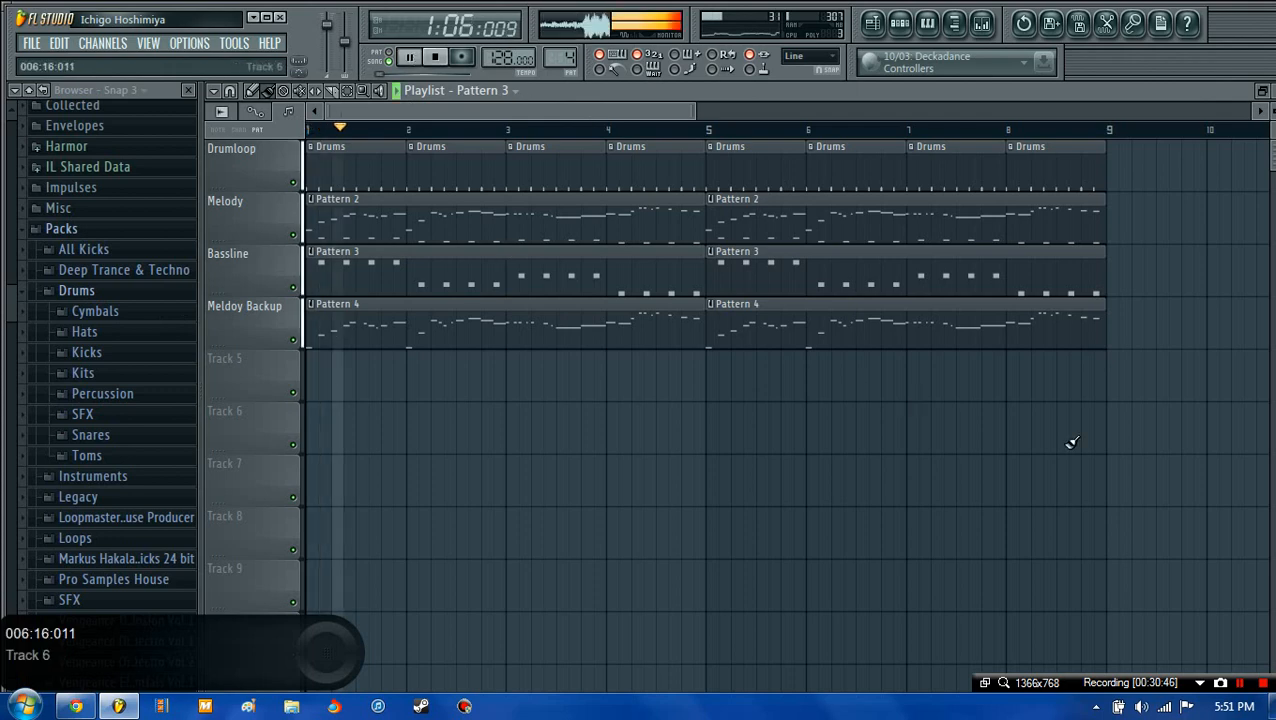
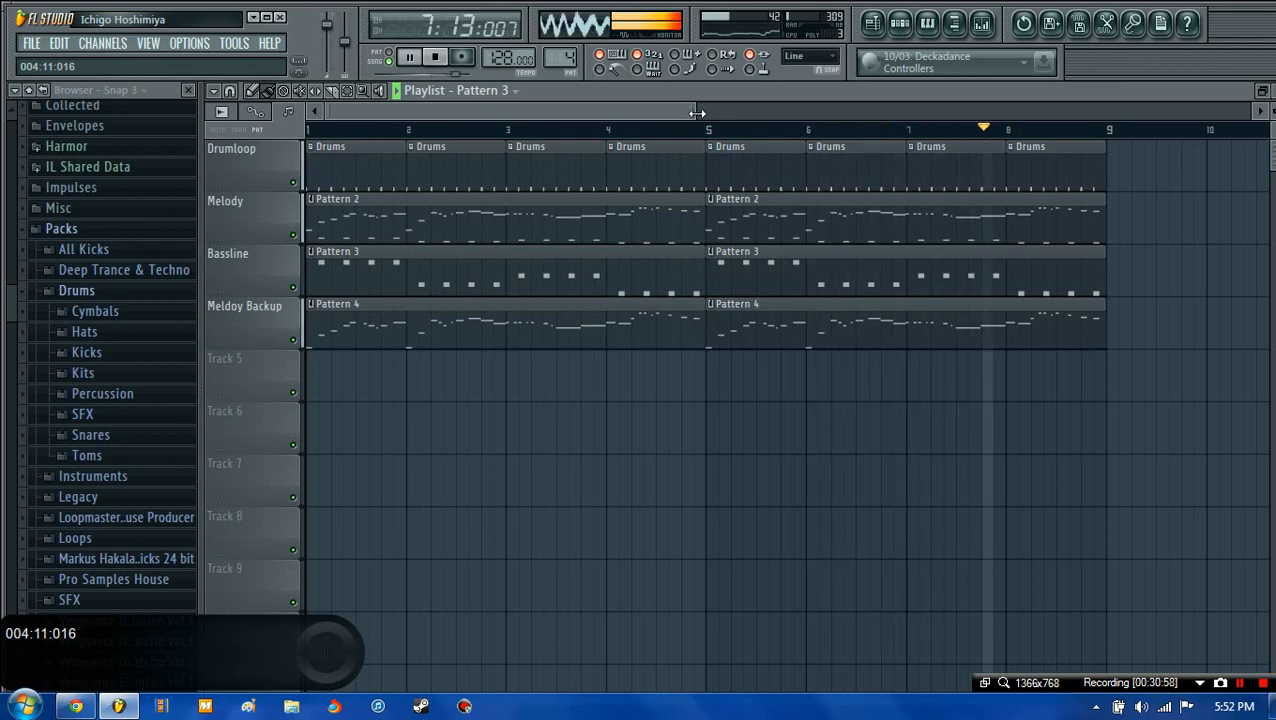
click(447, 59)
- Raise the hat mixer track's volume close to its maximum while the song plays, and return to the playlist
click(900, 22)
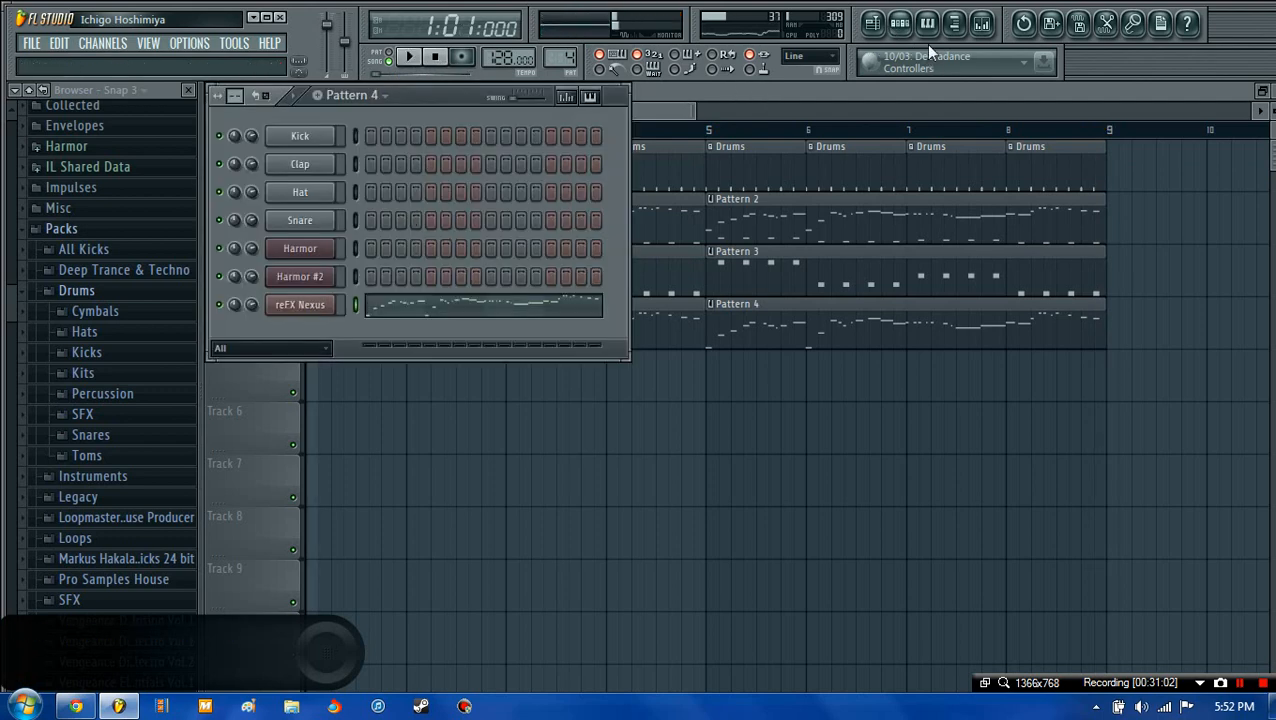
click(984, 26)
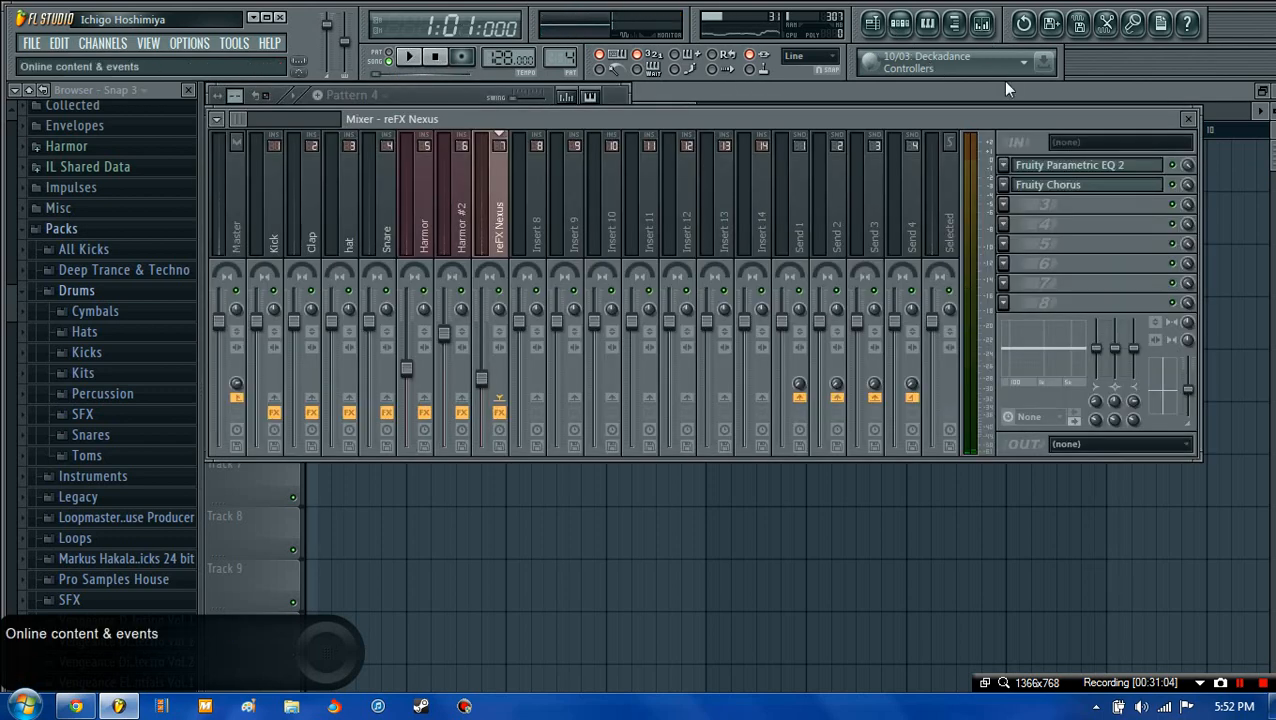
click(1001, 86)
click(982, 24)
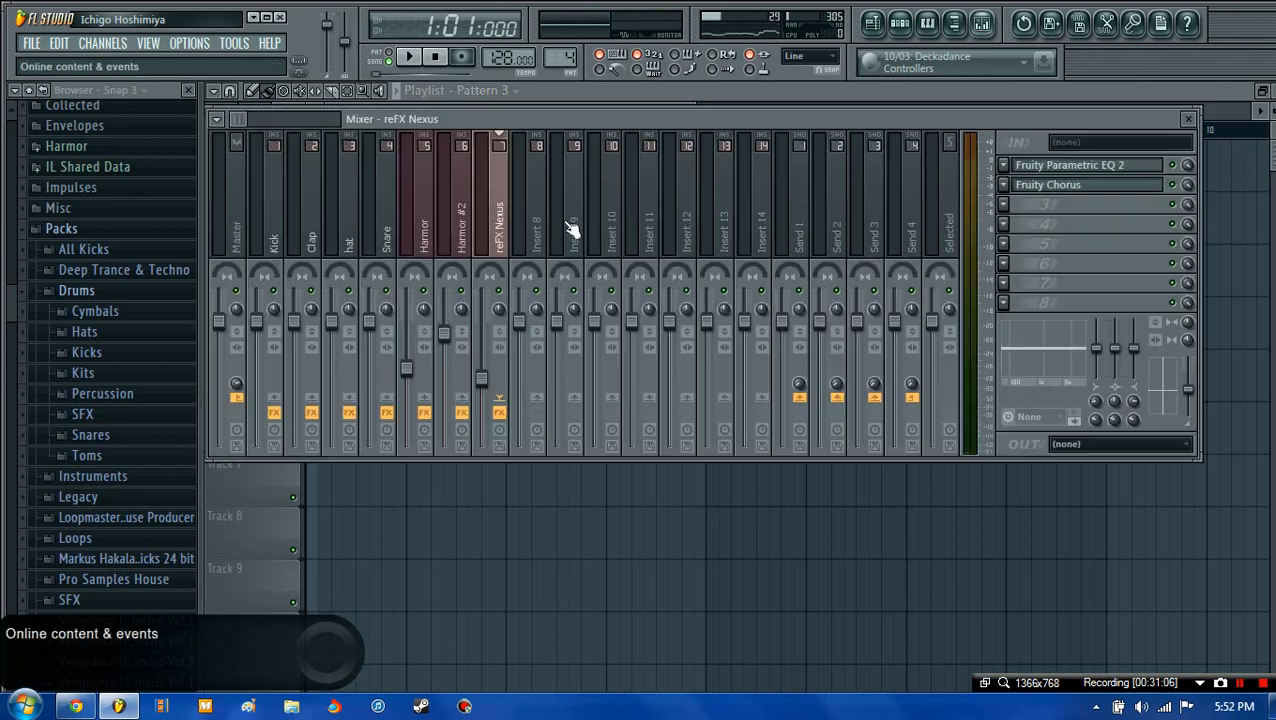
drag(338, 337, 339, 328)
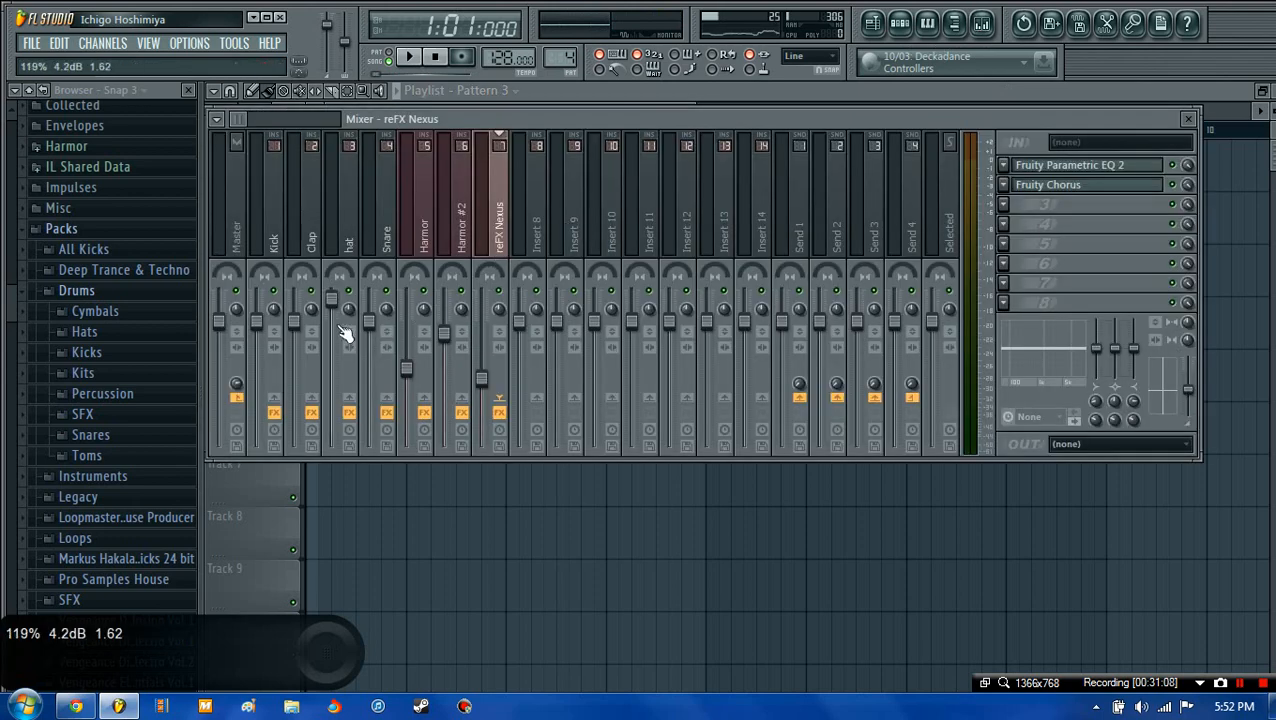
key(space)
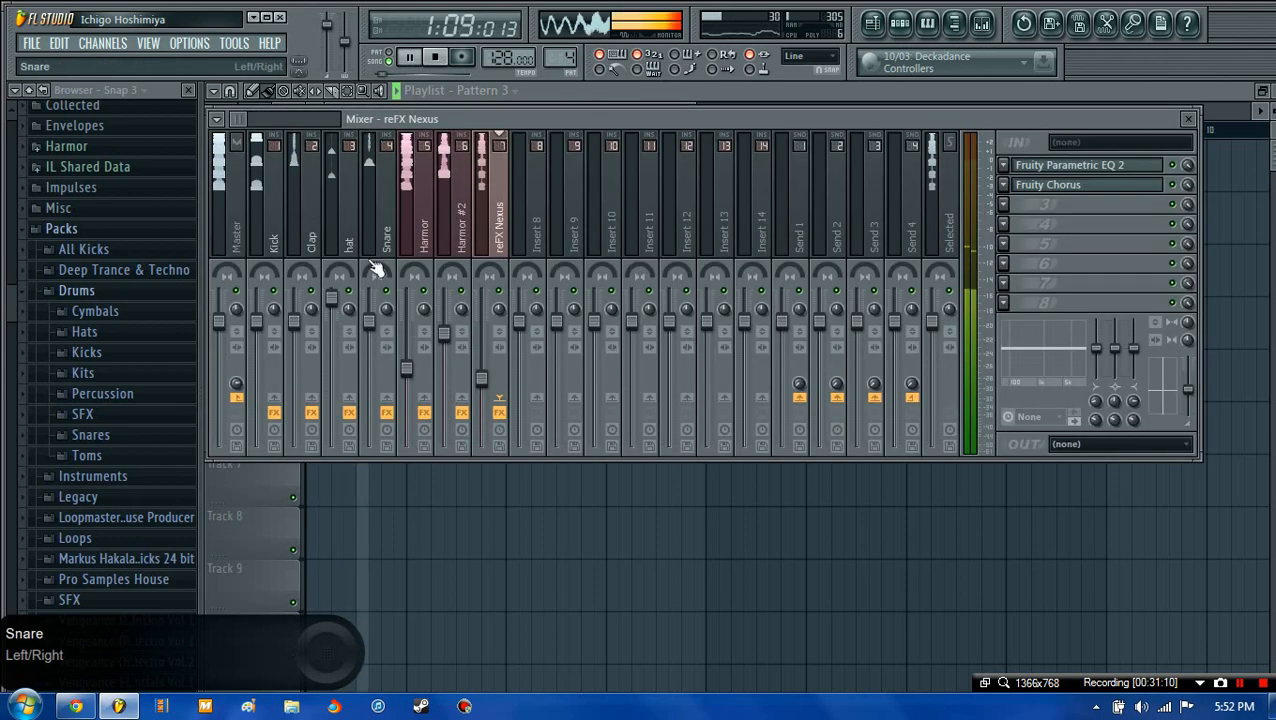
drag(333, 310, 336, 279)
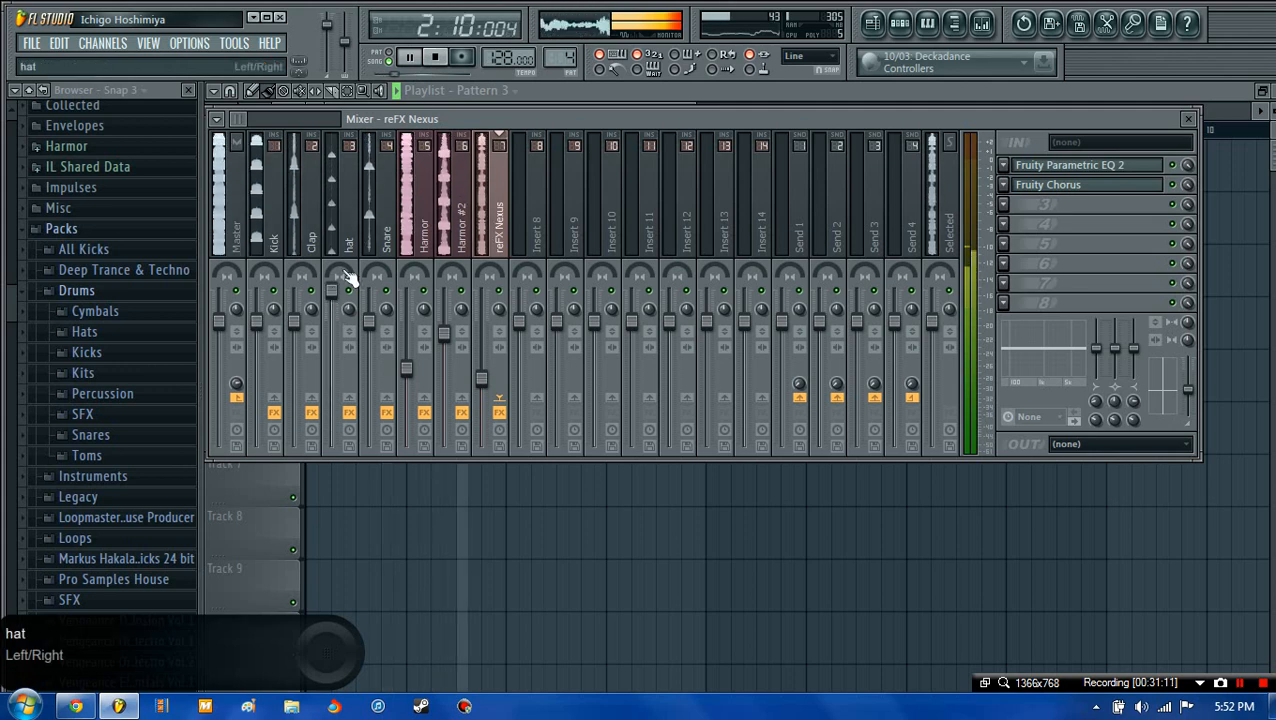
click(539, 94)
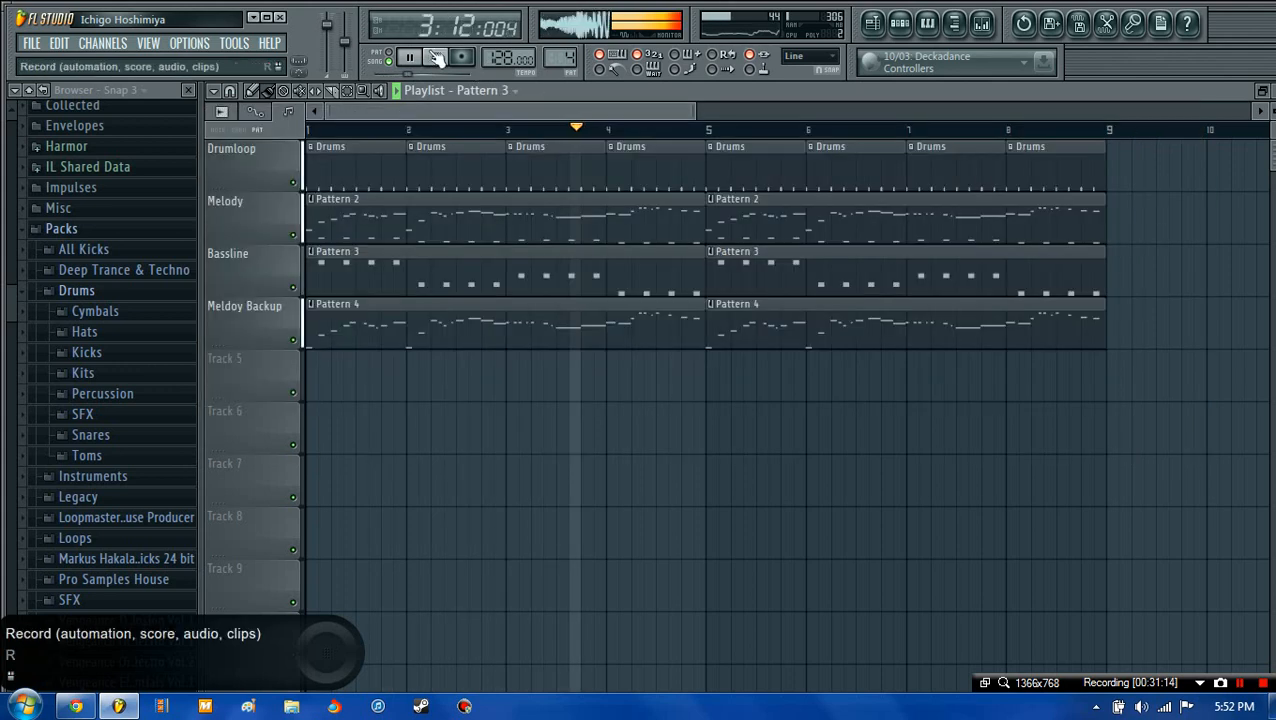
- Play the full arrangement from the start to check the hat's new level, and stop it
click(435, 57)
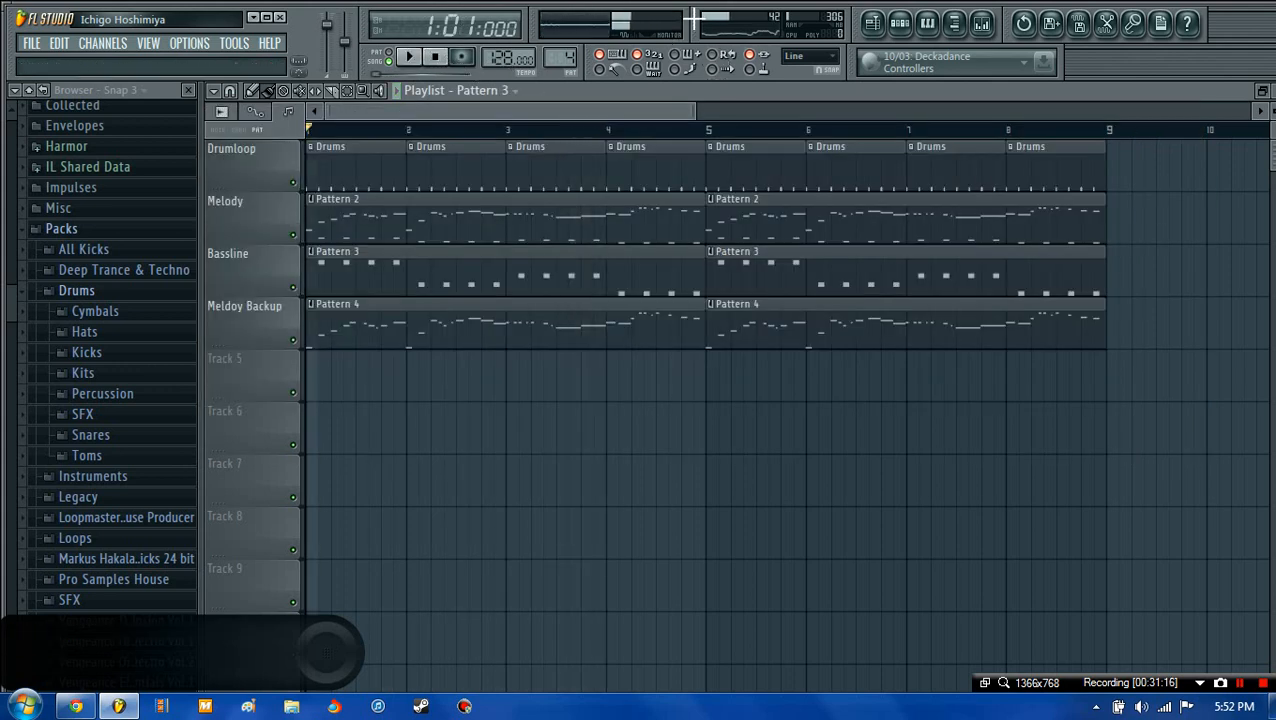
click(410, 58)
click(437, 60)
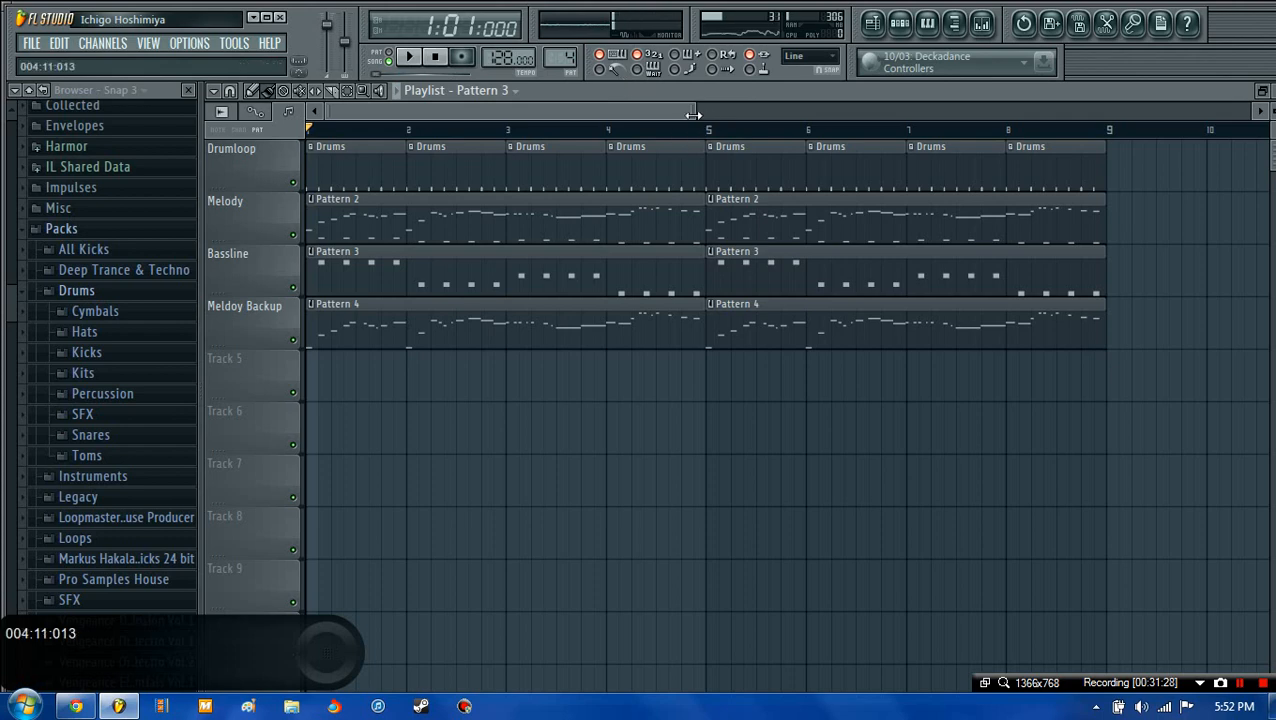
mouse_move(698, 115)
mouse_down()
mouse_move(630, 137)
mouse_move(718, 122)
mouse_up()
click(896, 26)
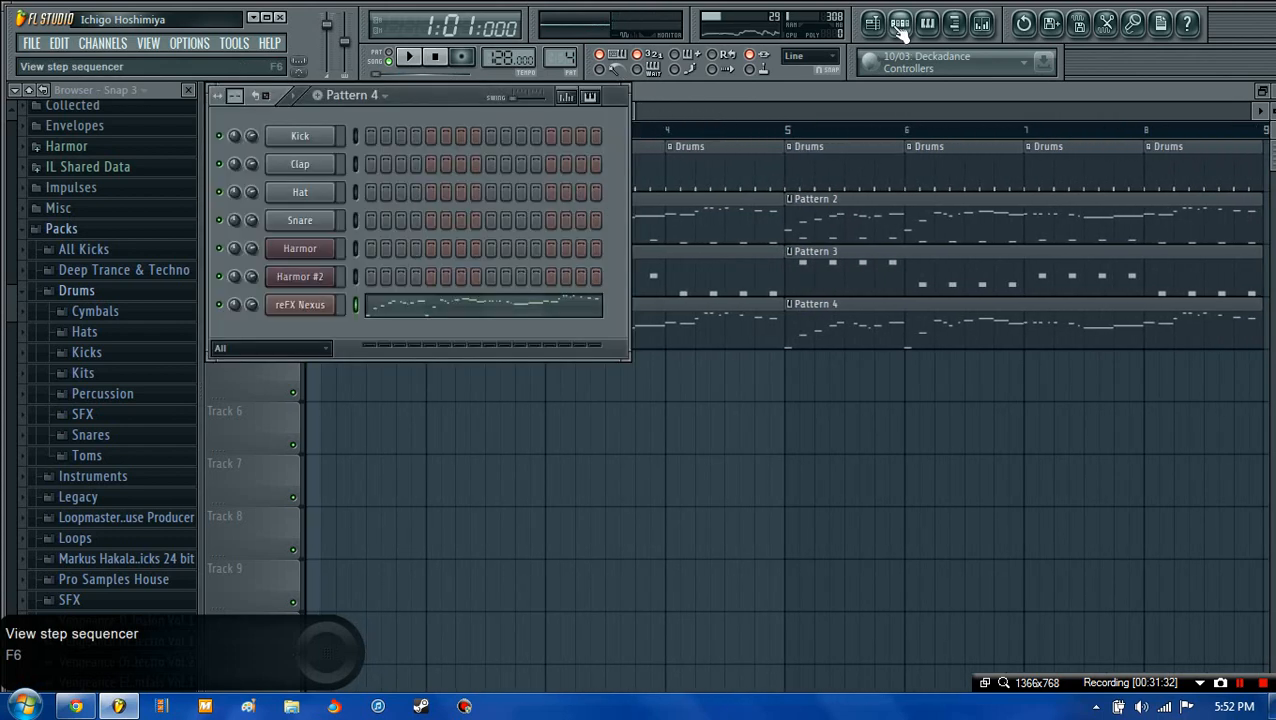
click(896, 26)
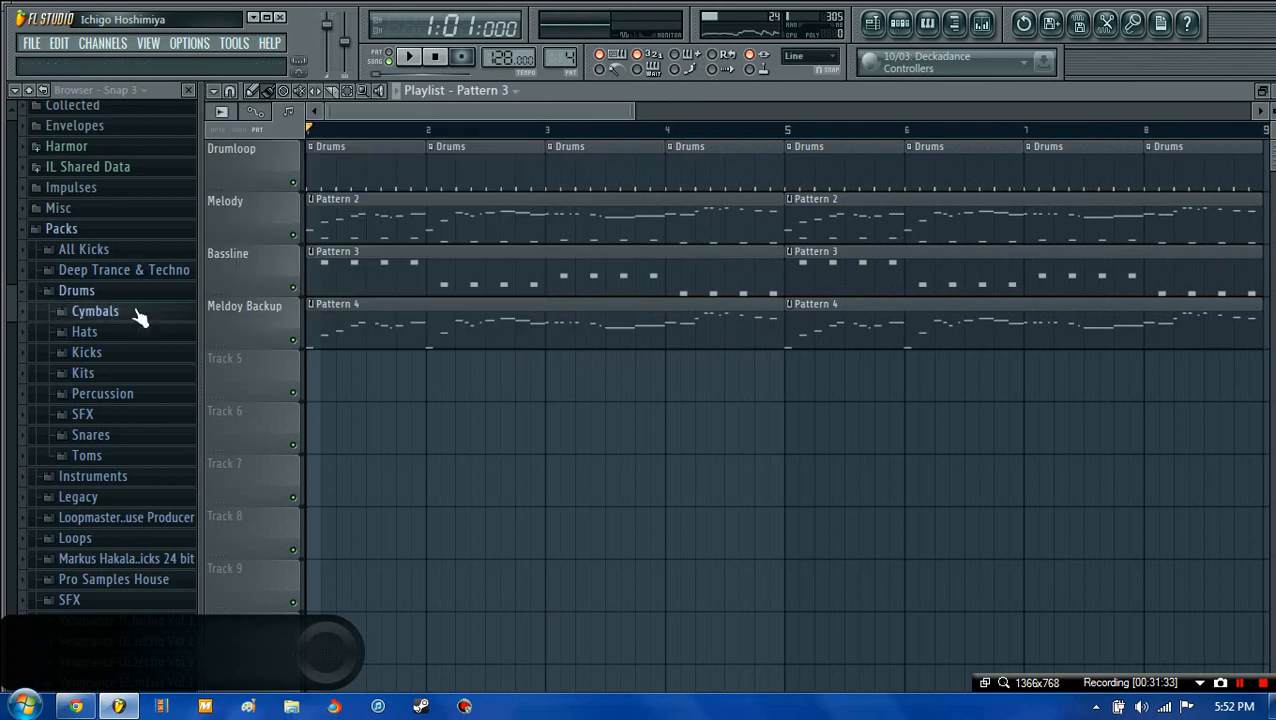
- Browse the sample packs to the Legacy drums' Dance folder and audition the DNC_Clap sample
click(82, 290)
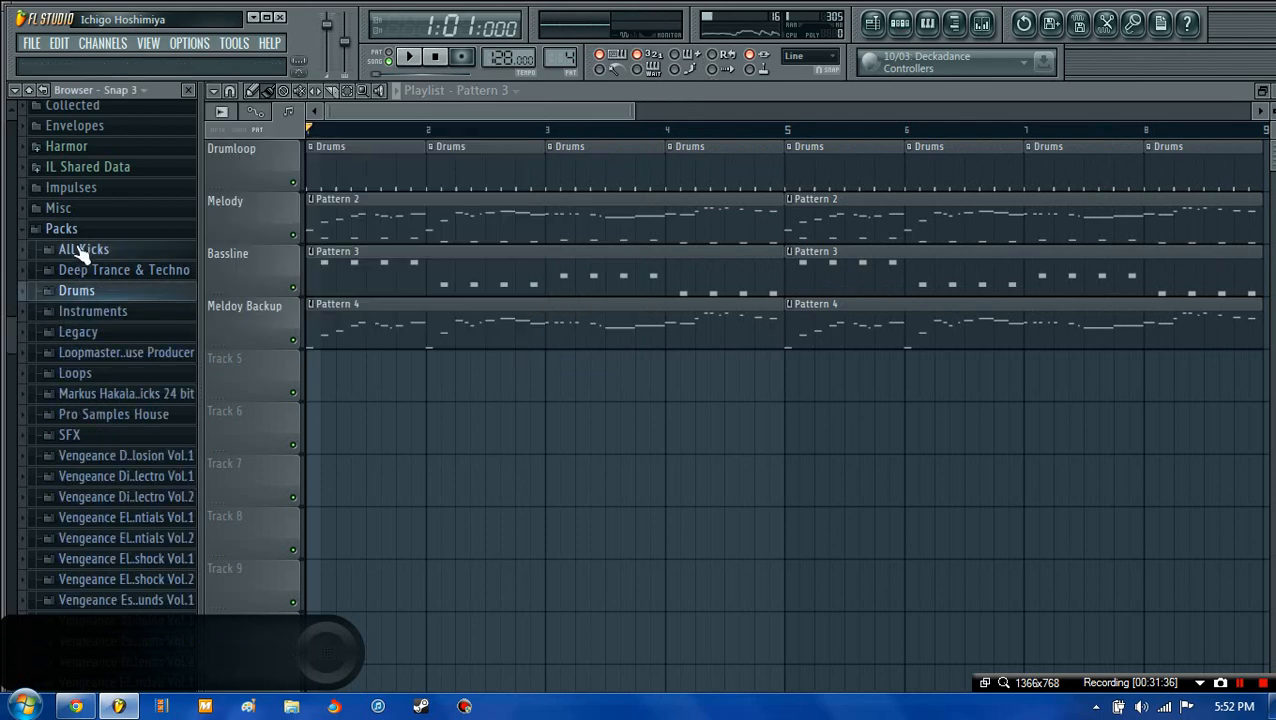
click(62, 230)
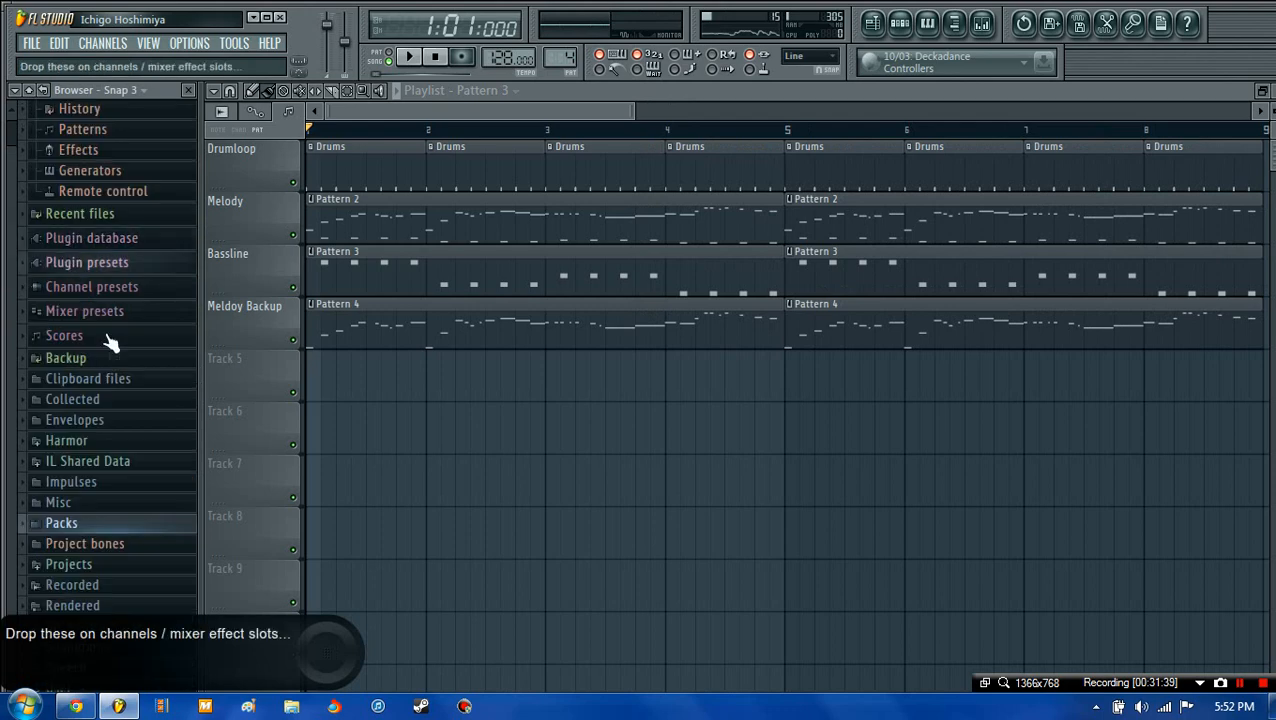
click(66, 520)
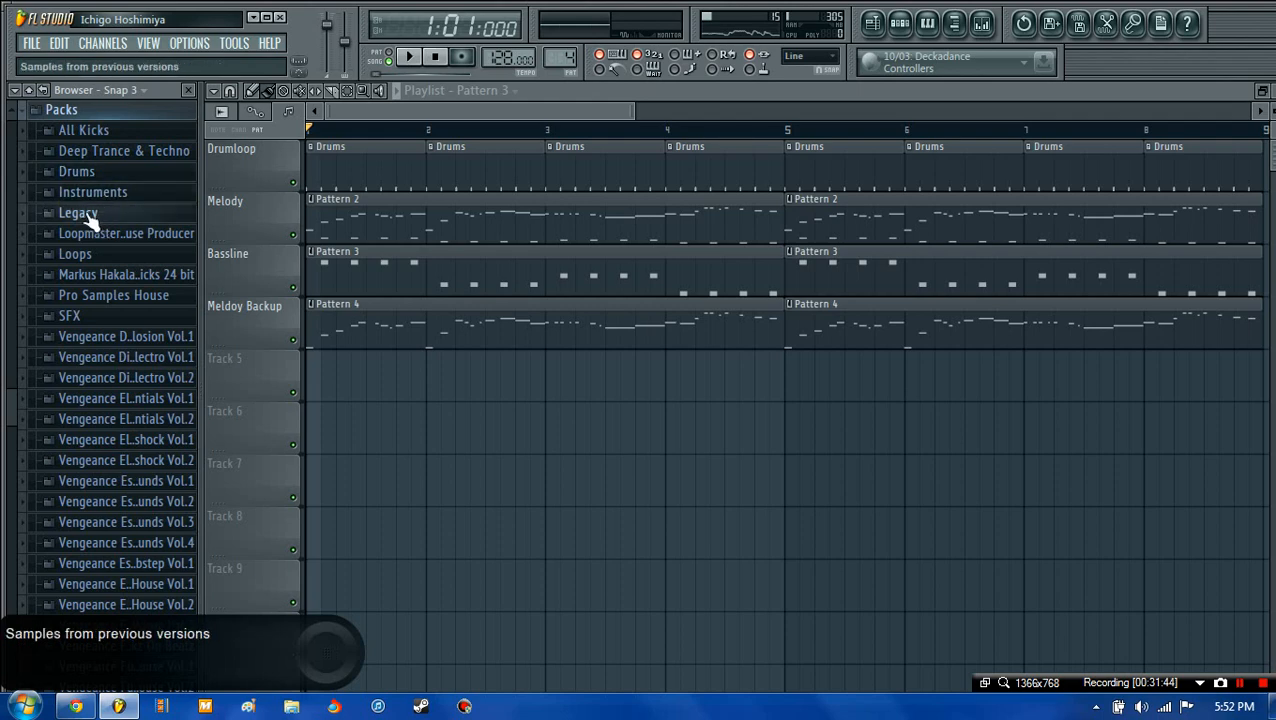
click(80, 213)
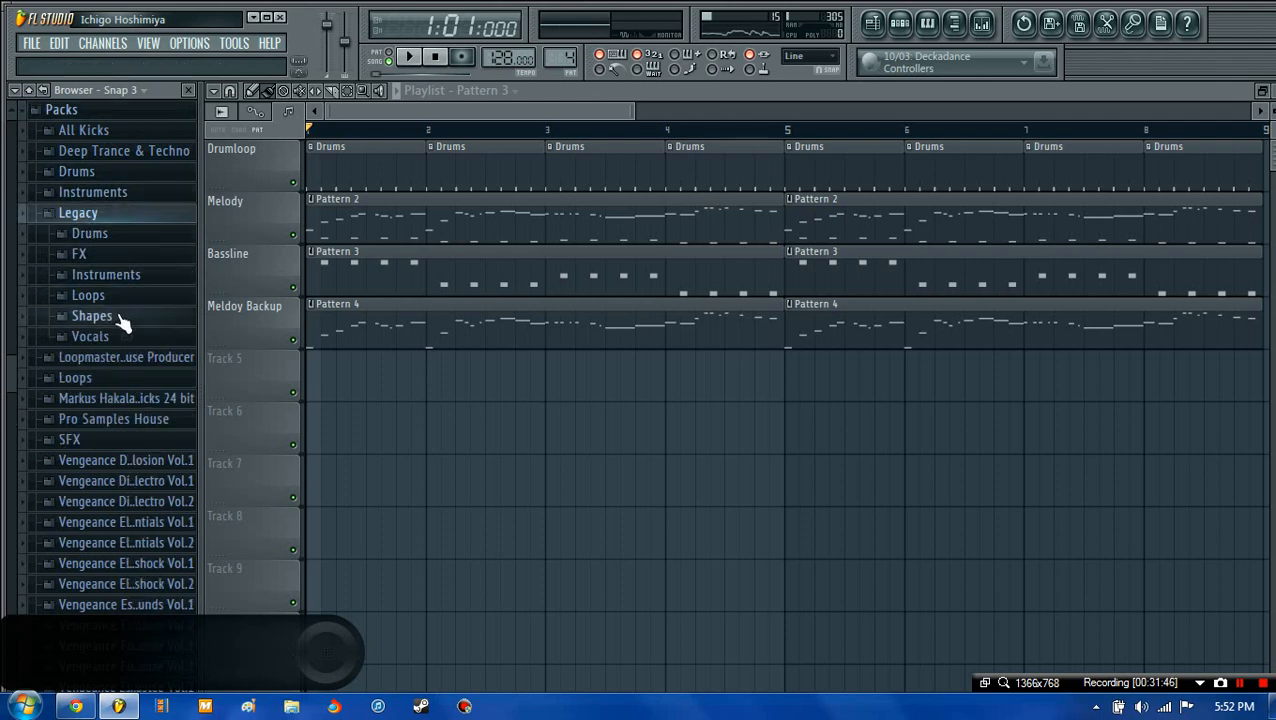
click(97, 237)
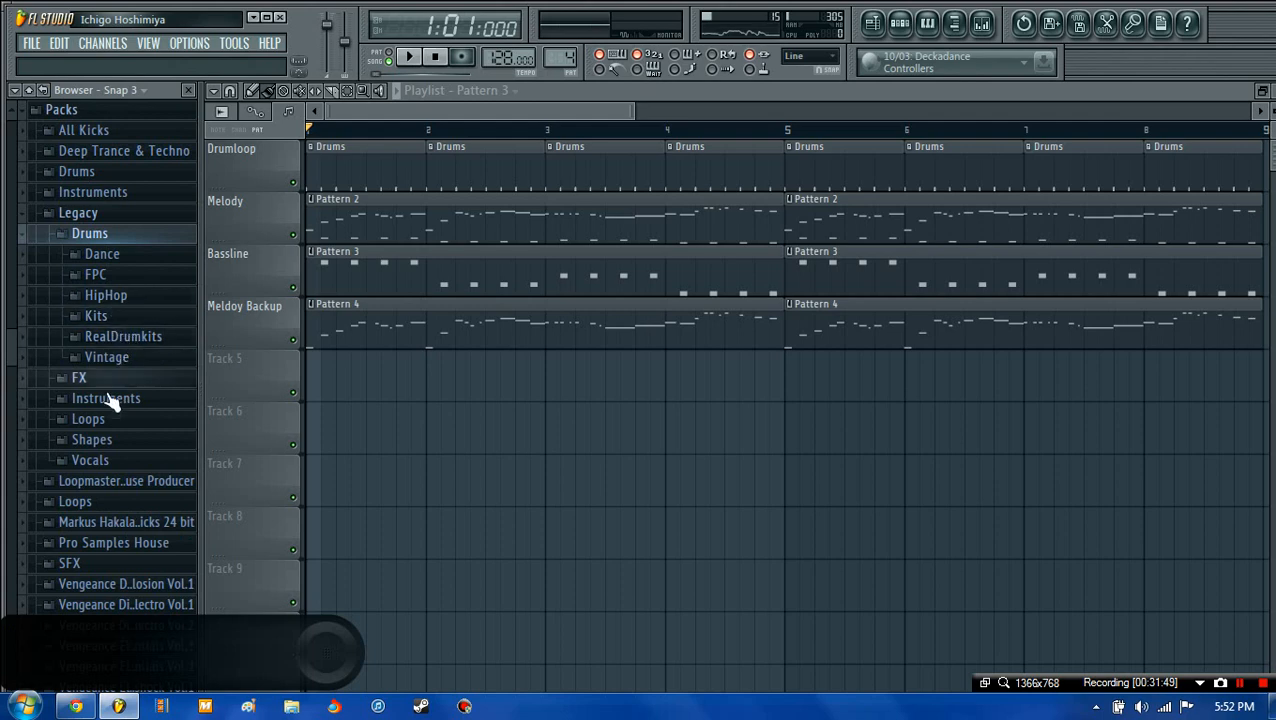
click(110, 255)
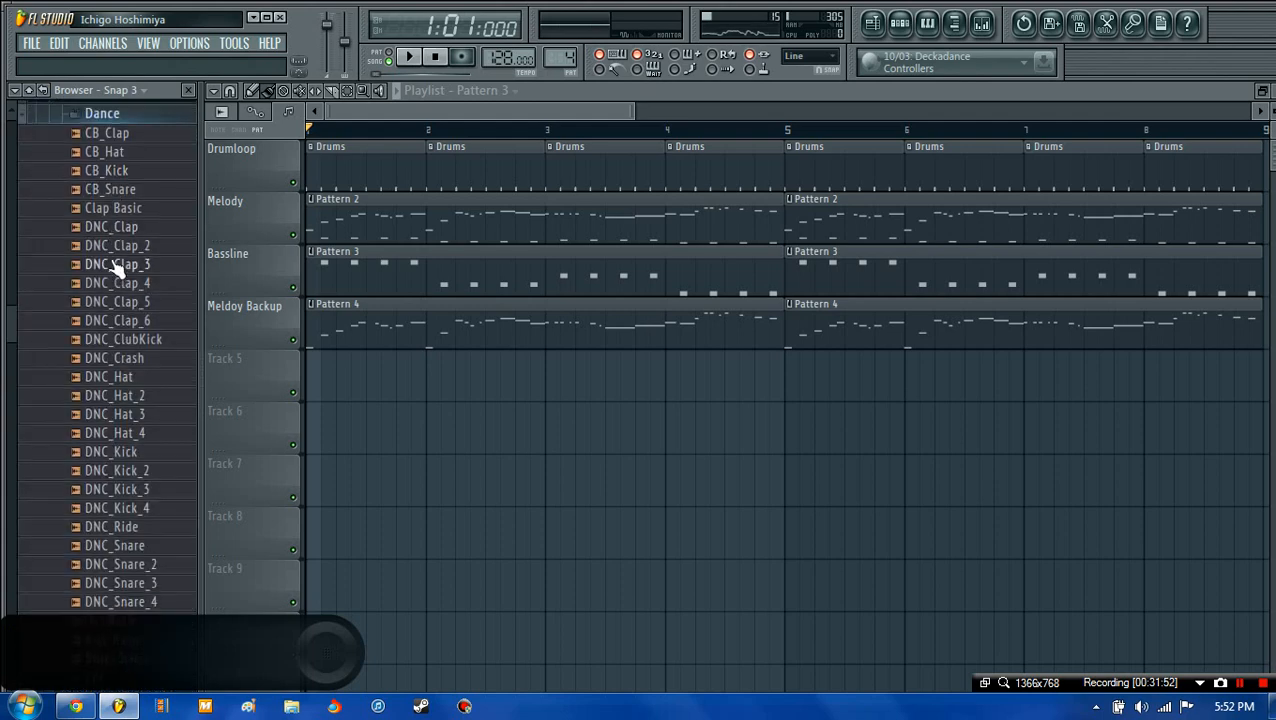
click(110, 226)
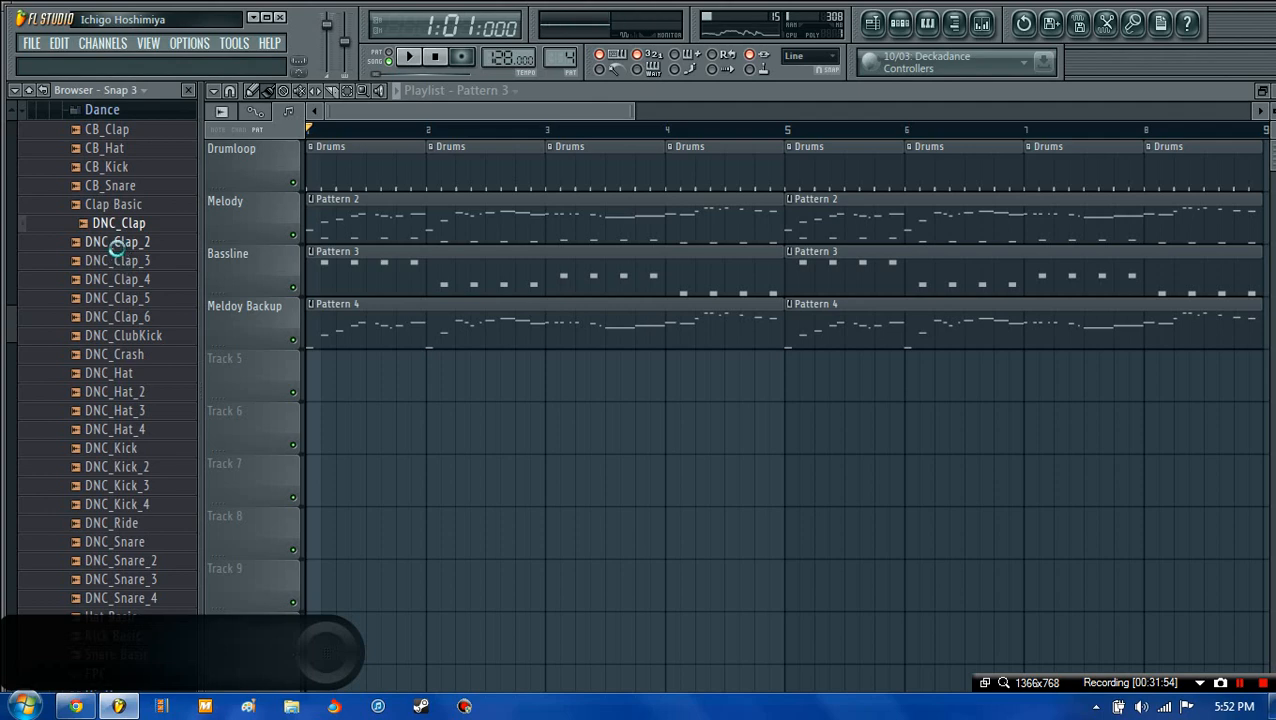
click(127, 227)
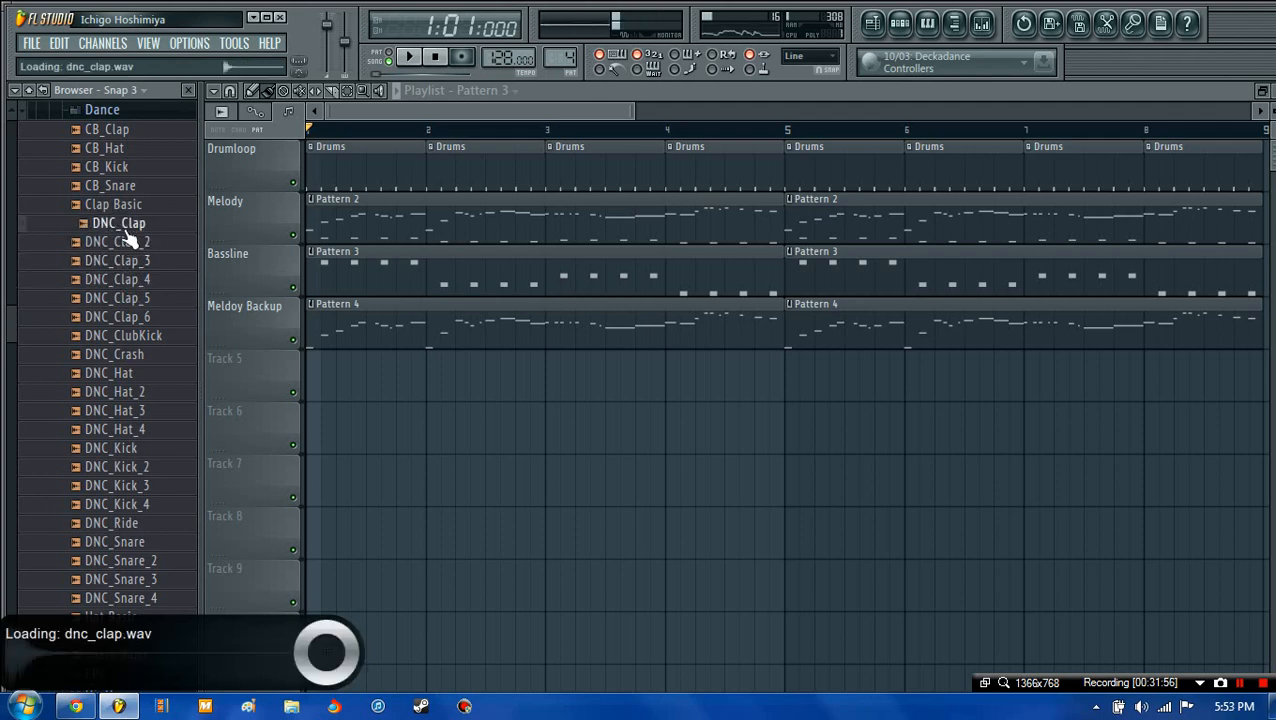
- Place the DNC_Clap sample on playlist Track 5 at the start of bar 5
drag(130, 228, 896, 390)
drag(793, 388, 795, 392)
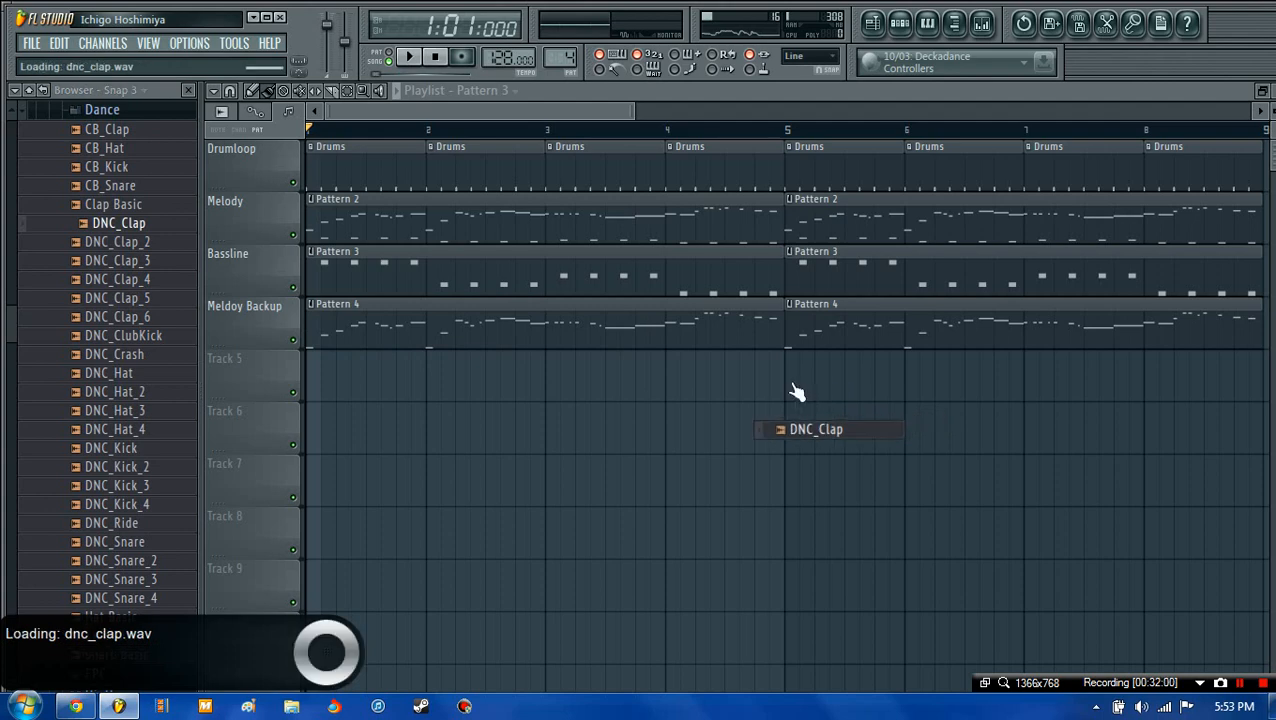
click(792, 384)
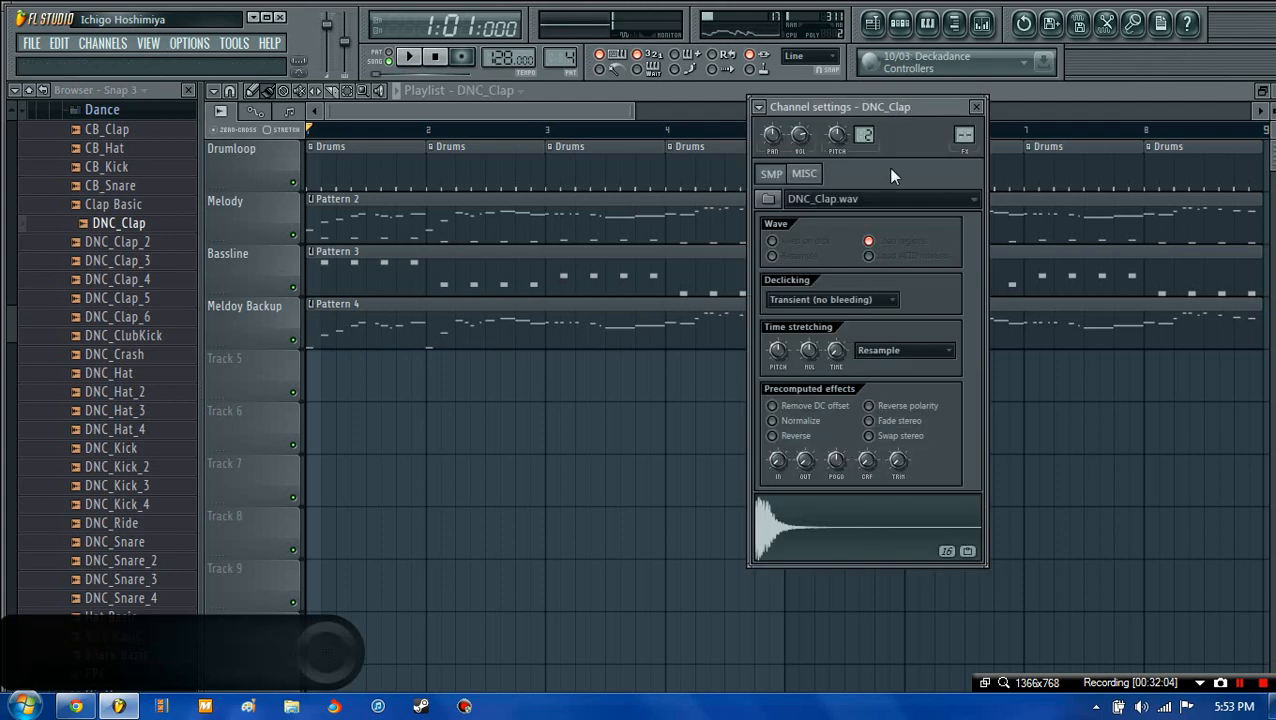
- Play the arrangement from bar 4 to check the lead-in to the clap, stop it and return to the song start
drag(600, 115, 687, 122)
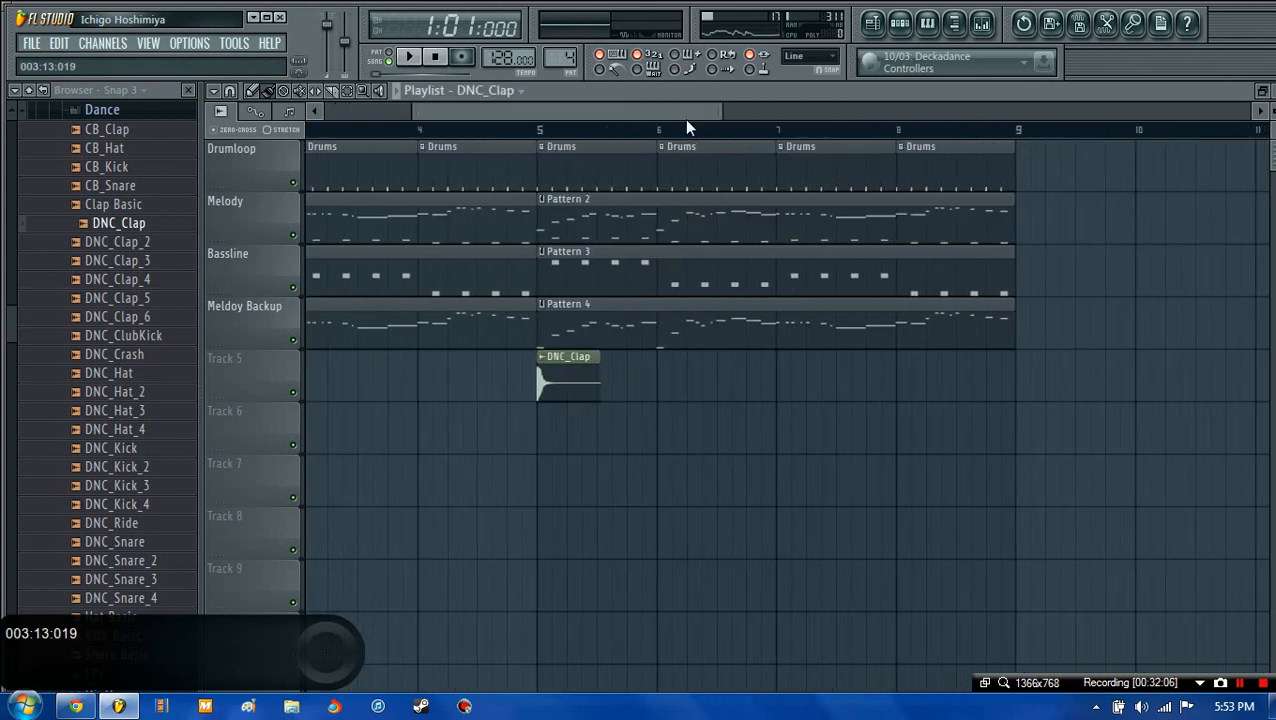
click(409, 130)
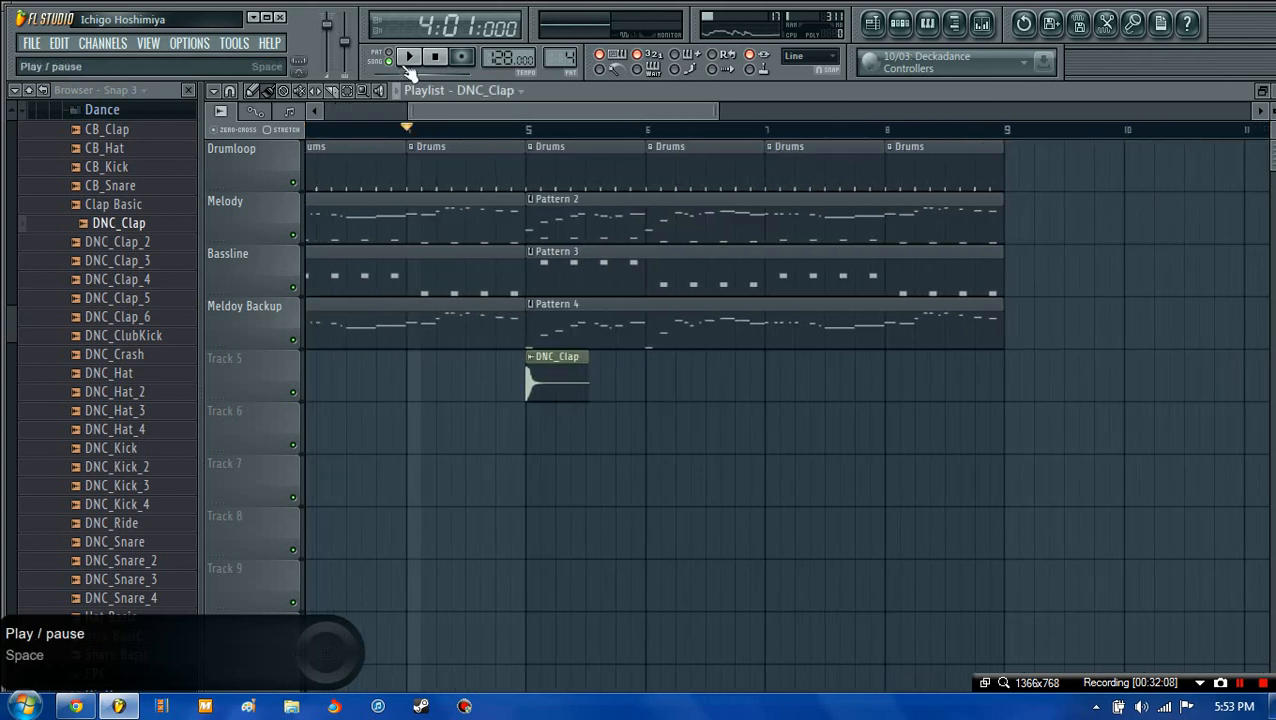
click(410, 60)
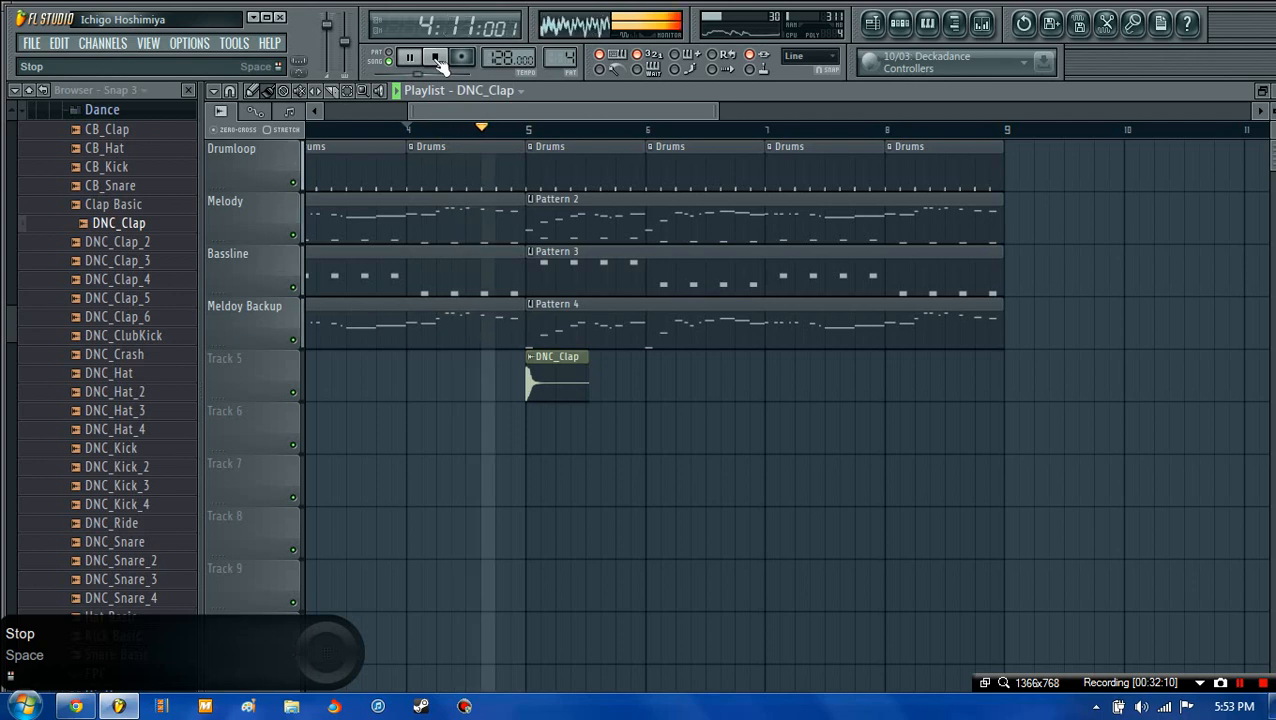
click(437, 62)
scroll(461, 117, left, 3)
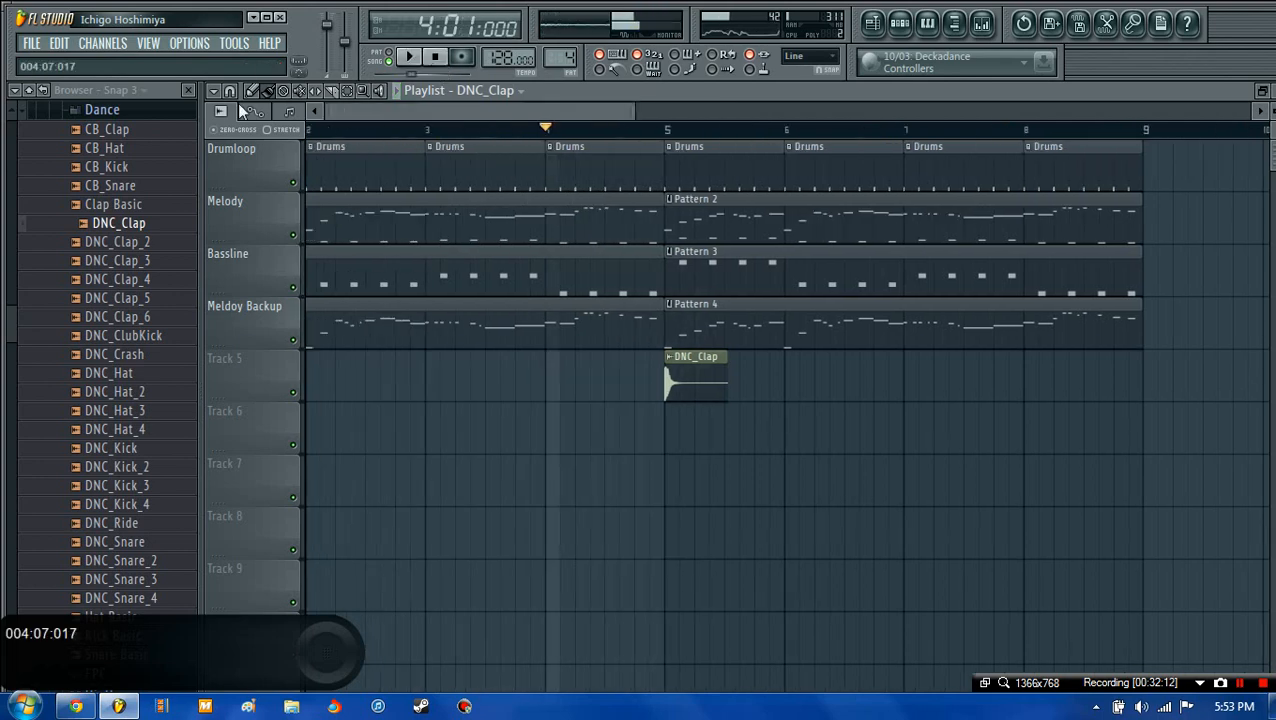
click(435, 57)
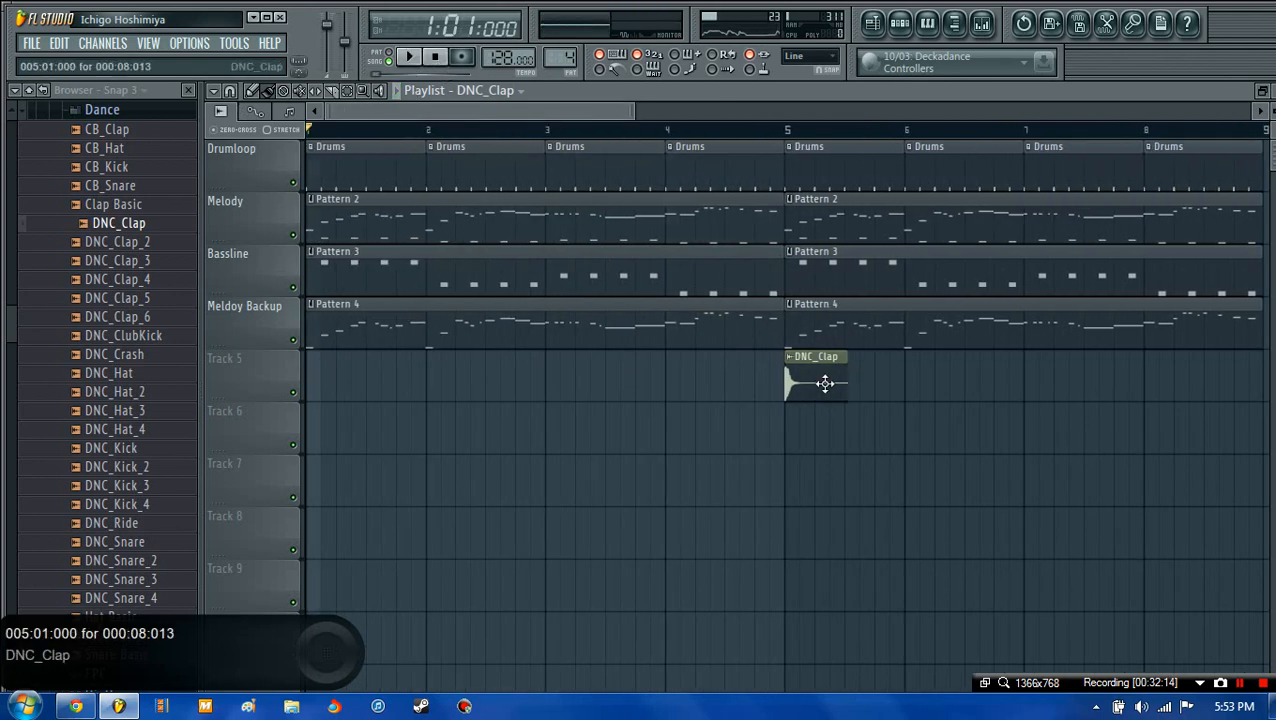
- Route the DNC_Clap channel to a free mixer track
double_click(825, 380)
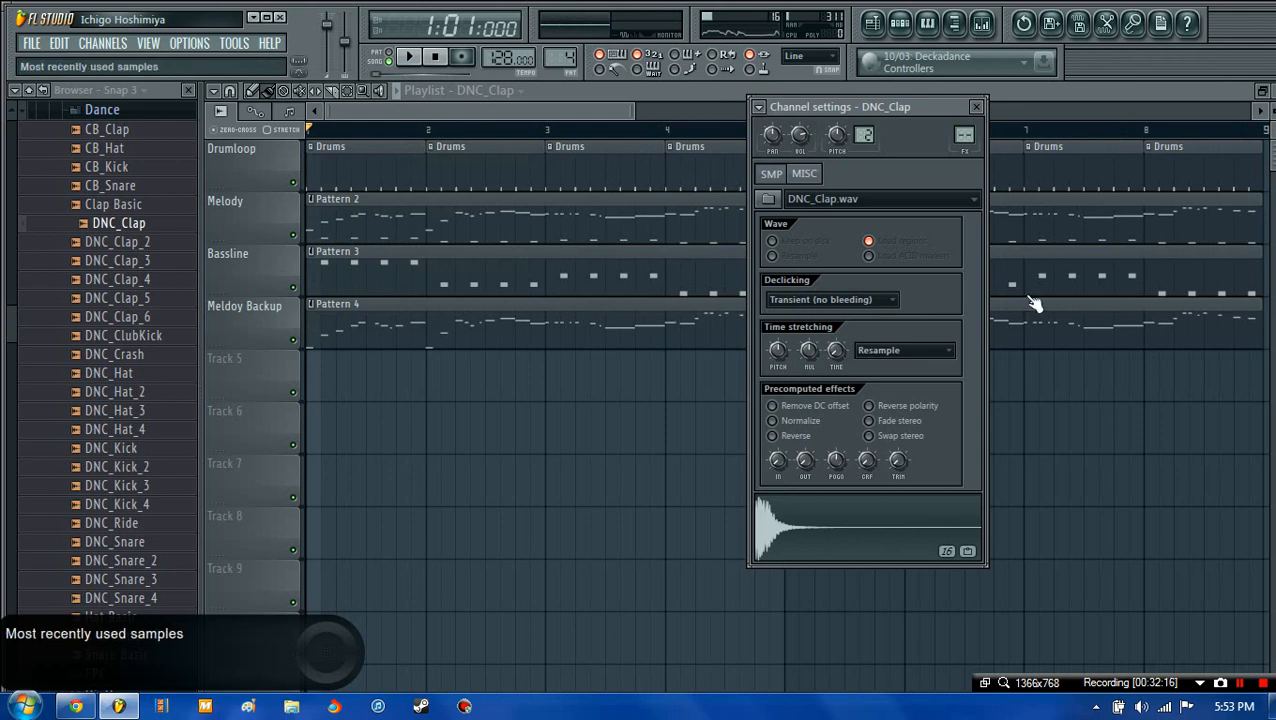
click(977, 107)
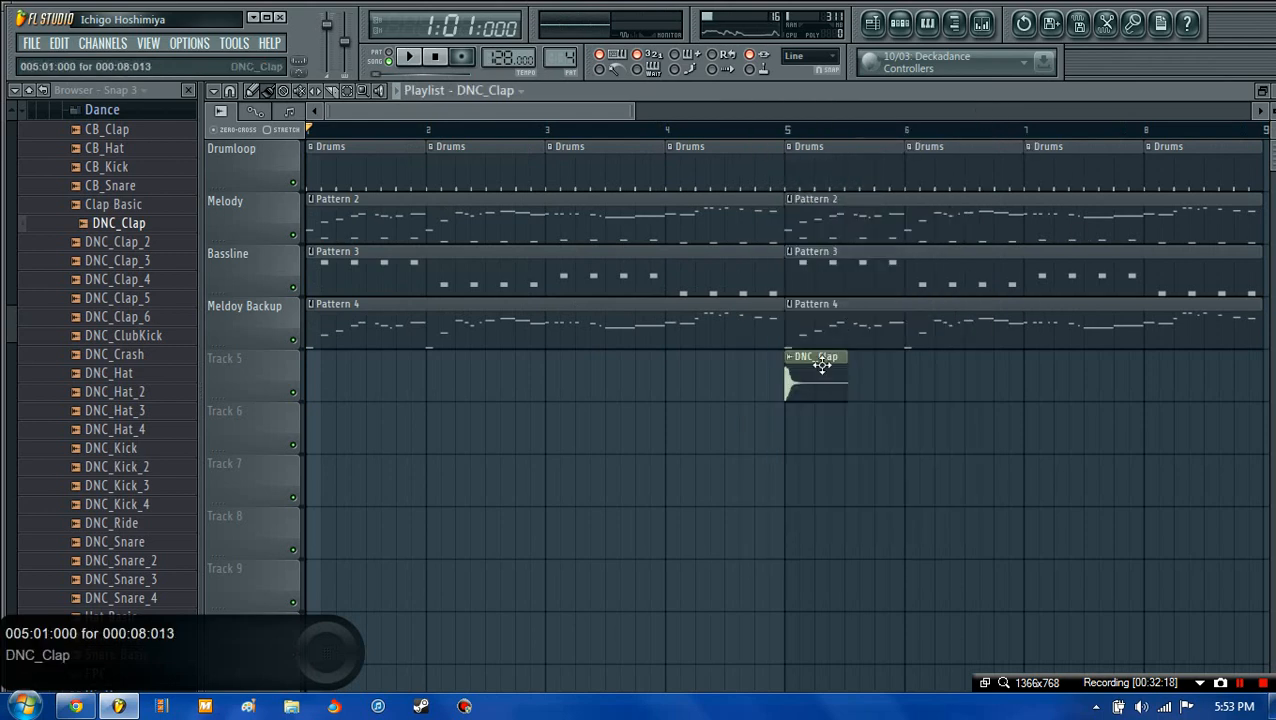
double_click(821, 366)
click(758, 108)
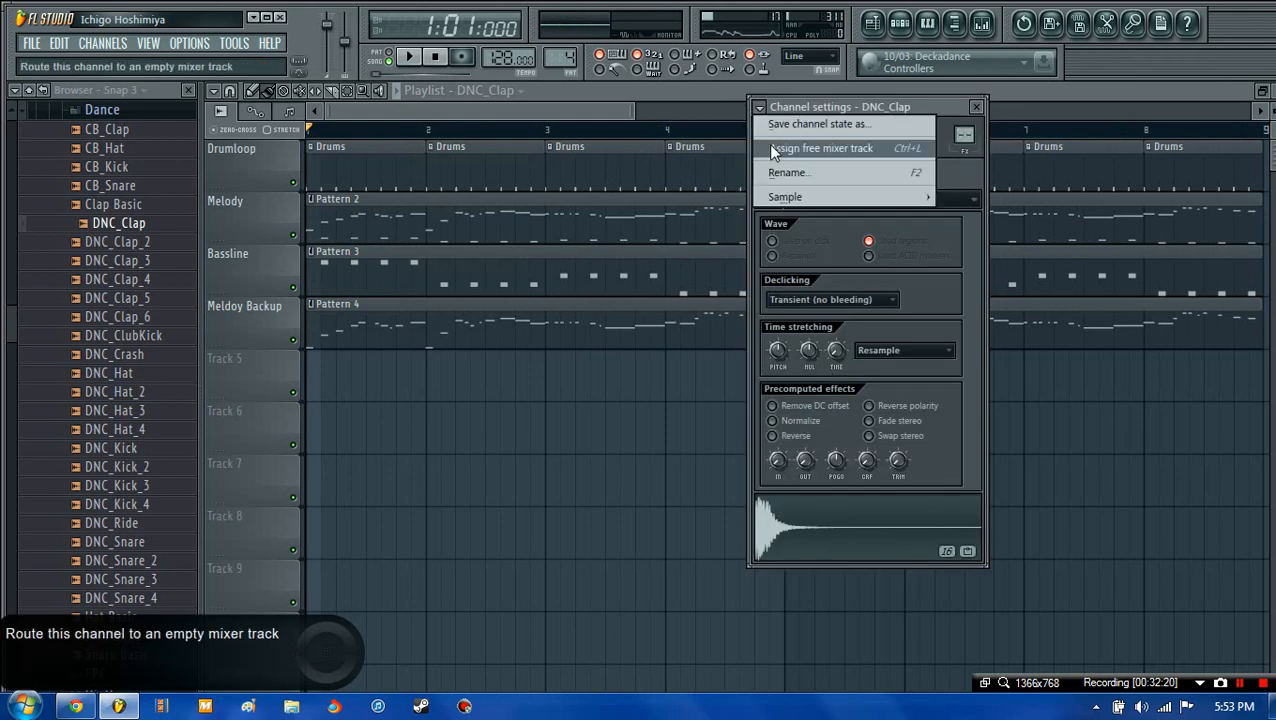
click(768, 144)
- Add Fruity Reeverb to the DNC_Clap mixer track with predelay 50 ms, room size 100, color Warmer, decay 8.0 sec and reverb 30%
click(1005, 167)
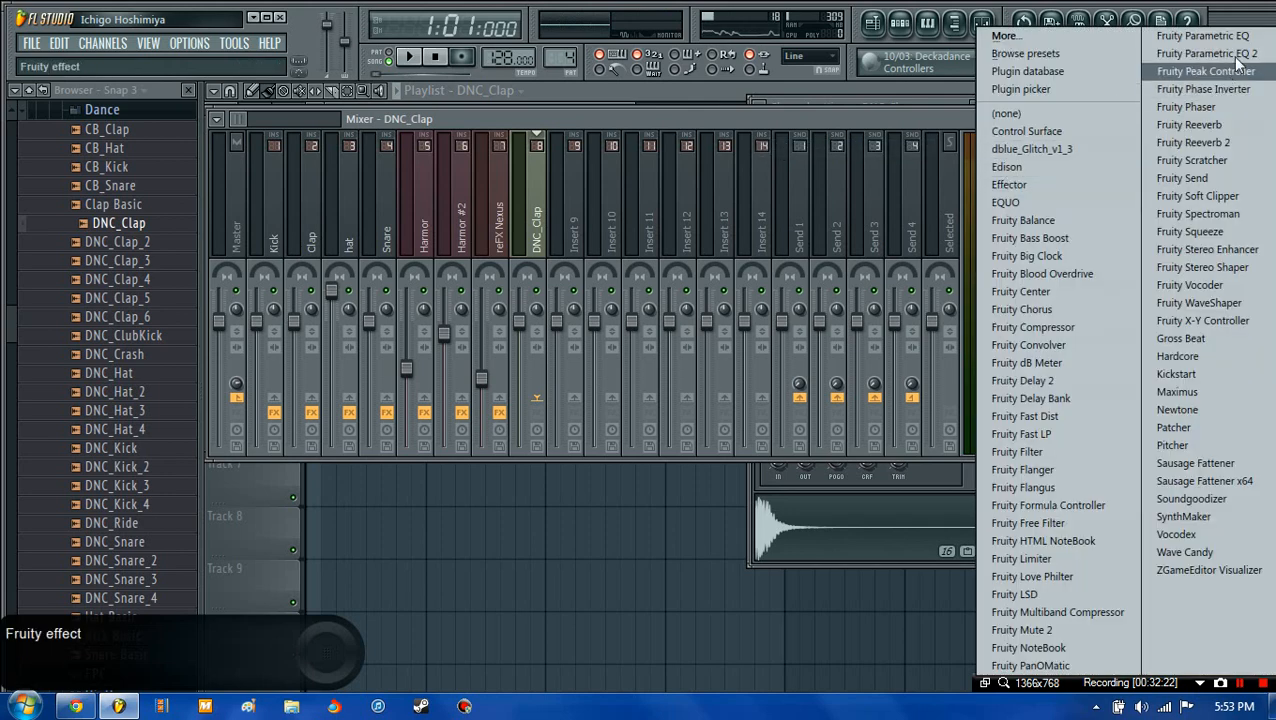
click(1218, 124)
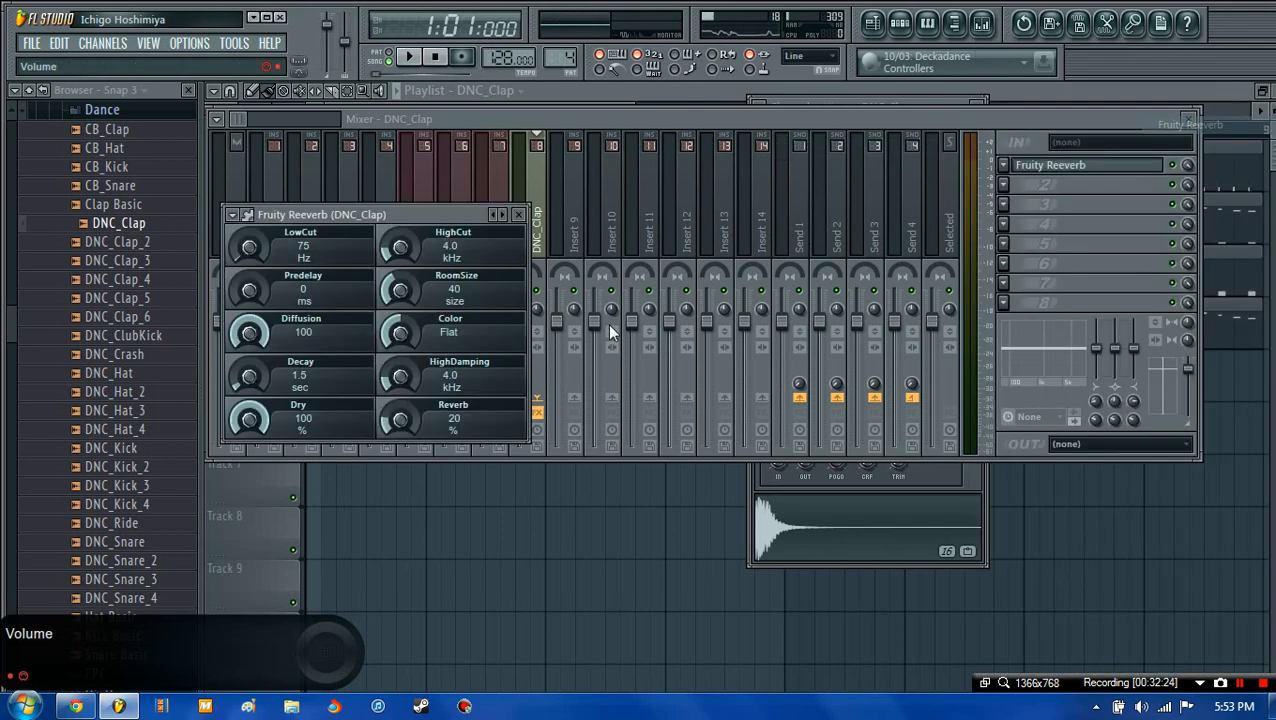
drag(402, 330, 404, 262)
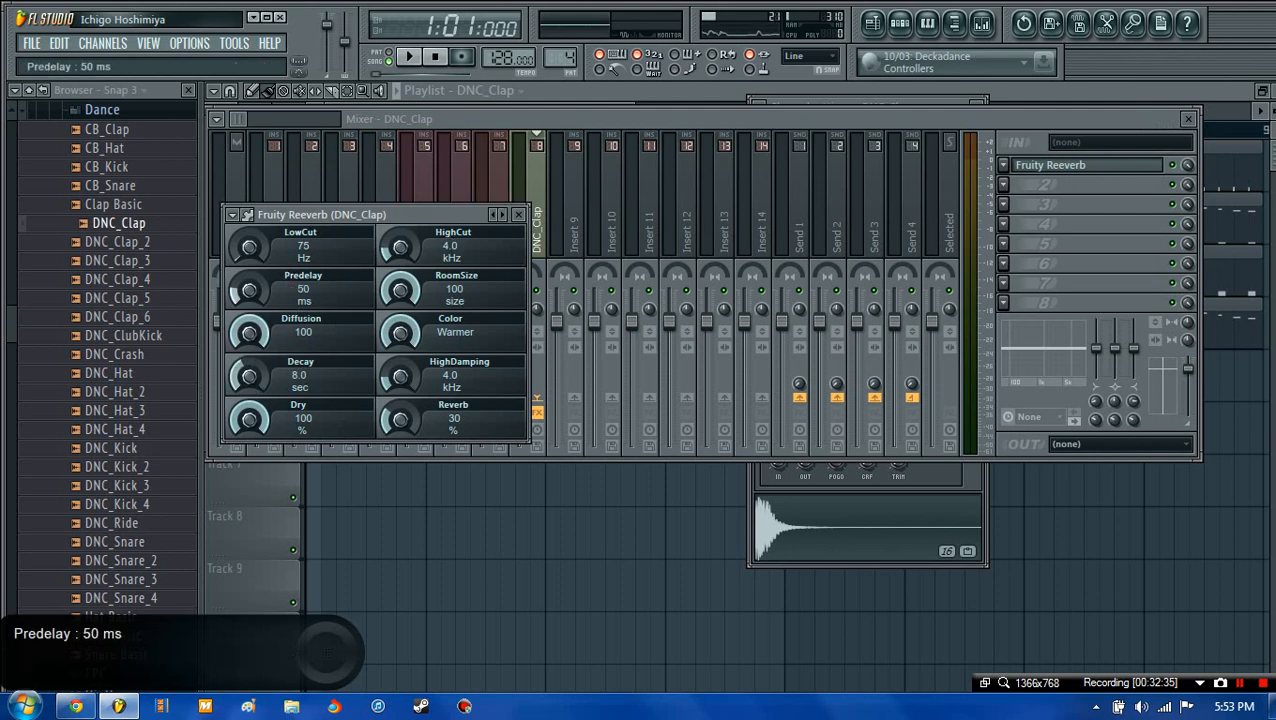
click(518, 215)
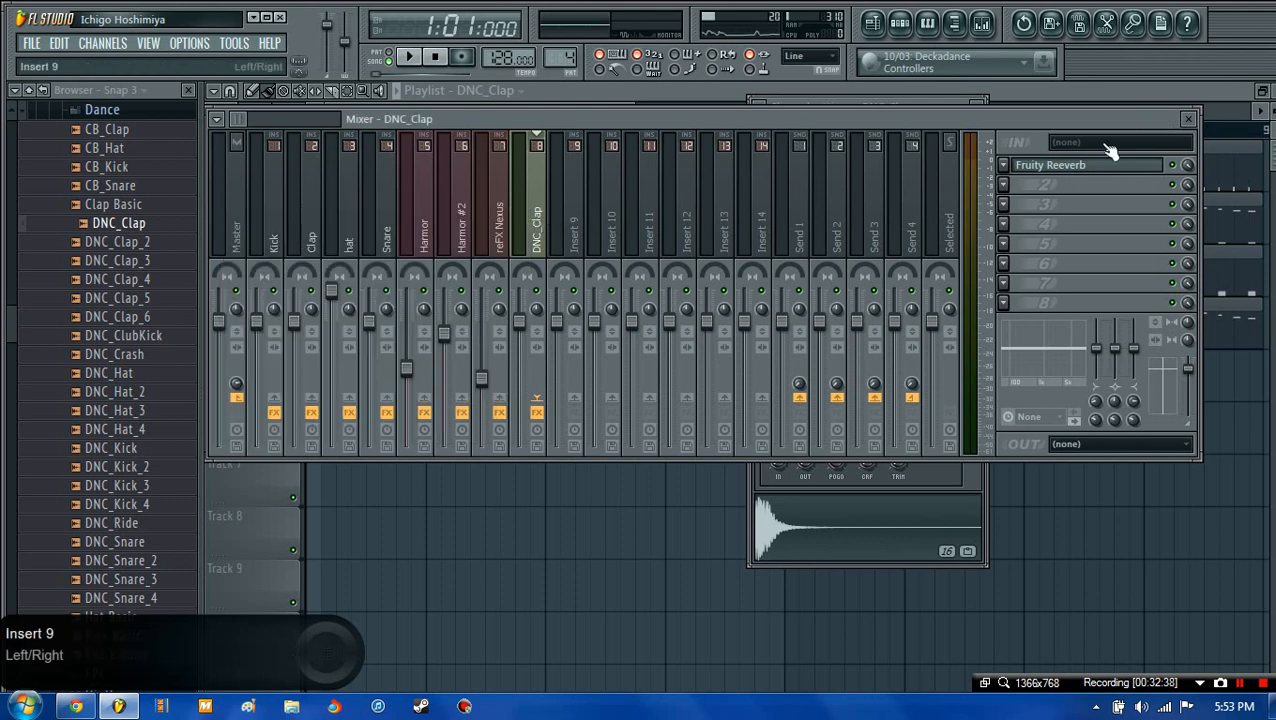
click(1189, 119)
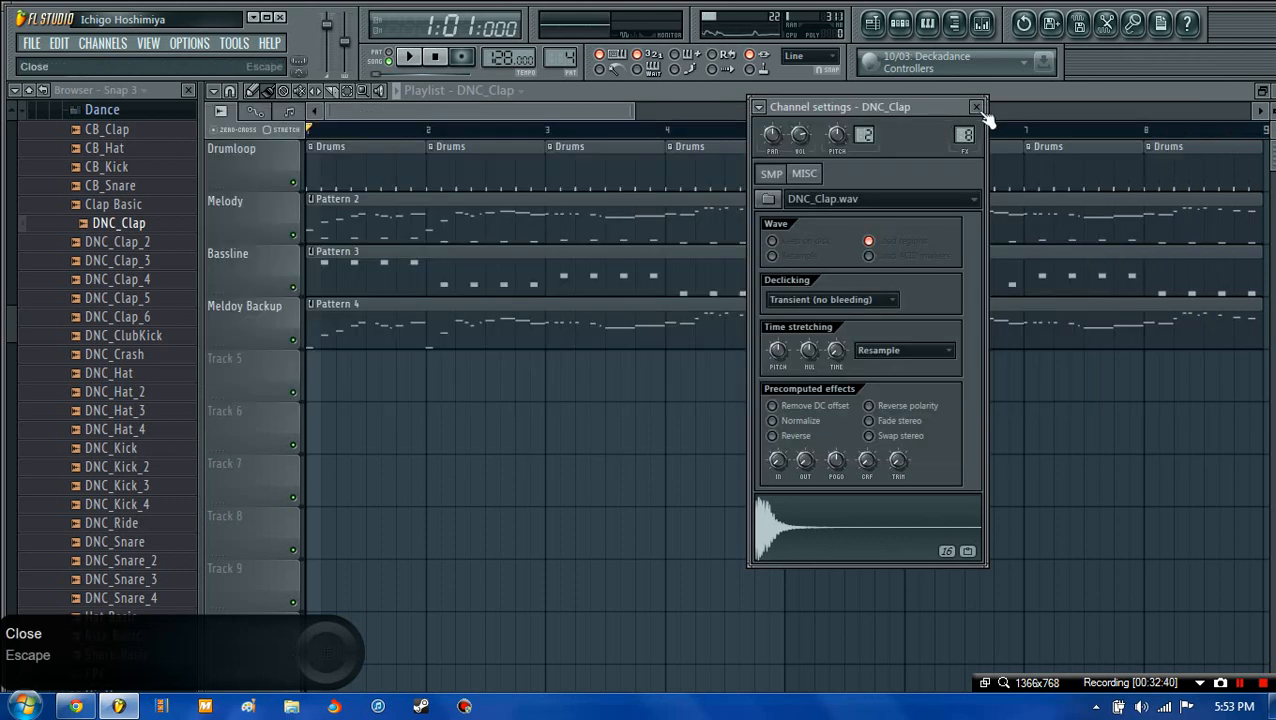
click(982, 110)
- Play the song from bar 4 to hear the clap with reverb, and stop it
click(667, 132)
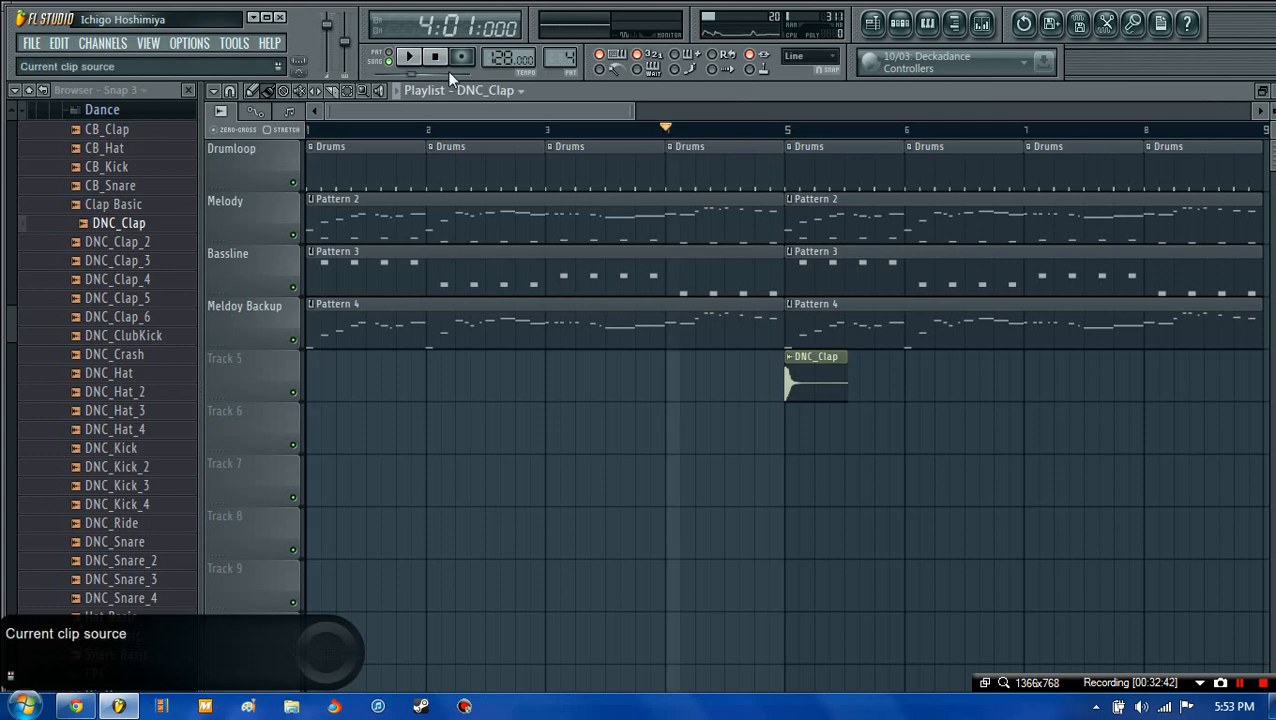
click(410, 57)
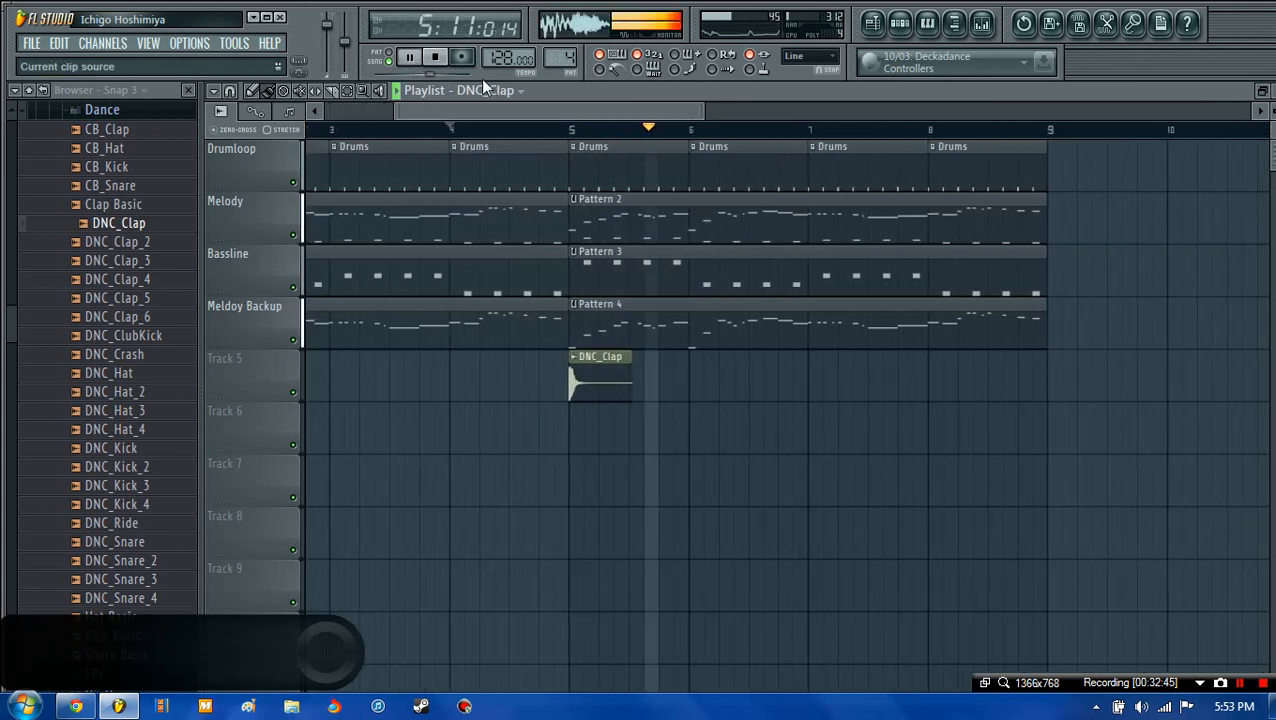
key(space)
- Raise the DNC_Clap mixer track's volume close to its maximum and play from bar 4 to check the louder clap
click(982, 22)
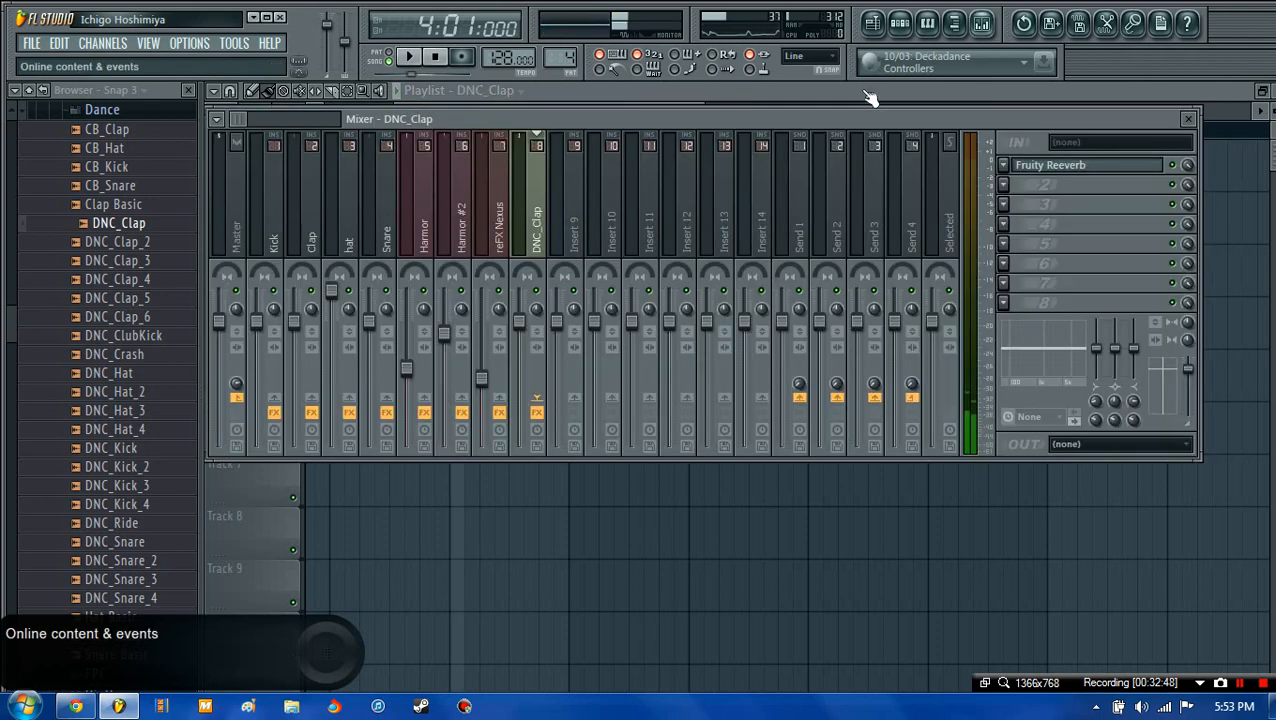
drag(523, 320, 523, 288)
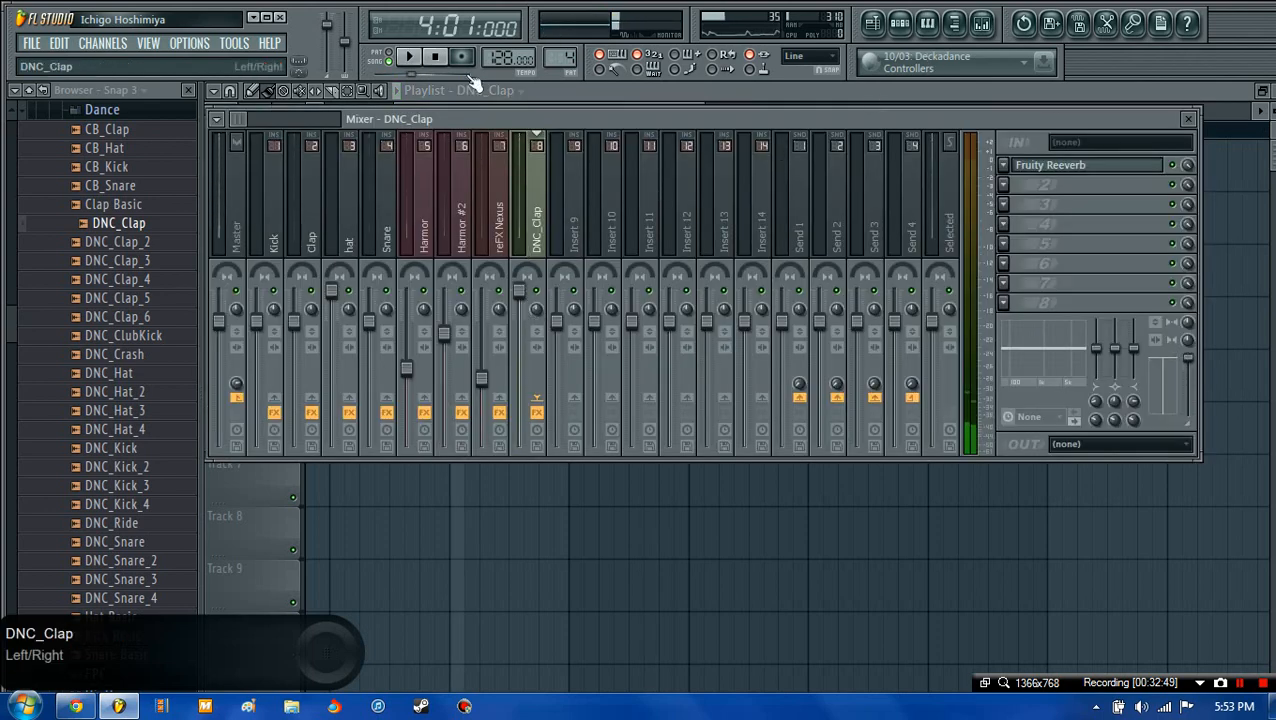
click(422, 58)
click(586, 94)
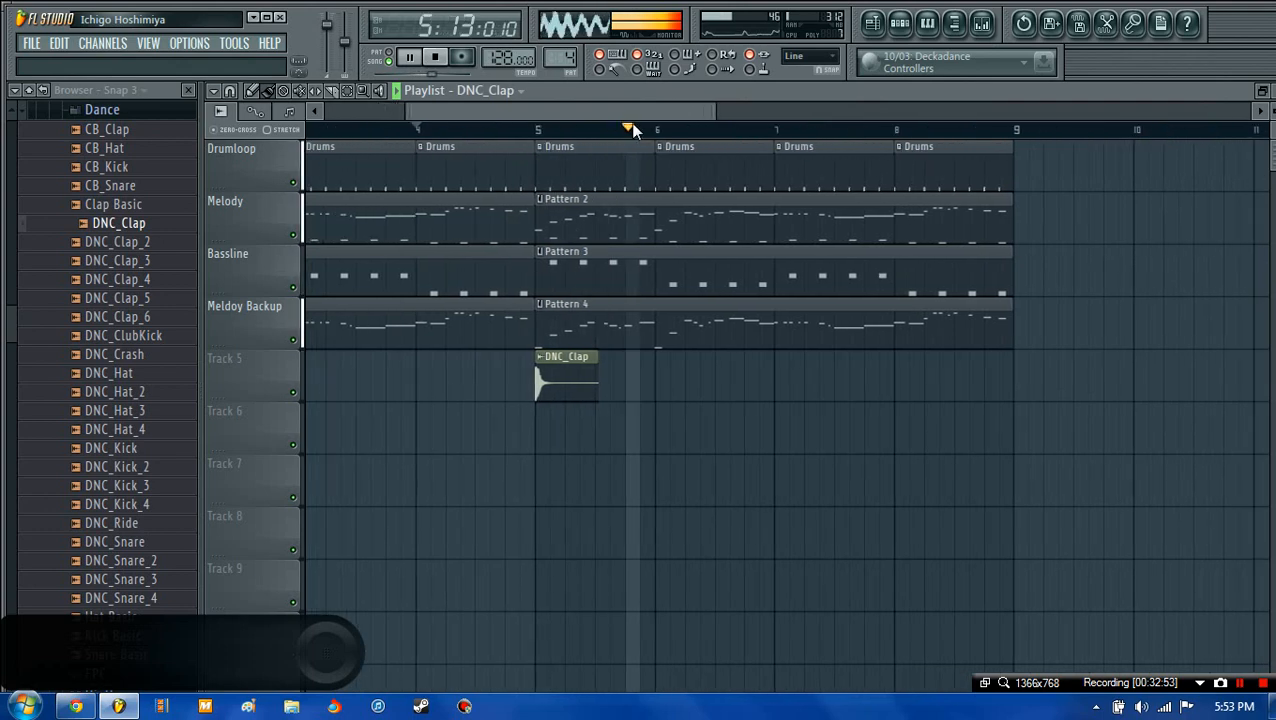
click(435, 57)
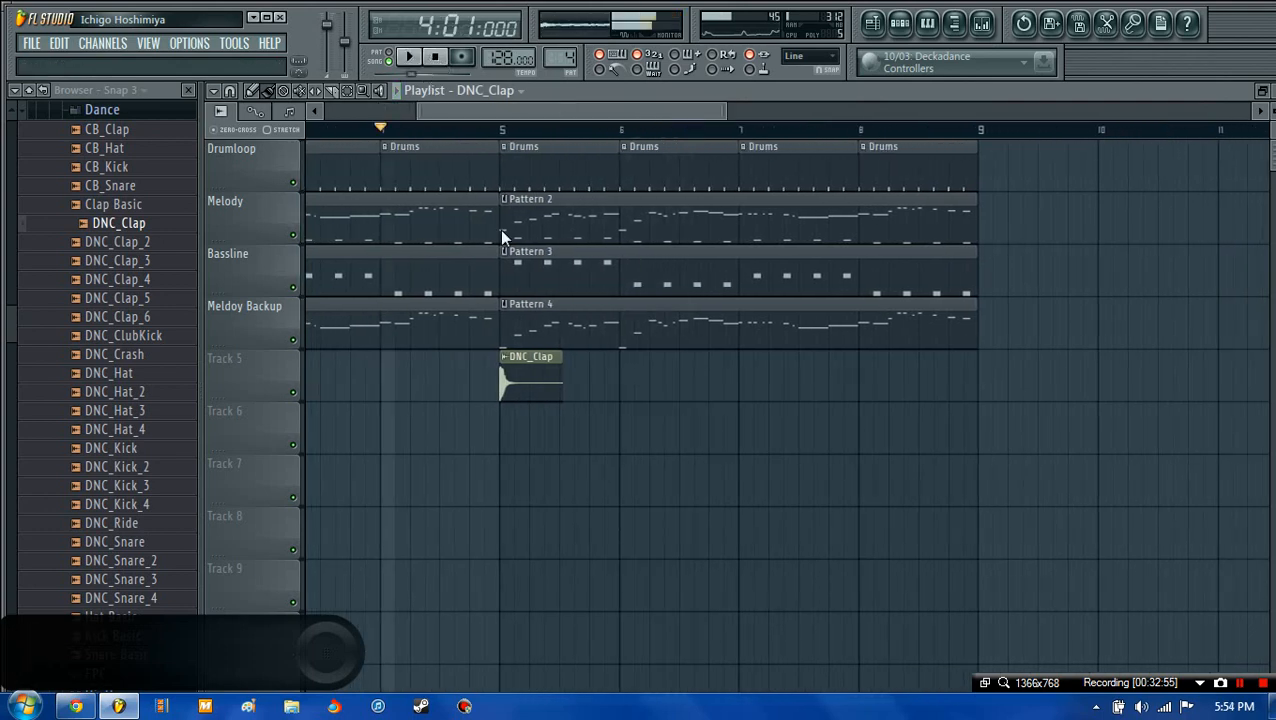
- Open the DNC_Clap clip's channel settings and its target mixer track to review the routing and reverb
click(505, 357)
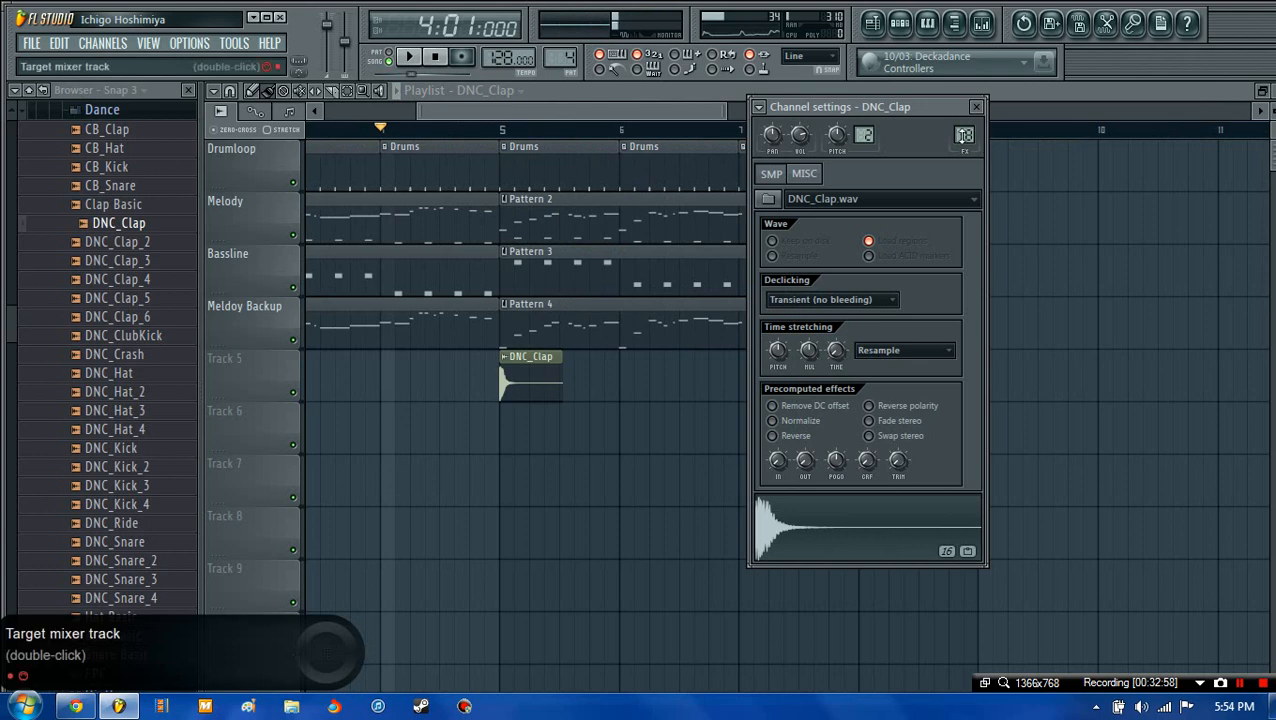
double_click(978, 136)
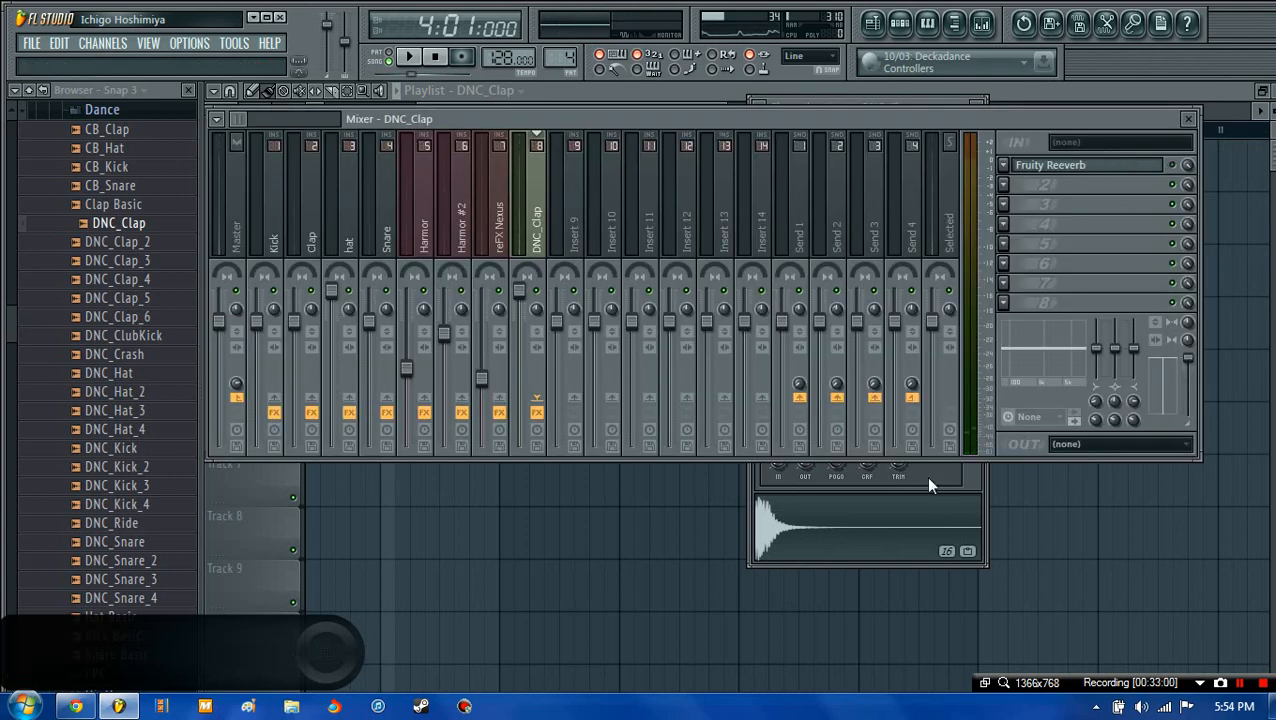
click(924, 506)
click(1172, 165)
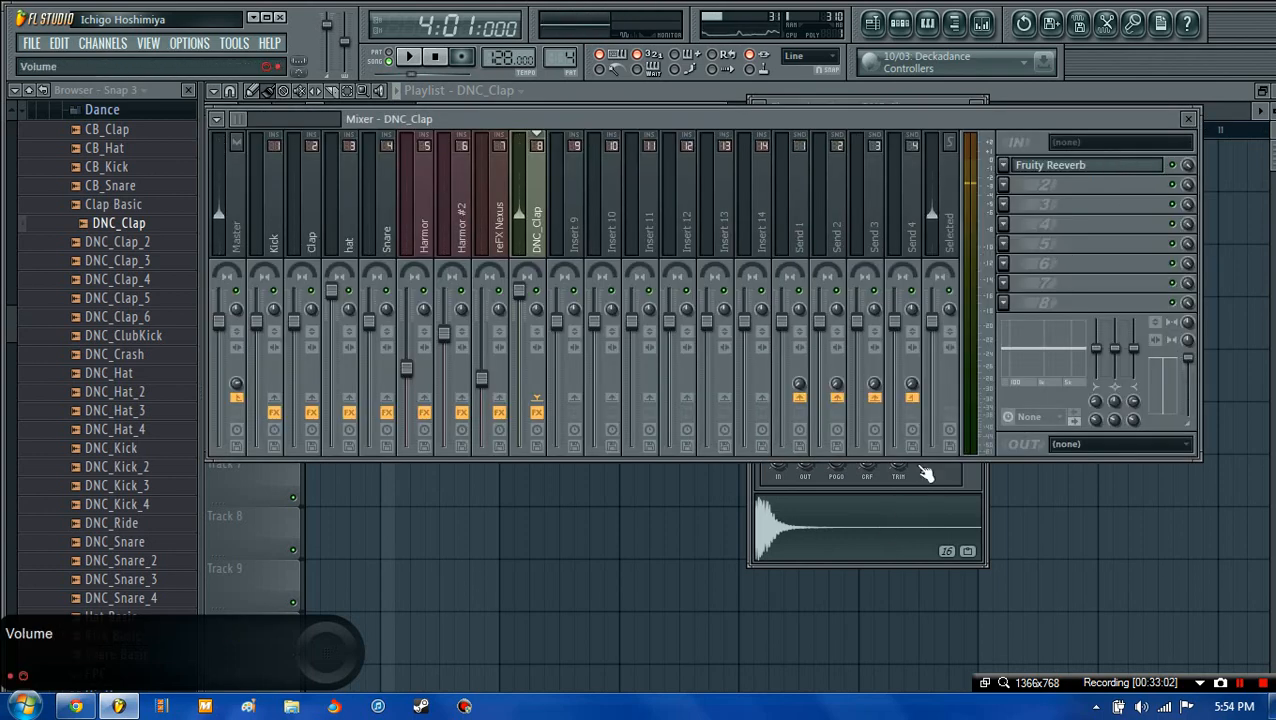
click(926, 474)
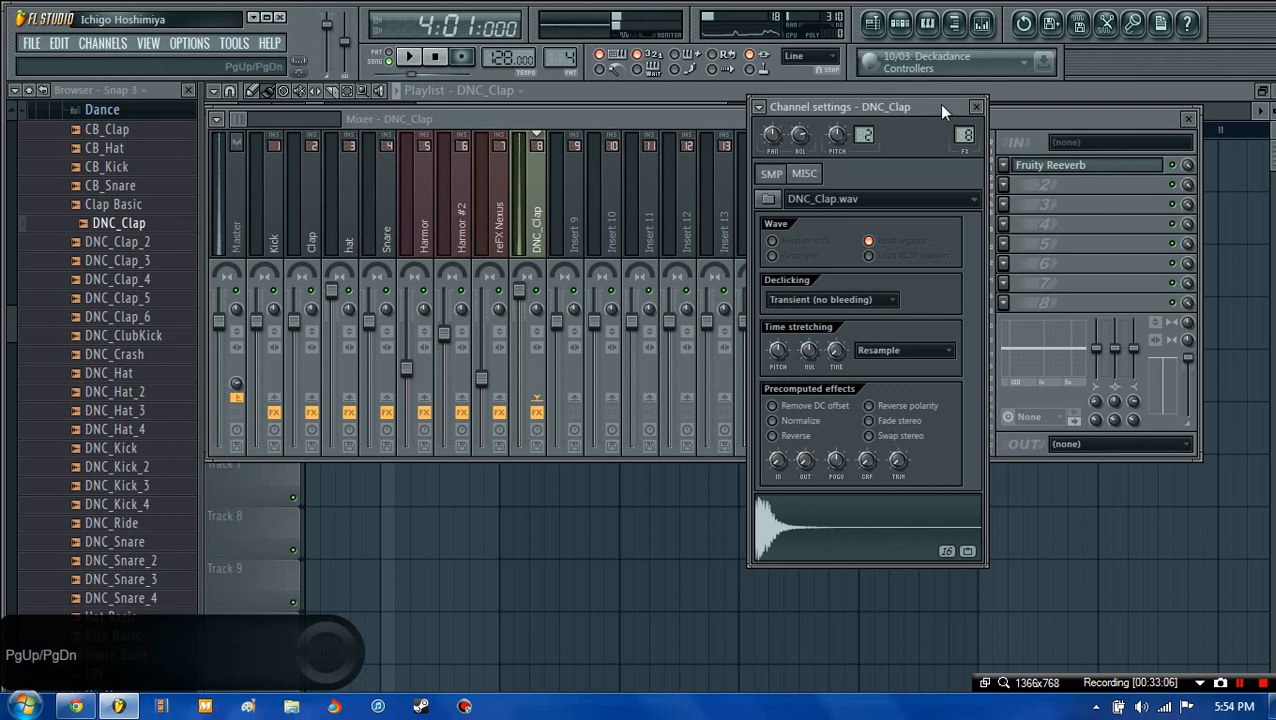
- Close the clap's channel settings and the mixer, and collapse the Dance and Legacy Drums sample folders in the browser
click(977, 107)
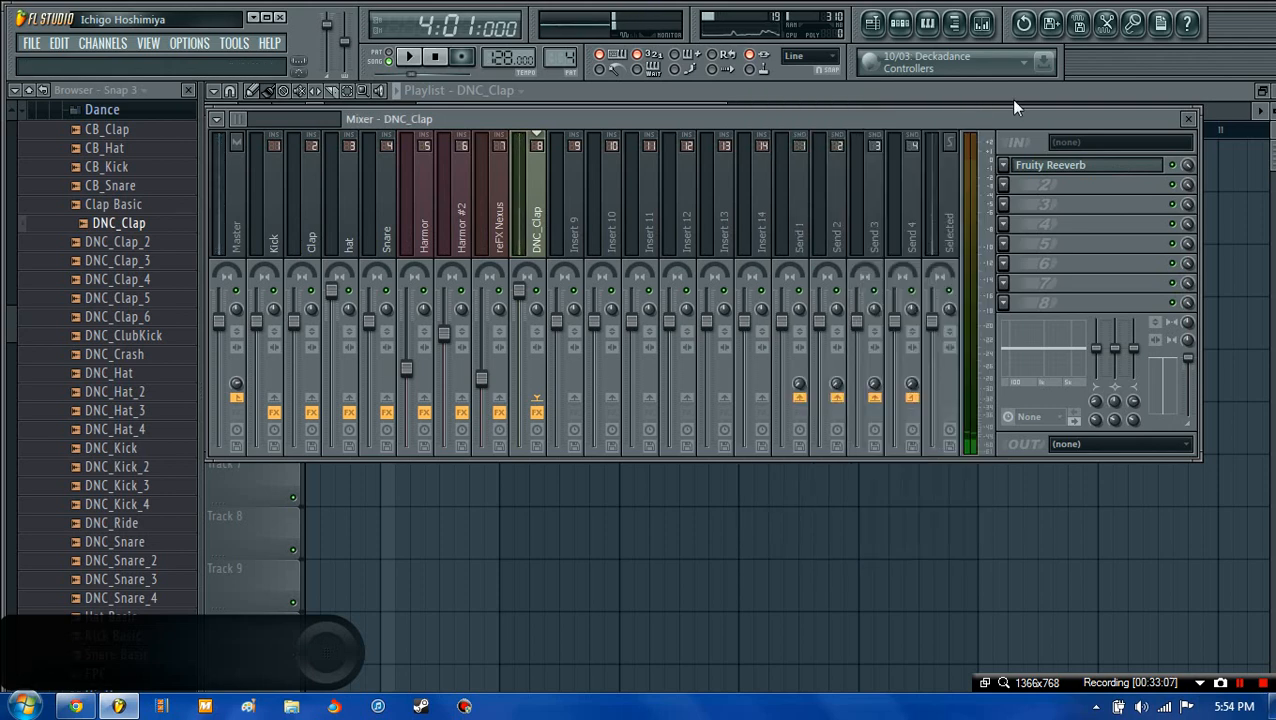
click(1199, 121)
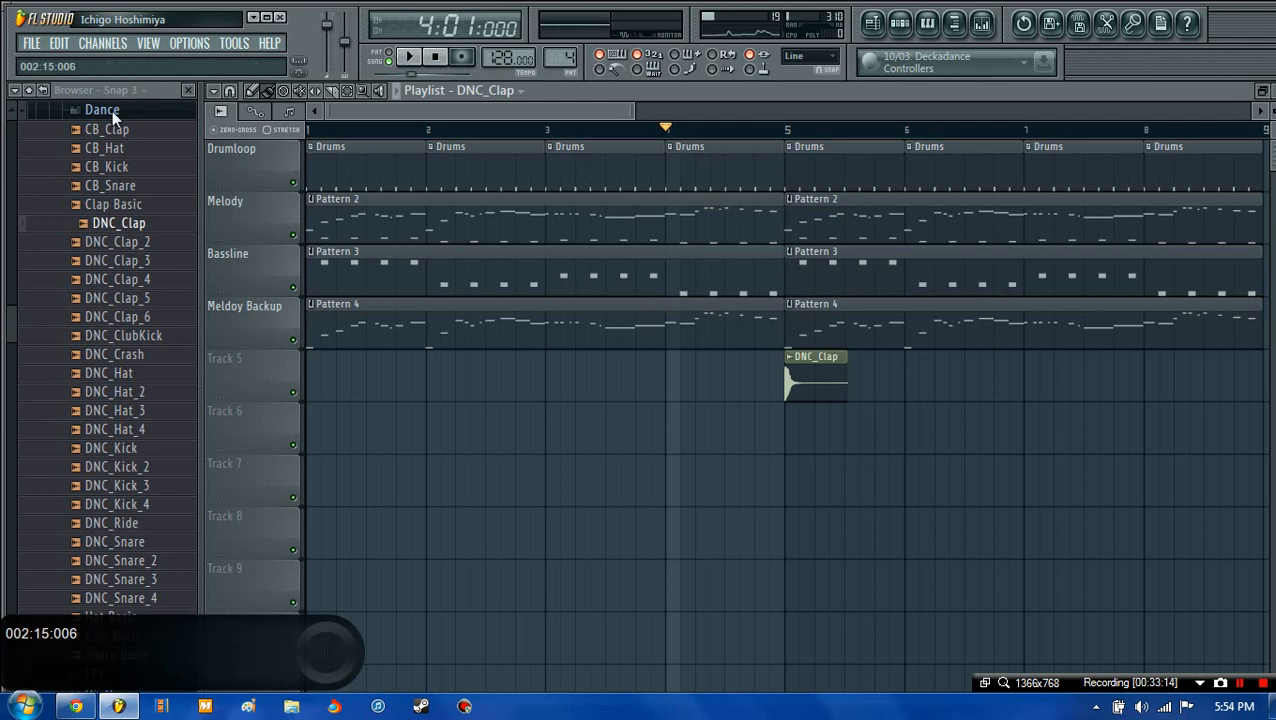
click(114, 150)
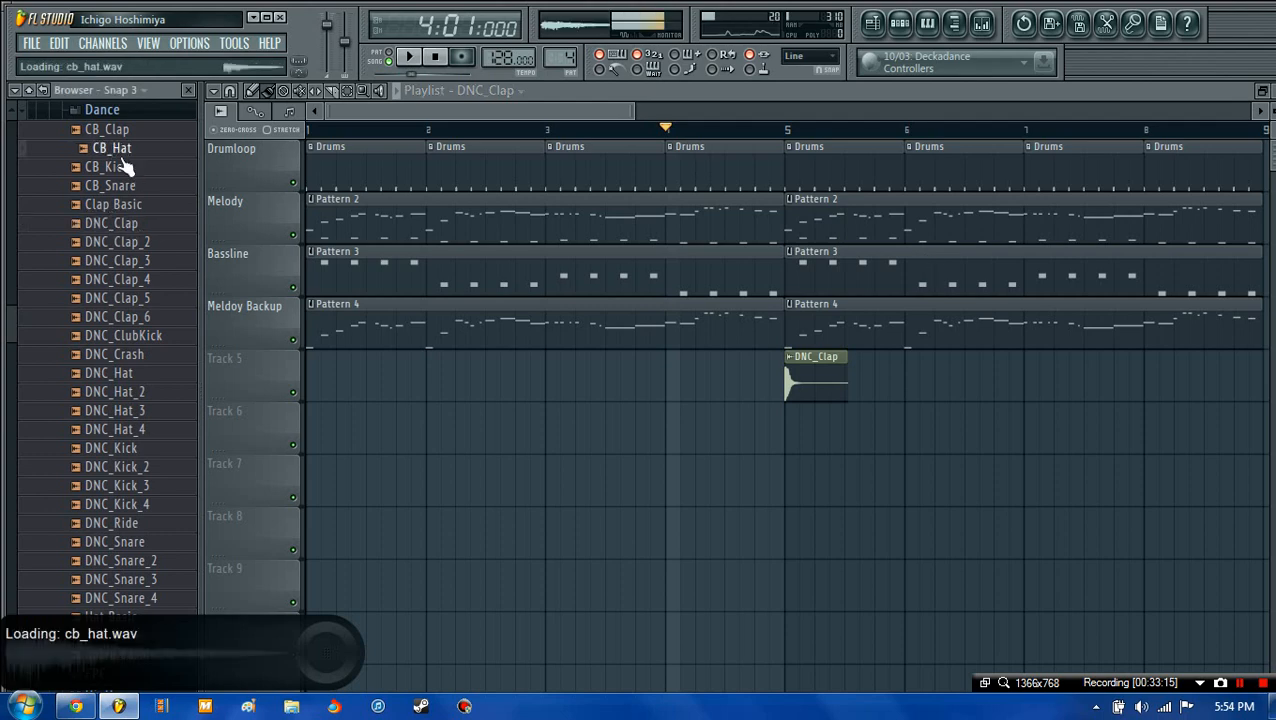
click(104, 110)
scroll(100, 180, up, 3)
click(104, 259)
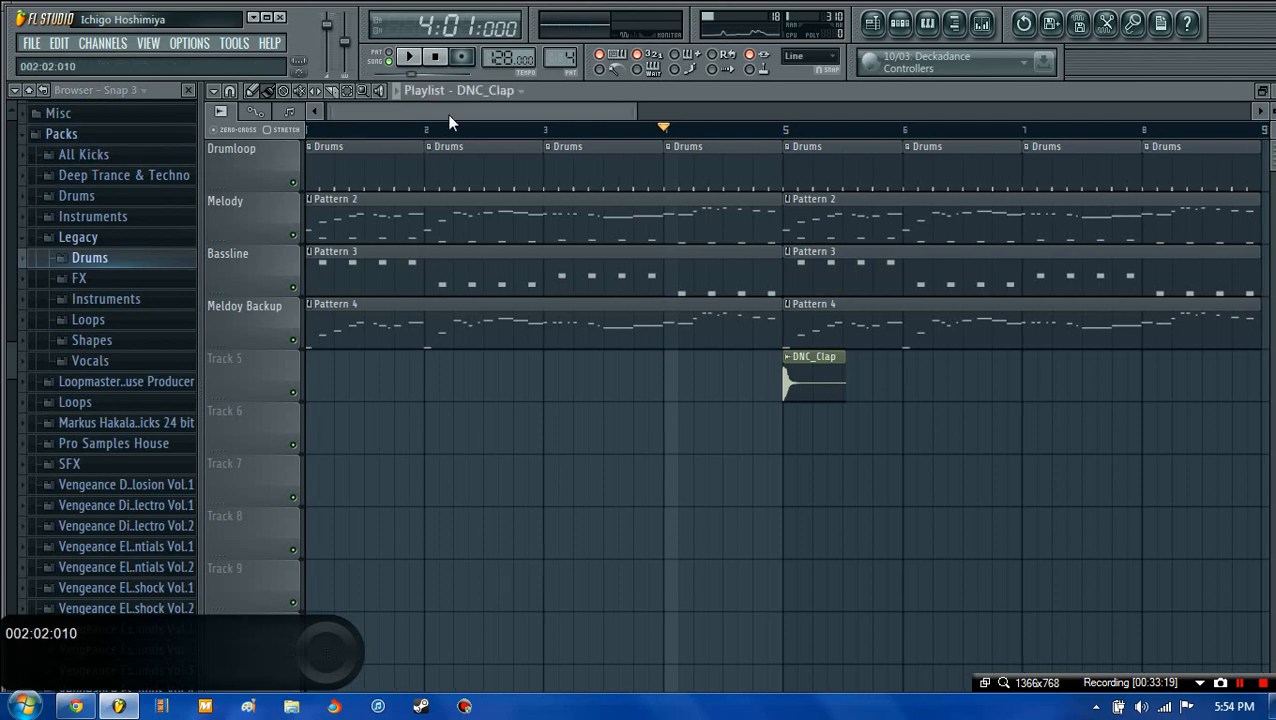
- Rename playlist track 5 as "FX 1" and track 6 as "Automation"
right_click(253, 368)
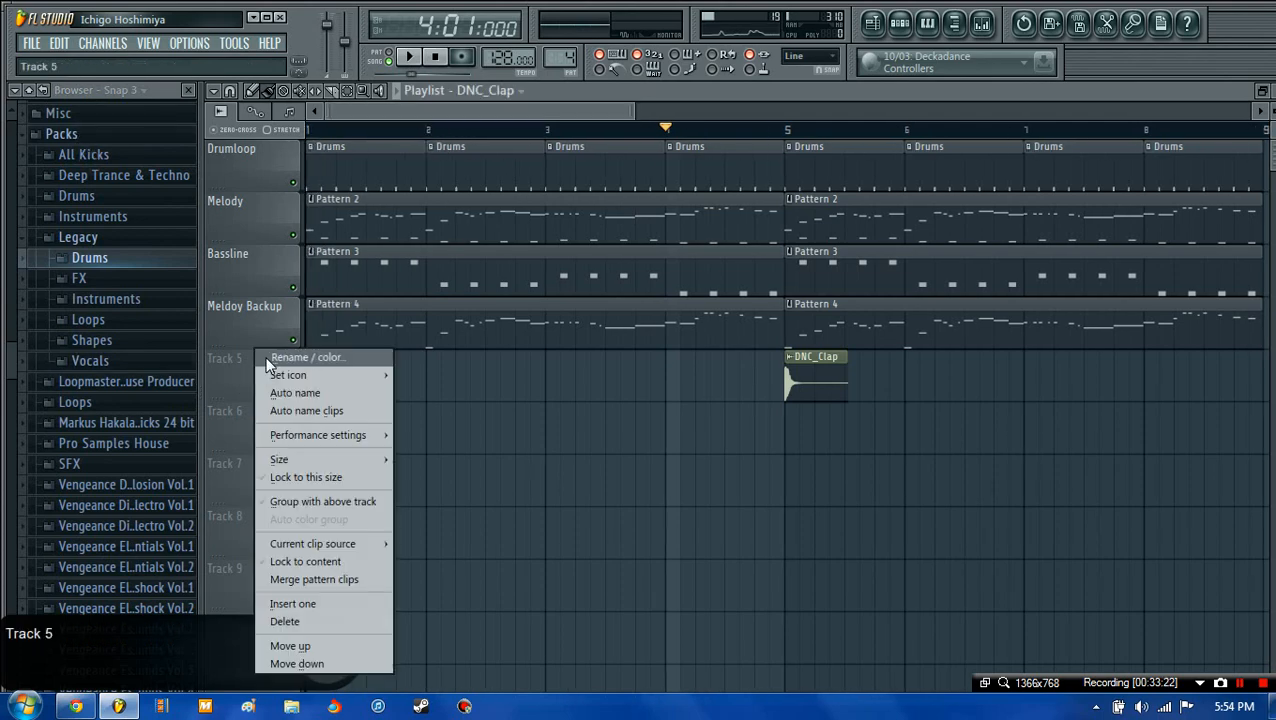
click(272, 362)
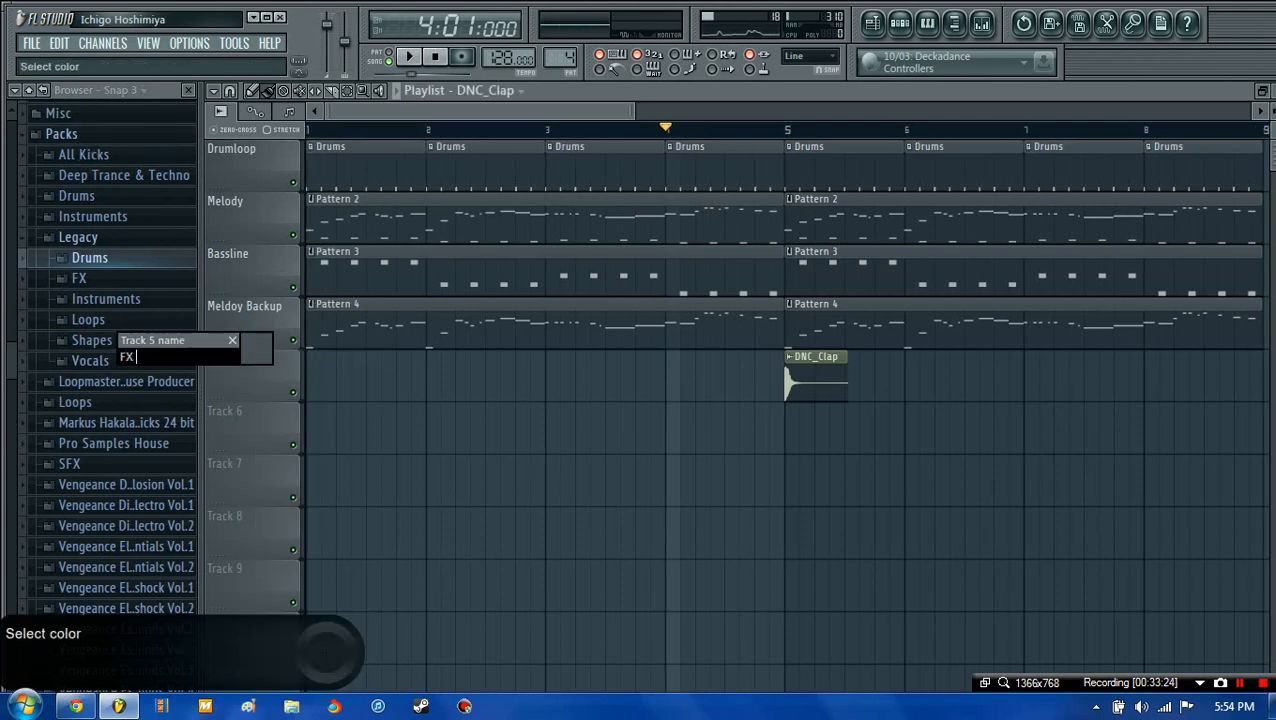
text(FX 1)
key(Return)
right_click(246, 352)
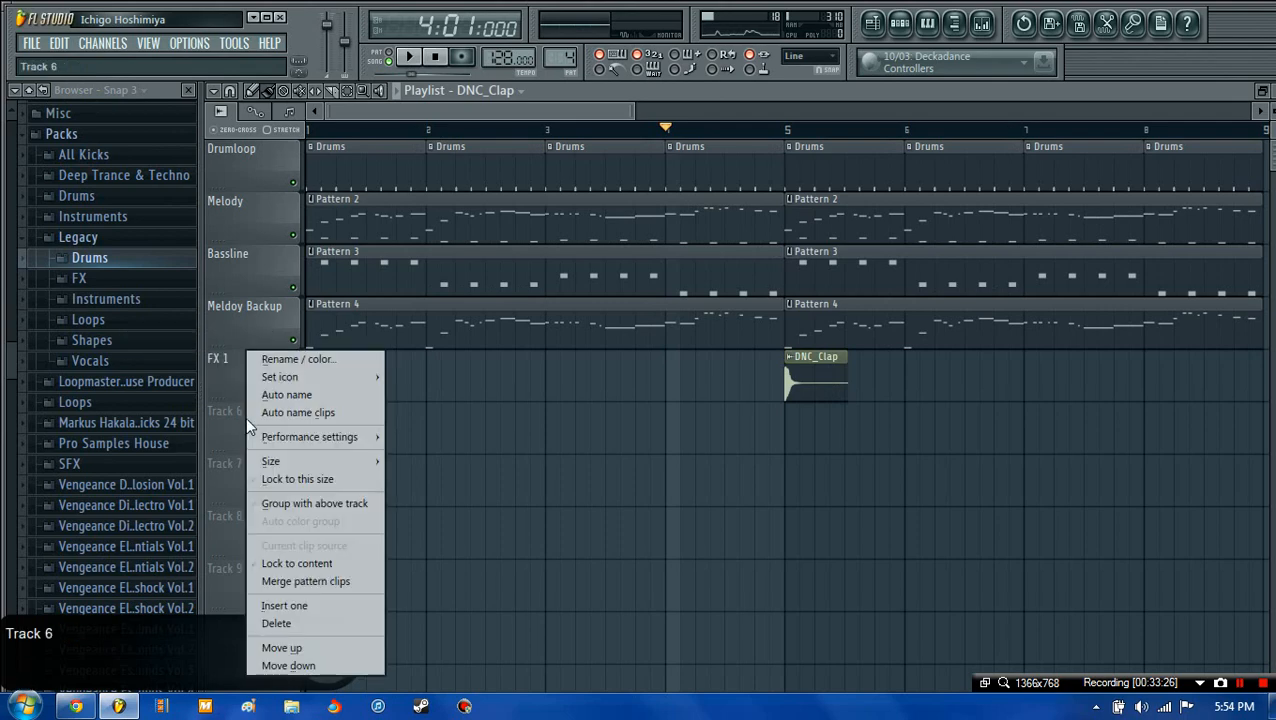
click(285, 360)
text(Automation)
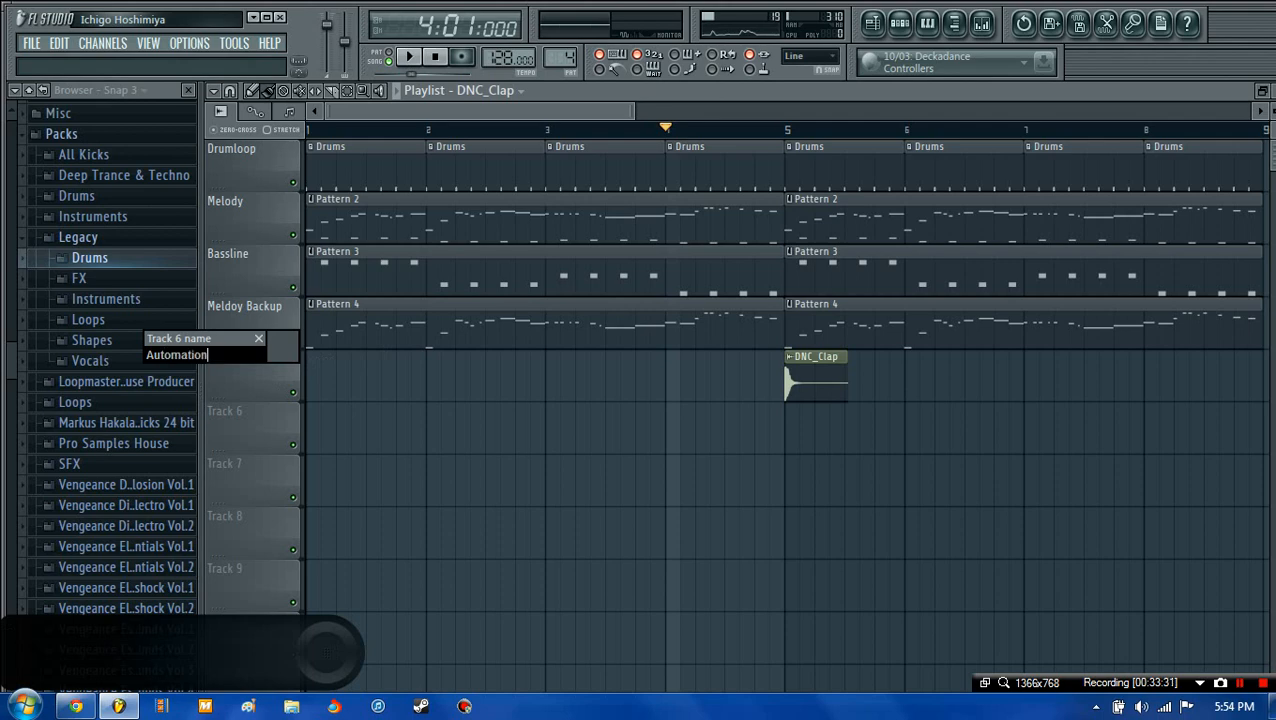
key(Return)
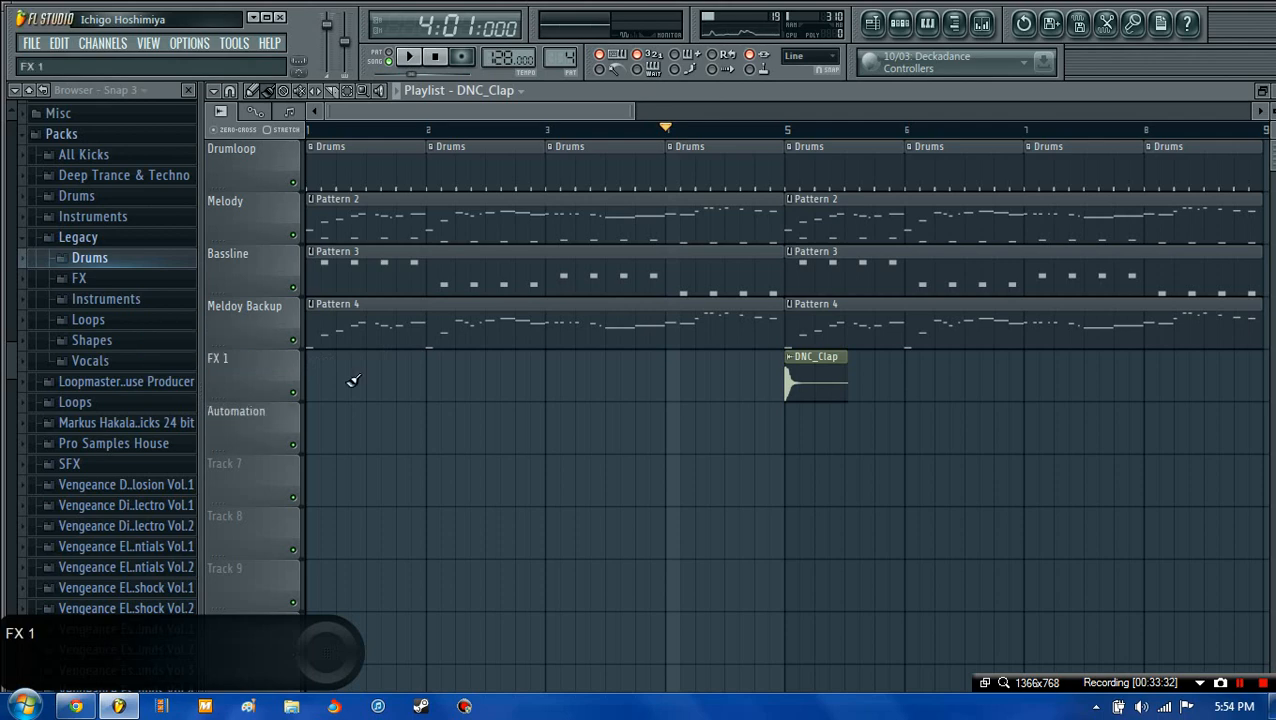
- Open the melody's Harmor plugin and create automation clips for part B's pitch vibrato depth and phaser mix
double_click(383, 216)
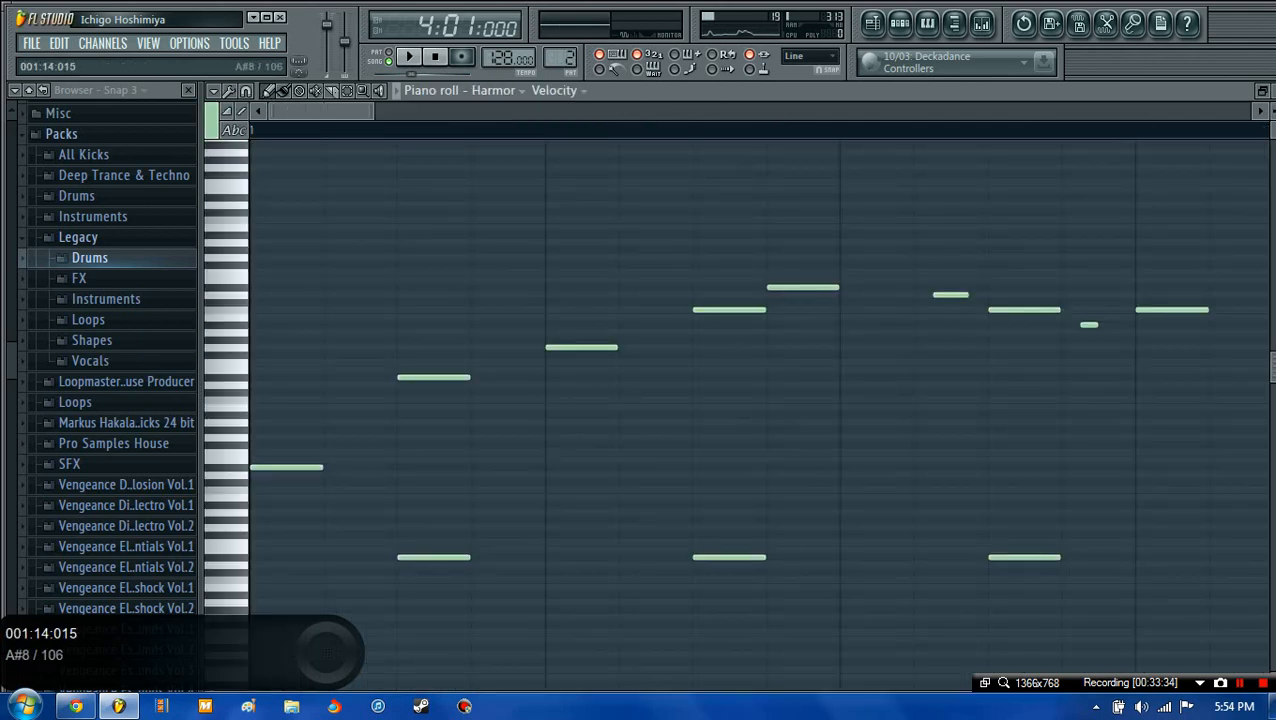
key(Escape)
key(F6)
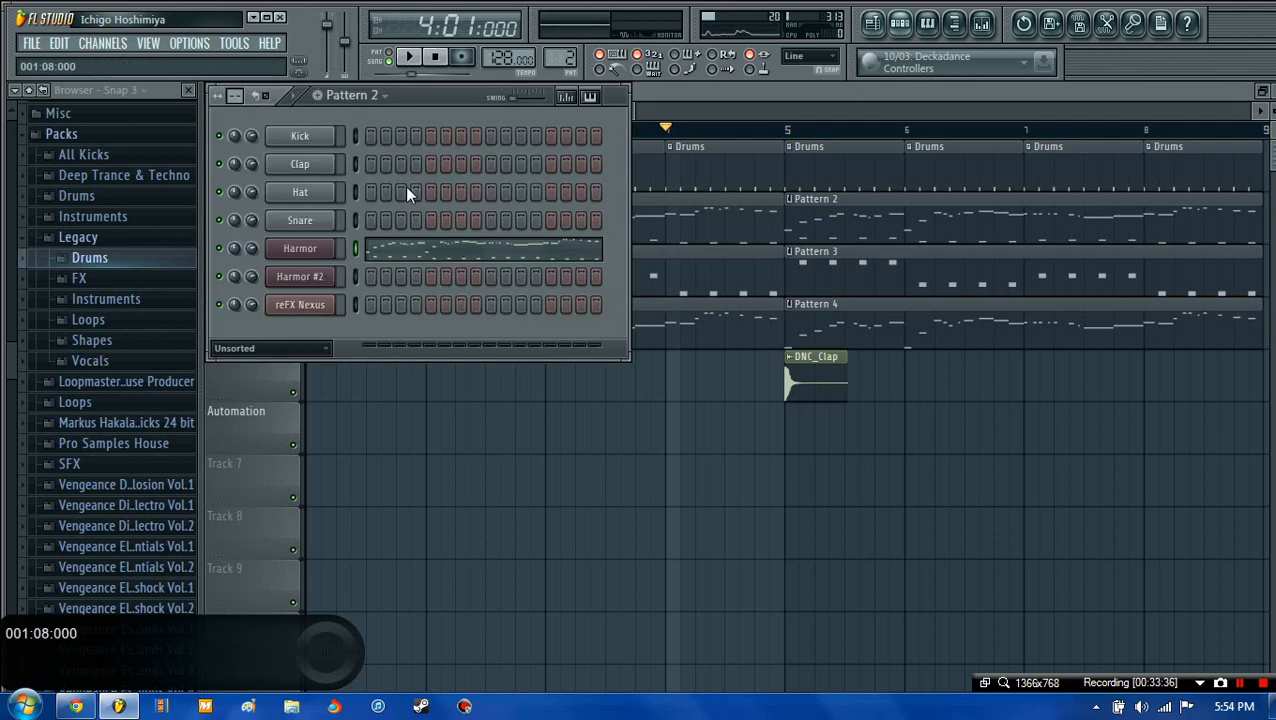
click(305, 250)
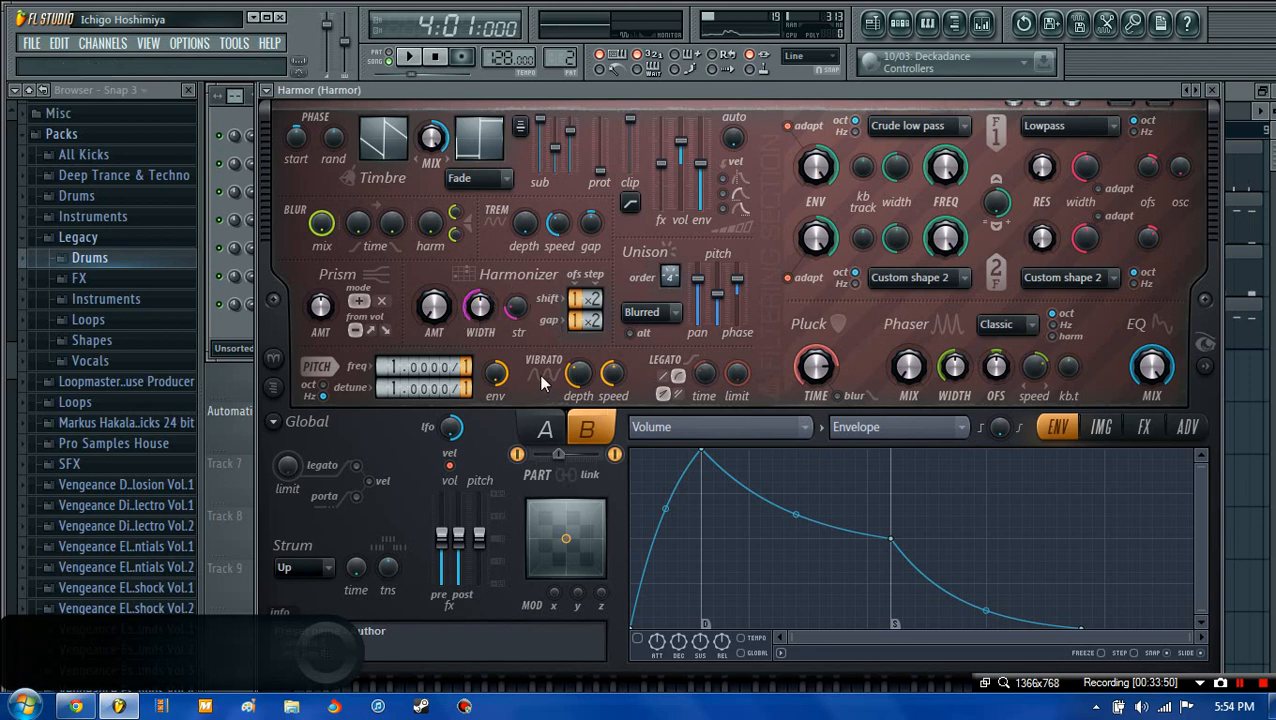
right_click(579, 379)
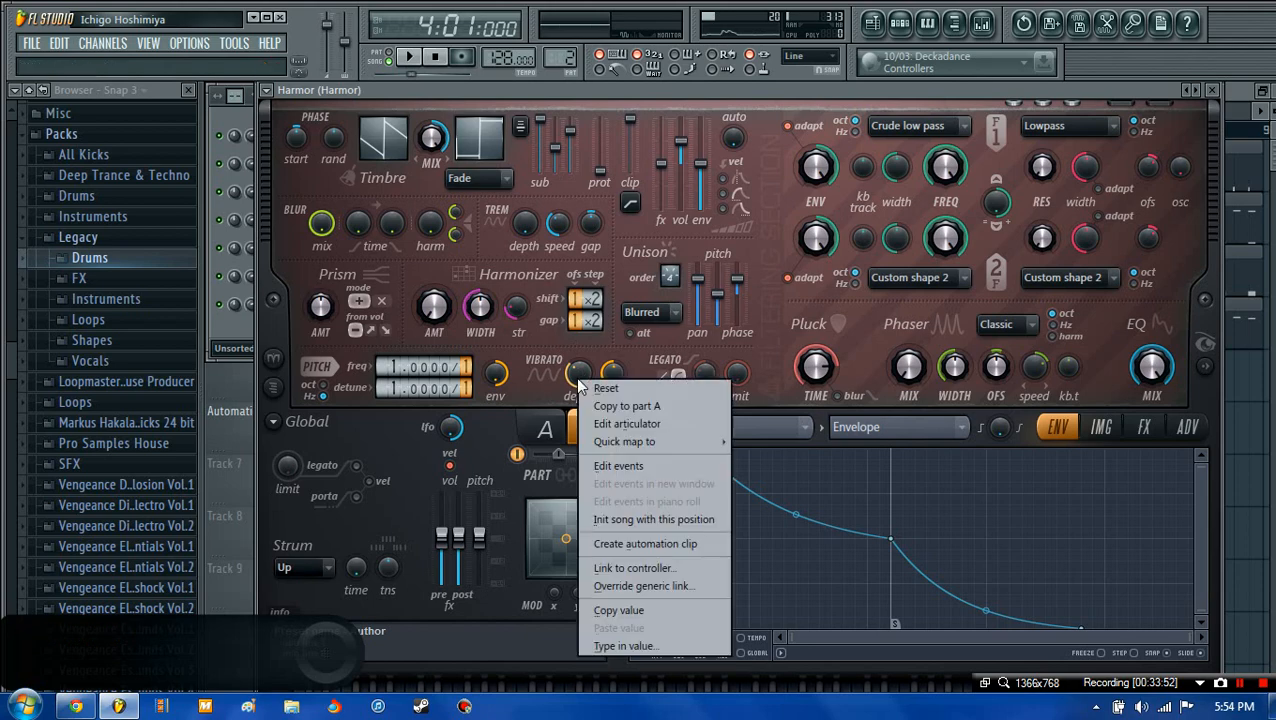
click(640, 544)
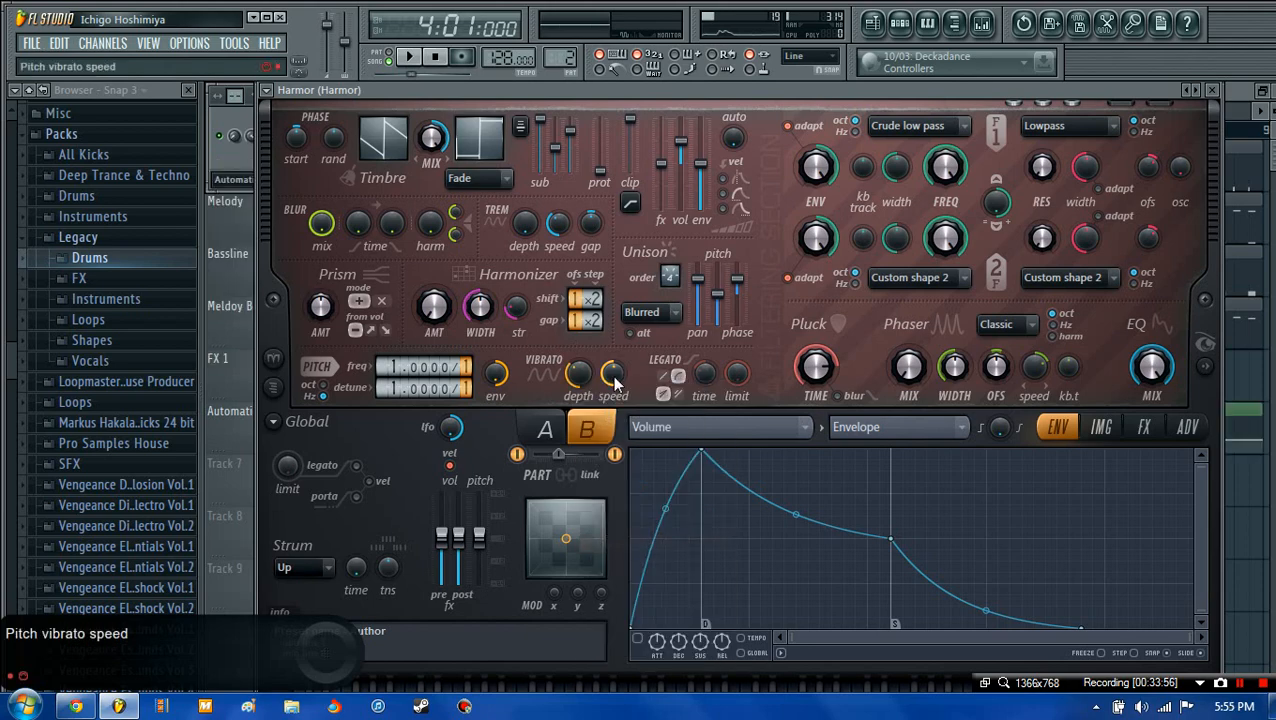
right_click(907, 372)
click(957, 530)
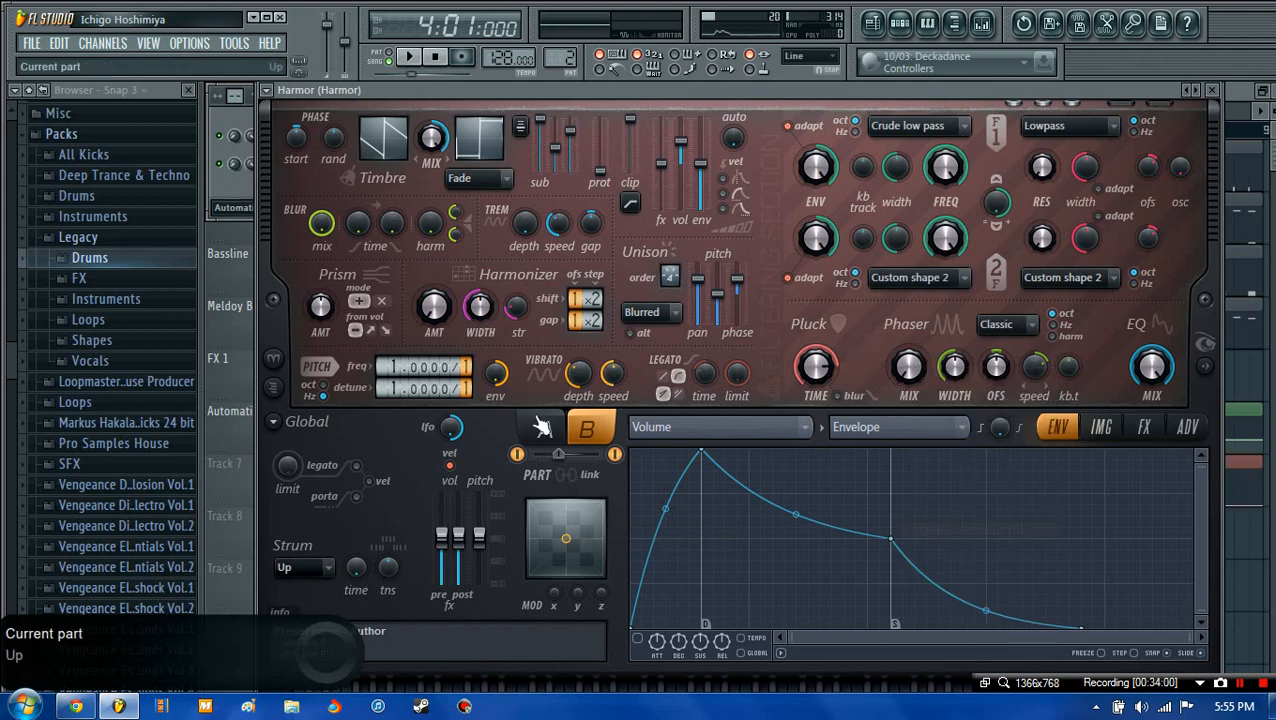
- Filter the channel list to Unsorted and reopen the melody's Harmor plugin on part A
click(540, 425)
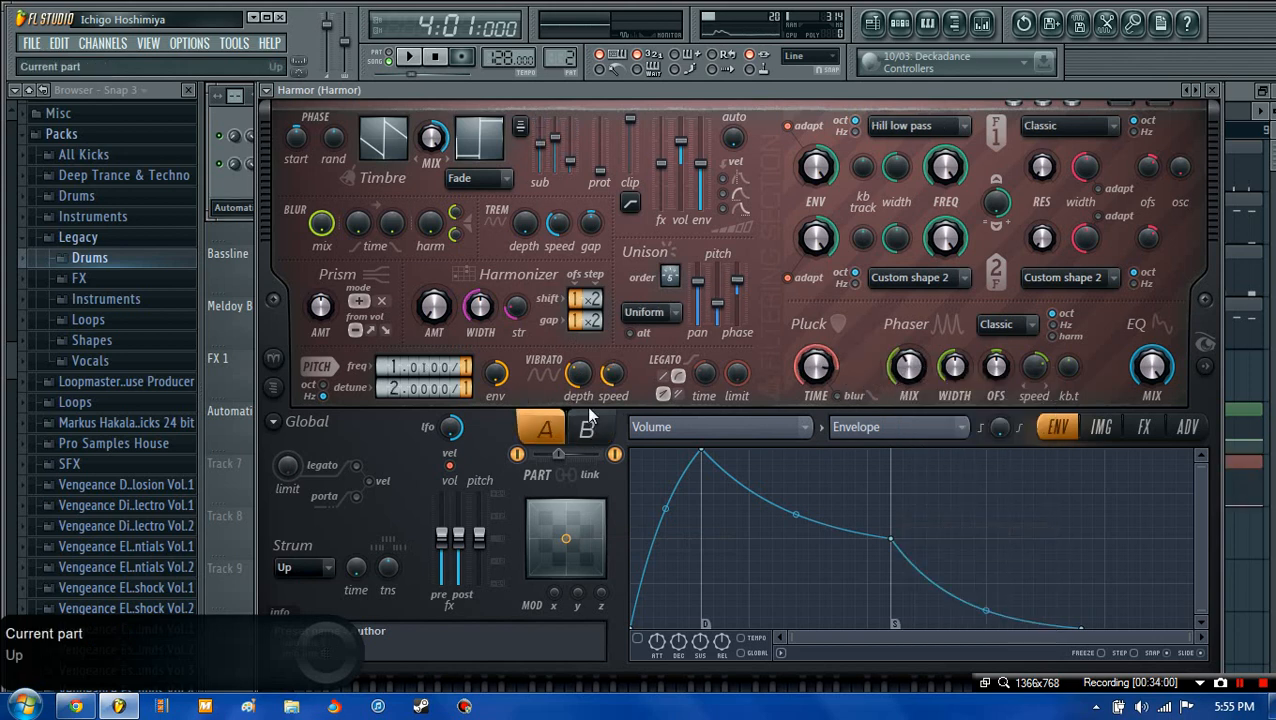
click(1213, 90)
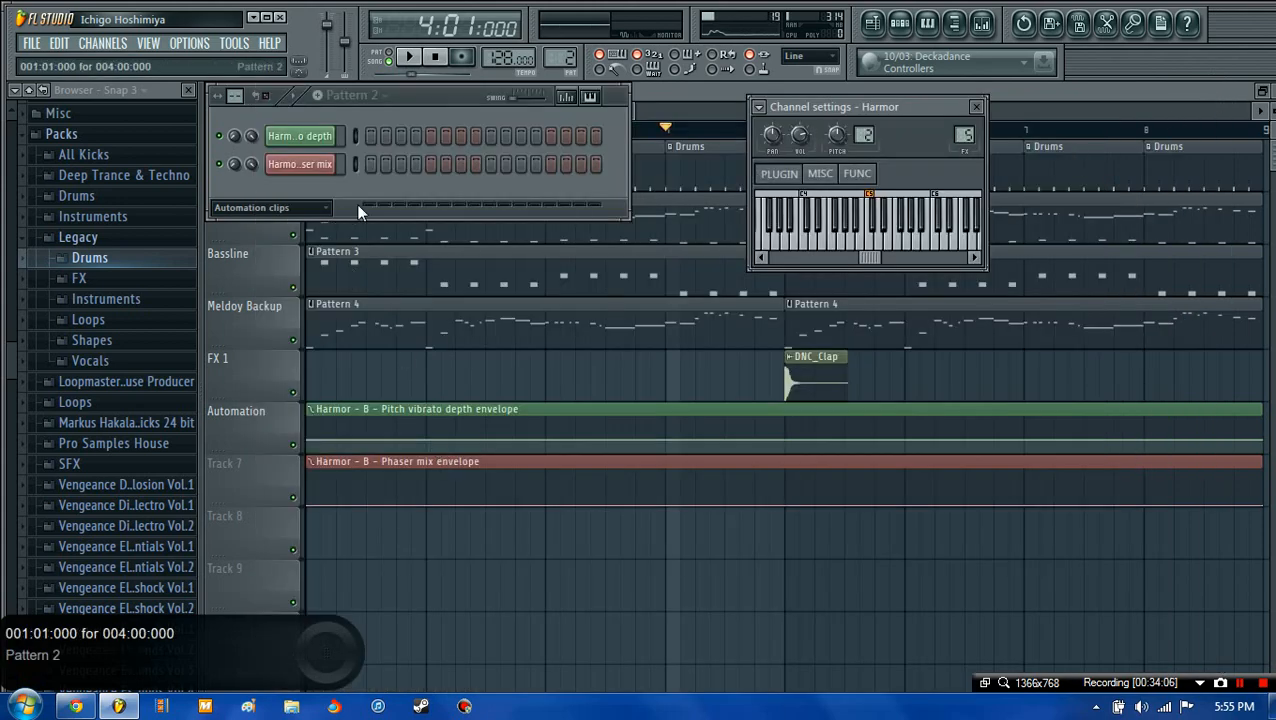
click(285, 210)
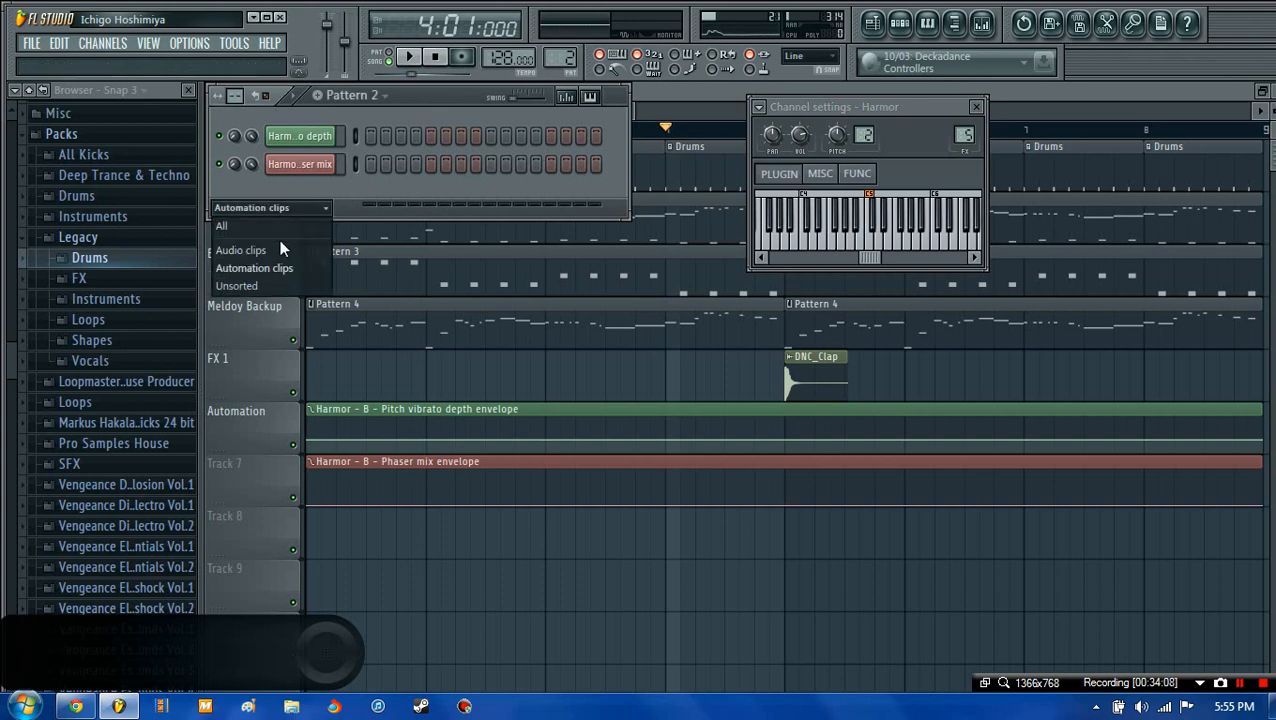
click(270, 250)
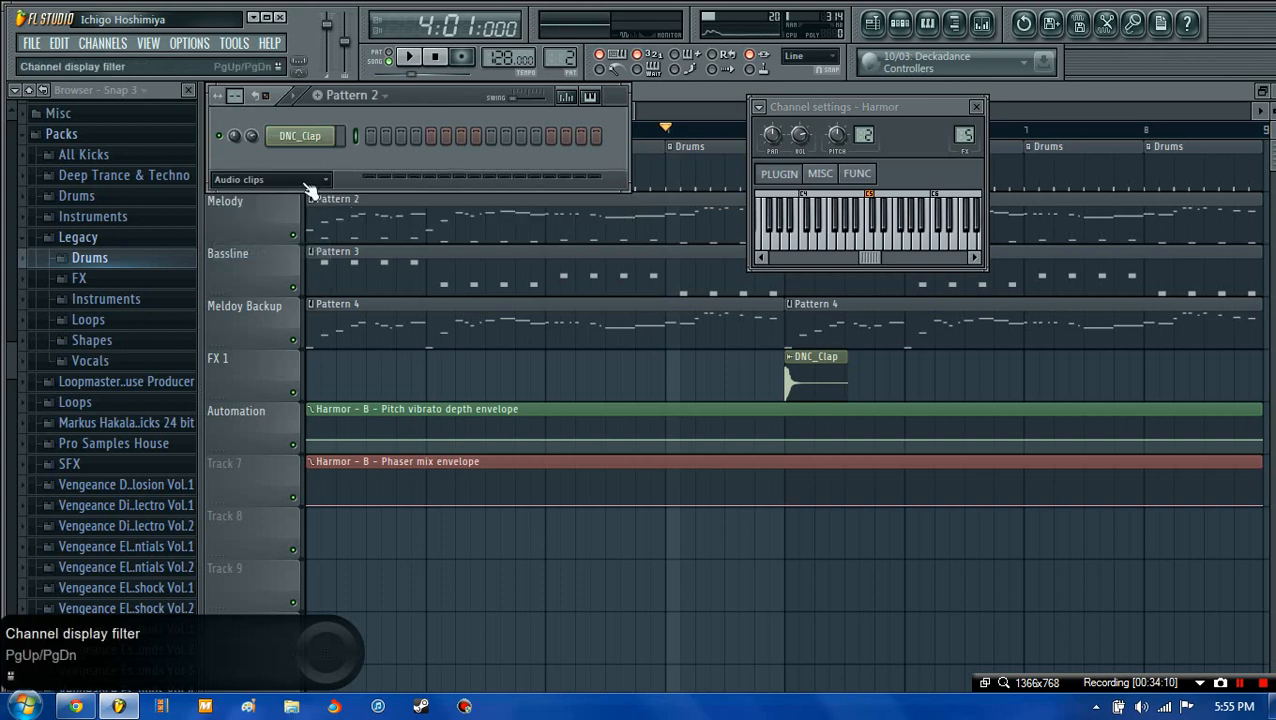
click(300, 180)
click(288, 257)
click(318, 249)
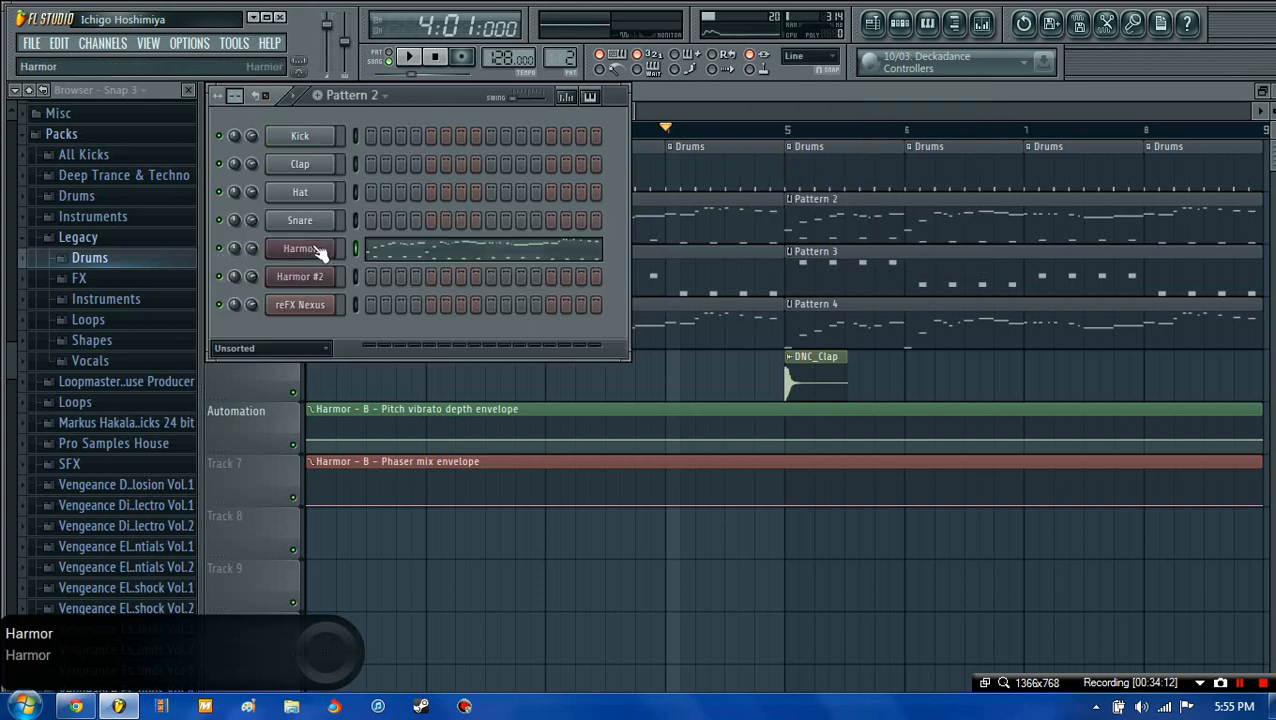
click(588, 428)
click(541, 428)
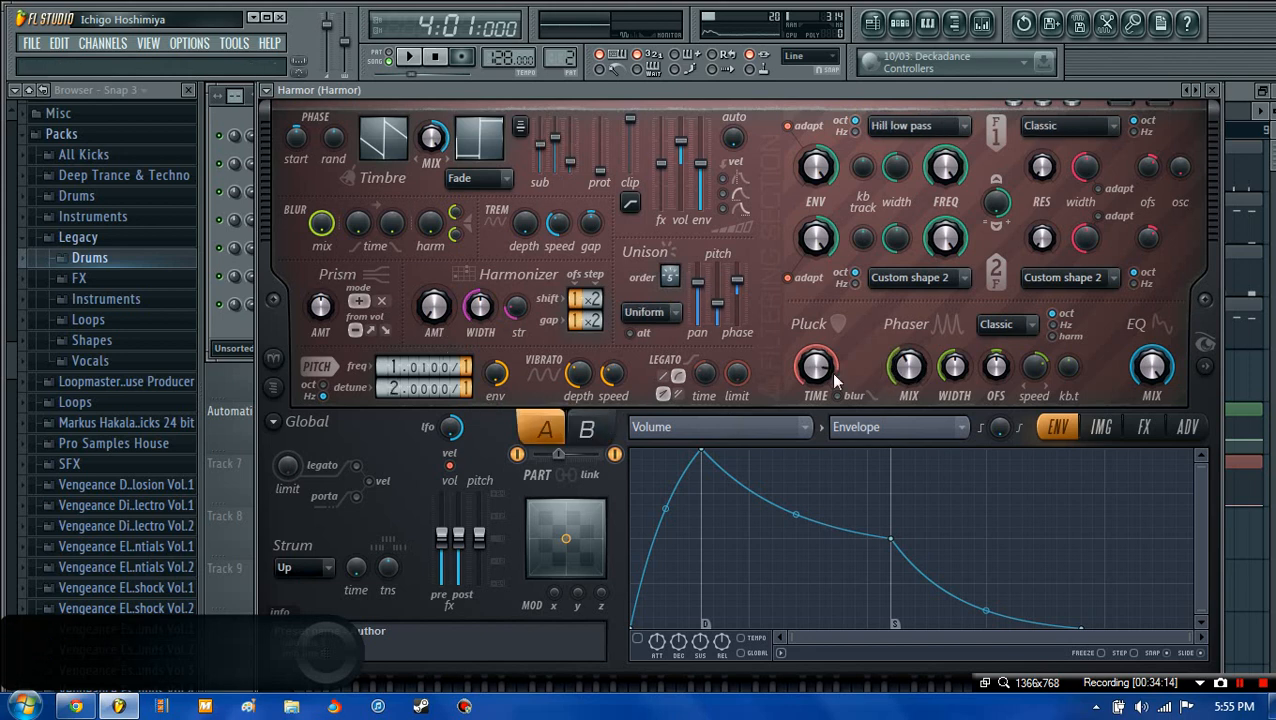
- Create automation clips for Harmor part A's pitch vibrato depth and phaser mix, and return to the playlist
right_click(579, 374)
click(640, 541)
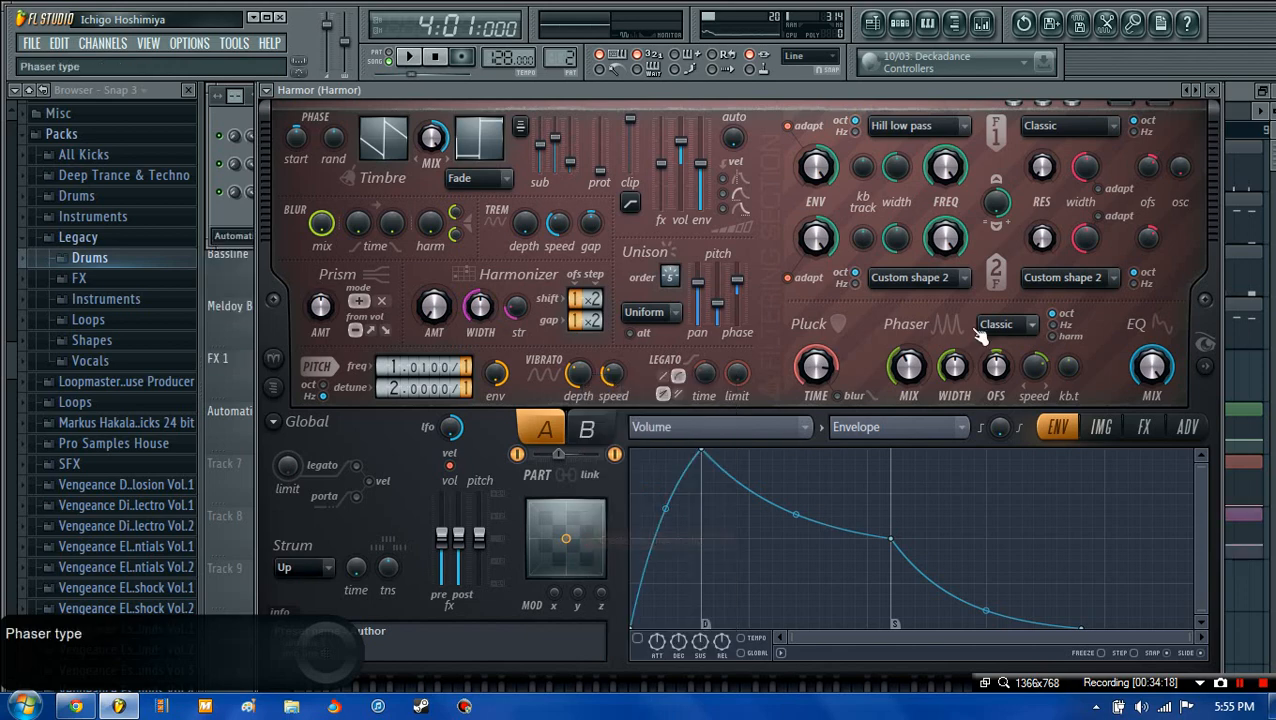
right_click(899, 369)
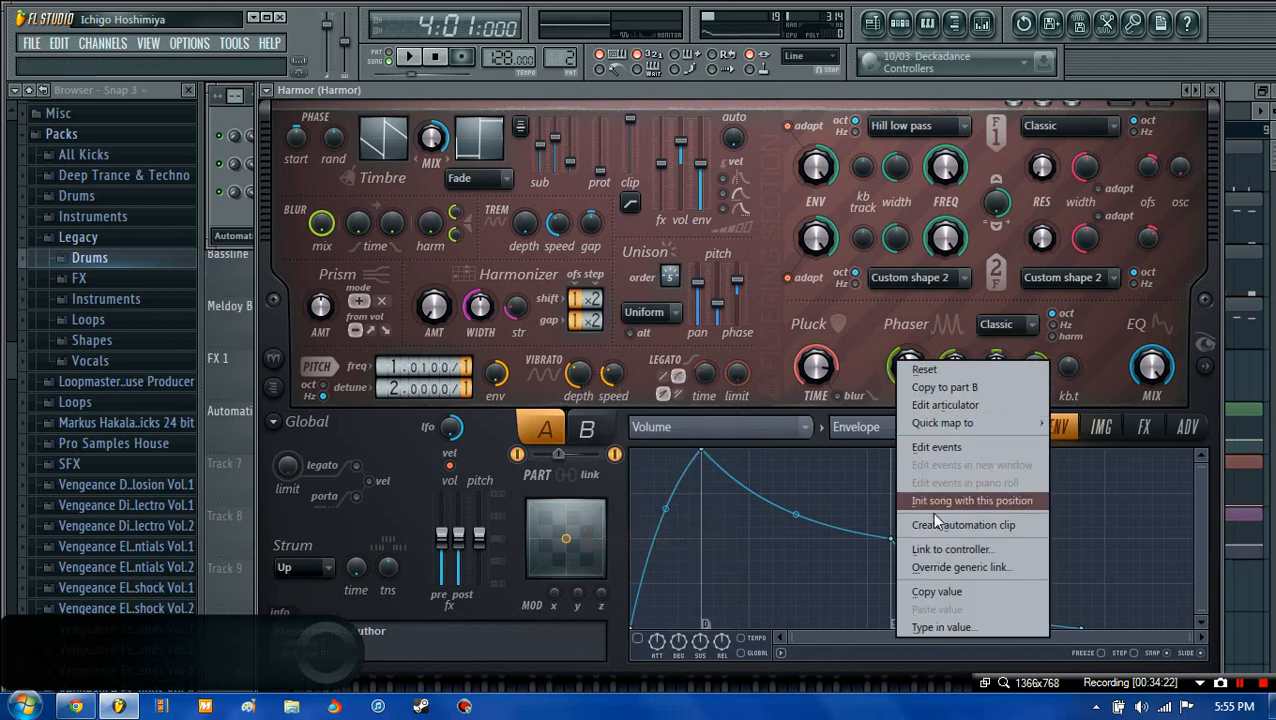
click(963, 525)
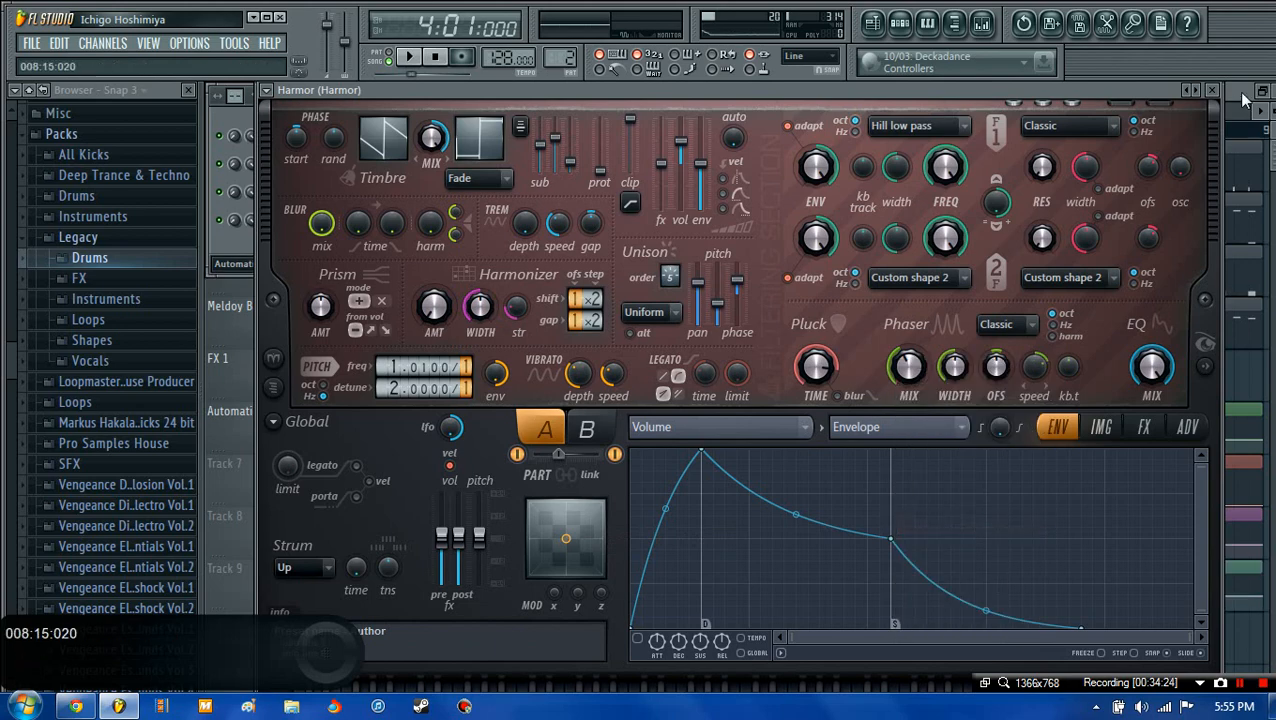
click(1243, 99)
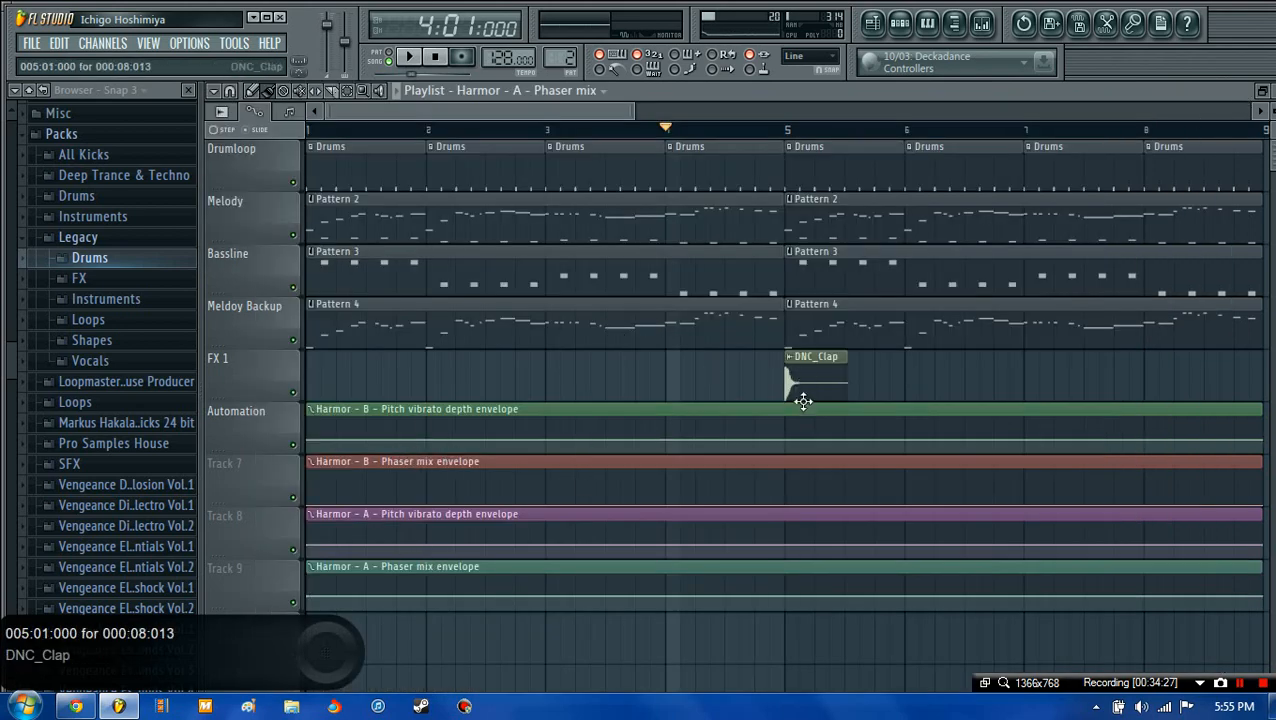
- Shape part B's vibrato depth envelope to peak at bar 5, and its phaser mix to fall from bar 1 to 5 and peak at bar 6
drag(788, 430, 785, 418)
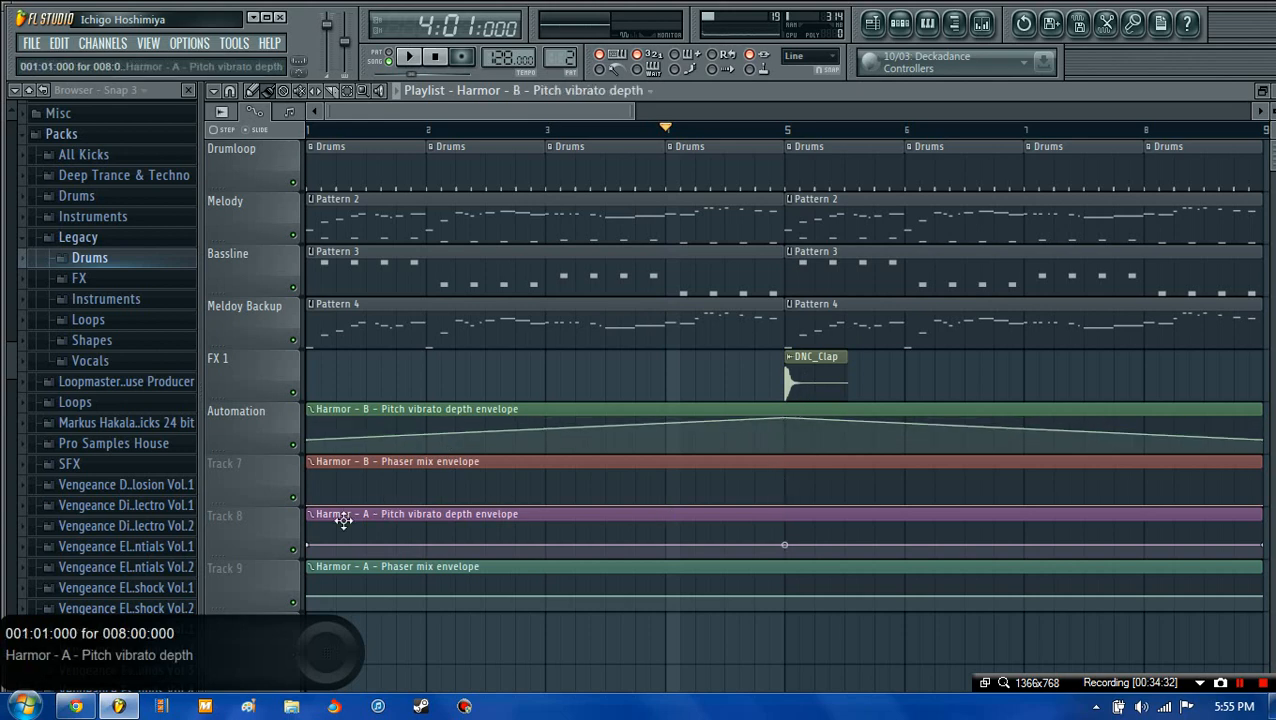
mouse_move(310, 506)
mouse_down()
mouse_move(310, 478)
mouse_move(309, 531)
mouse_up()
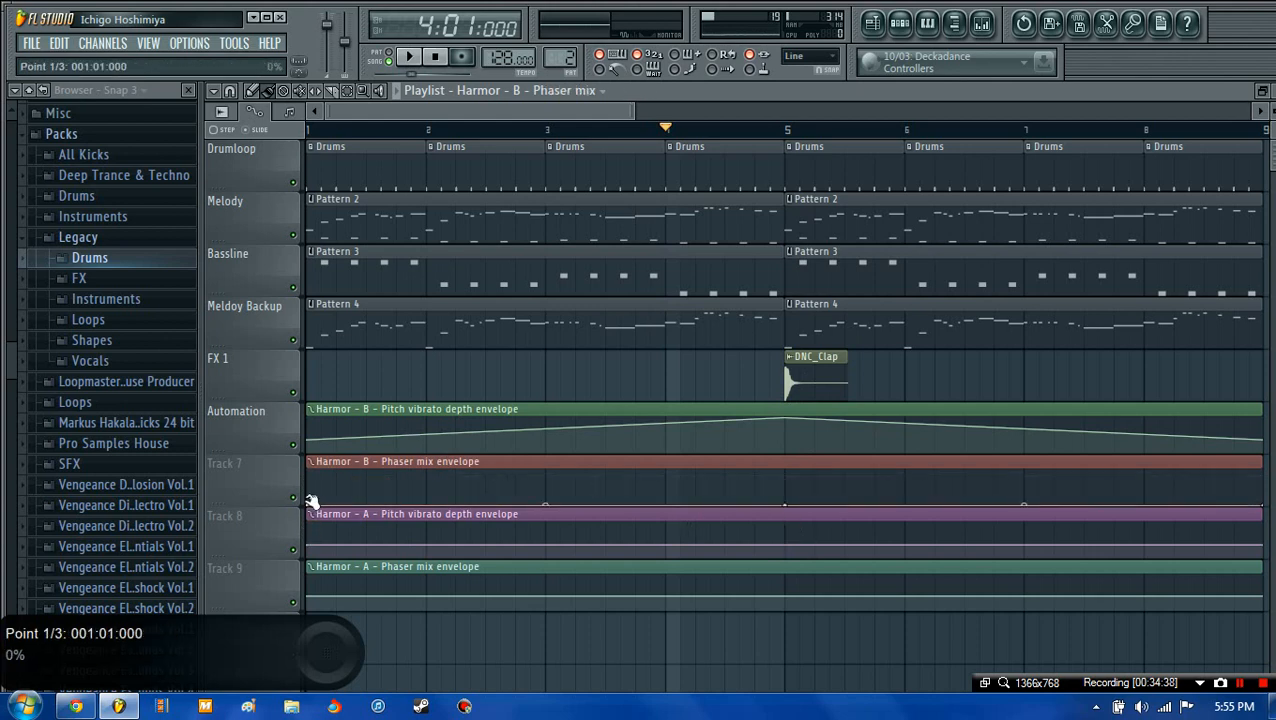
drag(311, 500, 311, 470)
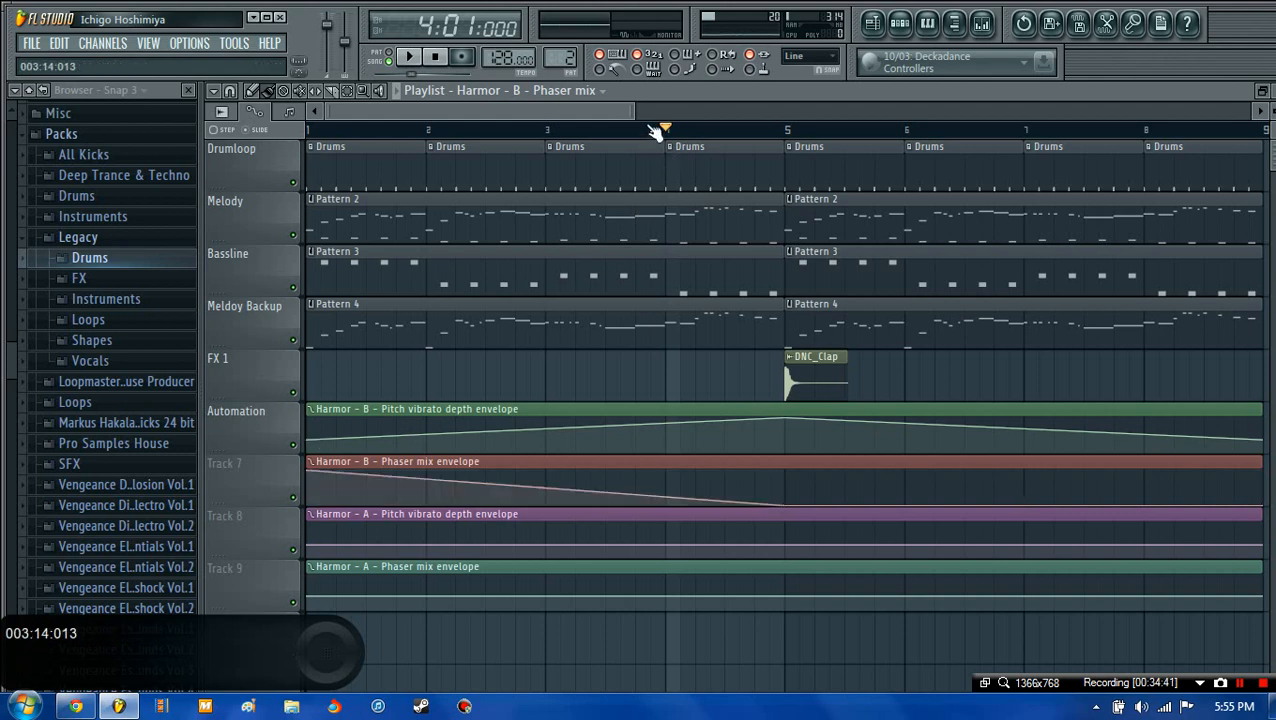
drag(647, 110, 700, 110)
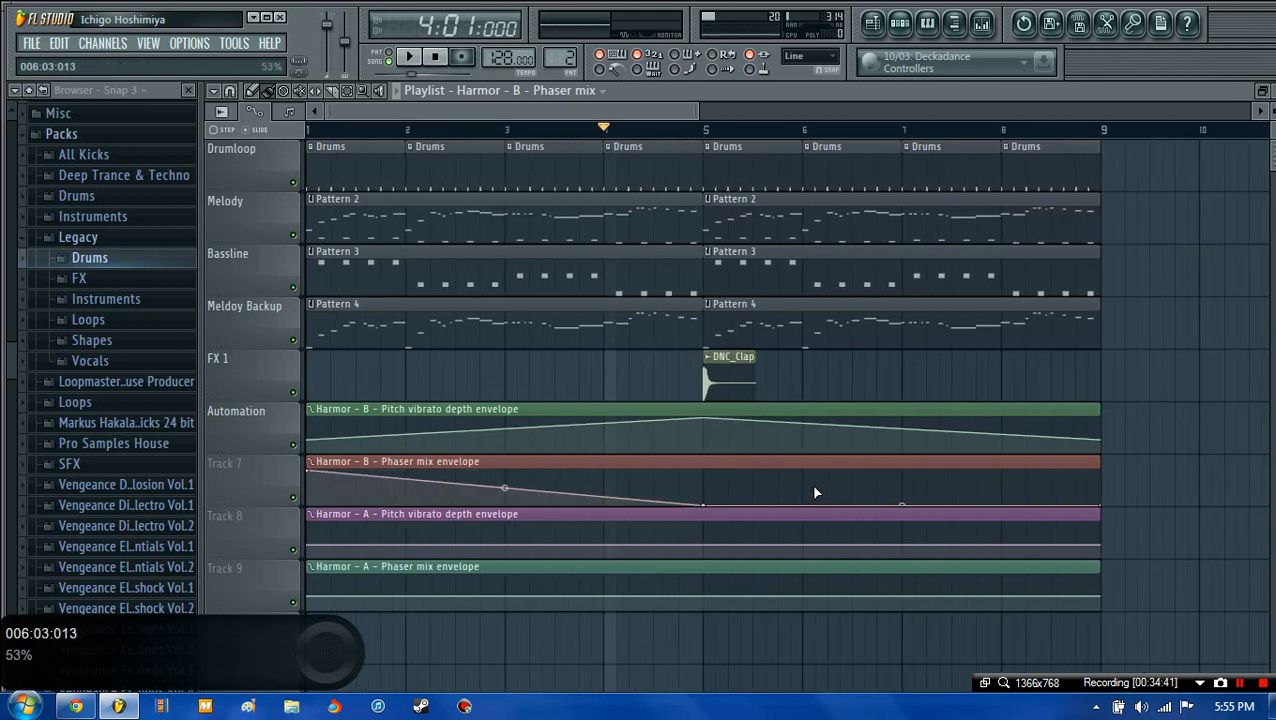
drag(801, 481, 807, 446)
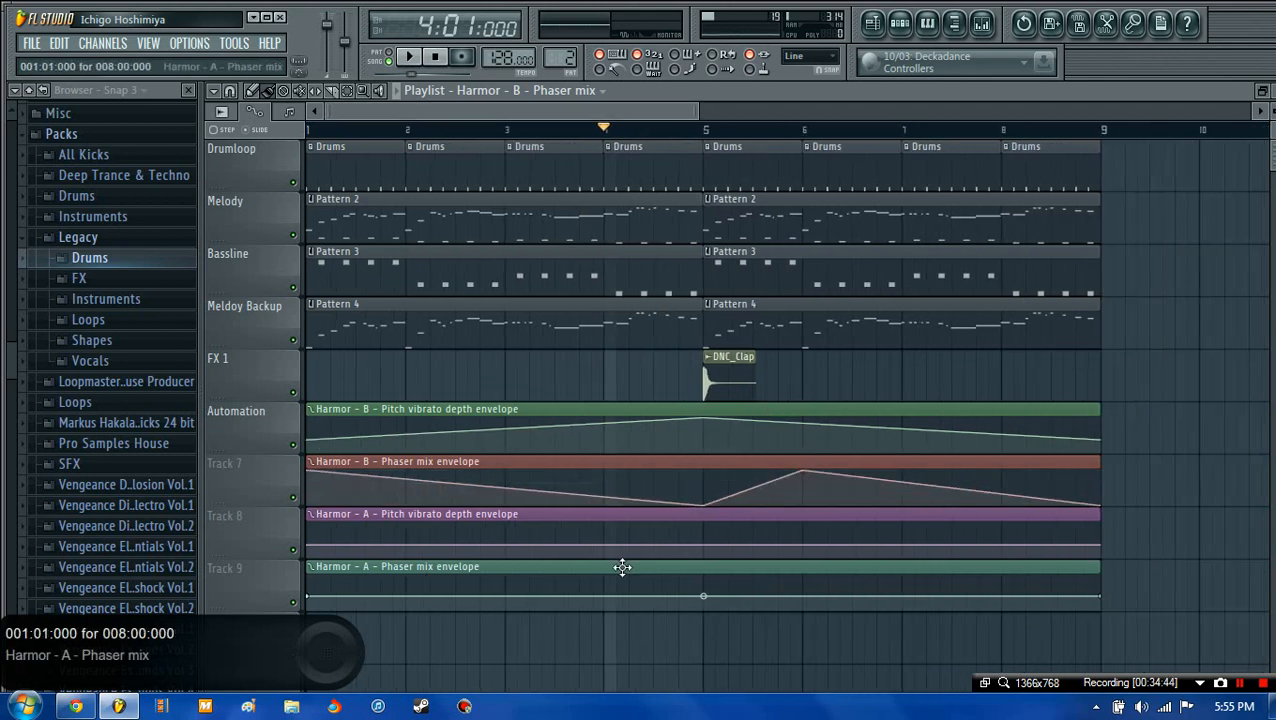
- Shape Harmor part A's pitch vibrato depth envelope with peaks at bars 3 and 7 and a low point at bar 5
drag(504, 530, 505, 523)
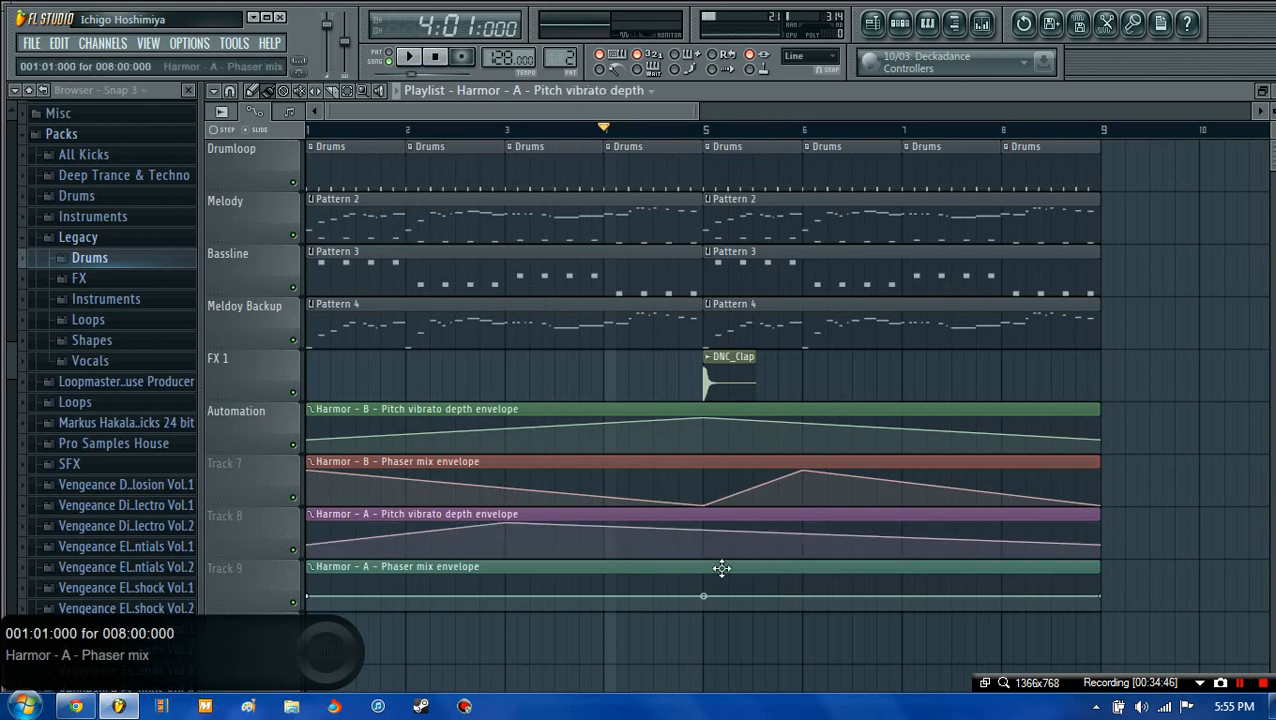
click(707, 556)
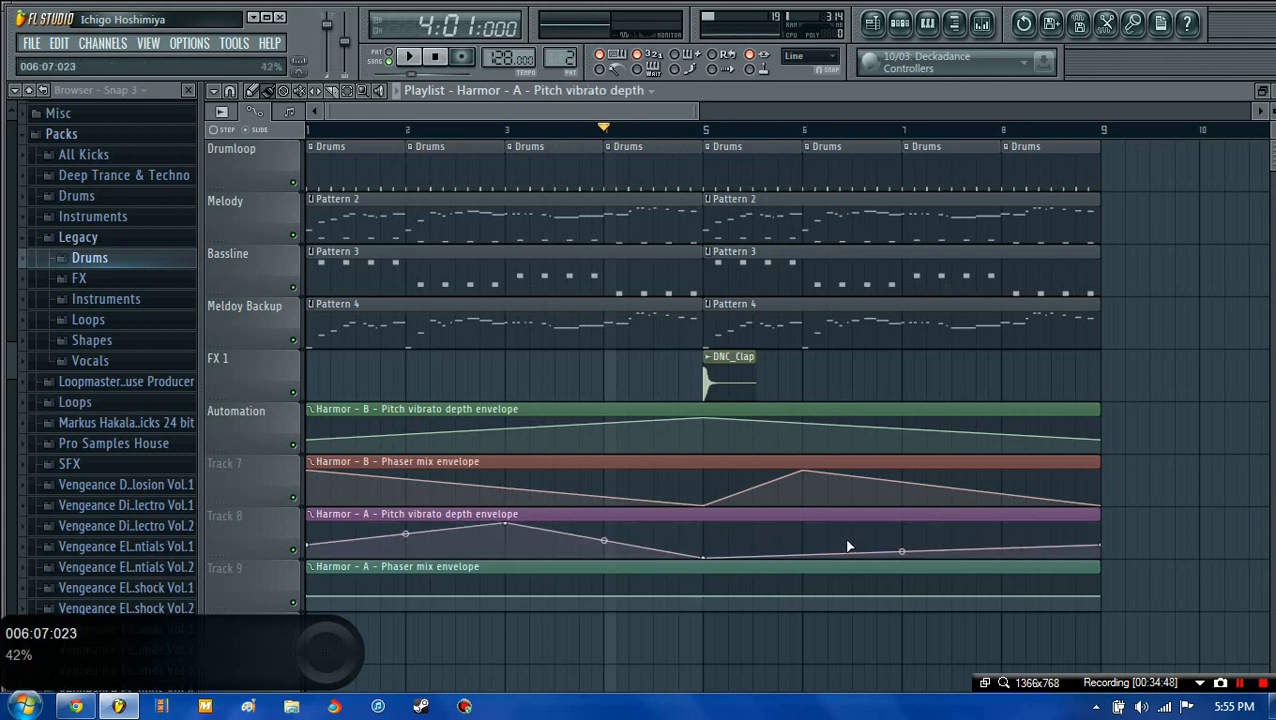
drag(900, 538, 894, 493)
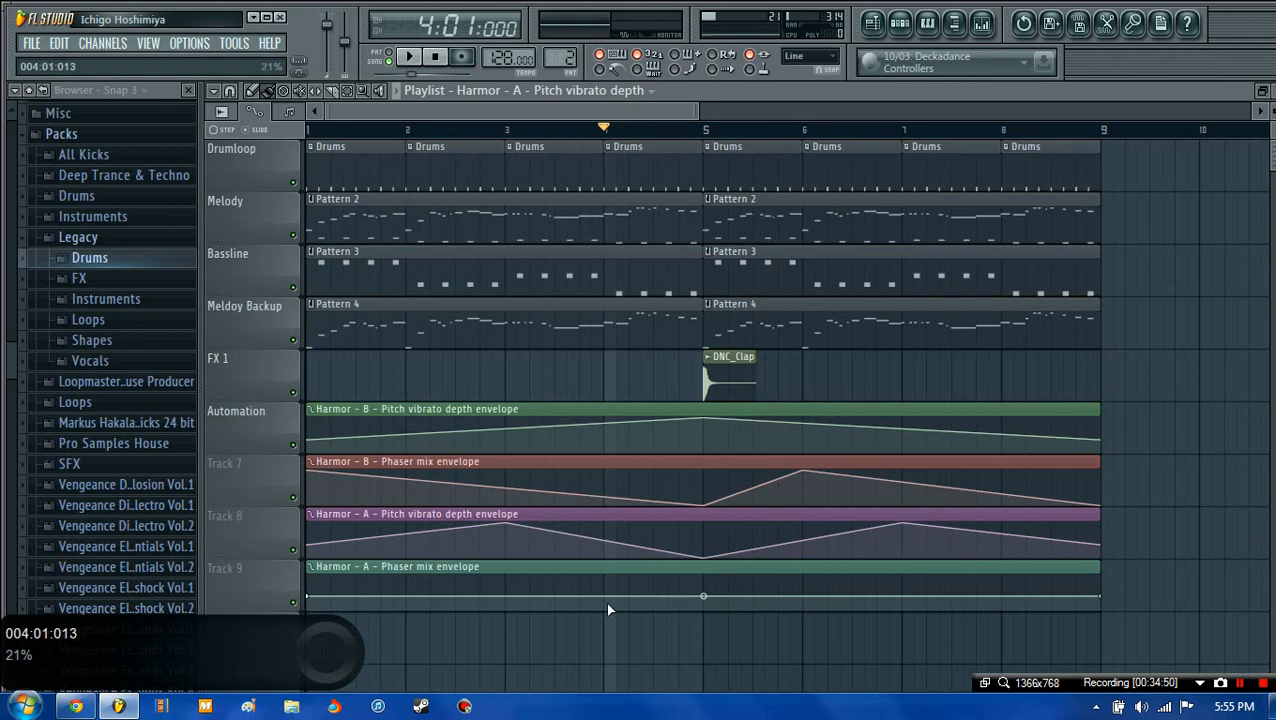
- Shape Harmor part A's phaser mix envelope with a low point at bar 5 and peaks at bars 2 and 7
drag(704, 599, 705, 612)
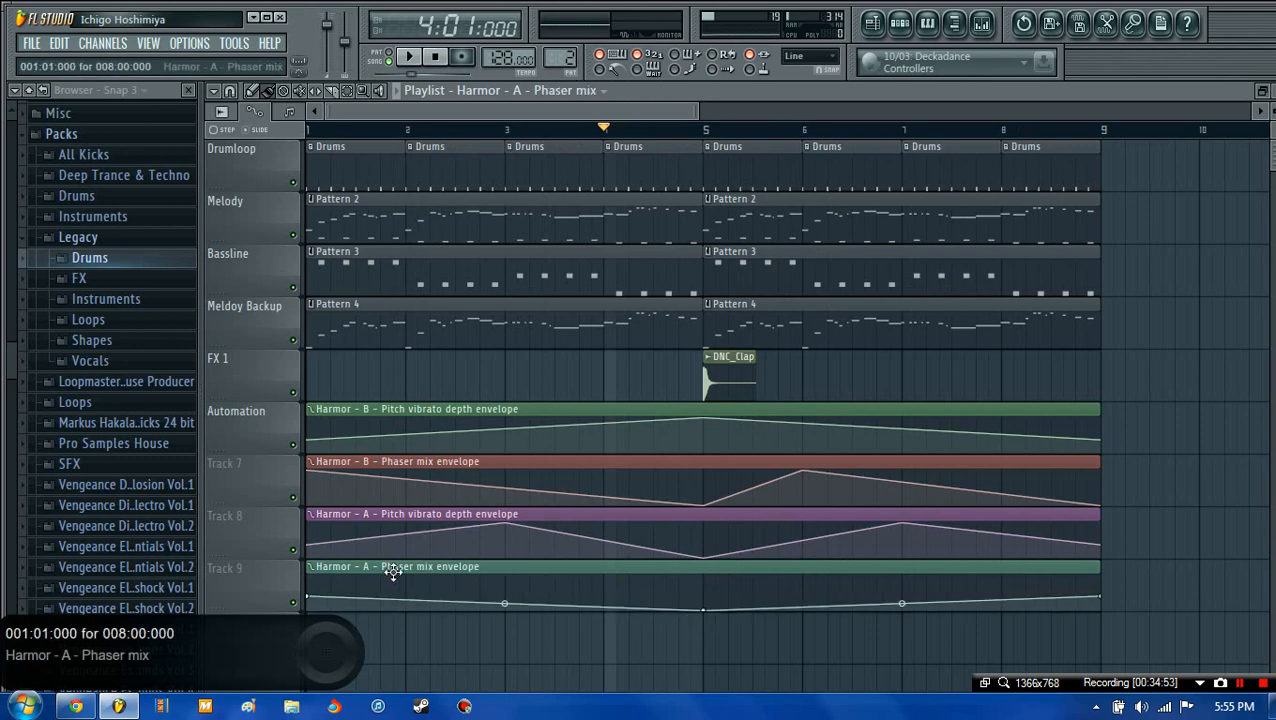
drag(405, 600, 405, 576)
drag(903, 595, 905, 565)
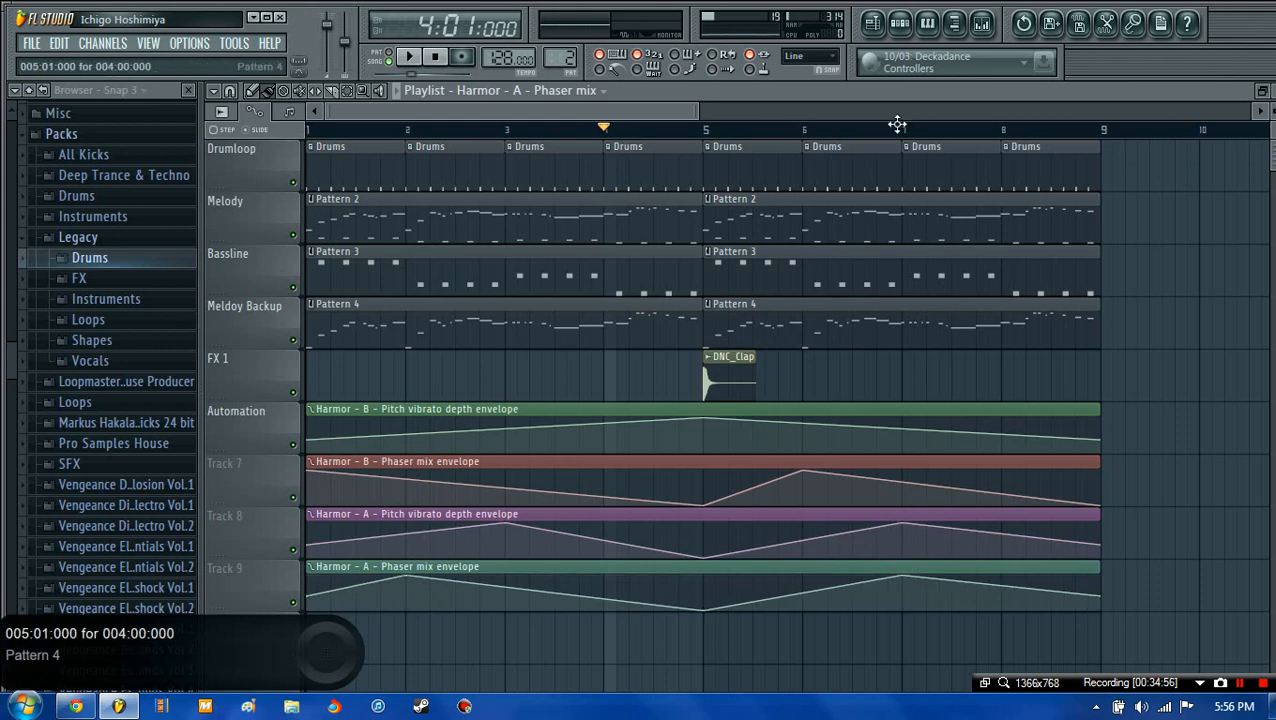
- Play the arrangement from the start through bar 8 to hear the Harmor vibrato and phaser automation, and stop playback
click(437, 60)
click(410, 57)
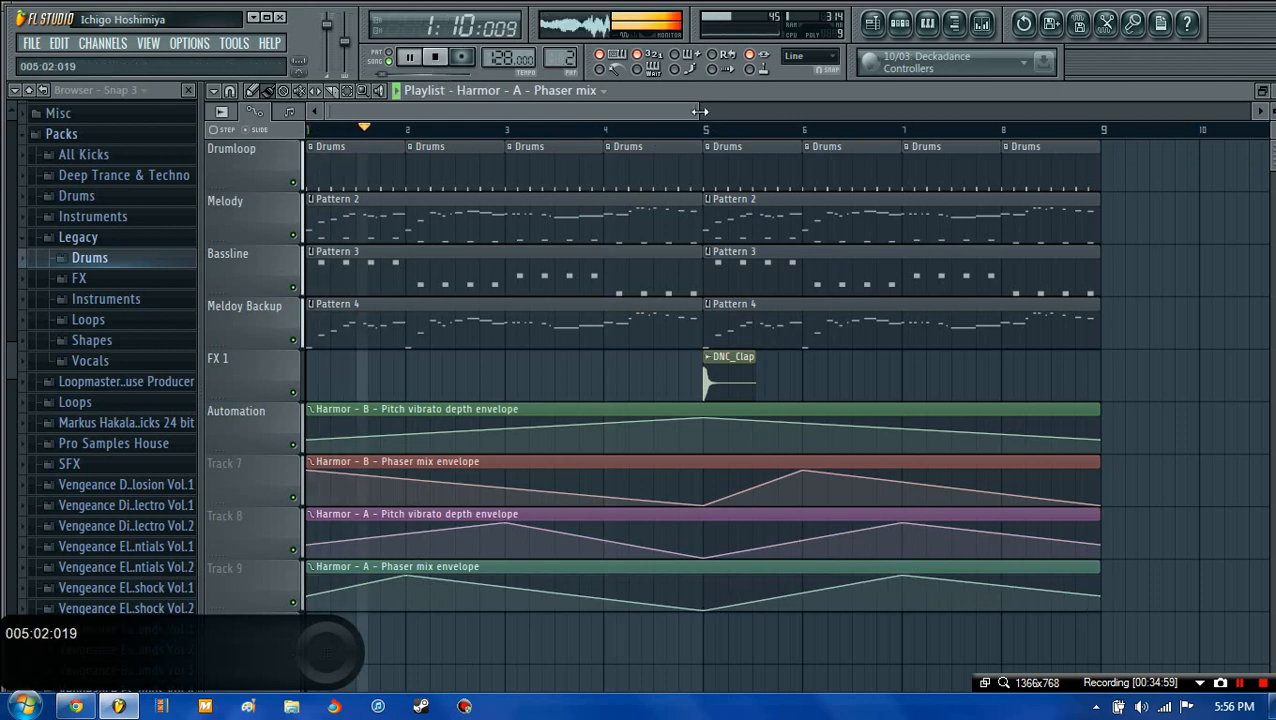
drag(700, 111, 663, 142)
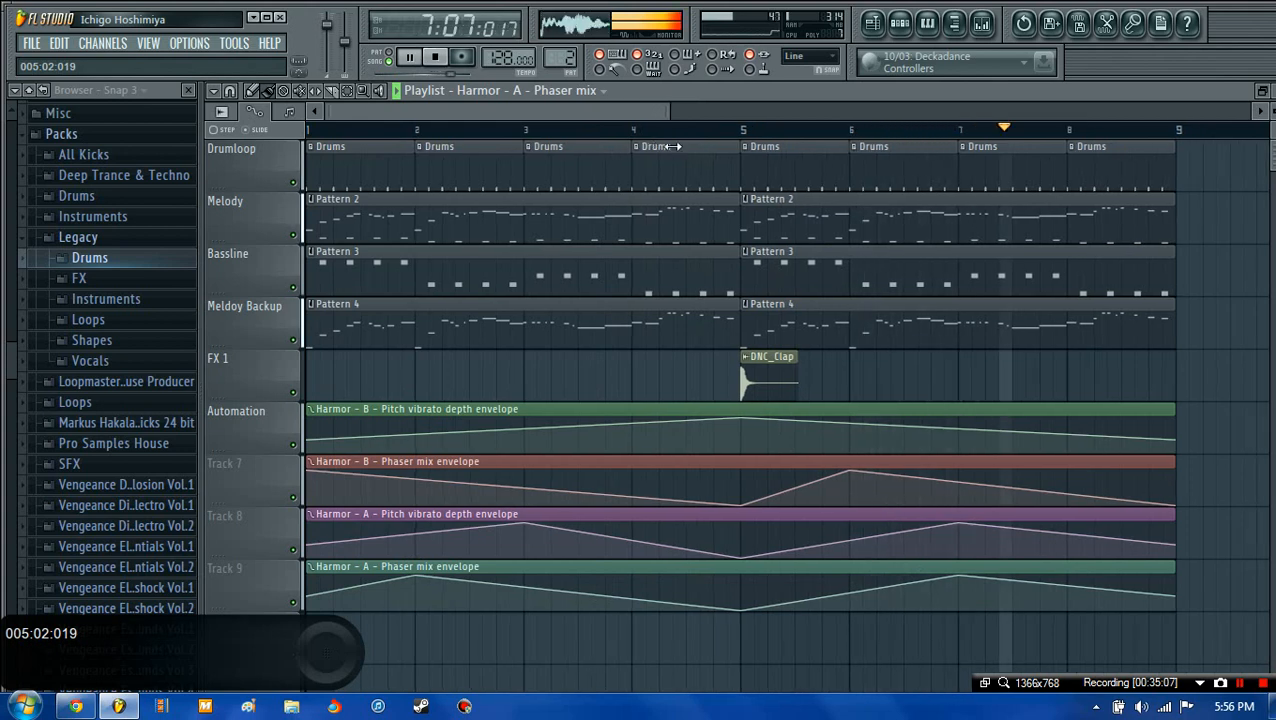
drag(668, 142, 712, 160)
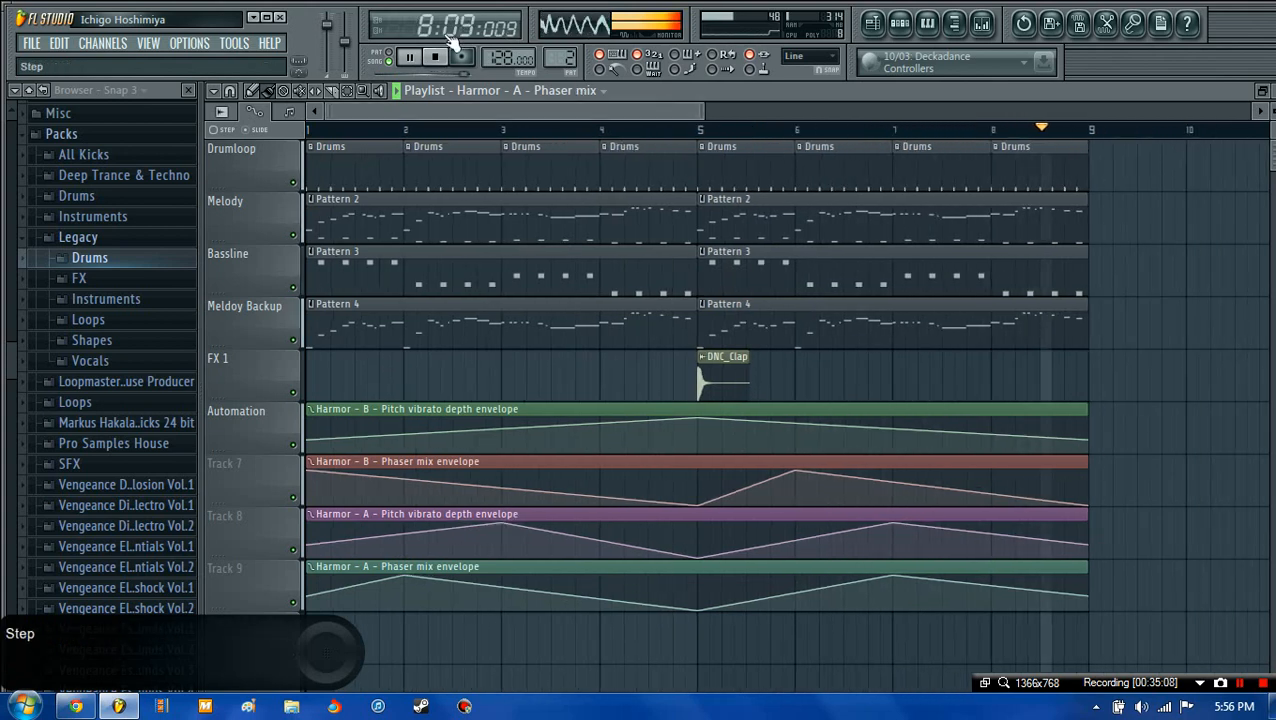
click(435, 57)
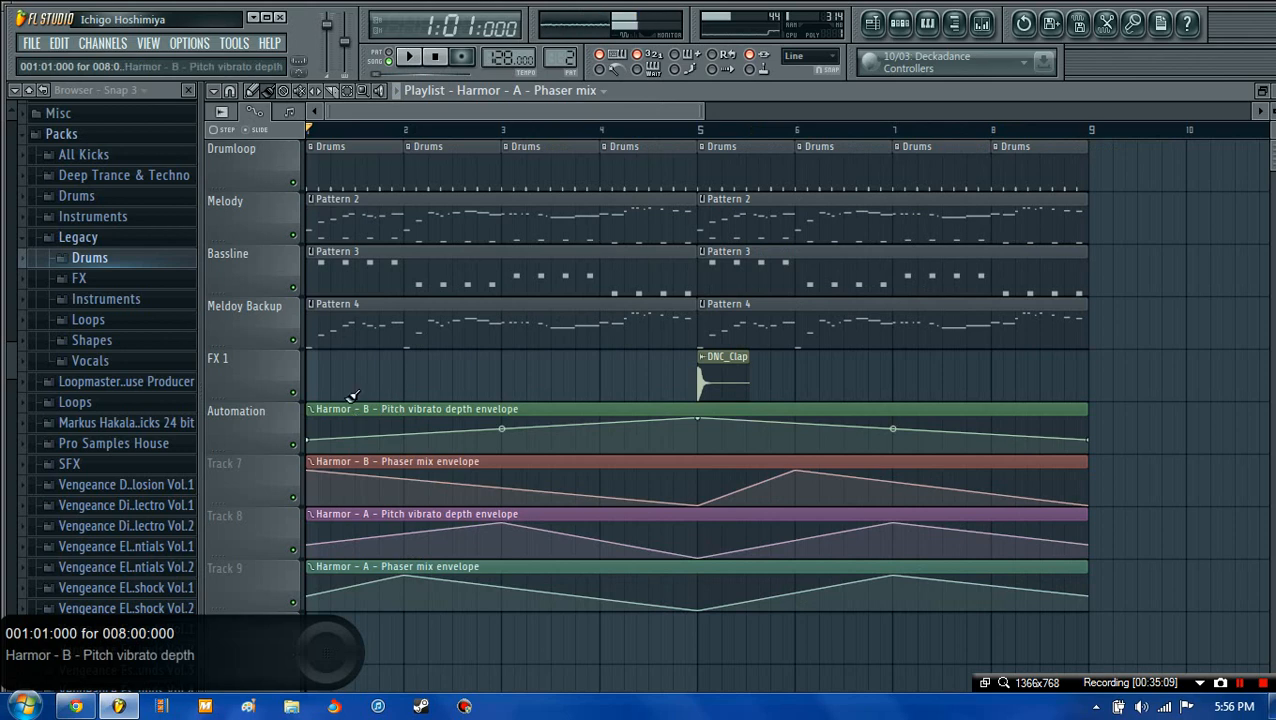
click(294, 445)
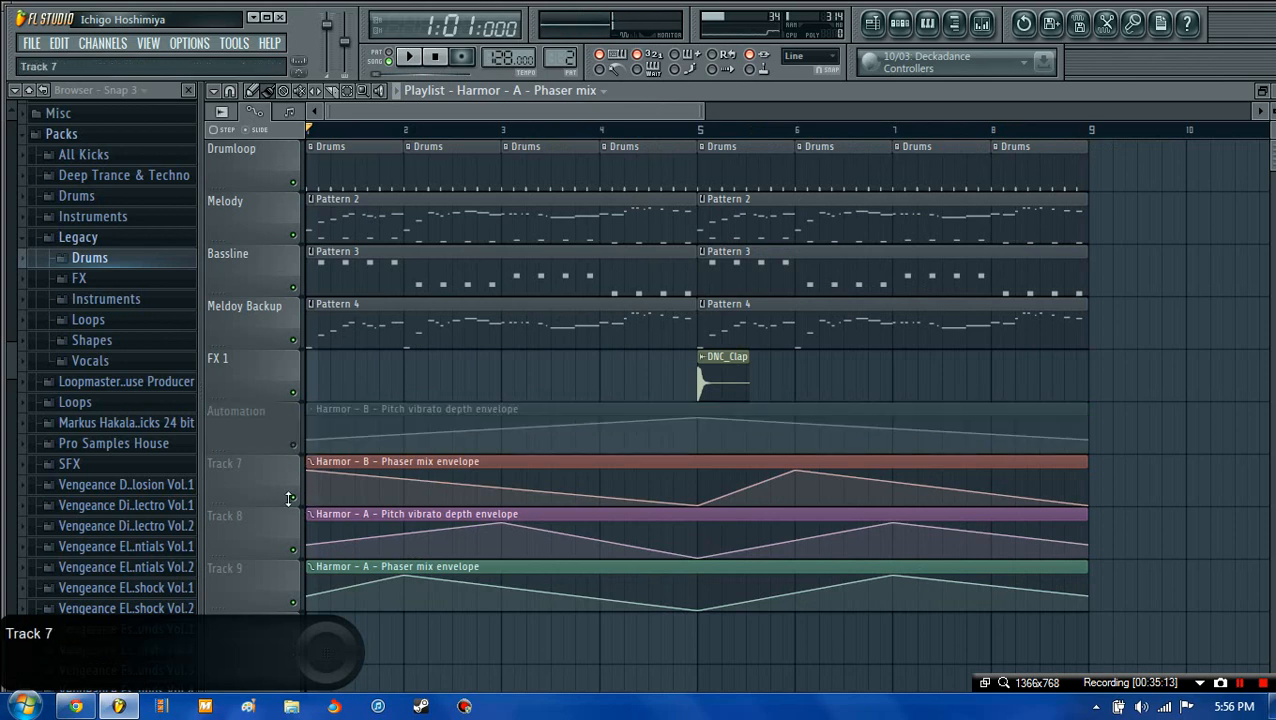
click(294, 444)
scroll(430, 460, down, 3)
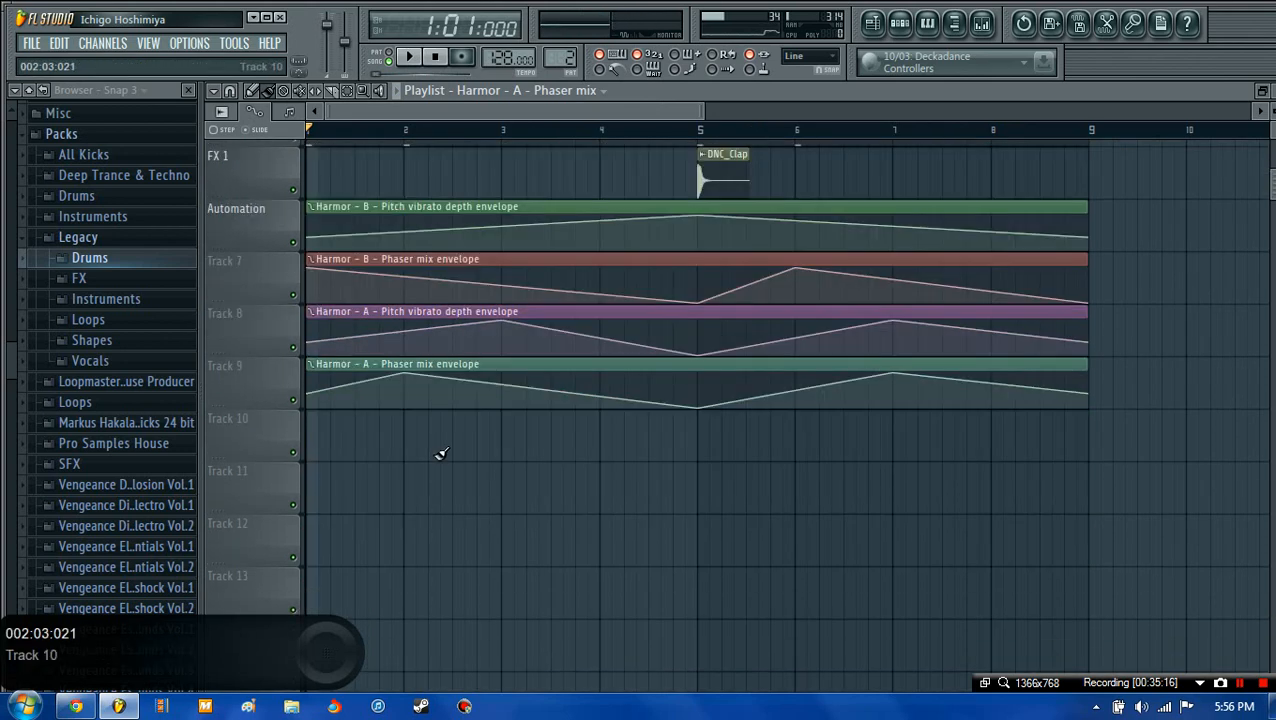
scroll(438, 455, up, 3)
- Open the step sequencer and filter it to show the Unsorted channels
key(F6)
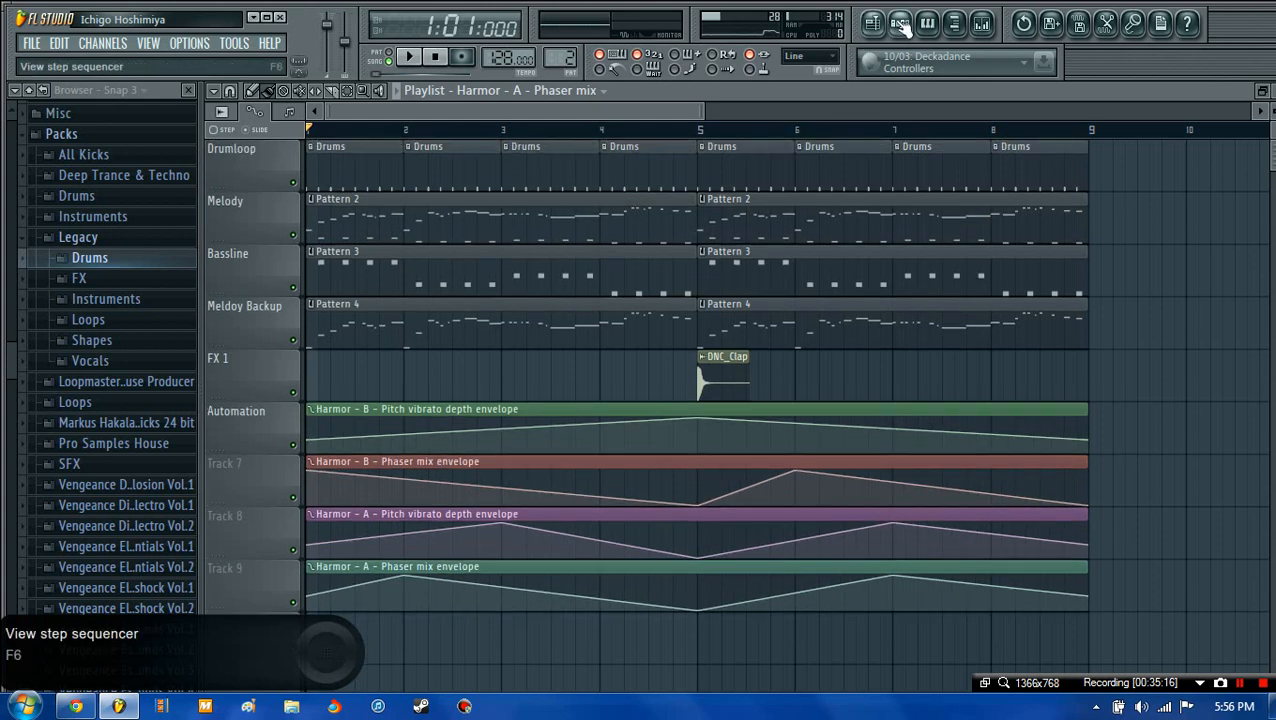
click(298, 261)
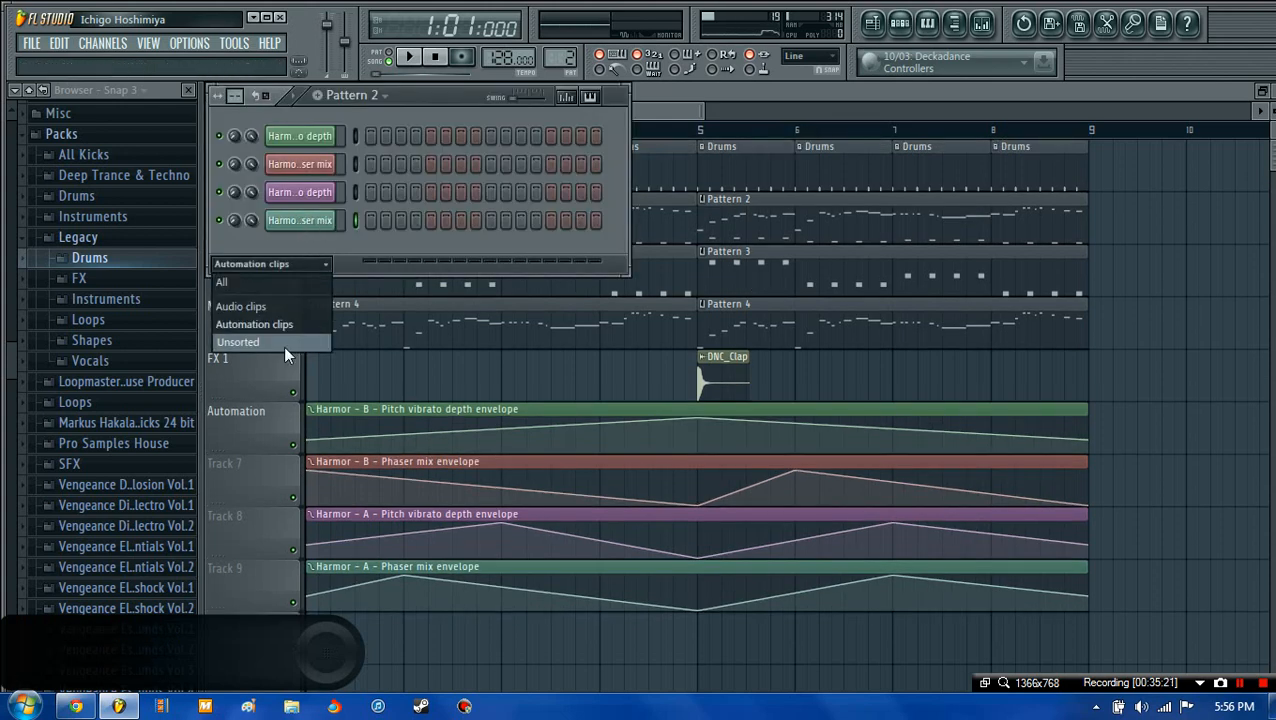
click(283, 343)
click(323, 252)
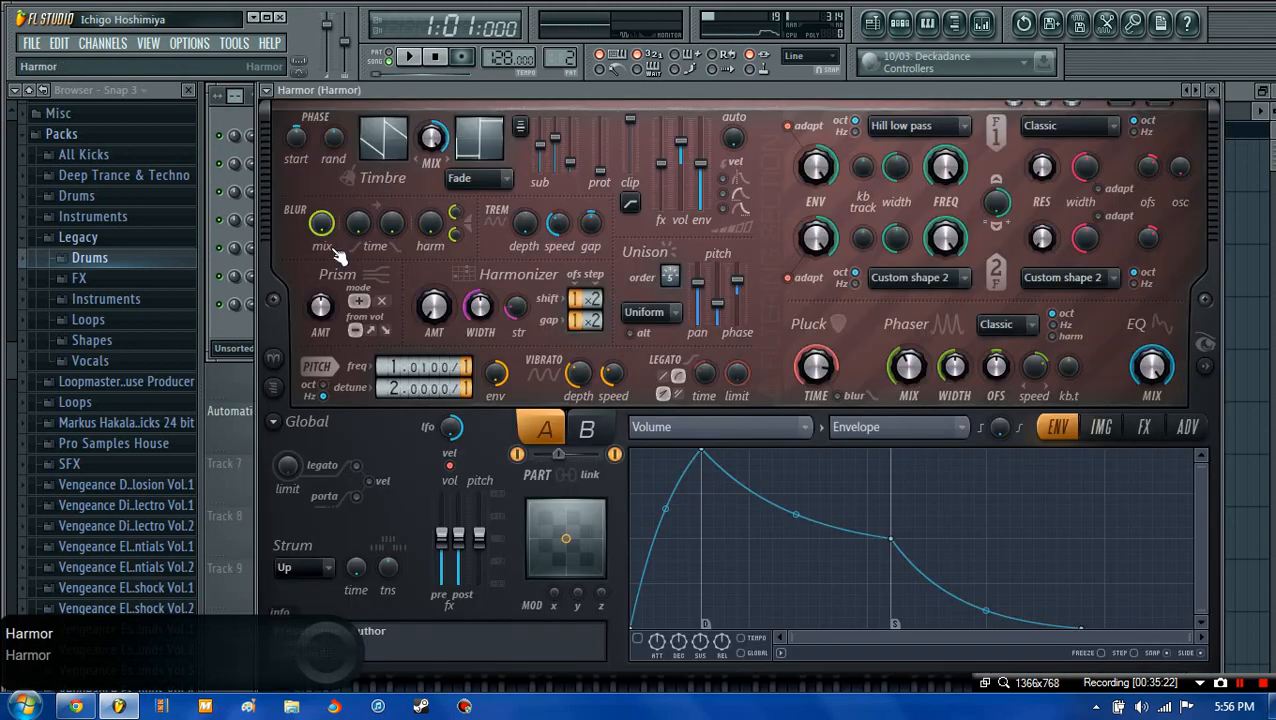
right_click(323, 228)
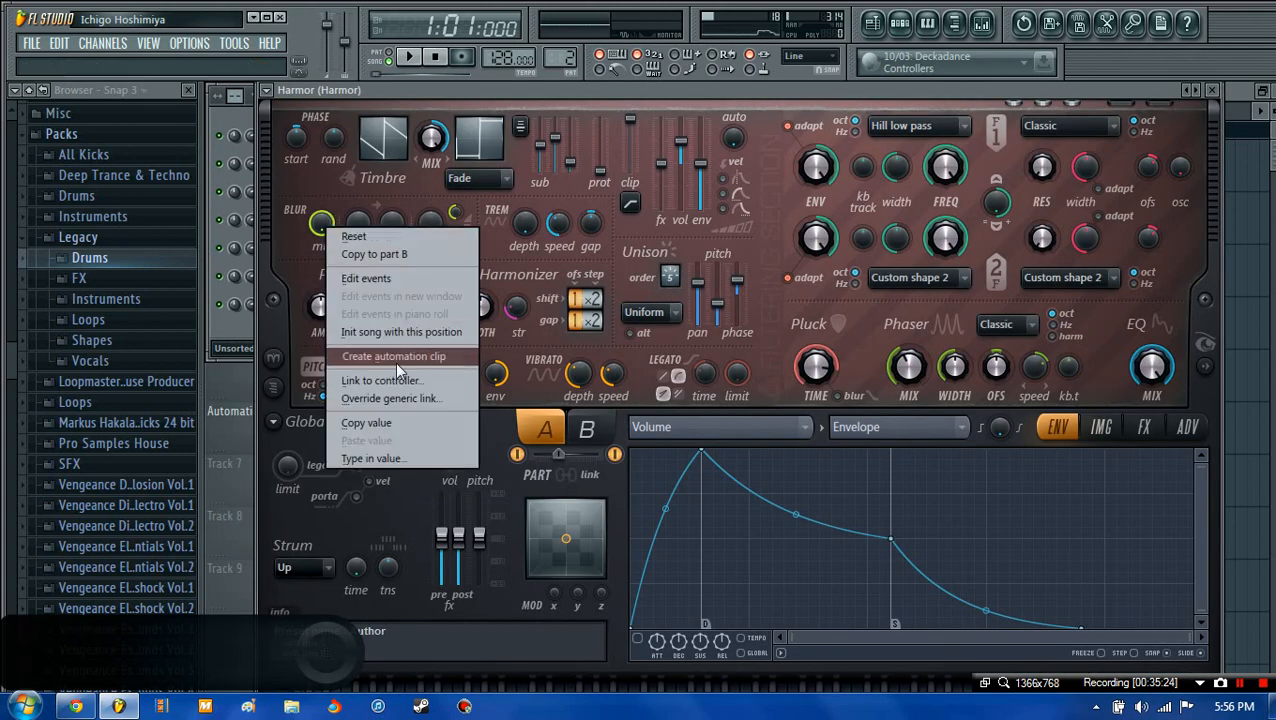
click(335, 246)
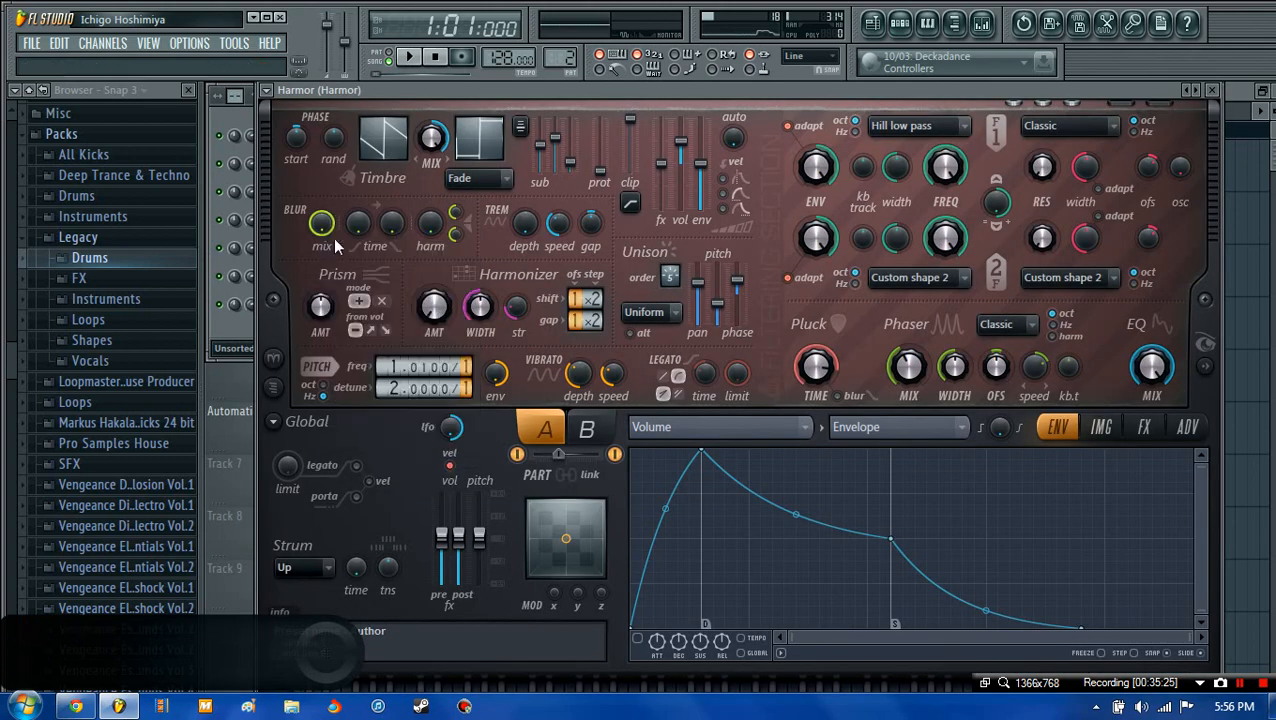
right_click(545, 148)
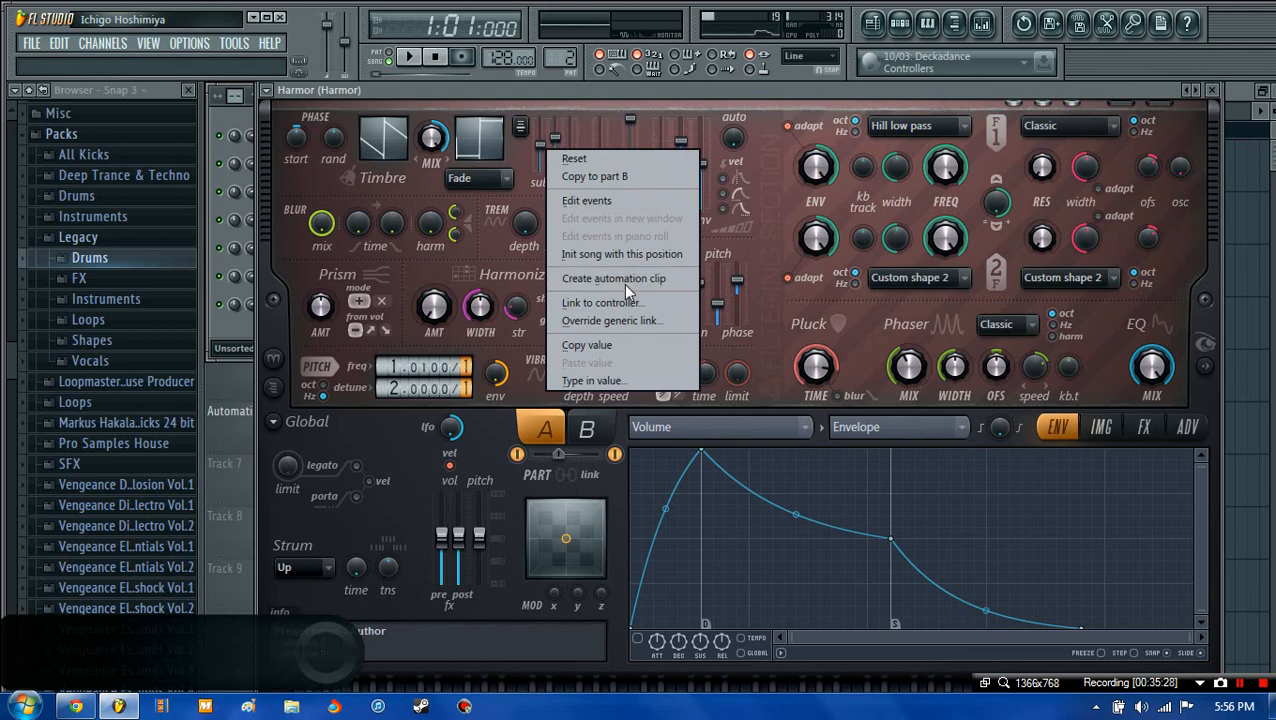
click(274, 226)
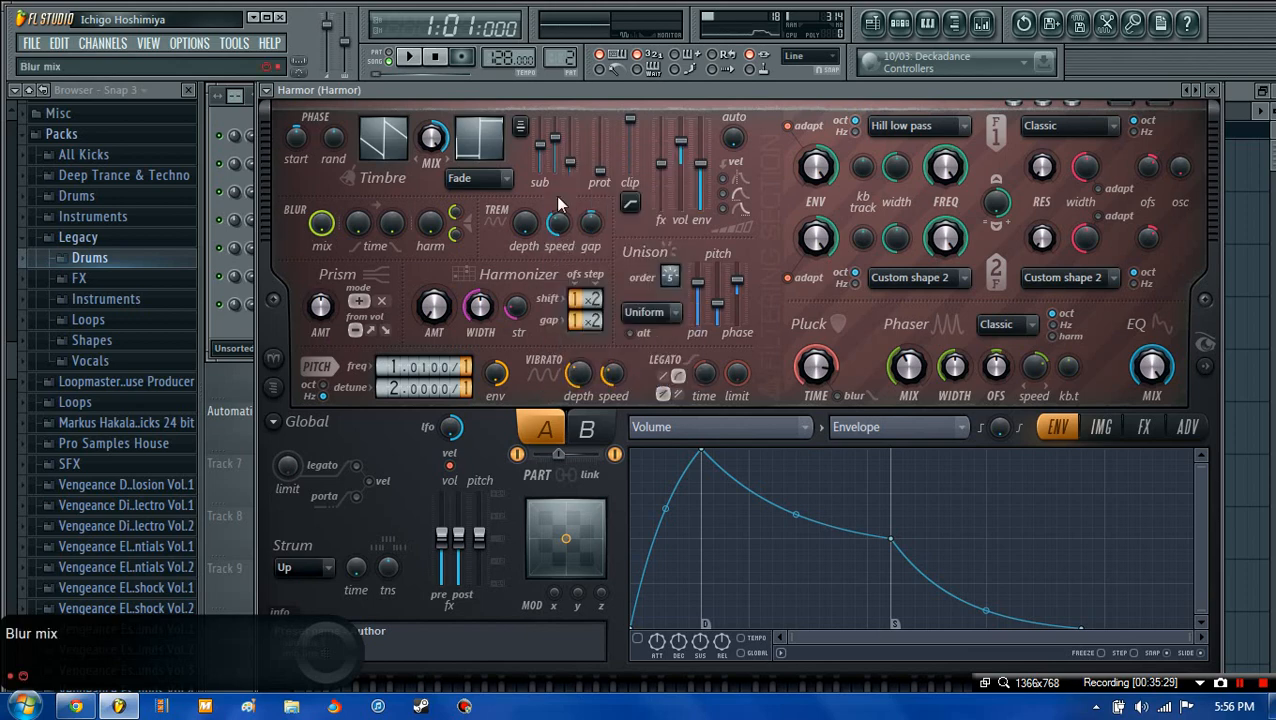
click(1212, 91)
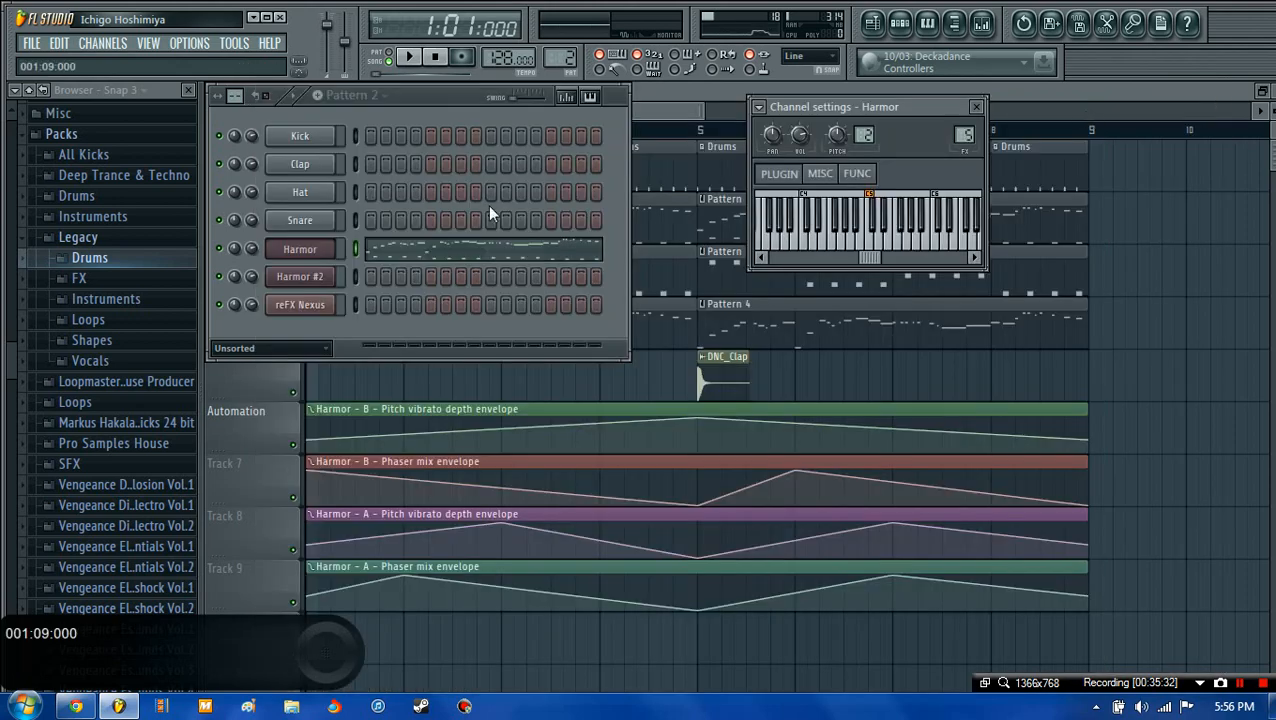
- Create an automation clip for the pitch frequency multiplicator of Harmor #2's part A and close the synth window
click(300, 276)
click(1218, 130)
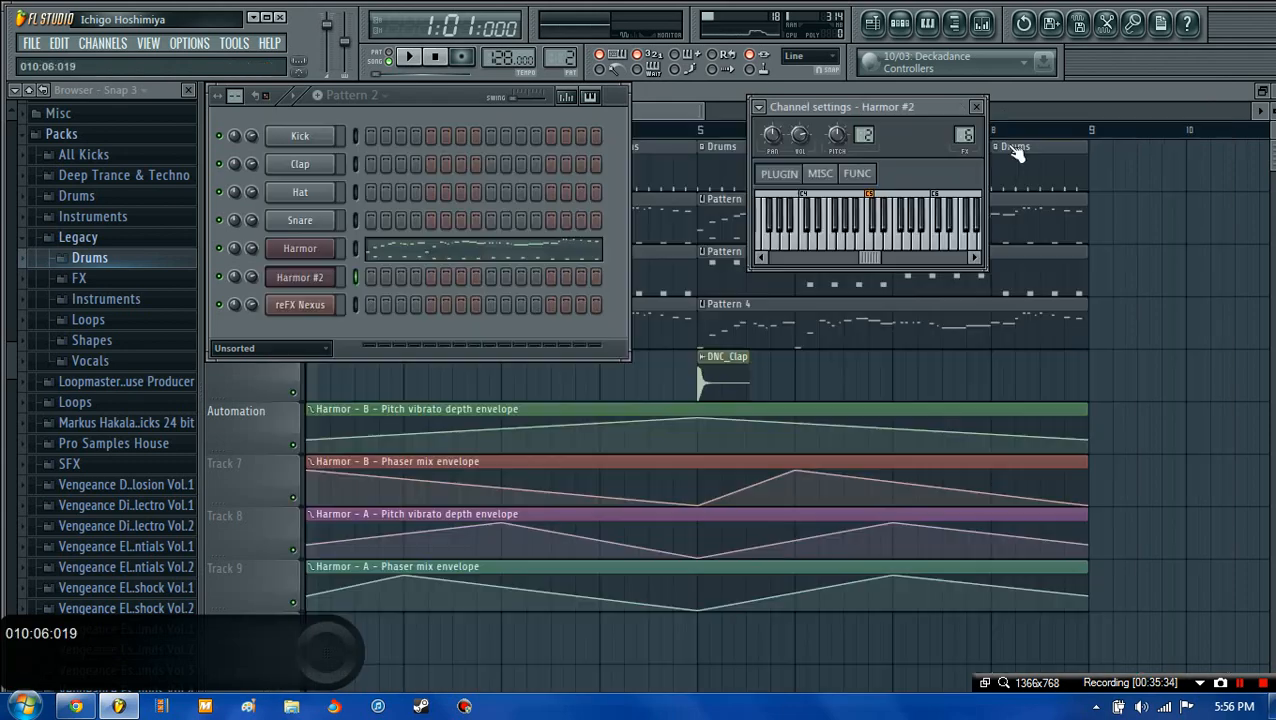
click(318, 284)
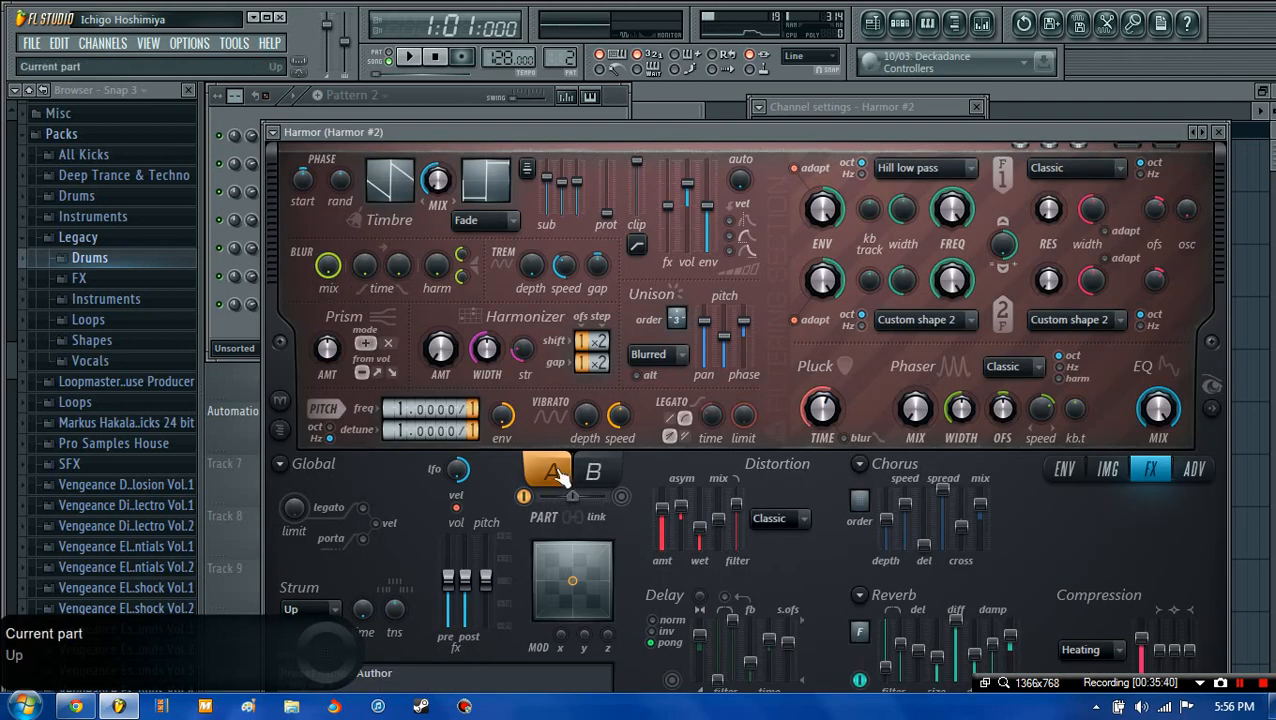
right_click(910, 405)
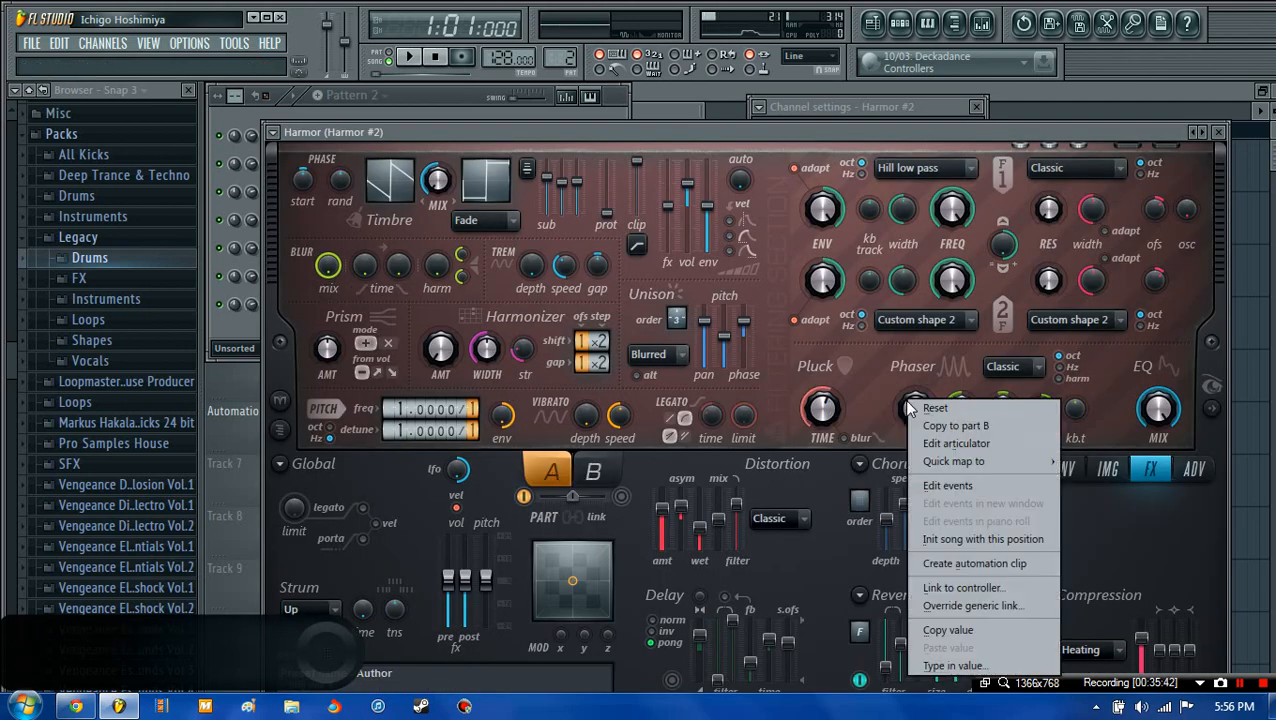
click(848, 408)
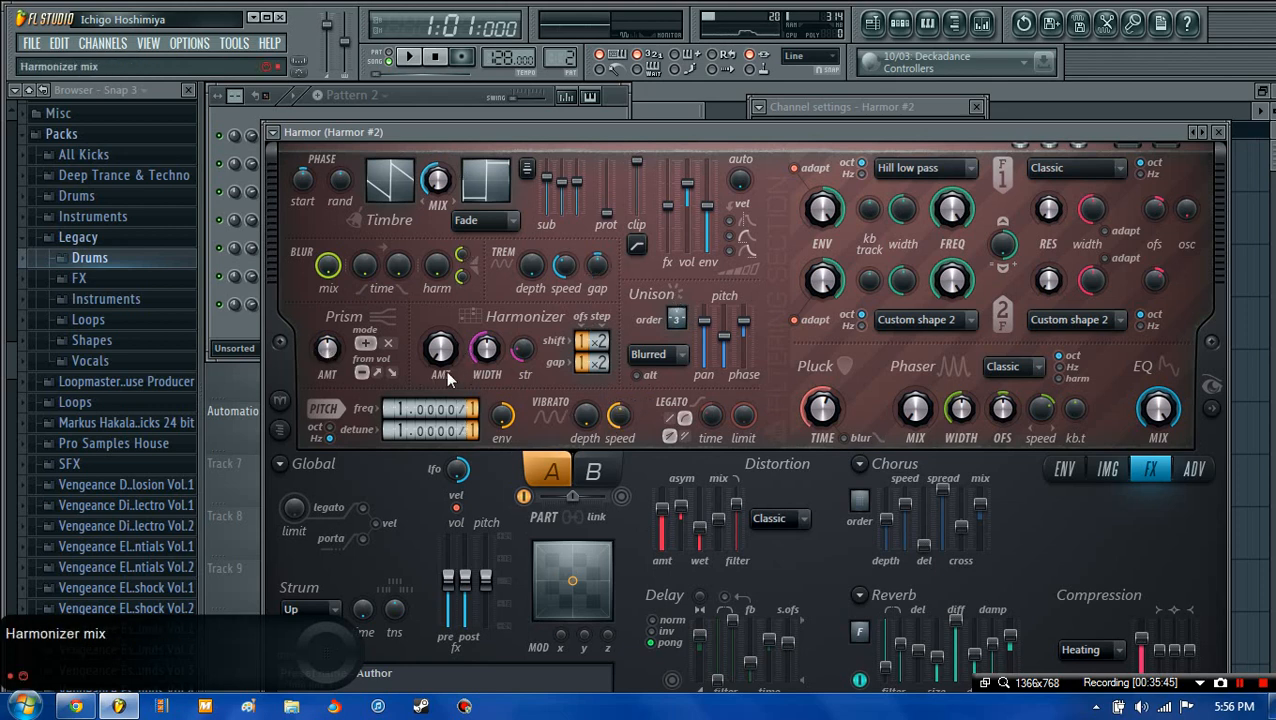
right_click(404, 424)
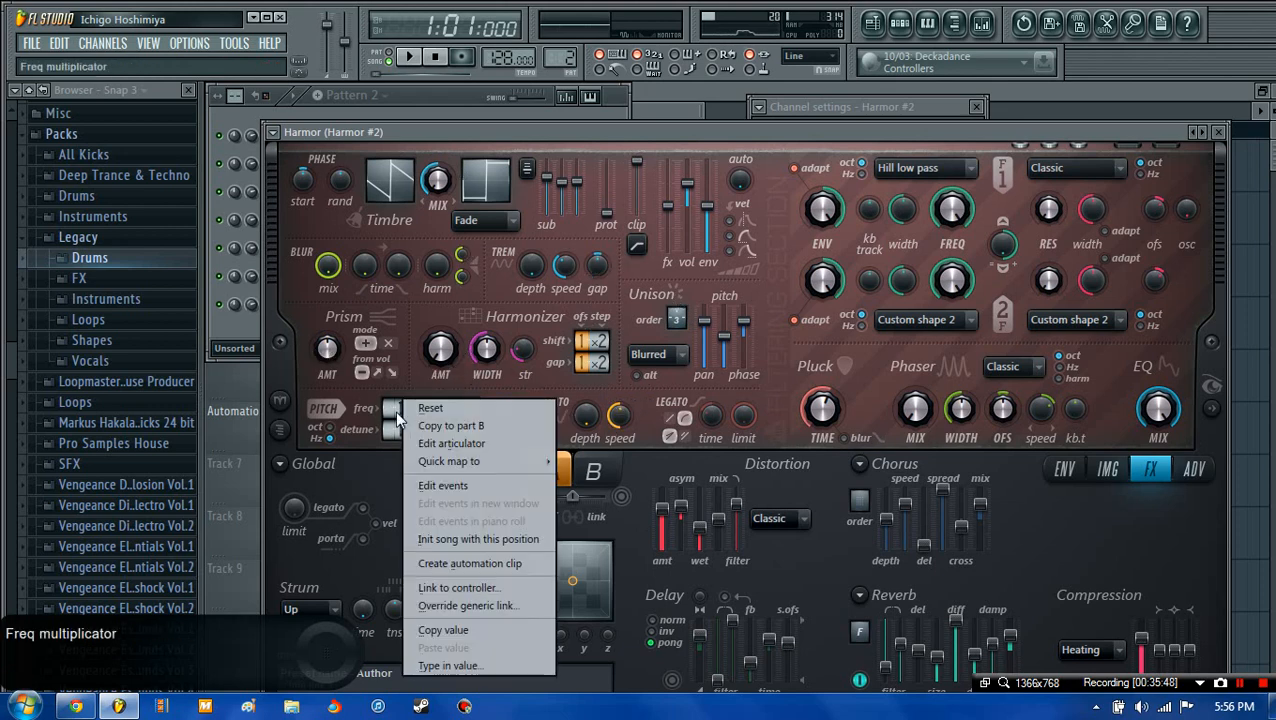
click(470, 564)
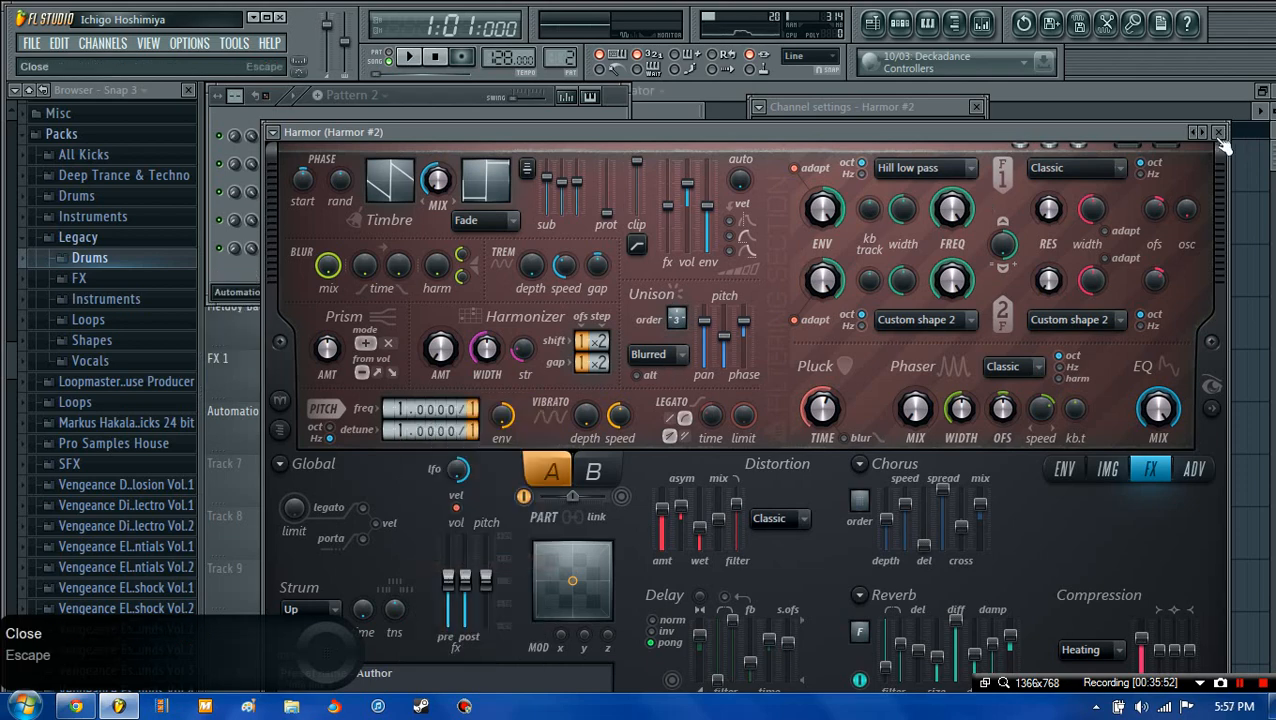
click(1220, 135)
click(285, 291)
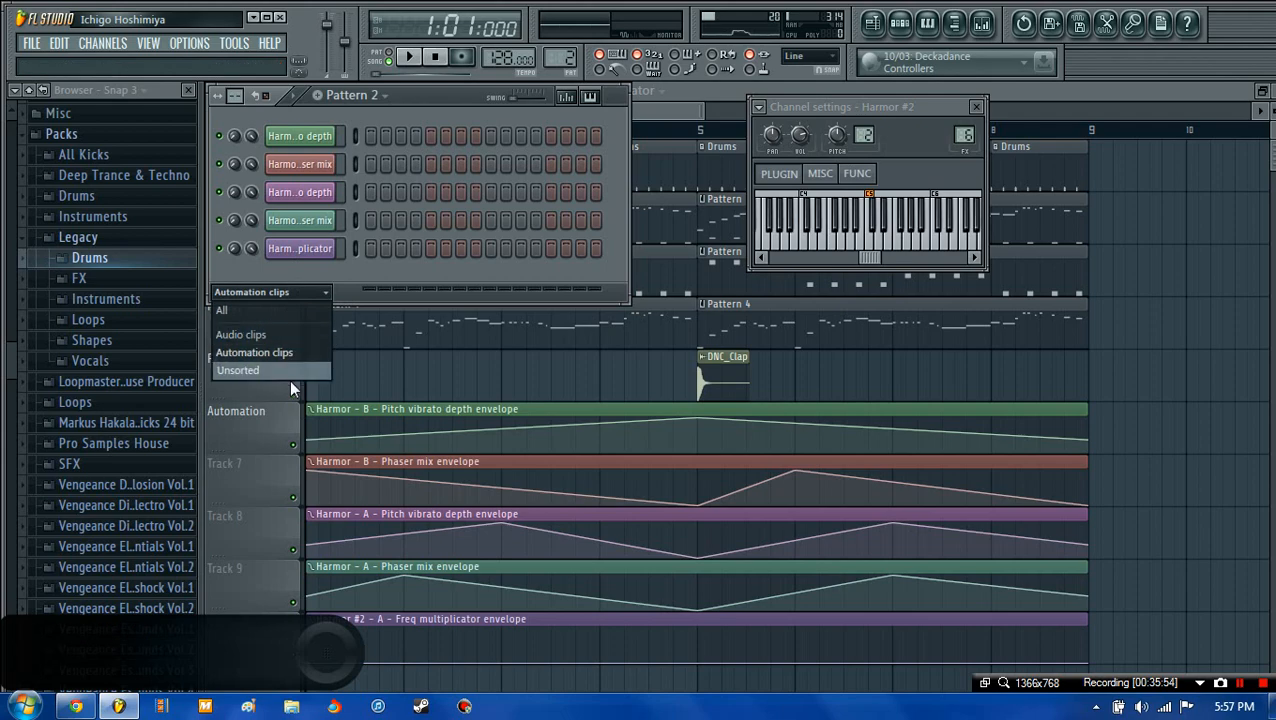
click(253, 371)
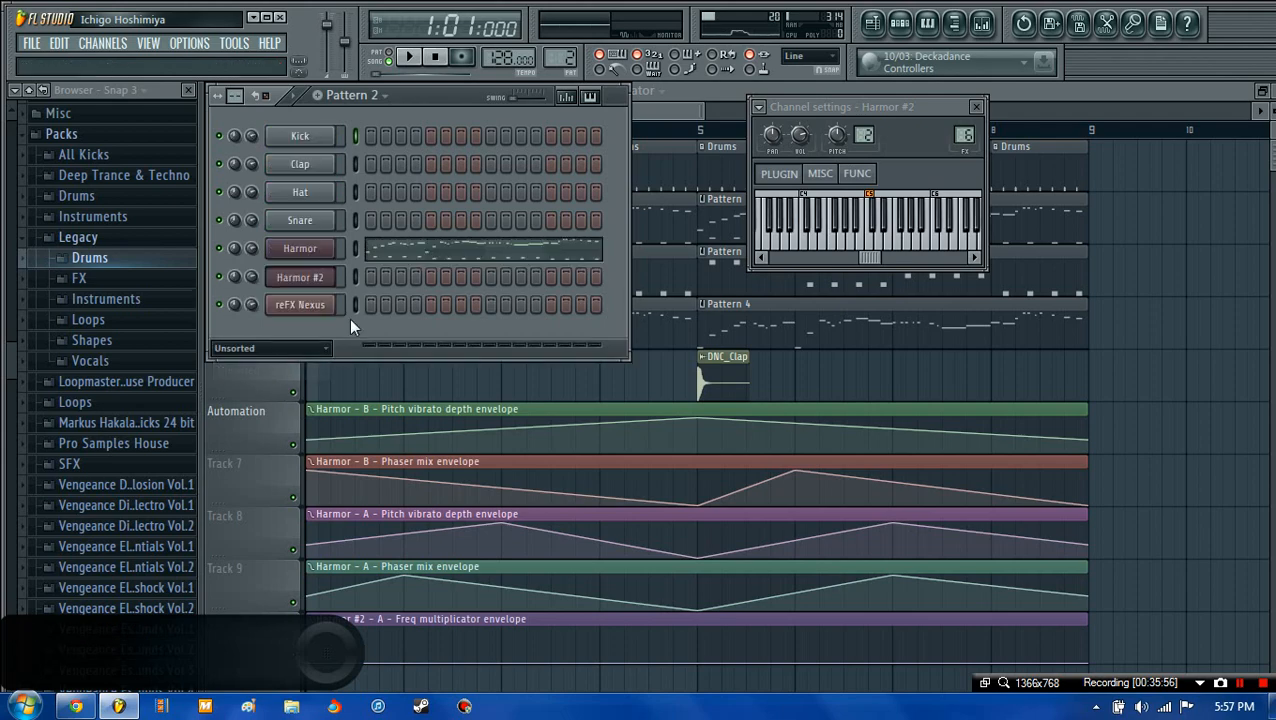
click(315, 306)
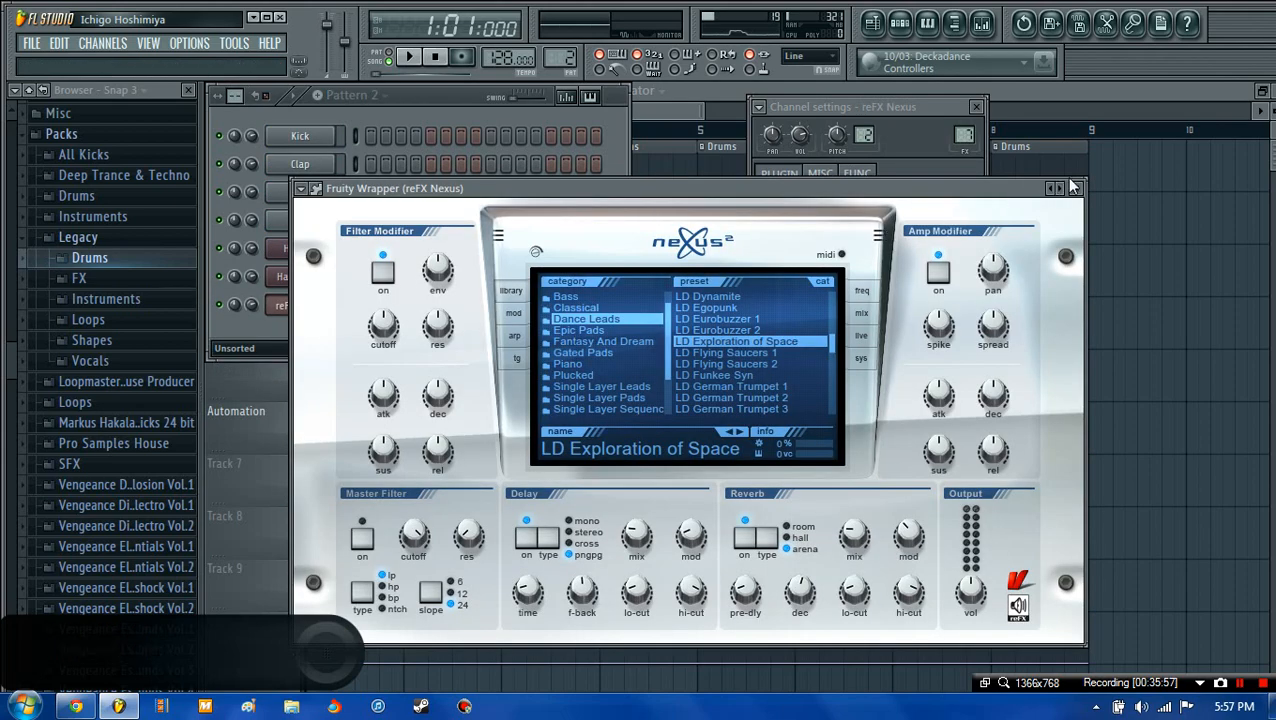
click(1074, 187)
click(313, 314)
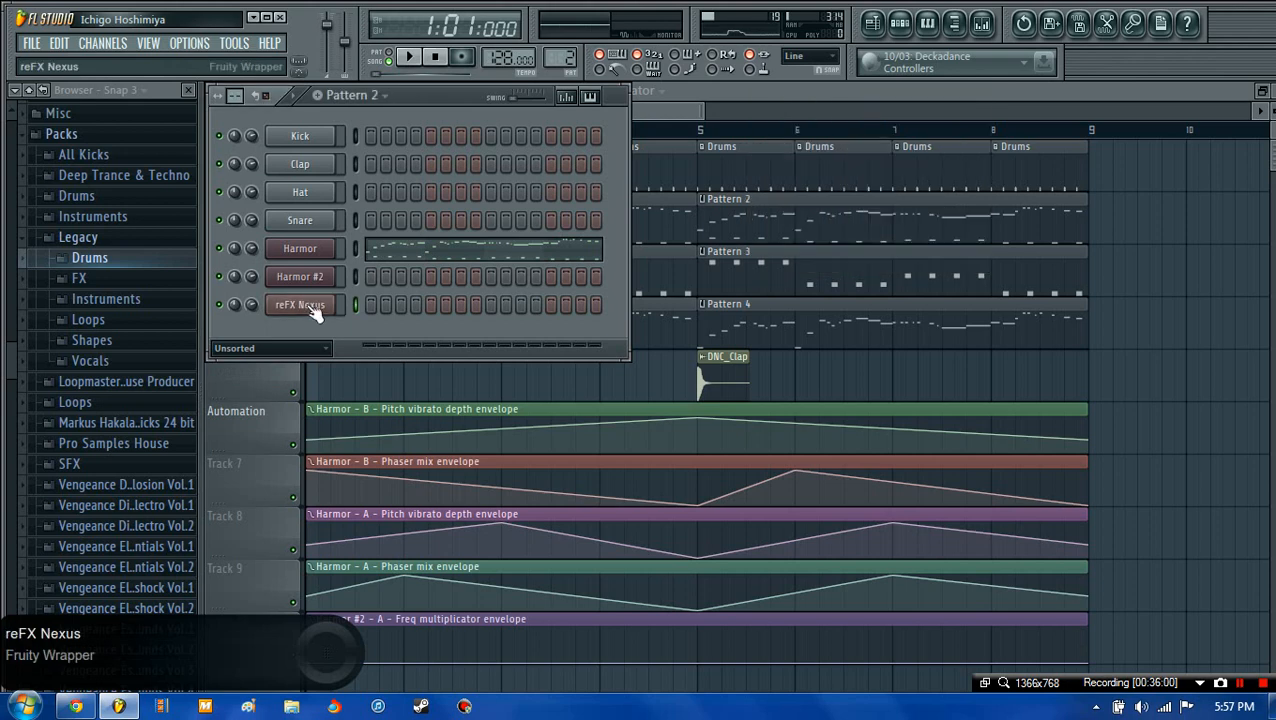
- Return to the playlist and add a 100% point at bar 5 to the Harmor #2 frequency multiplicator envelope
click(682, 100)
scroll(620, 180, down, 3)
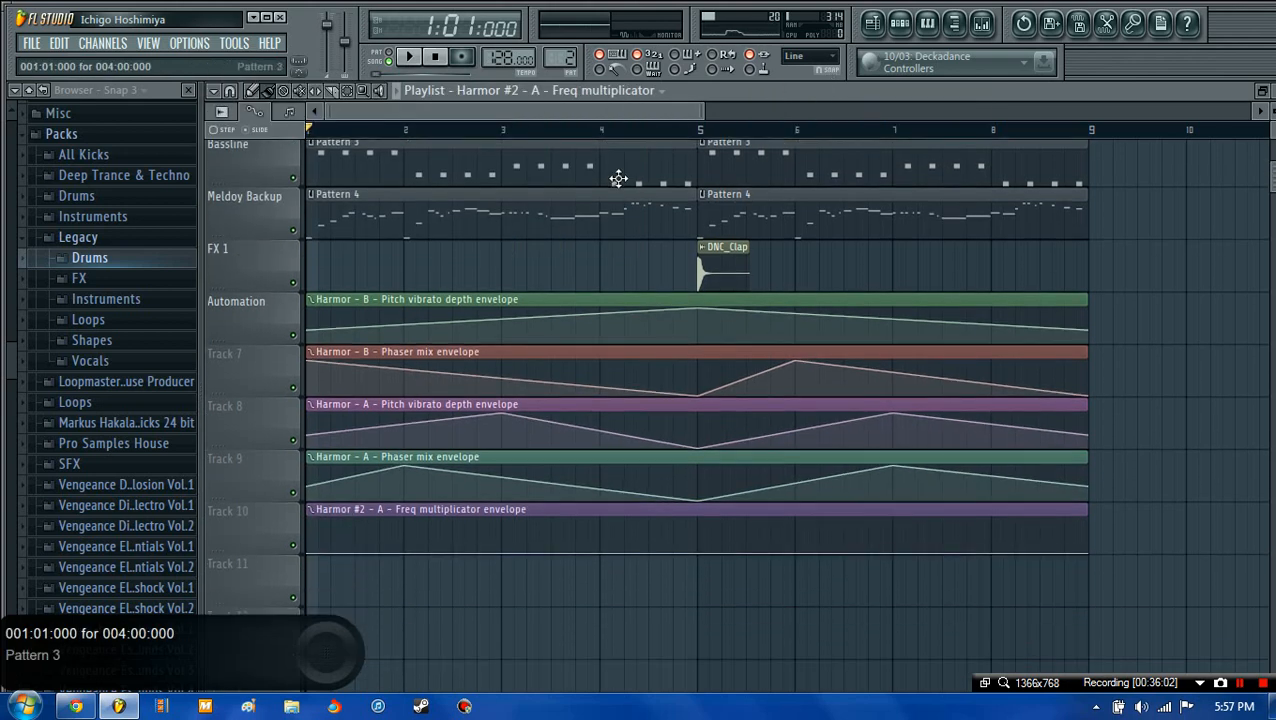
drag(692, 507, 700, 450)
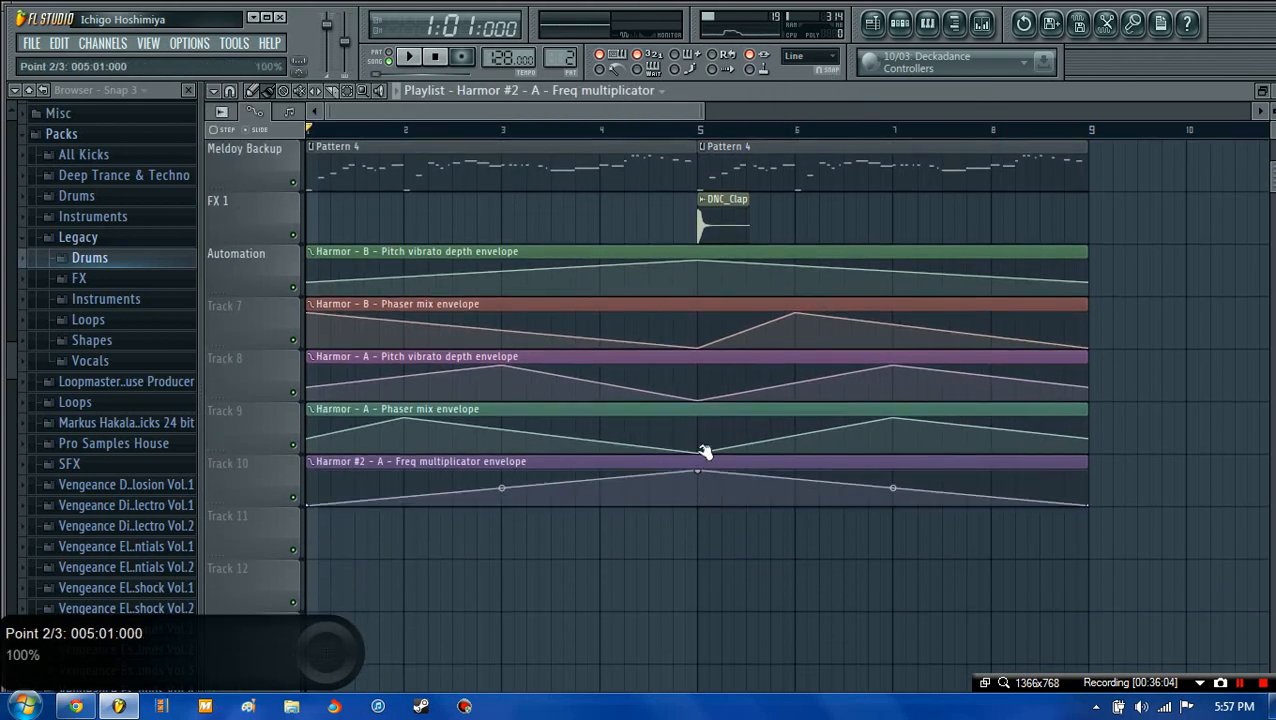
- Play the arrangement from the start past bar 6 to hear the frequency multiplicator automation, and stop playback
key(space)
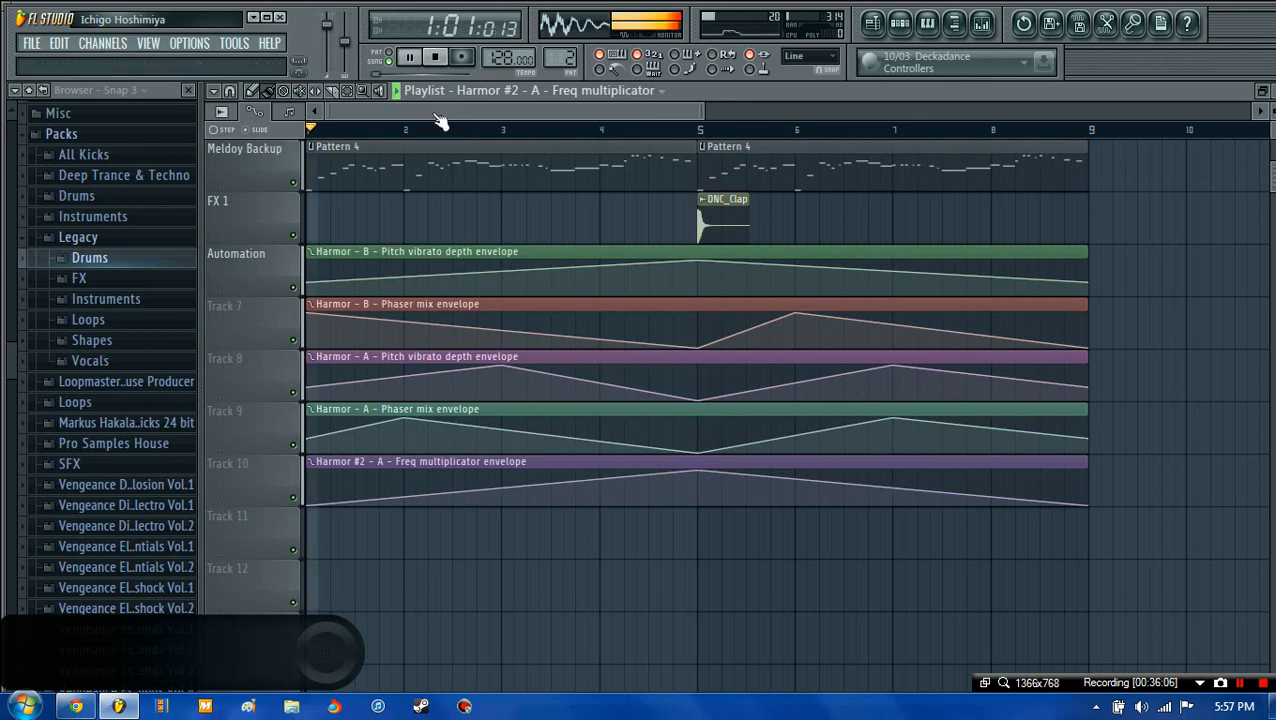
mouse_move(705, 112)
mouse_down()
mouse_move(628, 114)
mouse_move(621, 129)
mouse_move(723, 126)
mouse_move(694, 126)
mouse_up()
scroll(482, 109, up, 1)
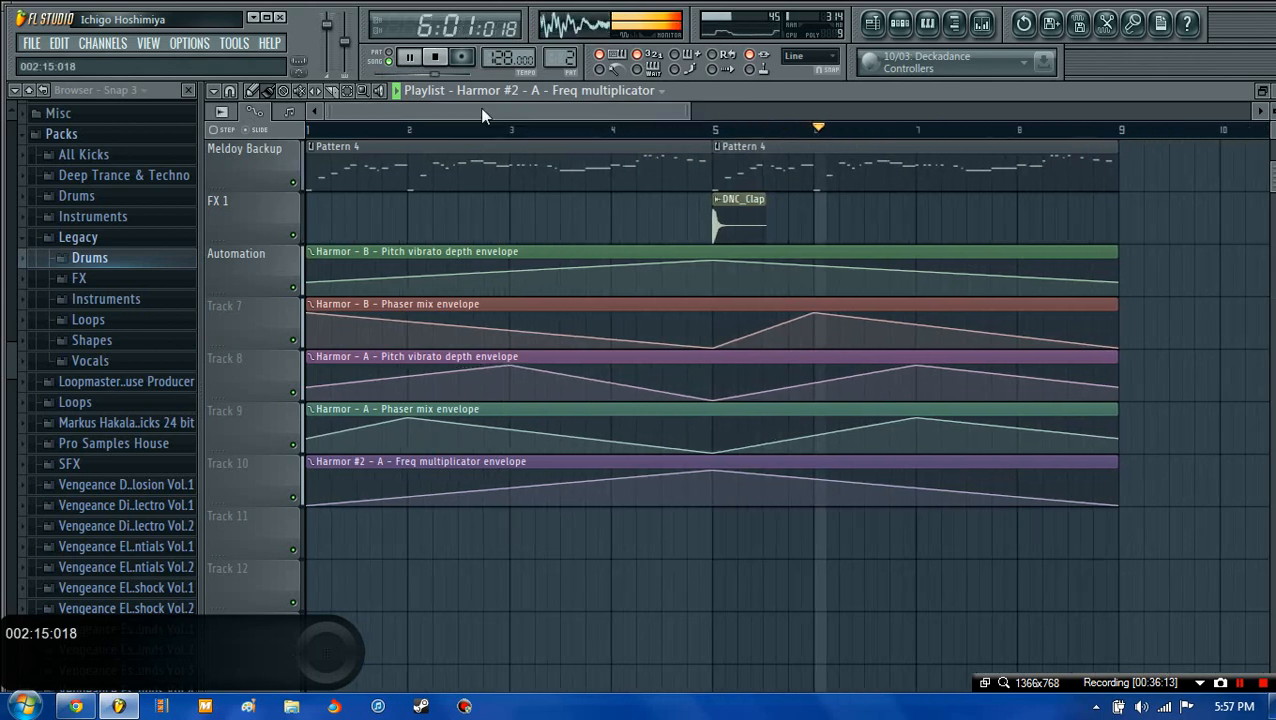
click(435, 57)
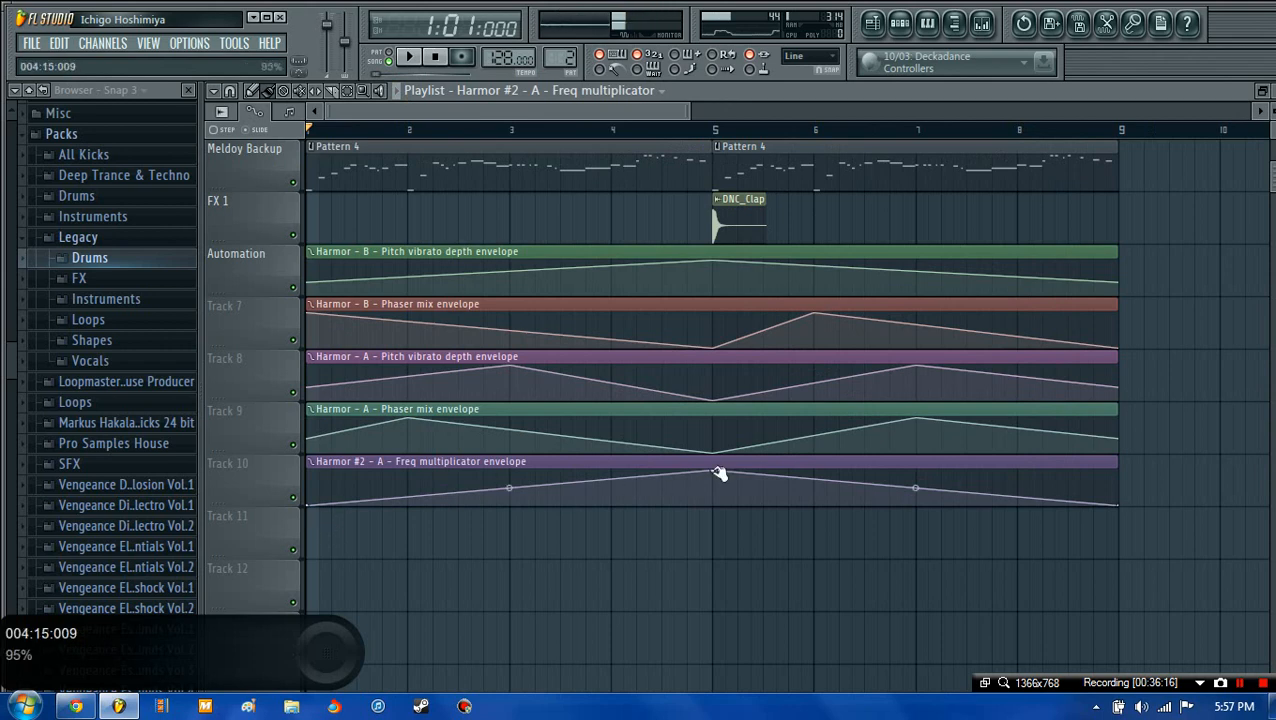
- Lower the frequency multiplicator envelope's bar 5 point to the minimum, raise its start to 100%, and add sawtooth drops over bar 1's first two beats
drag(718, 473, 718, 518)
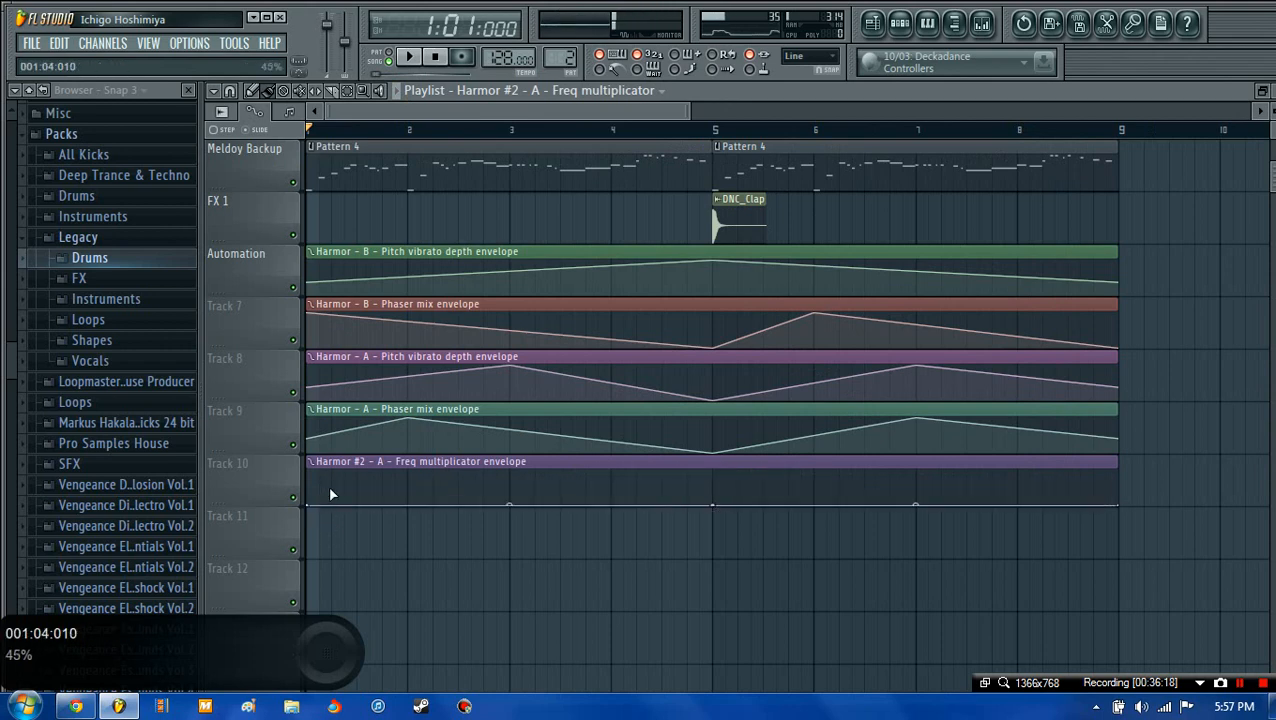
drag(308, 505, 308, 443)
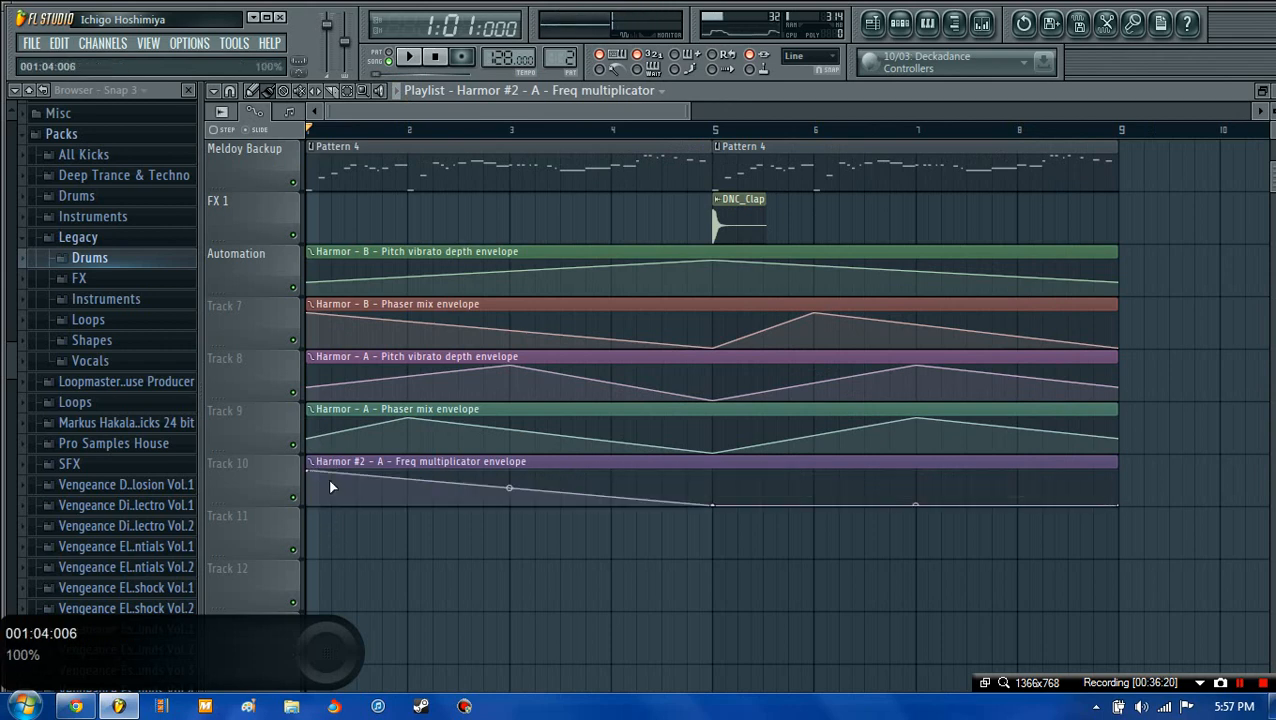
right_click(331, 480)
right_click(335, 485)
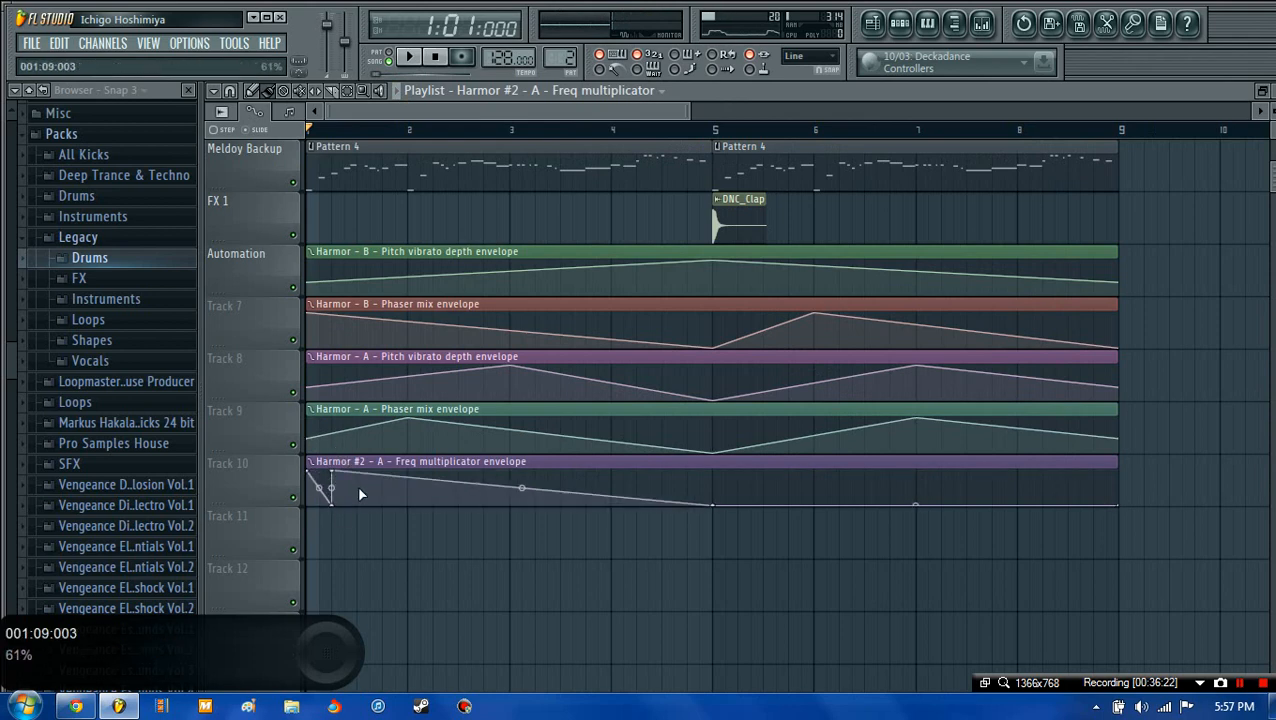
right_click(358, 485)
- Briefly audition the Harmor #2 frequency multiplicator drops, and continue the 100%-to-0% sawtooth on every beat through the end of bar 1
click(425, 50)
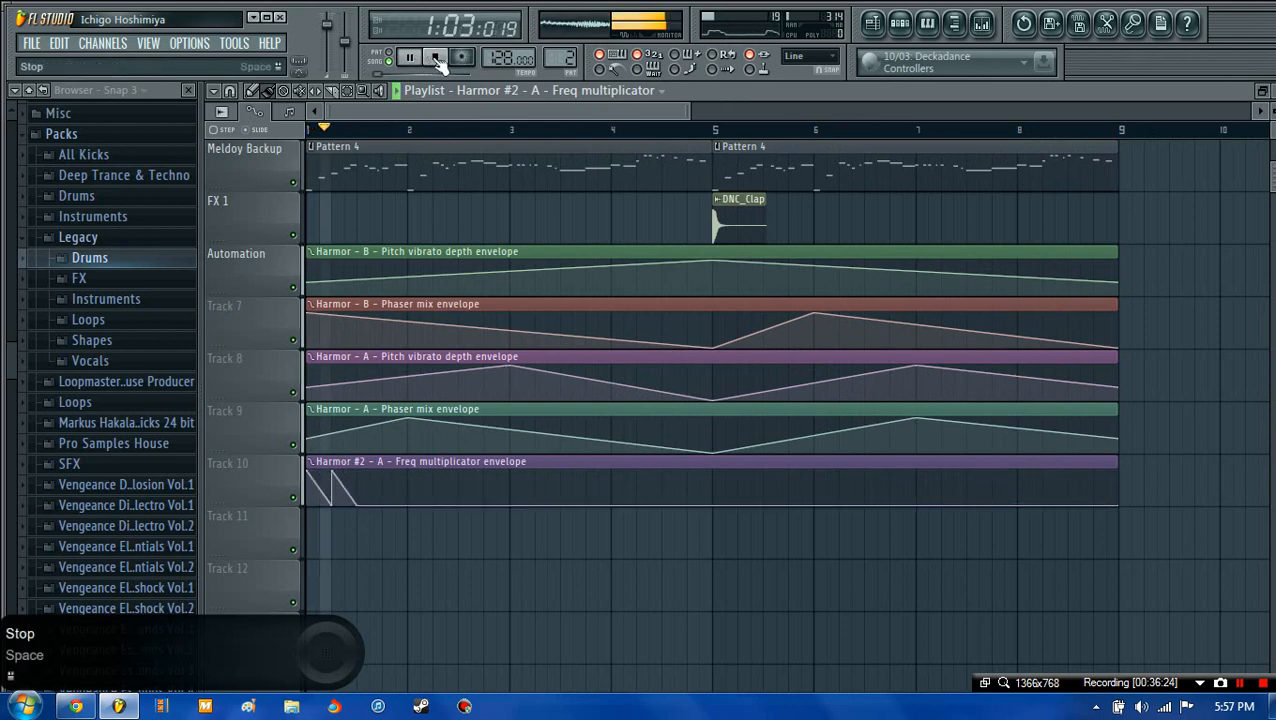
click(435, 56)
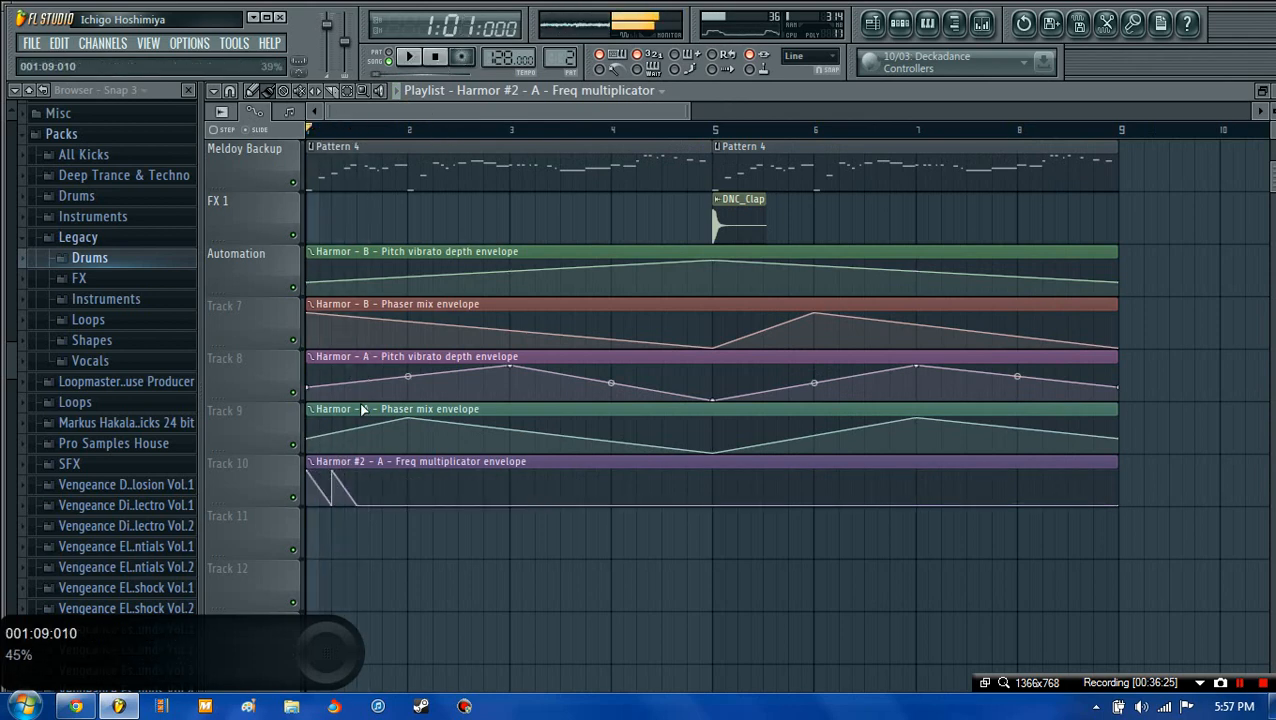
right_click(358, 476)
right_click(384, 488)
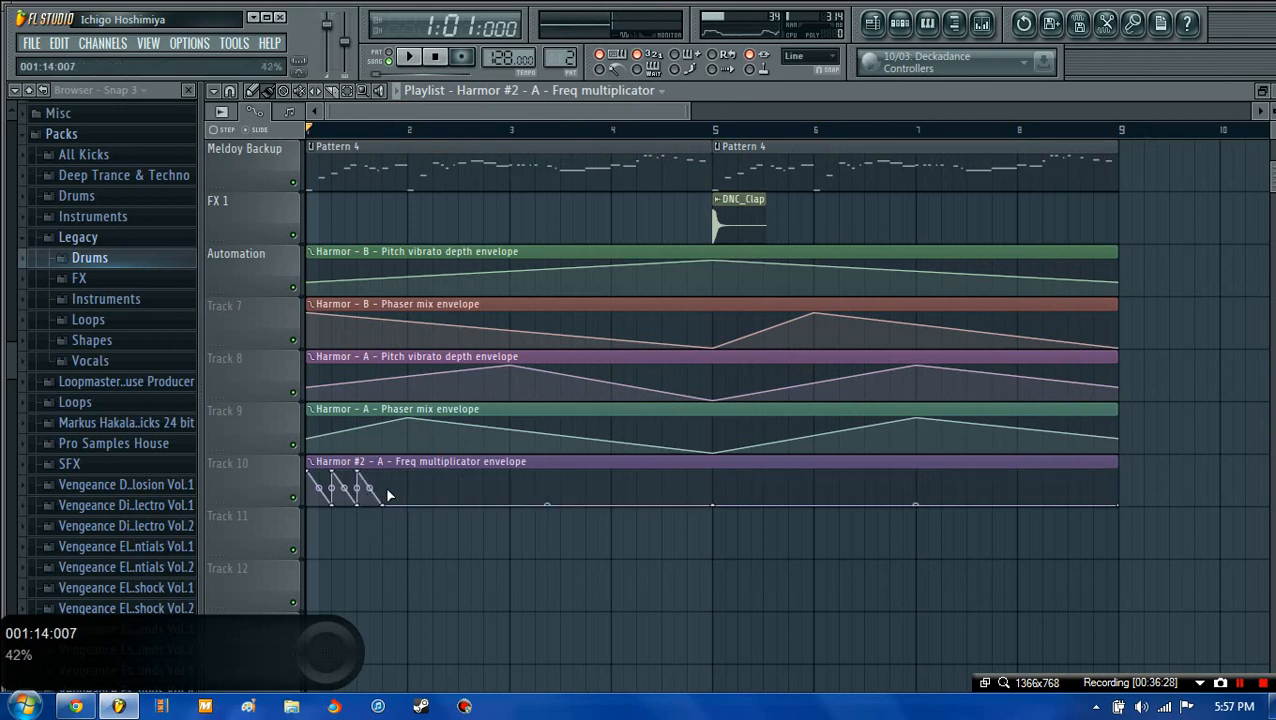
right_click(387, 487)
right_click(402, 488)
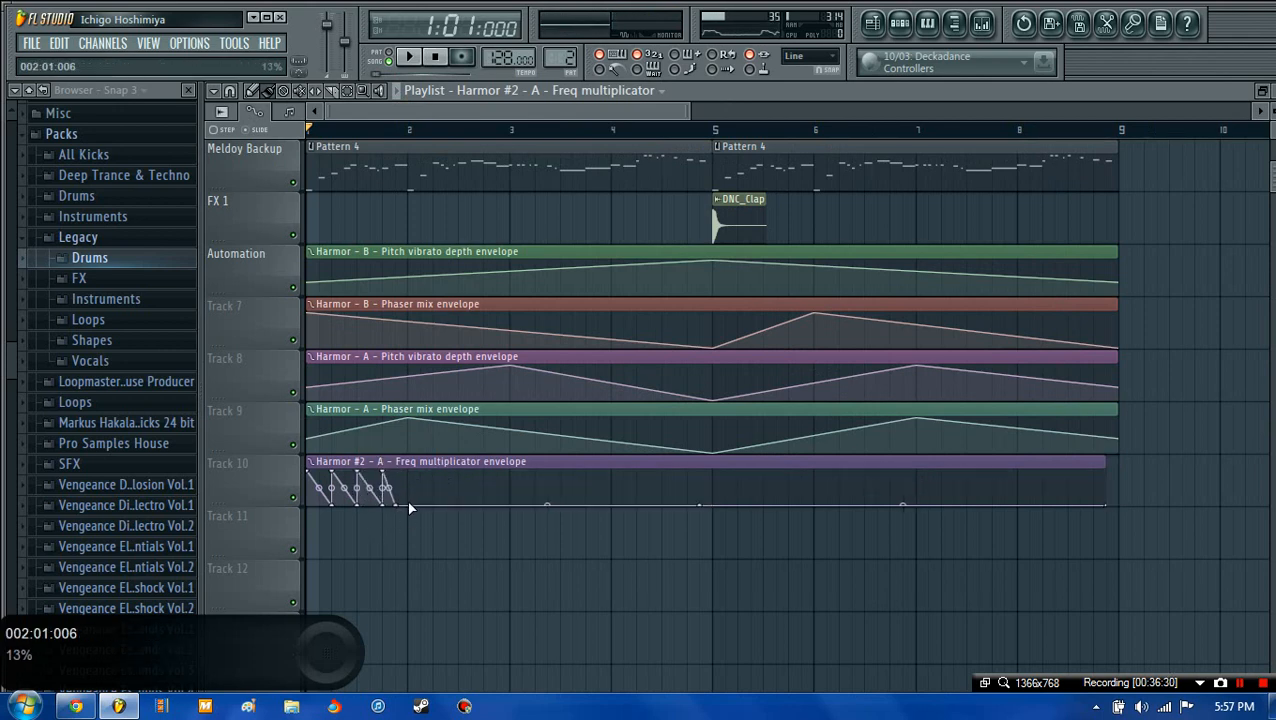
right_click(398, 506)
click(388, 505)
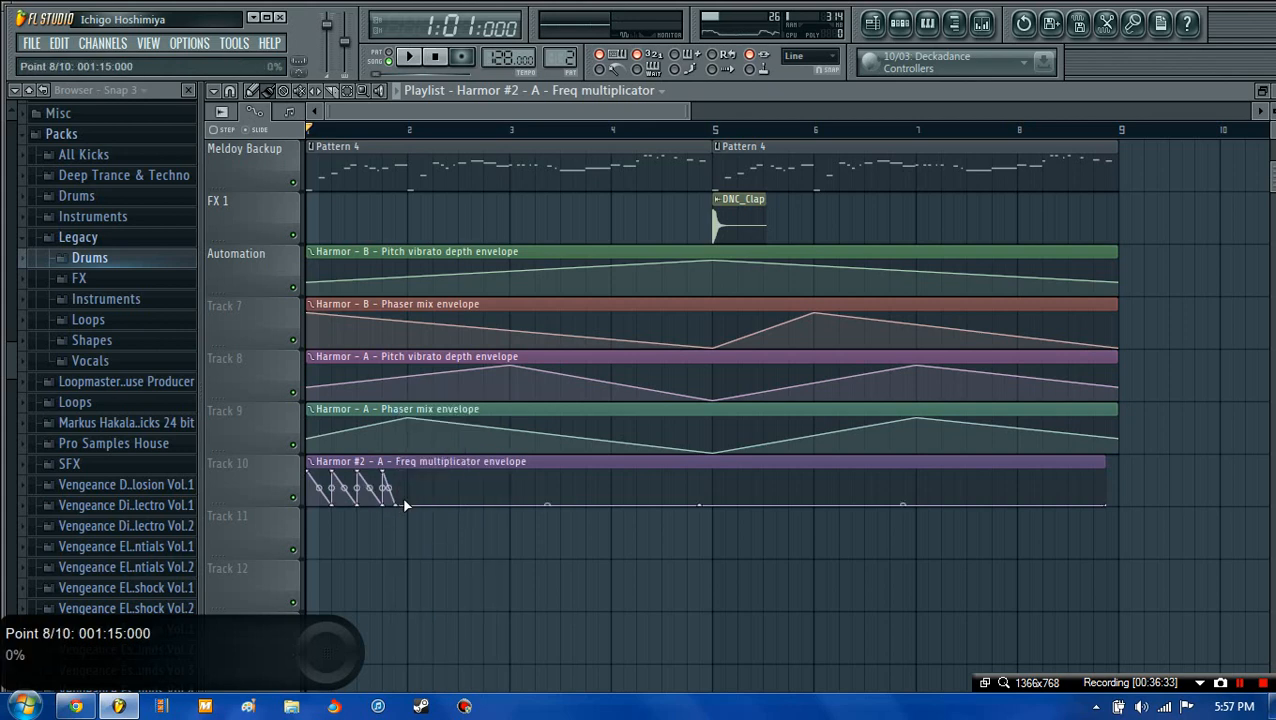
drag(399, 506, 408, 507)
right_click(408, 497)
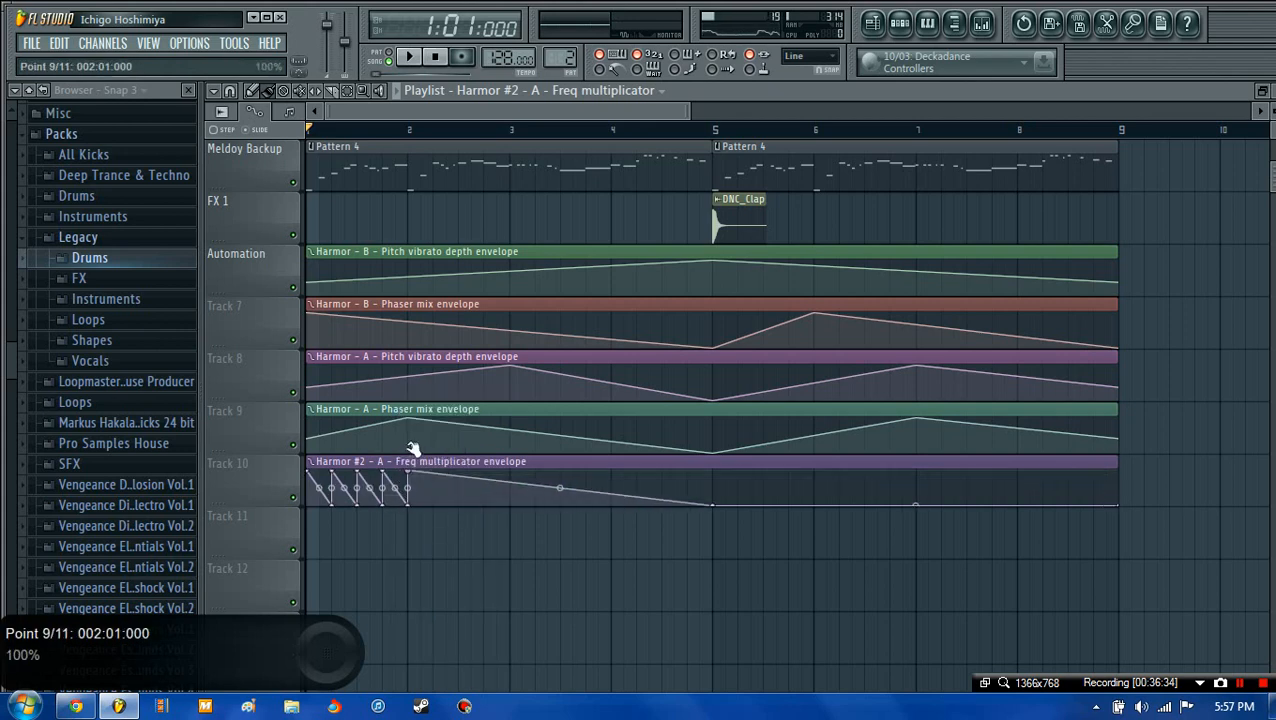
- Extend the frequency multiplicator envelope's sawtooth drops over all four beats of bar 2, ending at 0% on bar 3
right_click(432, 491)
right_click(437, 484)
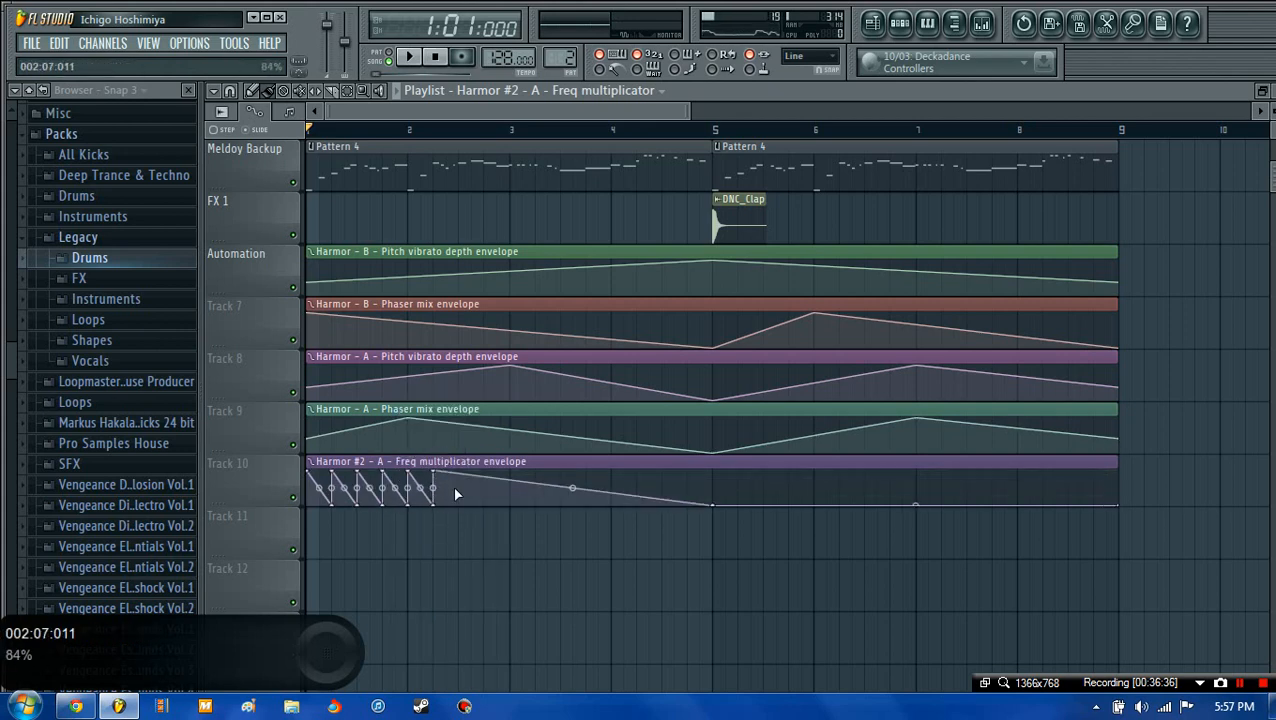
right_click(454, 488)
right_click(465, 479)
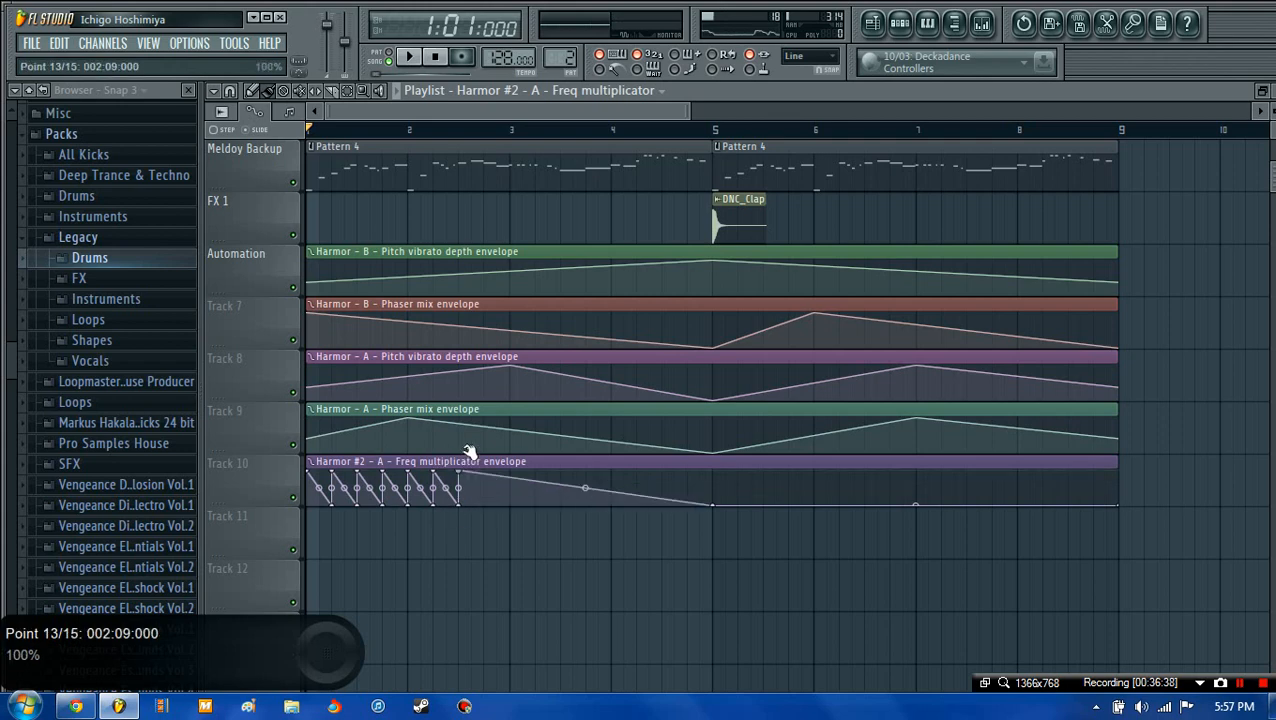
right_click(483, 502)
right_click(484, 473)
right_click(510, 503)
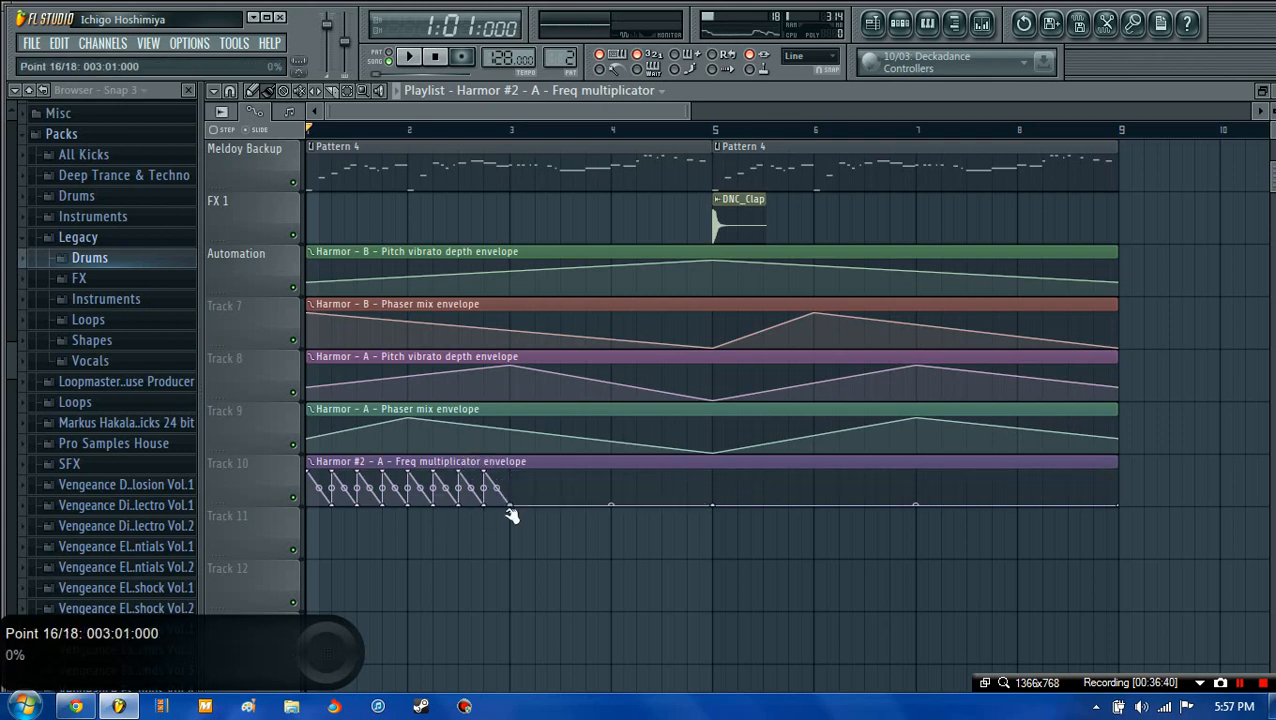
- Solo the Bassline track together with Track 10 and play from the start to hear the sawtooth frequency automation
click(410, 57)
click(435, 57)
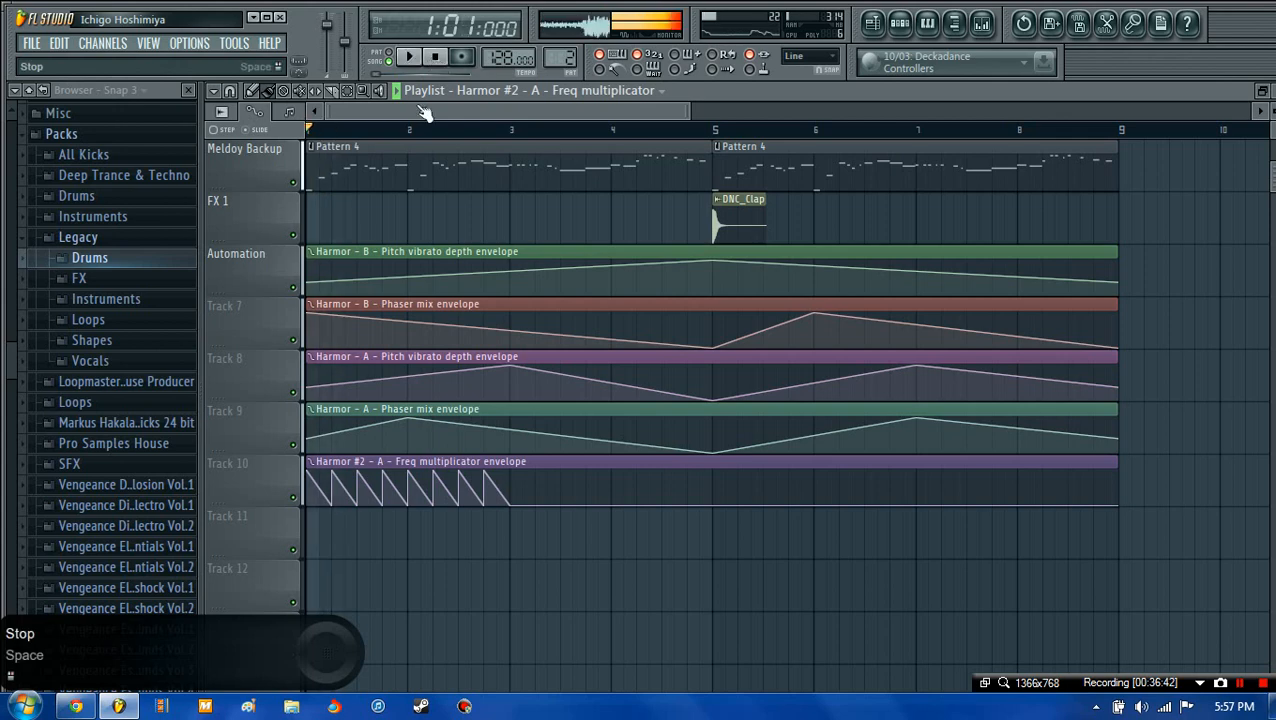
scroll(315, 209, up, 2)
right_click(294, 237)
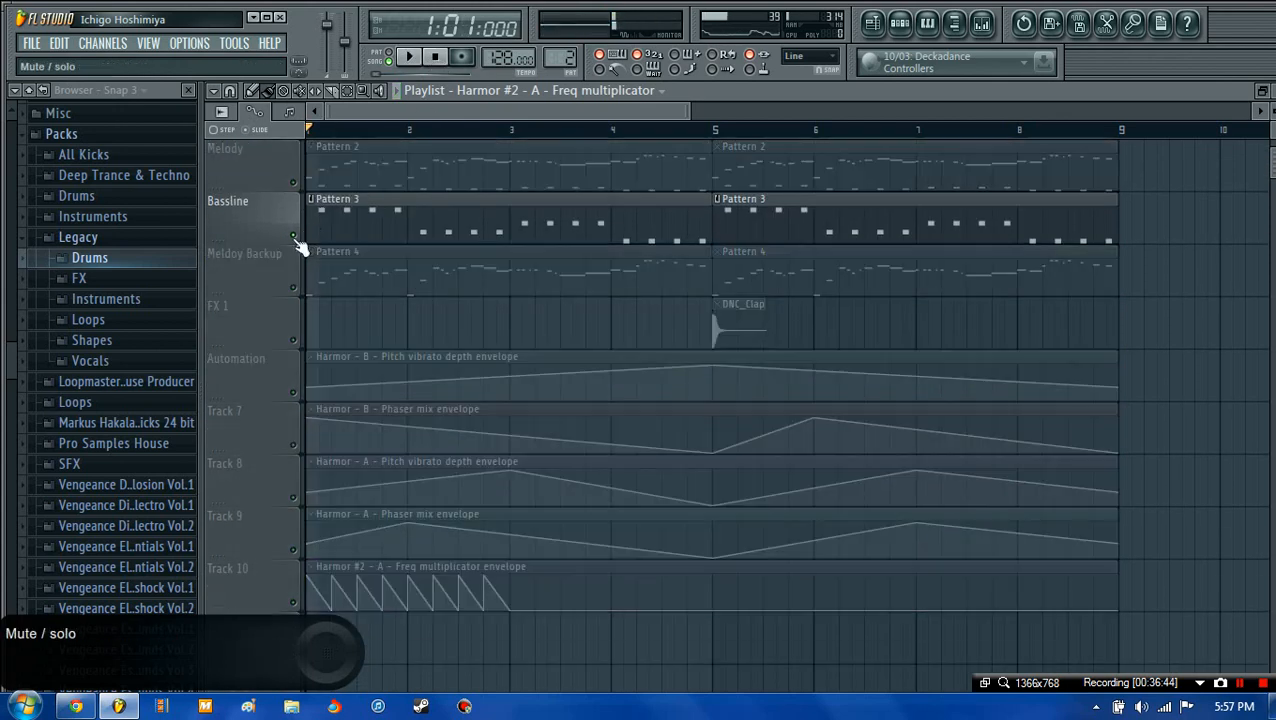
scroll(299, 250, down, 2)
right_click(295, 497)
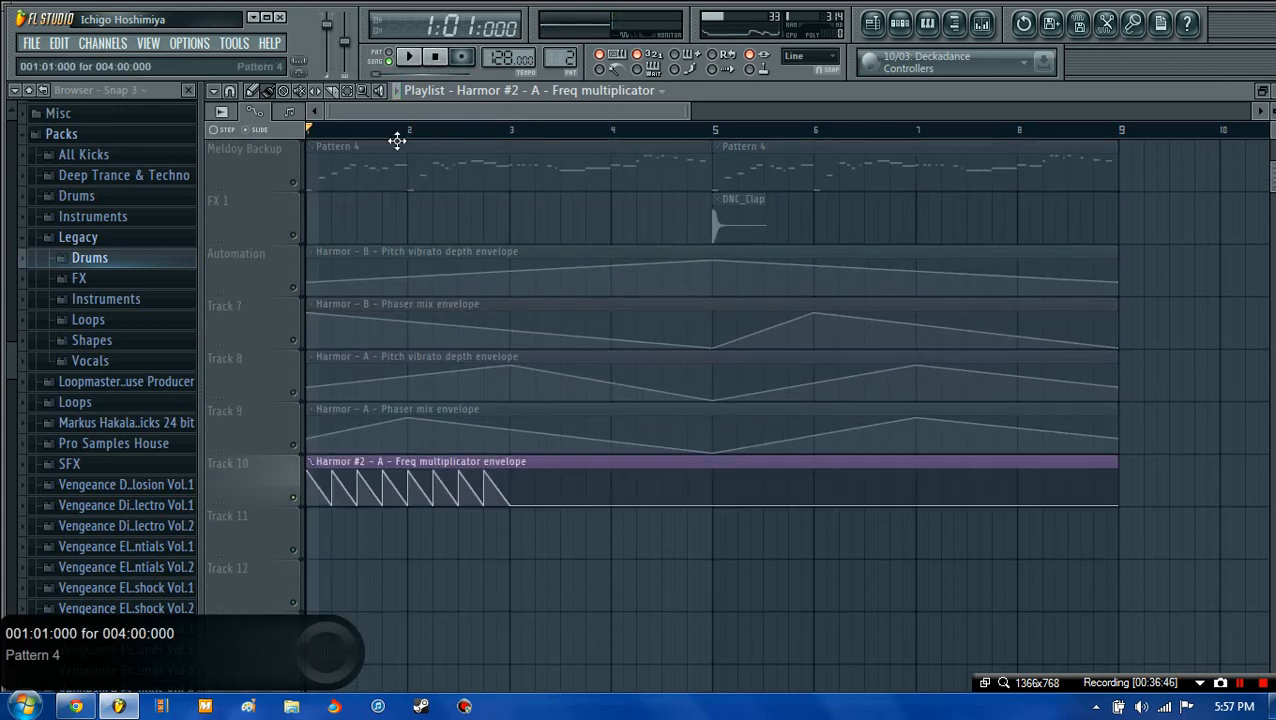
click(410, 57)
scroll(403, 137, up, 1)
scroll(405, 137, up, 1)
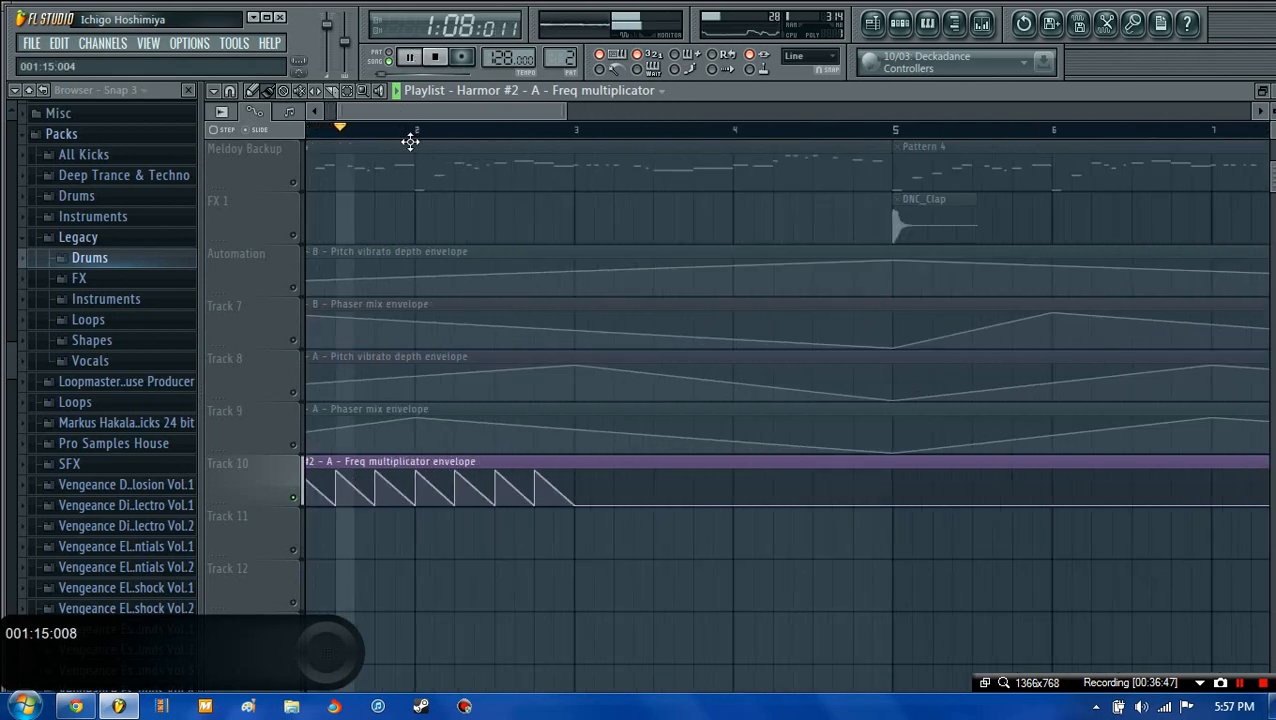
scroll(424, 160, up, 3)
scroll(426, 160, up, 1)
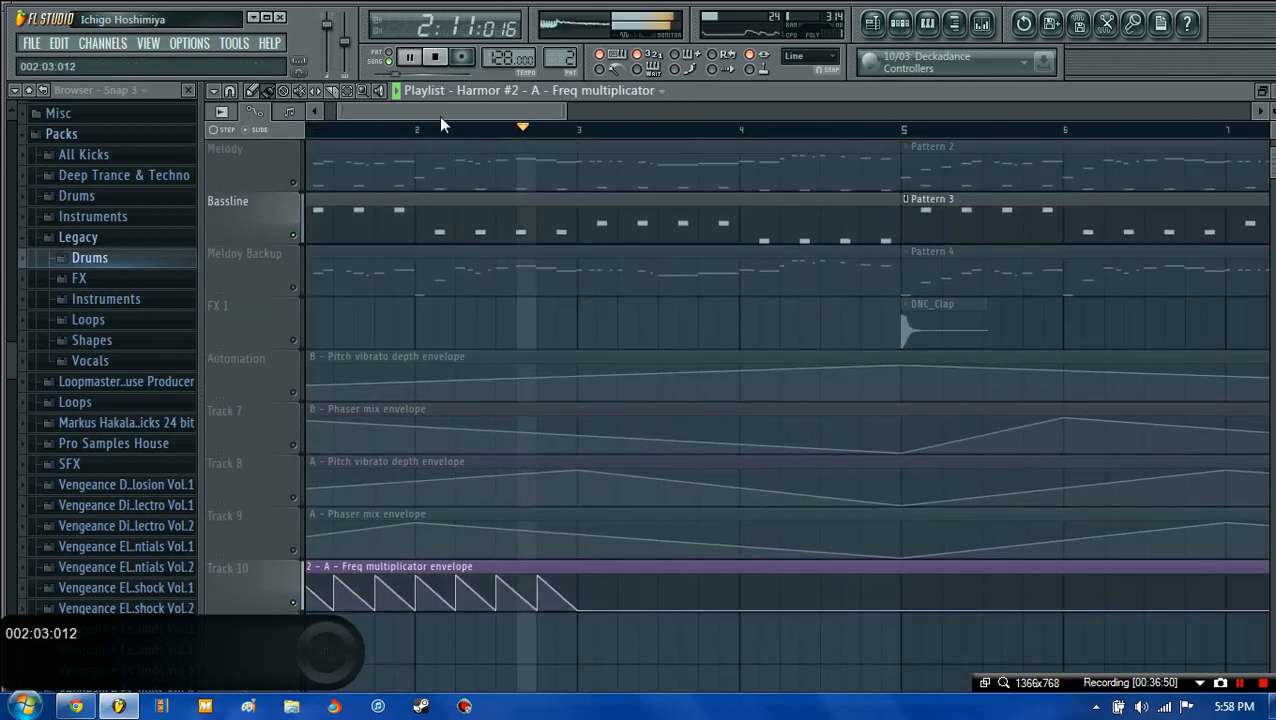
drag(439, 116, 384, 112)
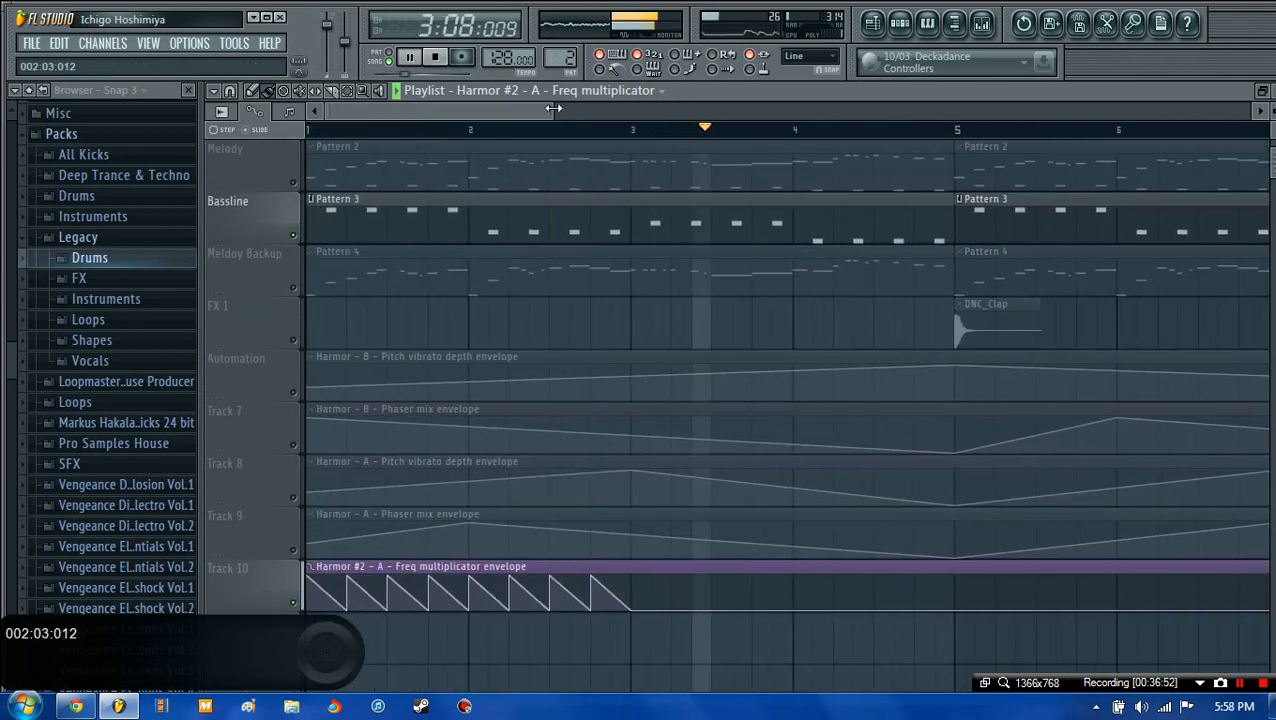
drag(553, 108, 770, 110)
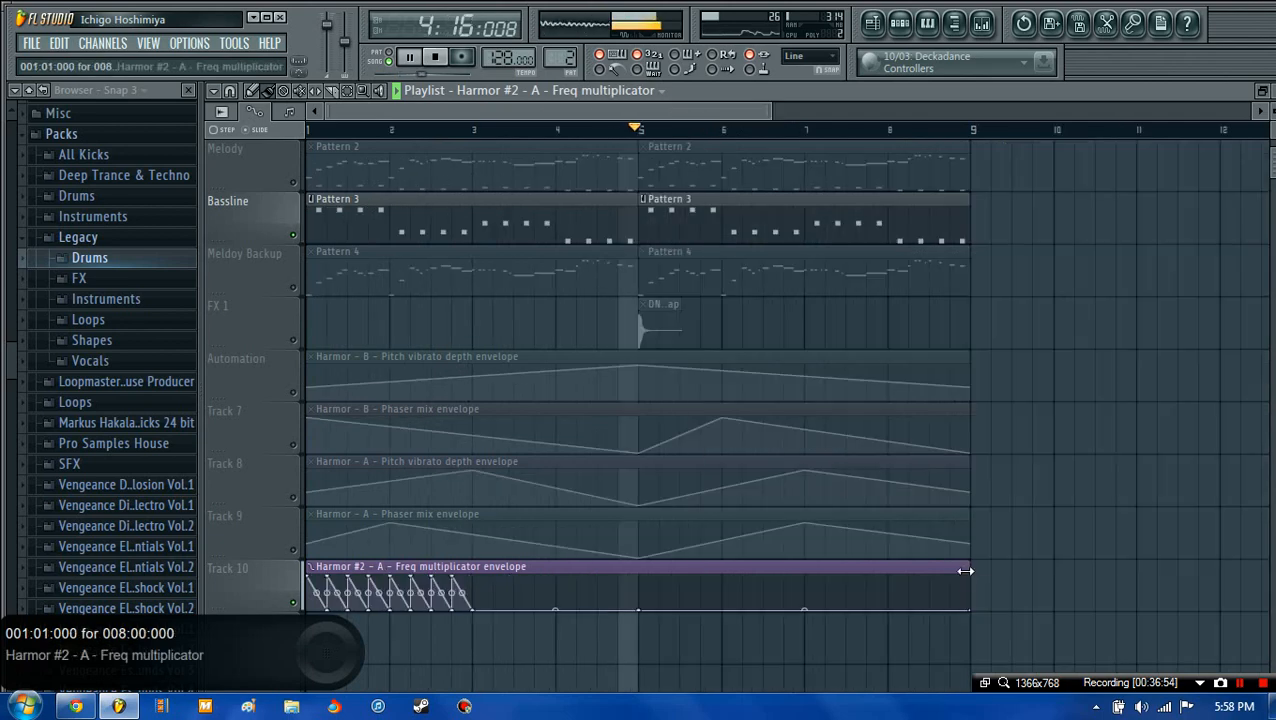
- Shorten the frequency multiplicator clip to two bars and place it at bars 5 and 7, ending the solo and playback
drag(950, 567, 830, 568)
click(830, 576)
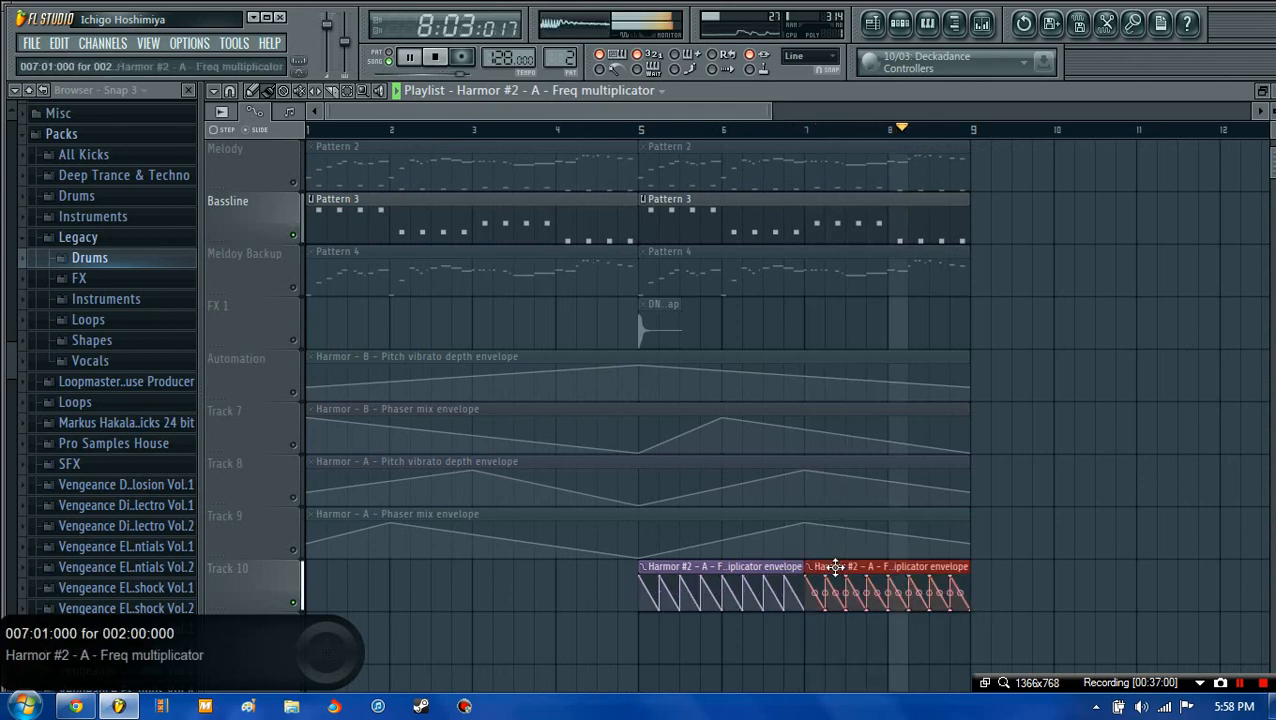
right_click(300, 240)
key(space)
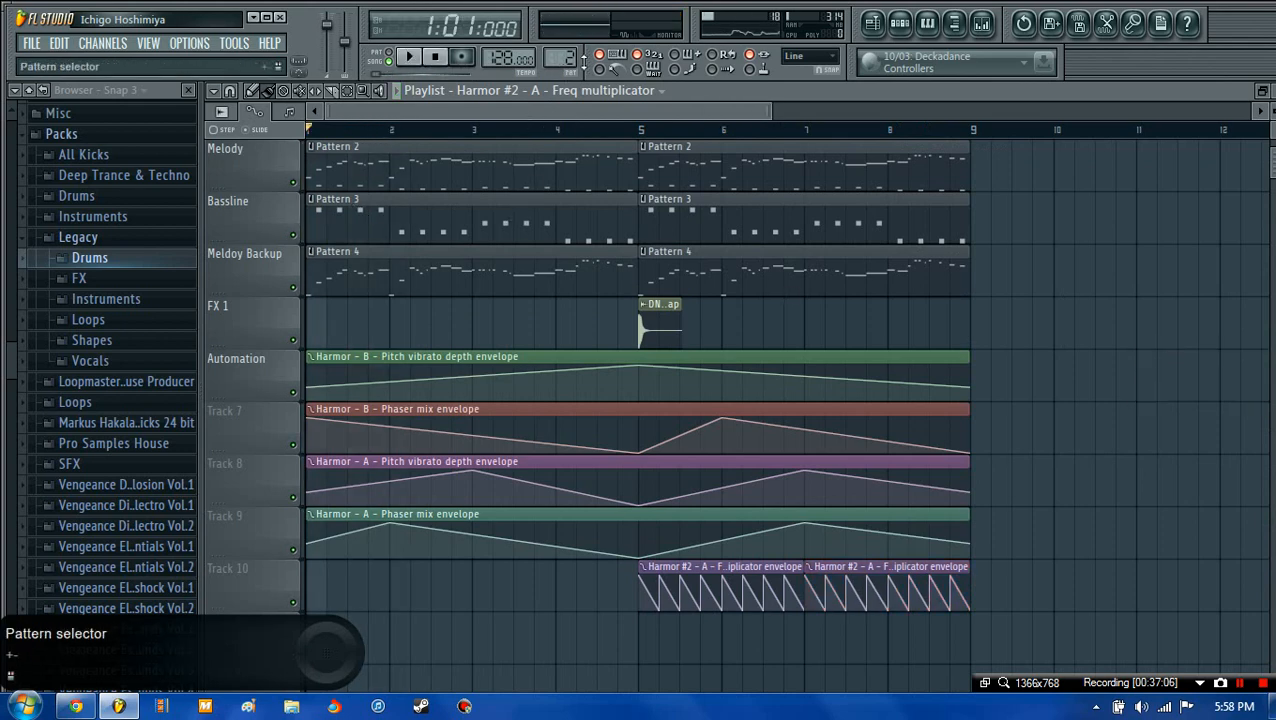
- Play the full arrangement from the start through the bar 5 automation with all tracks in view, and stop playback
key(space)
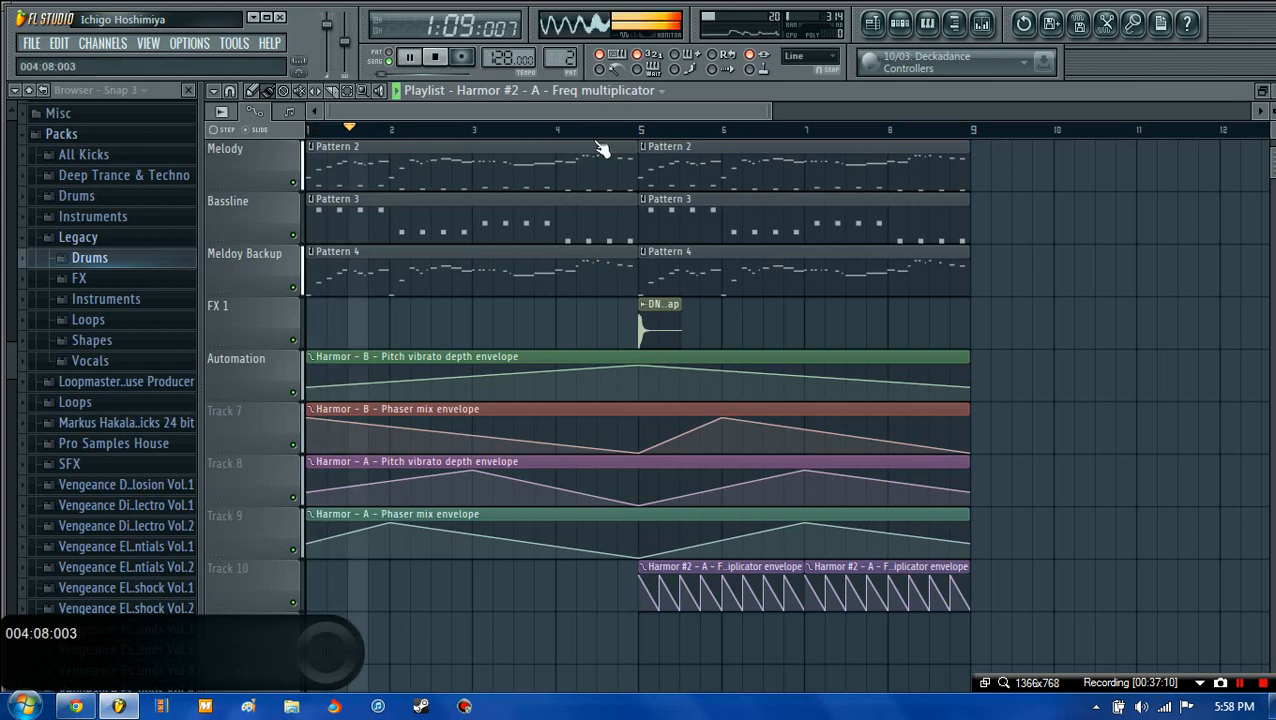
scroll(594, 135, up, 2)
scroll(594, 135, down, 3)
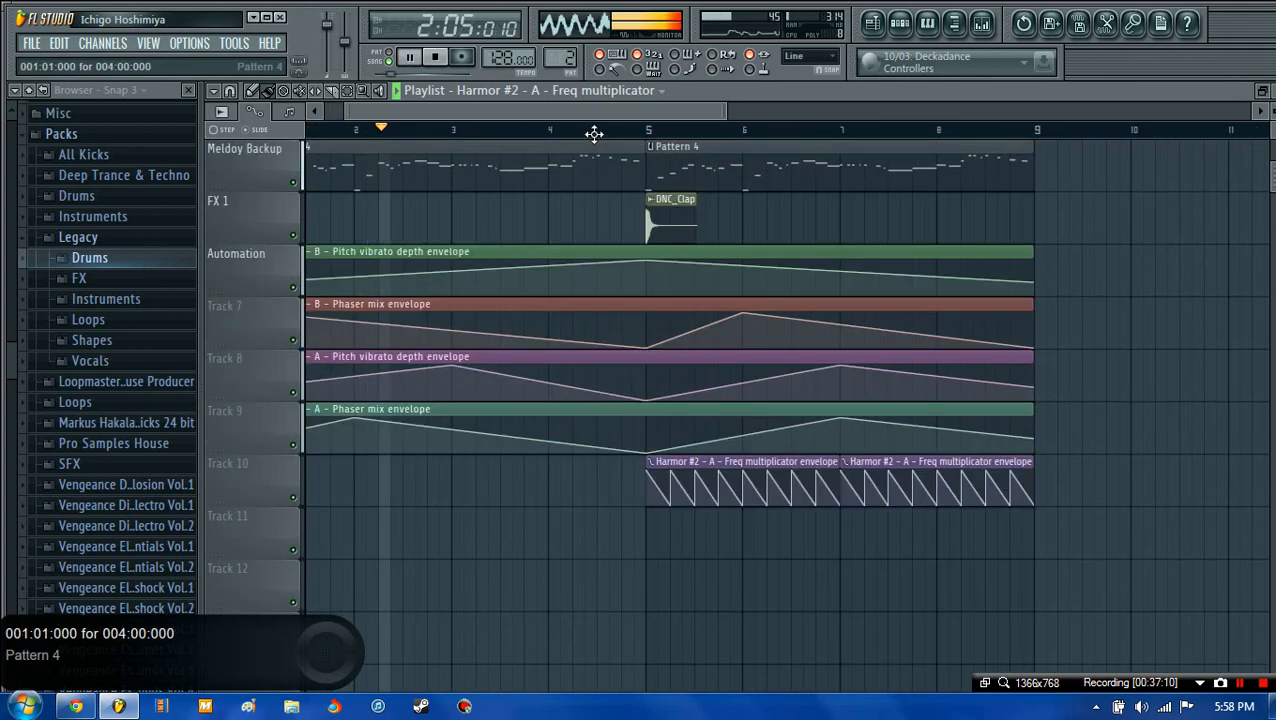
scroll(594, 135, up, 3)
scroll(594, 135, down, 2)
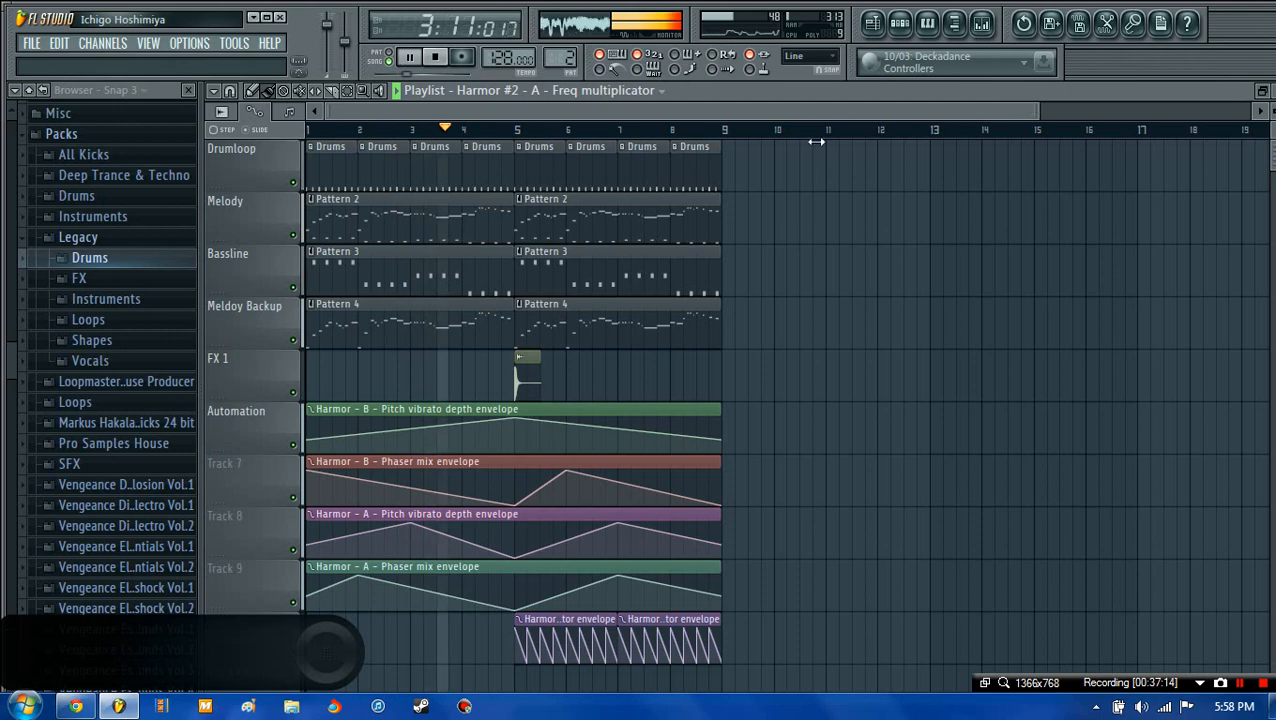
scroll(816, 142, up, 4)
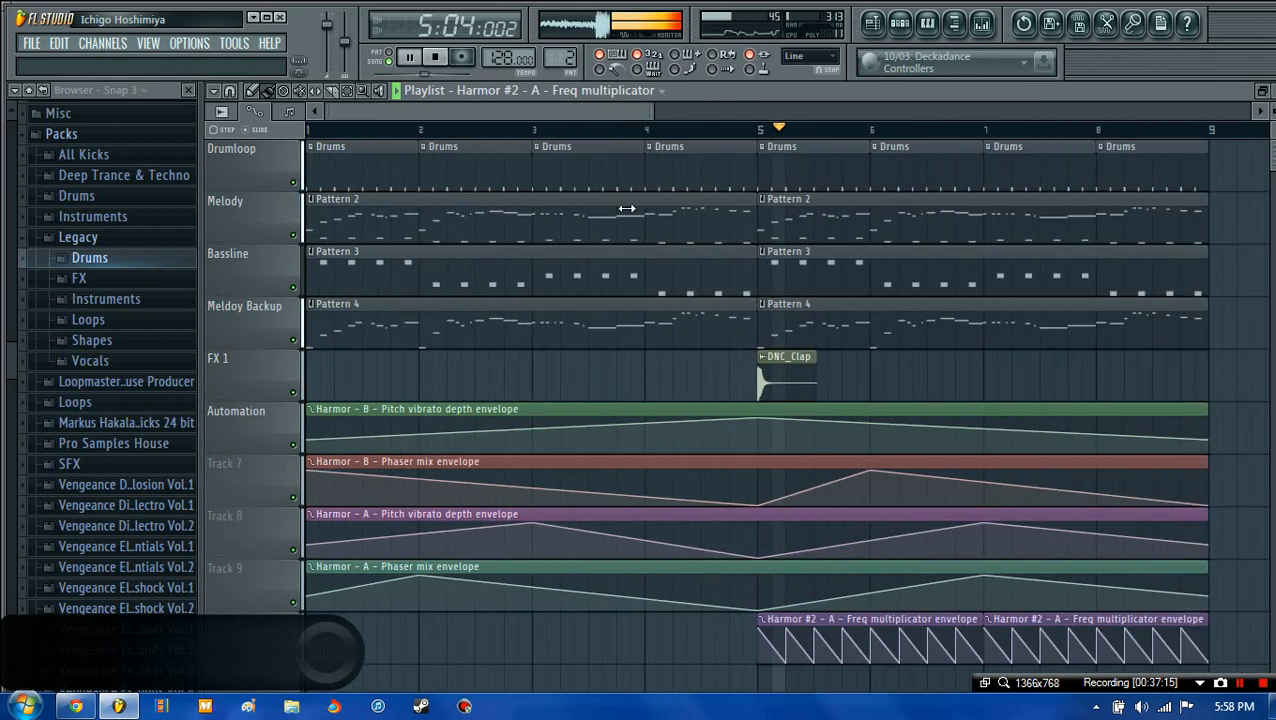
drag(627, 209, 630, 208)
drag(505, 112, 405, 126)
click(437, 57)
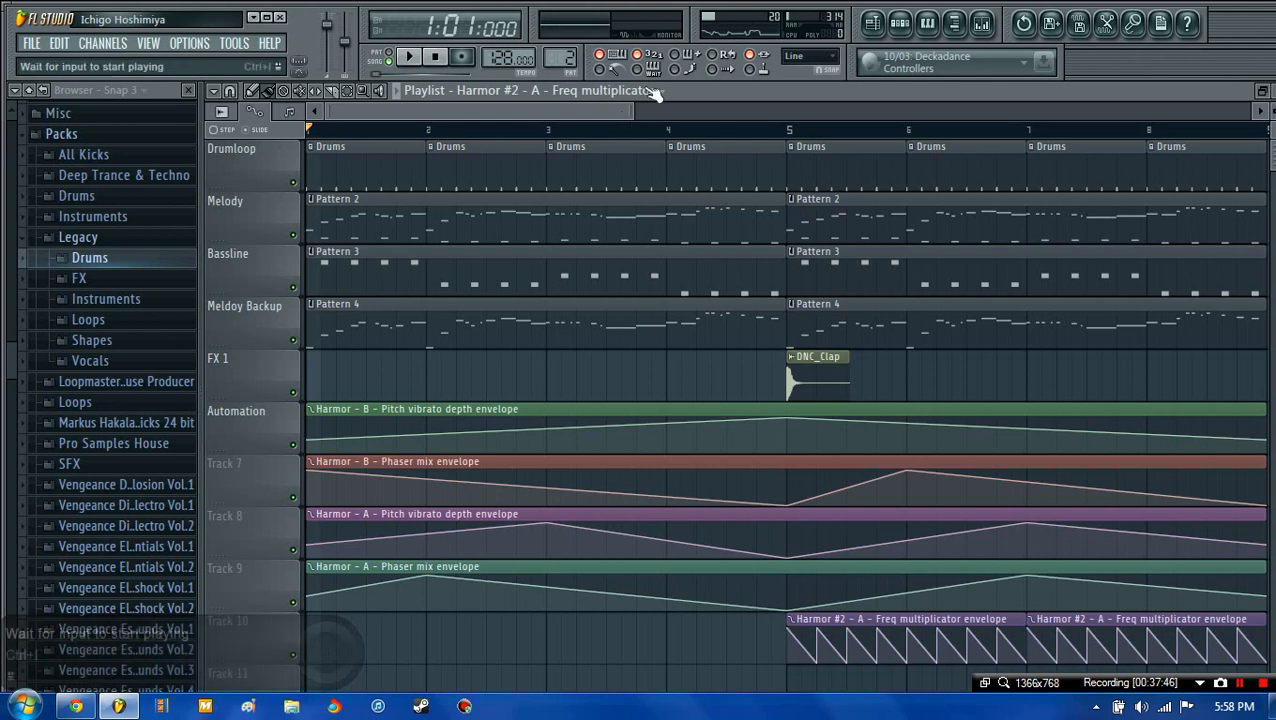
click(1240, 683)
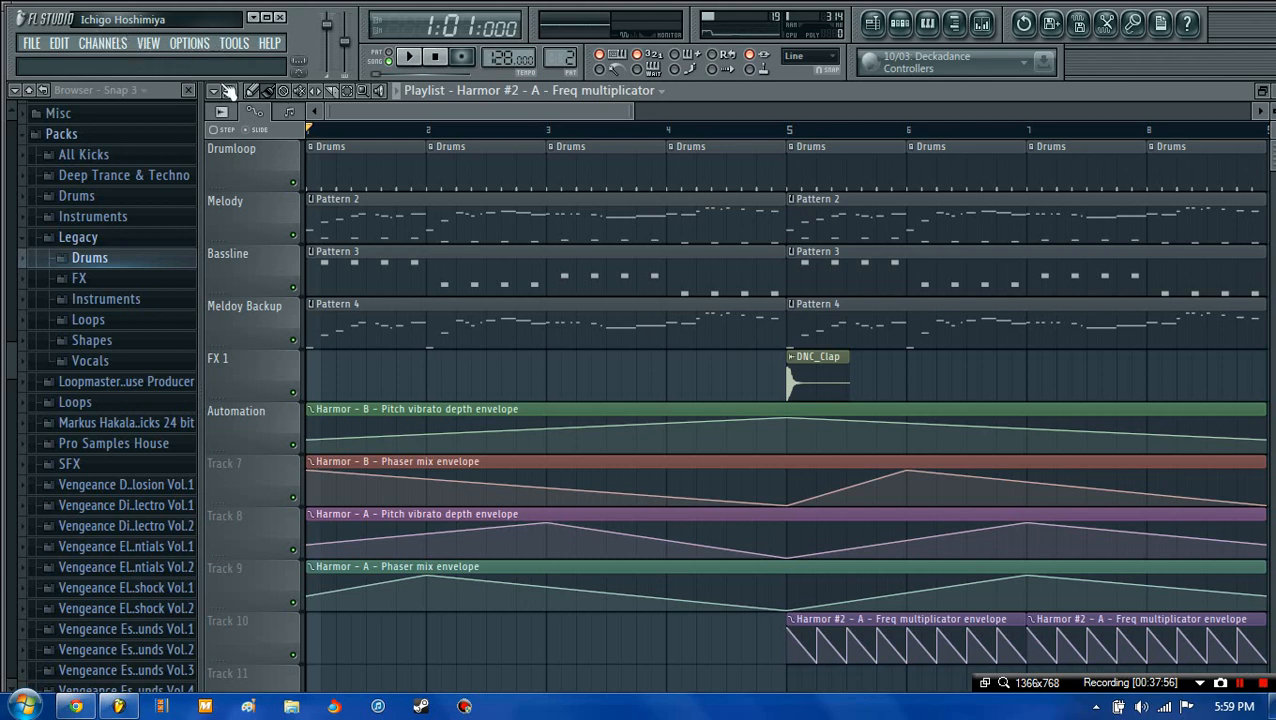
drag(631, 113, 630, 160)
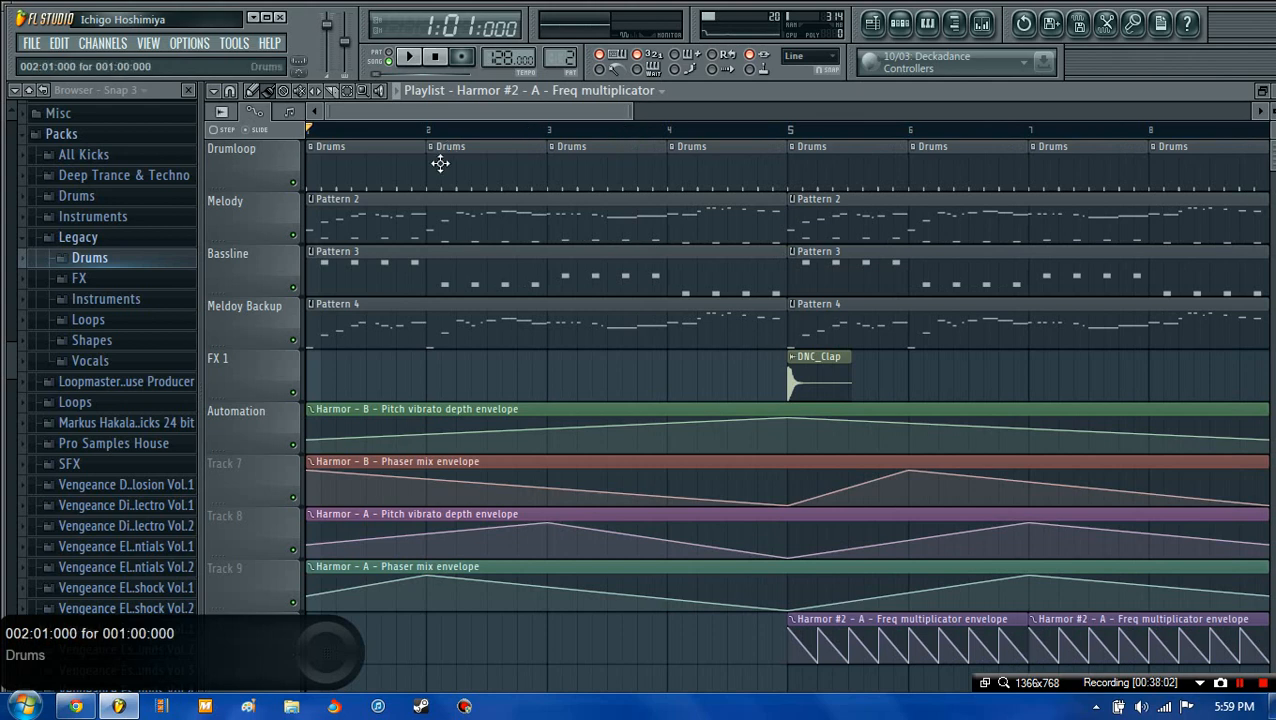
- Add a Speech synthesizer channel and set its text to "Fuck you mc donlads you cause diabeetus"
click(104, 44)
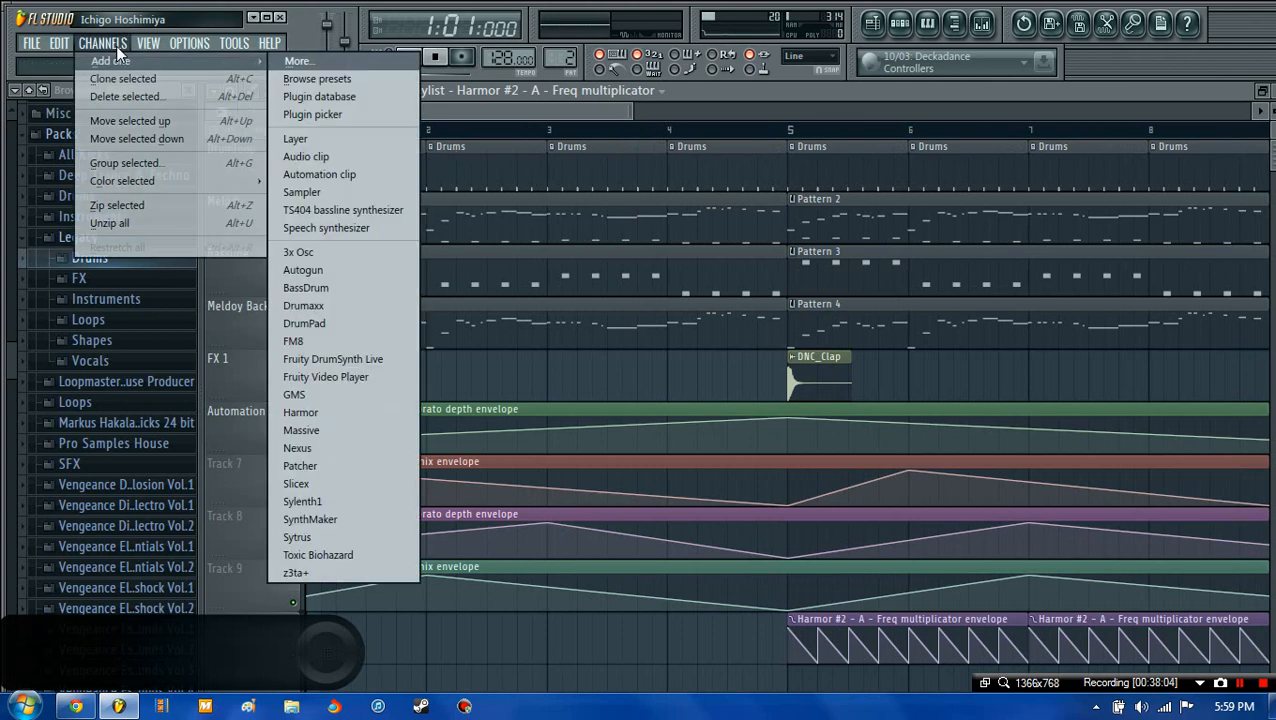
click(116, 46)
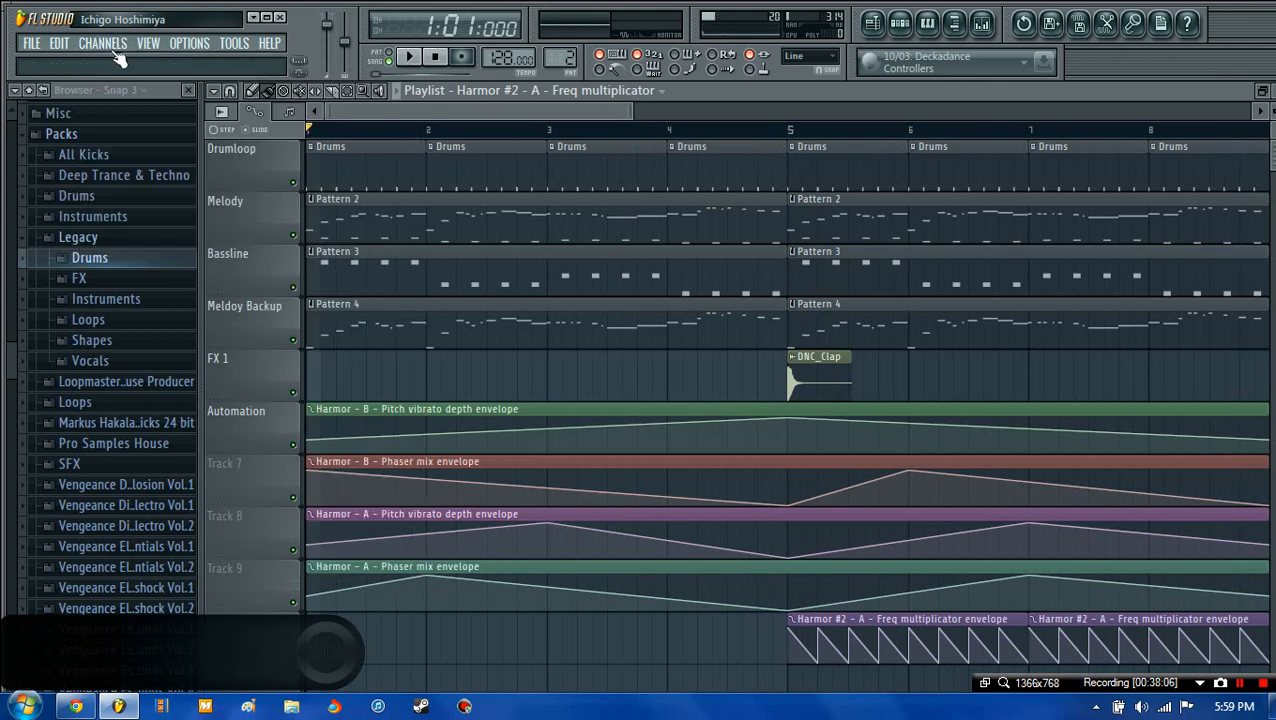
click(111, 48)
click(330, 228)
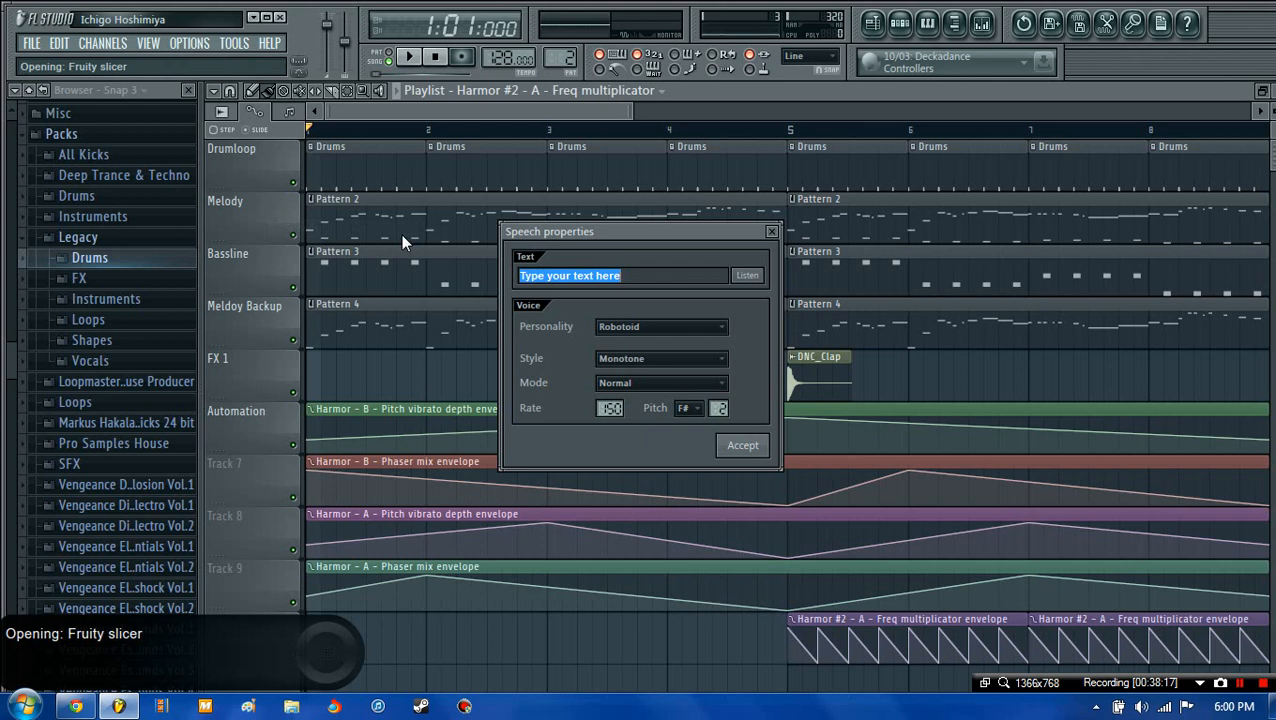
key(BackSpace)
text(Fuck you mc donlads)
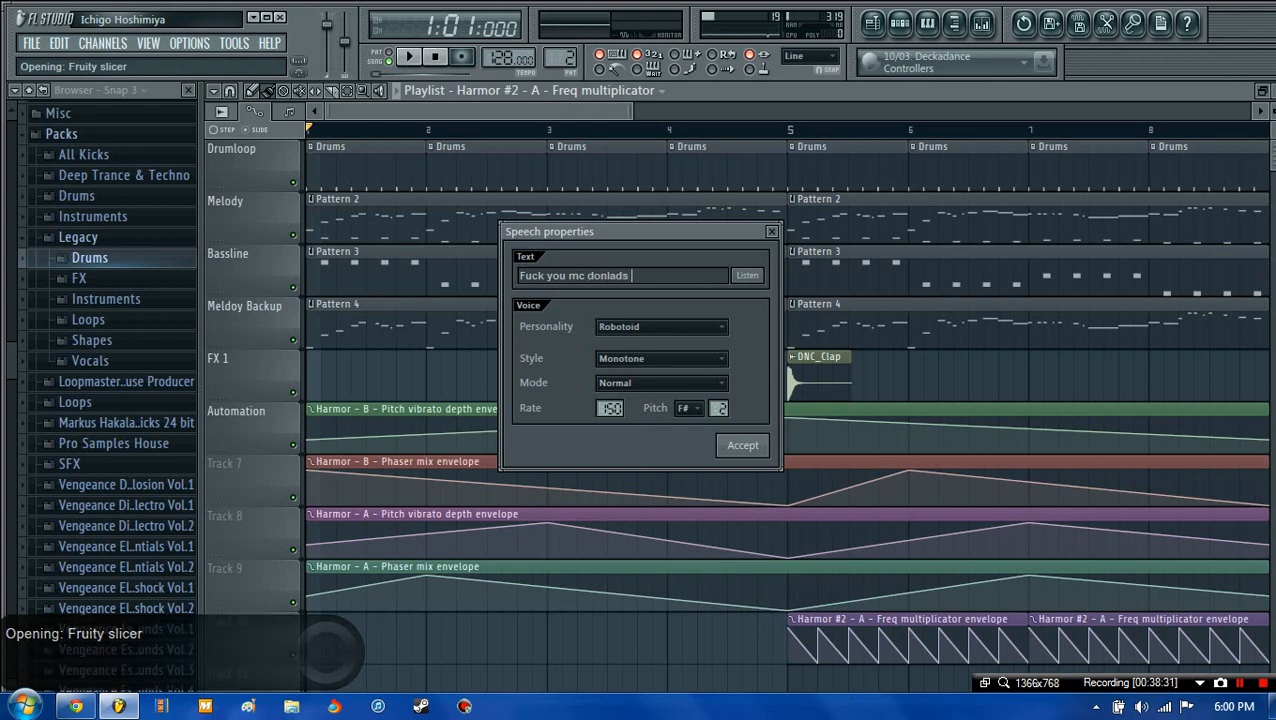
text(ou cause)
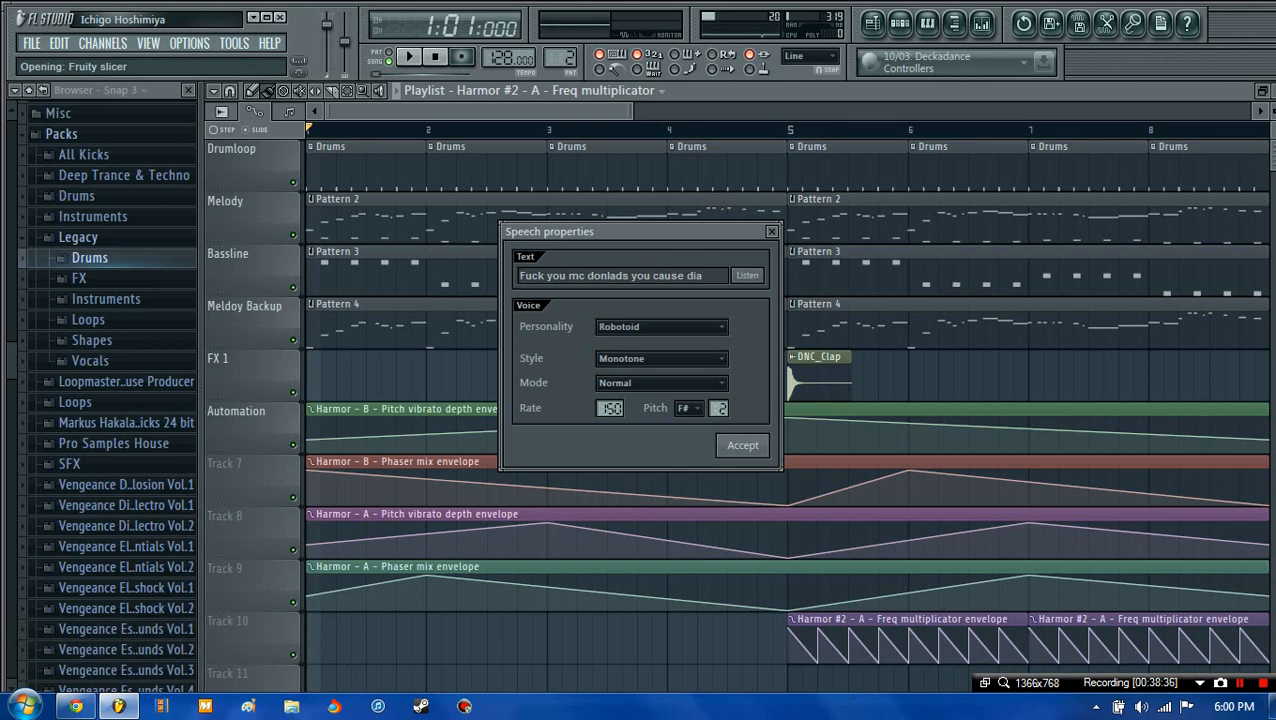
text(diabeetus)
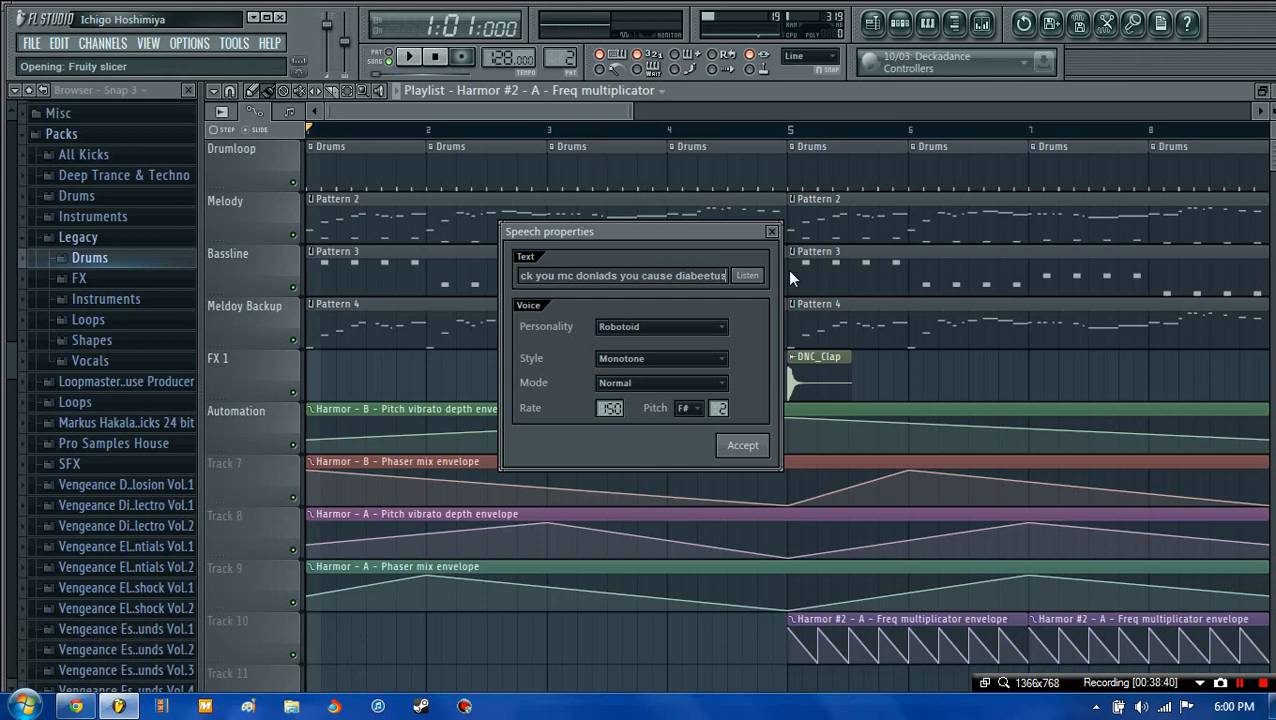
- Try respelling "donalds" and changing "diabeetus" to "die a beetus" in the speech text, and preview the Robotoid voice
click(757, 277)
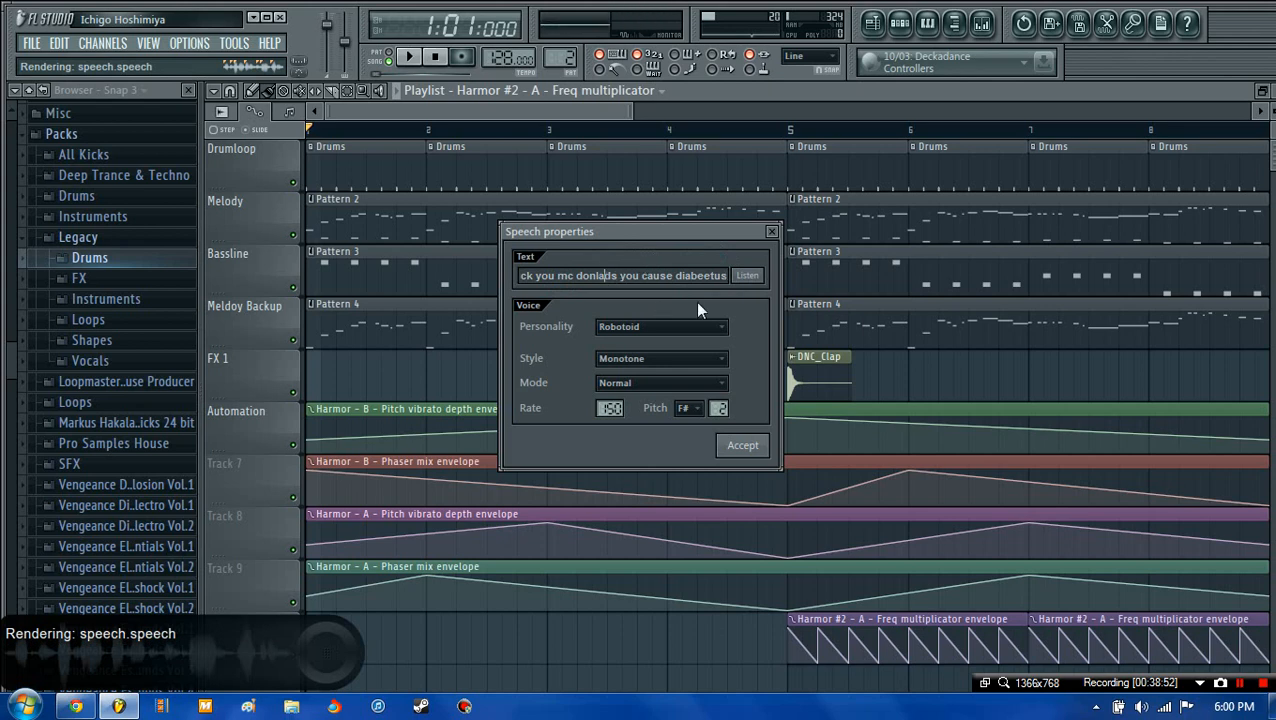
key(BackSpace)
key(BackSpace)
text(al)
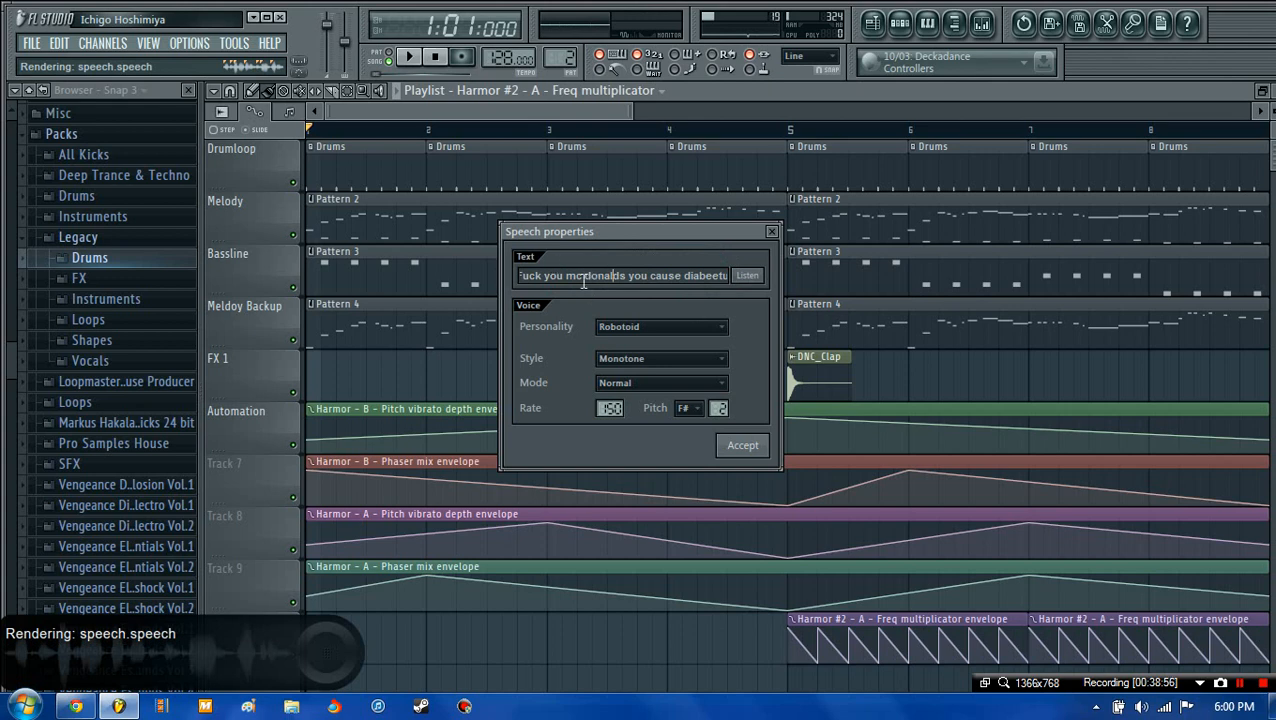
click(757, 278)
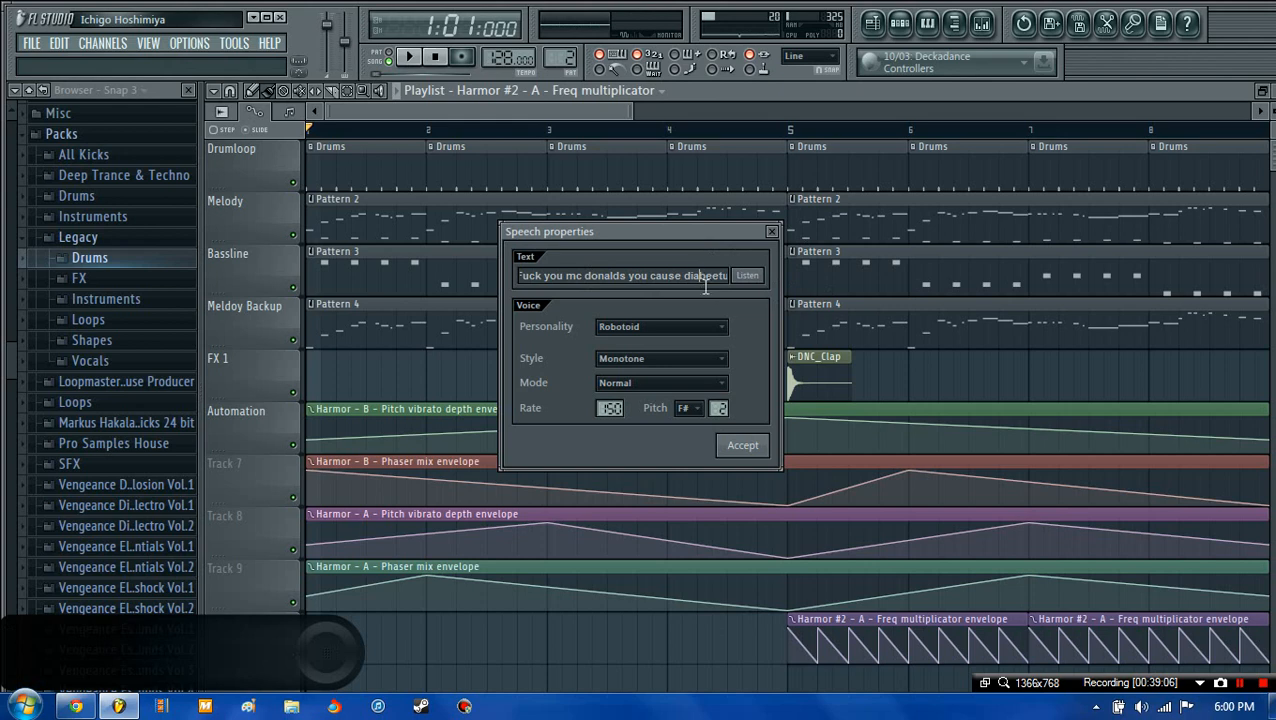
text(e a)
click(746, 279)
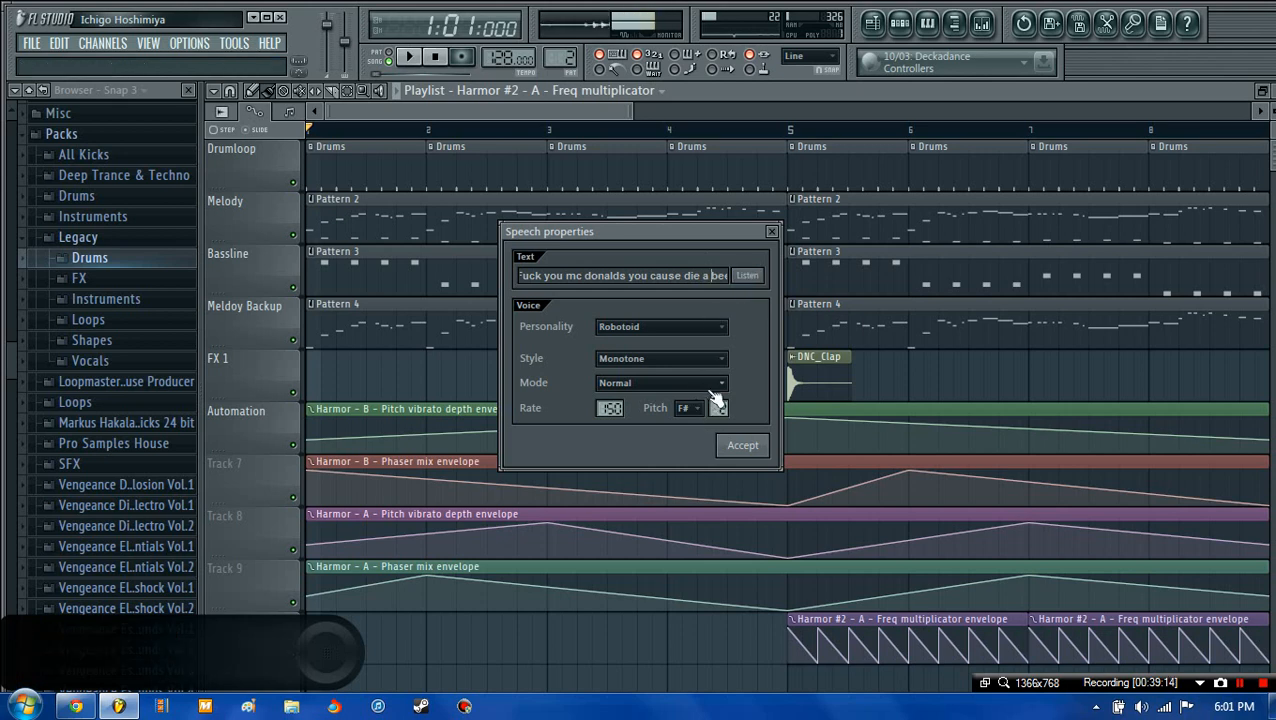
click(772, 232)
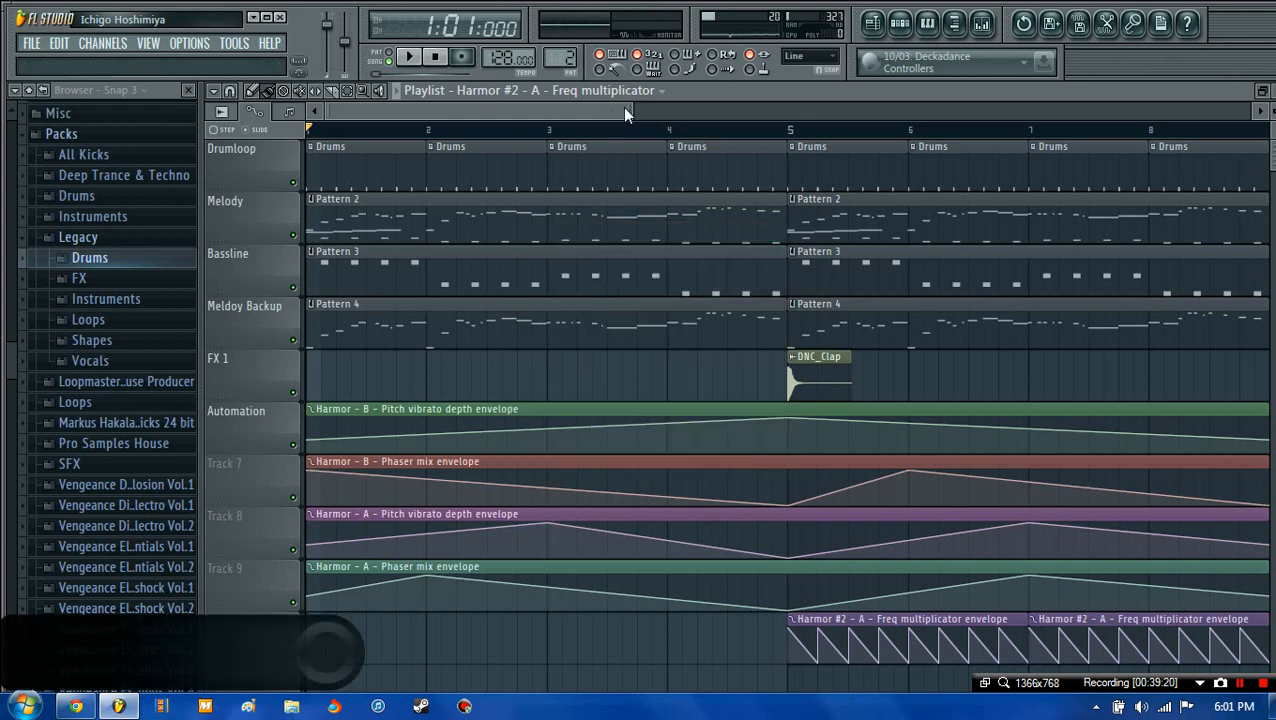
- Delete the Default Fruity Slicer channel from the step sequencer and return to the playlist
drag(632, 110, 633, 110)
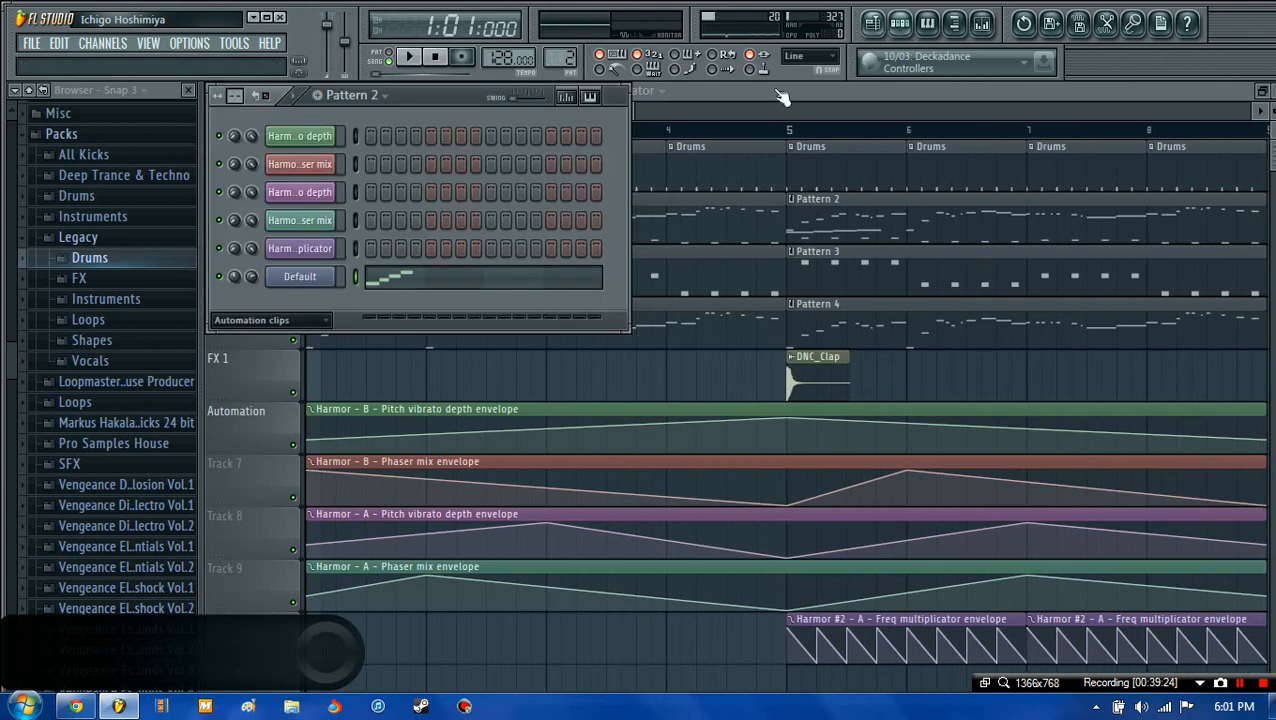
click(899, 22)
right_click(313, 280)
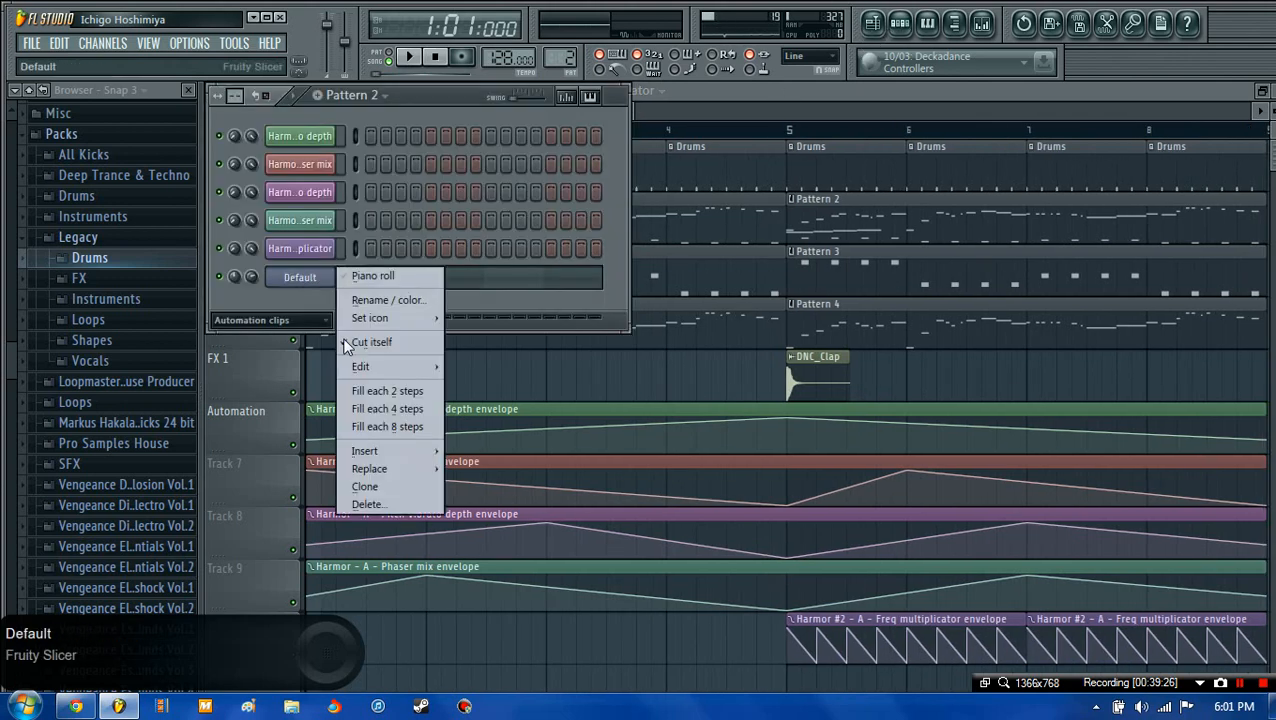
click(390, 510)
click(734, 402)
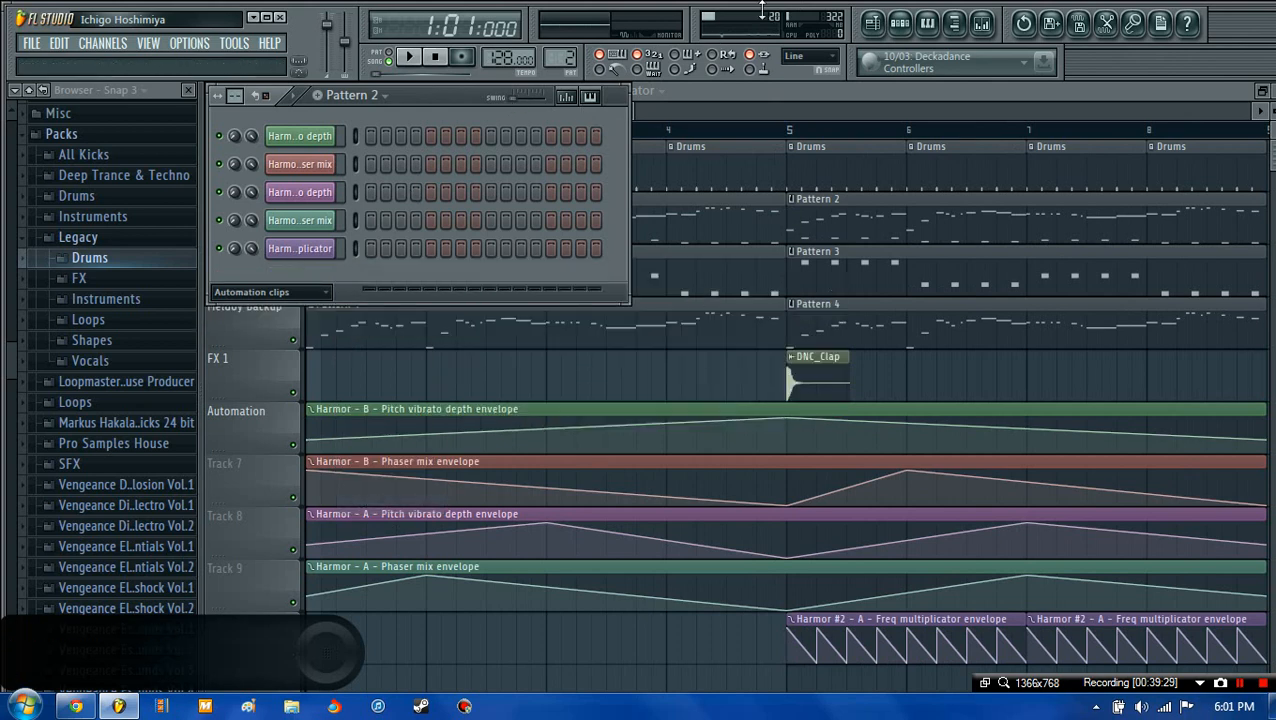
click(724, 88)
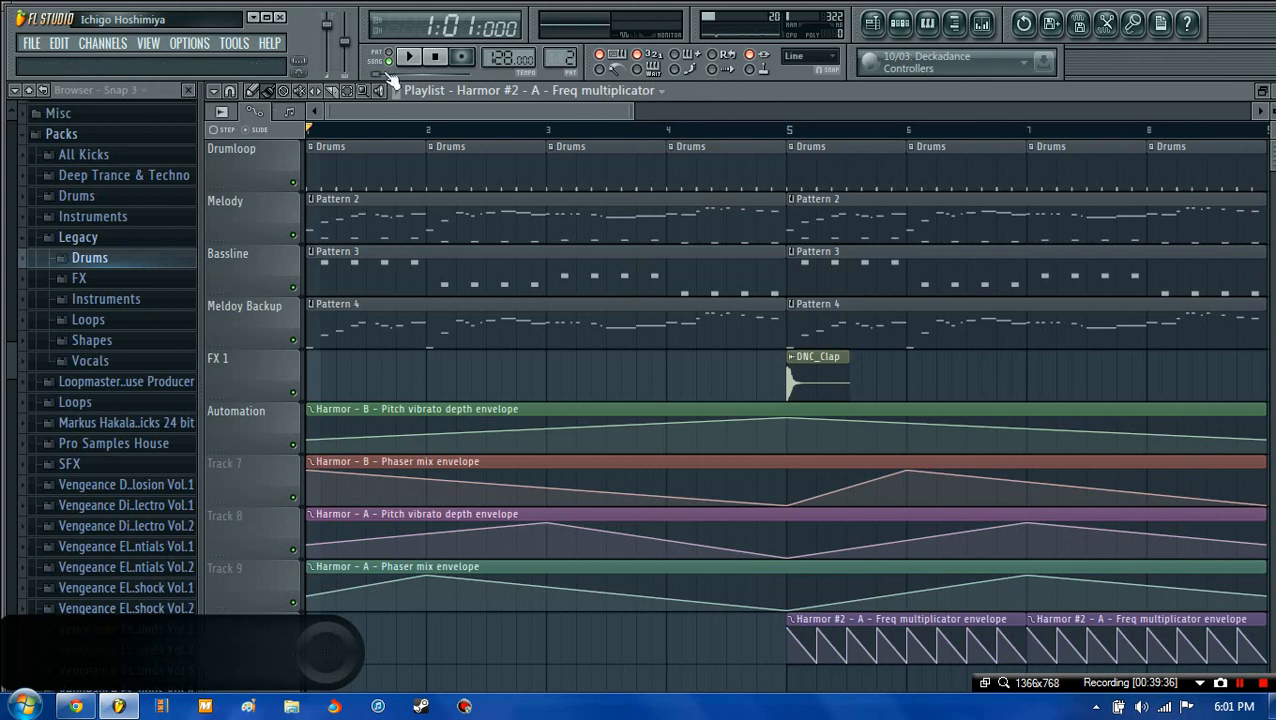
- Set the step sequencer's channel filter to Unsorted and return to the playlist
click(908, 30)
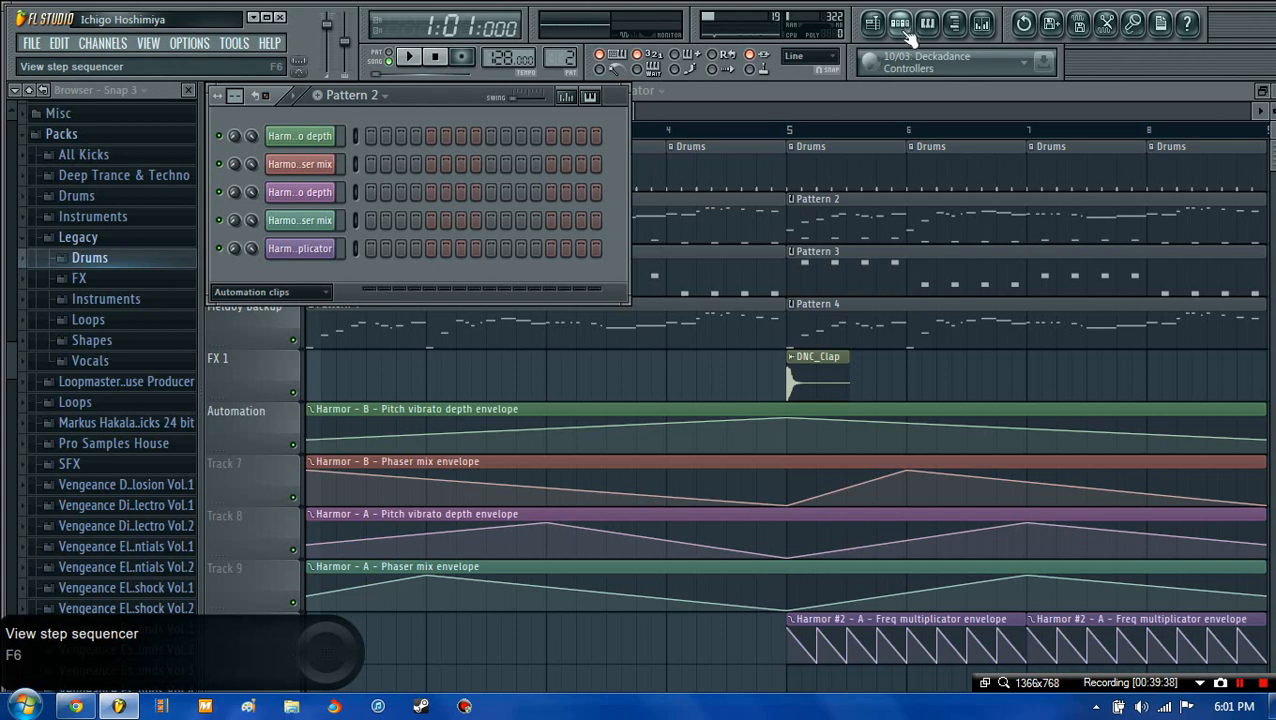
click(284, 292)
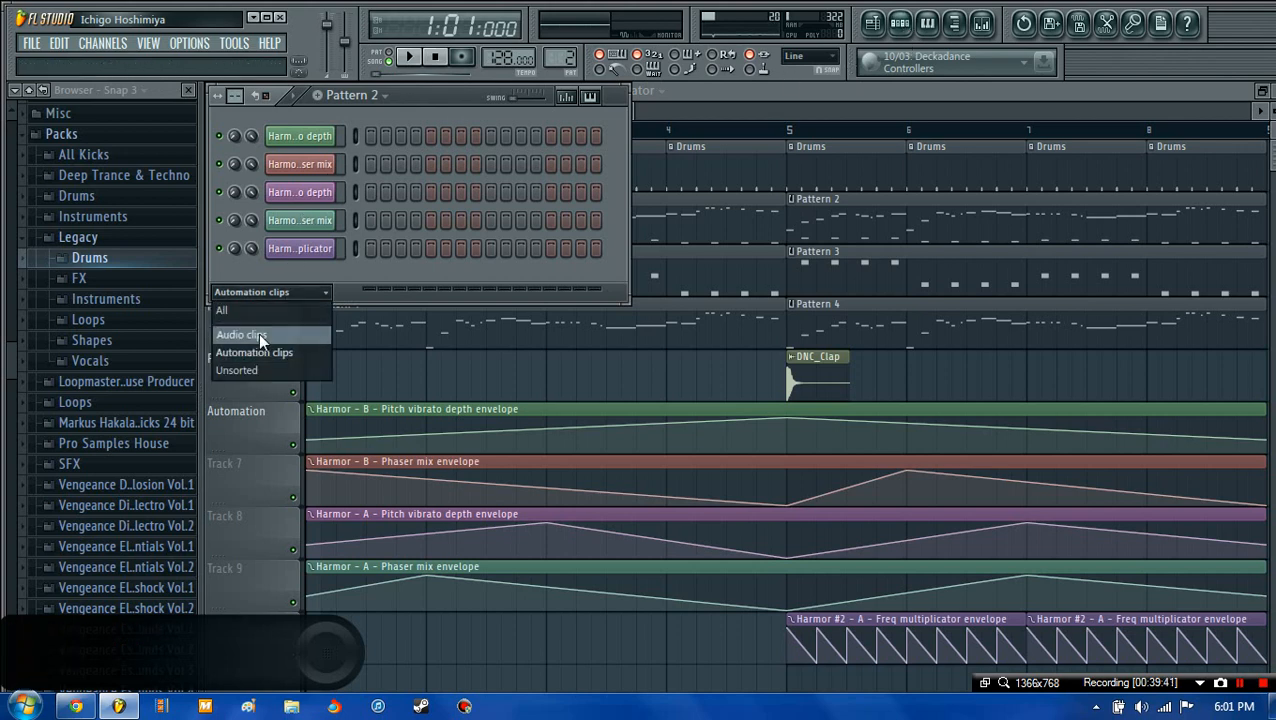
click(249, 311)
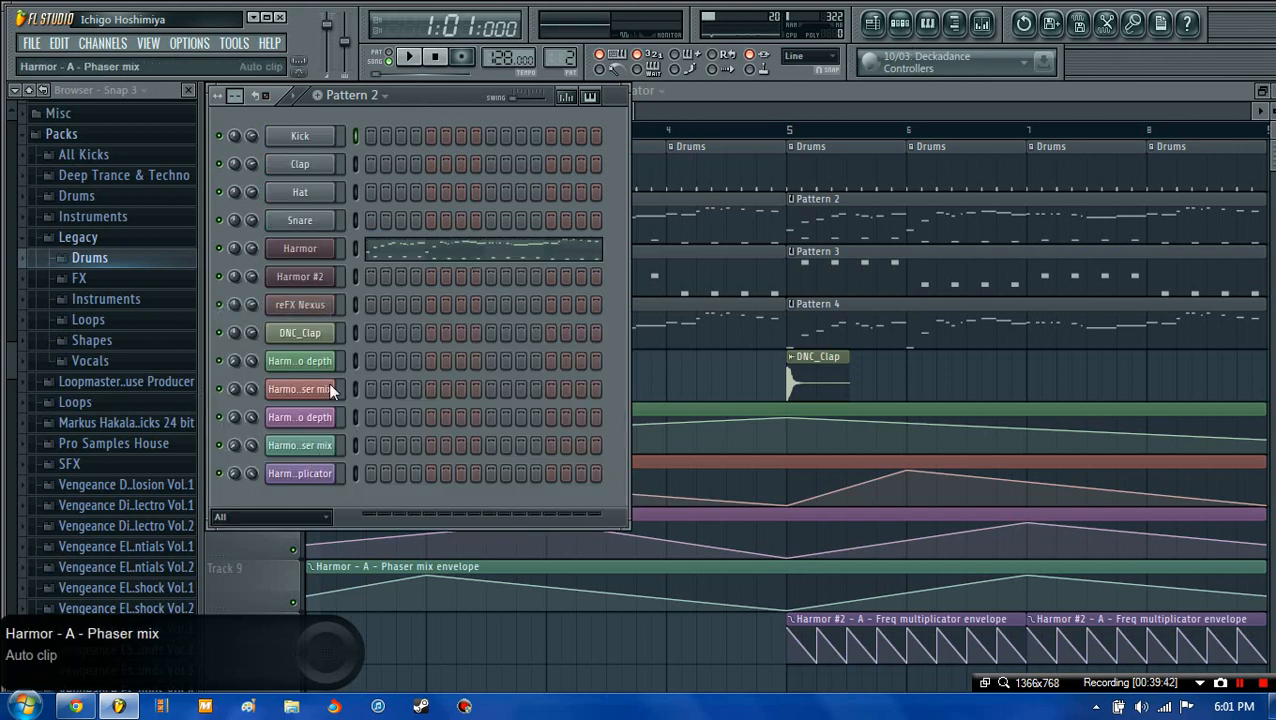
click(278, 517)
click(250, 594)
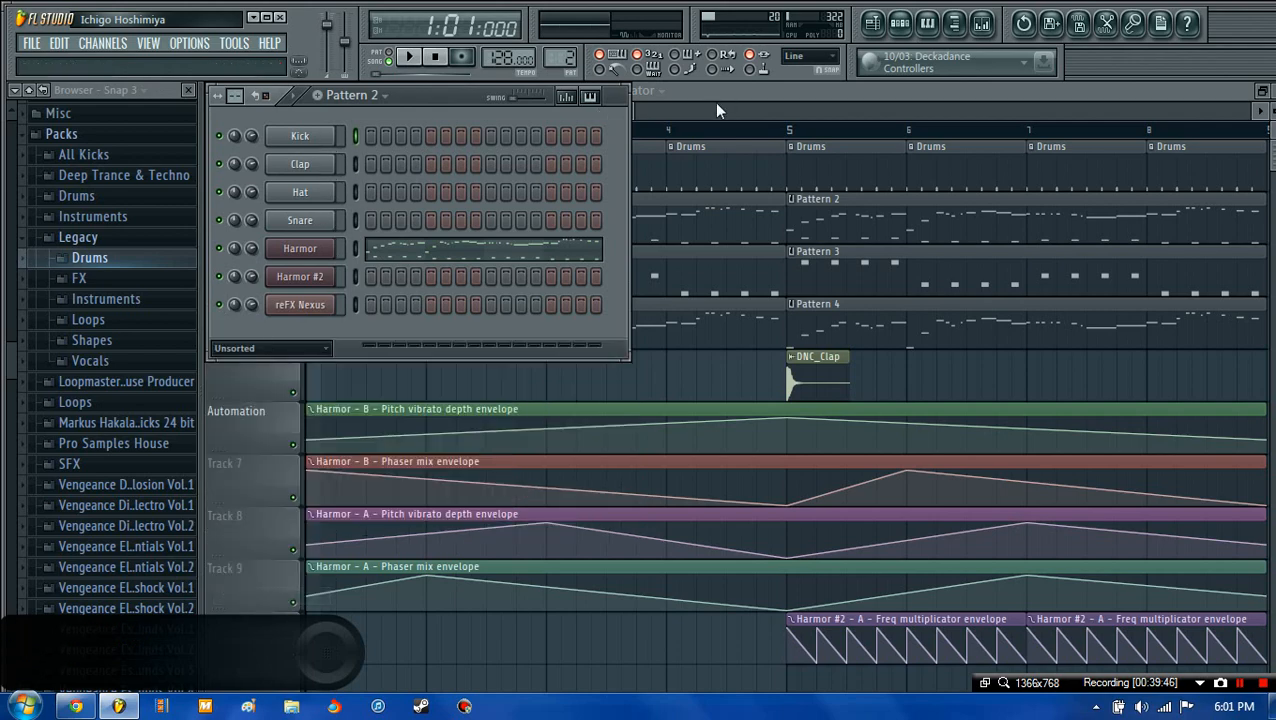
drag(715, 109, 269, 127)
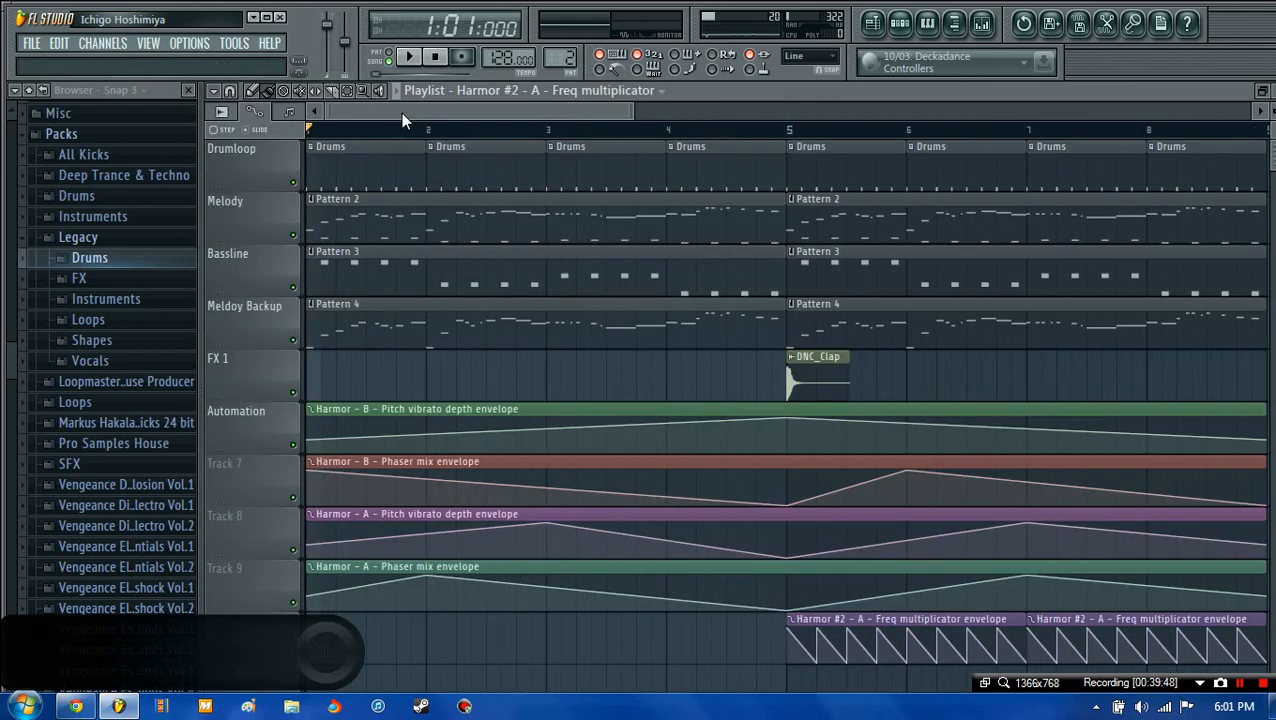
- Rename playlist Track 7 to "Automation 2"
right_click(266, 470)
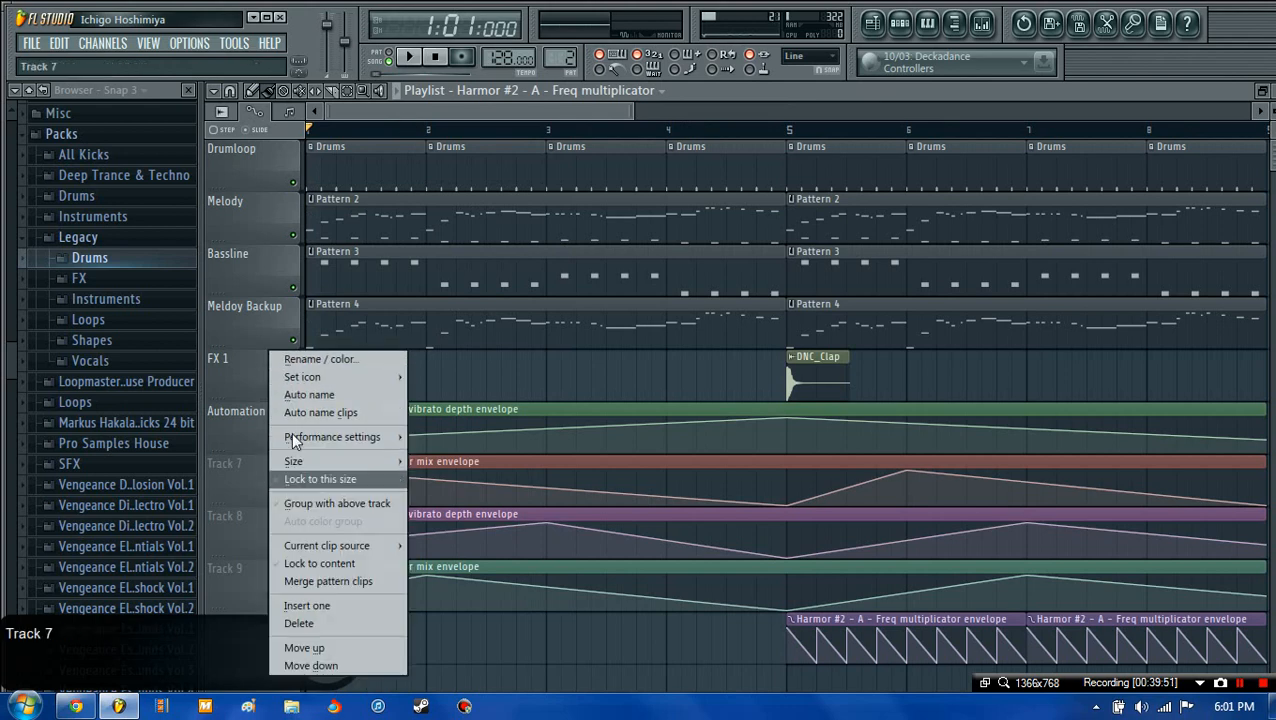
click(310, 360)
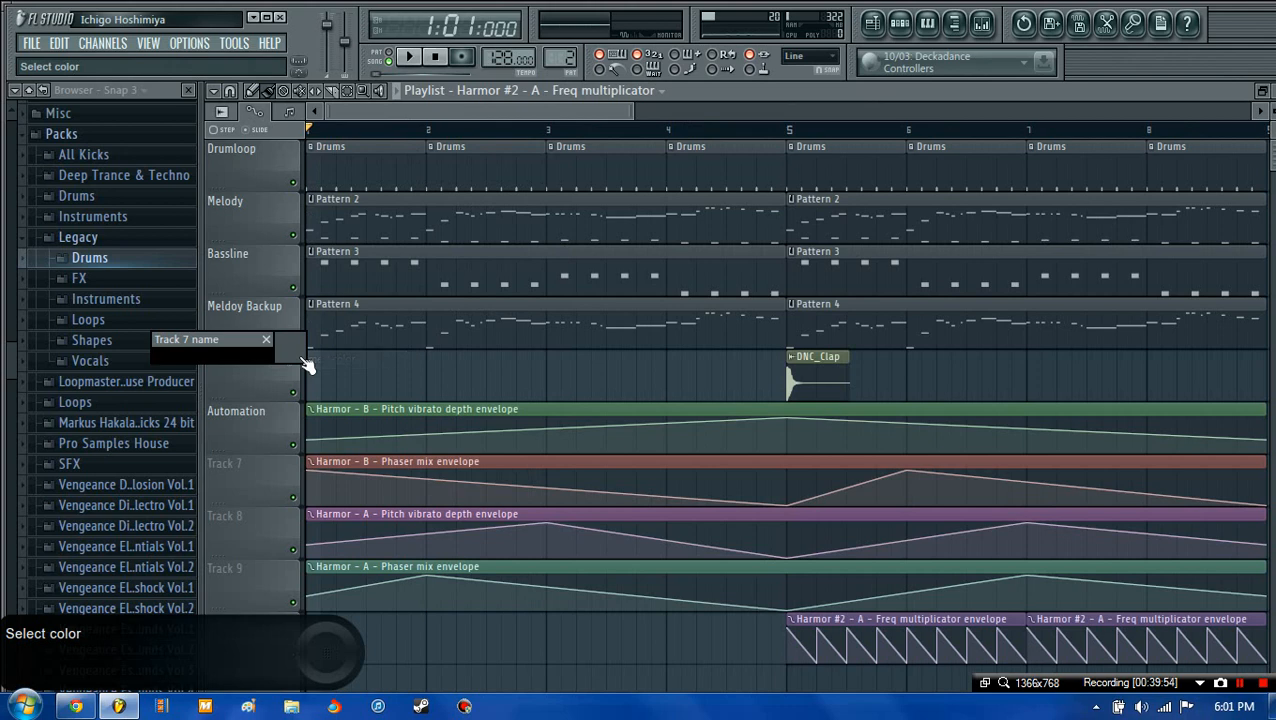
text(utoma)
key(BackSpace)
key(BackSpace)
key(BackSpace)
key(BackSpace)
text(Automation 2)
key(Return)
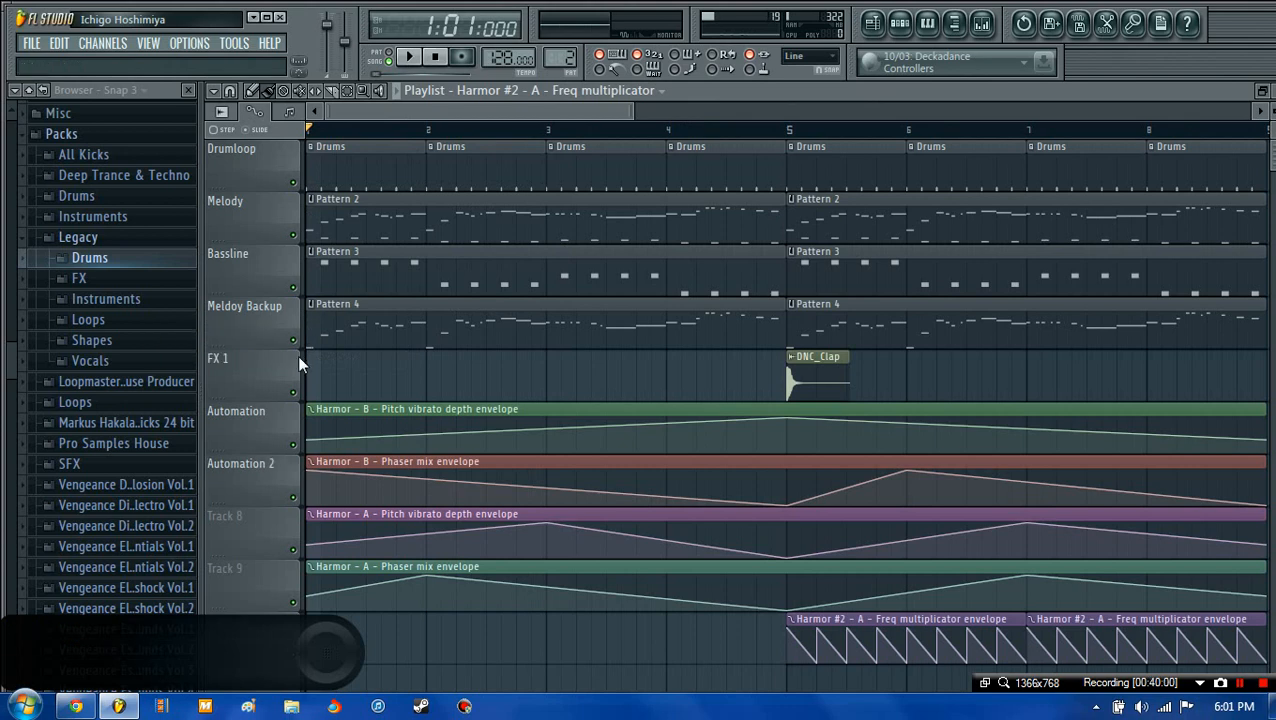
- Rename playlist Track 8 to "Automation 3"
right_click(254, 519)
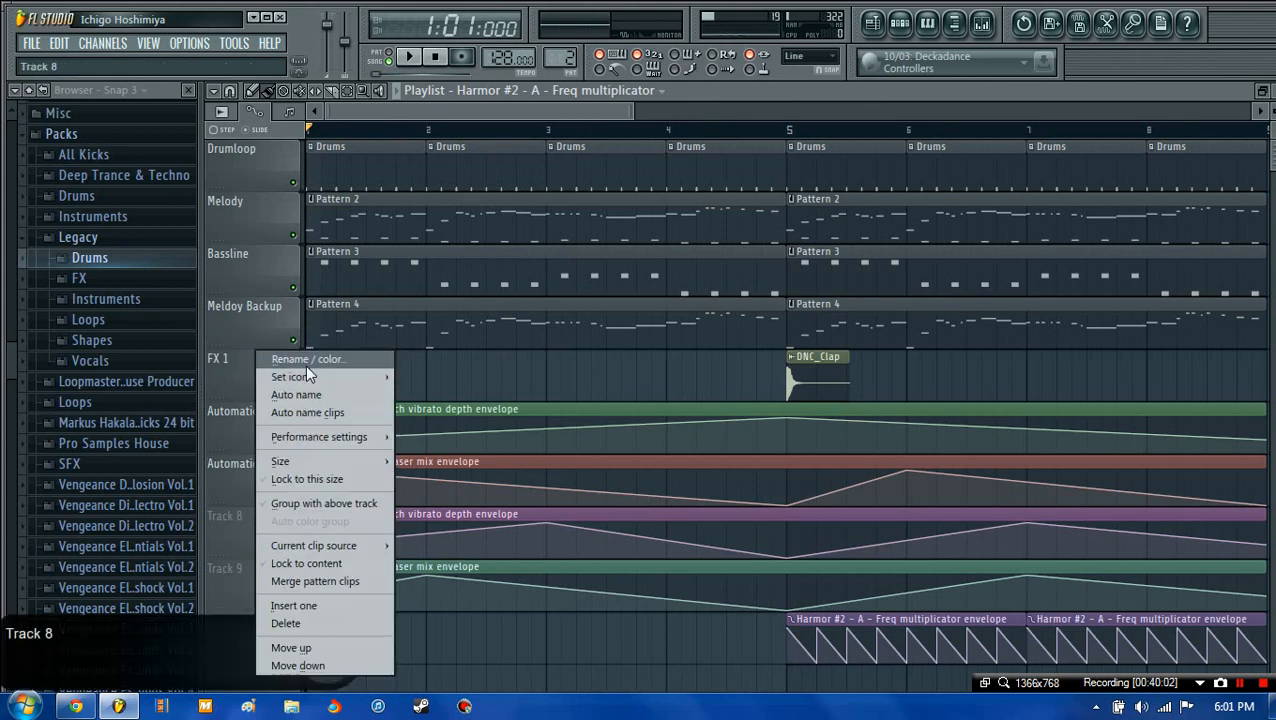
click(305, 360)
text(Automa)
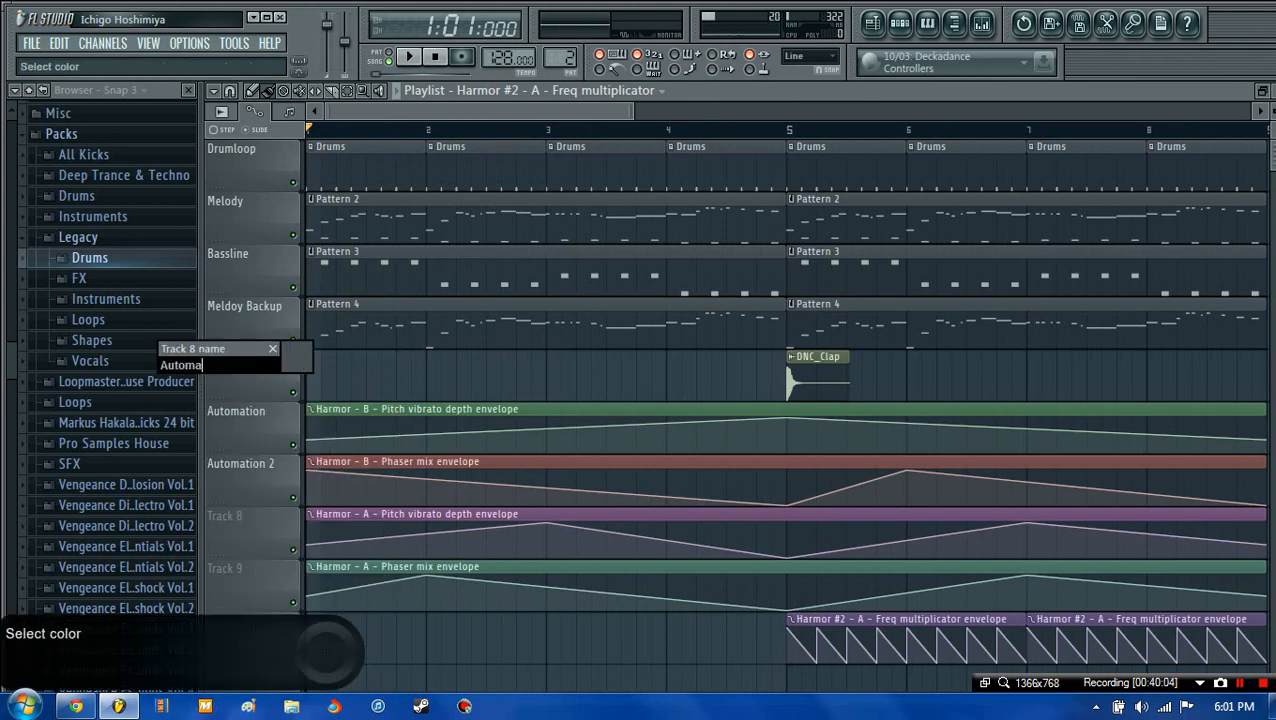
text(tion 3)
key(Return)
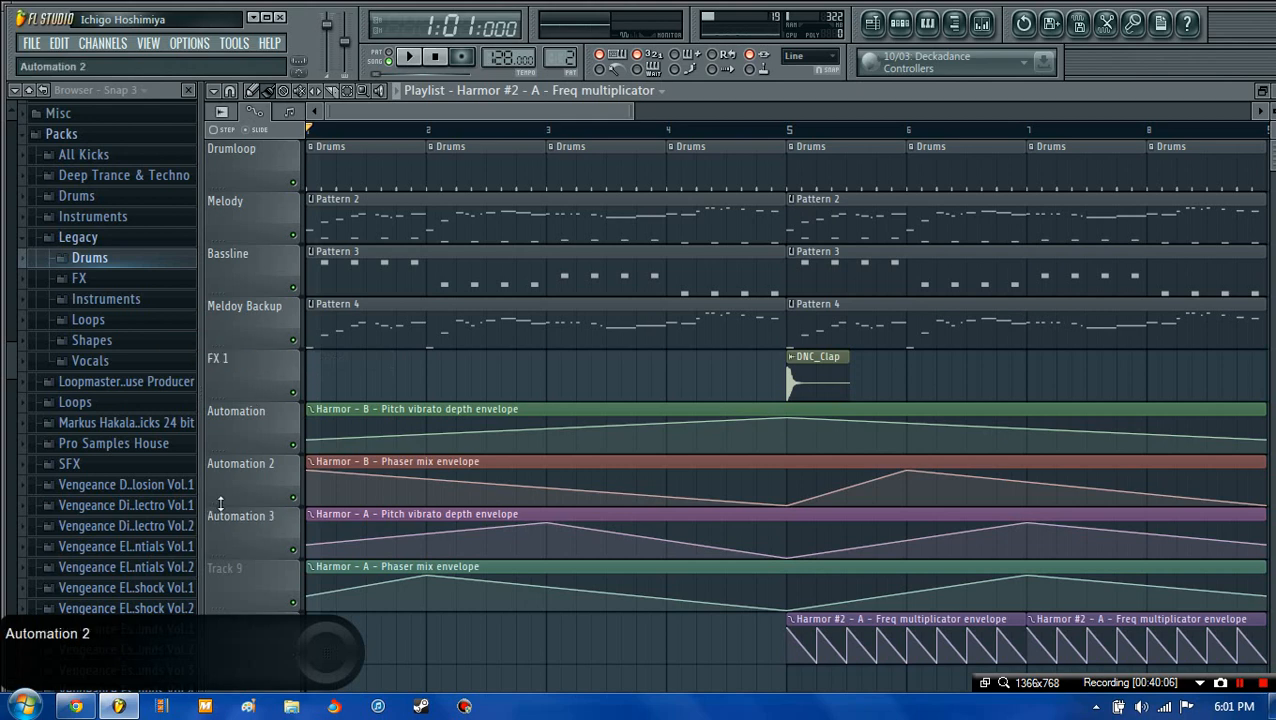
- Rename playlist Track 9 to "Automation 4"
right_click(222, 578)
click(275, 349)
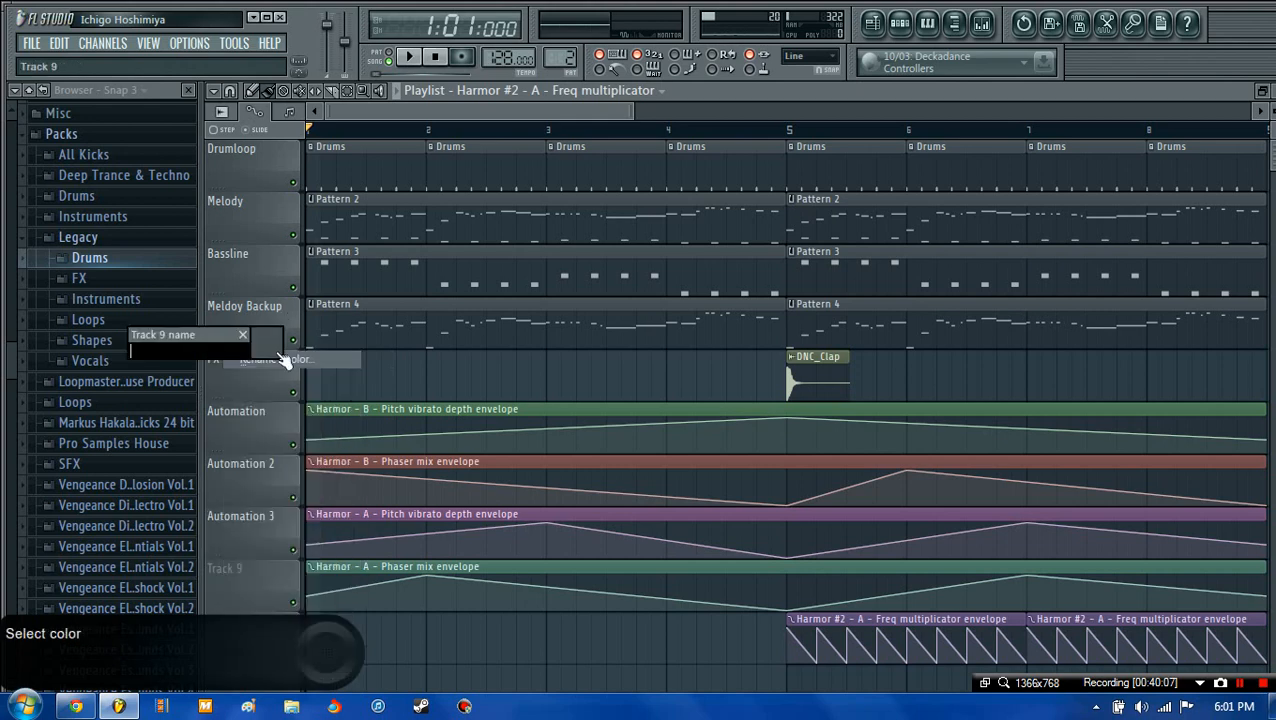
text(Automation 4)
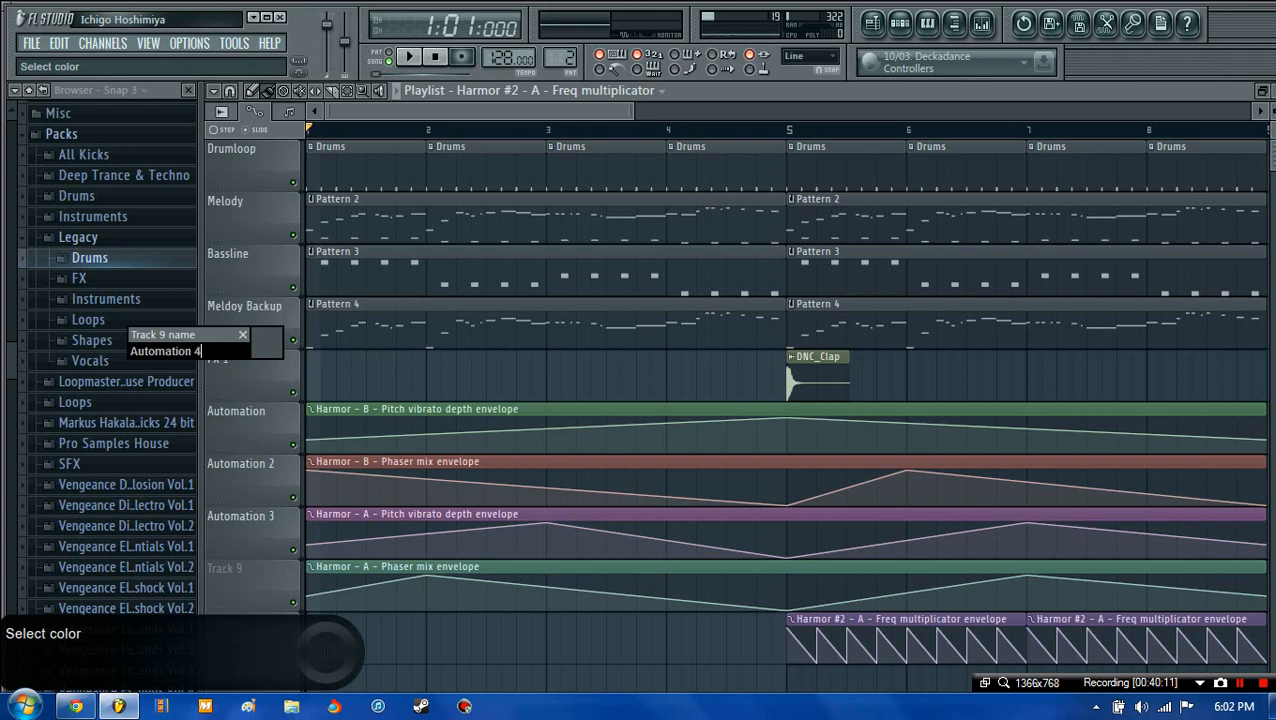
key(Return)
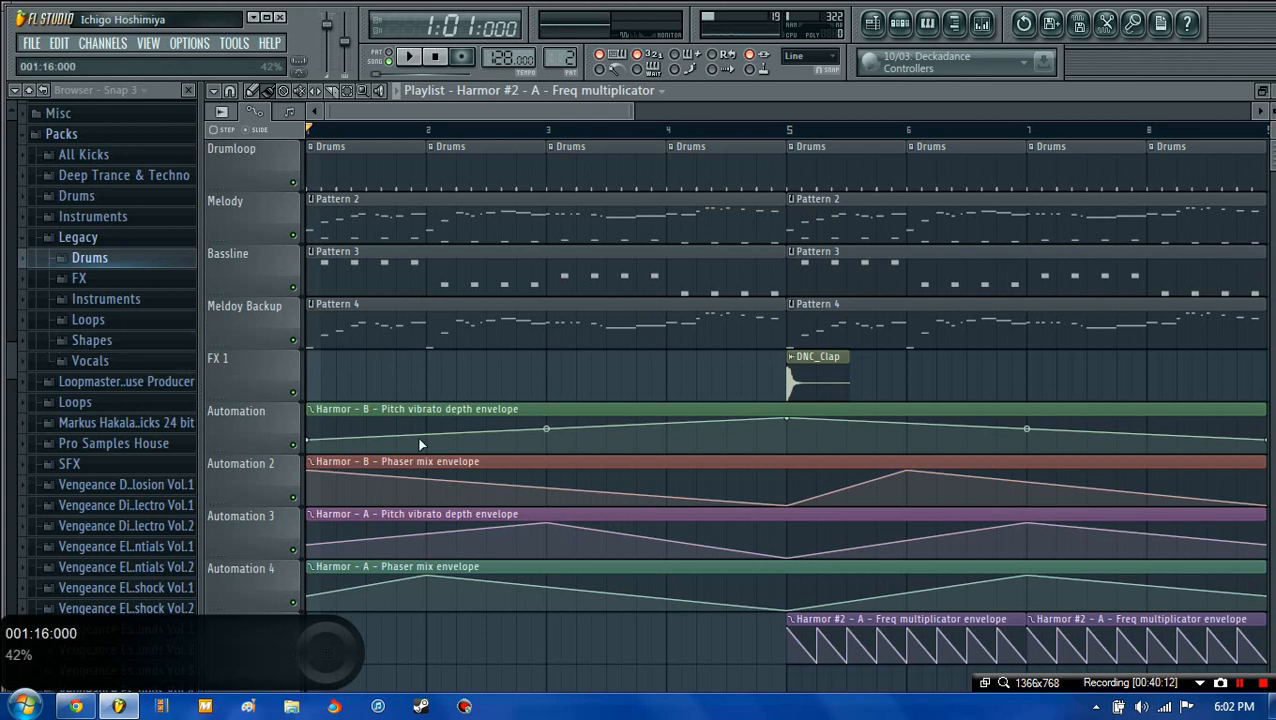
- Rename playlist Track 10, which holds the Freq multiplicator envelopes, to "Laser sh*t"
scroll(223, 510, down, 2)
right_click(224, 538)
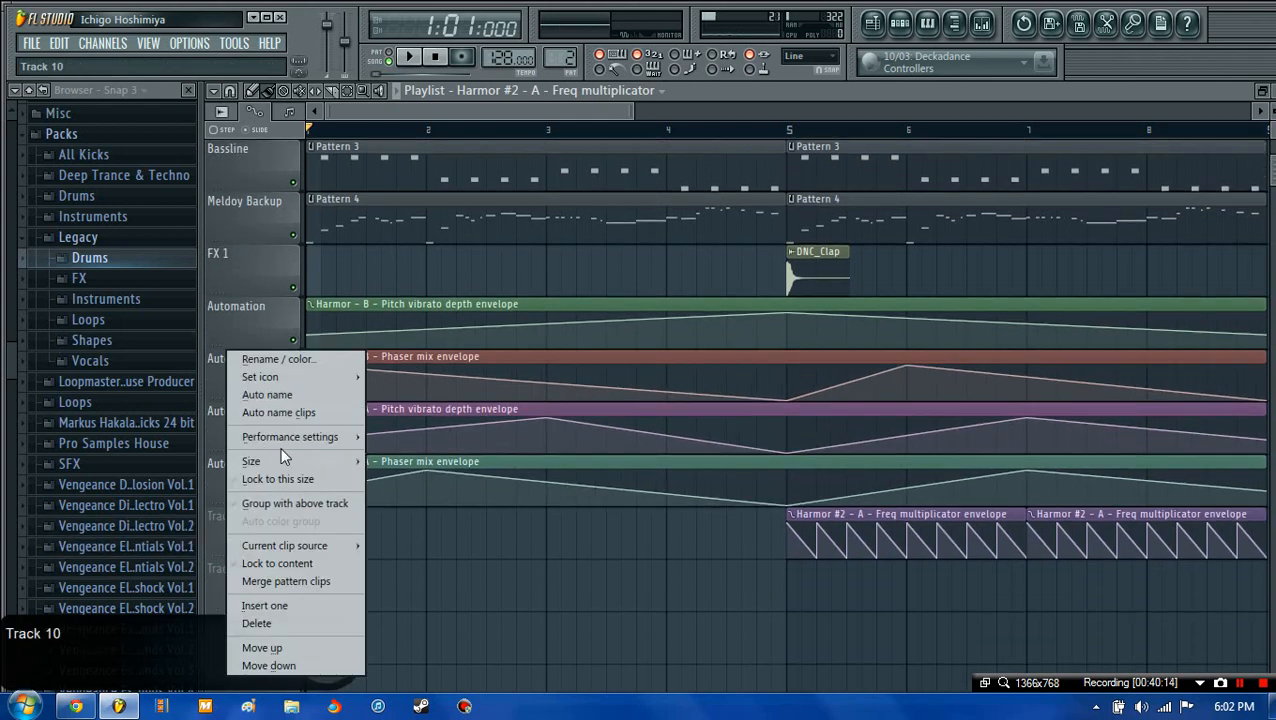
click(283, 364)
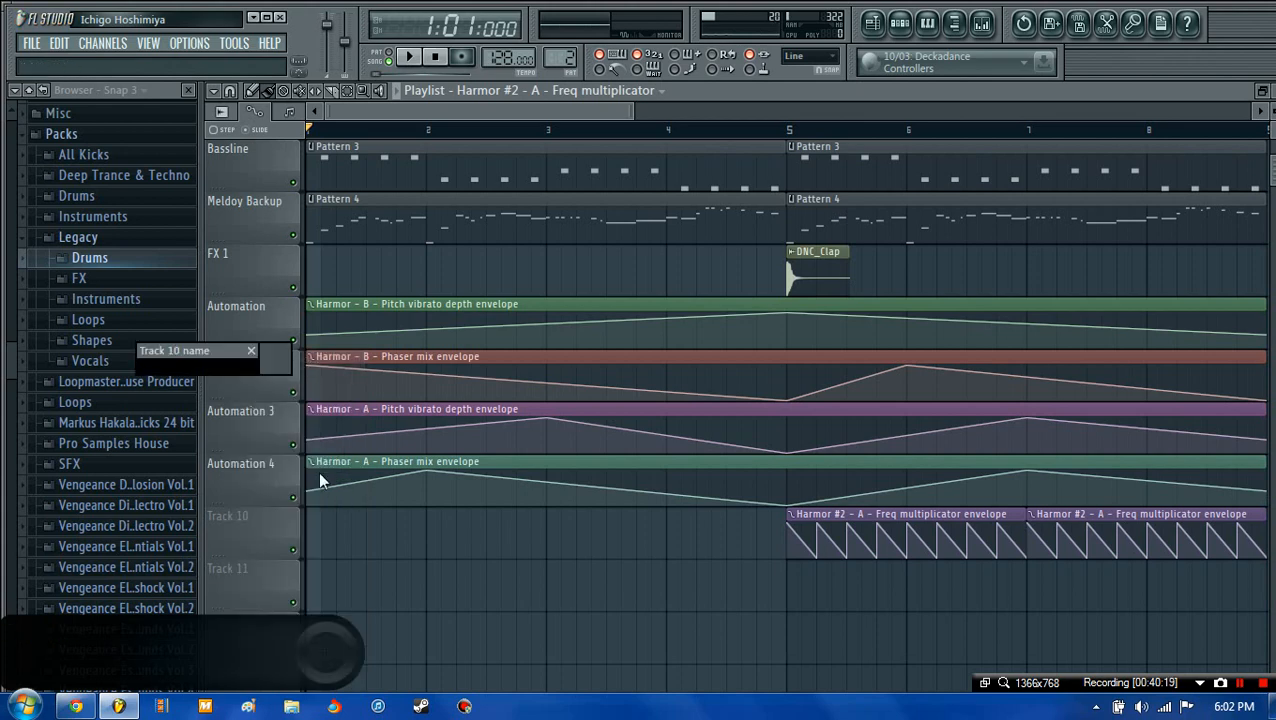
text(Laz)
text(er sh*t)
key(Return)
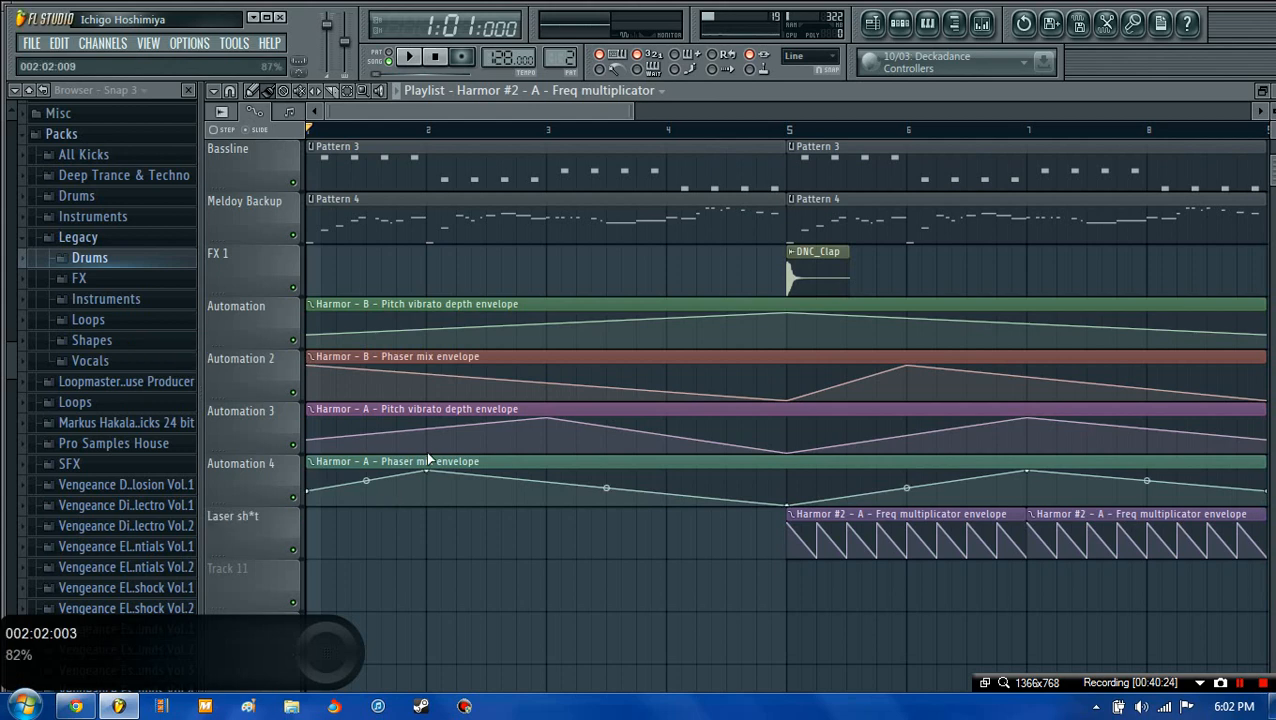
- Add the DNC_Crash sample from the Legacy Drums Dance folder to the FX 1 track at bar 3 and preview it
scroll(428, 460, up, 2)
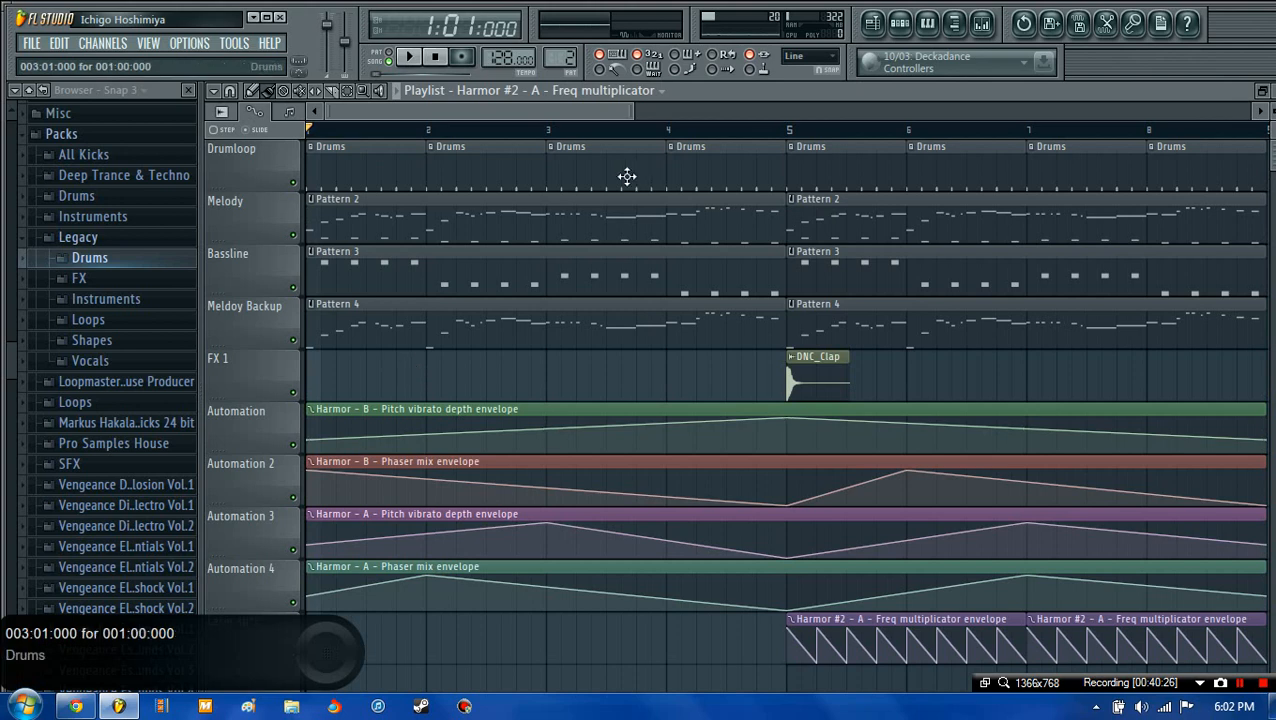
click(90, 258)
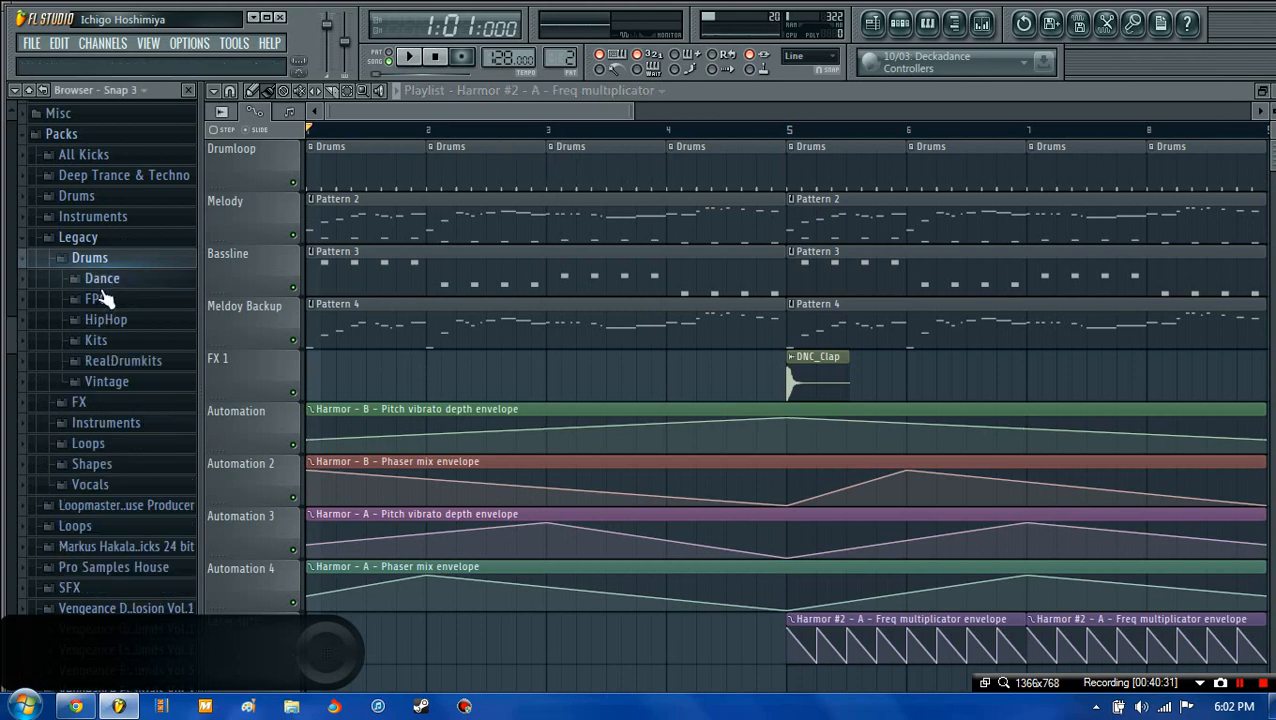
click(149, 281)
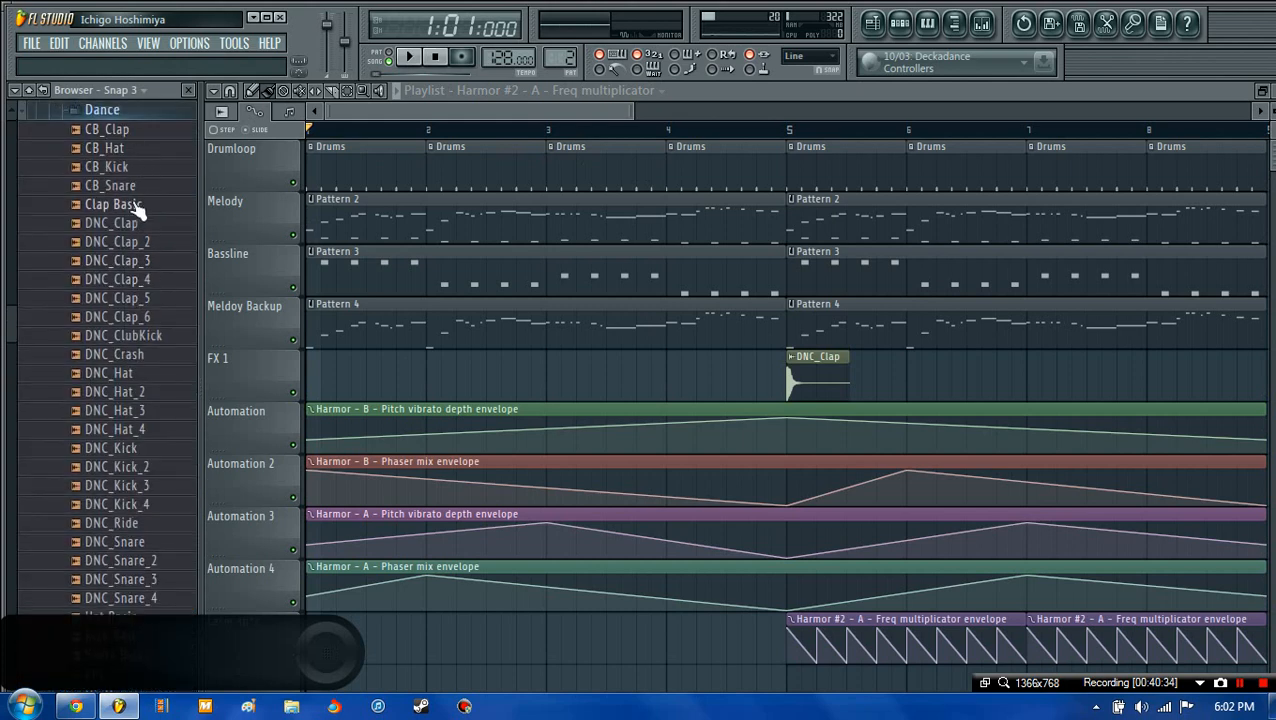
scroll(145, 360, down, 2)
click(143, 302)
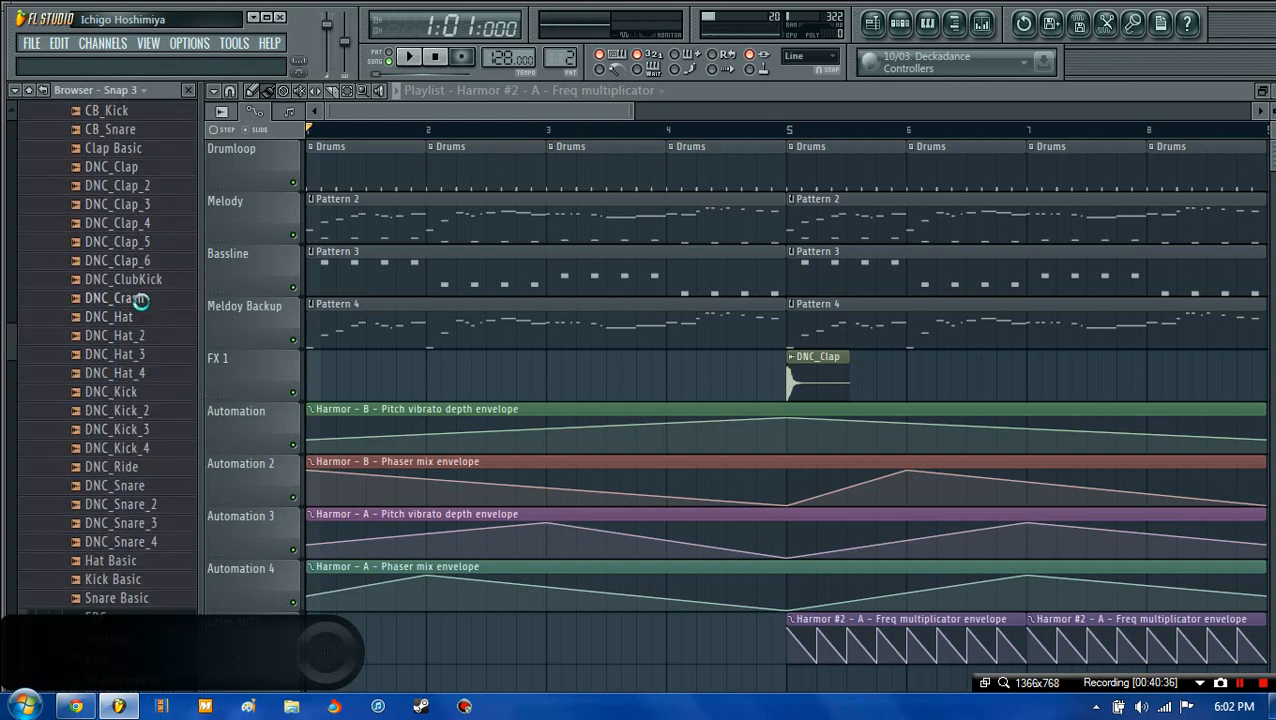
drag(143, 313, 540, 385)
click(143, 300)
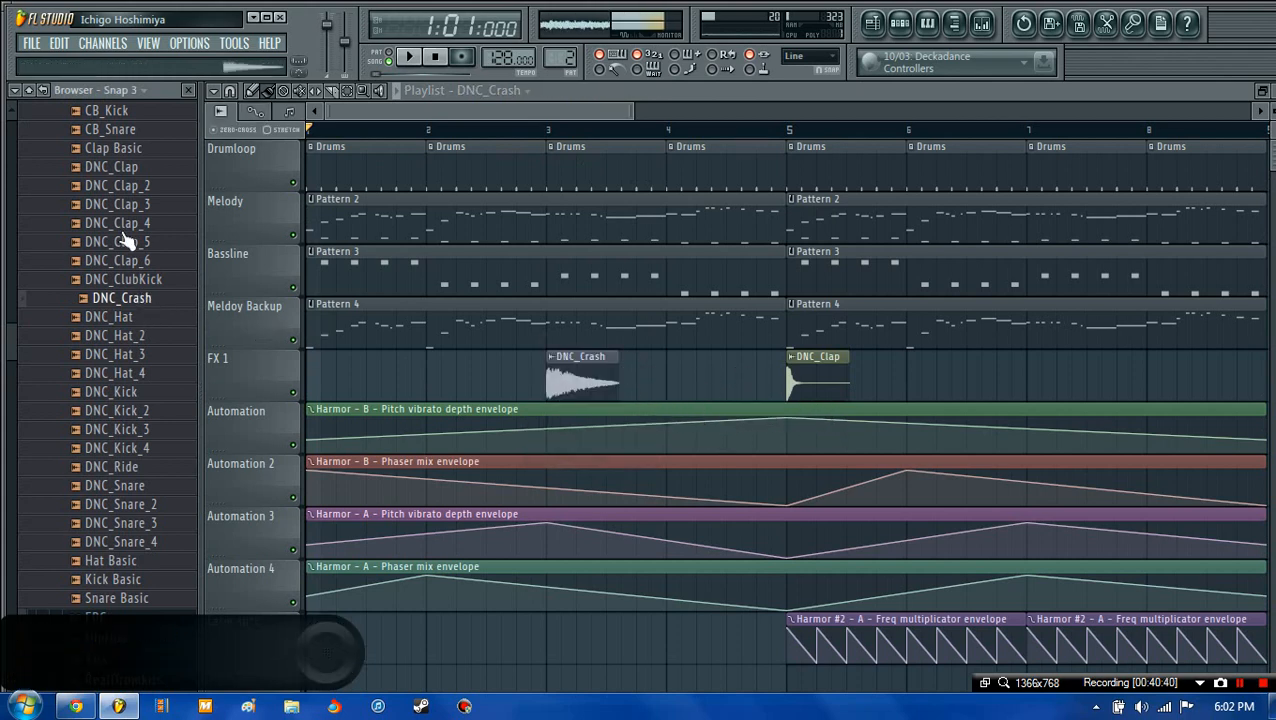
click(115, 304)
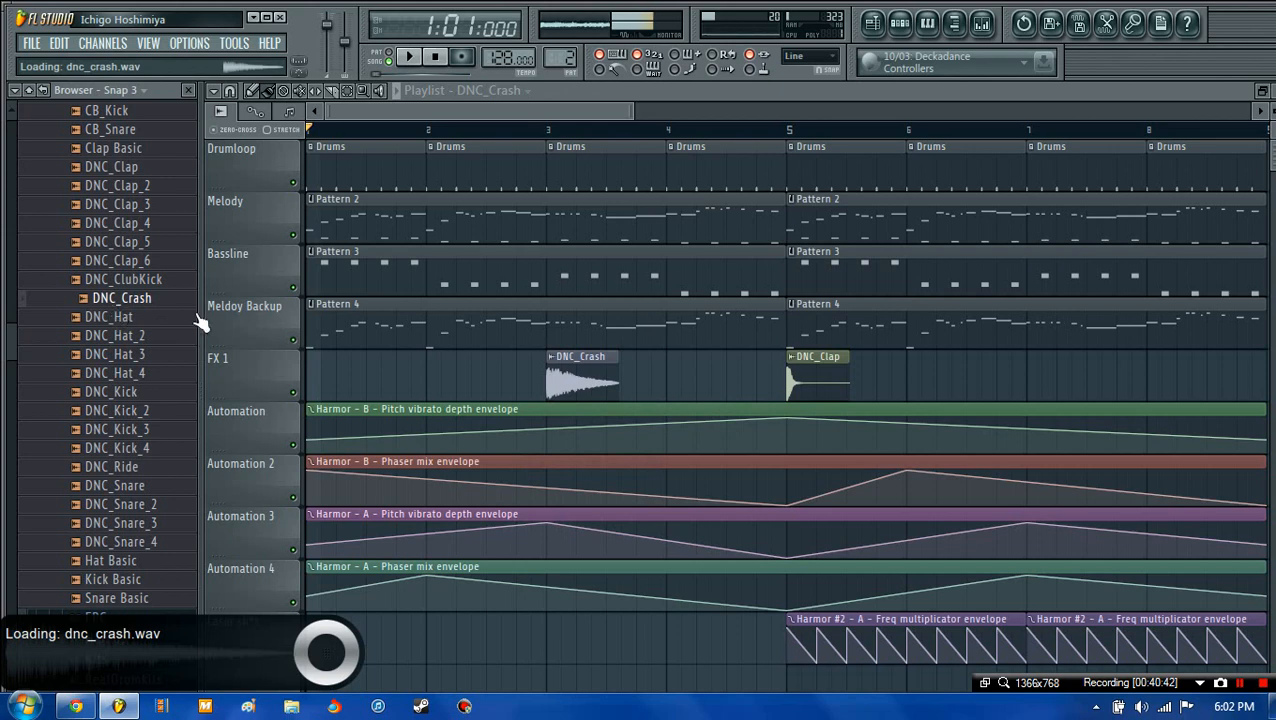
- Move the DNC_Crash clip on FX 1 to just after the start of bar 4 and reverse its sample
drag(574, 363, 708, 366)
double_click(708, 366)
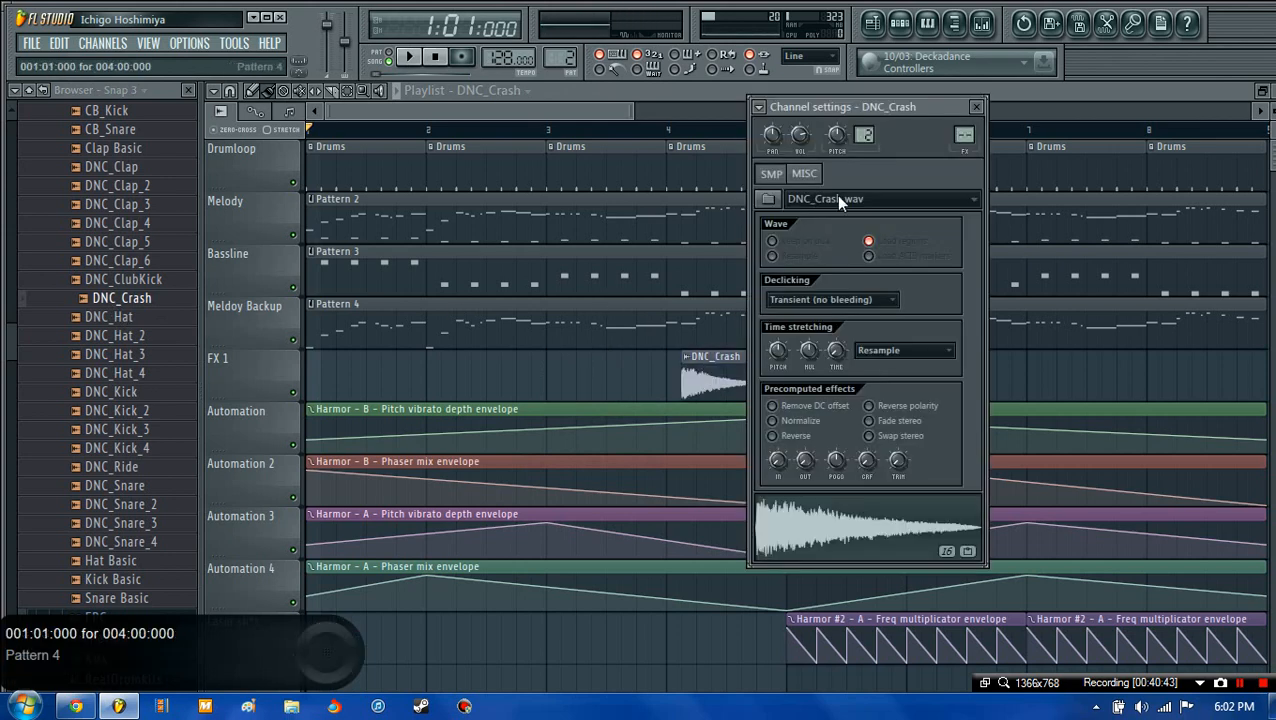
click(772, 436)
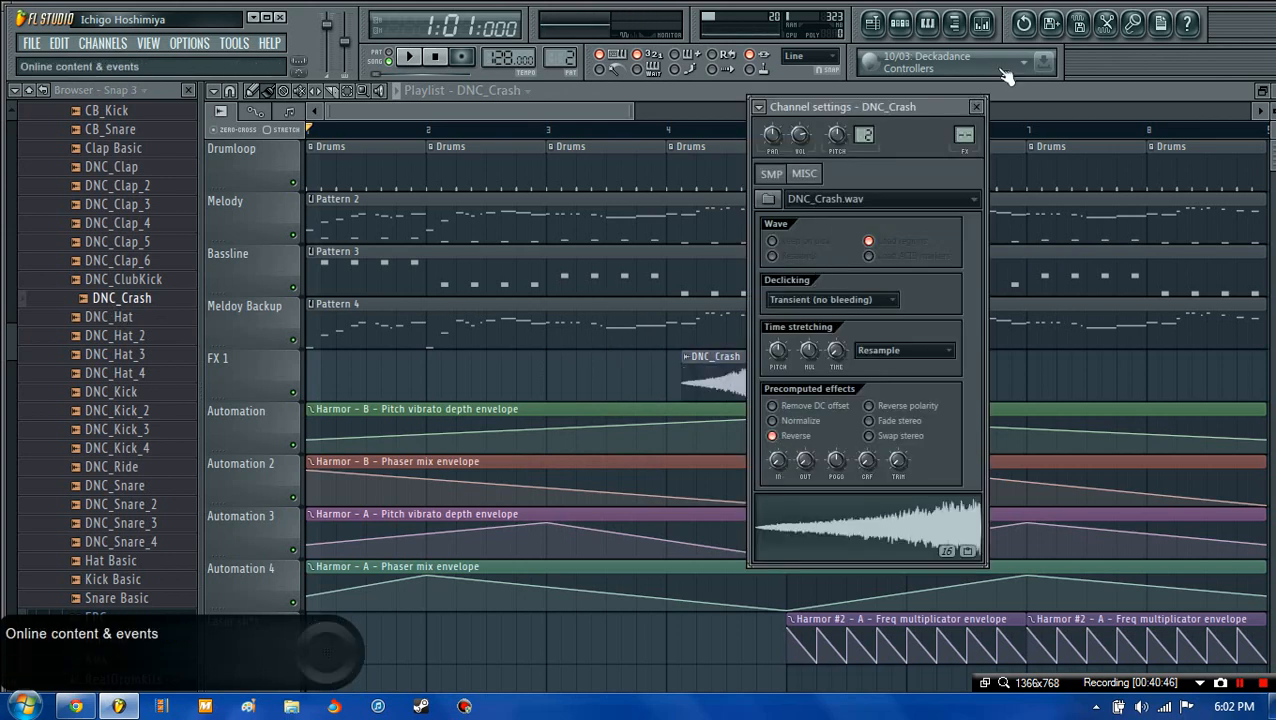
click(976, 106)
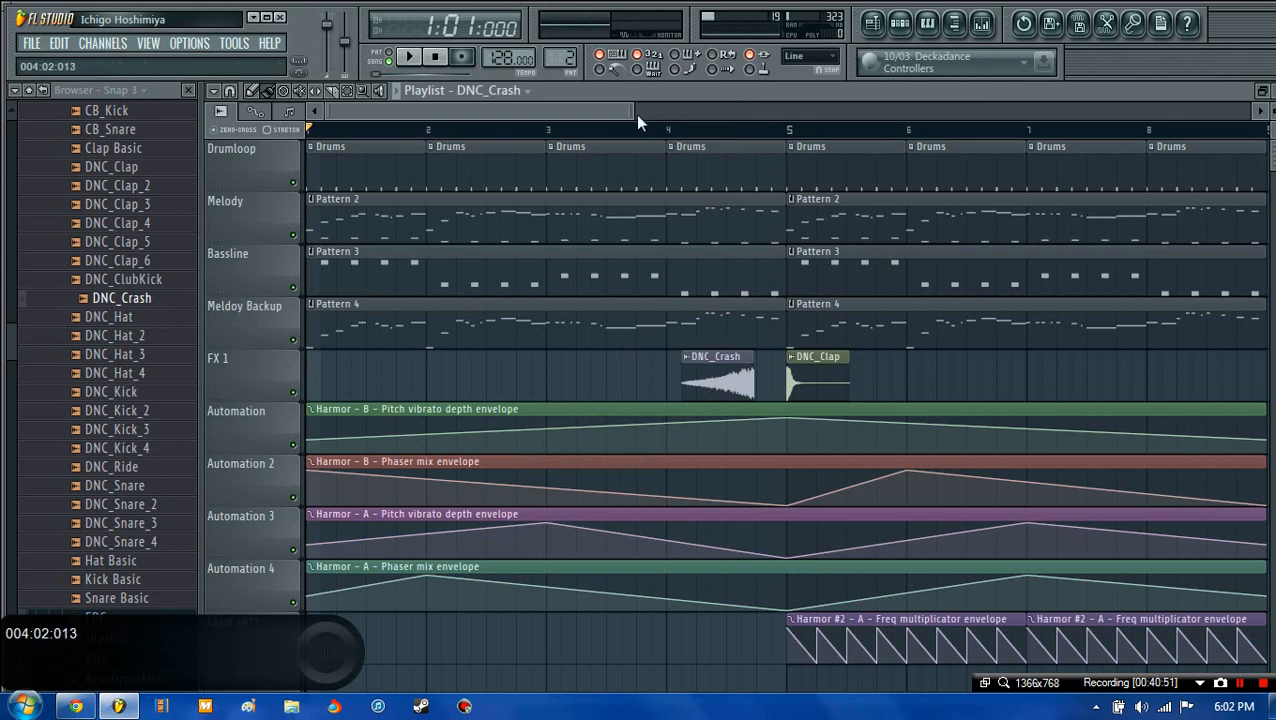
- Move the reversed DNC_Crash clip on FX 1 so that it ends right where the DNC_Clap clip starts at bar 5
drag(633, 112, 600, 112)
scroll(787, 136, up, 4)
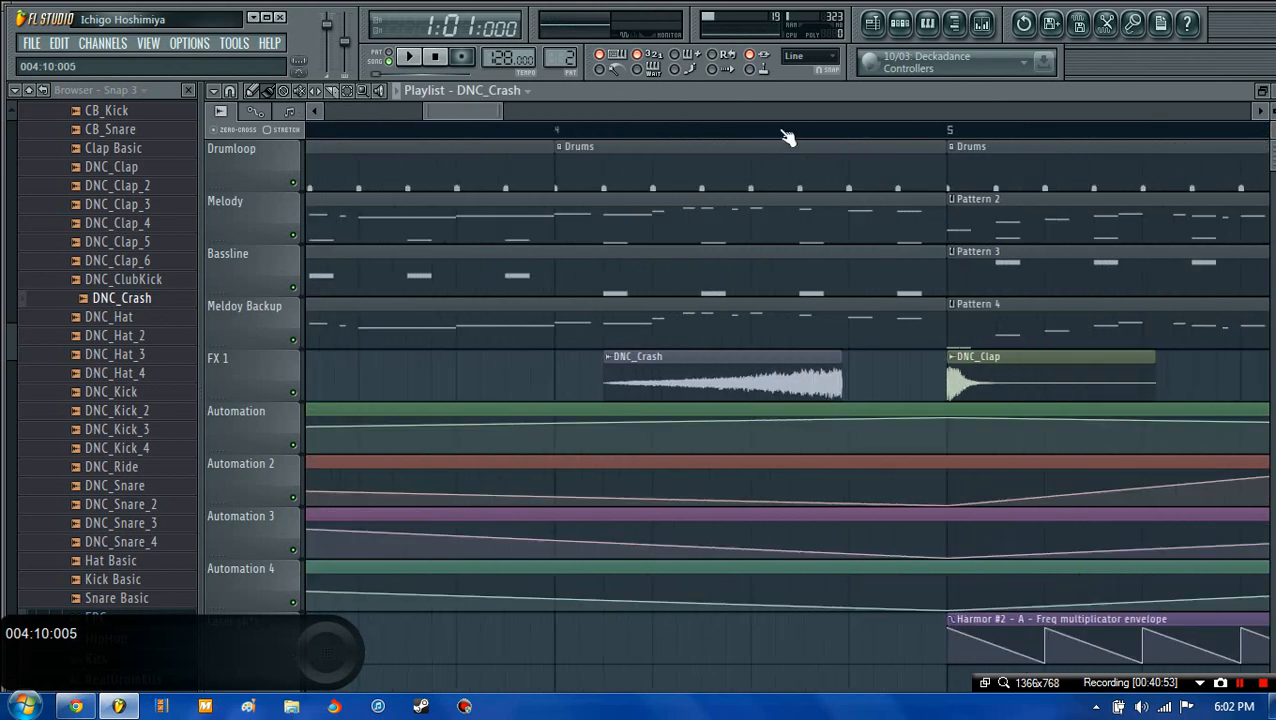
scroll(787, 137, up, 5)
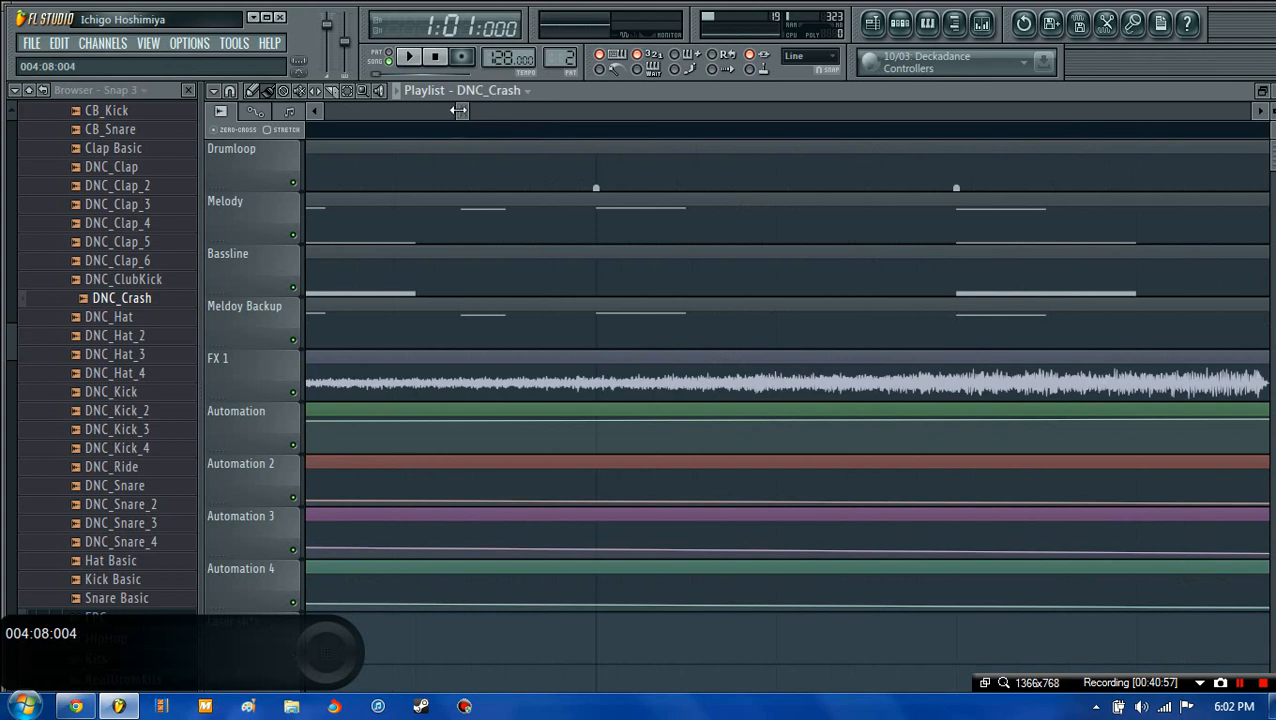
drag(458, 111, 470, 112)
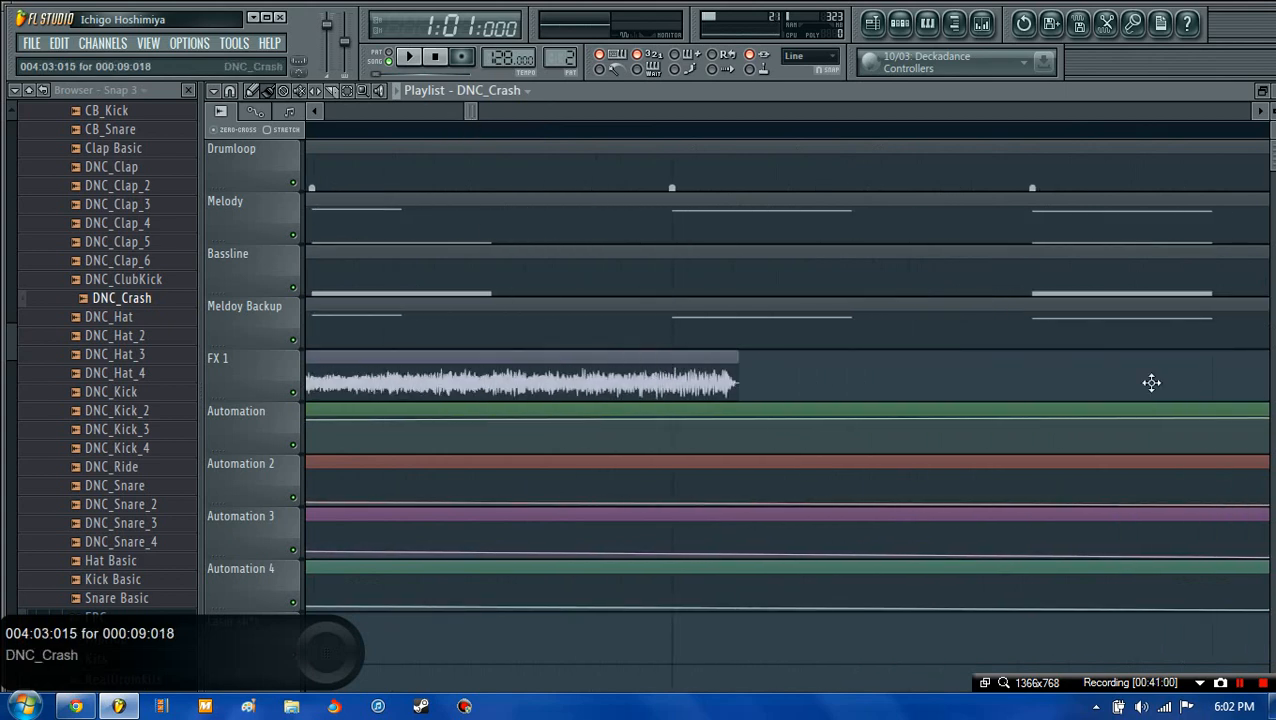
scroll(1151, 383, right, 4)
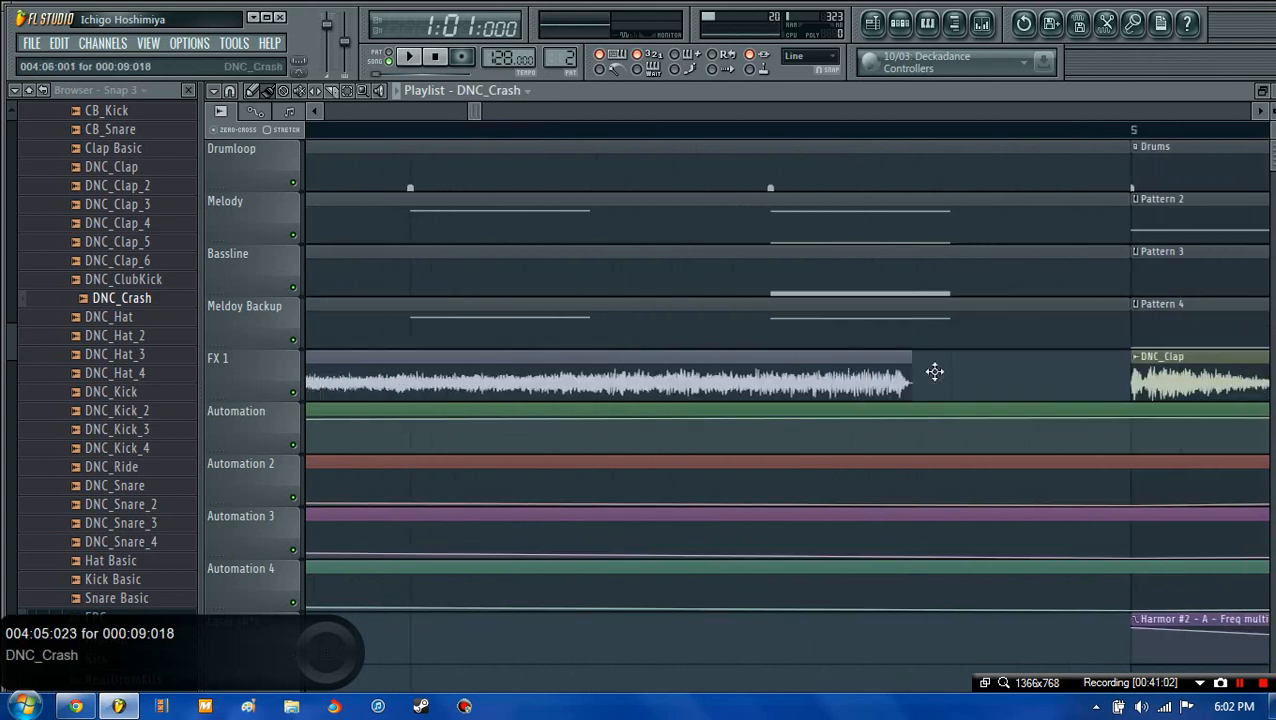
drag(935, 372, 1083, 374)
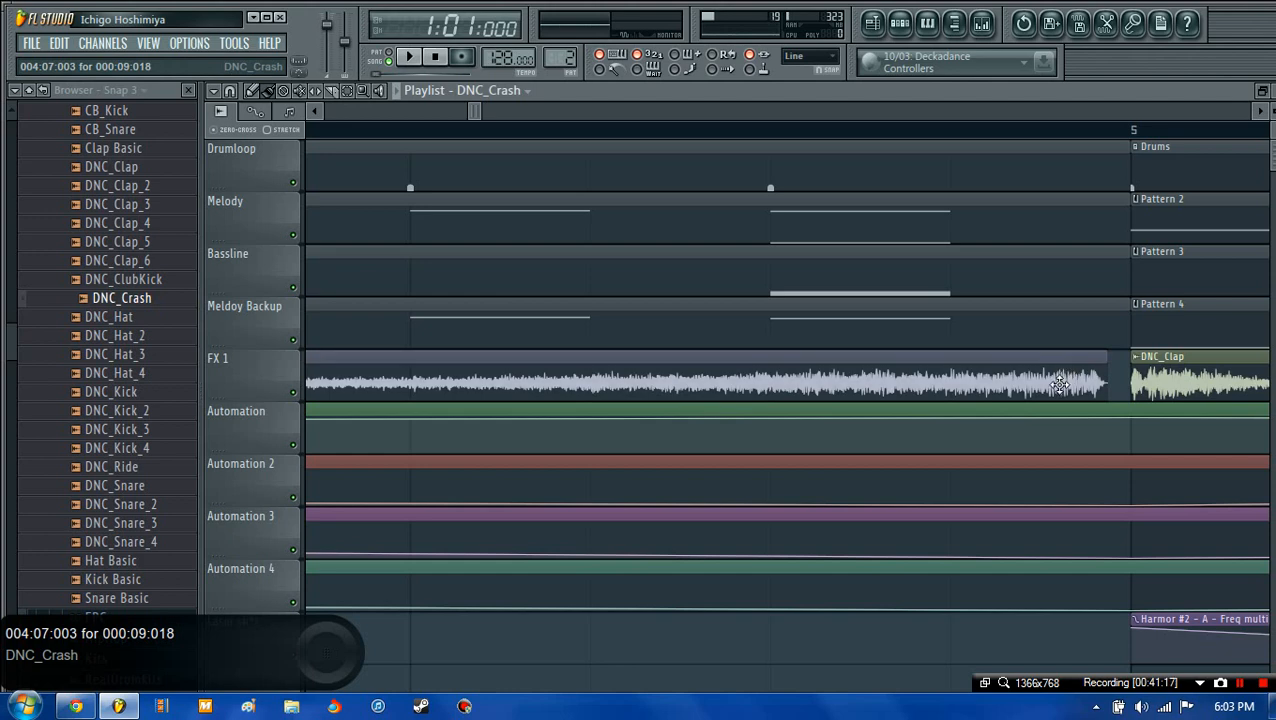
mouse_move(1061, 383)
mouse_down()
mouse_move(1076, 387)
mouse_move(560, 385)
mouse_move(745, 374)
mouse_up()
drag(650, 380, 1088, 389)
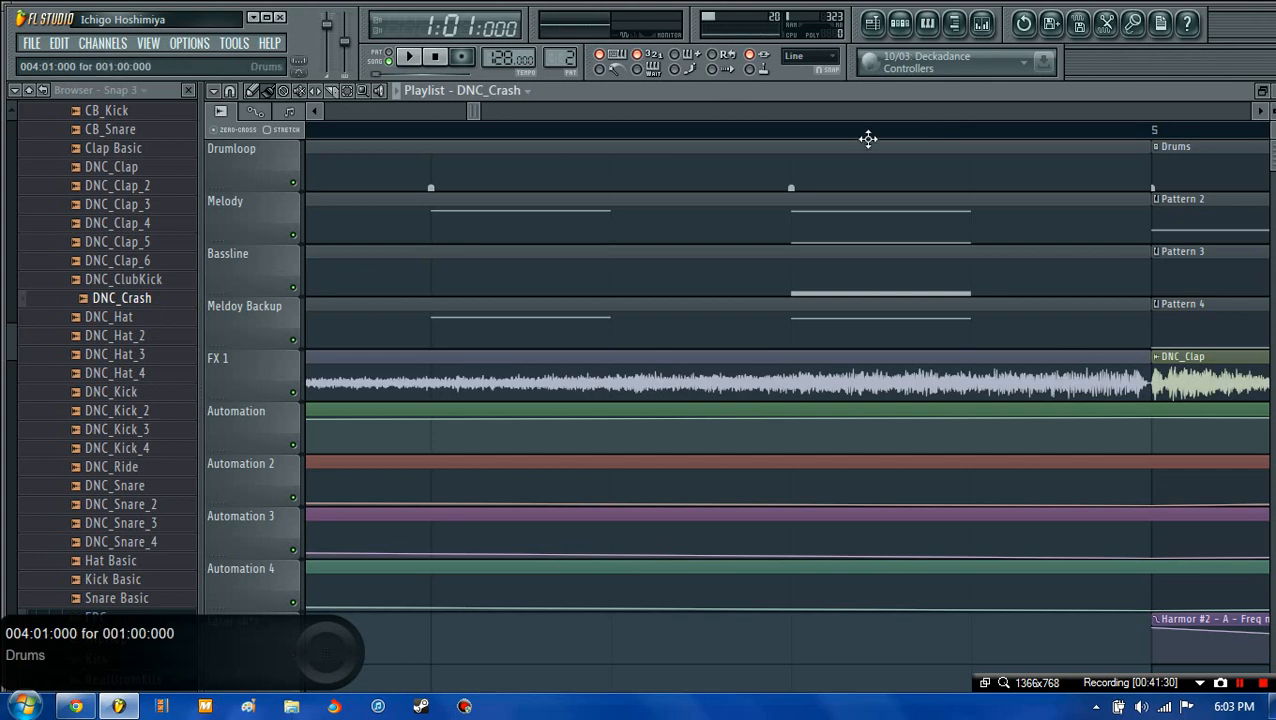
- Play the song from the start through bar 8 to hear the reversed crash lead into the clap, and stop playback
scroll(868, 139, down, 5)
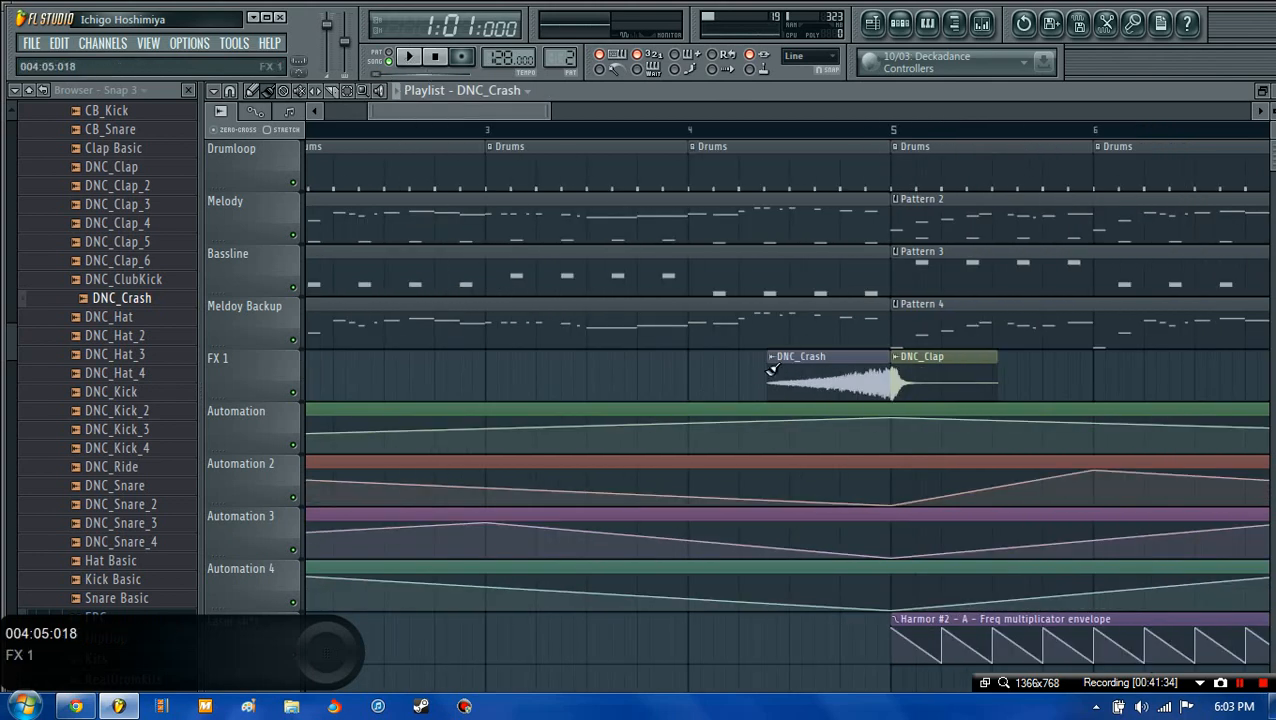
key(space)
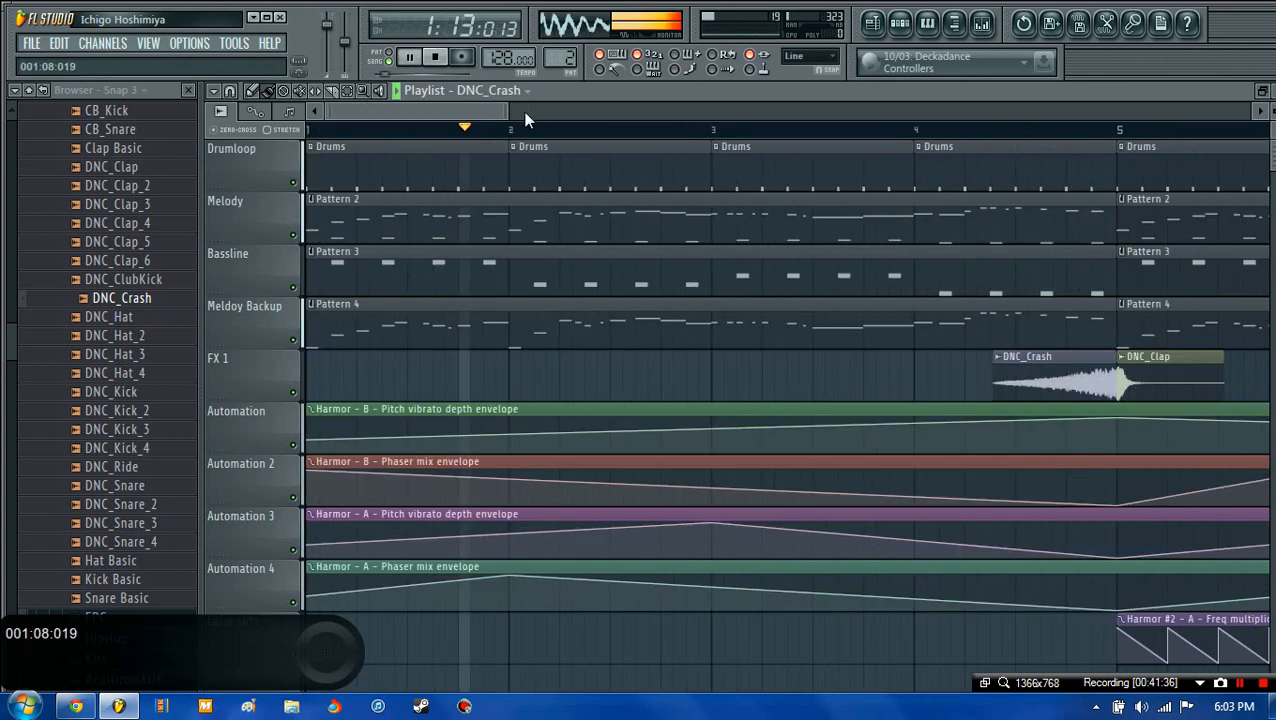
drag(510, 112, 632, 131)
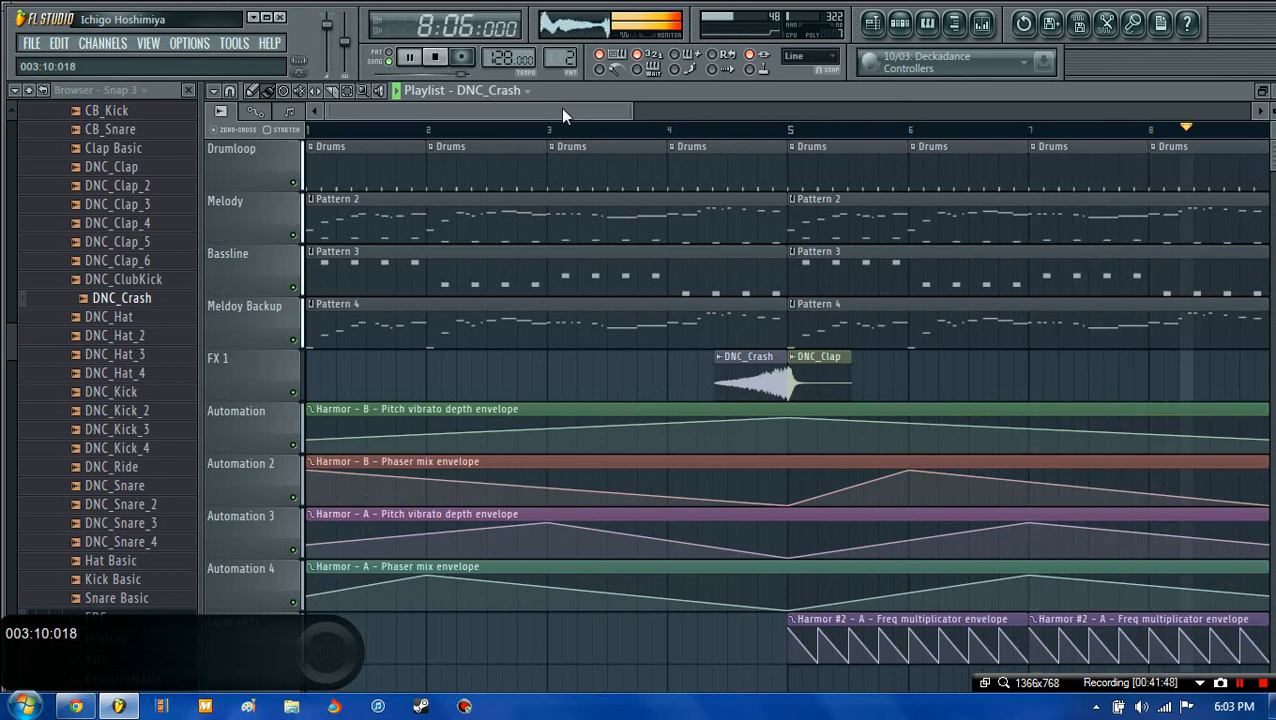
click(437, 57)
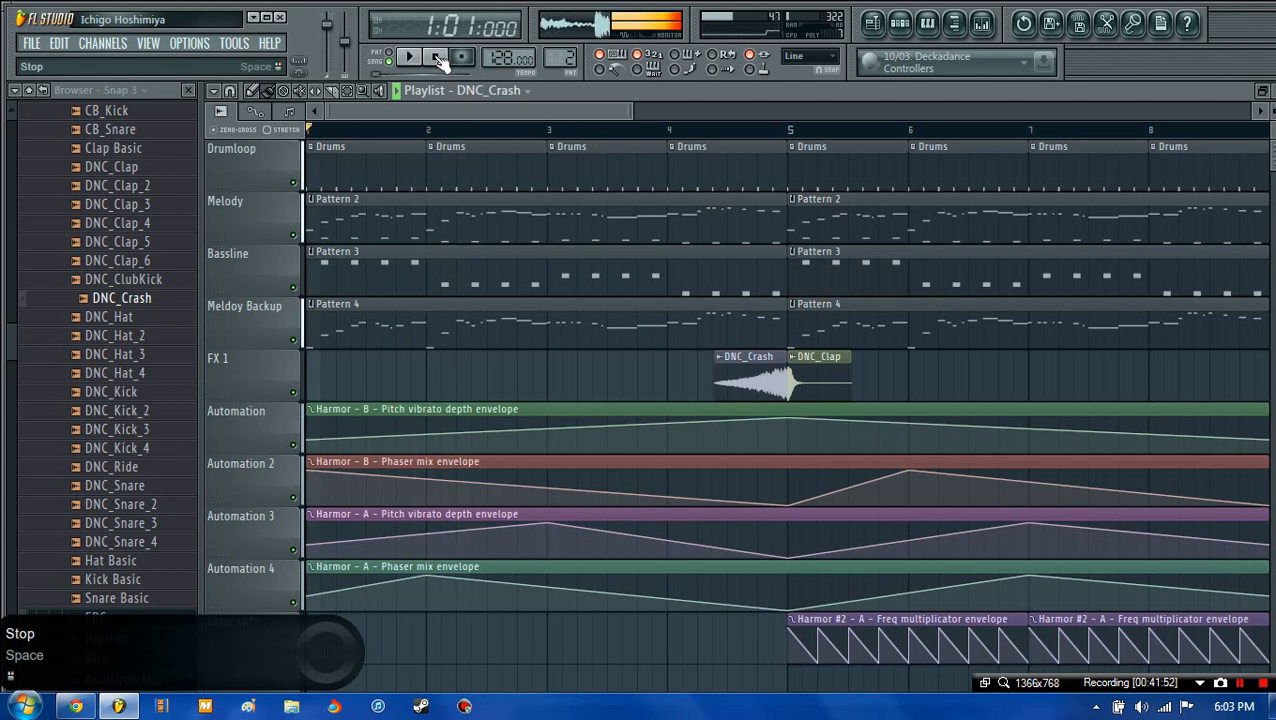
- Move the two Freq multiplicator envelope clips to bars 9 and 11, and duplicate them to fill bars 13 to 16
drag(442, 113, 556, 192)
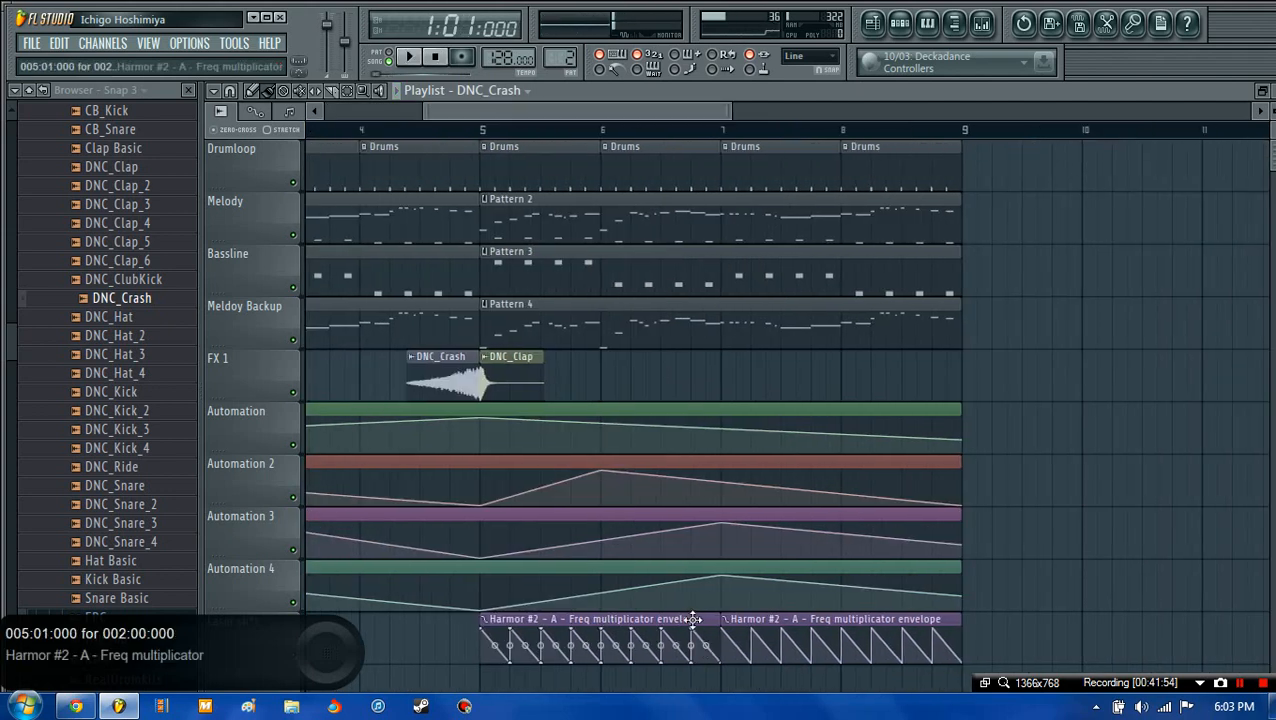
drag(690, 632, 1150, 607)
drag(880, 612, 1187, 615)
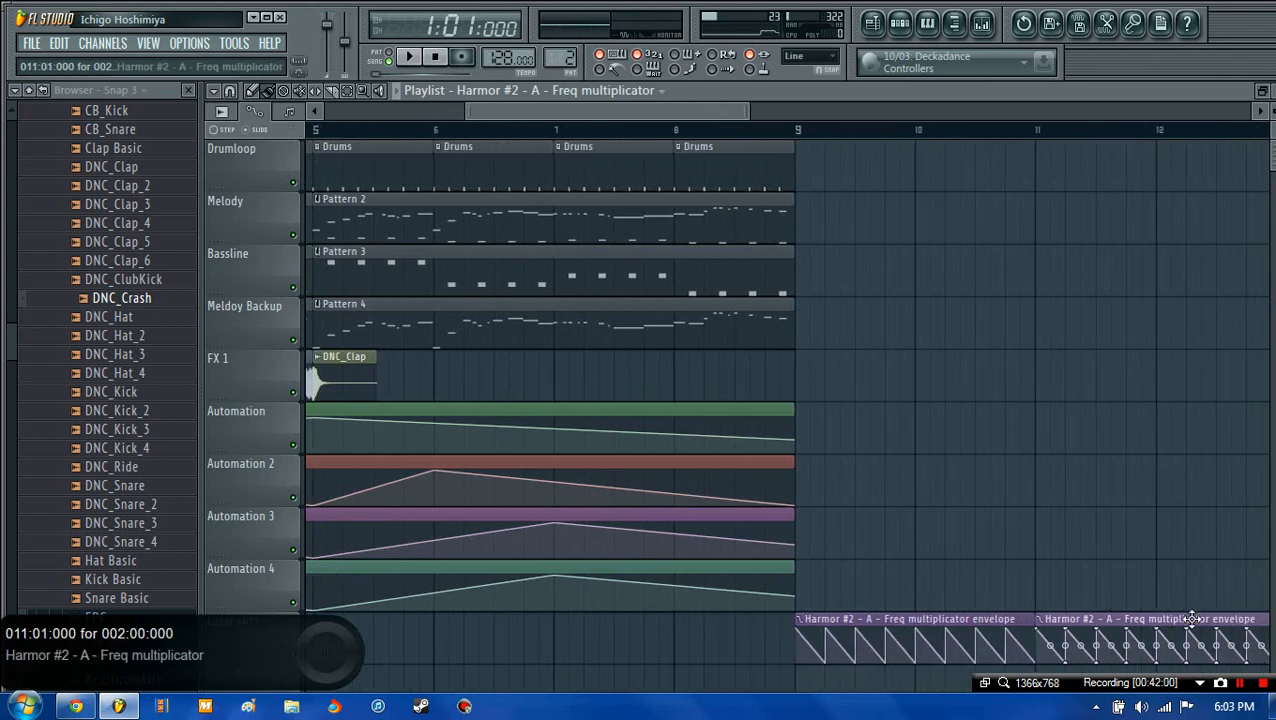
drag(716, 112, 1250, 112)
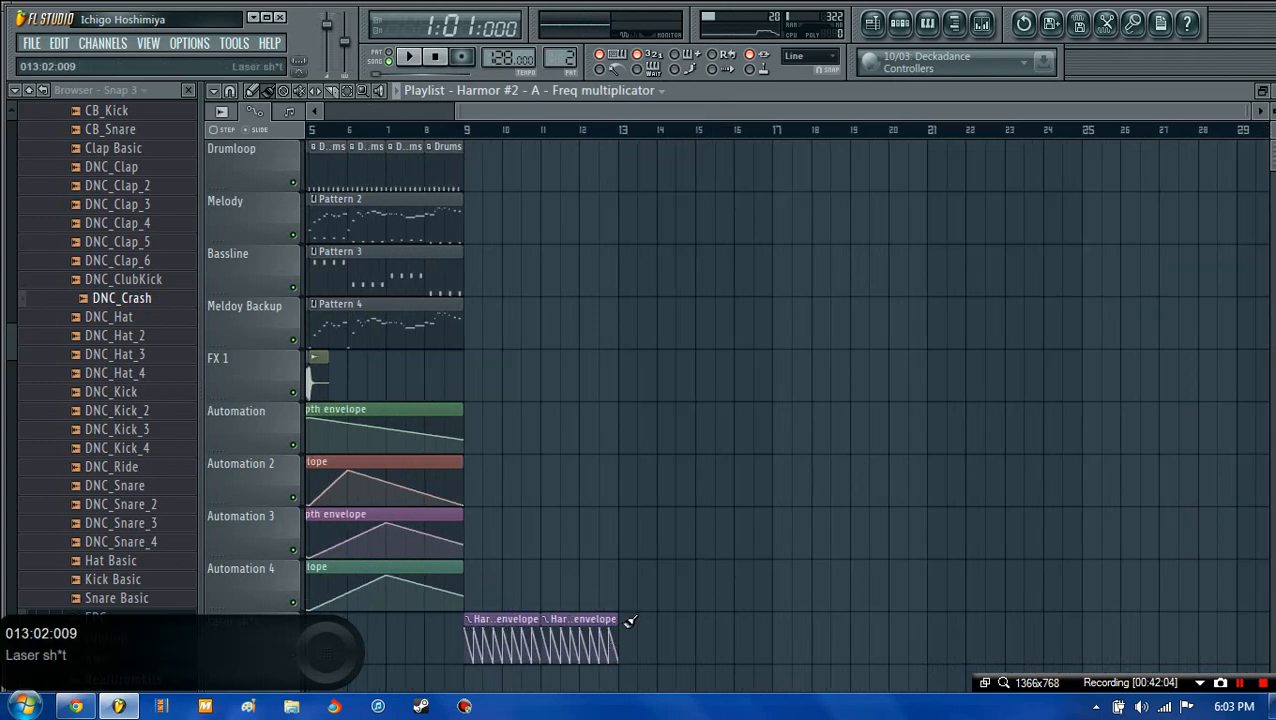
drag(626, 626, 760, 628)
drag(743, 111, 171, 128)
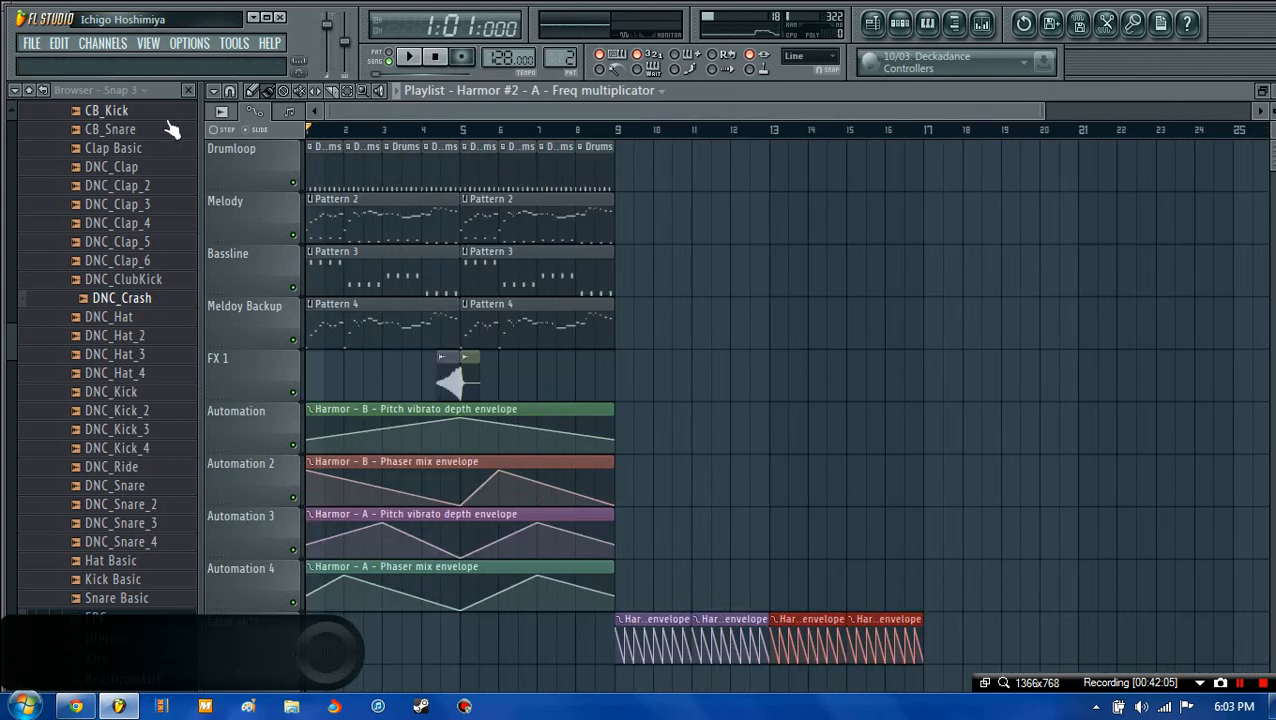
- Duplicate all clips in bars 1 to 8 on the tracks from Drumloop to Automation 4 into bars 9 to 16
click(350, 91)
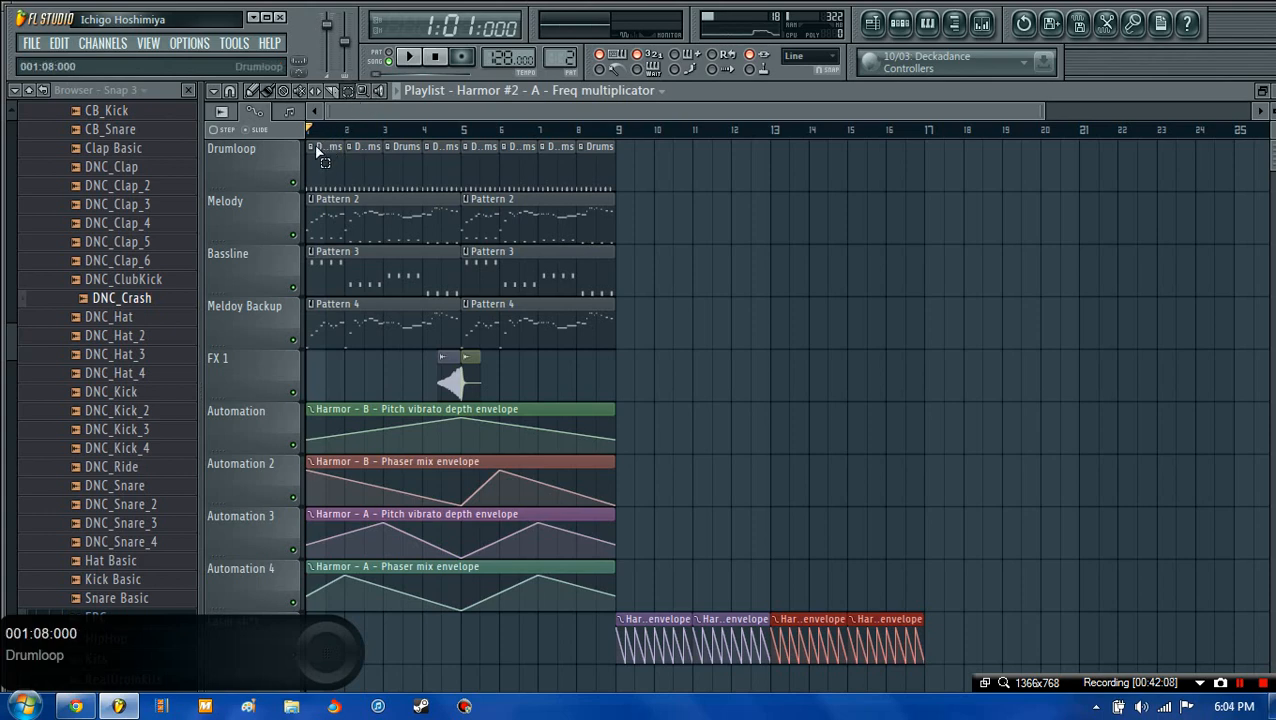
drag(316, 150, 602, 597)
key(ctrl+b)
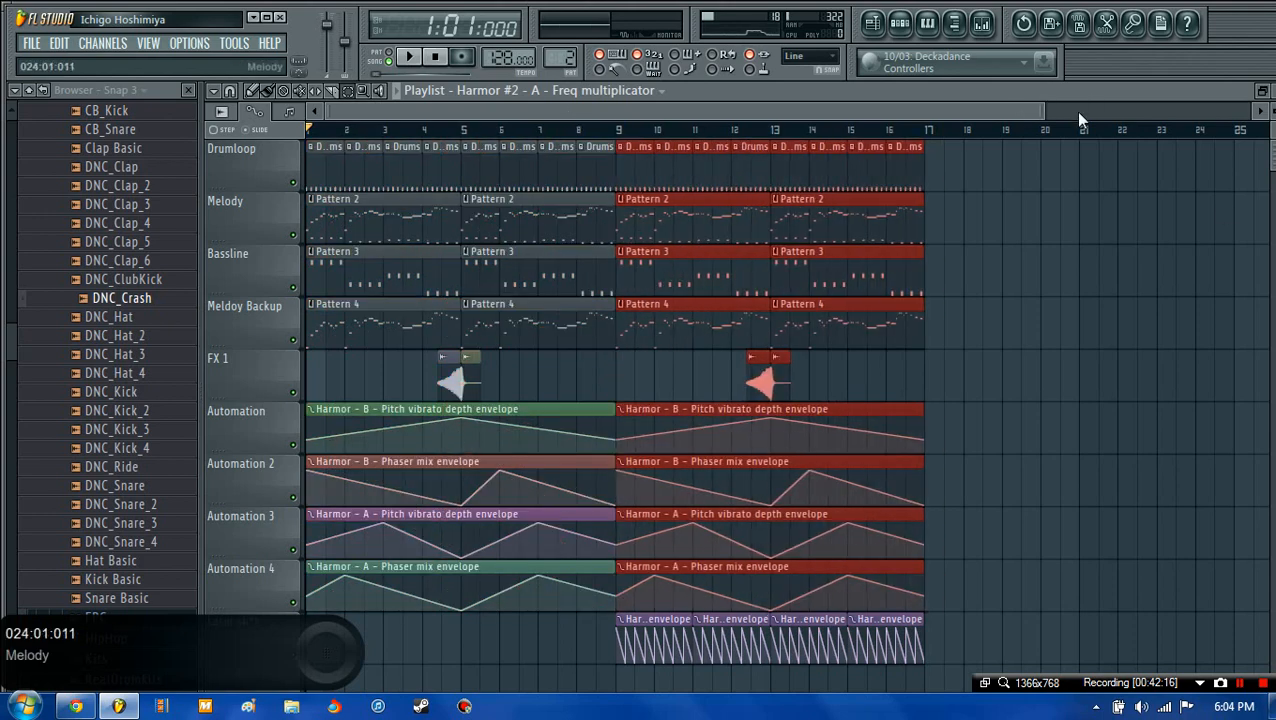
- Add another DNC_Clap clip to the FX 1 track at the start of bar 9
drag(1044, 105, 720, 154)
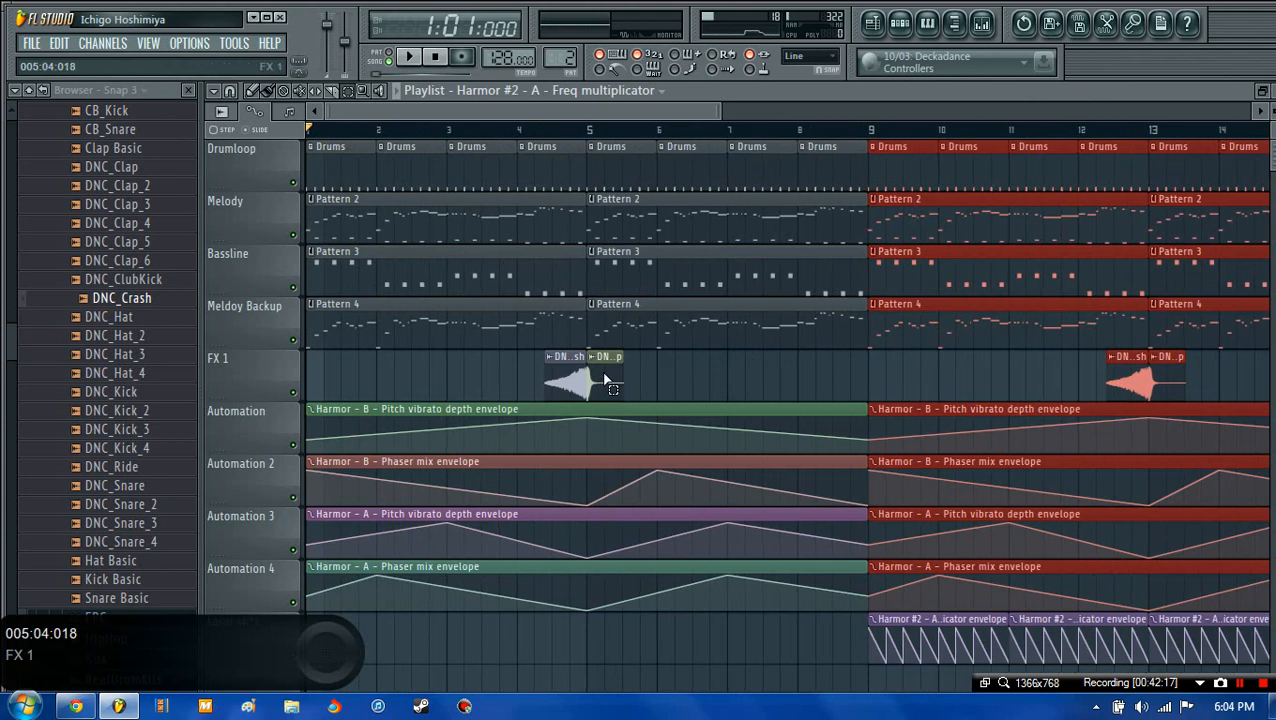
click(274, 90)
click(612, 380)
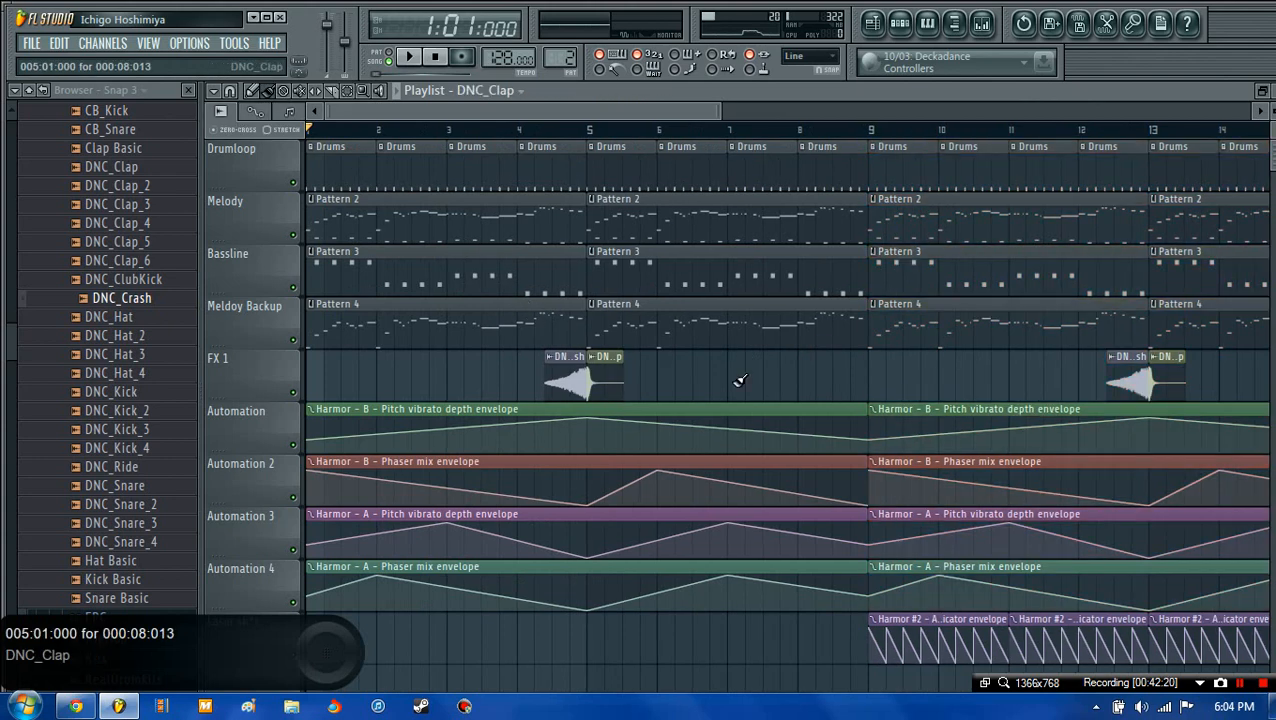
click(881, 381)
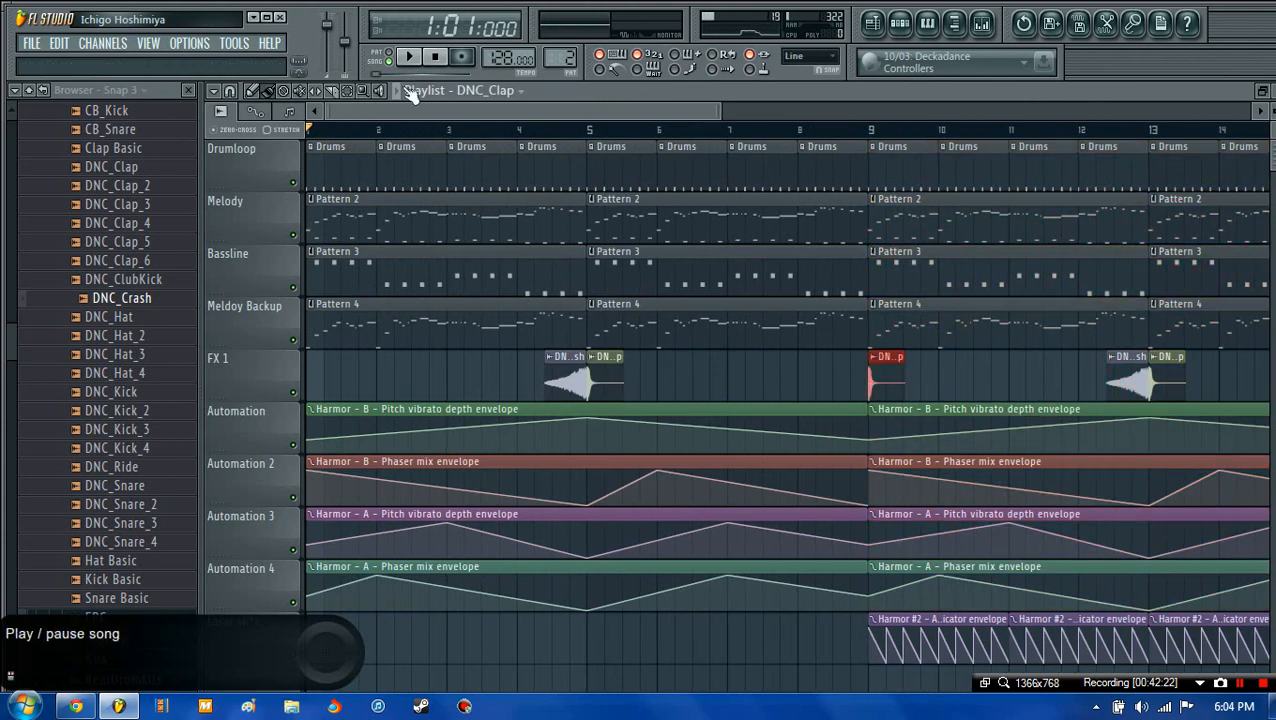
- Play the extended arrangement from the start to about bar 16, removing the stray DNC_Clap placed in bar 7, and stop playback
click(396, 90)
click(787, 382)
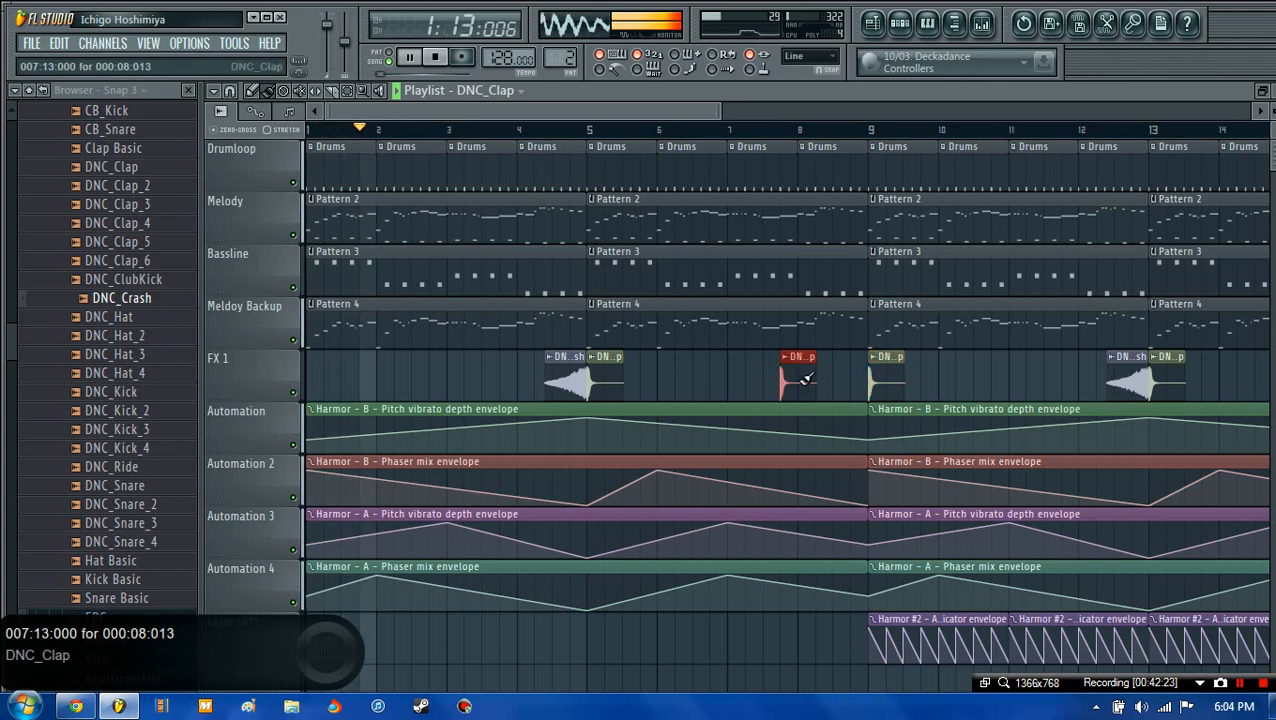
right_click(805, 379)
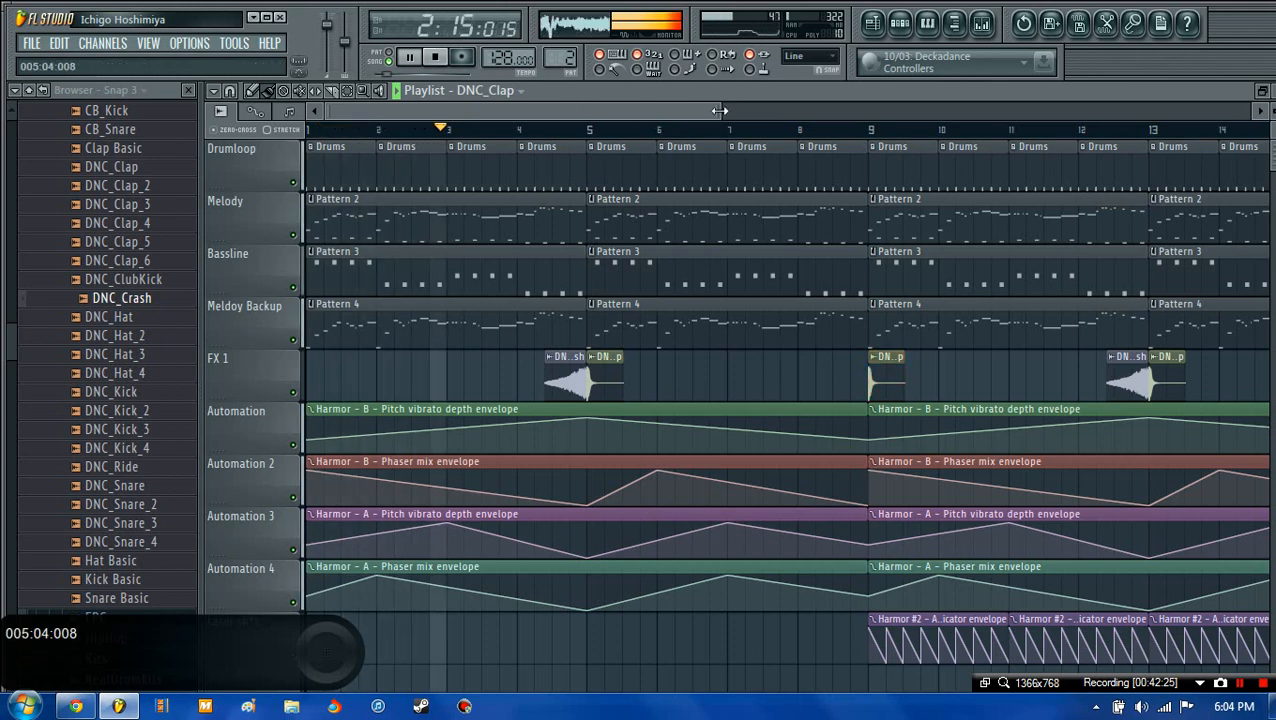
drag(734, 112, 785, 119)
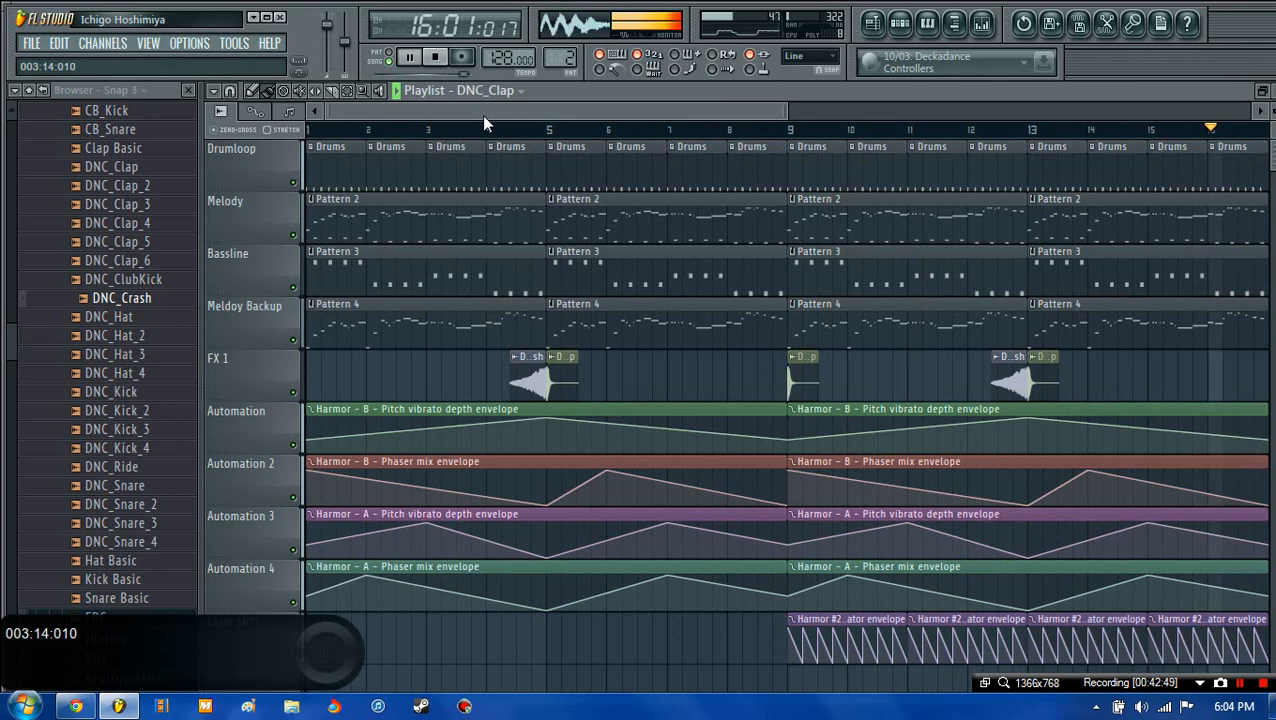
click(434, 57)
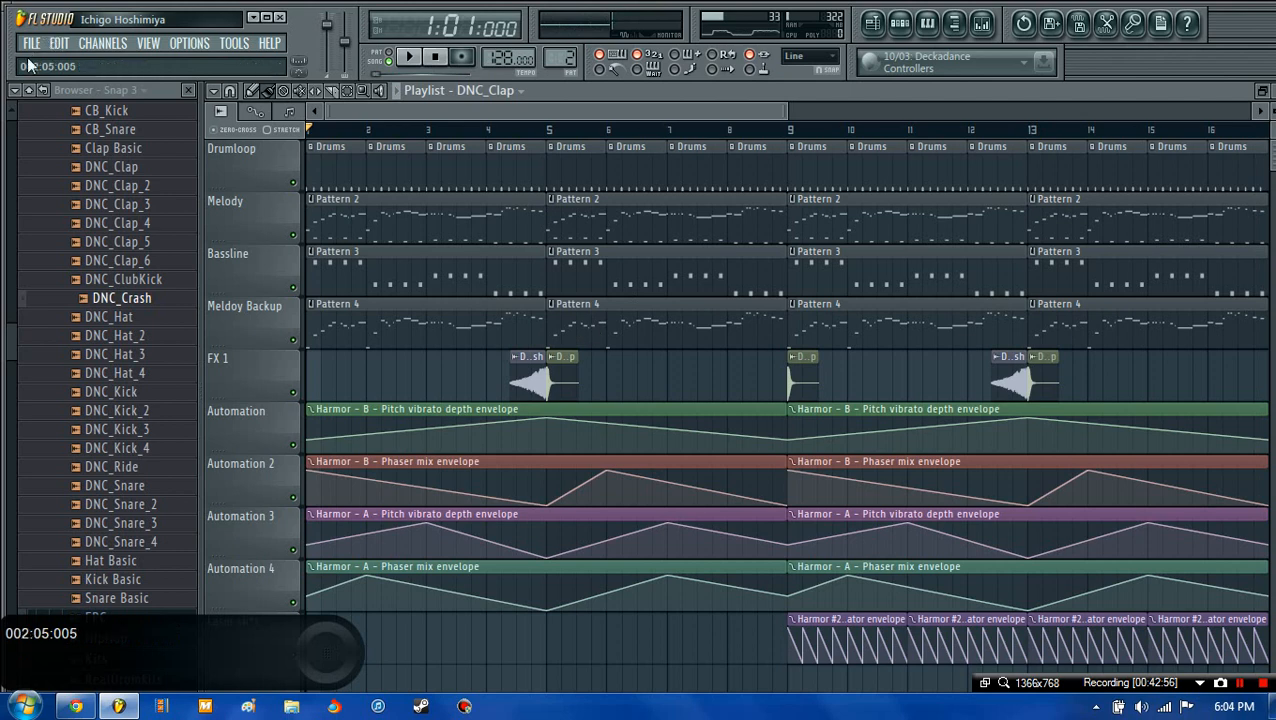
- Collapse the Dance and Legacy folders in the sample browser
drag(7, 327, 5, 316)
scroll(60, 280, up, 3)
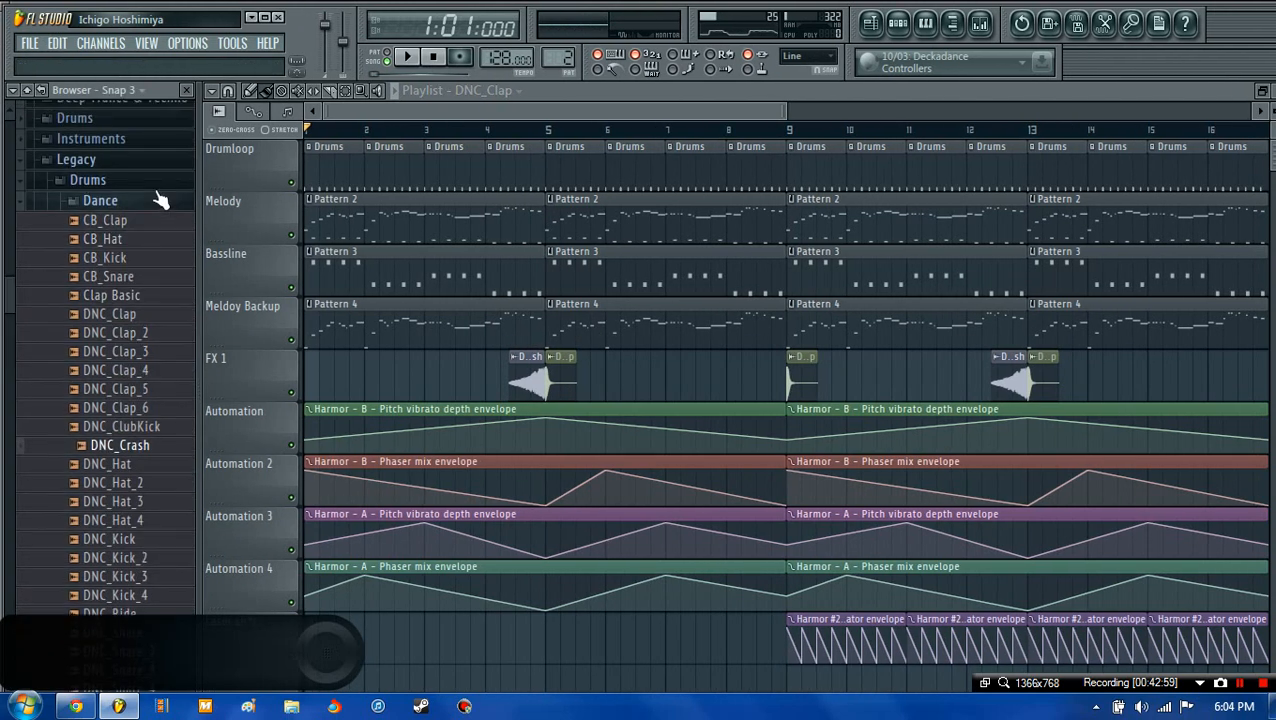
click(151, 202)
click(118, 162)
scroll(118, 167, up, 3)
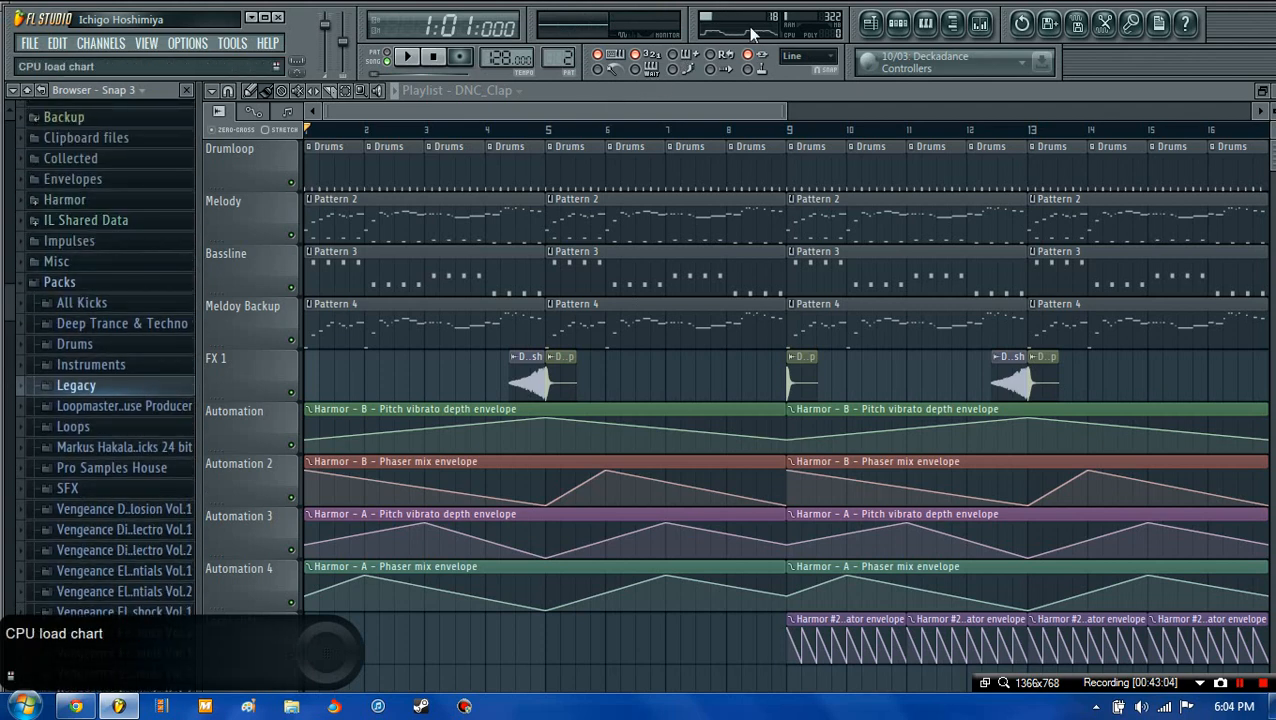
- Open the step sequencer and filter its channels to show the Unsorted group
click(904, 23)
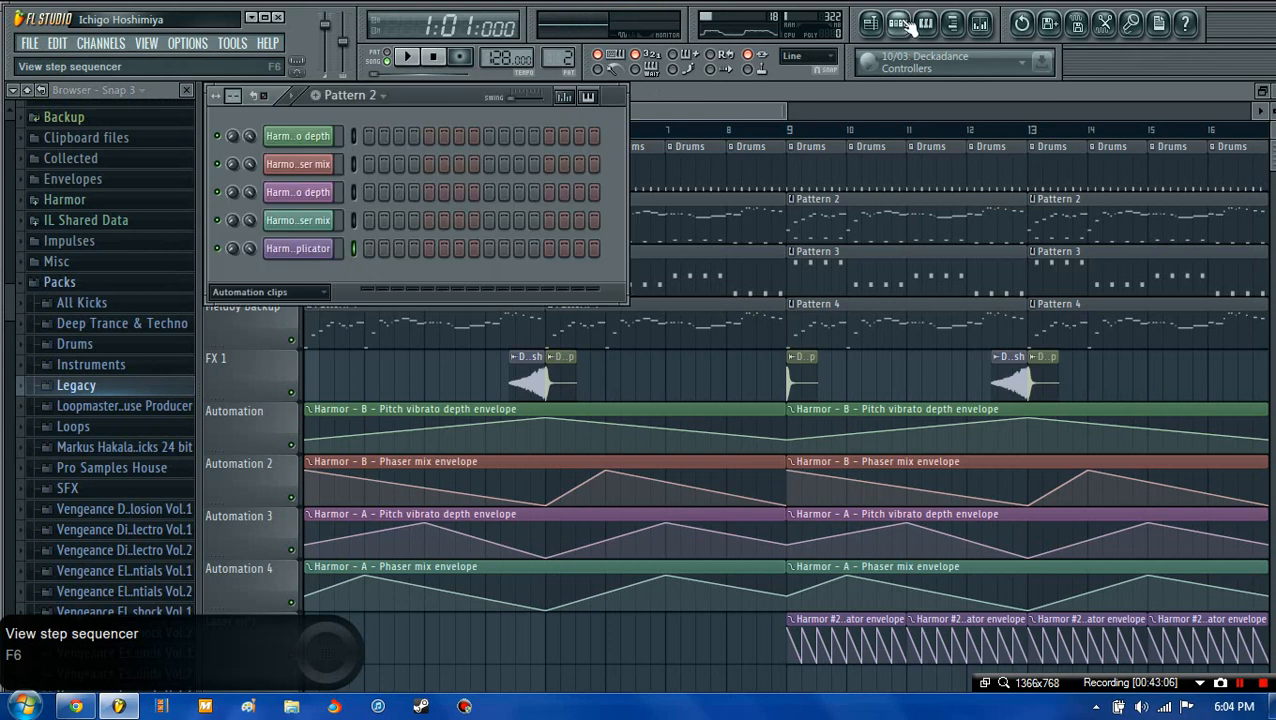
click(300, 292)
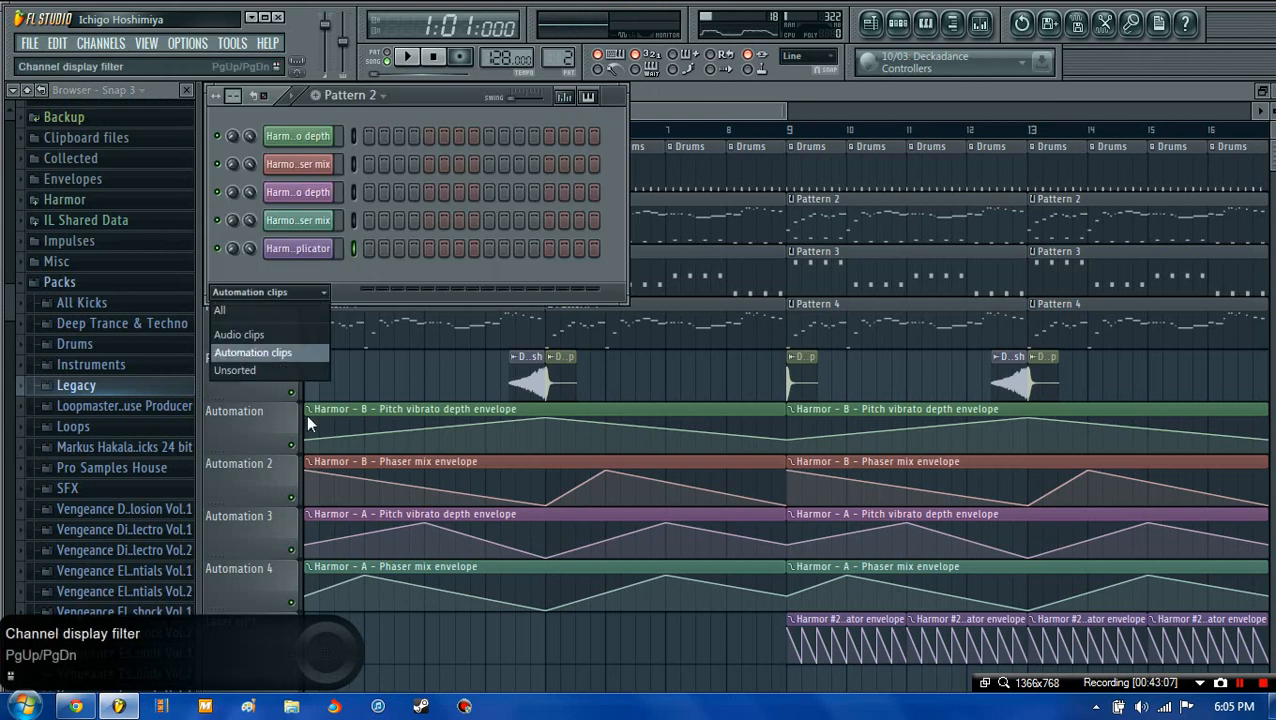
click(279, 372)
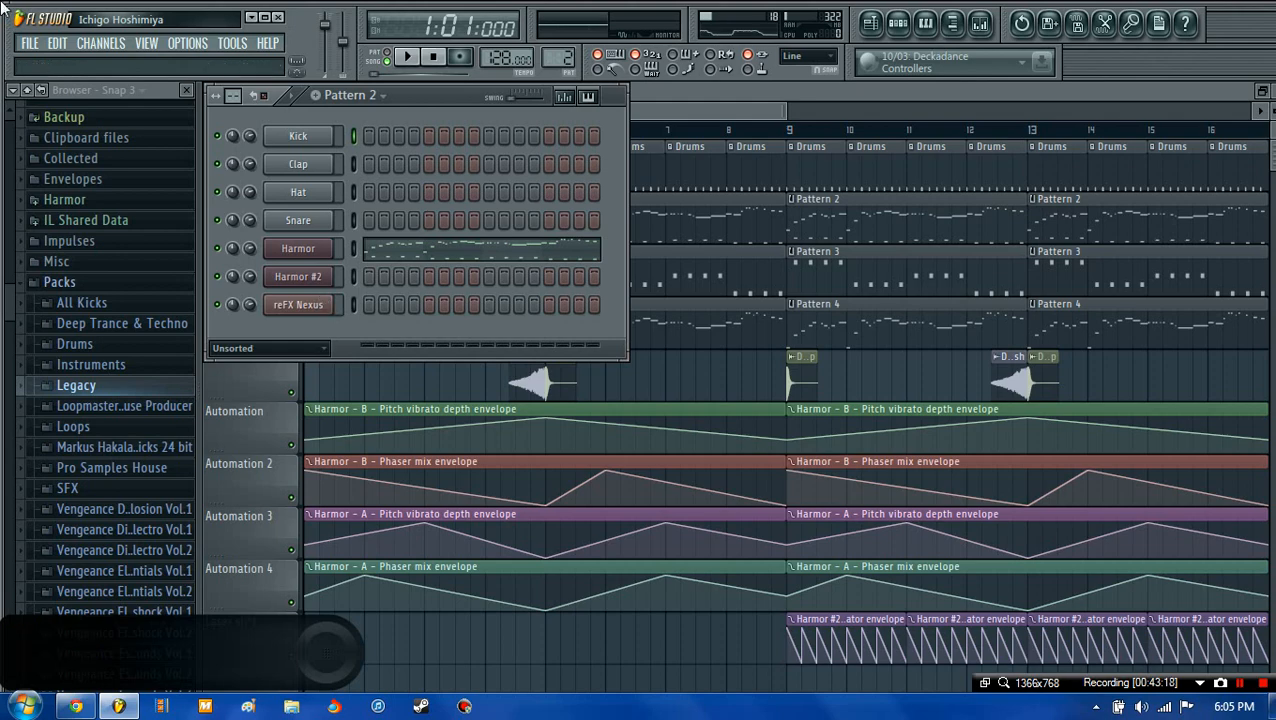
- Save the project to the Desktop as a FruityLoops loop file named "Name", and save it once more
click(31, 43)
click(52, 117)
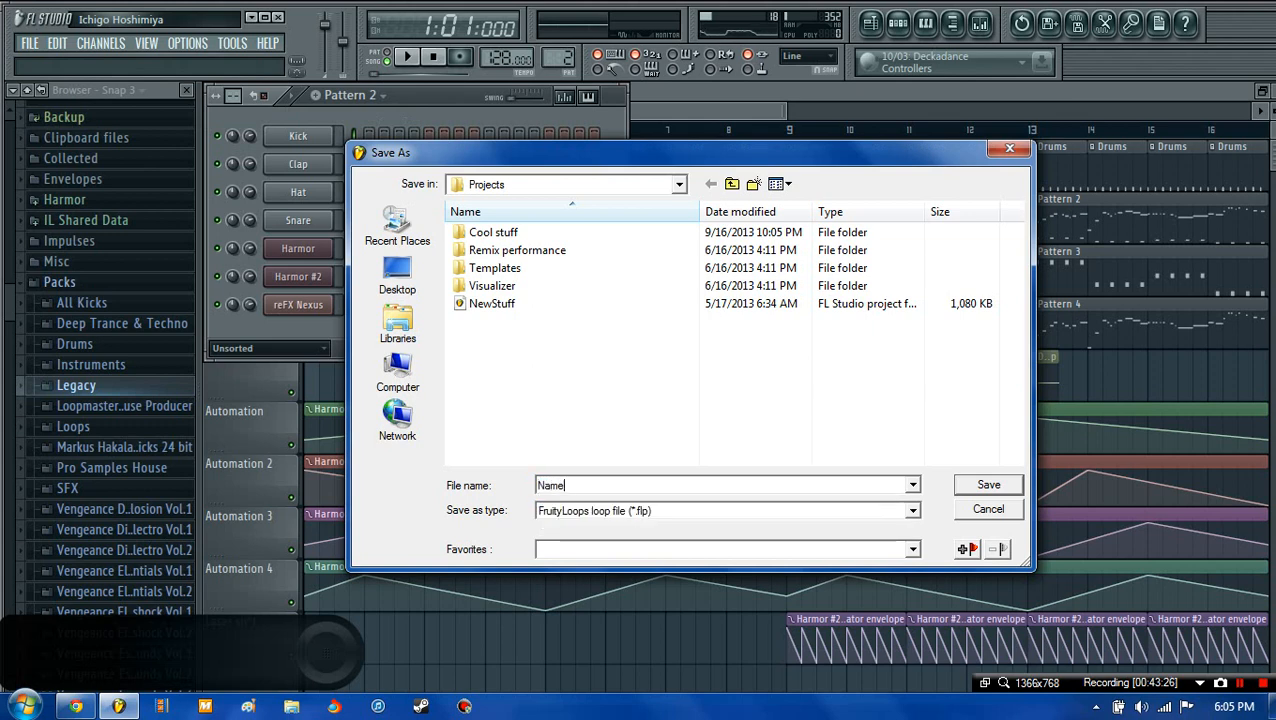
click(396, 272)
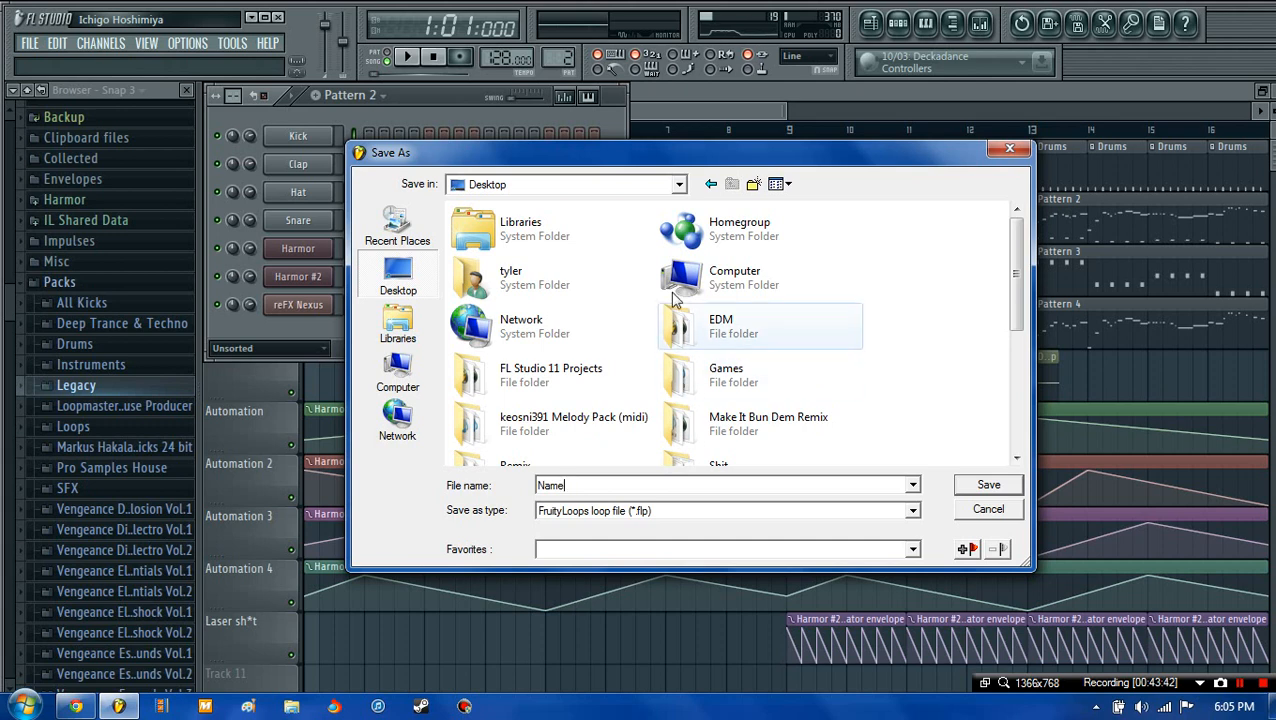
drag(1016, 260, 1005, 425)
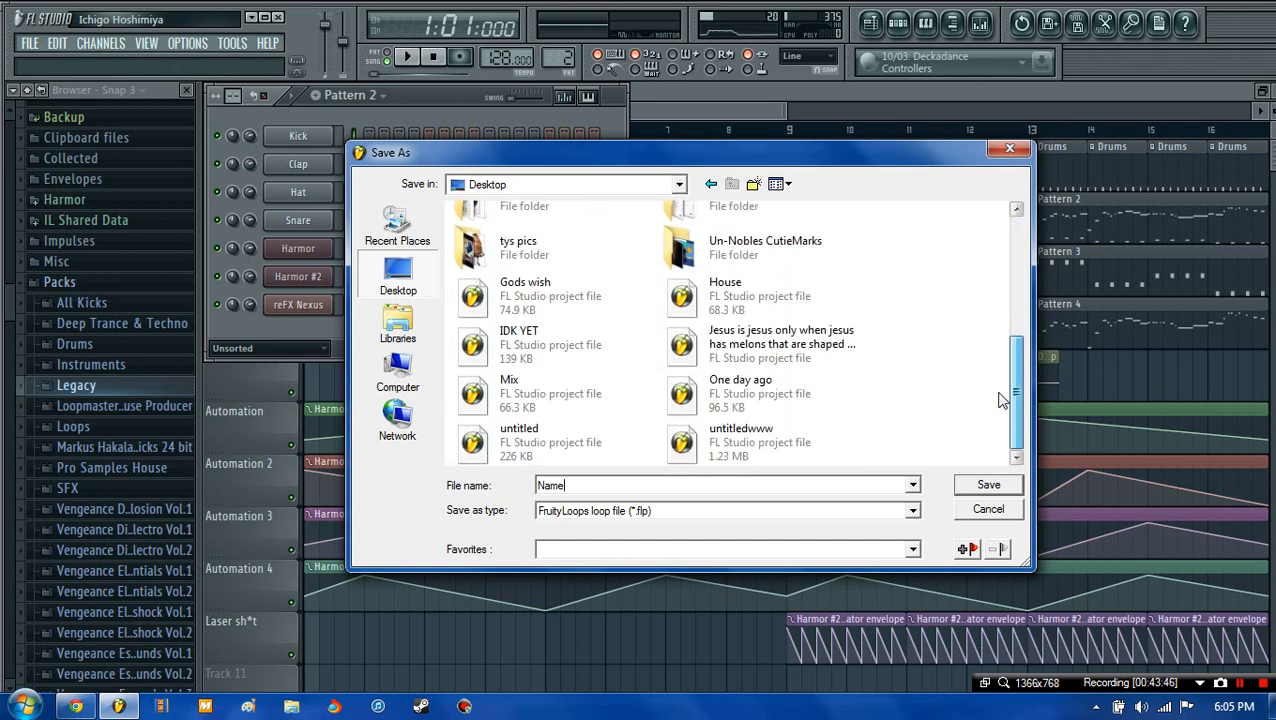
scroll(1005, 390, up, 6)
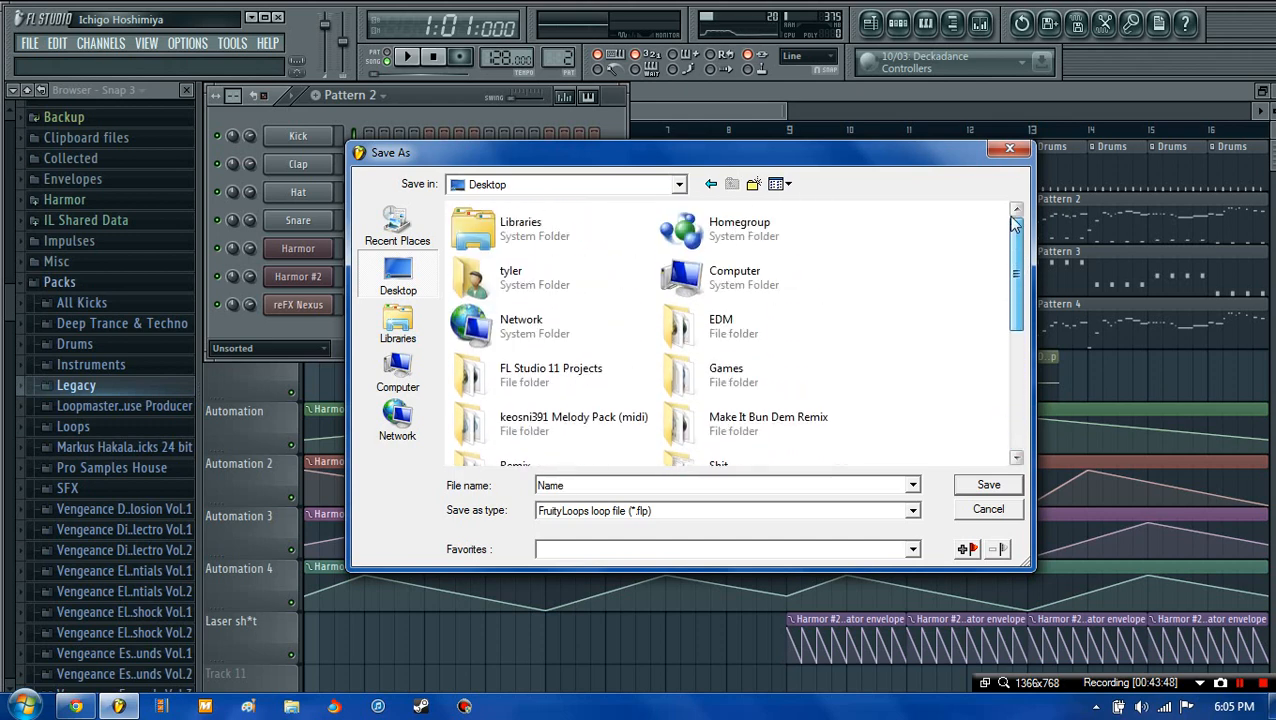
click(1000, 485)
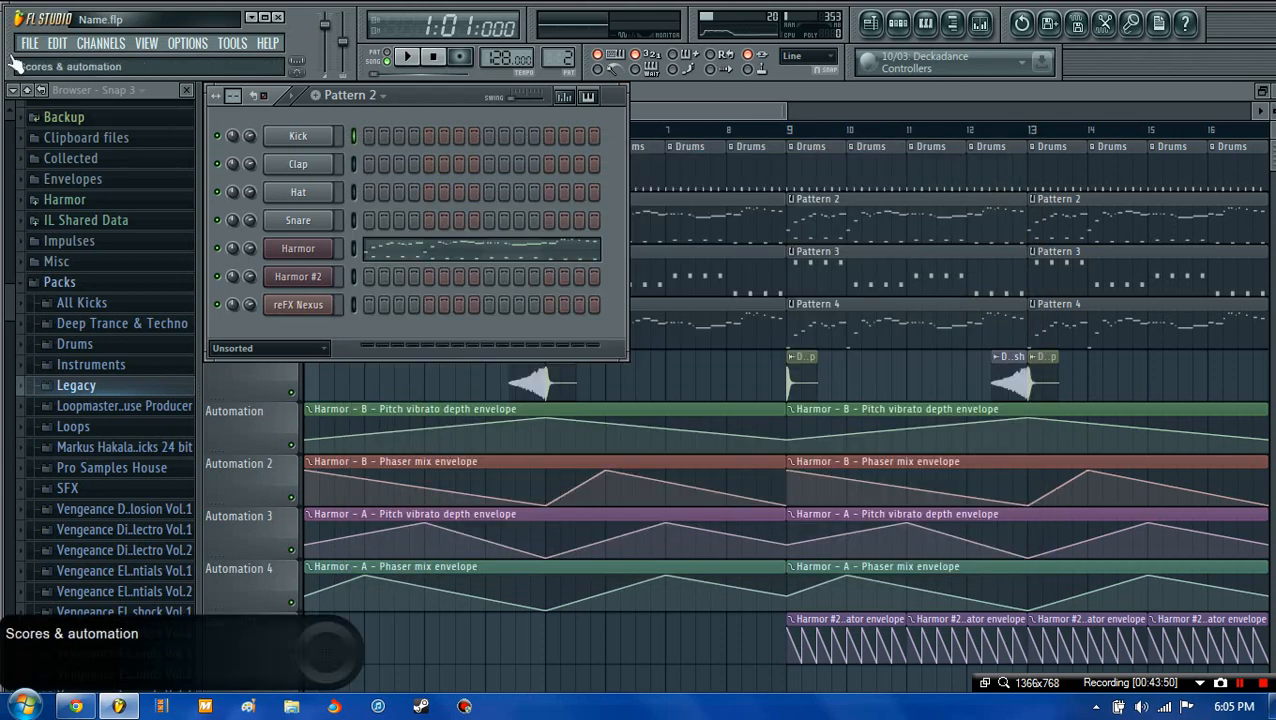
click(29, 45)
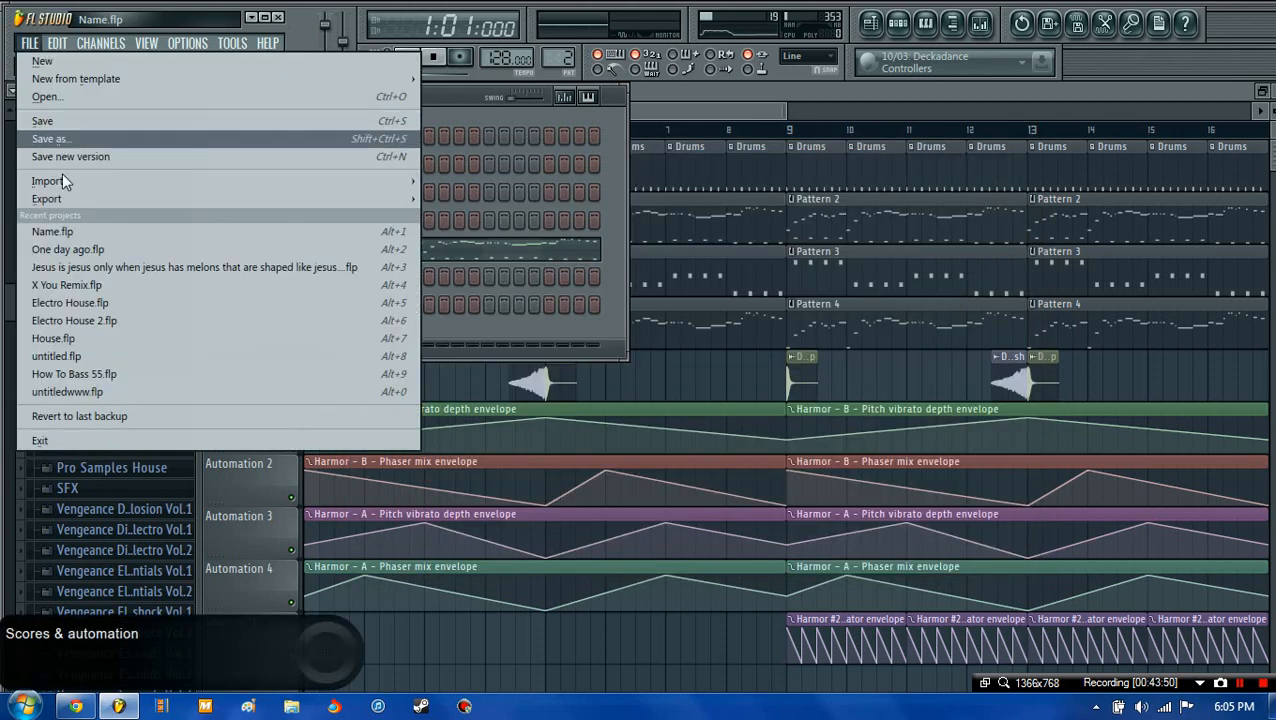
click(48, 120)
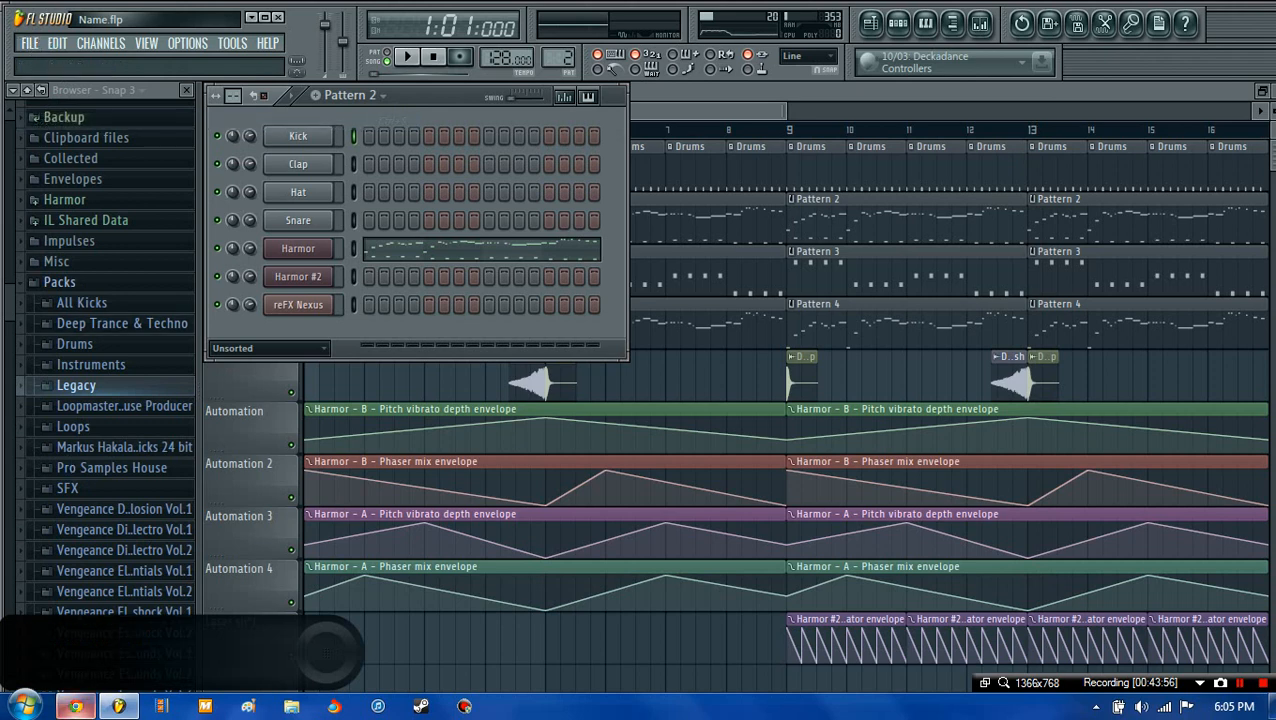
- Open the recent project "One day ago.flp" and bring its whole playlist arrangement into view
mouse_move(83, 710)
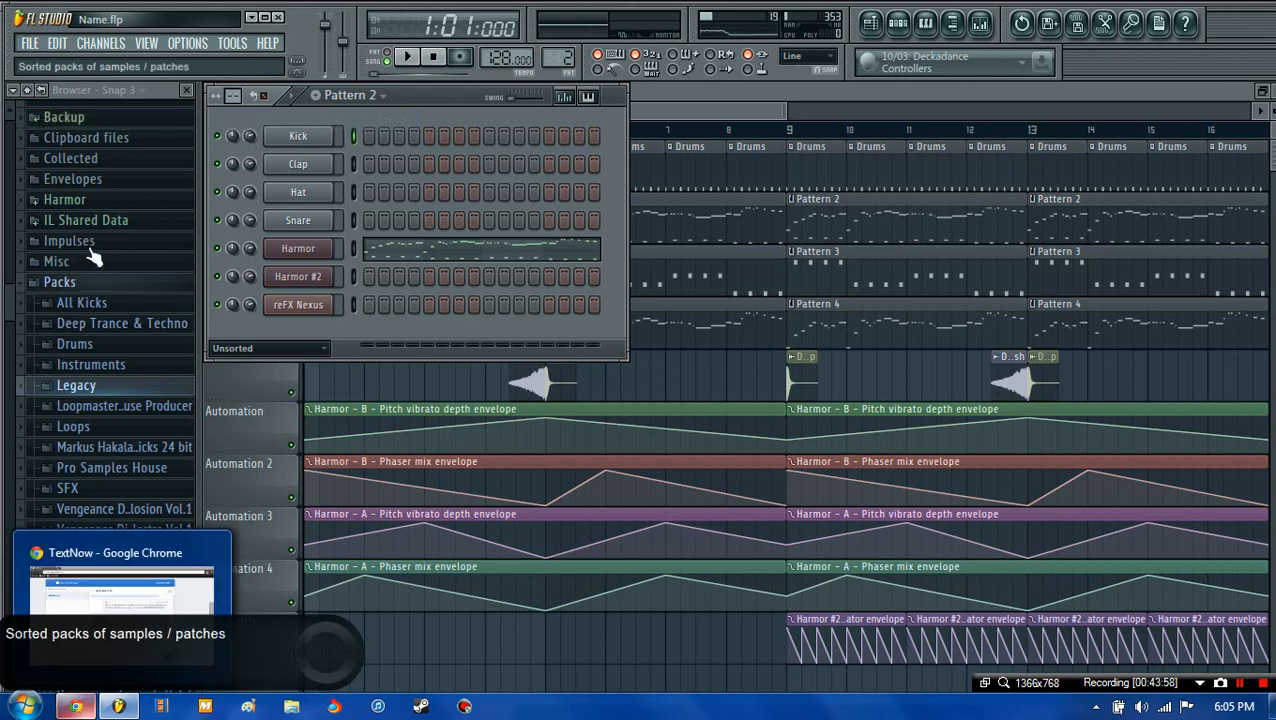
click(31, 45)
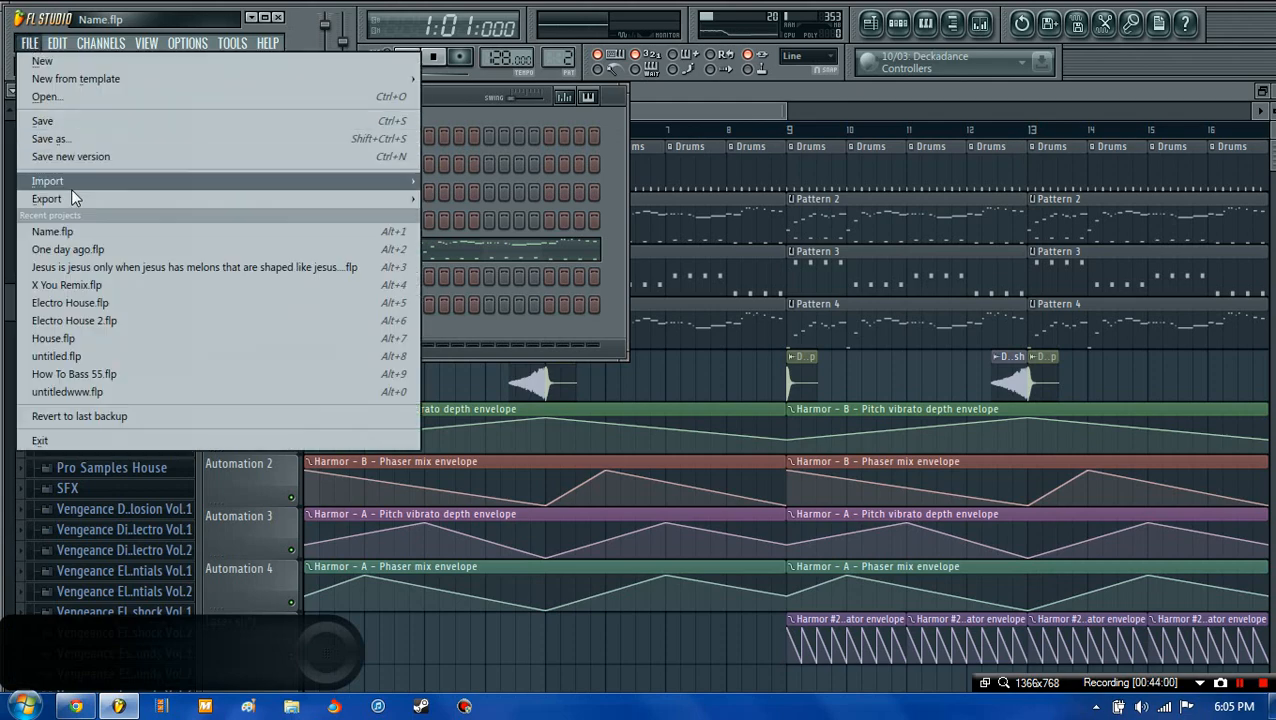
click(90, 246)
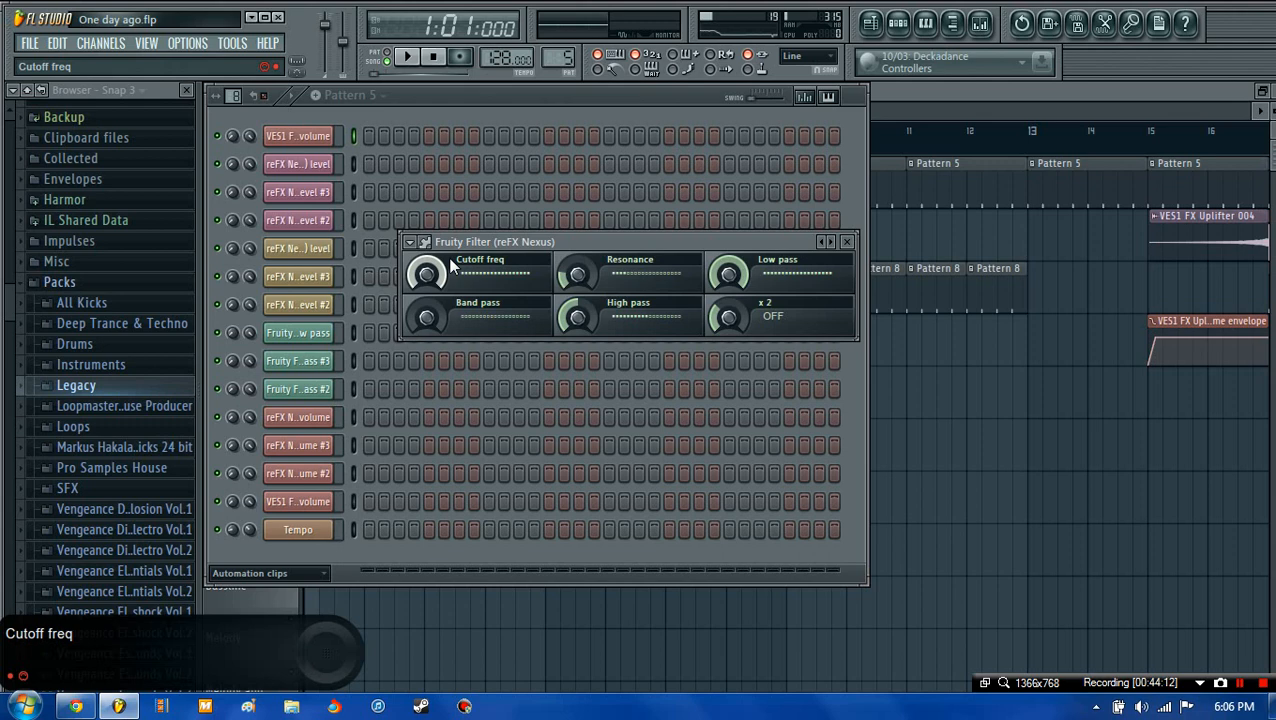
click(960, 89)
drag(395, 107, 1273, 137)
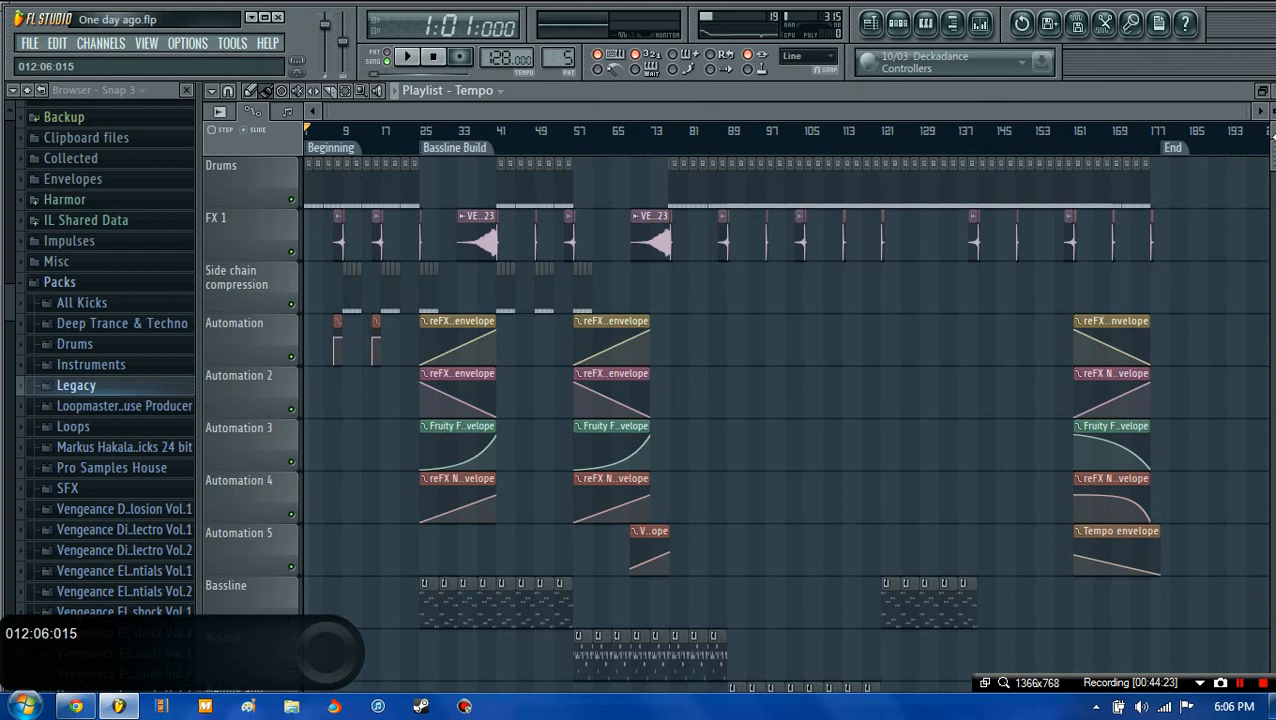
- Examine the playlist's track layout, from drums, FX and side chain compression through the automation tracks to the bassline and melody
scroll(906, 288, down, 6)
scroll(906, 288, up, 6)
scroll(900, 291, down, 4)
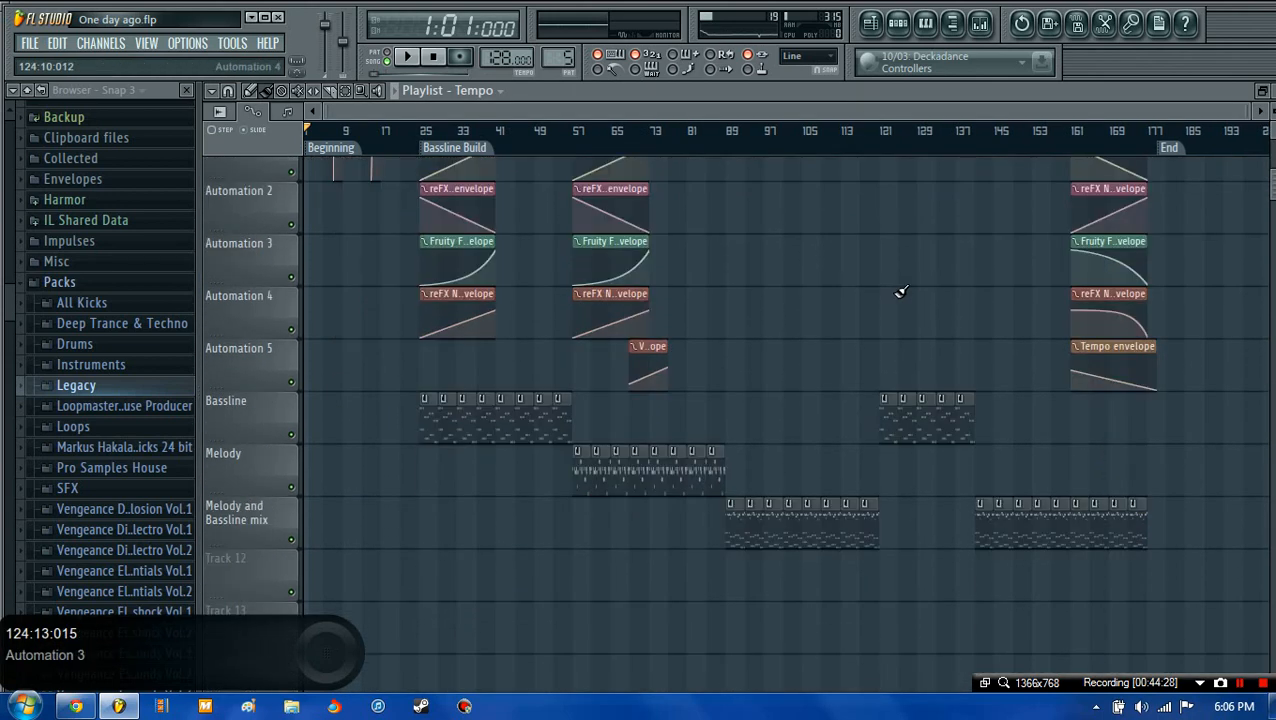
scroll(900, 291, down, 1)
scroll(230, 495, up, 4)
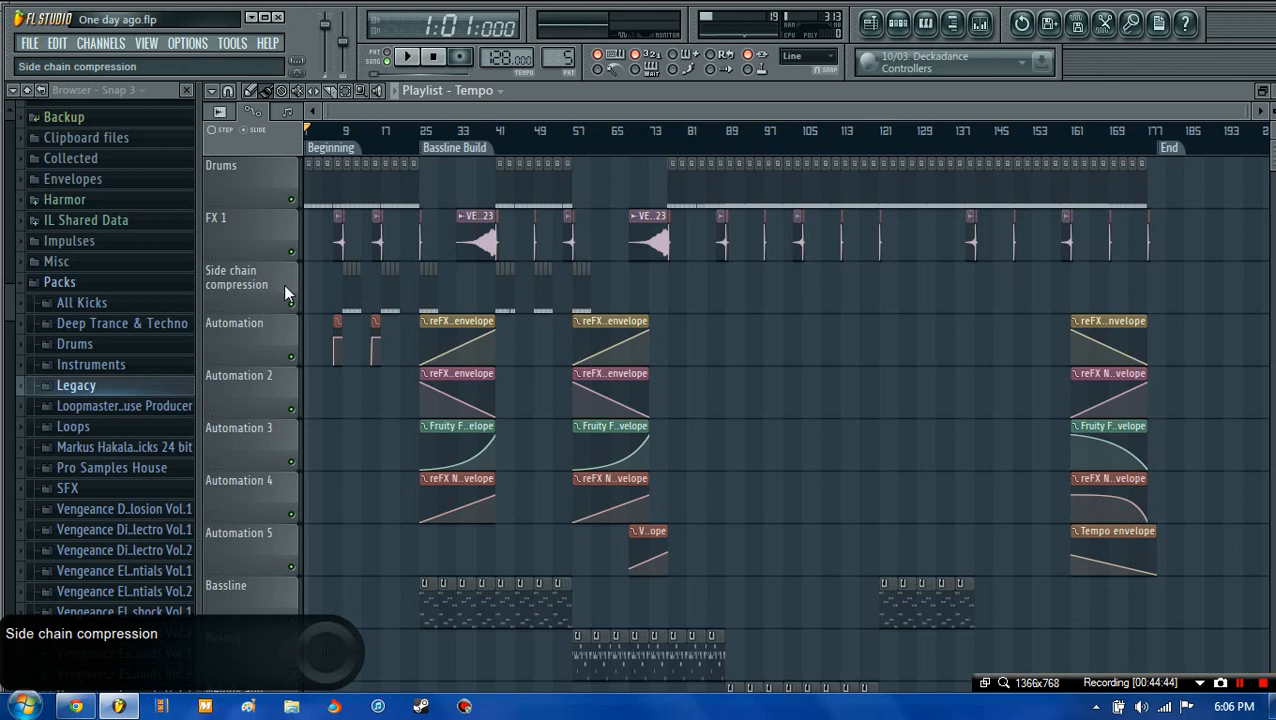
scroll(280, 445, down, 2)
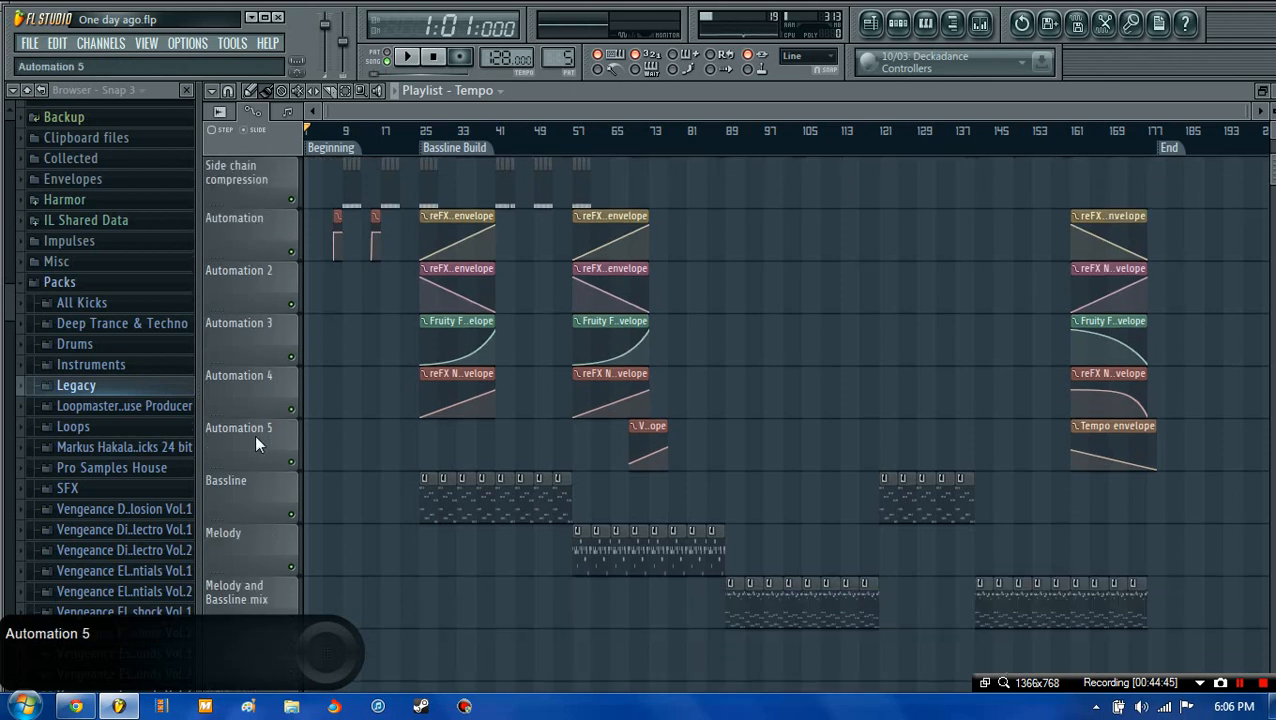
scroll(276, 511, down, 2)
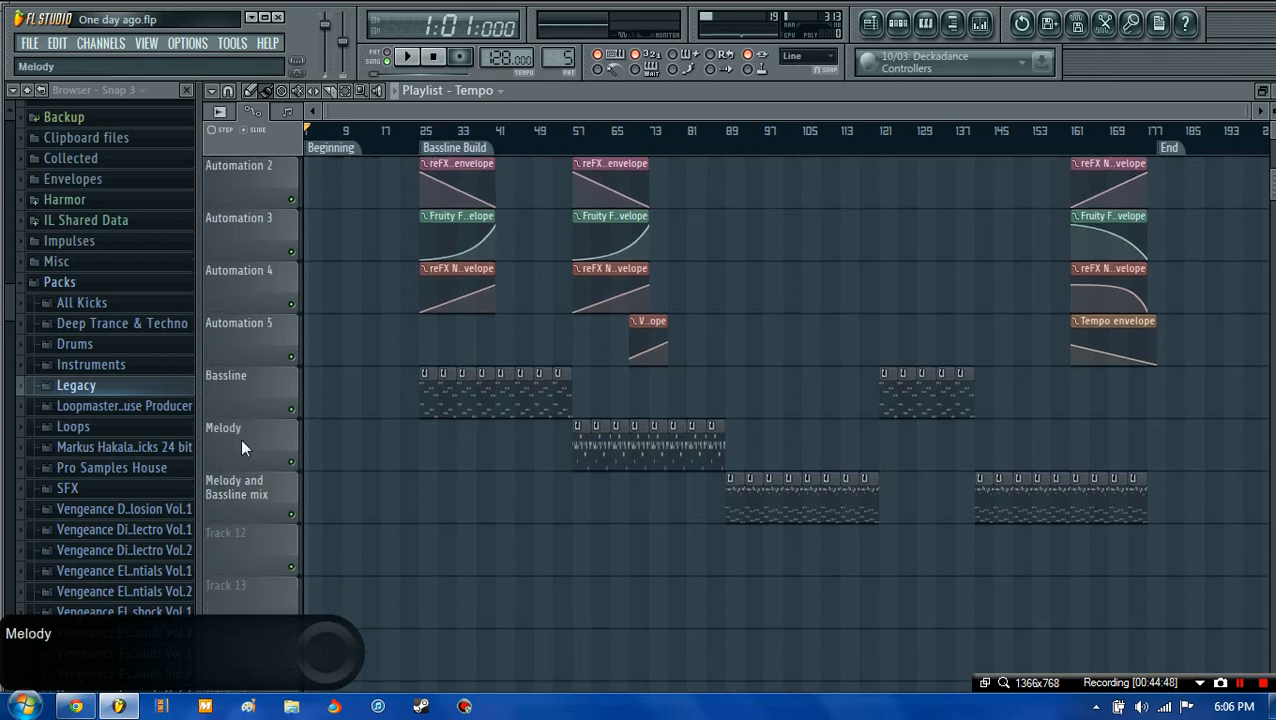
scroll(860, 155, up, 1)
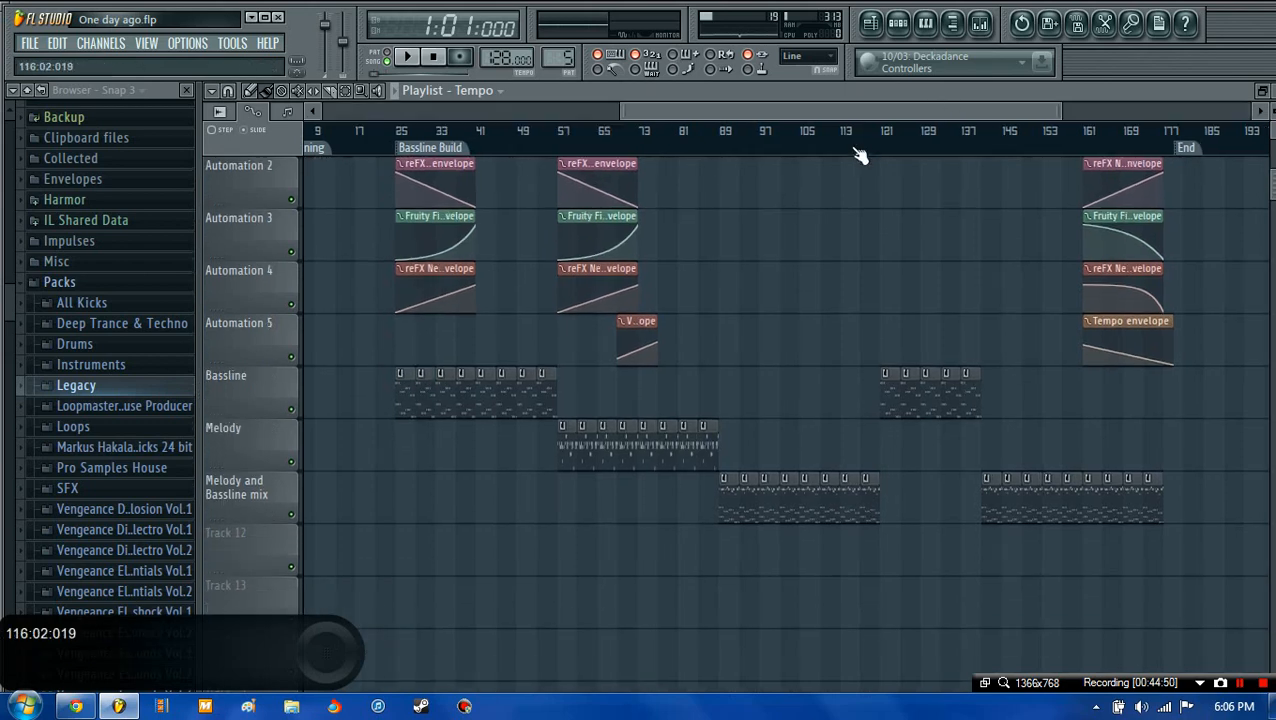
scroll(858, 153, up, 7)
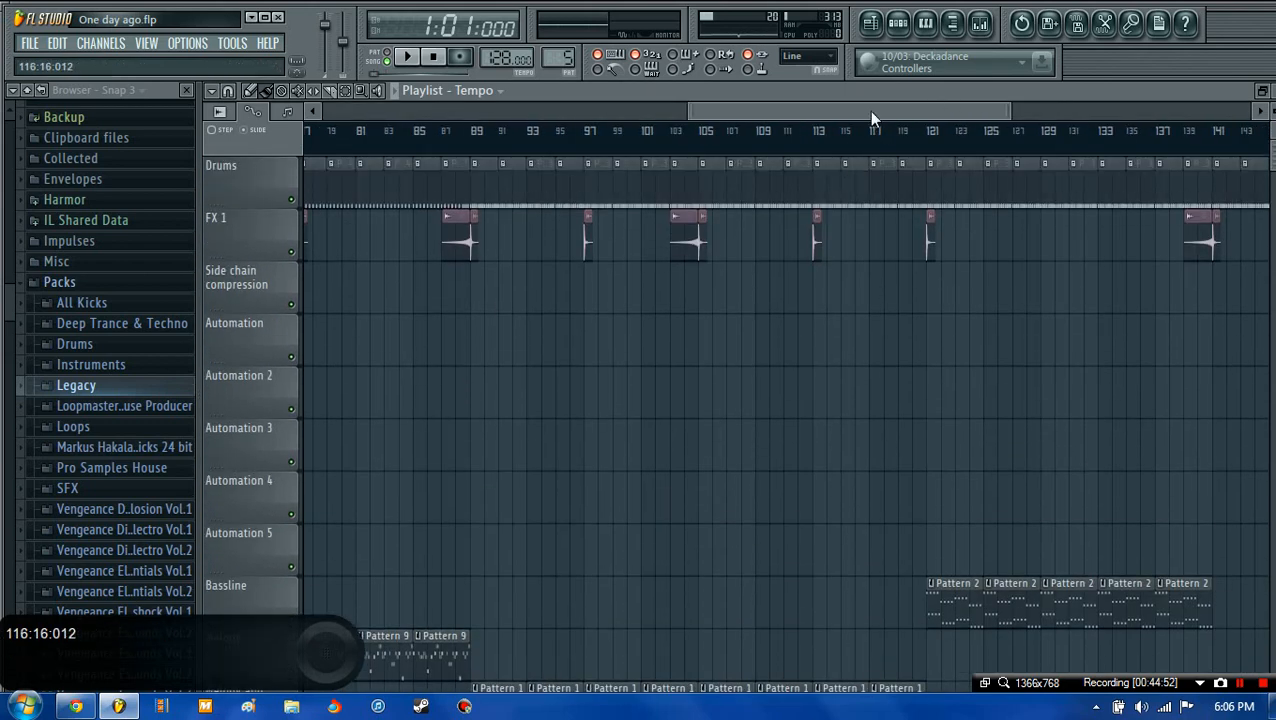
- Play the song from the beginning through the first uplifter to about bar 11, and stop playback
drag(868, 112, 424, 115)
click(396, 90)
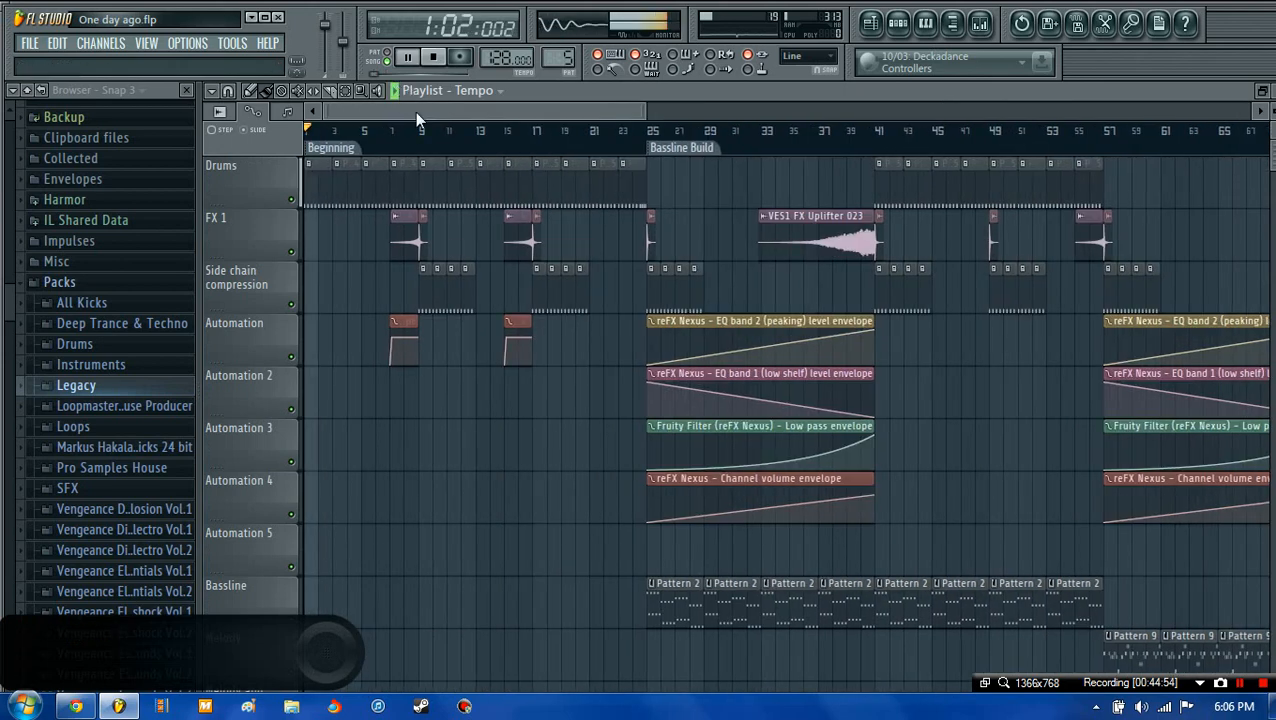
scroll(413, 131, up, 4)
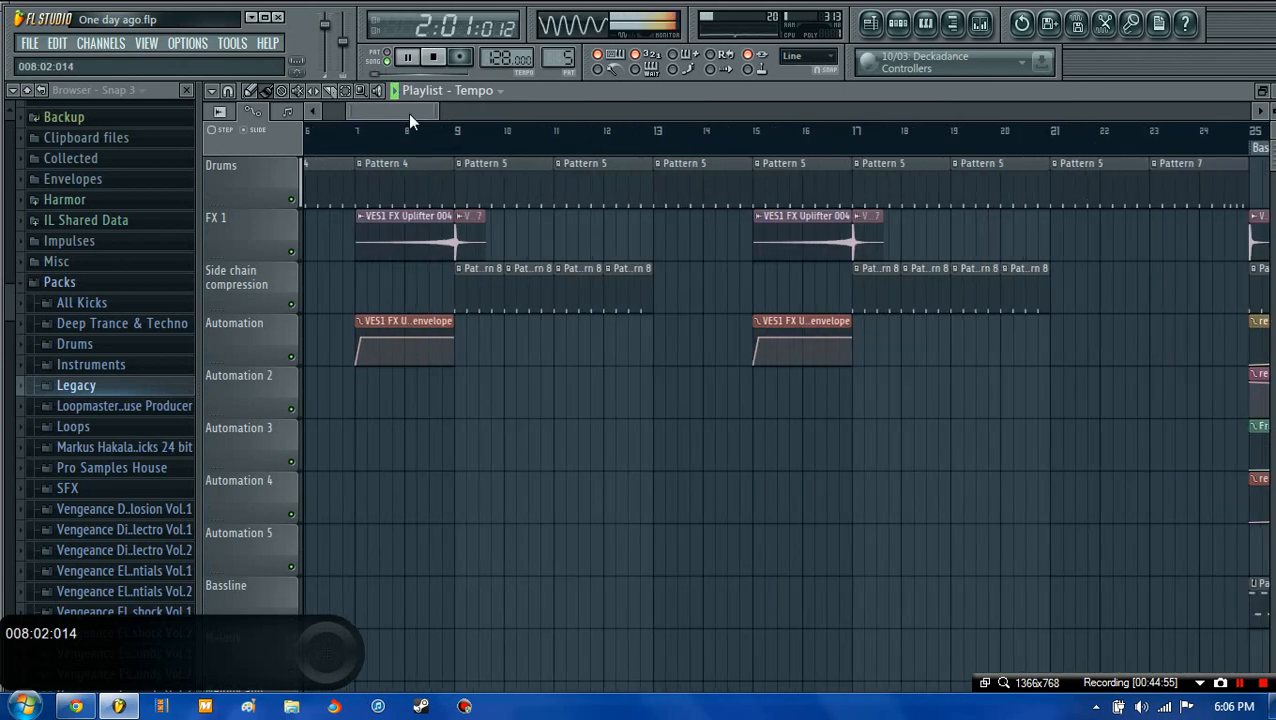
drag(408, 113, 381, 104)
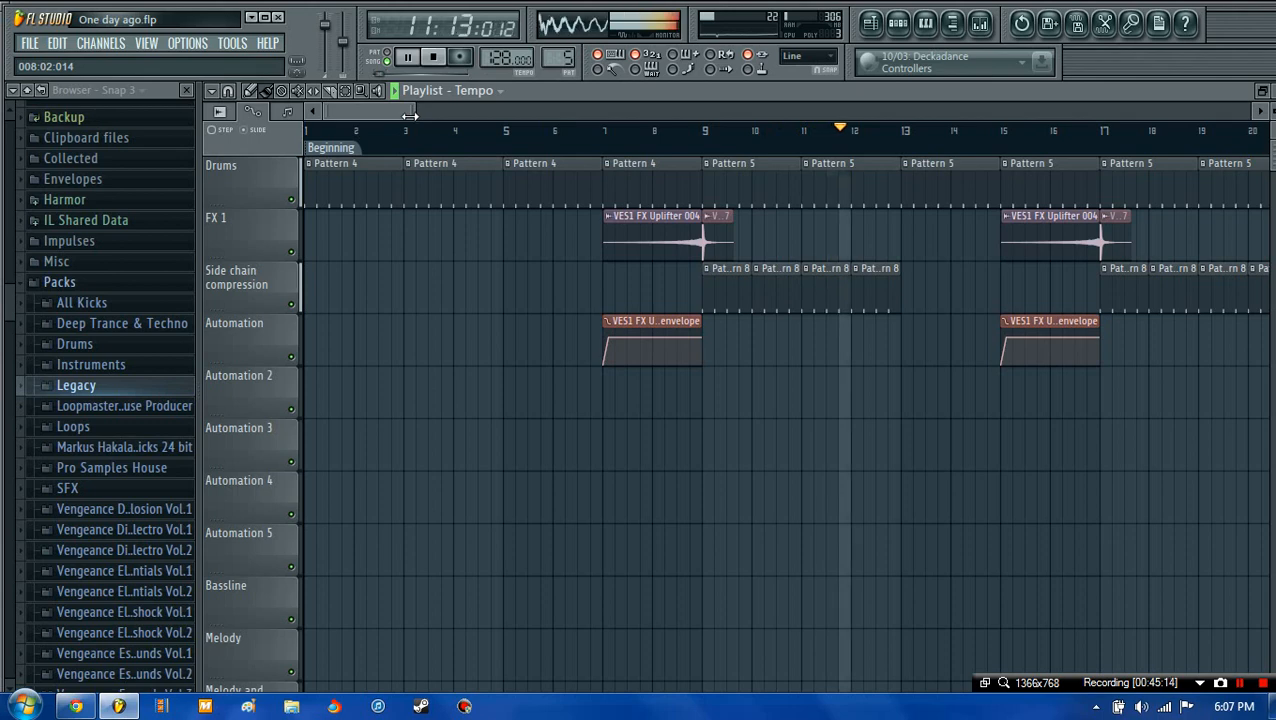
click(437, 60)
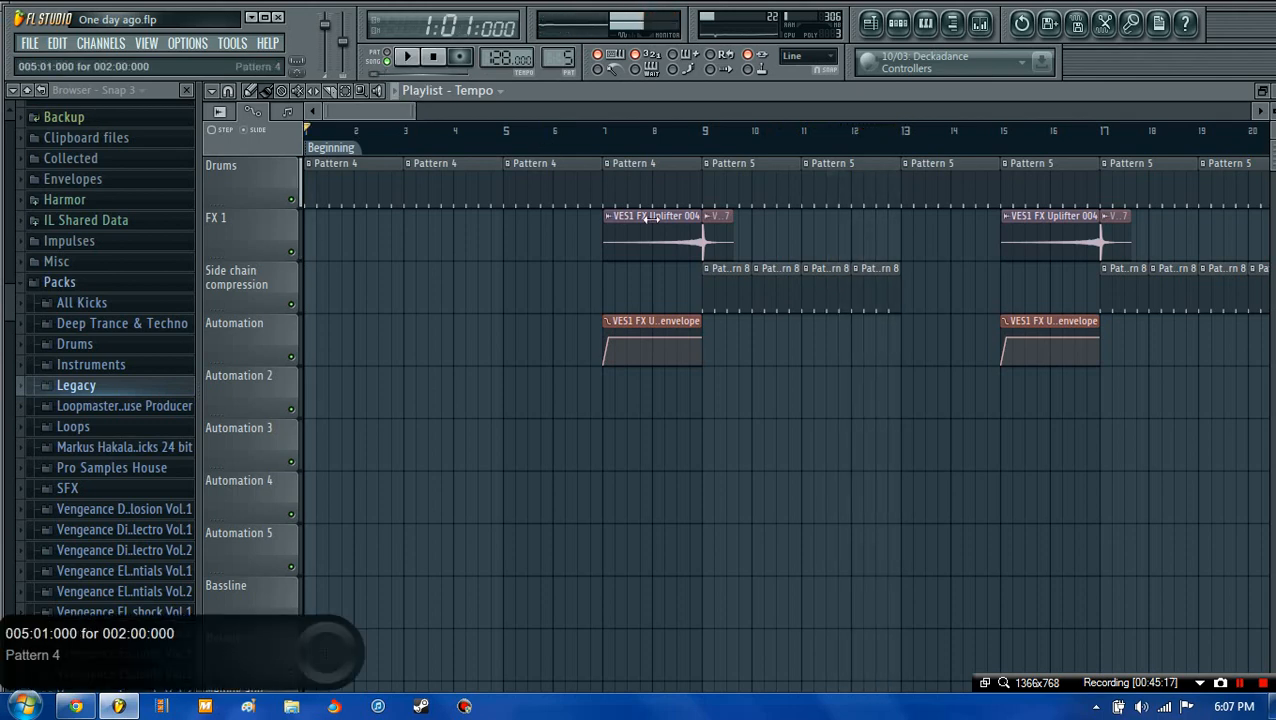
- Audition the section starting at bar 9, stopping once and replaying it from the same bar
click(708, 138)
click(412, 57)
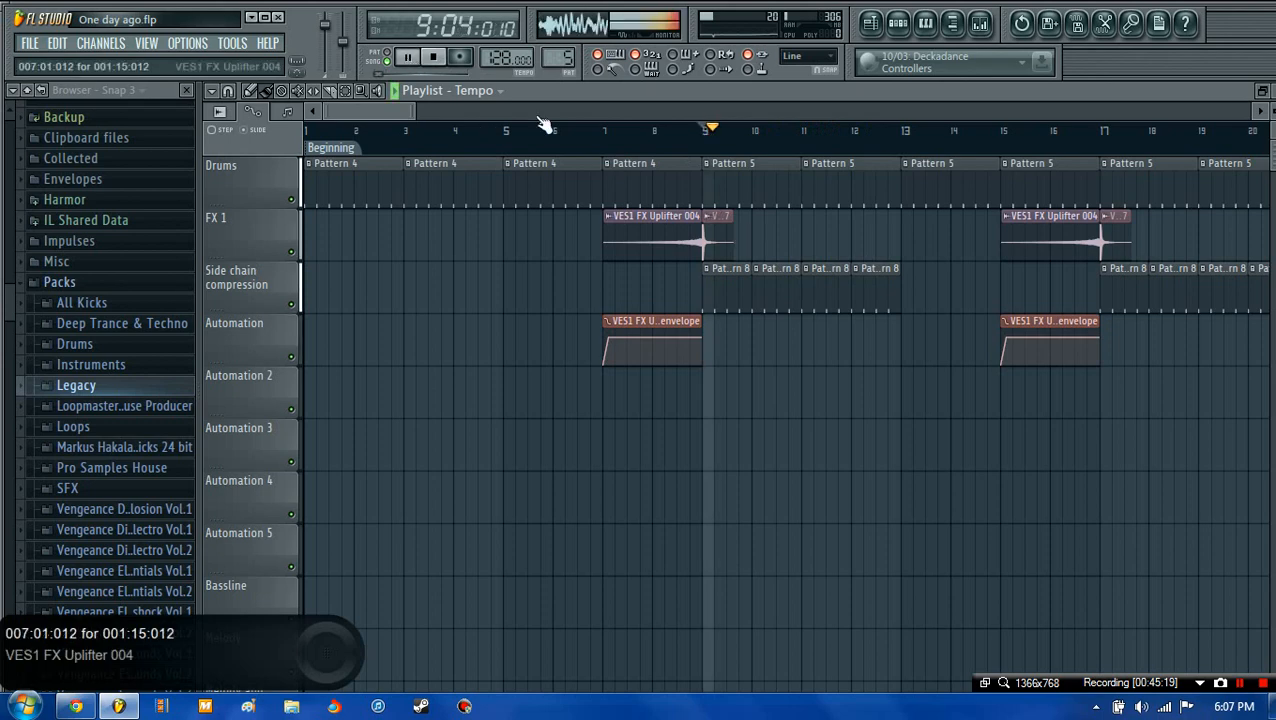
click(438, 62)
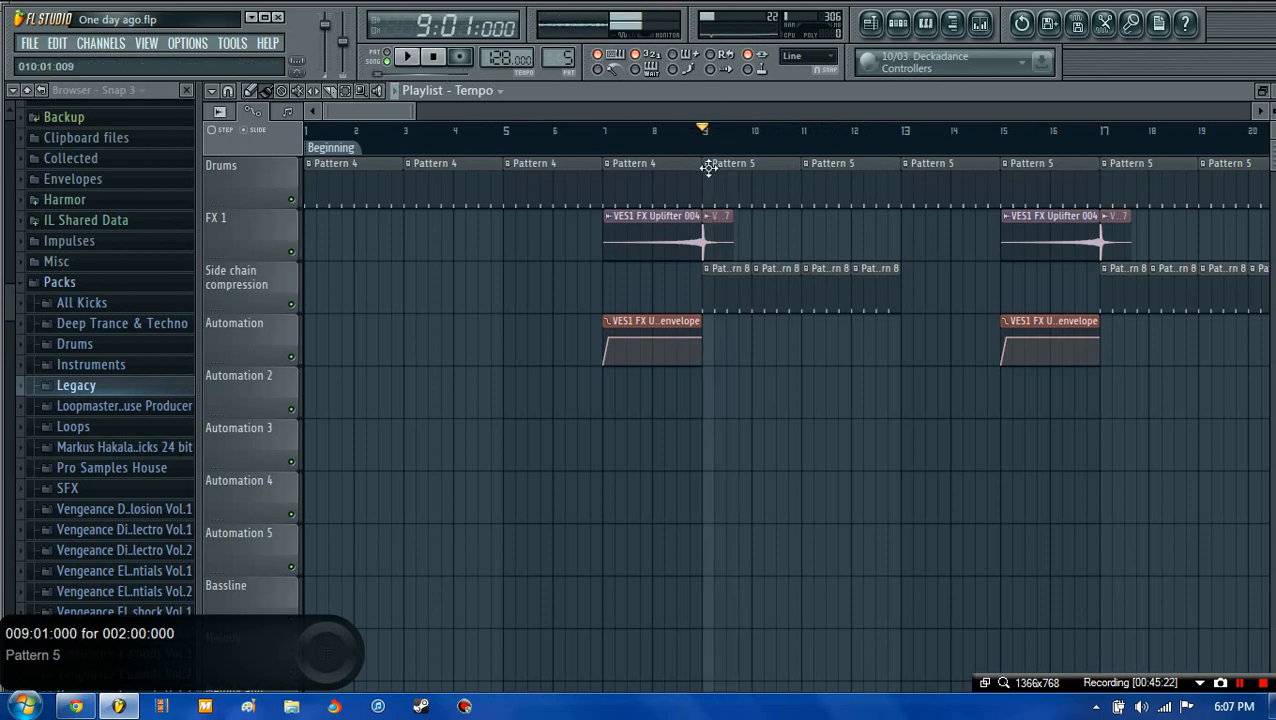
click(412, 60)
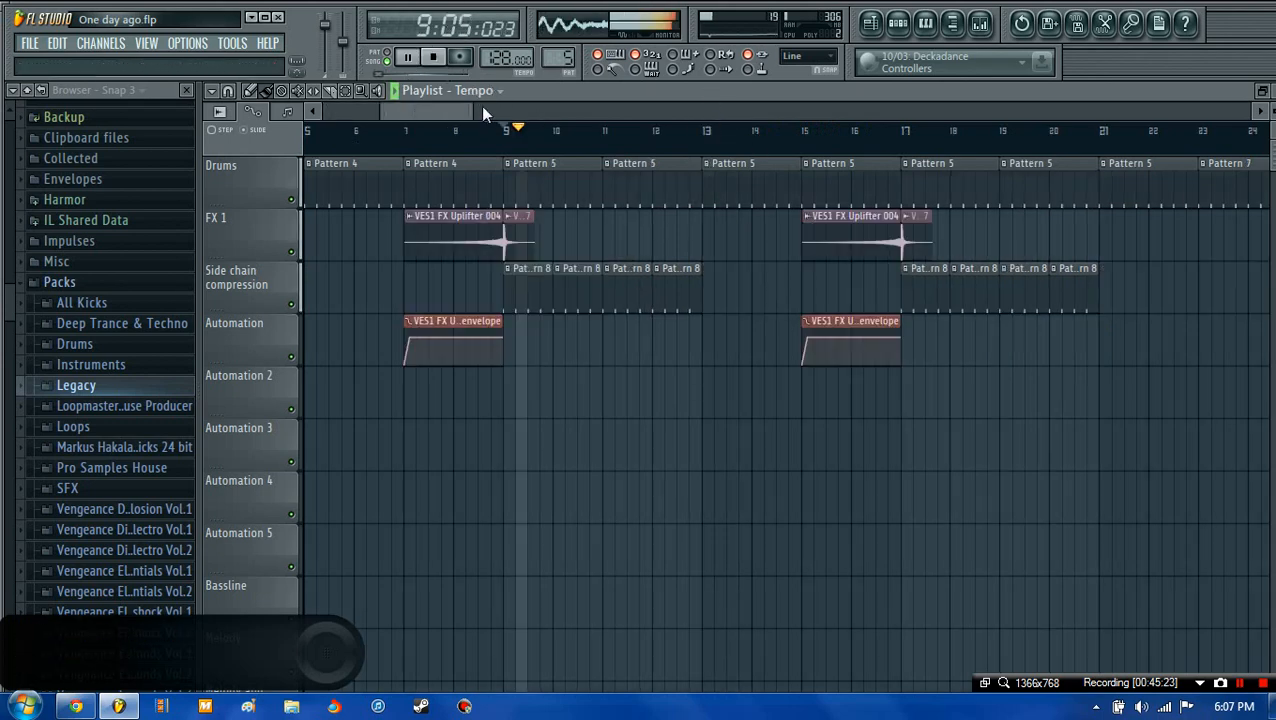
- Jump playback to the Bassline Build marker at bar 25 and follow the automation envelopes as they play
click(633, 145)
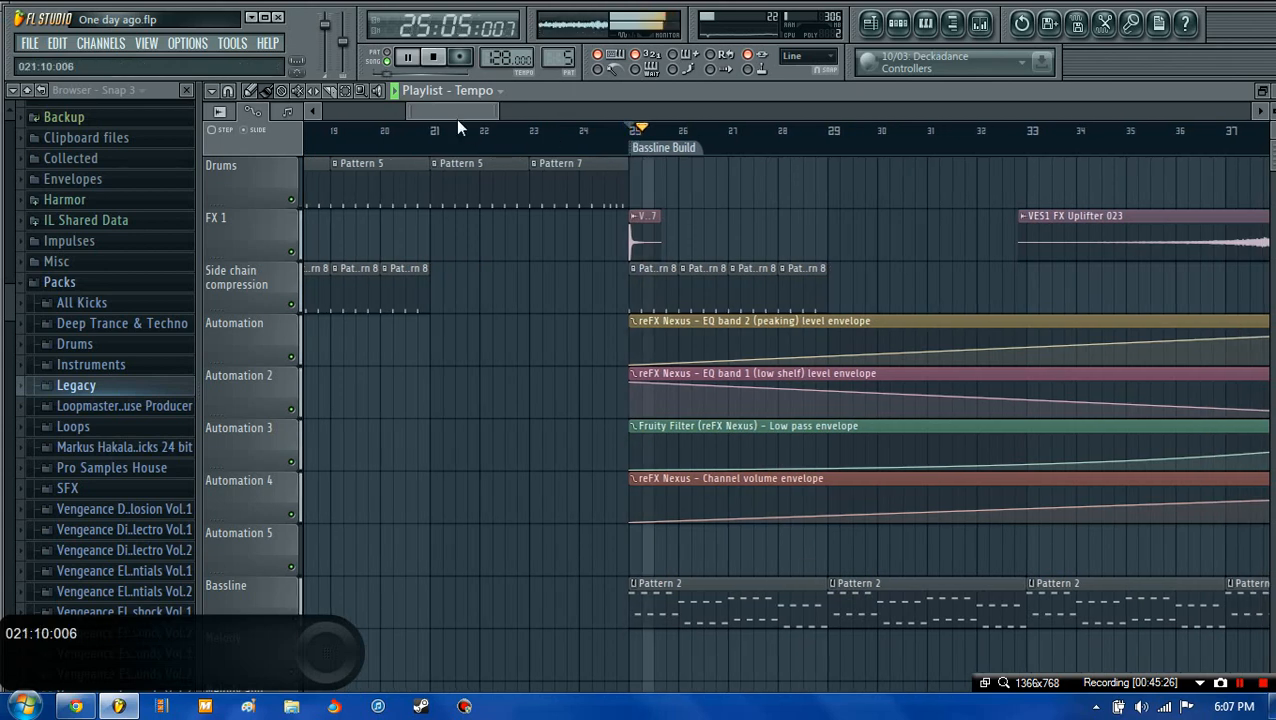
drag(456, 114, 480, 113)
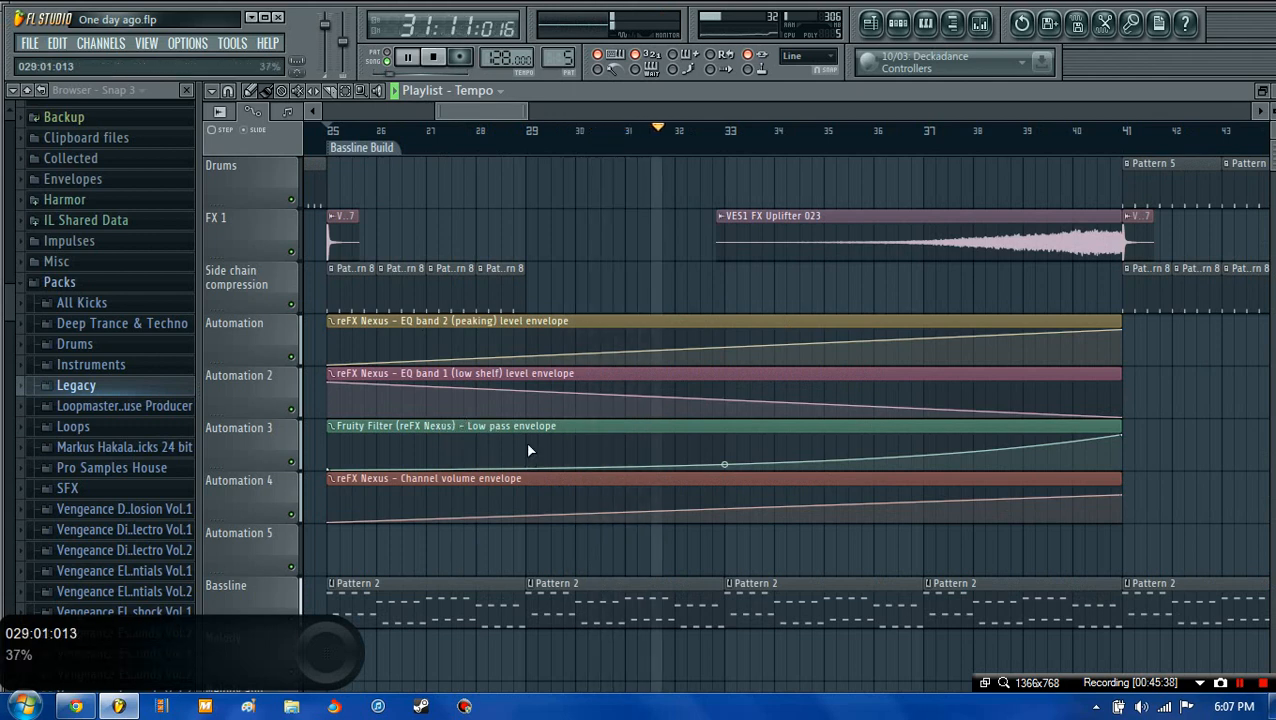
drag(504, 106, 497, 175)
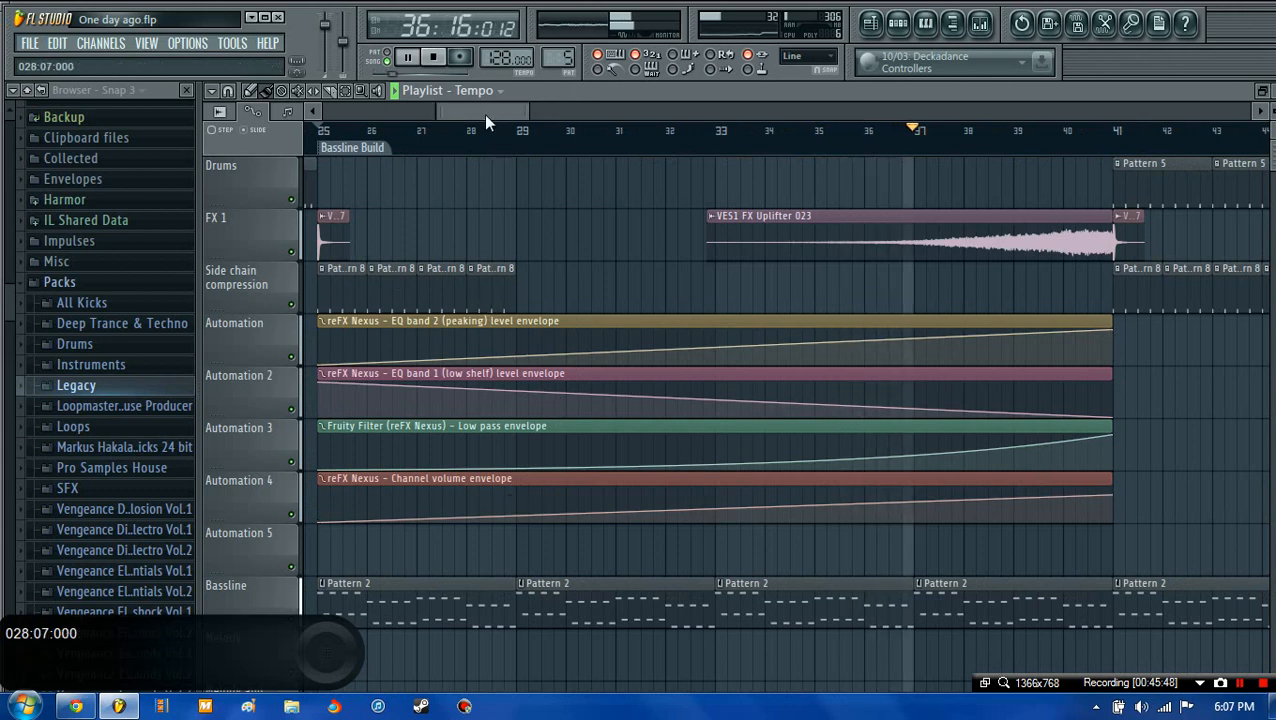
drag(486, 115, 487, 115)
- Inspect the Fruity Filter on the reFX Nexus mixer track, and close the filter and mixer
click(981, 26)
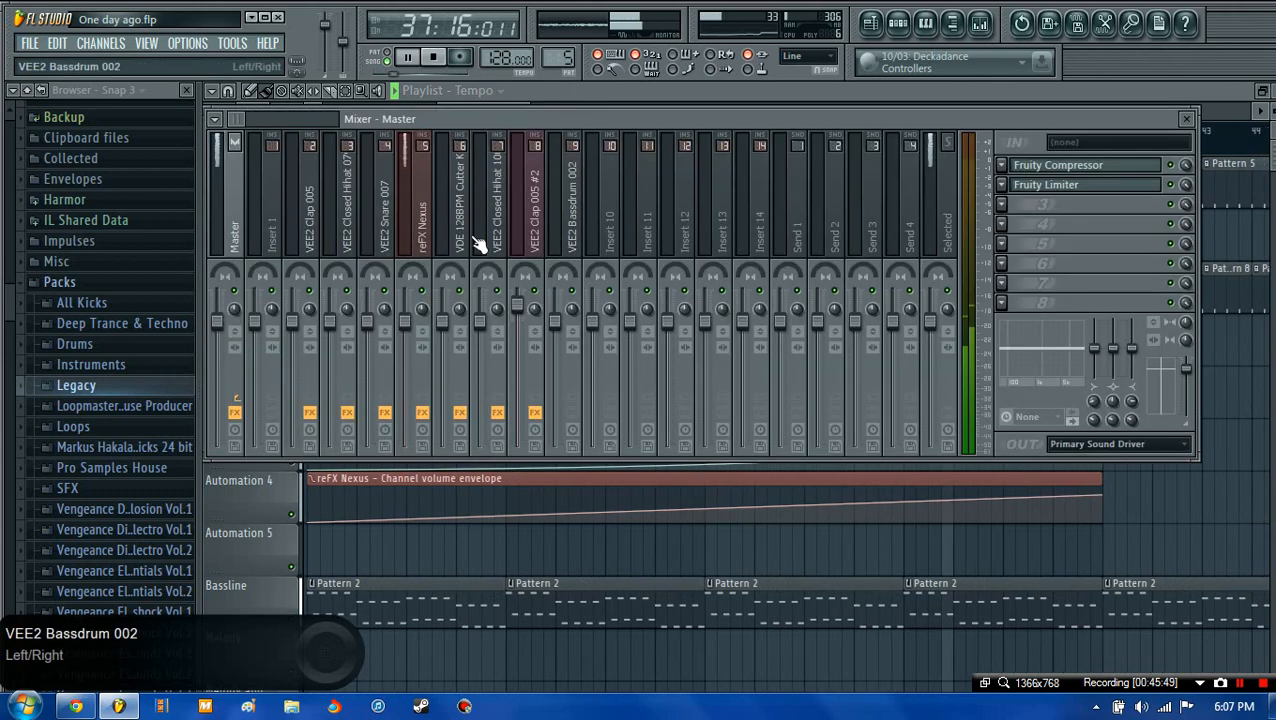
click(420, 238)
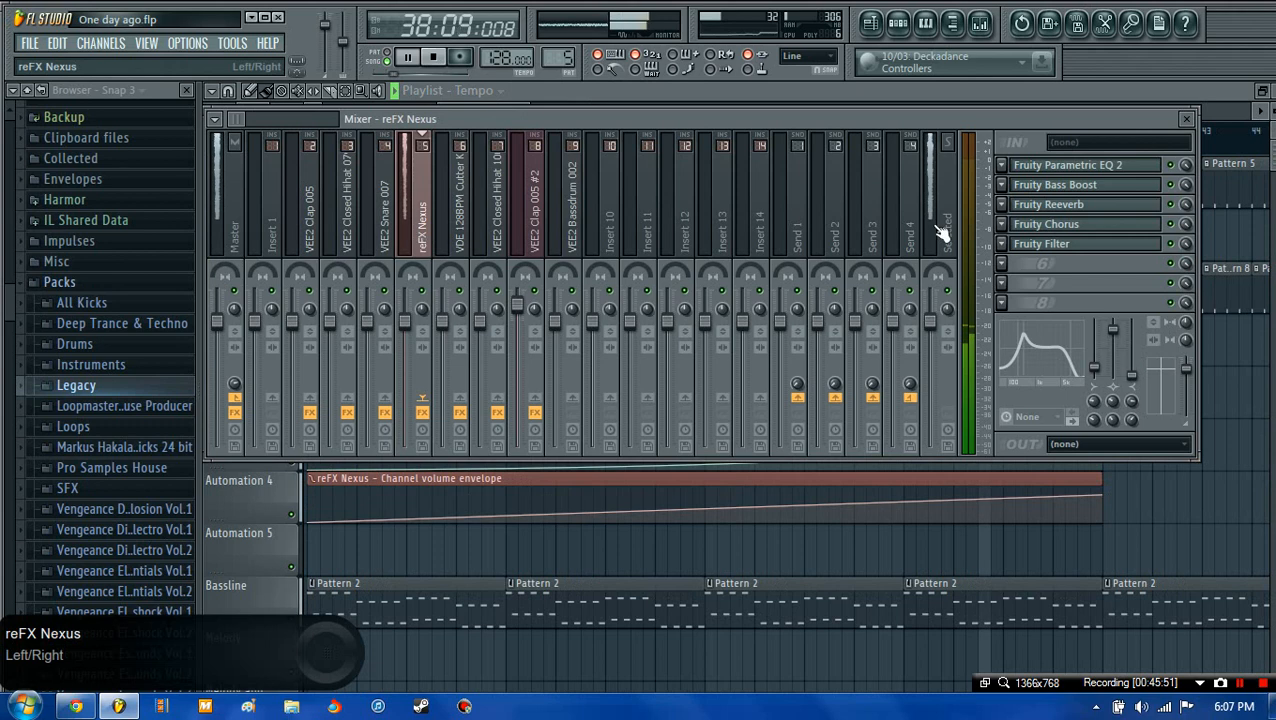
click(1056, 248)
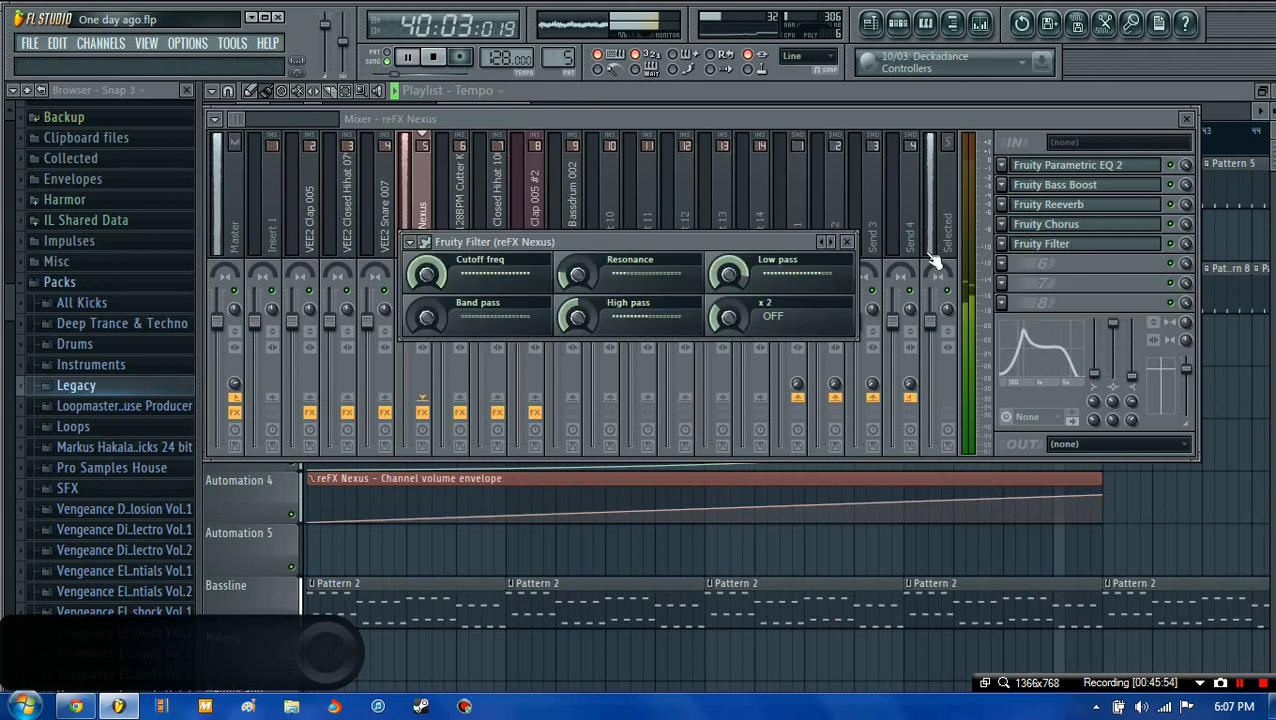
click(847, 242)
click(1128, 86)
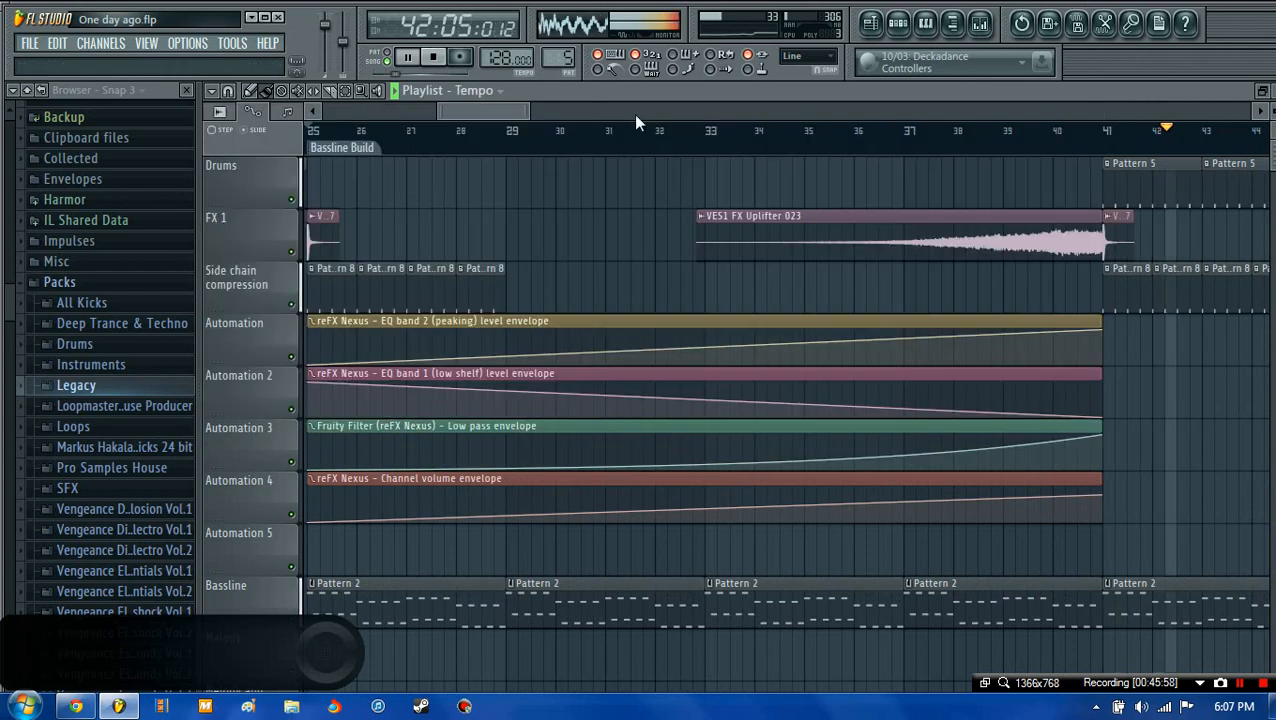
- Play from bar 57 and view the Pattern 9 melody notes of reFX Nexus in the piano roll, closing it again
drag(492, 112, 757, 137)
click(576, 132)
double_click(695, 671)
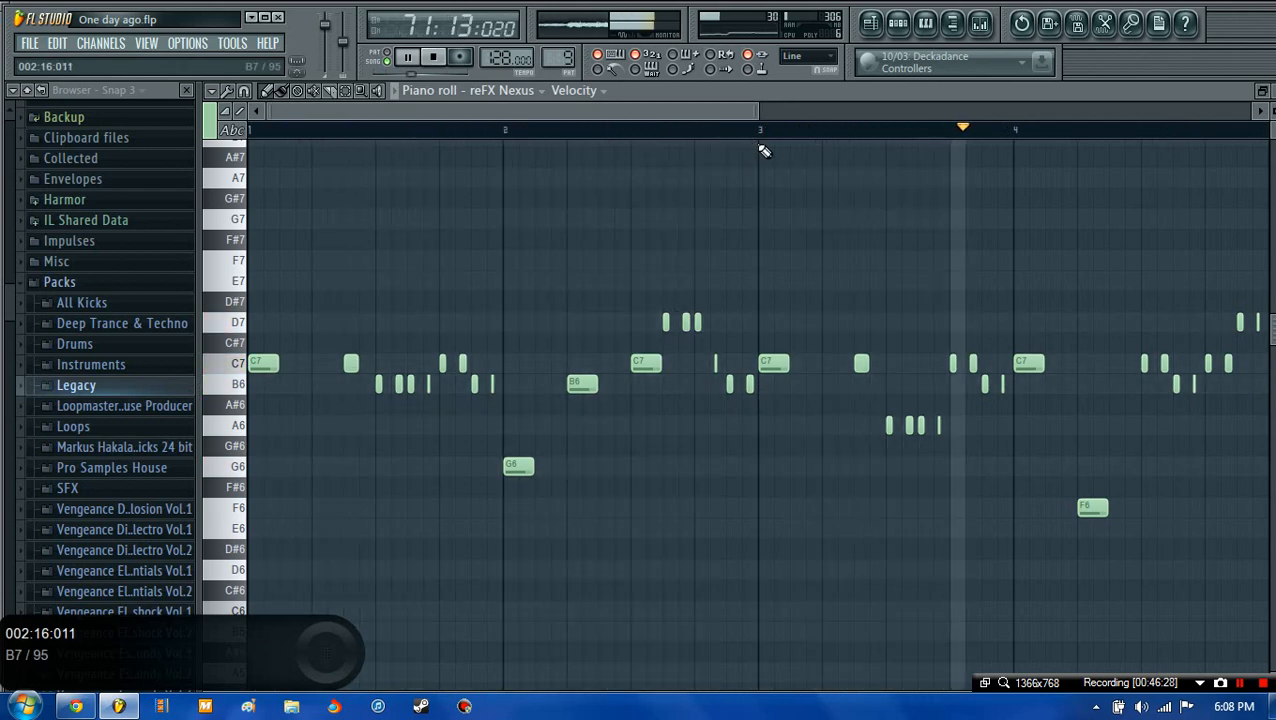
click(1262, 90)
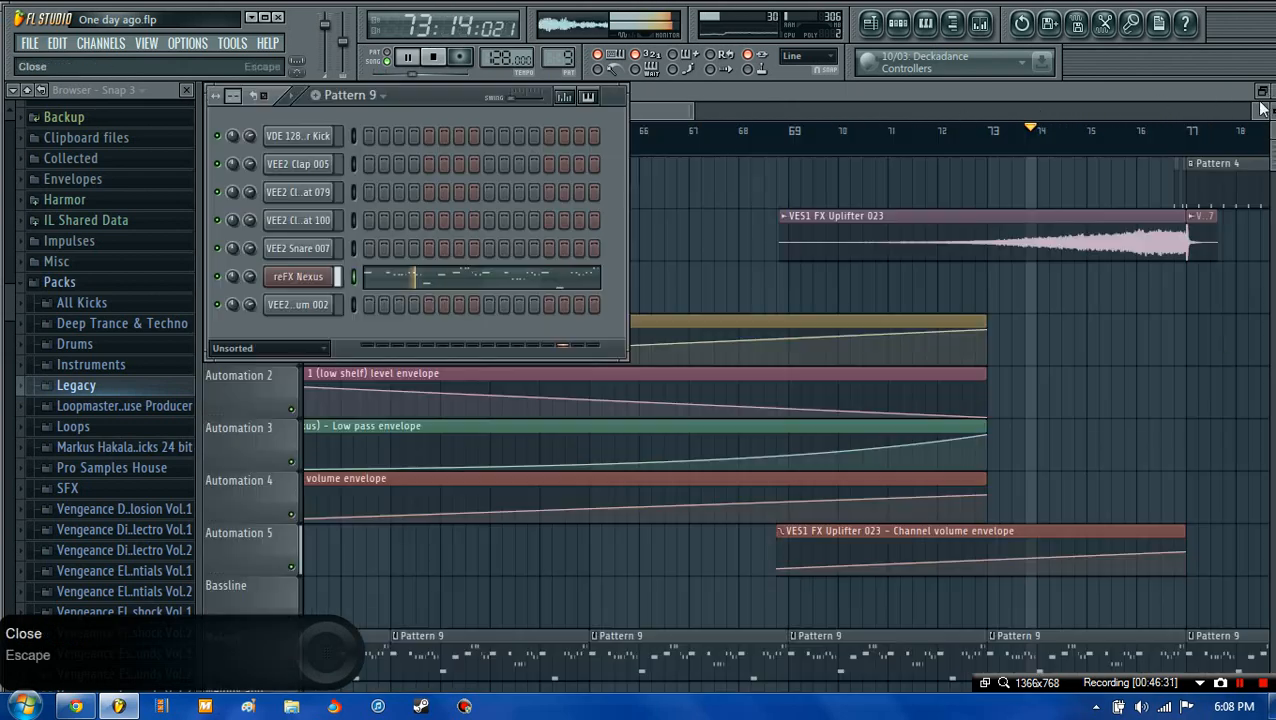
- Follow playback through the uplifter and the drum entry at bar 77 up to bar 89, and stop the song
drag(669, 113, 720, 109)
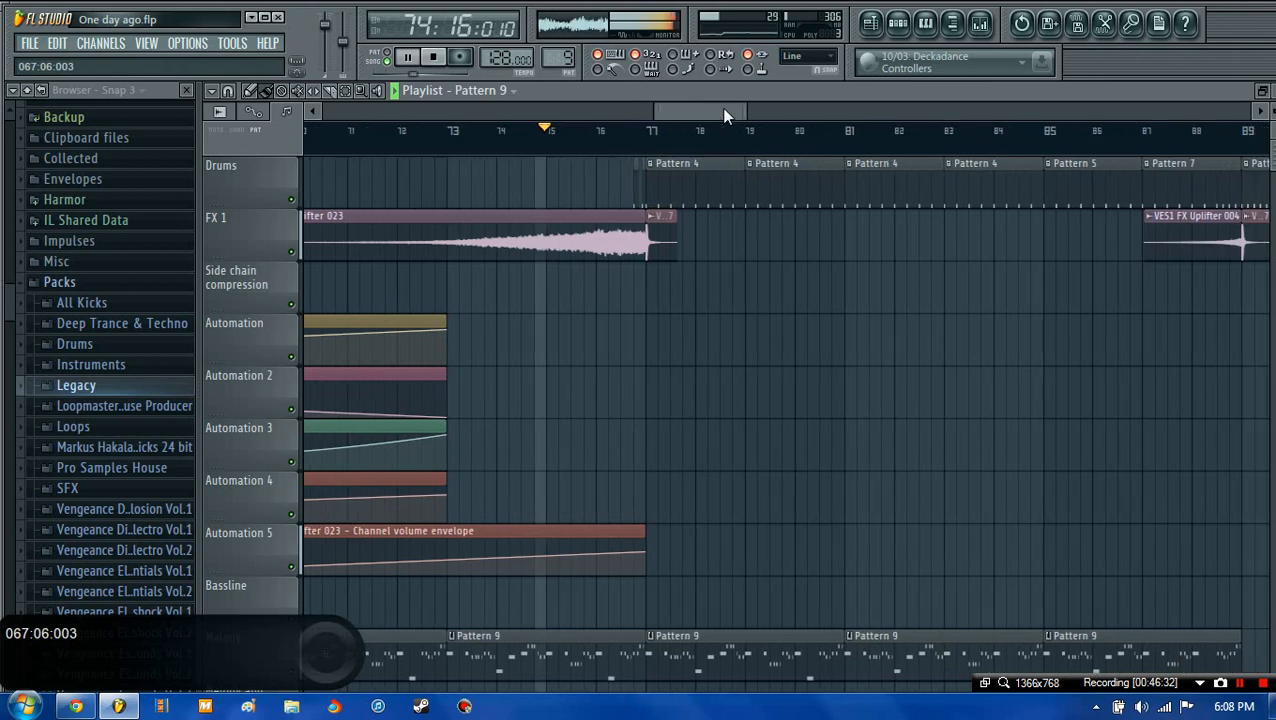
scroll(633, 145, up, 6)
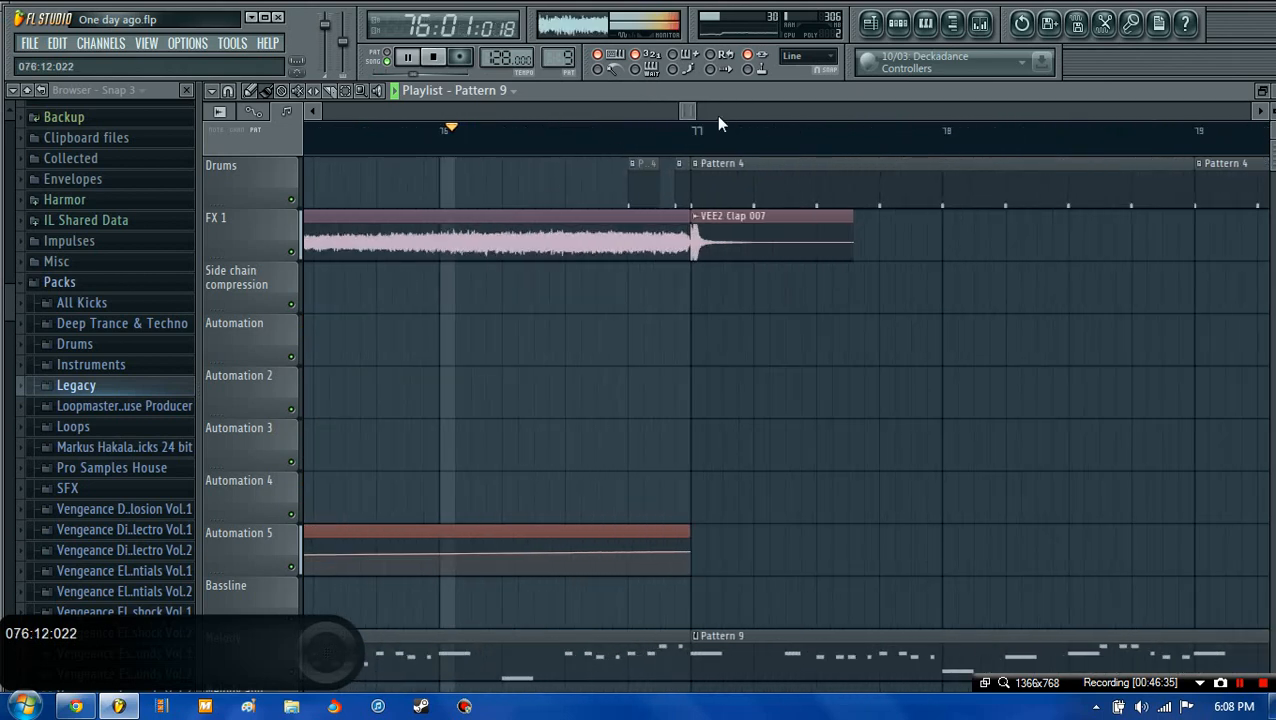
scroll(686, 136, down, 3)
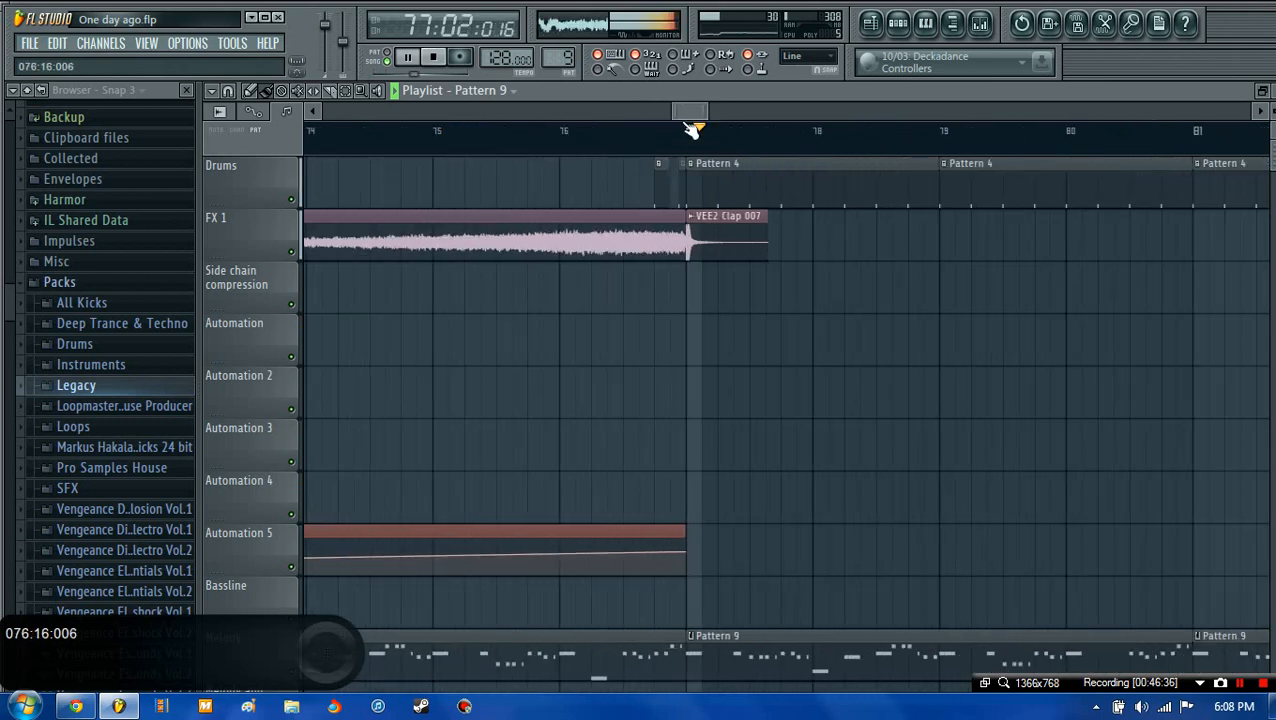
drag(693, 113, 733, 155)
scroll(735, 153, down, 3)
scroll(820, 265, up, 2)
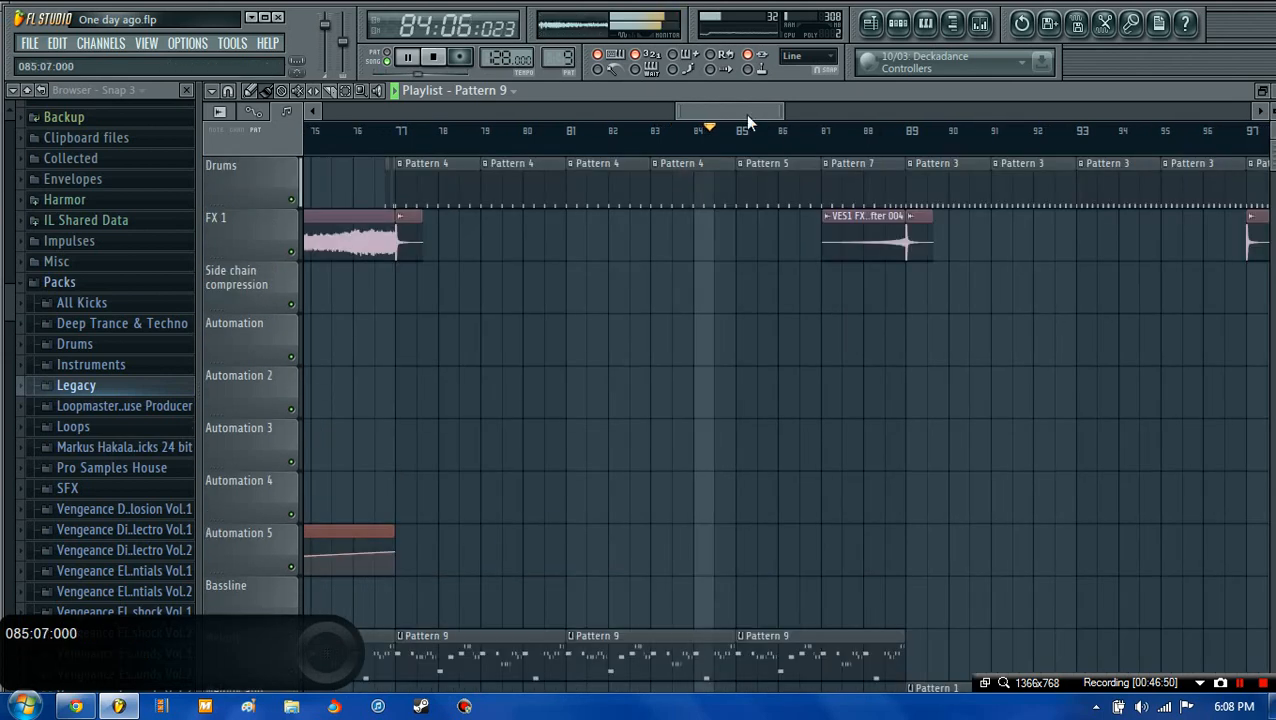
drag(745, 114, 770, 112)
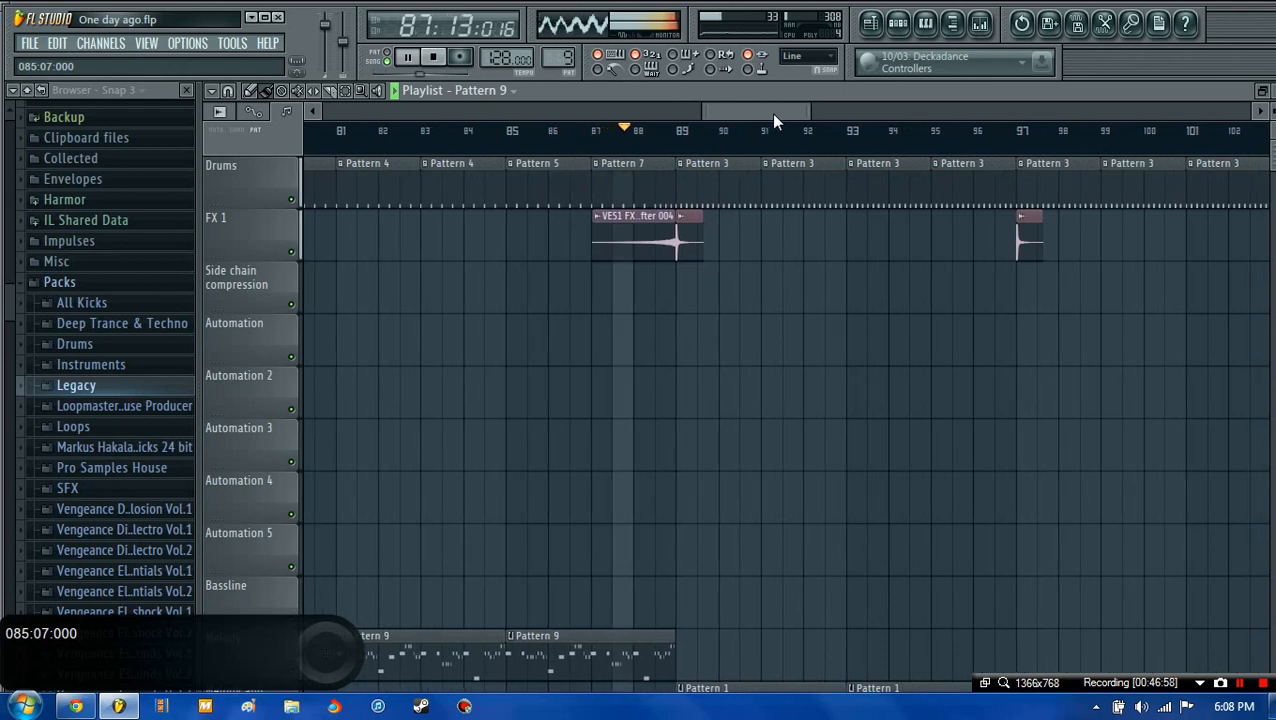
drag(749, 113, 755, 113)
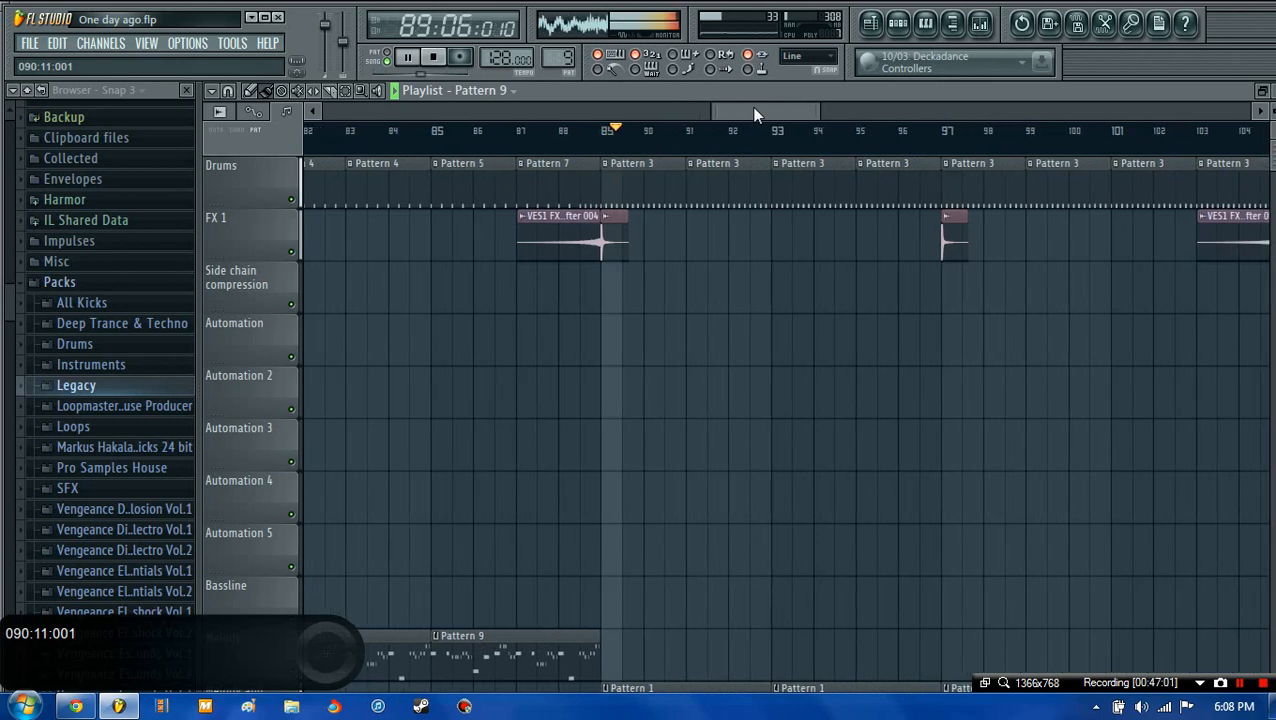
click(434, 57)
- Open the channel settings of the VEE2 Clap 007 clip at bar 141 and the Fruity Reeverb on its mixer track
drag(774, 110, 980, 114)
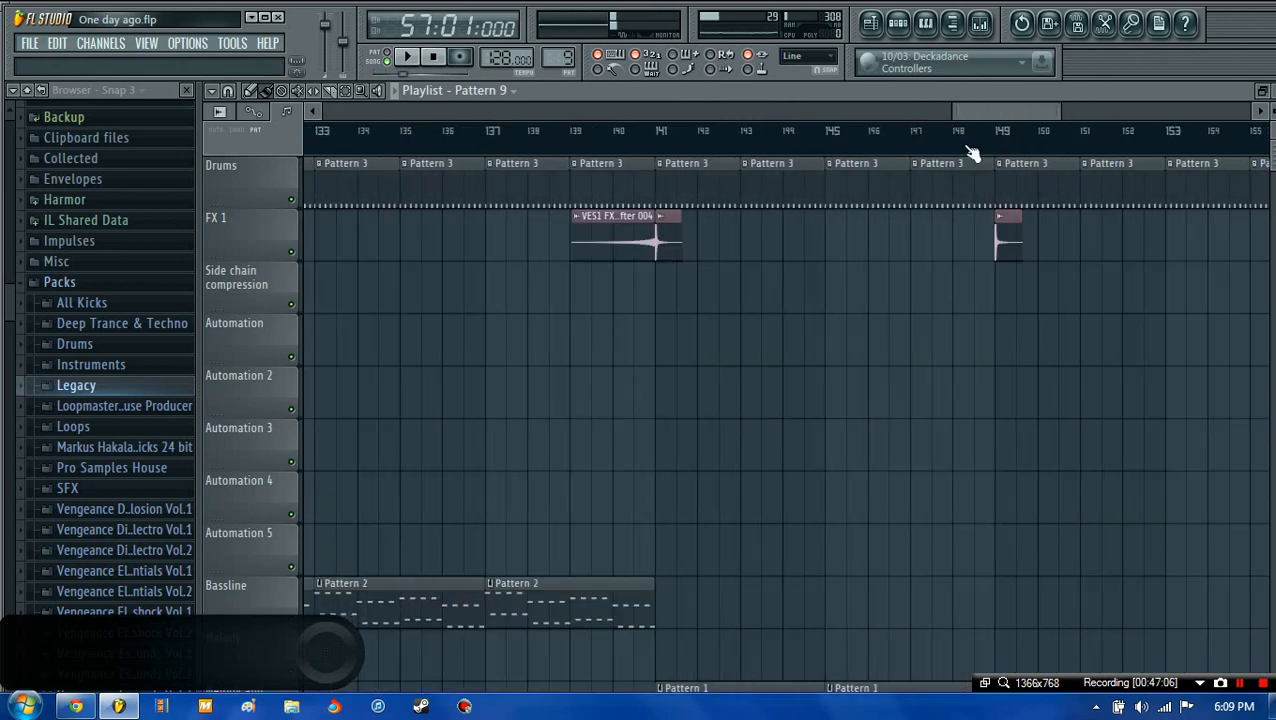
double_click(674, 245)
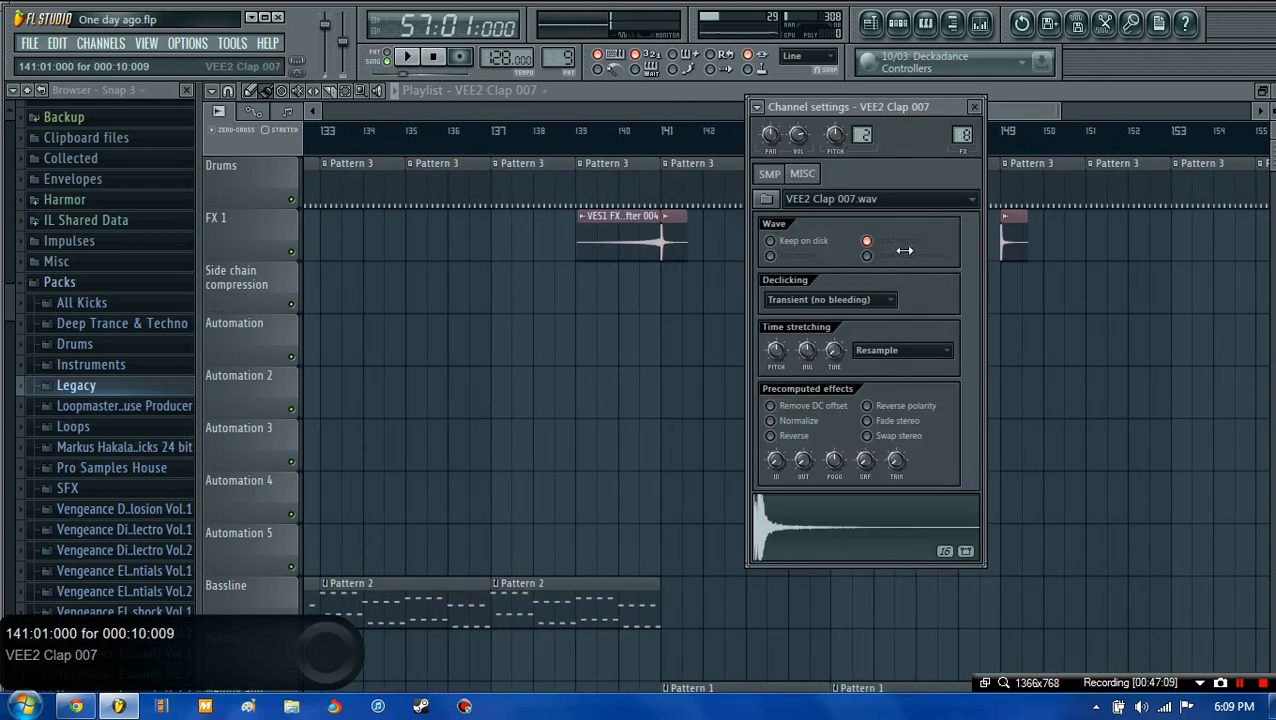
double_click(962, 134)
click(1077, 168)
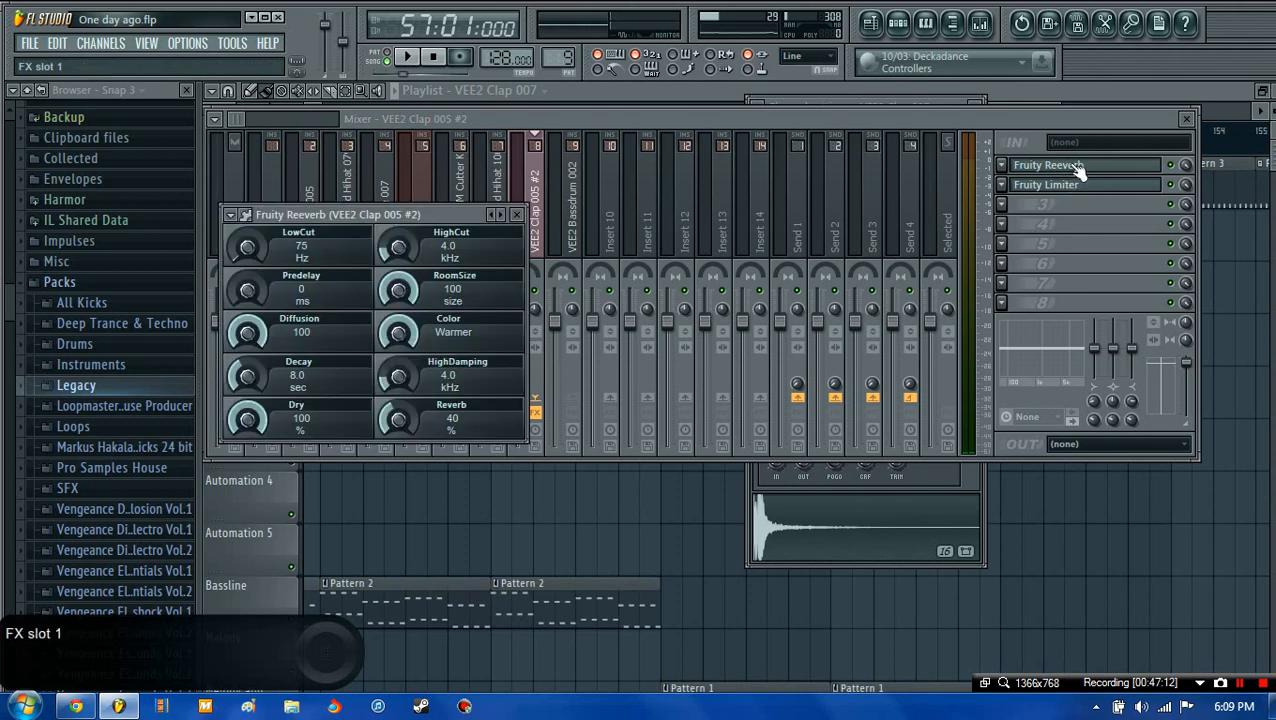
- Inspect the Fruity Limiter and Fruity Reeverb on the VEE2 Clap 005 #2 mixer track, and return to the playlist
click(1077, 170)
click(1071, 186)
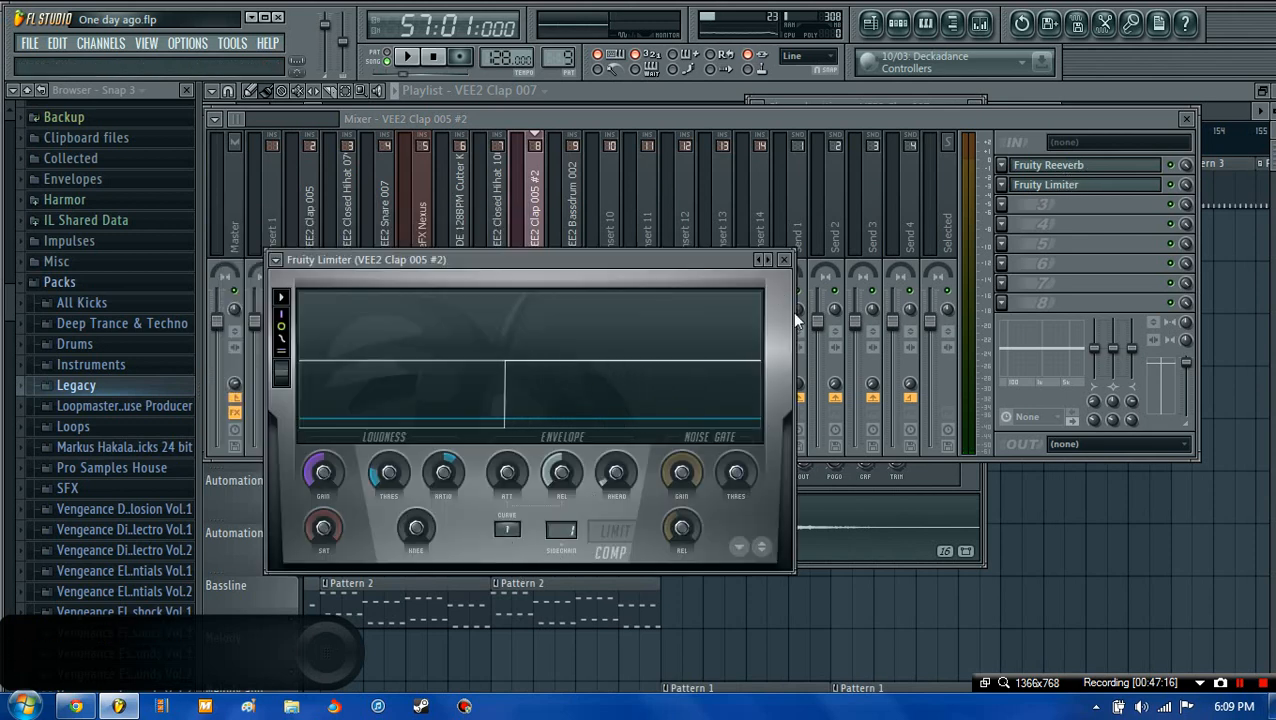
click(783, 259)
click(1085, 168)
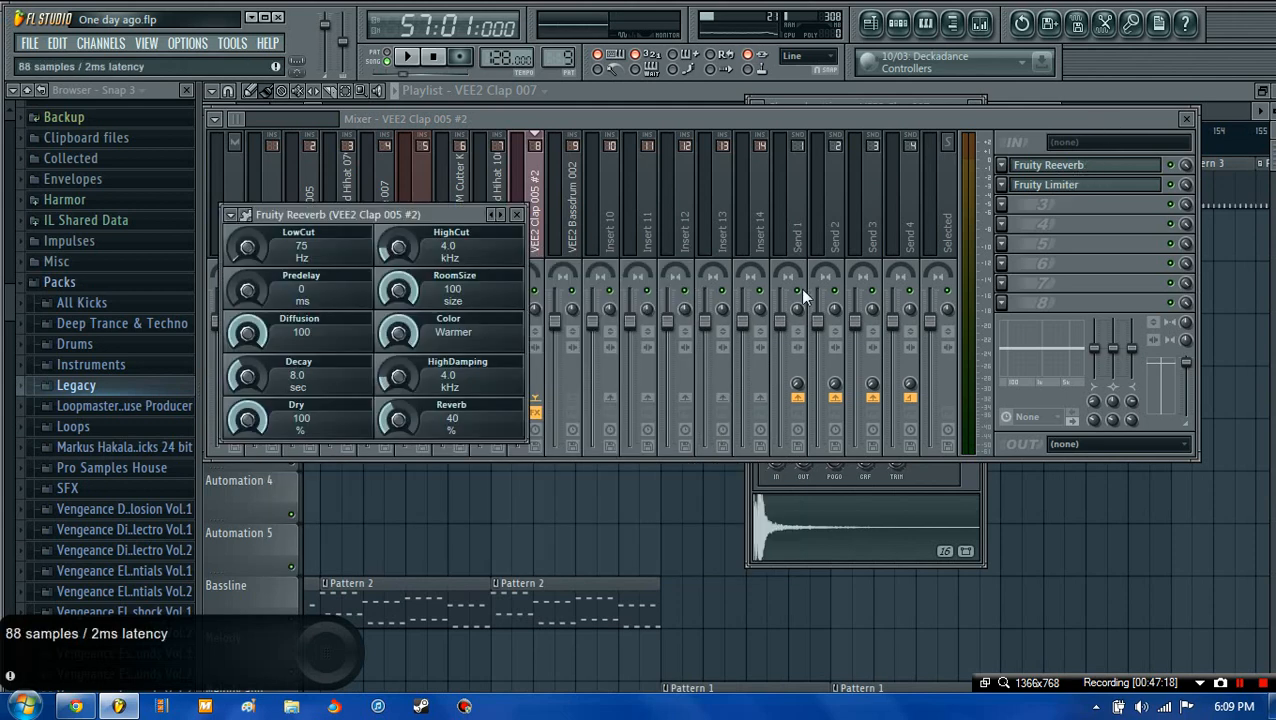
click(680, 93)
click(1005, 240)
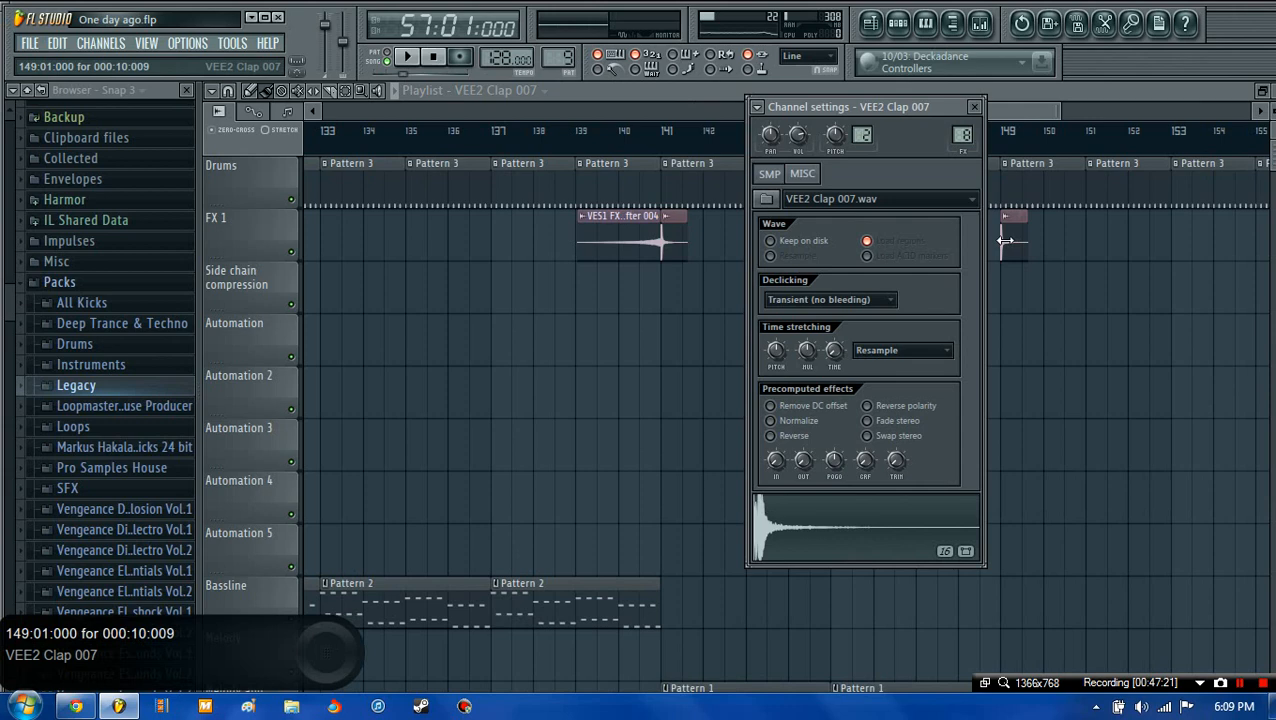
- Reopen the Name.flp project without saving changes to One day ago.flp, and close the DNC_Clap channel settings
click(30, 43)
click(62, 252)
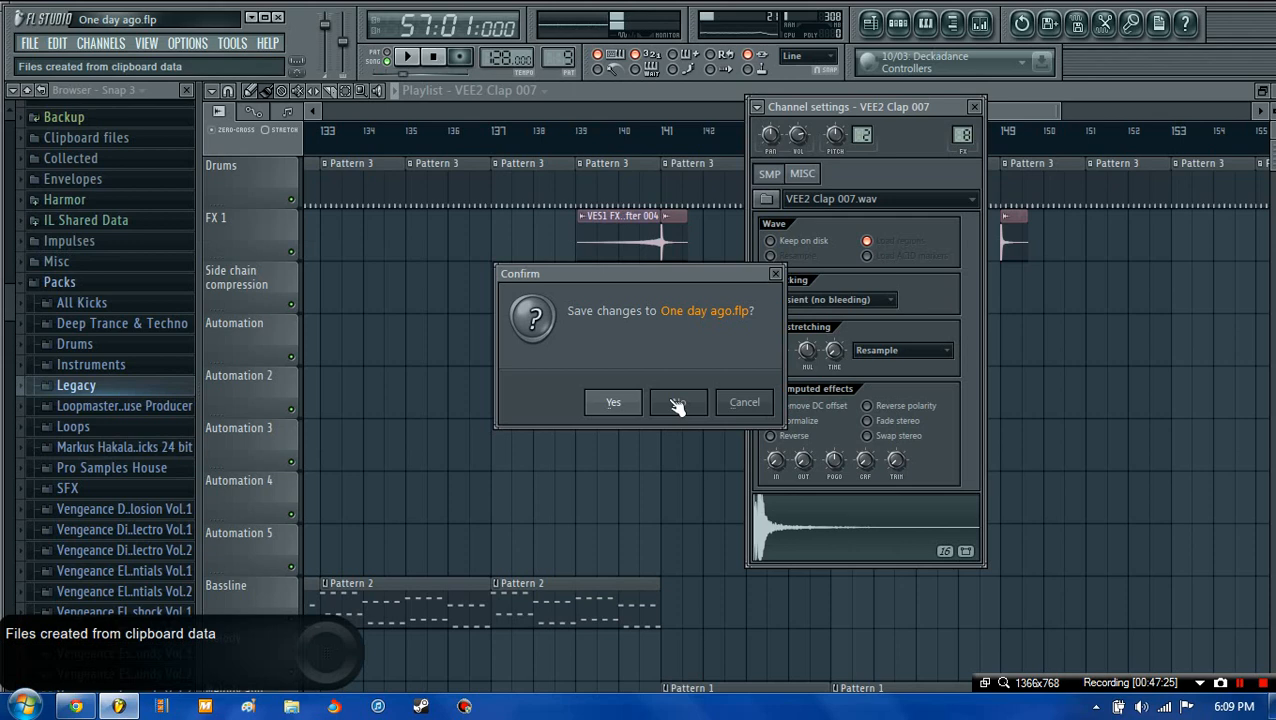
click(678, 403)
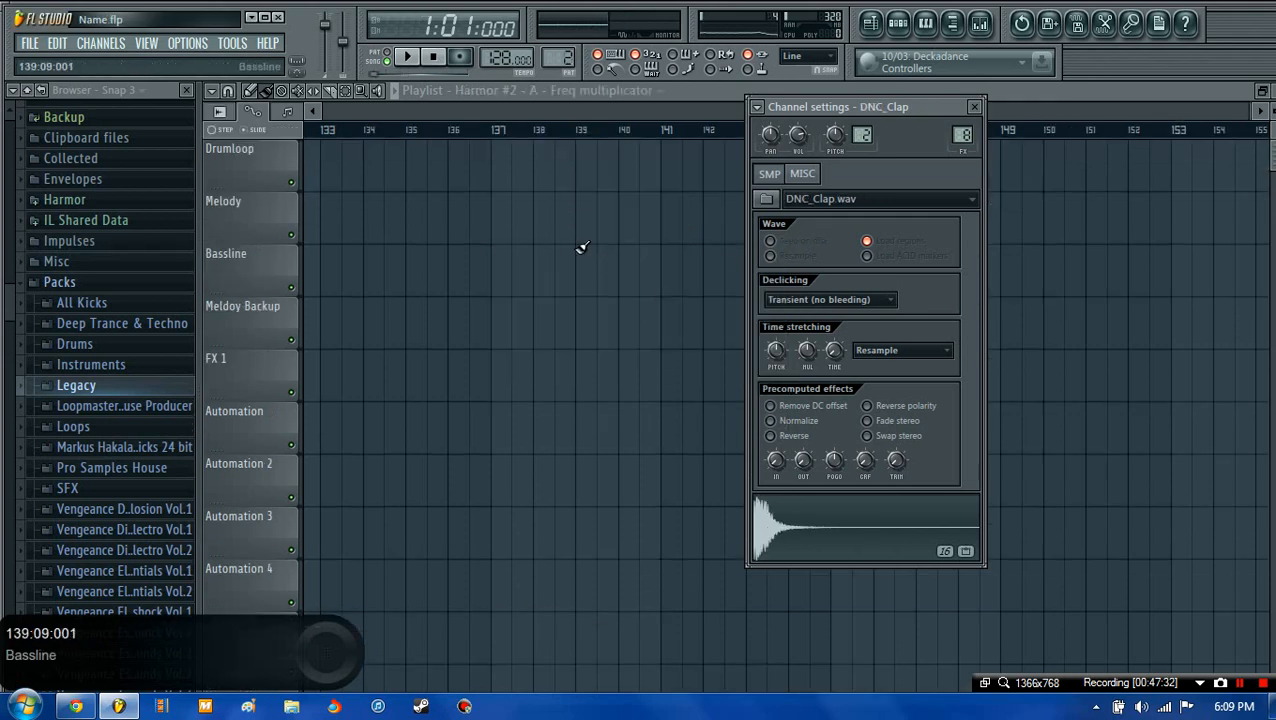
click(498, 208)
right_click(598, 200)
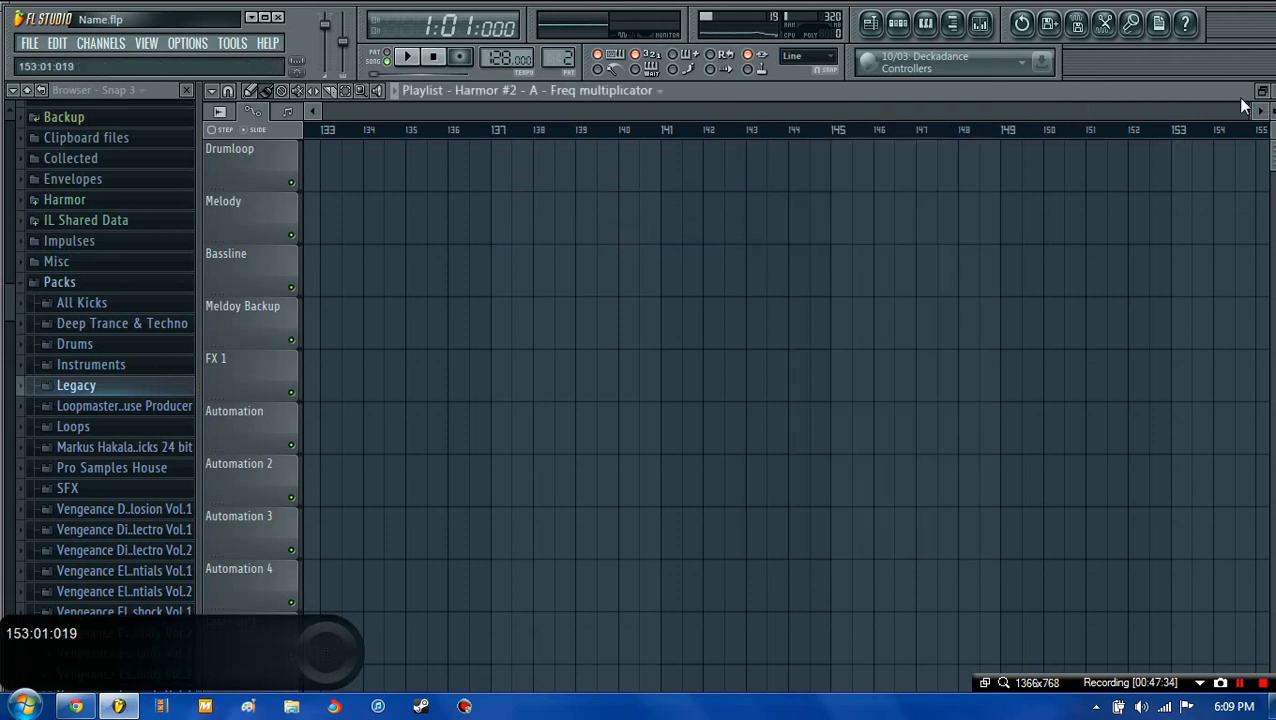
drag(1157, 121, 250, 140)
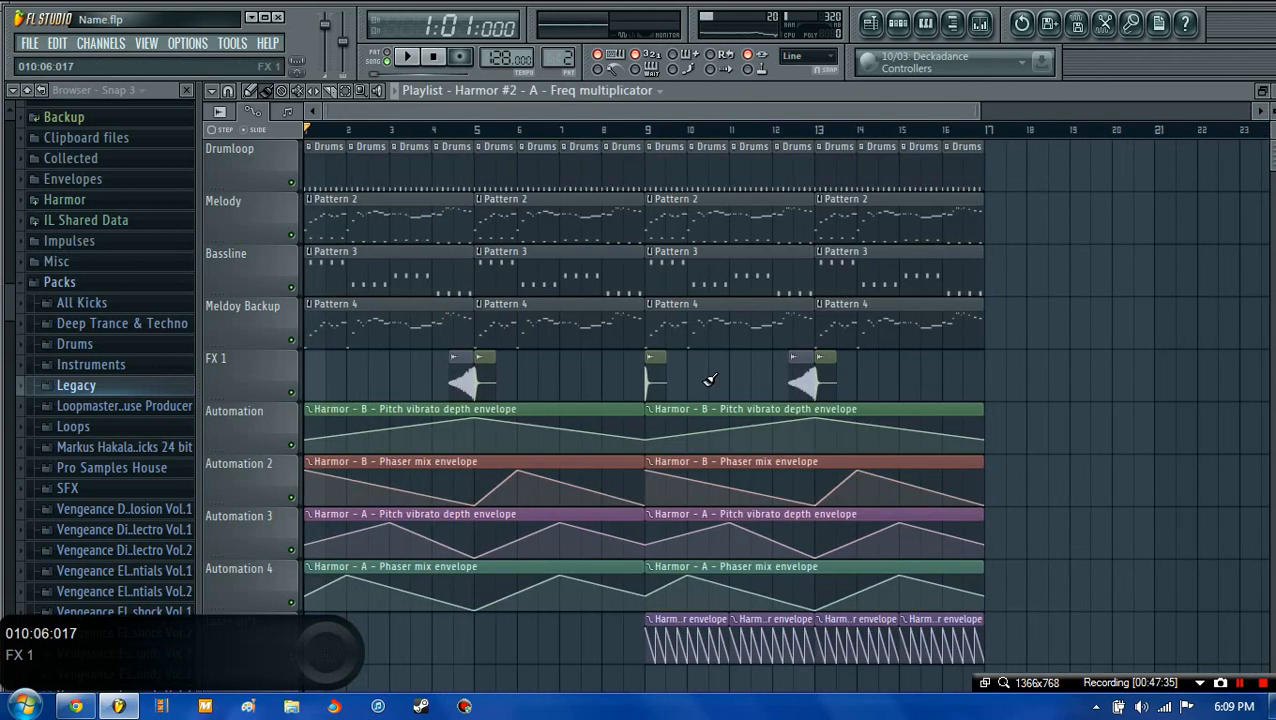
click(653, 360)
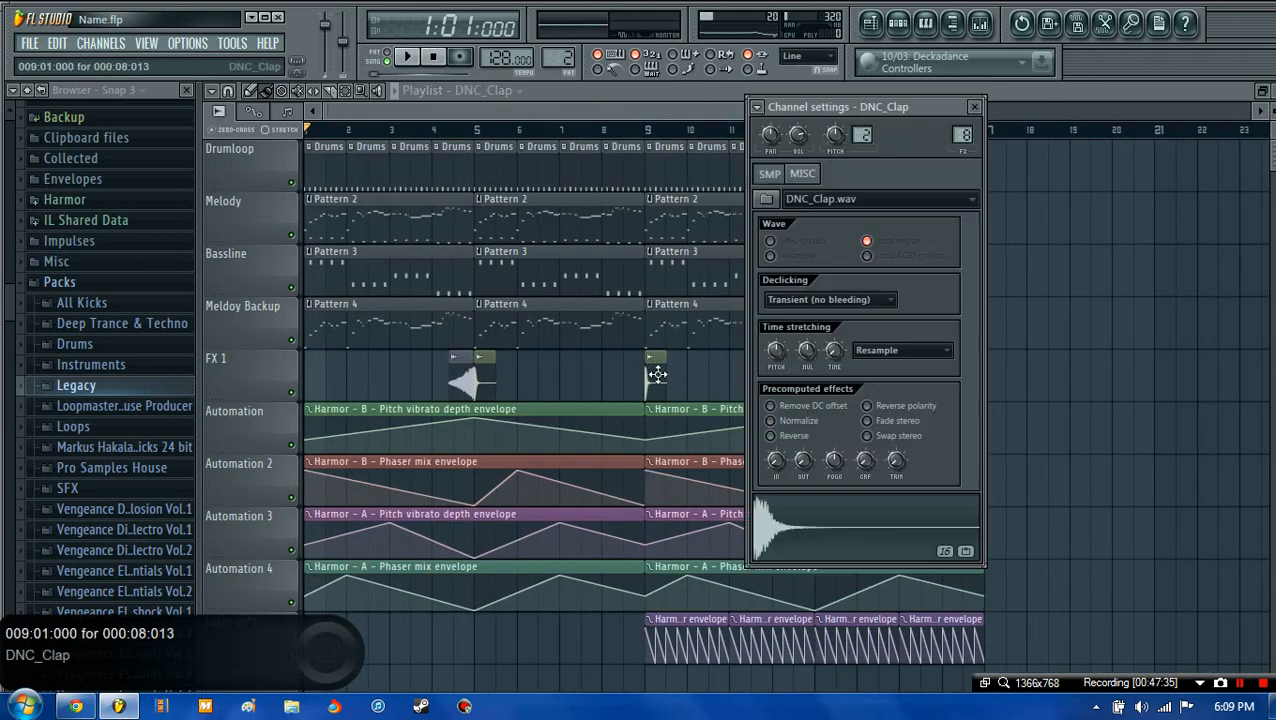
click(976, 107)
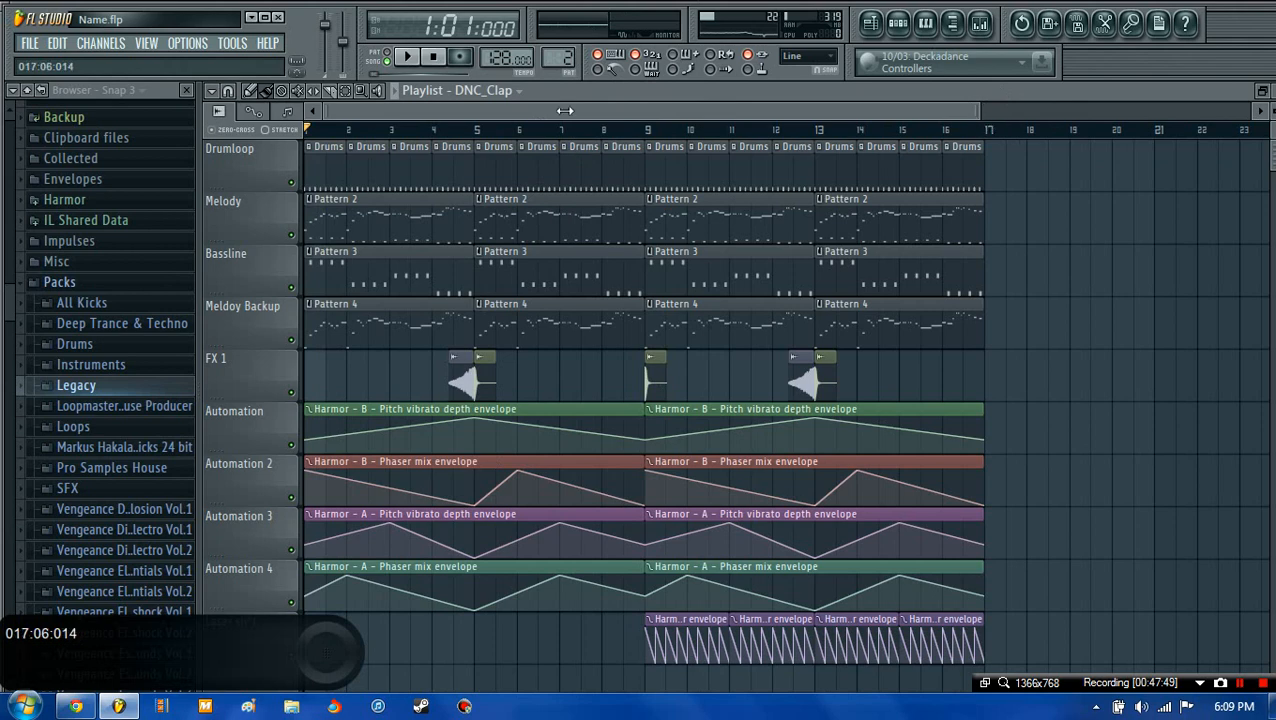
- Remove the Drums clips from bar 9 to bar 17 on the Drumloop track
drag(978, 111, 566, 111)
drag(447, 112, 631, 117)
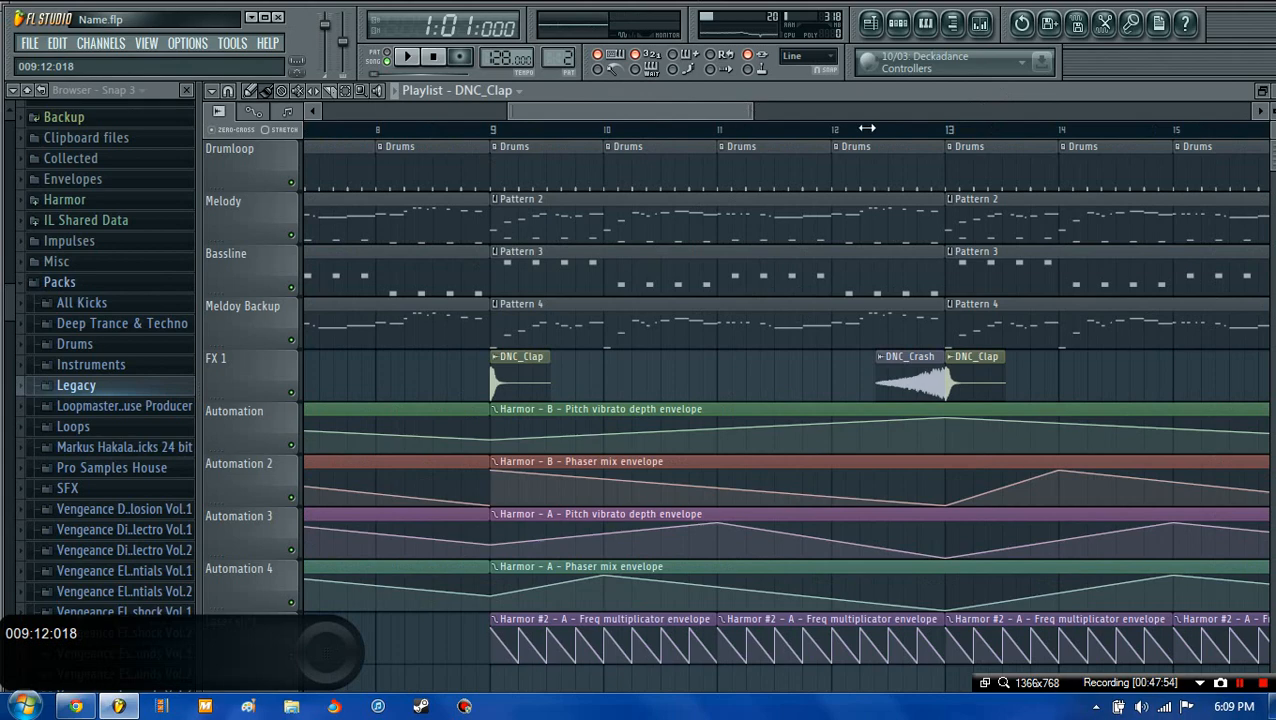
scroll(866, 128, down, 3)
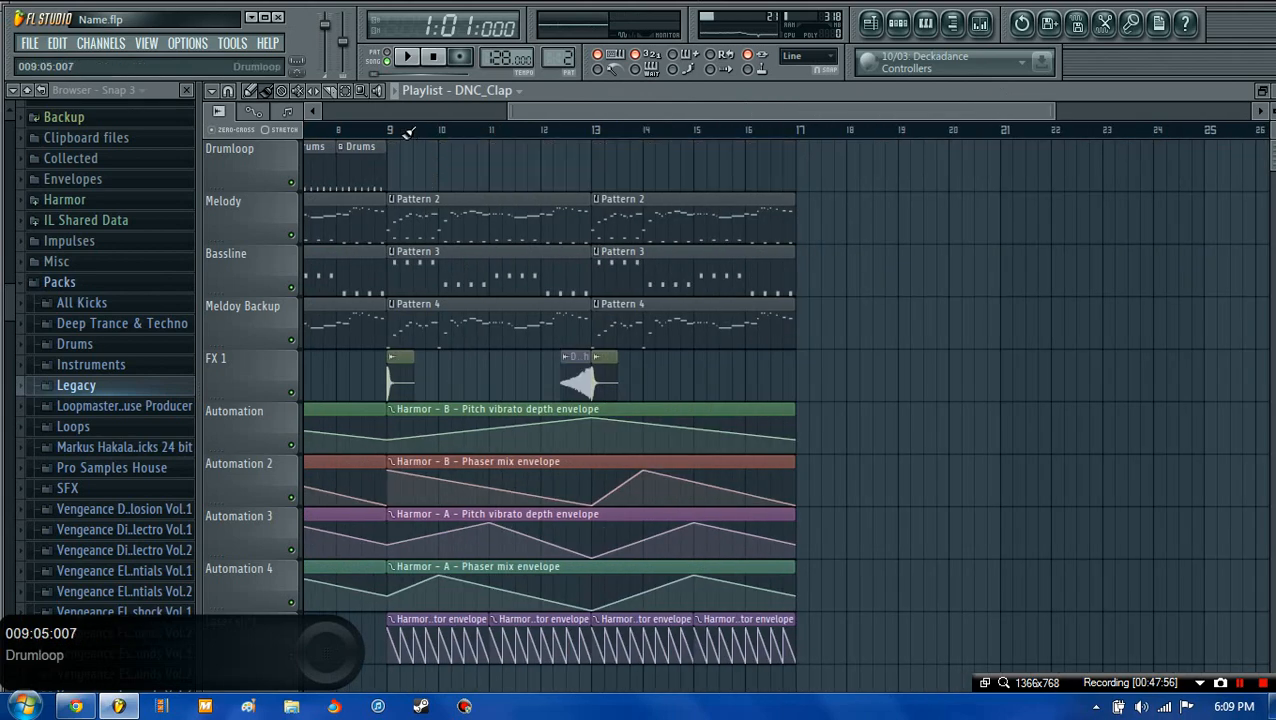
- Clone the Drums pattern and place the copy on the Drumloop track from bar 9 to bar 17
click(899, 26)
scroll(548, 52, down, 1)
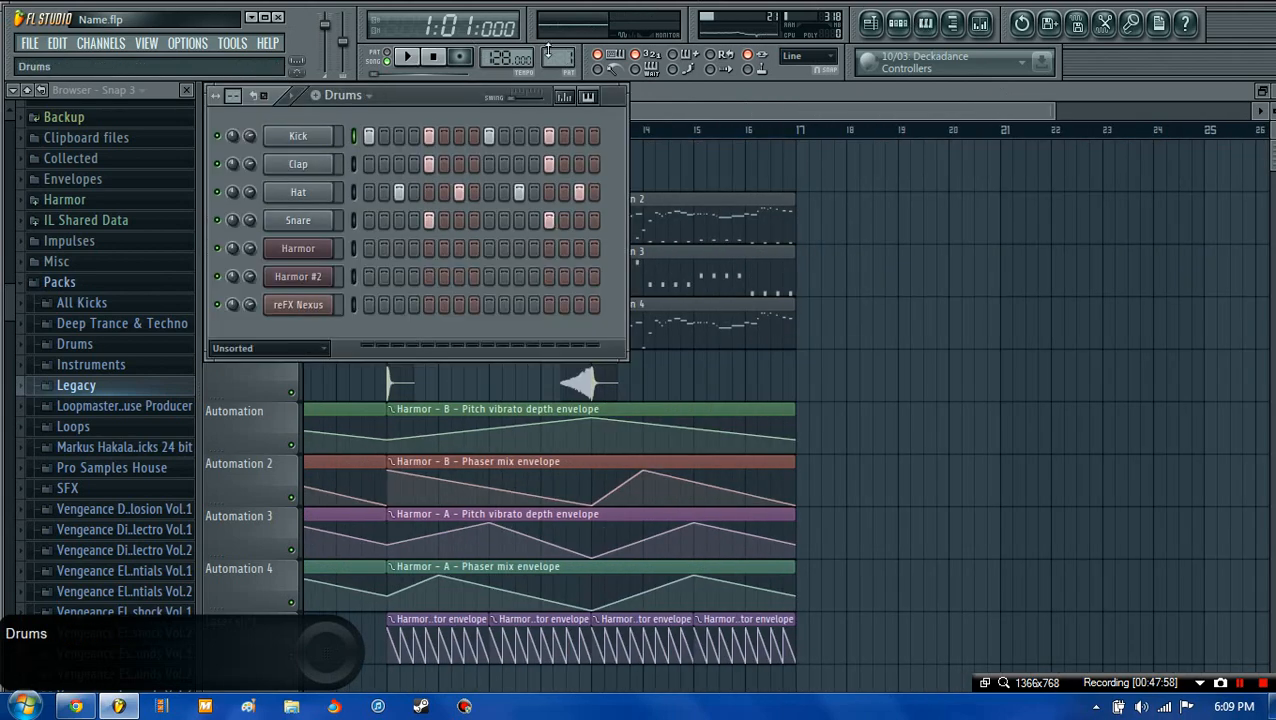
click(336, 96)
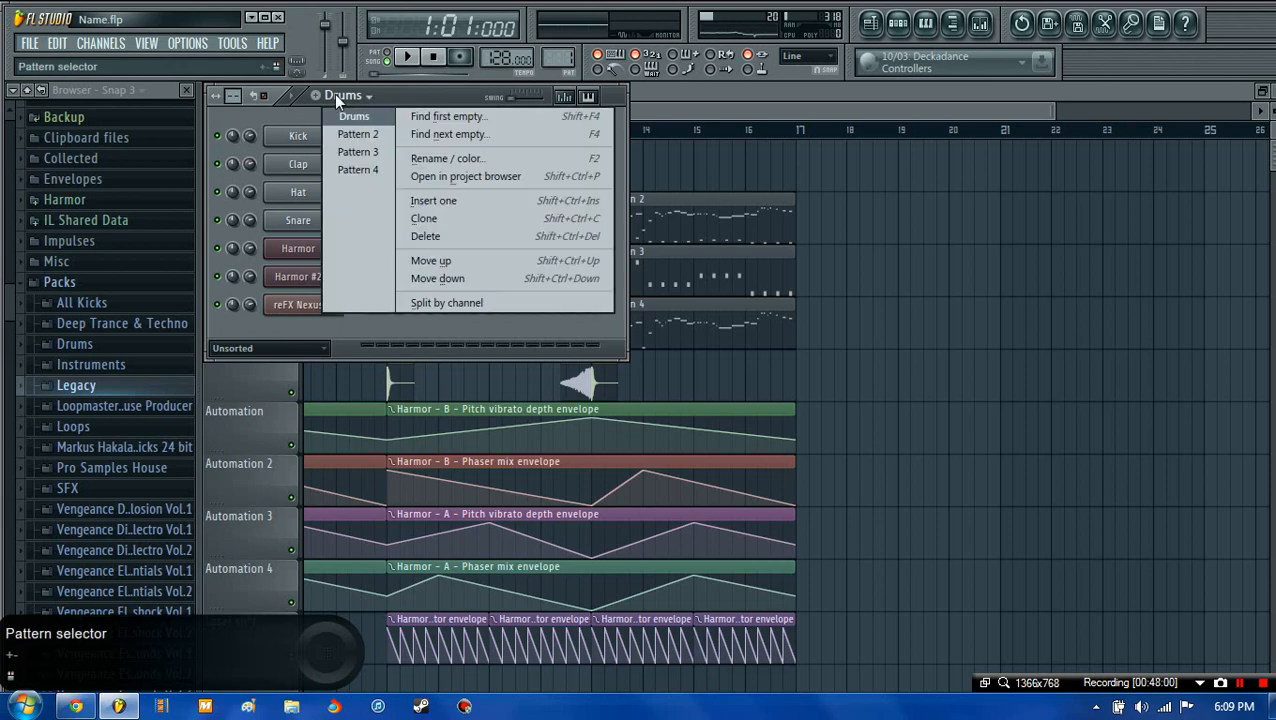
click(430, 220)
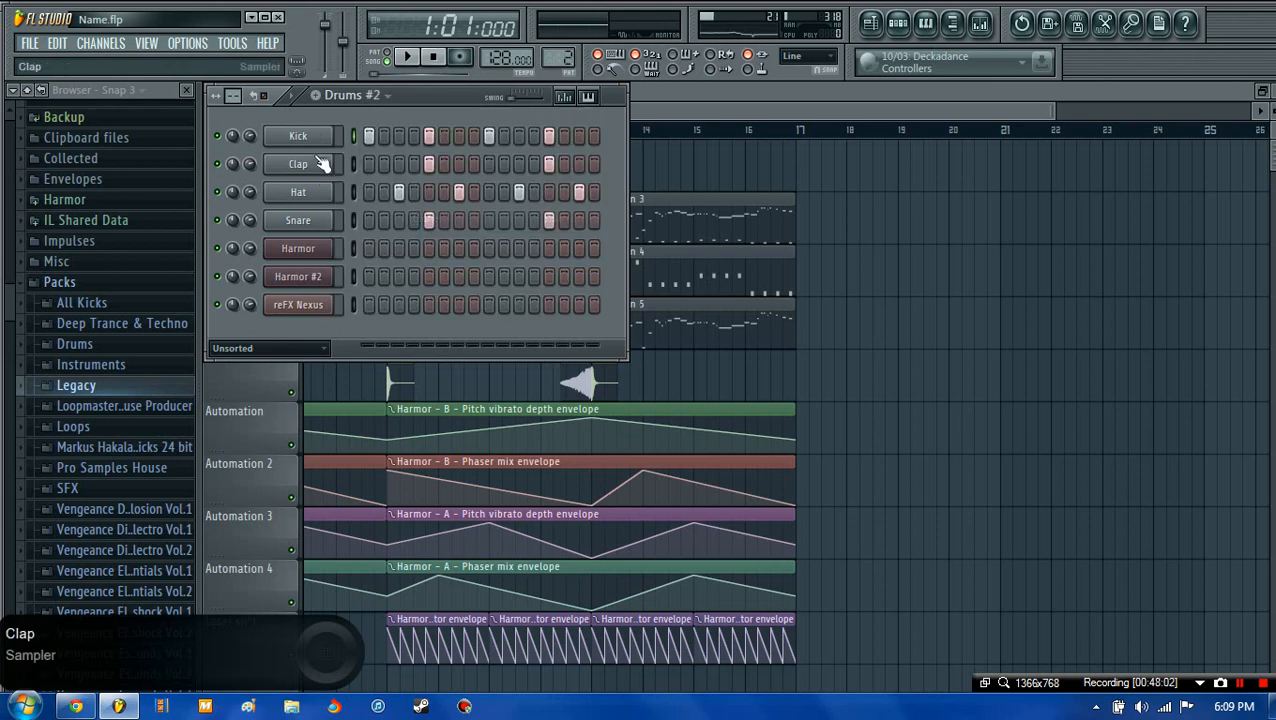
click(730, 154)
mouse_move(732, 154)
mouse_down()
mouse_move(400, 162)
mouse_move(786, 171)
mouse_up()
- Fill the Hat channel of Drums #2 on every fourth step, and then on every second step instead
double_click(408, 163)
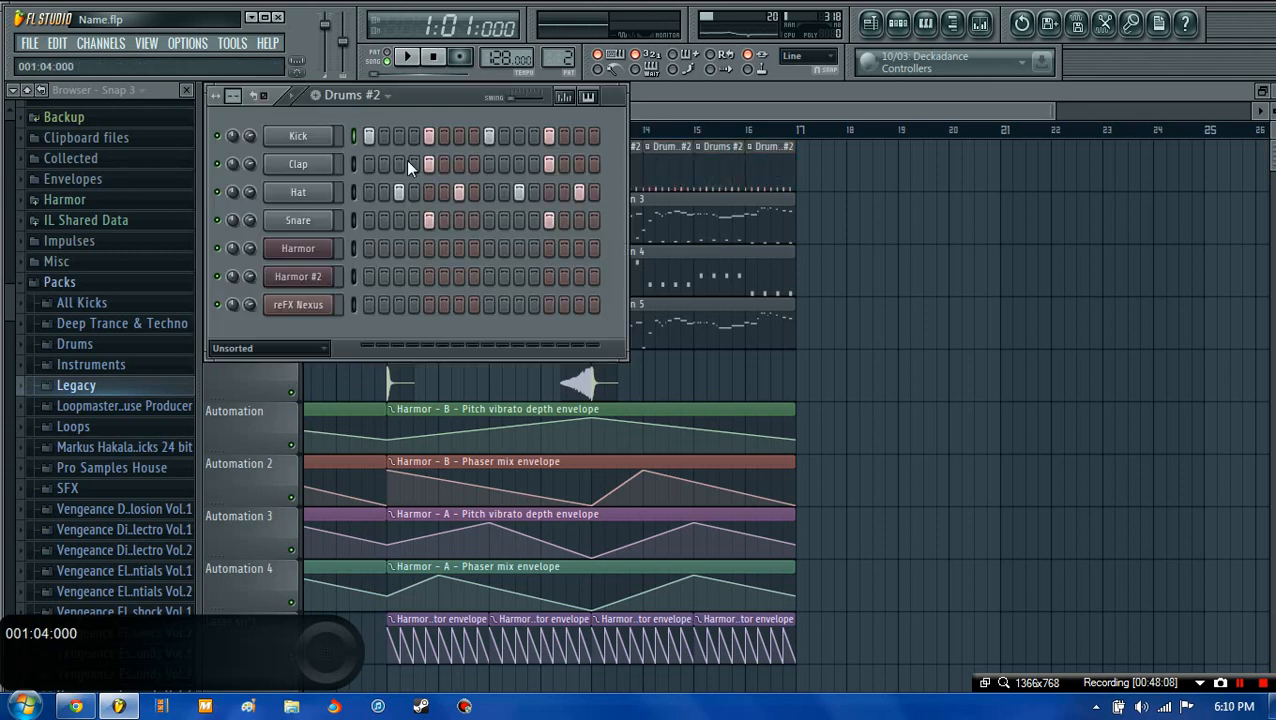
right_click(322, 190)
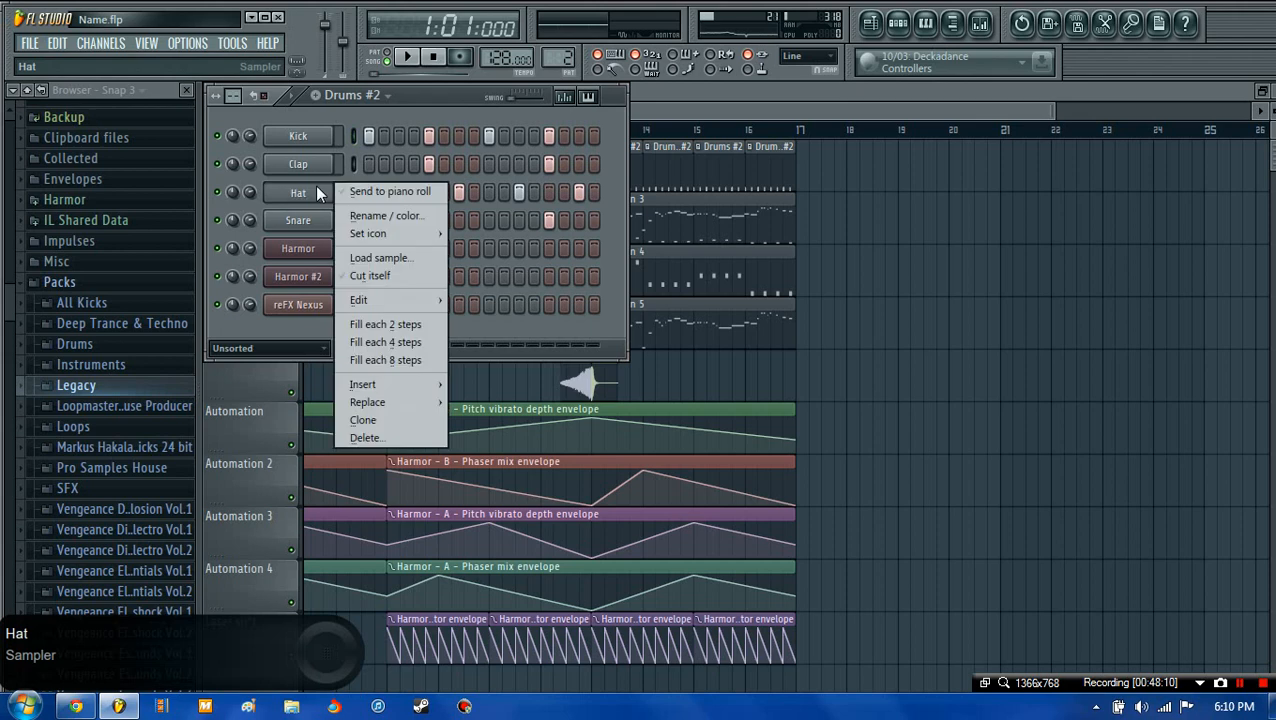
click(392, 334)
right_click(322, 190)
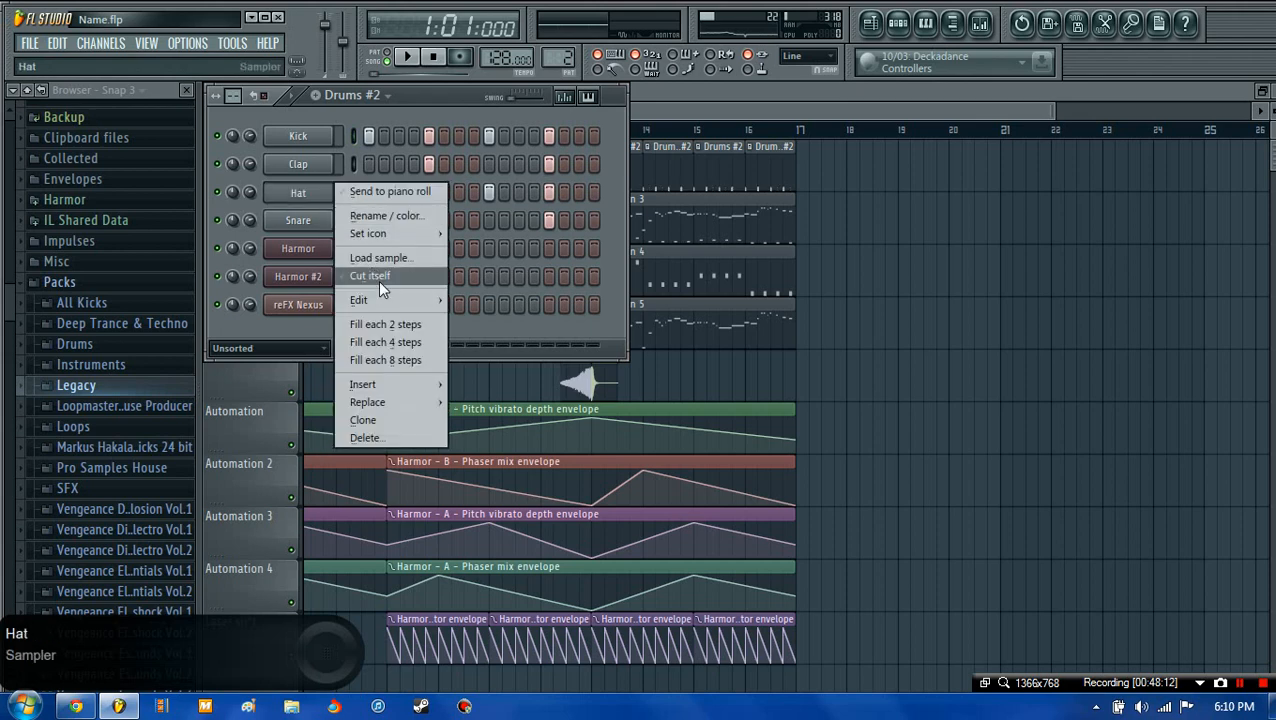
click(395, 322)
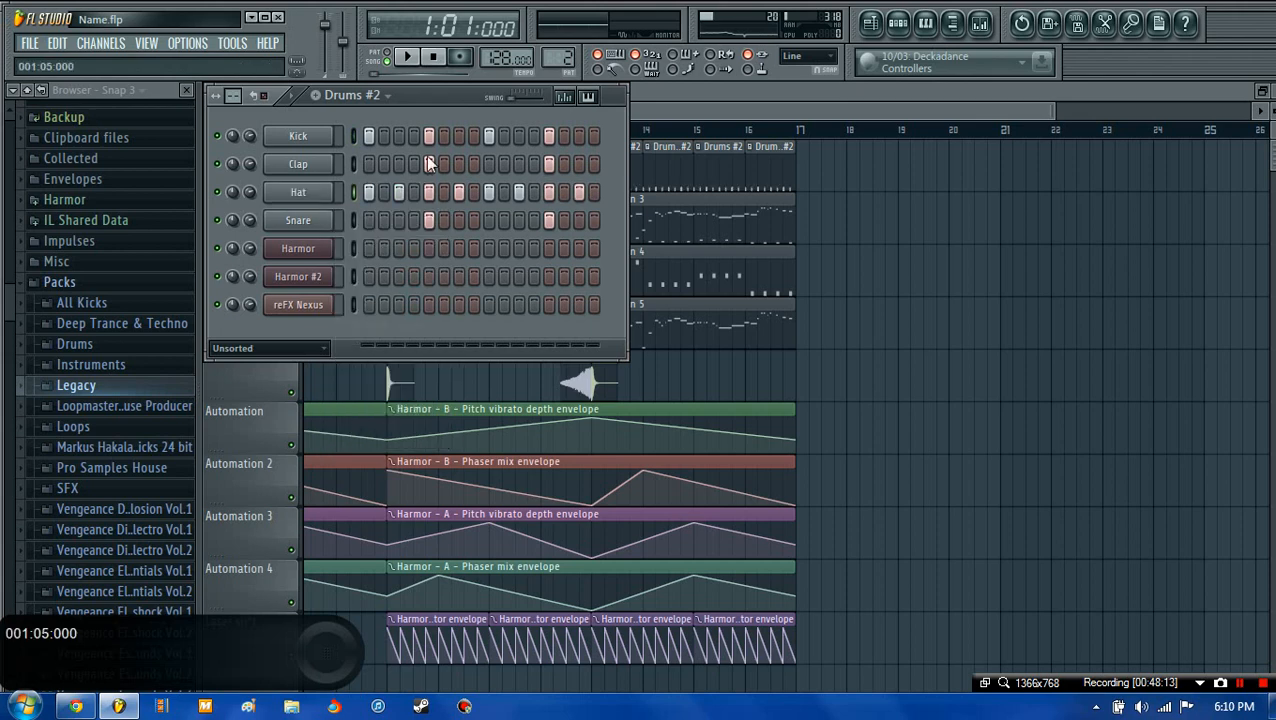
- Play the Drums #2 pattern, and play it again with the swing tried at 59%
click(407, 57)
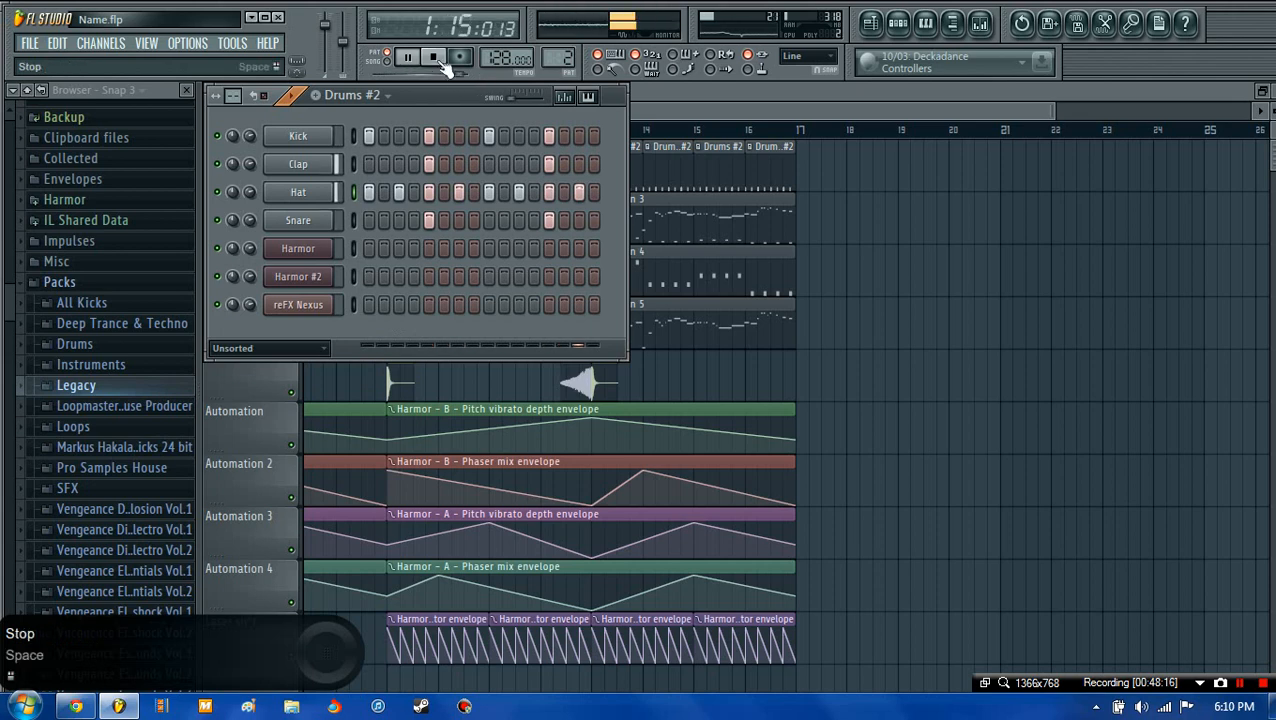
click(434, 58)
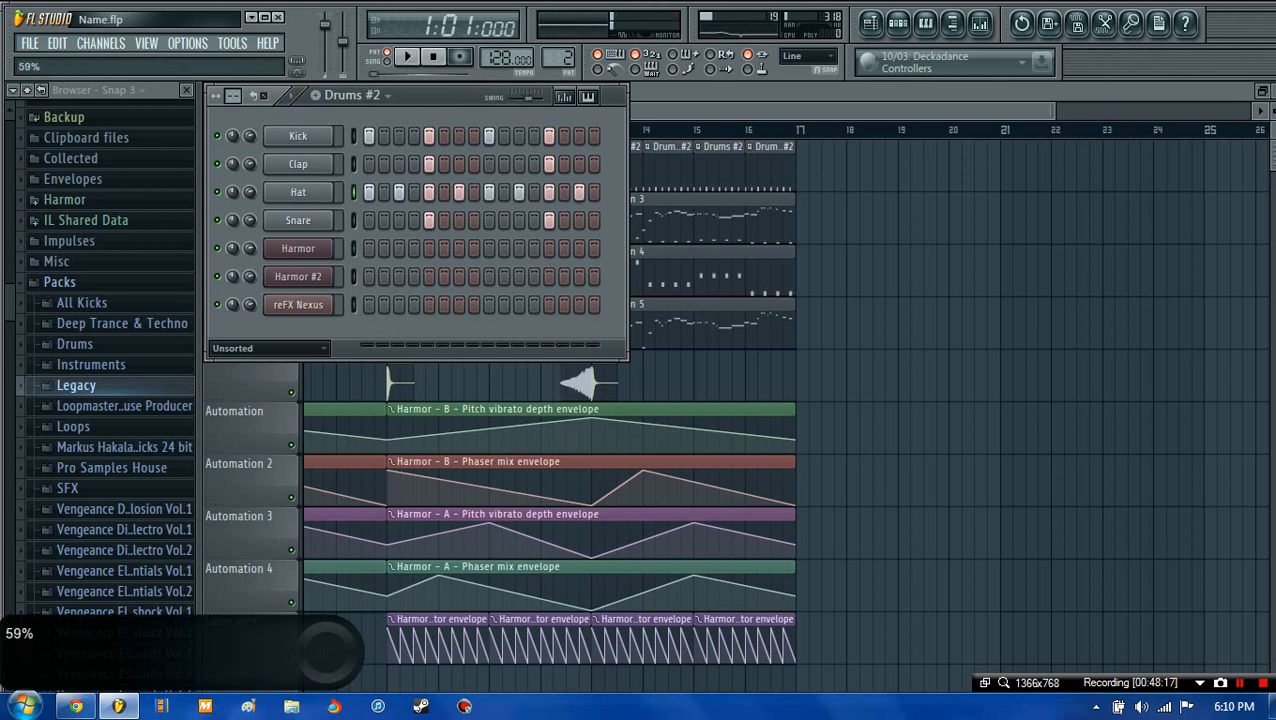
click(407, 57)
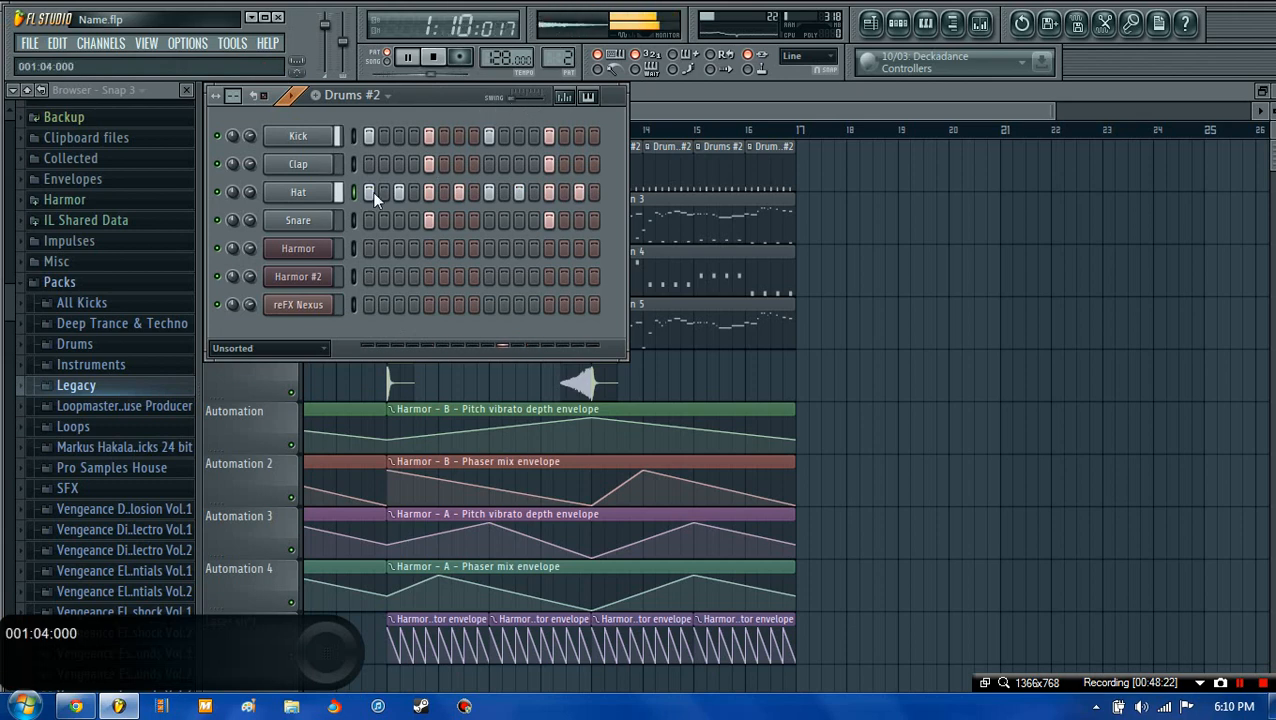
click(433, 57)
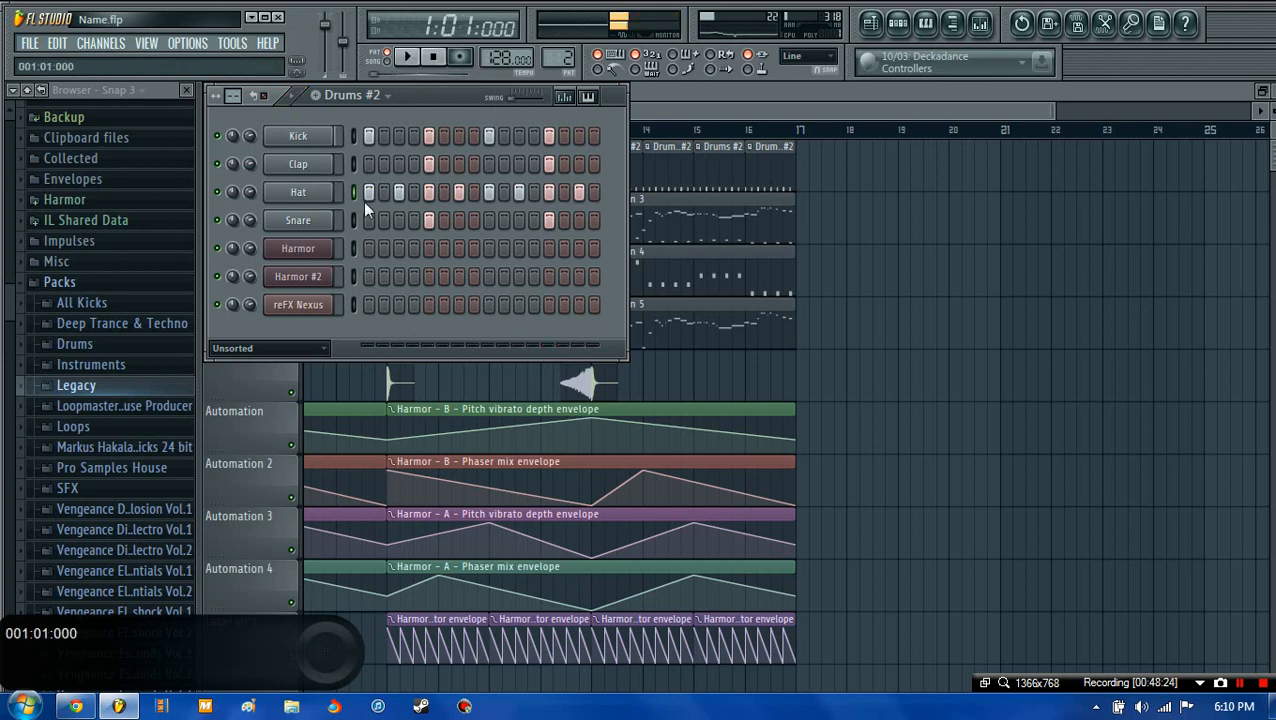
- Fill all steps of the Hat channel in Drums #2 and raise the pattern's swing while it plays
drag(572, 196, 625, 198)
click(407, 56)
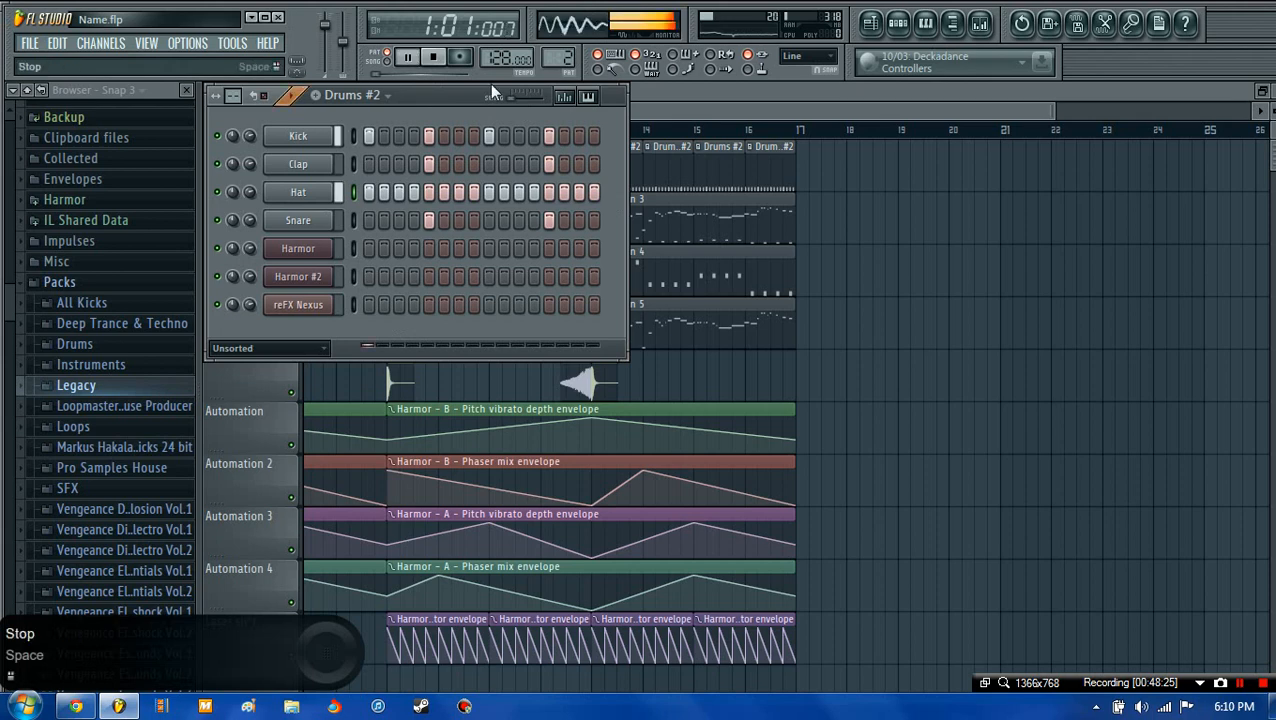
mouse_move(512, 98)
mouse_down()
mouse_move(542, 98)
mouse_move(530, 98)
mouse_up()
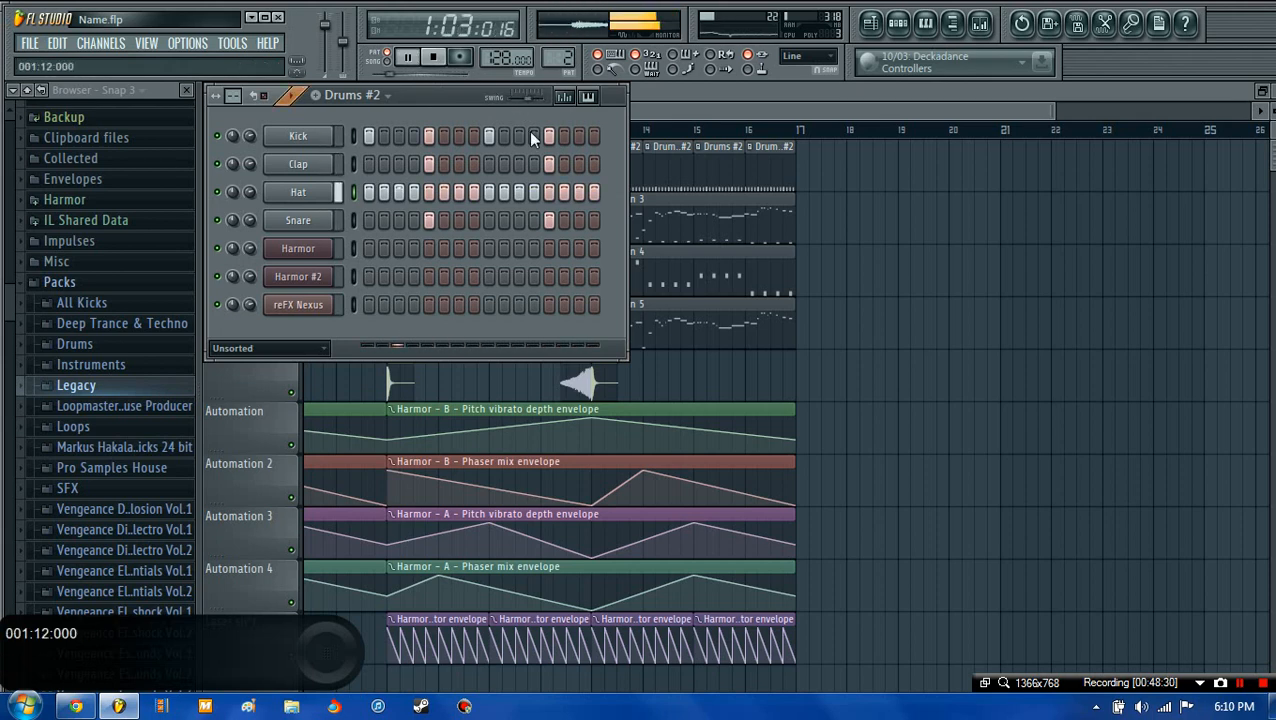
click(433, 57)
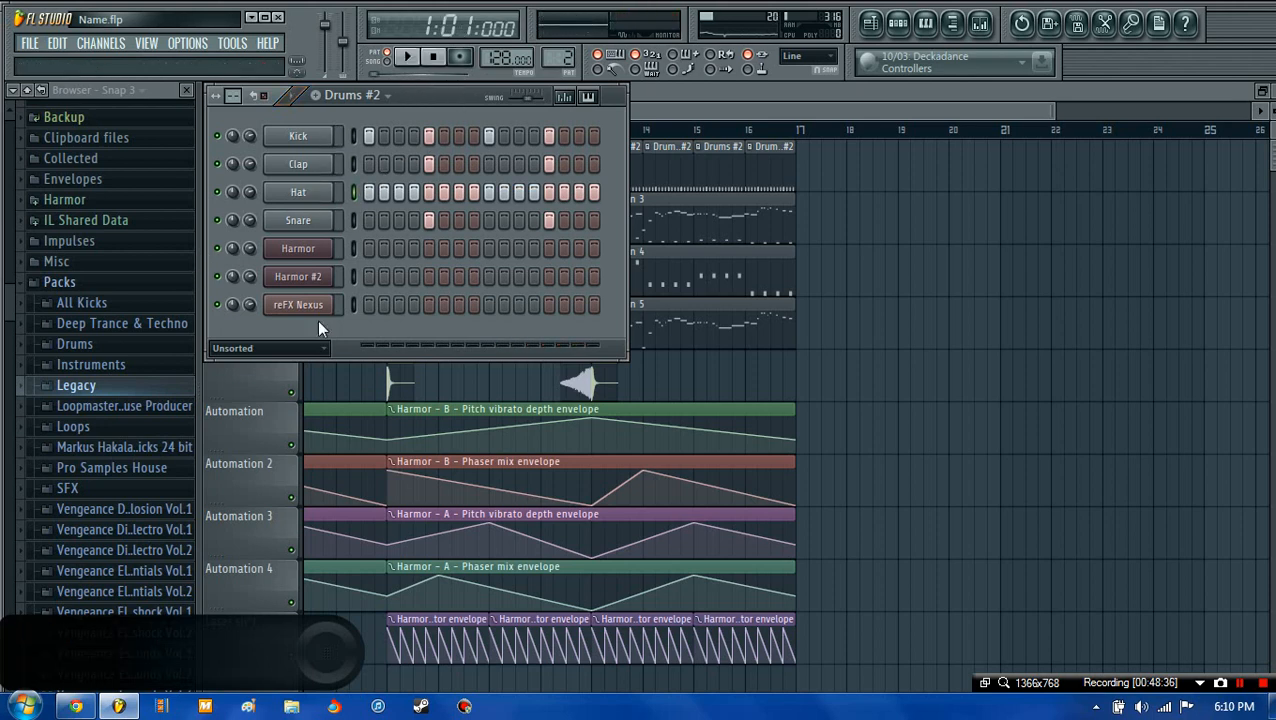
- Refill the Hat channel of Drums #2 on every second step and play the pattern
right_click(291, 191)
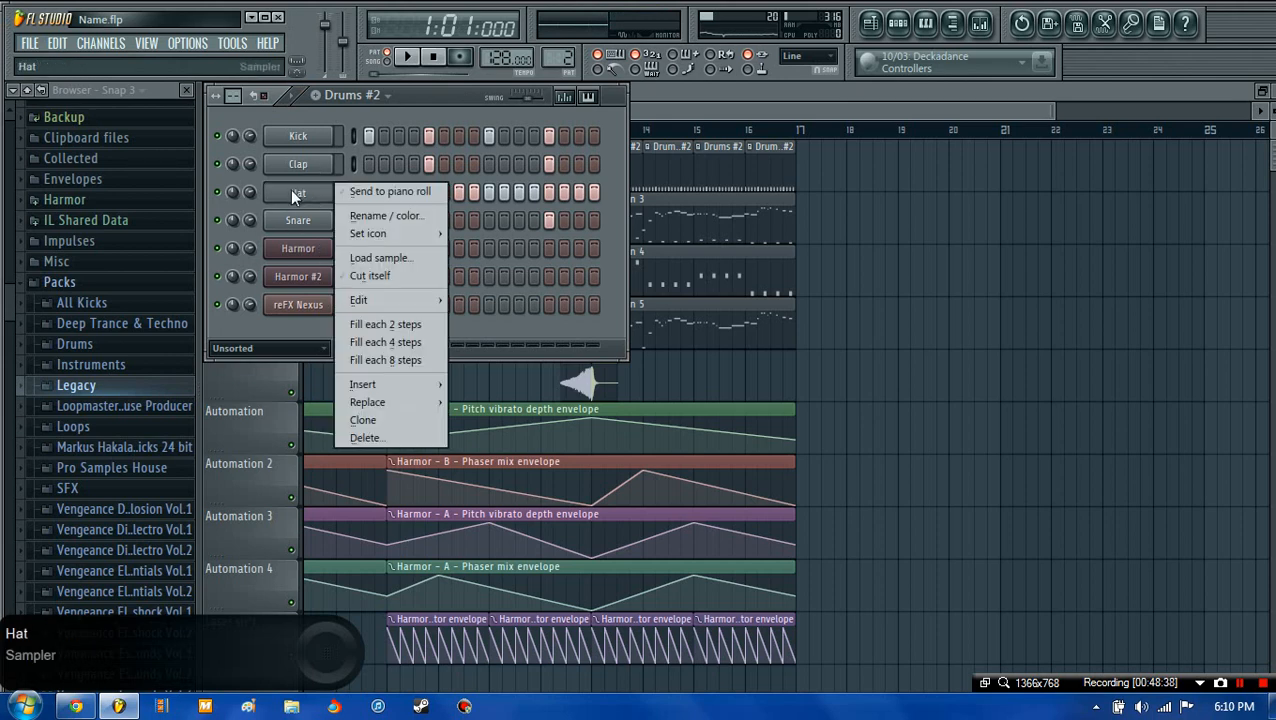
click(409, 342)
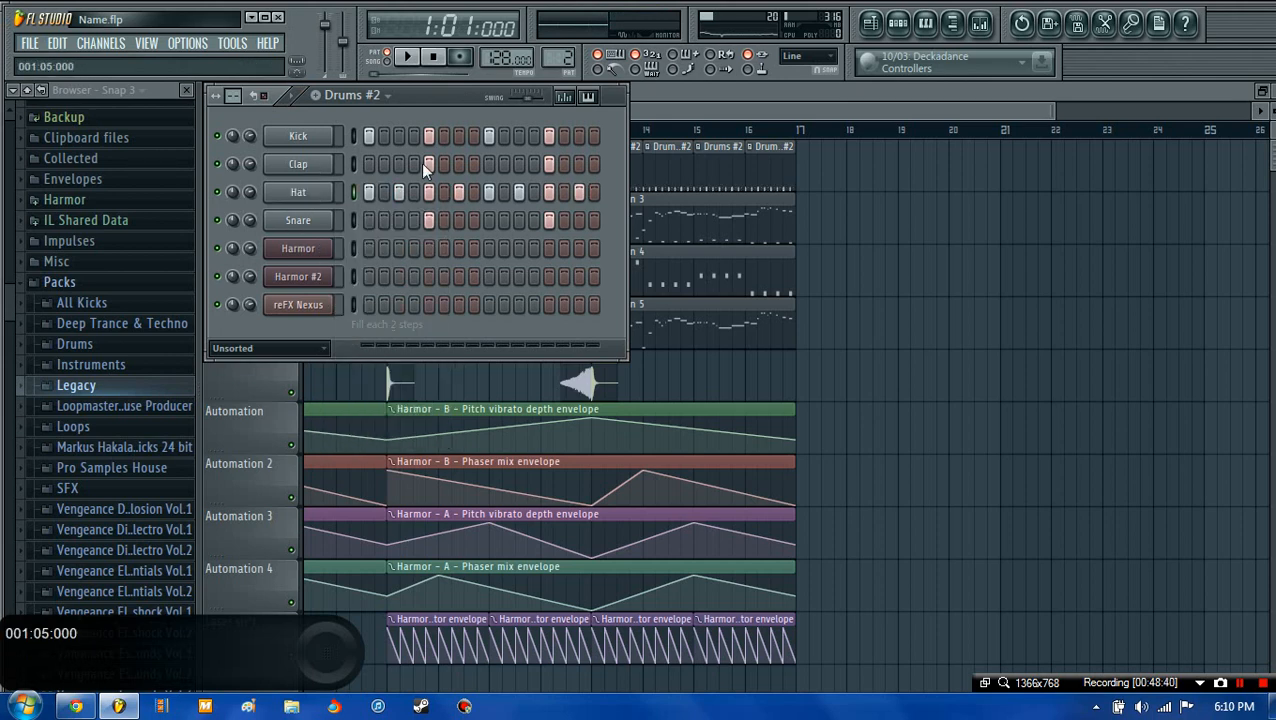
click(407, 58)
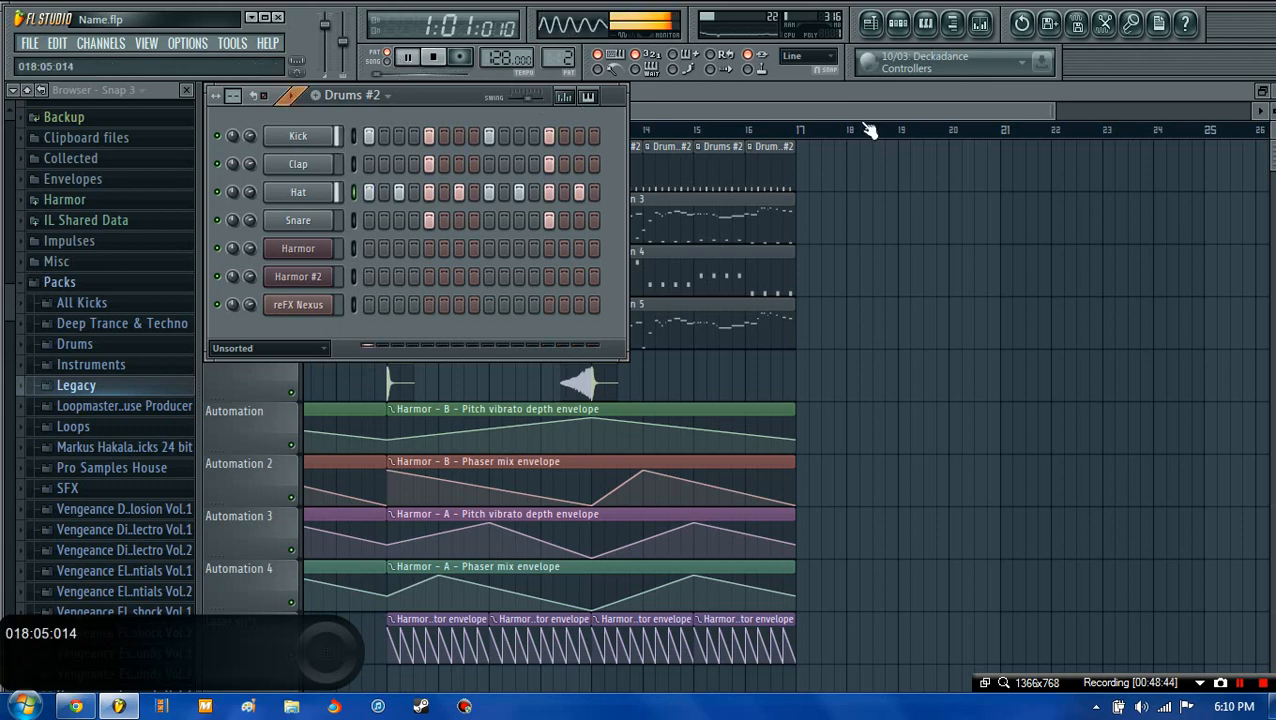
- Play the whole song from bar 1 past bar 15 with the new drum clips, and stop playback
drag(866, 112, 404, 121)
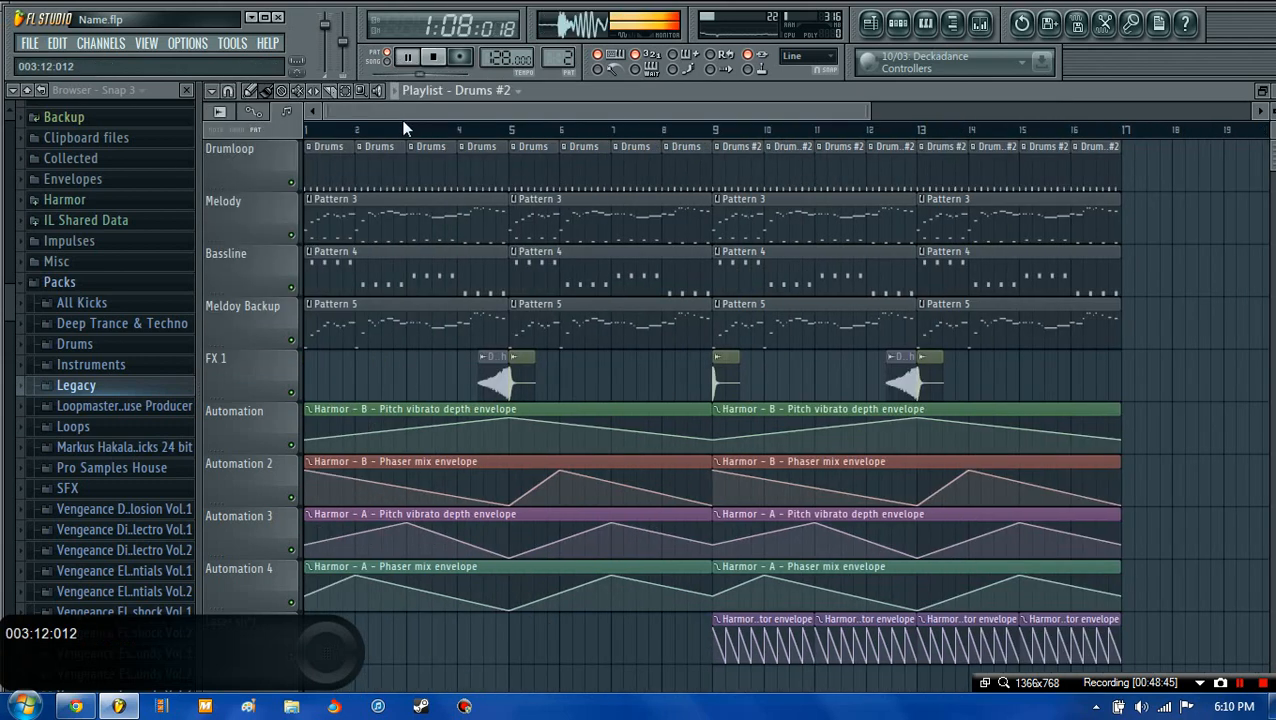
click(433, 57)
click(407, 58)
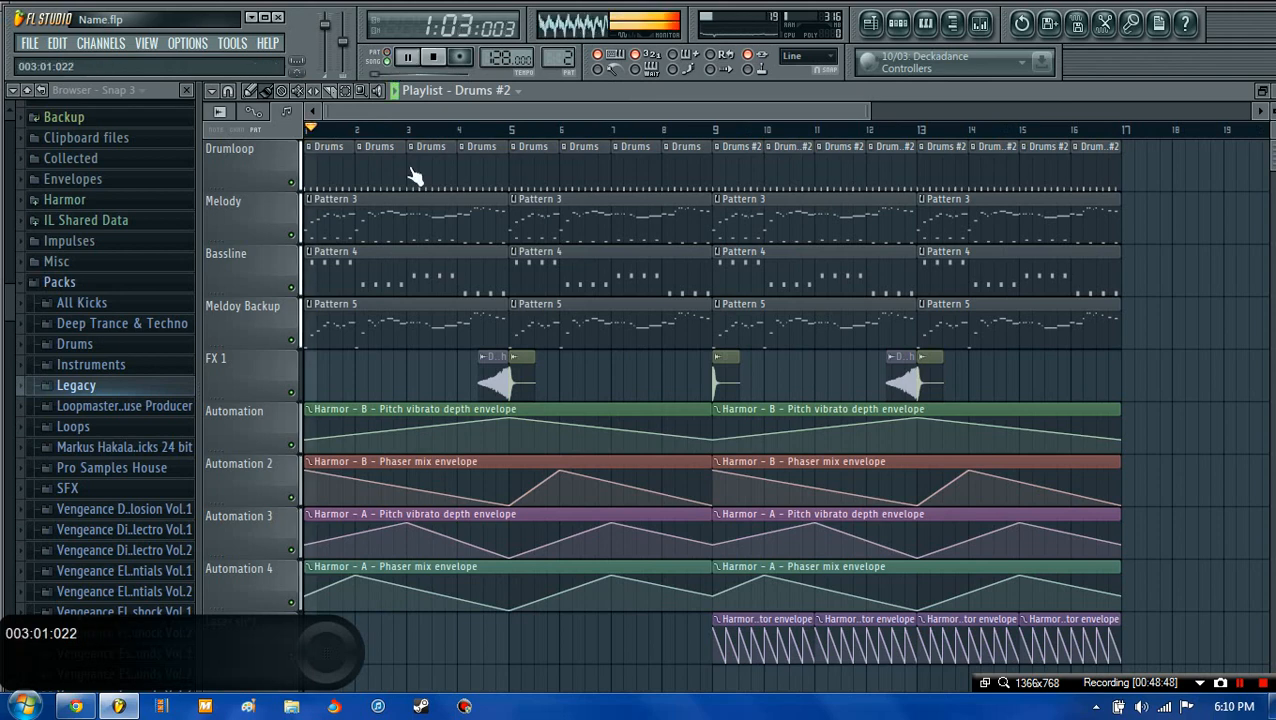
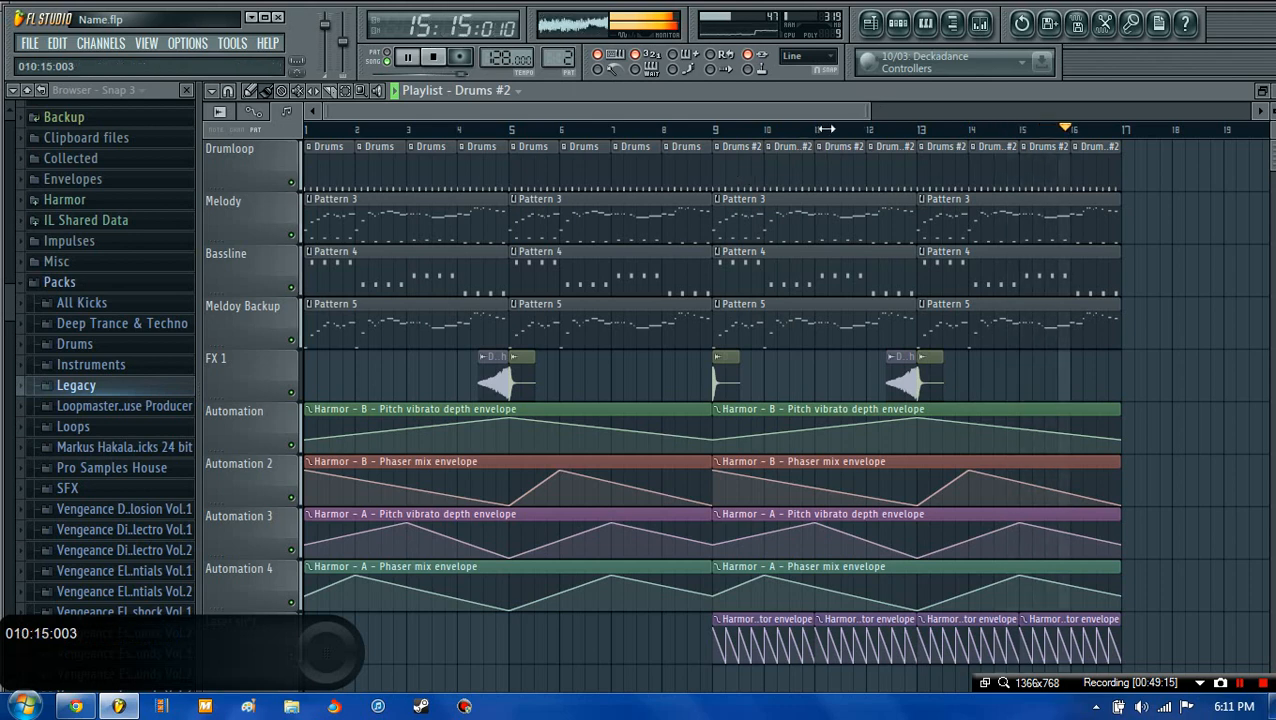
scroll(825, 129, up, 1)
click(433, 57)
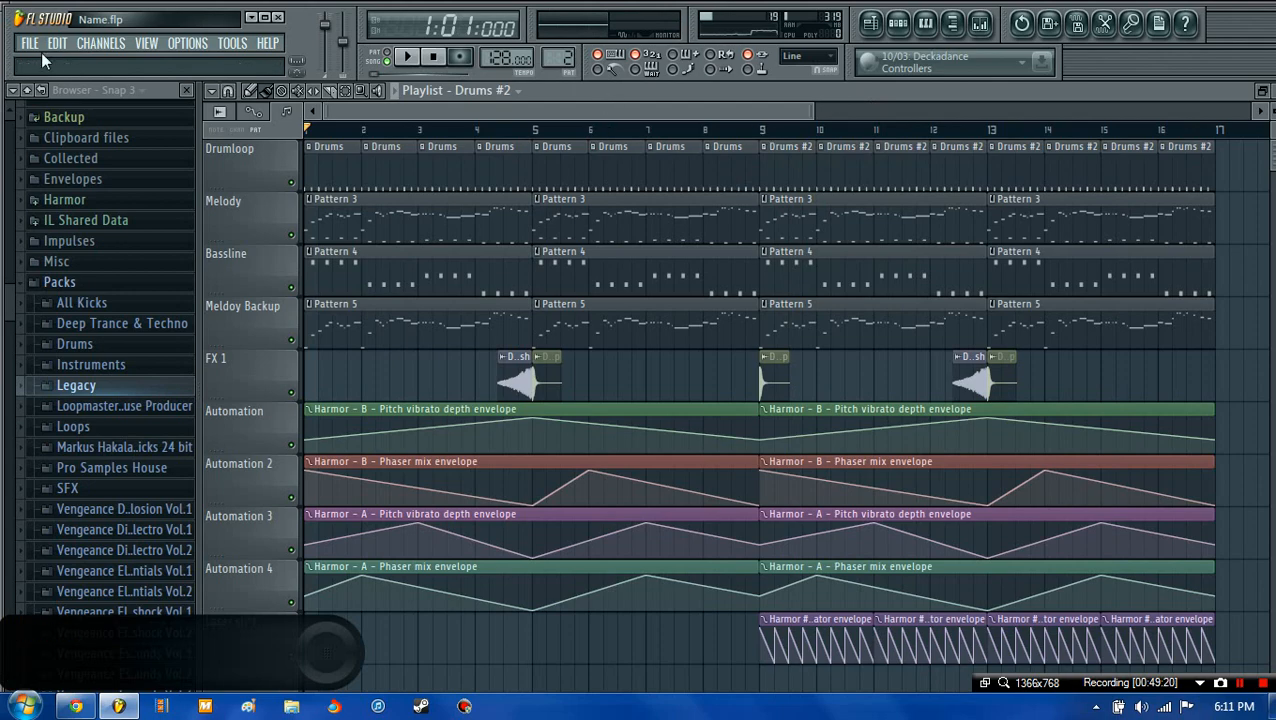
- Save the project, add a Sytrus instrument channel, and show it in the channel rack
click(30, 43)
click(50, 126)
click(870, 22)
click(102, 44)
mouse_move(110, 61)
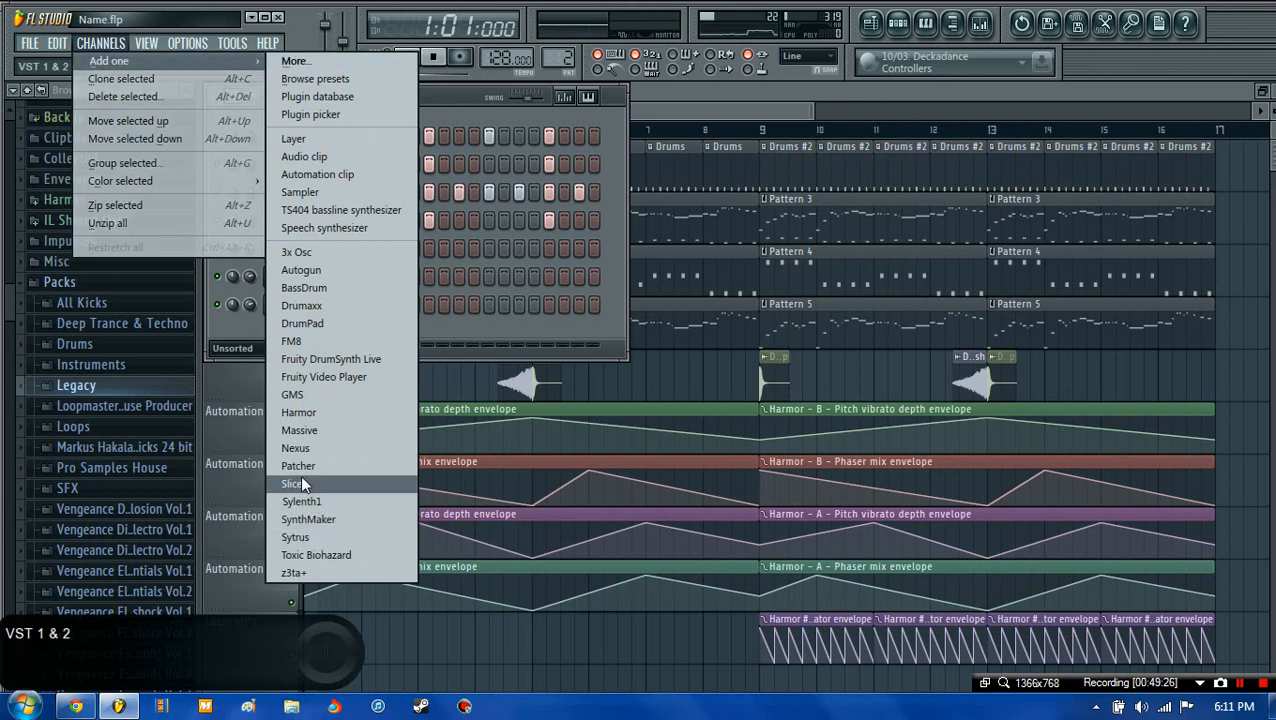
click(297, 538)
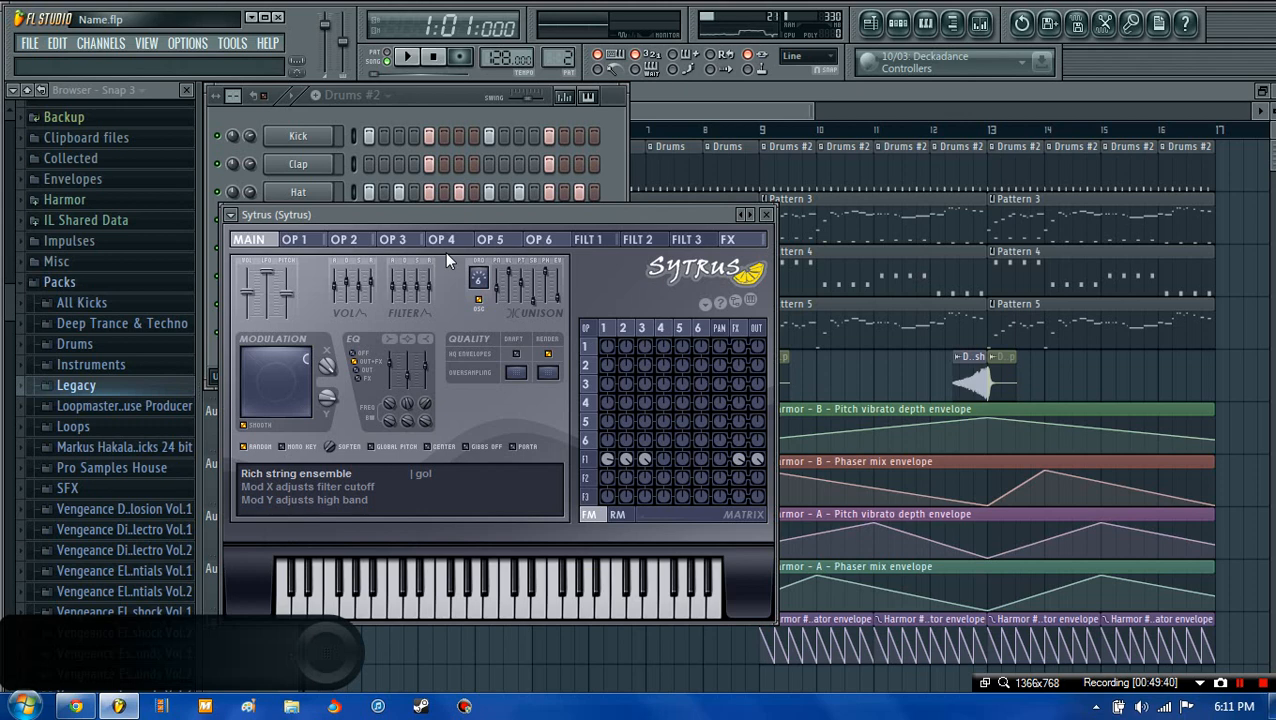
drag(760, 117, 1162, 120)
click(897, 22)
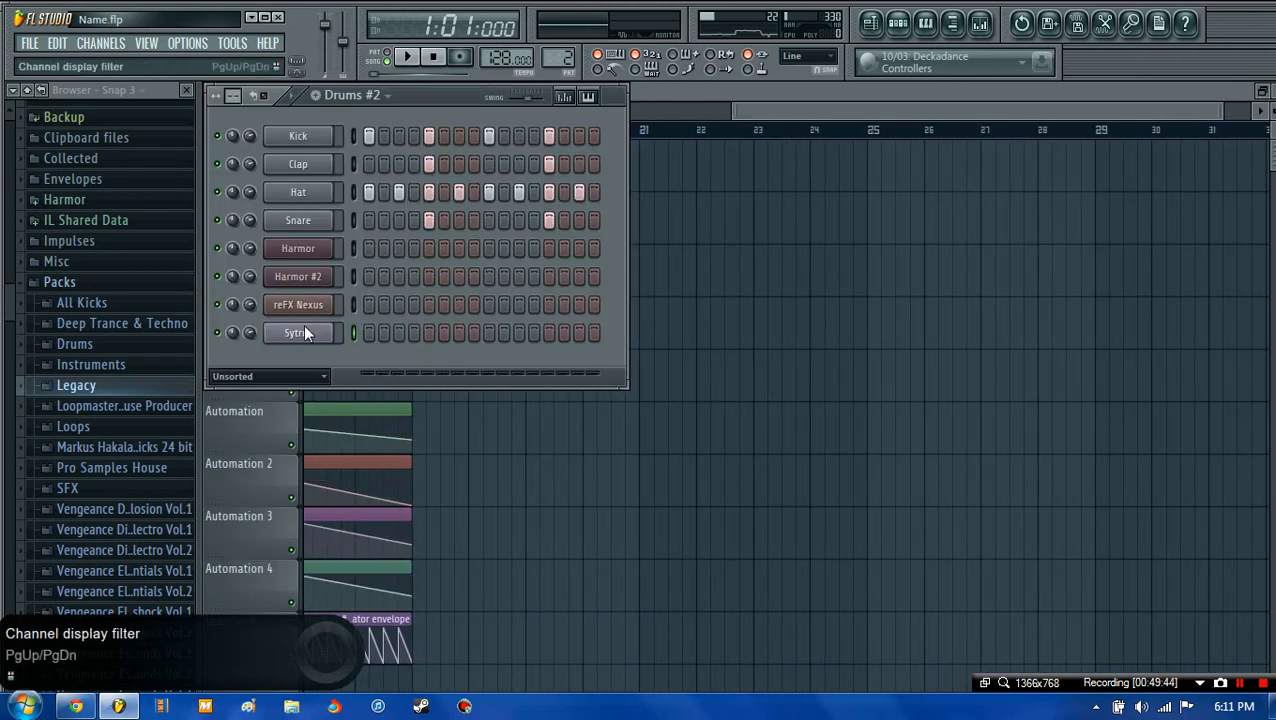
- Load the Default preset into the Sytrus channel and place its editor beside the channel rack
click(308, 338)
drag(360, 215, 728, 238)
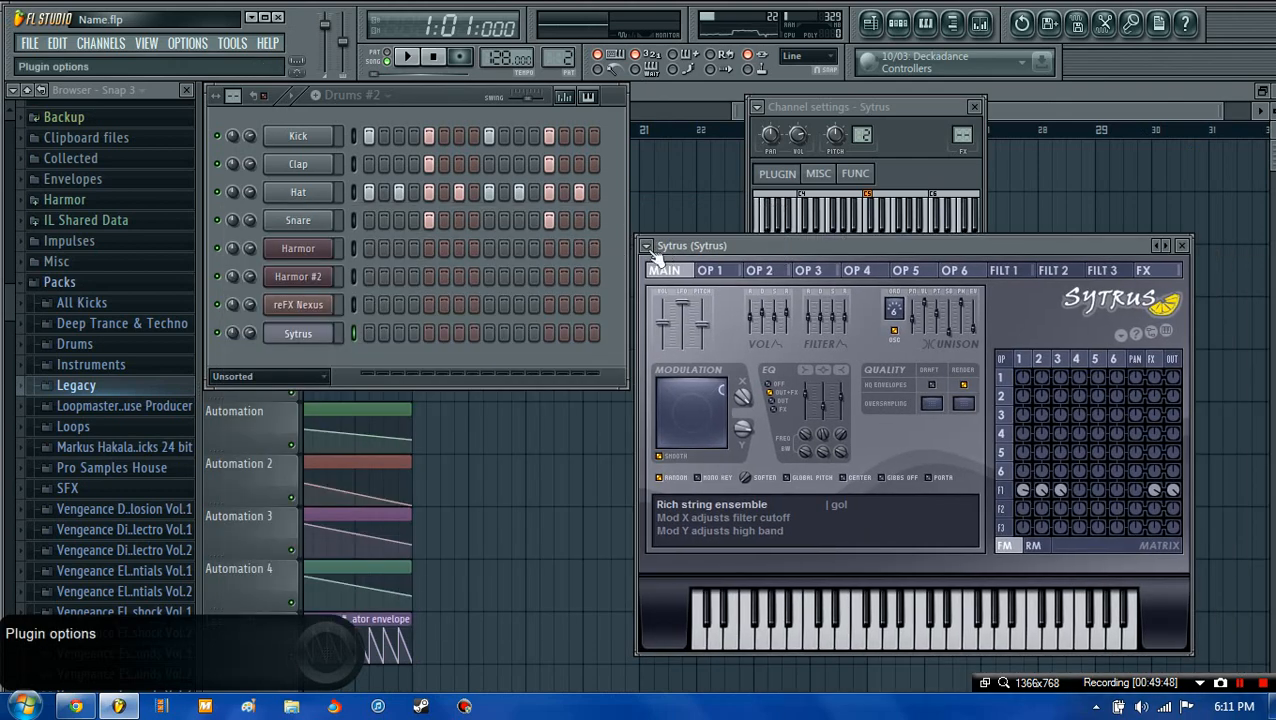
click(646, 246)
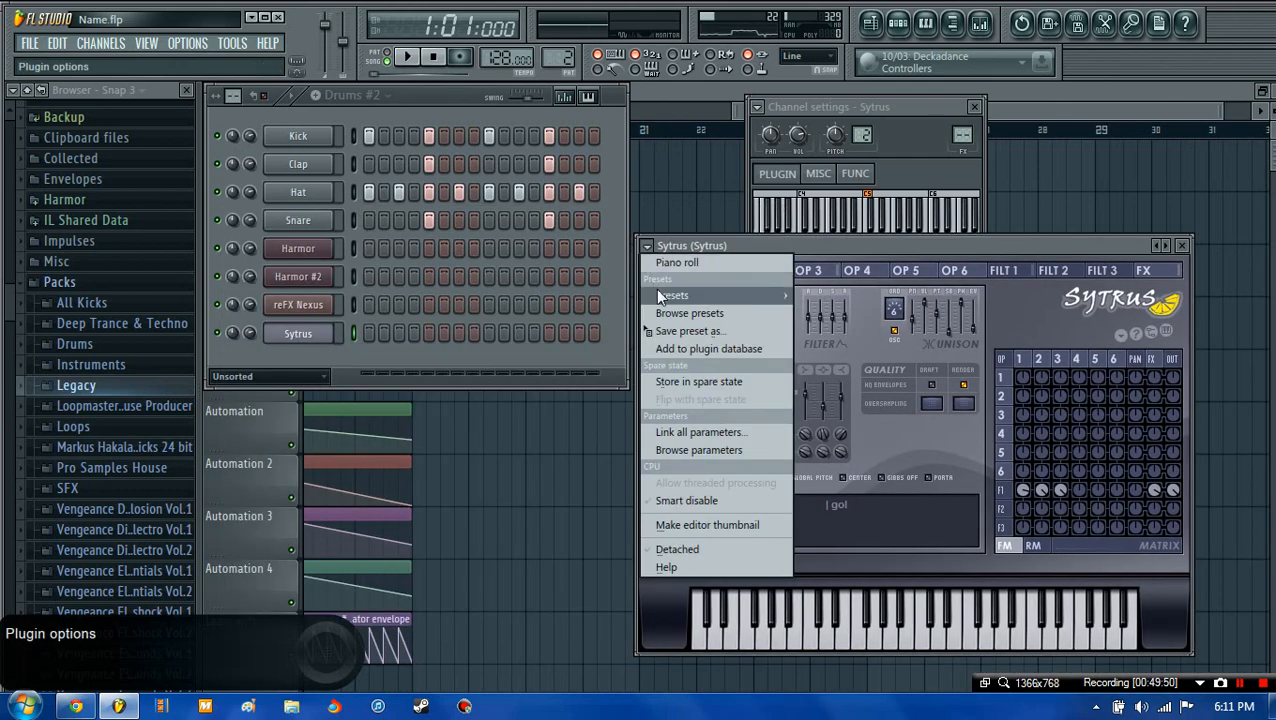
mouse_move(656, 292)
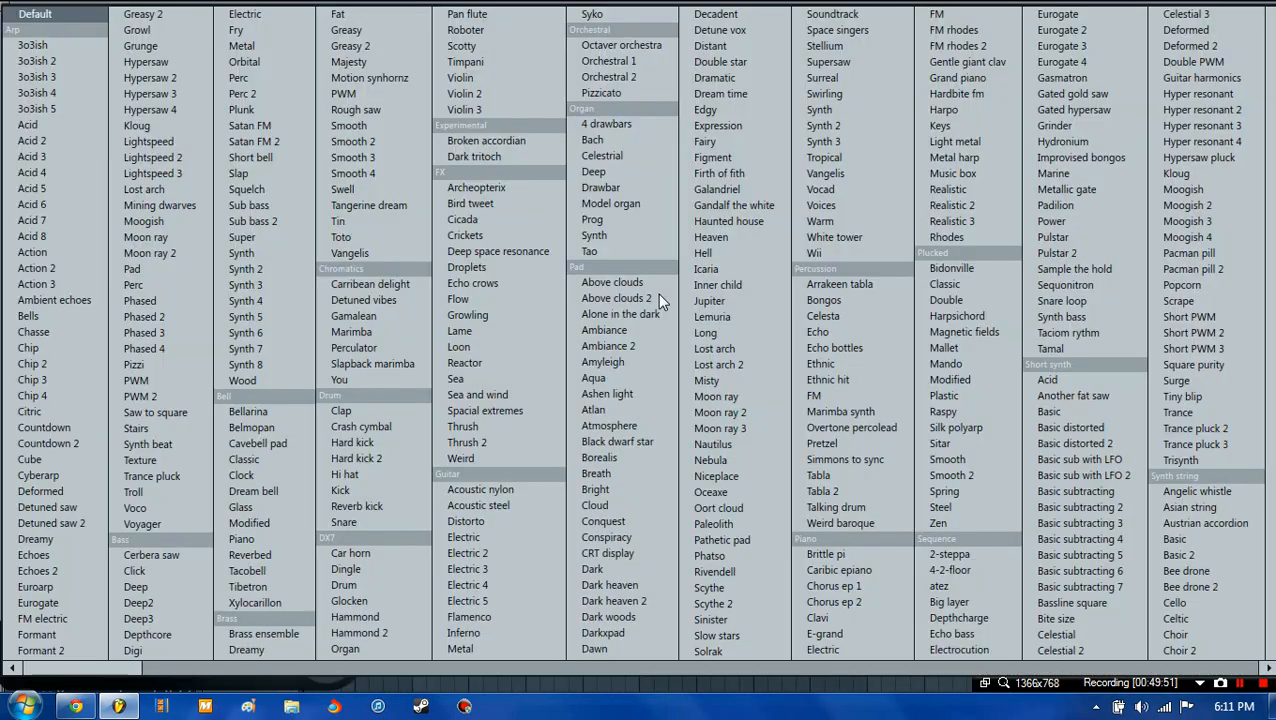
click(48, 14)
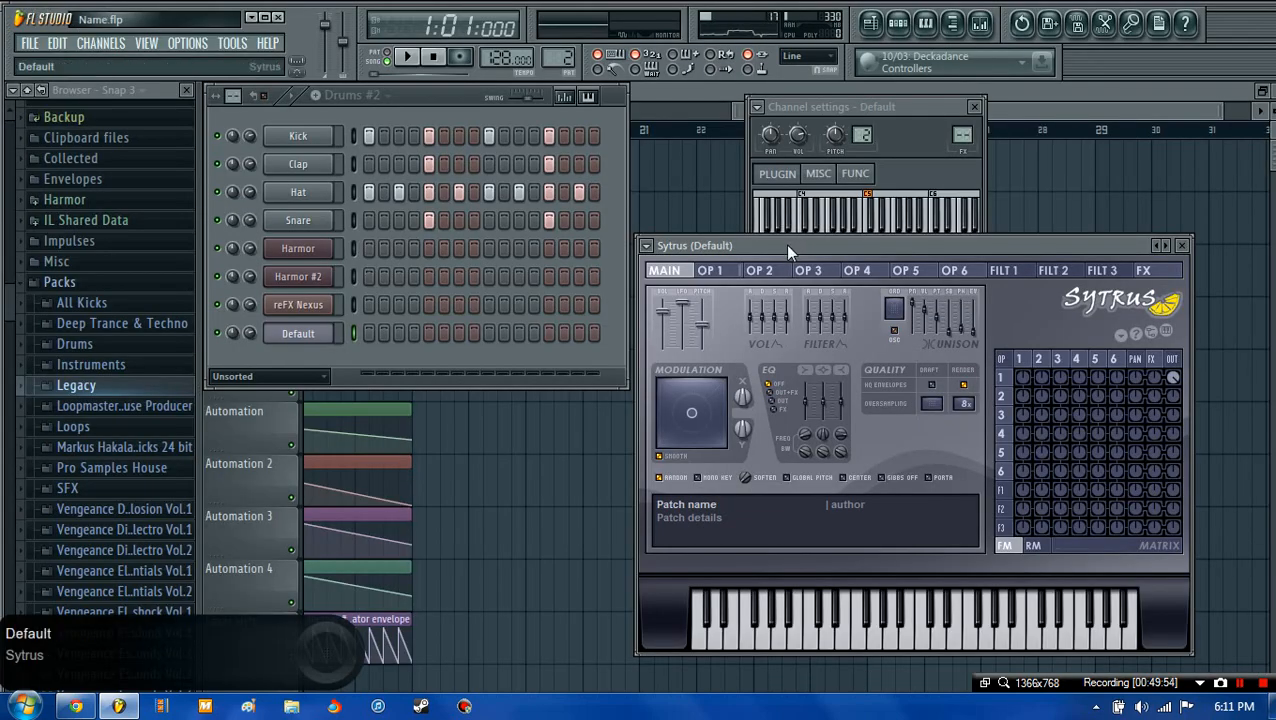
drag(785, 244, 749, 213)
- Try different frequency modulation feedback amounts on operator 2 while playing D#4 test notes, and reset the feedback to 0%
click(700, 242)
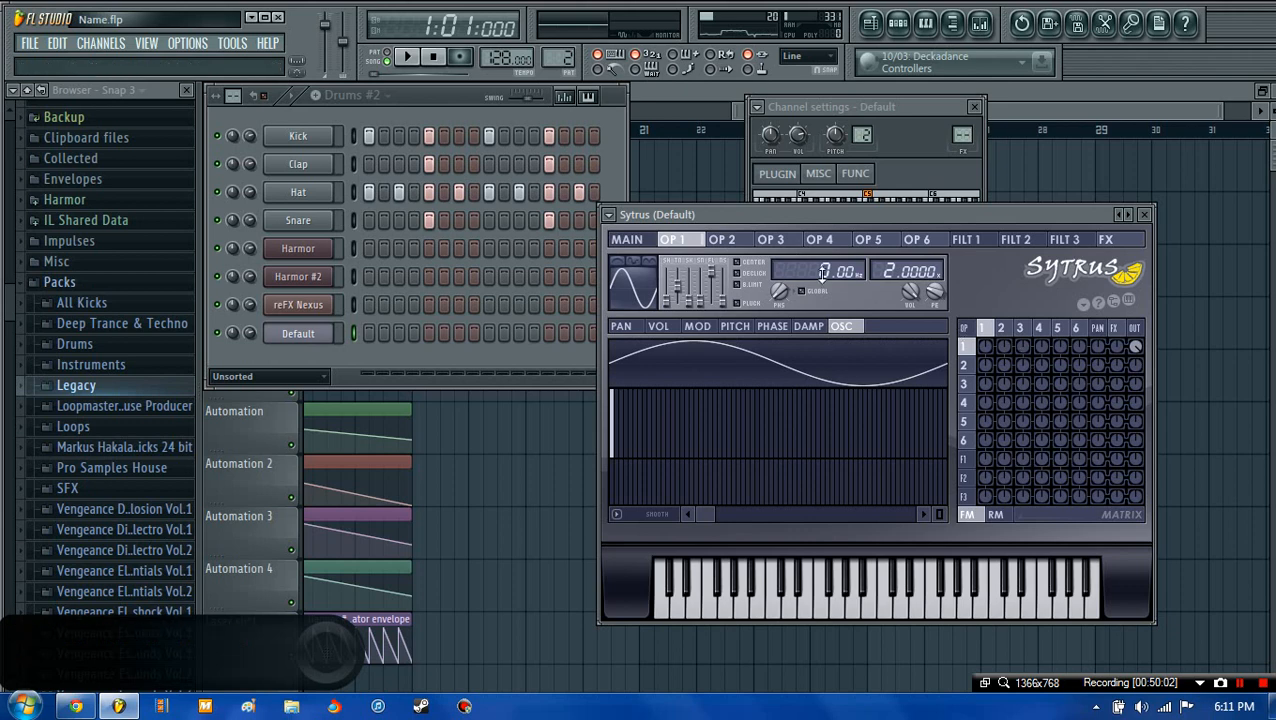
click(724, 241)
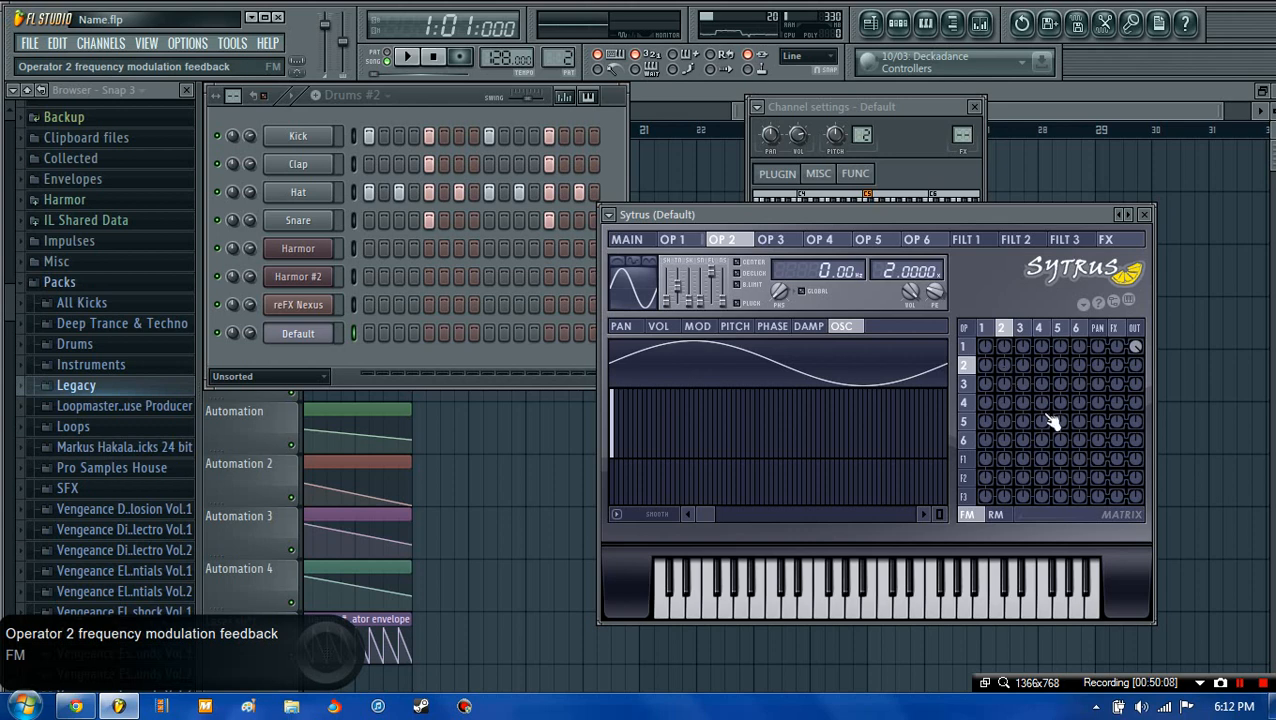
drag(1004, 366, 1004, 340)
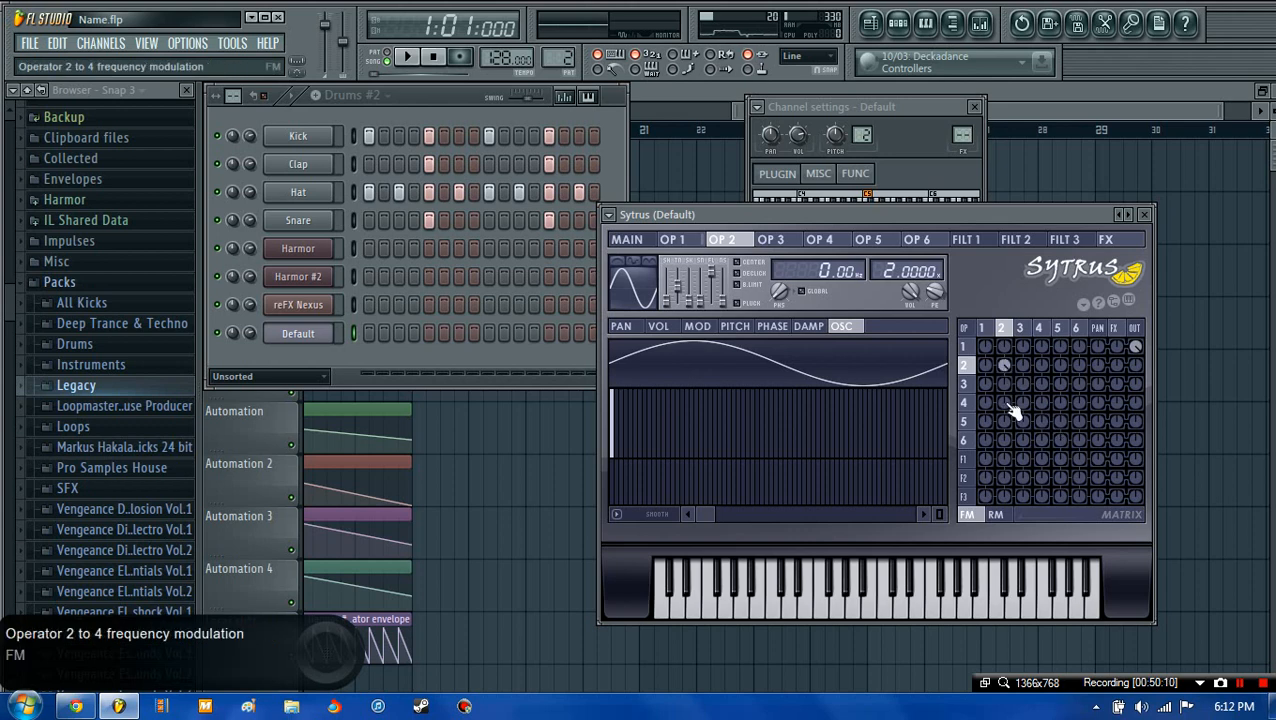
key(d)
drag(1006, 367, 1006, 428)
key(d)
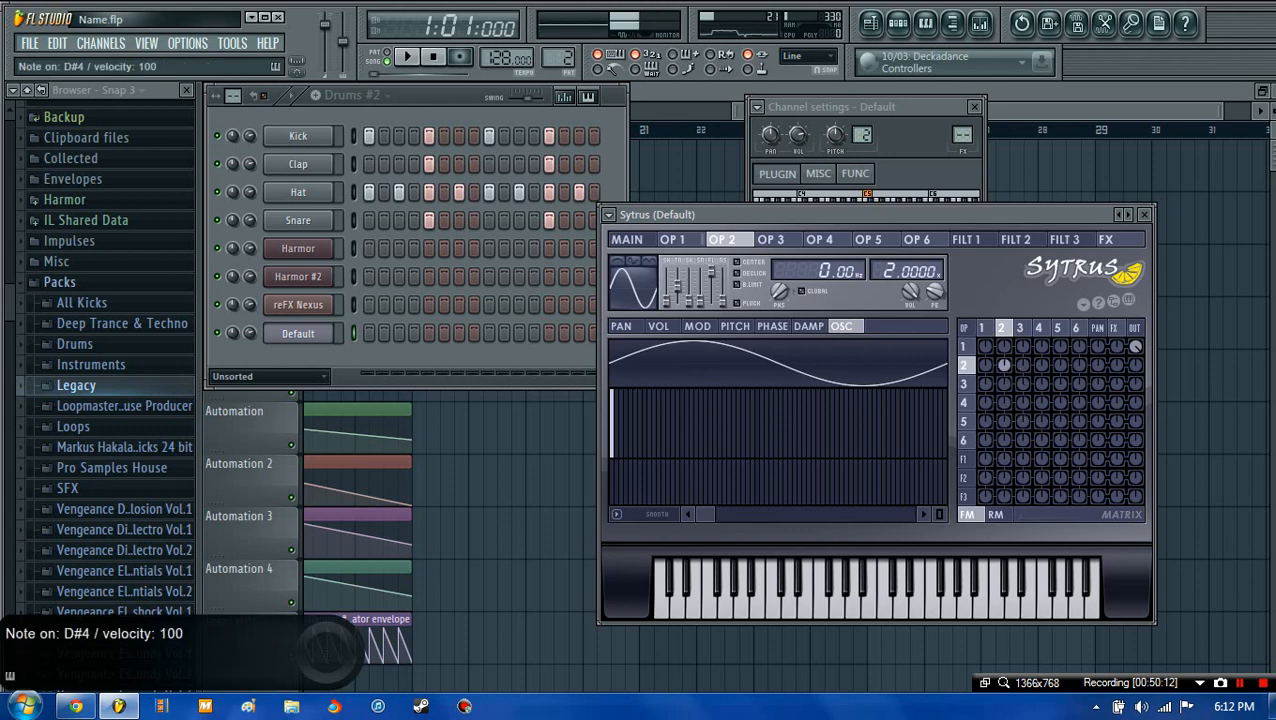
mouse_move(1005, 366)
mouse_down()
mouse_move(1005, 406)
mouse_move(1023, 408)
mouse_move(1022, 371)
mouse_up()
key(d)
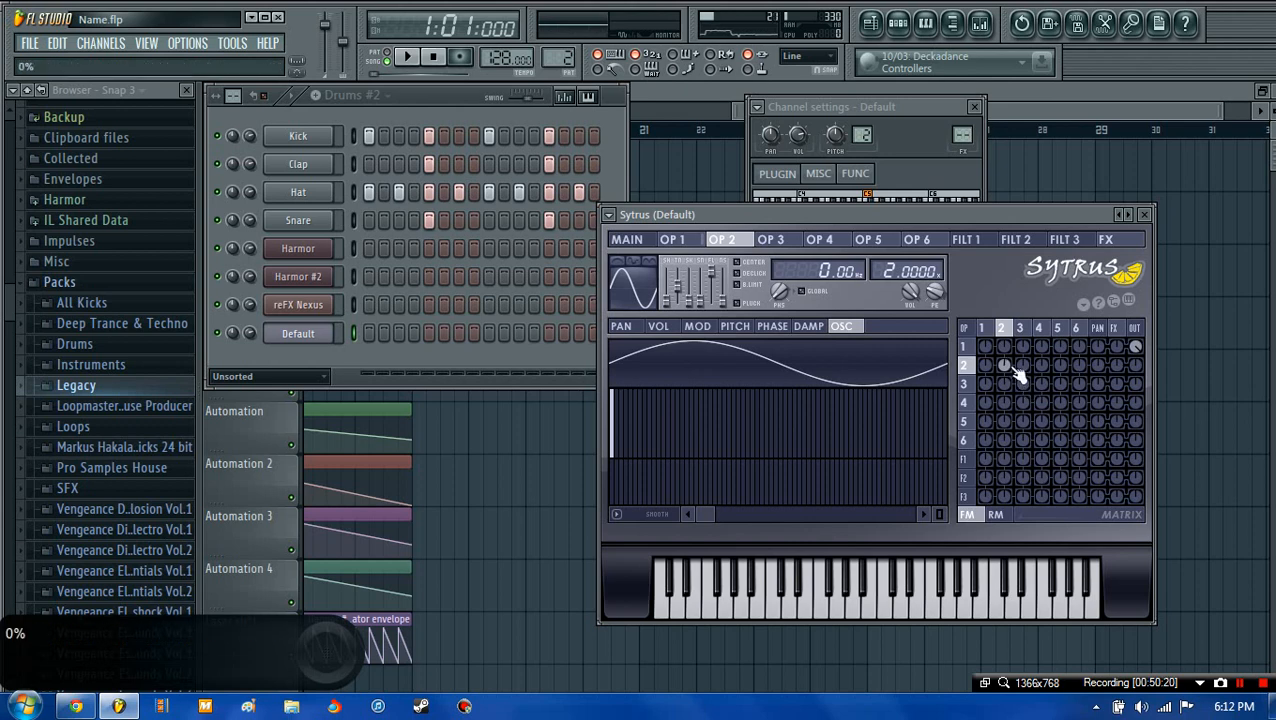
- Set Sytrus's operator 3 to 1 frequency modulation to 100%, raise operator 2 to 3 modulation, and audition the sound
click(690, 246)
click(627, 240)
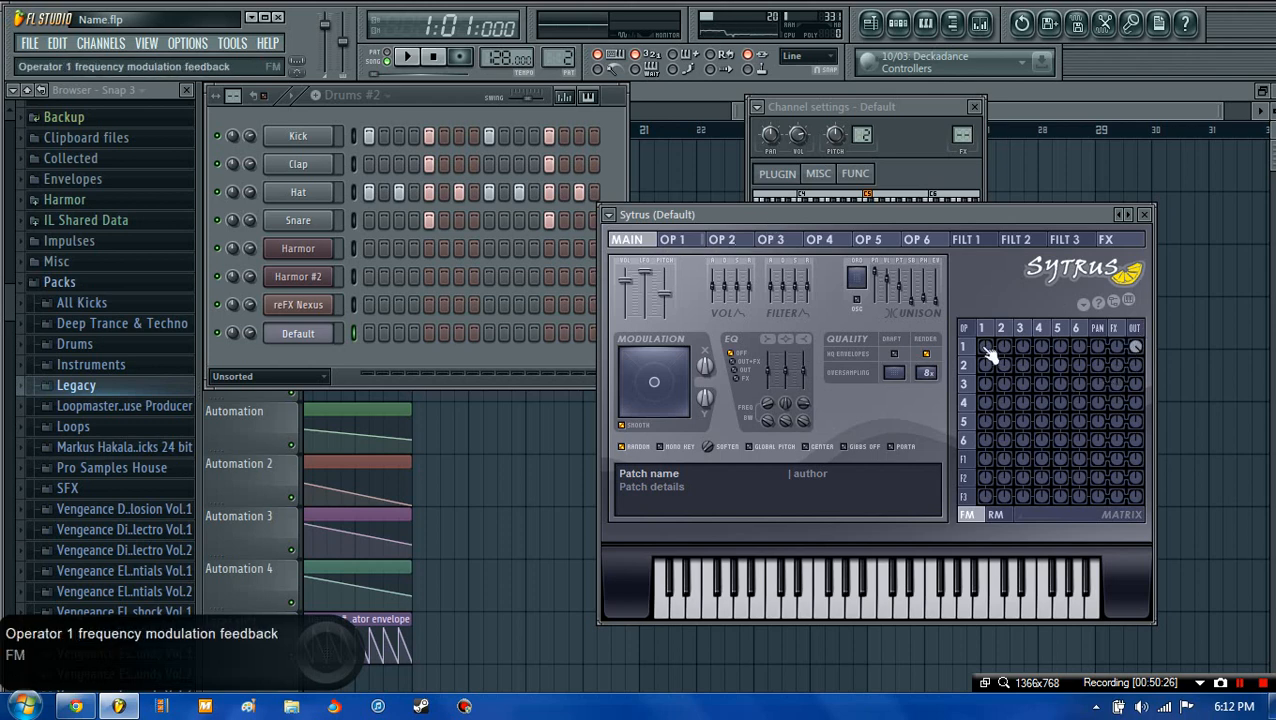
drag(1022, 350, 1022, 320)
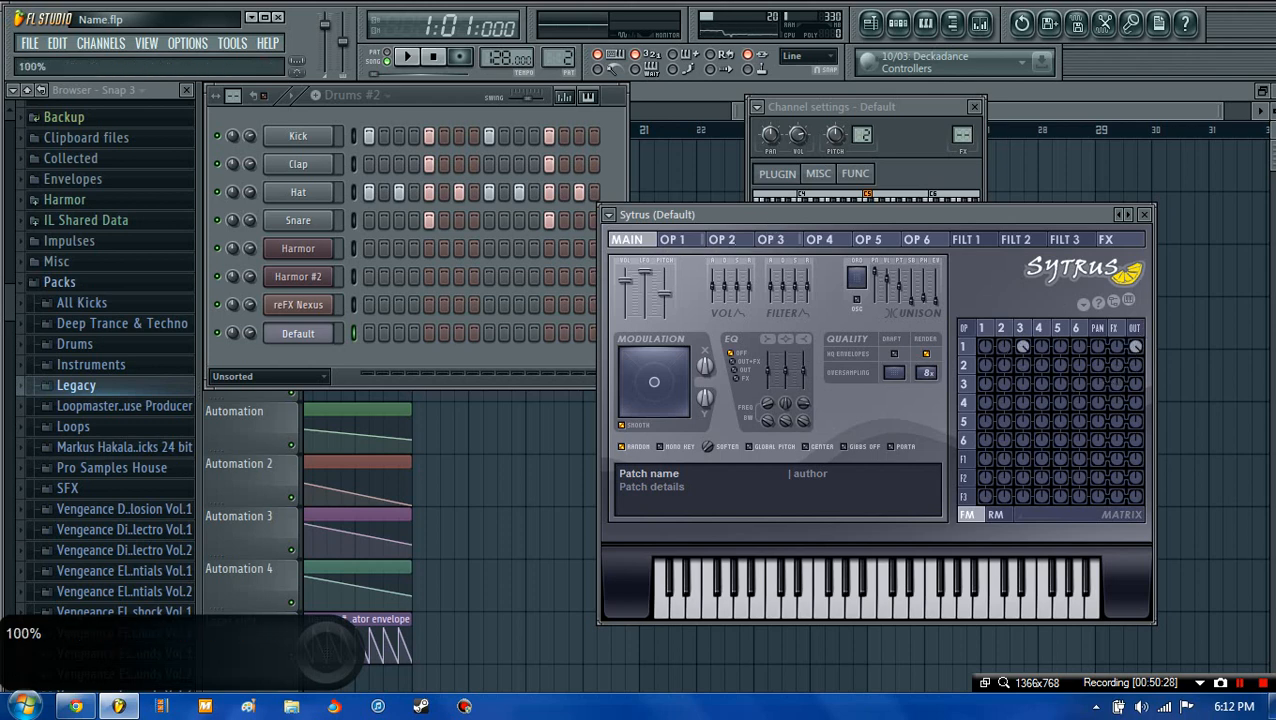
click(768, 240)
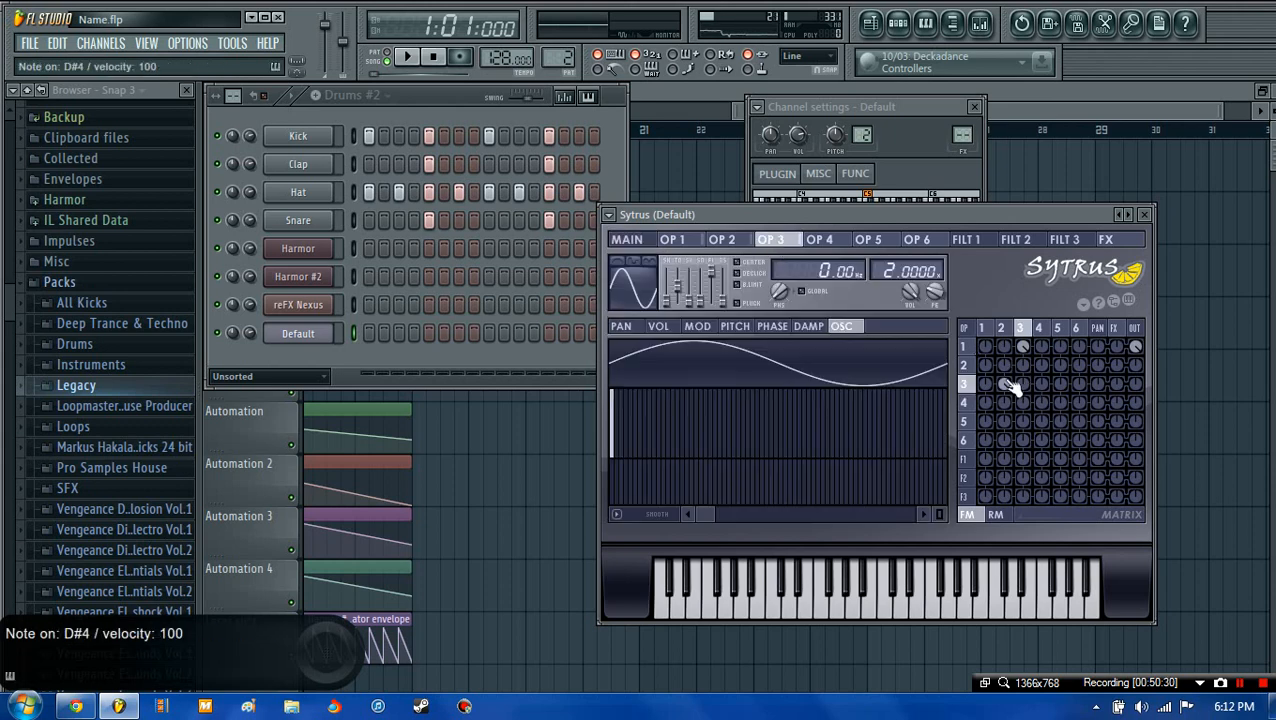
mouse_move(1004, 384)
mouse_down()
mouse_move(1004, 350)
mouse_move(1006, 375)
mouse_up()
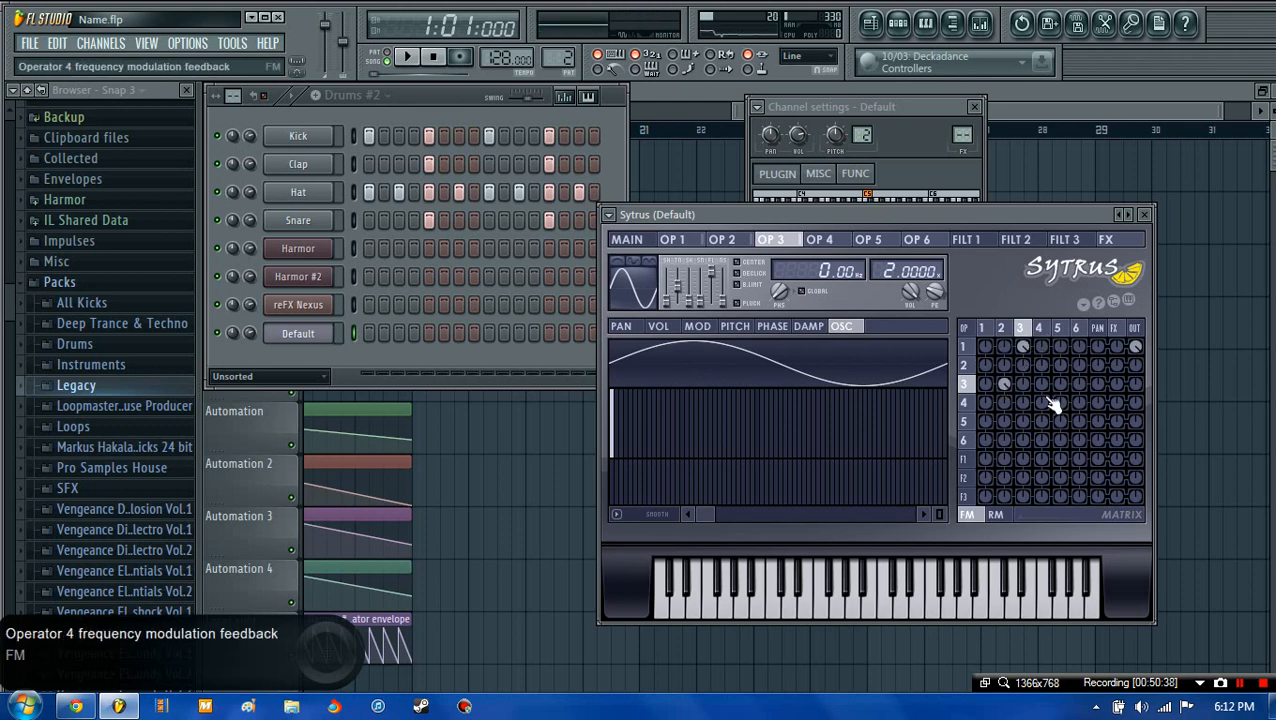
mouse_move(1053, 404)
mouse_down()
mouse_move(1060, 470)
mouse_move(1060, 426)
mouse_up()
key(d)
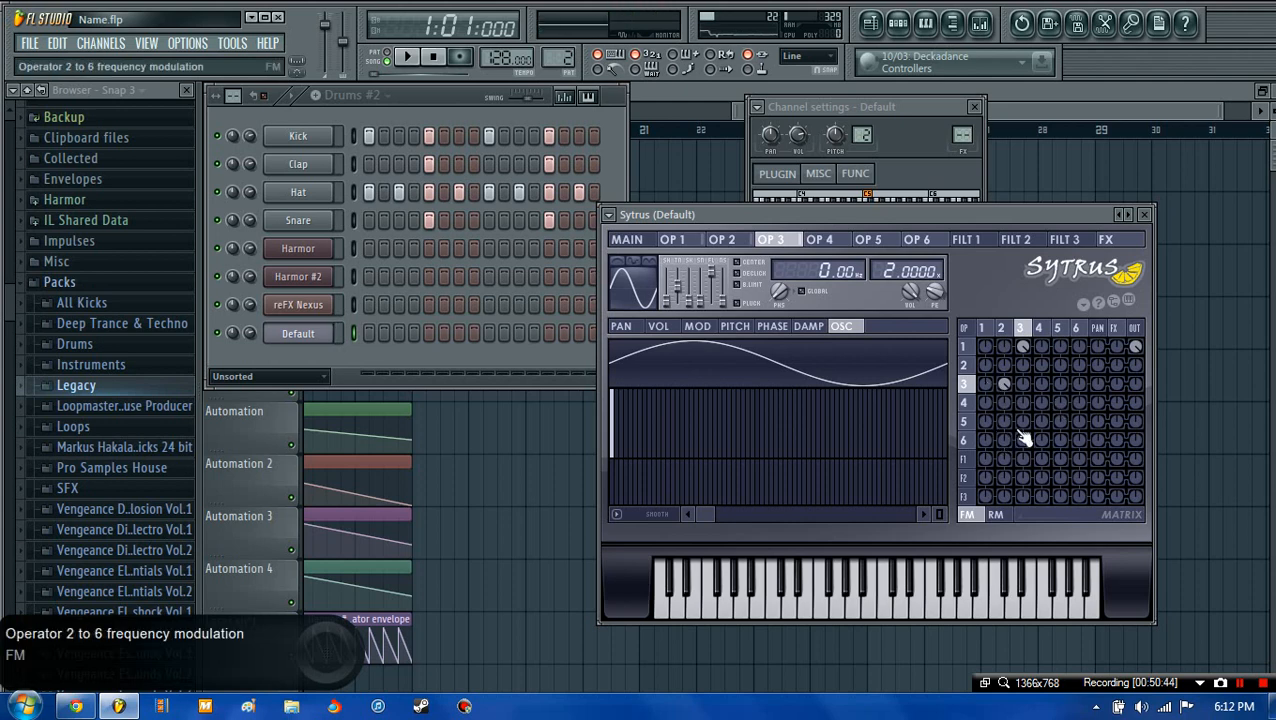
mouse_move(1020, 432)
mouse_down()
mouse_move(1020, 420)
mouse_move(1006, 474)
mouse_move(1006, 425)
mouse_up()
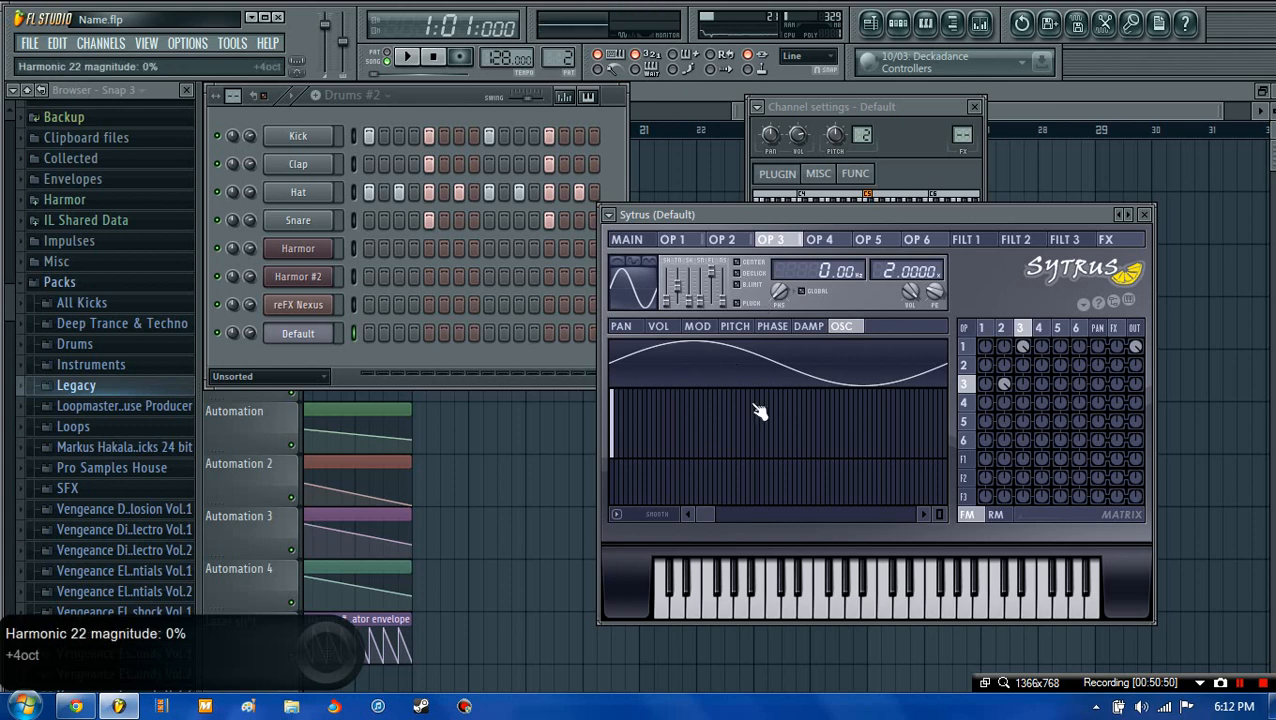
- Try adding harmonics around number 20 to operator 2's oscillator, clear them again, and play a test note
click(729, 242)
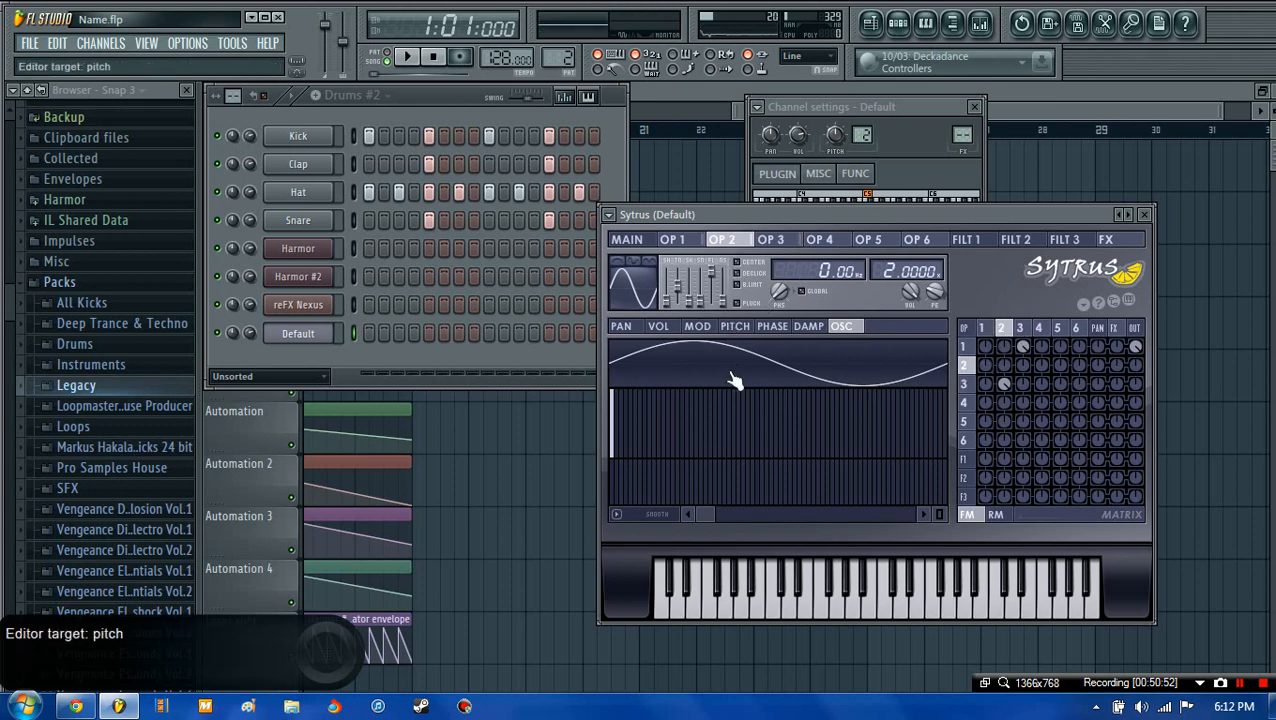
drag(697, 434, 707, 412)
click(766, 432)
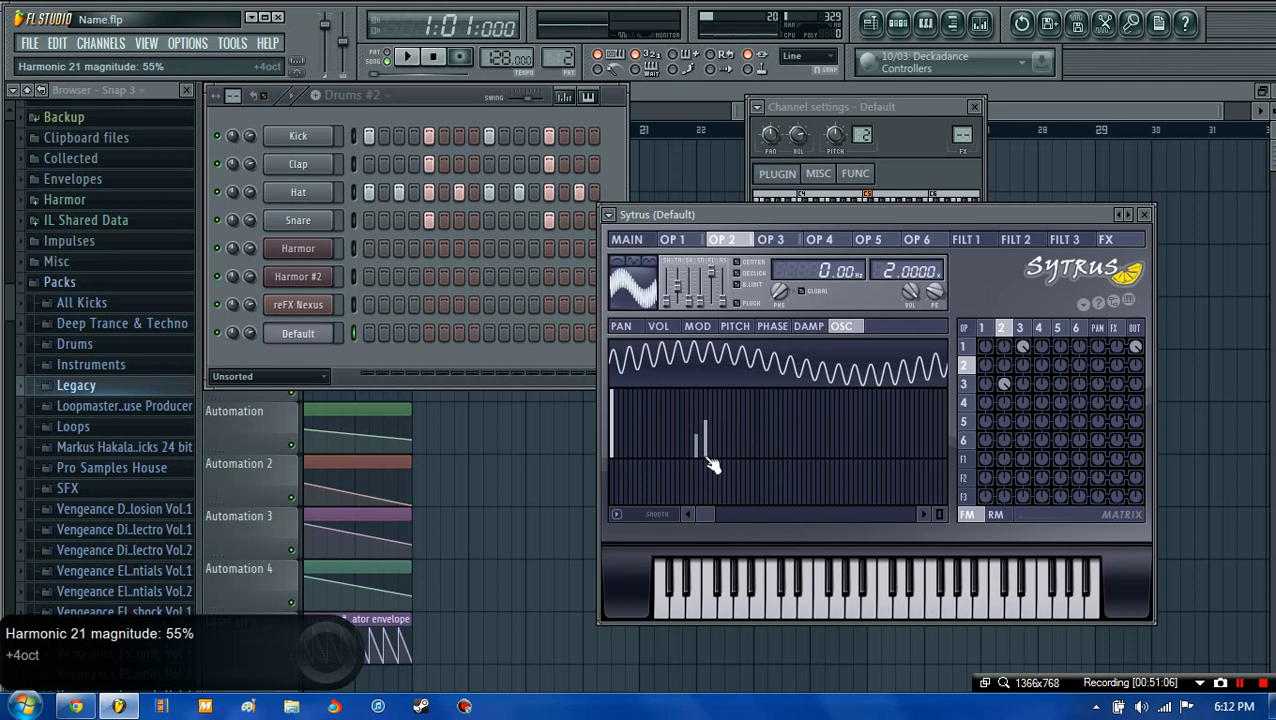
drag(712, 465, 710, 465)
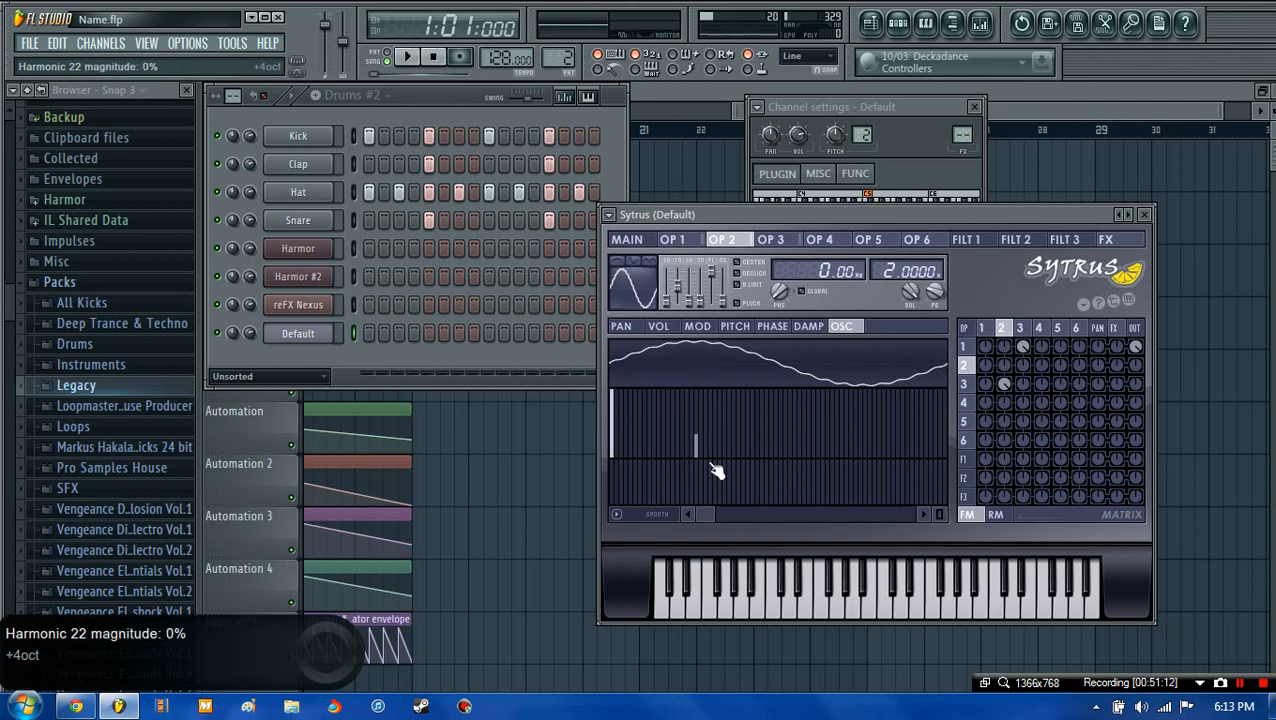
drag(703, 474, 705, 466)
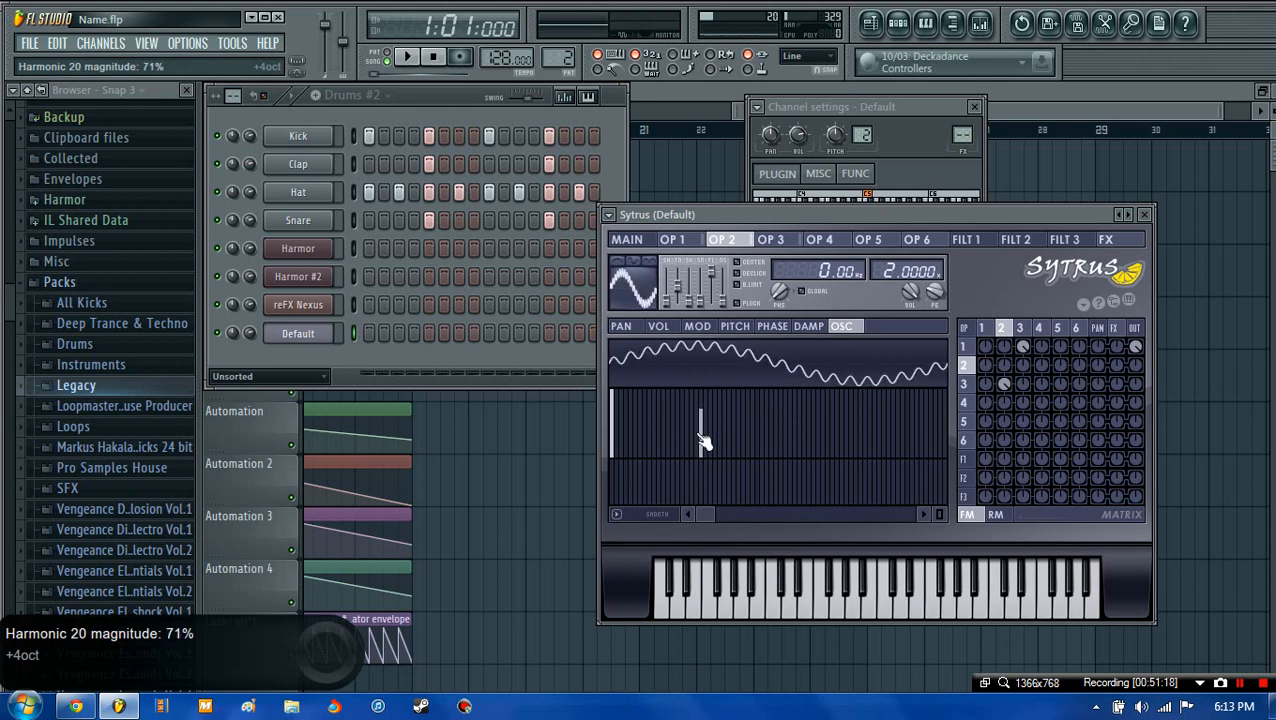
drag(702, 460, 709, 467)
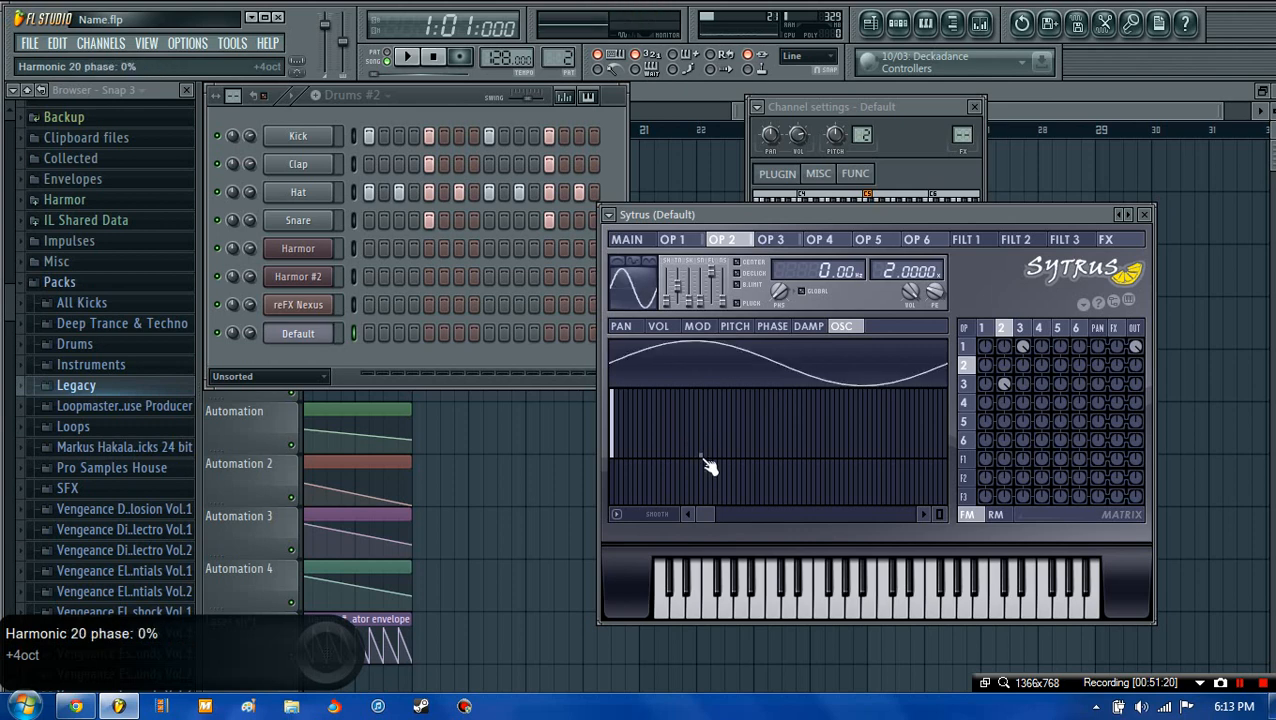
key(d)
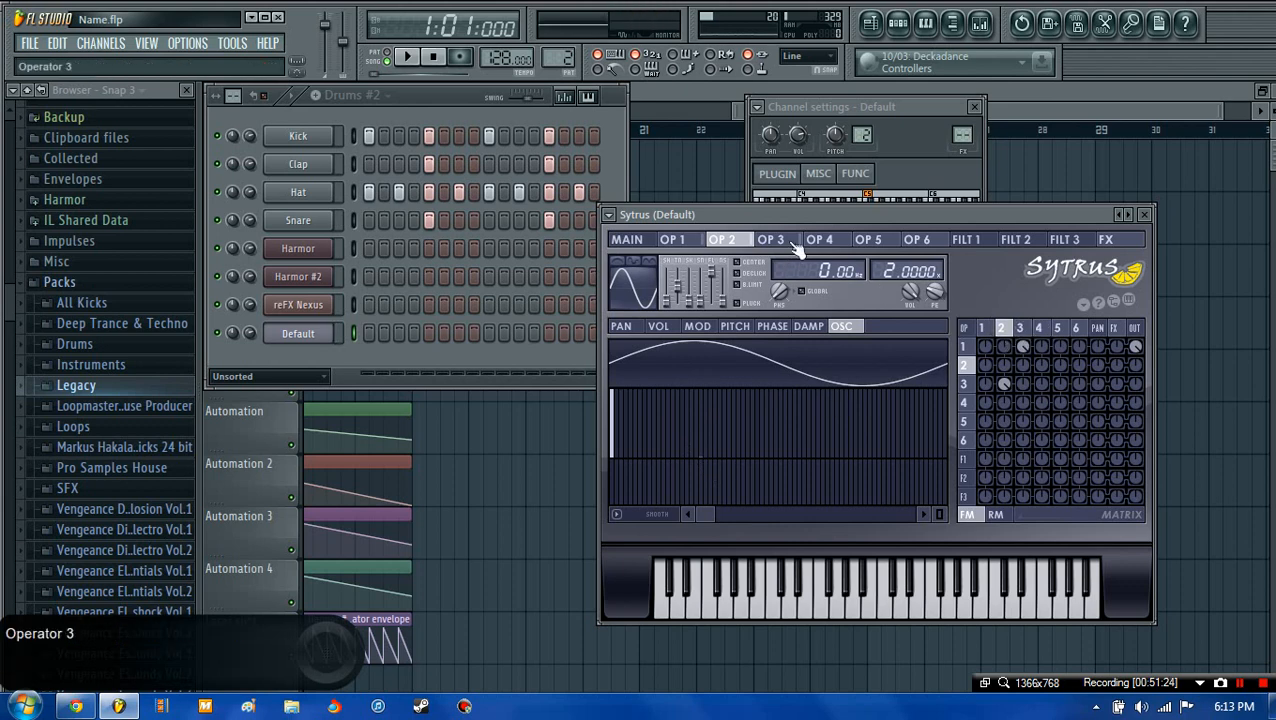
- Add low-magnitude harmonics around number 30 to operator 3's oscillator while playing D#4 test notes
click(963, 384)
click(754, 405)
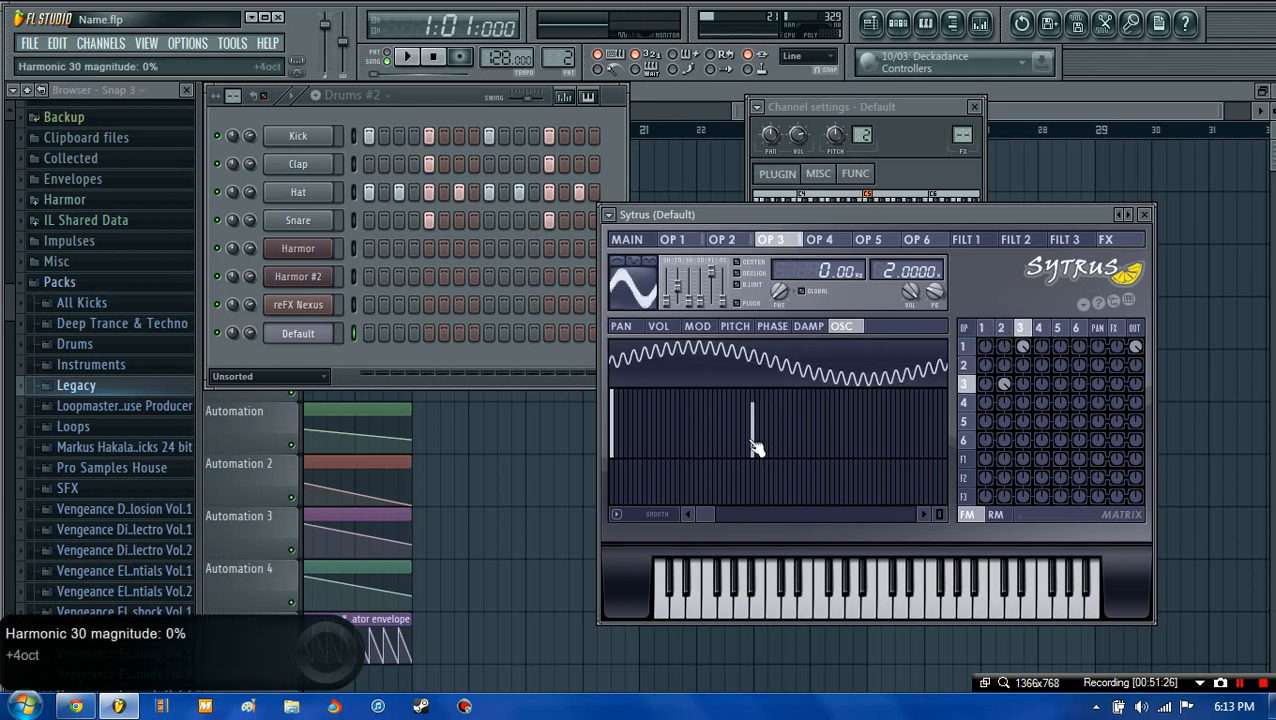
key(d)
key(d)
key(d)
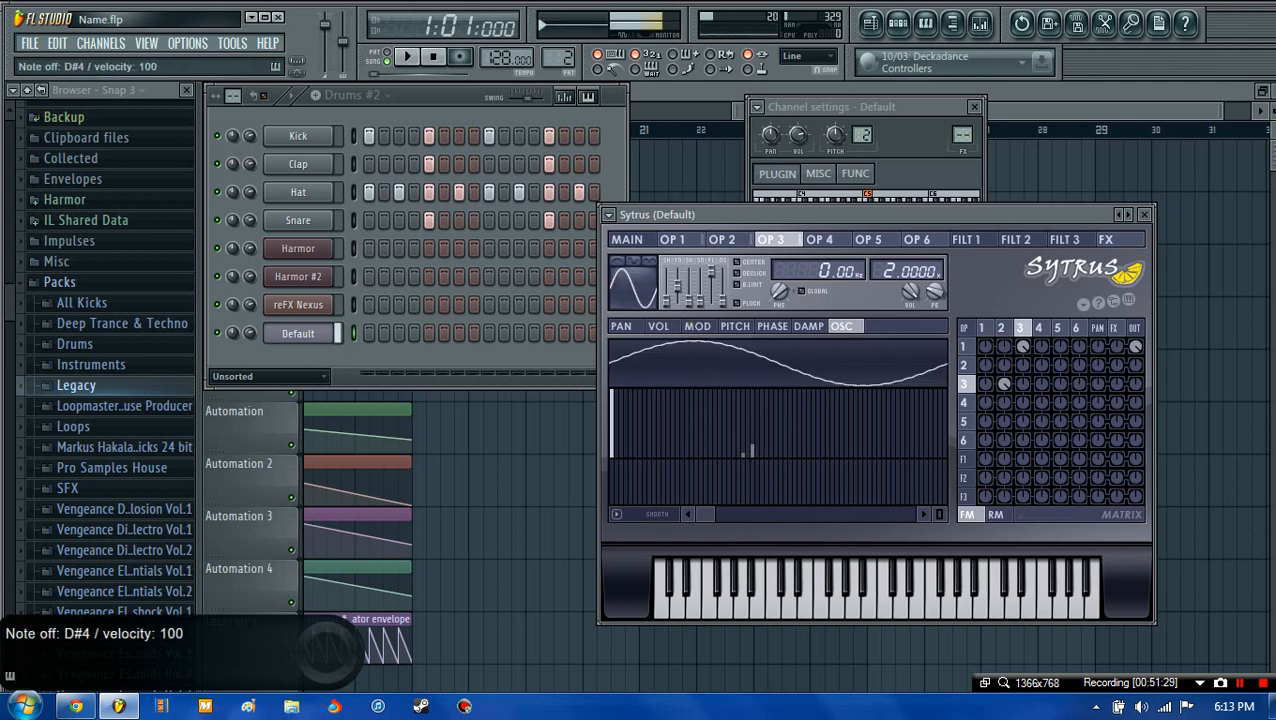
- Reshape the waveforms of operators 3 and 2 into triangles, setting operator 2's shape to 25%, and return to Sytrus's main page
drag(667, 300, 667, 292)
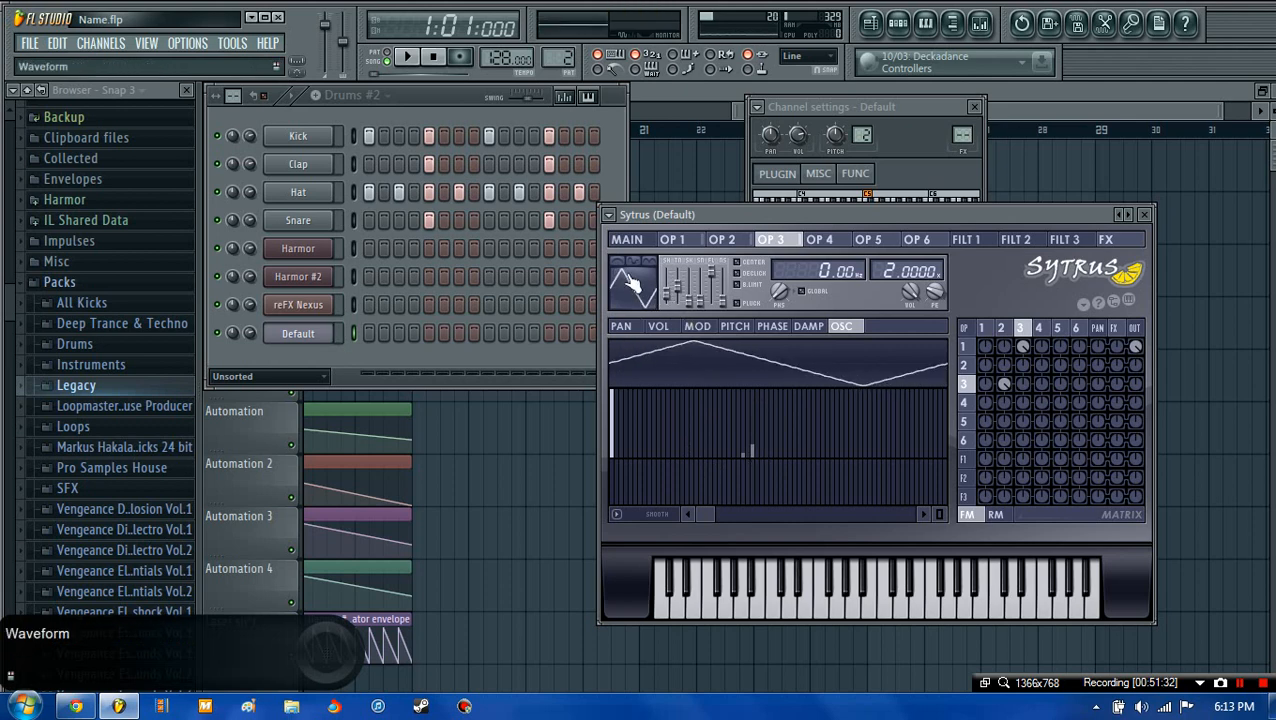
click(722, 239)
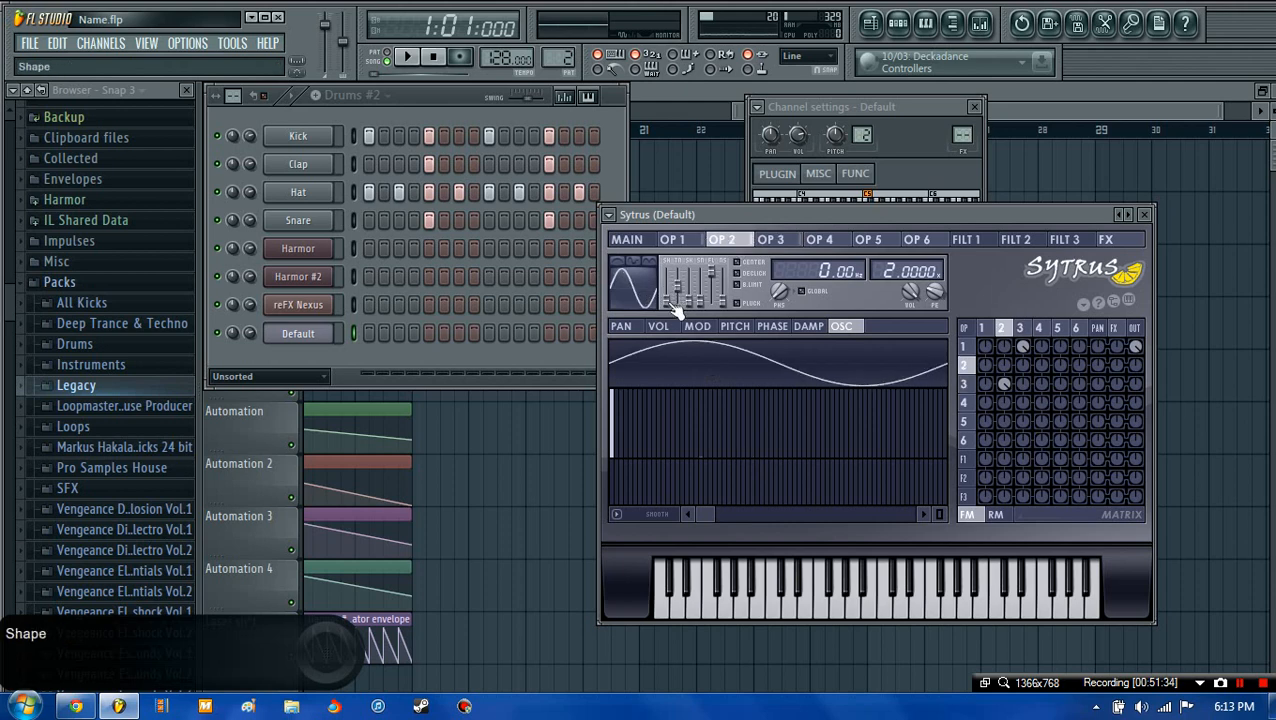
drag(676, 309, 676, 301)
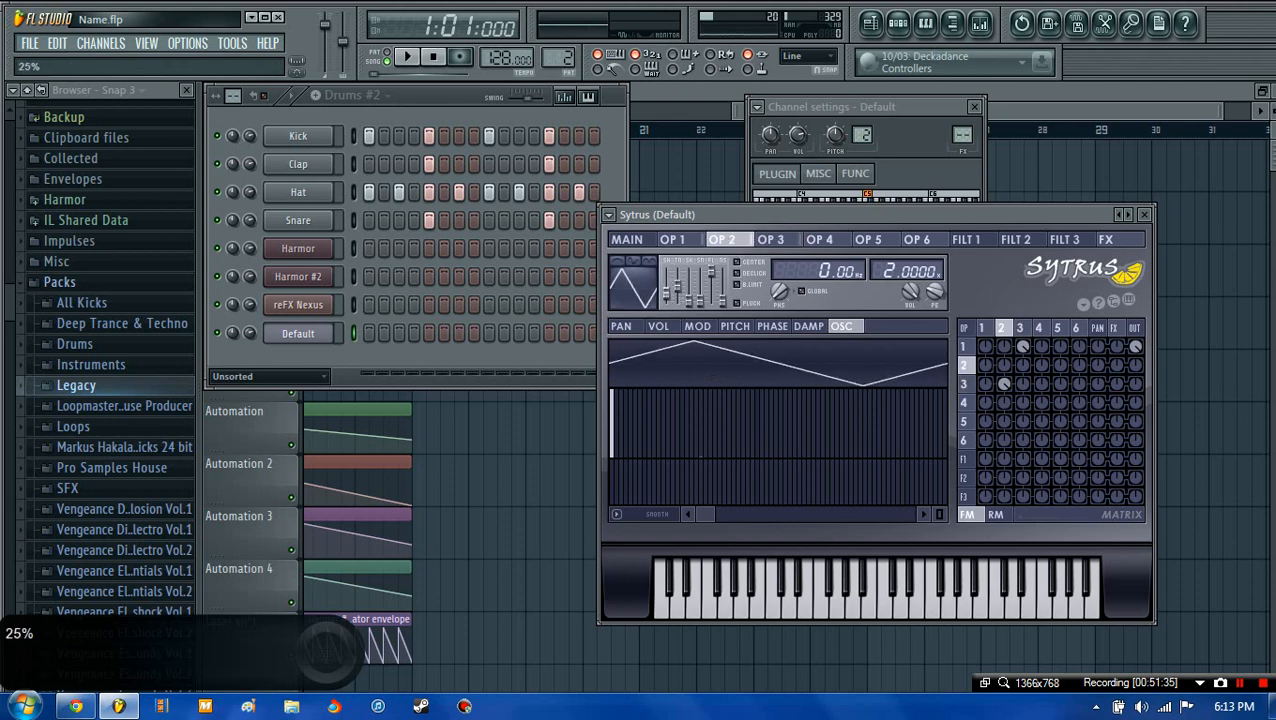
click(627, 240)
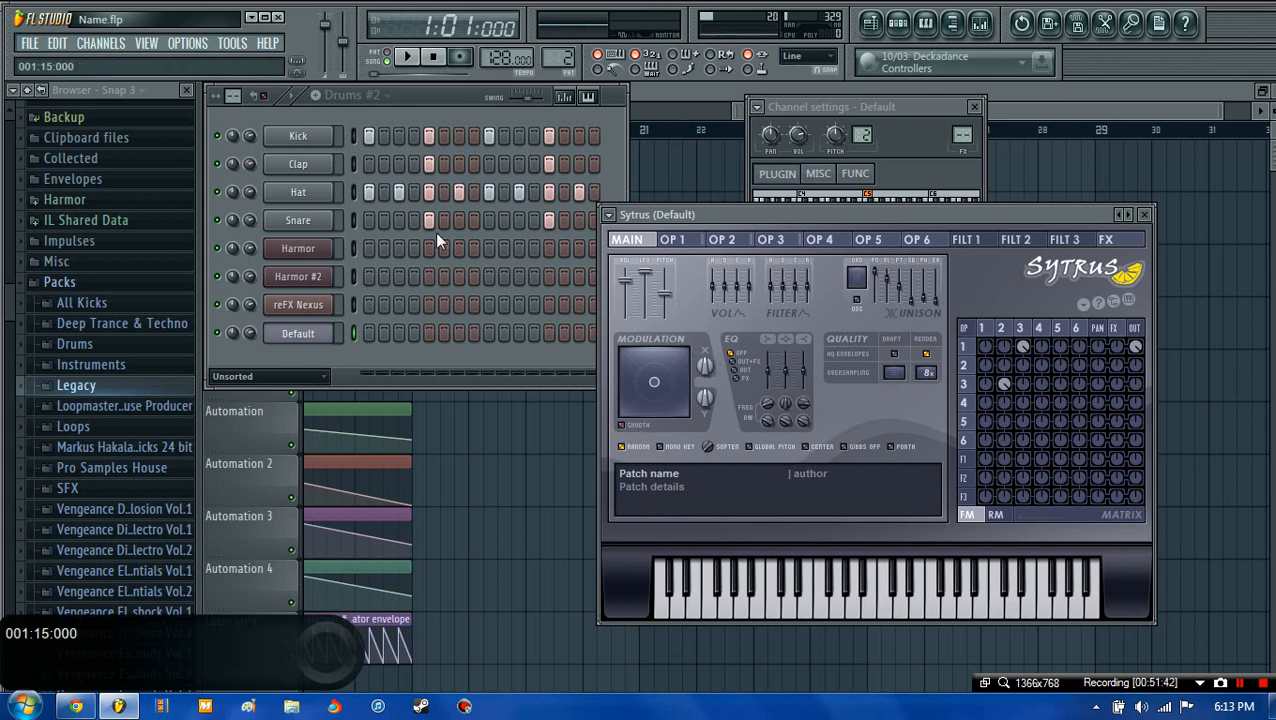
- Switch to the empty Pattern 6 and open the piano roll of the Sytrus Default channel
right_click(303, 340)
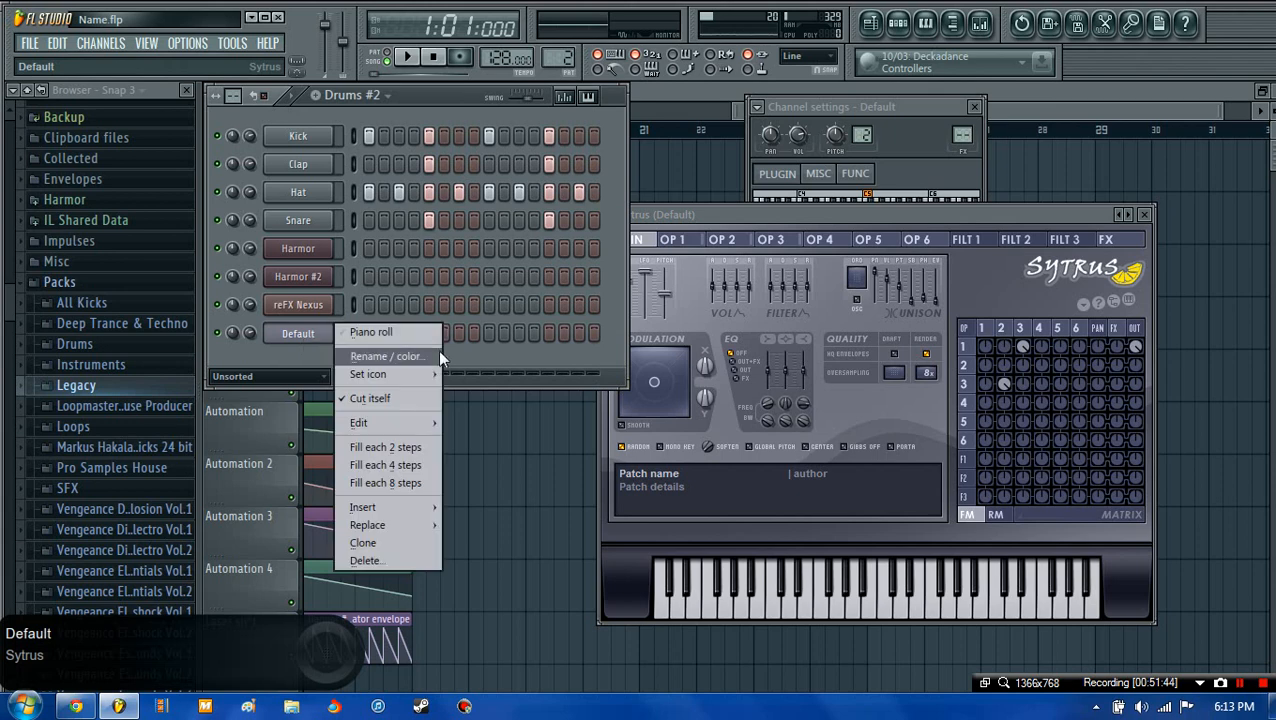
click(452, 74)
scroll(566, 57, up, 3)
scroll(566, 57, up, 1)
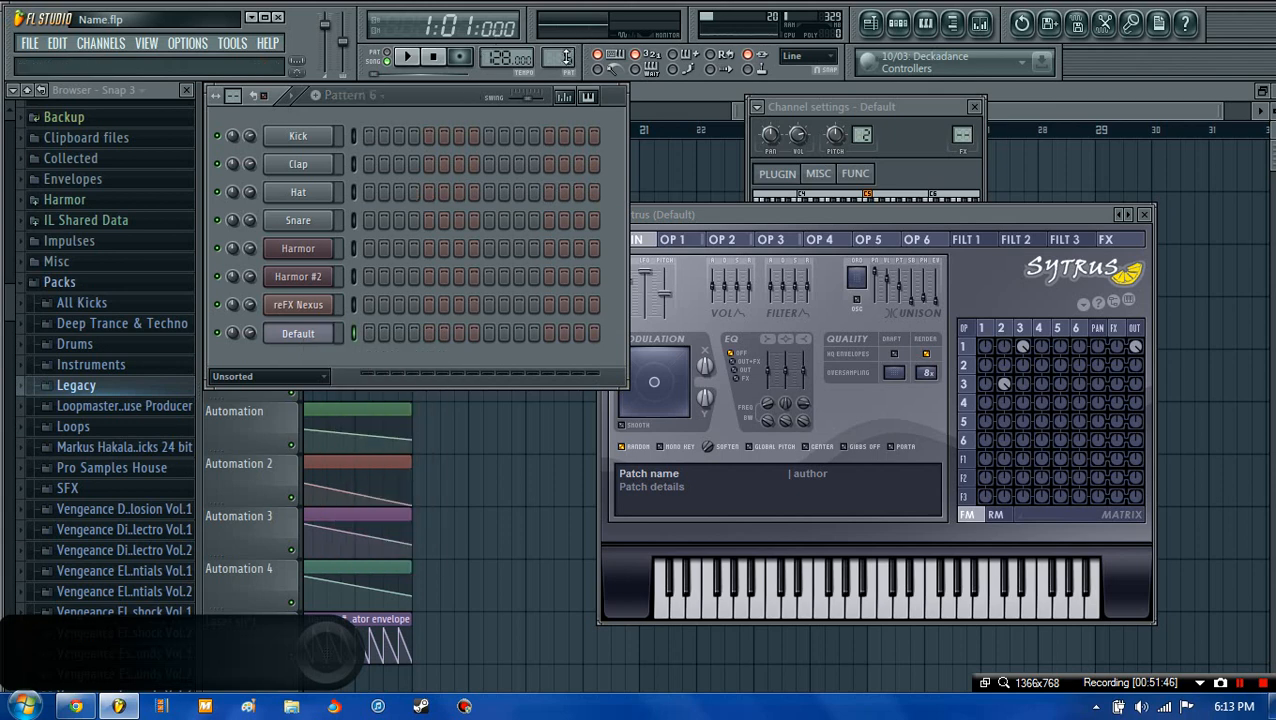
scroll(564, 62, down, 2)
scroll(563, 65, up, 1)
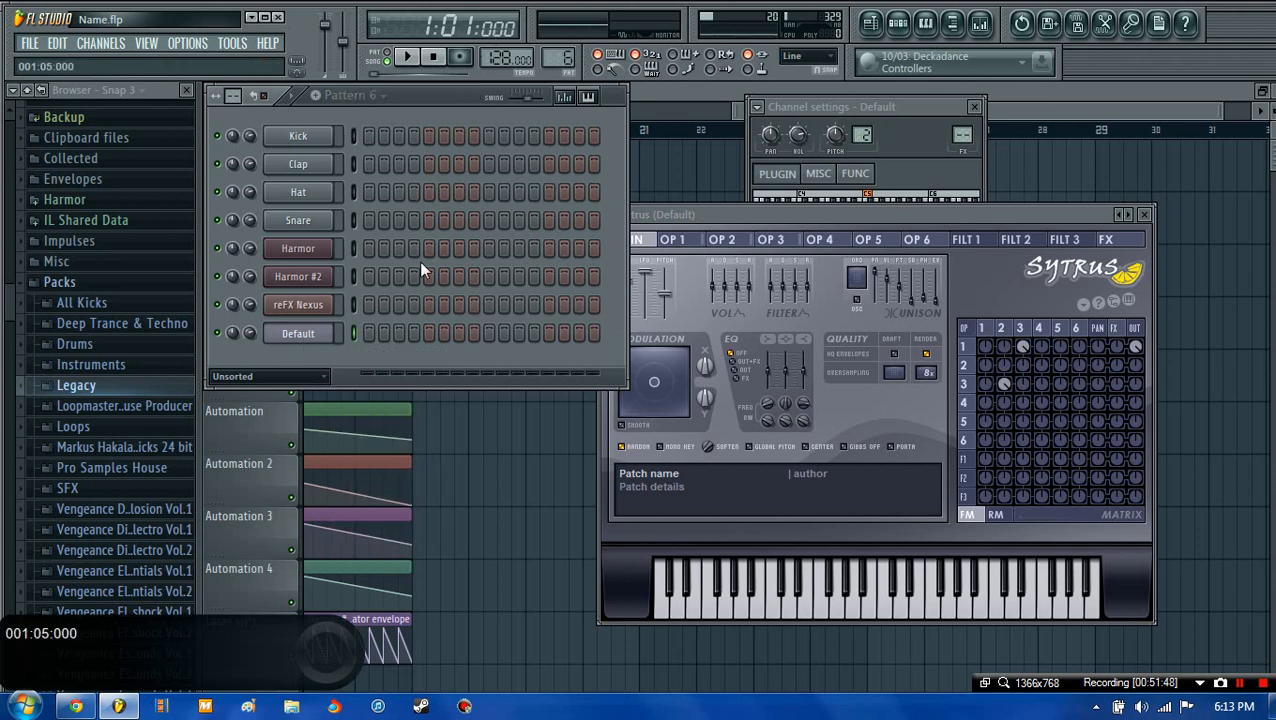
right_click(316, 340)
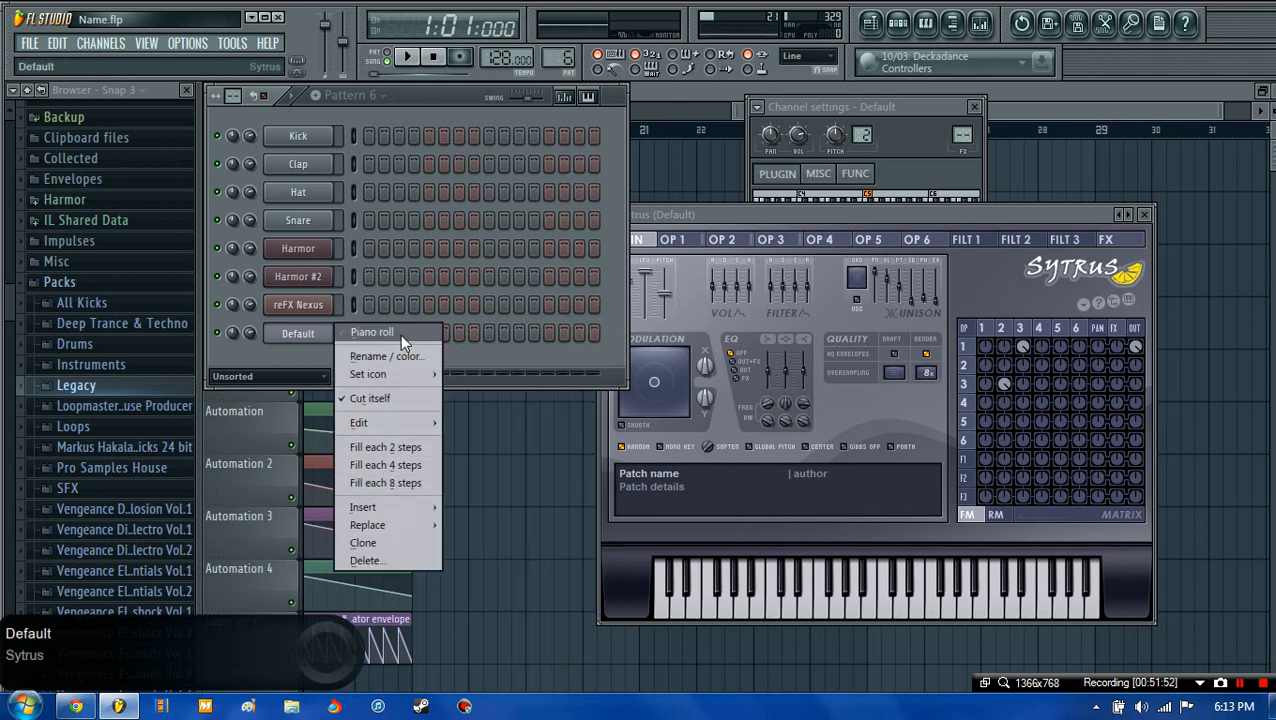
click(400, 334)
- Draw an E1 note over the first half of bar 1 and a G1 note of equal length over the second half
scroll(284, 378, down, 12)
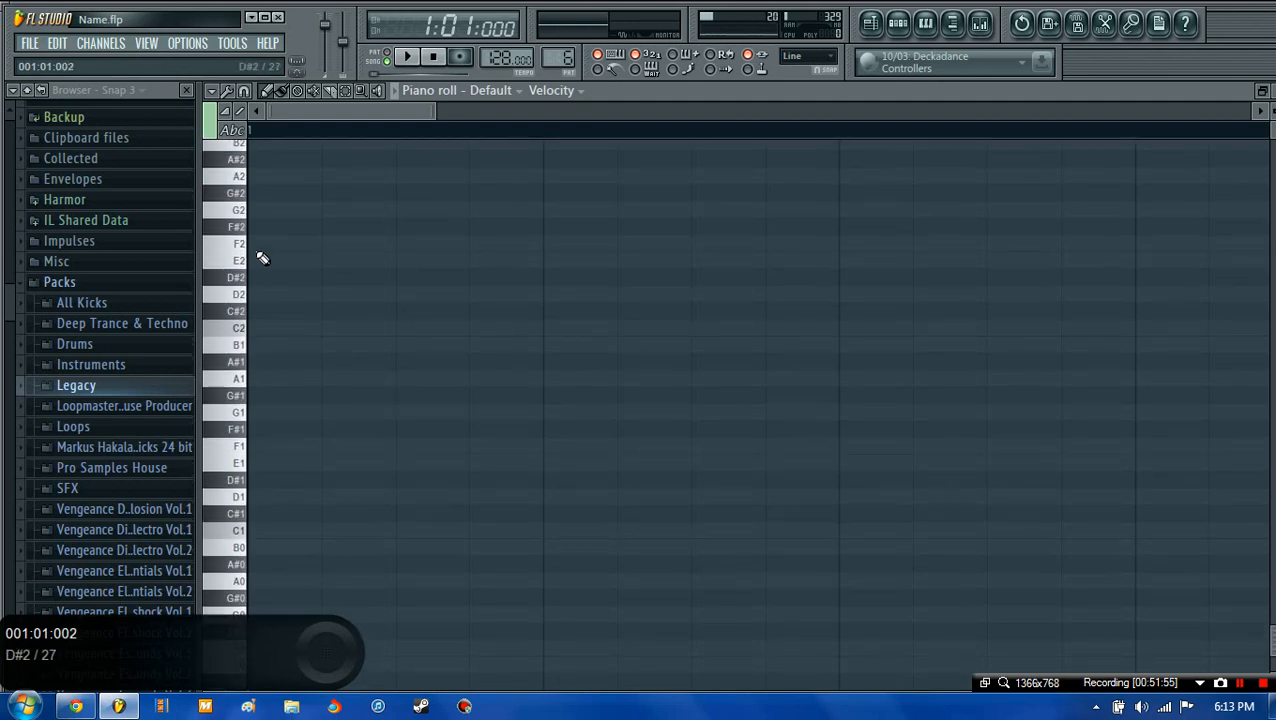
click(256, 464)
click(480, 464)
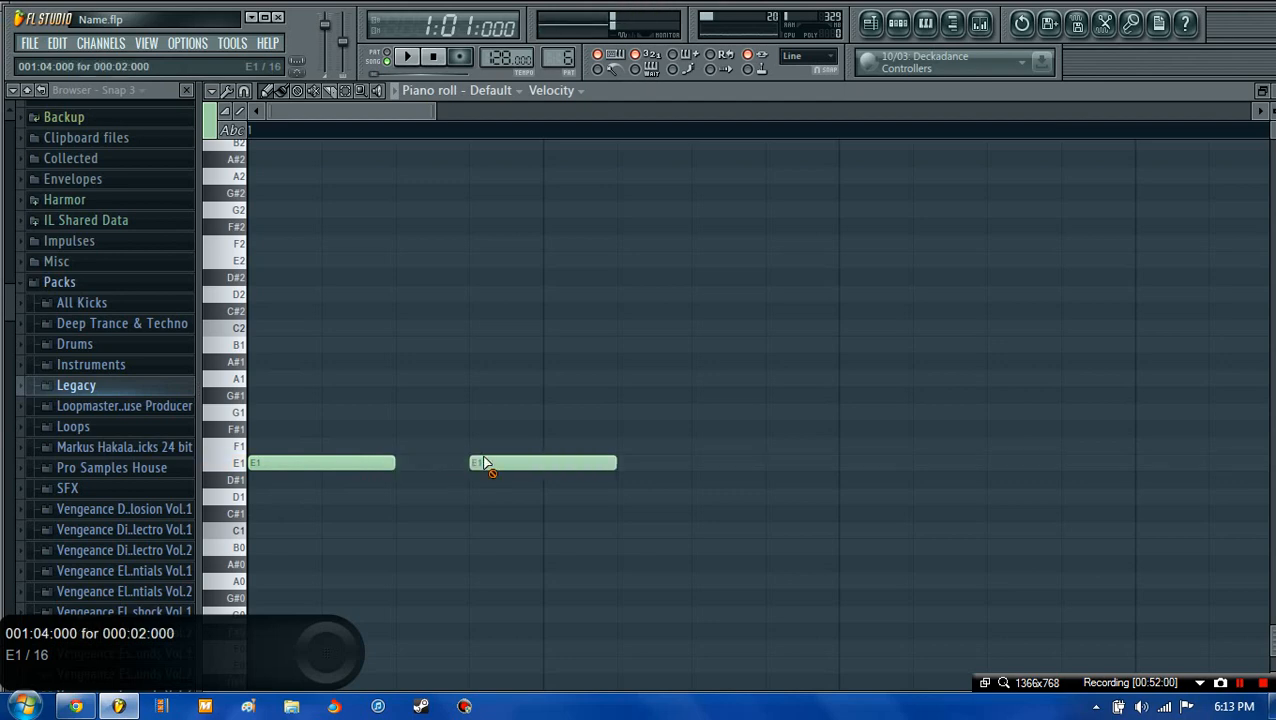
right_click(487, 467)
drag(400, 466, 470, 463)
drag(665, 455, 830, 459)
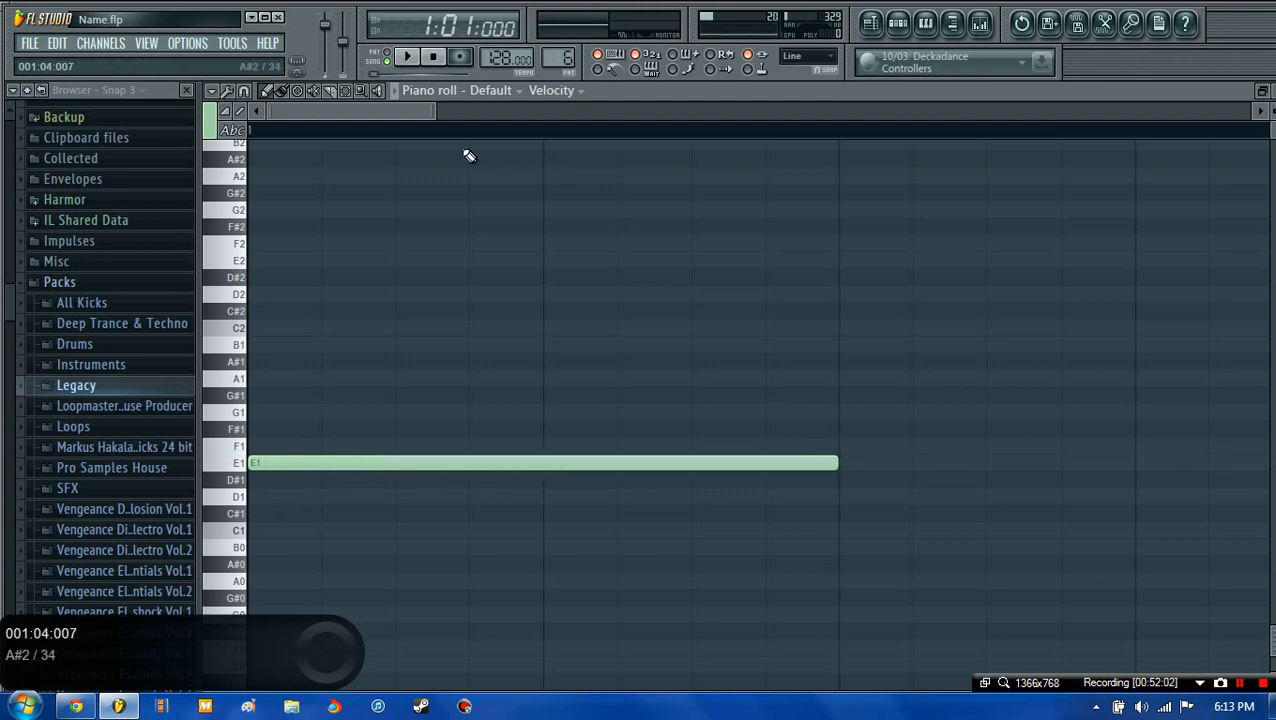
scroll(535, 114, down, 2)
click(612, 414)
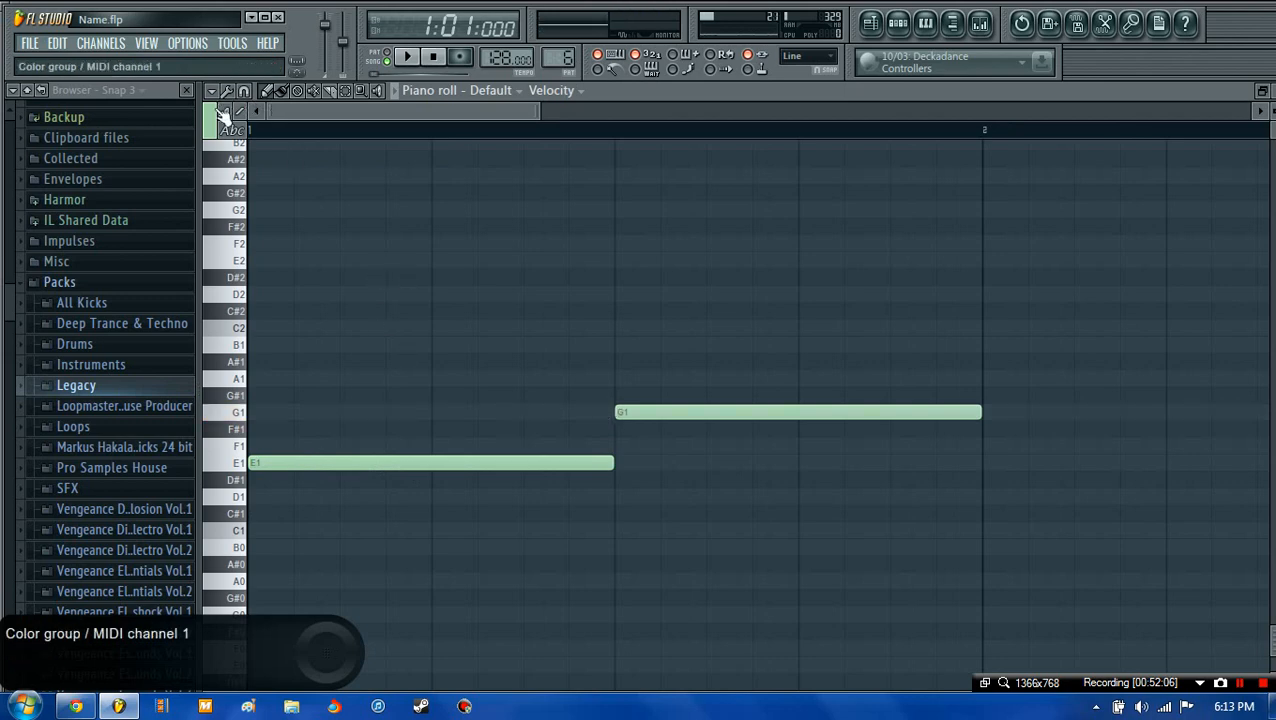
- Draw an F2 slide note four steps long on beat 2 of bar 1 and preview the pattern
click(243, 138)
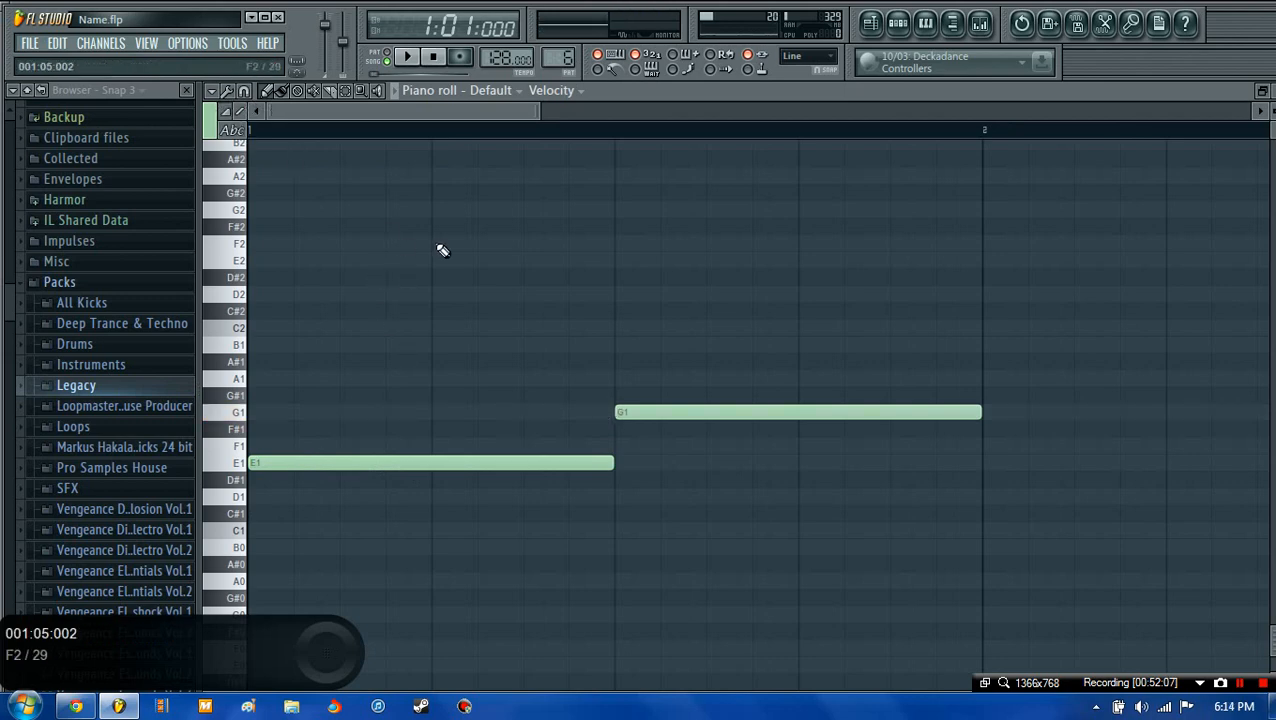
click(441, 244)
drag(798, 244, 572, 244)
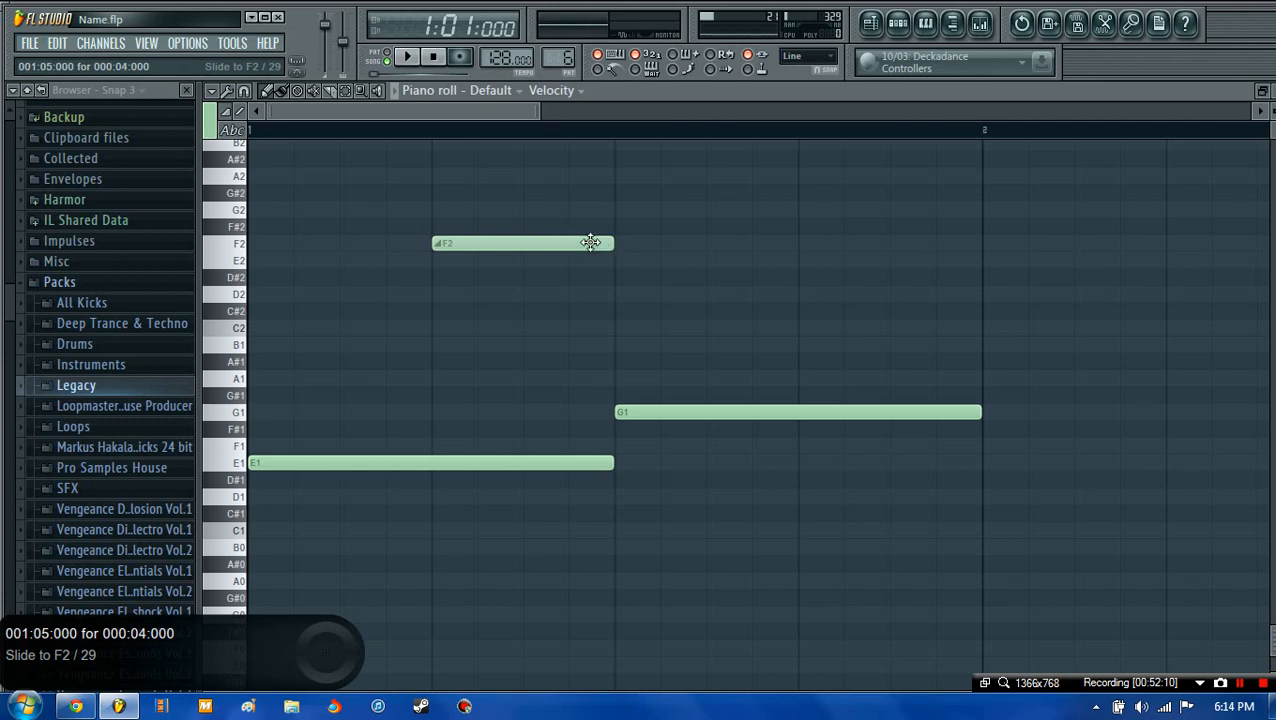
click(410, 58)
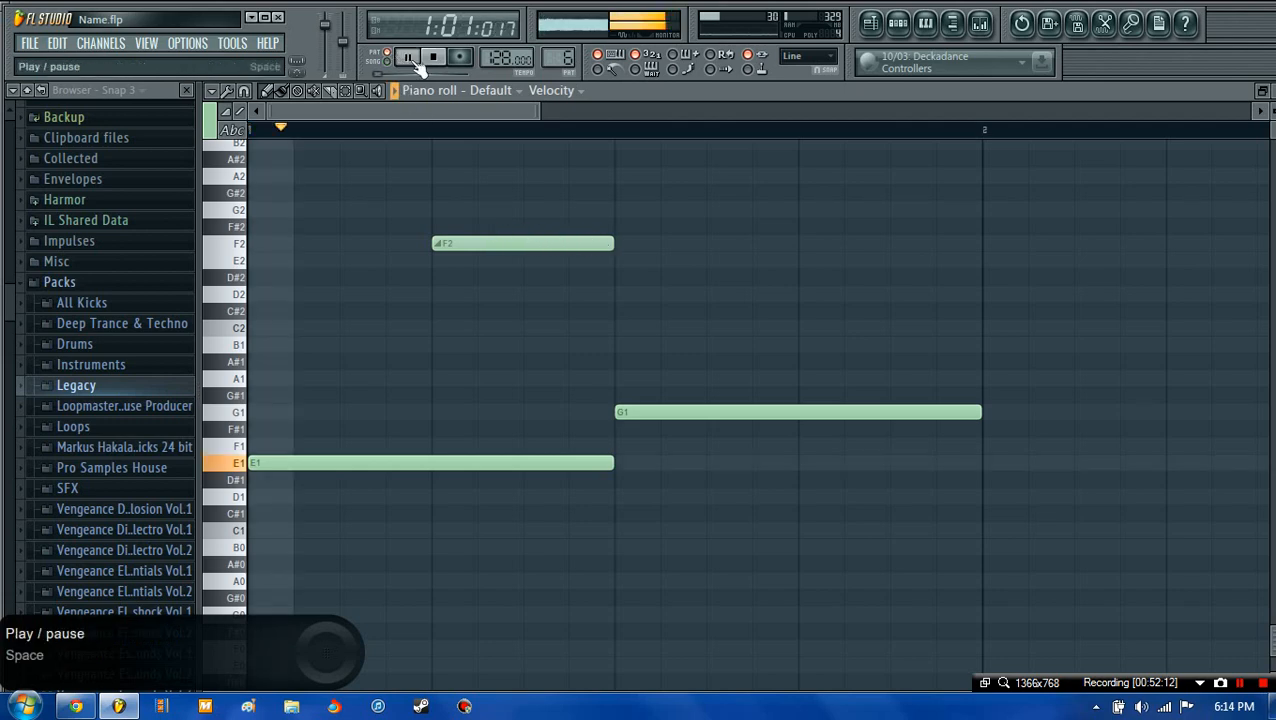
click(433, 57)
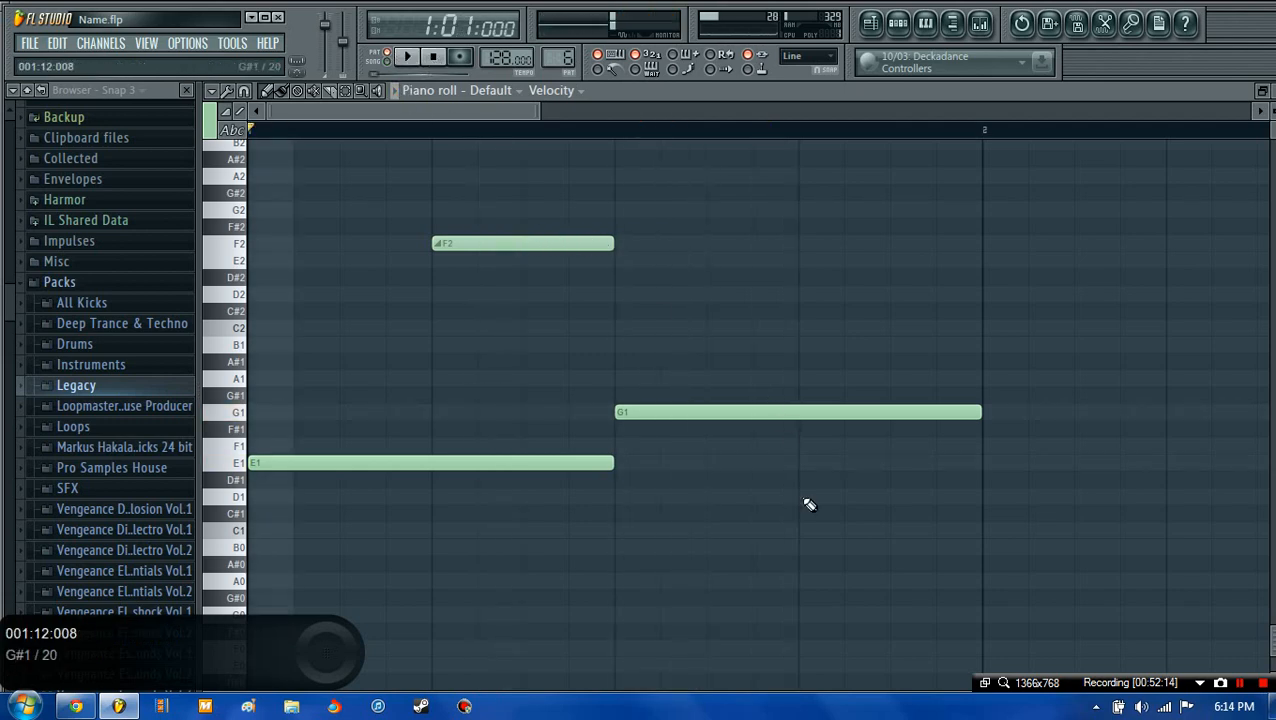
- Add an A0 slide note four steps long on beat 4 of bar 1 and start playback of the pattern
click(815, 513)
drag(866, 515, 867, 581)
click(413, 61)
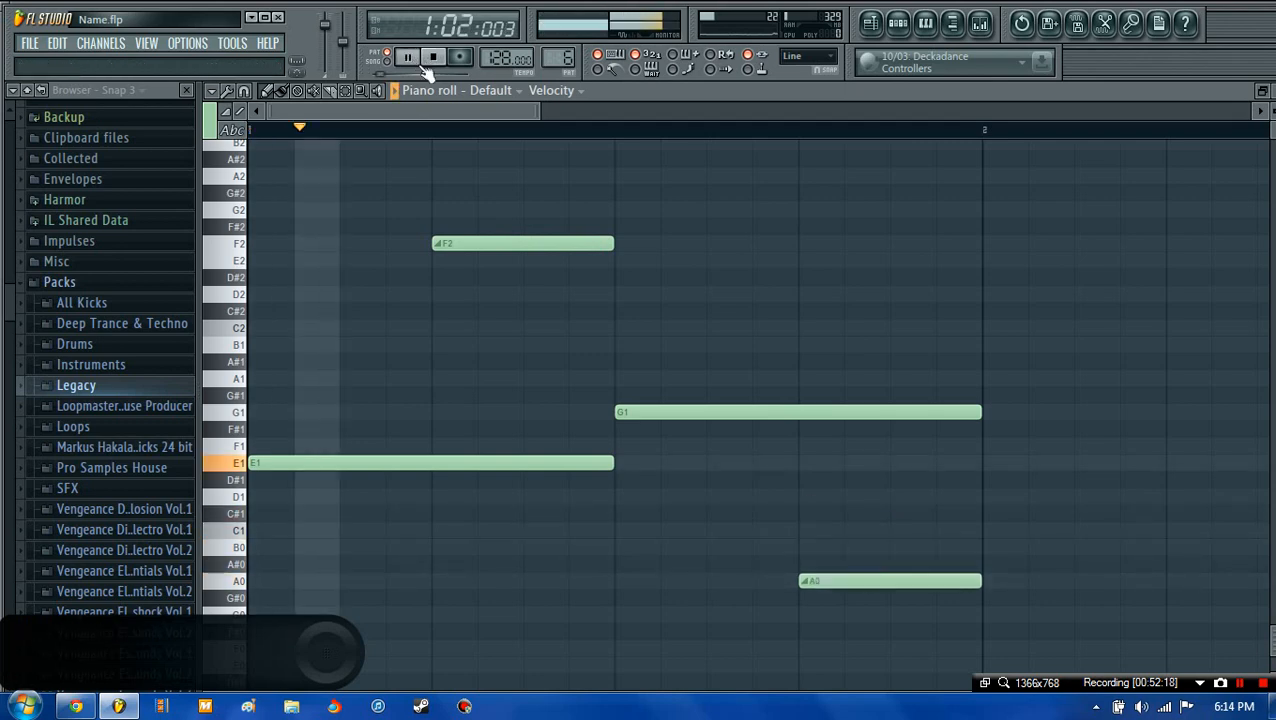
click(441, 57)
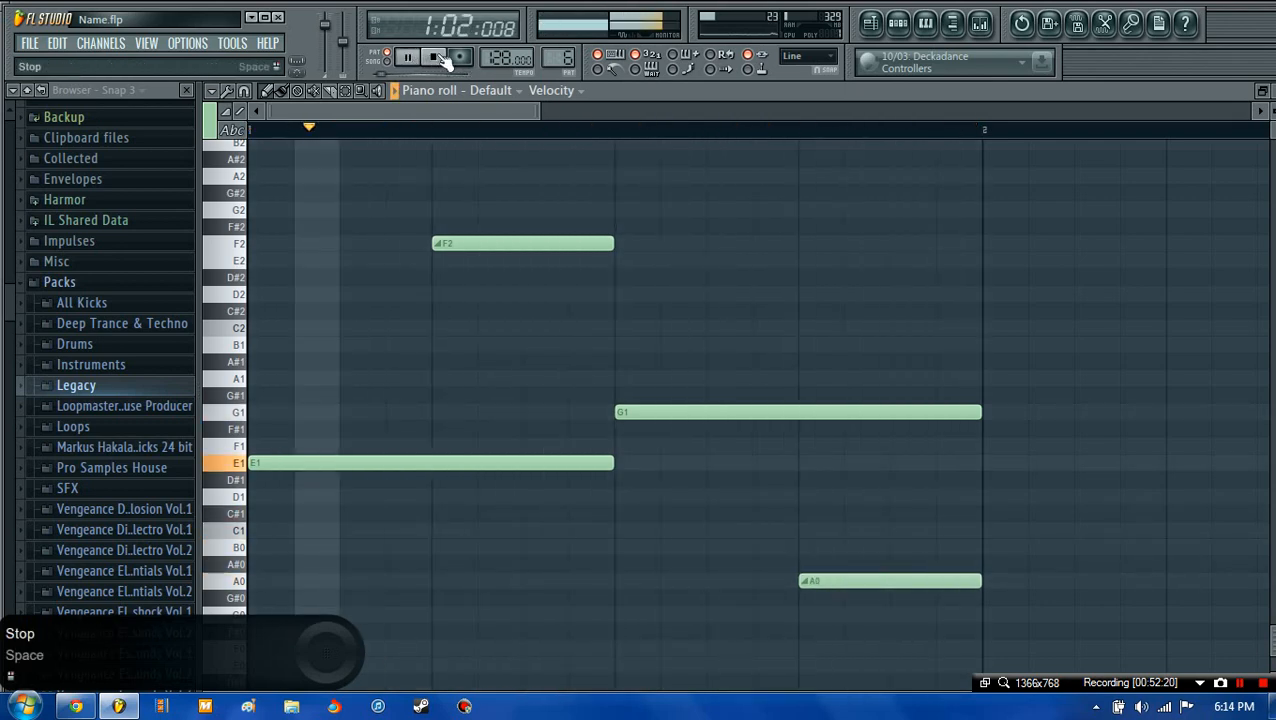
- Move the A0 slide note to beat 3, add an F0 slide note on beat 4, and stop playback
drag(818, 581, 634, 581)
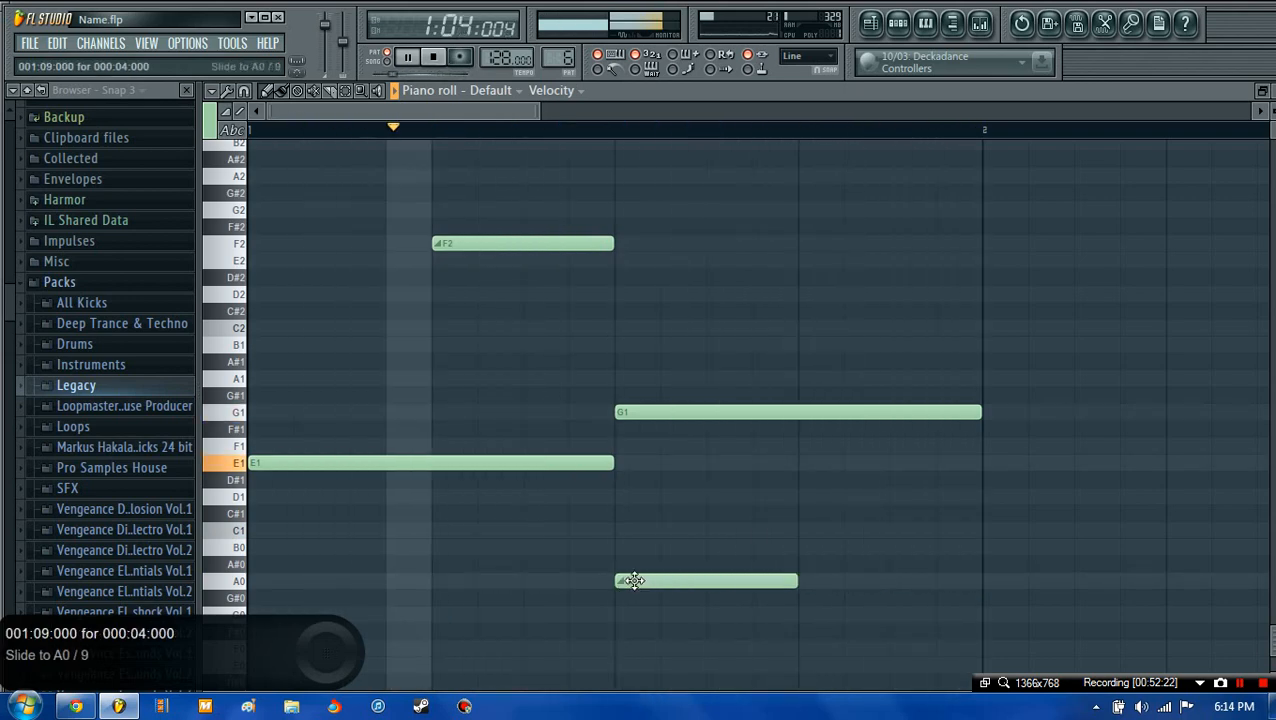
click(808, 497)
drag(805, 494, 850, 649)
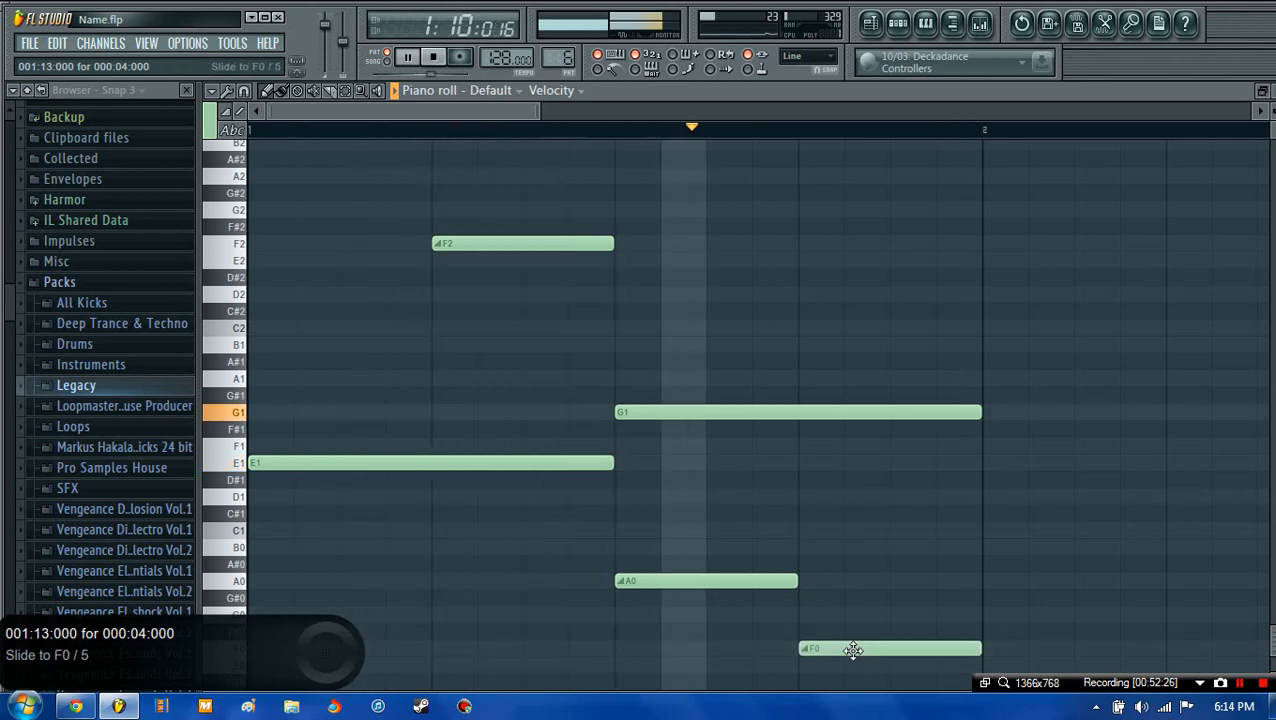
click(432, 57)
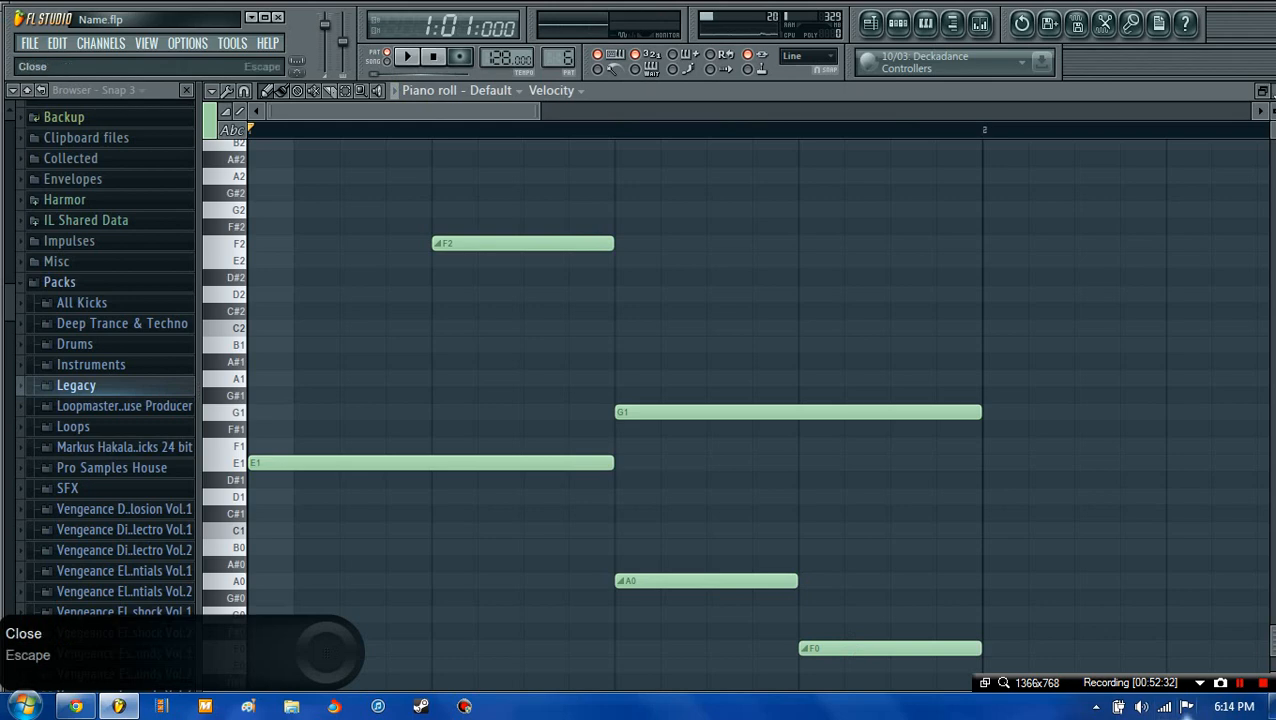
- Place Pattern 6 at bar 21 on the playlist's Drumloop track and select bar 21 as the playback range
click(1274, 90)
click(536, 484)
drag(538, 490, 645, 137)
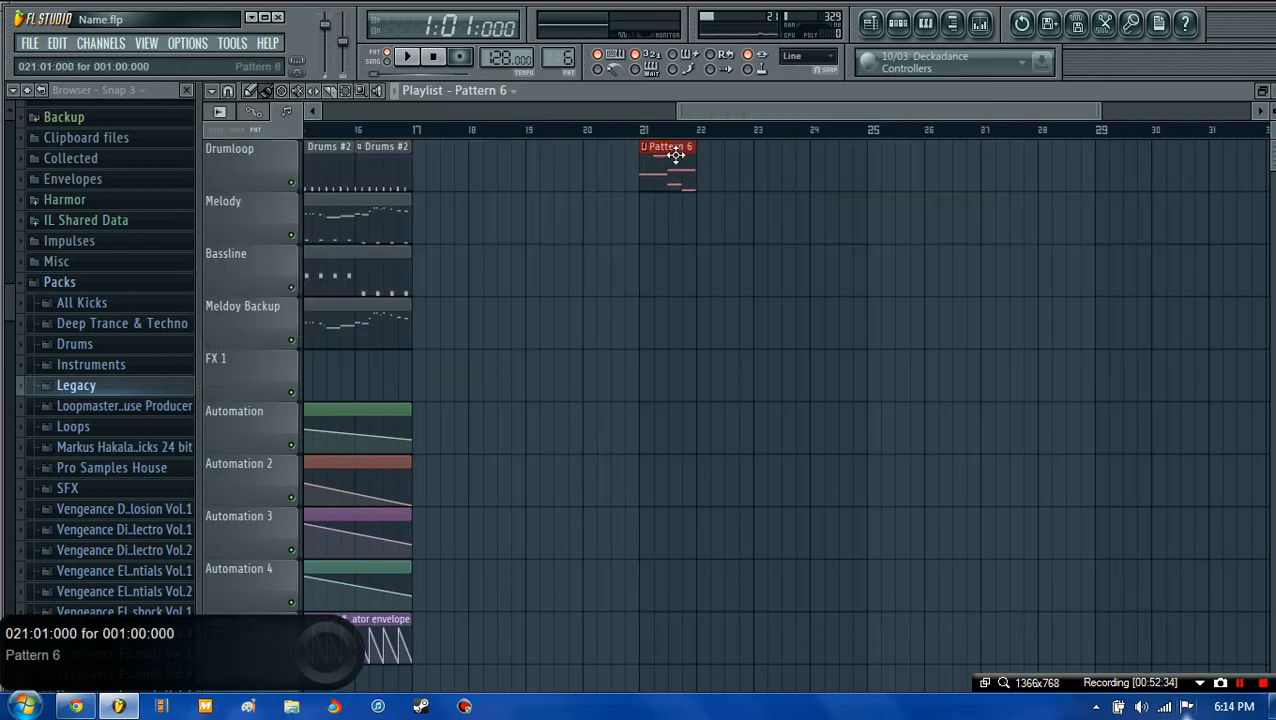
scroll(683, 145, up, 4)
drag(839, 110, 832, 110)
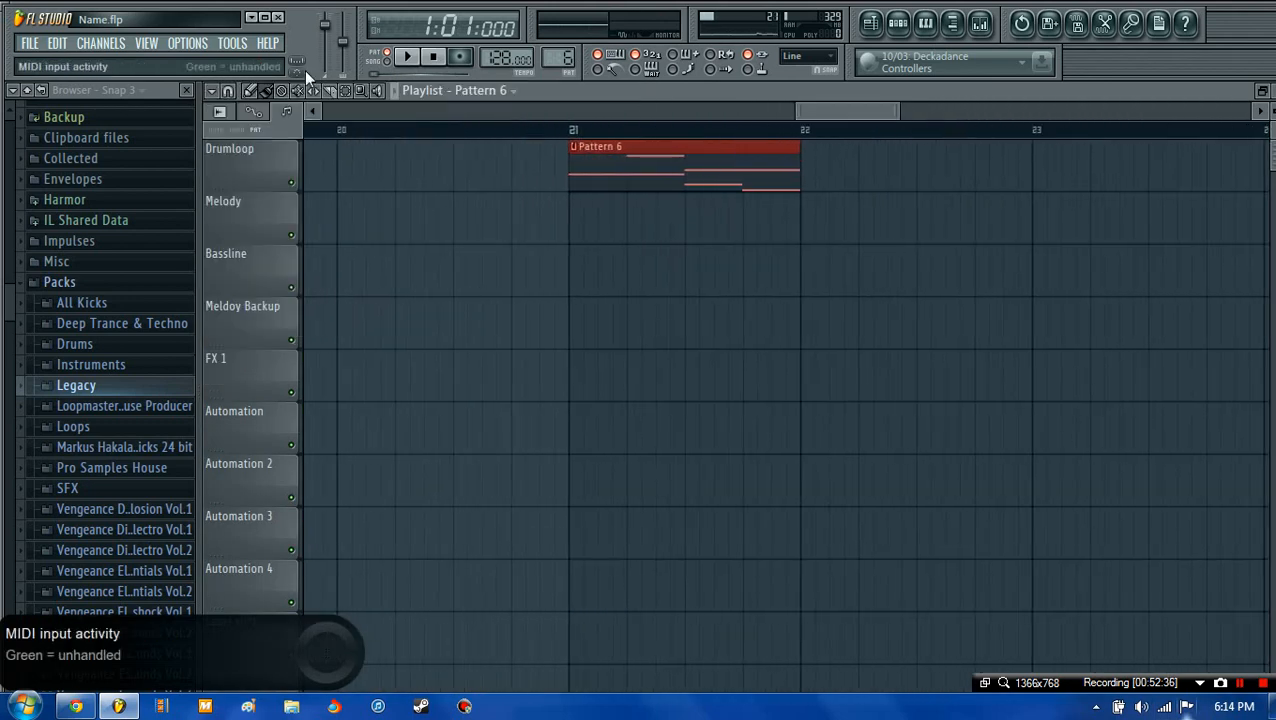
drag(571, 131, 806, 150)
drag(570, 134, 800, 140)
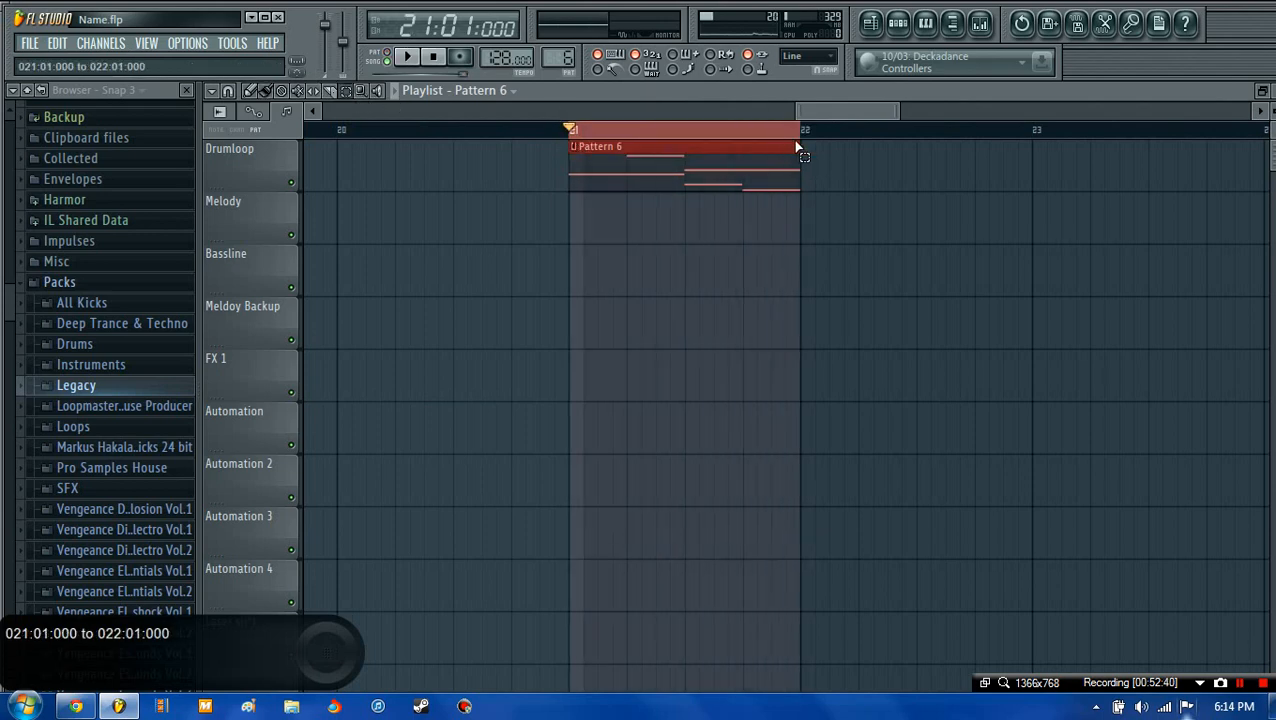
- Create an automation clip for the Modulation X knob of the Default channel's Sytrus
click(897, 24)
click(306, 336)
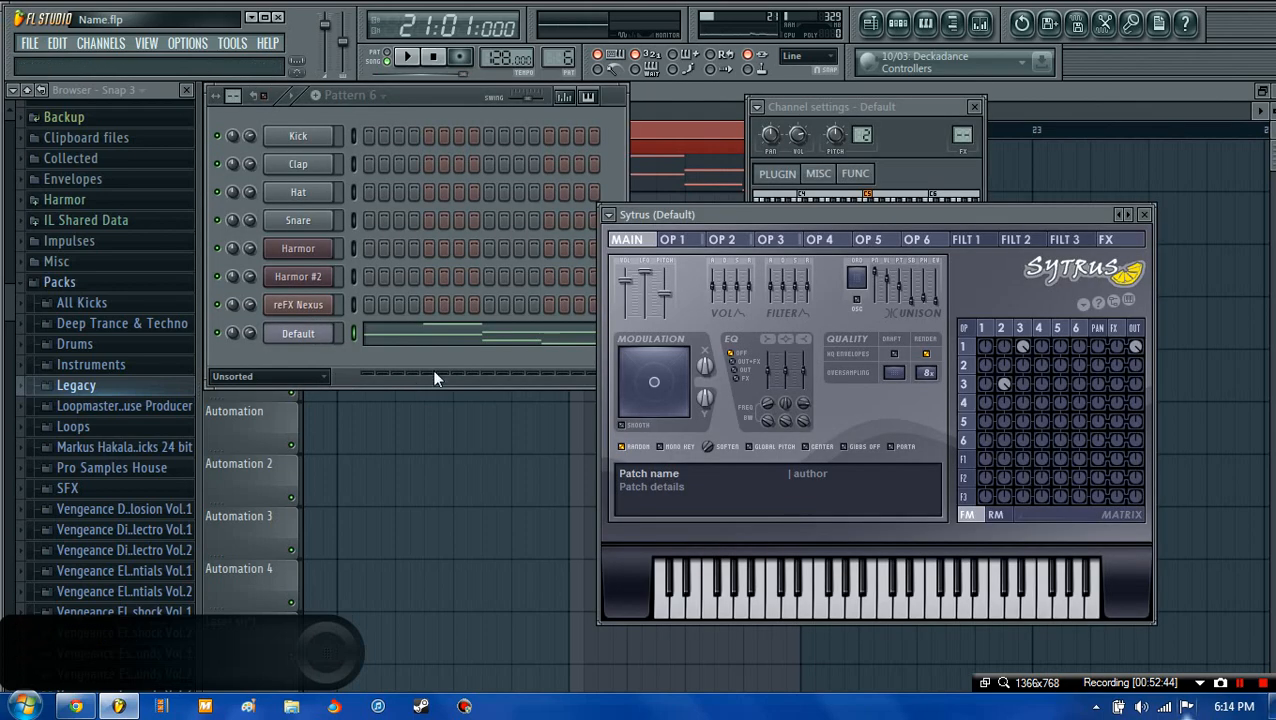
right_click(705, 372)
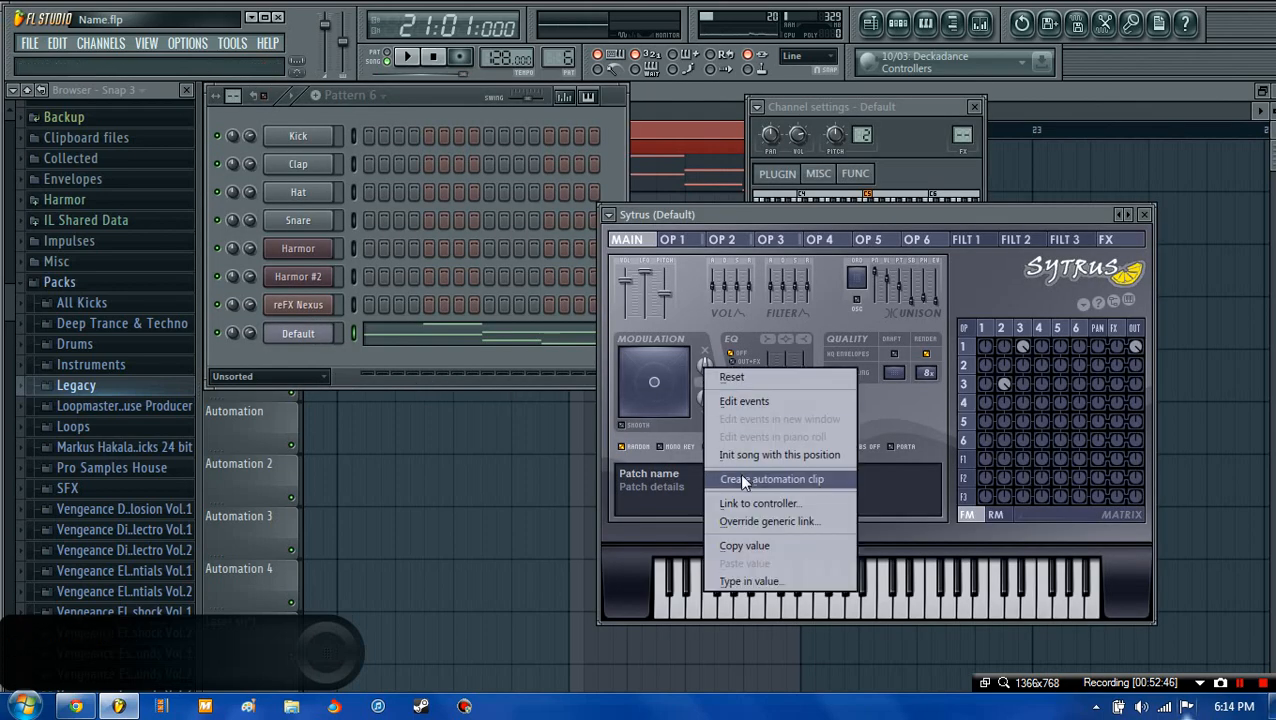
click(739, 477)
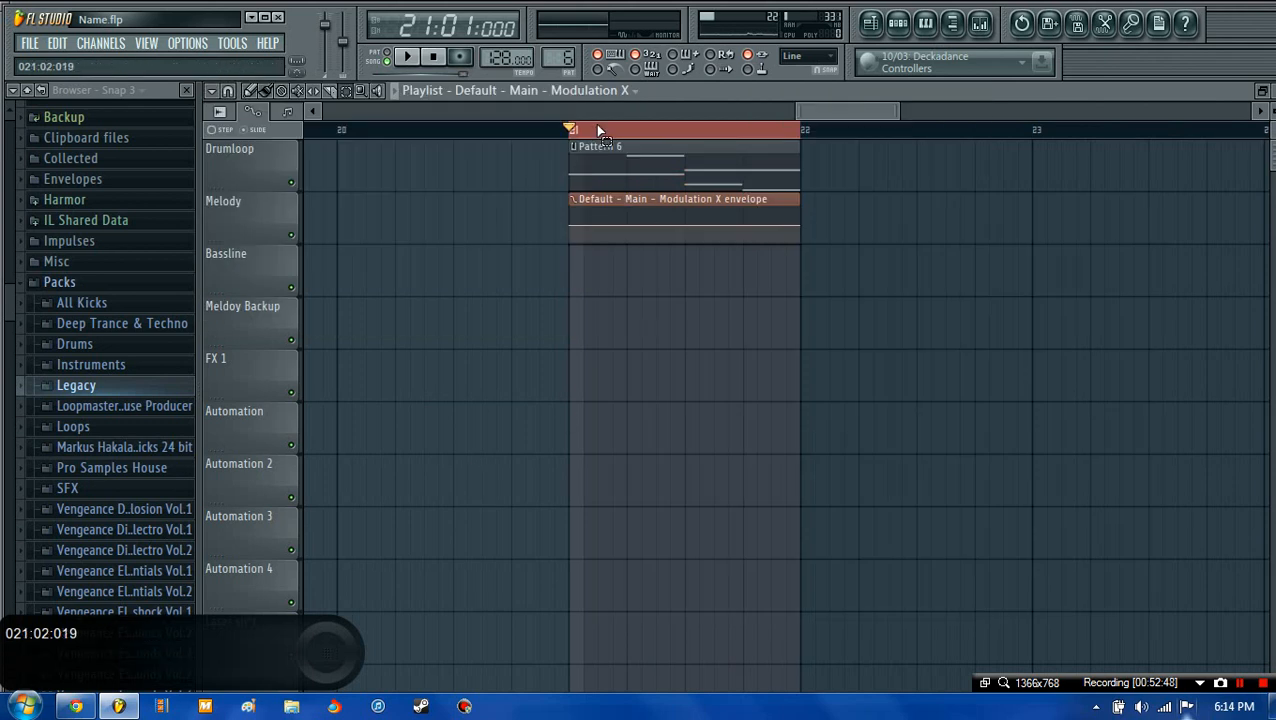
- Shape the Modulation X envelope into four one-step rising ramps over beat 1 of bar 21, each dropping vertically to 0%
scroll(595, 124, up, 4)
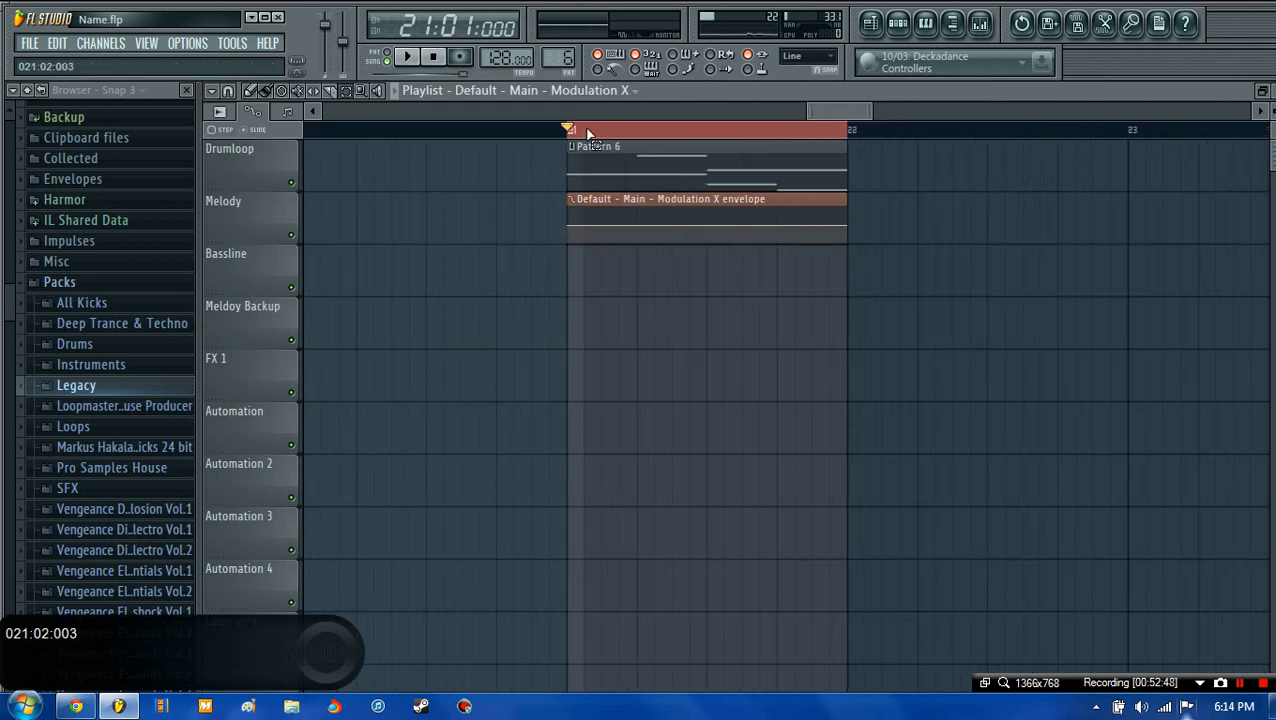
right_click(580, 224)
right_click(588, 224)
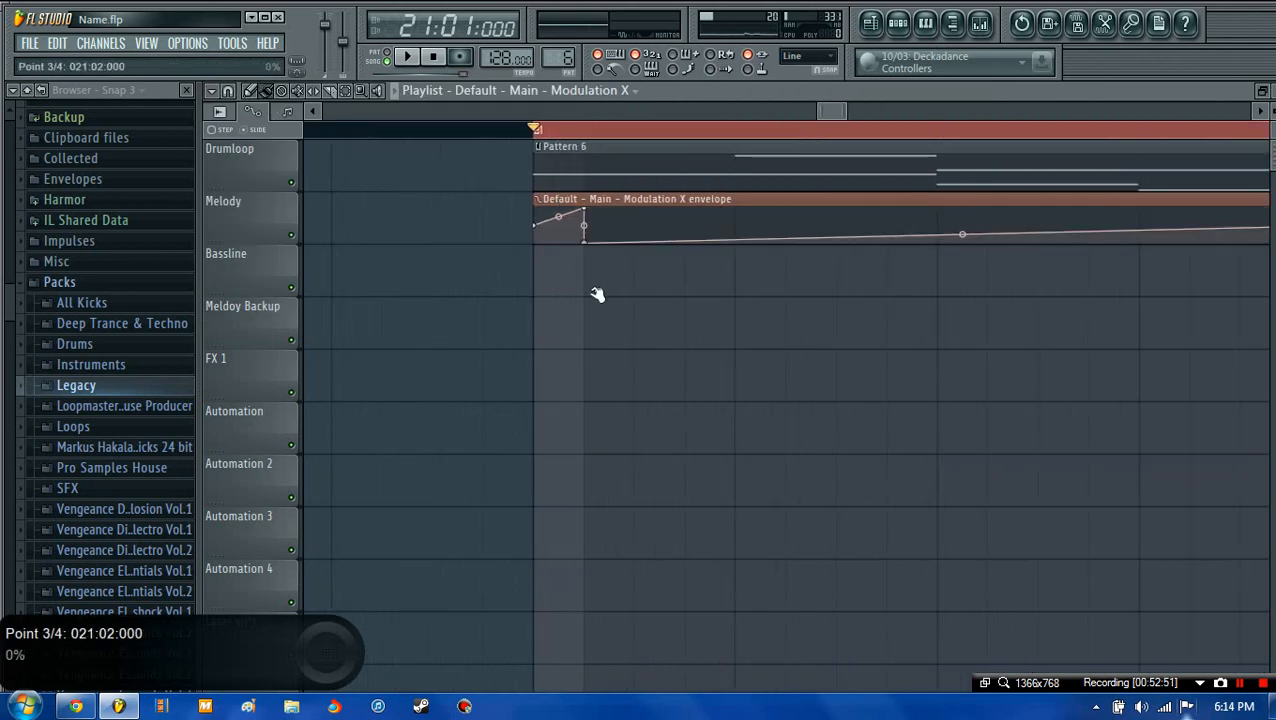
right_click(640, 232)
right_click(646, 215)
right_click(681, 226)
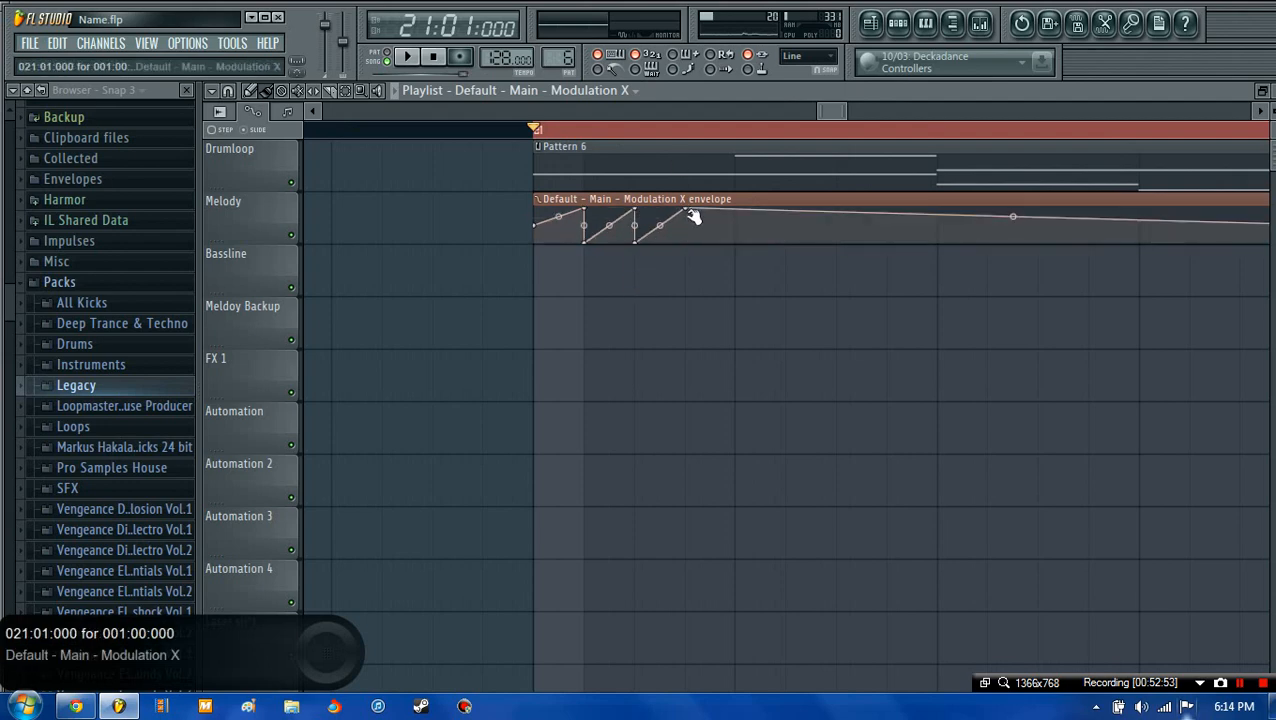
right_click(693, 216)
right_click(733, 207)
right_click(737, 238)
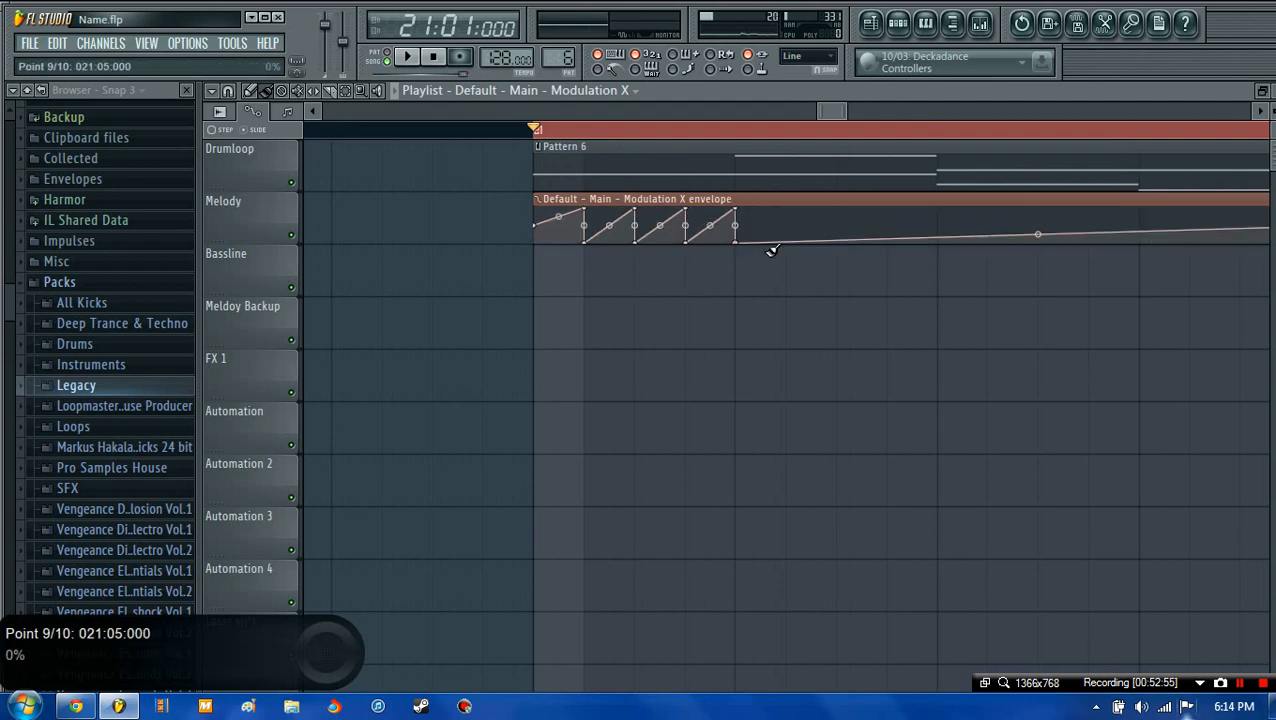
- Add two rising ramps two steps long over beat 2 of the Modulation X envelope, dropping at steps 7 and 9
right_click(834, 210)
right_click(840, 241)
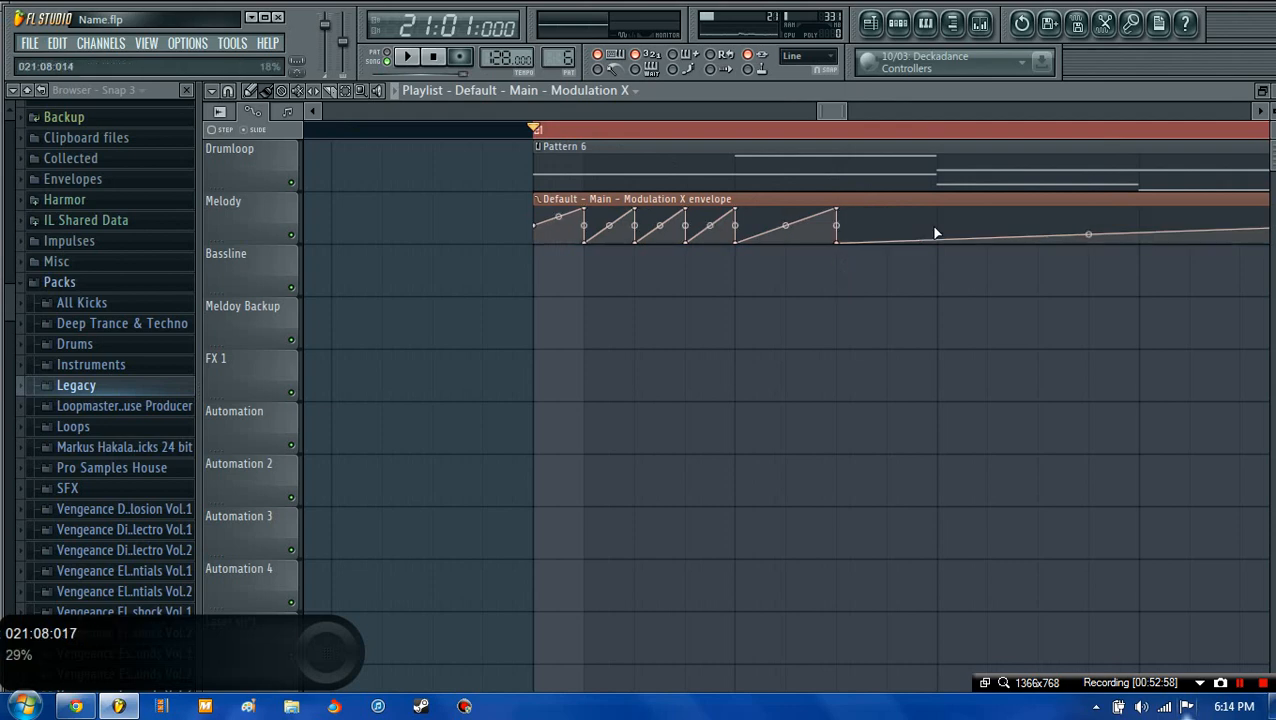
right_click(938, 214)
right_click(942, 243)
- Add four one-step rising ramps over beat 3 of the Modulation X envelope, dropping at steps 10, 11, 12 and 13
drag(839, 112, 856, 113)
right_click(534, 208)
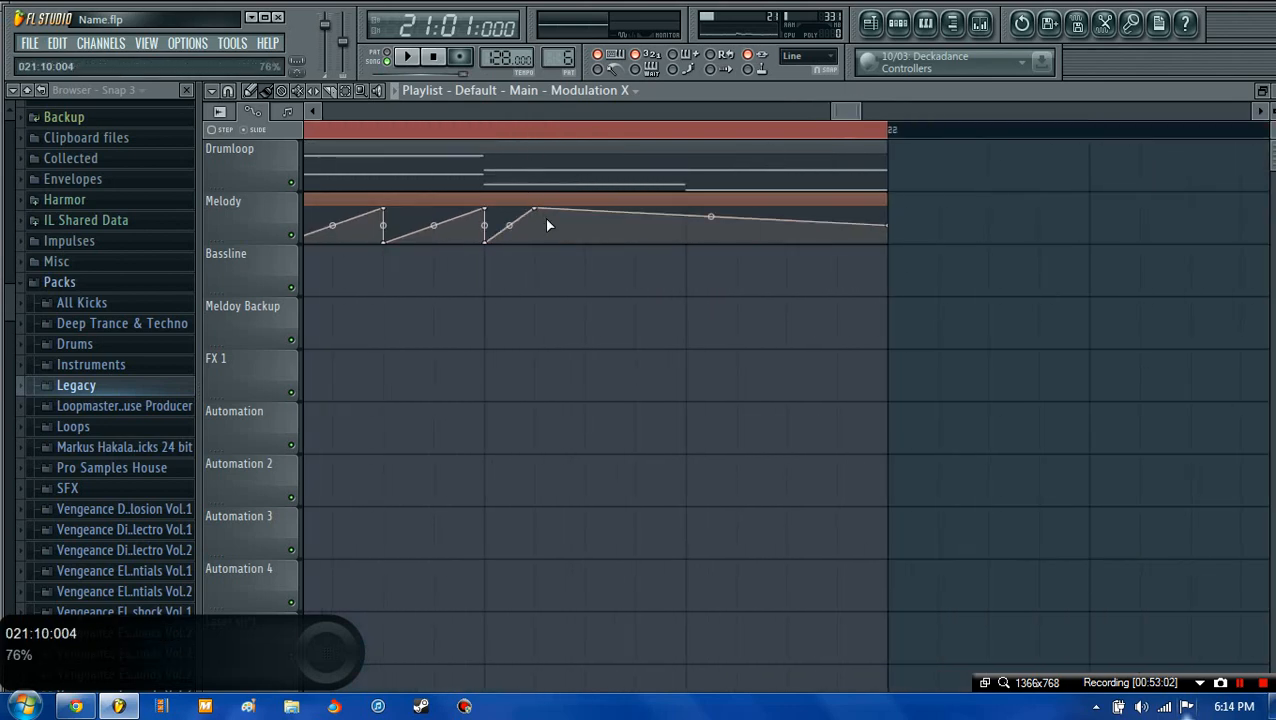
right_click(534, 242)
right_click(585, 208)
right_click(585, 242)
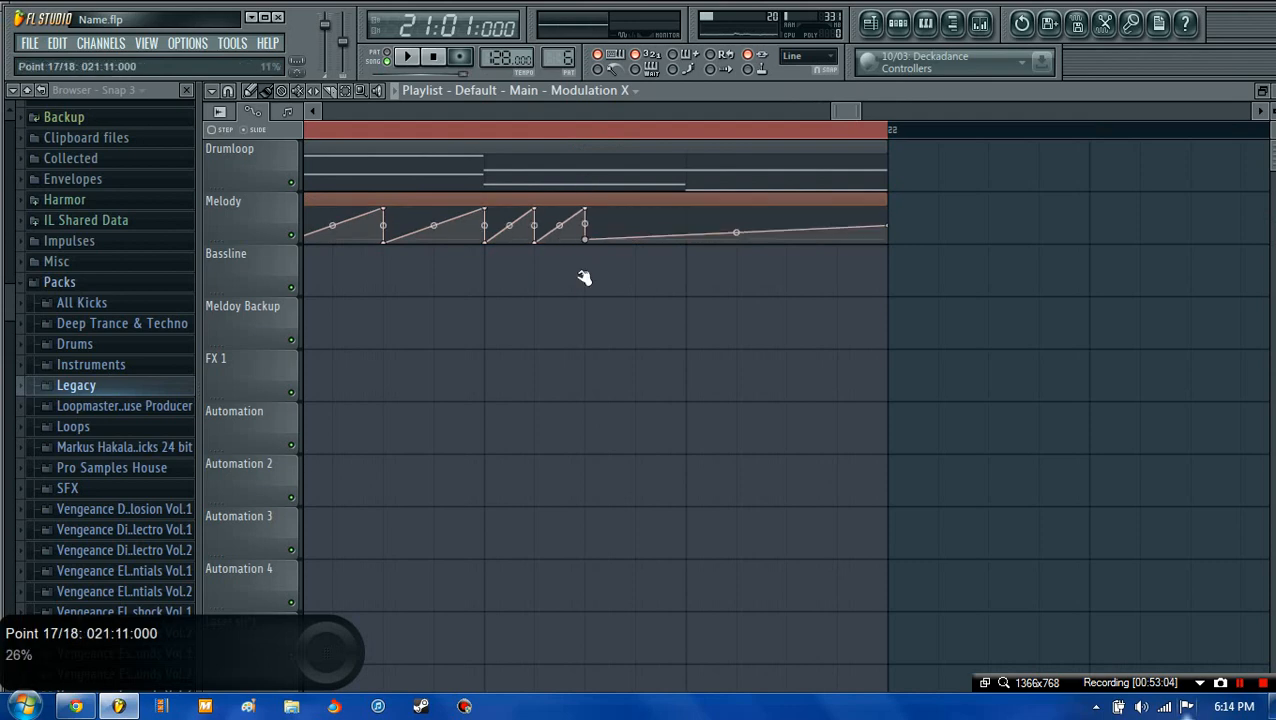
right_click(635, 208)
right_click(636, 242)
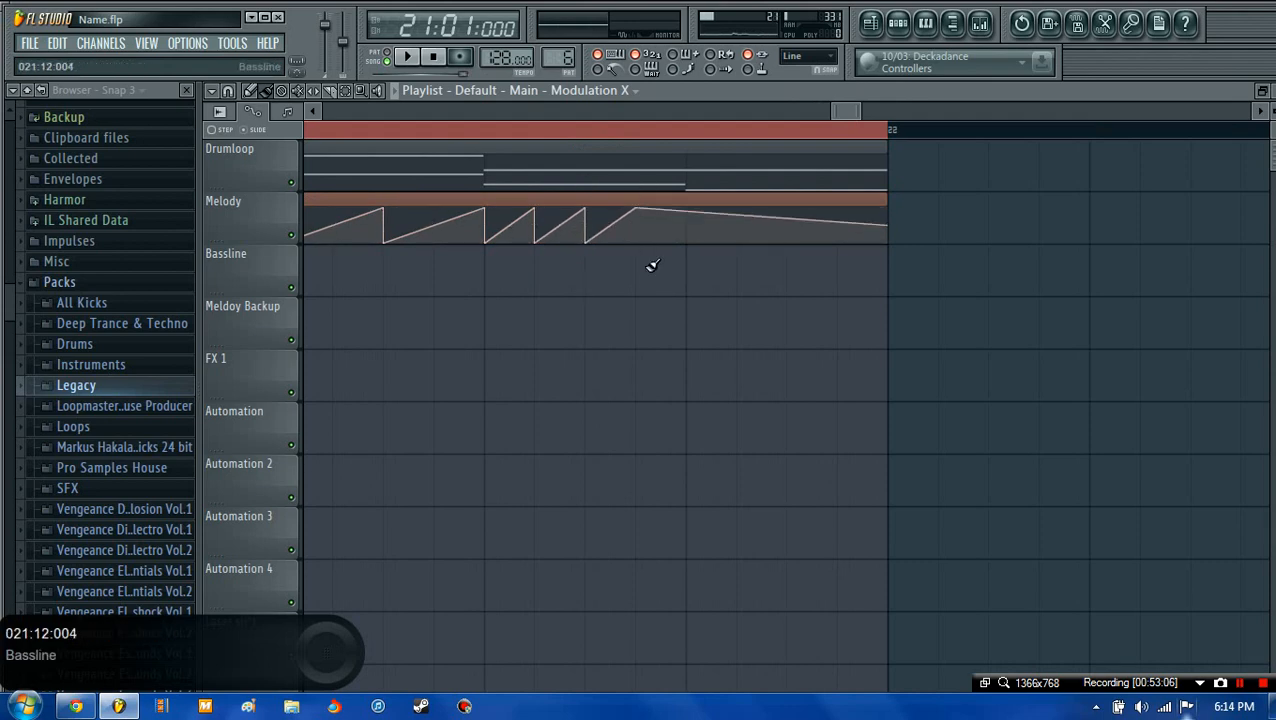
right_click(686, 208)
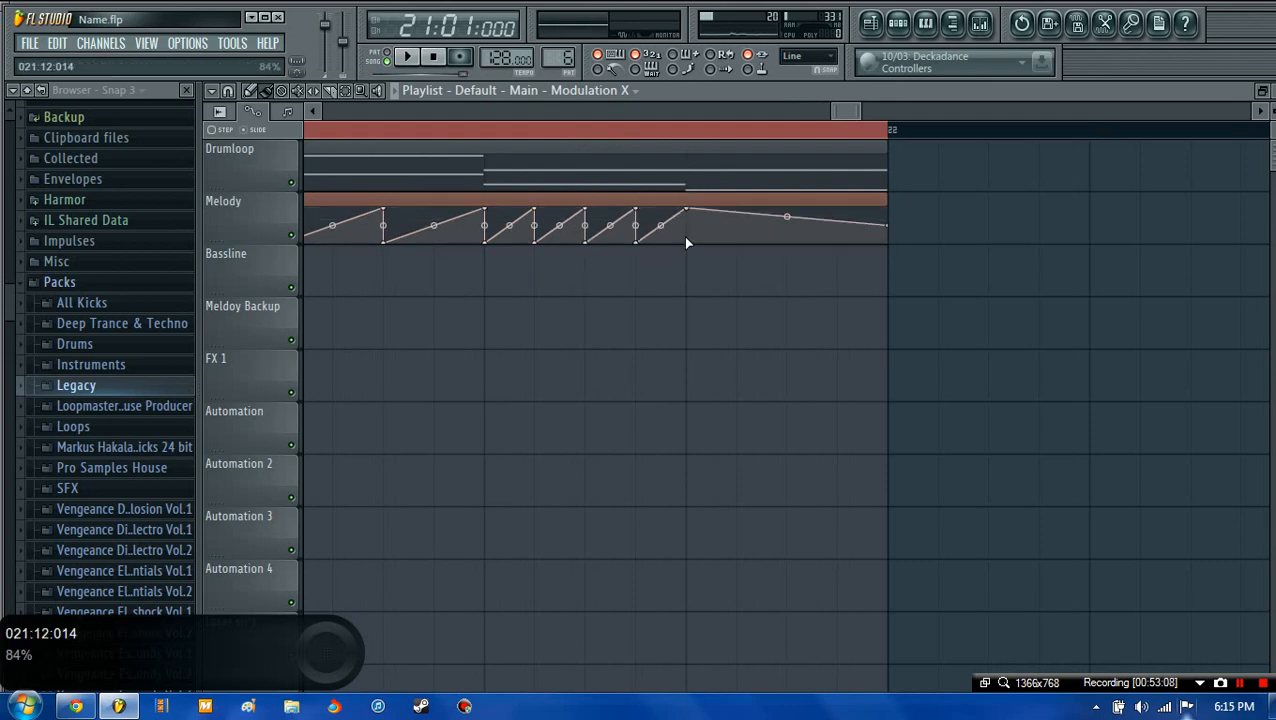
right_click(686, 242)
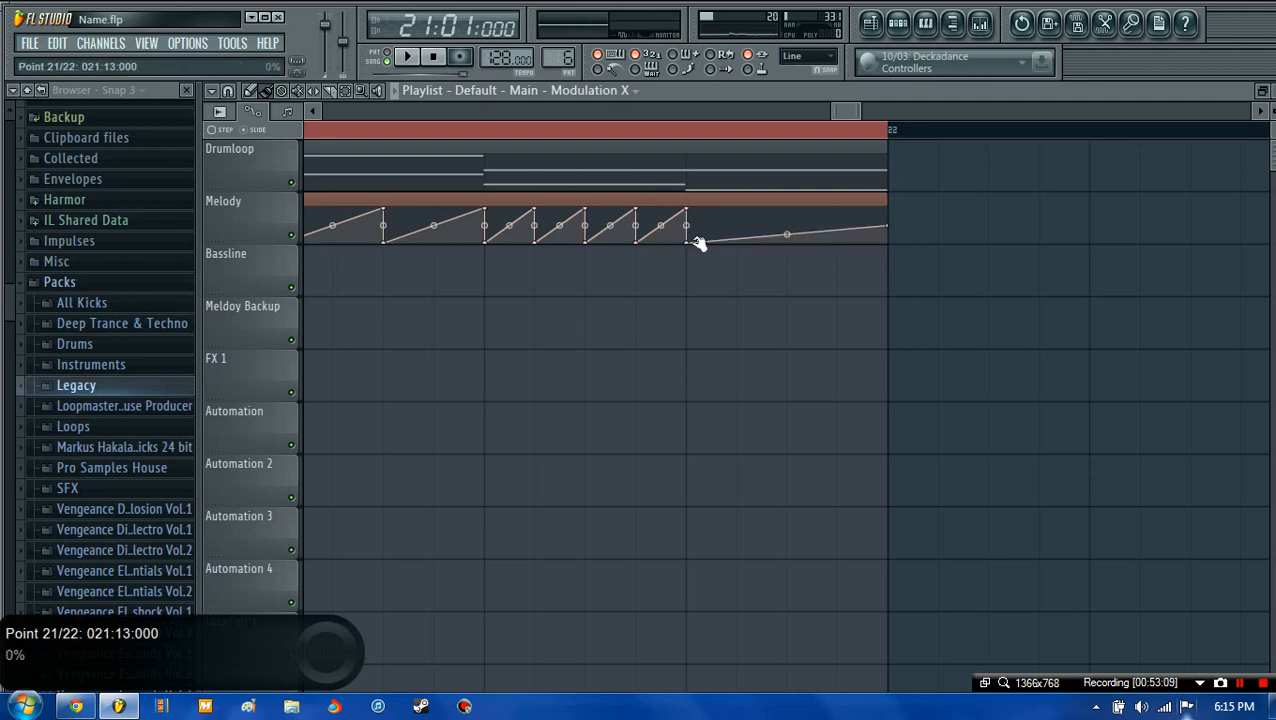
- Shape beat 4 of the Modulation X envelope into one-step falling ramps that reach 0% at steps 14, 15 and 16
right_click(737, 244)
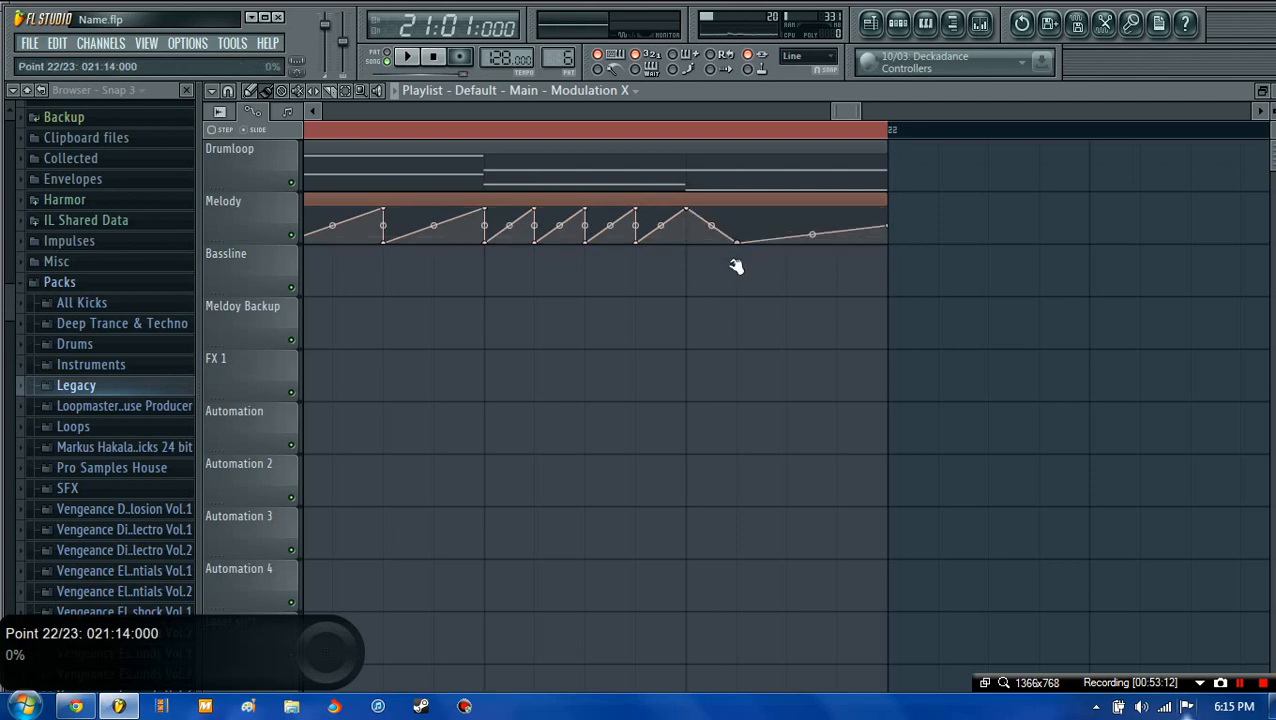
right_click(740, 206)
right_click(787, 242)
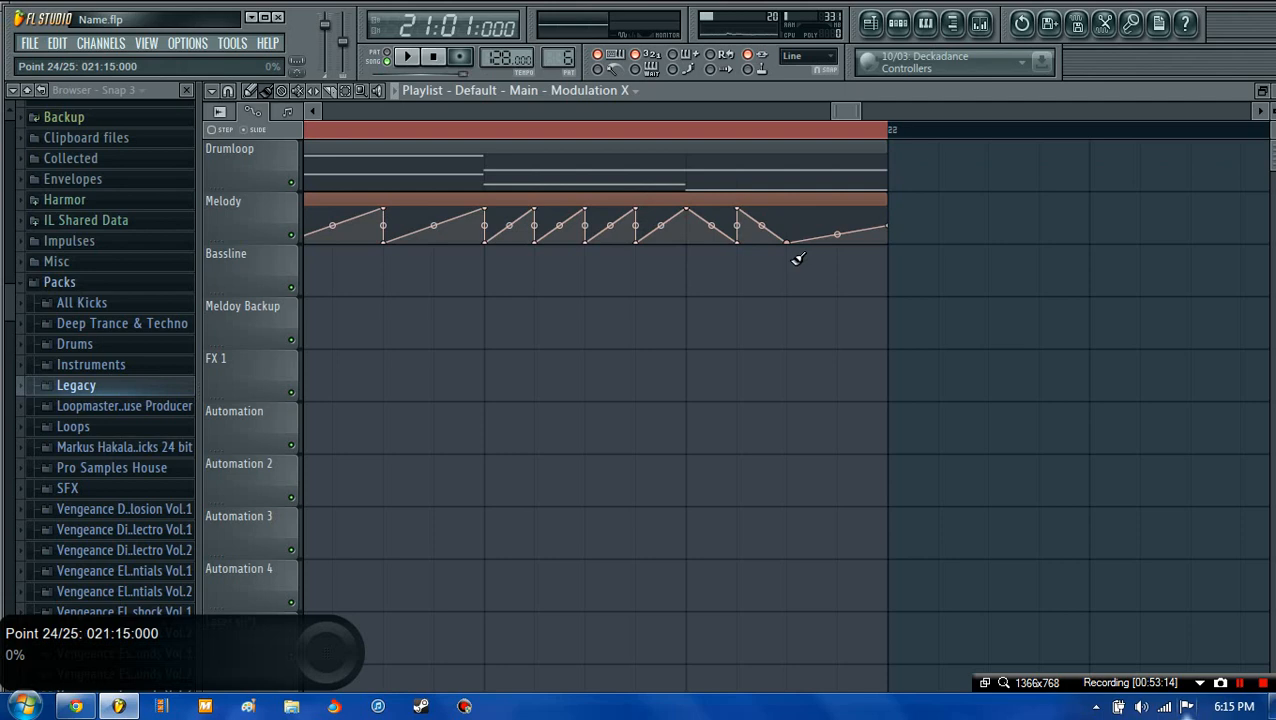
right_click(787, 208)
right_click(837, 243)
right_click(838, 207)
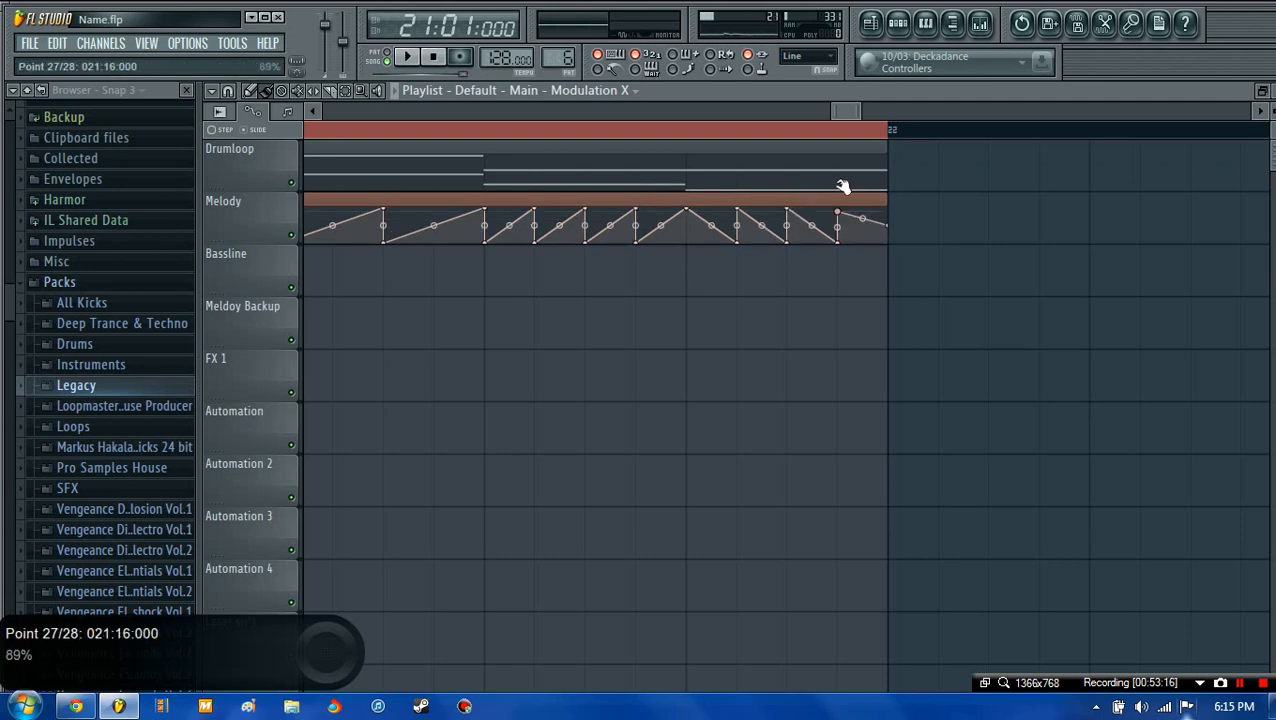
- Remove the Modulation X clip to play bar 21 without it, and place it back on the Melody track to replay the bar
drag(848, 113, 880, 112)
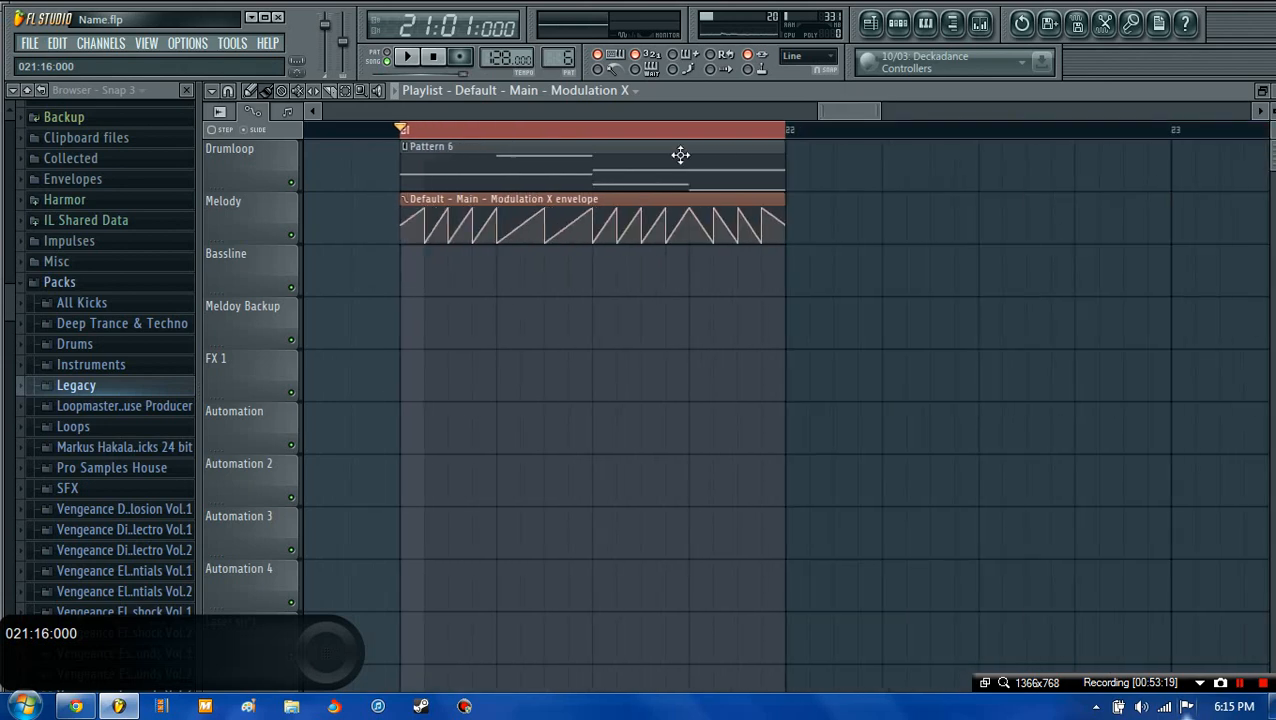
right_click(628, 201)
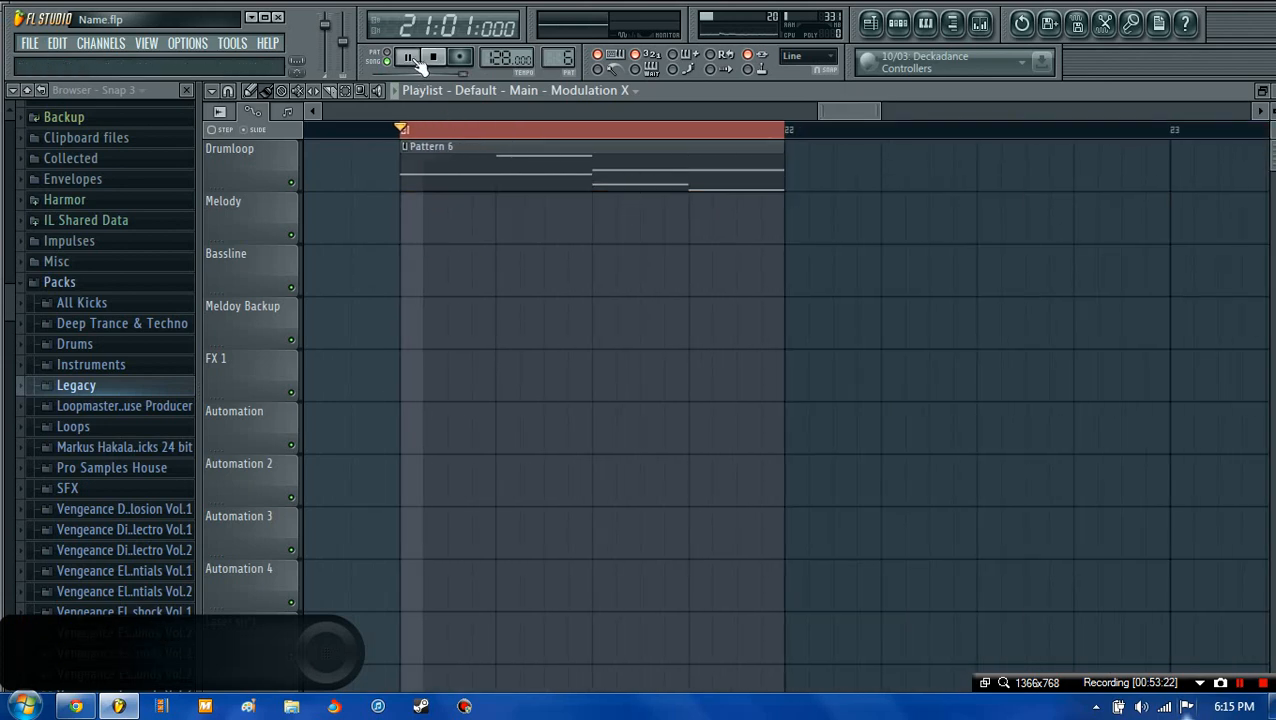
key(space)
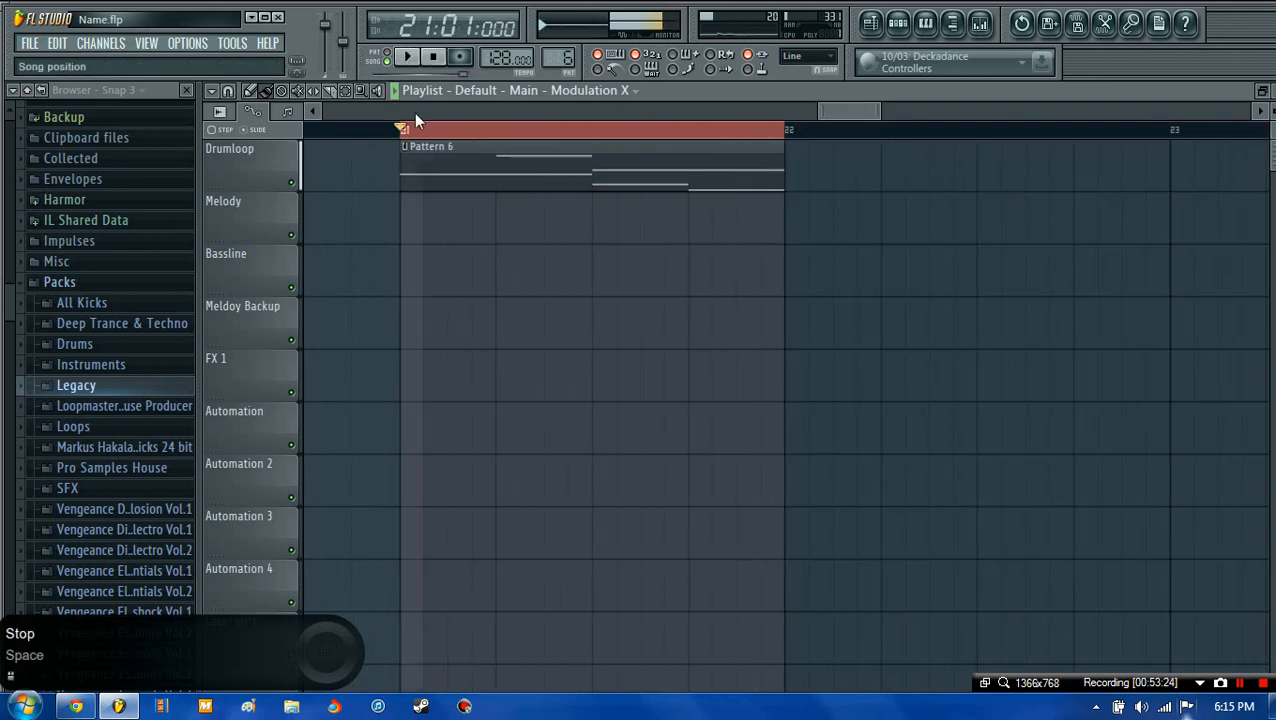
click(416, 208)
click(409, 57)
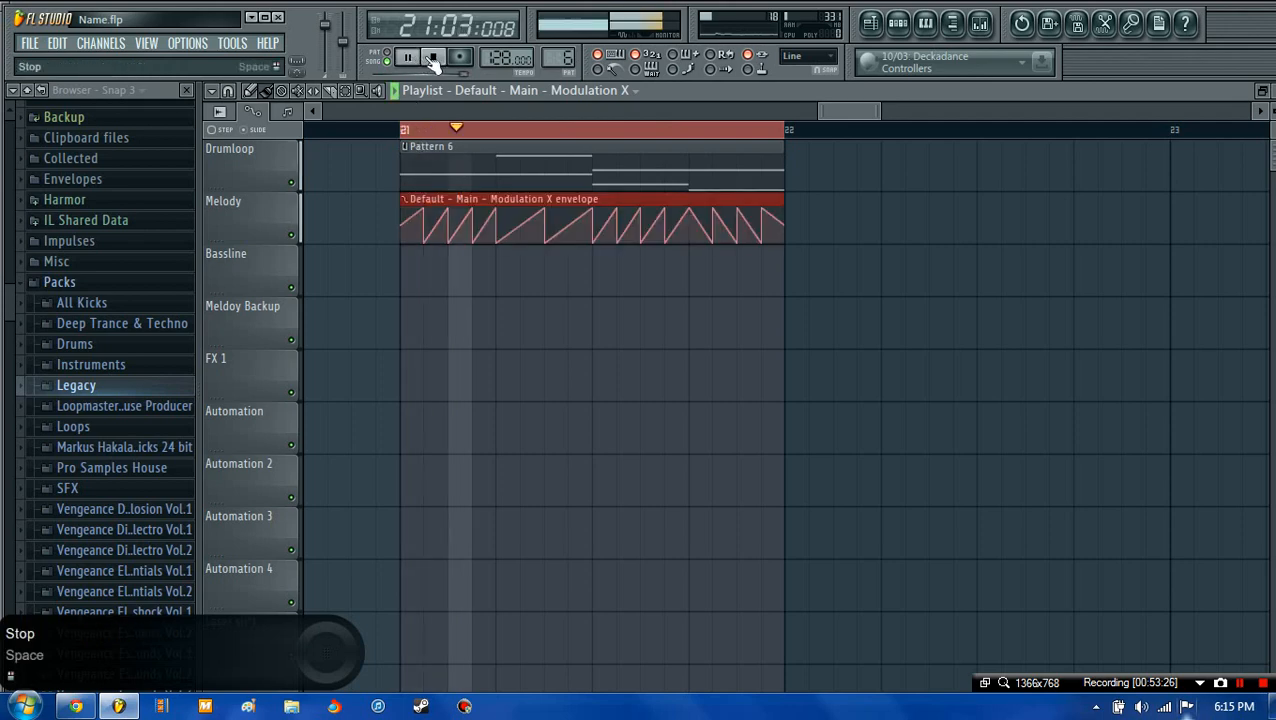
click(433, 58)
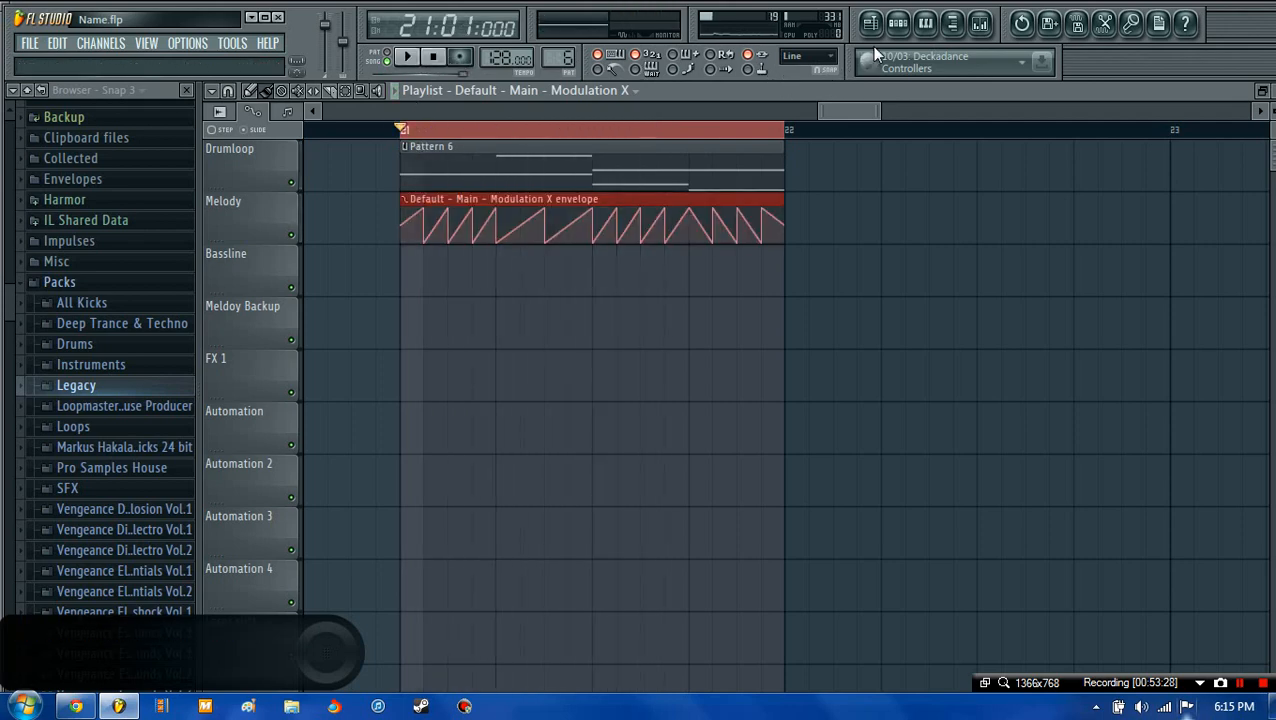
- Reopen the Default channel's piano roll from the Pattern 6 clip in the playlist
click(893, 24)
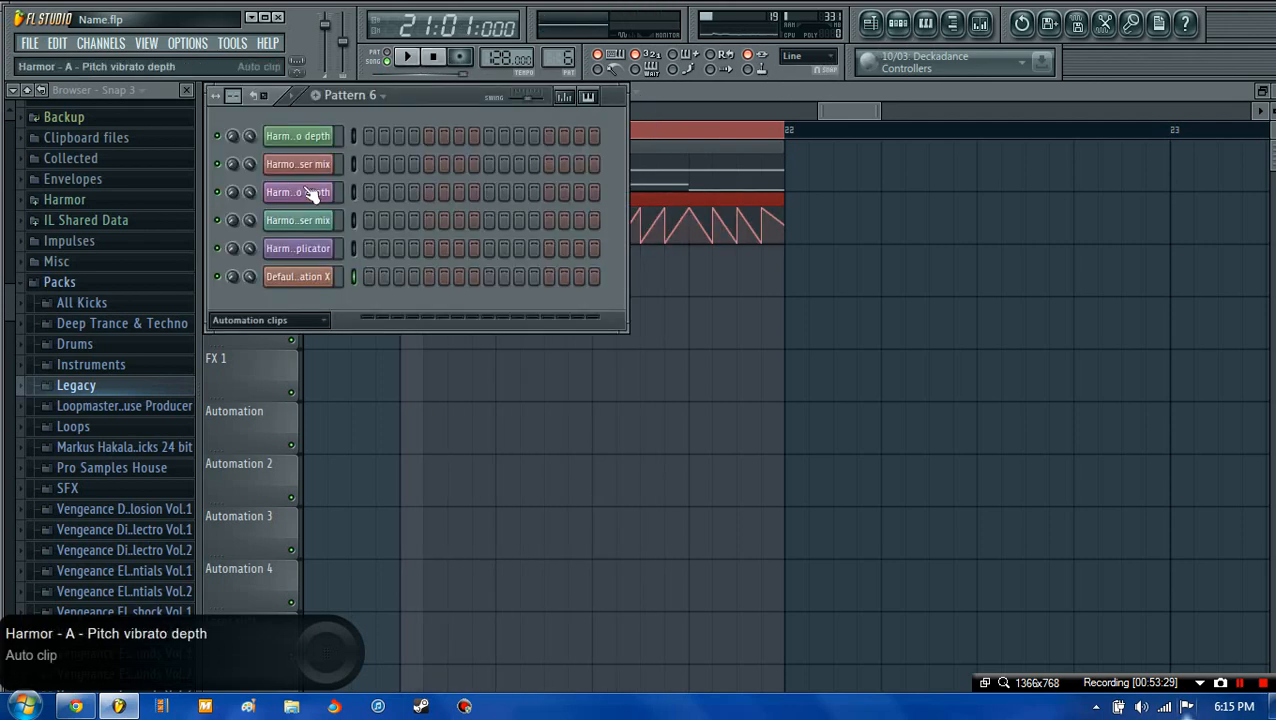
click(819, 106)
double_click(723, 152)
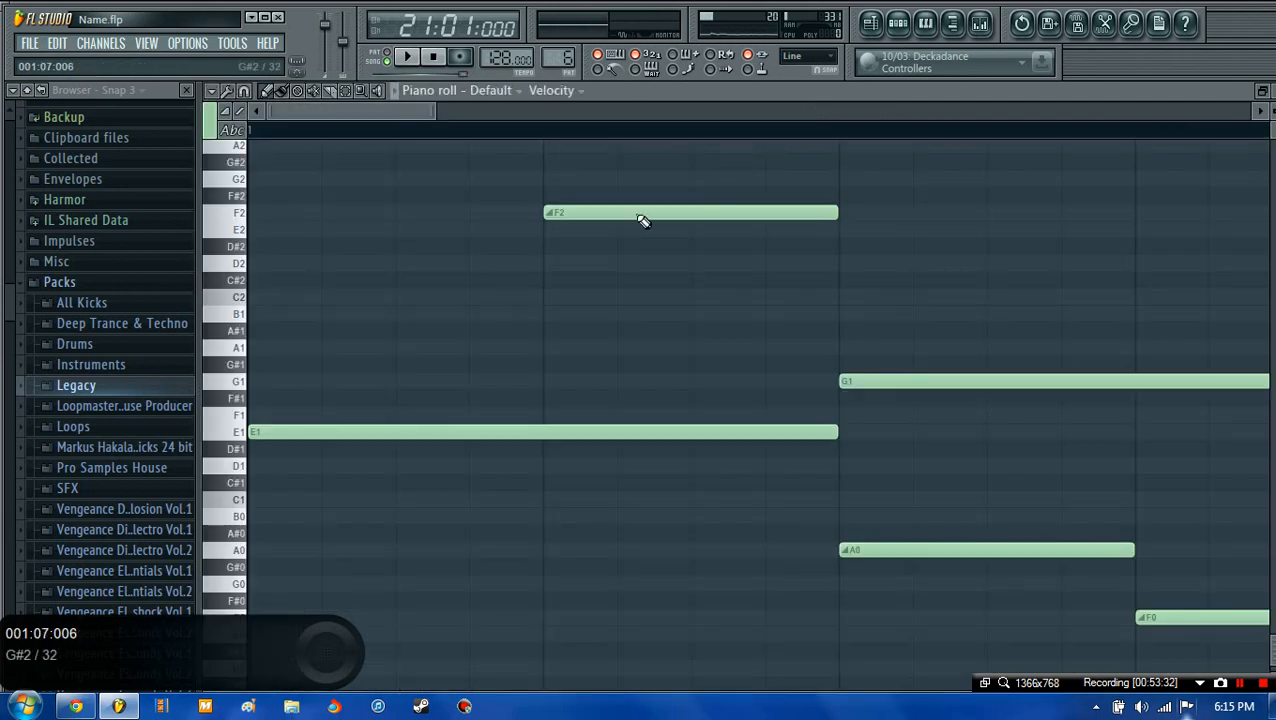
- Open the Default channel's Sytrus and play bar 21 to watch the automated Modulation X move
click(1263, 91)
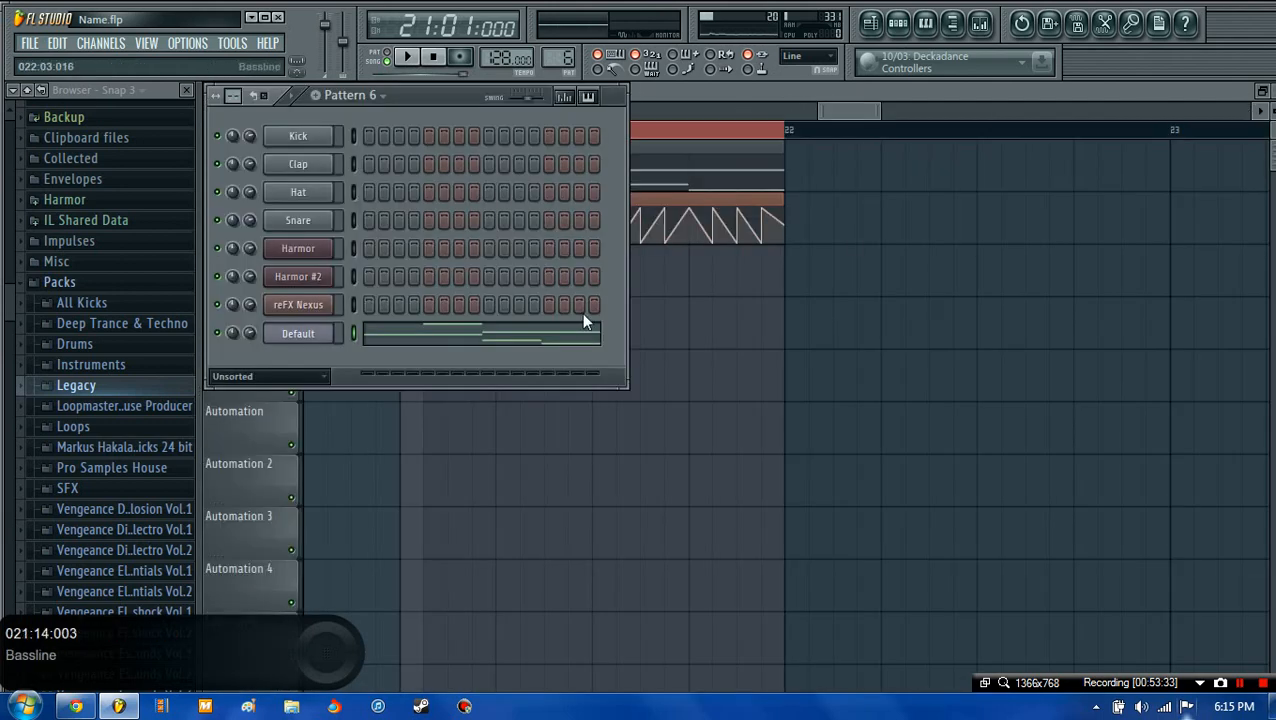
click(322, 337)
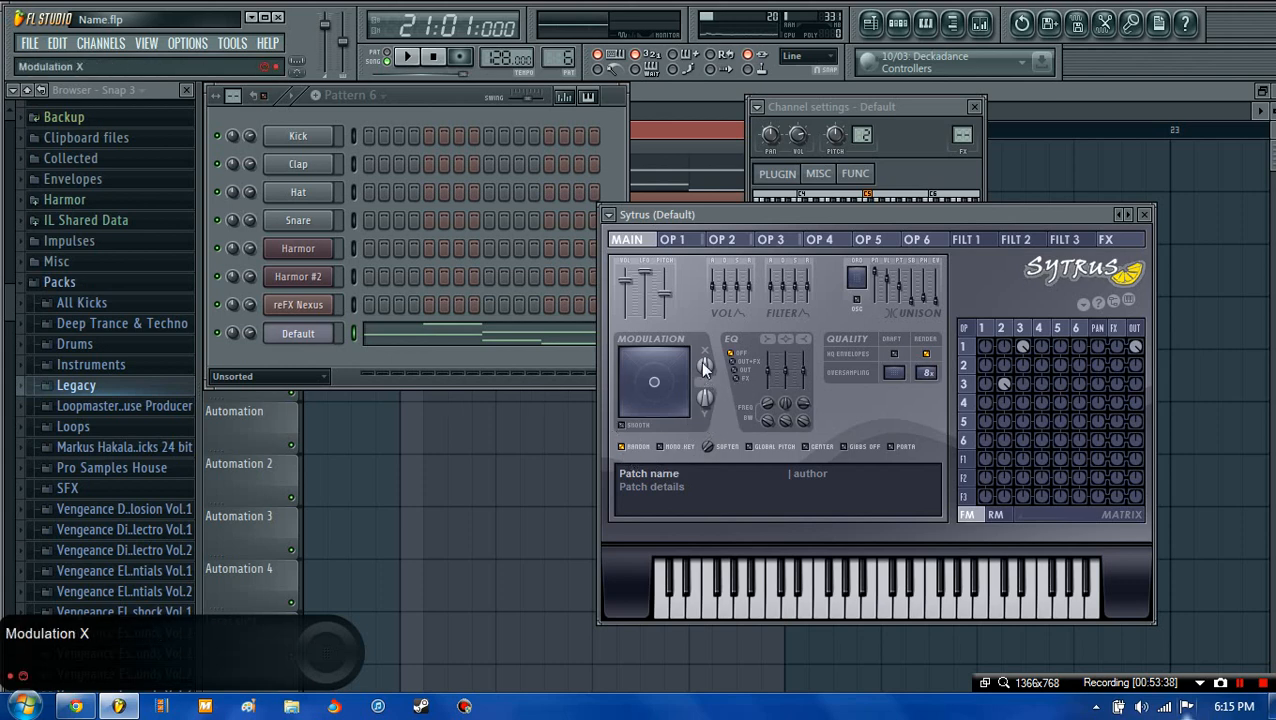
click(408, 58)
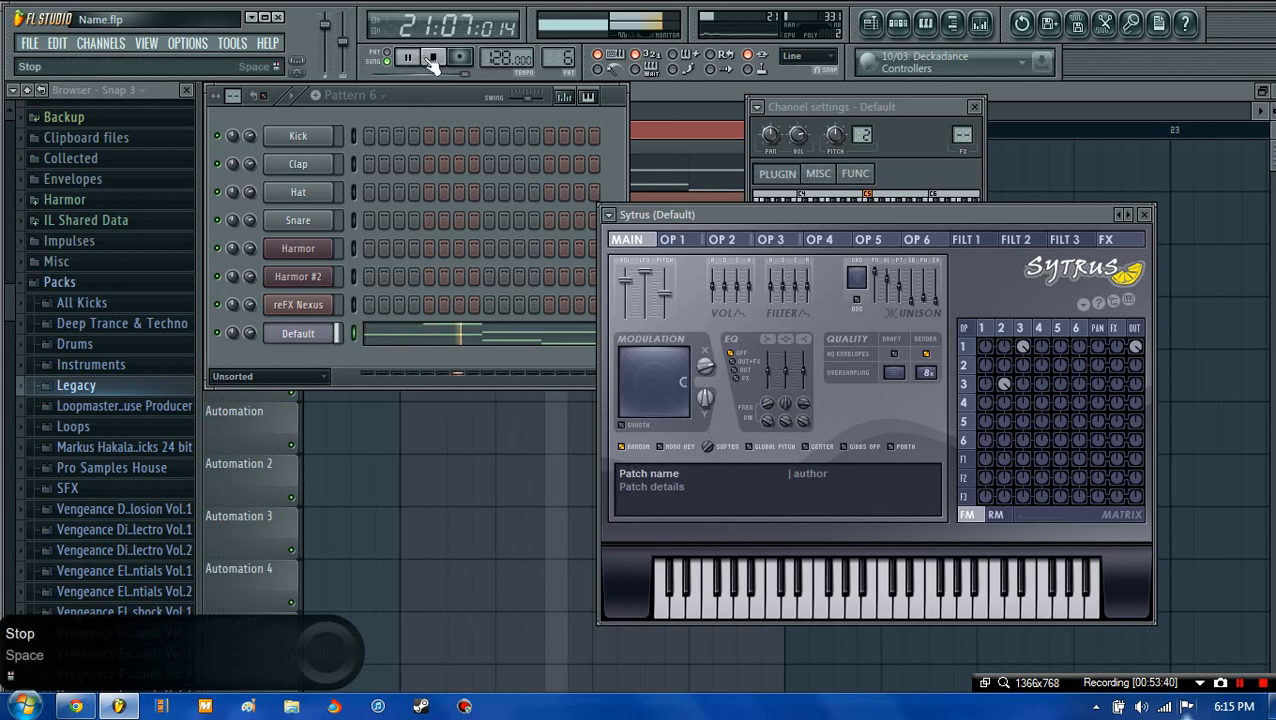
drag(654, 381, 705, 405)
mouse_move(706, 400)
mouse_down()
mouse_move(706, 370)
mouse_move(706, 404)
mouse_up()
right_click(708, 404)
click(738, 410)
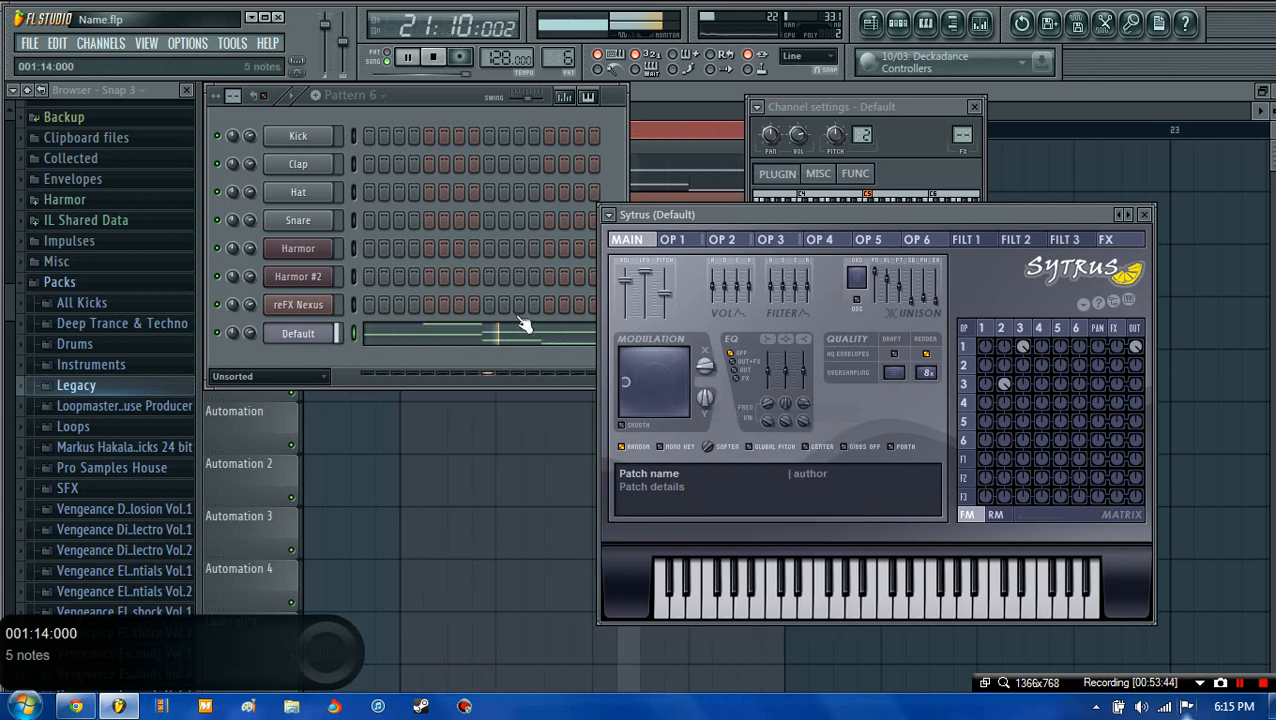
click(435, 58)
- View operator 2's oscillator in Sytrus, and close the plugin and channel windows to return to the playlist
click(734, 245)
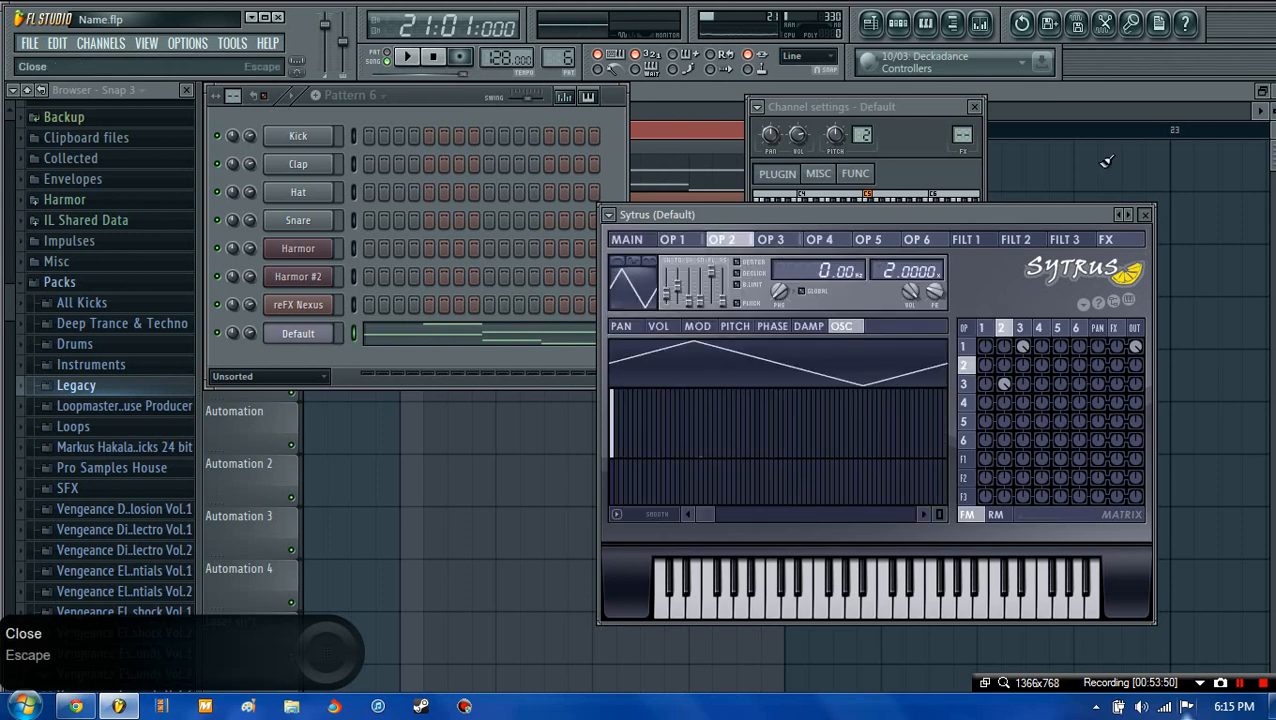
click(1144, 215)
key(Escape)
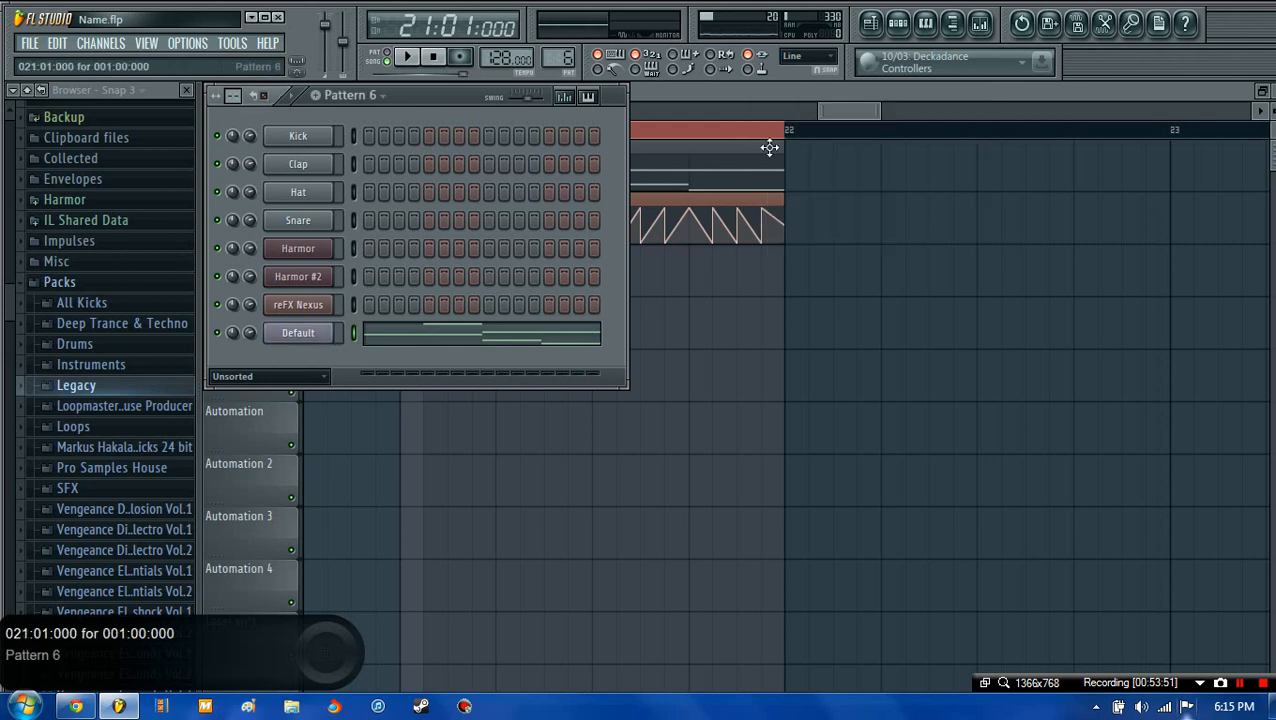
key(Escape)
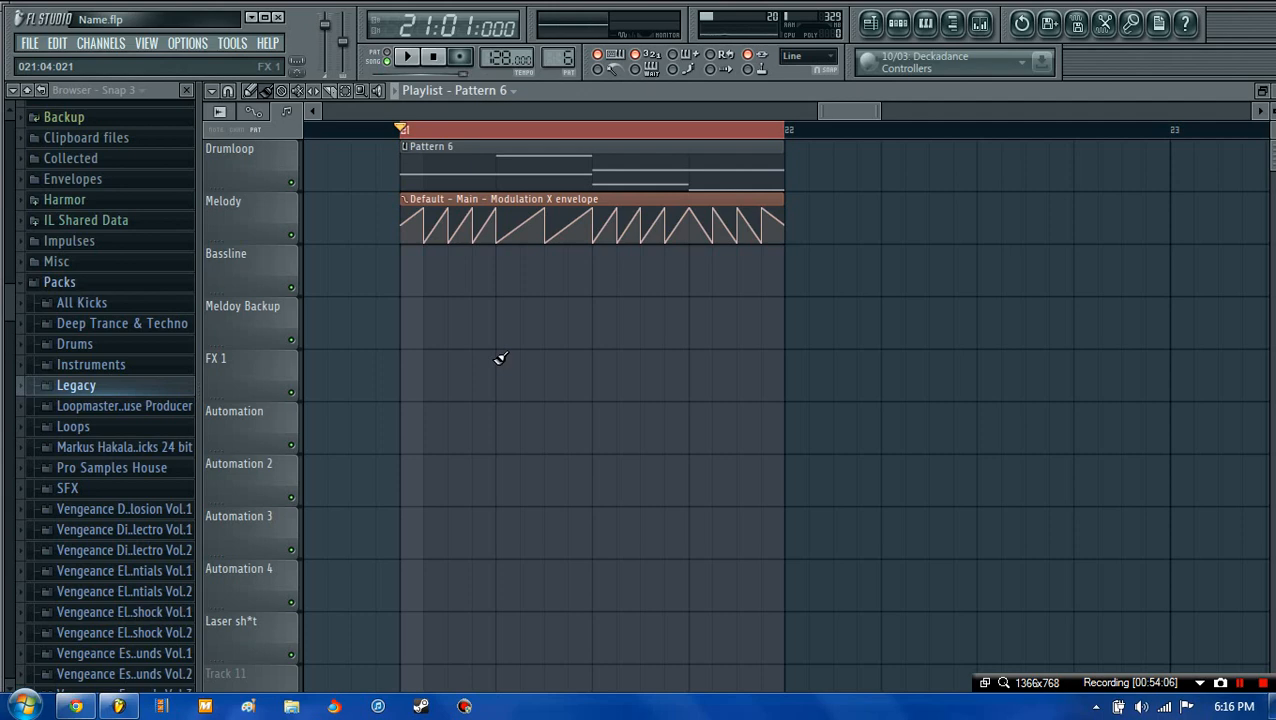
- Delete the Pattern 6 and Modulation X envelope clips from bar 21 of the playlist
right_click(598, 171)
right_click(588, 238)
drag(926, 114, 368, 128)
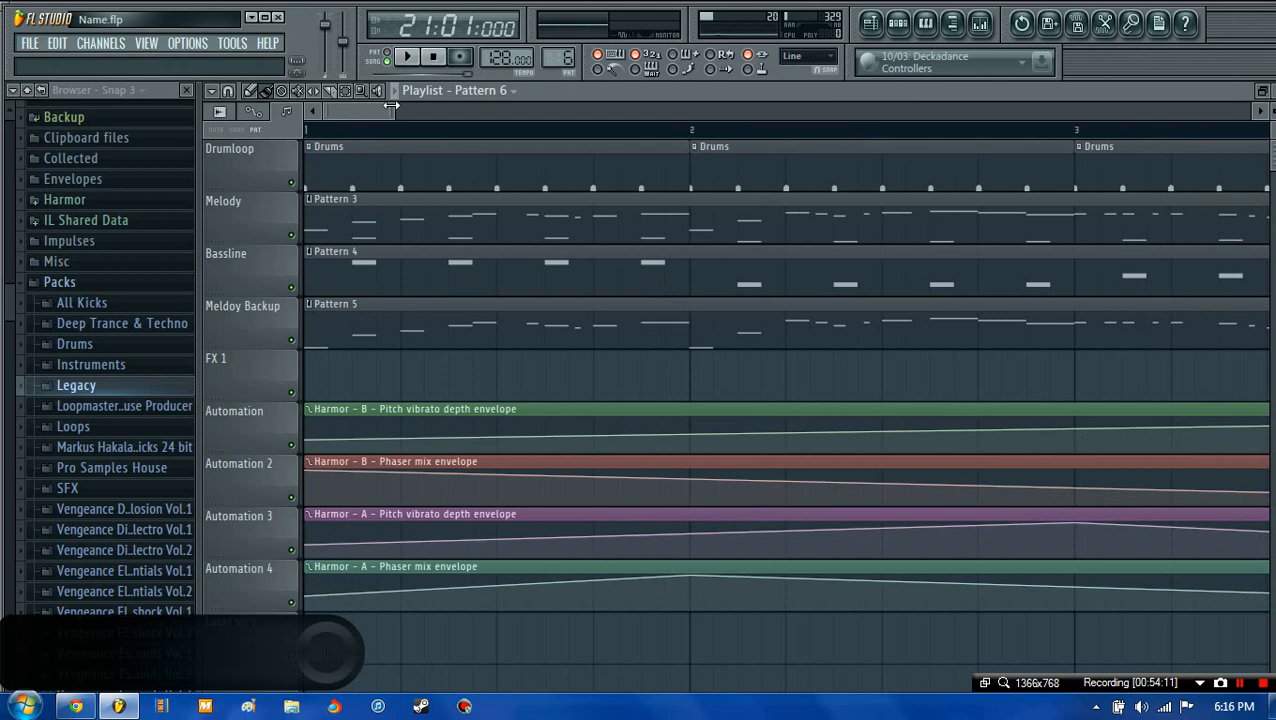
drag(392, 107, 788, 110)
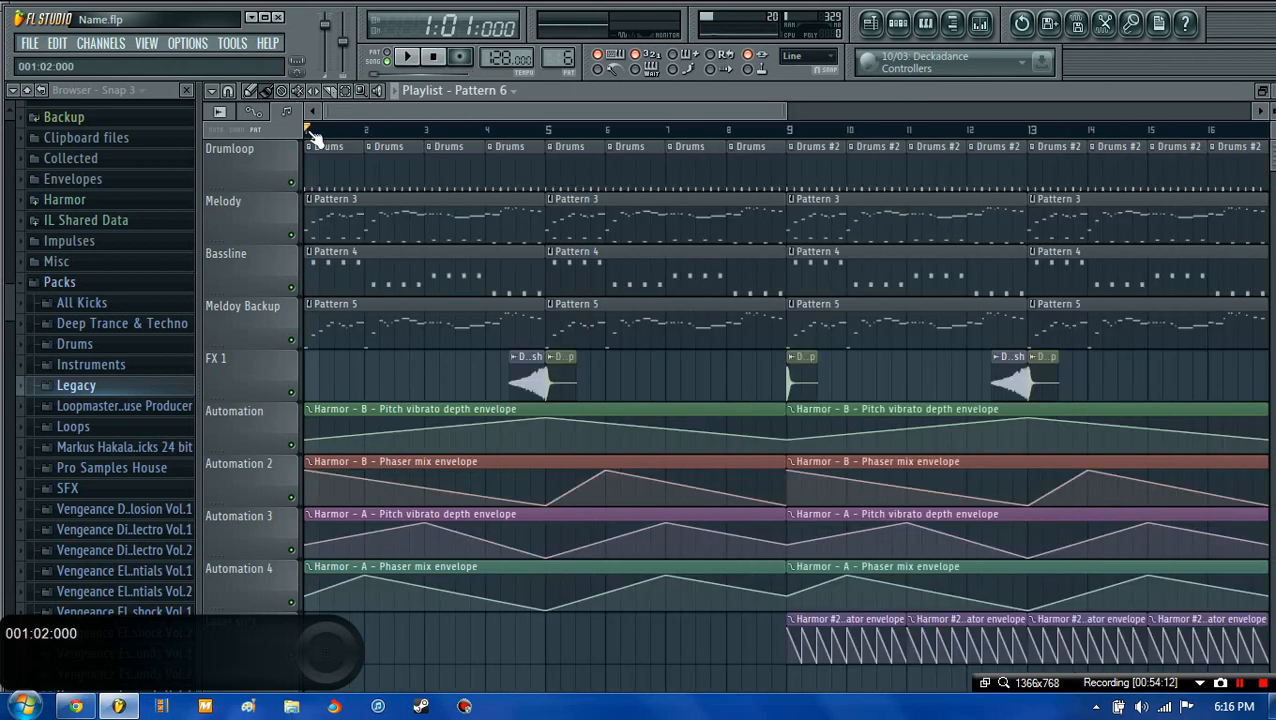
click(900, 24)
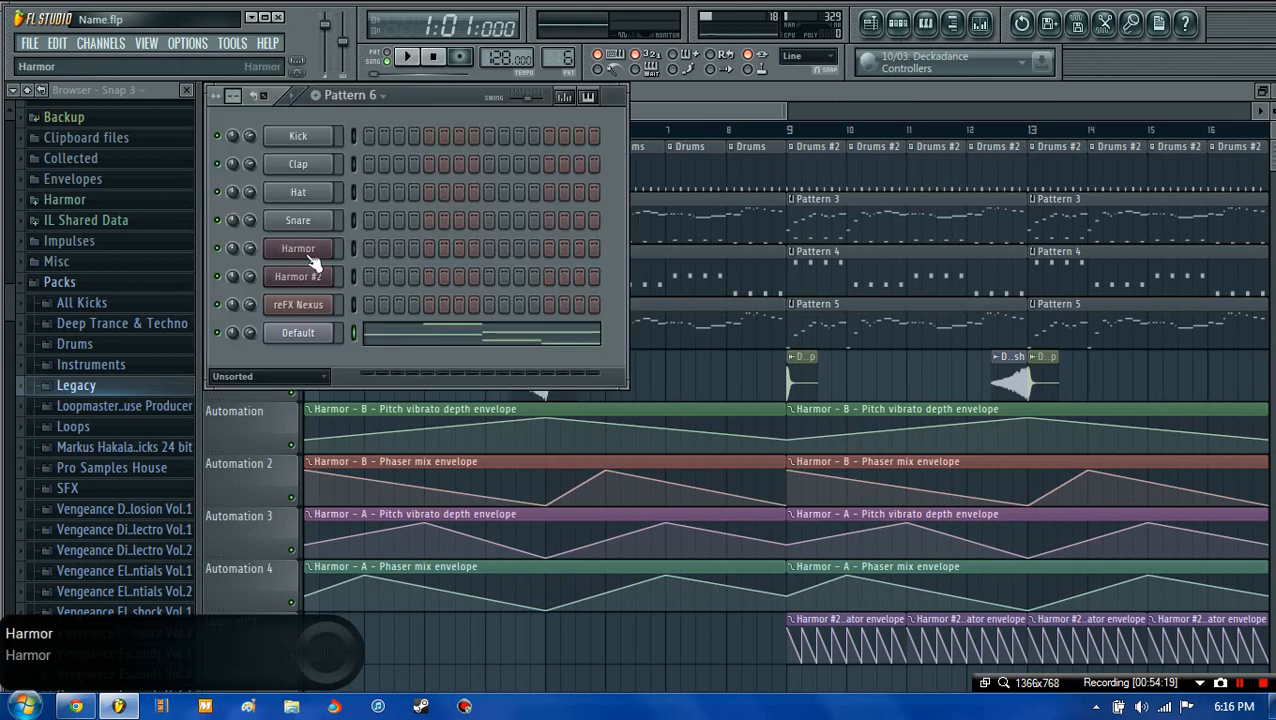
click(112, 44)
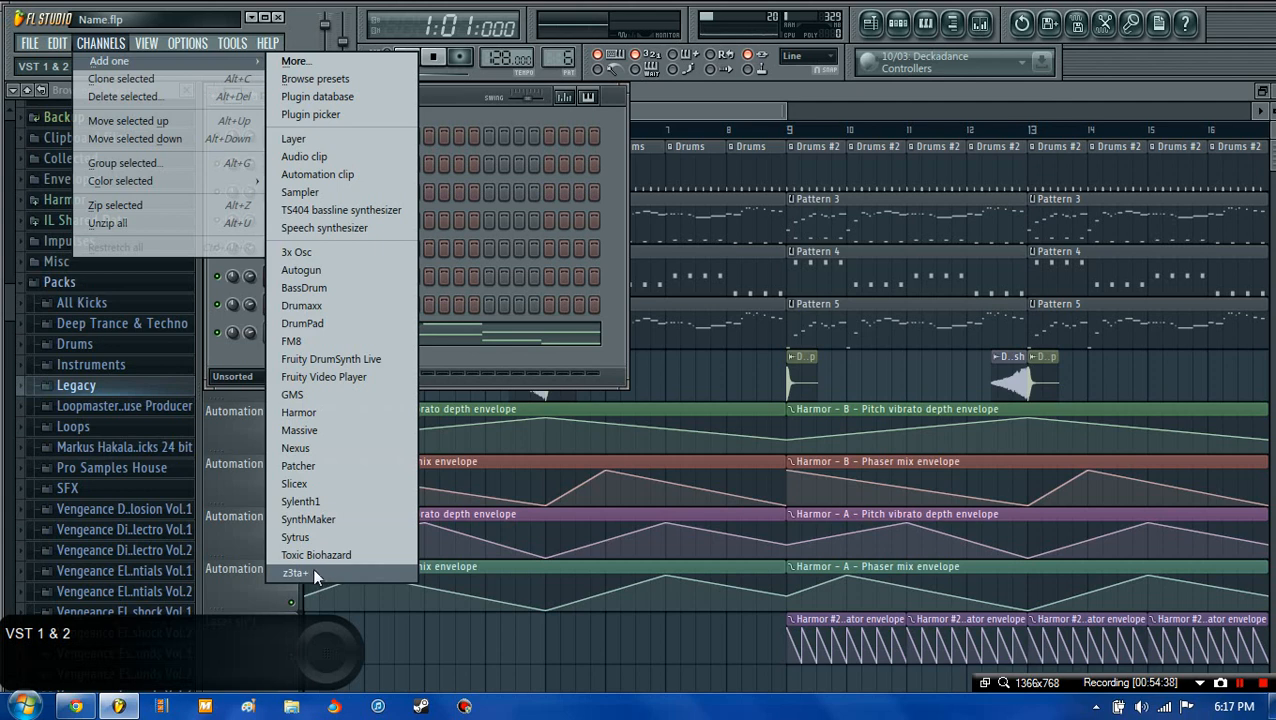
click(732, 100)
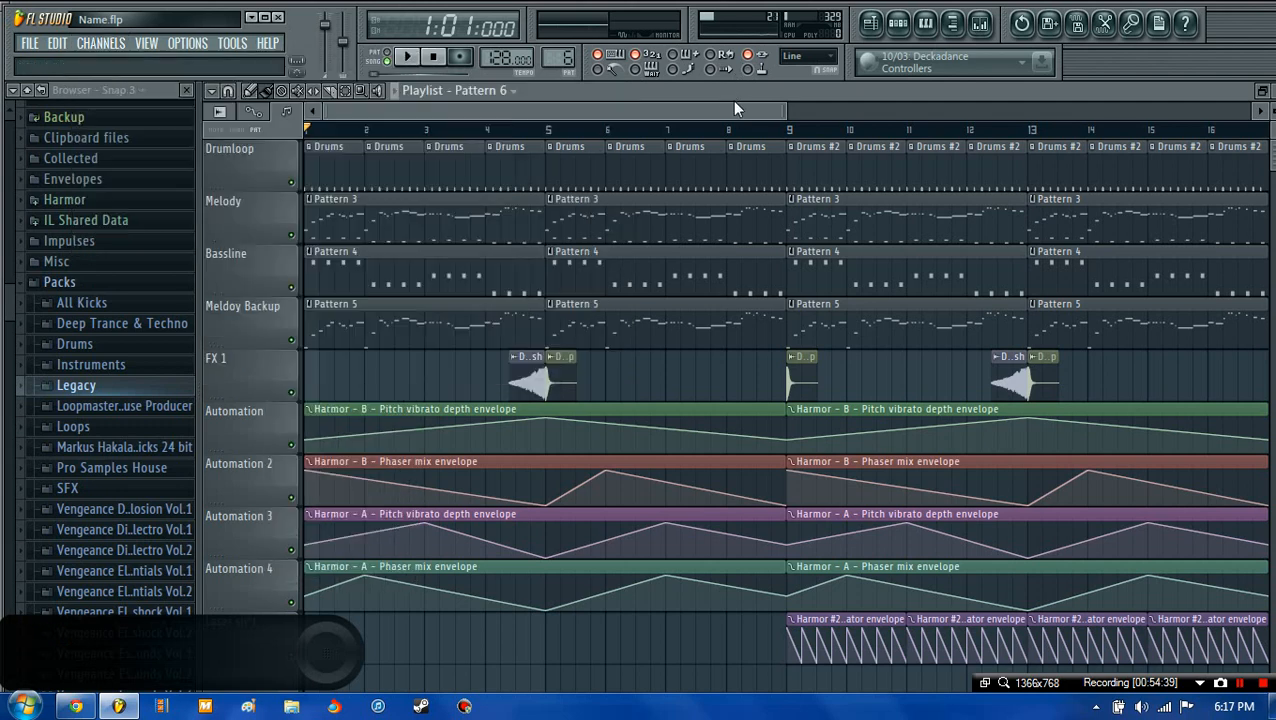
- Open Pattern 4's Harmor #2 notes from the Bassline track and copy all of them
double_click(470, 283)
drag(597, 118, 791, 112)
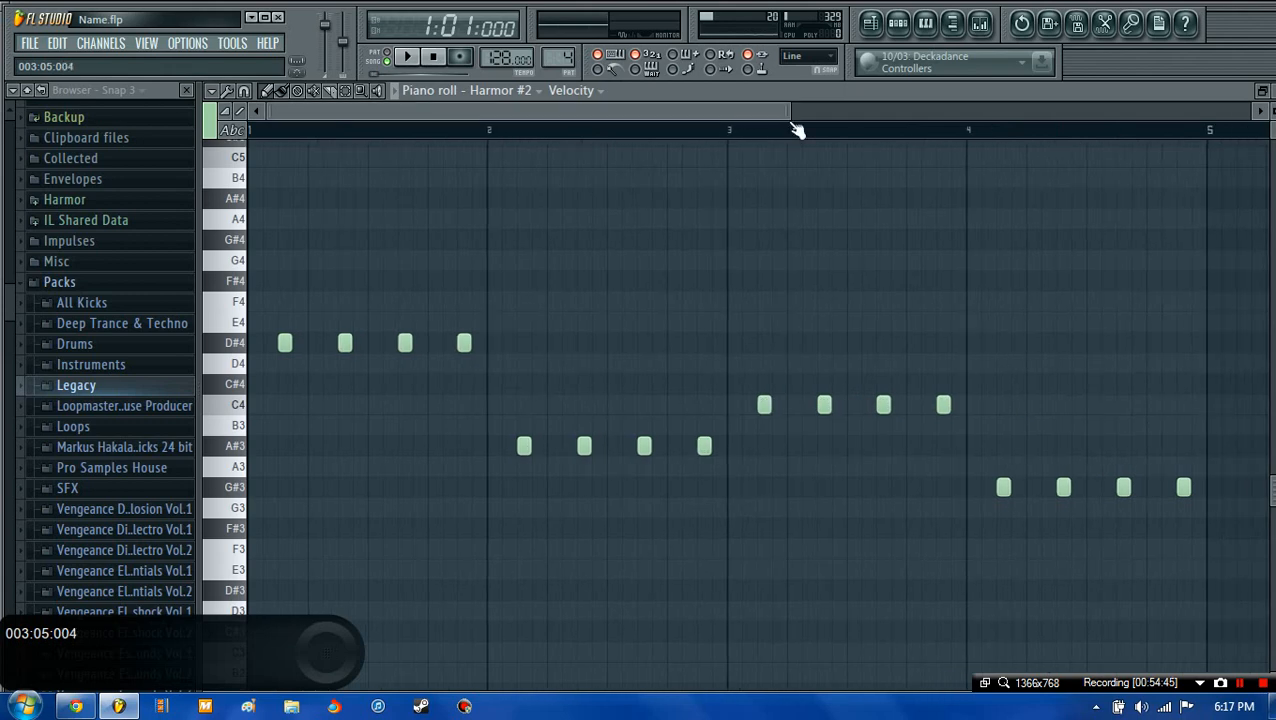
key(ctrl+a)
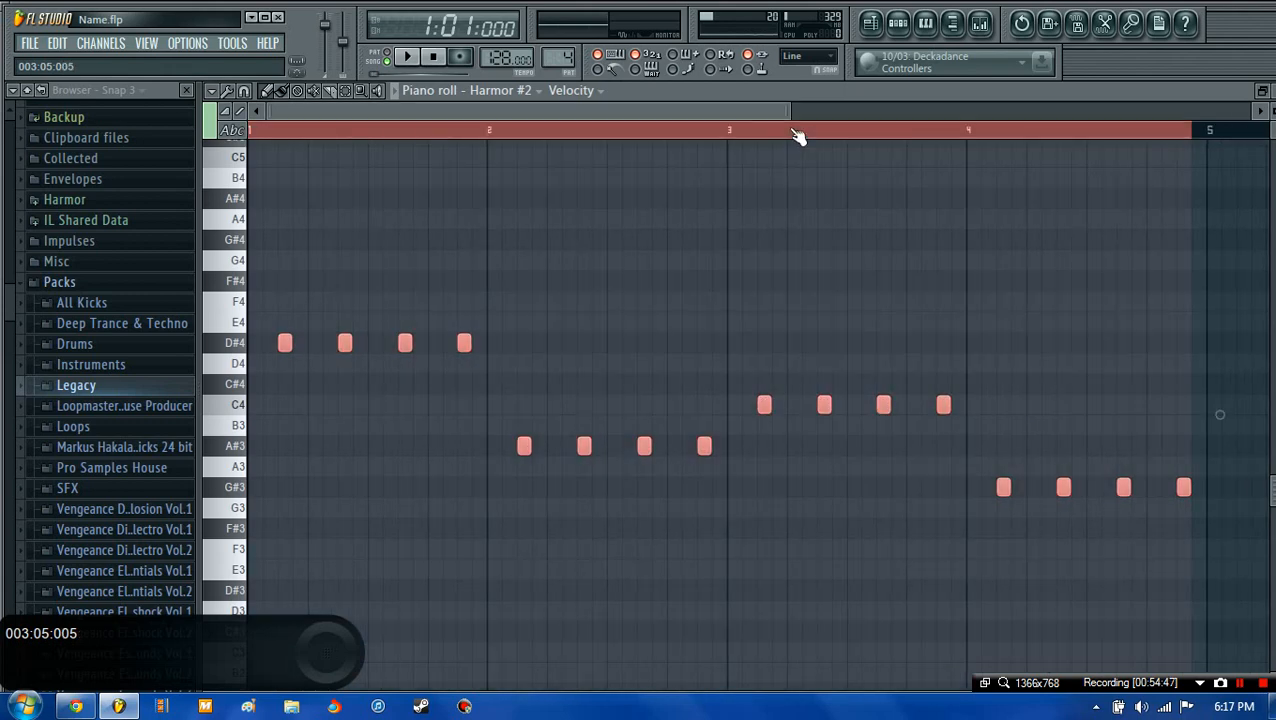
click(1262, 90)
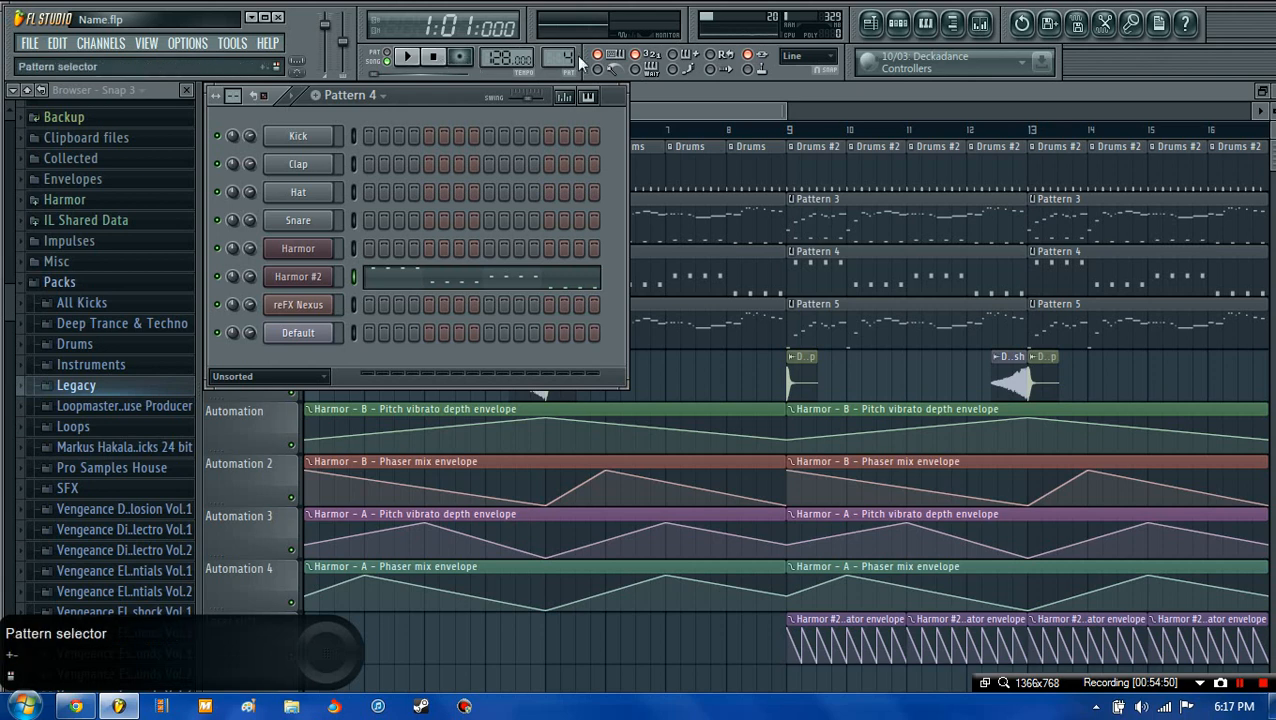
- Switch to the empty Pattern 7 and add a new Harmor channel
scroll(565, 57, up, 3)
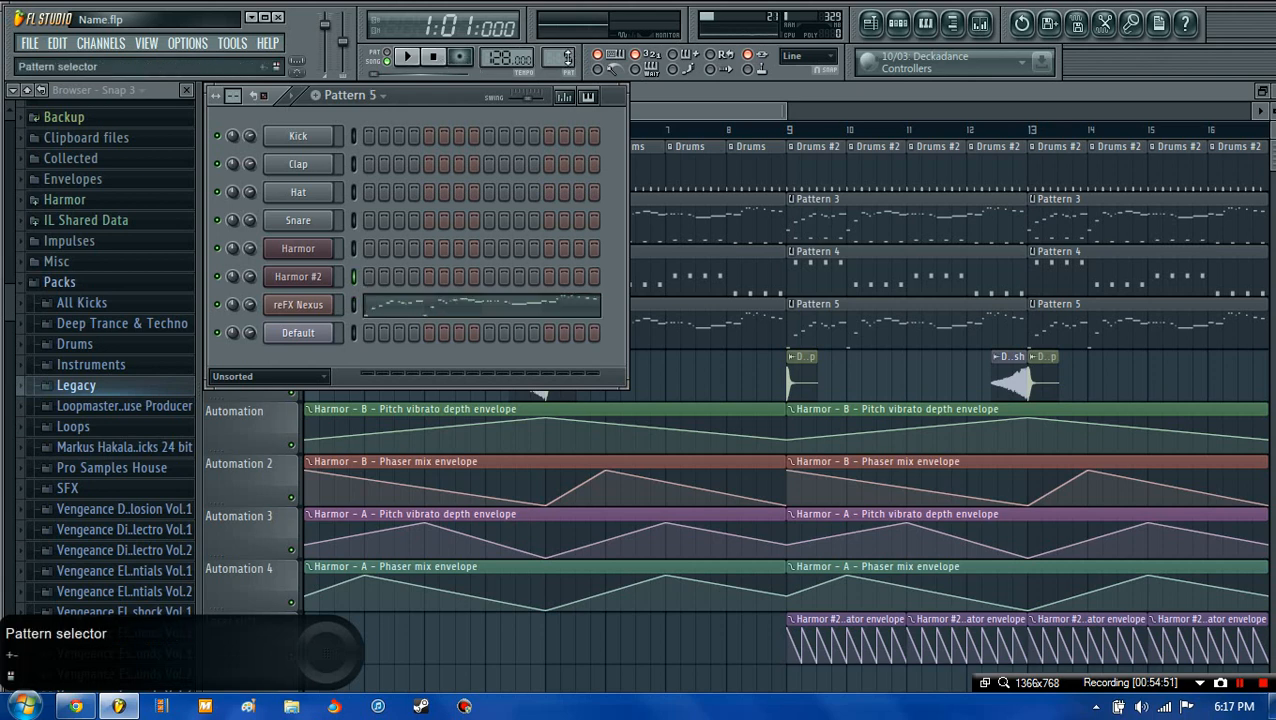
click(124, 48)
mouse_move(110, 61)
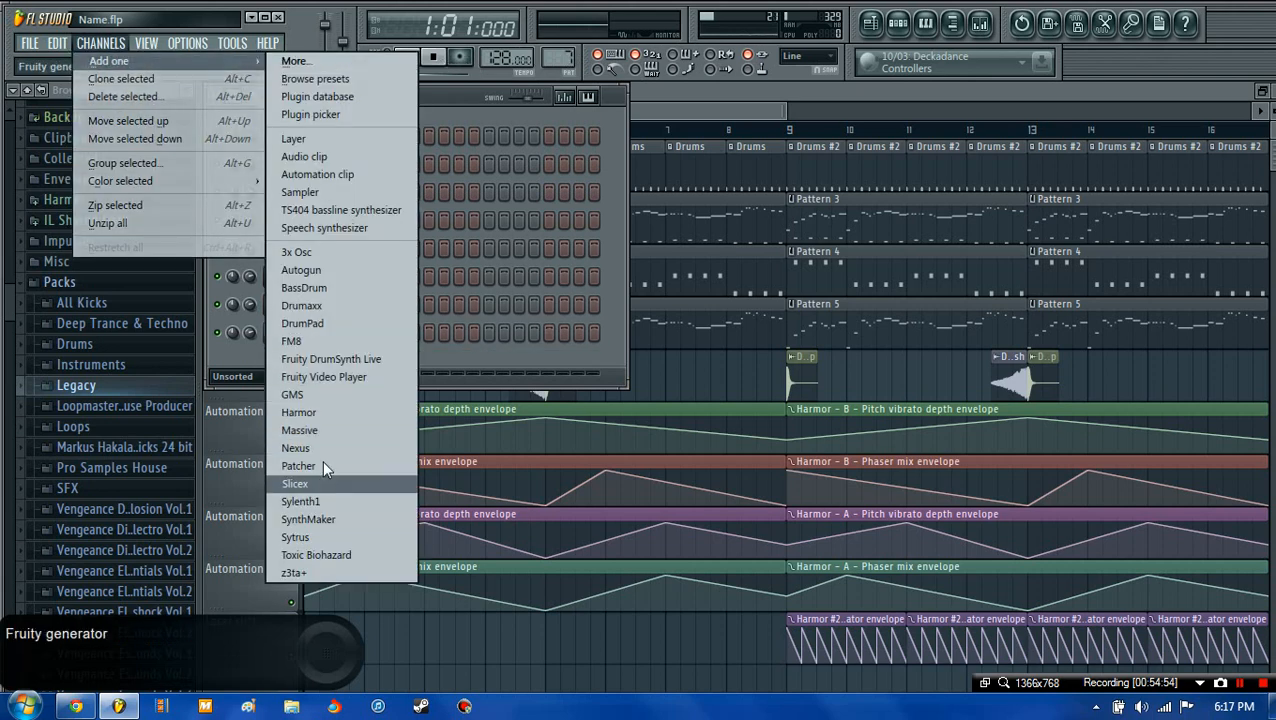
click(320, 413)
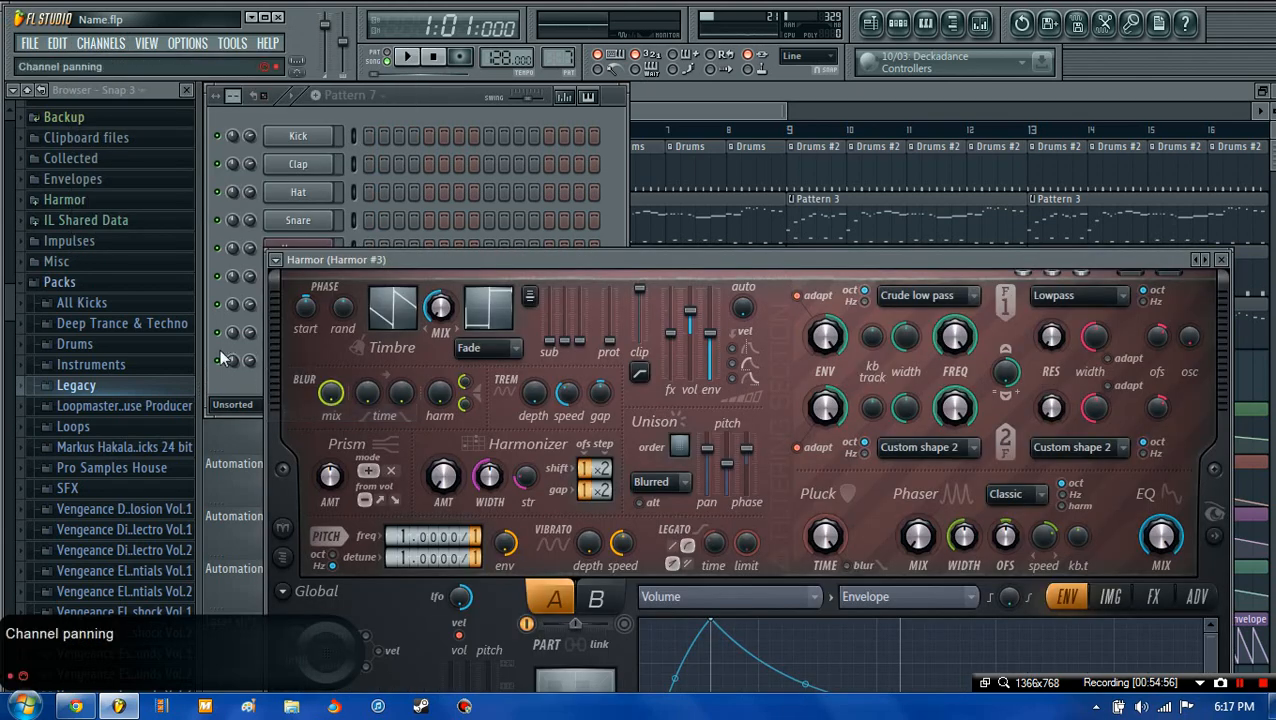
- Paste the copied bassline notes into the Harmor #3 piano roll of Pattern 7
click(288, 373)
right_click(288, 372)
click(361, 357)
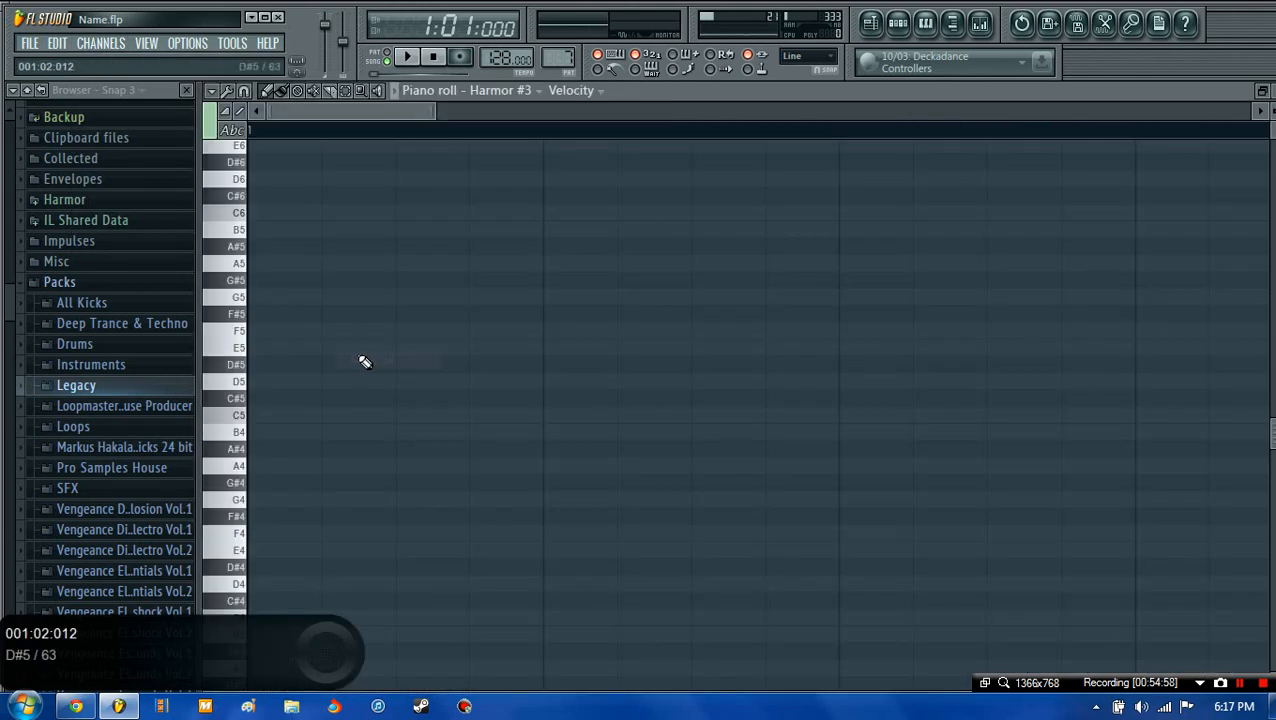
key(ctrl+v)
drag(373, 108, 570, 107)
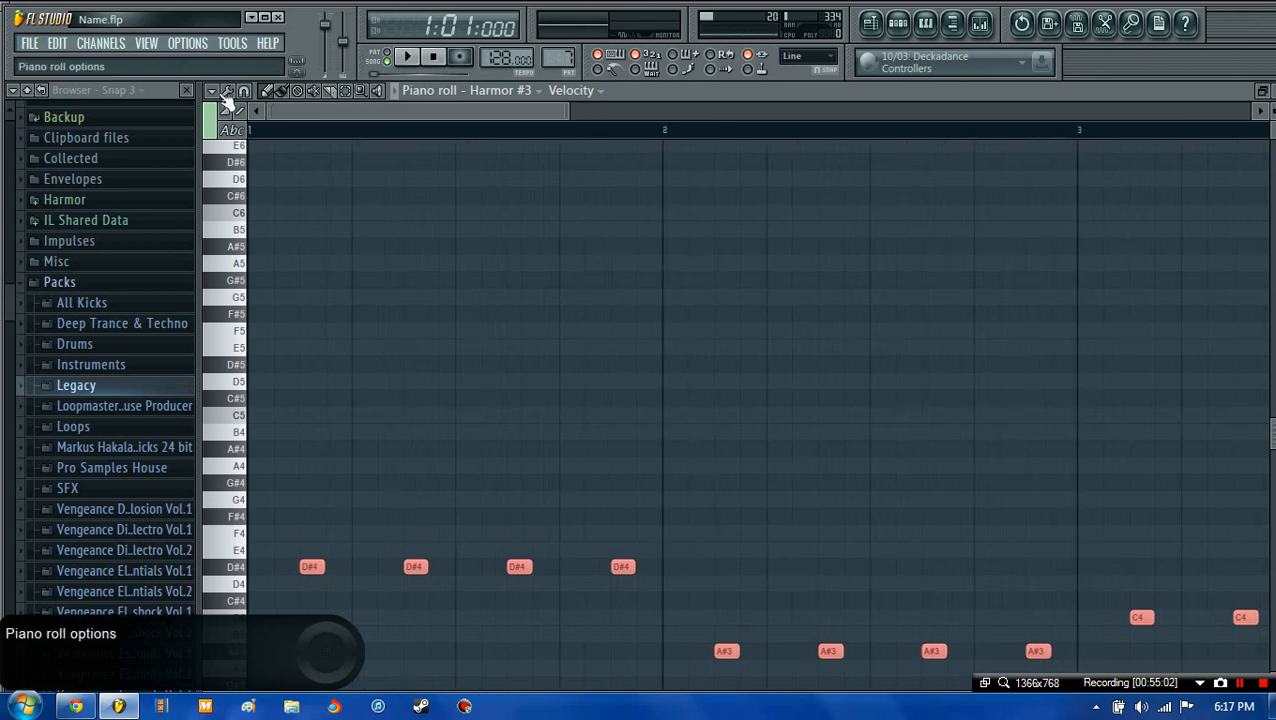
click(218, 92)
mouse_move(236, 147)
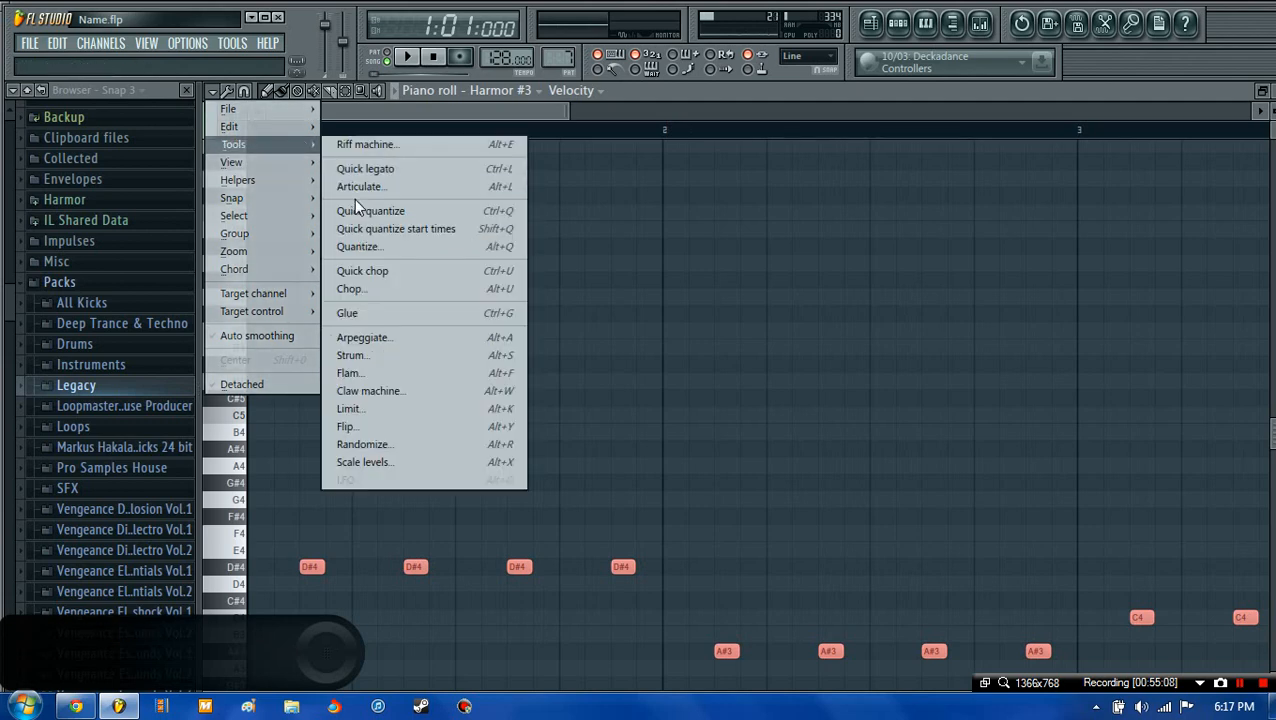
click(391, 342)
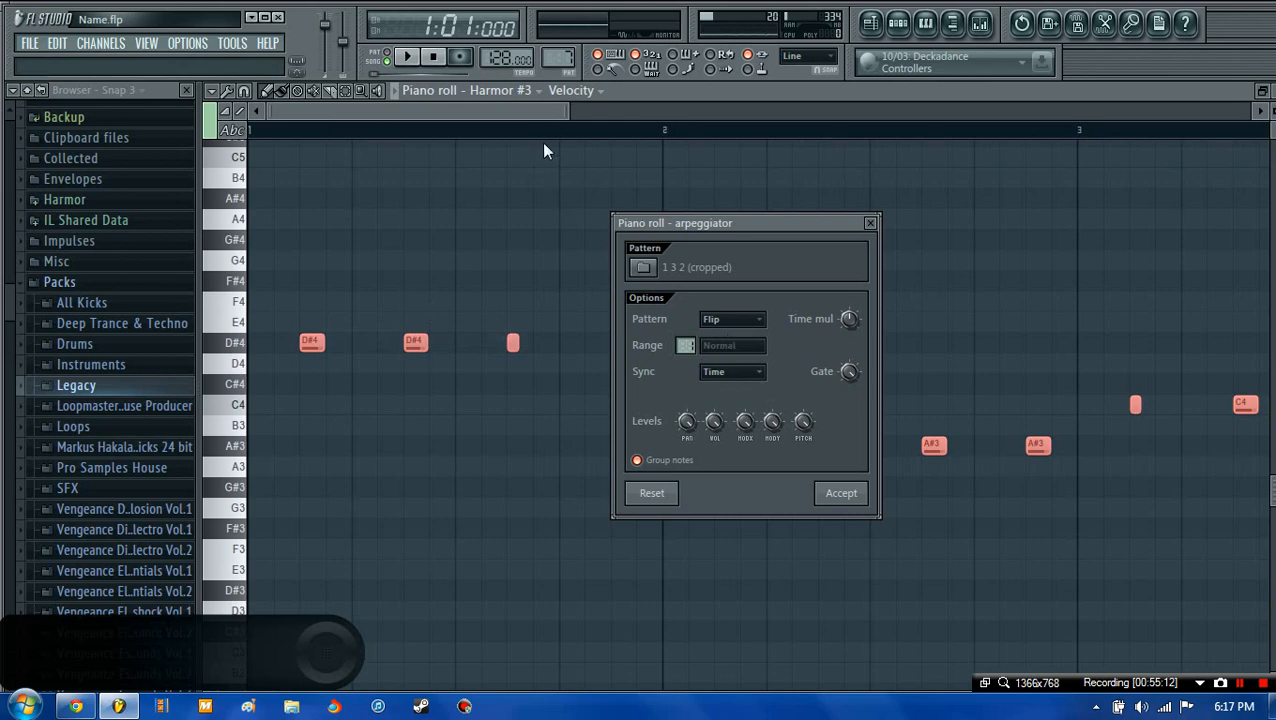
click(873, 224)
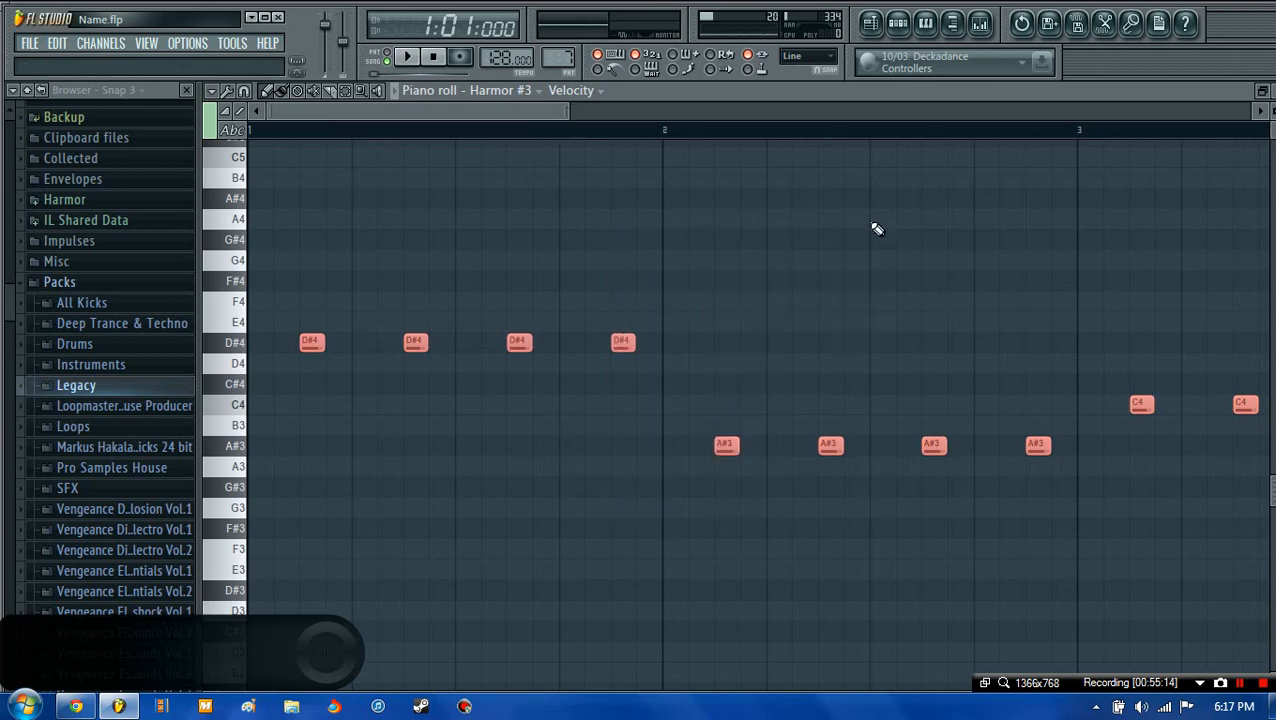
- Place a two-step A4 note at the start of bar 1 and play the pattern to hear it
drag(566, 112, 534, 124)
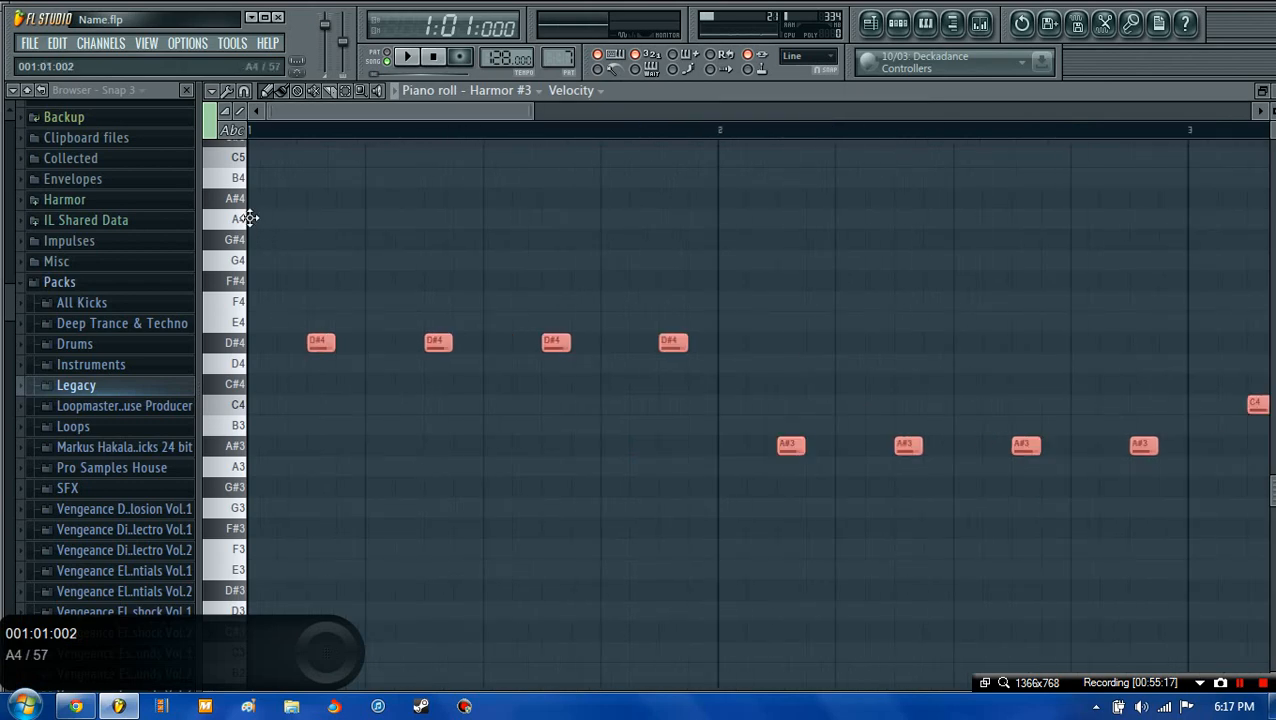
click(252, 218)
drag(368, 226, 295, 228)
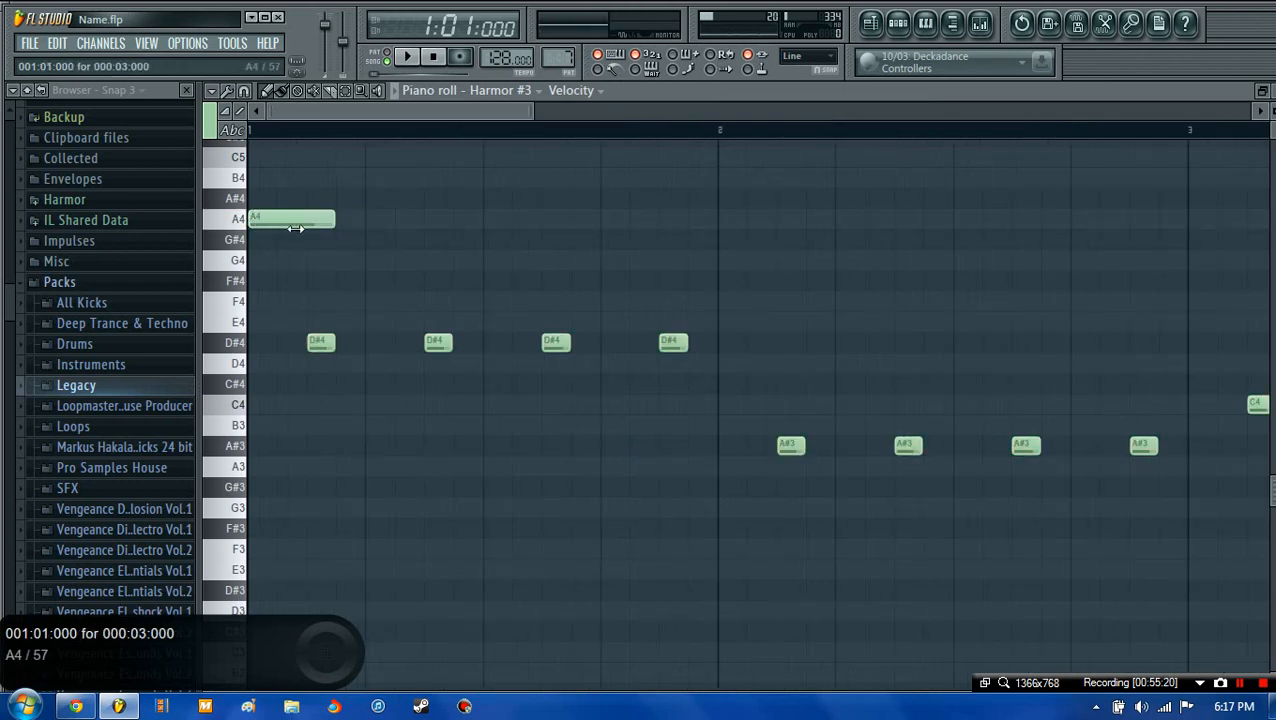
click(407, 57)
click(445, 62)
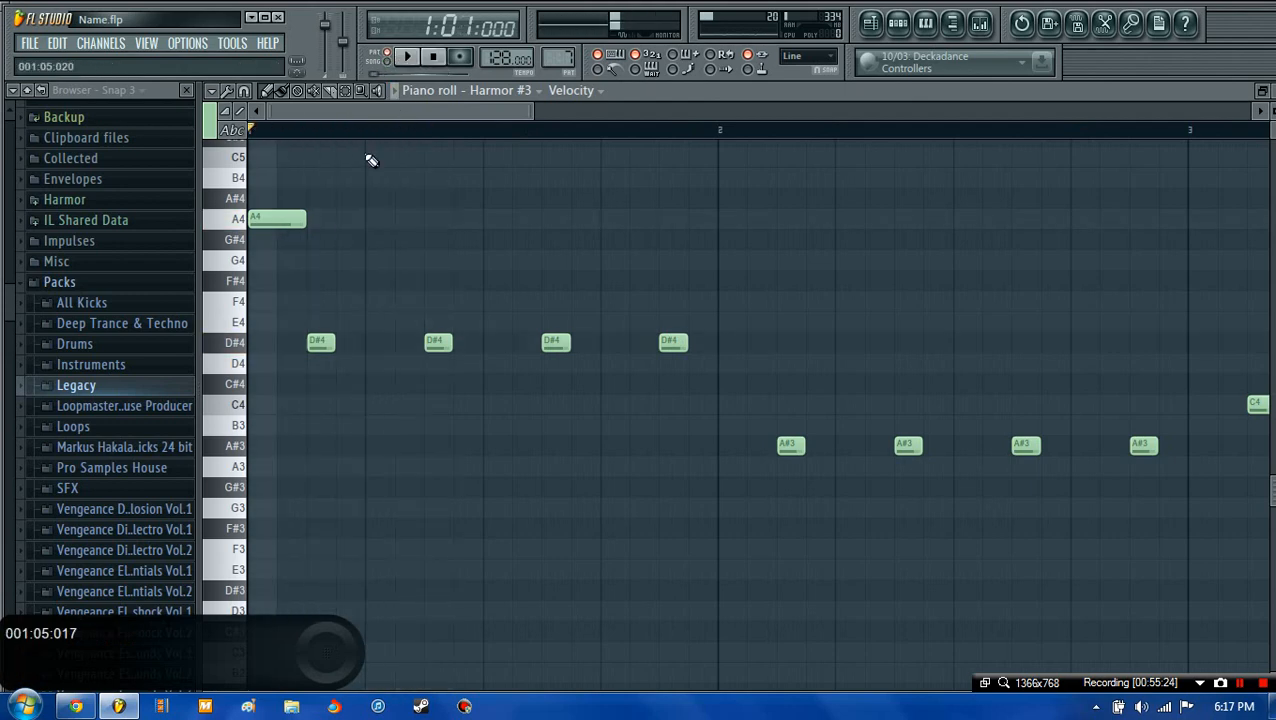
- Add two-step A4 notes at steps 4, 8 and 12 of bar 1
click(345, 220)
click(459, 220)
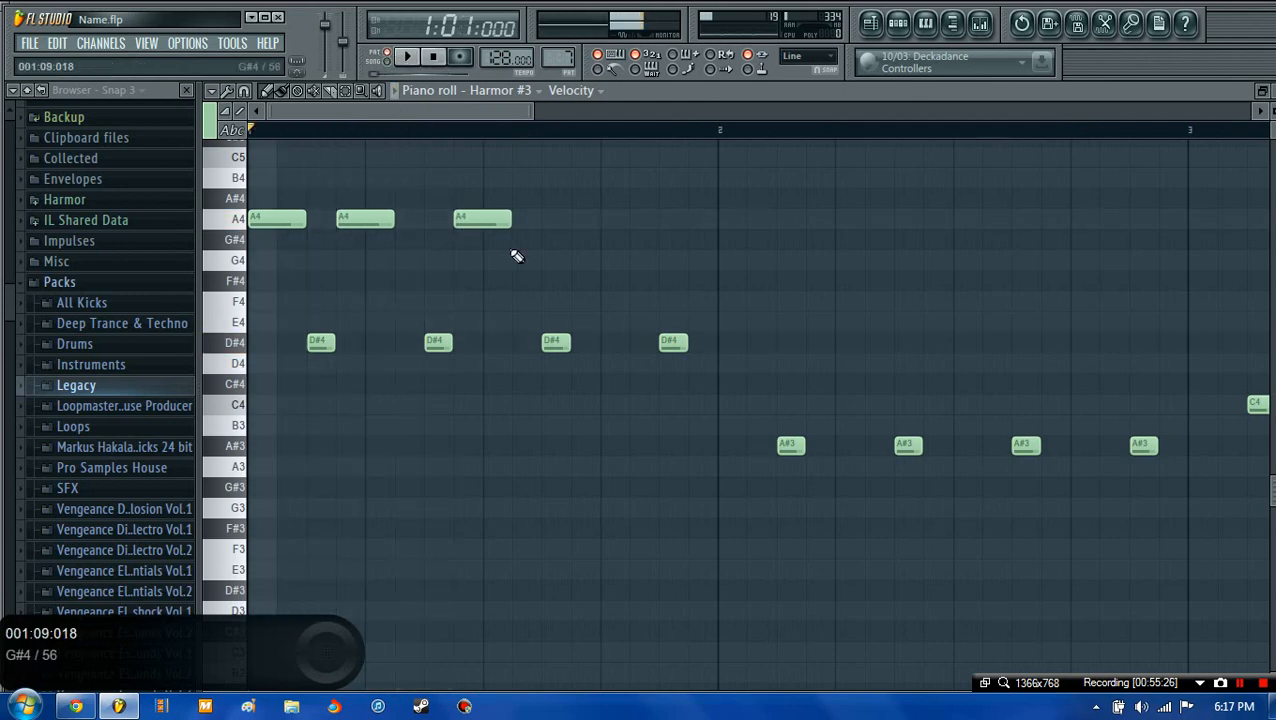
click(578, 218)
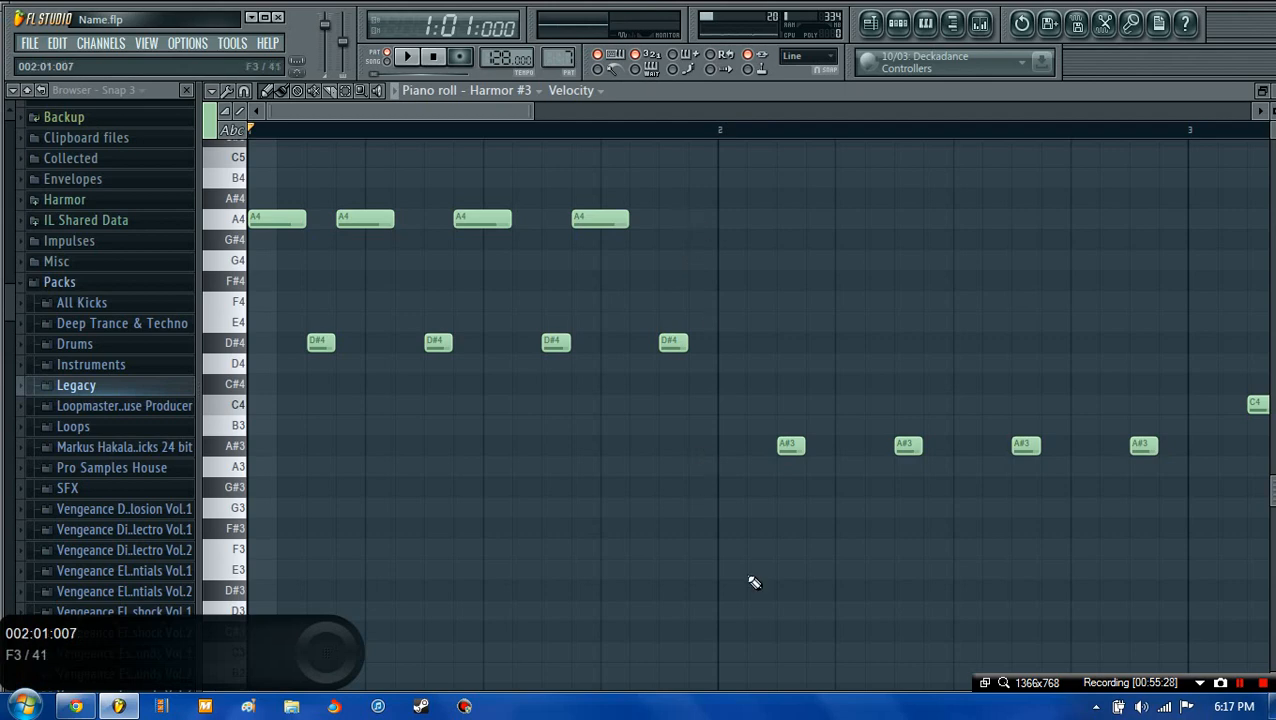
- Add two-step D#3 notes at steps 4, 8 and 14 of bar 2
click(784, 588)
drag(814, 588, 846, 585)
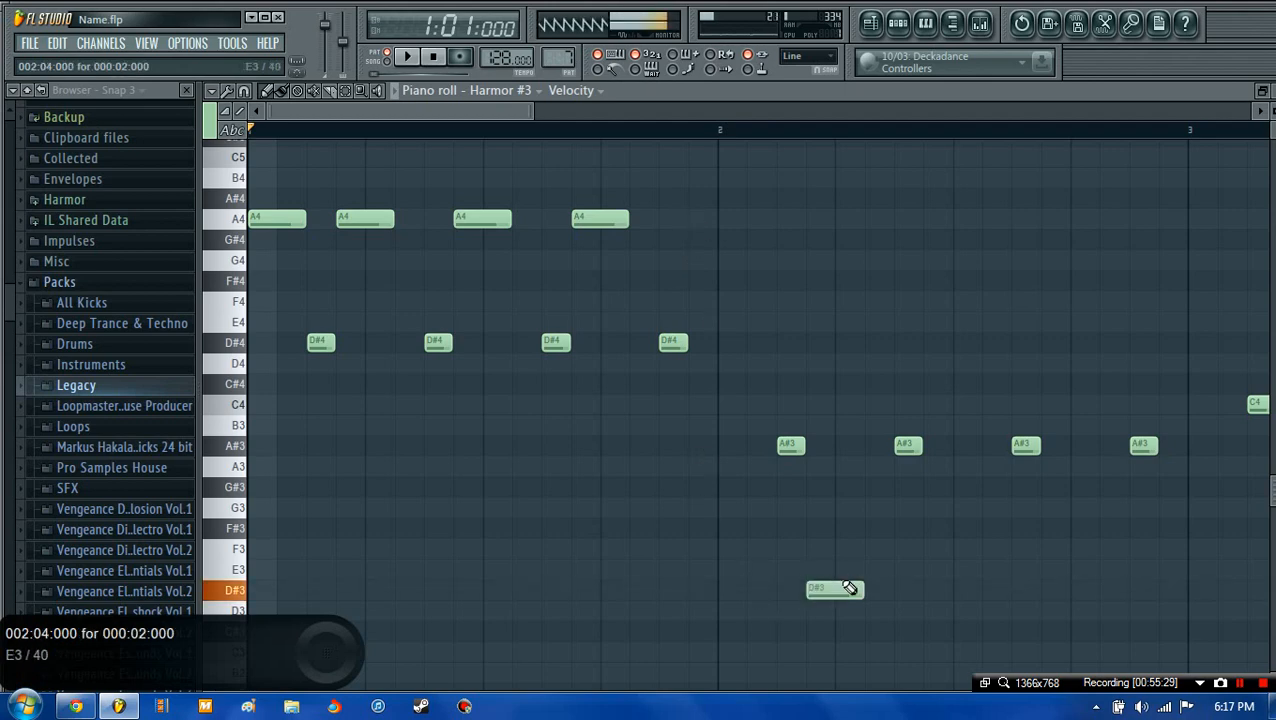
click(940, 590)
click(1110, 590)
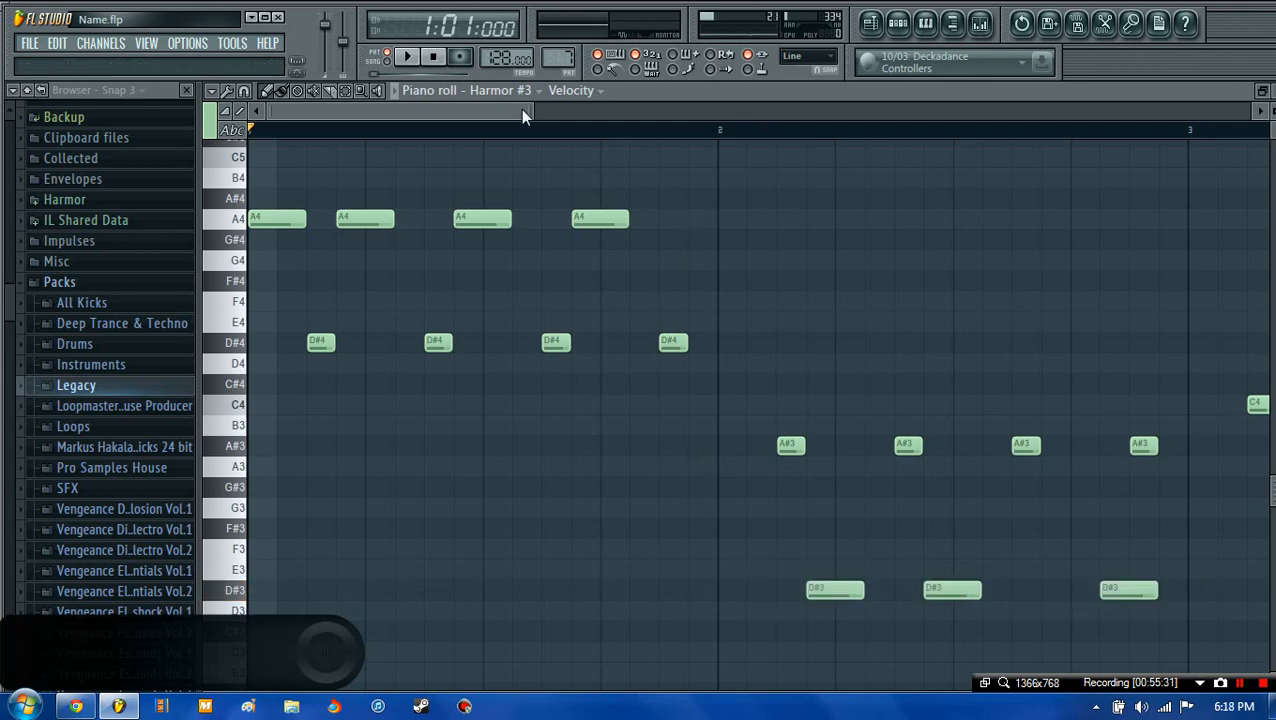
- Delete the three extra A4 notes in bar 1 and lengthen the first A4 to fill the whole bar
mouse_move(416, 112)
mouse_down()
mouse_move(449, 114)
mouse_move(410, 114)
mouse_up()
right_click(482, 219)
right_click(600, 219)
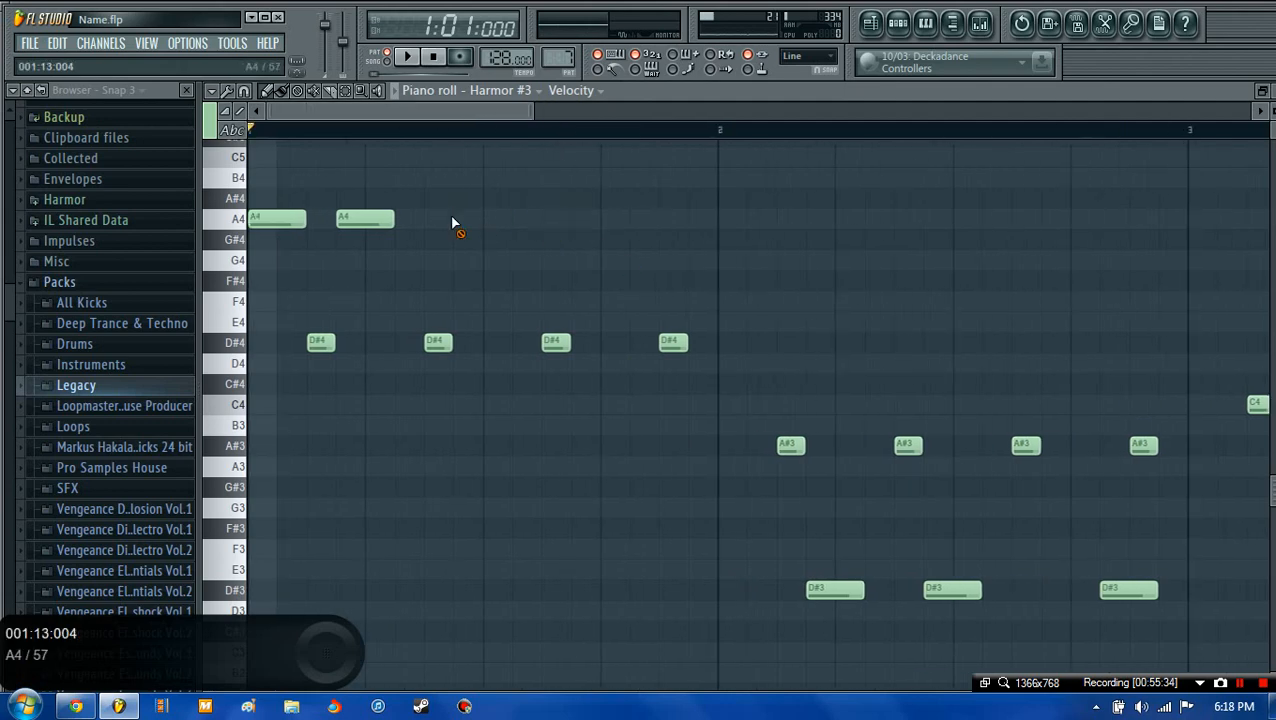
drag(311, 225, 720, 236)
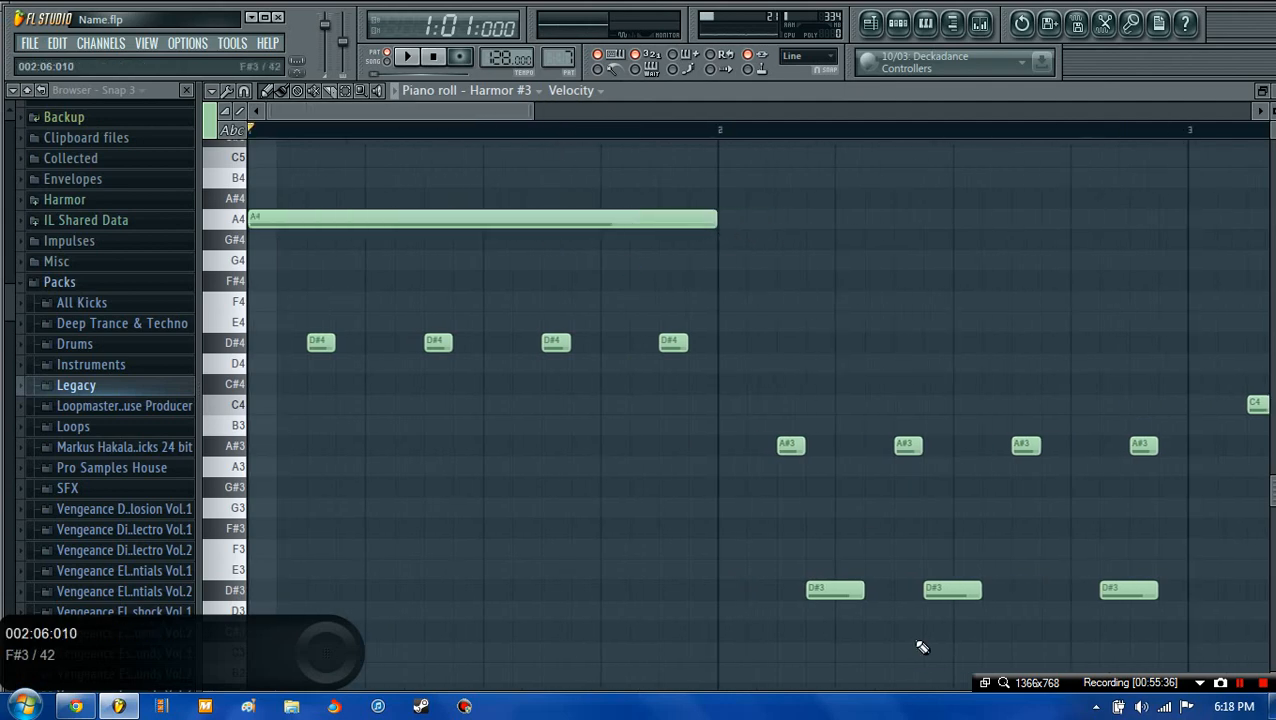
- Delete the three D#3 notes from bar 2 and place a one-bar F4 note there
right_click(838, 590)
right_click(975, 591)
right_click(1129, 590)
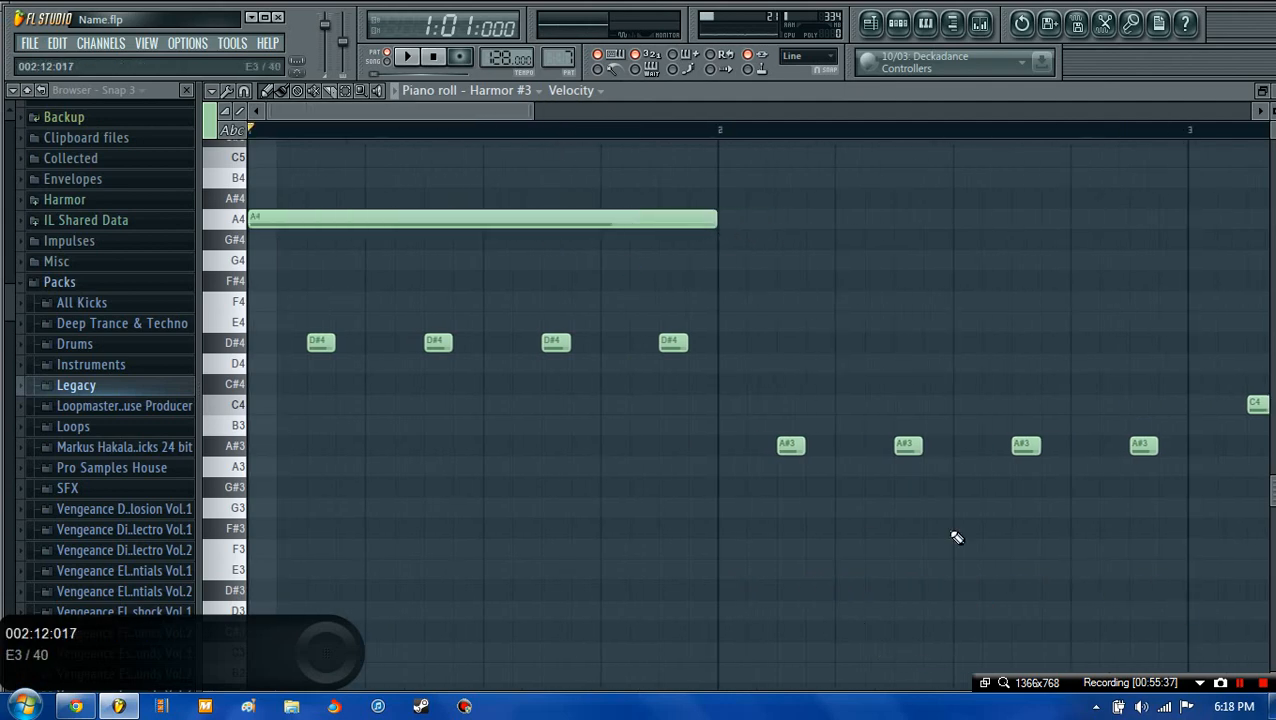
click(735, 303)
- Place a one-bar note at the start of bar 3 and move it to C5
drag(528, 117, 710, 142)
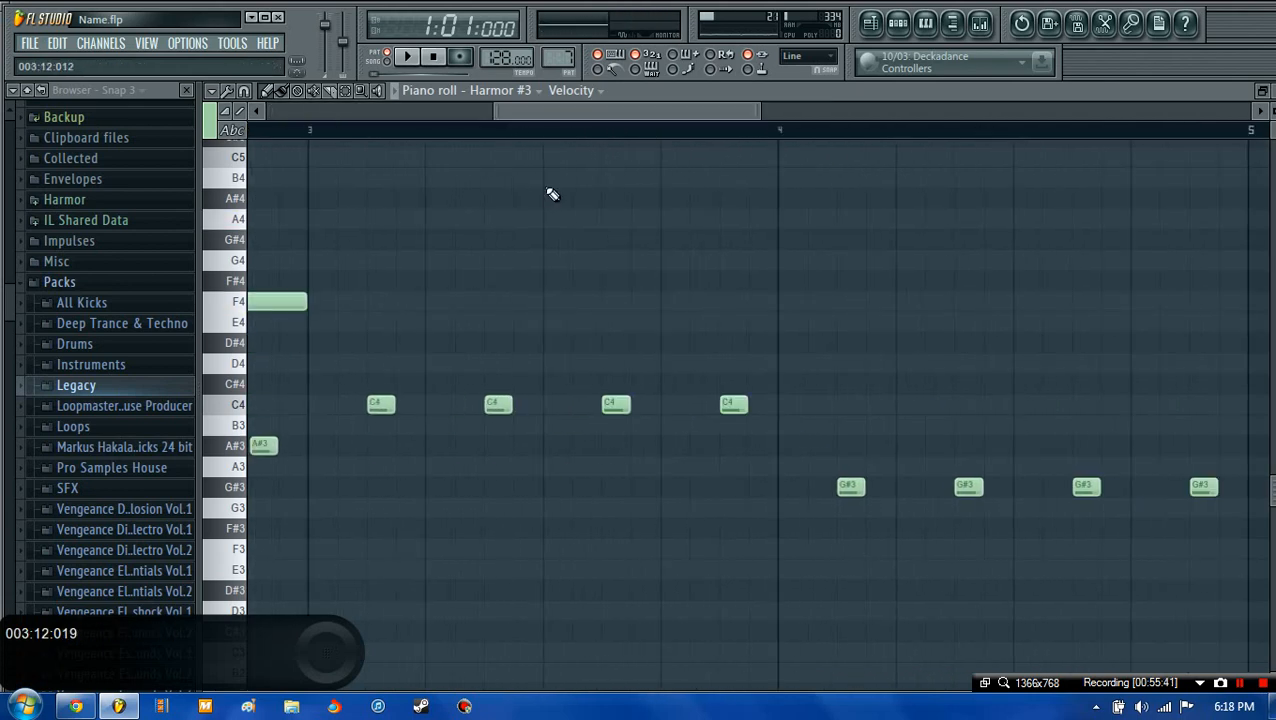
click(359, 182)
drag(413, 187, 387, 153)
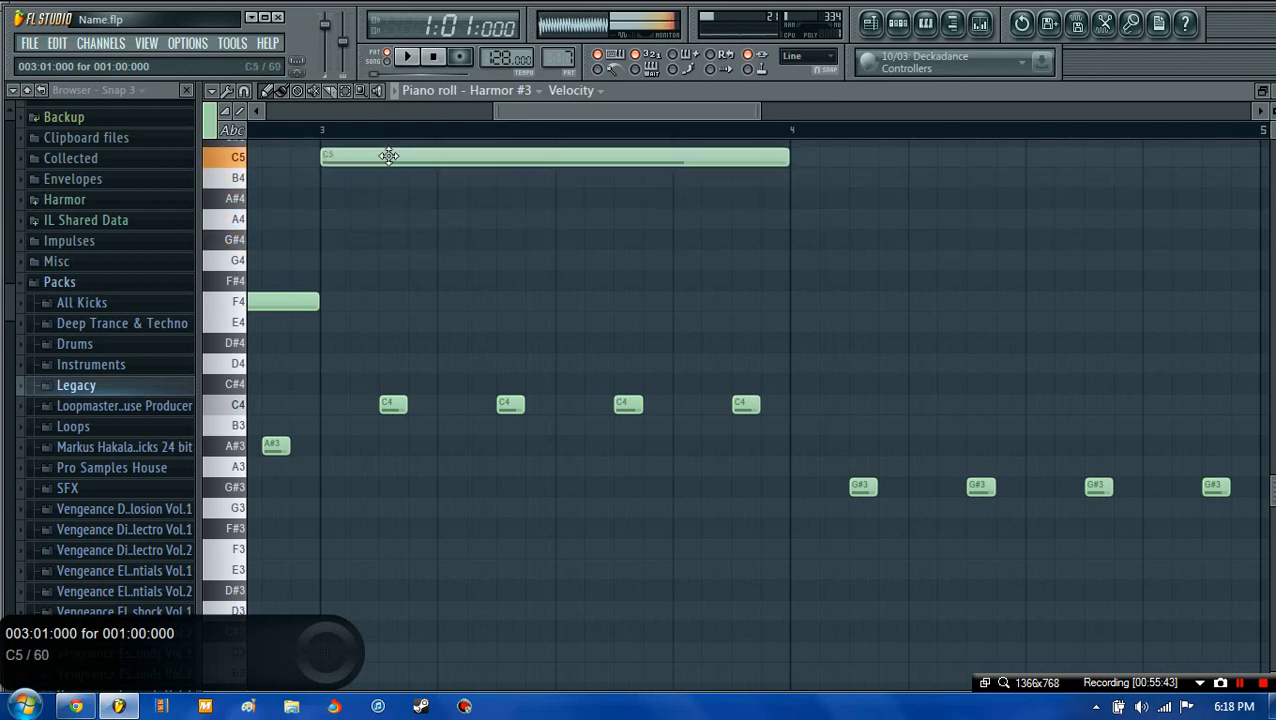
- Place a one-bar D4 note in bar 4, then try arpeggiating all the Harmor #3 notes with the Flip pattern and listen to it
click(797, 362)
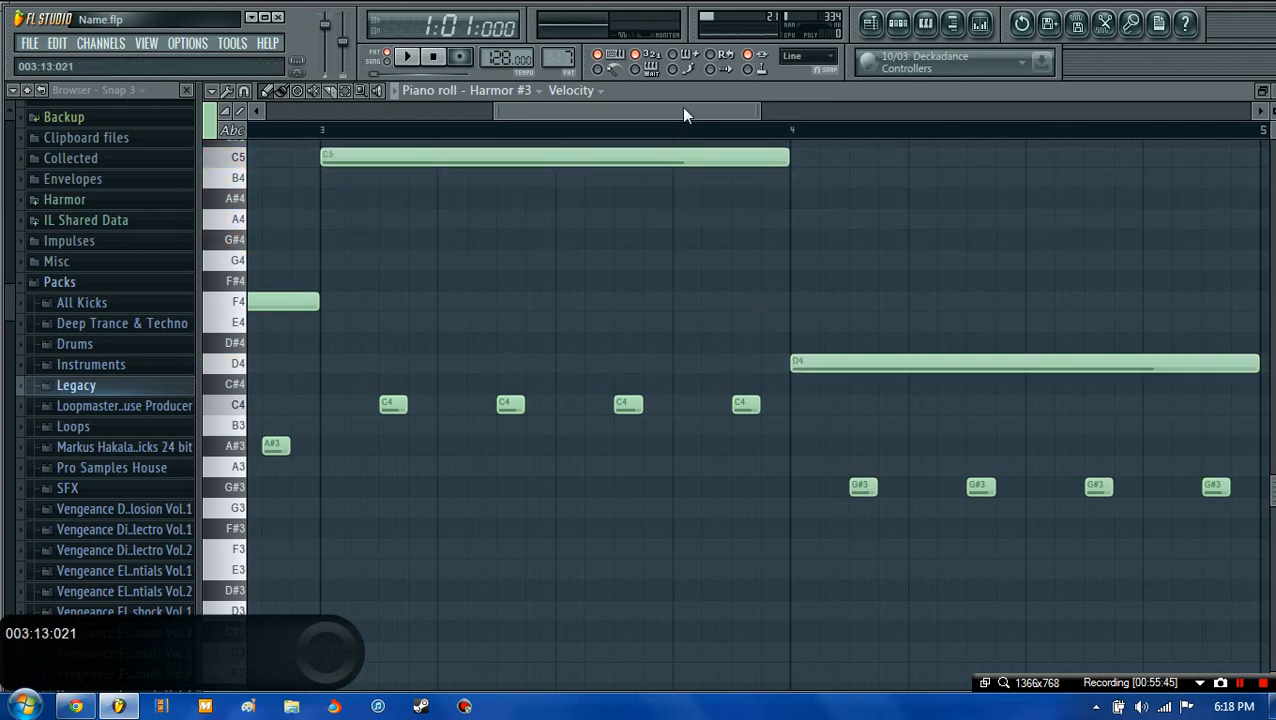
drag(684, 113, 459, 113)
click(212, 90)
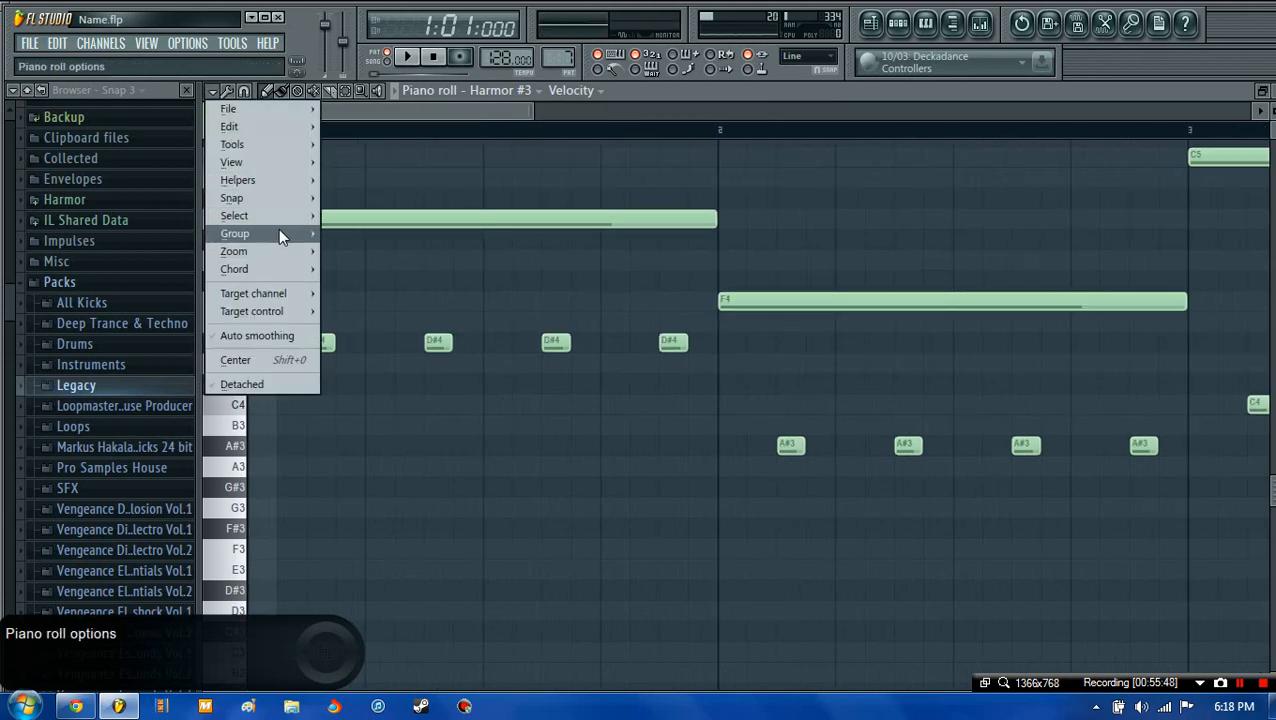
click(365, 338)
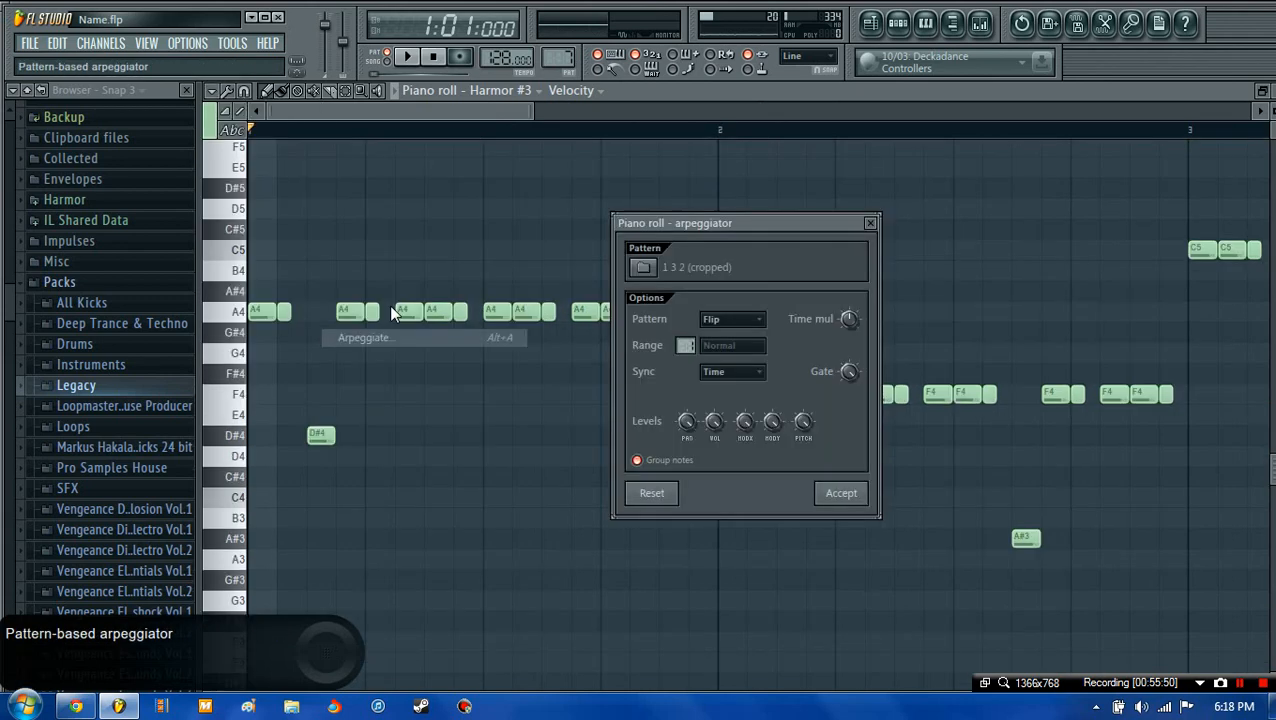
click(840, 493)
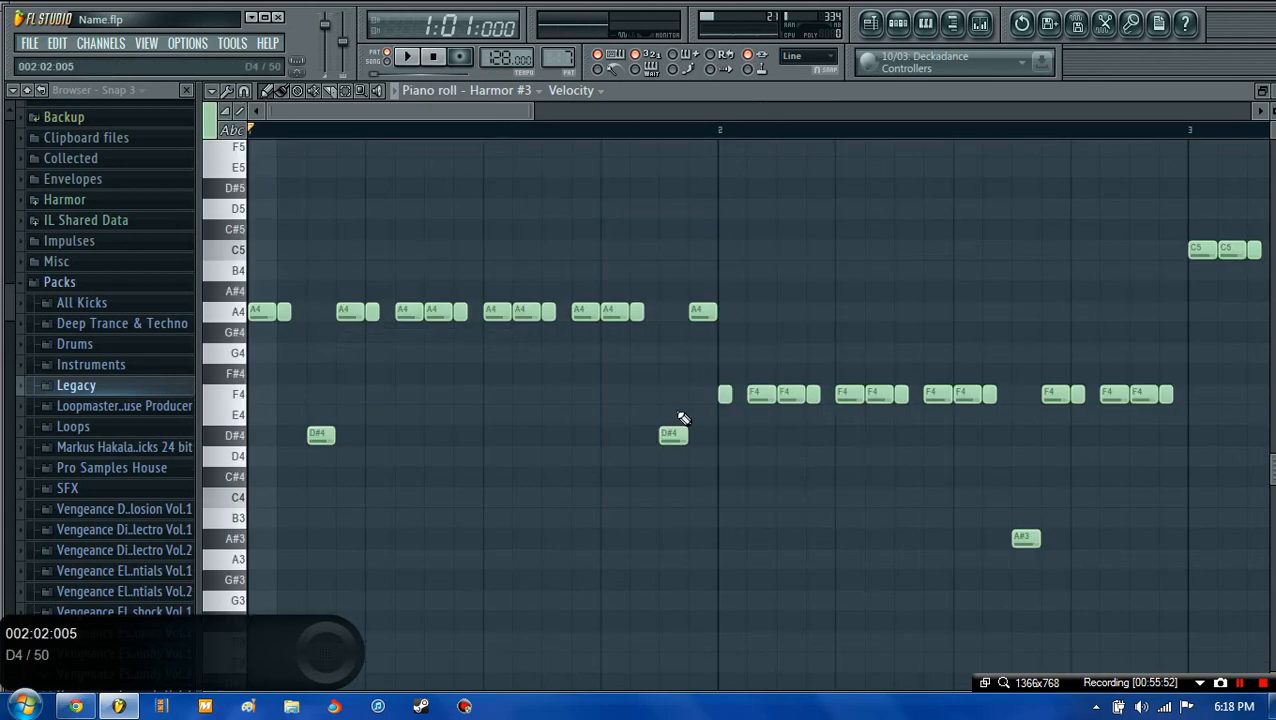
key(space)
mouse_move(535, 111)
mouse_down()
mouse_move(900, 148)
mouse_move(792, 145)
mouse_up()
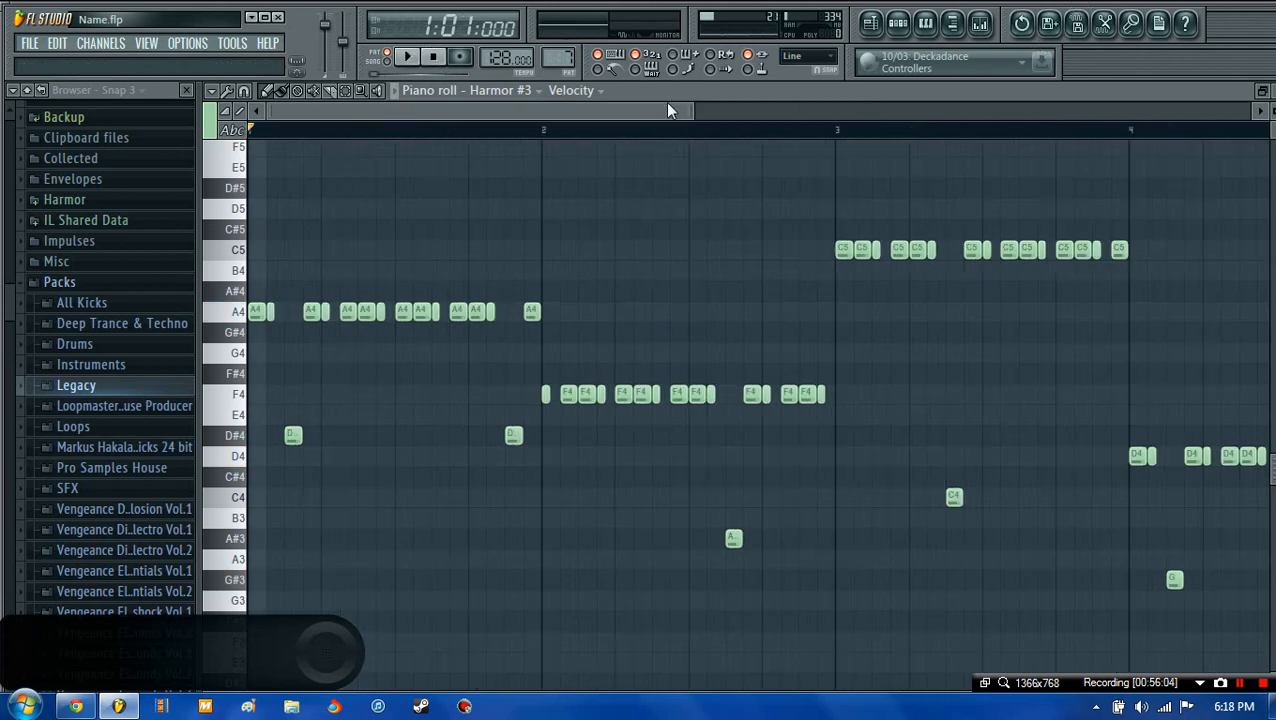
- Clear the arpeggiated notes and bring back only the original short bassline notes
key(ctrl+a)
key(Delete)
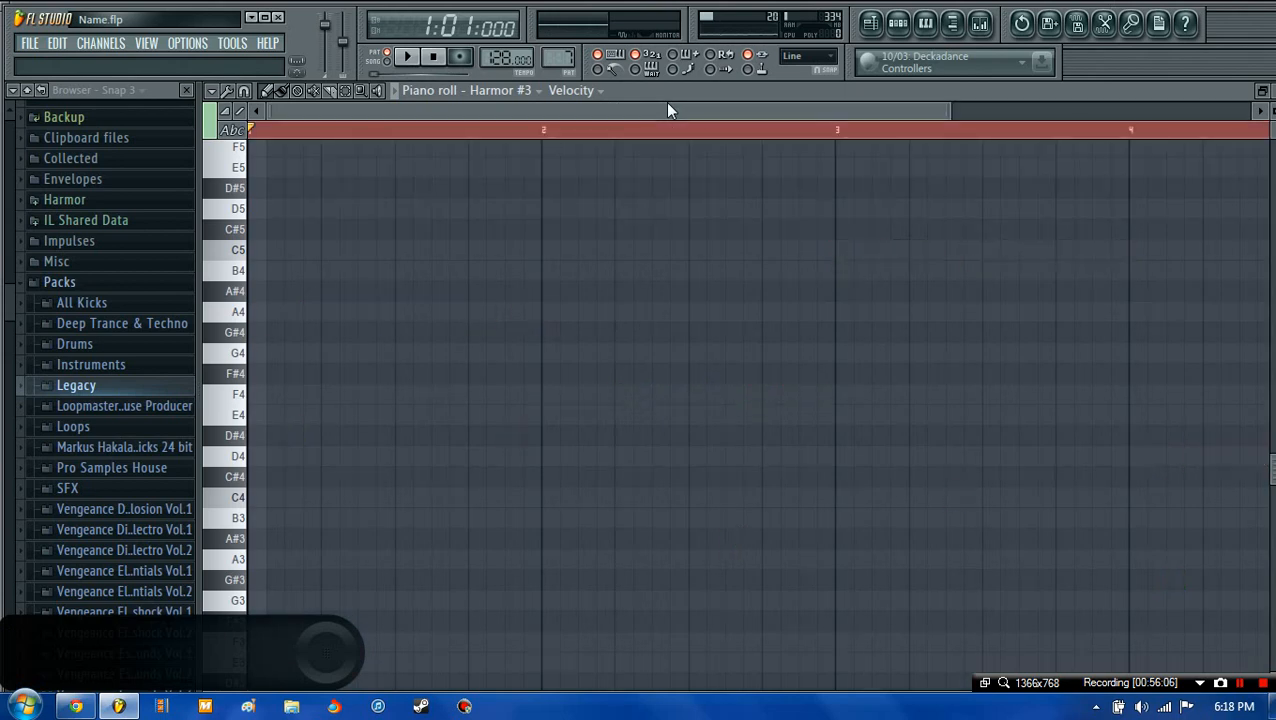
key(ctrl+z)
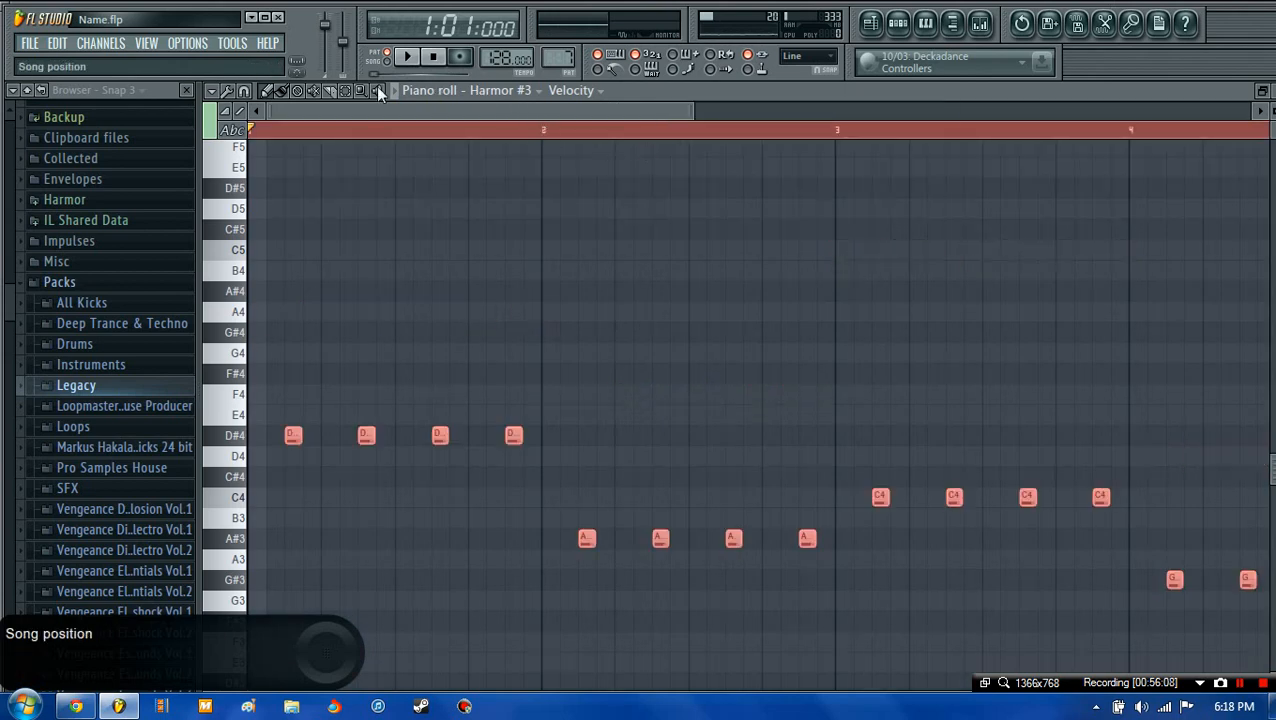
- Arpeggiate the bassline notes using the Flip pattern, Time sync and a shortened time multiplier
click(228, 93)
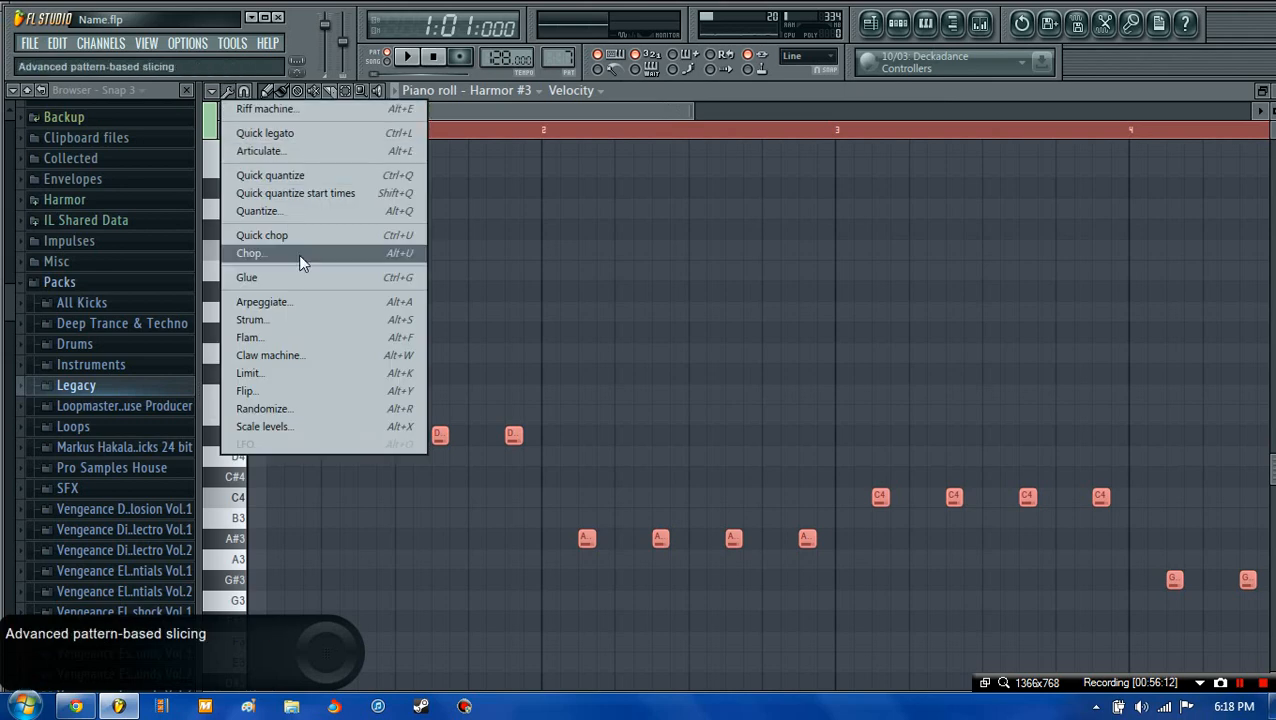
click(213, 93)
mouse_move(289, 145)
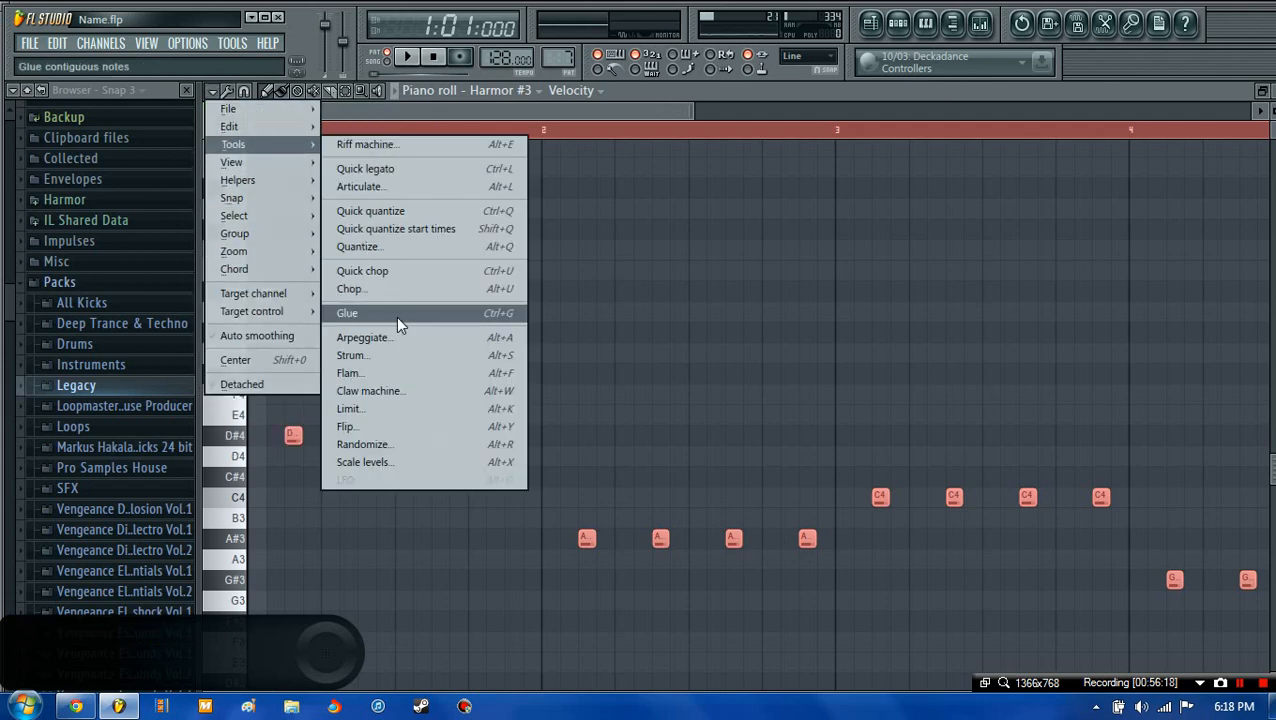
click(456, 338)
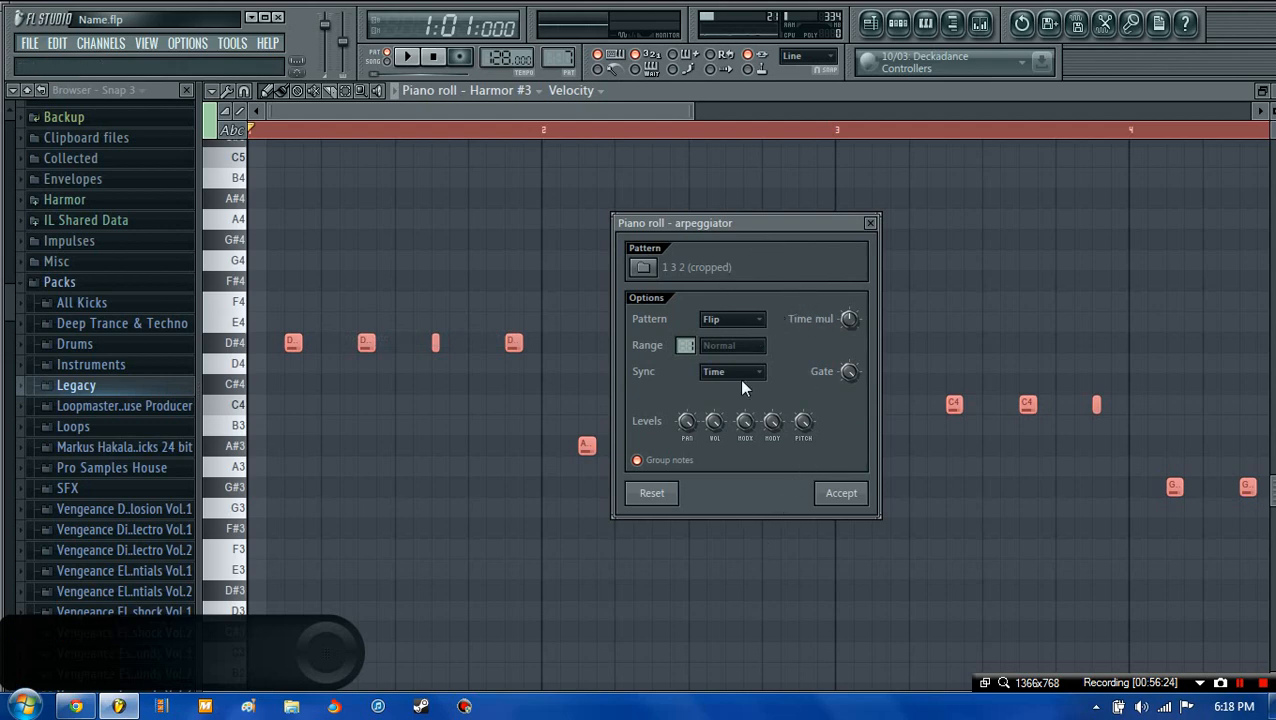
drag(783, 228, 546, 257)
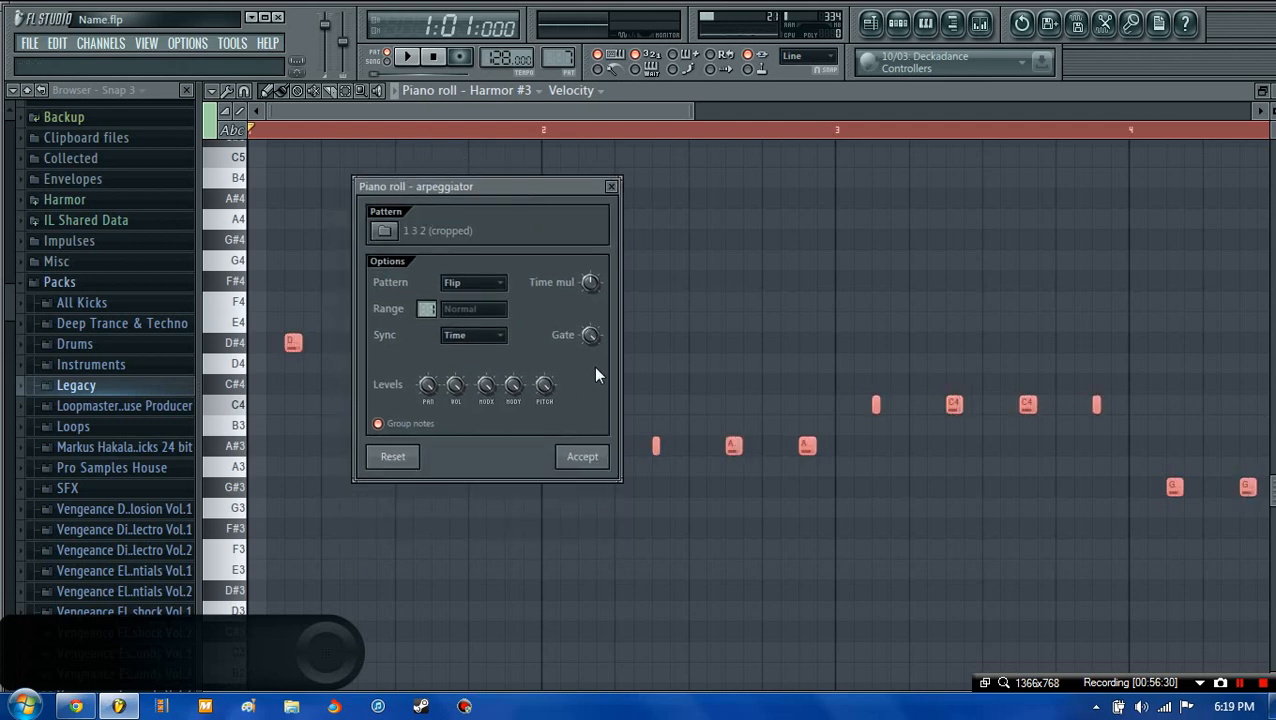
mouse_move(589, 283)
mouse_down()
mouse_move(589, 268)
mouse_move(589, 305)
mouse_move(589, 290)
mouse_up()
click(578, 456)
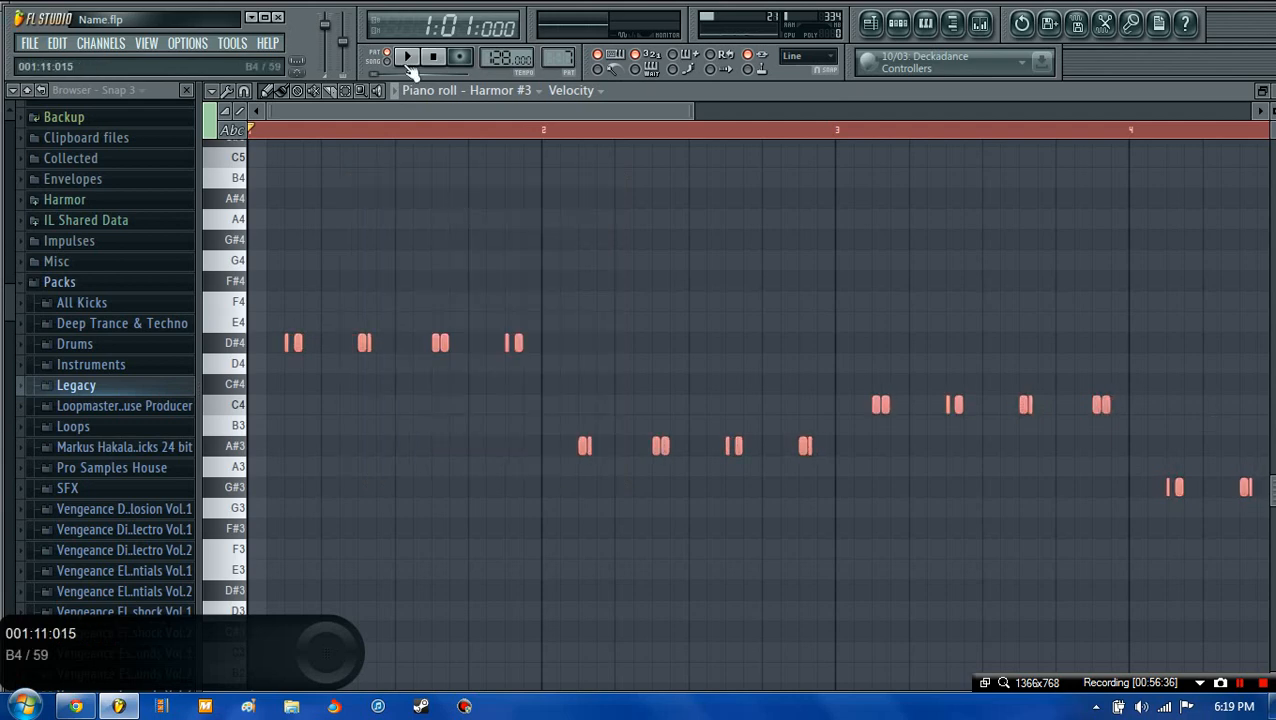
- Audition Pattern 7 and place four copies of it back to back on playlist Track 11, covering bars 1 to 16
click(407, 57)
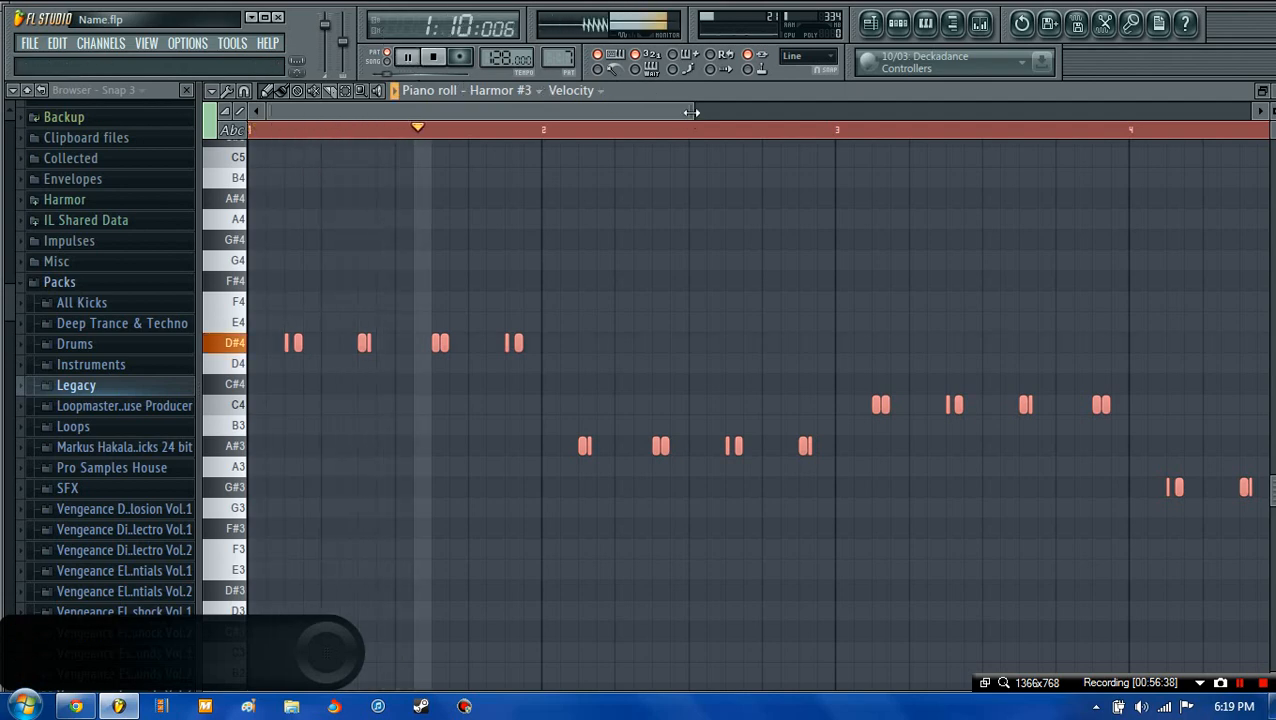
drag(691, 112, 891, 122)
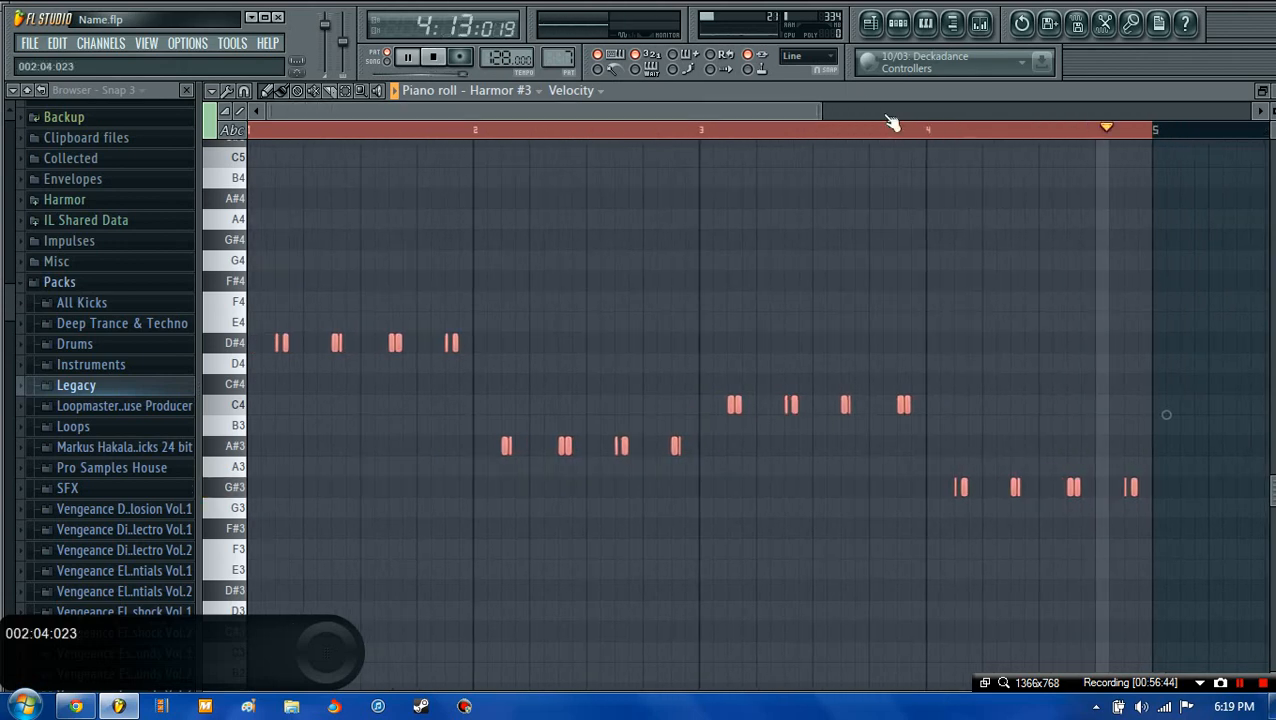
click(1270, 91)
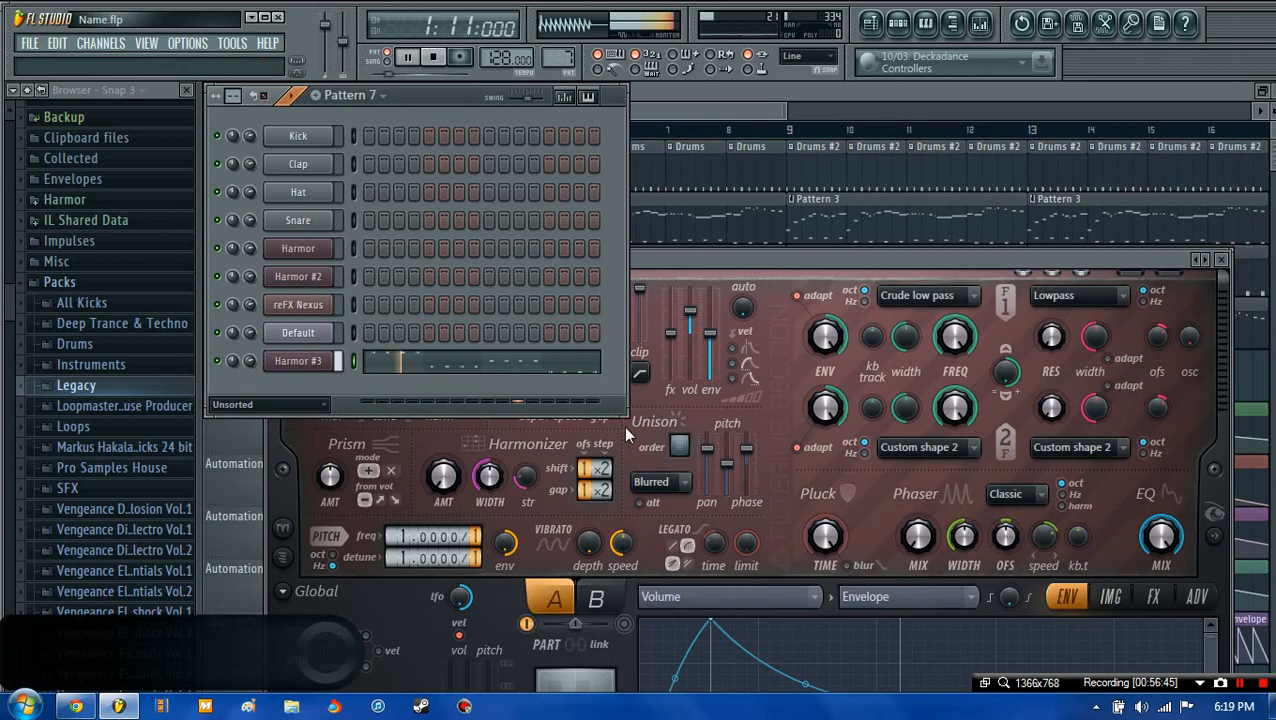
click(745, 127)
scroll(498, 407, down, 4)
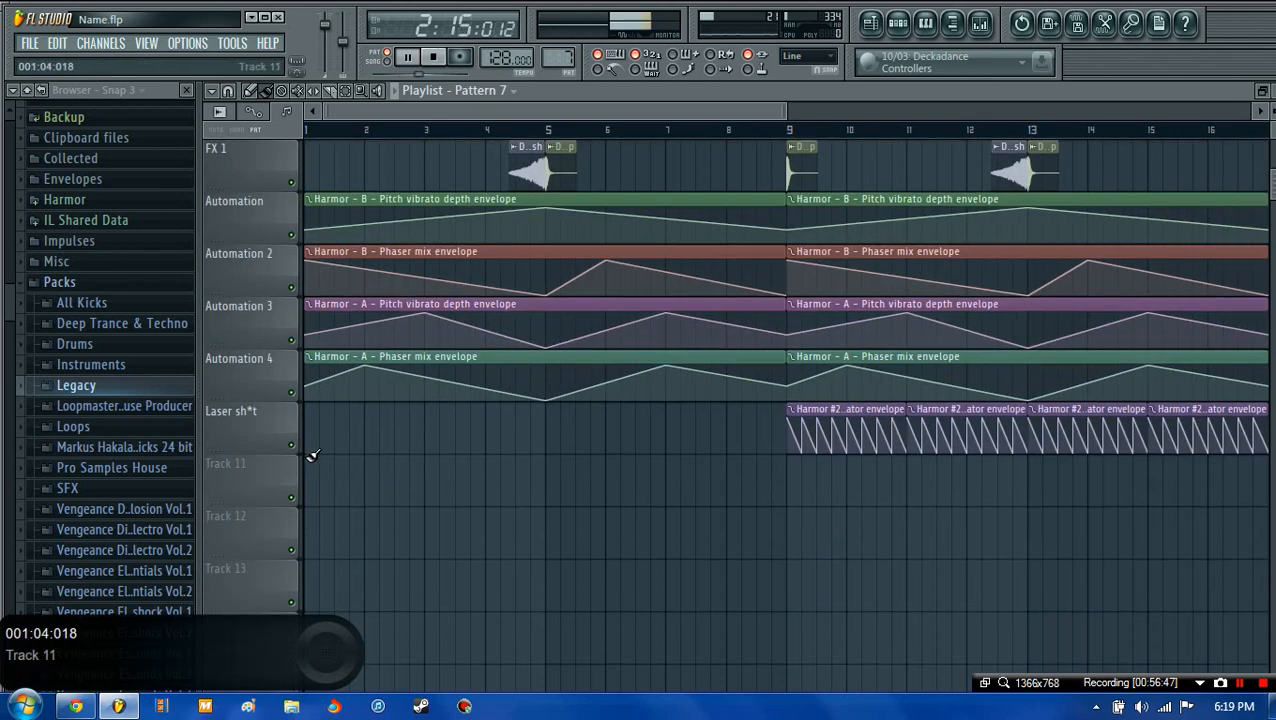
drag(318, 486, 700, 487)
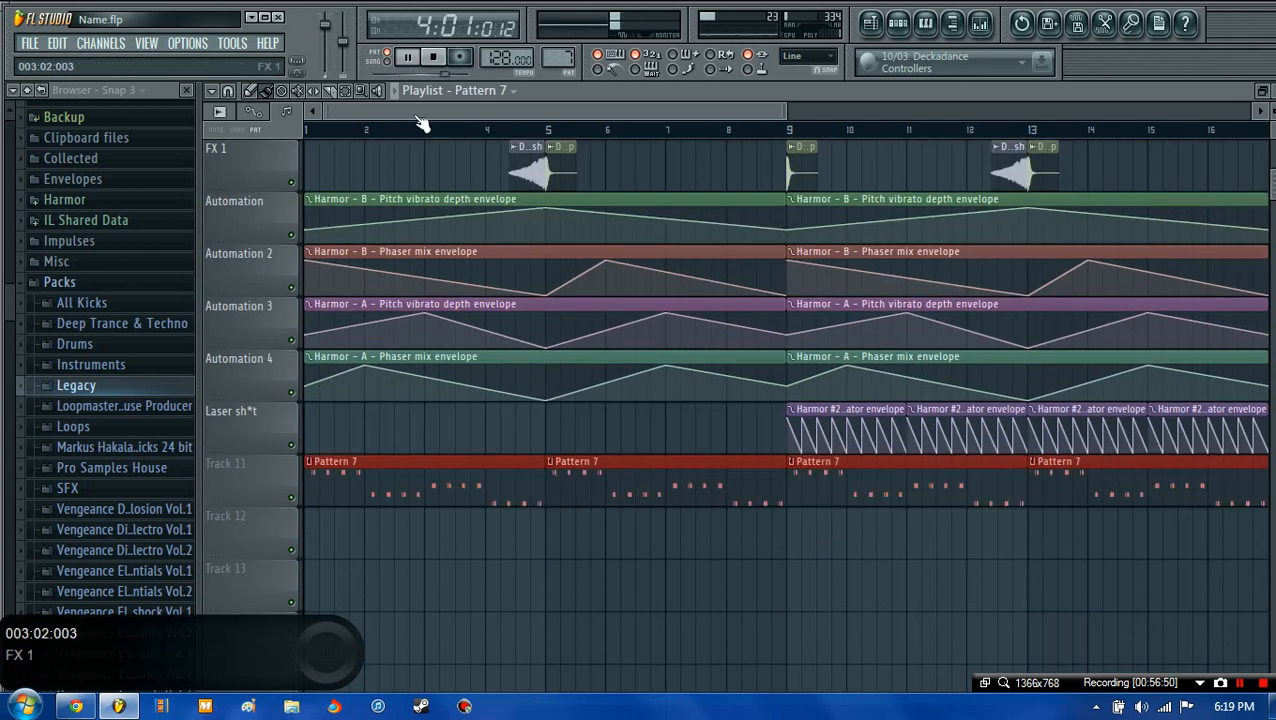
- Switch playback to song mode and listen to the arrangement with the Pattern 7 clips included
click(394, 90)
scroll(410, 140, up, 3)
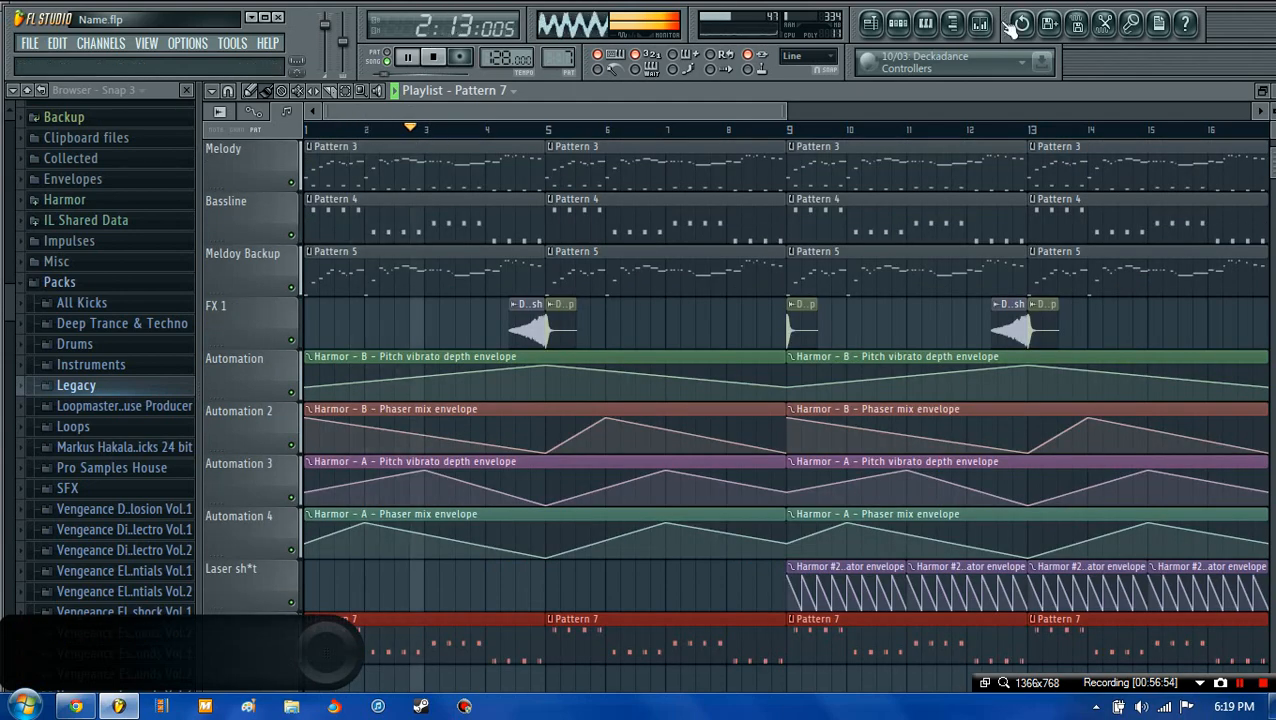
mouse_move(786, 112)
mouse_down()
mouse_move(679, 127)
mouse_move(783, 131)
mouse_up()
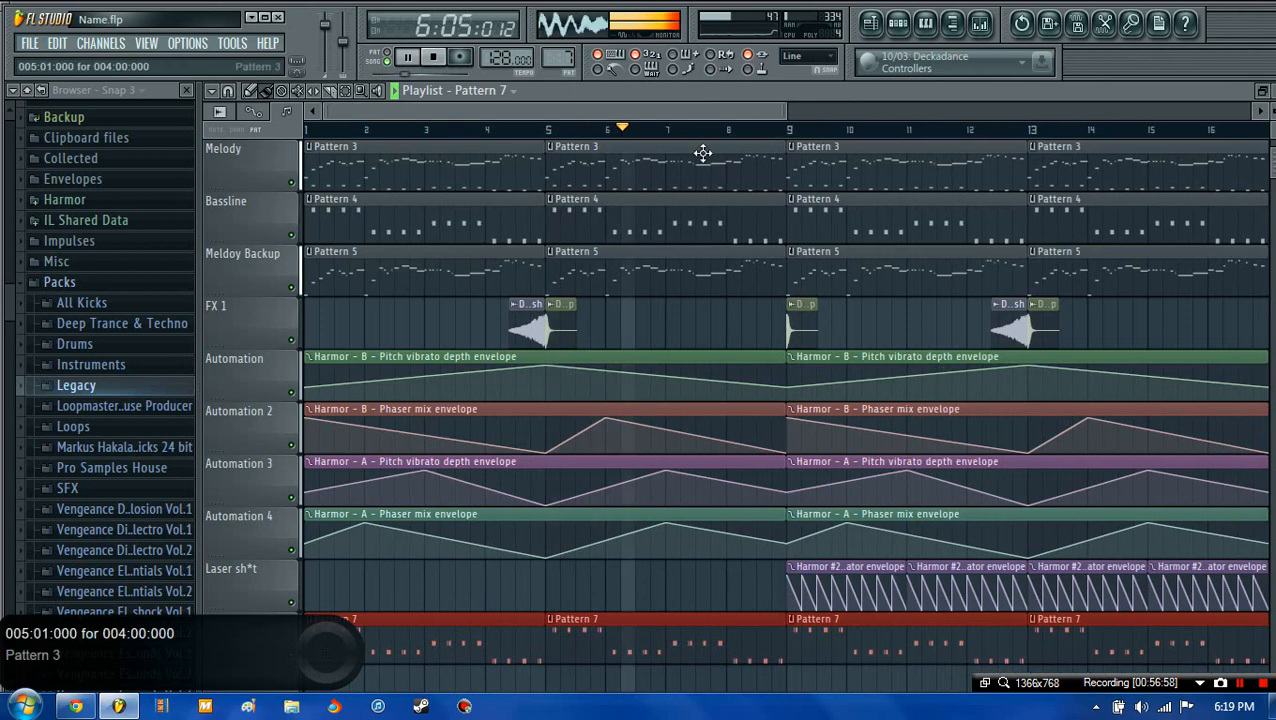
scroll(703, 153, up, 1)
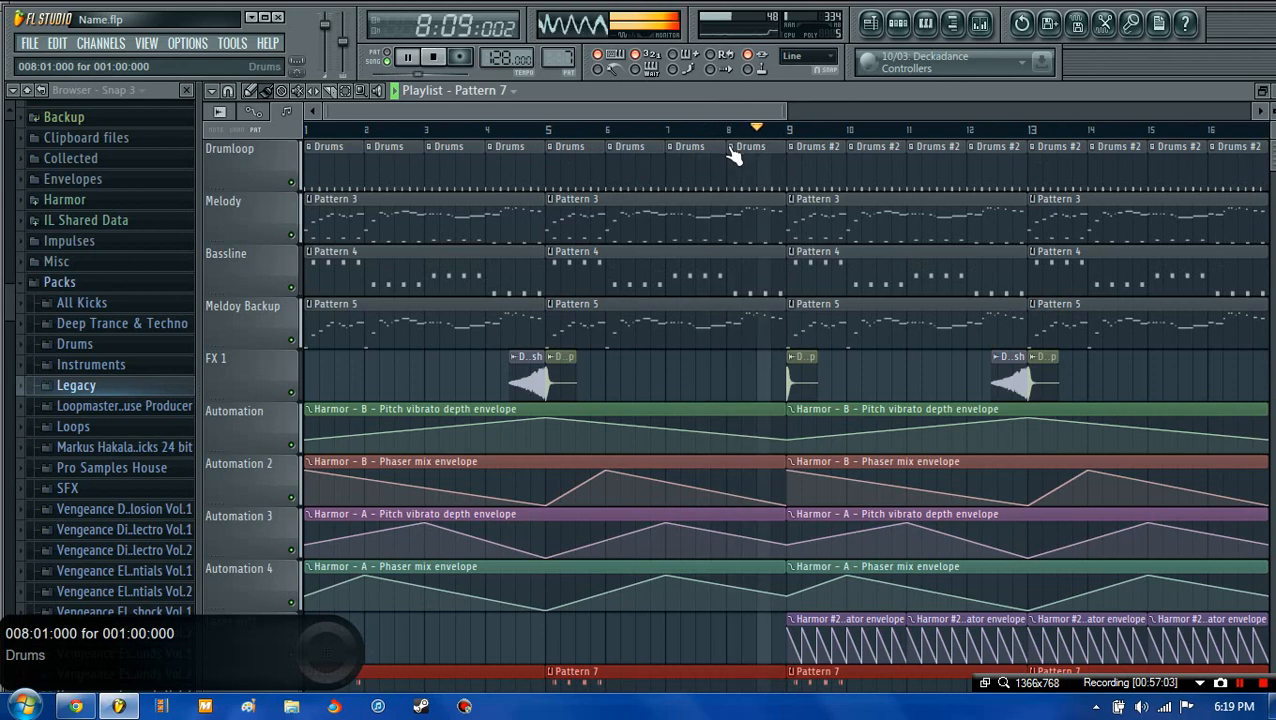
- Rename playlist Track 11 as "Weird Shit"
scroll(259, 610, down, 2)
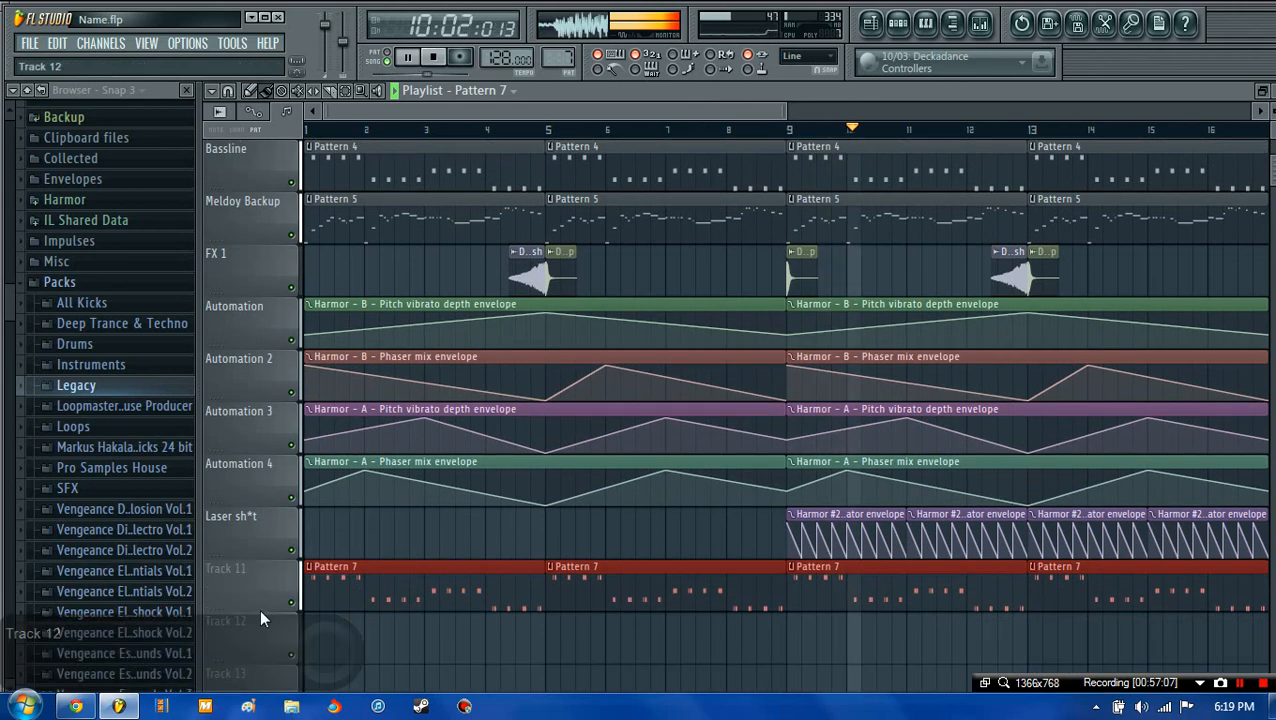
right_click(269, 584)
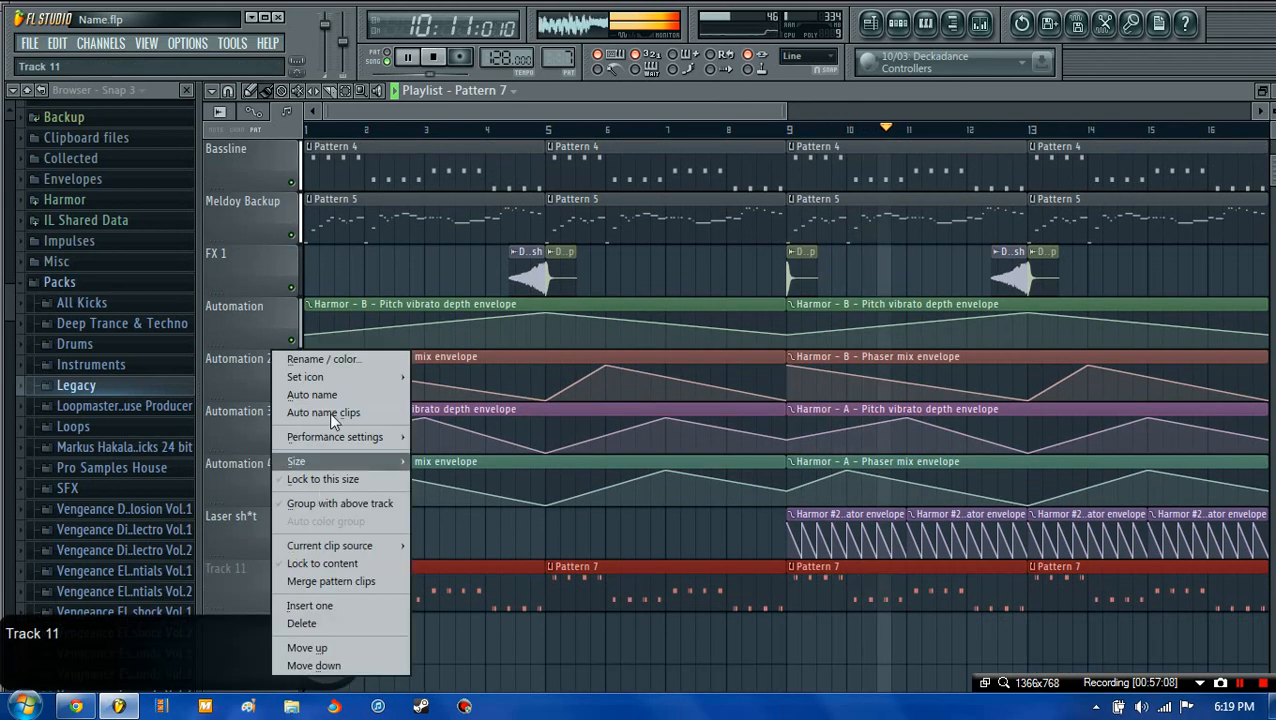
click(320, 352)
text(W)
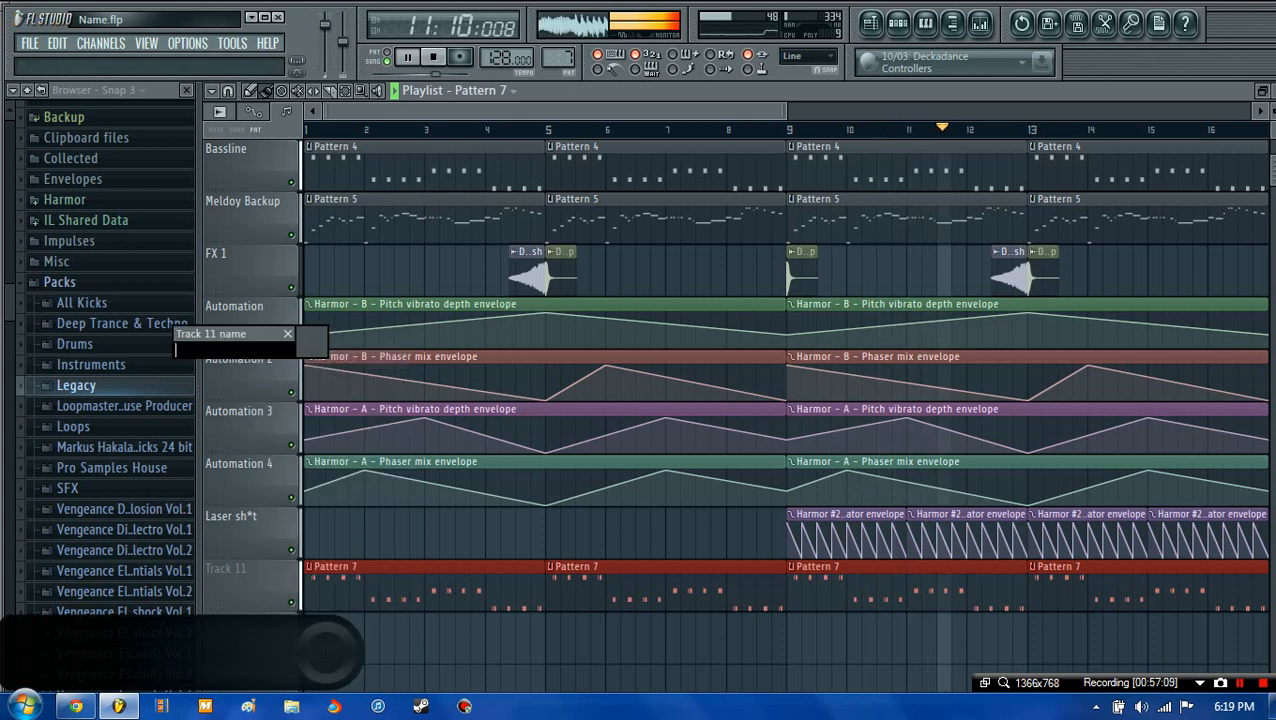
text(eird)
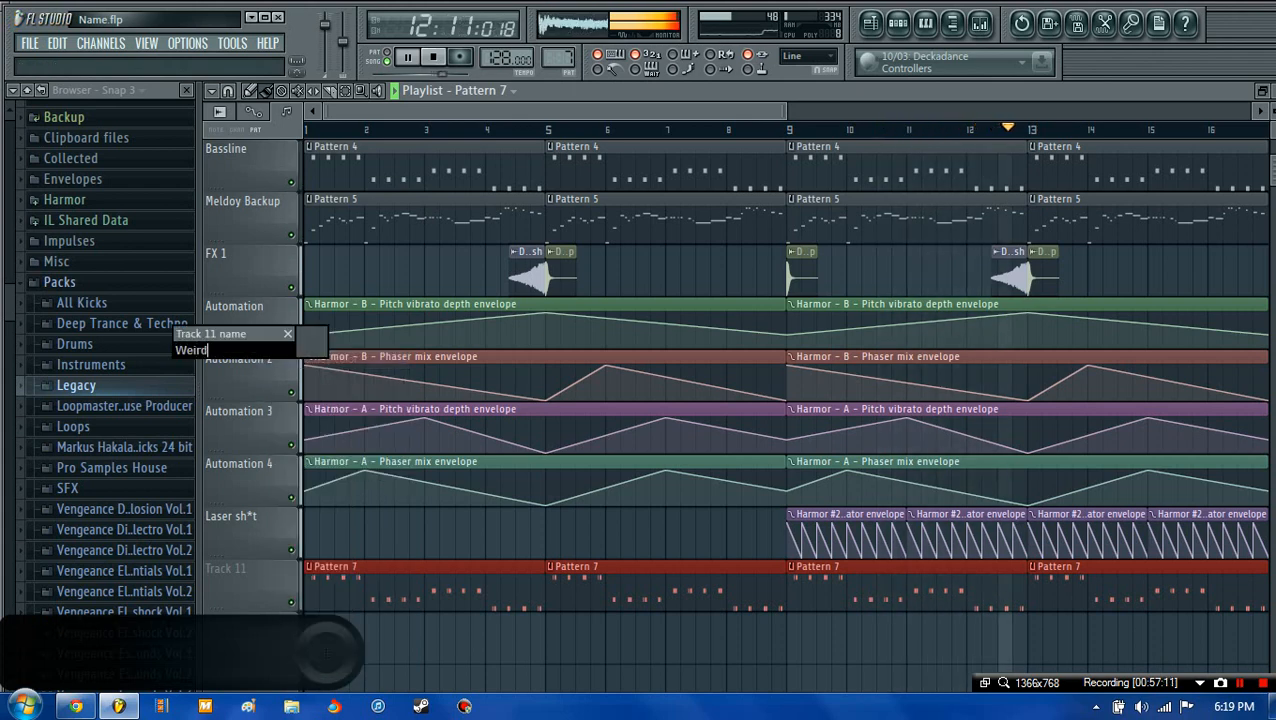
text( Shit)
key(Return)
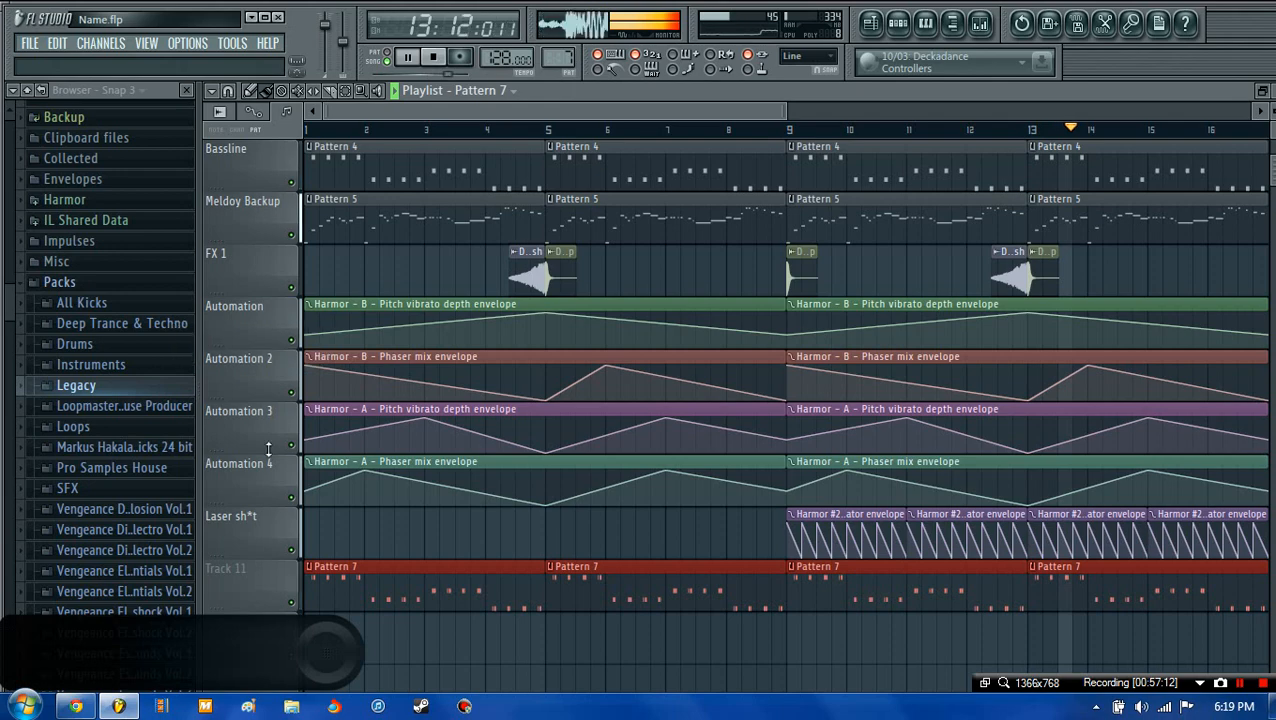
- Route the Harmor #3 channel to a free mixer track and load Fruity Parametric EQ 2 in its first effect slot
scroll(268, 450, up, 2)
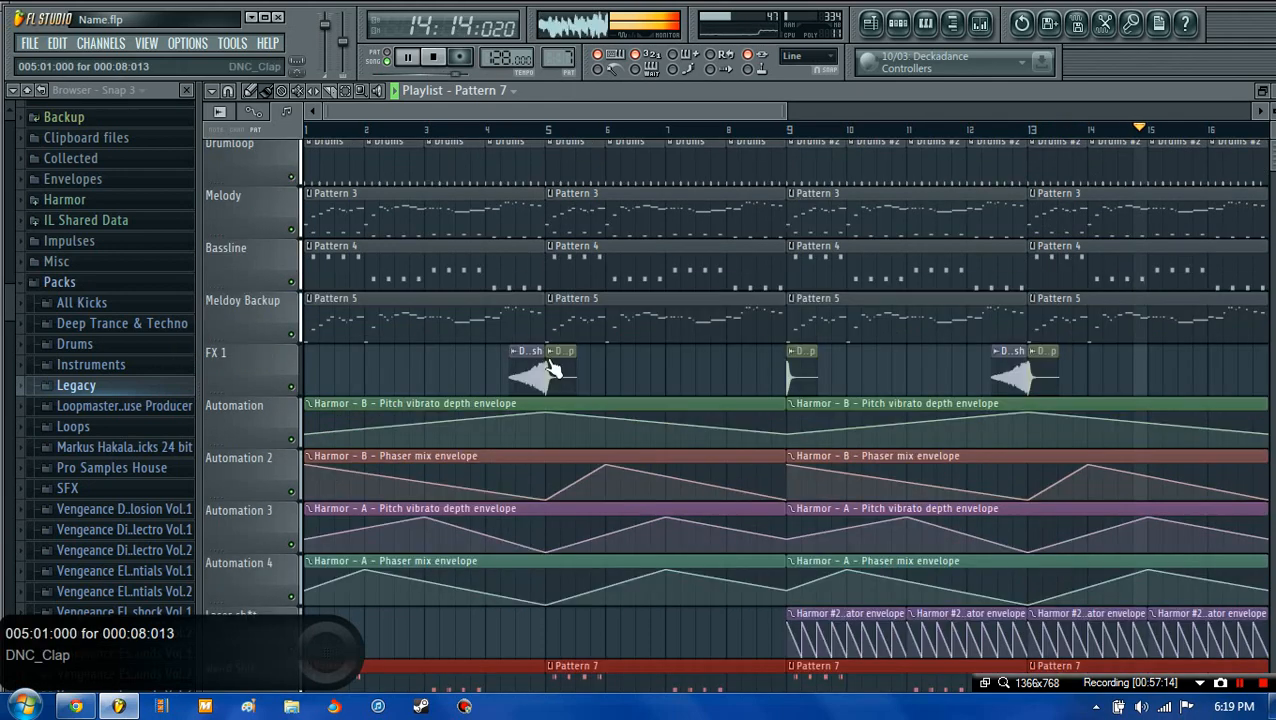
scroll(366, 528, down, 3)
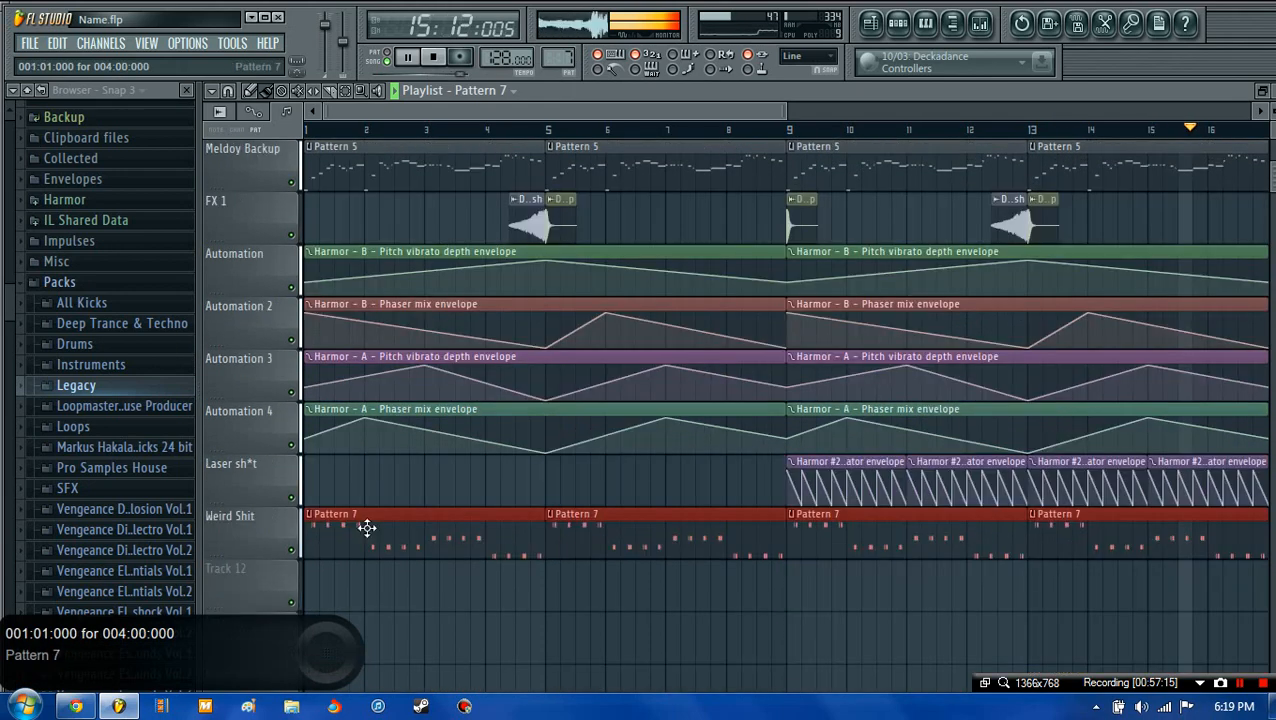
double_click(366, 528)
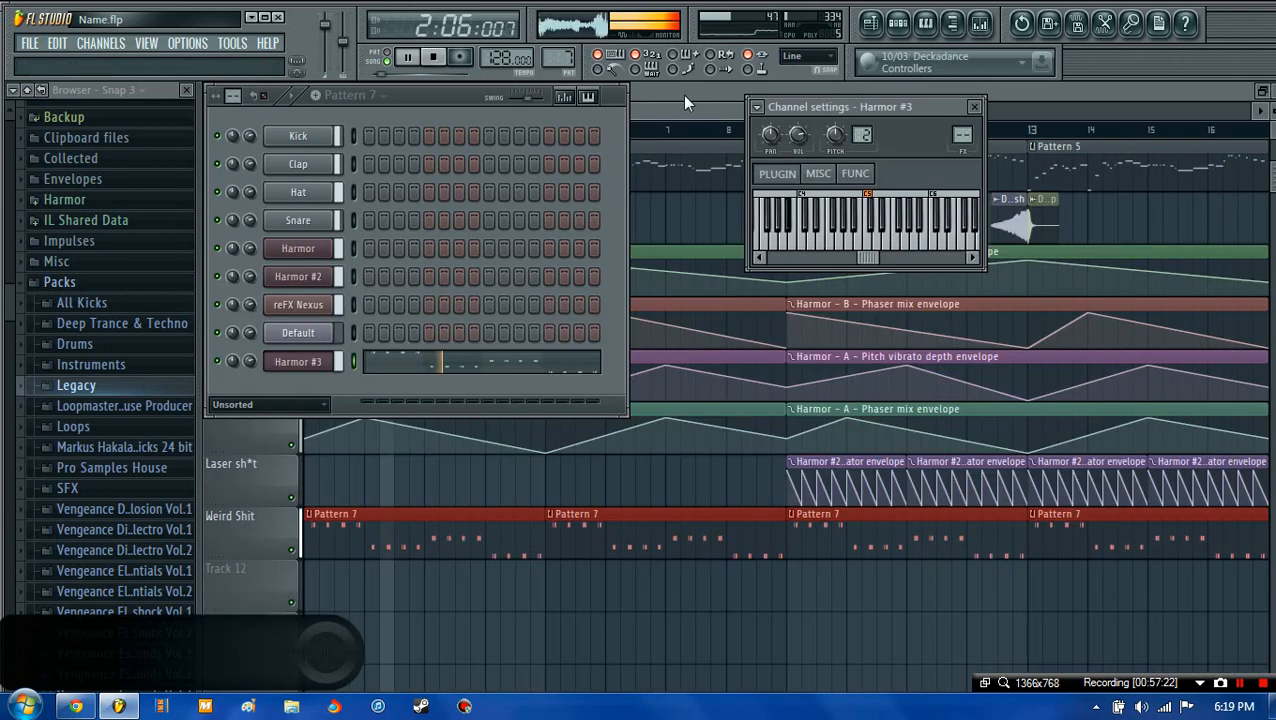
click(757, 106)
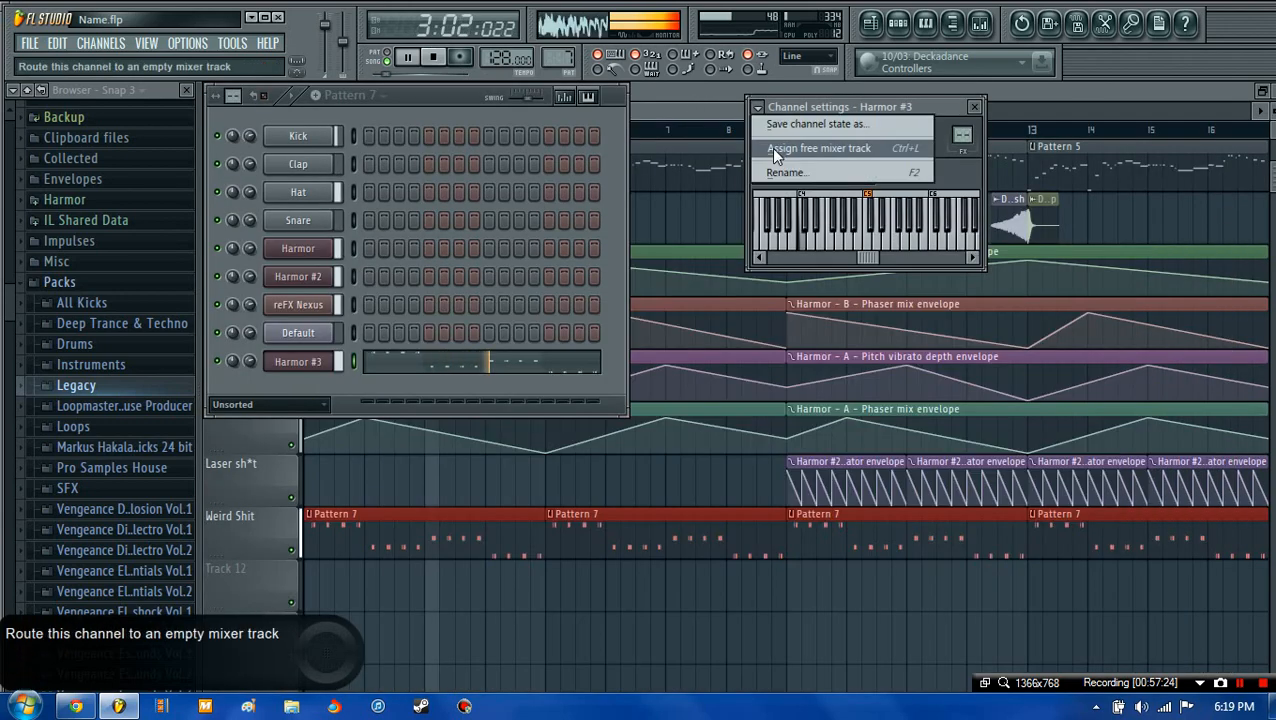
click(772, 149)
click(1001, 168)
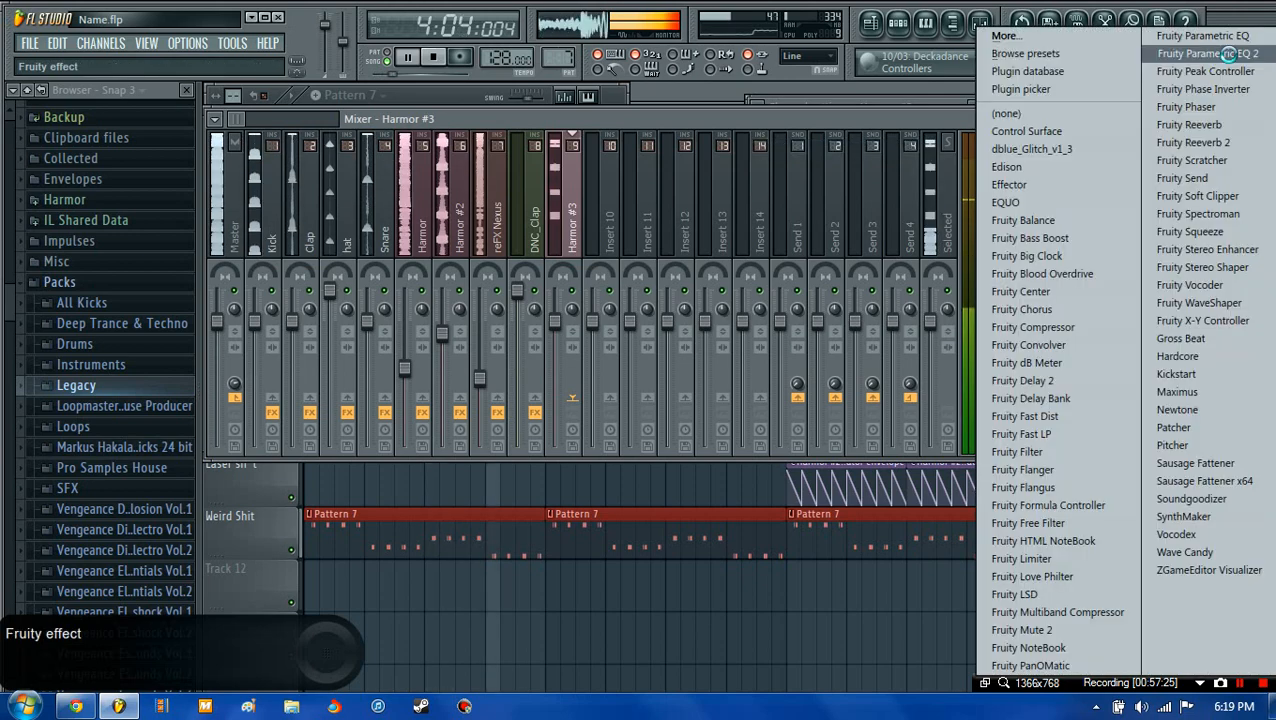
click(1190, 51)
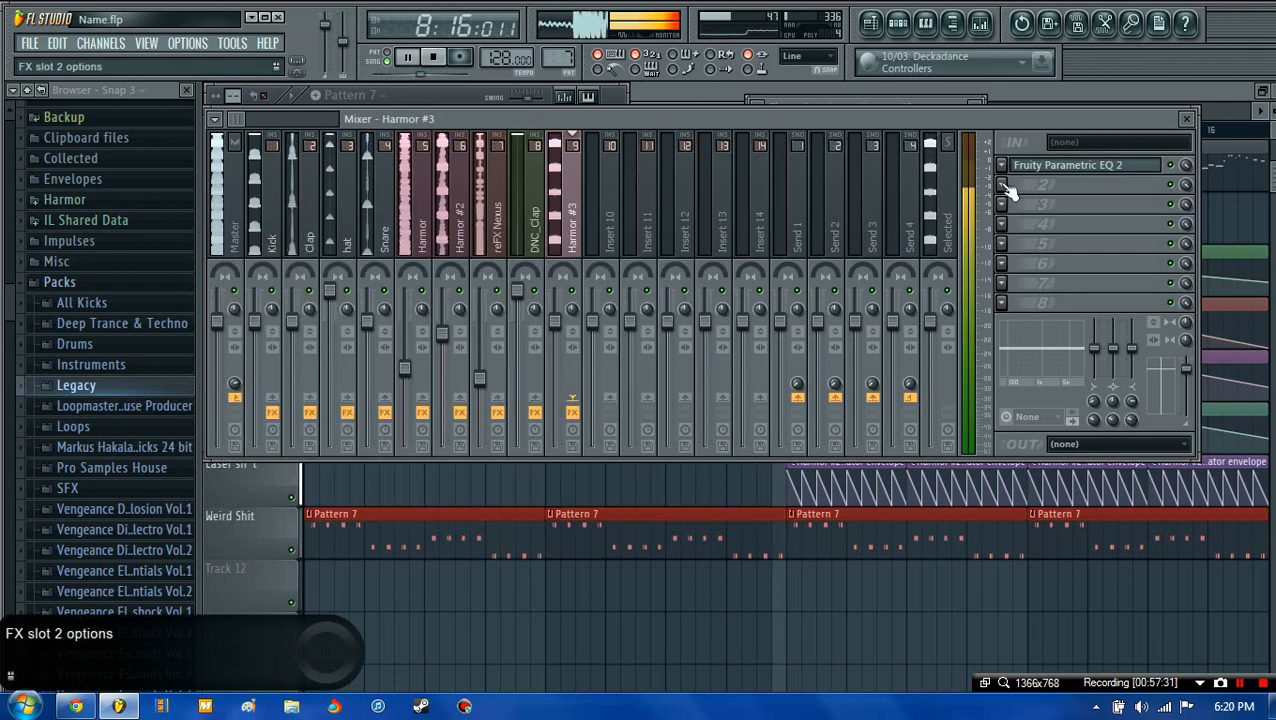
- Load Fruity Reeverb in the second effect slot with RoomSize 100, Color Warmer, Reverb 10% and Decay 2.0 sec
click(1001, 185)
click(1159, 125)
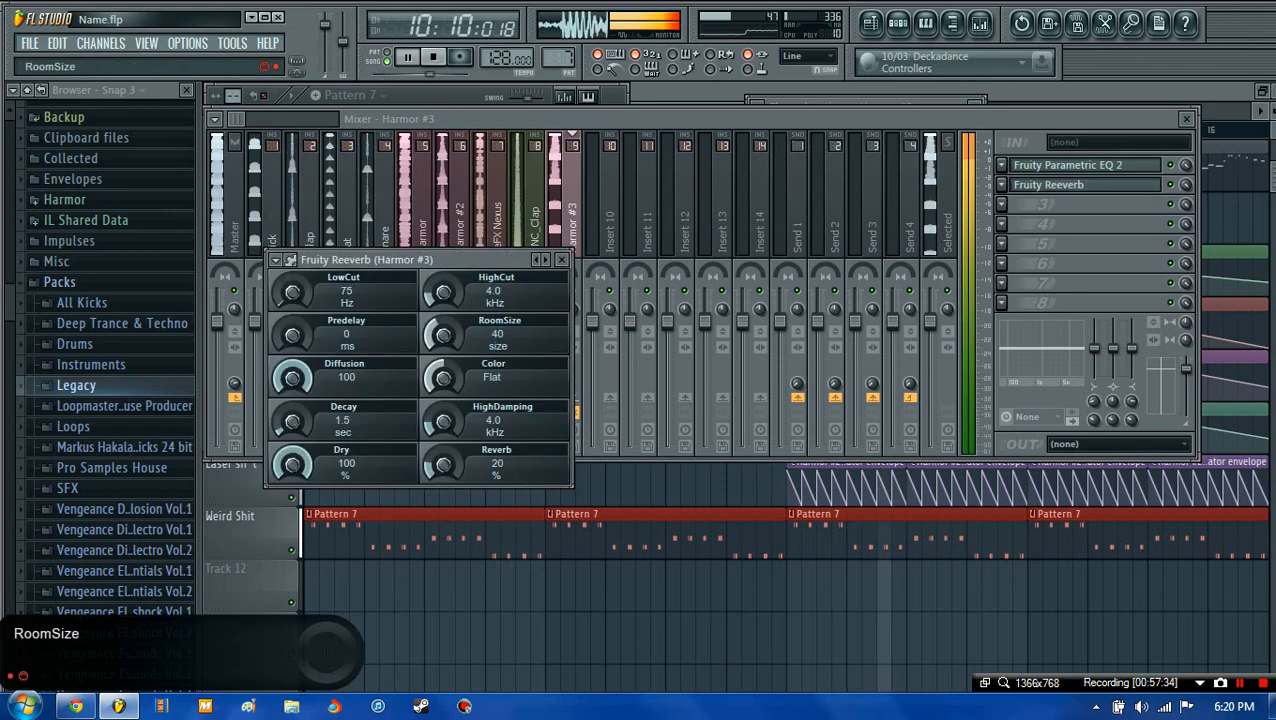
drag(443, 336, 443, 270)
drag(443, 378, 443, 312)
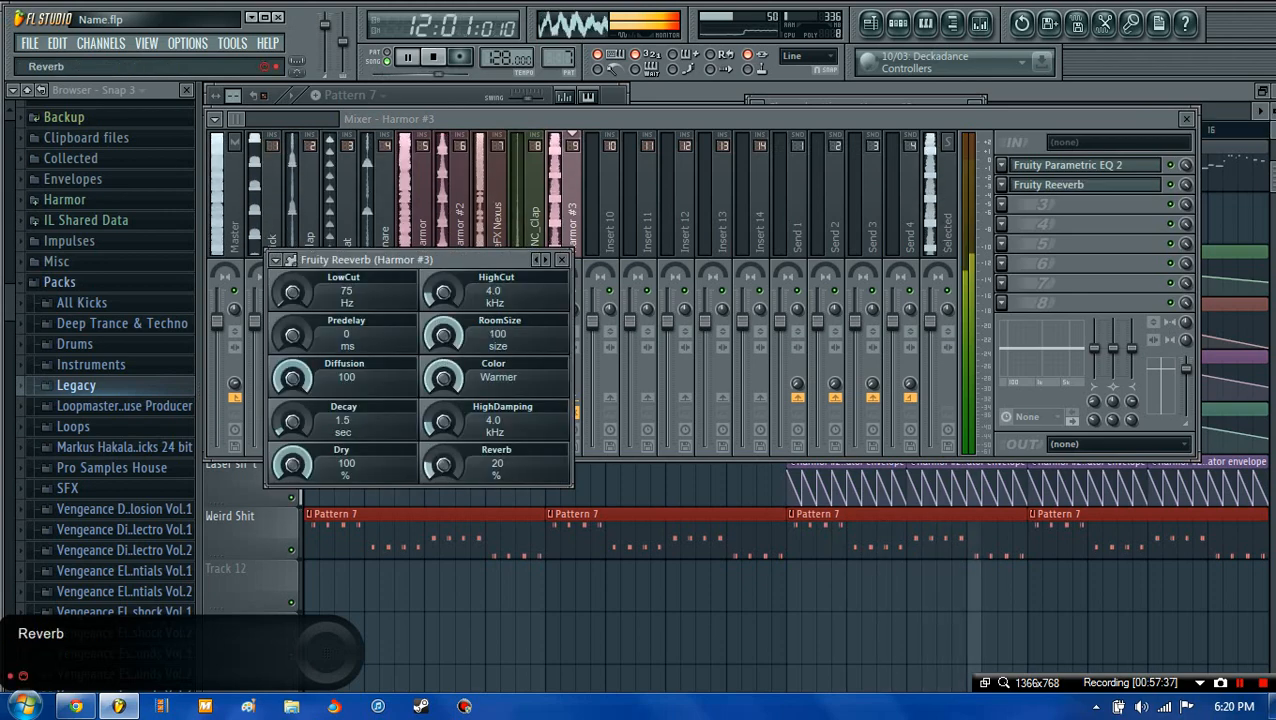
drag(443, 463, 443, 493)
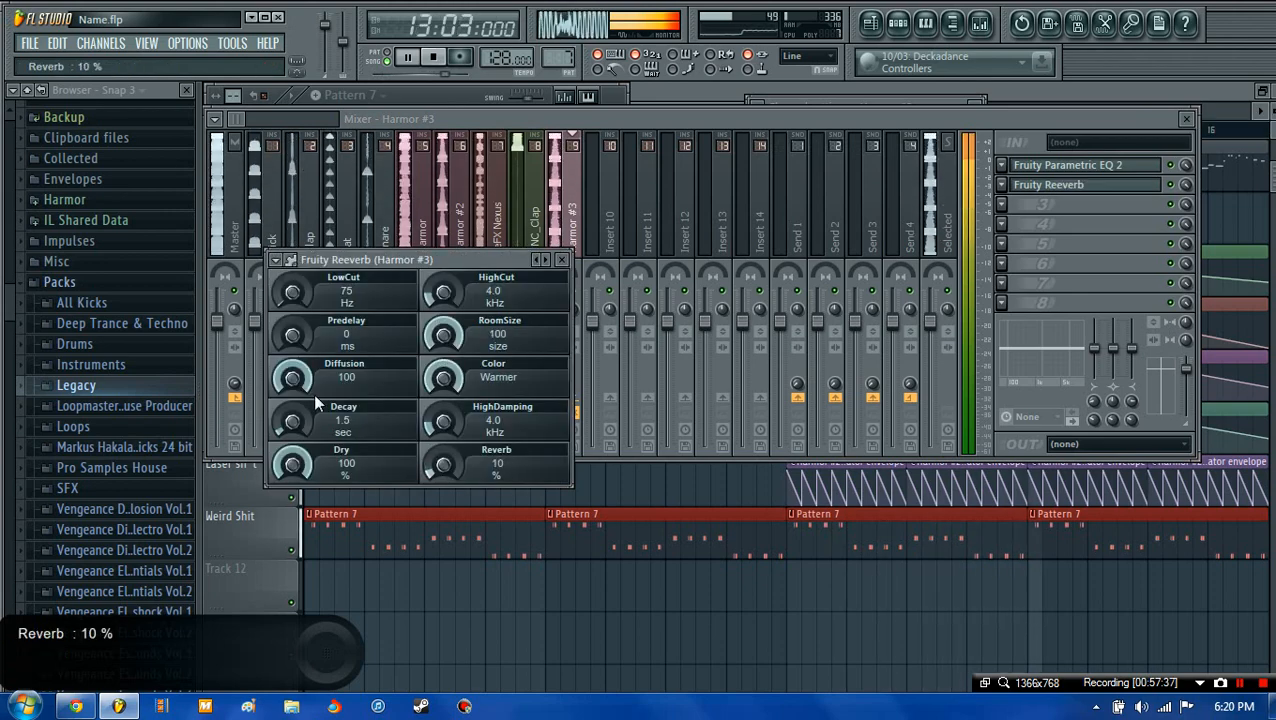
drag(301, 412, 301, 401)
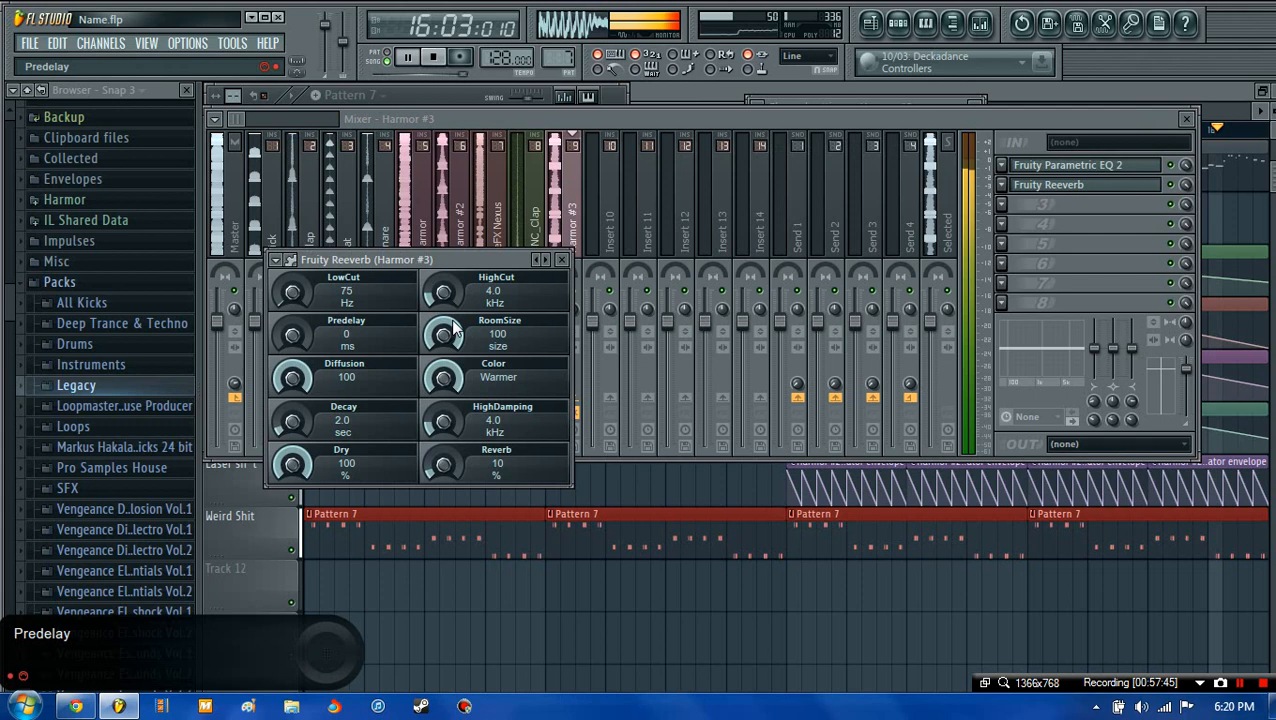
- Set the reverb's Predelay to 70 ms and lower the Harmor #3 mixer track's volume to about 70%
drag(292, 335, 292, 328)
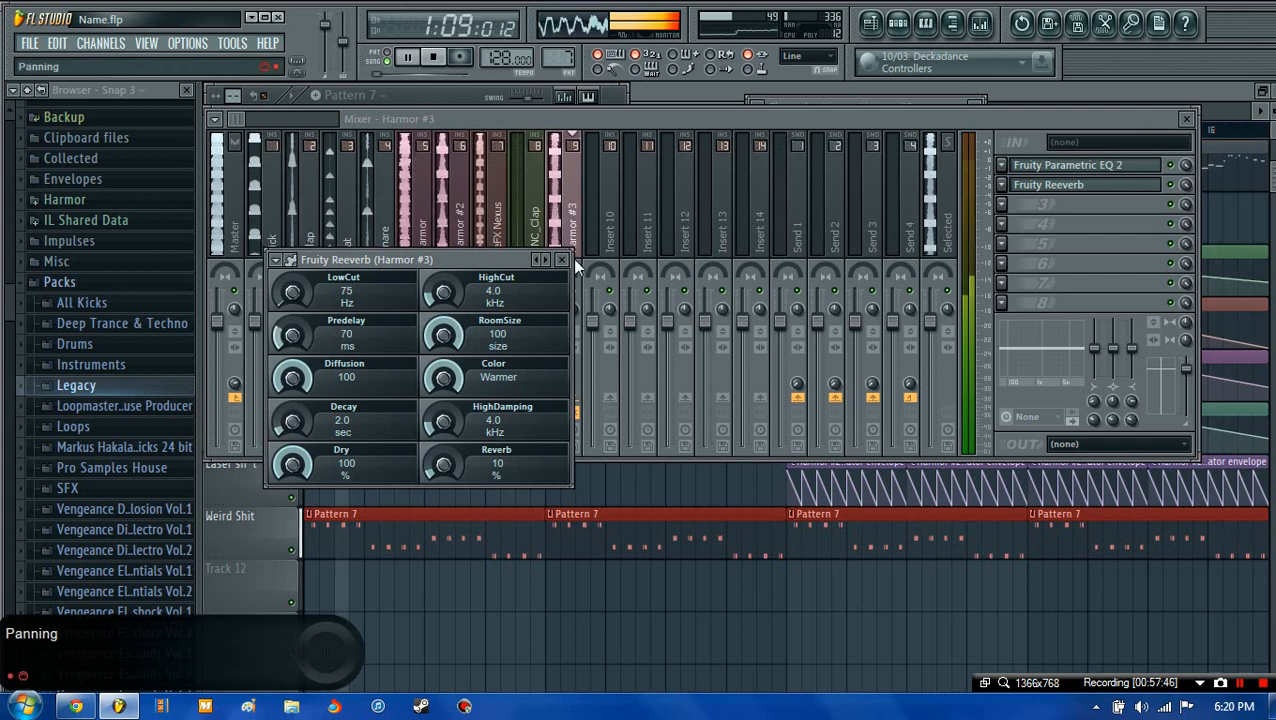
click(563, 261)
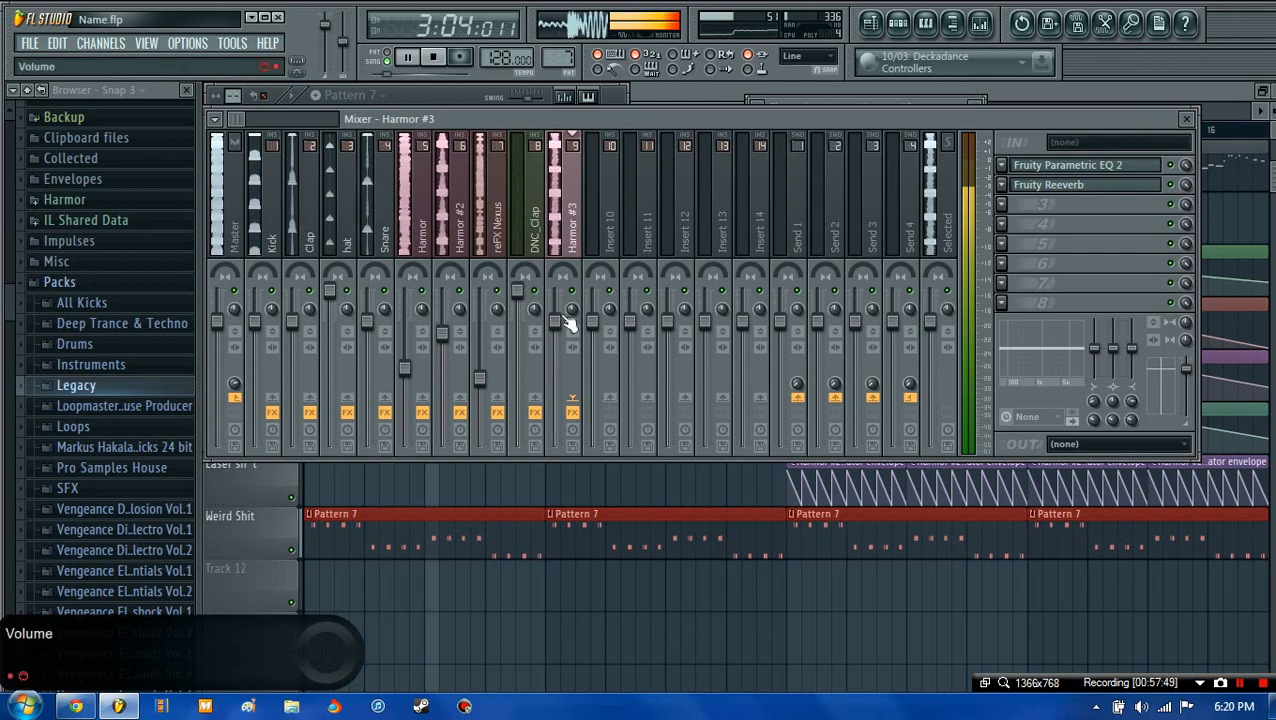
drag(566, 321, 555, 357)
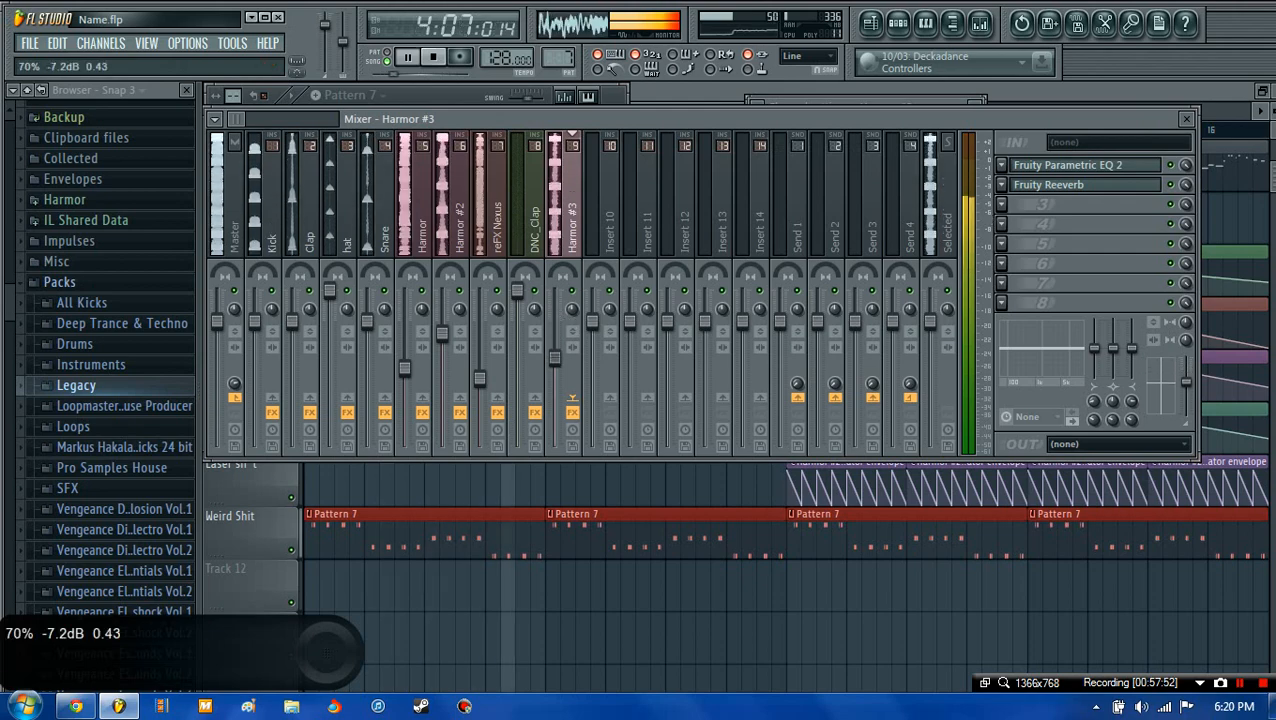
- Deselect the Pattern 7 clips in the playlist and stop playback
click(796, 91)
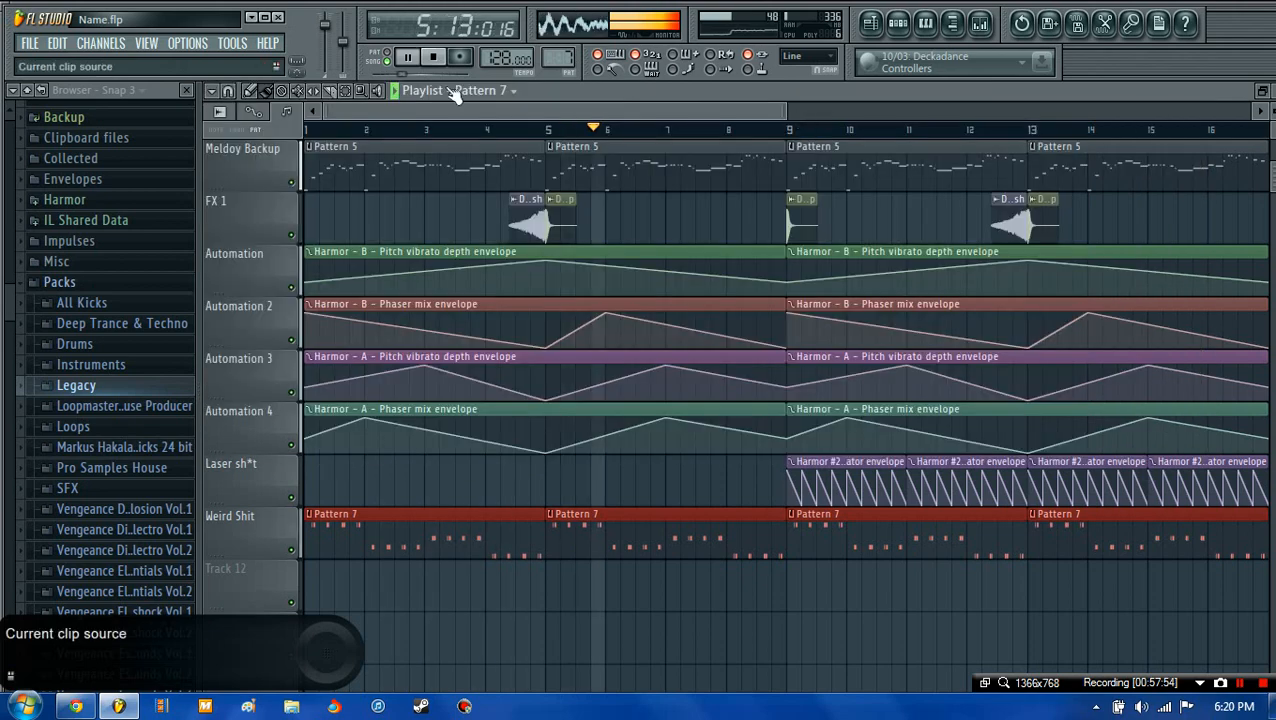
ctrl+click(988, 590)
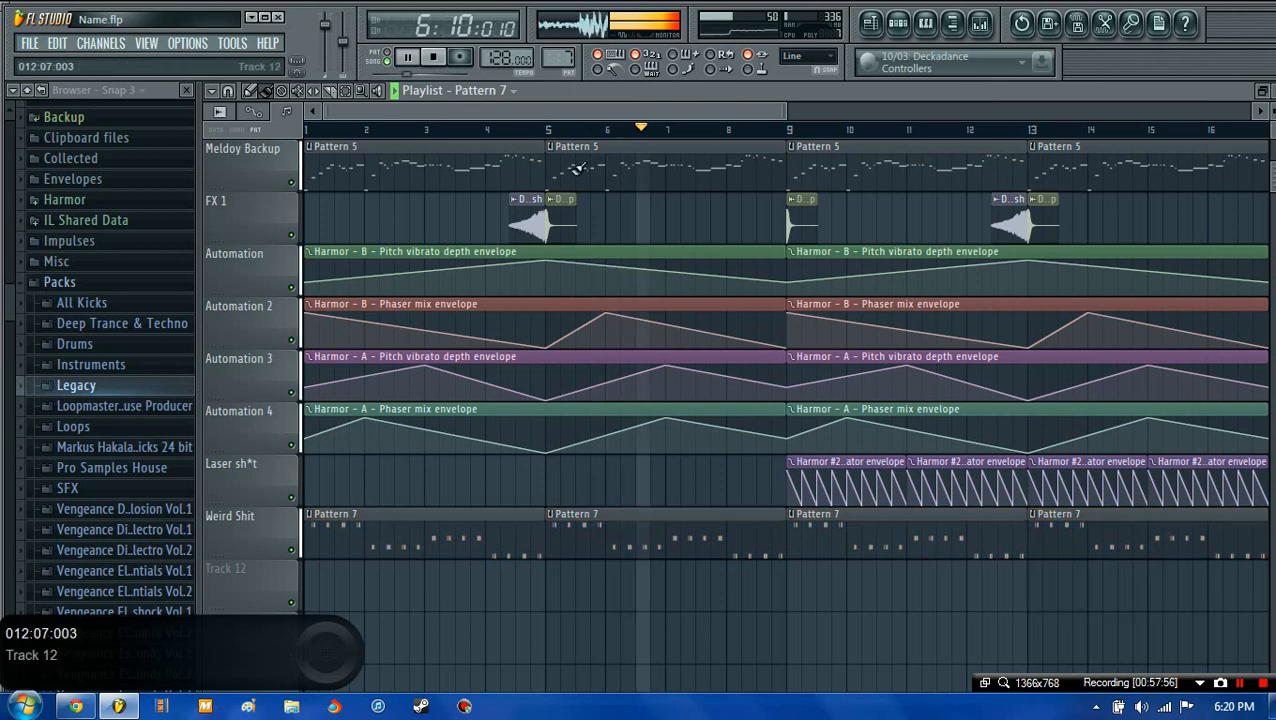
click(437, 57)
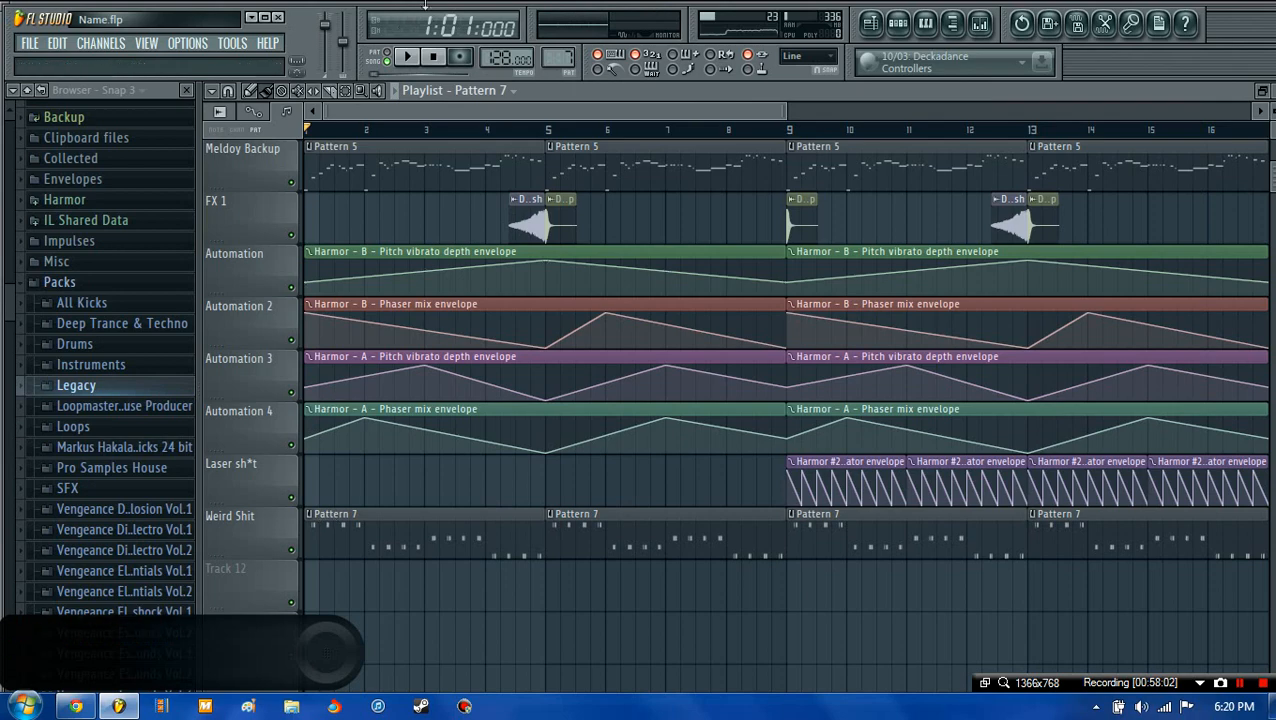
- Load Fruity Limiter in the first effect slot of the Master mixer track
click(981, 22)
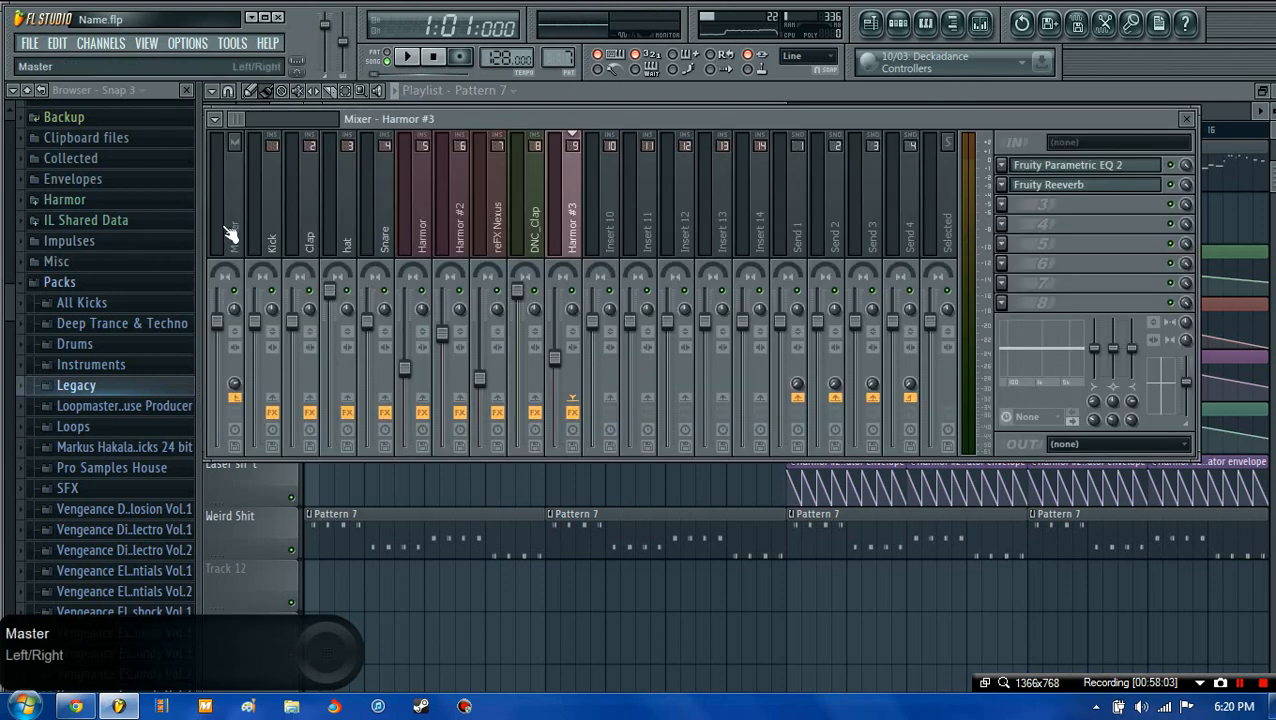
click(1002, 163)
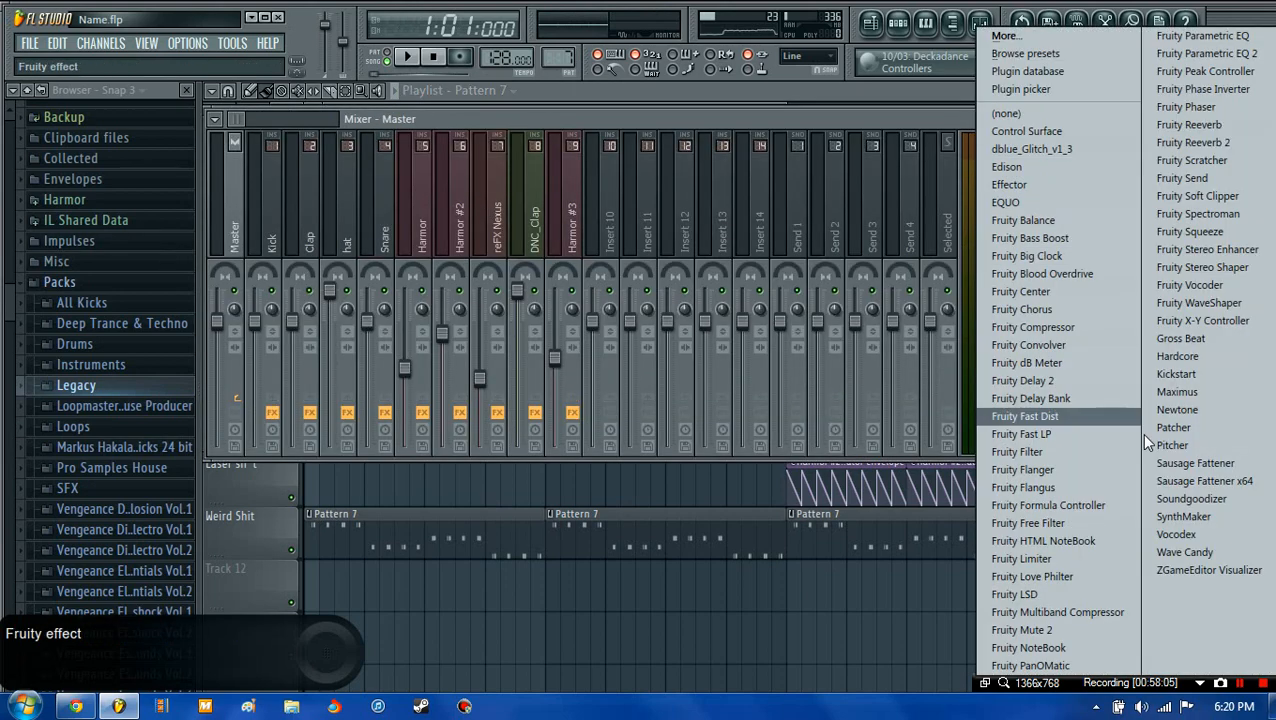
click(1074, 559)
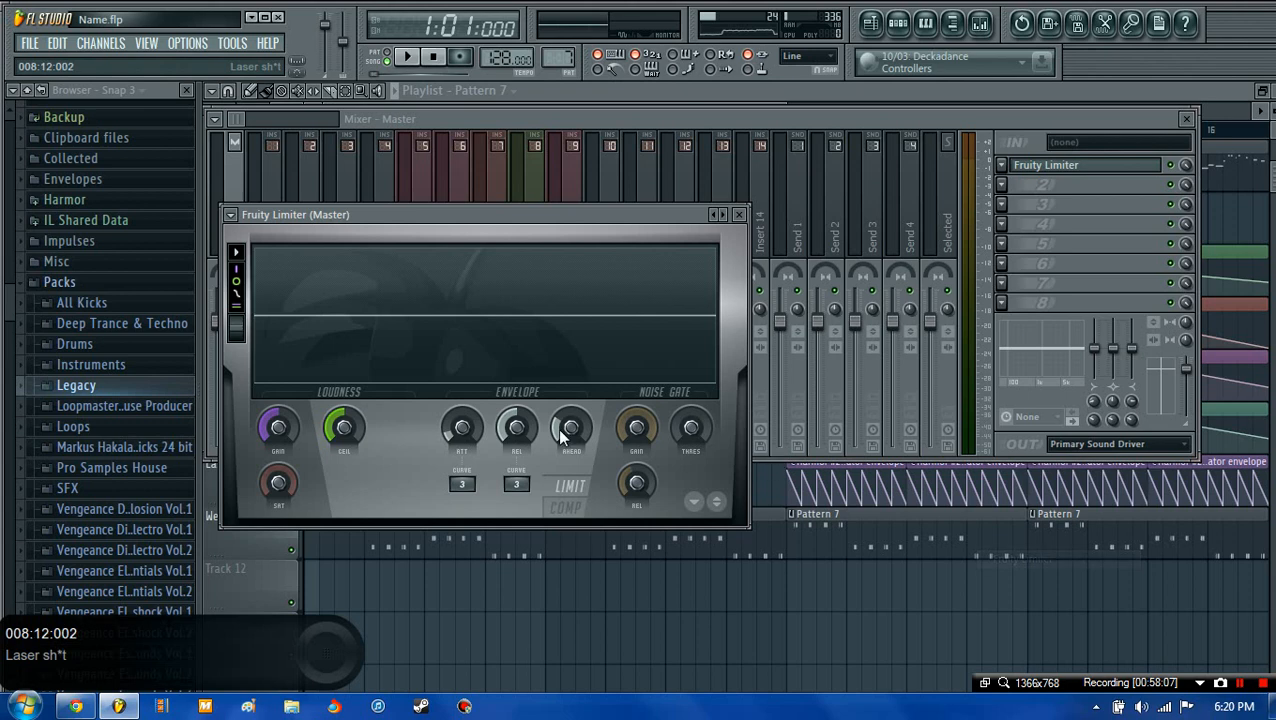
- While the song plays, raise the limiter's ceiling and attack and try out its saturation and noise gate gain
click(407, 58)
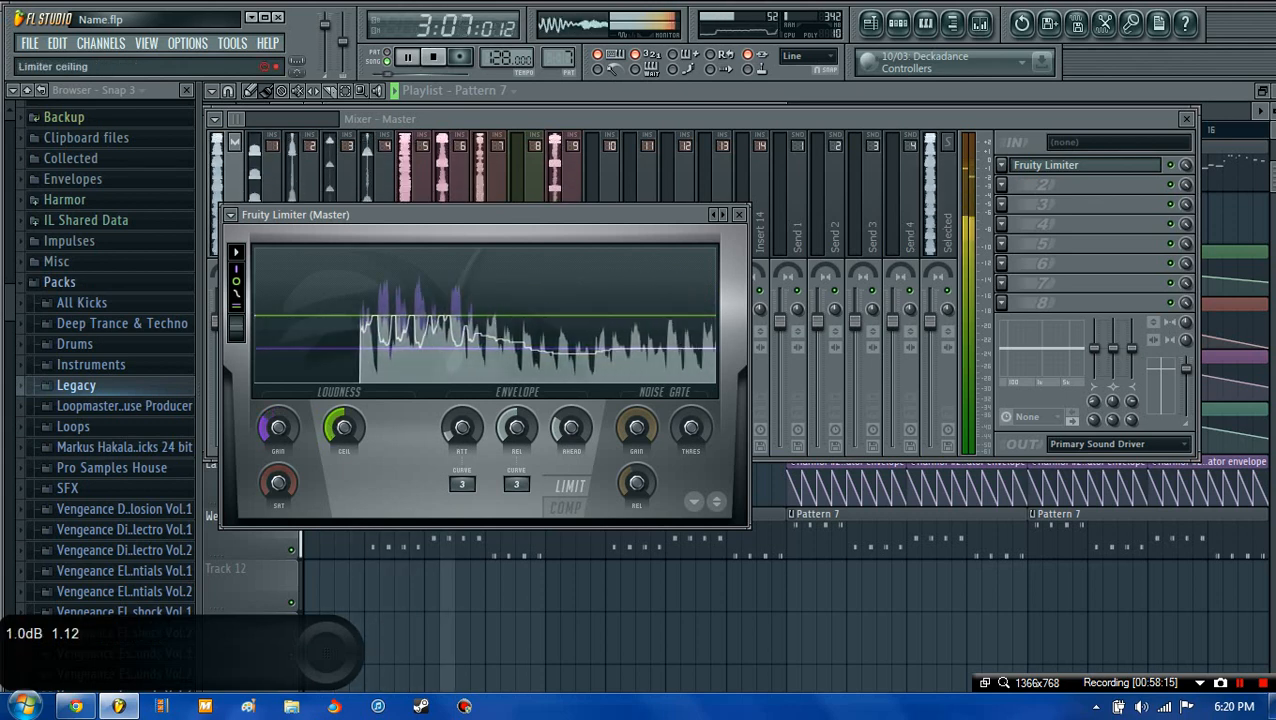
mouse_move(343, 428)
mouse_down()
mouse_move(343, 410)
mouse_move(343, 426)
mouse_up()
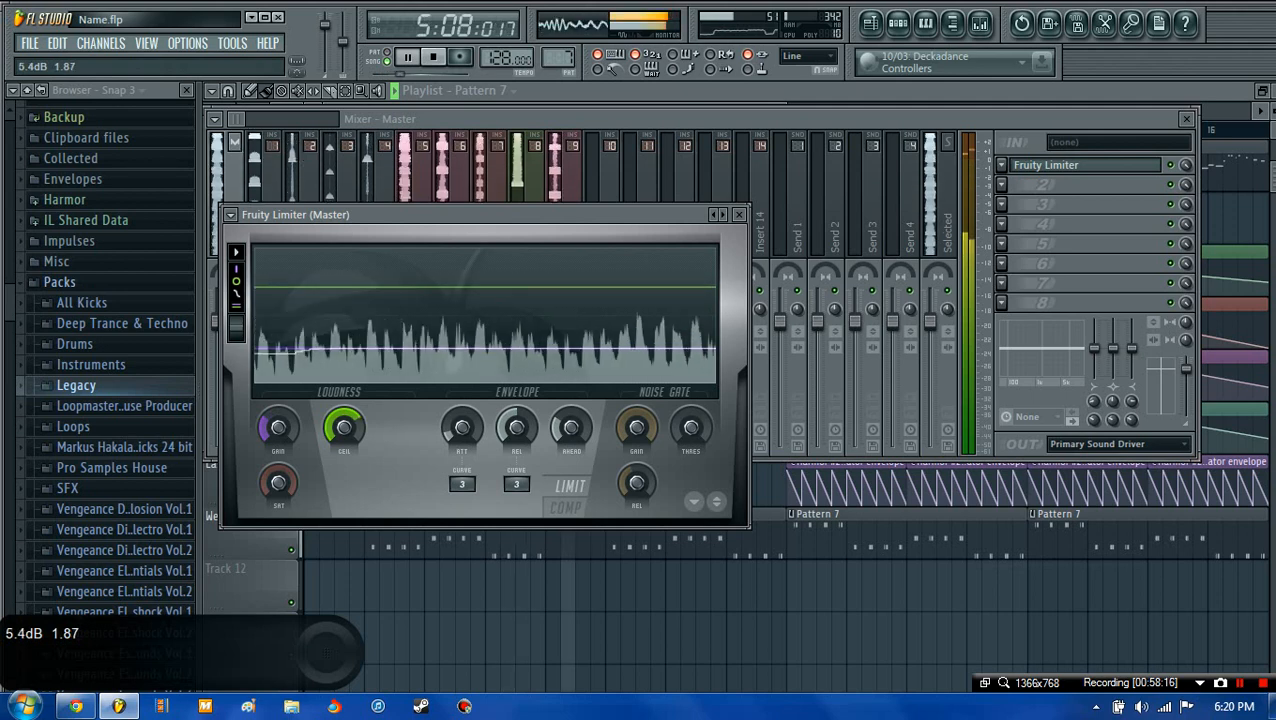
drag(278, 483, 278, 470)
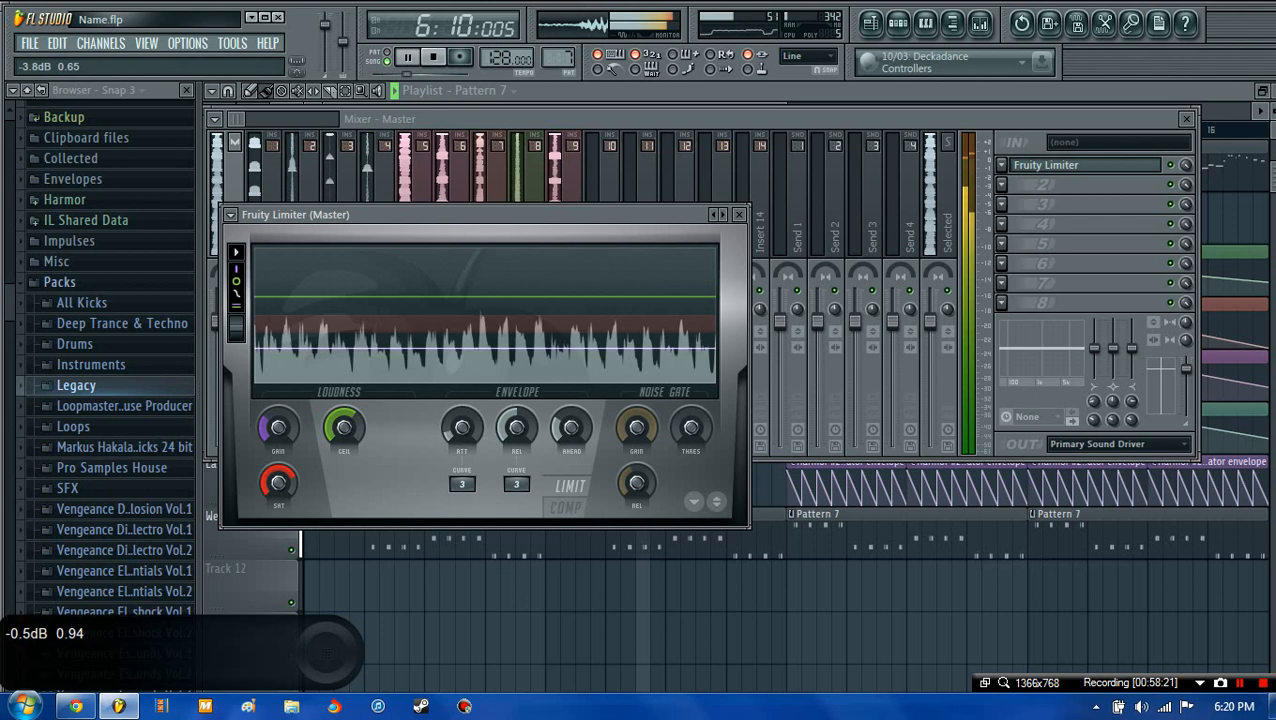
drag(278, 483, 278, 499)
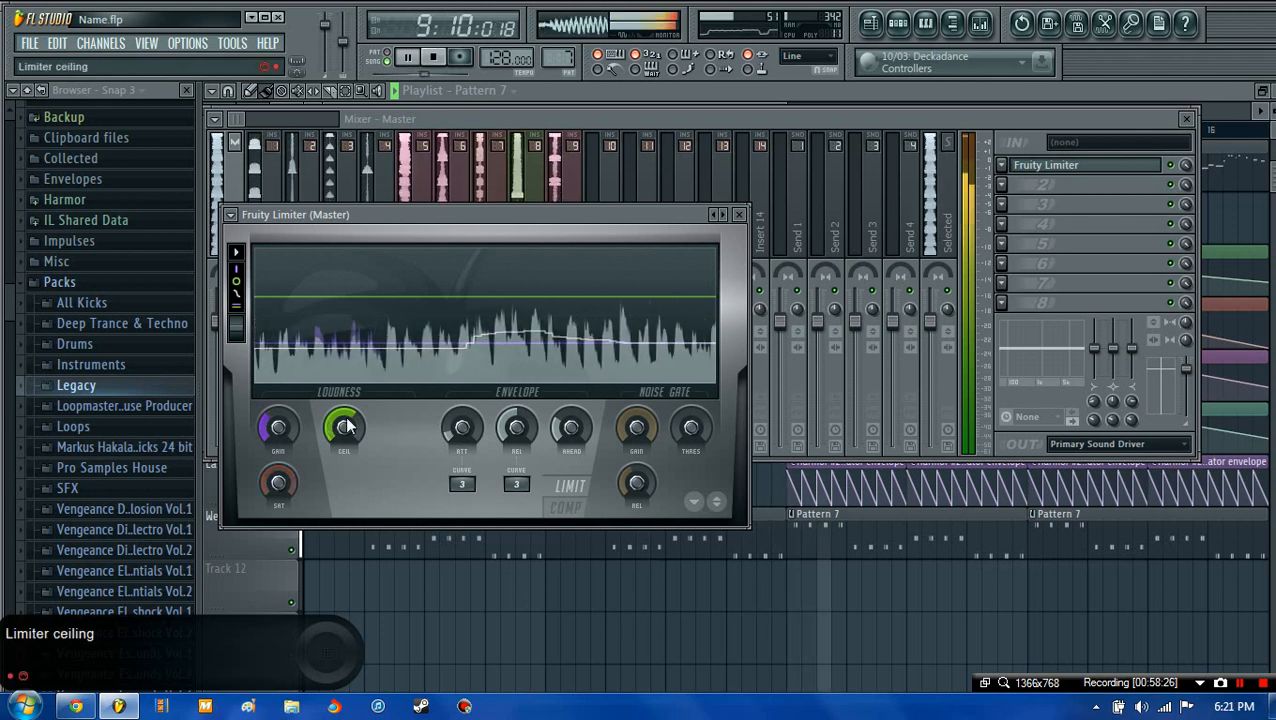
drag(347, 425, 347, 422)
drag(462, 428, 517, 434)
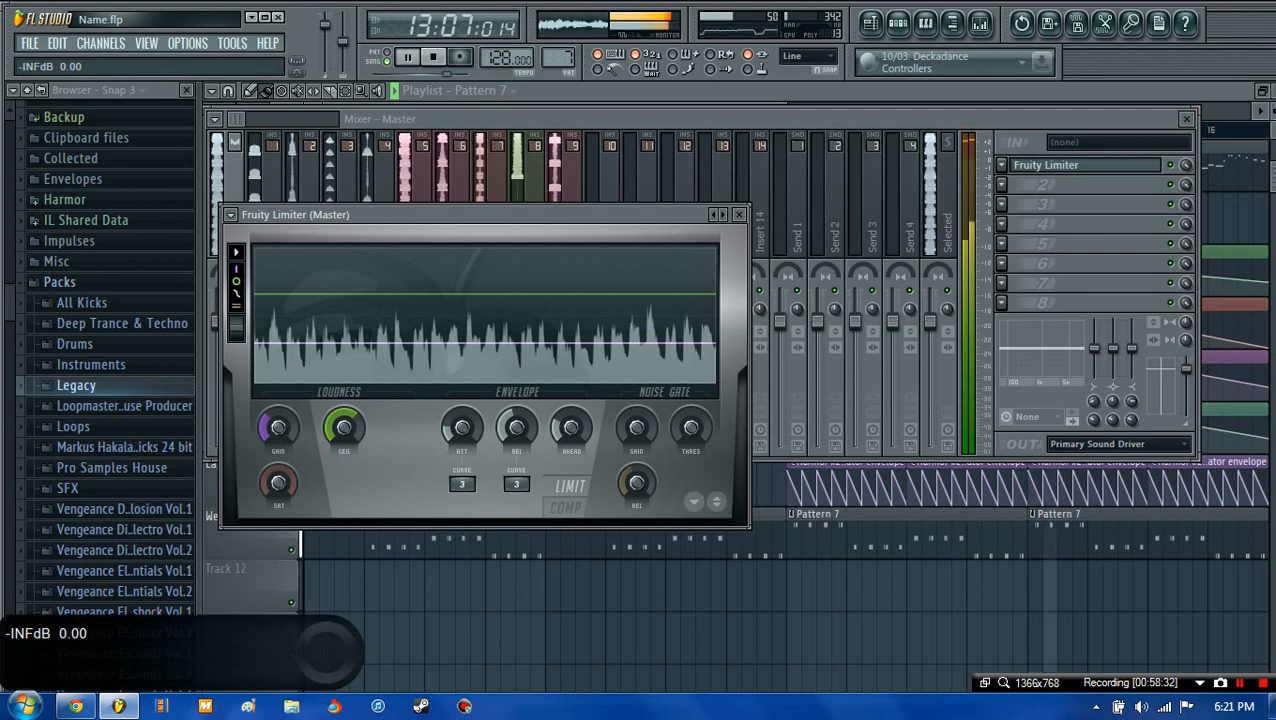
drag(635, 428, 629, 424)
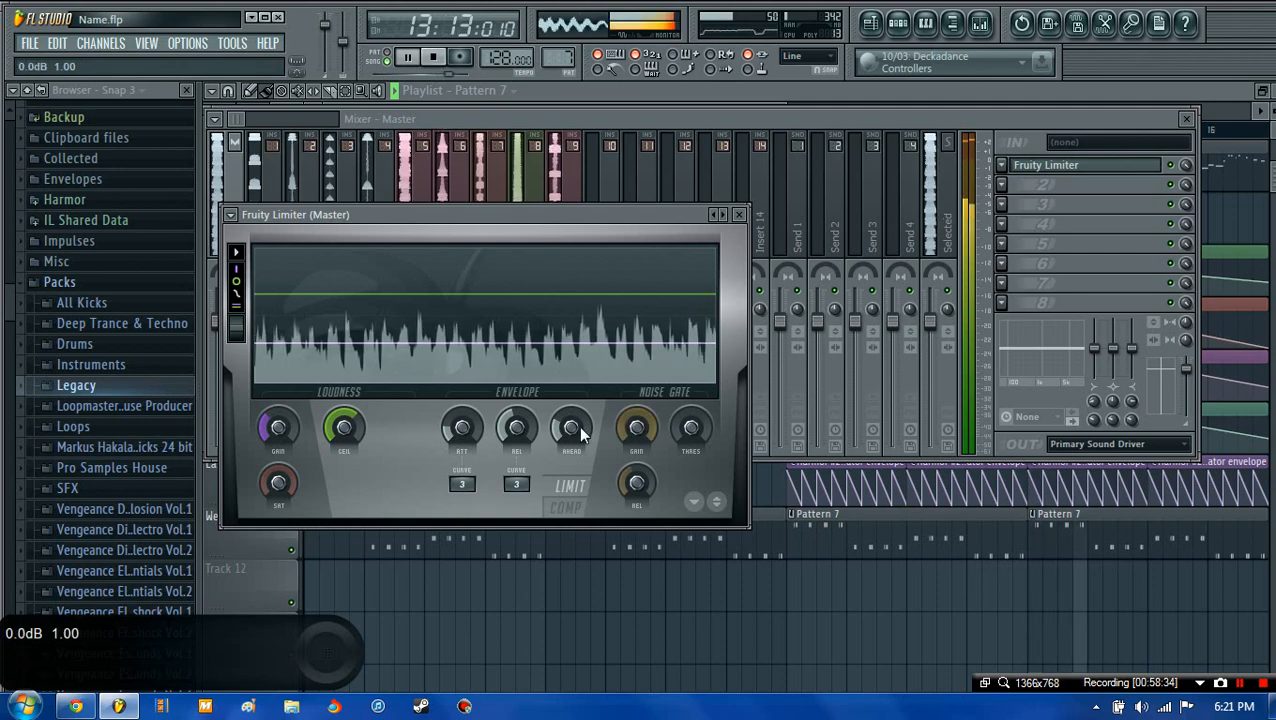
- Reset the limiter's look-ahead, release and attack times to their defaults
right_click(580, 430)
click(587, 438)
right_click(513, 418)
click(536, 428)
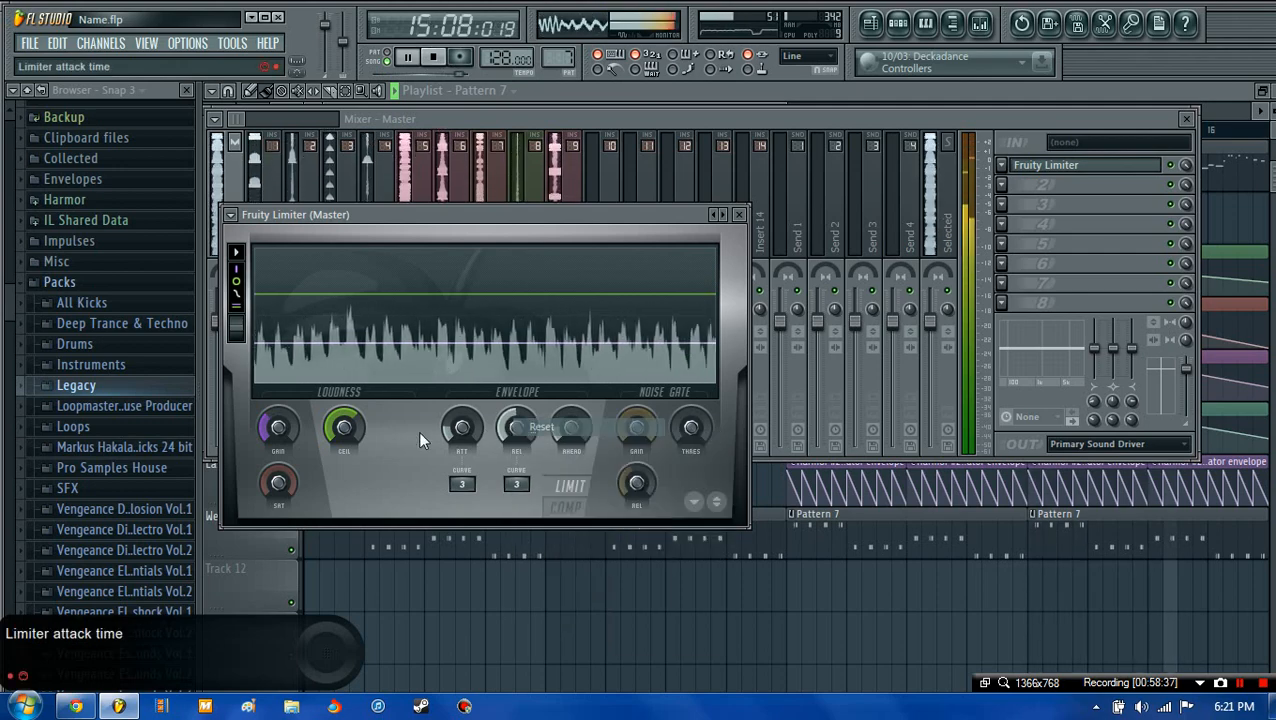
right_click(479, 433)
click(490, 442)
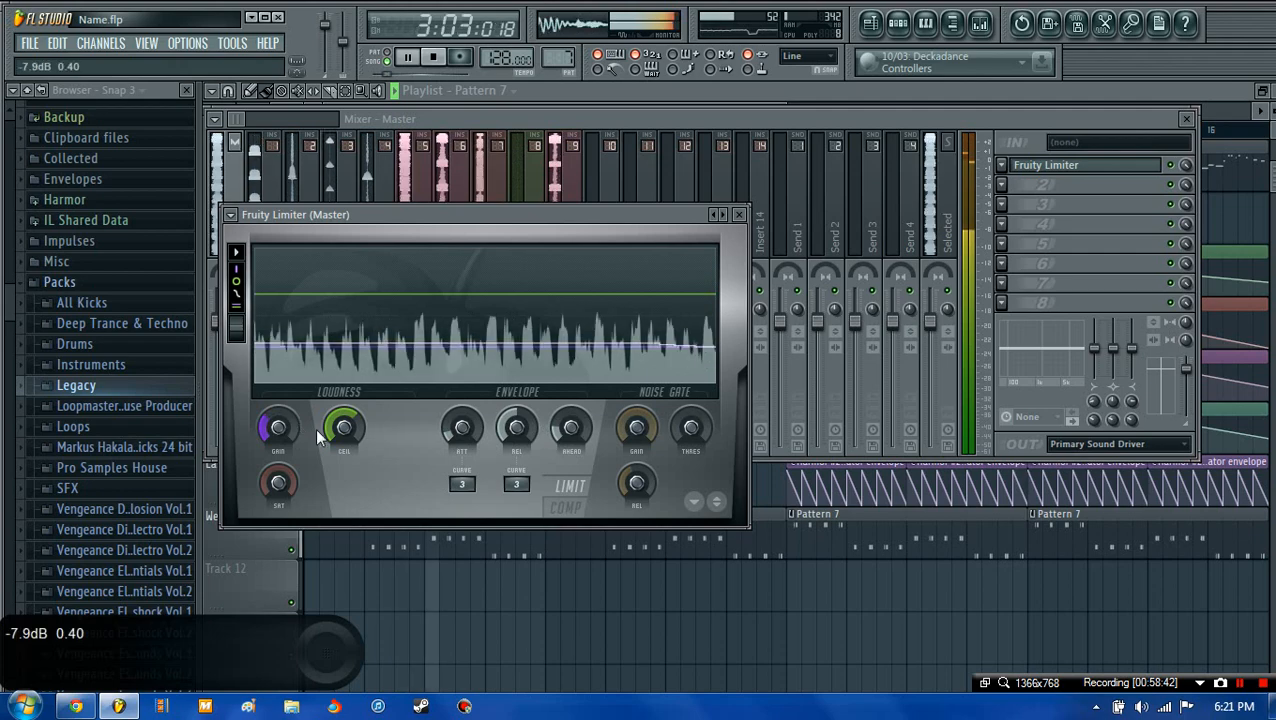
- Stop playback, close the limiter and mixer windows, and save the project
key(space)
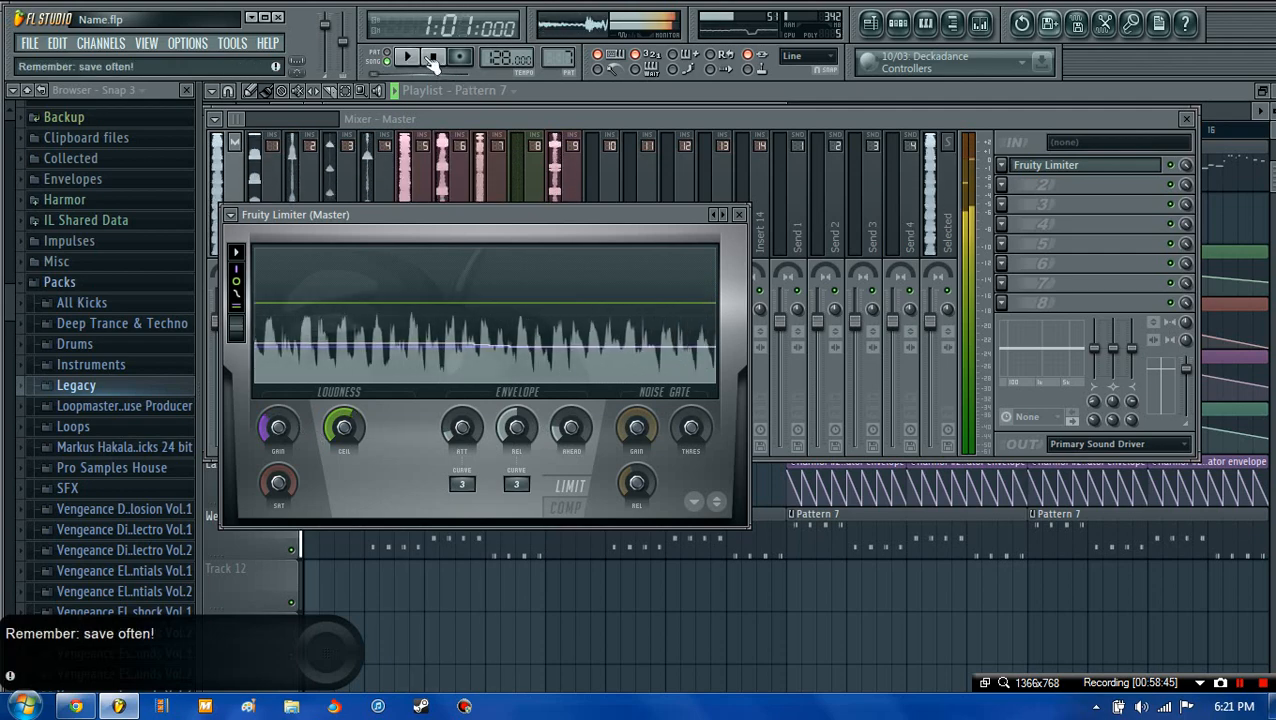
click(739, 214)
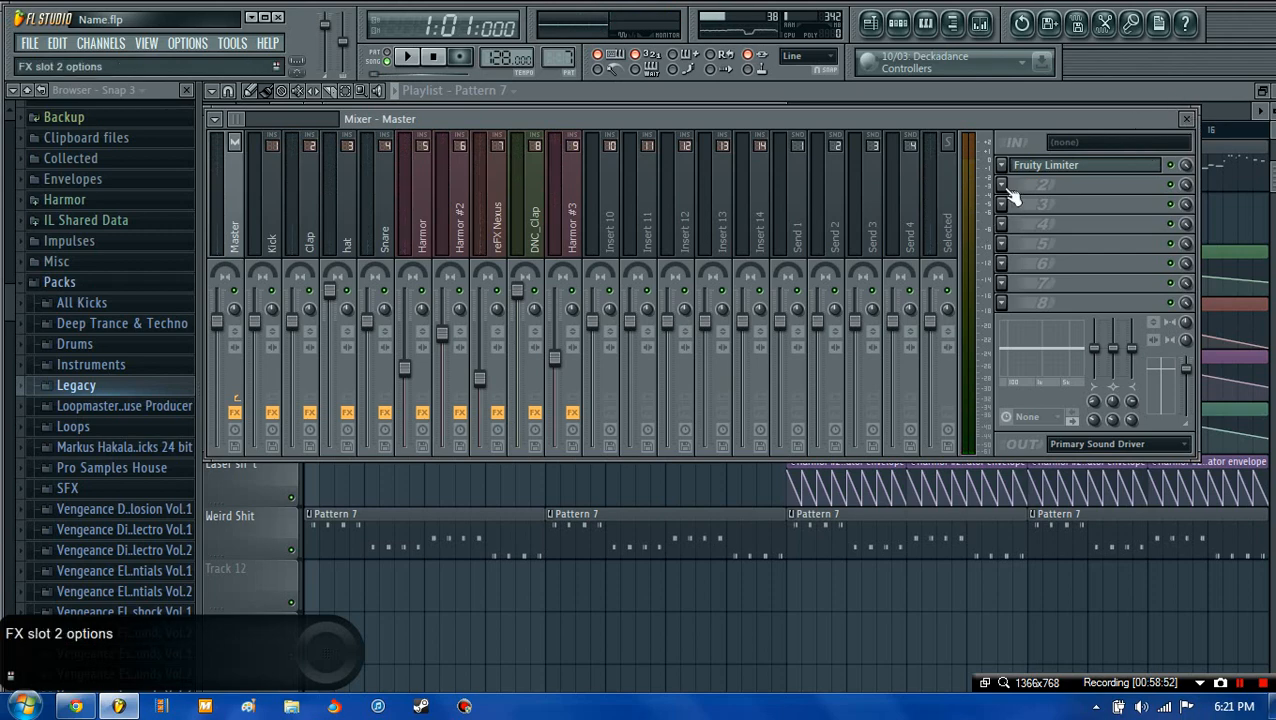
click(1186, 119)
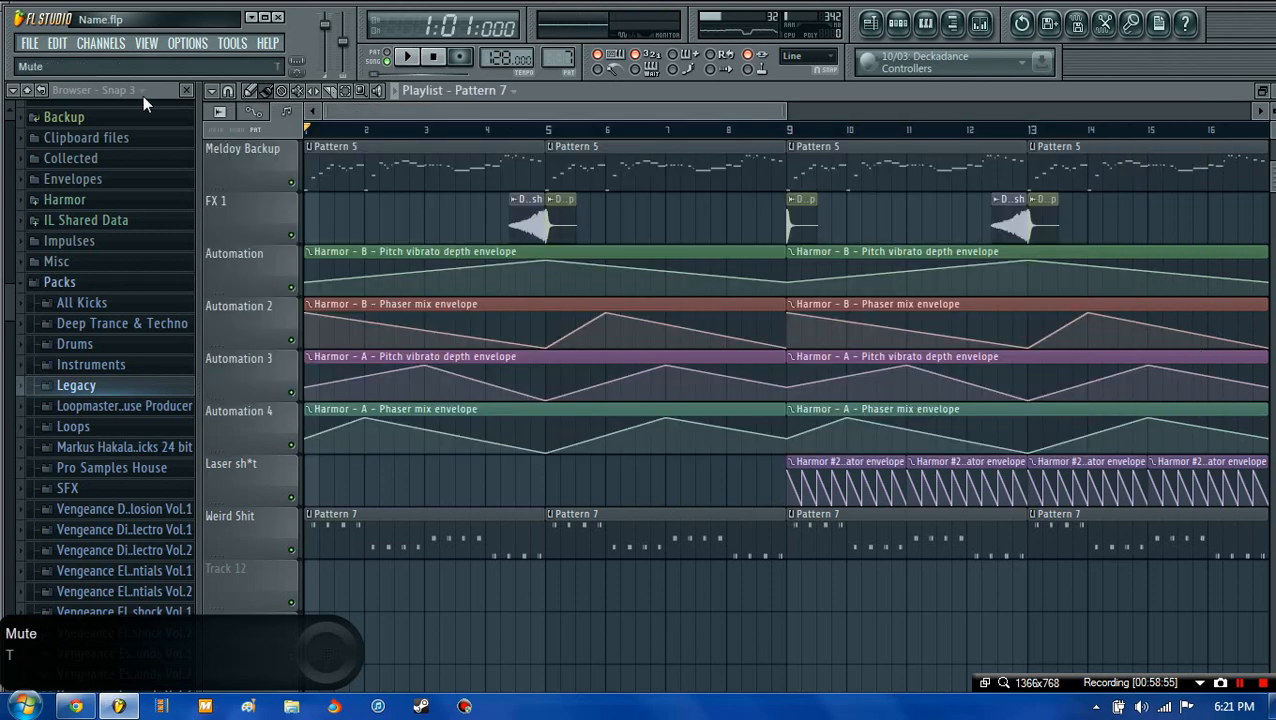
click(31, 47)
click(61, 123)
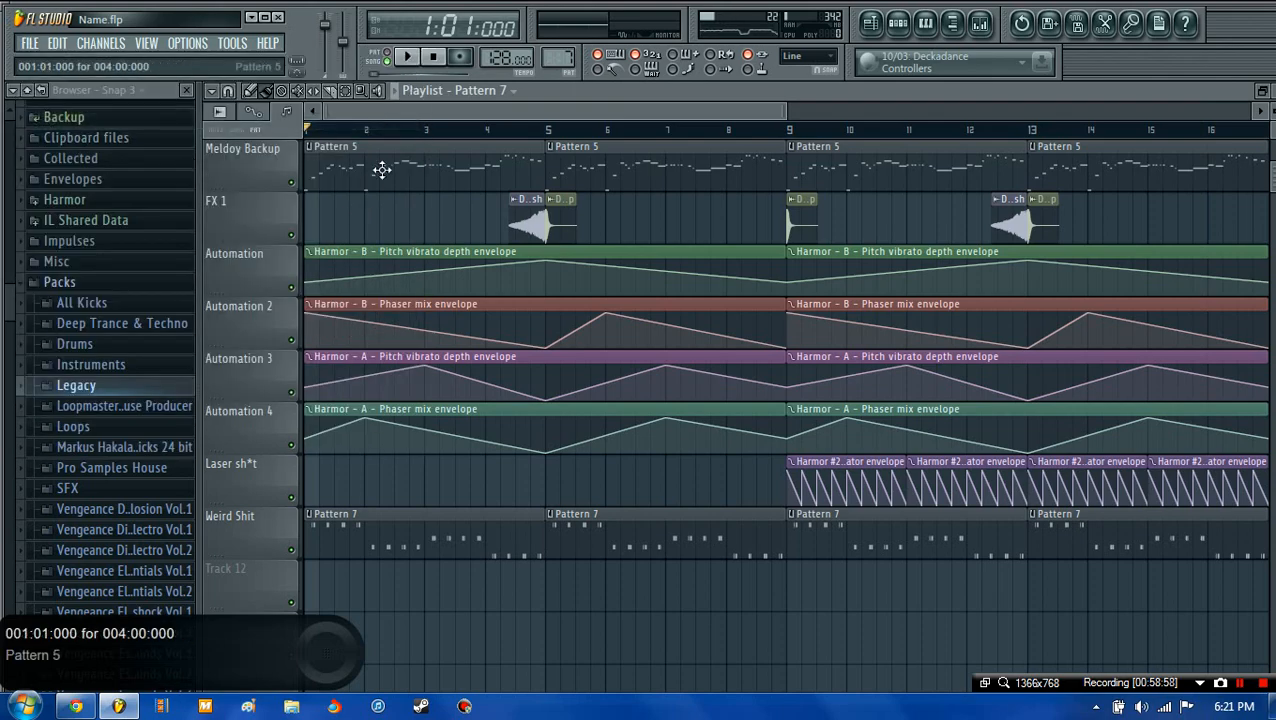
- Play the full arrangement from the start and lower the master volume to about 44%
drag(808, 112, 440, 138)
drag(789, 105, 790, 165)
scroll(716, 180, up, 3)
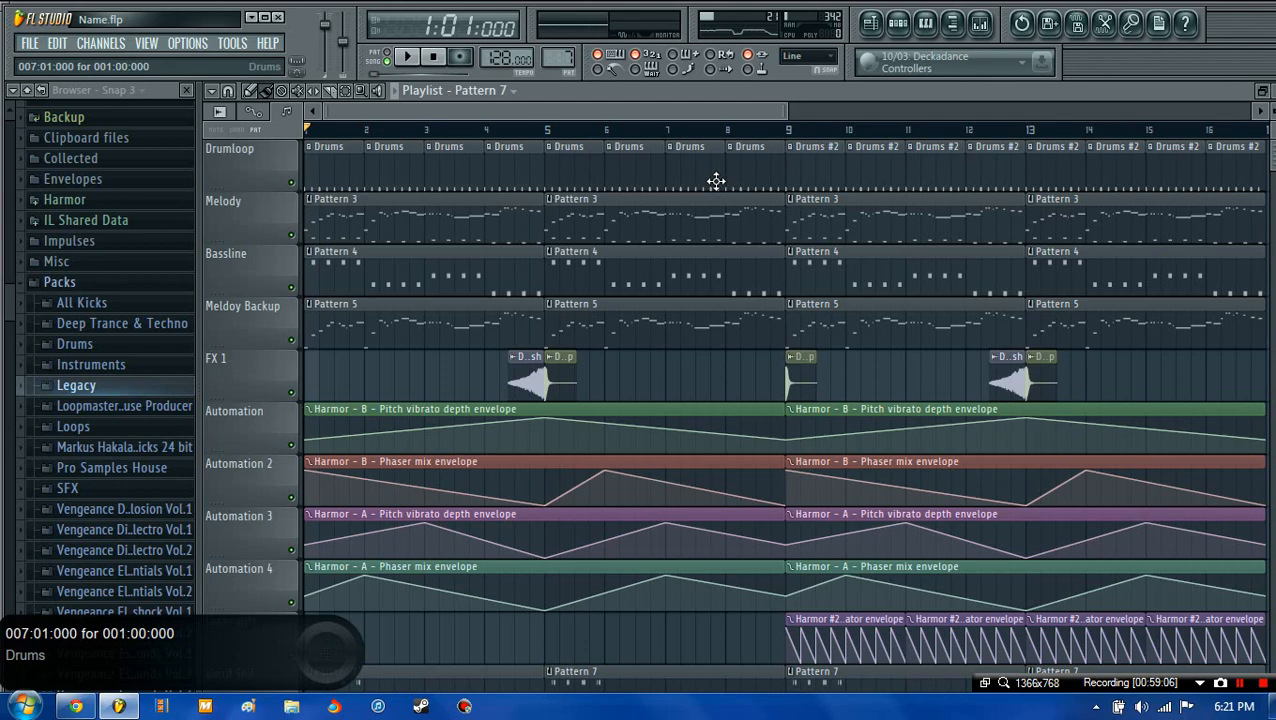
scroll(716, 180, down, 1)
scroll(716, 180, up, 1)
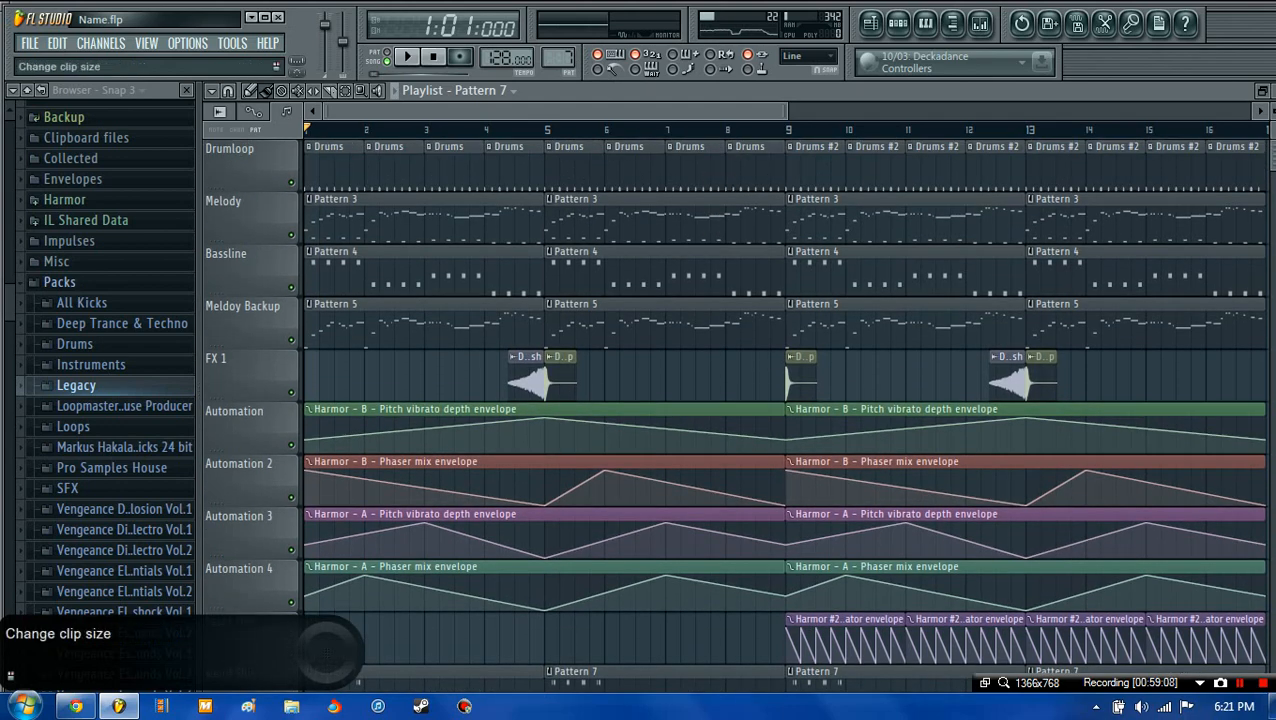
scroll(716, 180, down, 1)
scroll(716, 180, down, 2)
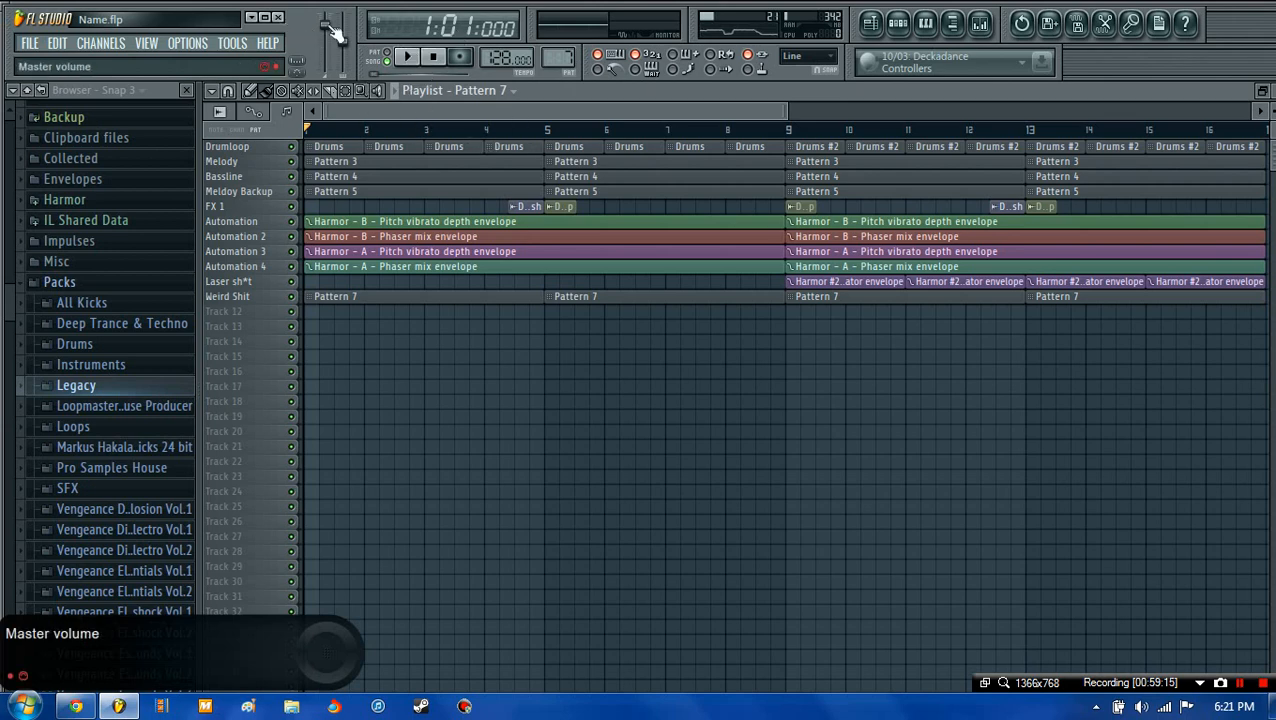
click(408, 57)
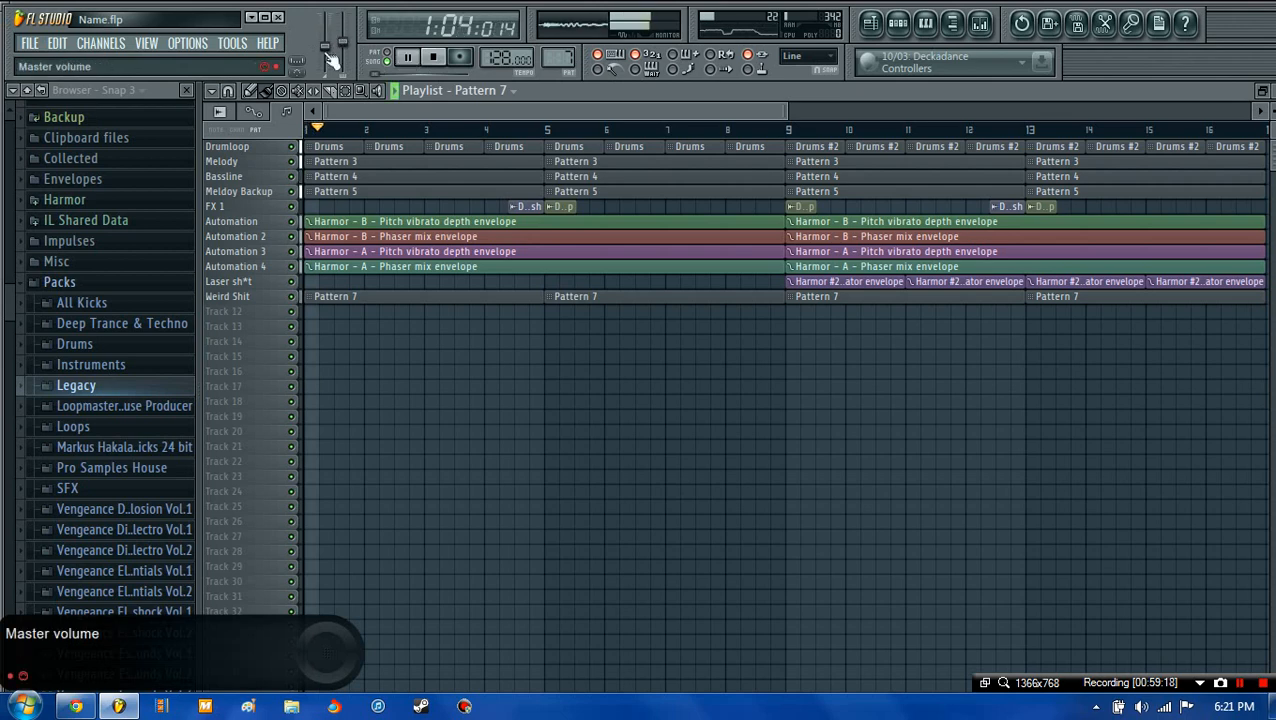
drag(325, 46, 330, 57)
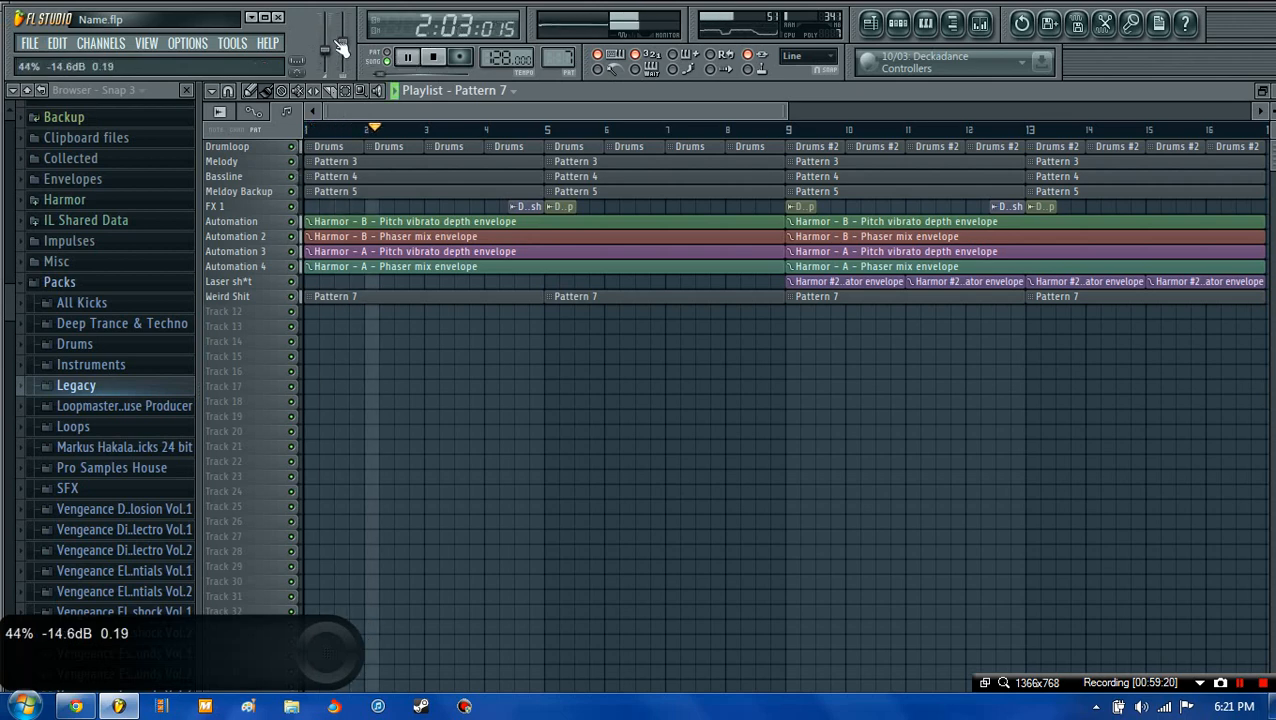